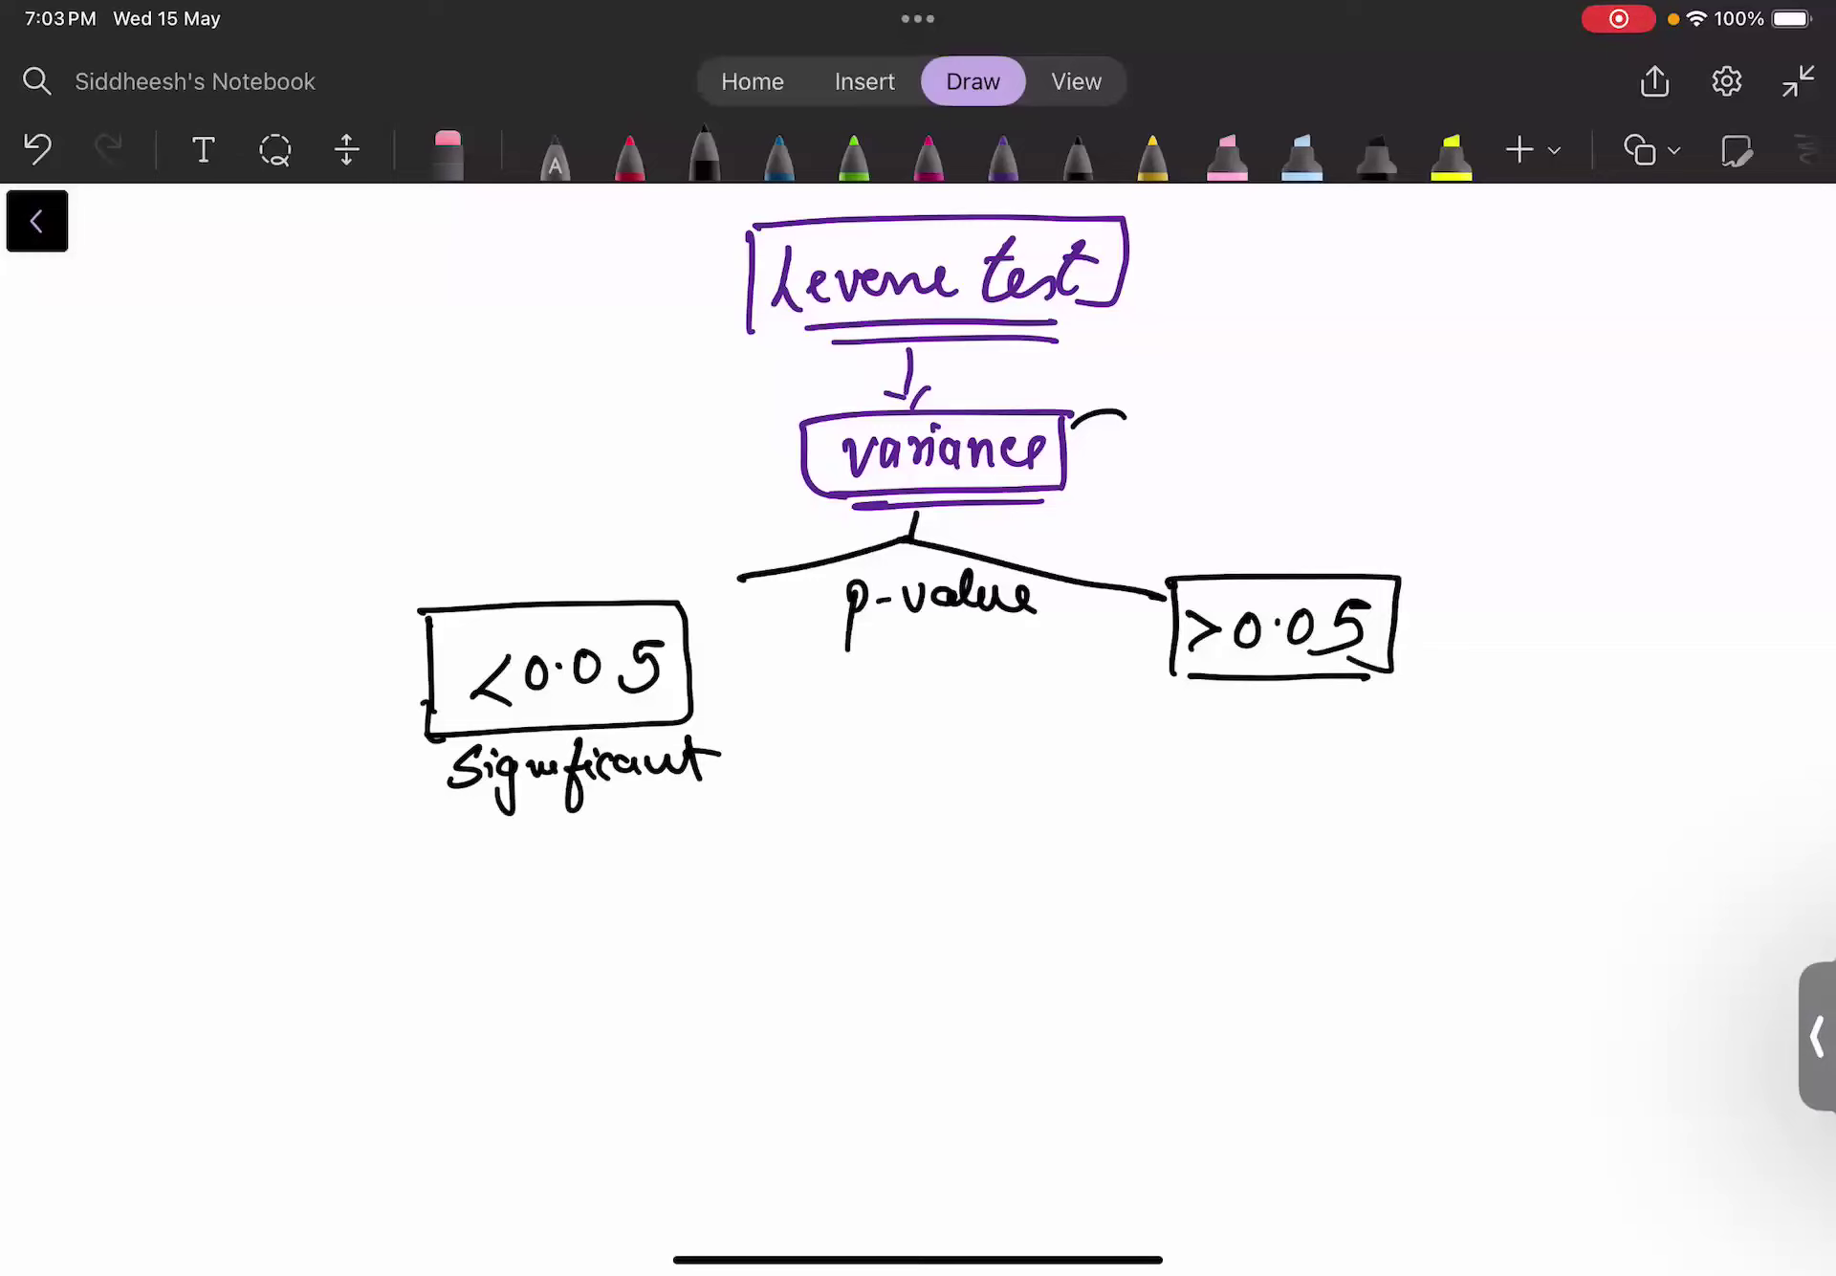
- Handwrite "Not significant" below the >0.05 box and draw a curve from the p-value branch up to the Levene test box
left_click_drag(1164, 720, 1184, 736)
left_click_drag(1200, 713, 1230, 737)
left_click_drag(1209, 716, 1234, 711)
left_click_drag(1268, 700, 1253, 733)
left_click_drag(1272, 709, 1280, 758)
mouse_move(1318, 703)
left_mouse_down()
mouse_move(1326, 719)
mouse_move(1351, 708)
left_mouse_up()
mouse_move(1369, 684)
left_mouse_down()
mouse_move(1345, 758)
mouse_move(1372, 712)
left_mouse_up()
mouse_move(1389, 703)
left_mouse_down()
mouse_move(1379, 723)
mouse_move(1485, 729)
mouse_move(1523, 710)
left_mouse_up()
left_click(1445, 708)
mouse_move(788, 584)
left_mouse_down()
mouse_move(712, 511)
mouse_move(760, 335)
left_mouse_up()
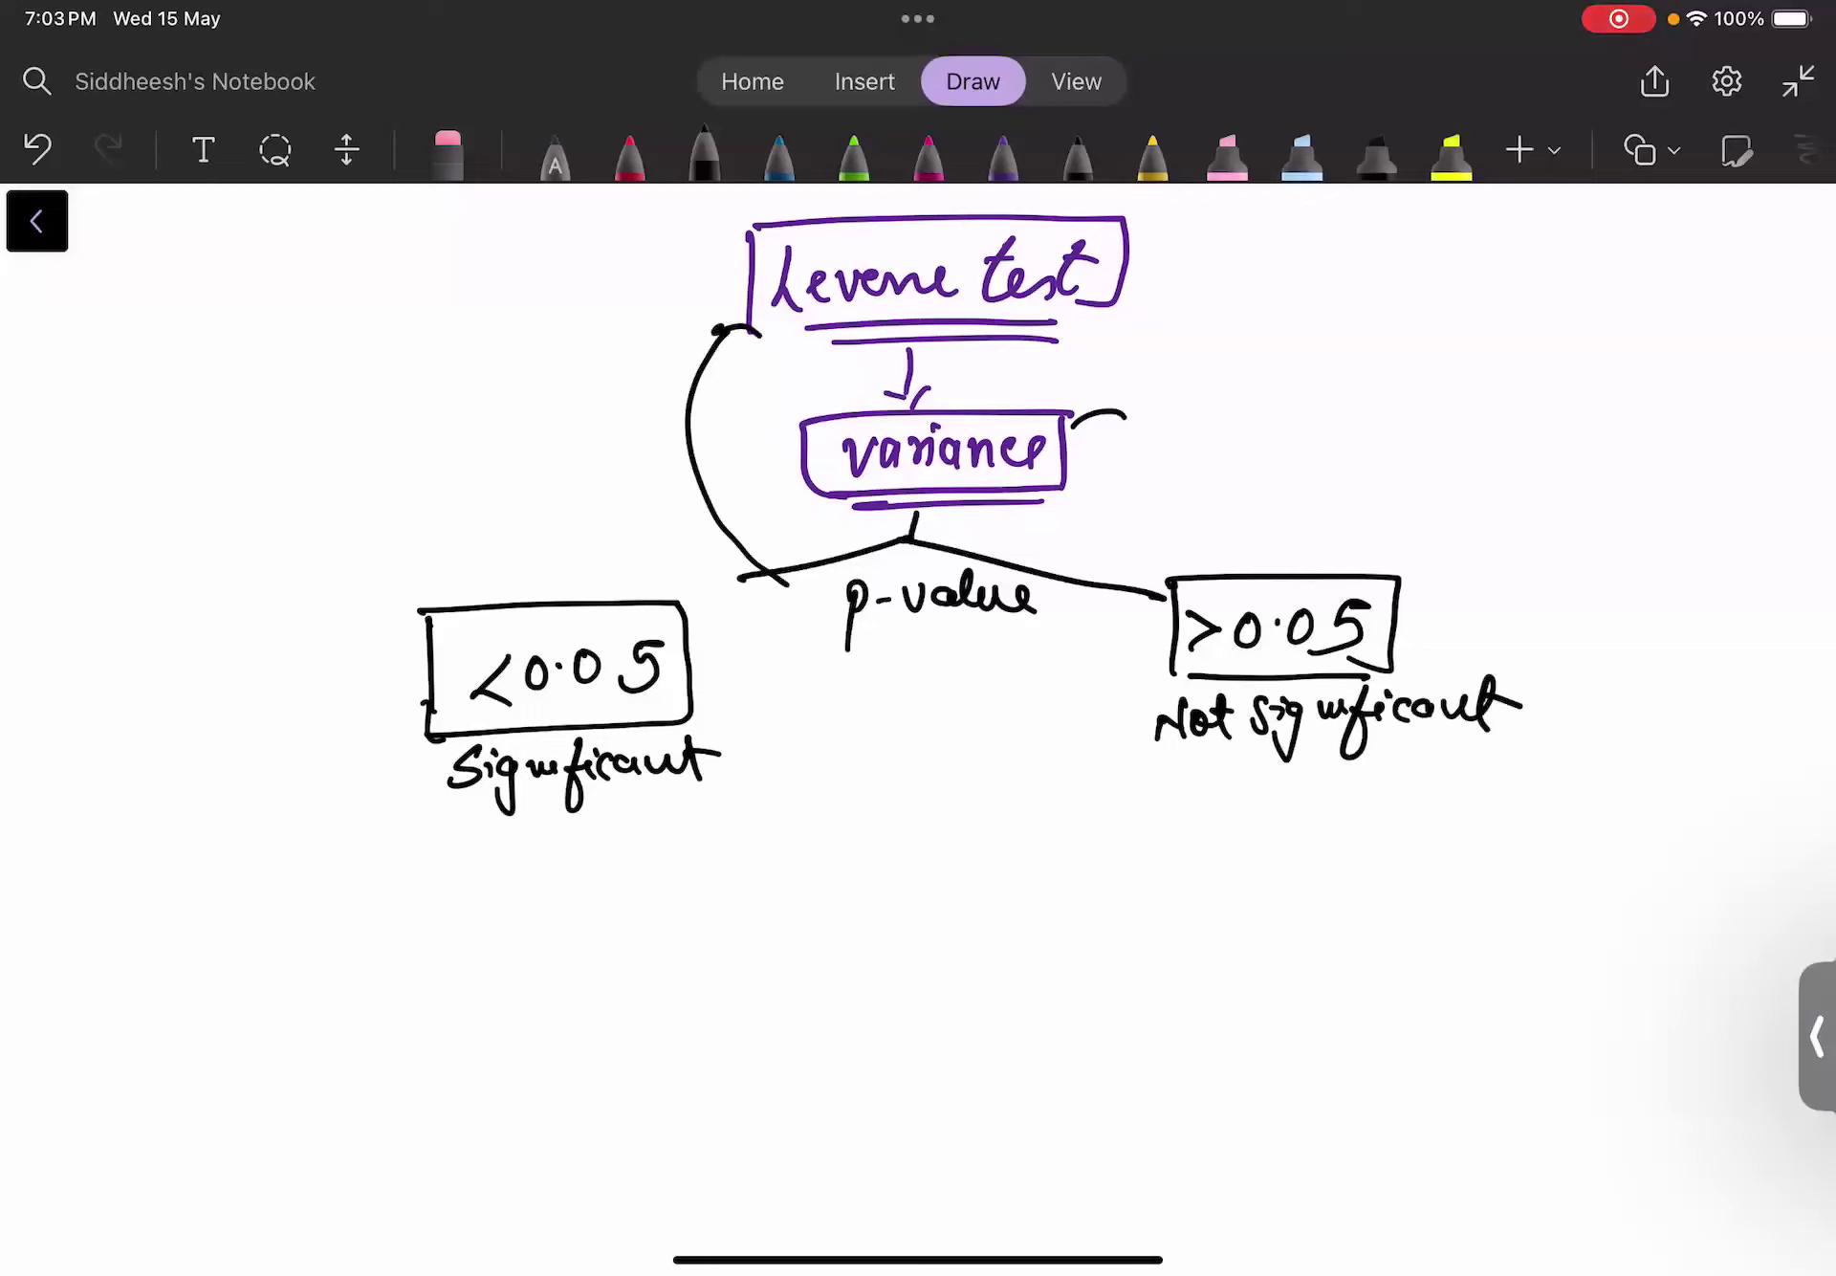
- Draw arrows below "Significant" and "Not significant" and write "equal variance not assumed" and "equal variance assumed" under them respectively
left_click_drag(540, 802, 530, 860)
left_click_drag(511, 862, 549, 857)
mouse_move(319, 978)
left_mouse_down()
mouse_move(459, 983)
mouse_move(589, 947)
mouse_move(622, 962)
mouse_move(641, 942)
mouse_move(378, 1071)
mouse_move(608, 1047)
mouse_move(727, 1071)
left_mouse_up()
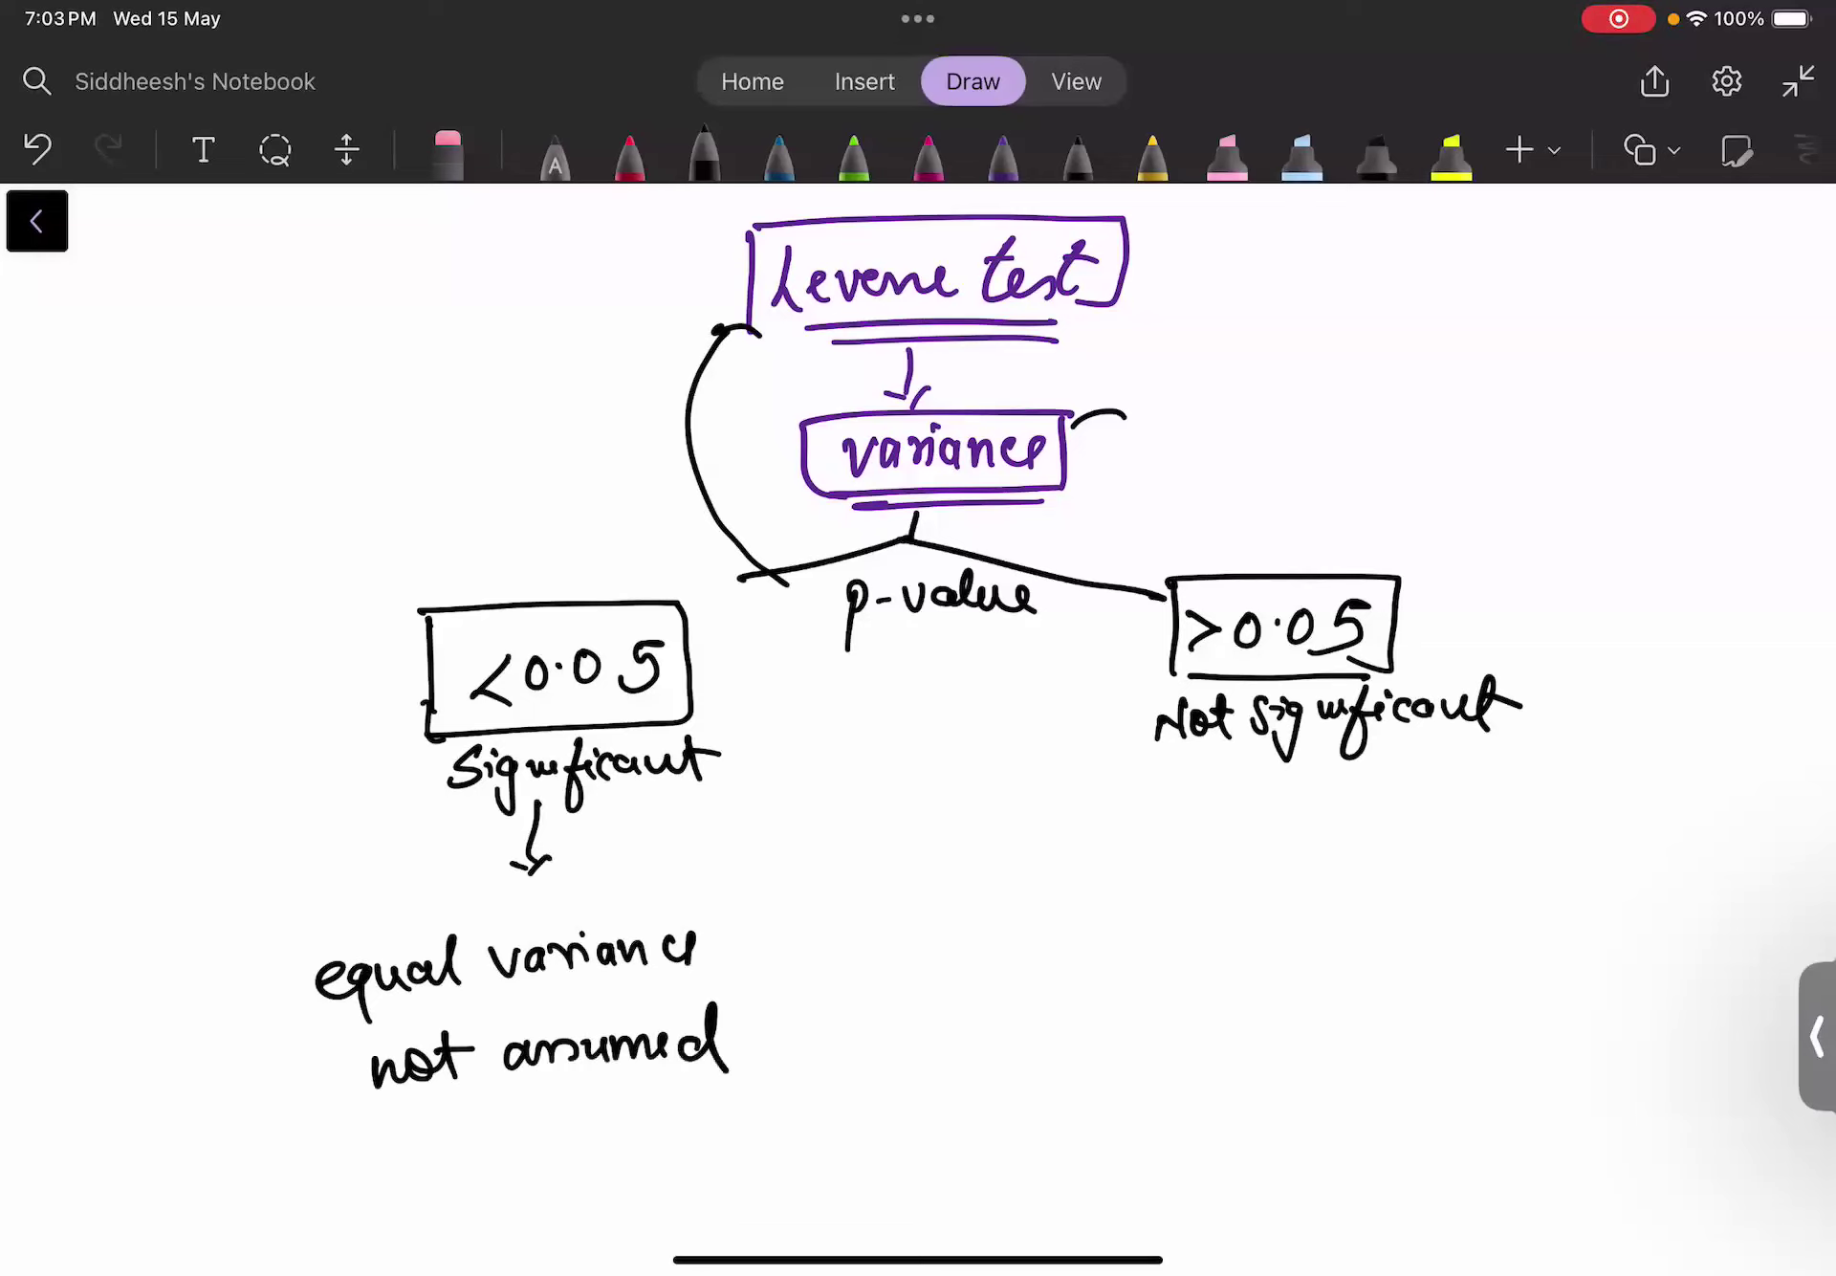
mouse_move(1253, 789)
left_mouse_down()
mouse_move(1244, 842)
mouse_move(1265, 834)
mouse_move(1186, 923)
mouse_move(1559, 899)
left_mouse_up()
mouse_move(1229, 995)
left_mouse_down()
mouse_move(1406, 990)
mouse_move(1473, 947)
left_mouse_up()
- Draw an arrow pointing at the Levene test heading and frame both equal-variance conclusions with boxes
mouse_move(579, 287)
left_mouse_down()
mouse_move(684, 244)
mouse_move(679, 278)
left_mouse_up()
mouse_move(279, 942)
left_mouse_down()
mouse_move(295, 1100)
mouse_move(732, 1071)
mouse_move(285, 1112)
left_mouse_up()
left_click_drag(1109, 878, 1111, 1019)
mouse_move(1081, 872)
left_mouse_down()
mouse_move(1171, 868)
mouse_move(1179, 1042)
mouse_move(1035, 1042)
left_mouse_up()
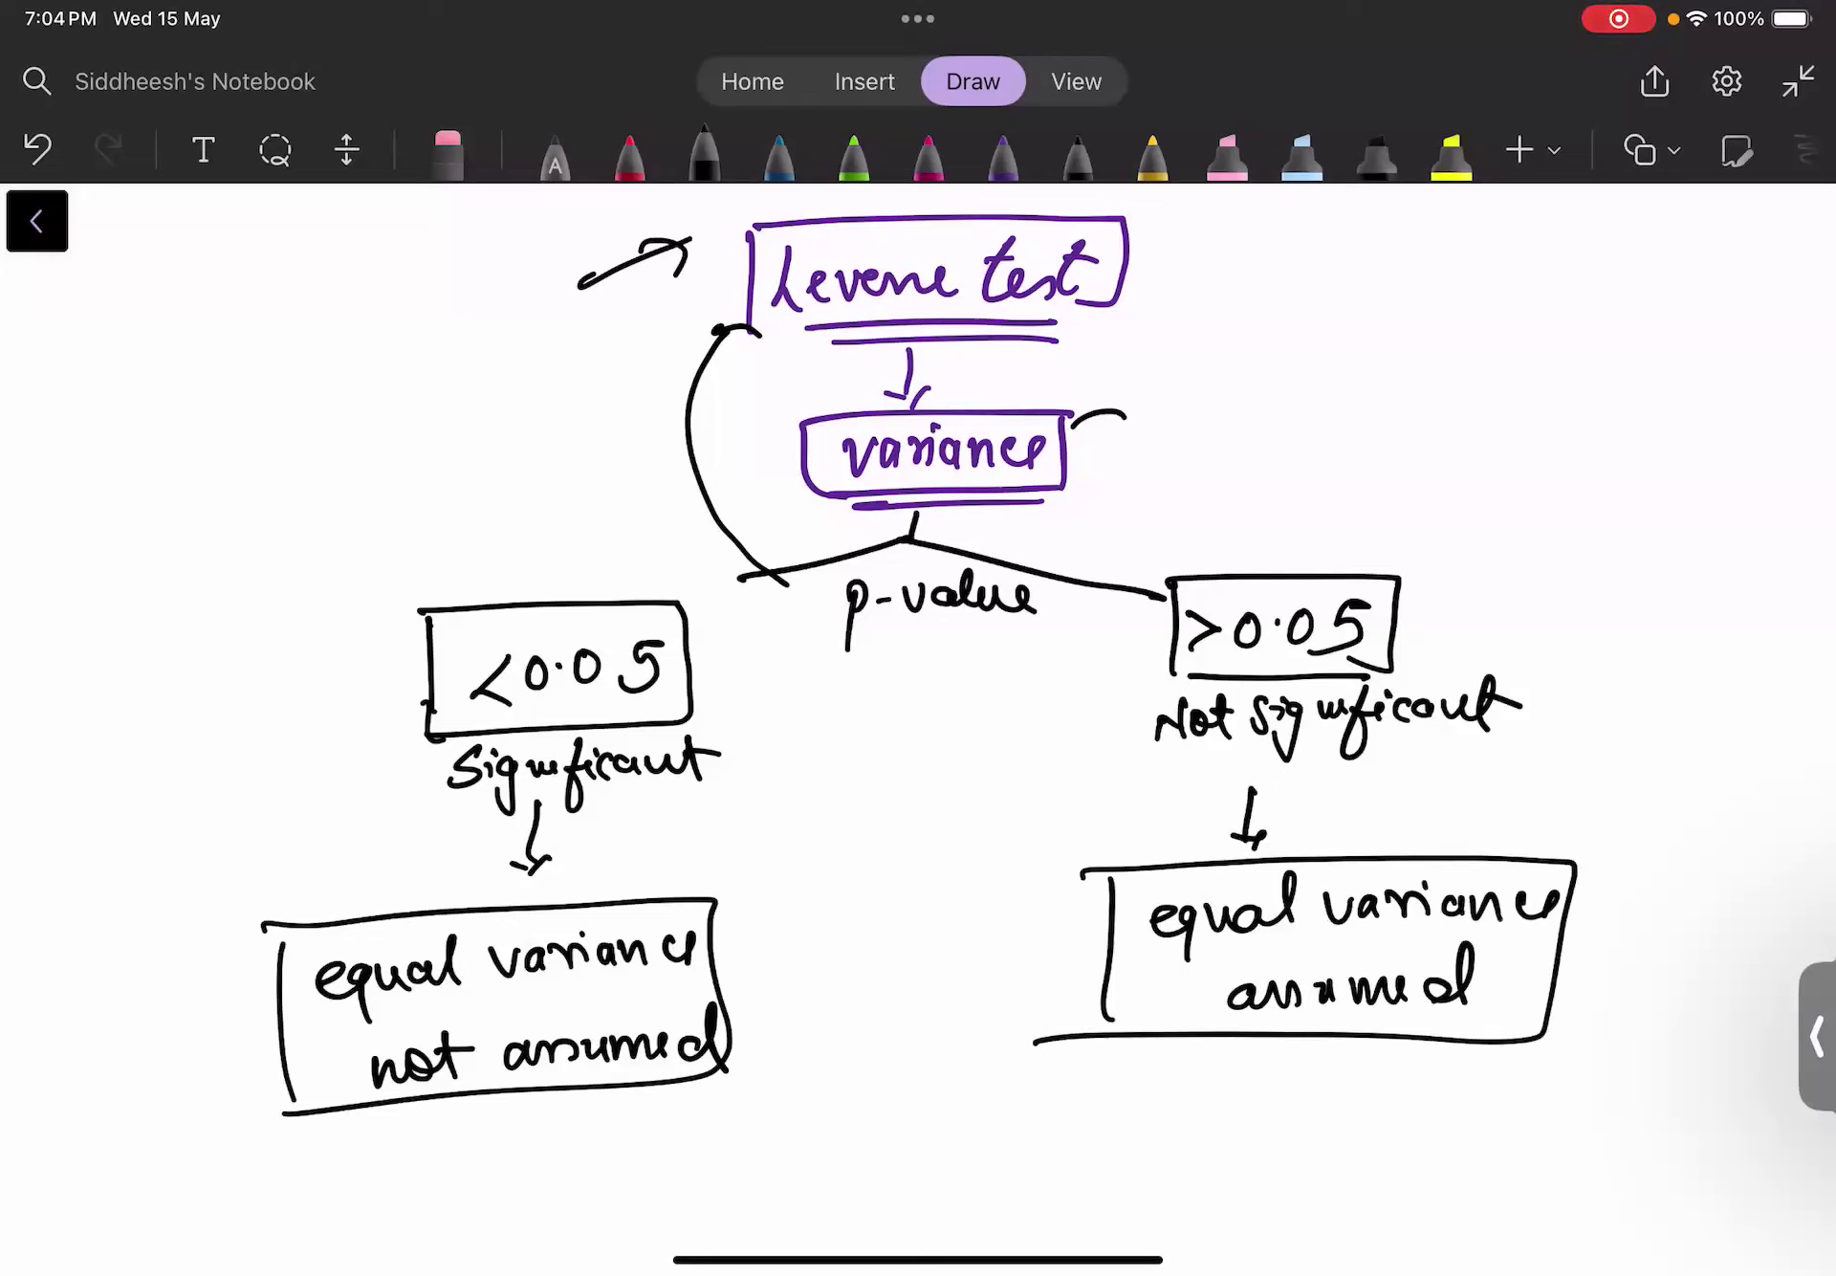
- Write 0.04 below the "equal variance not assumed" box and underline it
scroll(919, 670, "down", 3)
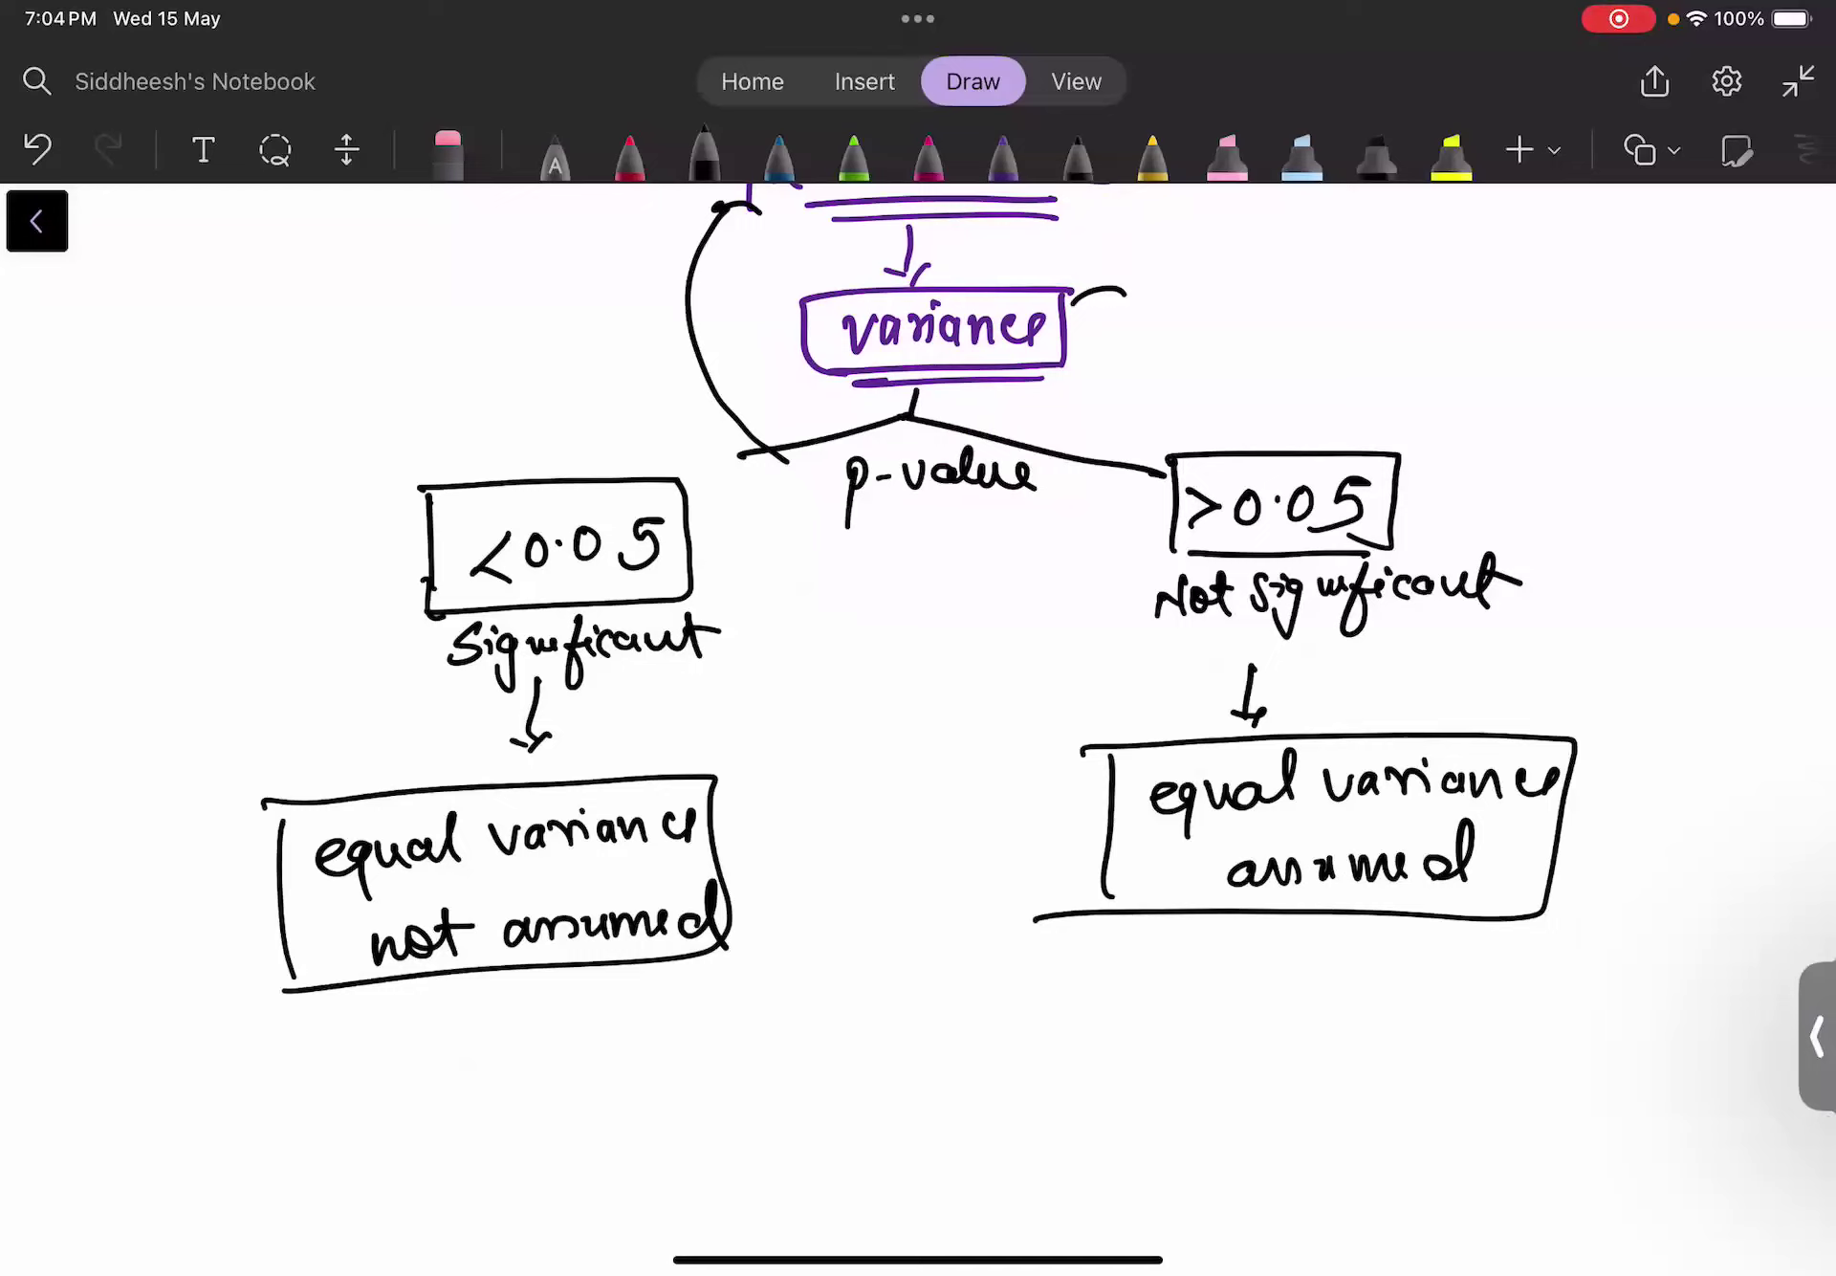
mouse_move(426, 1022)
left_mouse_down()
mouse_move(417, 1038)
mouse_move(427, 1021)
mouse_move(478, 1045)
mouse_move(490, 1025)
left_mouse_up()
left_click(449, 1040)
left_click_drag(522, 1016, 538, 1038)
left_click_drag(531, 1015, 533, 1064)
left_click_drag(375, 1085, 576, 1073)
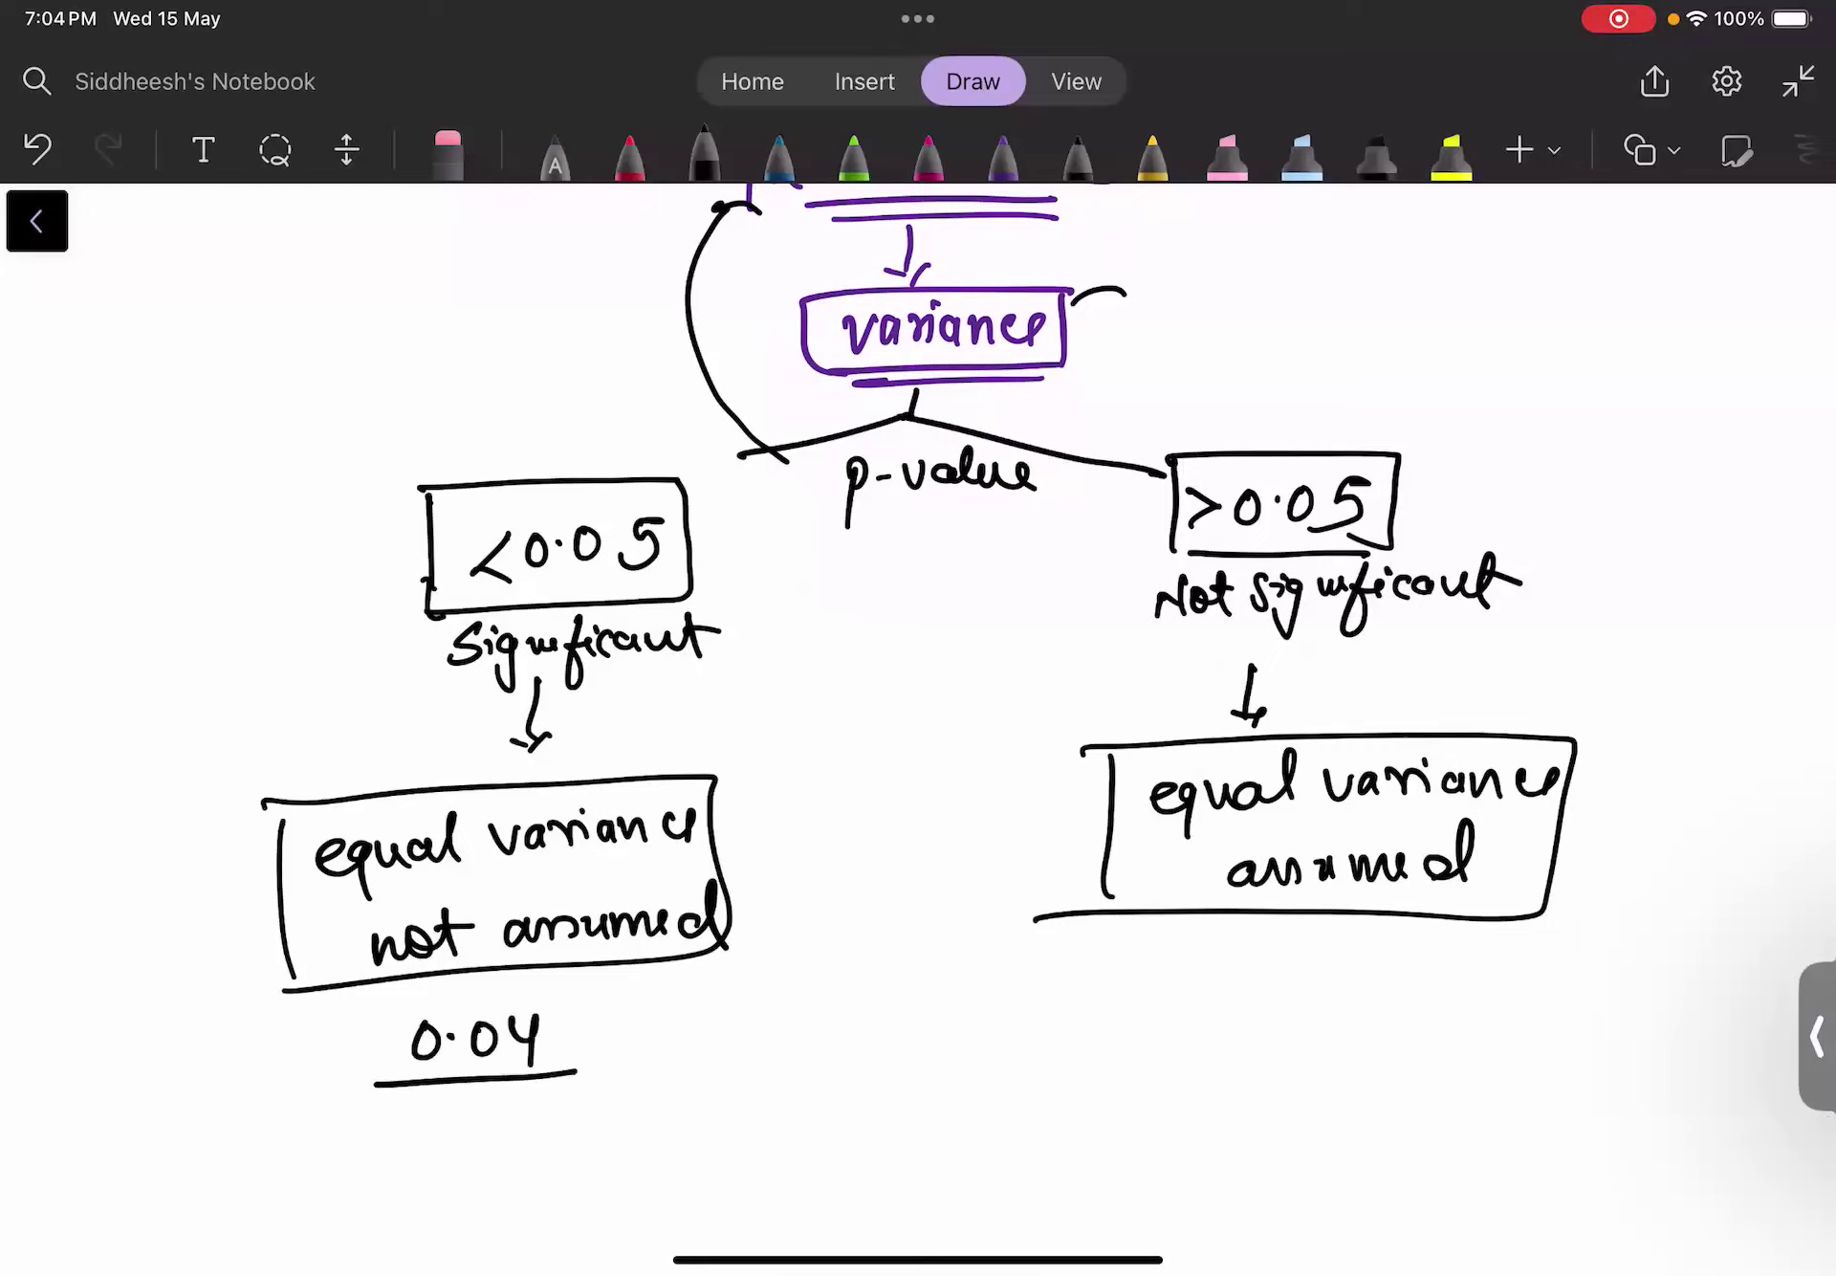
- Write 0.142 below the "equal variance assumed" box
left_click_drag(1226, 962, 1288, 1000)
left_click(1259, 979)
left_click_drag(1312, 954, 1326, 1000)
mouse_move(1352, 954)
left_mouse_down()
mouse_move(1358, 995)
mouse_move(1402, 982)
left_mouse_up()
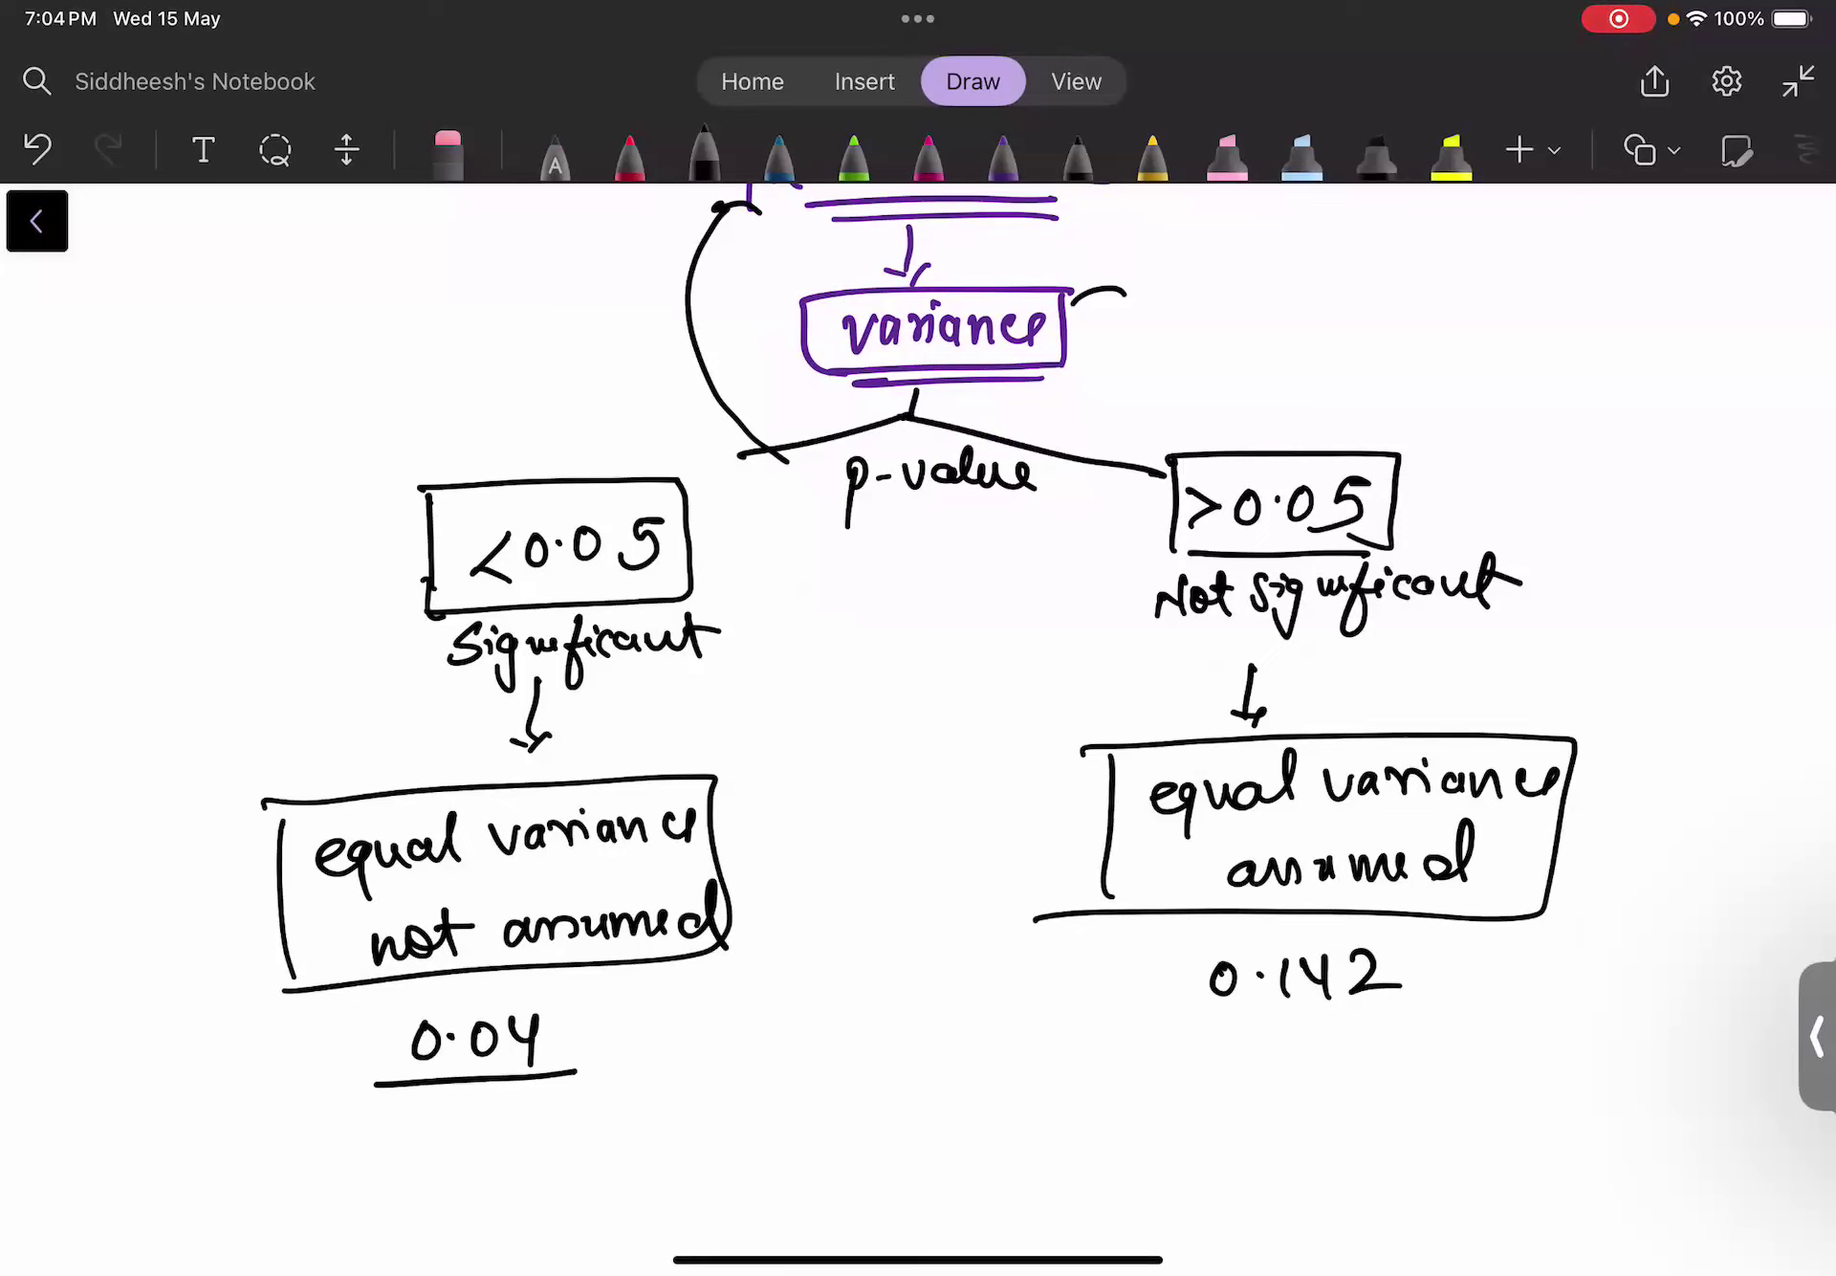
- Frame the example values 0.04 and 0.142 with boxes and add a curved mark beside 0.04
scroll(918, 727, "up", 3)
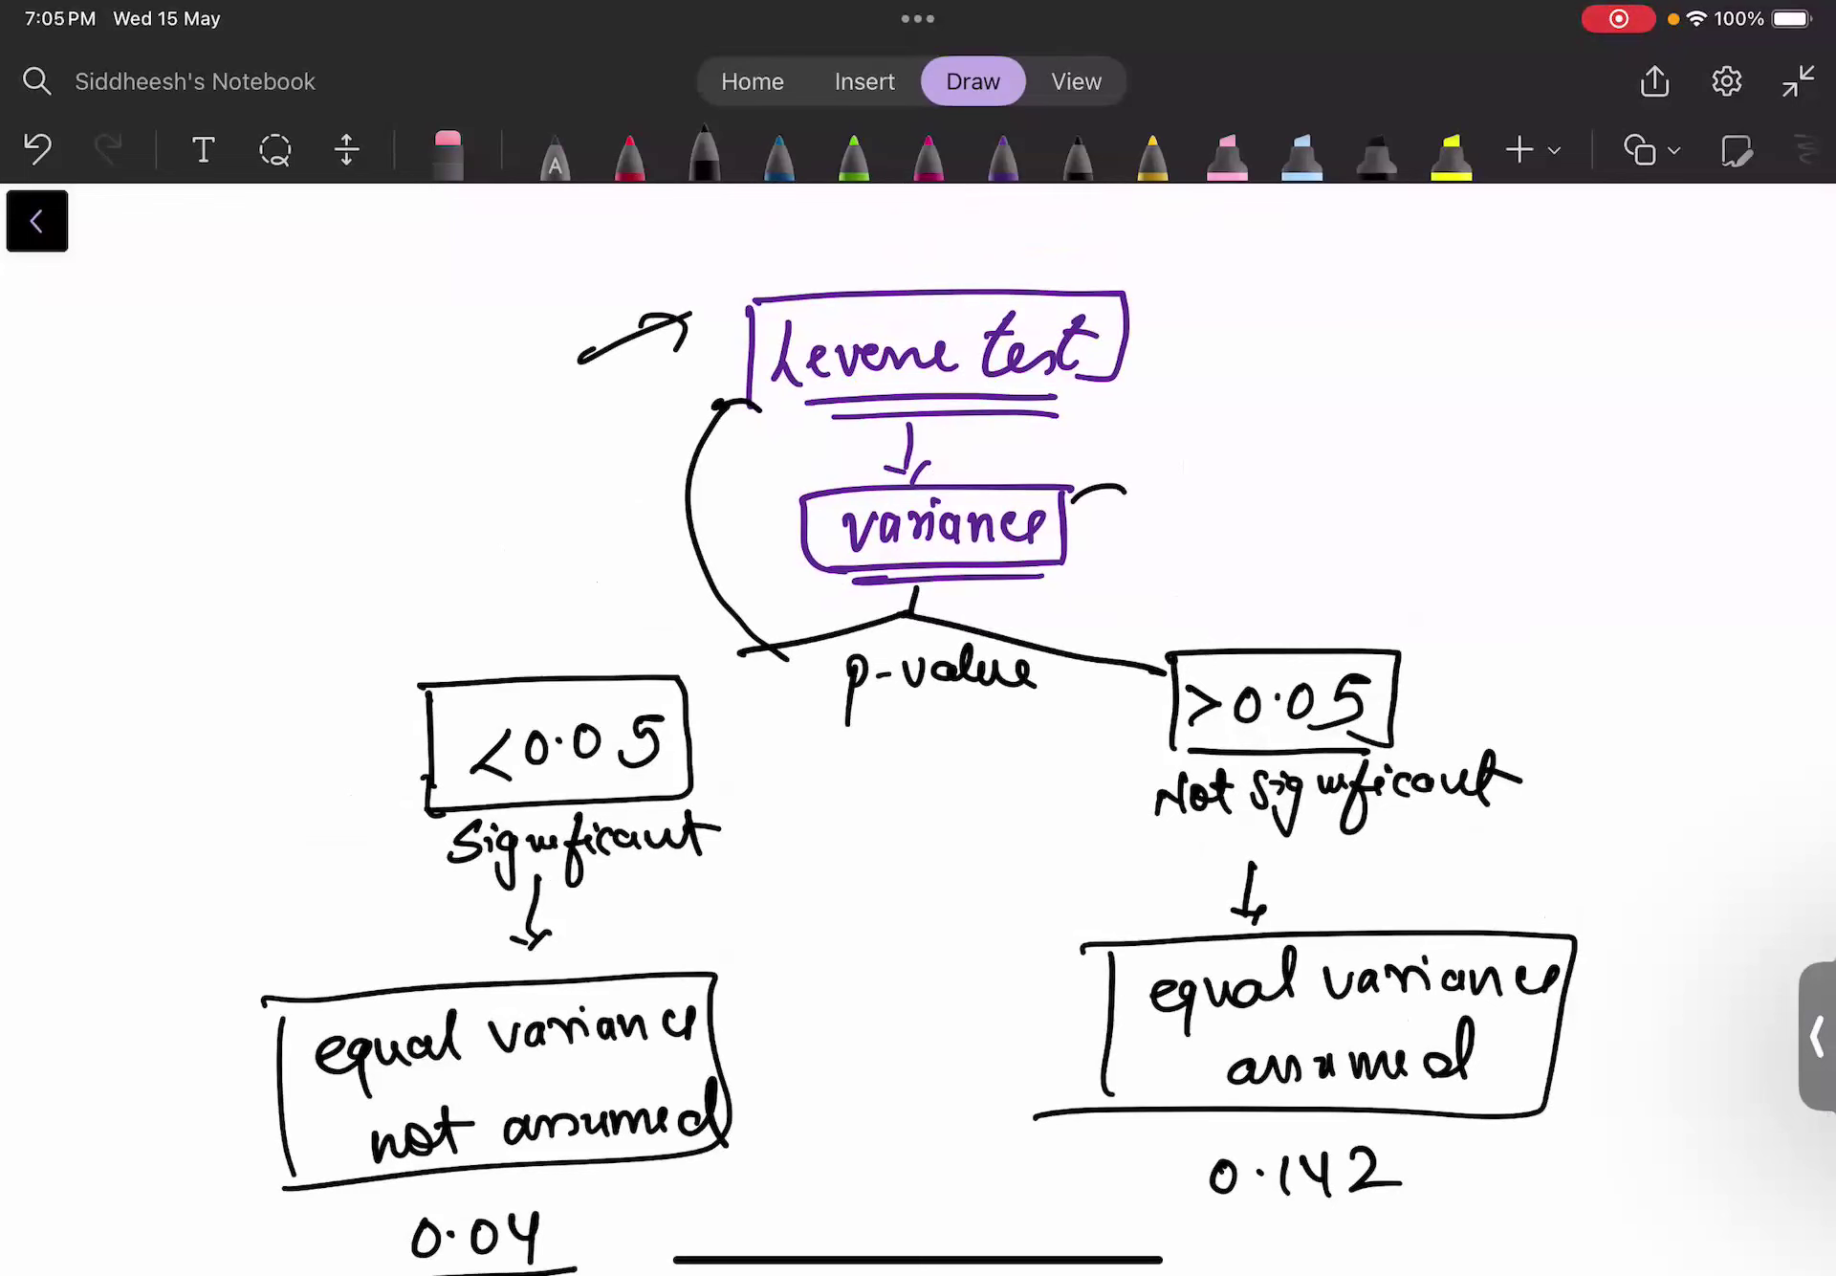
scroll(918, 727, "down", 4)
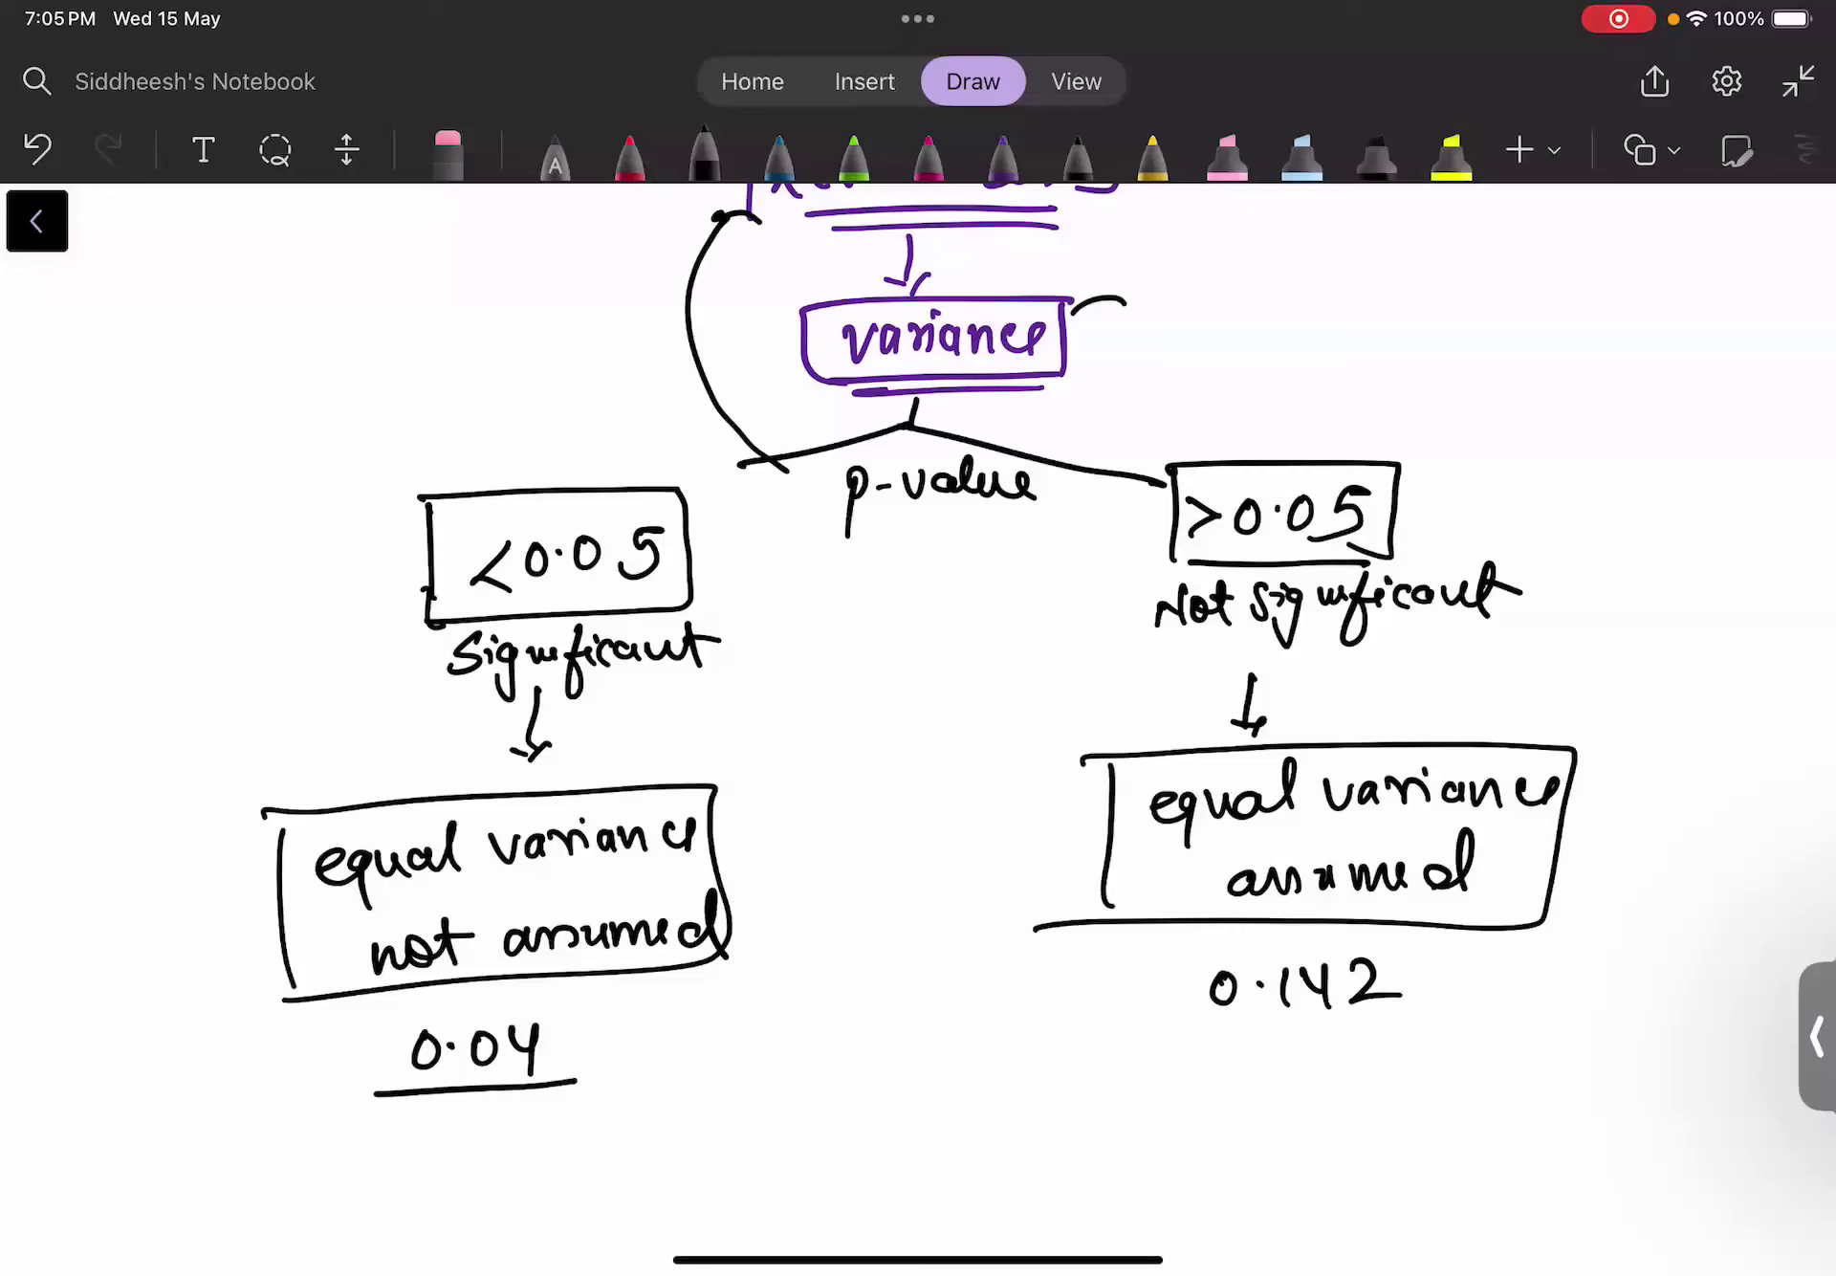
mouse_move(388, 1004)
left_mouse_down()
mouse_move(391, 1090)
mouse_move(569, 1071)
mouse_move(500, 1100)
left_mouse_up()
left_click_drag(282, 1066, 268, 1000)
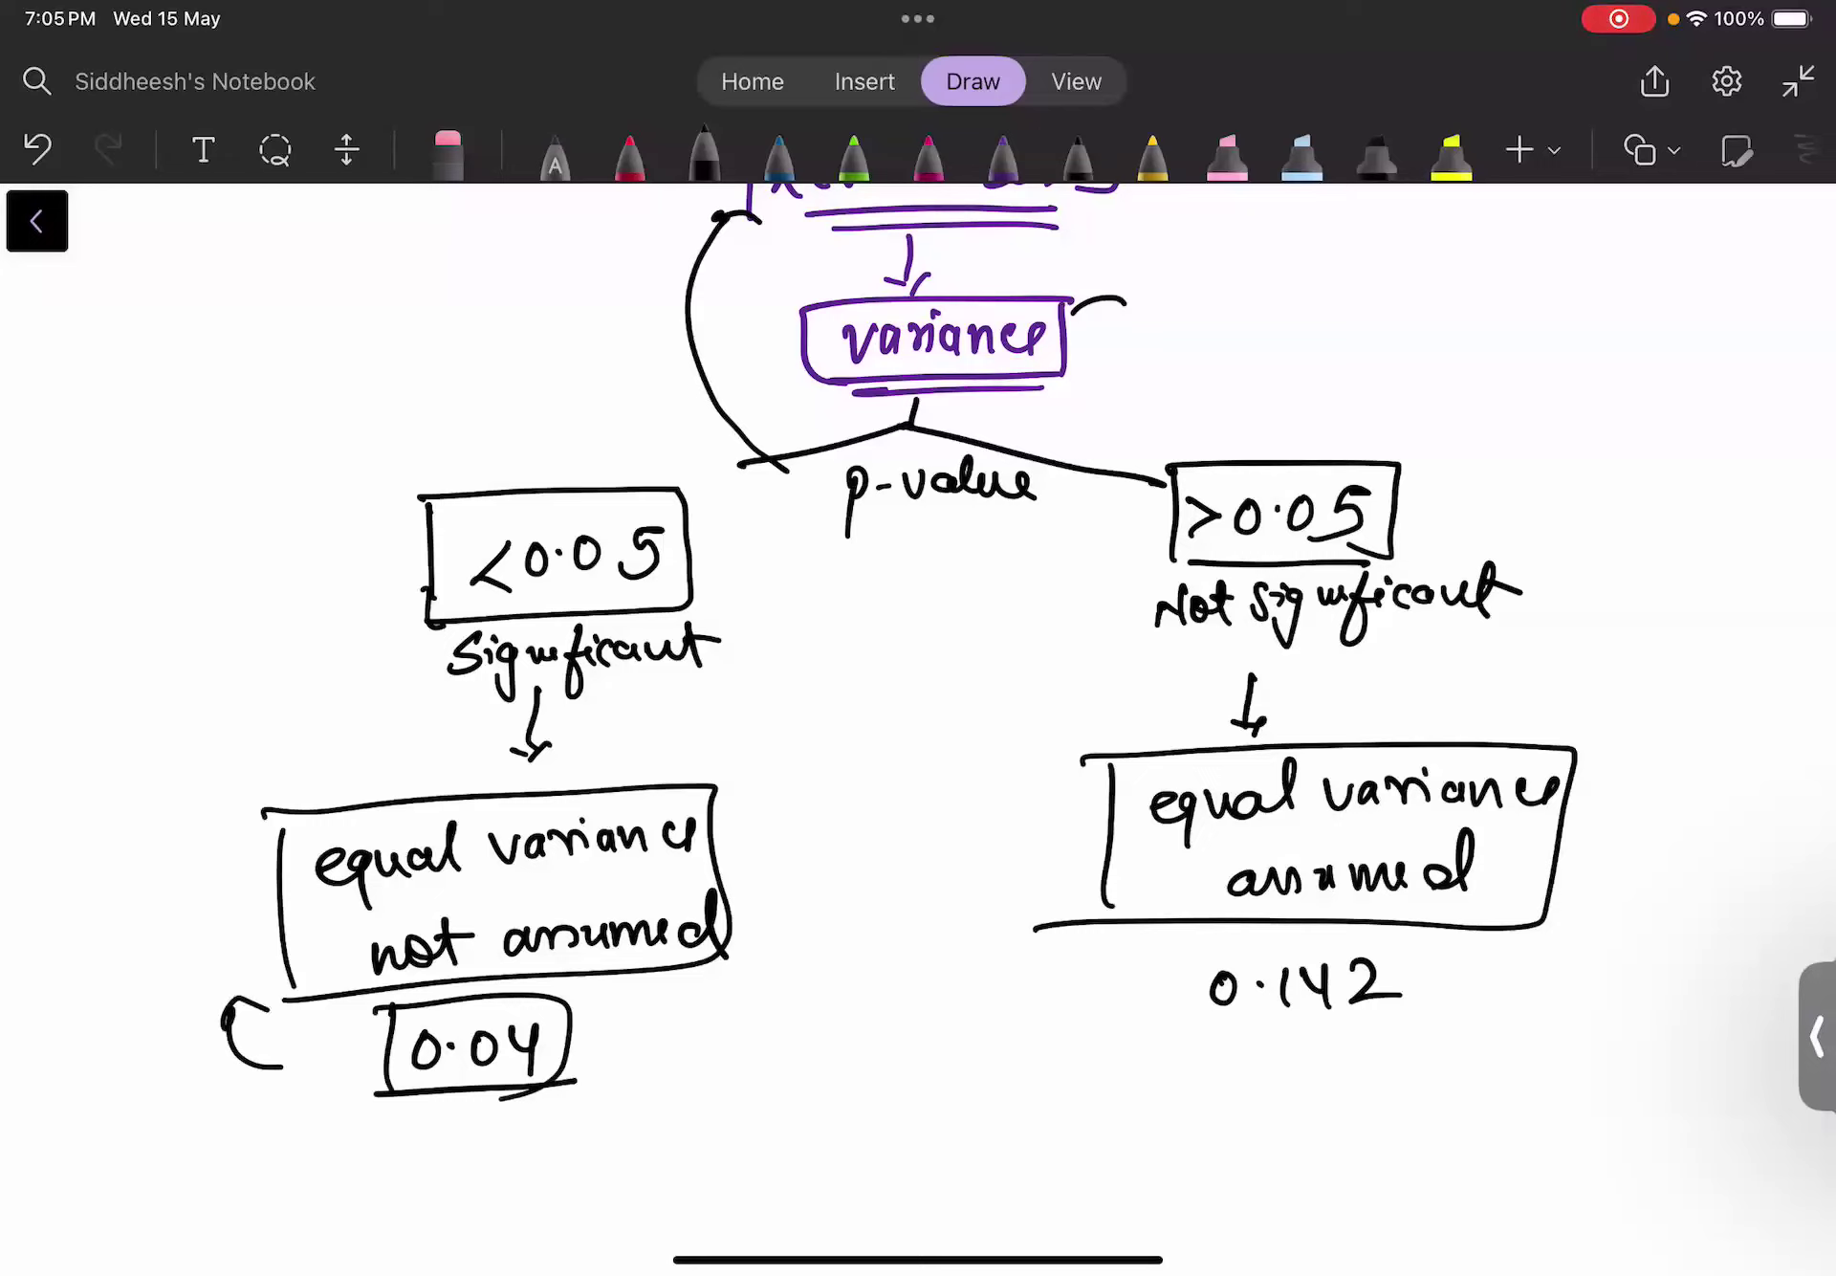
mouse_move(1186, 937)
left_mouse_down()
mouse_move(1169, 1030)
mouse_move(1292, 1044)
mouse_move(1159, 1039)
left_mouse_up()
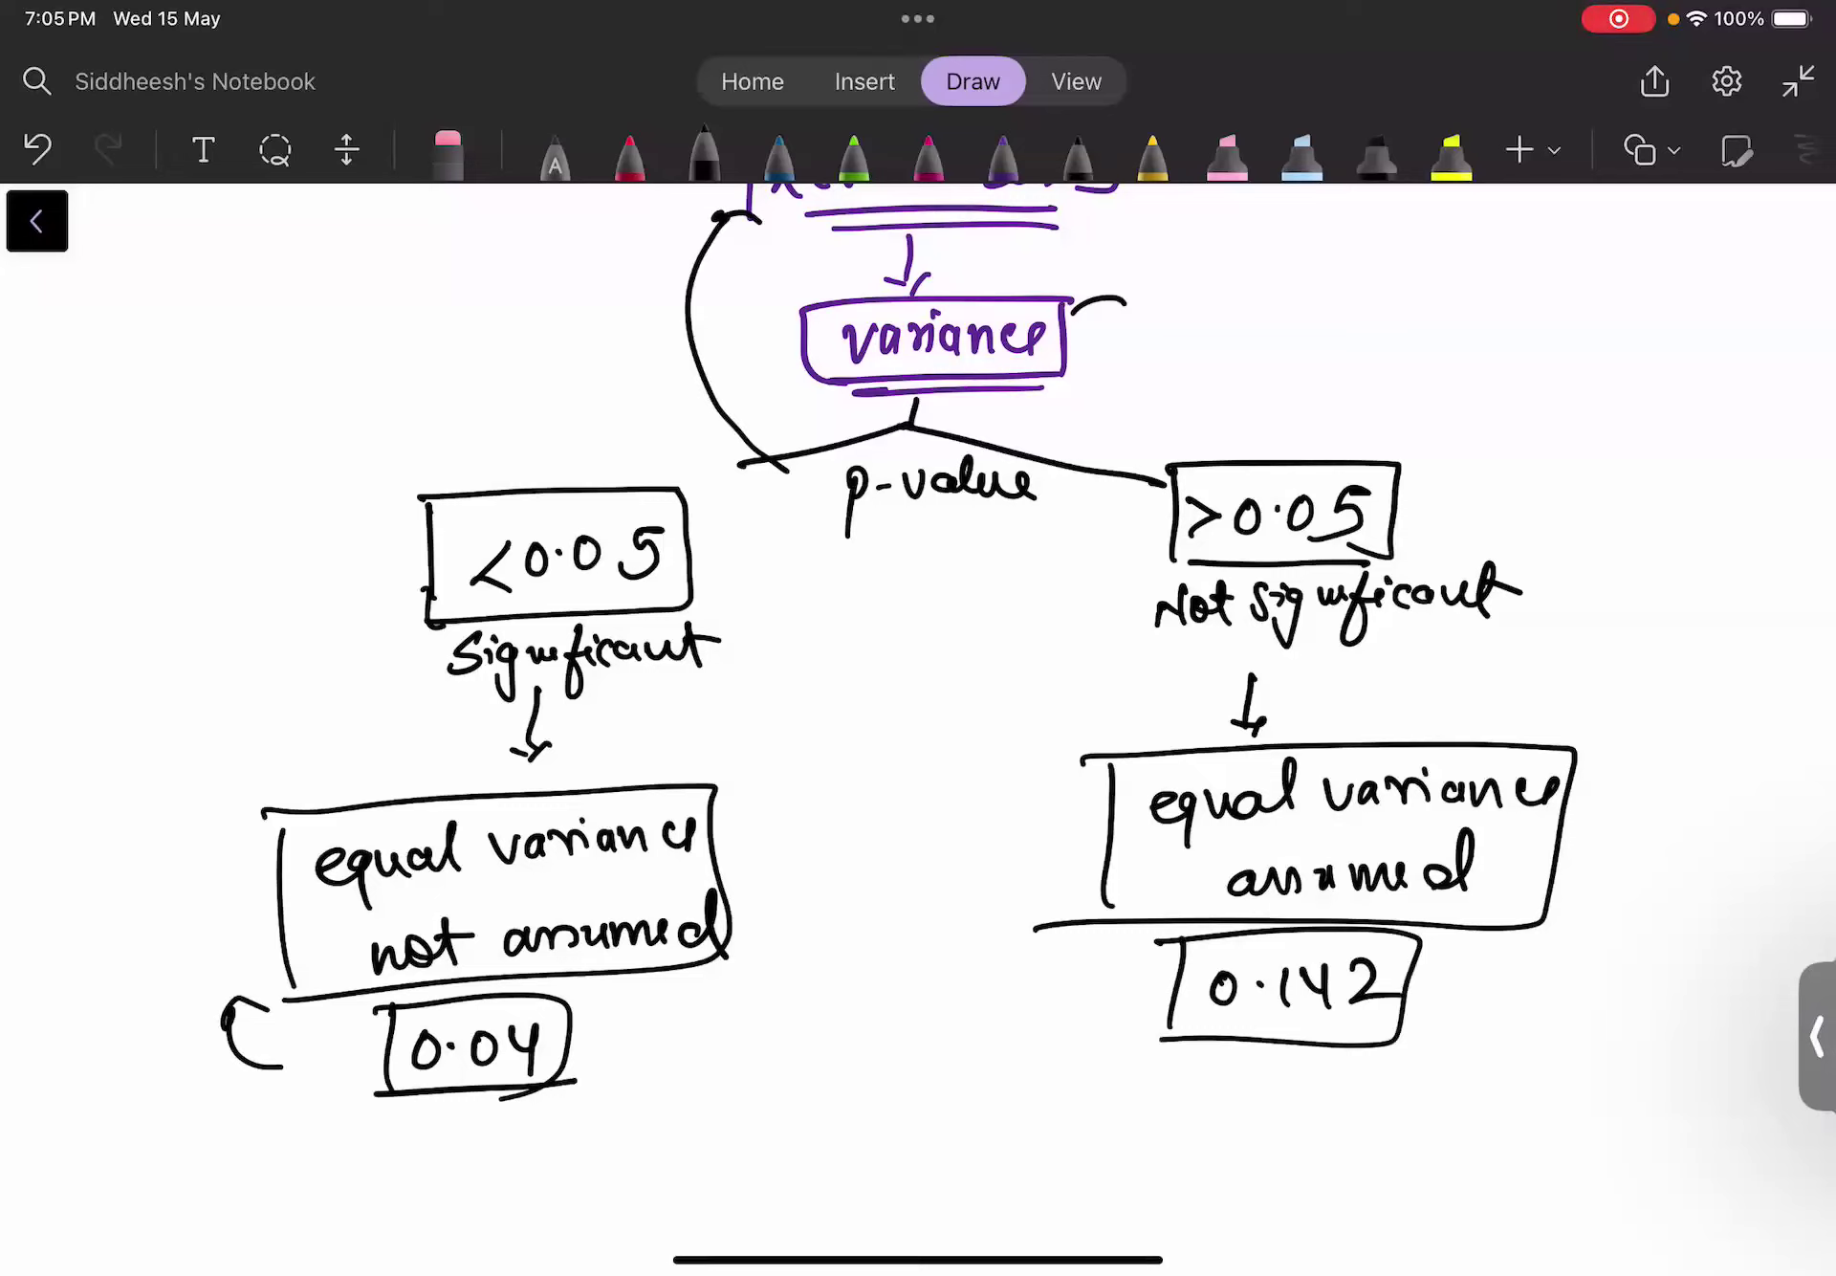
- Highlight "<0.05" and "equal variance not assumed" in yellow
scroll(918, 670, "up", 3)
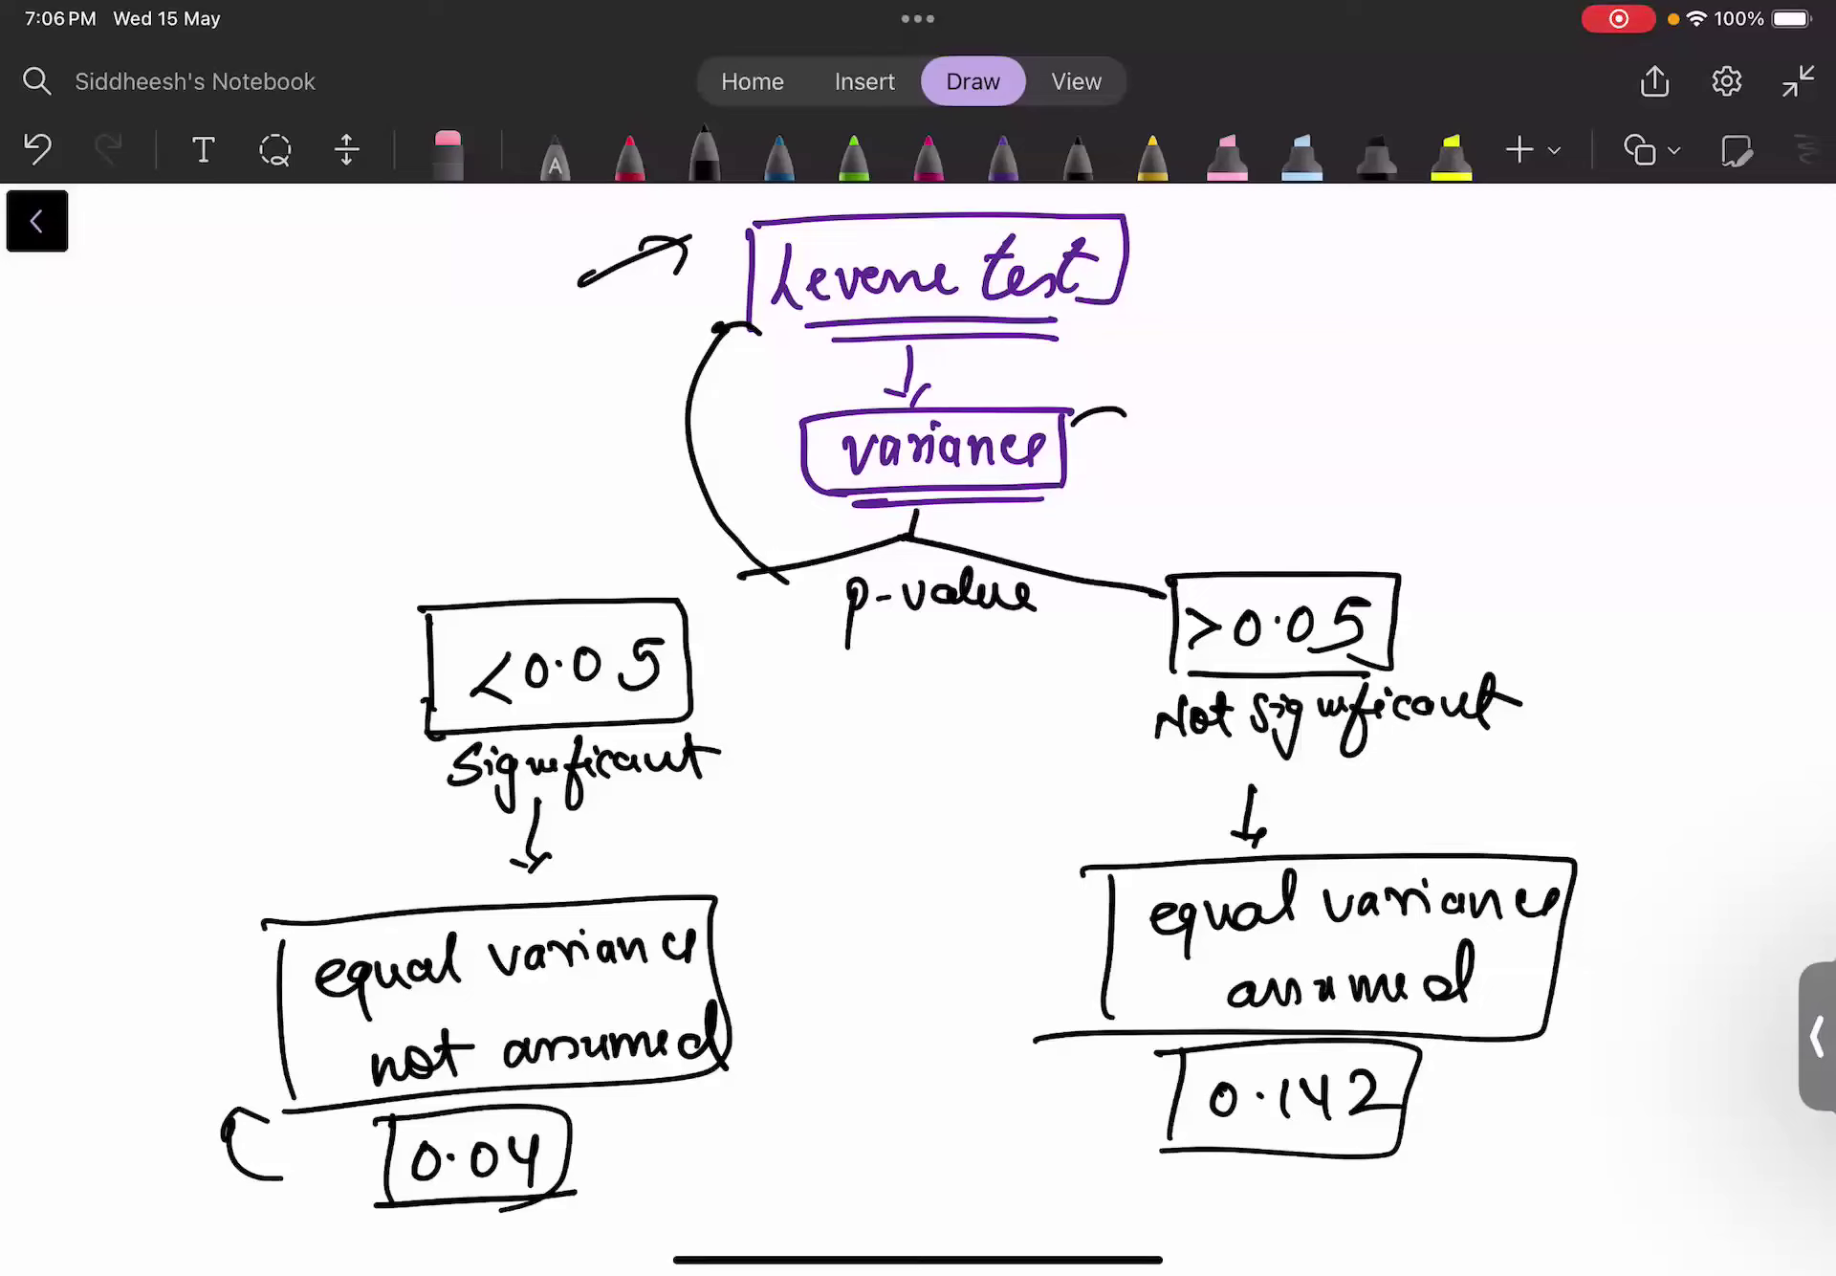
left_click(1452, 153)
left_click_drag(462, 655, 651, 641)
left_click_drag(464, 693, 673, 684)
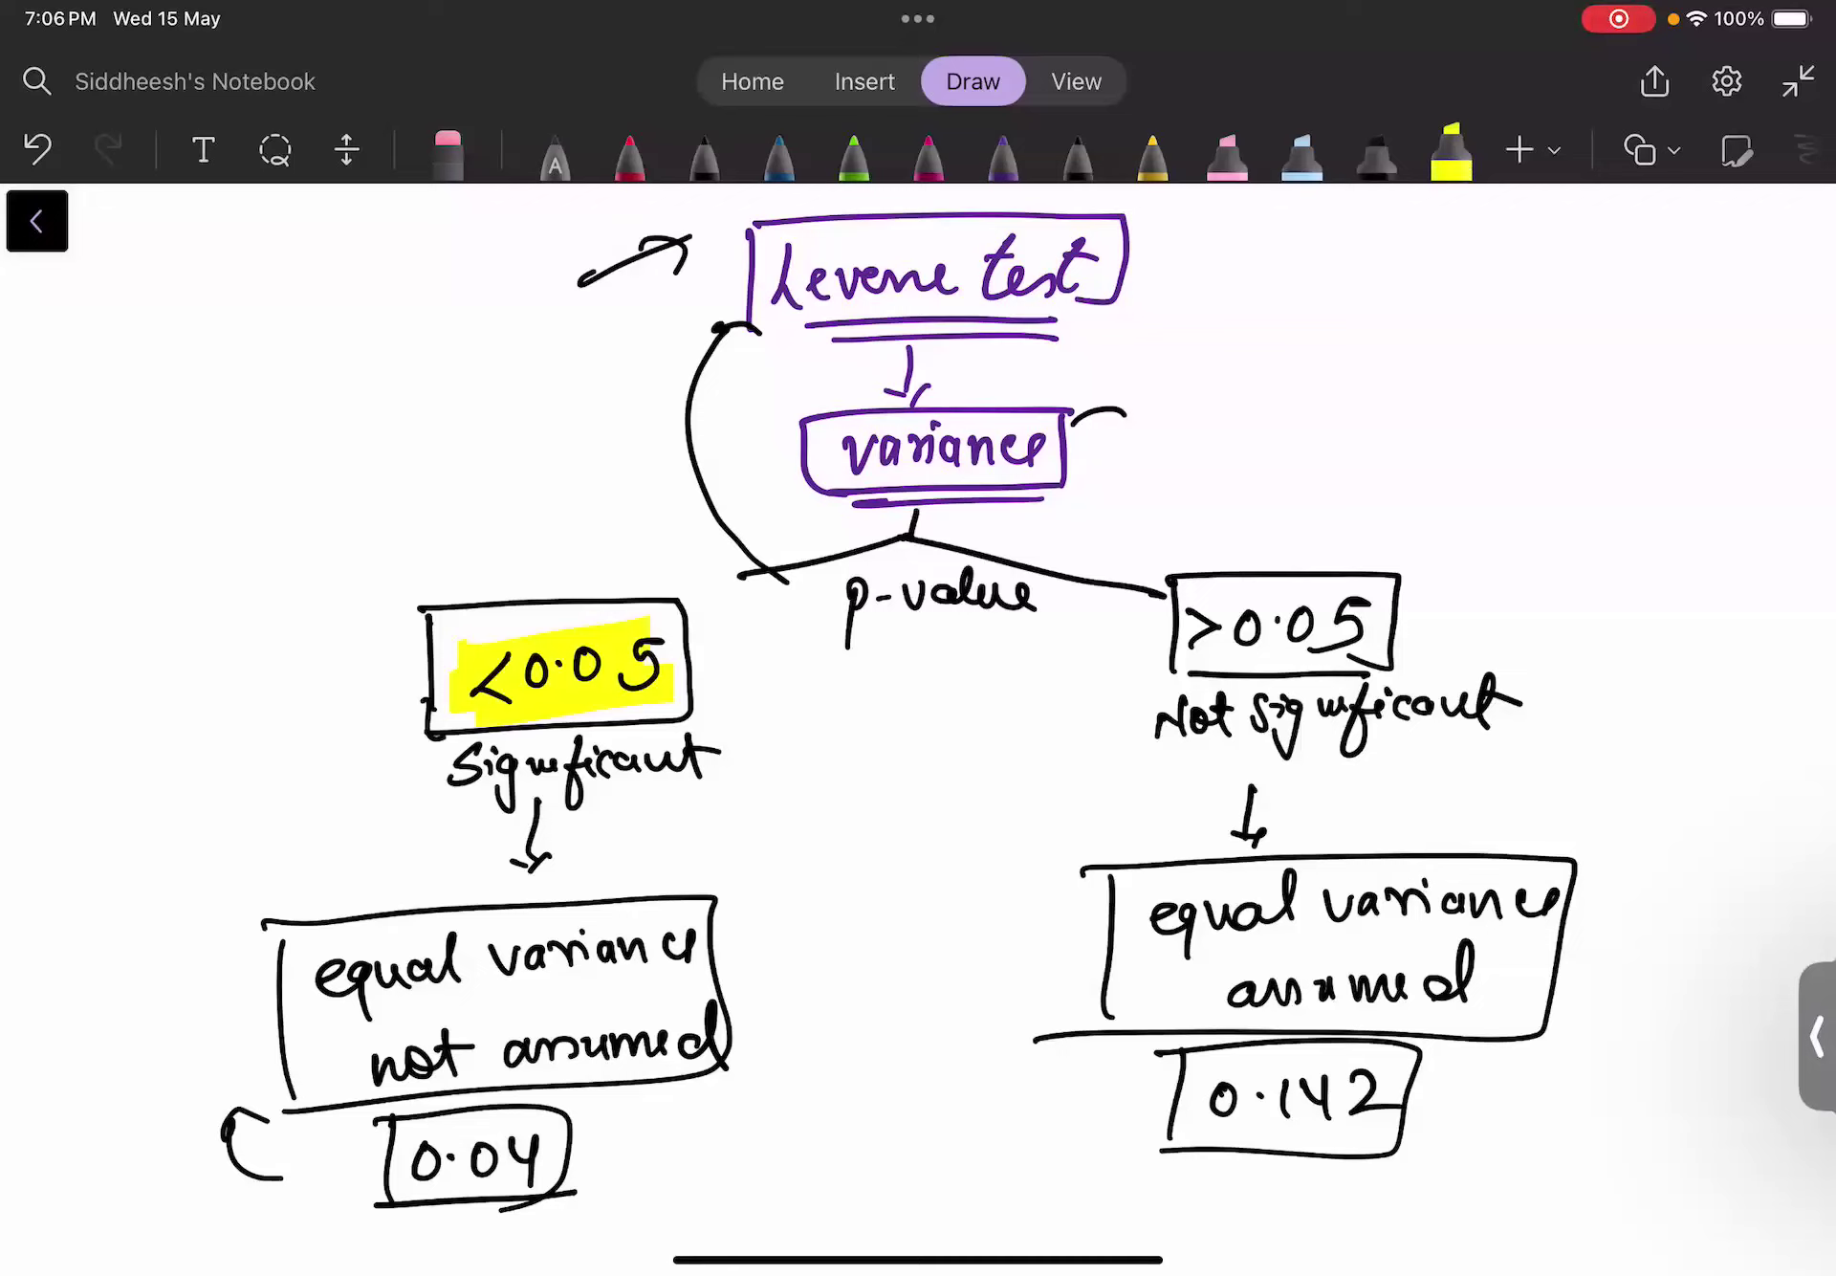
left_click_drag(287, 966, 694, 943)
left_click_drag(325, 1014, 684, 1004)
left_click_drag(373, 1062, 689, 1052)
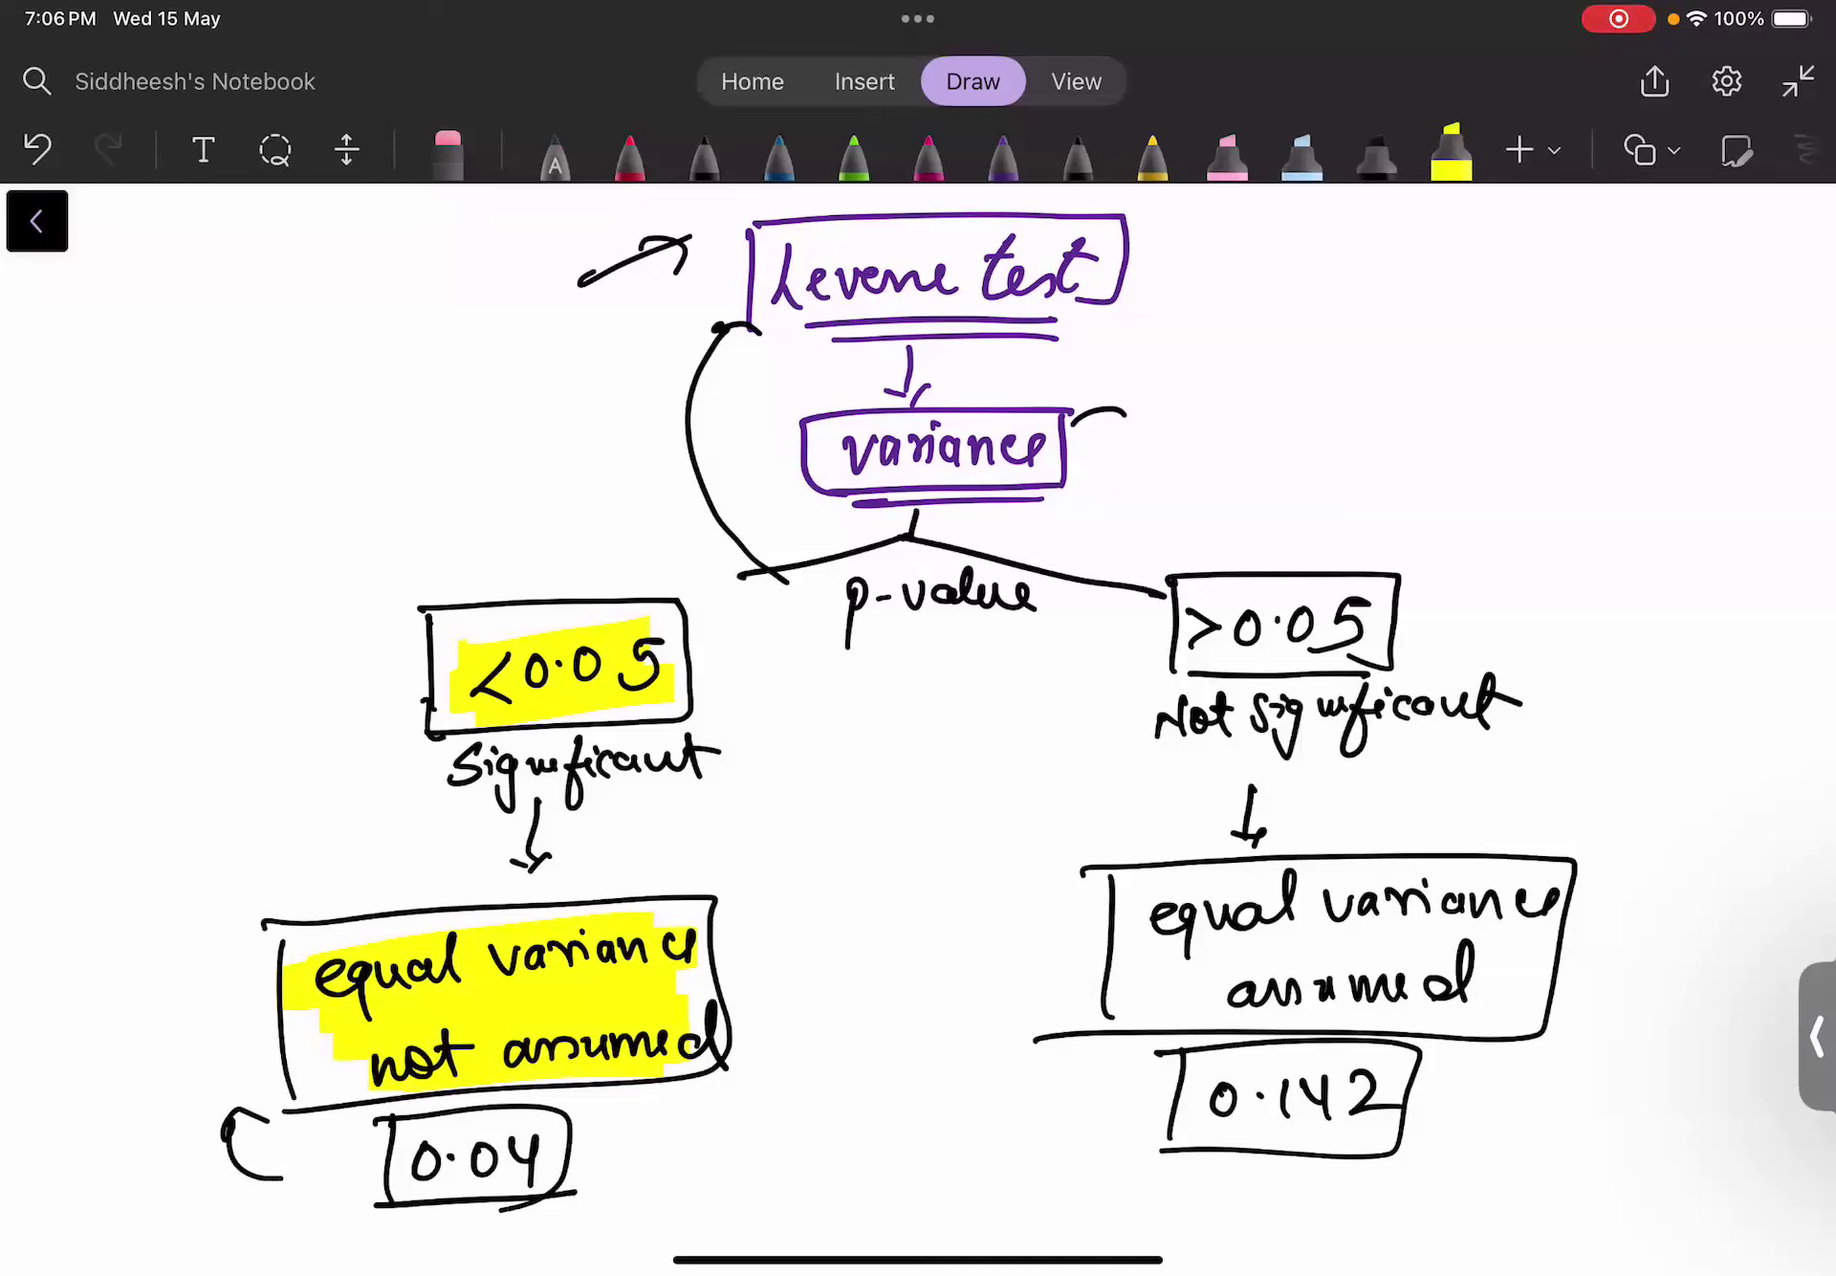
- Highlight ">0.05" and "equal variance assumed" in light blue
left_click(1302, 153)
mouse_move(1162, 627)
left_mouse_down()
mouse_move(1397, 617)
mouse_move(1167, 650)
left_mouse_up()
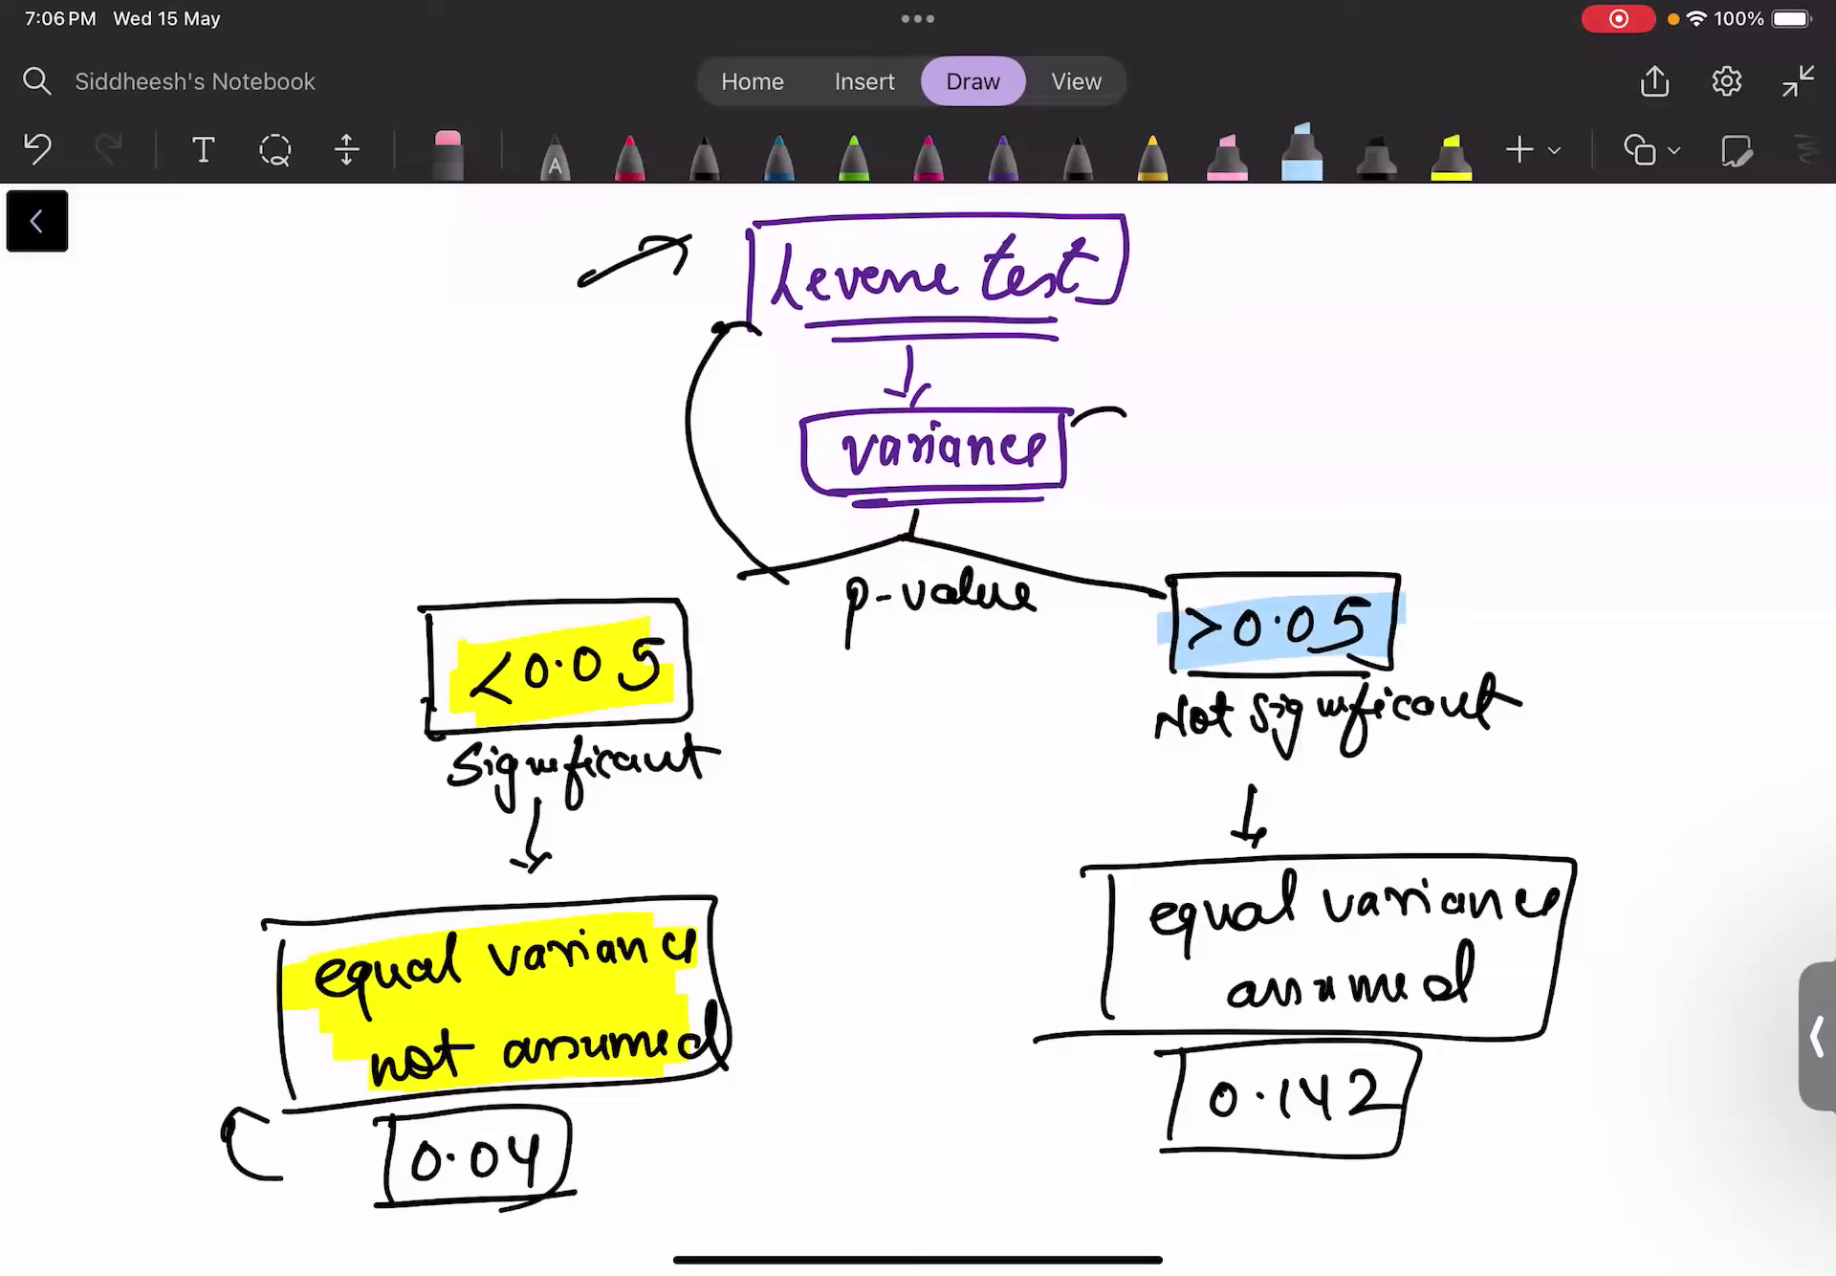
mouse_move(1143, 894)
left_mouse_down()
mouse_move(1554, 894)
mouse_move(1162, 946)
mouse_move(1454, 985)
left_mouse_up()
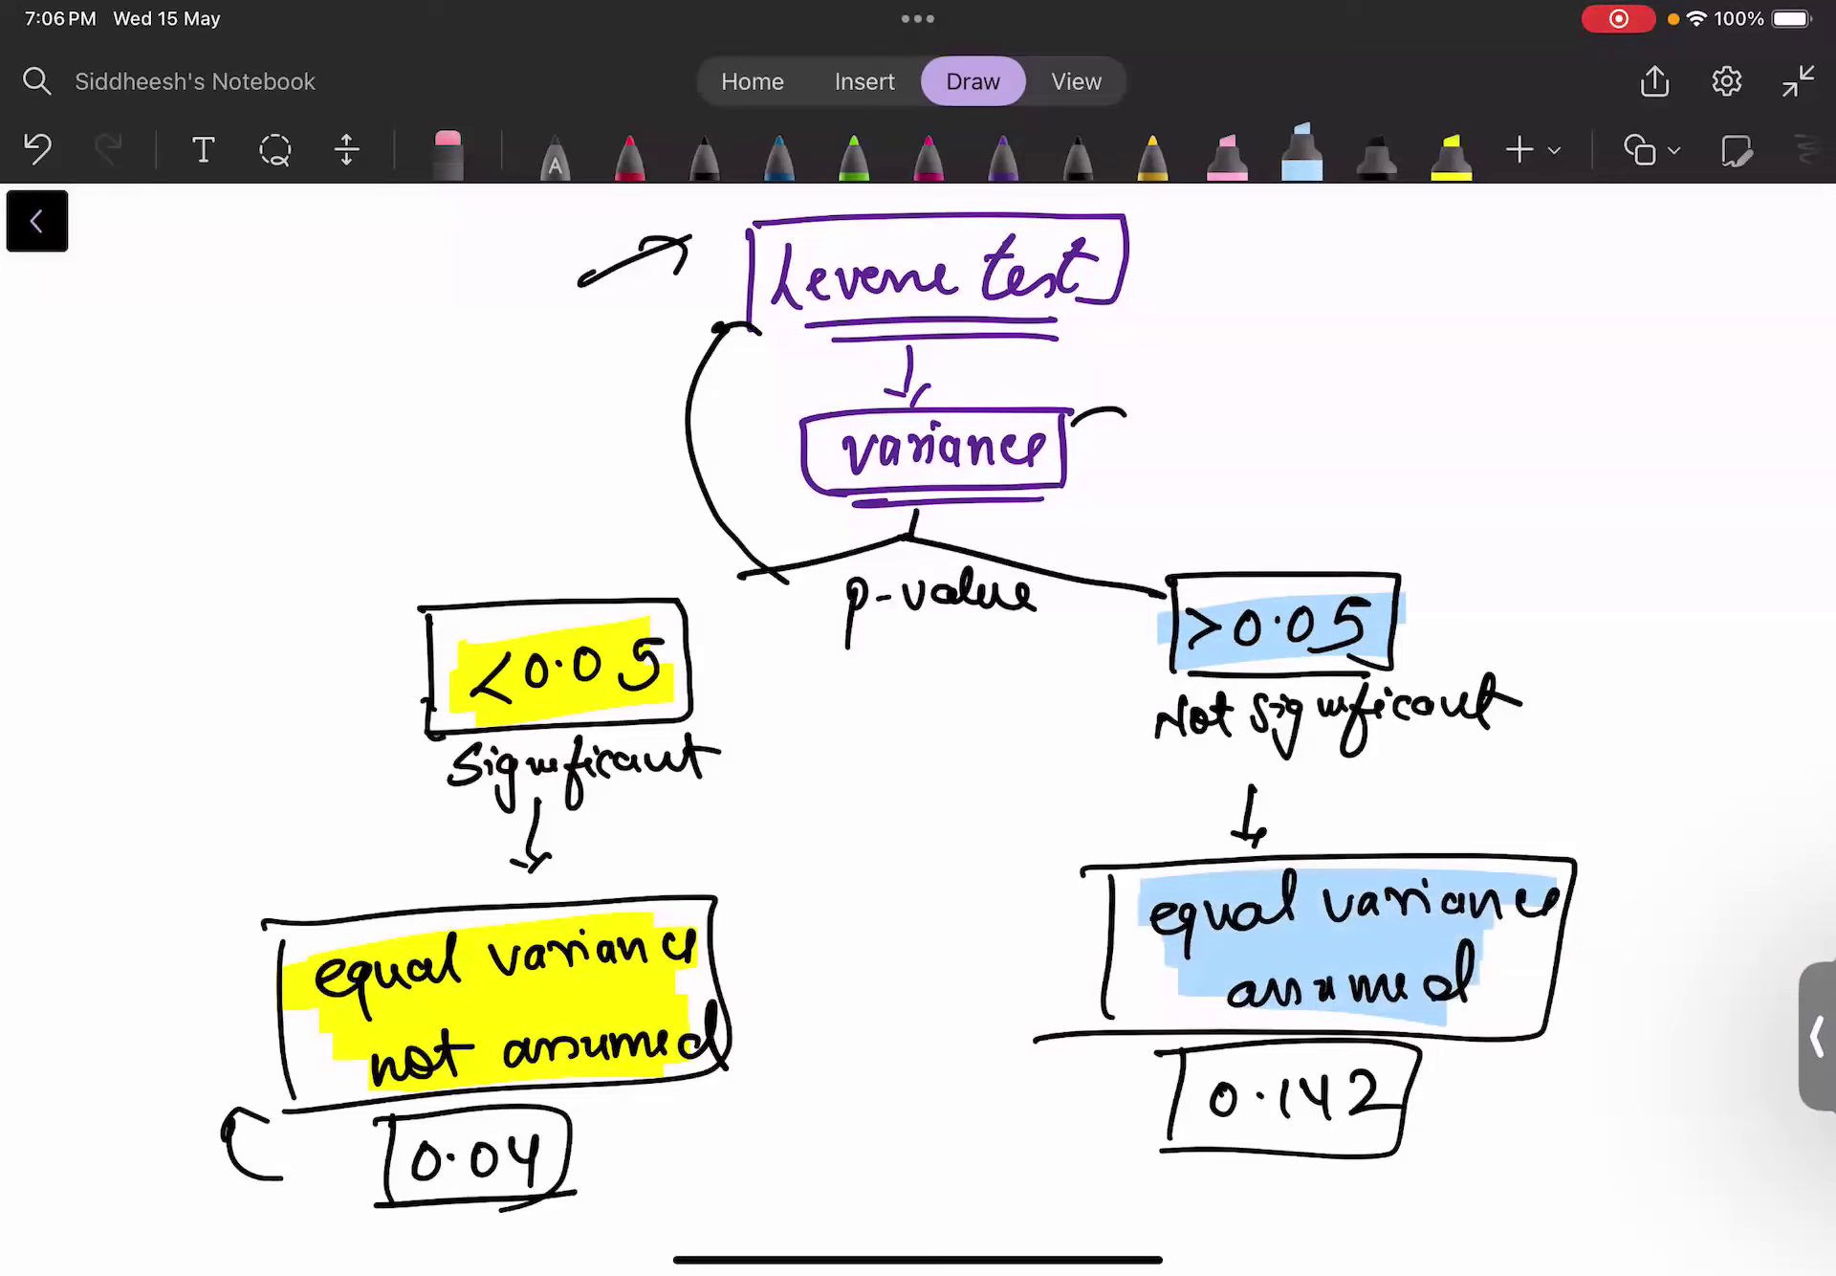
left_click(854, 159)
left_click(779, 159)
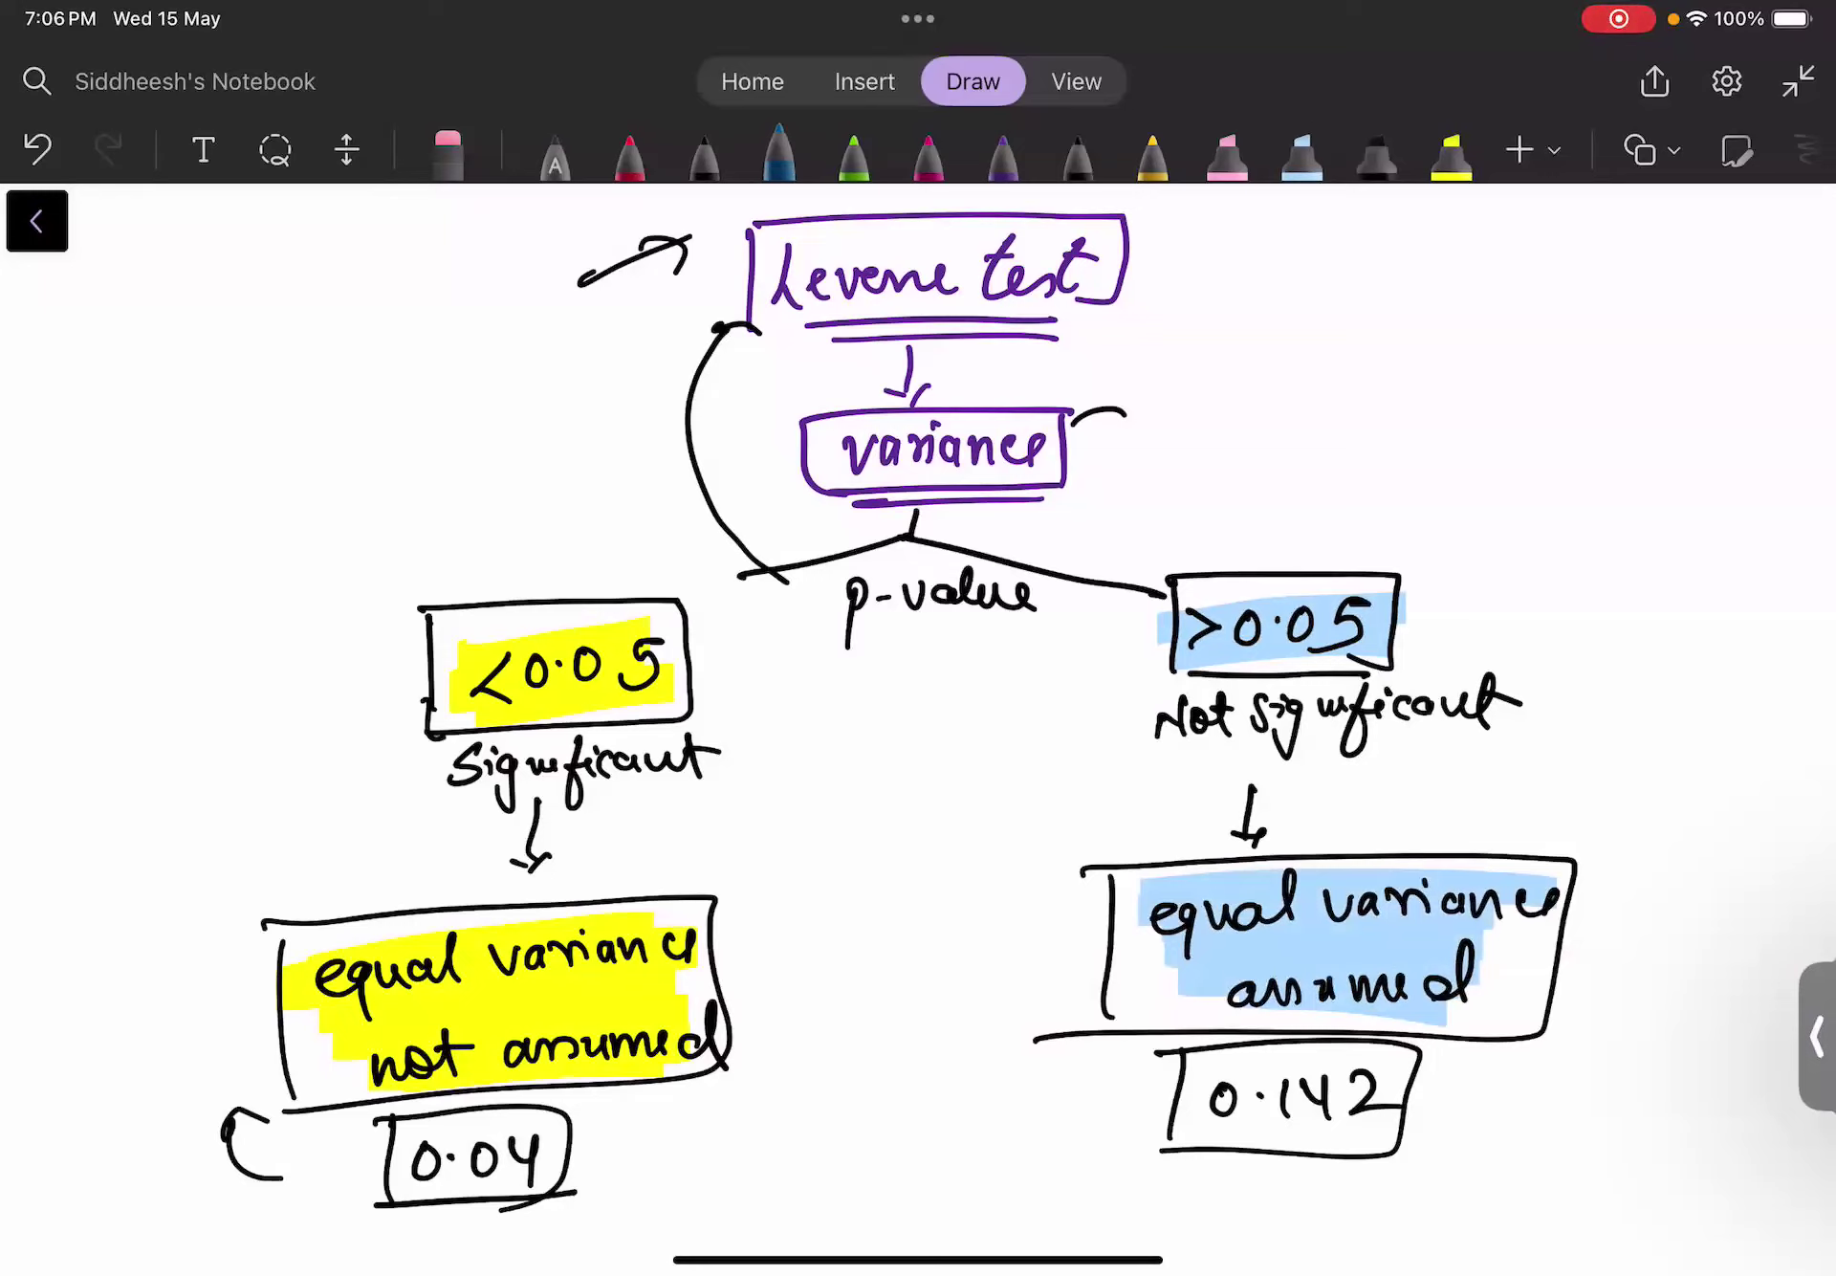
scroll(899, 727, "down", 2)
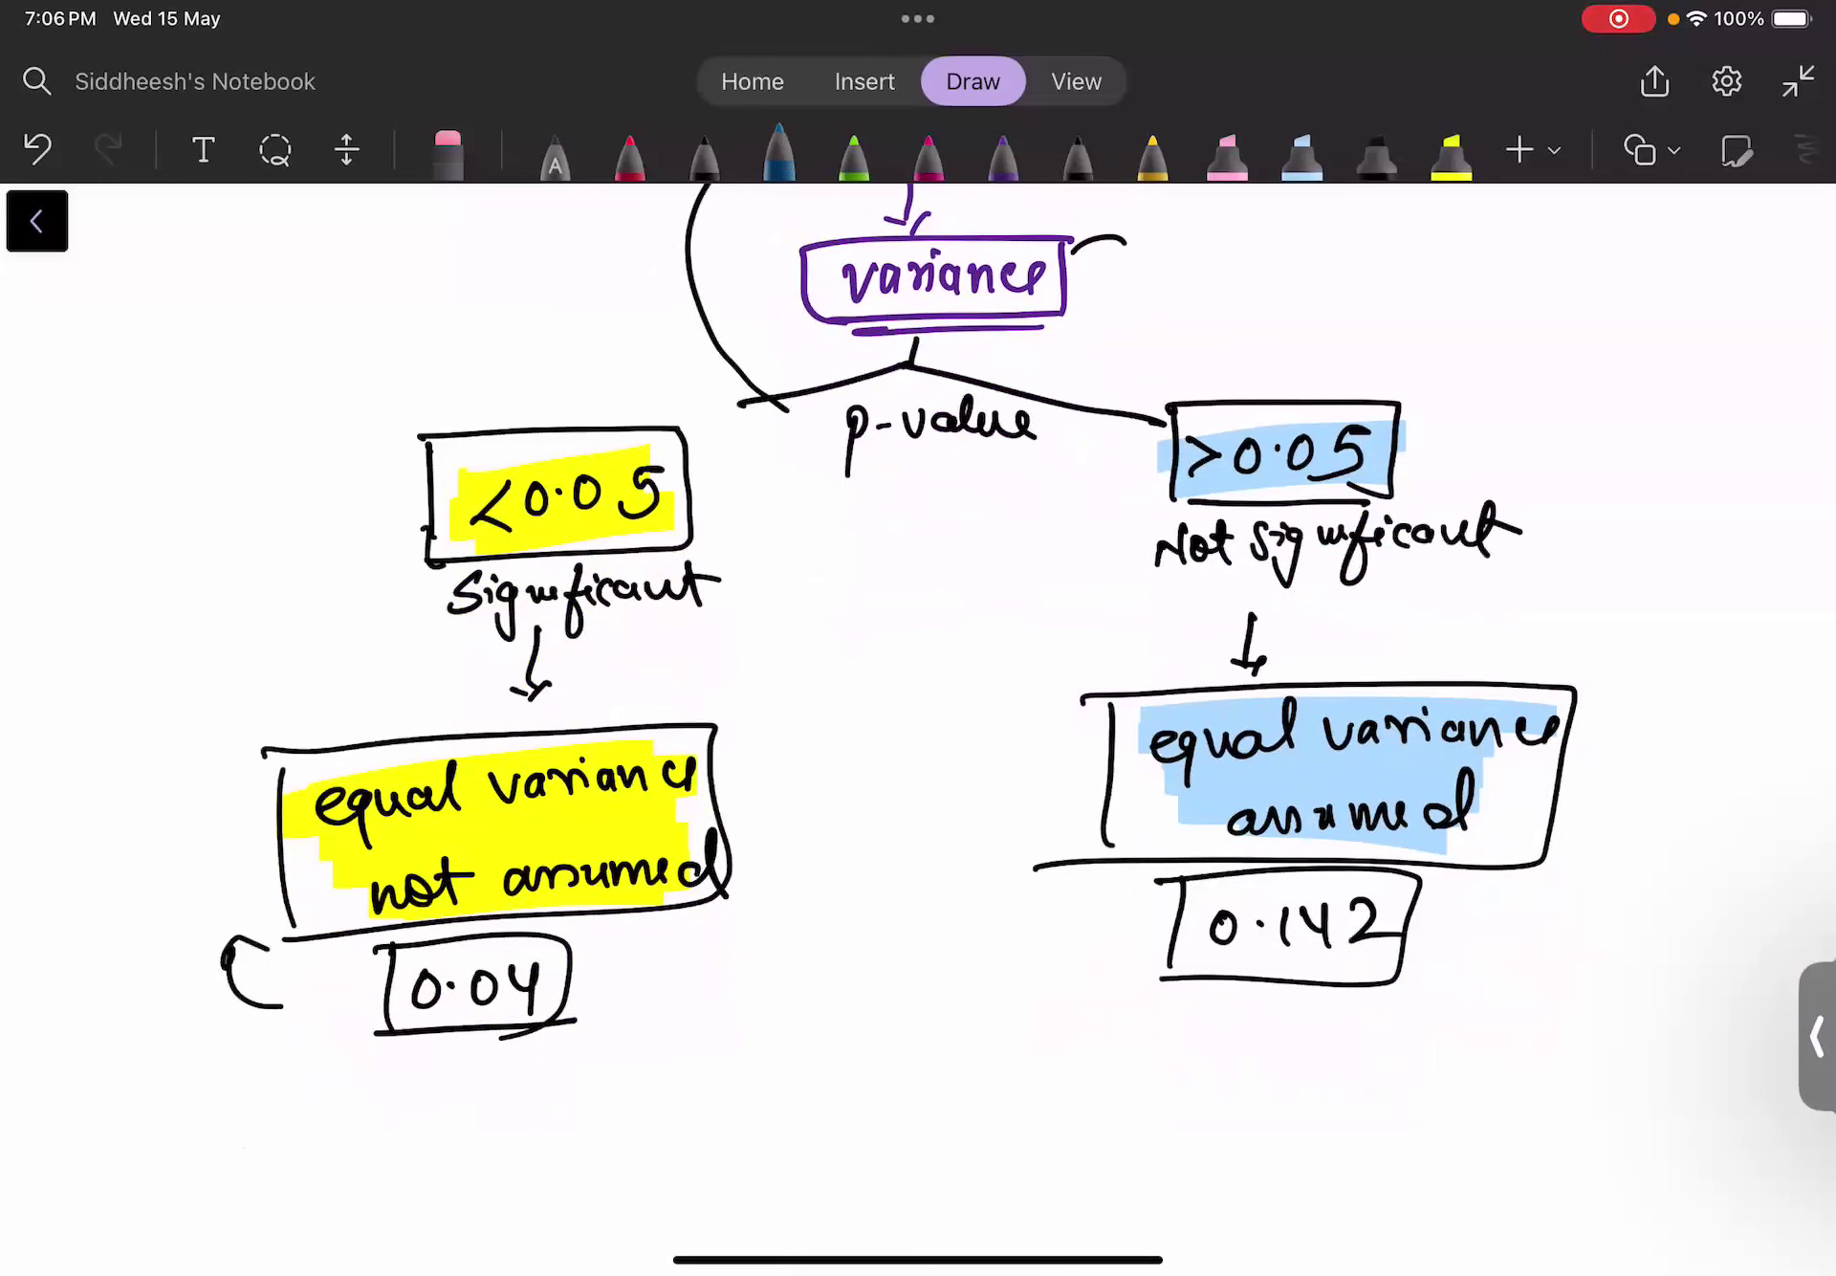
left_click(1301, 153)
left_click(1378, 153)
mouse_move(1150, 381)
left_mouse_down()
mouse_move(1154, 421)
mouse_move(1387, 478)
mouse_move(1363, 515)
left_mouse_up()
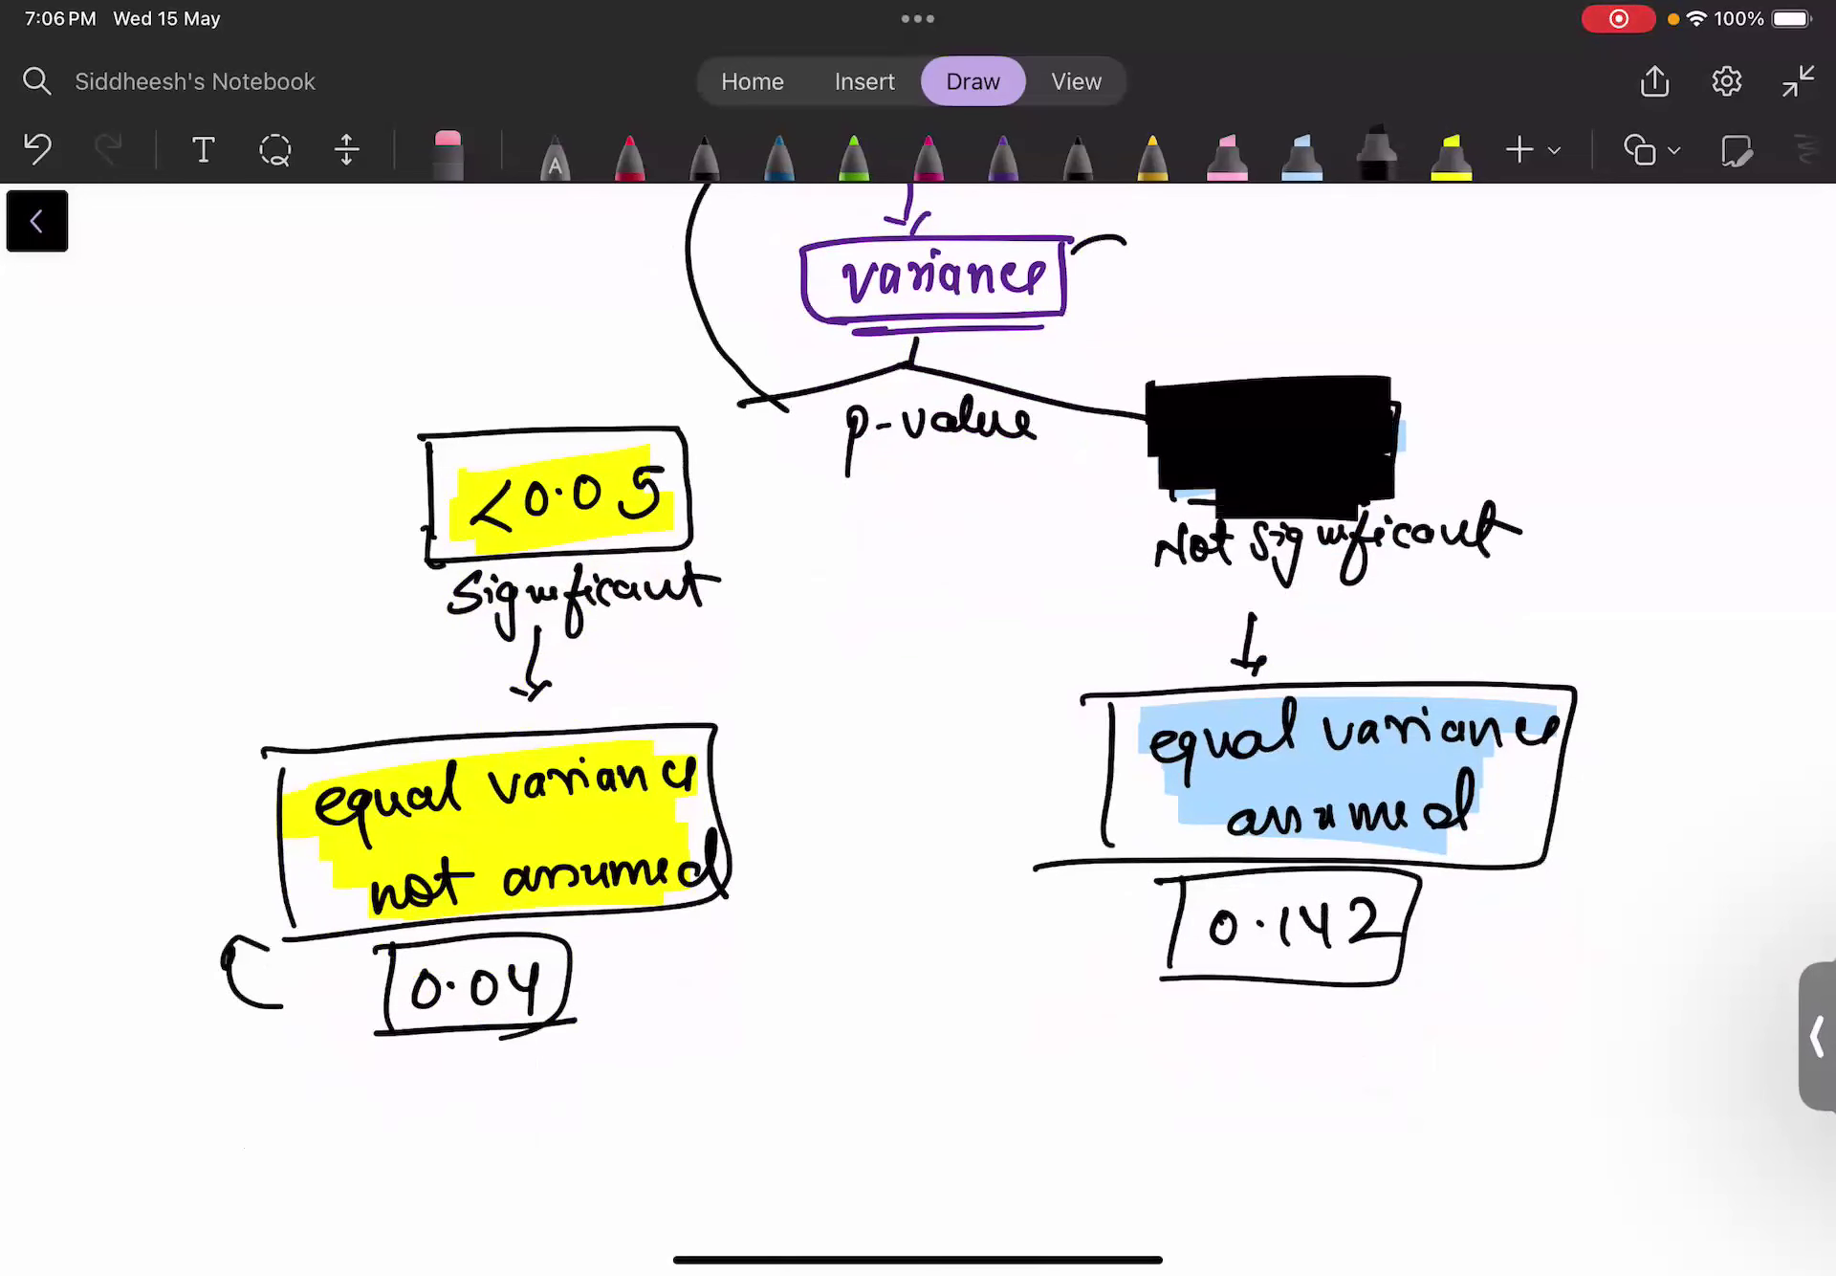
key("ctrl+z")
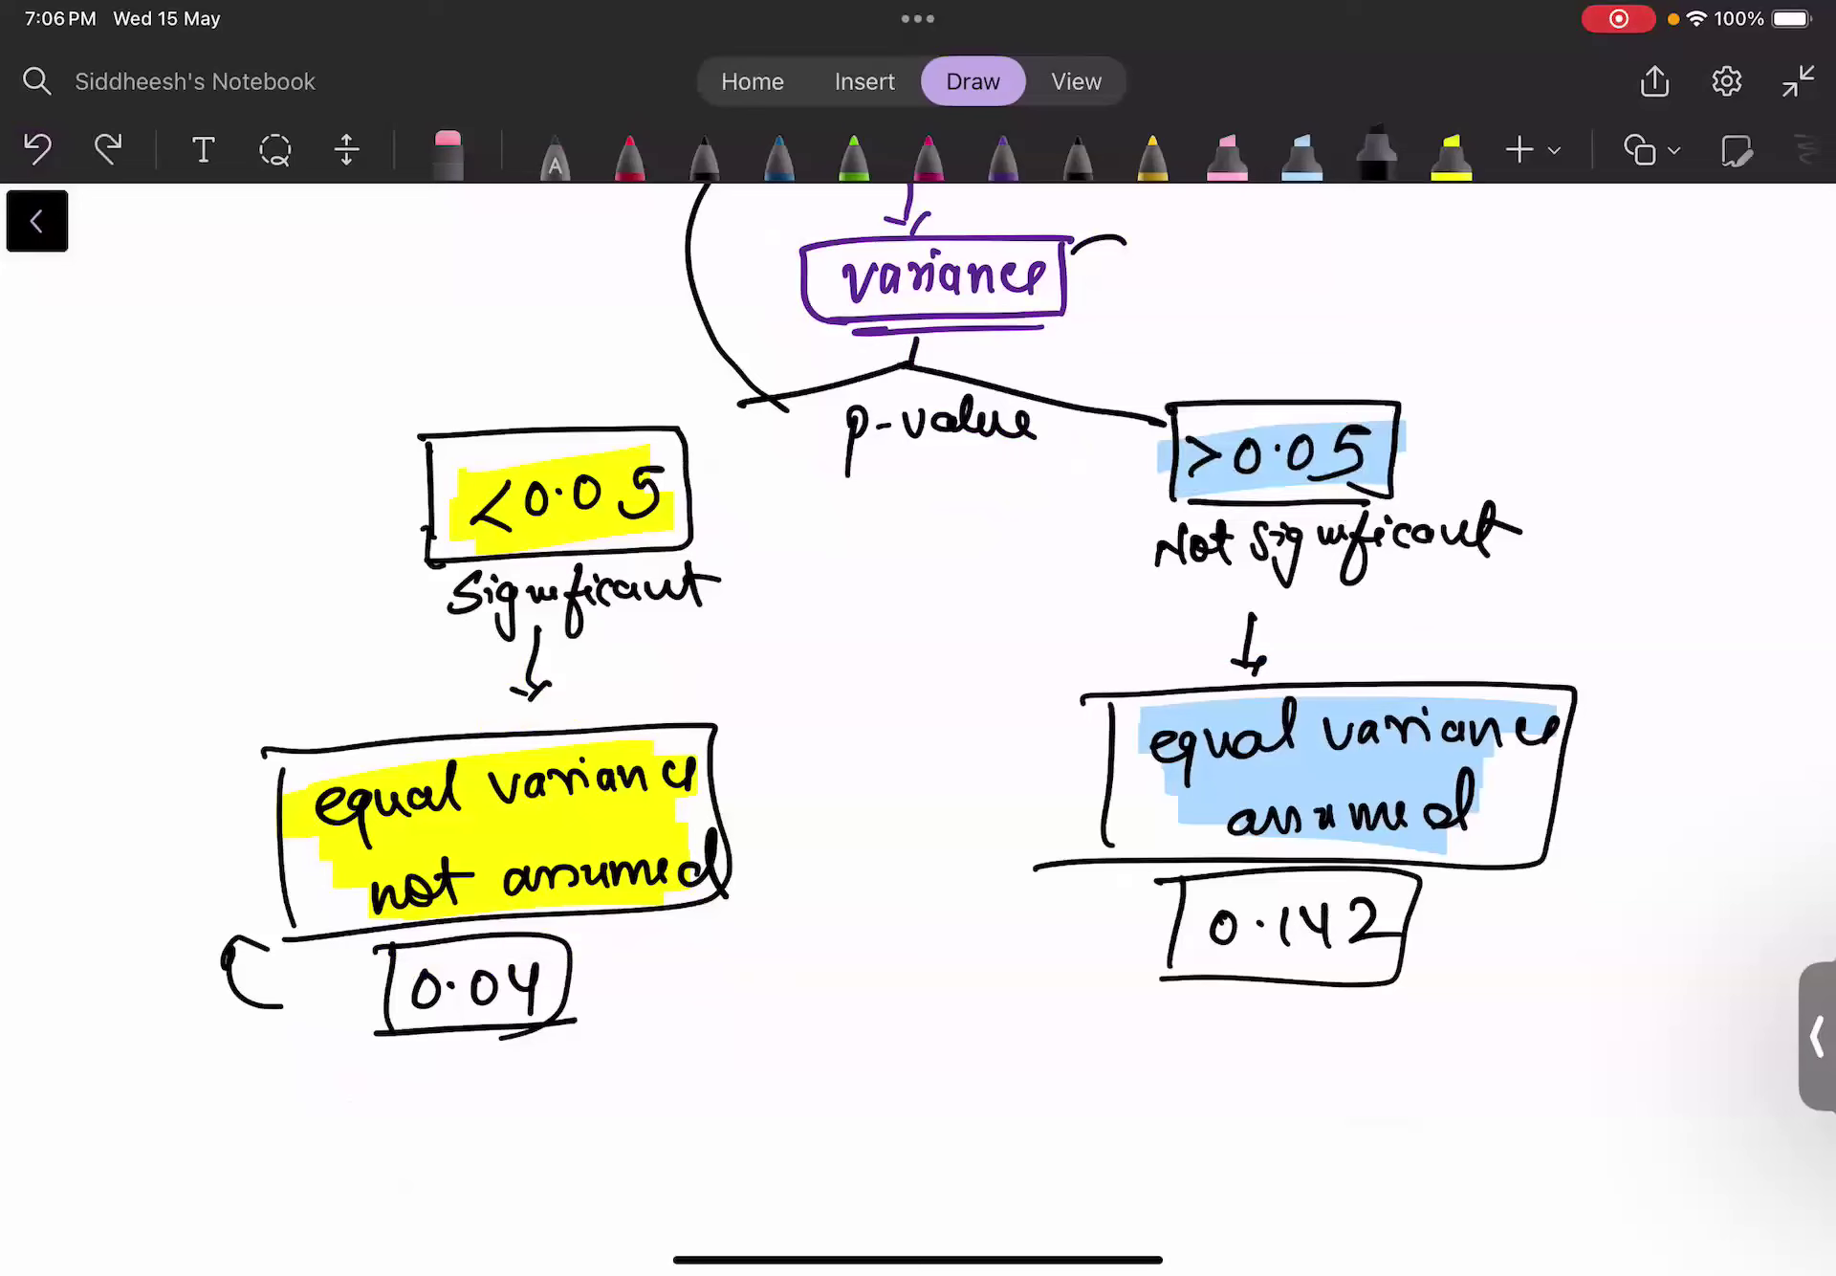
- Highlight ">0.05" over in yellow and write an underlined 0.064 in thick black ink below the 0.142 box
left_click(1452, 153)
mouse_move(1124, 459)
left_mouse_down()
mouse_move(1320, 426)
mouse_move(1430, 483)
left_mouse_up()
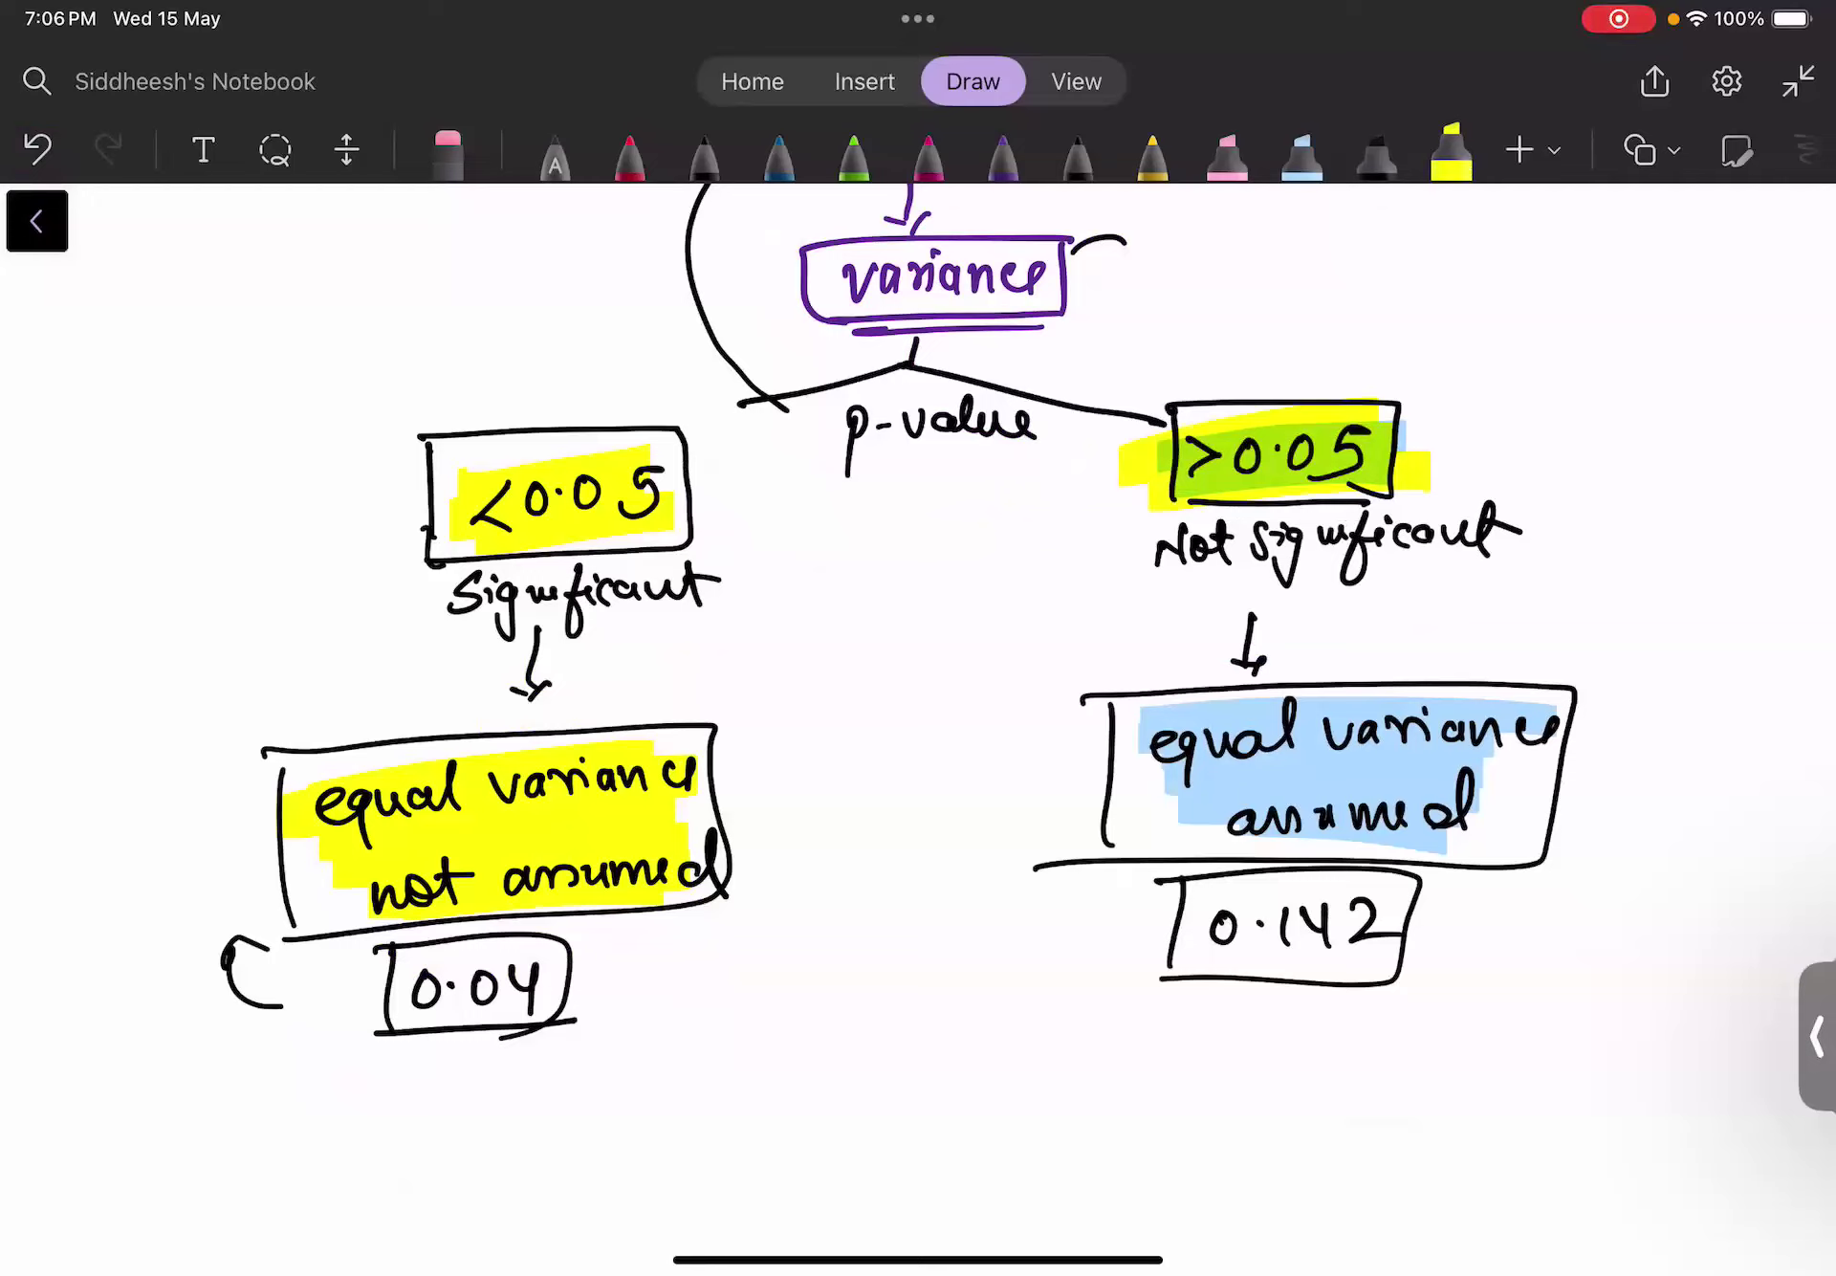
left_click(1078, 156)
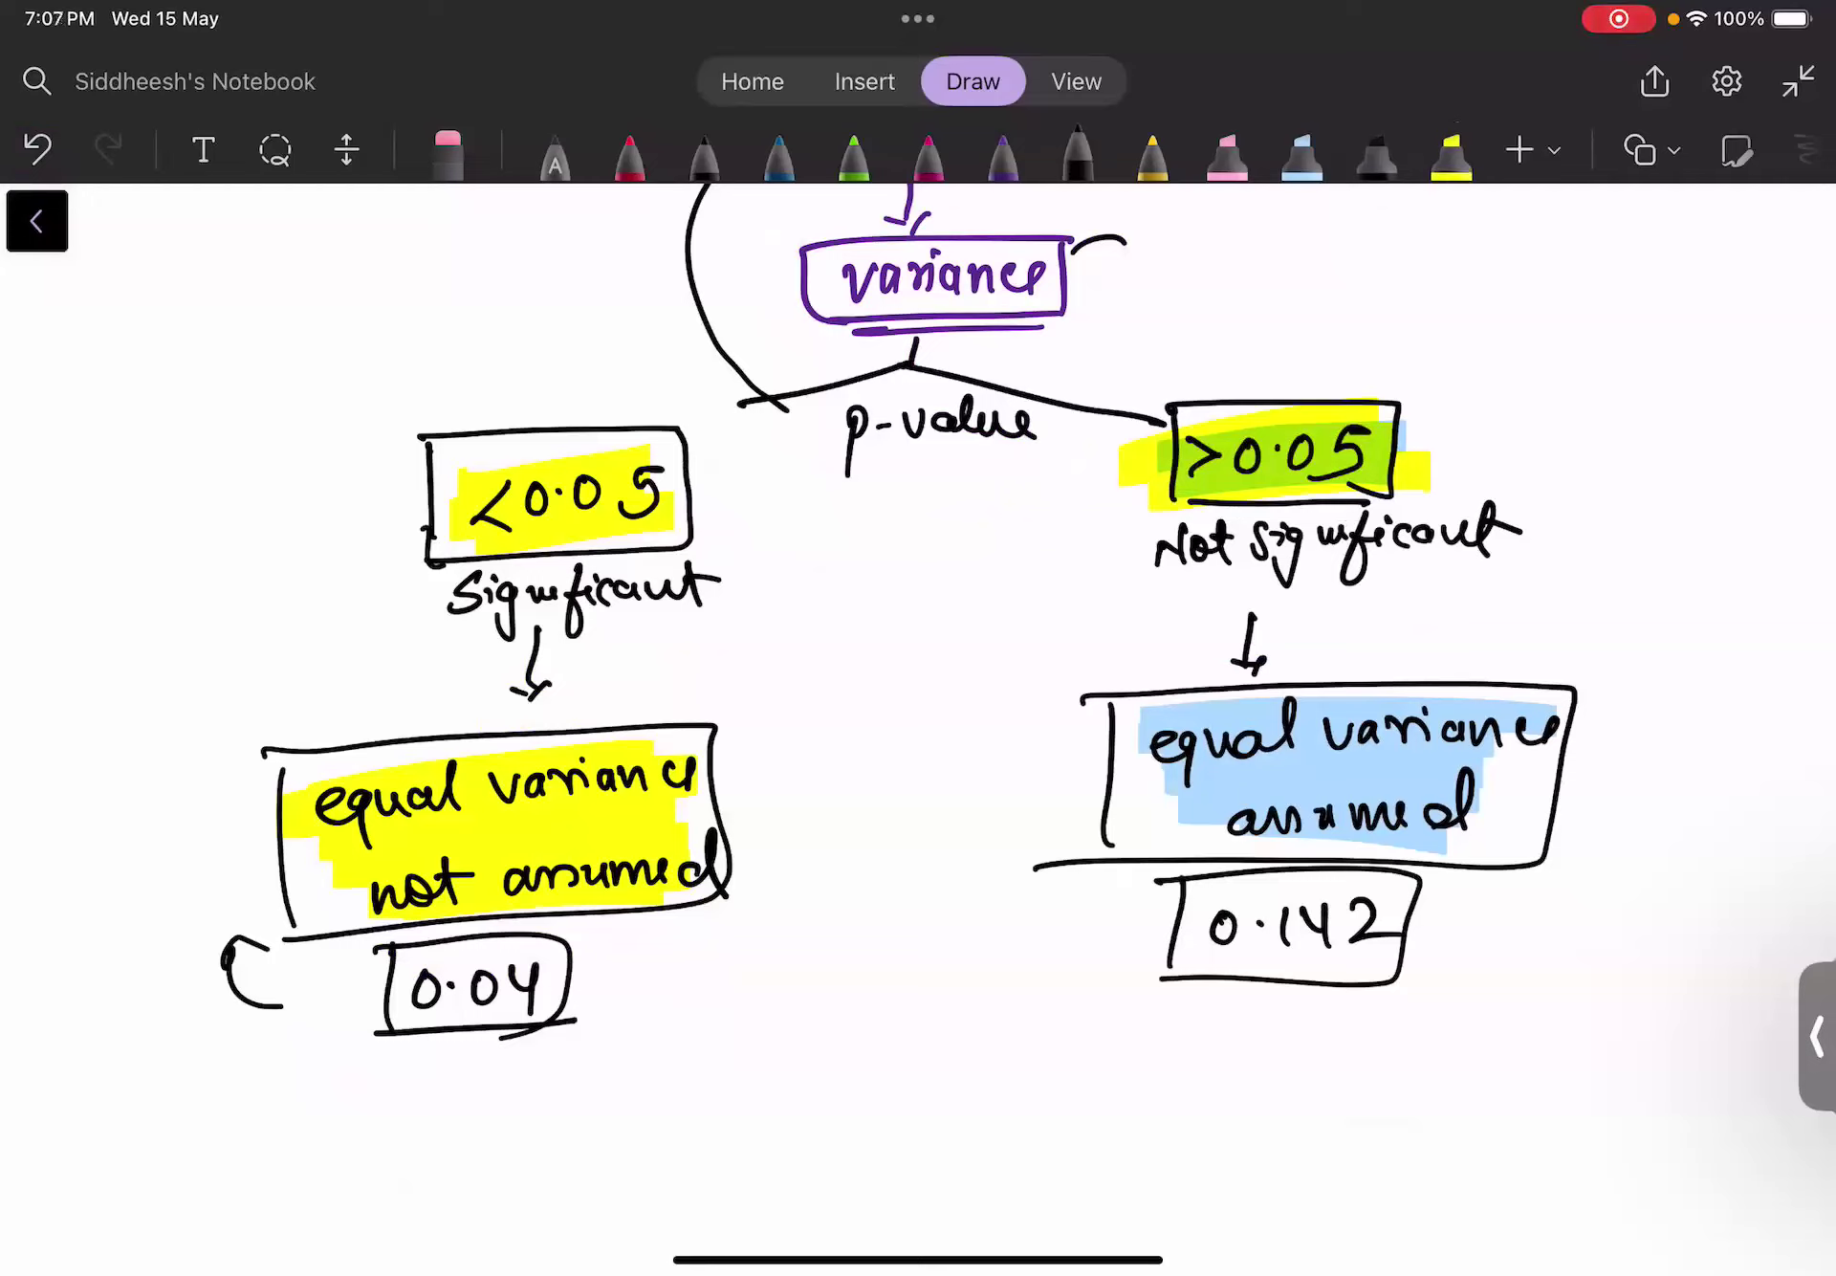
mouse_move(1232, 1027)
left_mouse_down()
mouse_move(1287, 1057)
mouse_move(1308, 1025)
mouse_move(1339, 1047)
left_mouse_up()
left_click(1254, 1048)
mouse_move(1389, 1042)
left_mouse_down()
mouse_move(1424, 1020)
mouse_move(1398, 1071)
left_mouse_up()
left_click_drag(1165, 1104, 1486, 1108)
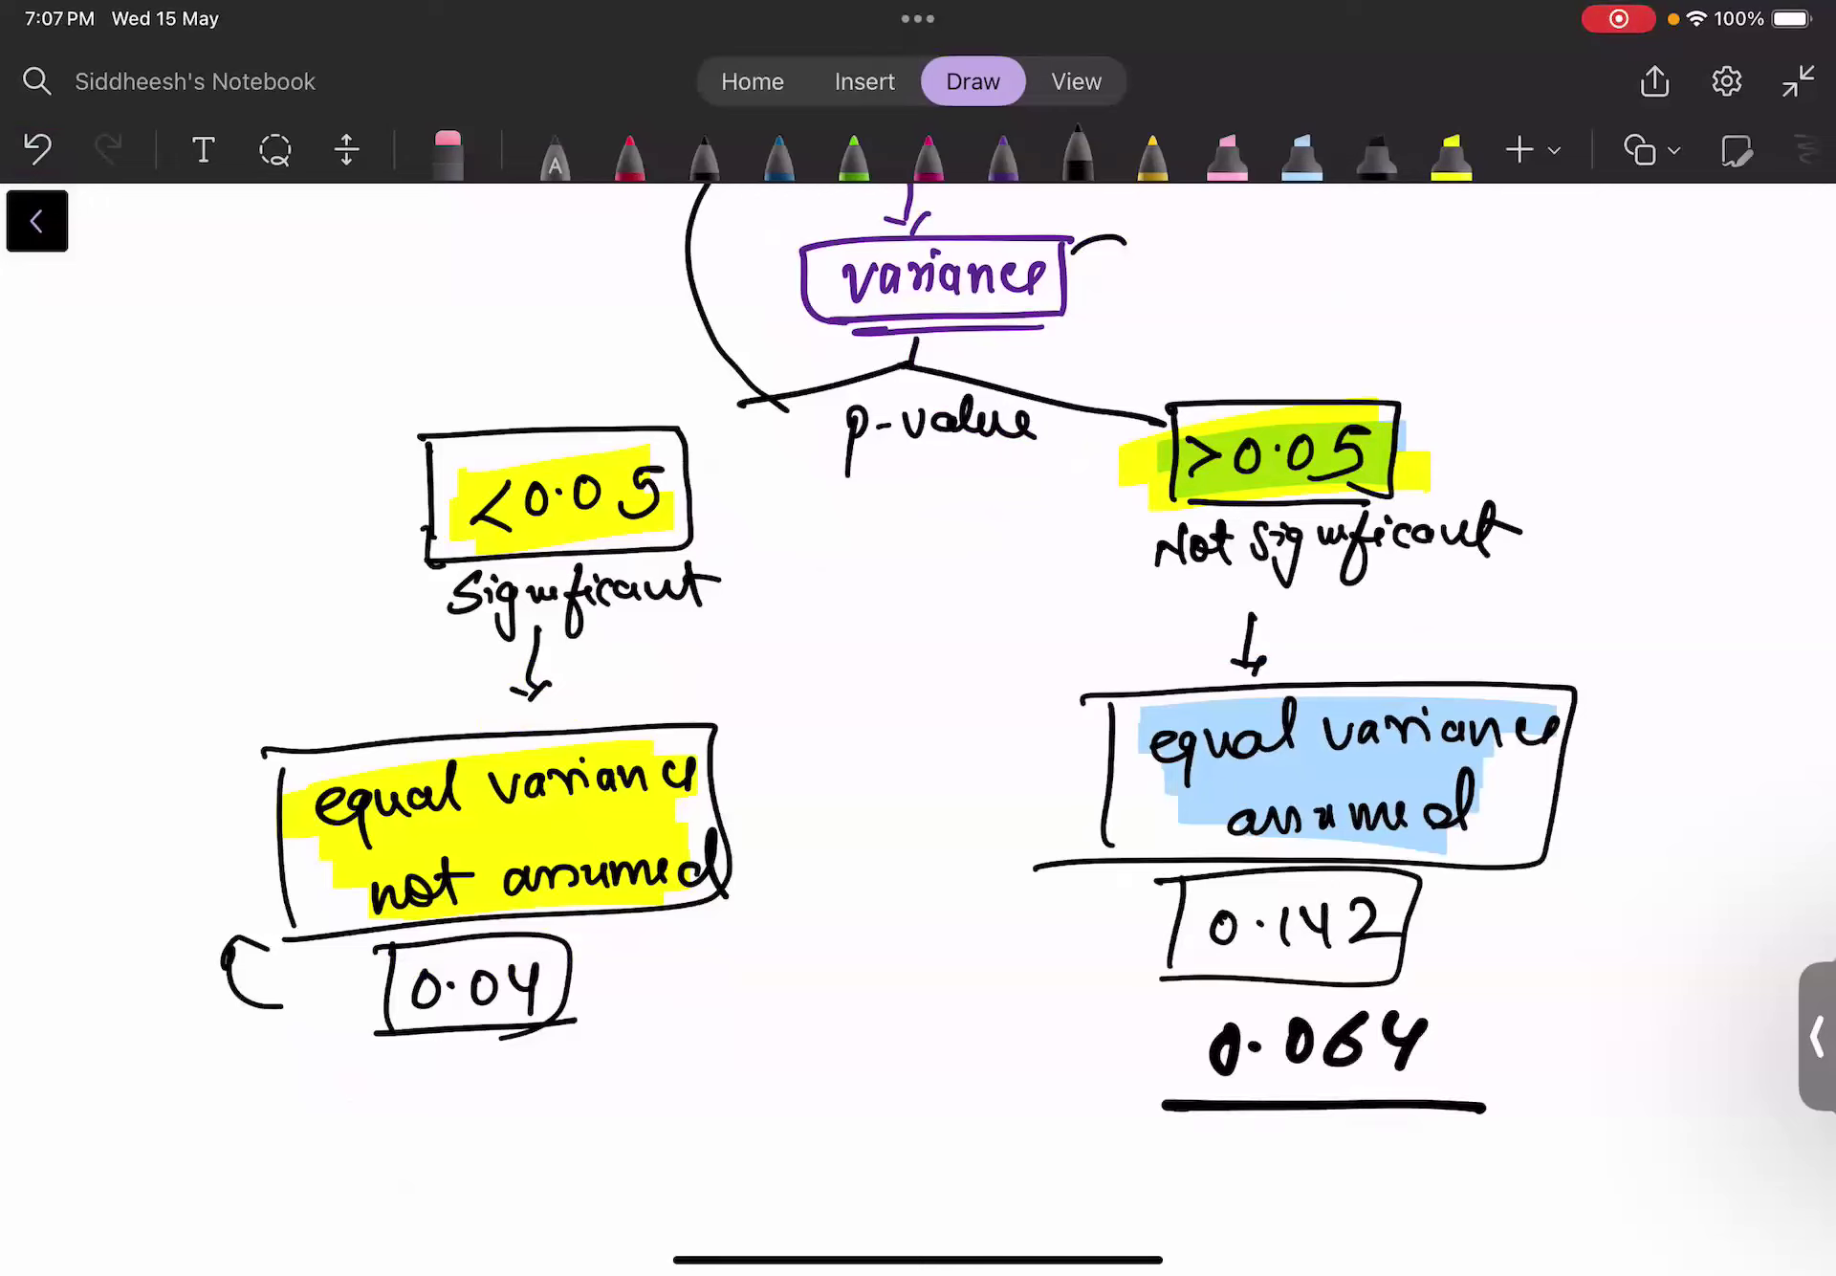
- Write 0.003 in green below the 0.04 box and frame it with a green box
left_click(854, 158)
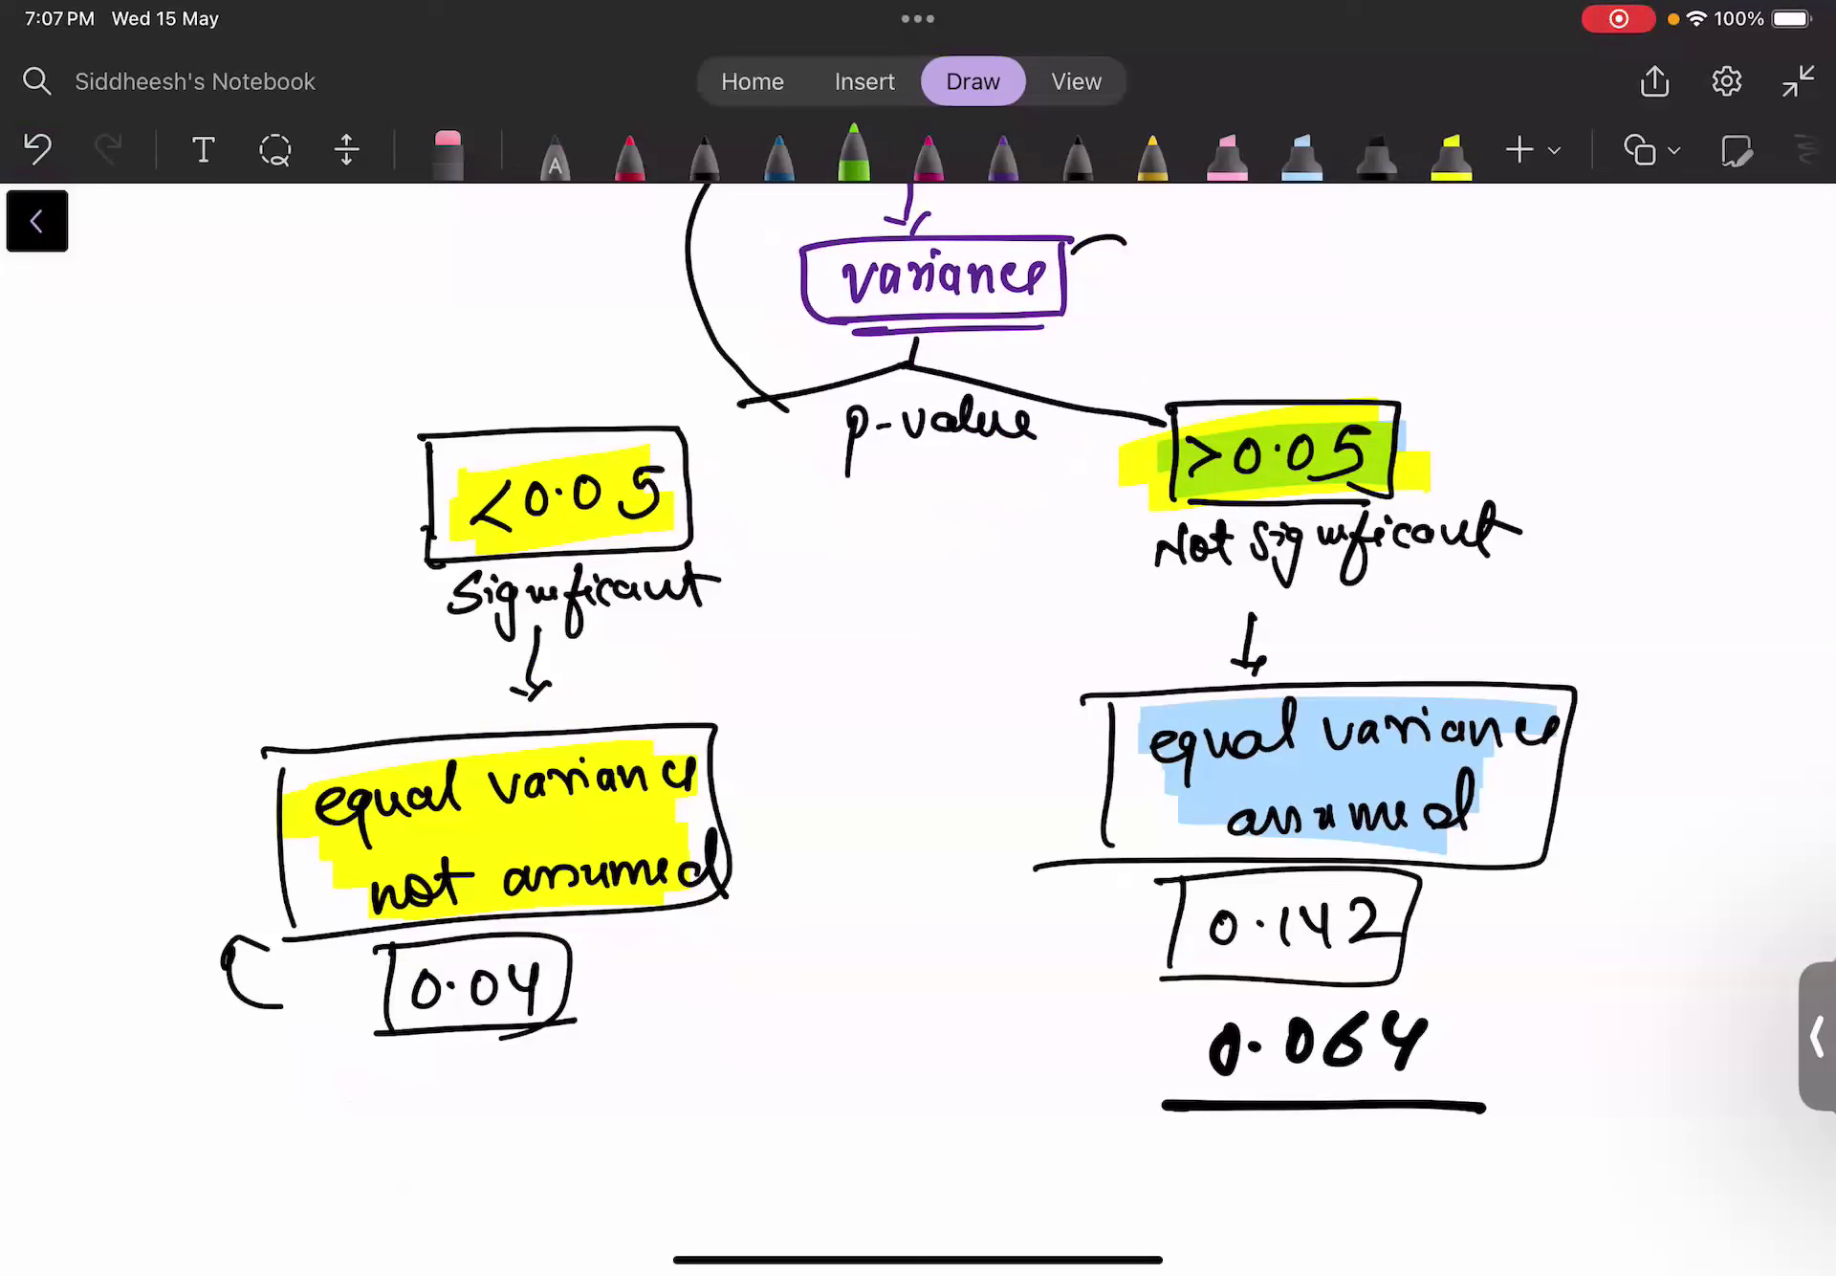
left_click(465, 1102)
left_click_drag(437, 1091, 499, 1092)
mouse_move(541, 1090)
left_mouse_down()
mouse_move(522, 1121)
mouse_move(543, 1092)
left_mouse_up()
left_click_drag(572, 1082, 576, 1121)
left_click_drag(395, 1149, 612, 1140)
- Draw doubled green frames around 0.064 and a second green frame around 0.003
mouse_move(1174, 1108)
left_mouse_down()
mouse_move(1511, 997)
mouse_move(1433, 1091)
left_mouse_up()
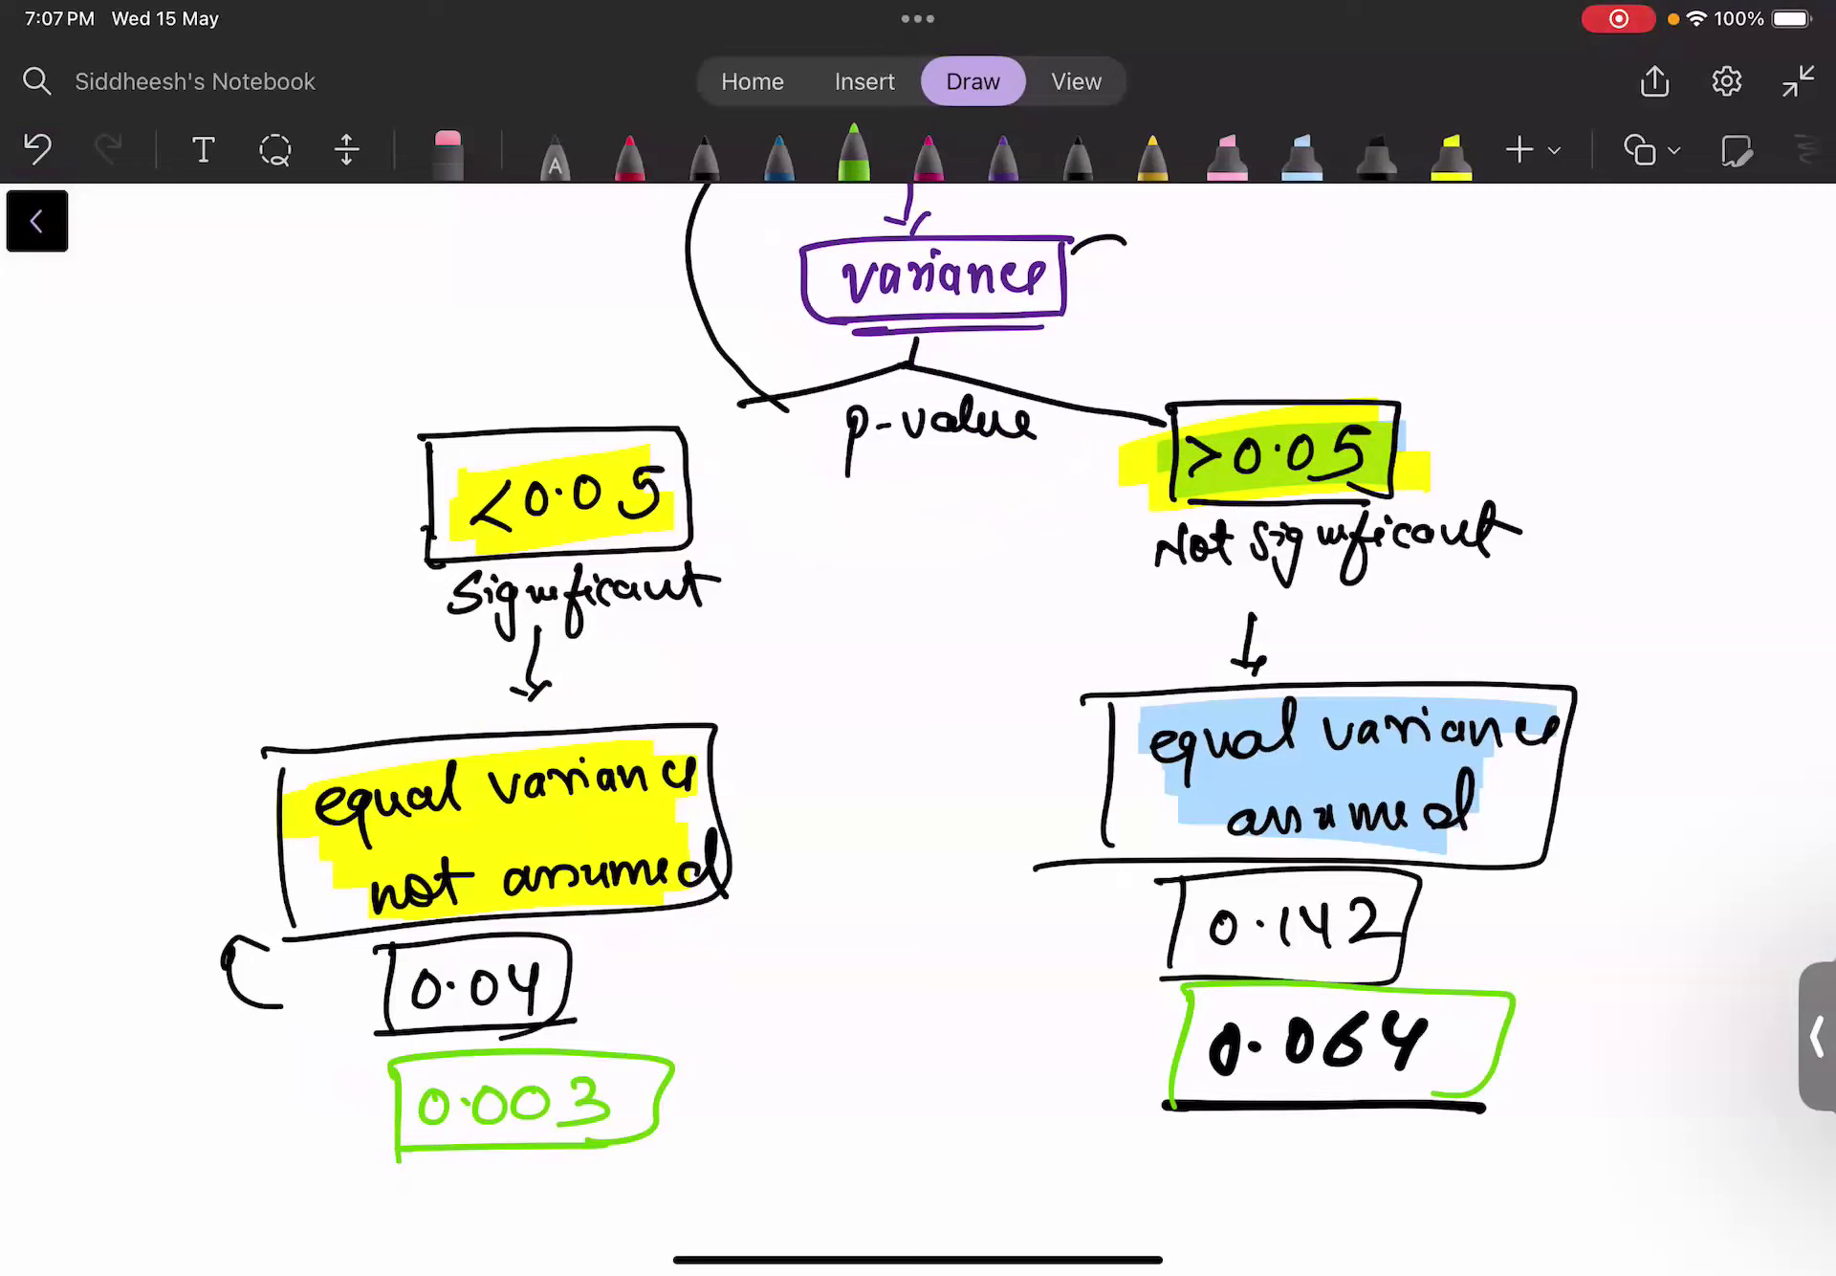
left_click_drag(1178, 1103, 1482, 1102)
left_click_drag(1176, 1107, 1454, 1110)
mouse_move(1187, 989)
left_mouse_down()
mouse_move(1174, 1119)
mouse_move(1435, 1109)
left_mouse_up()
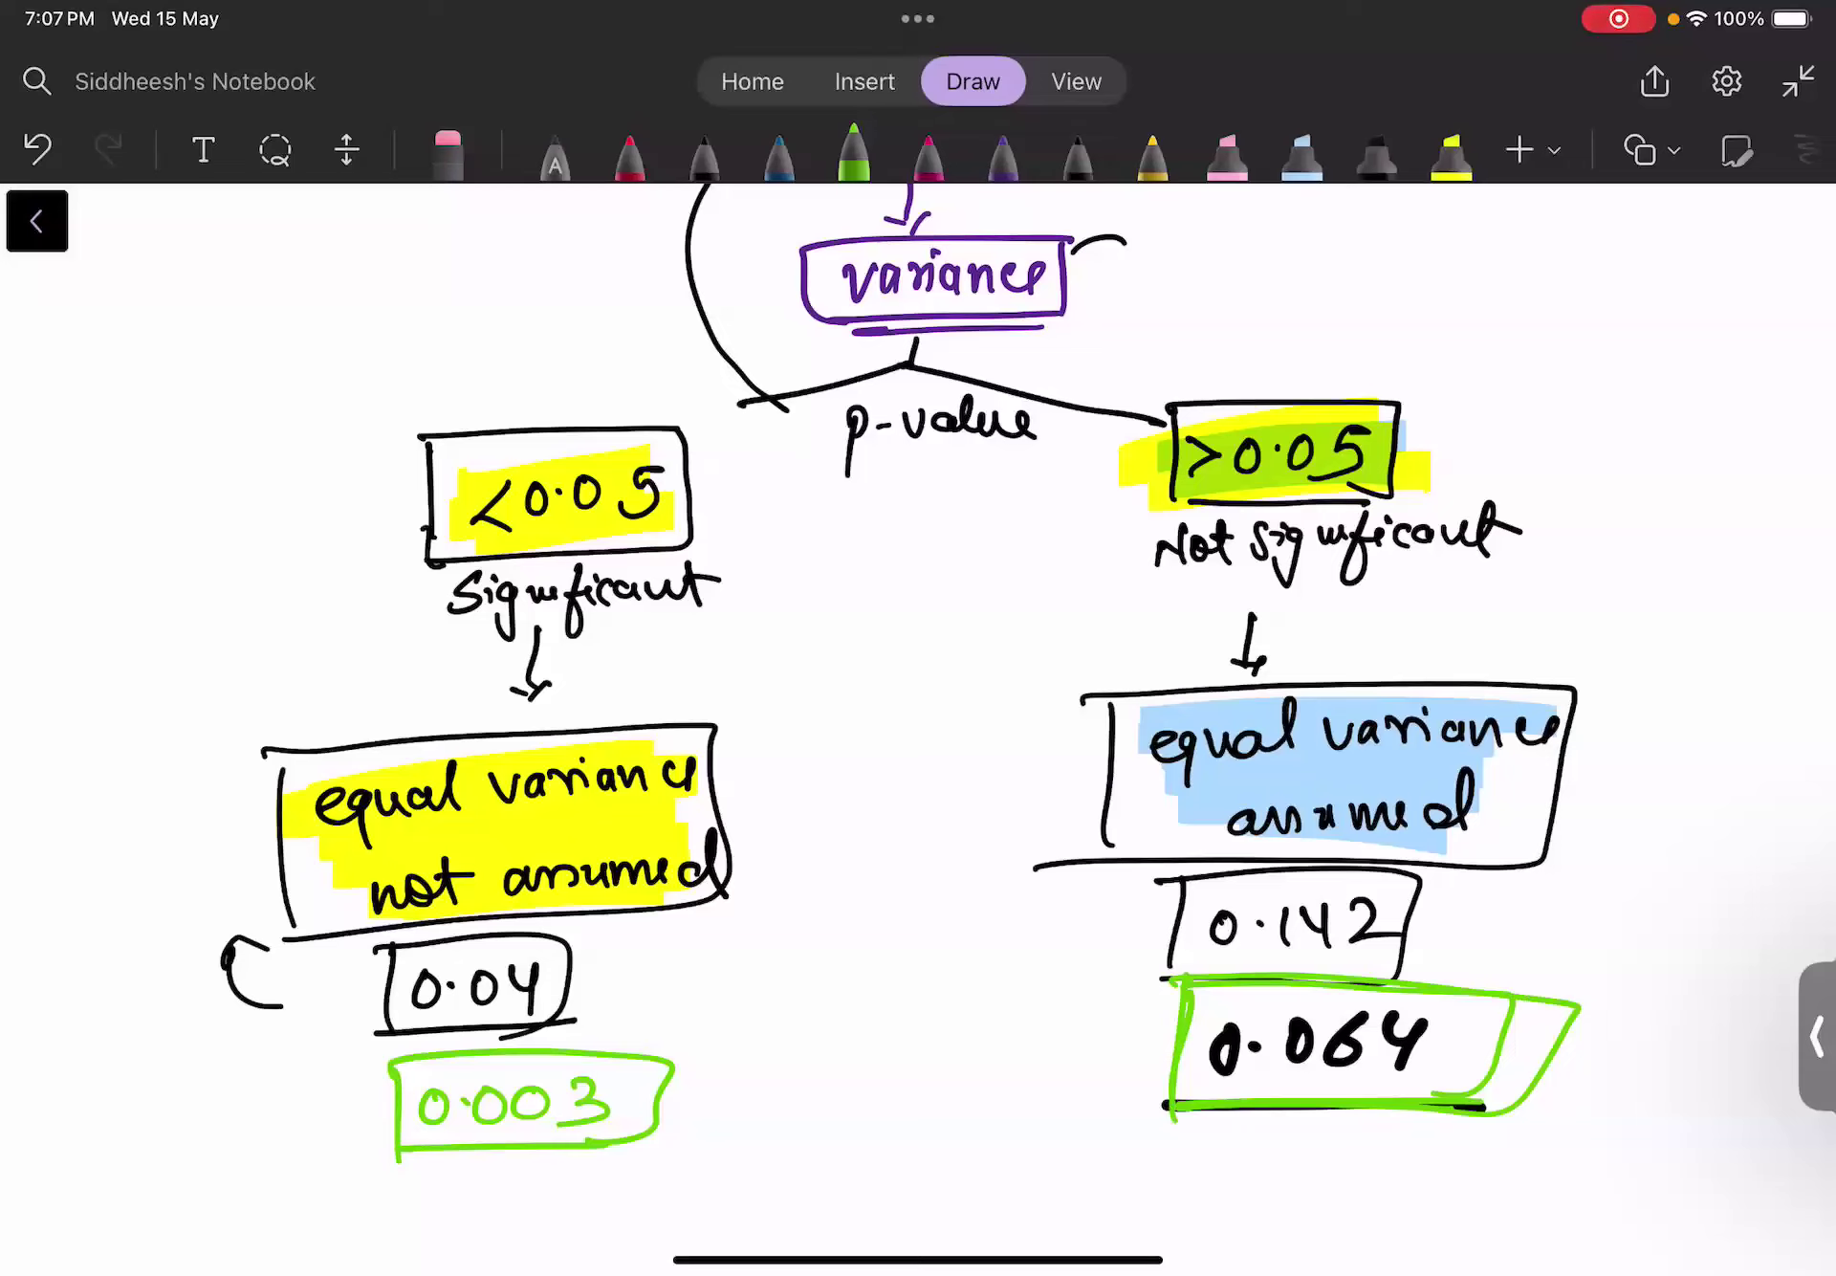
left_click_drag(373, 1176, 637, 1176)
mouse_move(370, 1033)
left_mouse_down()
mouse_move(379, 1200)
mouse_move(568, 1179)
left_mouse_up()
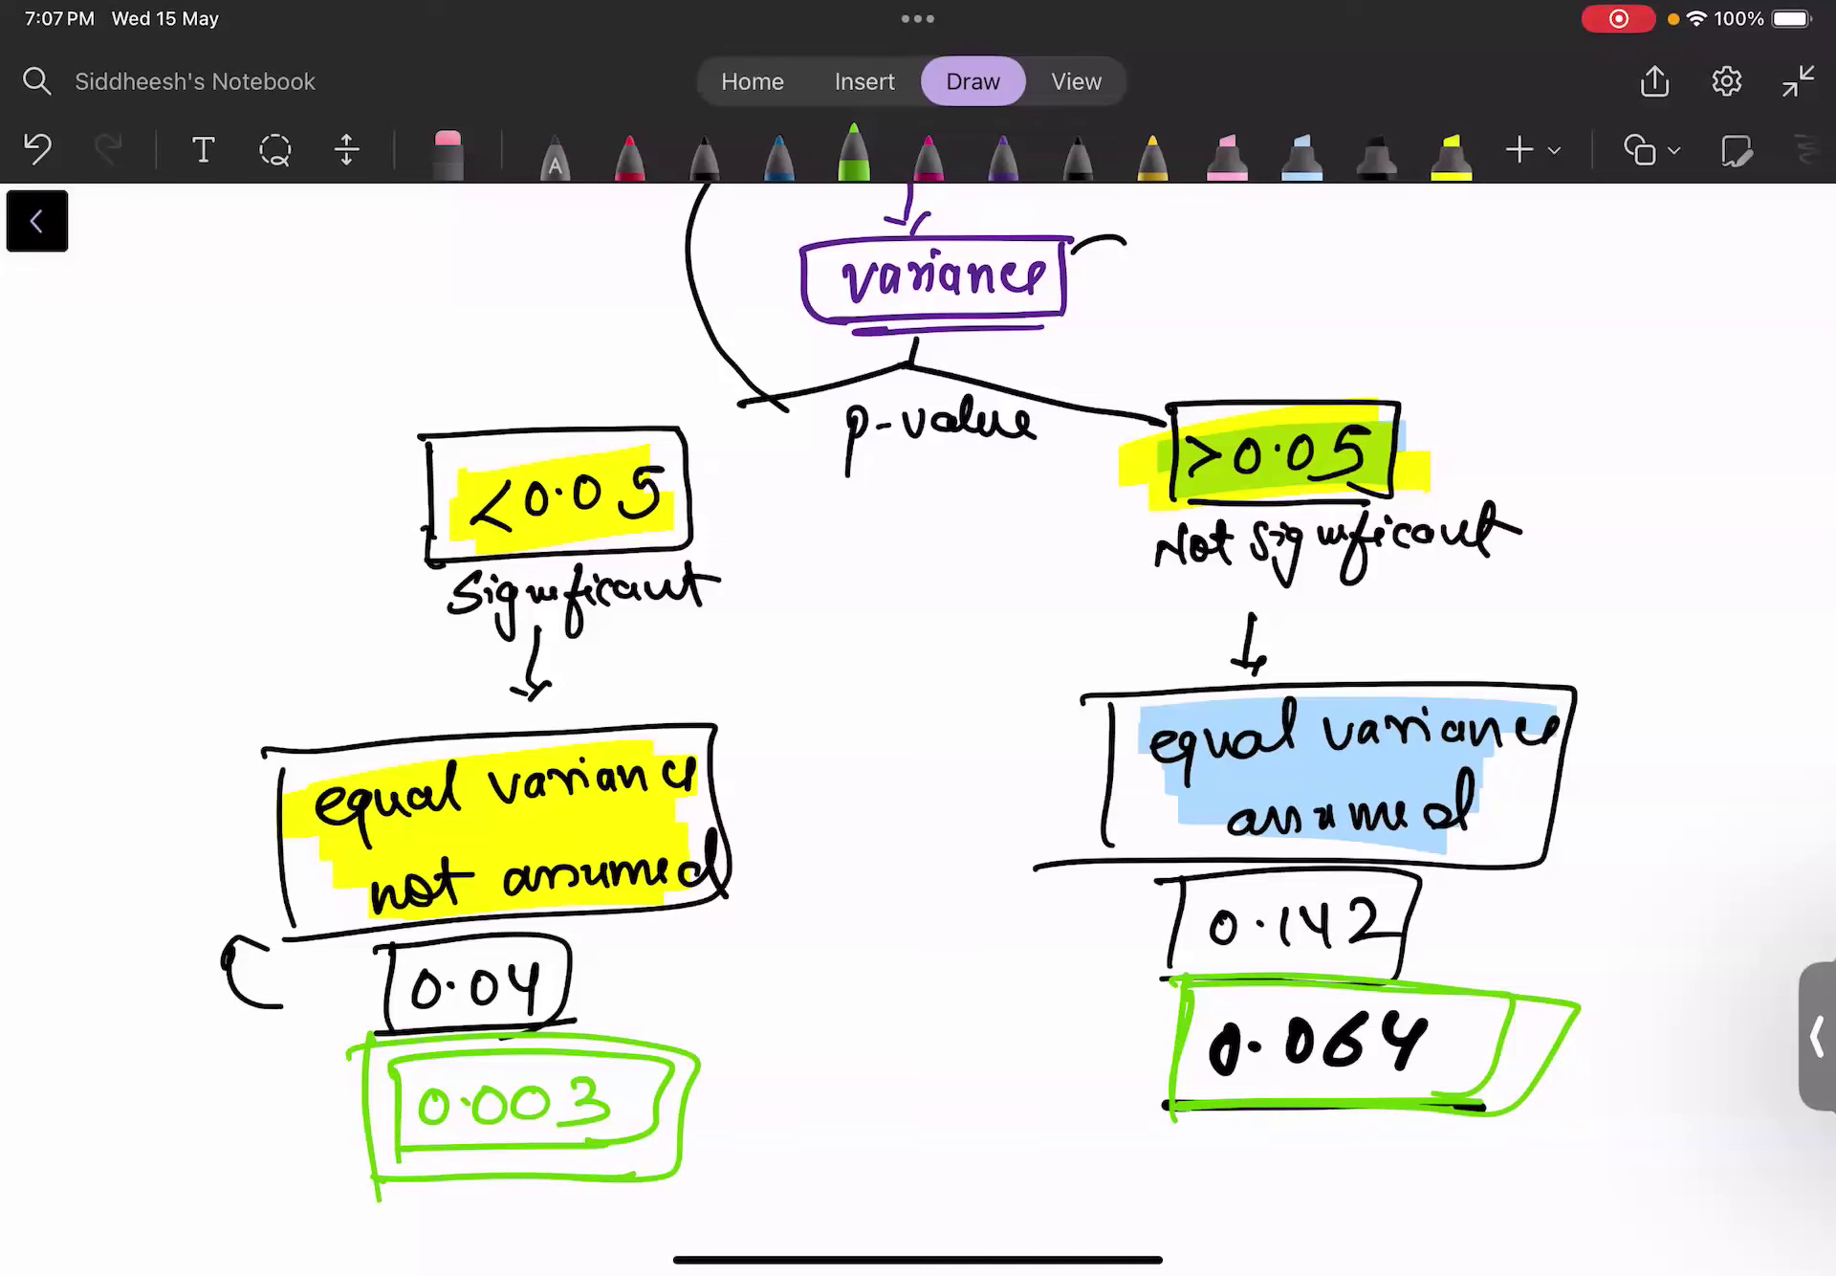
- Erase the boxed 0.142 below the "equal variance assumed" box and return to the black pen
scroll(918, 727, "up", 5)
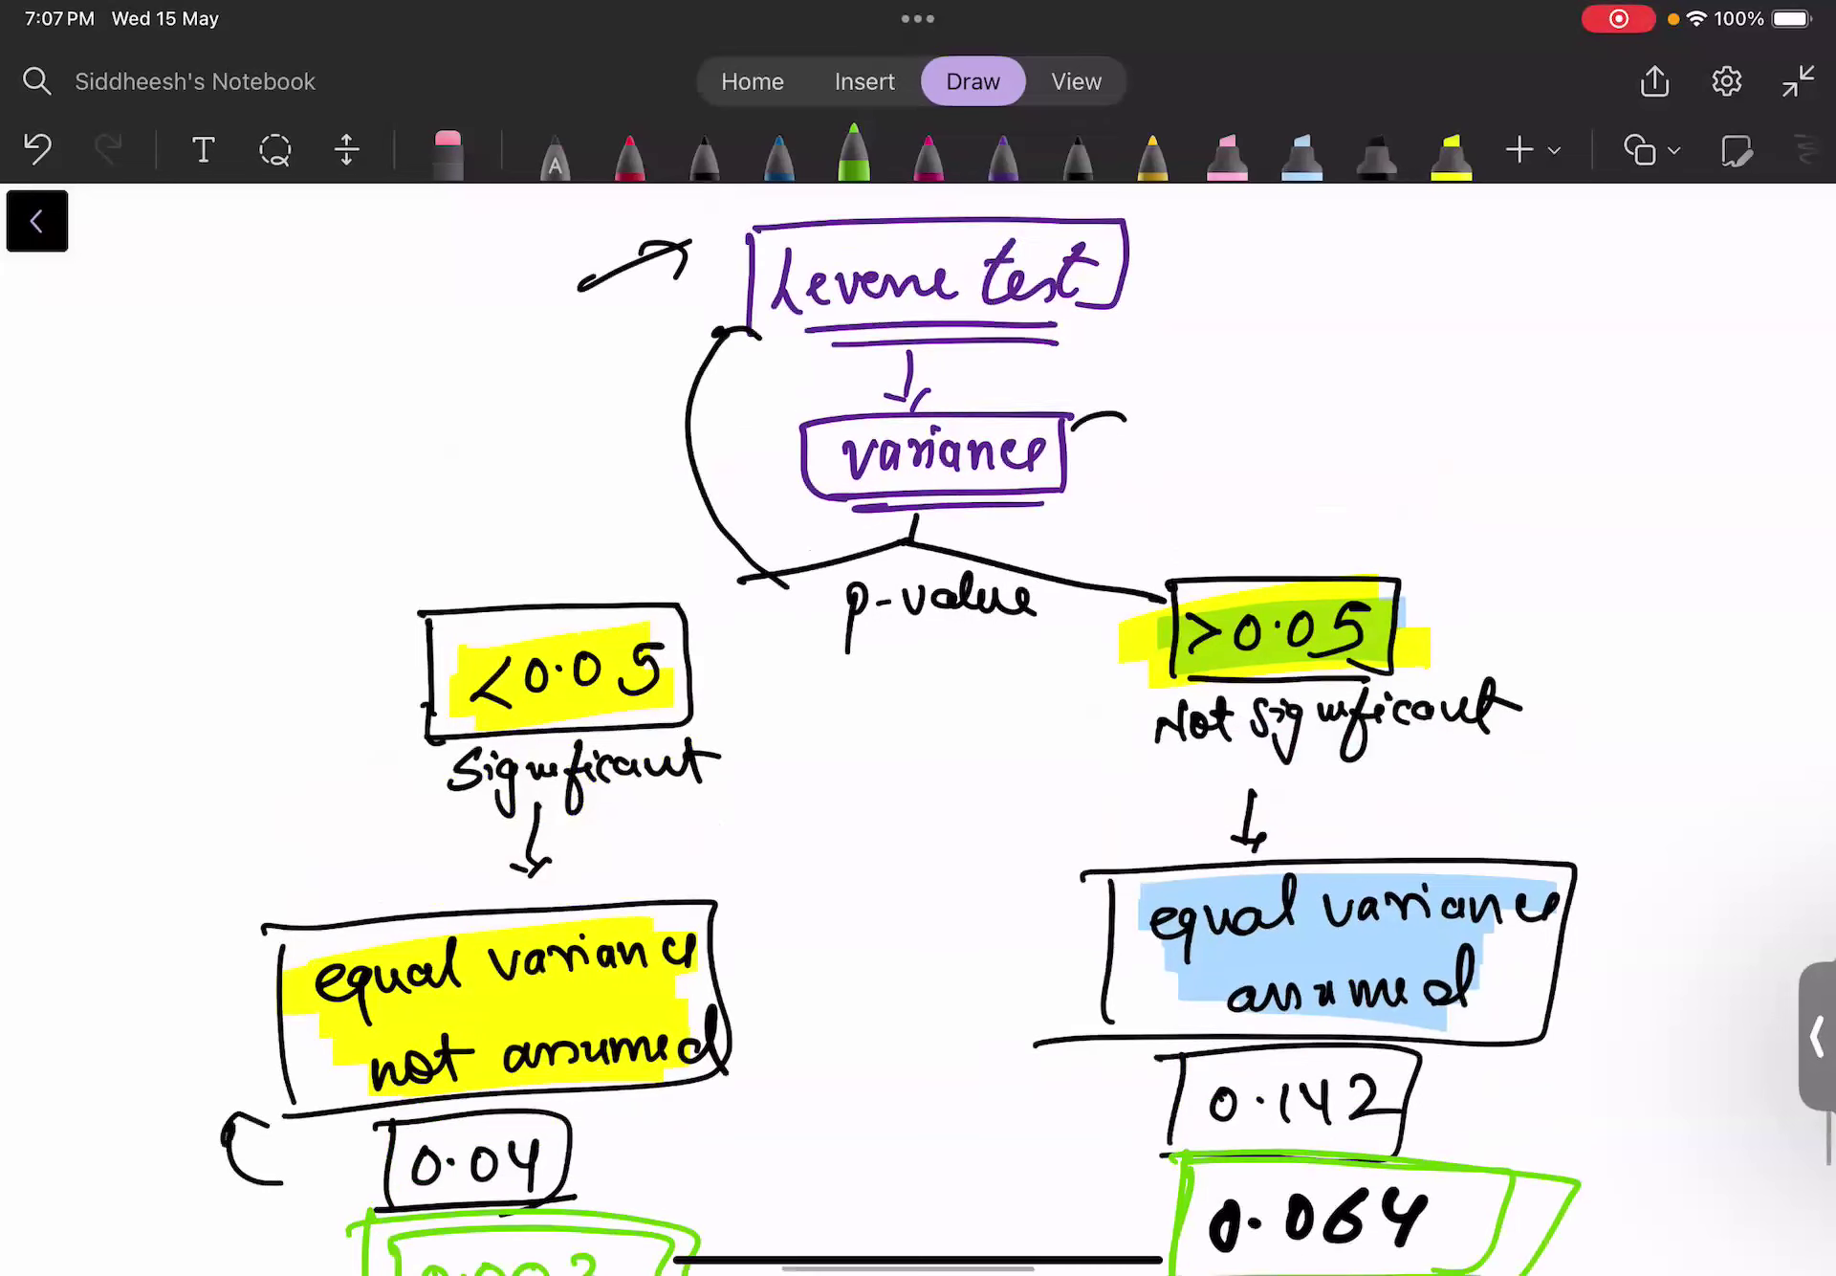
scroll(918, 727, "up", 1)
scroll(918, 727, "down", 1)
scroll(1064, 977, "up", 2)
scroll(1148, 978, "up", 1)
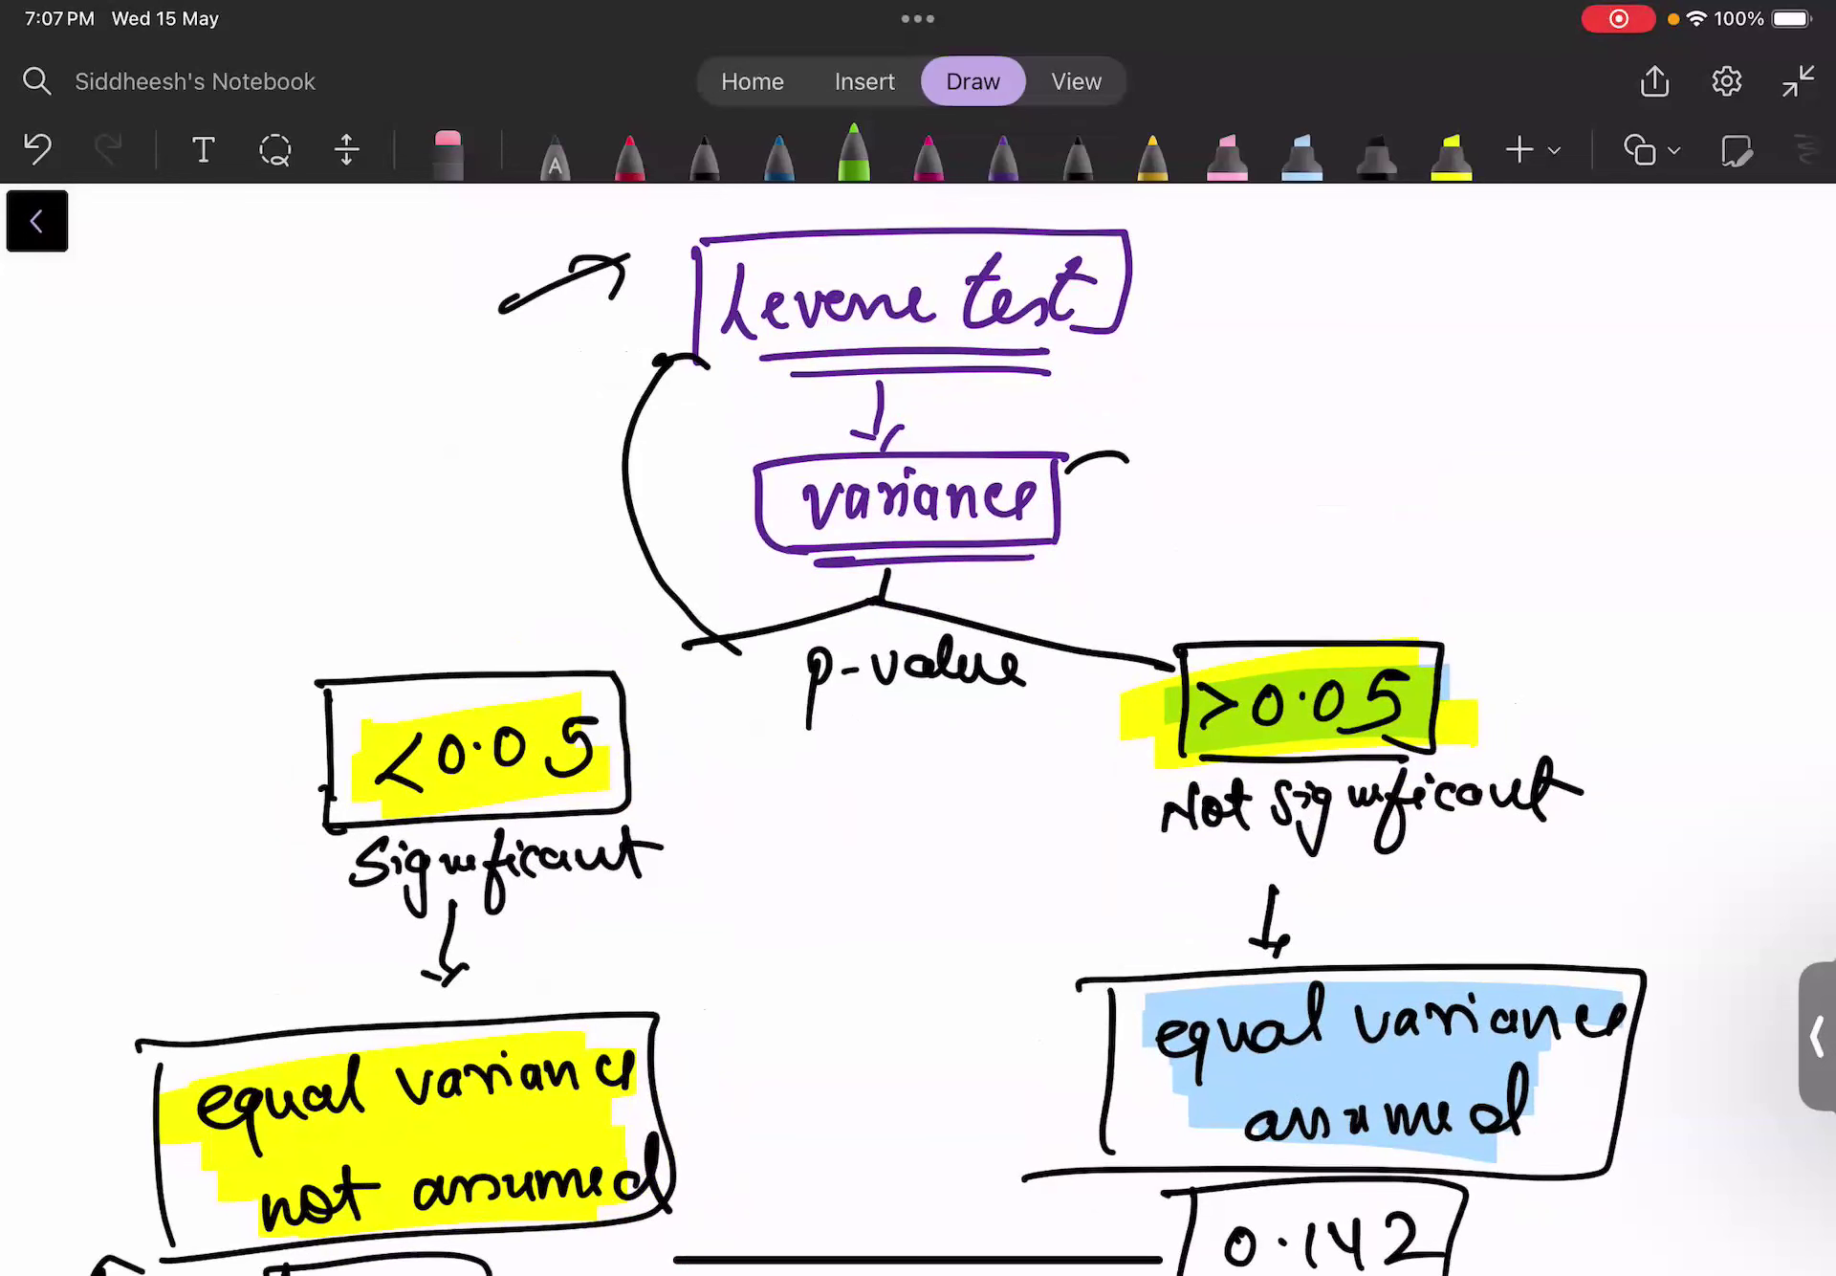
left_click(447, 153)
left_click_drag(1190, 1234, 1459, 1229)
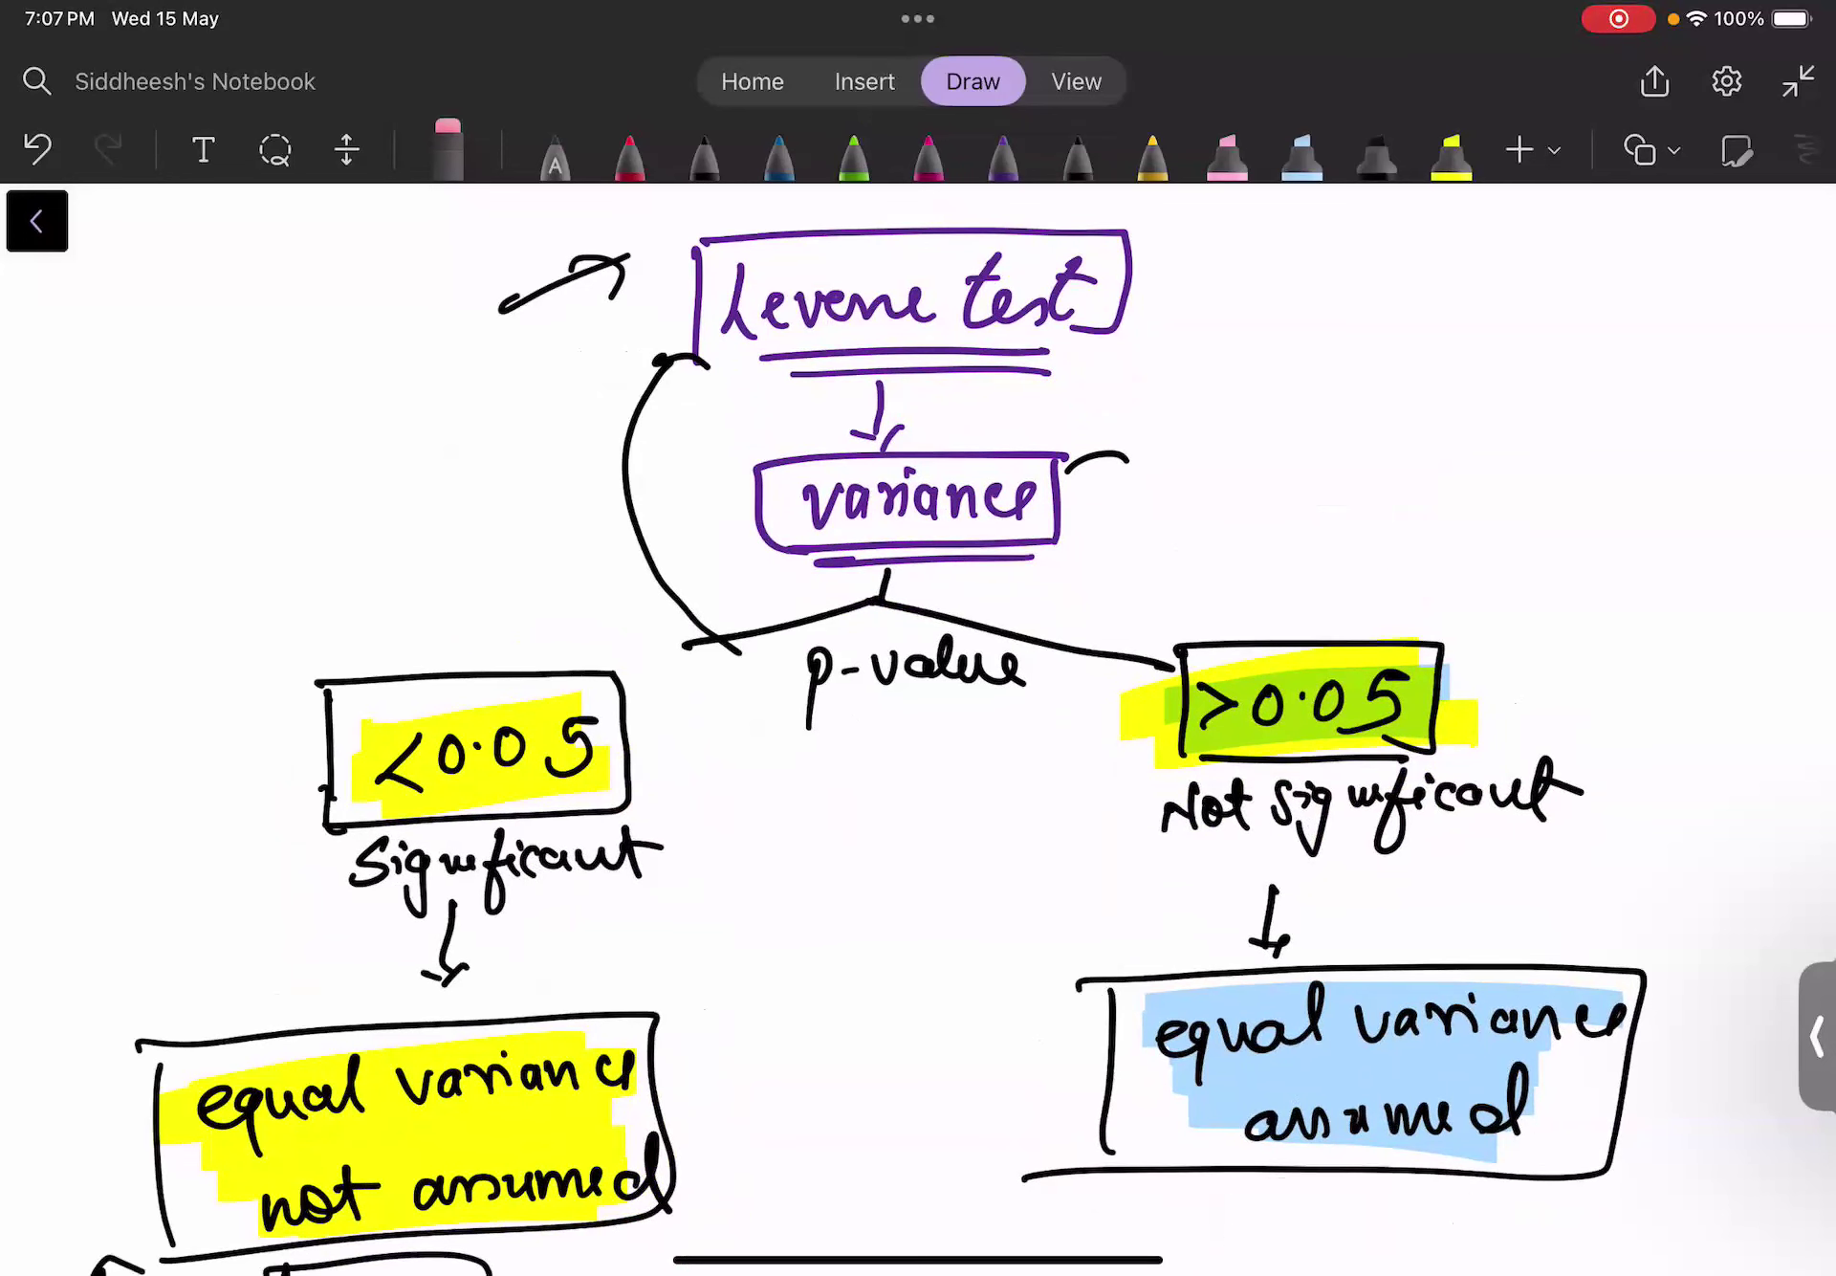
left_click(705, 153)
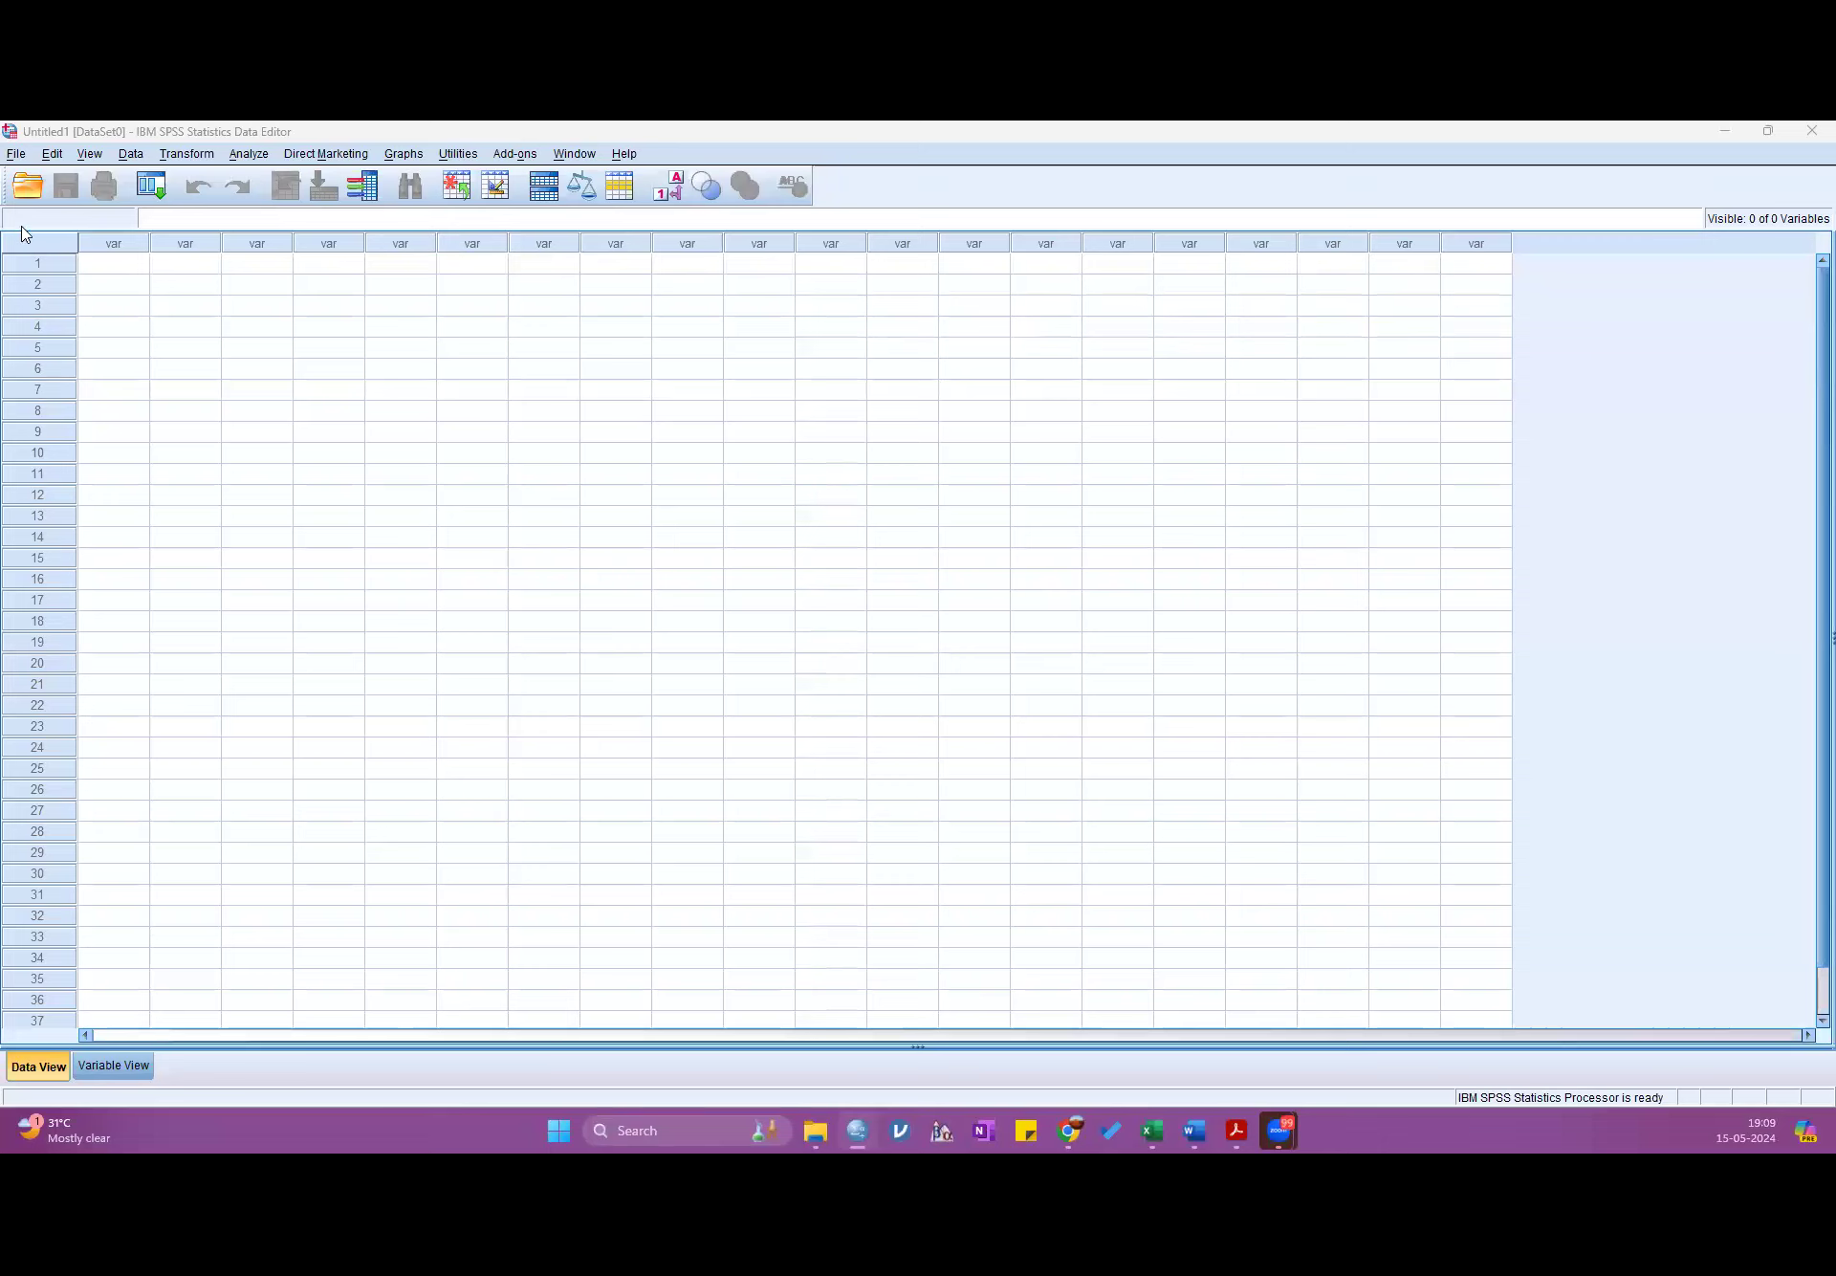
left_click(16, 154)
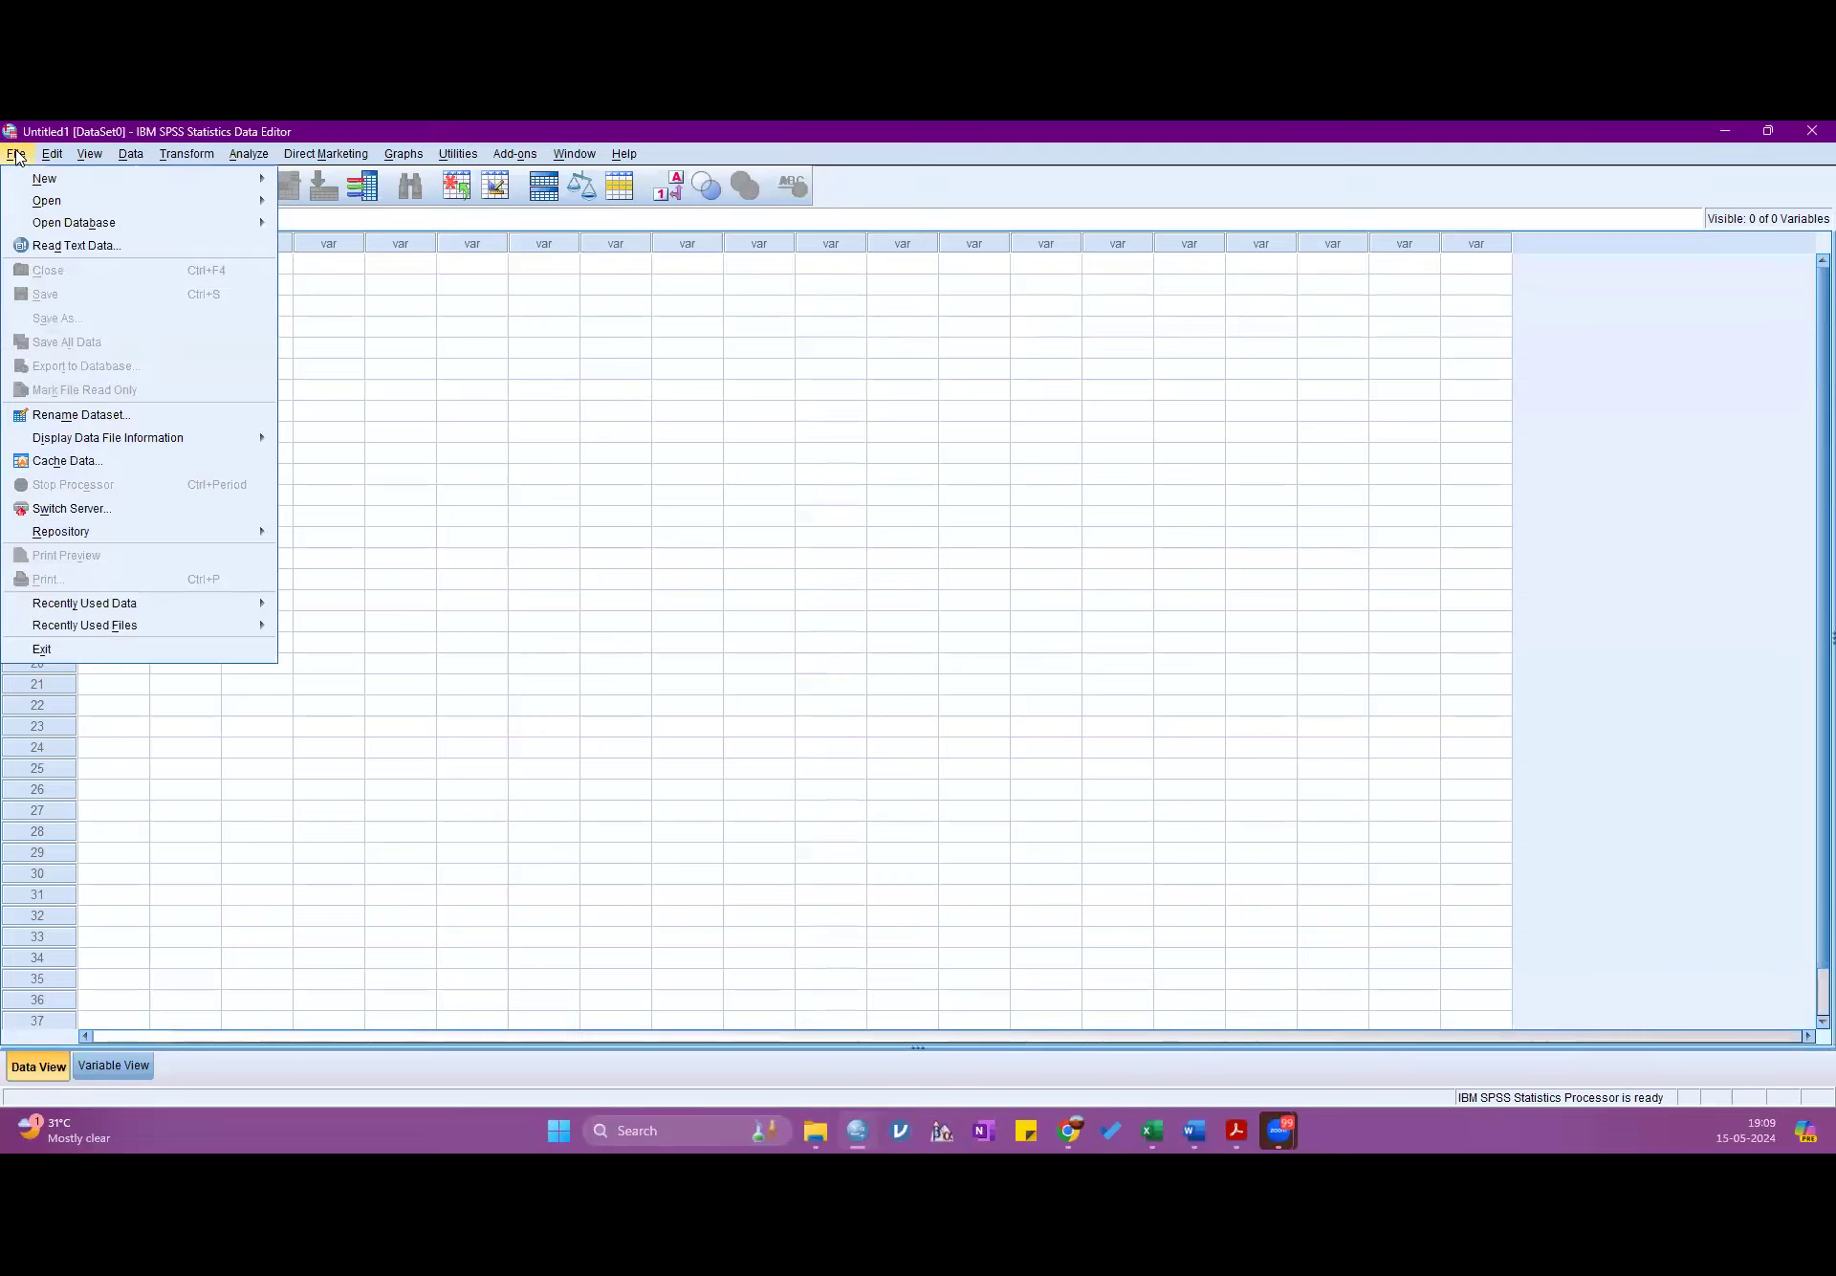
mouse_move(58, 200)
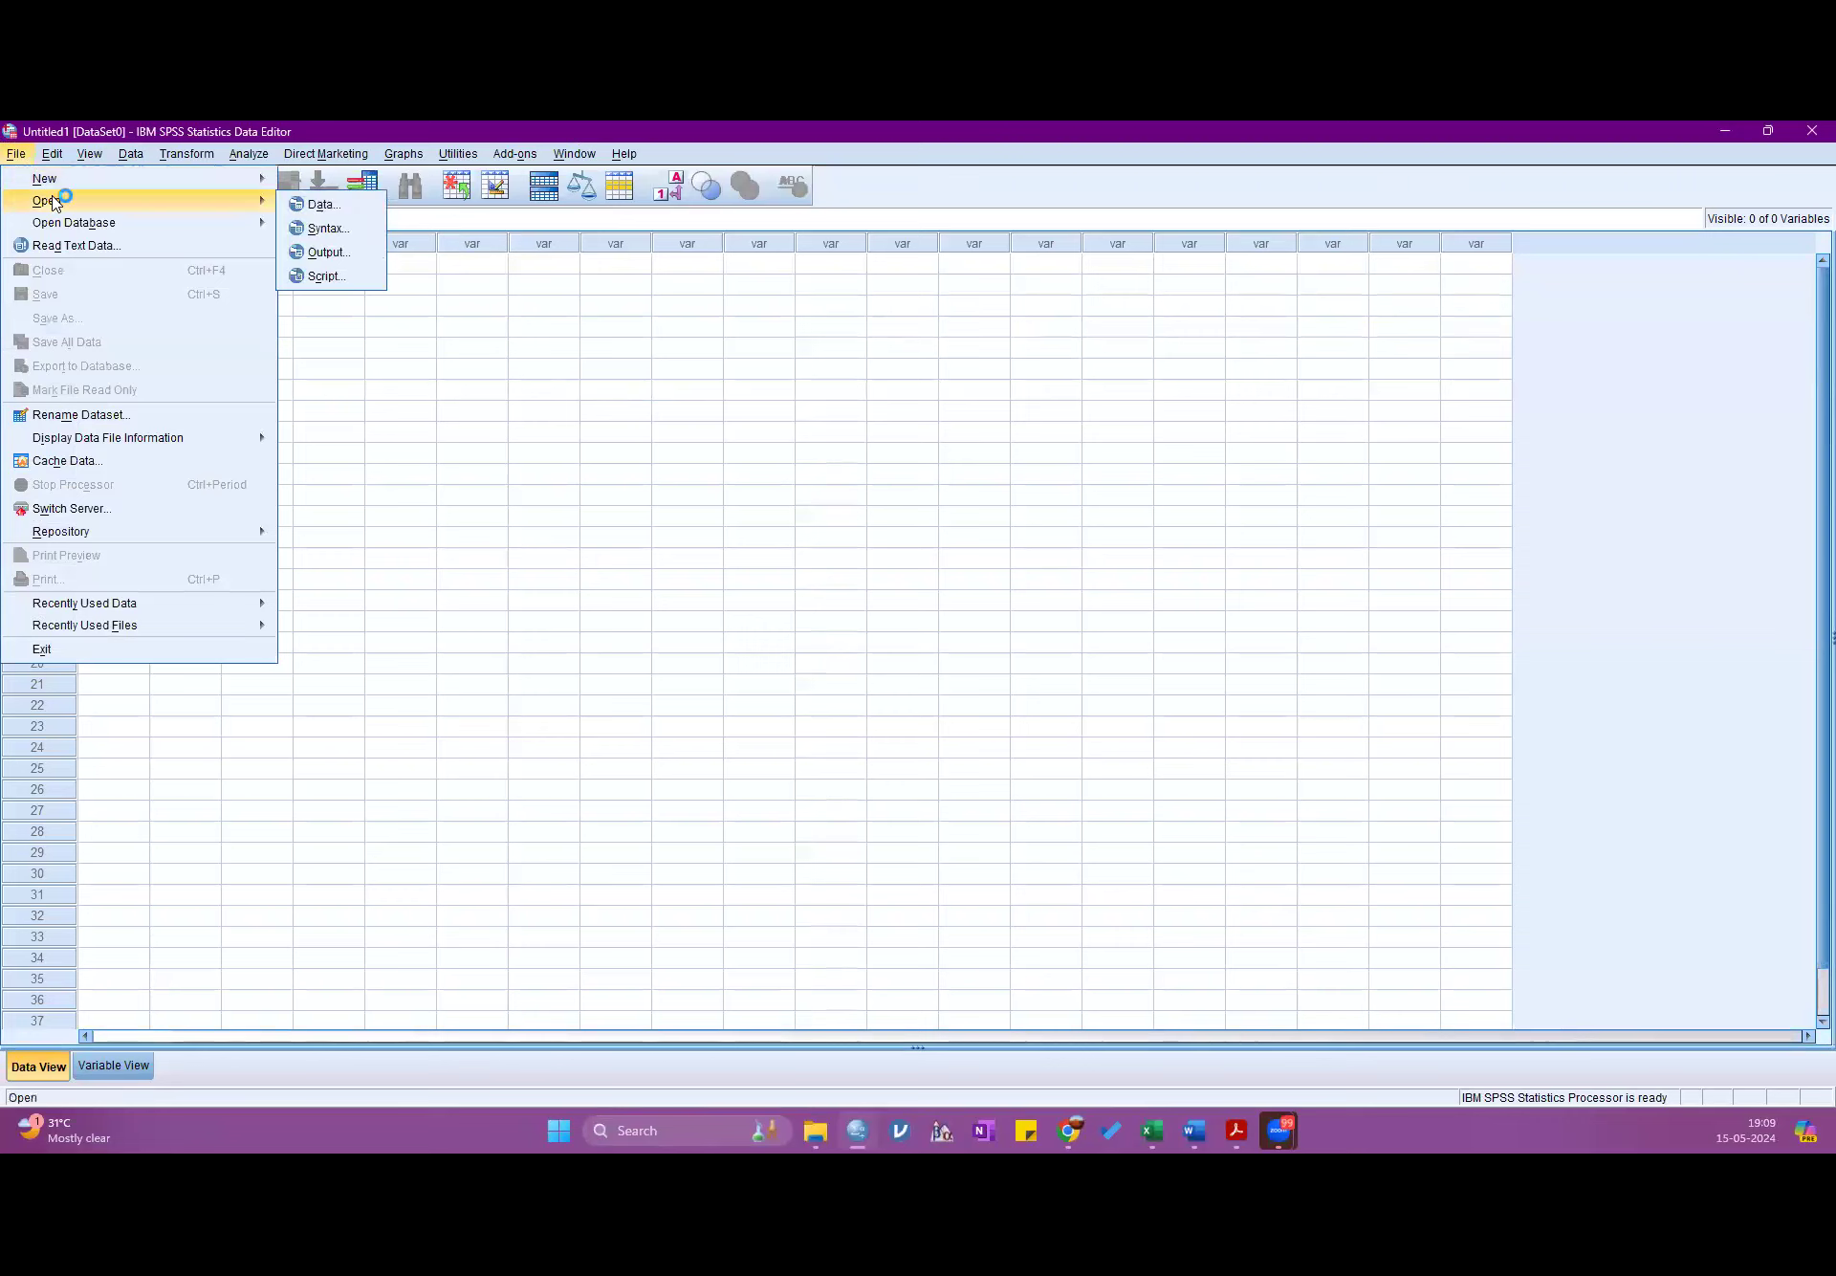
left_click(321, 206)
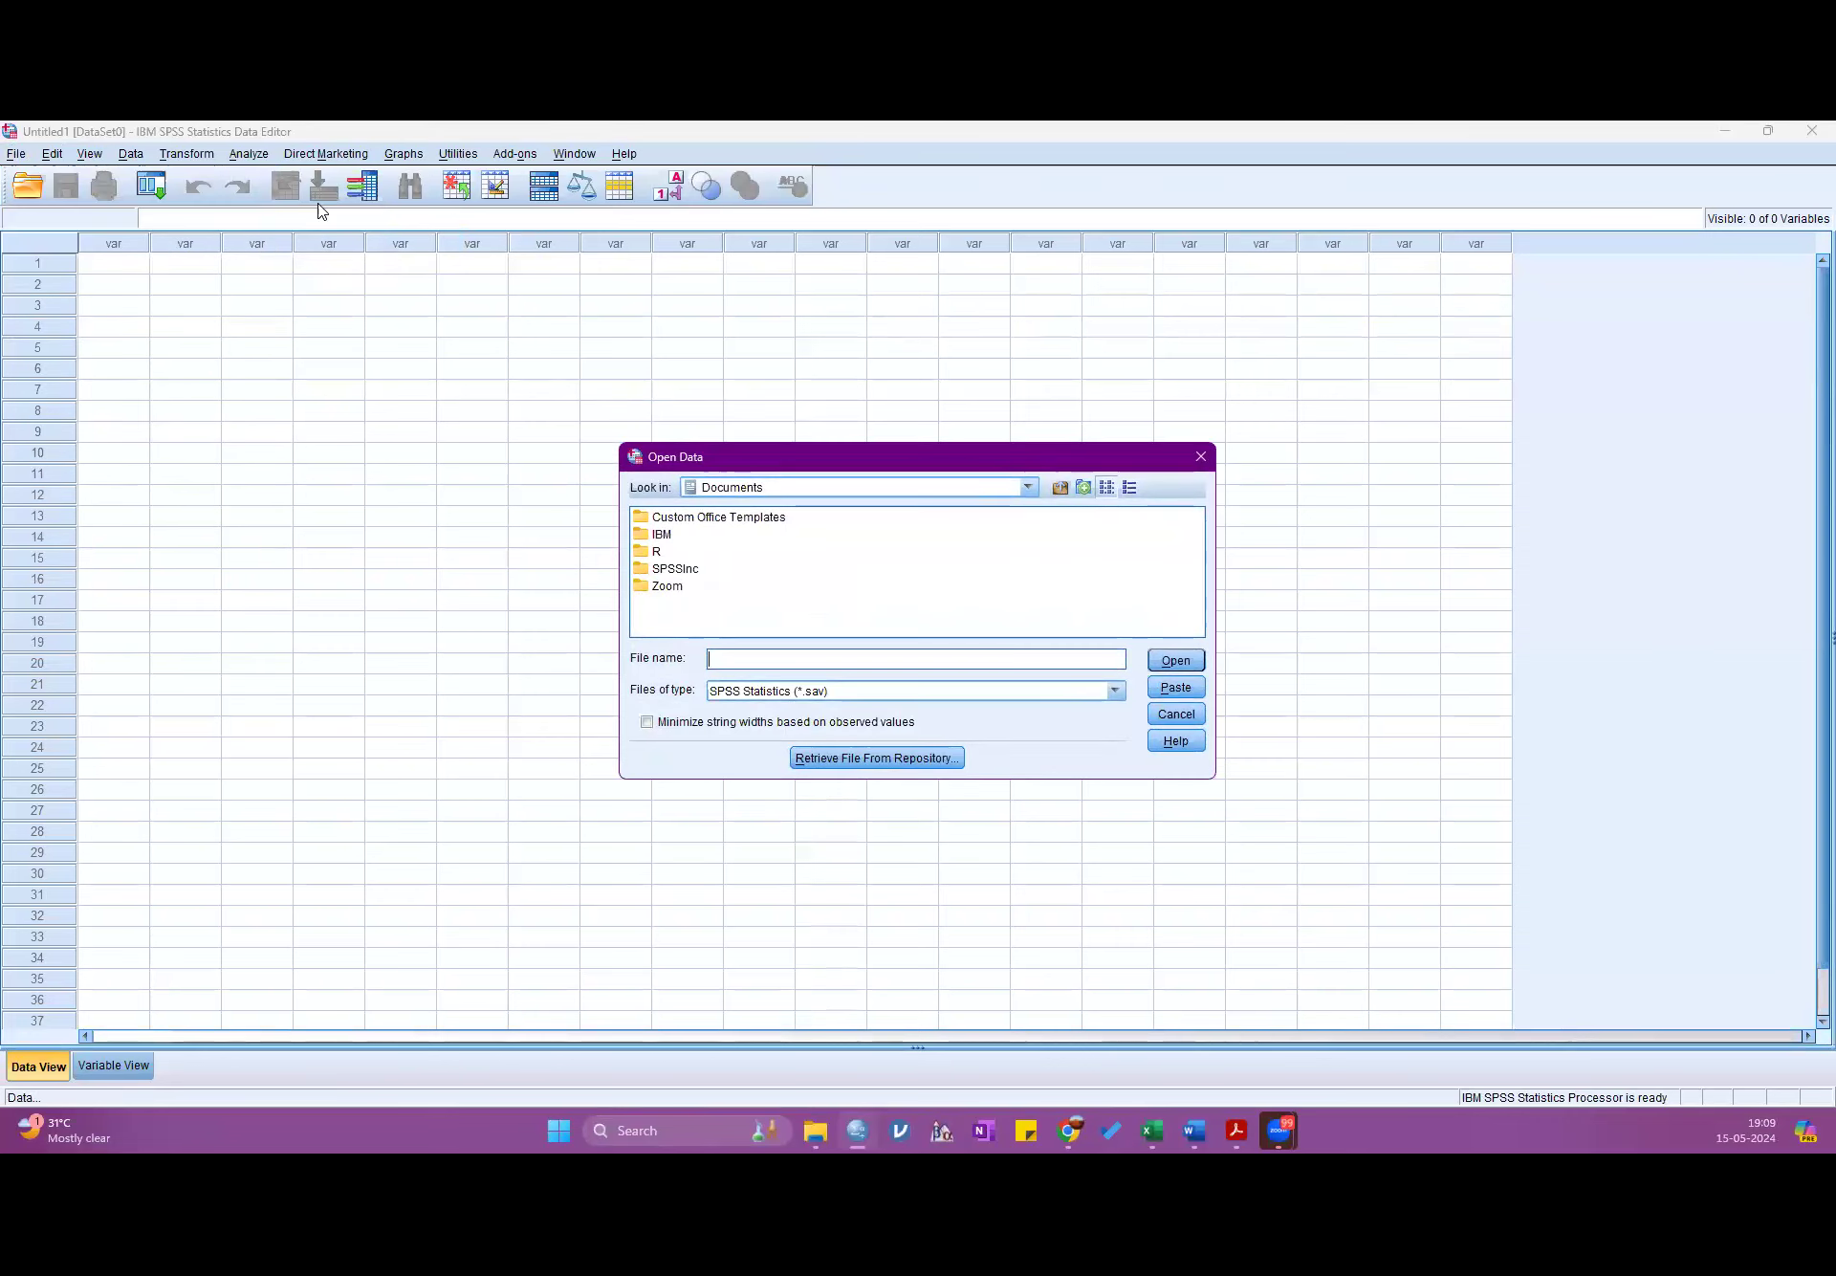
left_click(1201, 457)
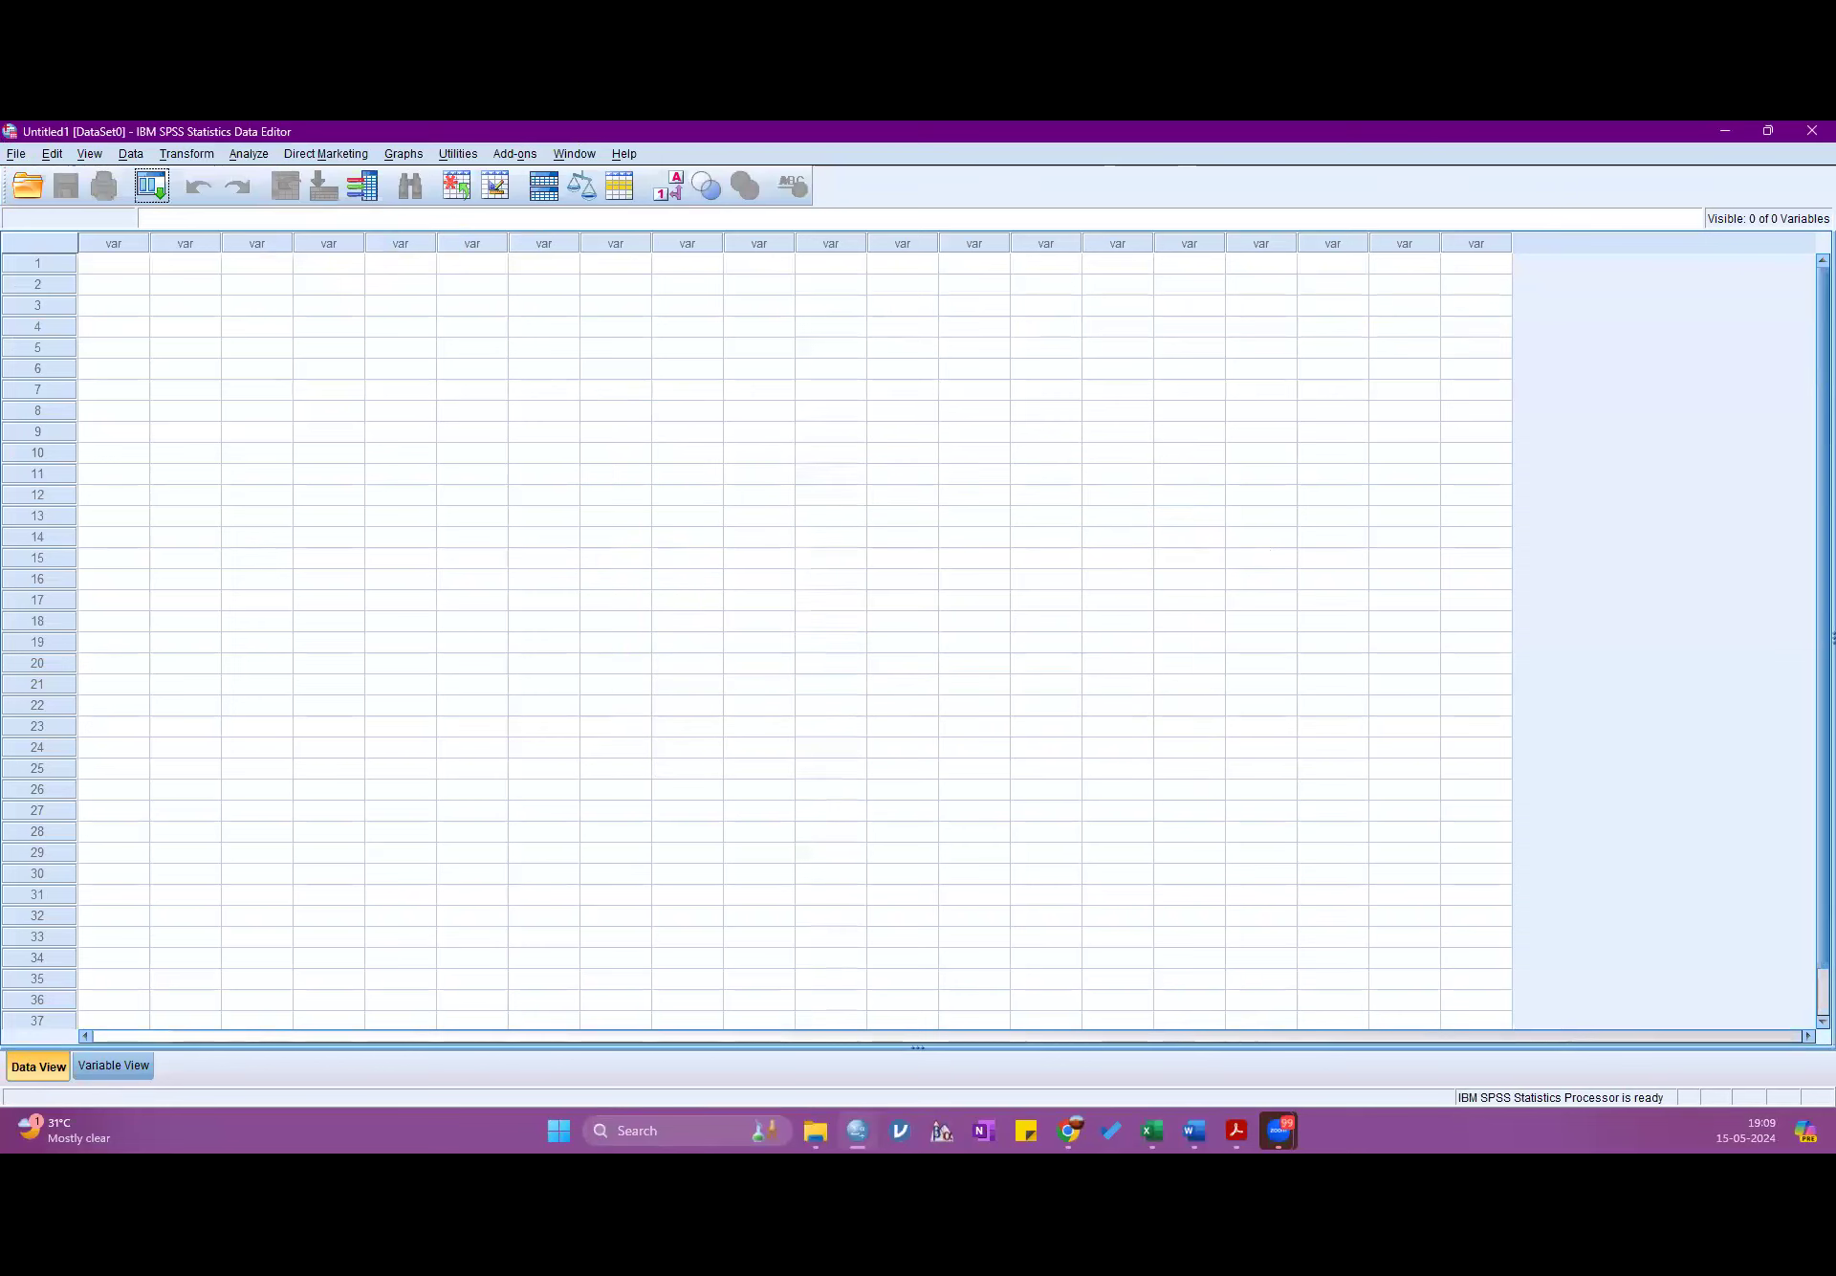
- Start opening a data file and browse to the SPSS CLASS folder on the Desktop
left_click(19, 154)
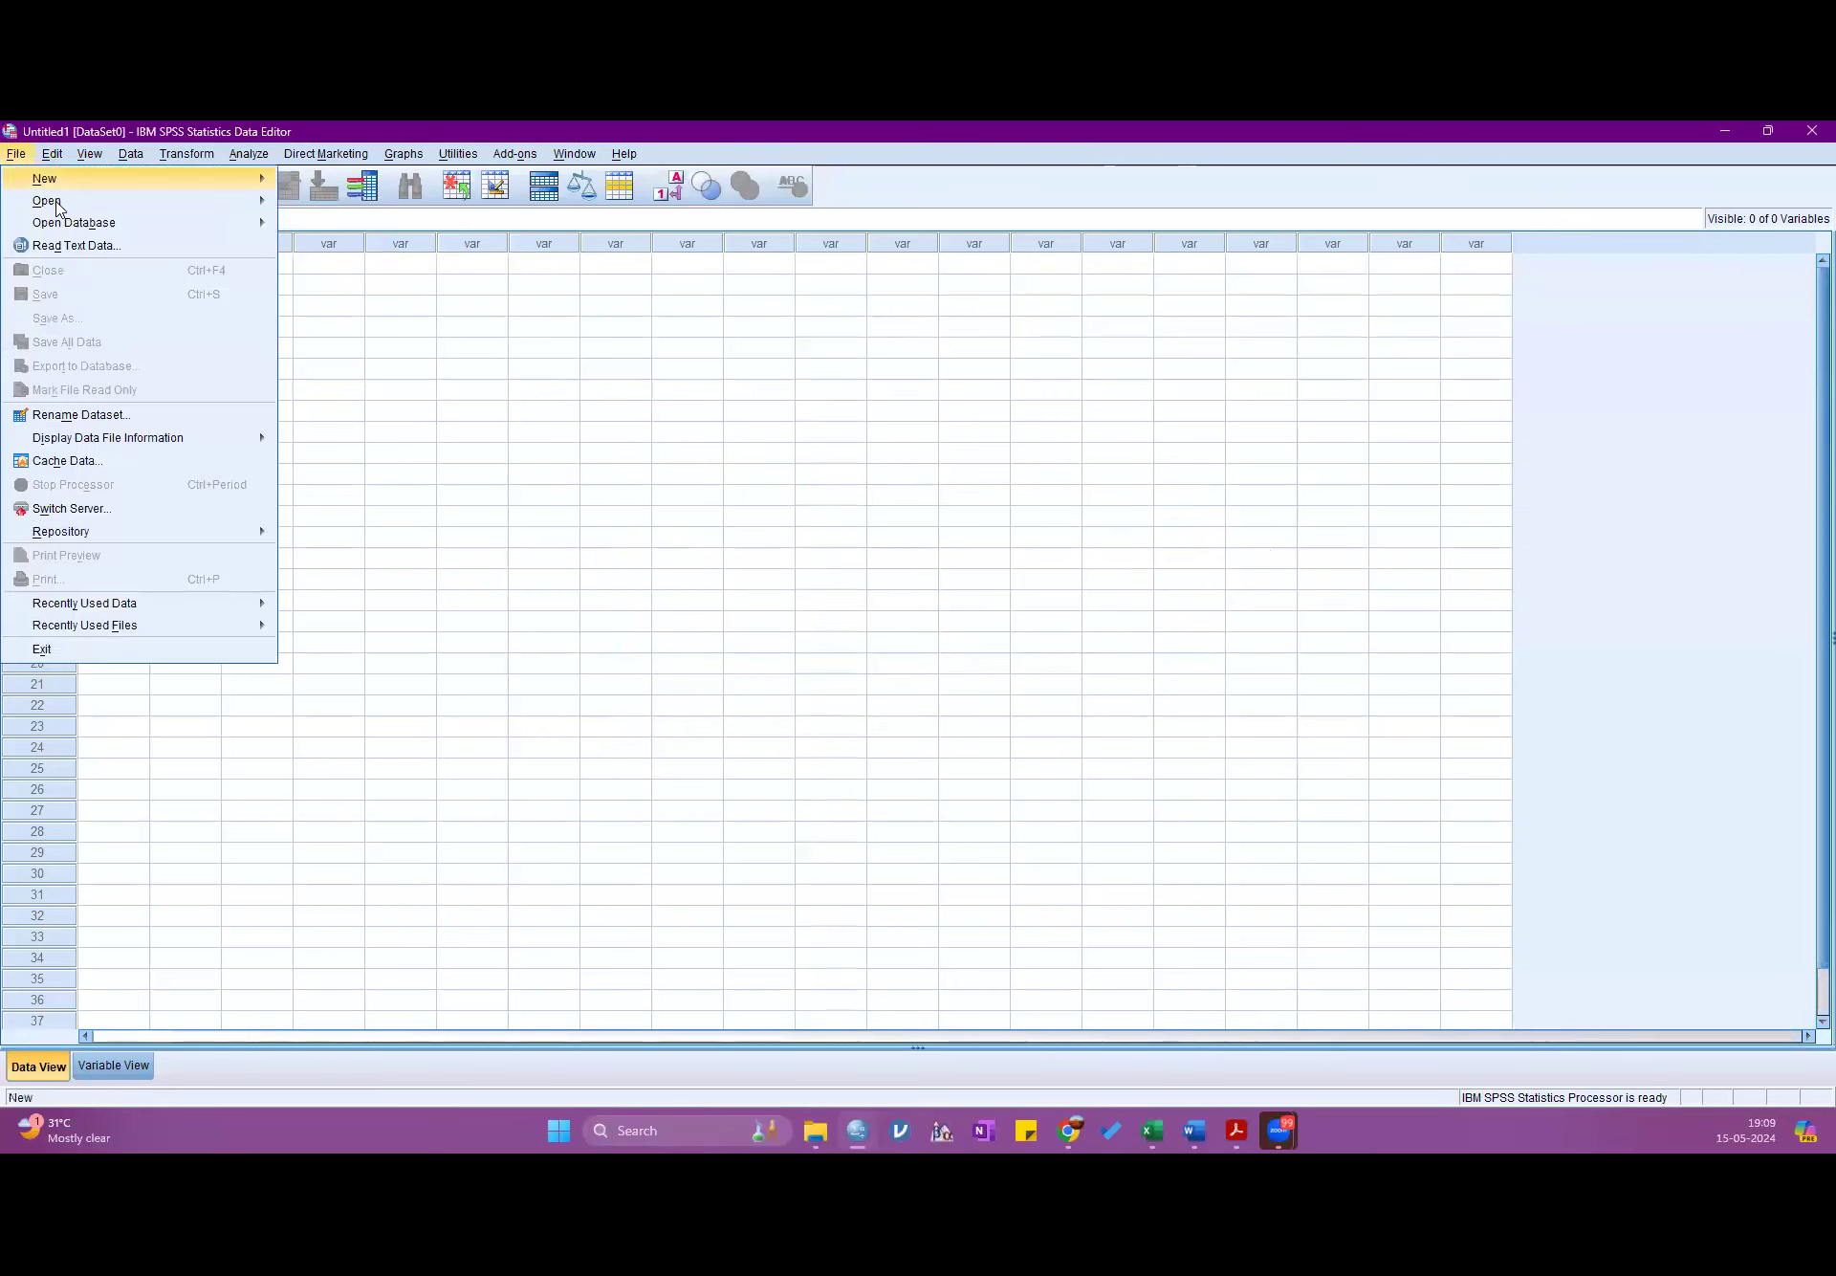
mouse_move(57, 203)
left_click(348, 206)
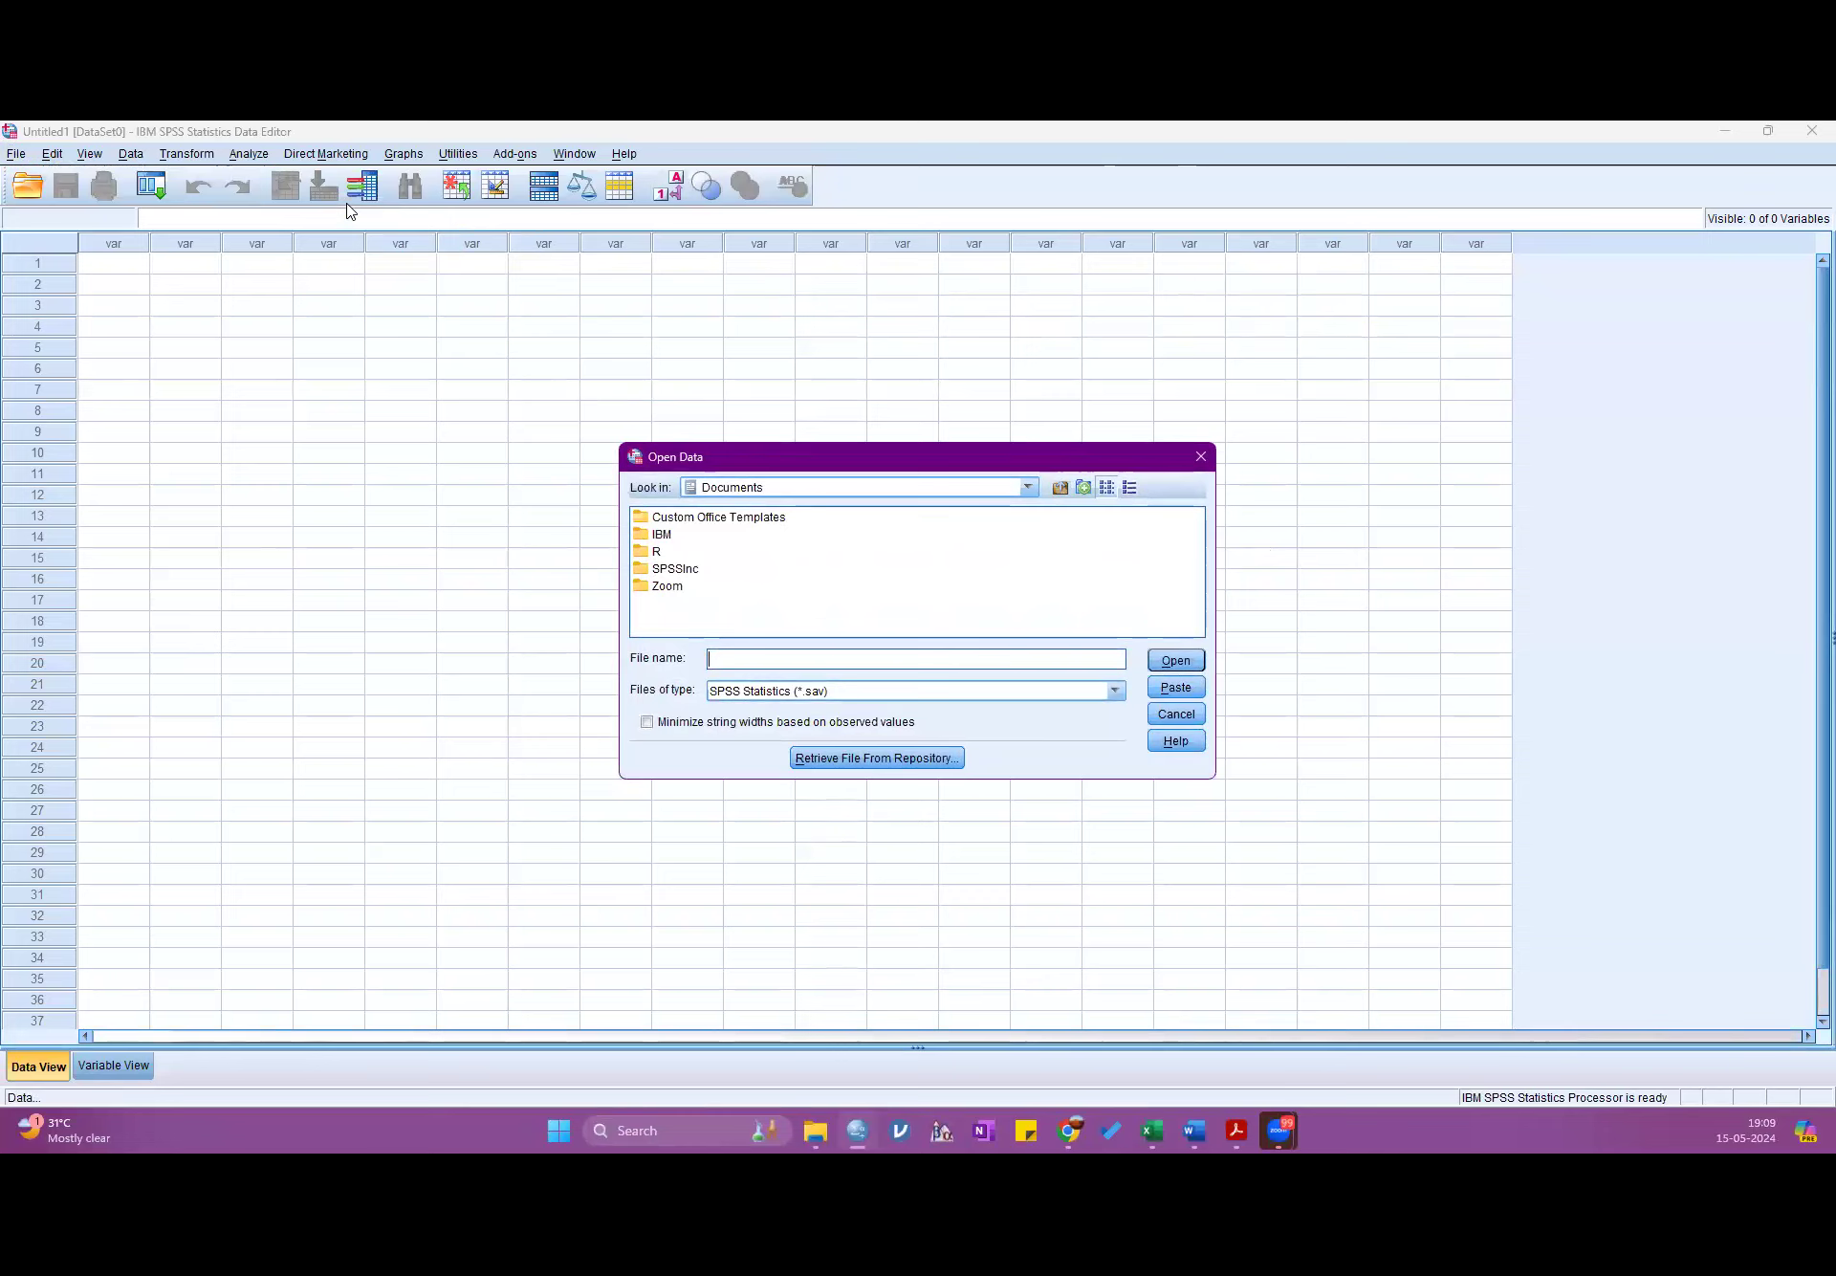
left_click(751, 487)
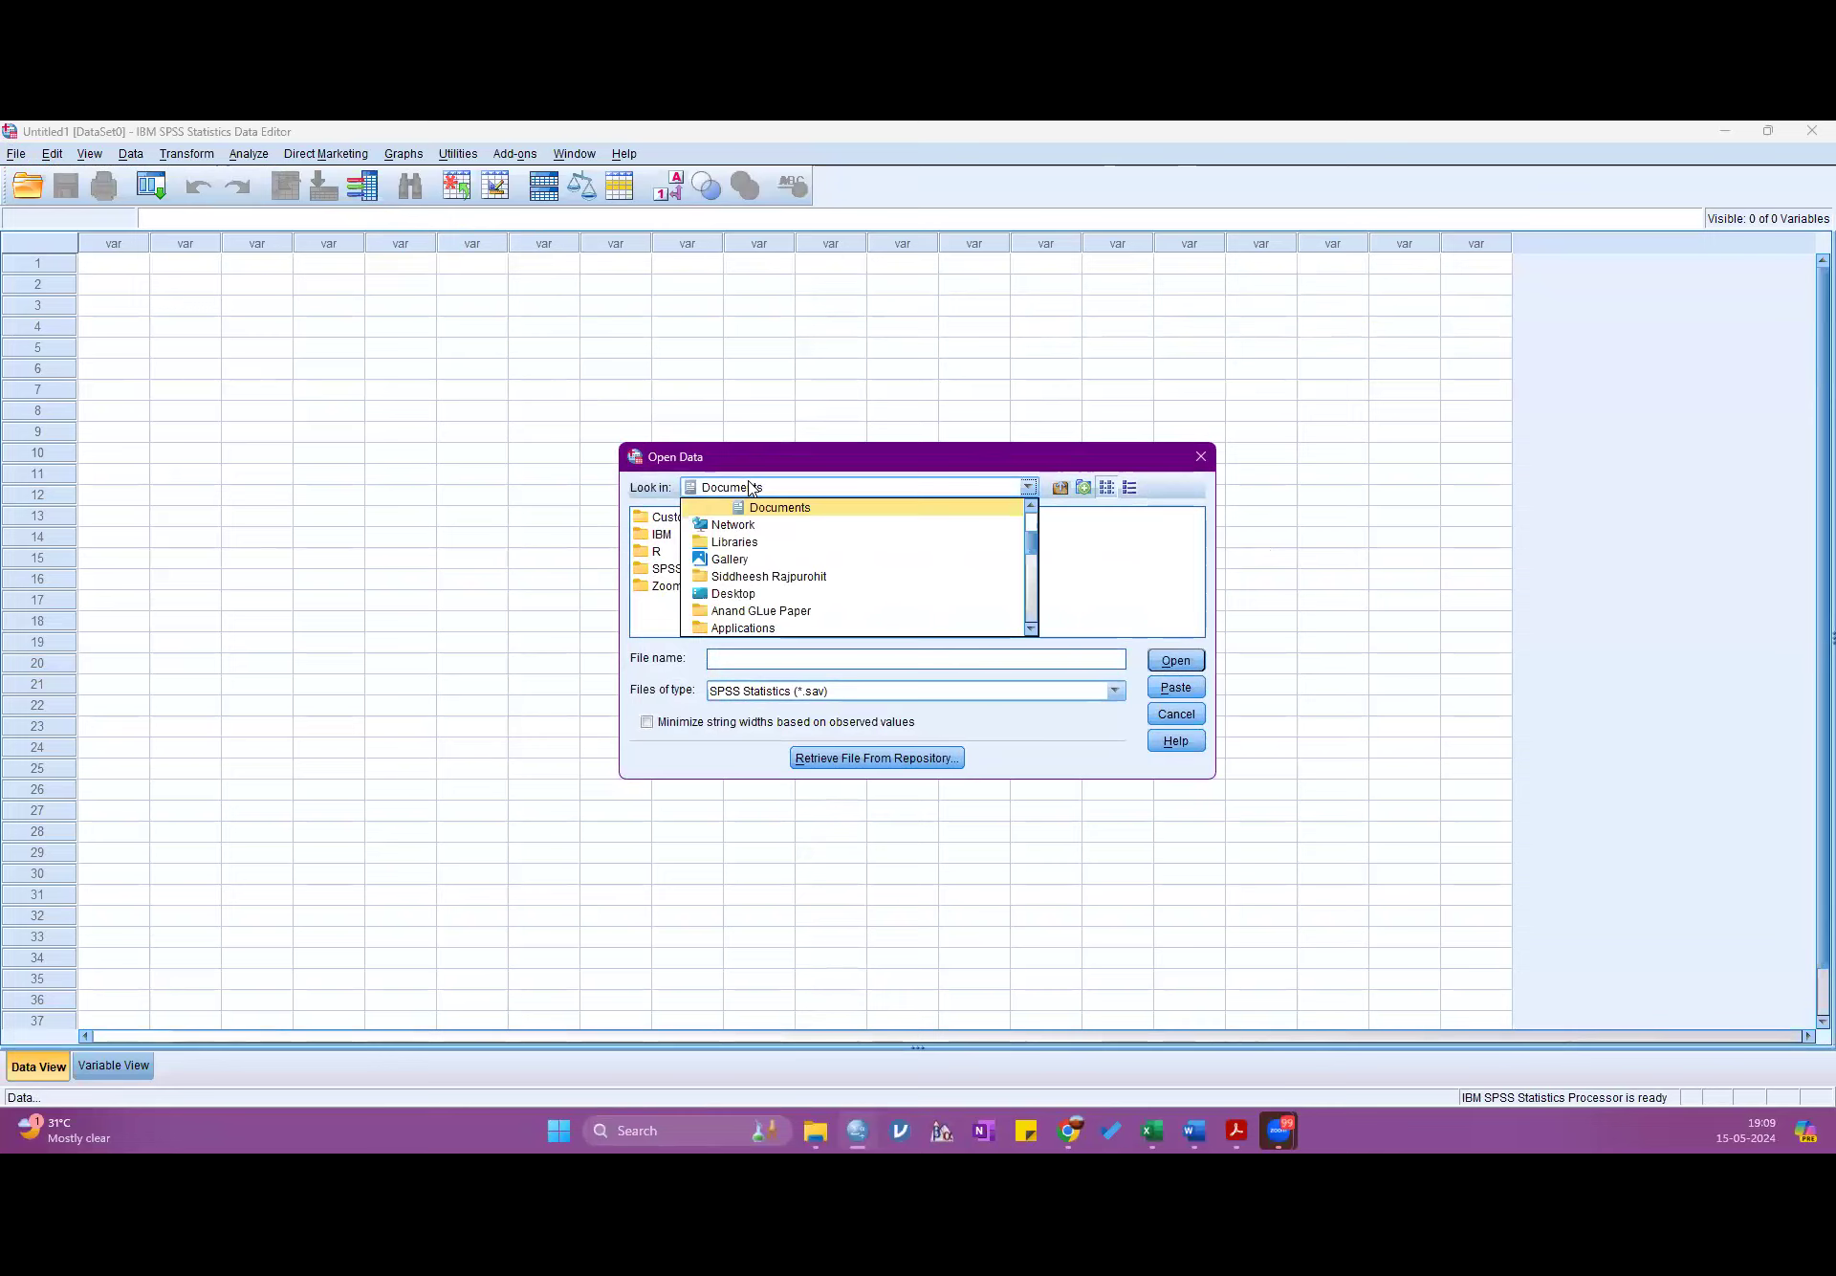
left_click(748, 594)
left_click_drag(750, 631, 995, 644)
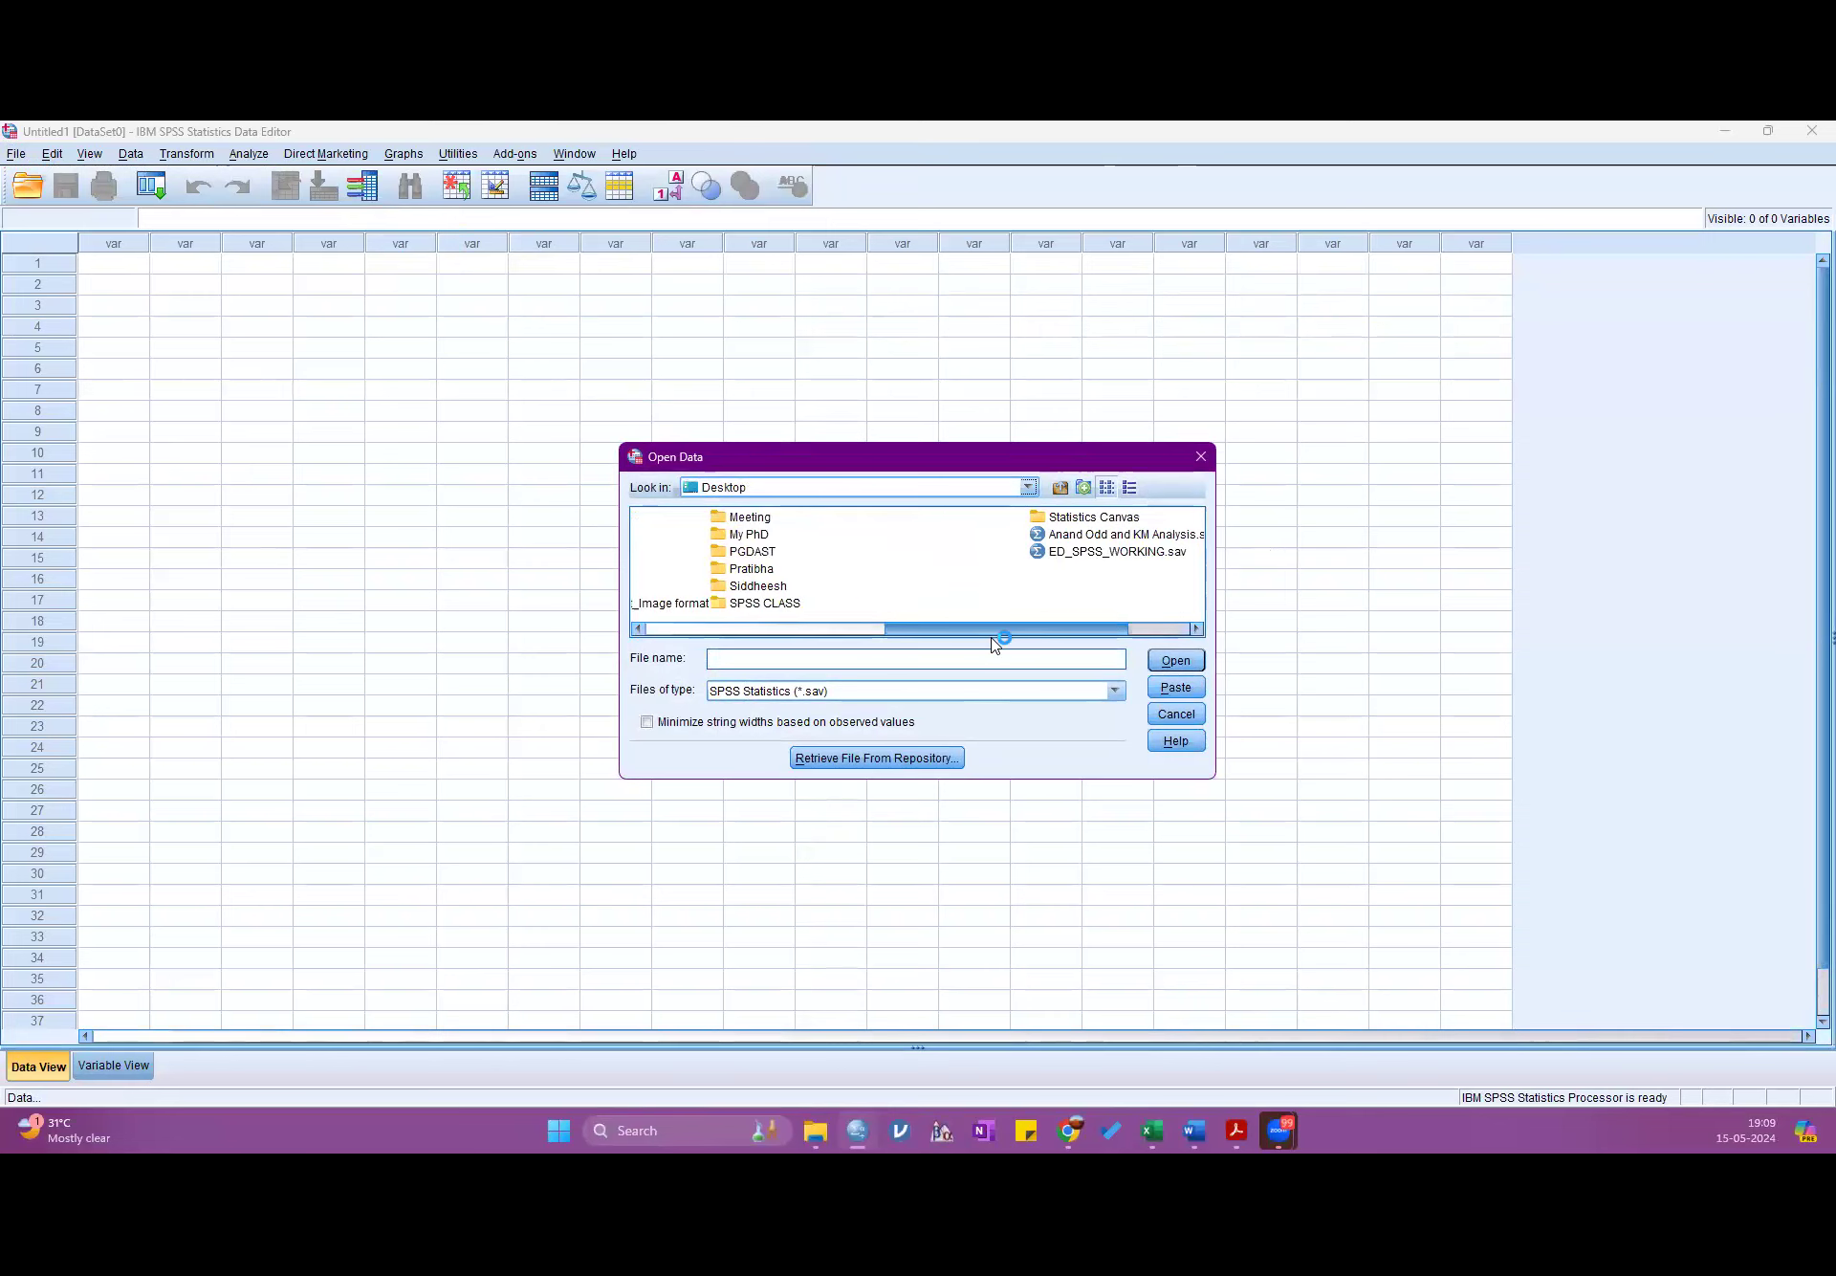
double_click(761, 604)
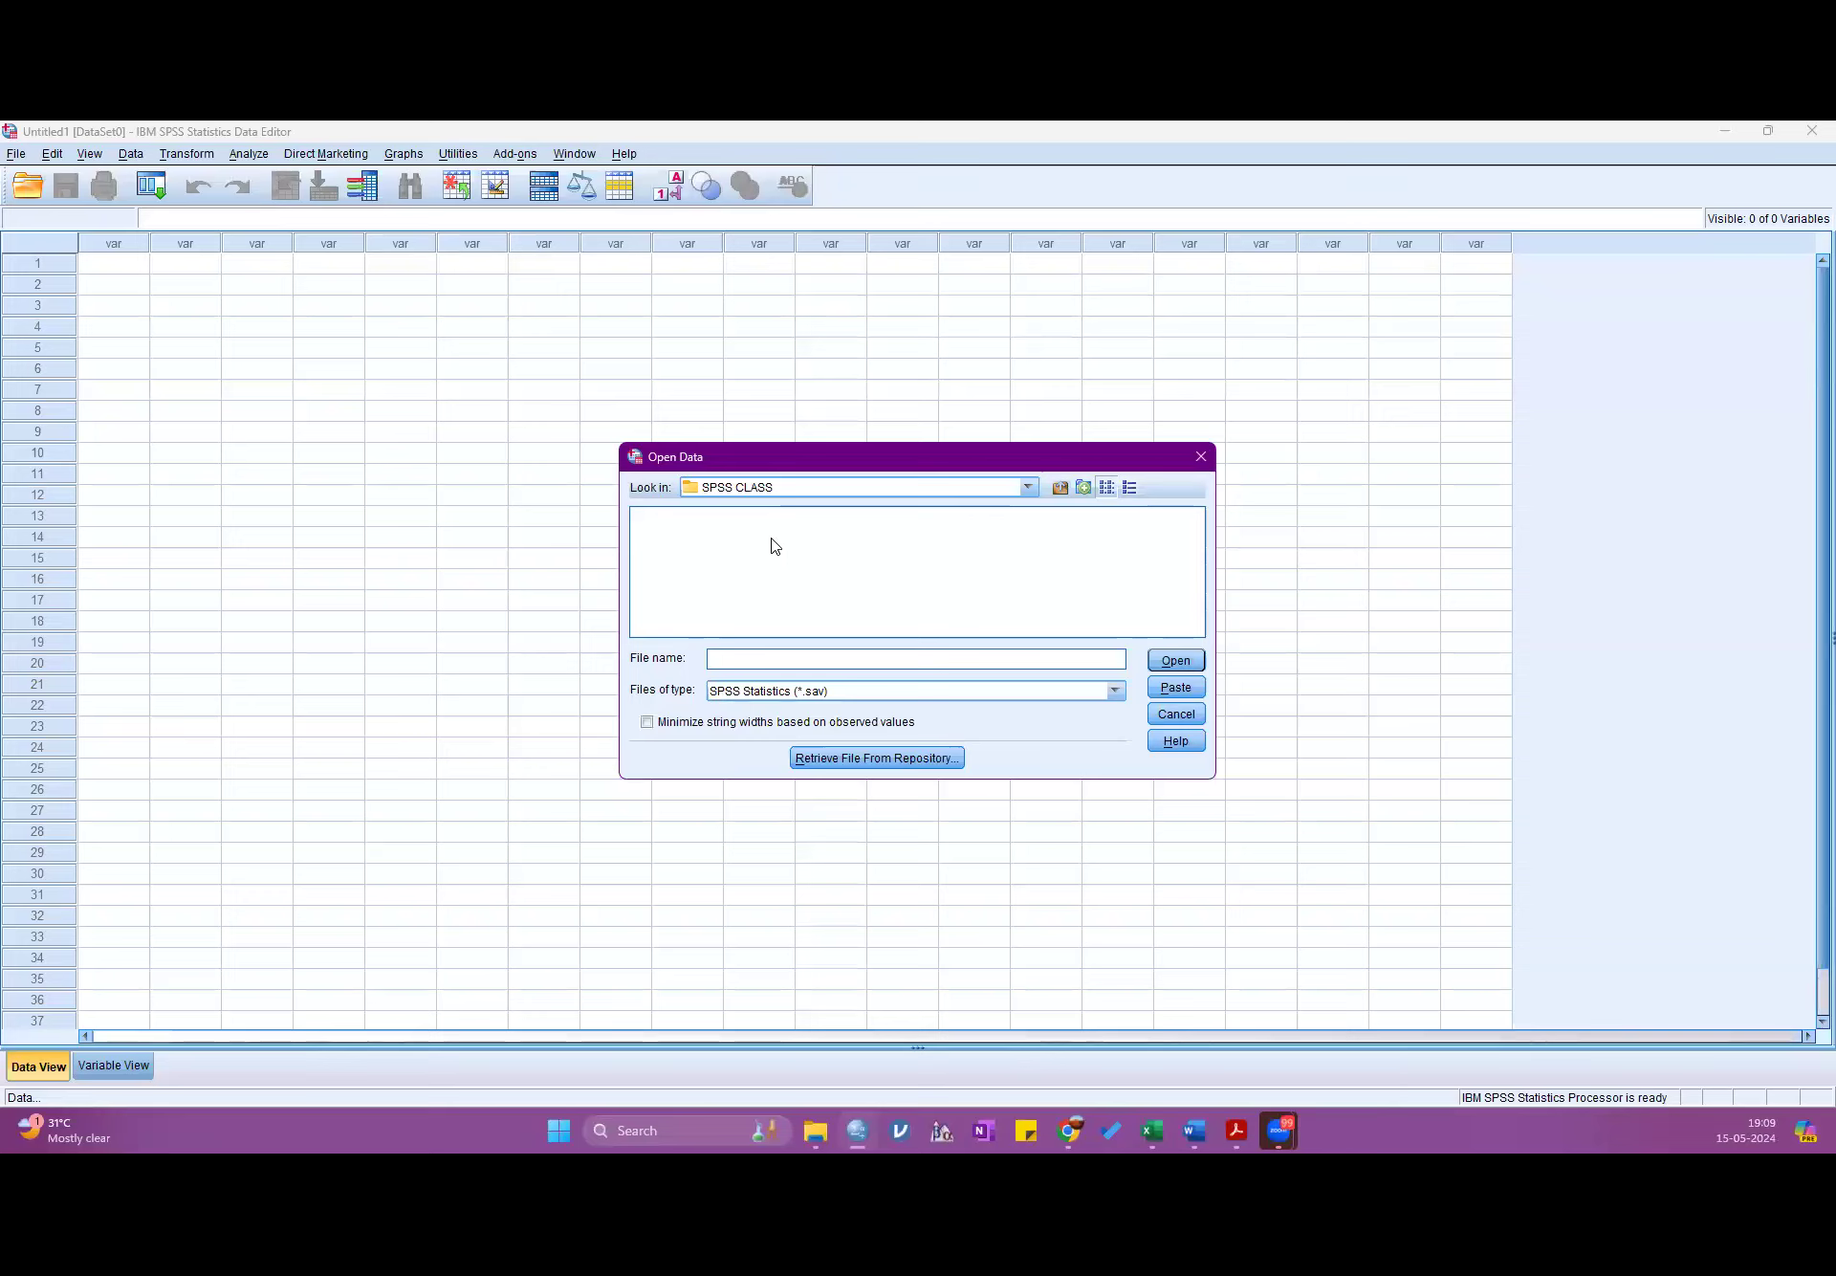
- Set the file type to Excel and open Statistical Analysis Class Practice Sheet.xlsx as the data source
left_click(756, 701)
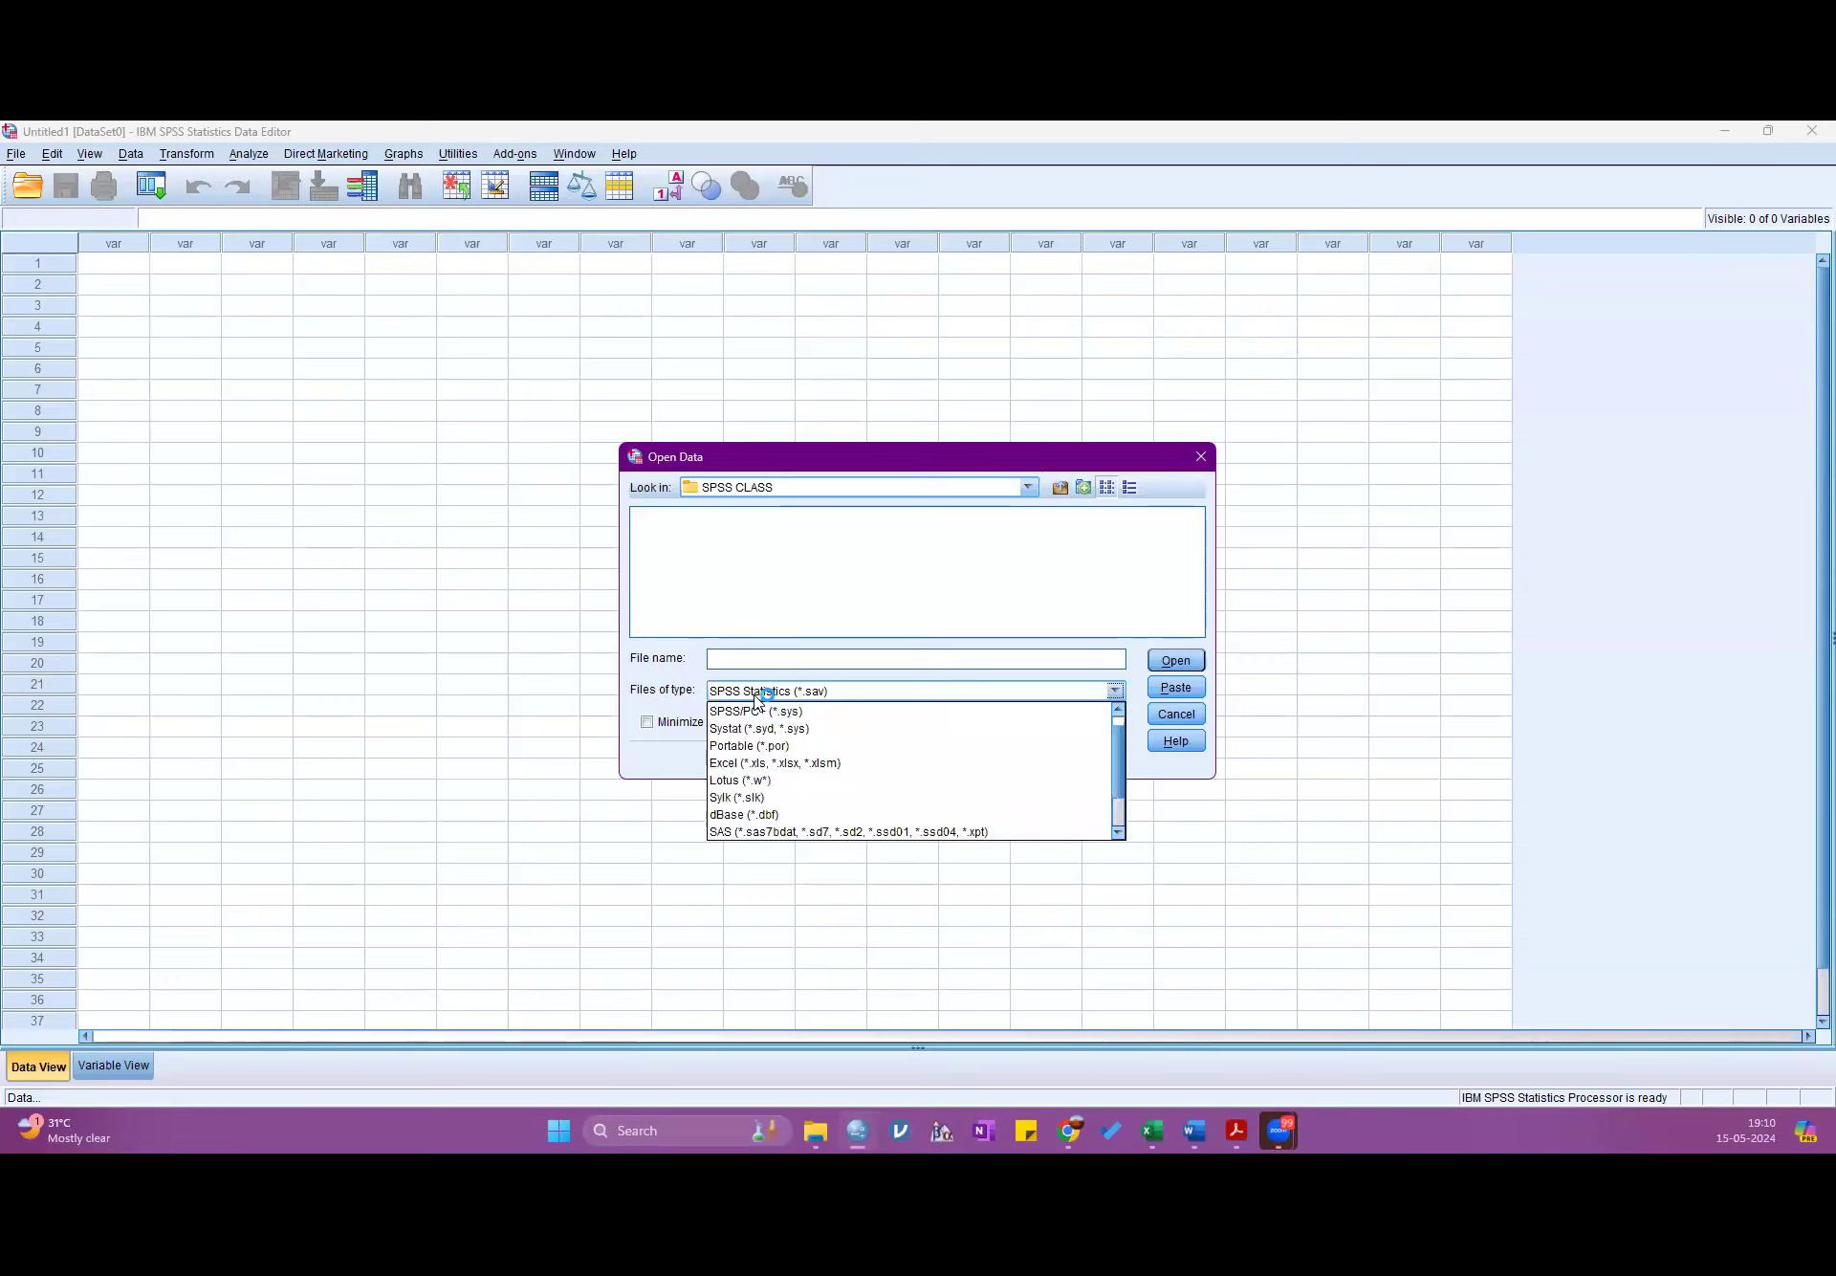
left_click(771, 755)
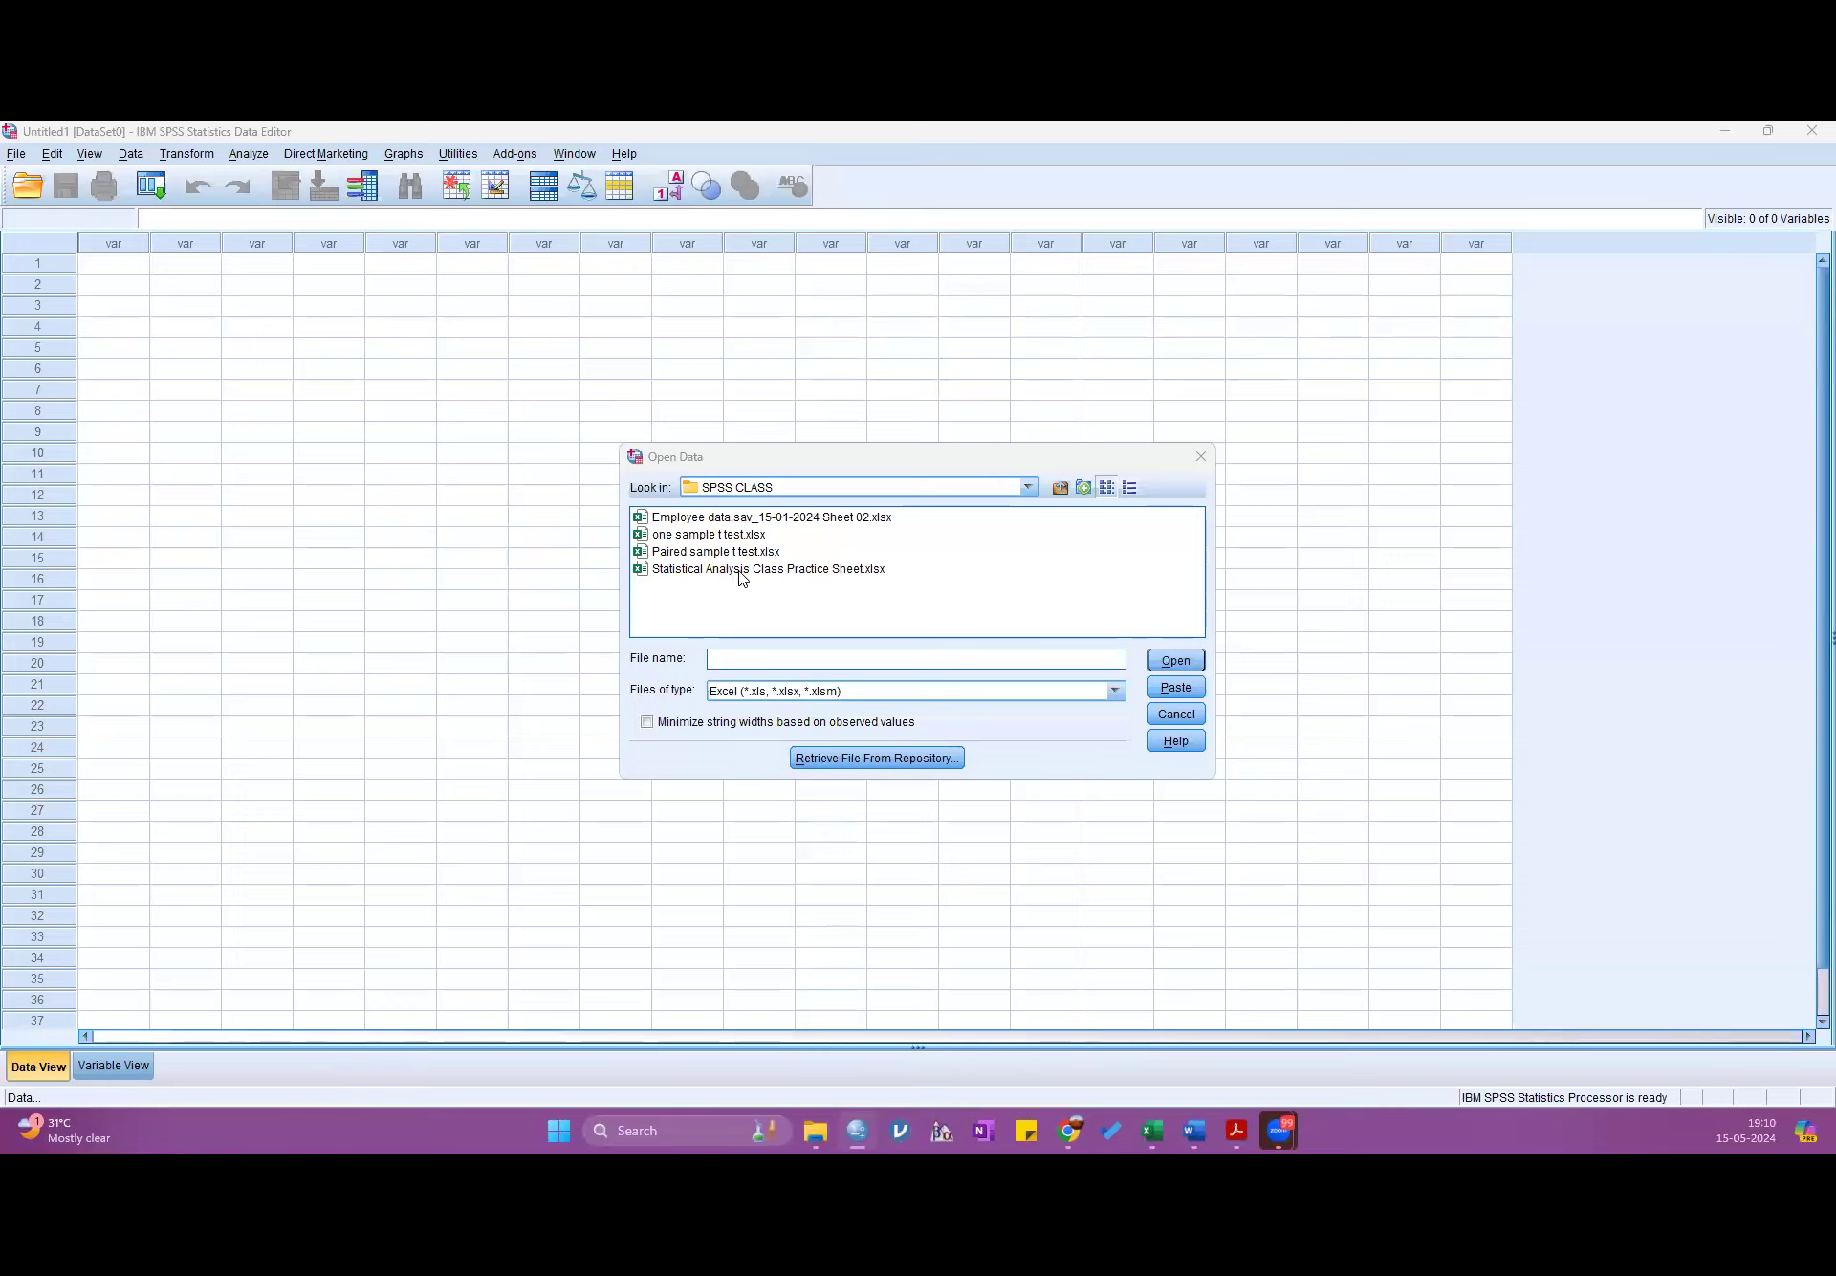
left_click(815, 571)
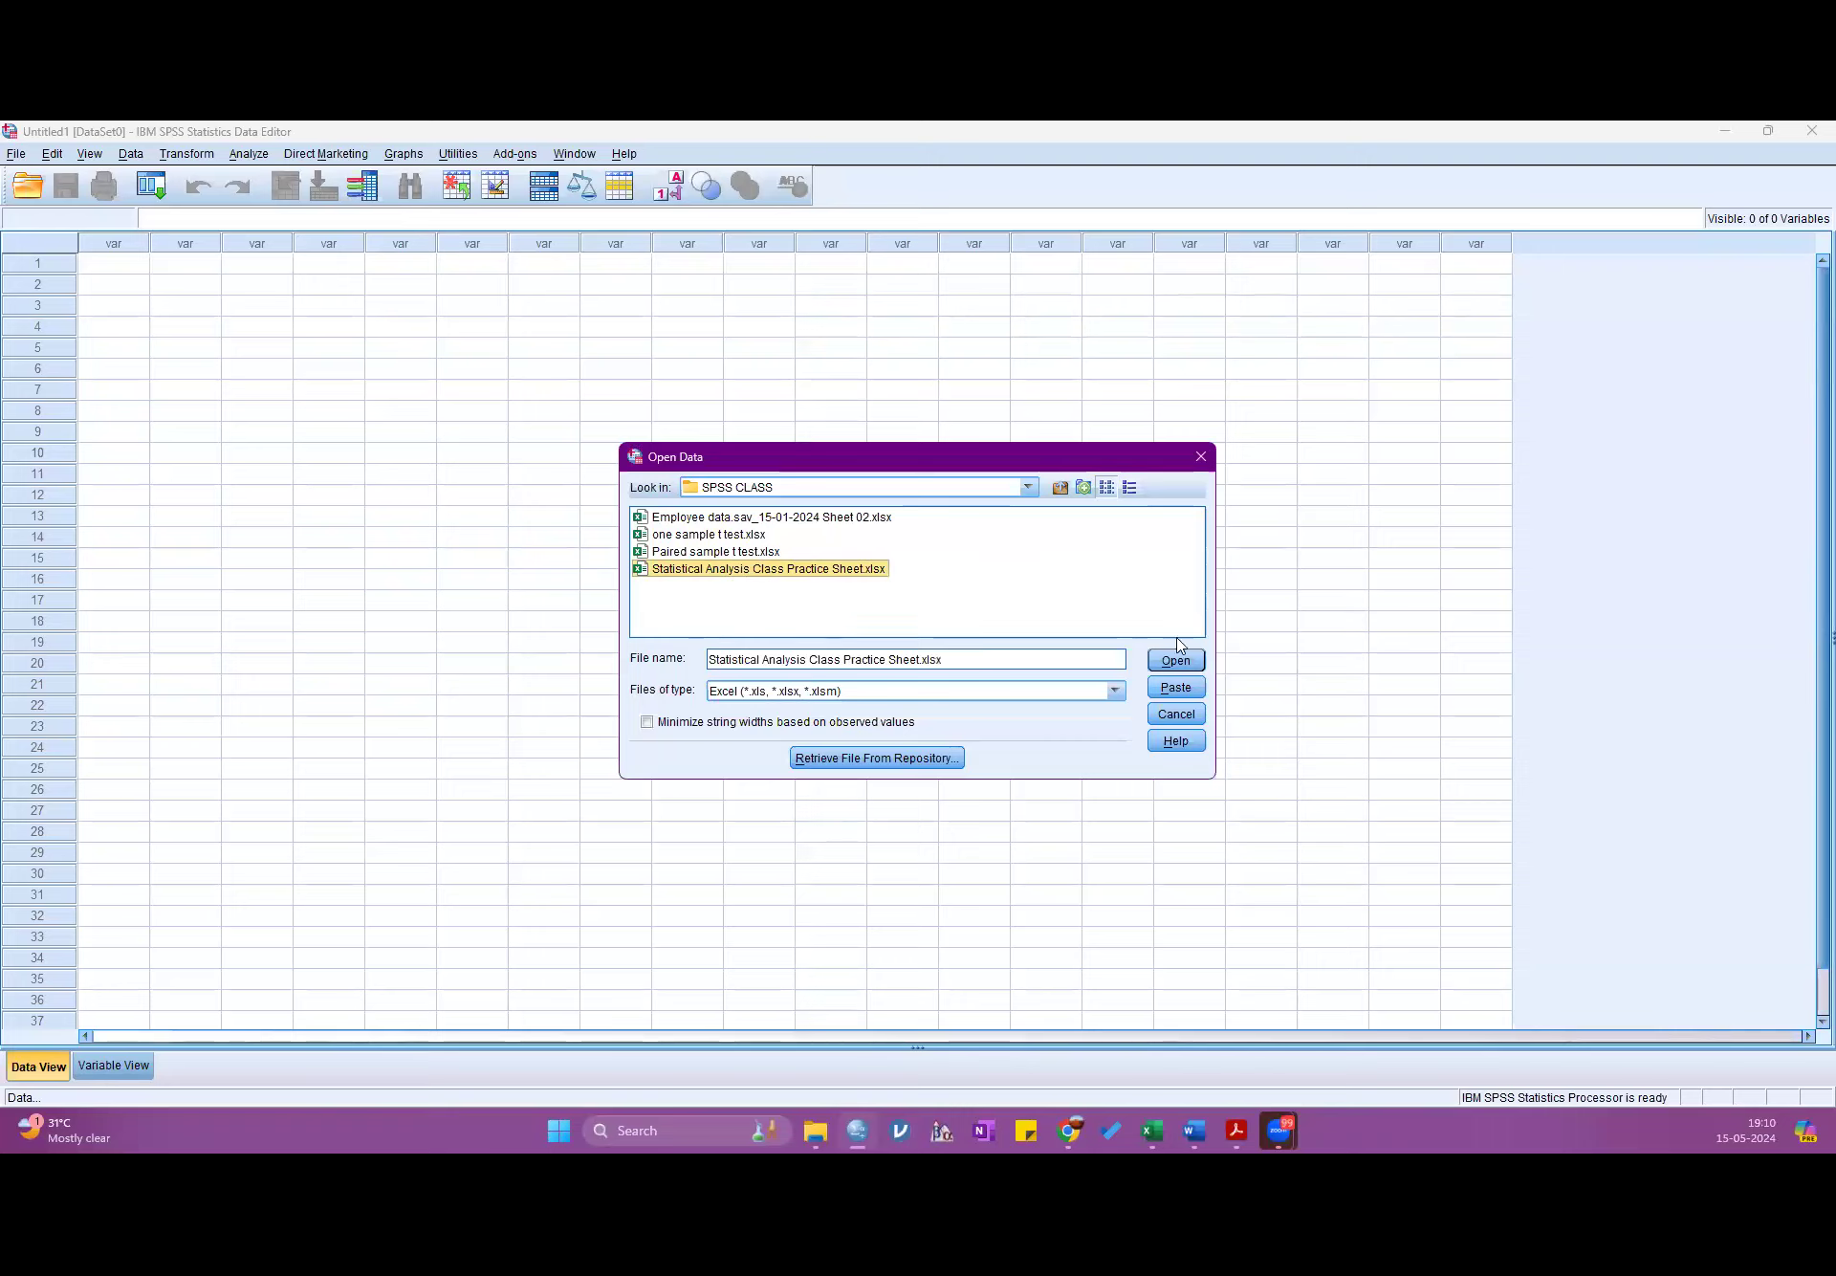
left_click(1178, 661)
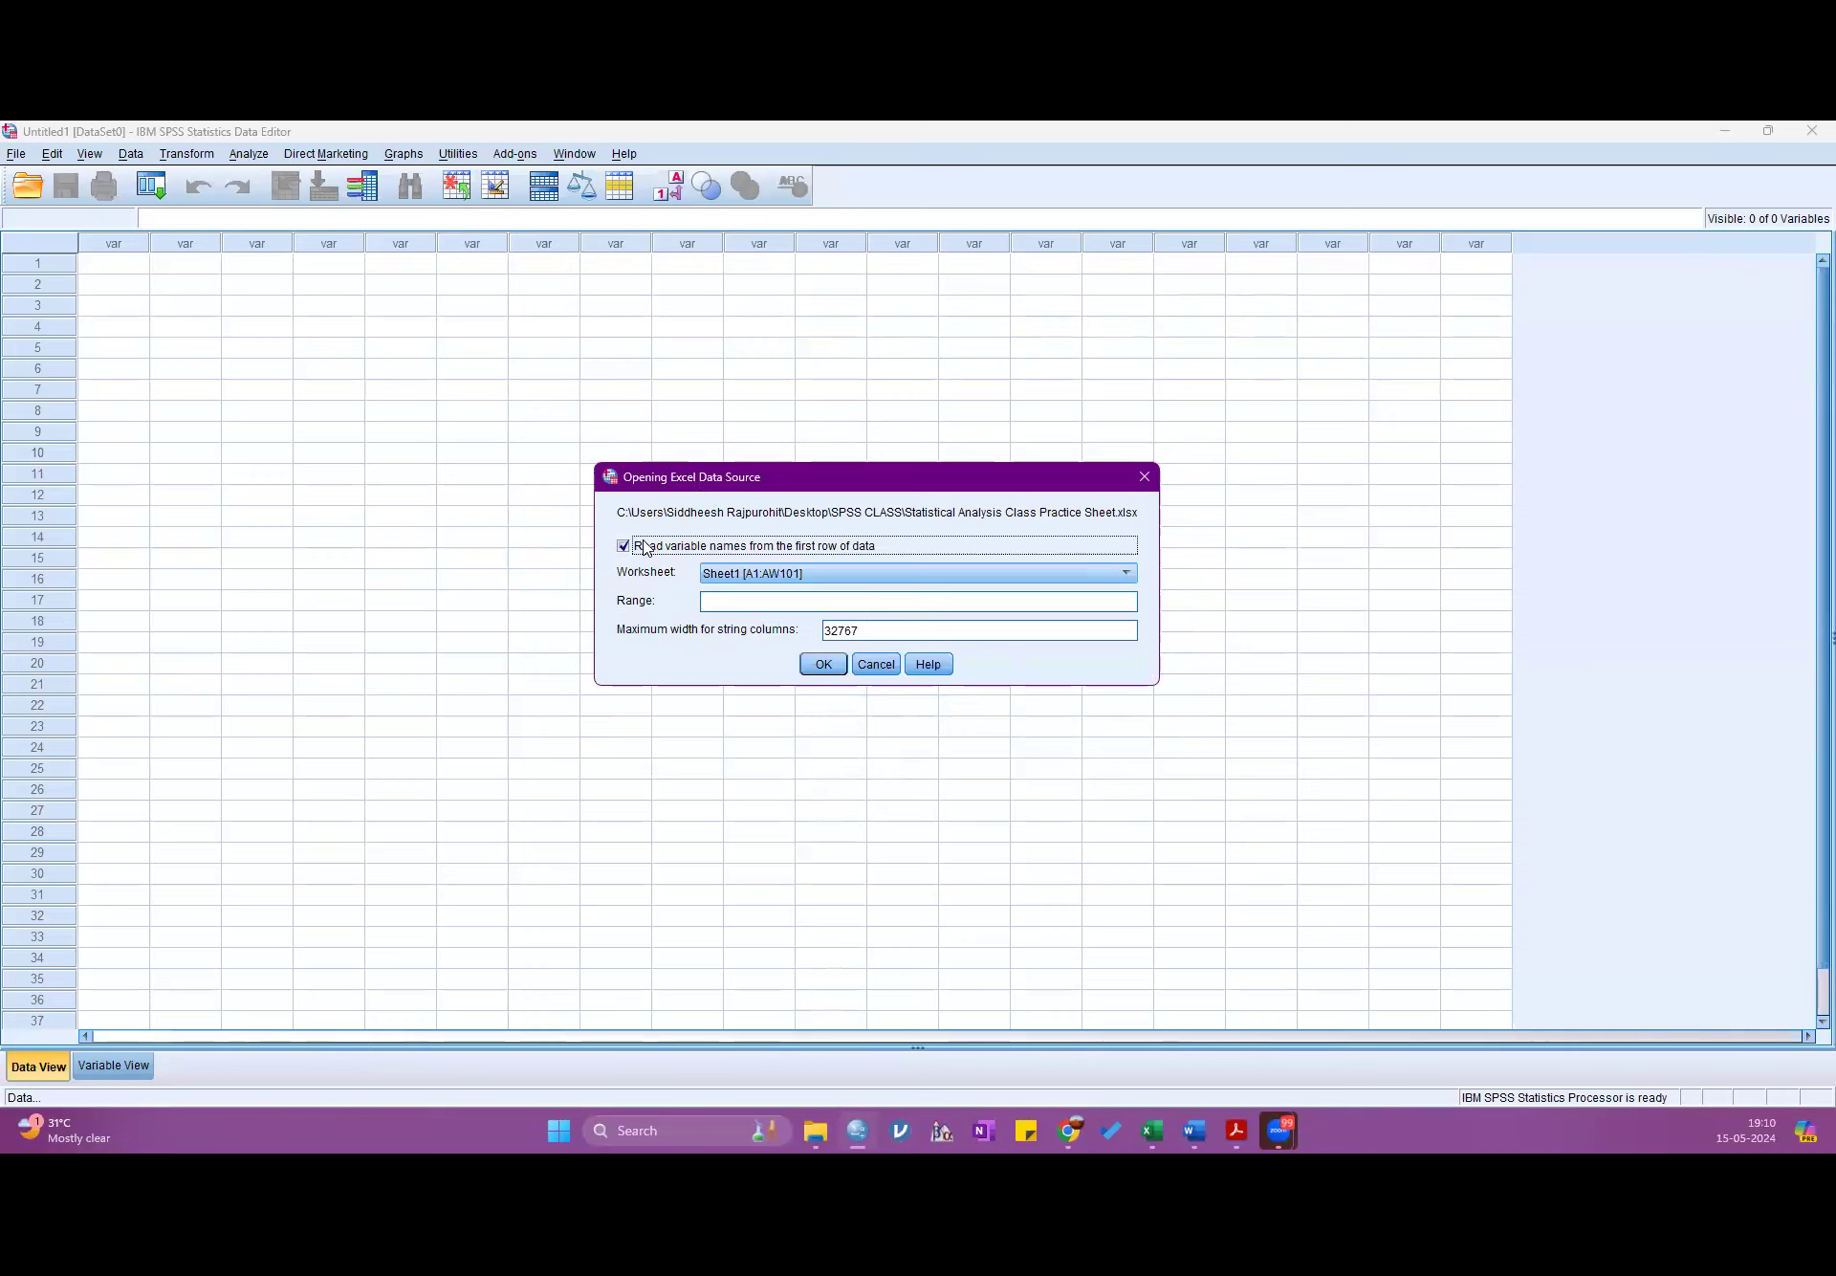
- Switch to the Statistical Analysis Class Practice Sheet workbook in Excel and examine the variable names in its first row
mouse_move(1155, 1135)
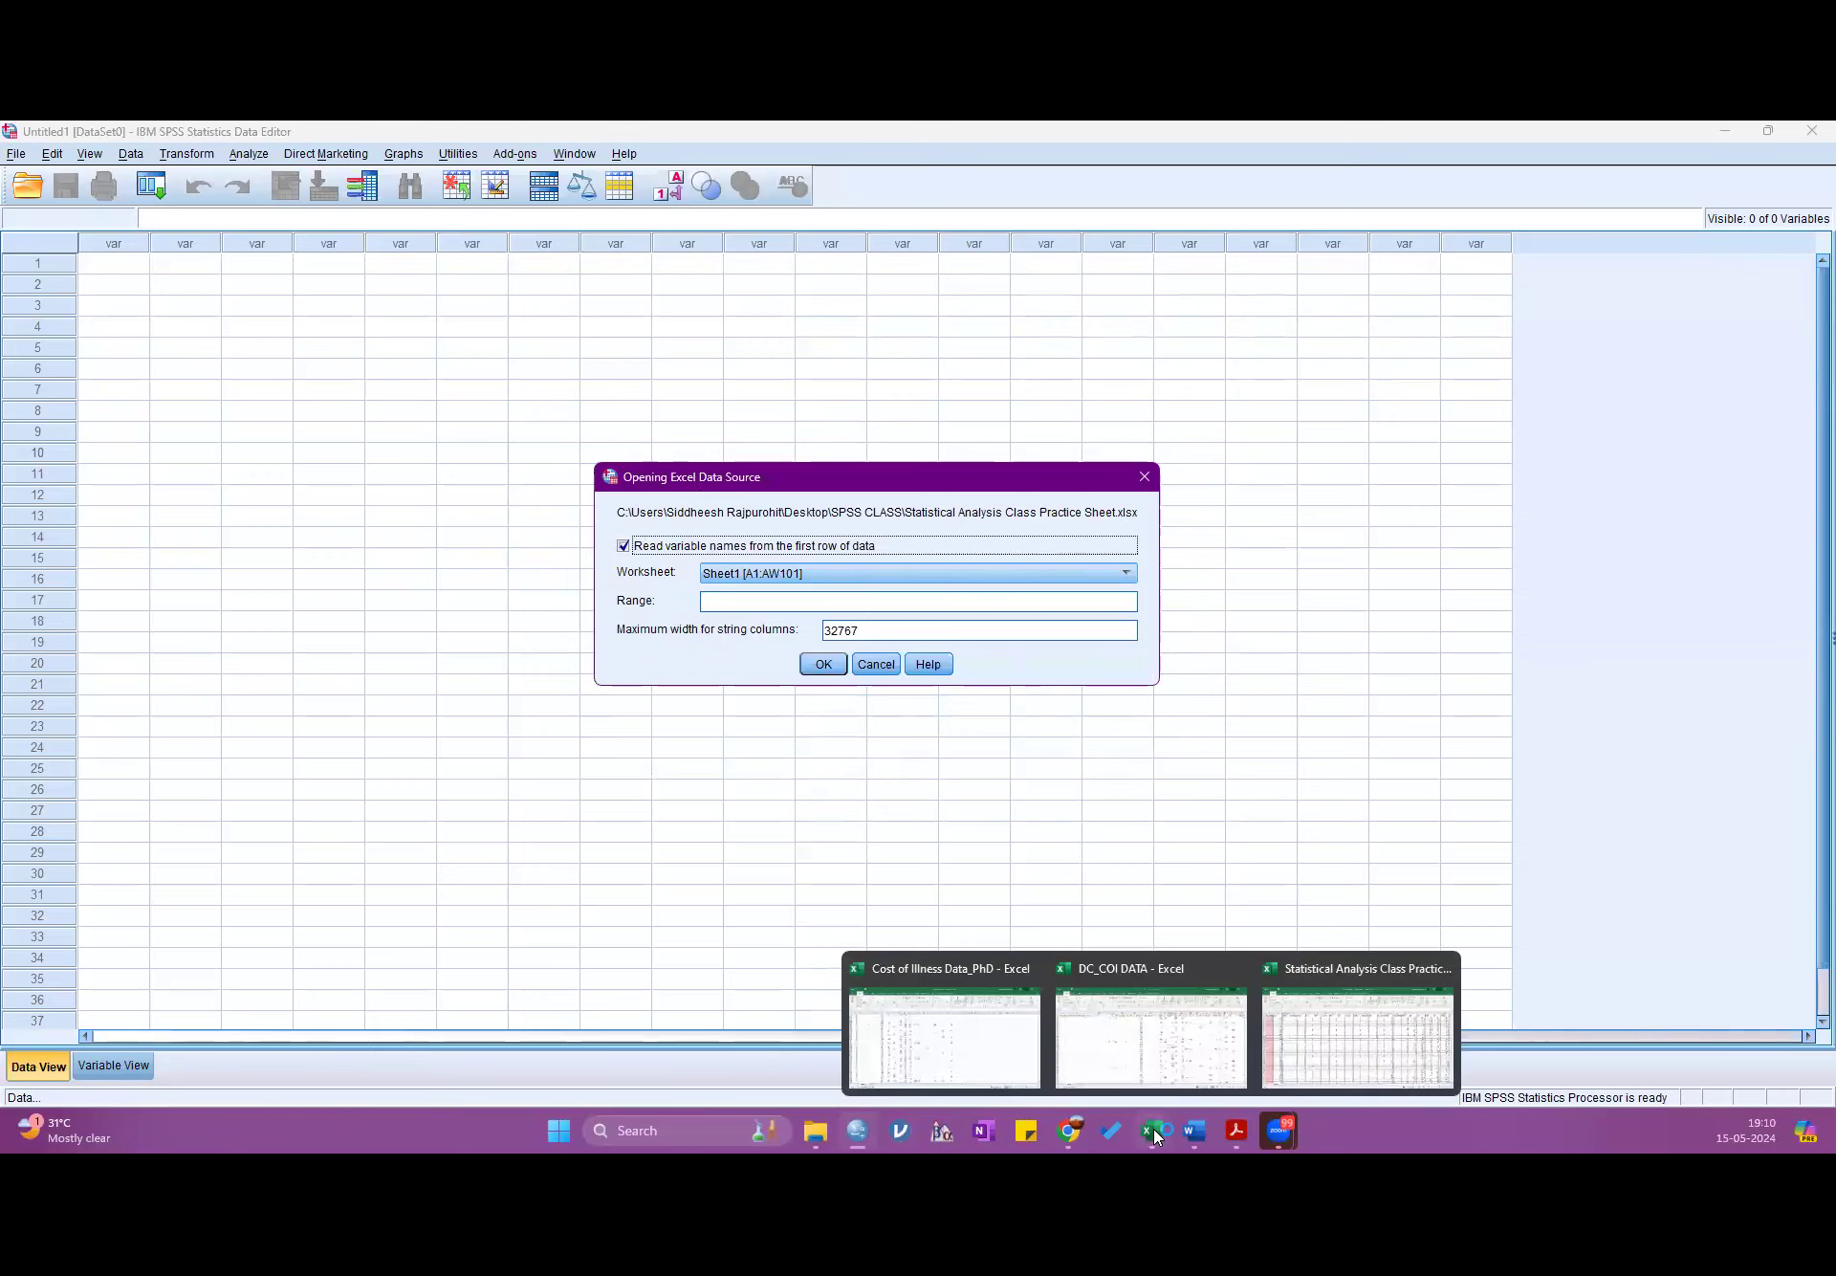
left_click(1332, 1005)
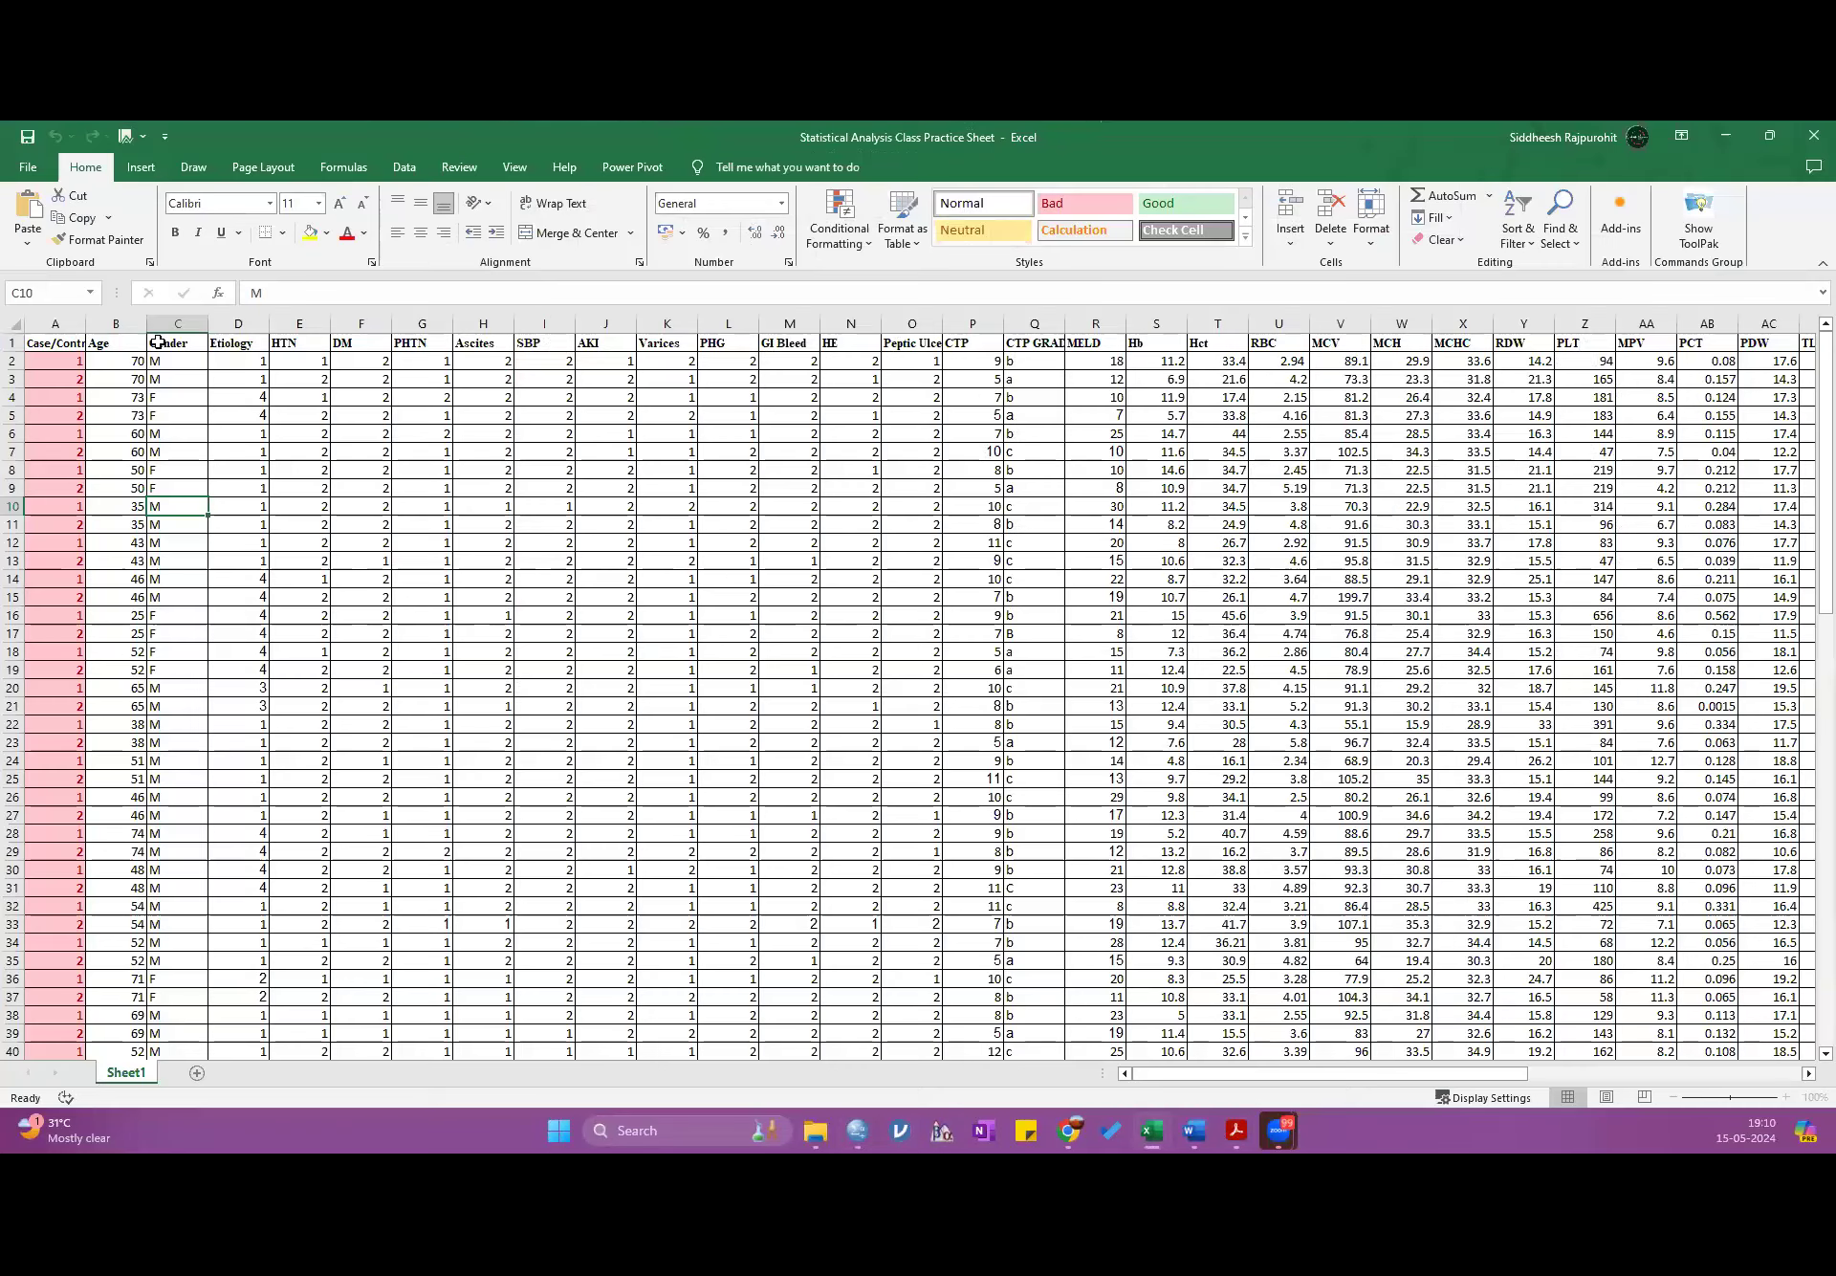
left_click_drag(158, 343, 1410, 339)
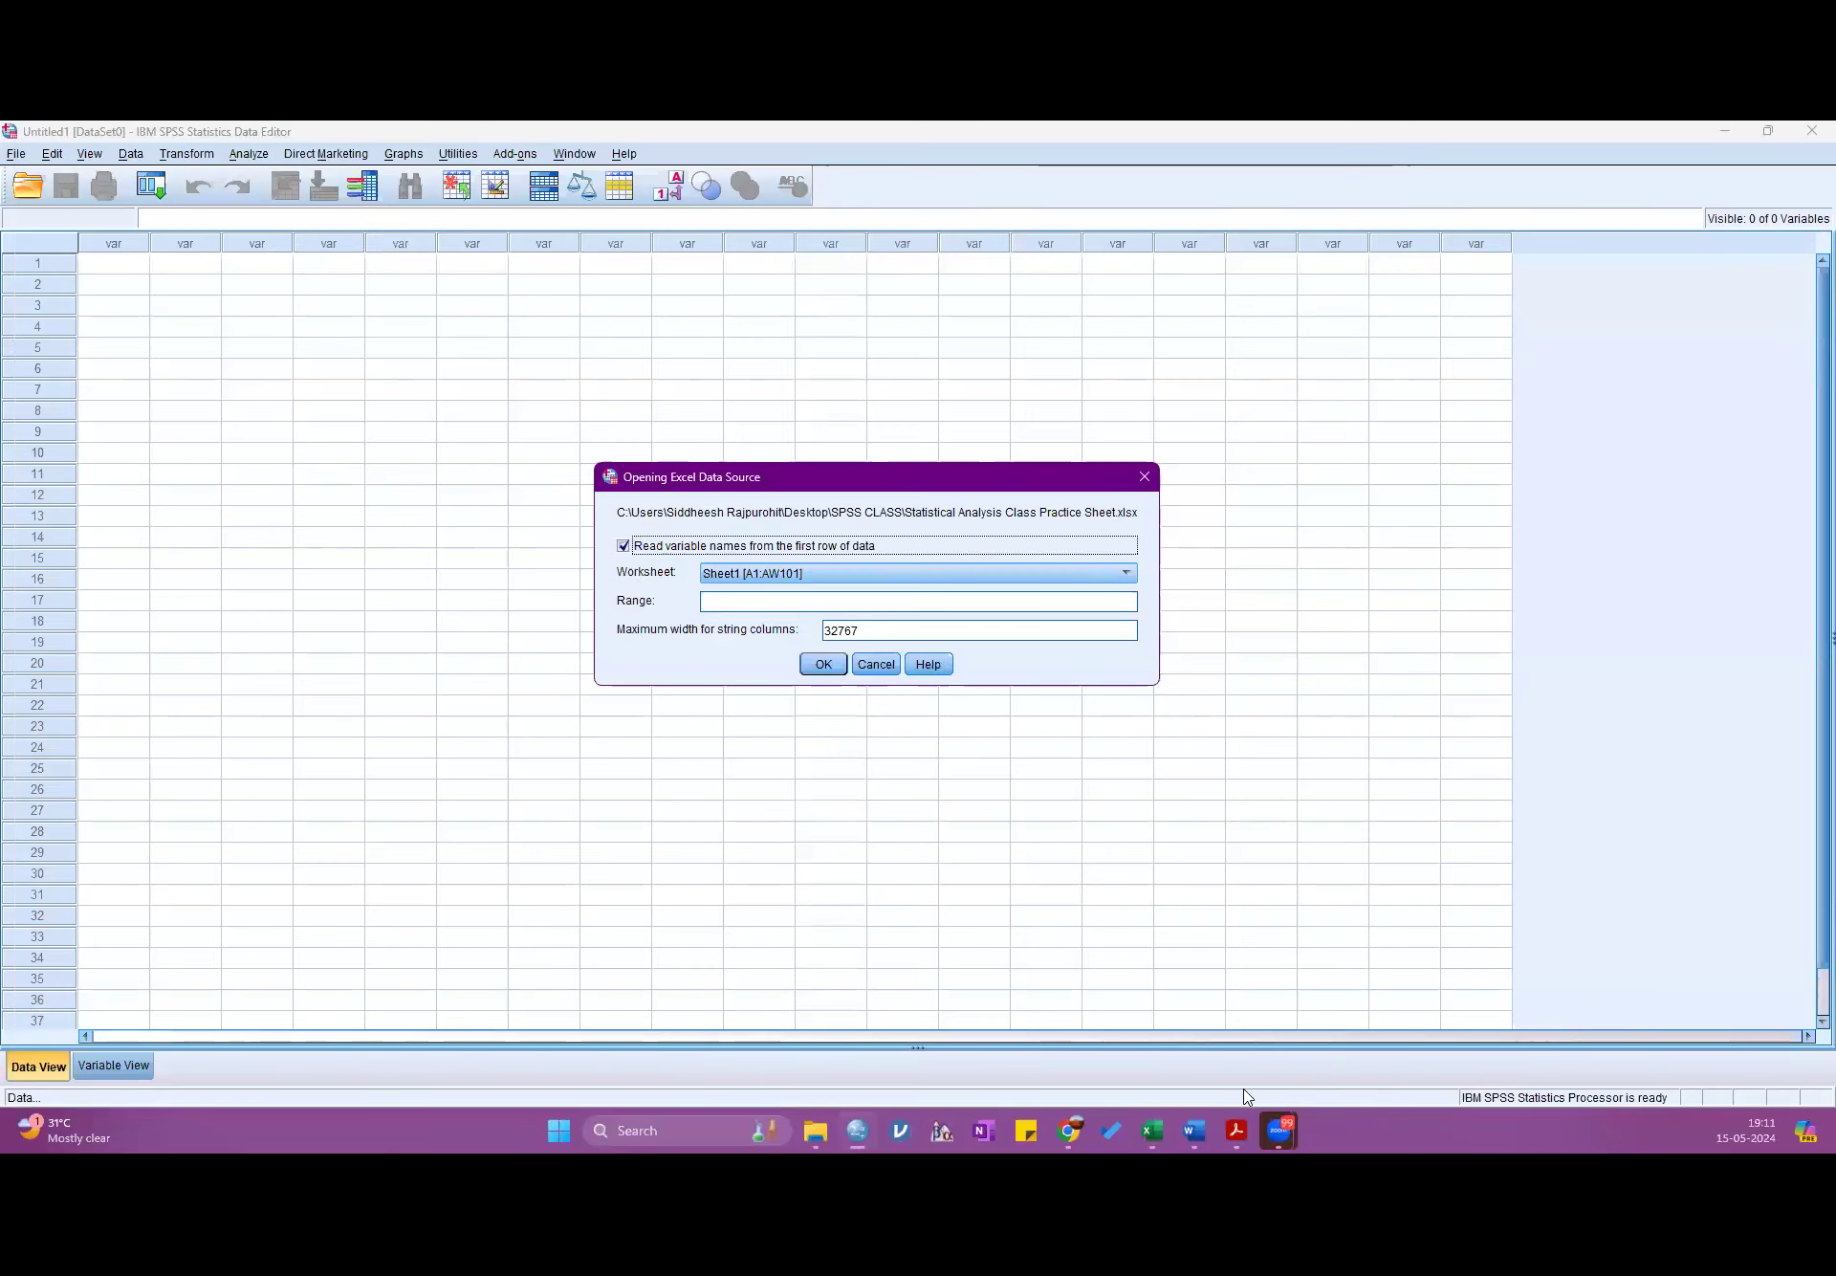
left_click(1153, 1130)
left_click(1358, 1033)
- Import Sheet1 into SPSS with variable names read from the first row and widen the Gender column
left_click(804, 669)
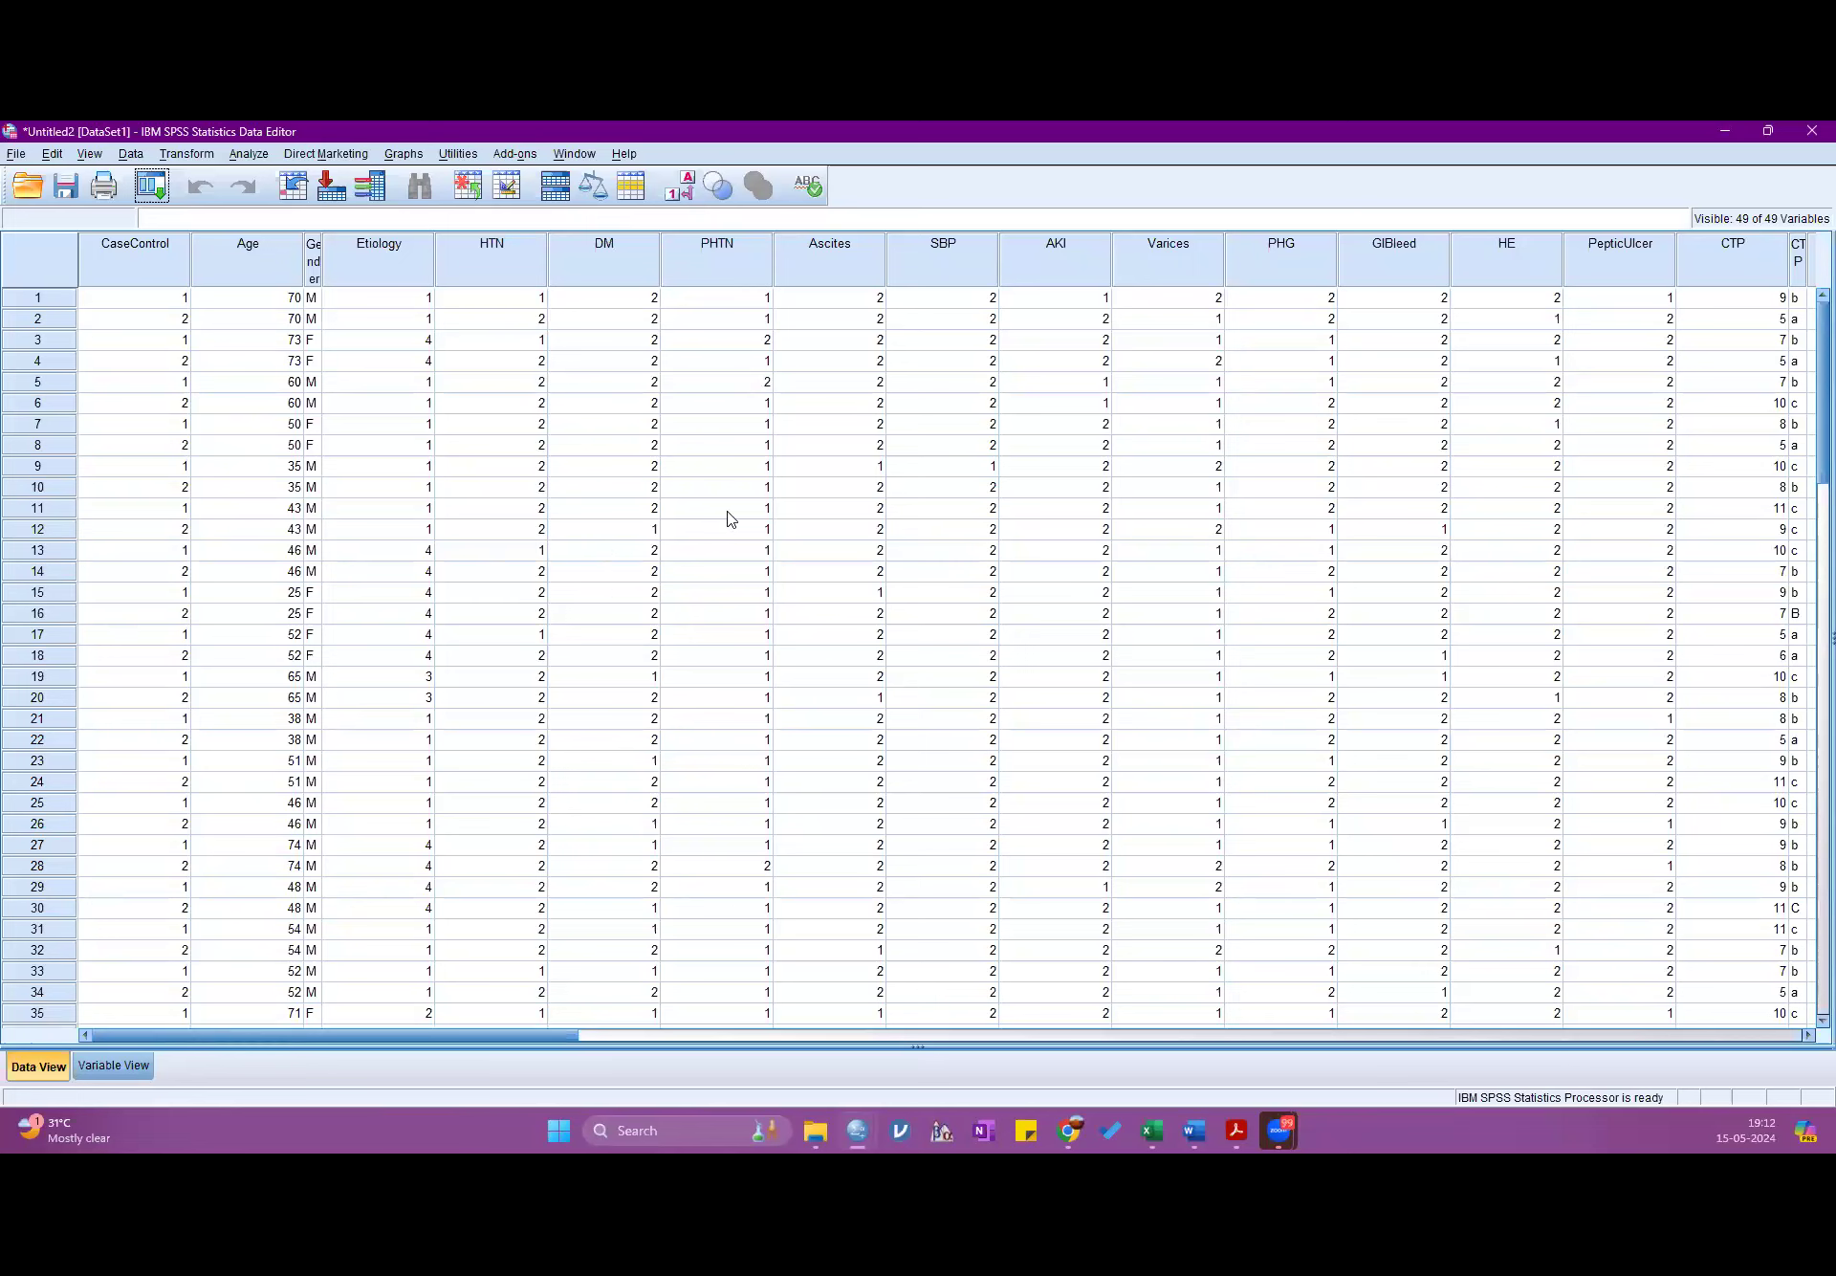
left_click_drag(322, 250, 405, 250)
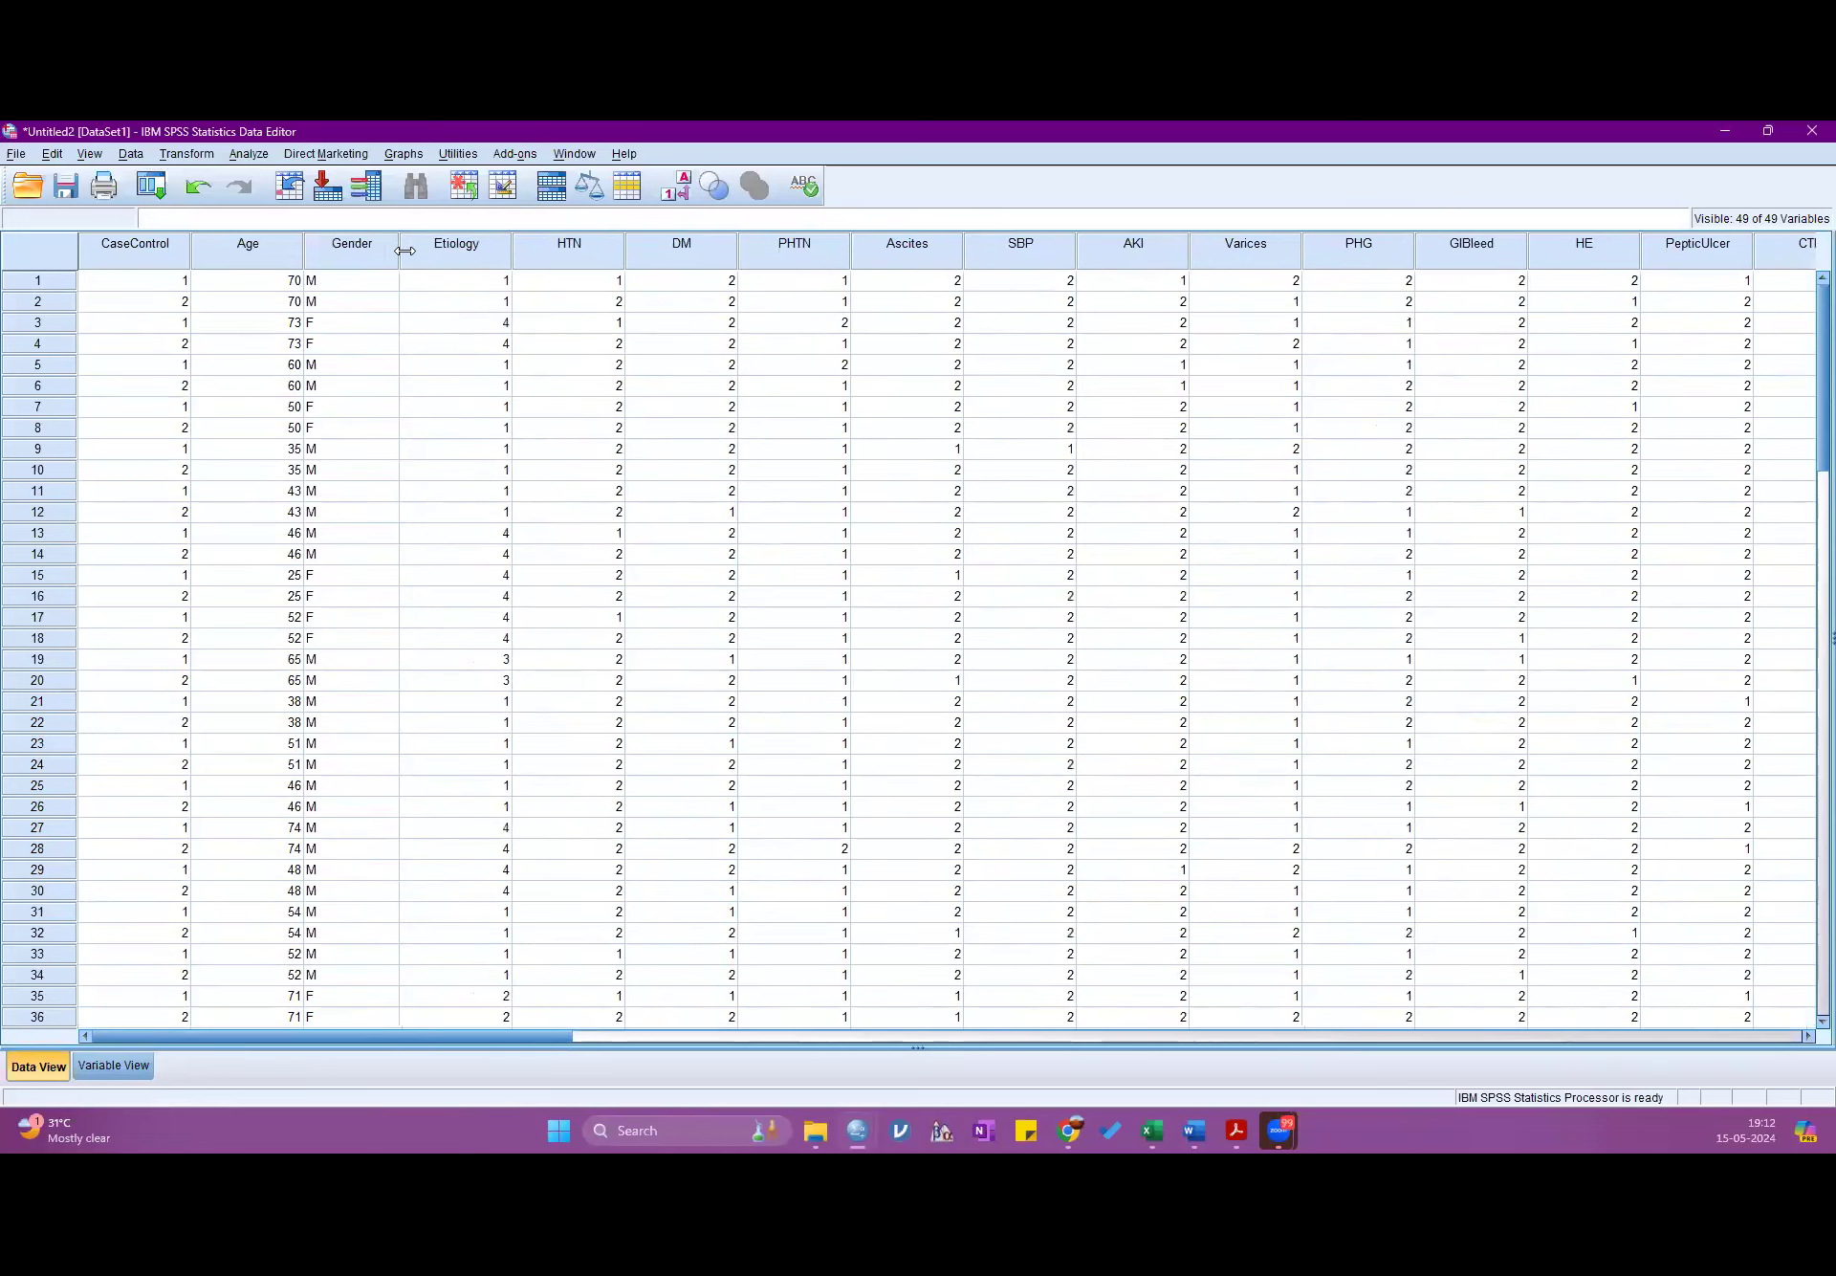
- Select the Age values in rows 1 to 34 and start Recode into Different Variables with Age as input variable
left_click(260, 285)
left_click_drag(259, 285, 267, 988)
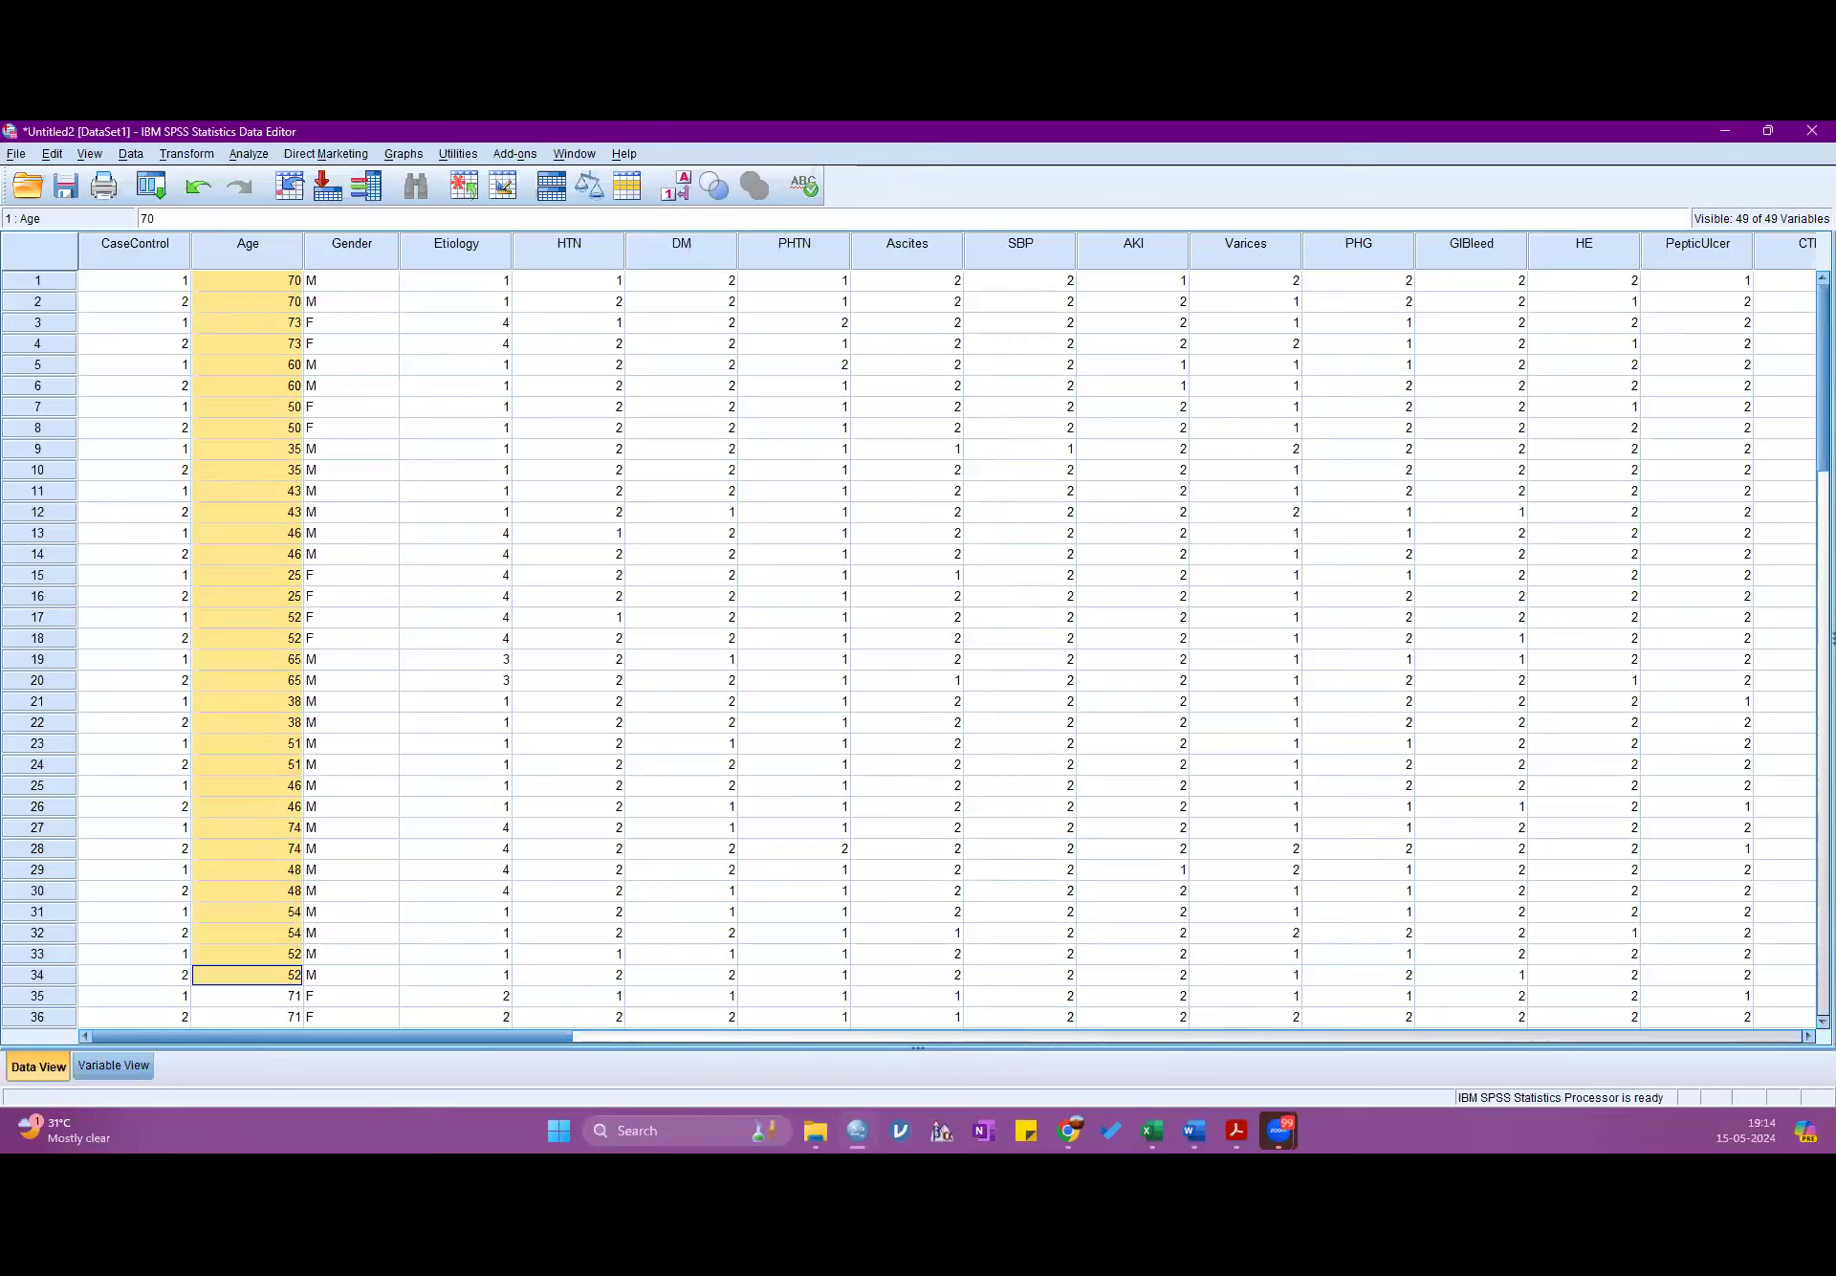
left_click(172, 158)
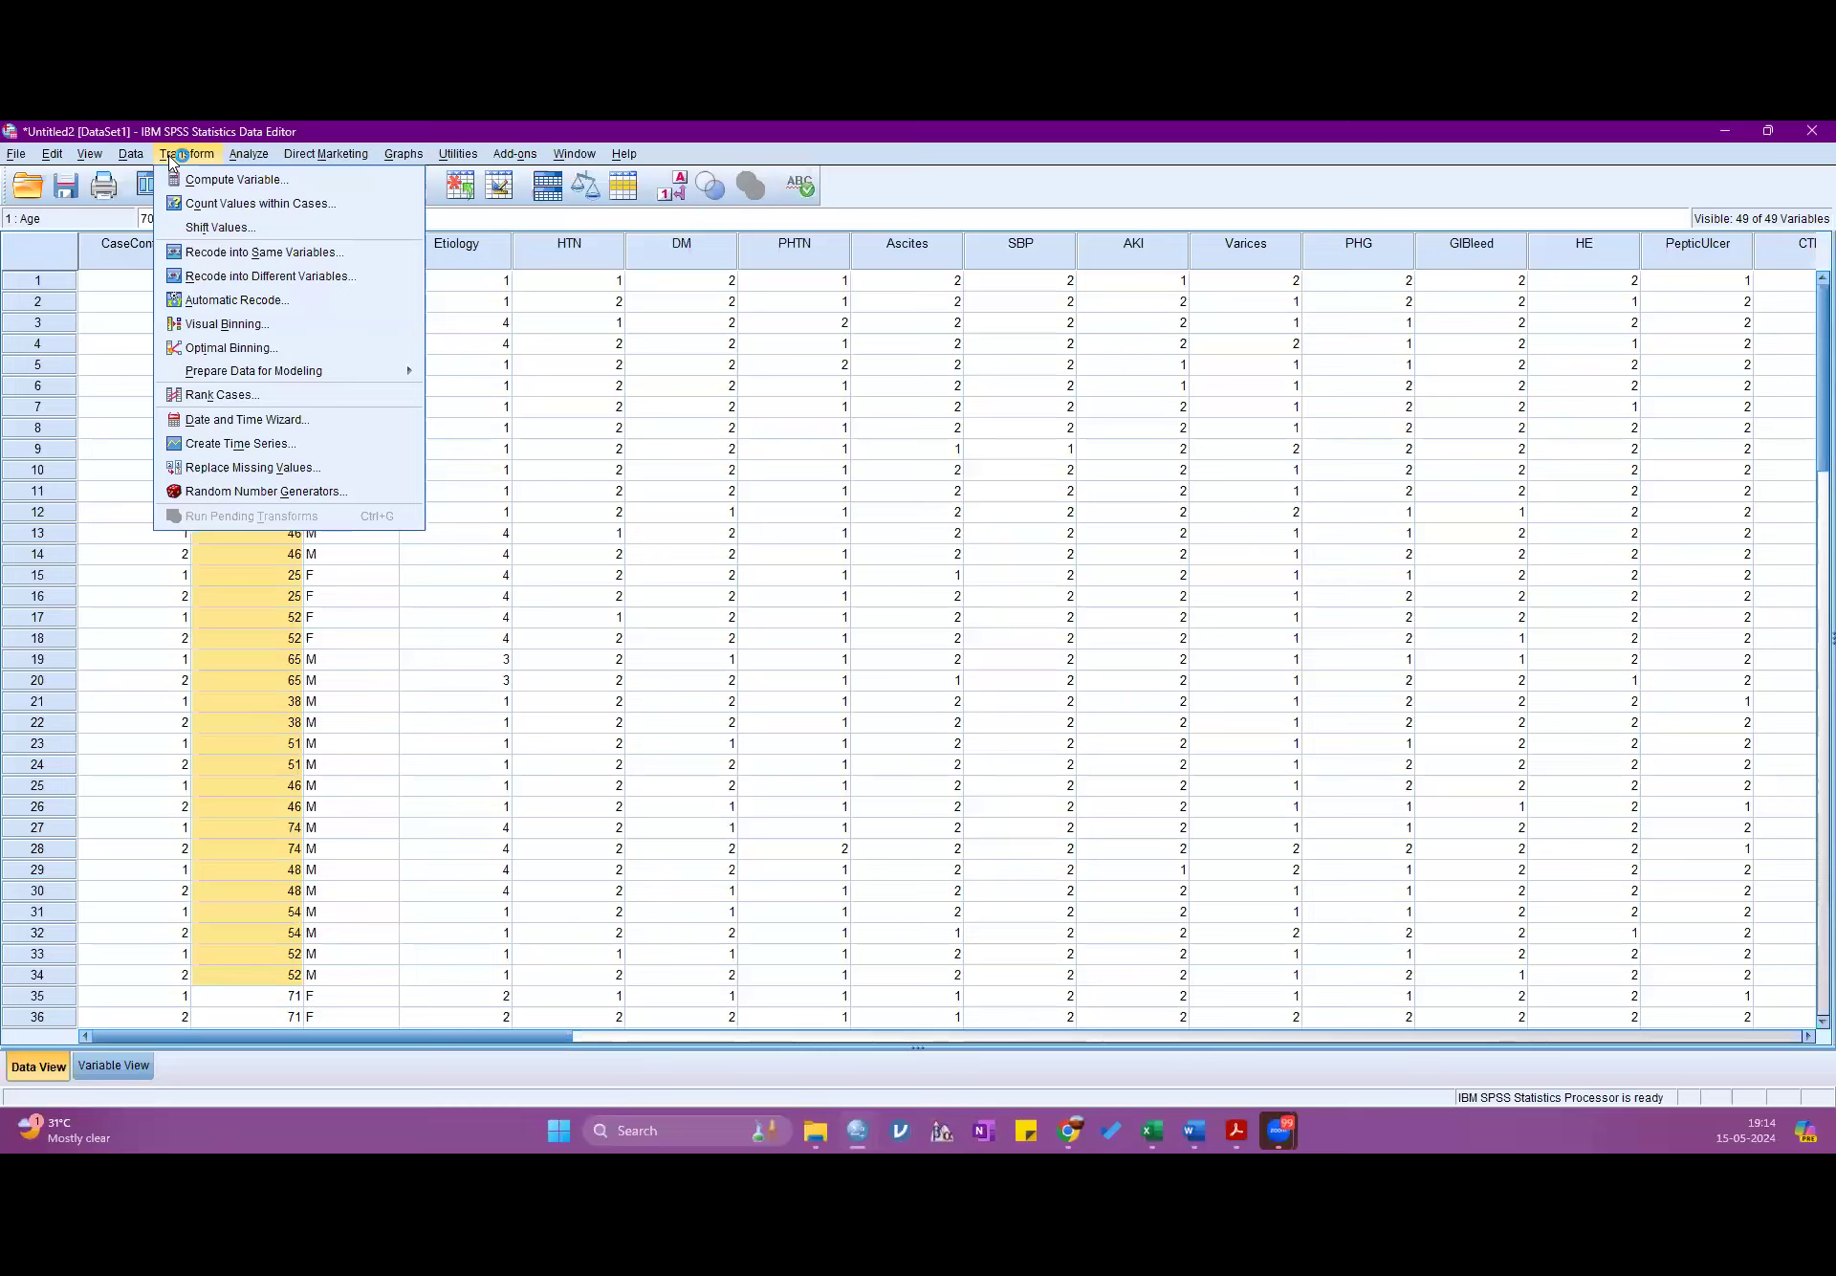
left_click(258, 253)
left_click(271, 287)
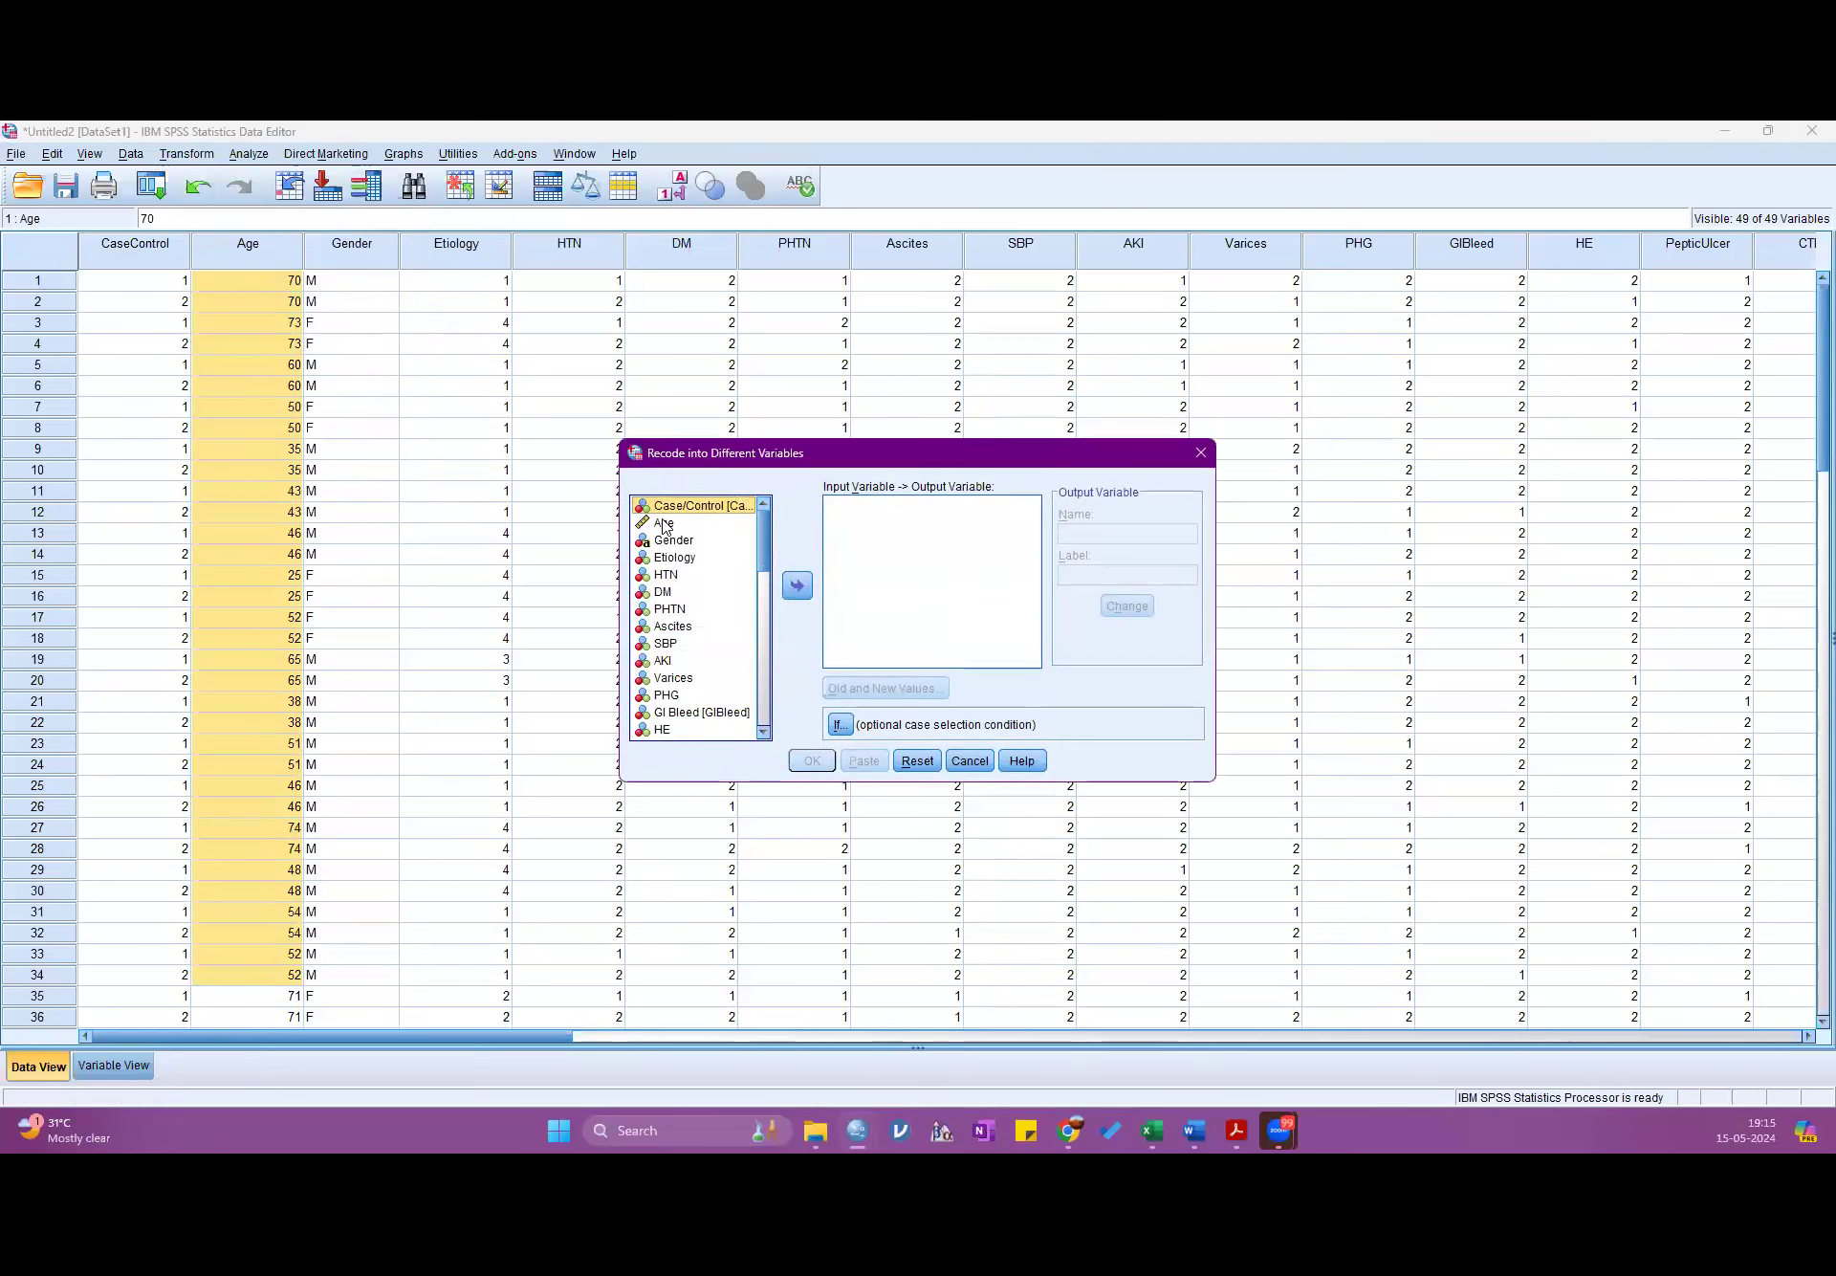
left_click(666, 523)
left_click(798, 586)
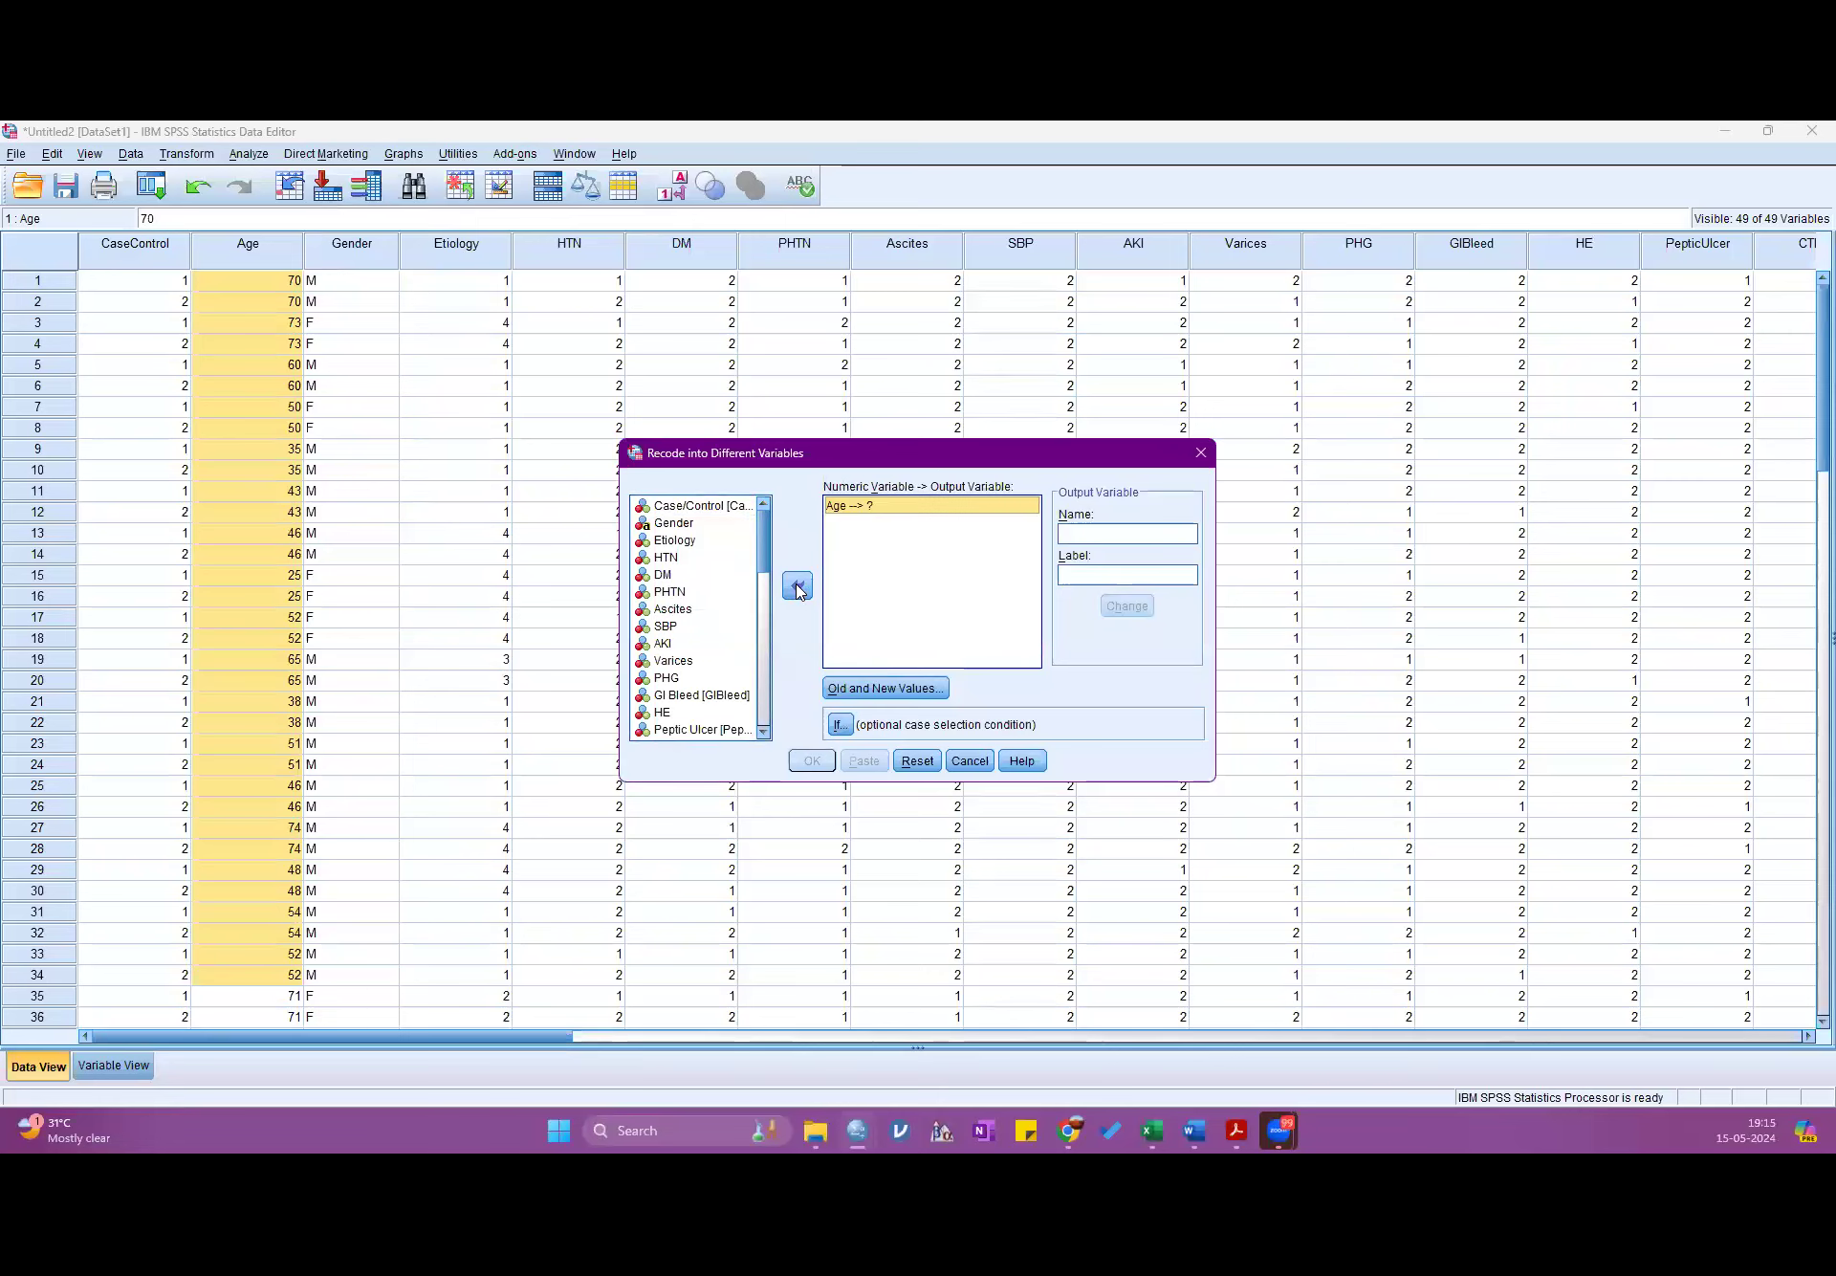
- Try to give the output variable for Age the name "Age cat" and the label "Age cat"
left_click(1131, 537)
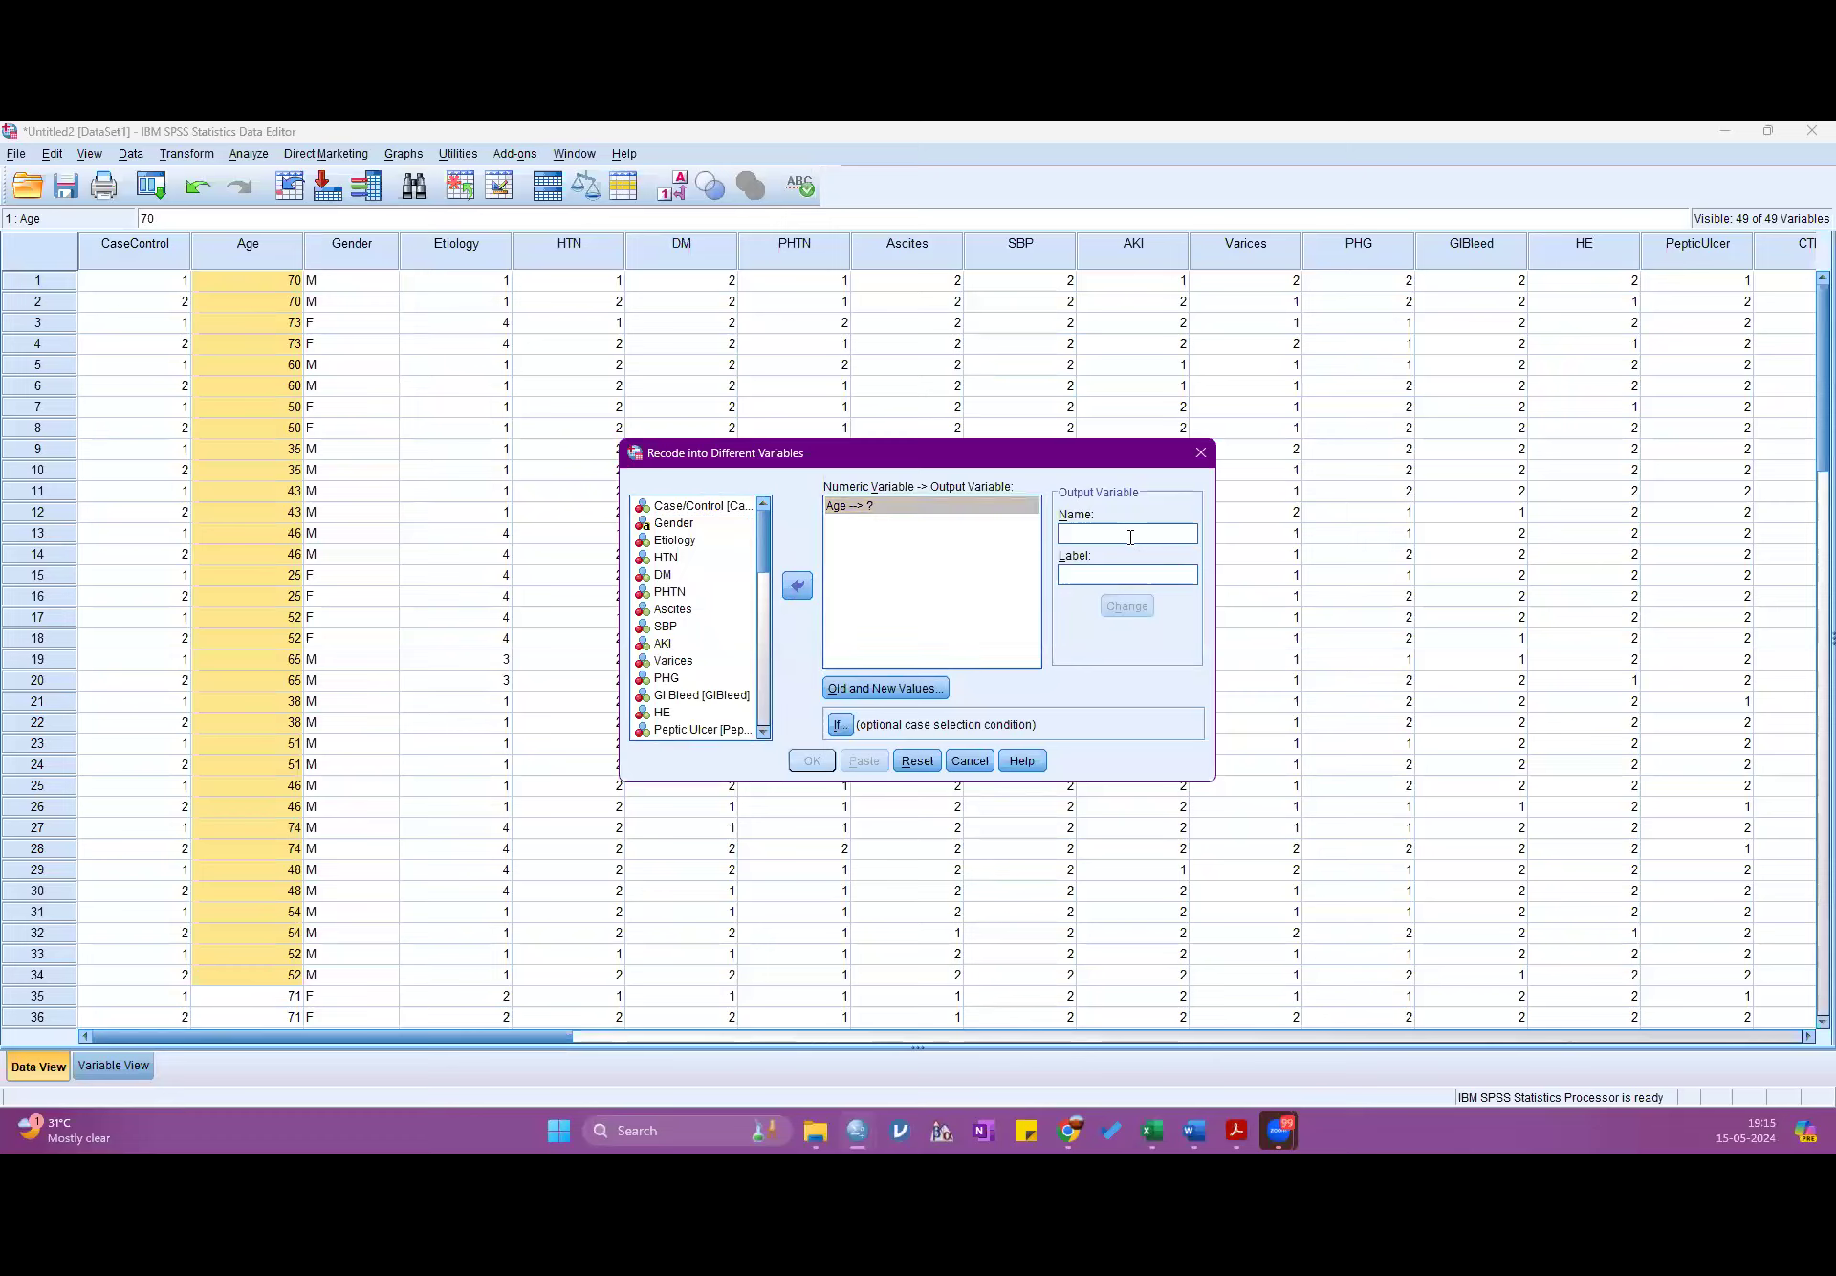
type("Age_cat")
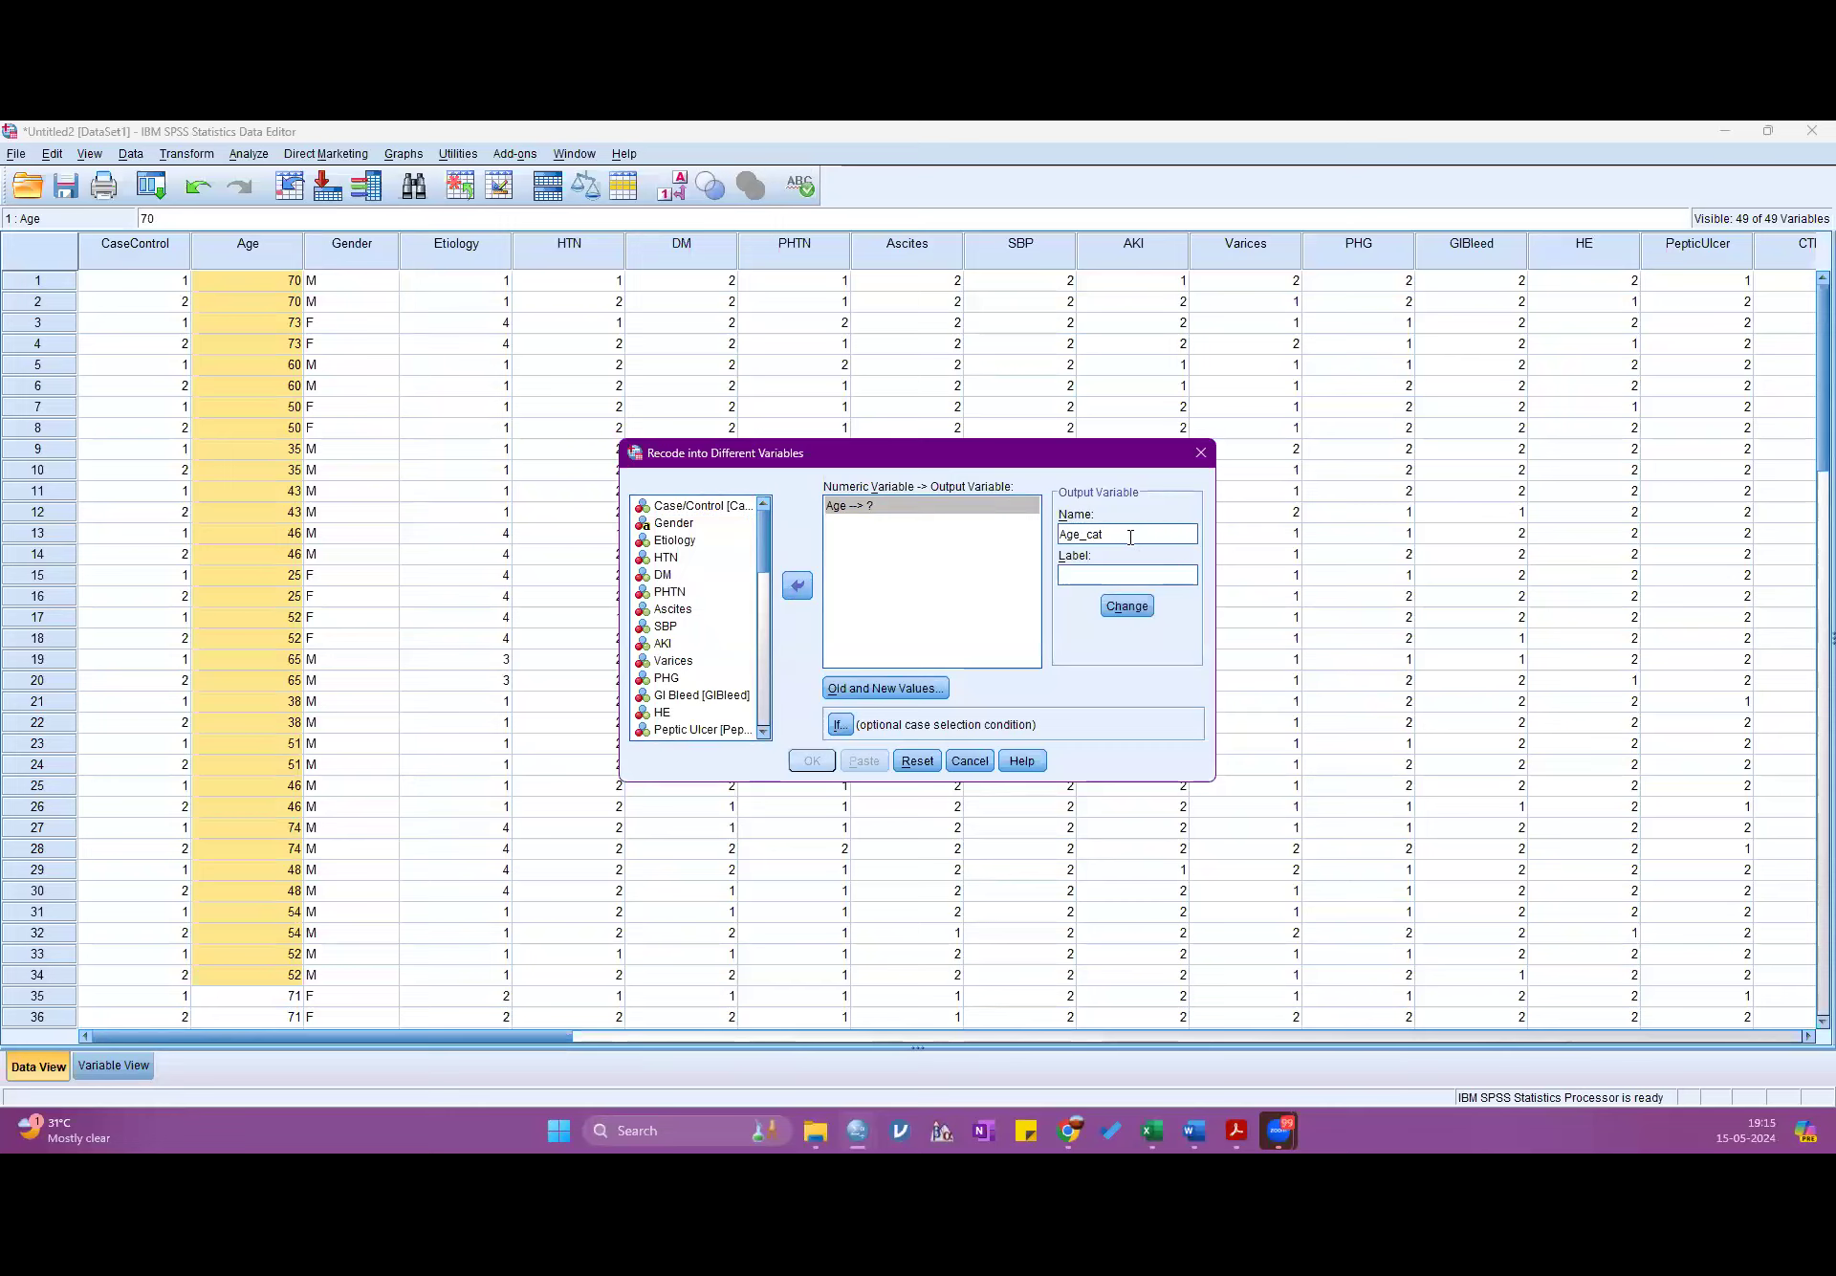
key("BackSpace")
key("BackSpace")
key("BackSpace")
key("BackSpace")
type("cat")
left_click(1103, 576)
type("Age cat")
left_click(1128, 612)
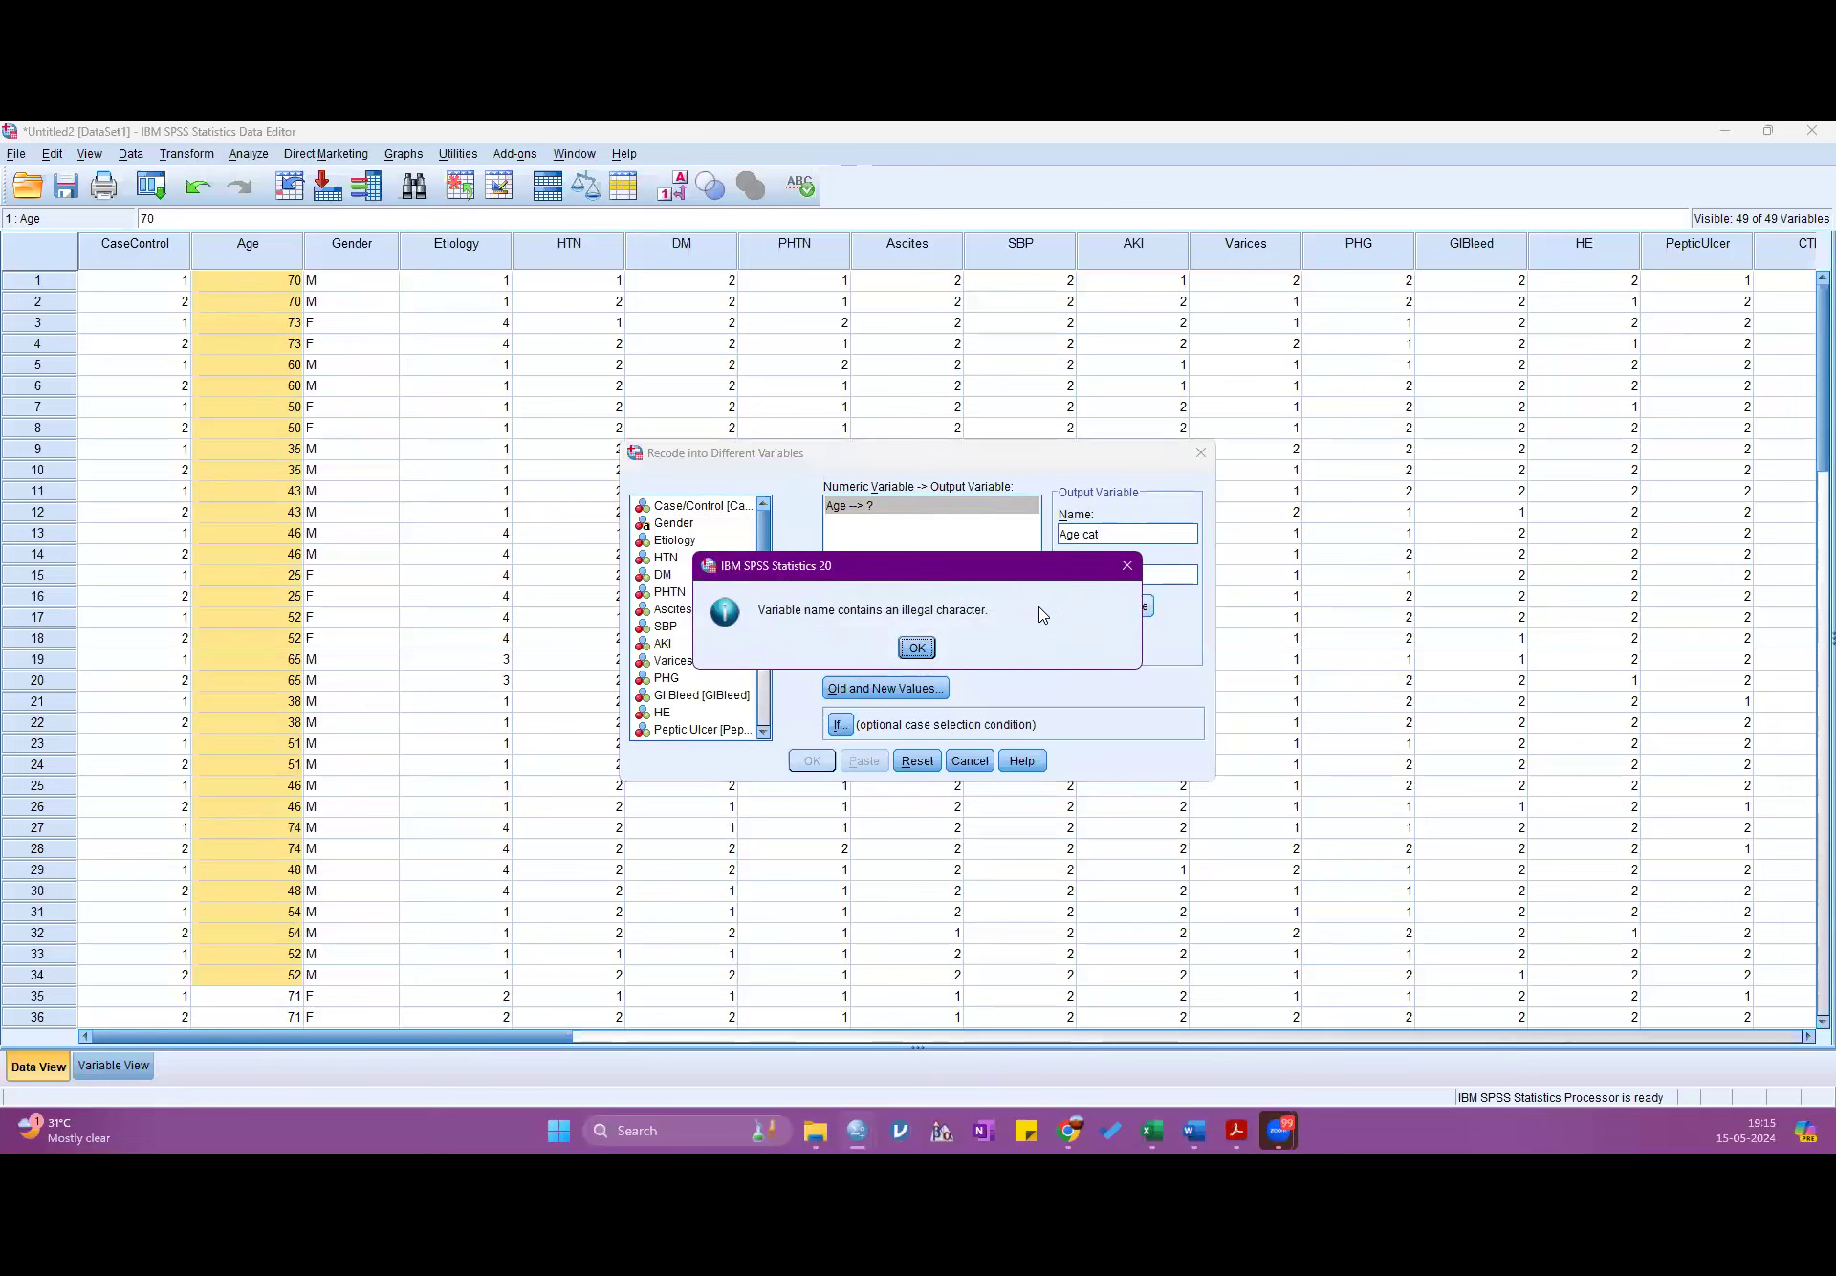
left_click(916, 649)
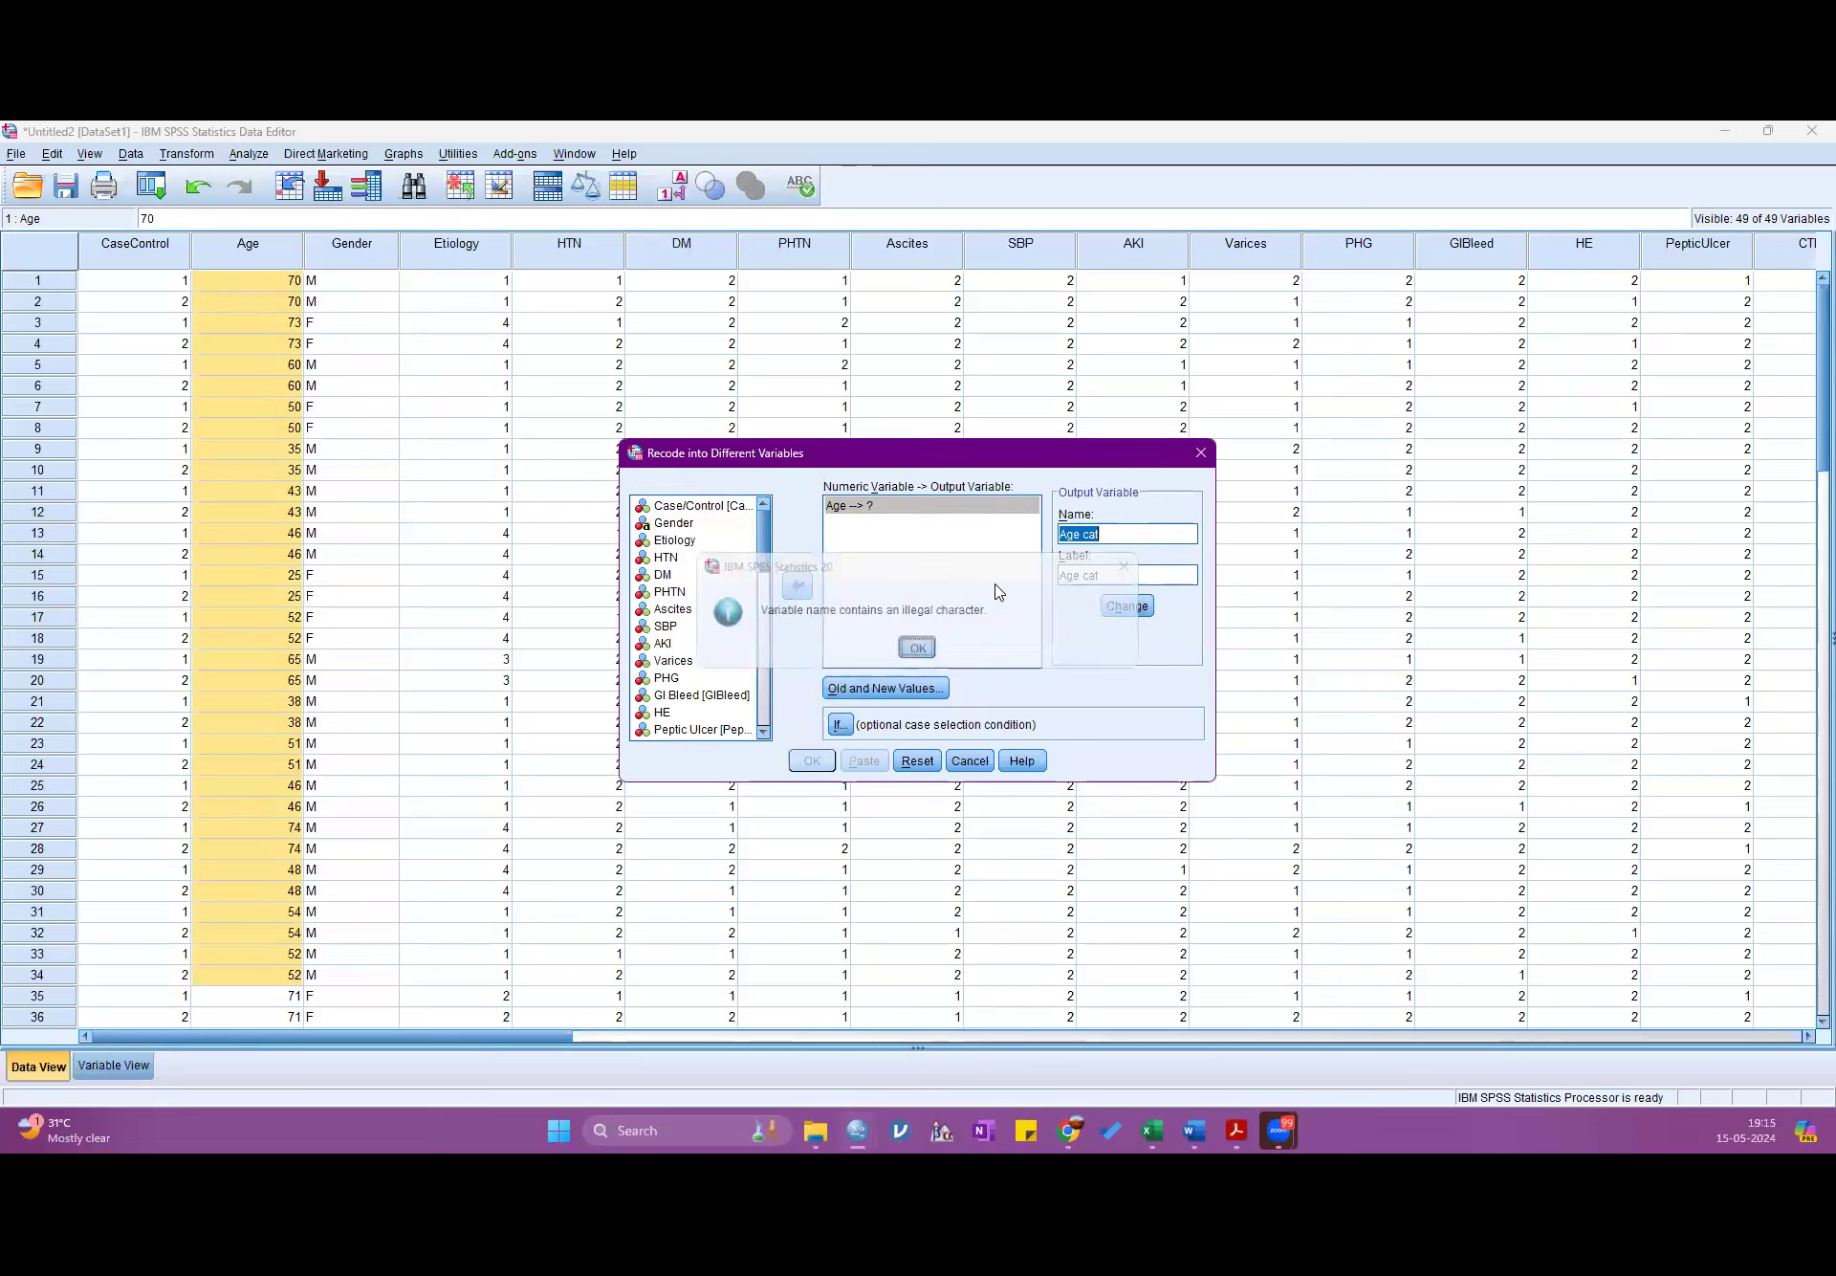
- Set both the name and the label of the output variable to Age_cat and assign it to Age
left_click(1103, 540)
key("BackSpace")
key("BackSpace")
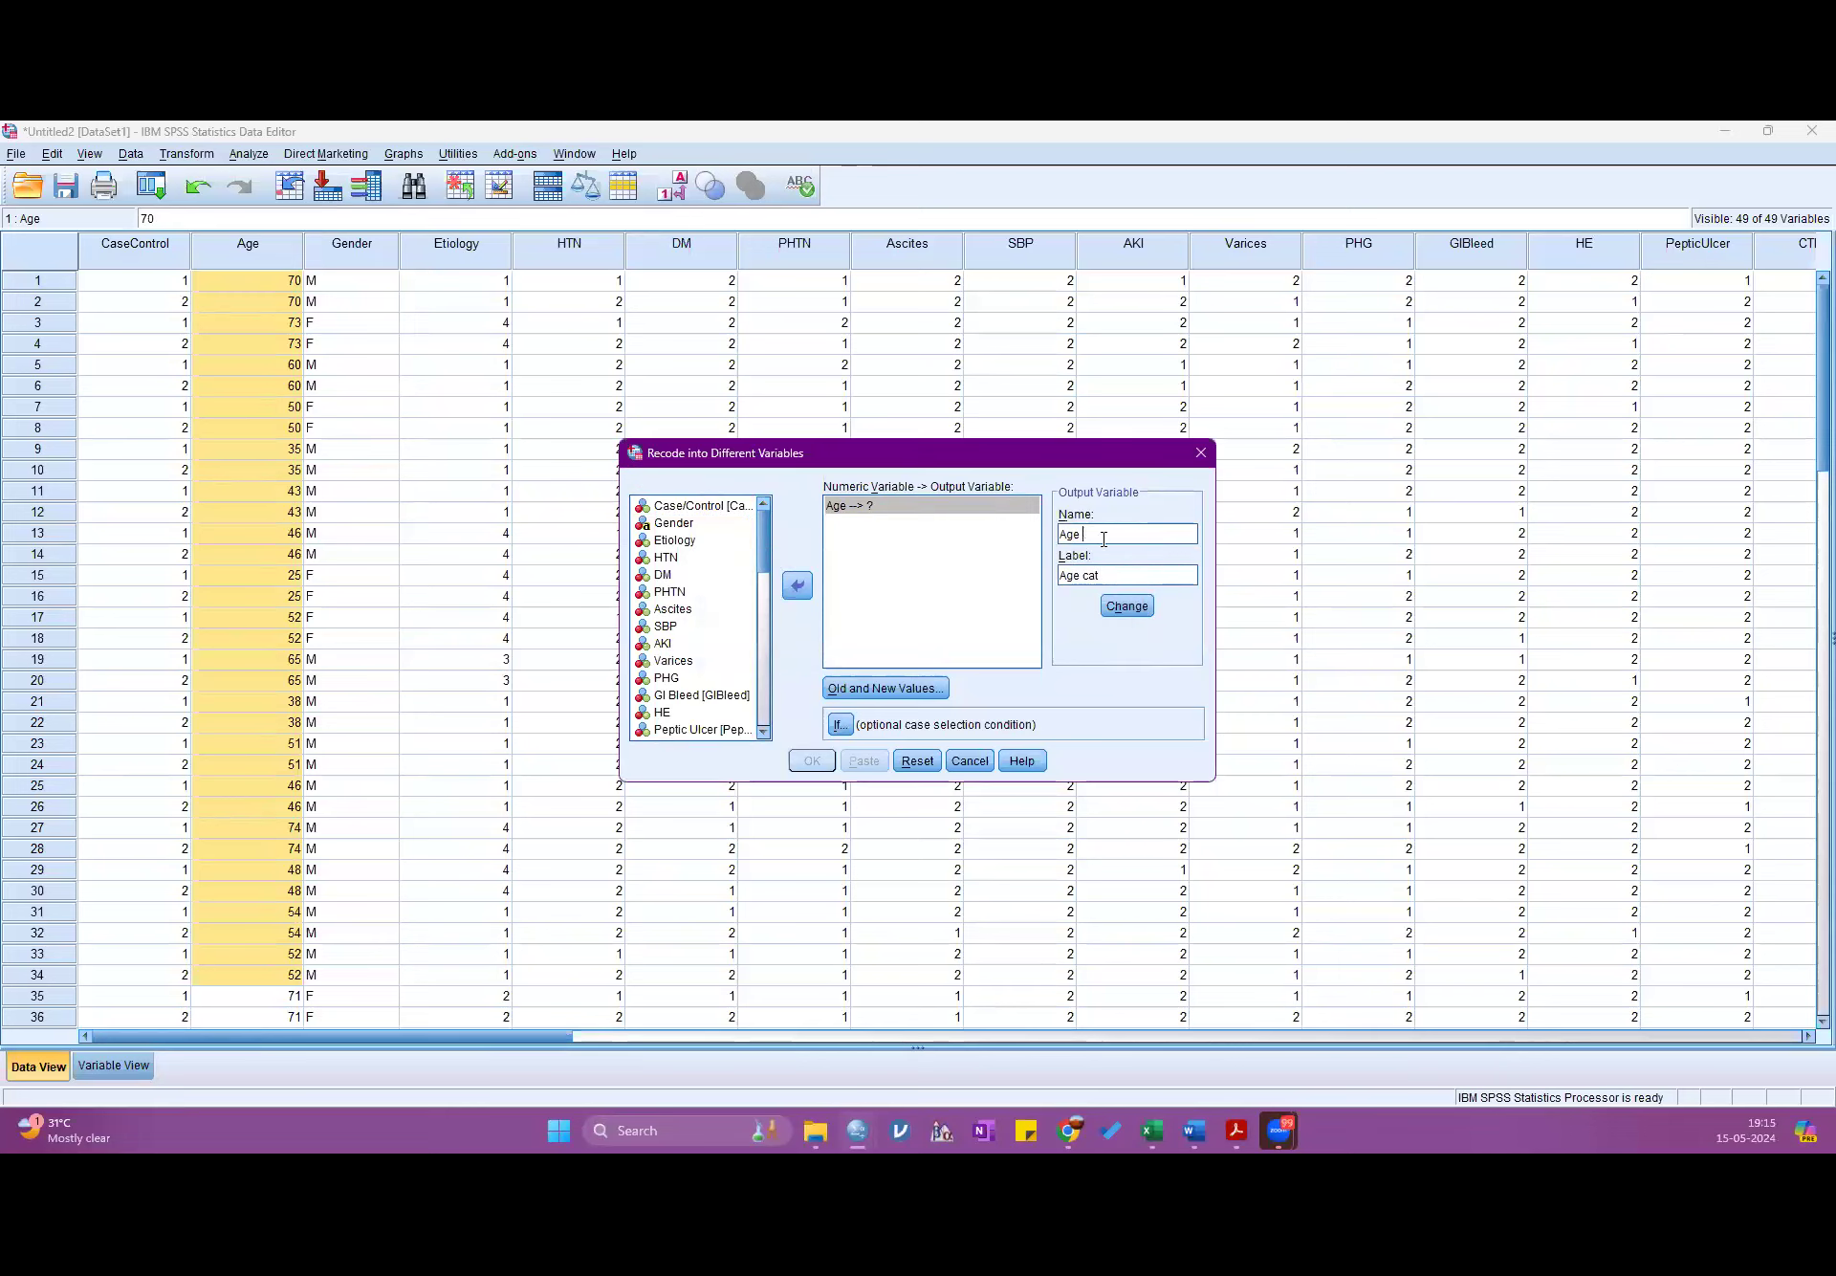
type("_cat")
key("Tab")
type("Age_cat")
left_click(1127, 606)
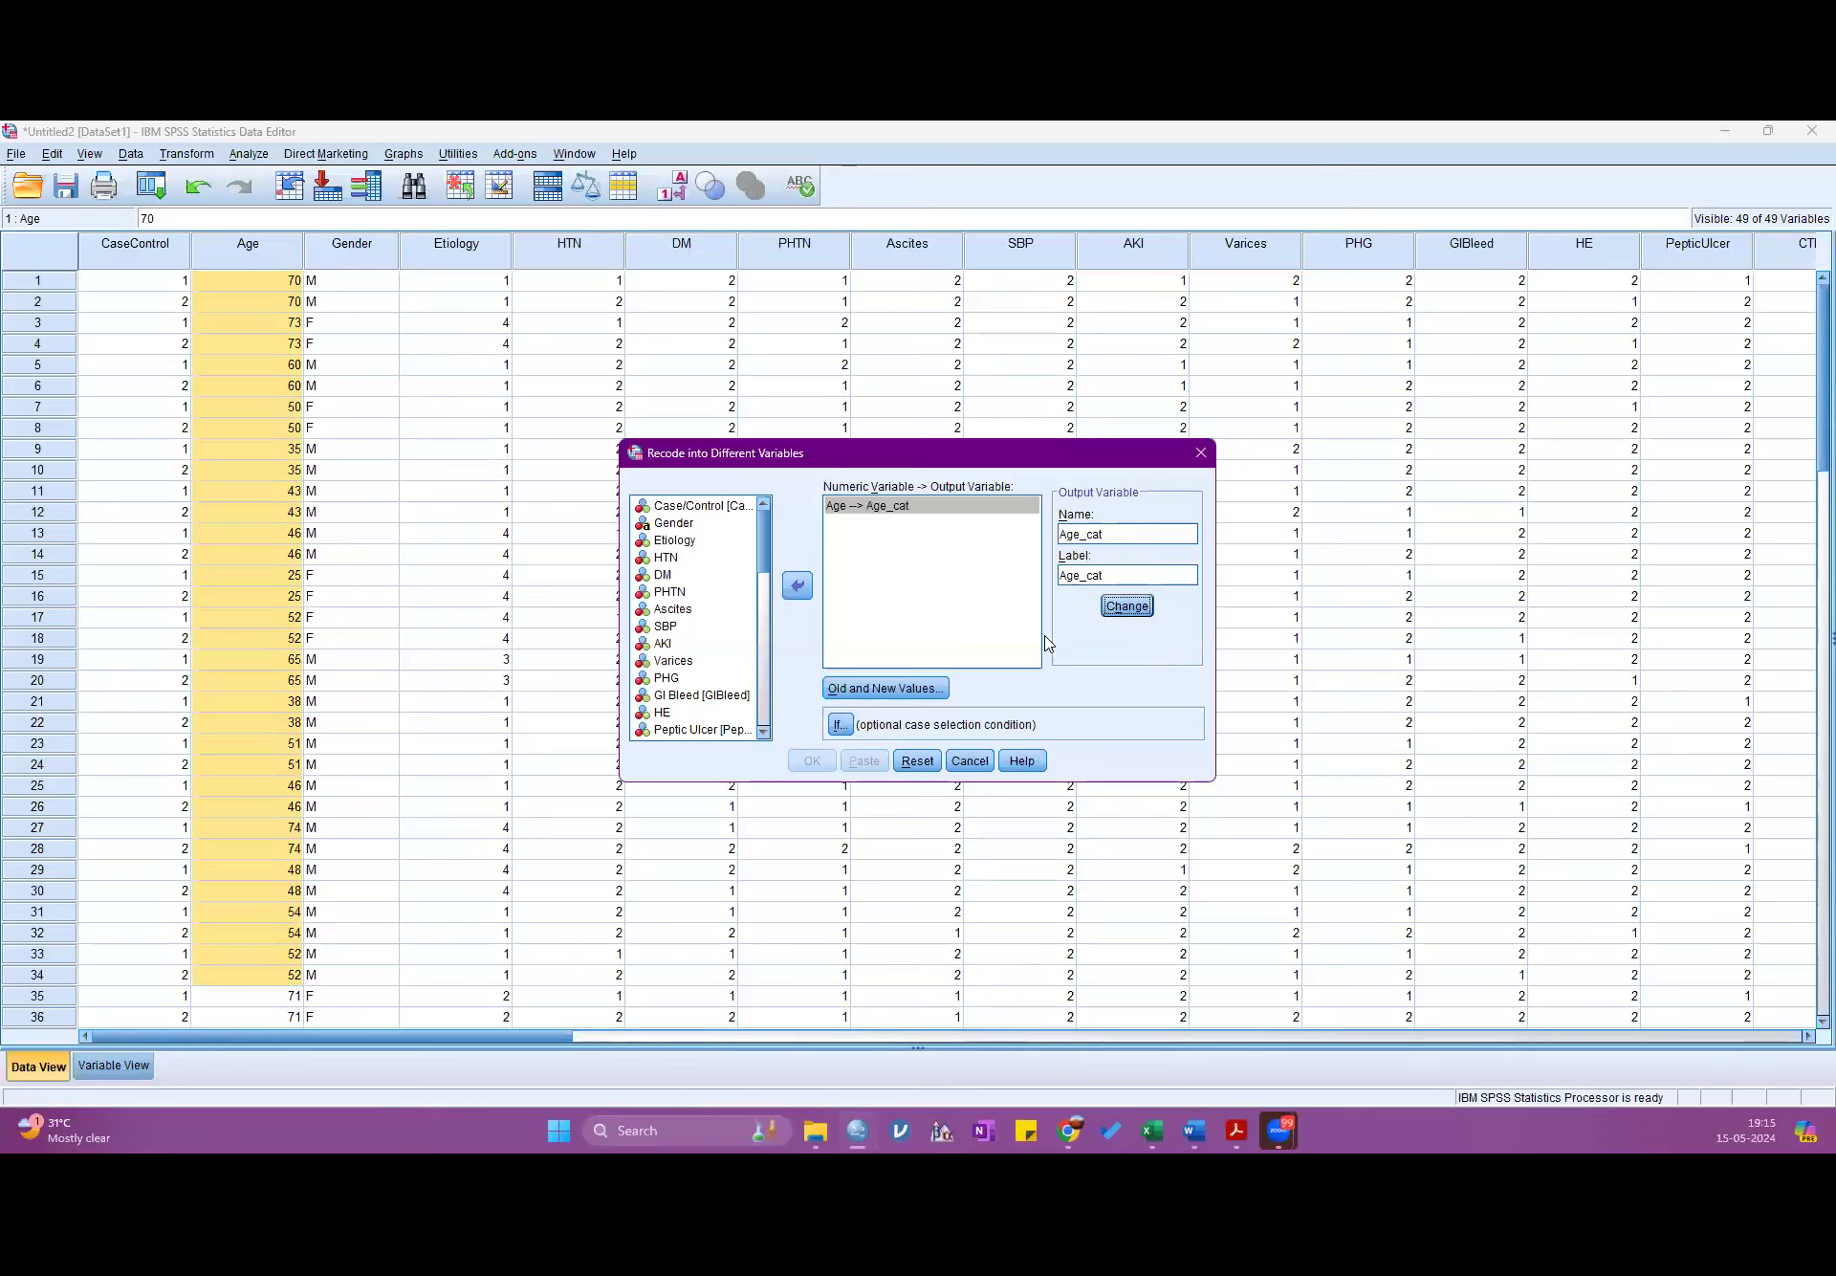
- Add a recode rule that turns Age values from the lowest through 50 into 1
left_click(903, 689)
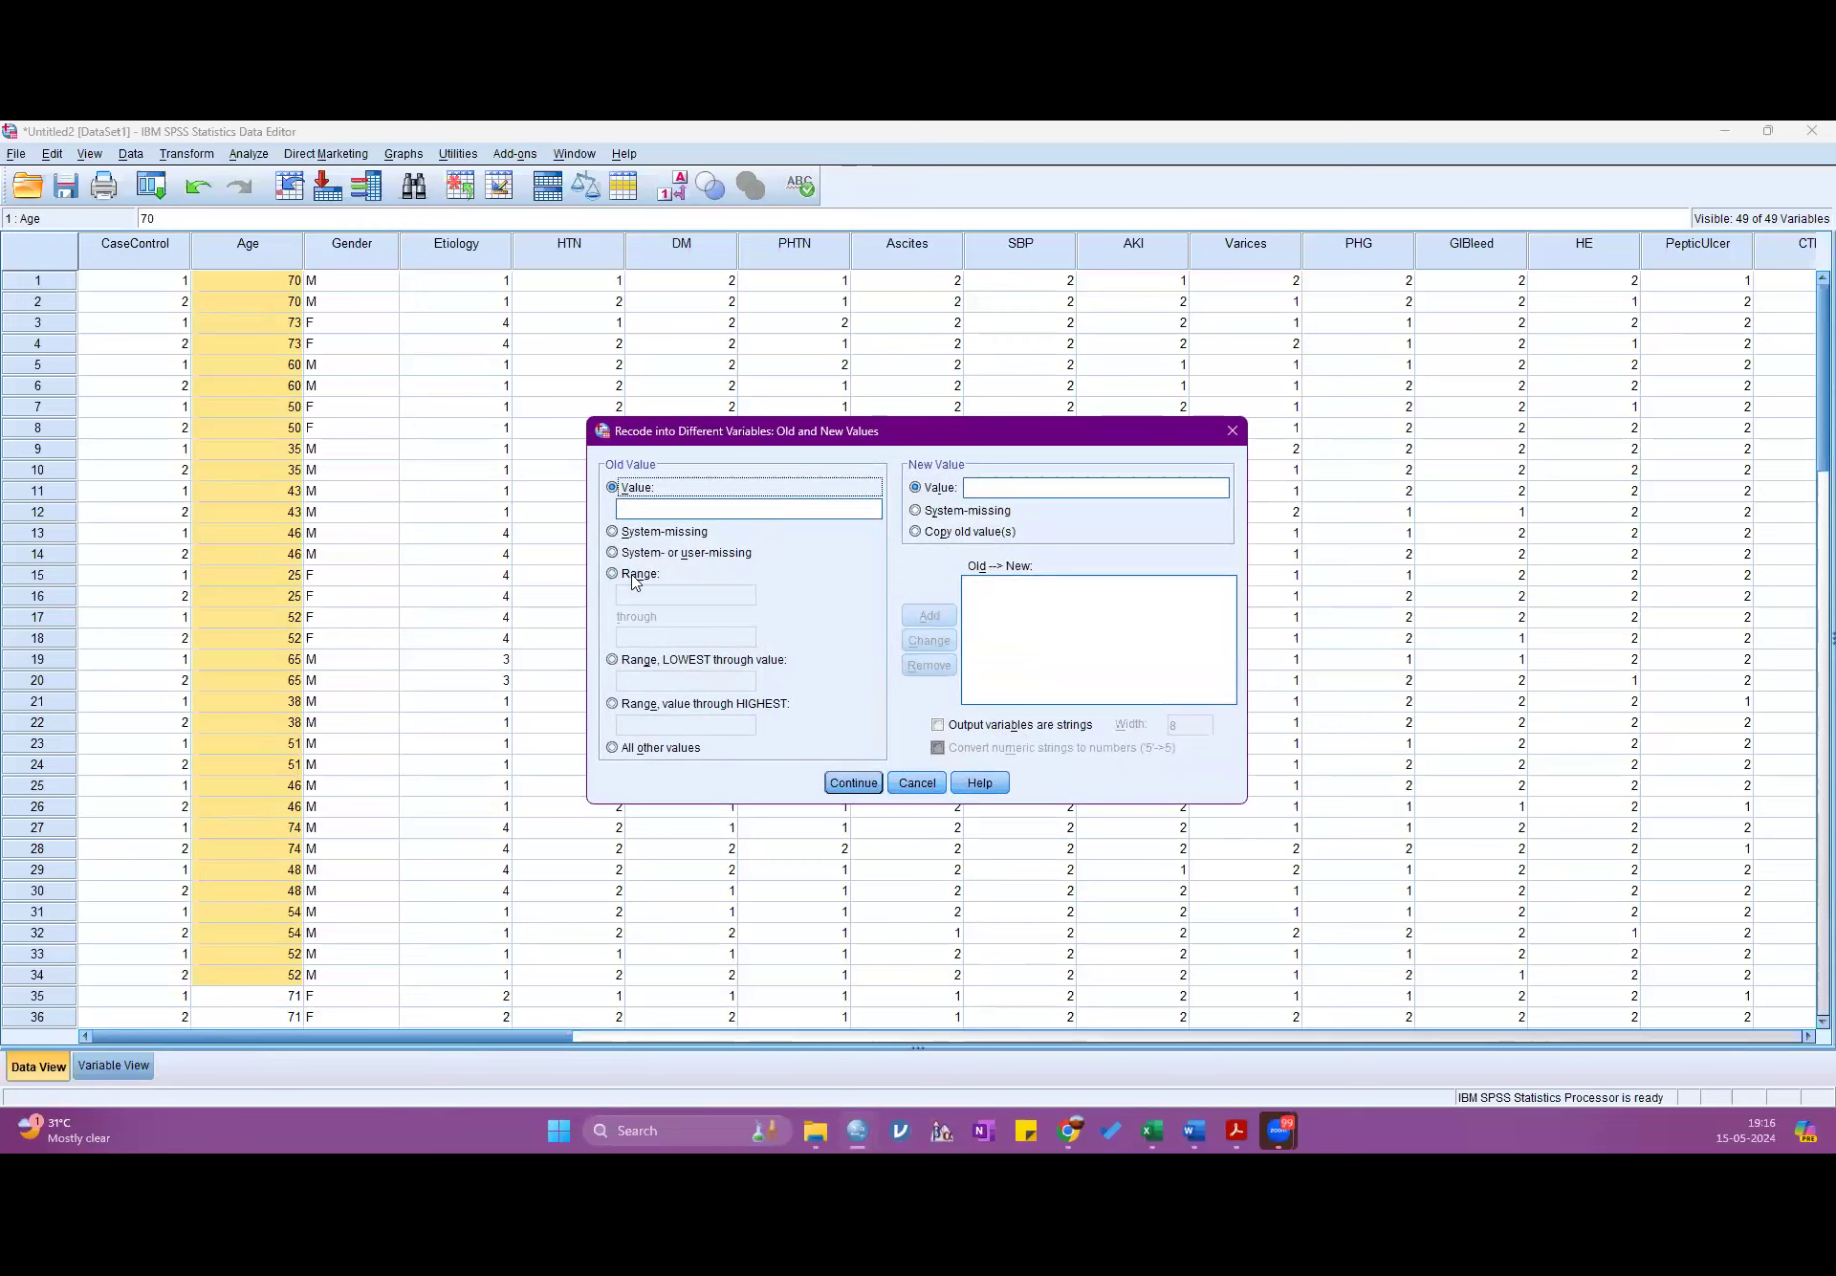
left_click(648, 662)
left_click(649, 706)
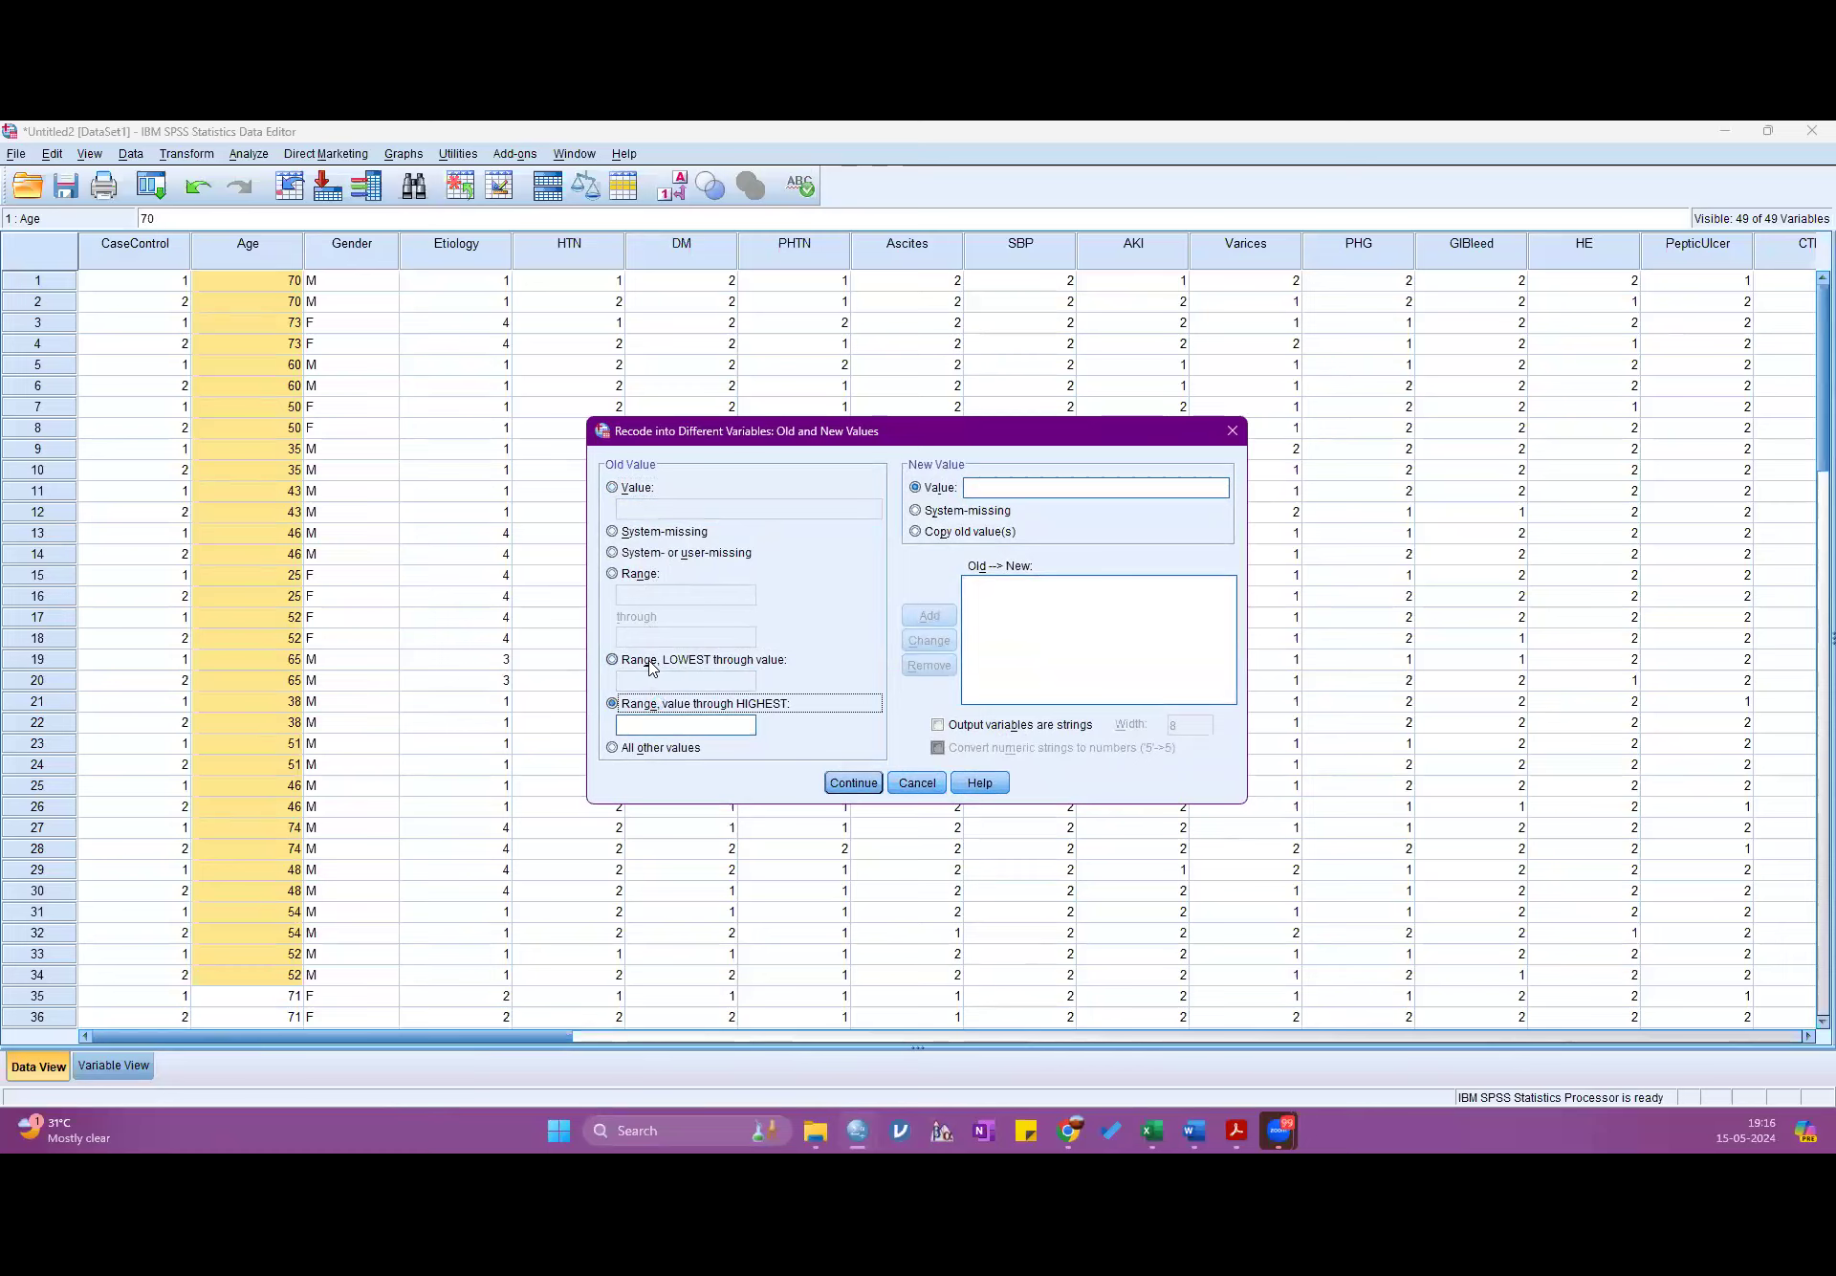
left_click(650, 660)
left_click(679, 678)
type("50")
left_click(1092, 489)
type("1")
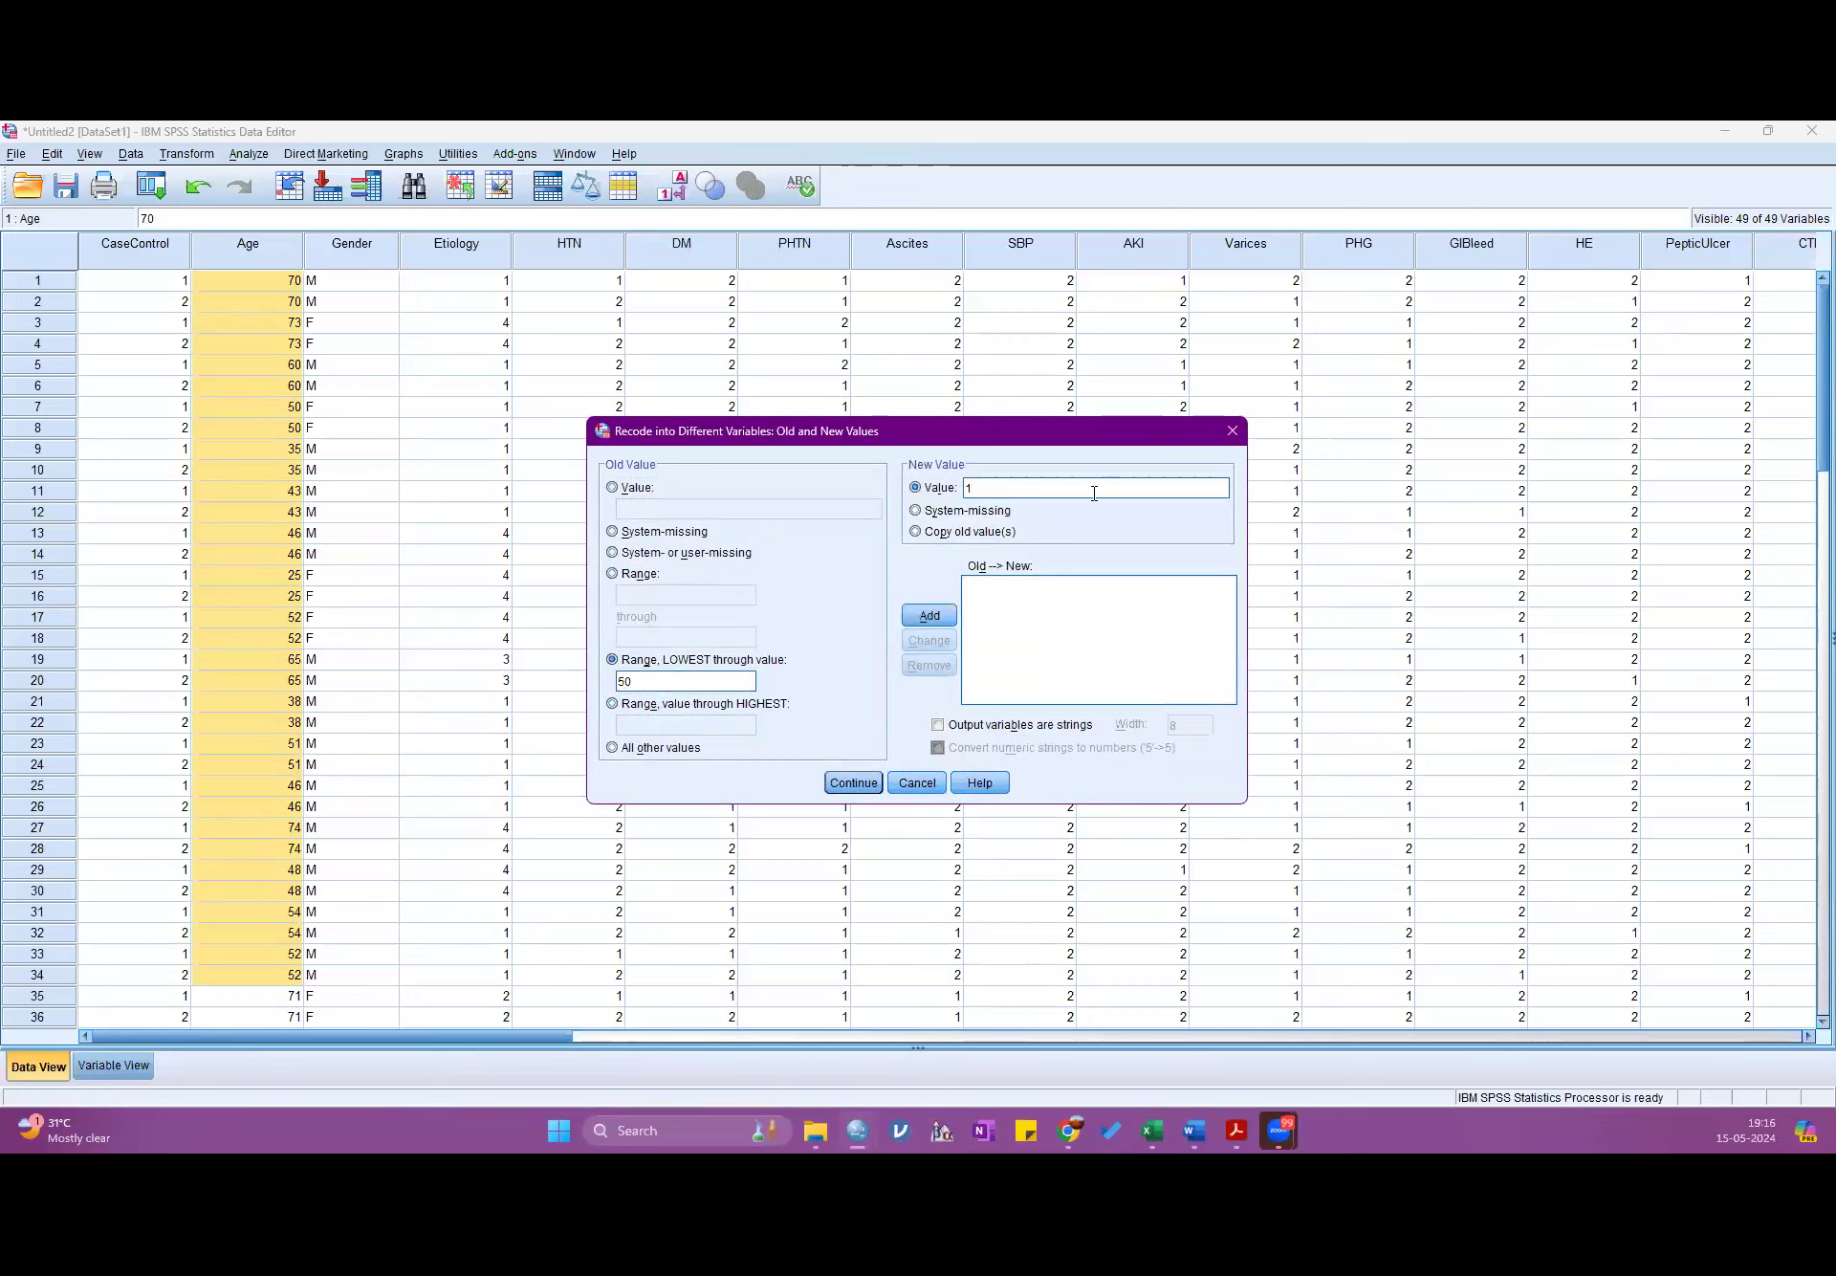
left_click(930, 616)
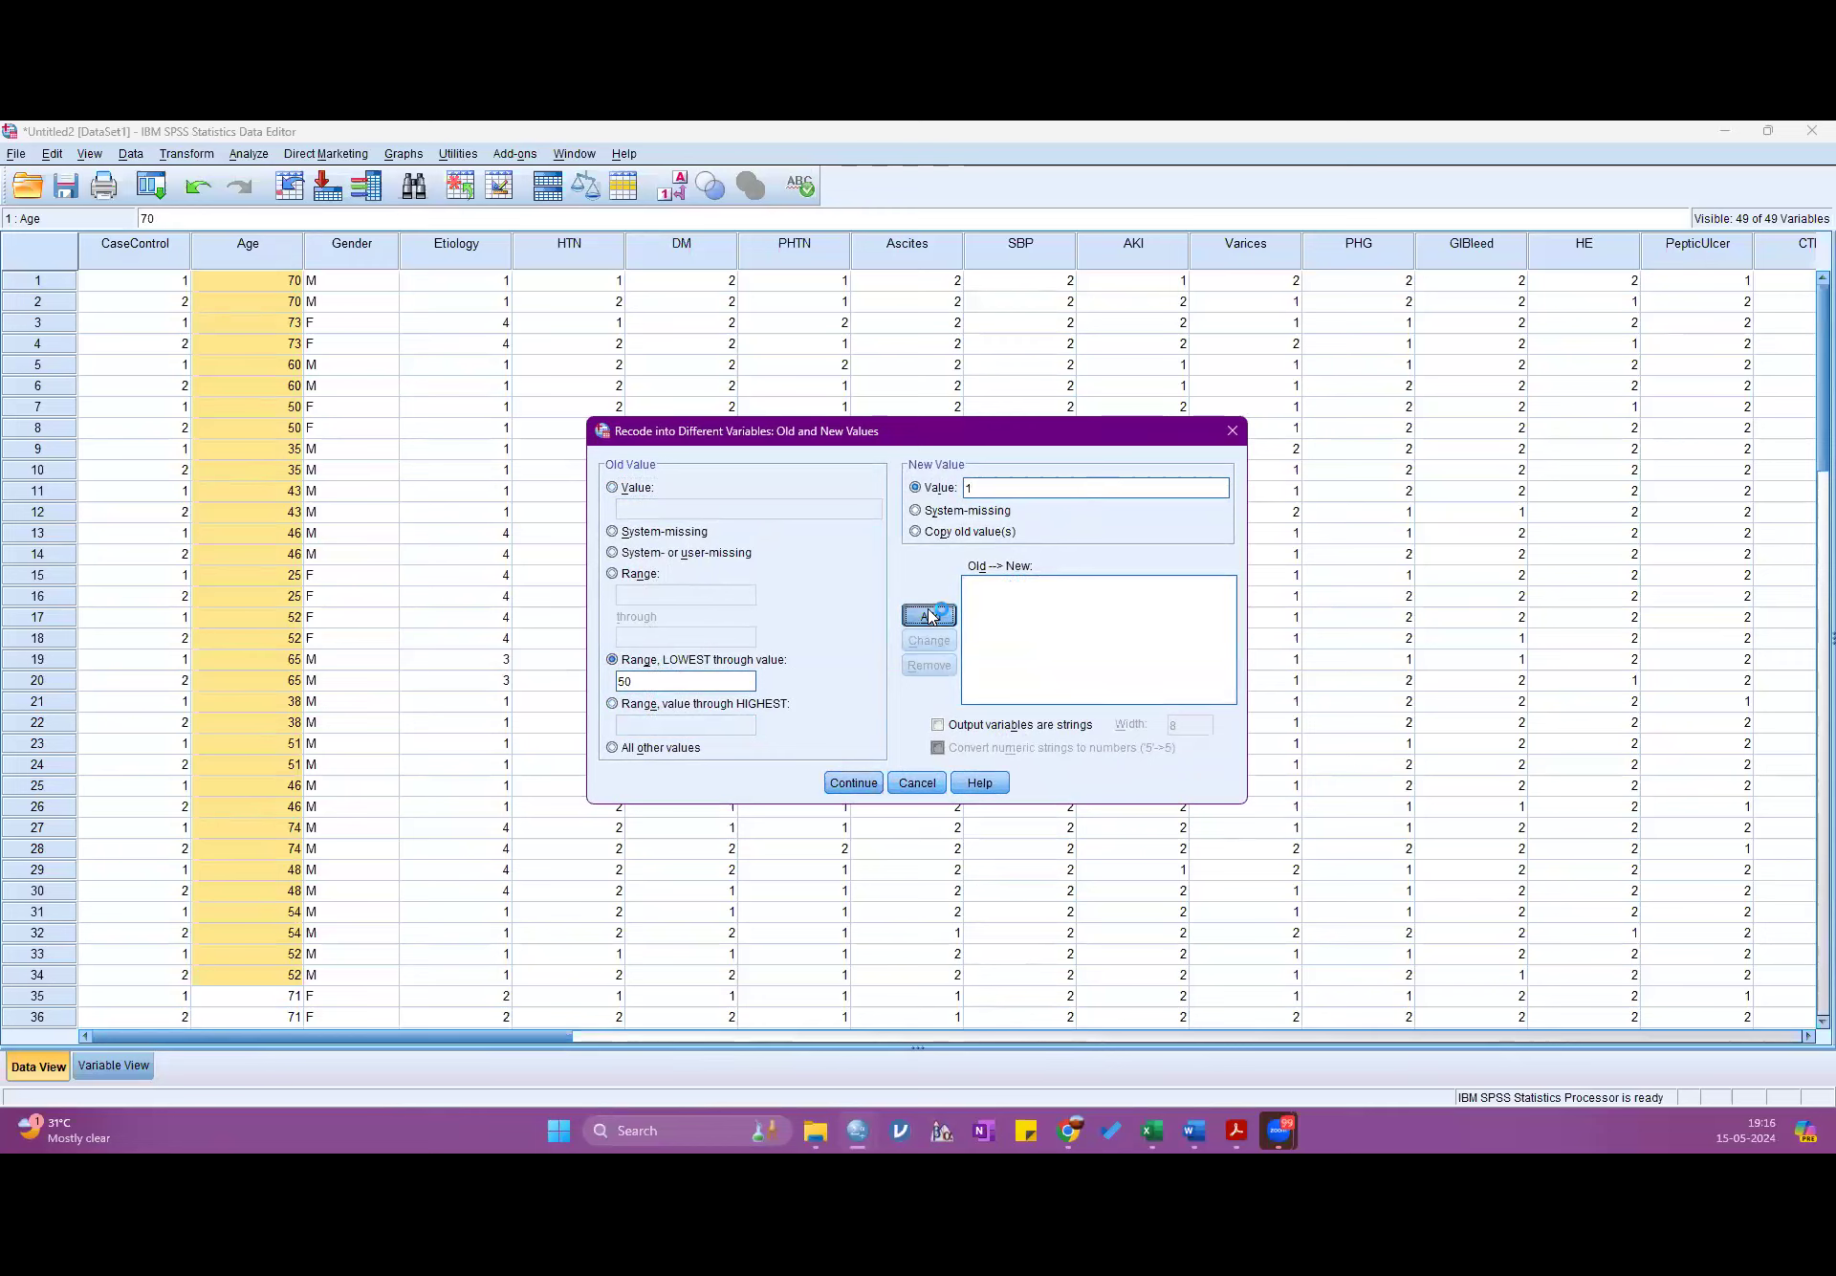
- Add a second recode rule that turns Age values from 50 through the highest into 2
left_click(730, 709)
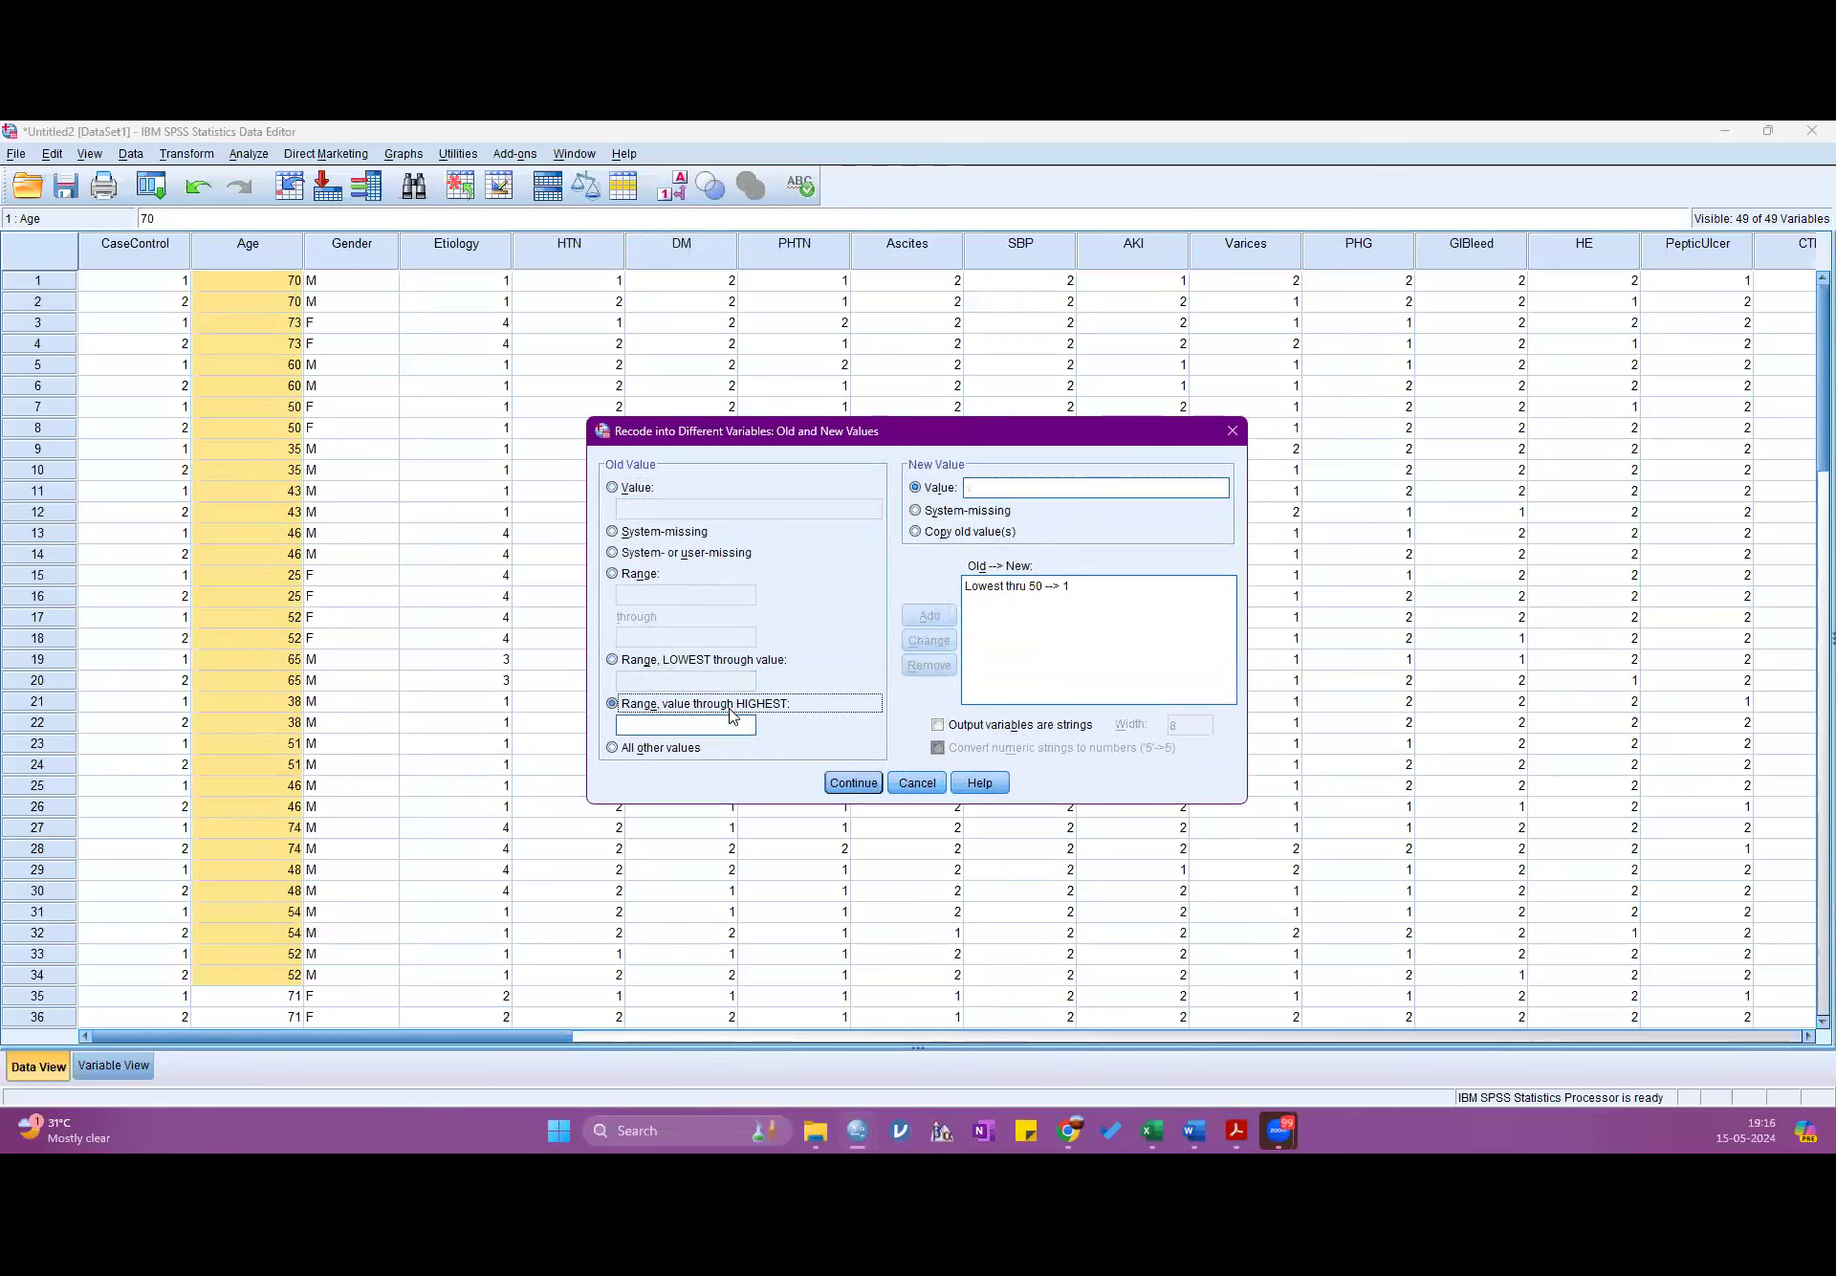
left_click(725, 729)
type("502")
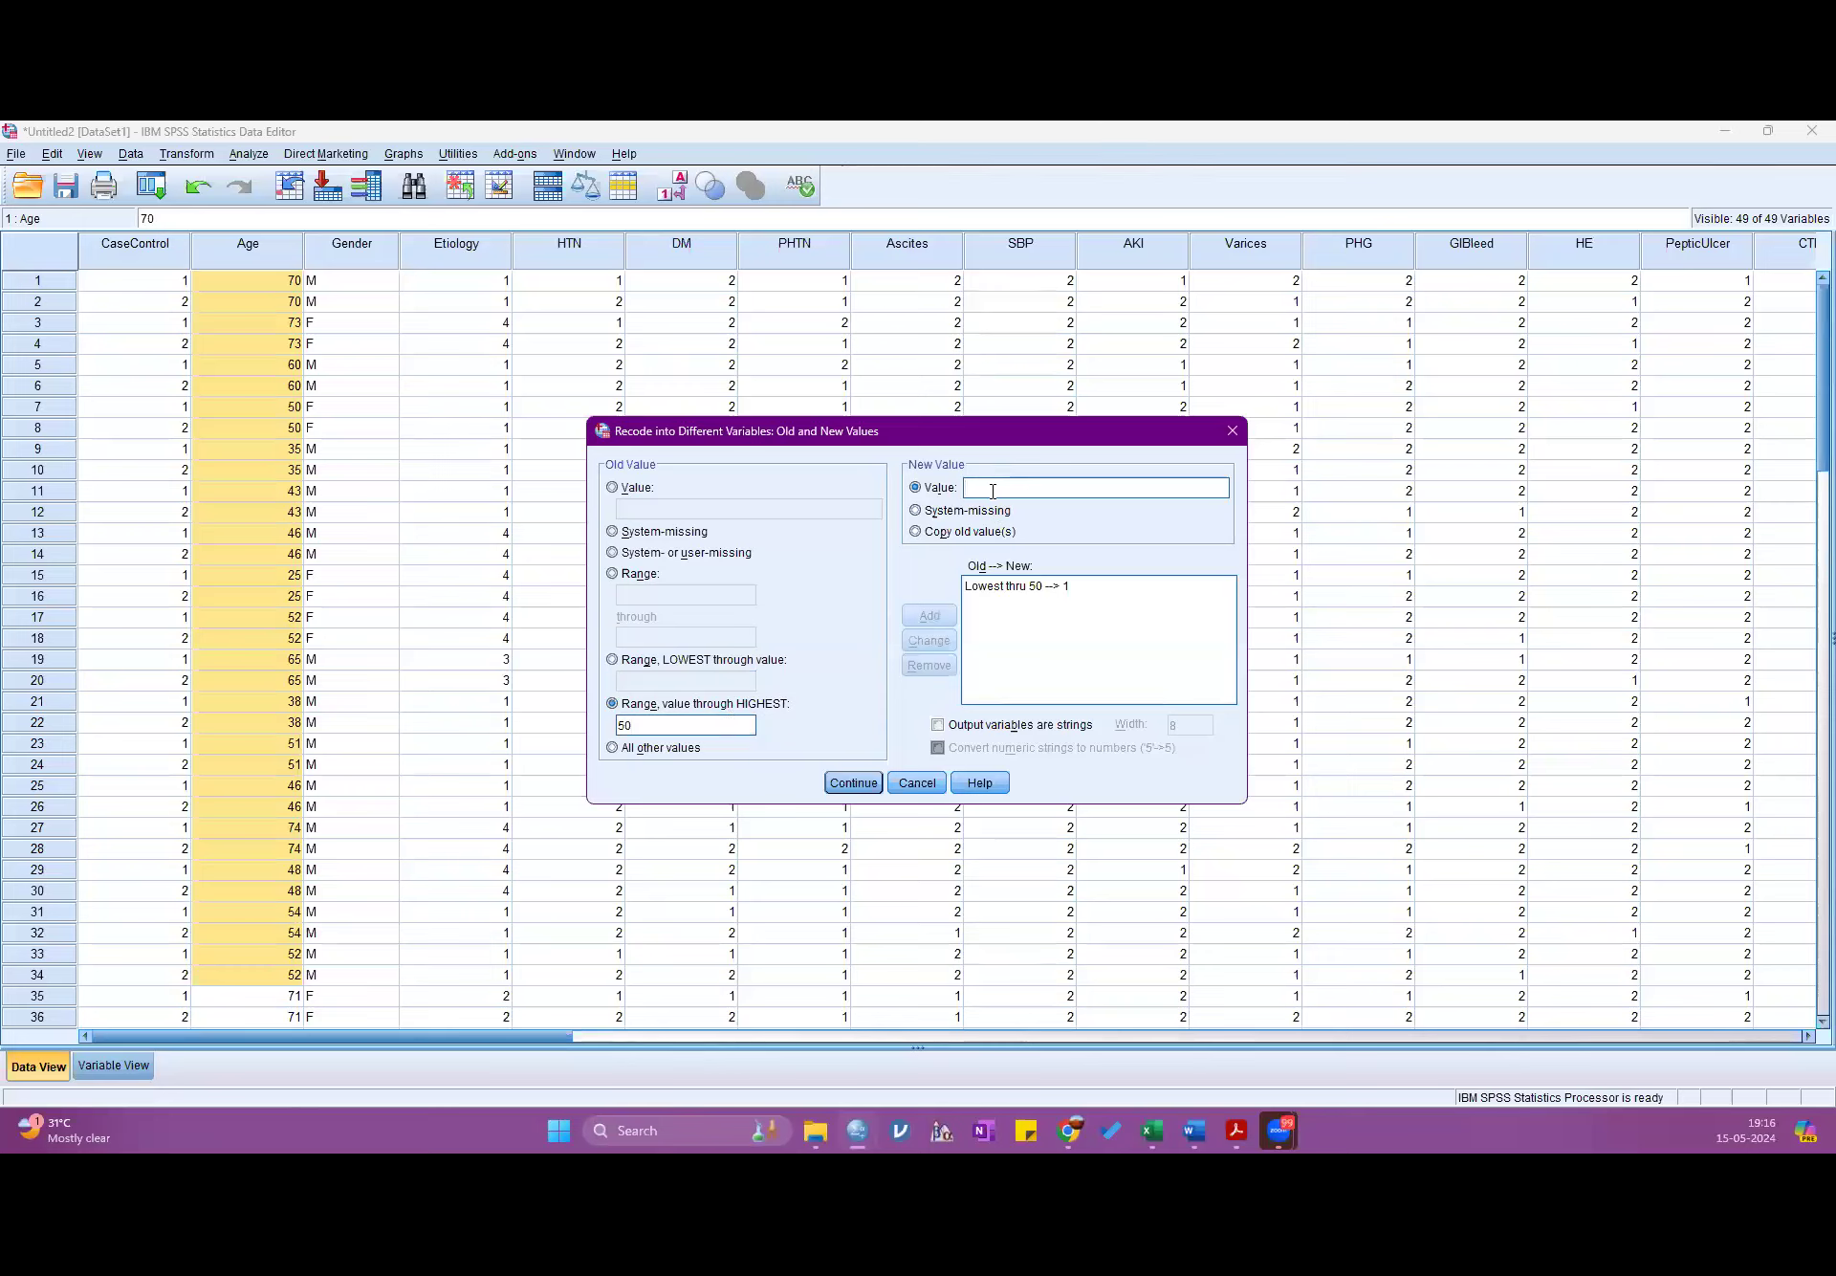
left_click(929, 617)
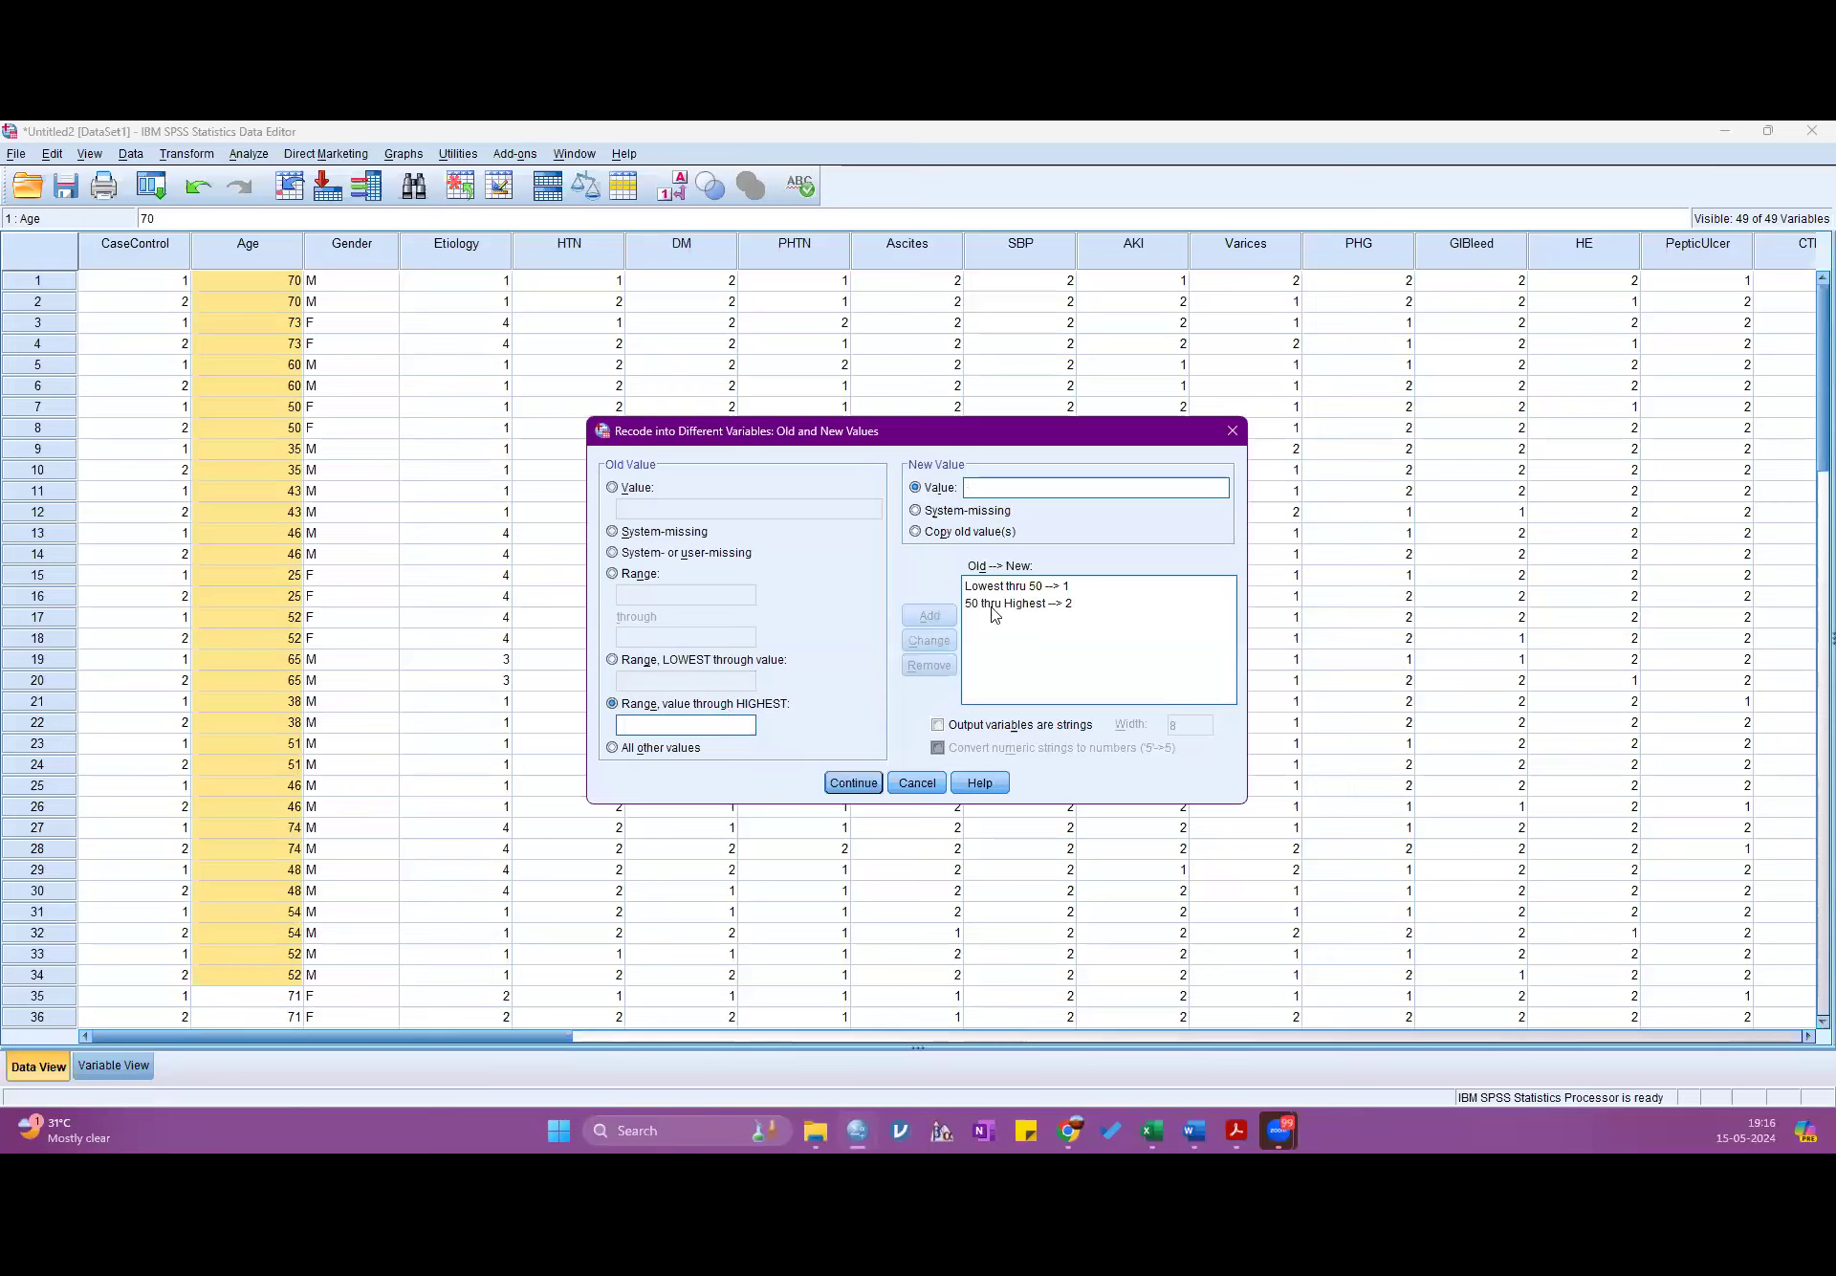
- Try out an old-value range of 10 through 50, clear both bounds and return to the value-through-highest option
left_click(1066, 587)
left_click(1068, 603)
left_click(635, 574)
left_click(671, 595)
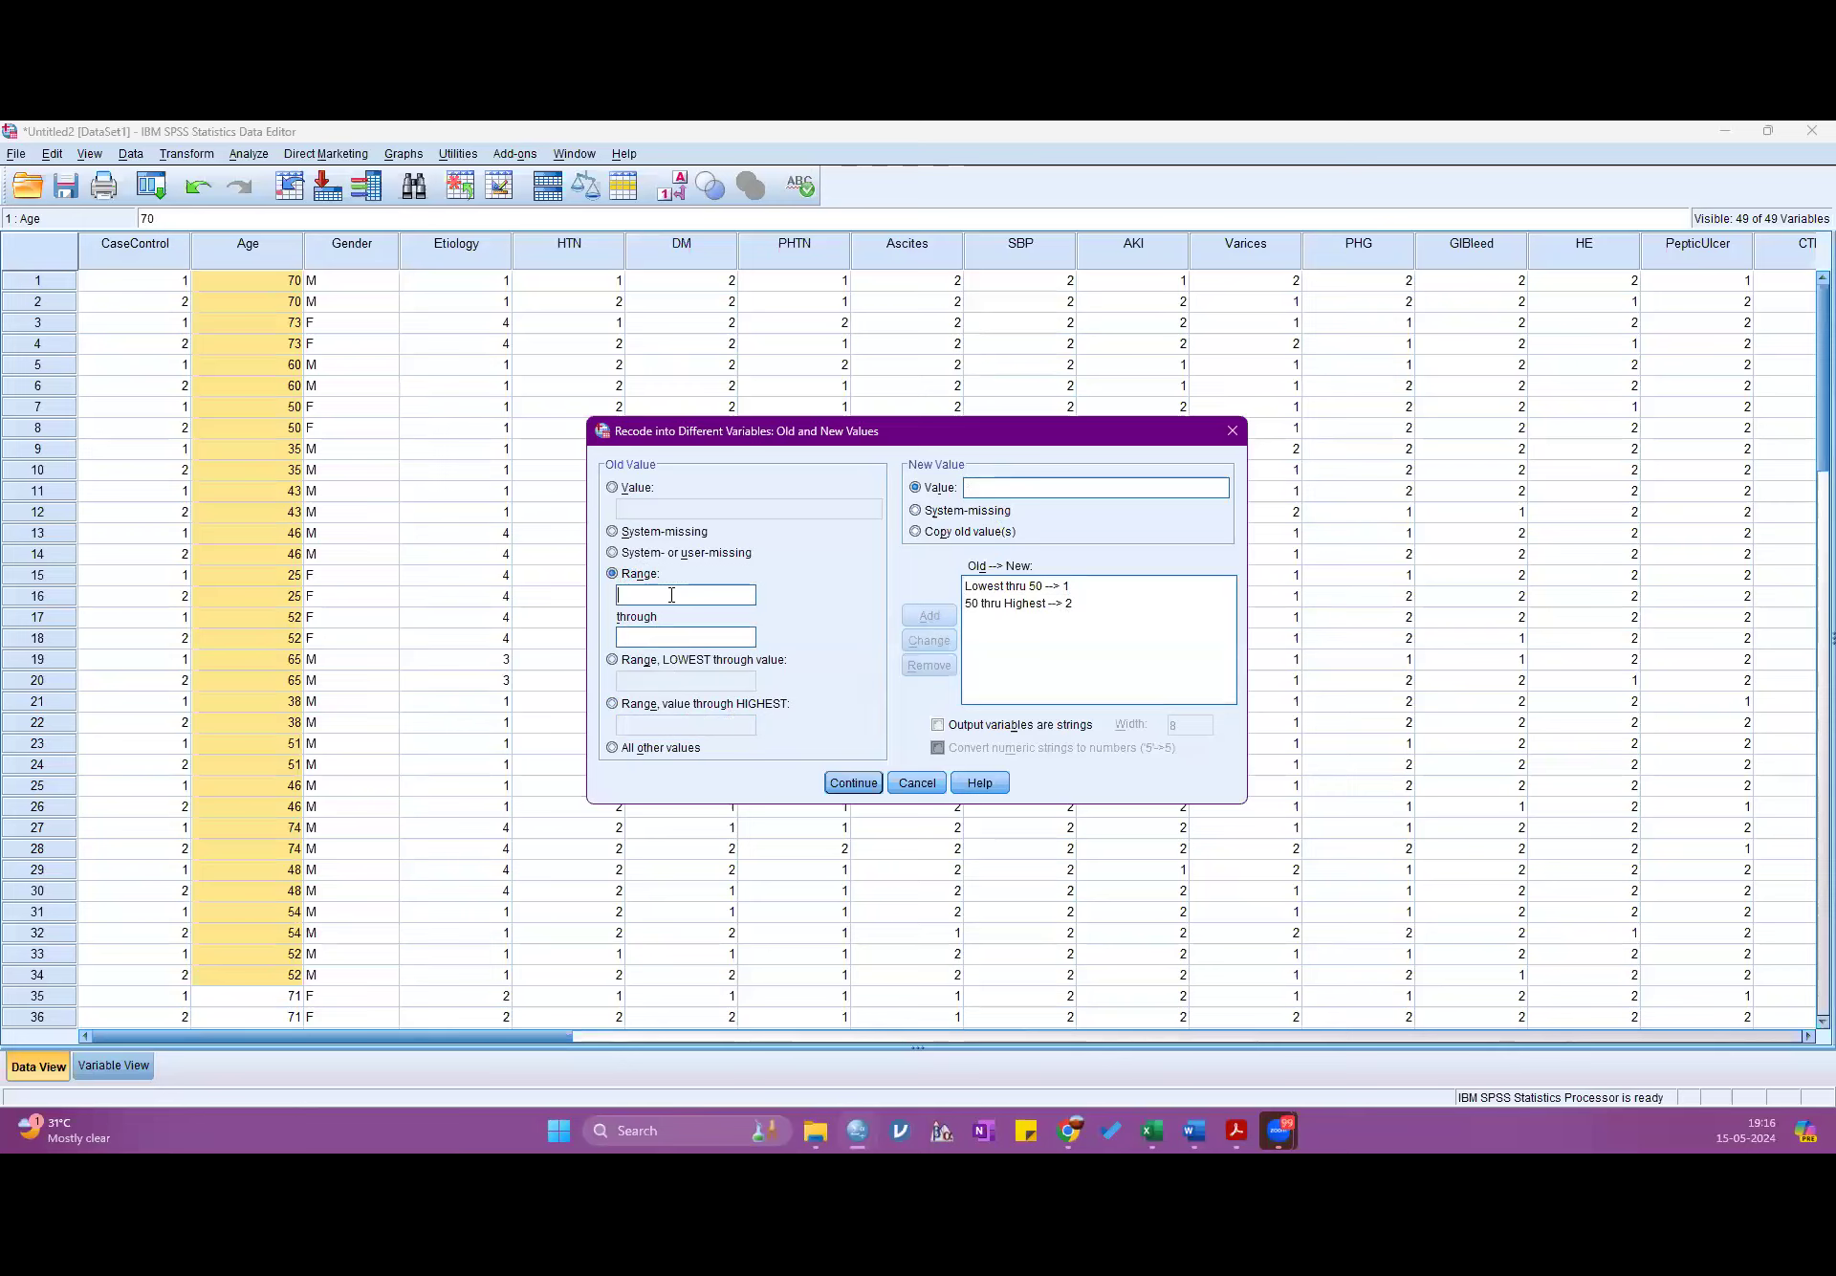
type("10")
left_click(672, 637)
type("50")
double_click(663, 633)
key("BackSpace")
double_click(652, 593)
key("BackSpace")
left_click(614, 705)
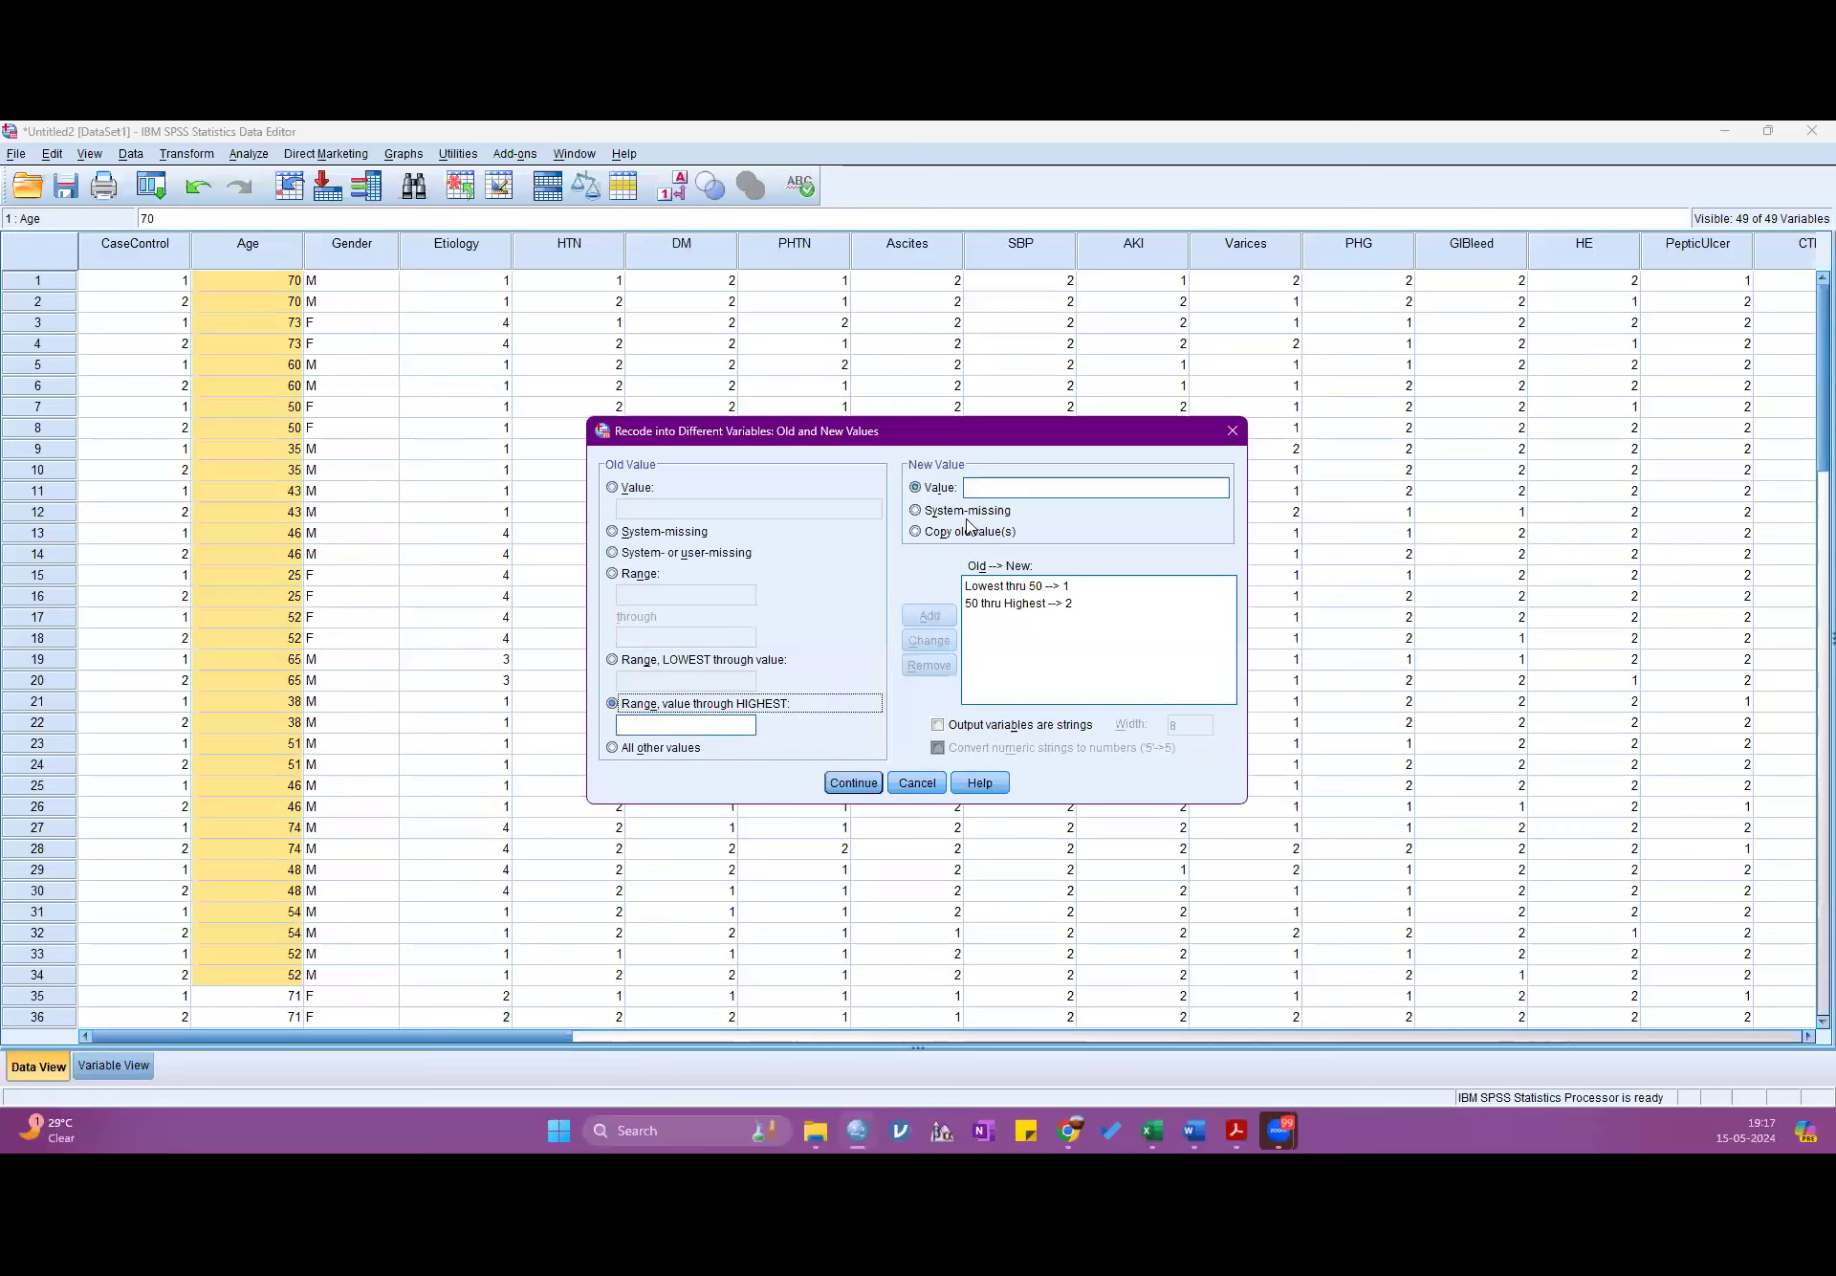
- Accept the two recode rules and run the recode of Age into Age_cat
left_click(849, 784)
left_click(812, 761)
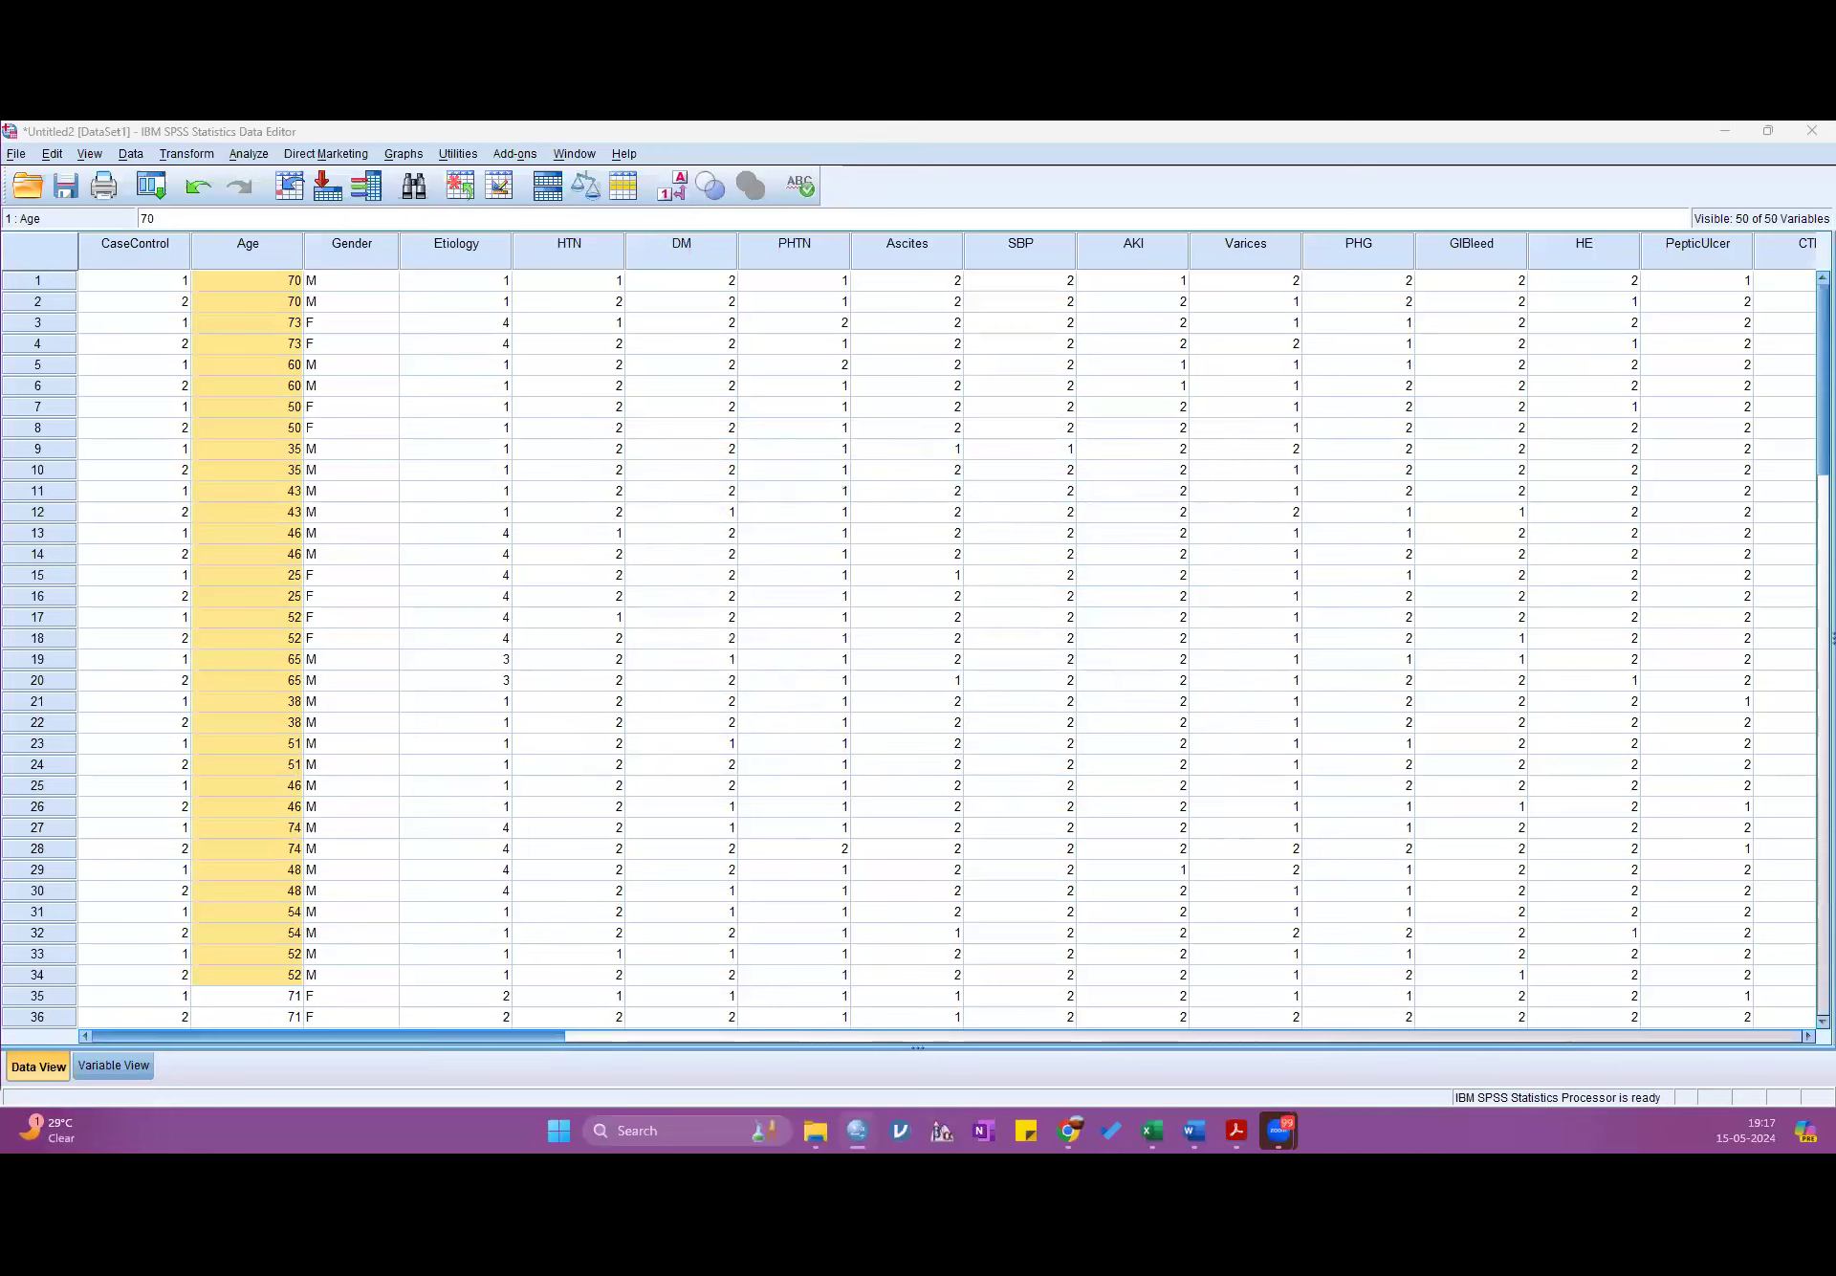
left_click_drag(388, 1036, 1539, 1004)
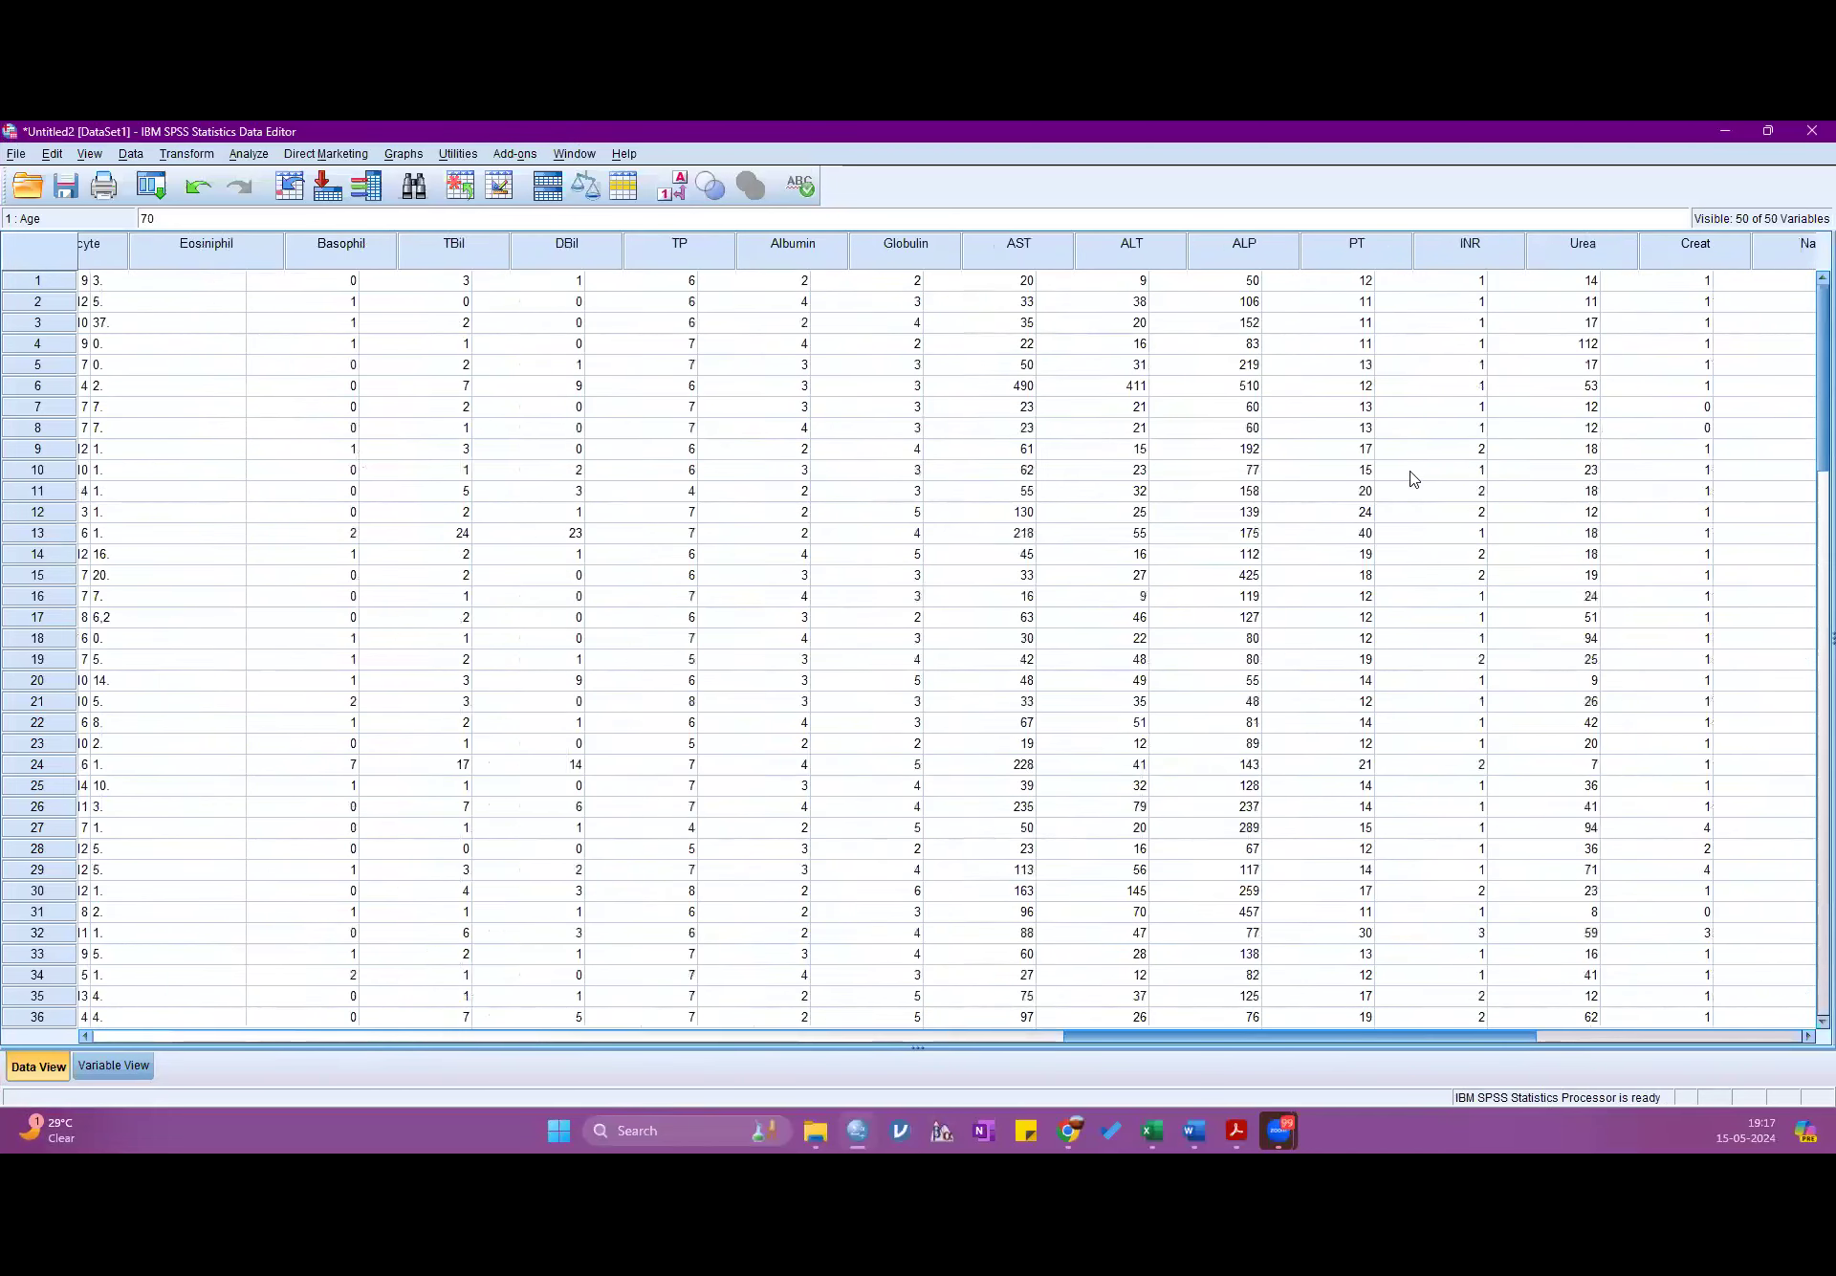
- Compare the recoded values in the Age_cat column with the original values in the Age column
left_click(1354, 249)
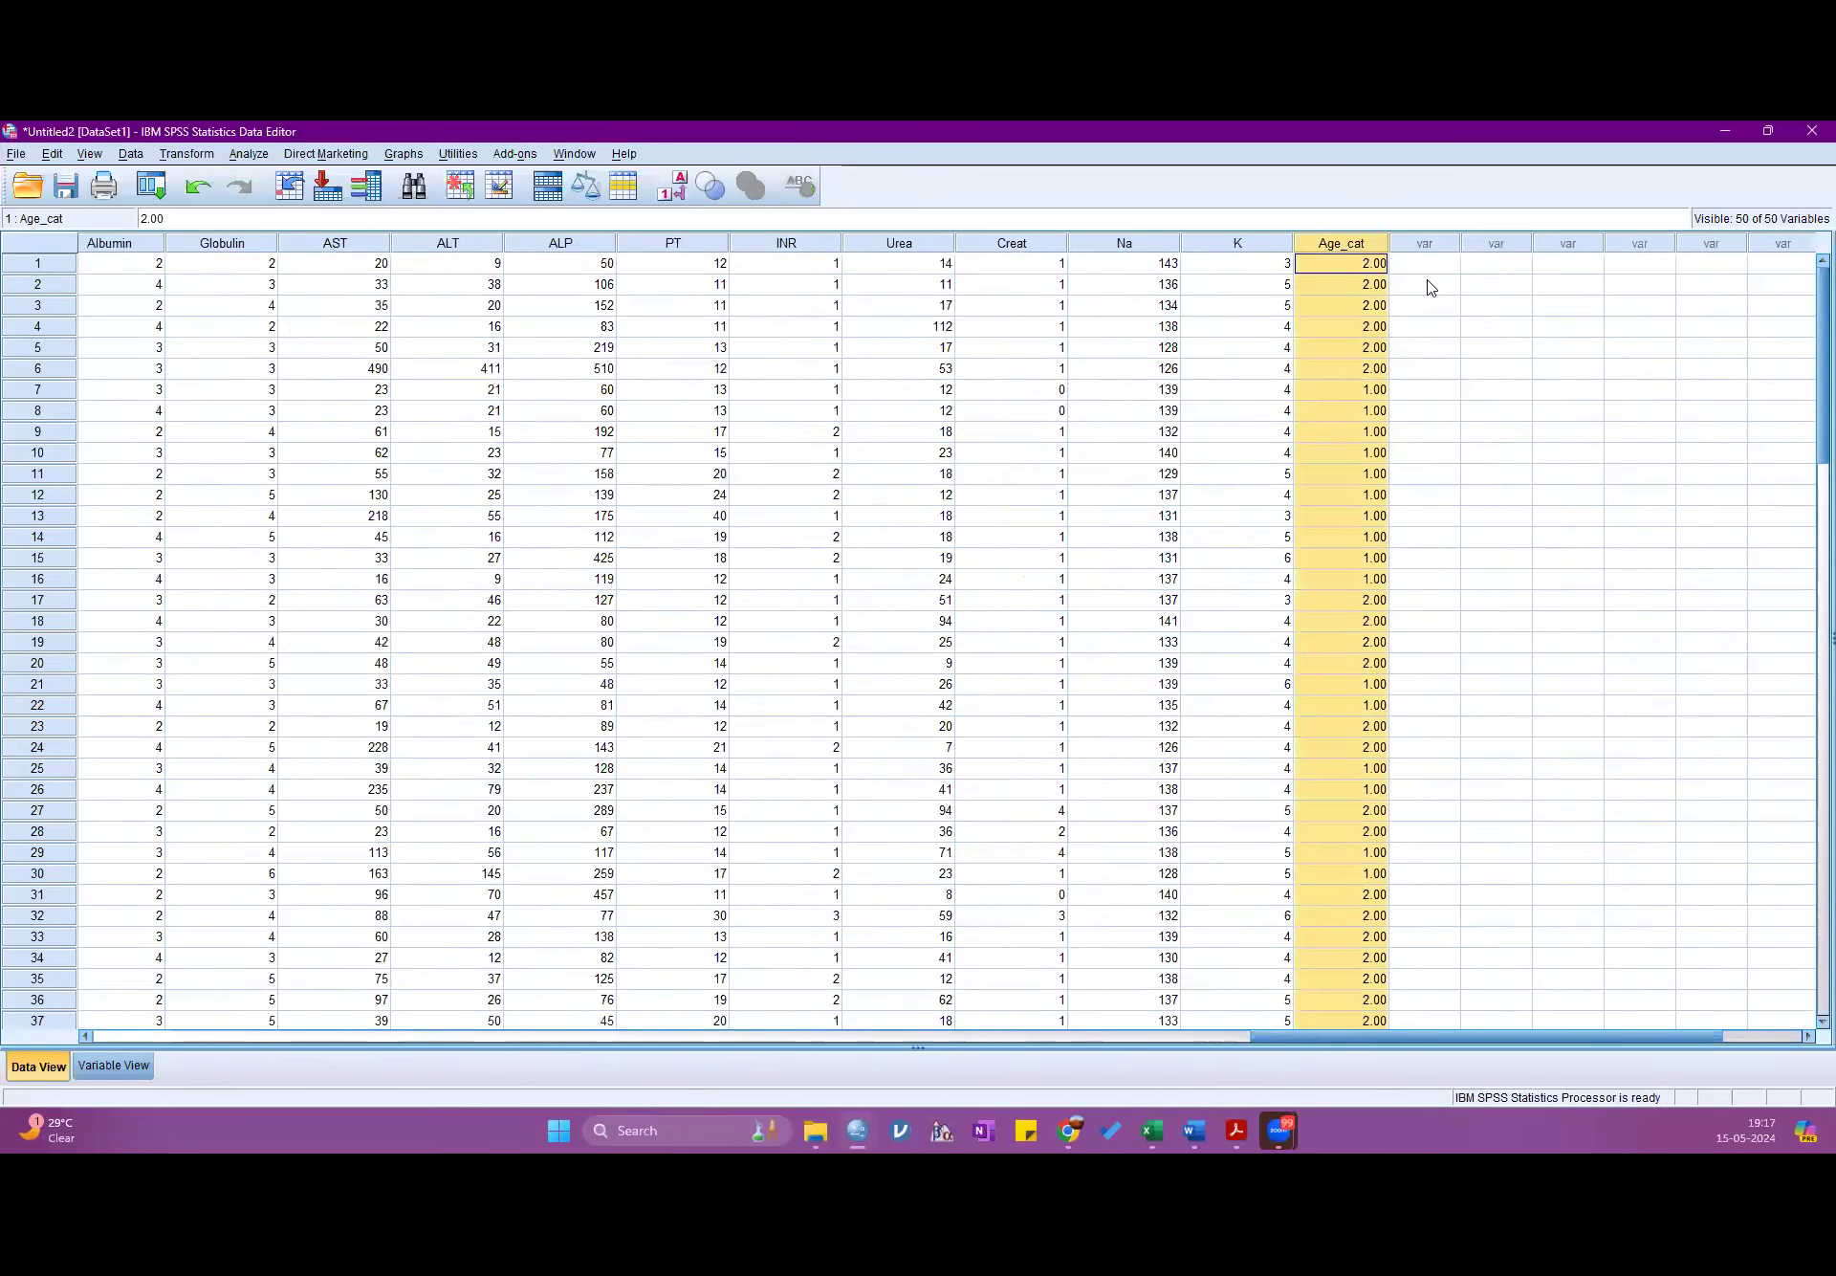
left_click(1375, 306)
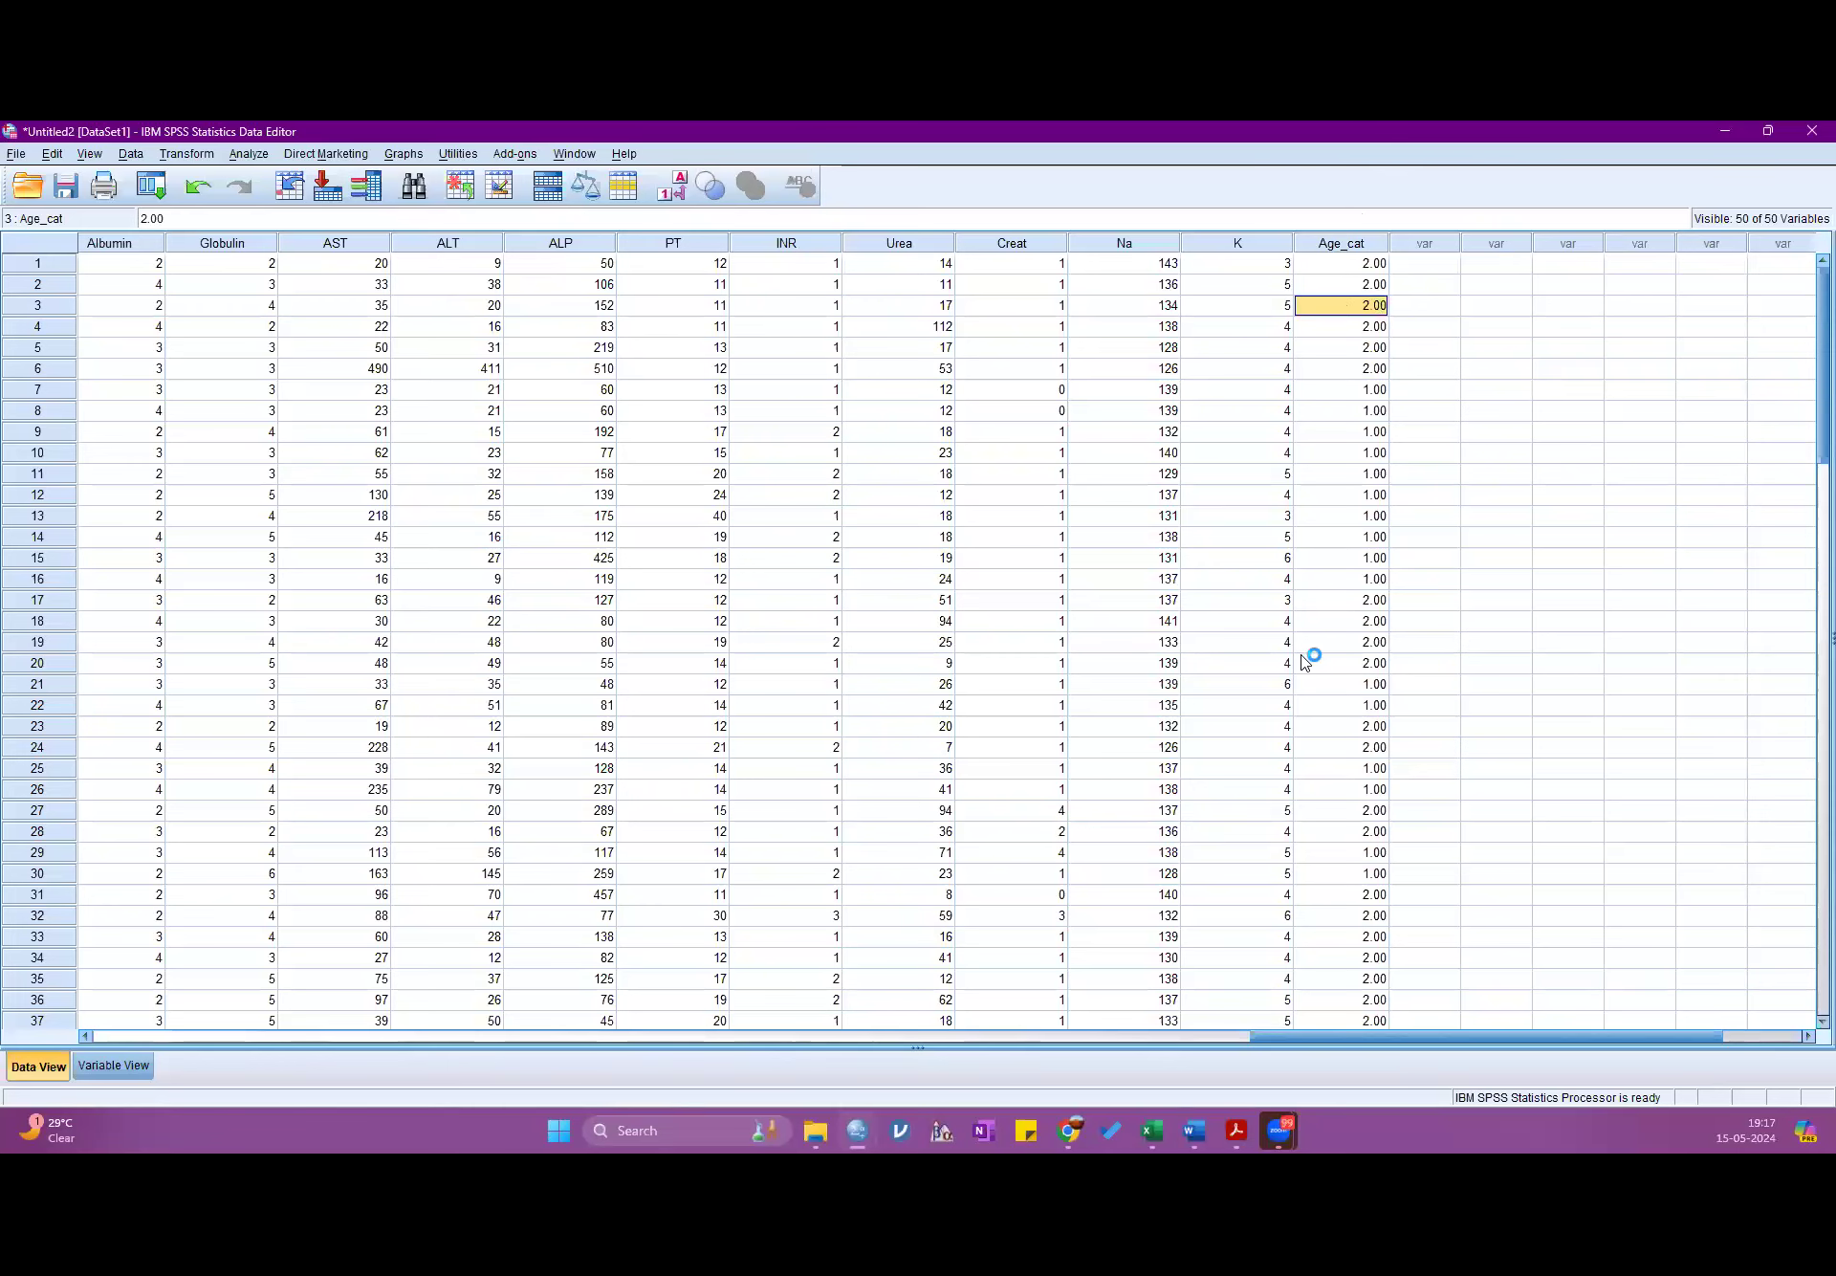
left_click_drag(1316, 1044, 410, 1025)
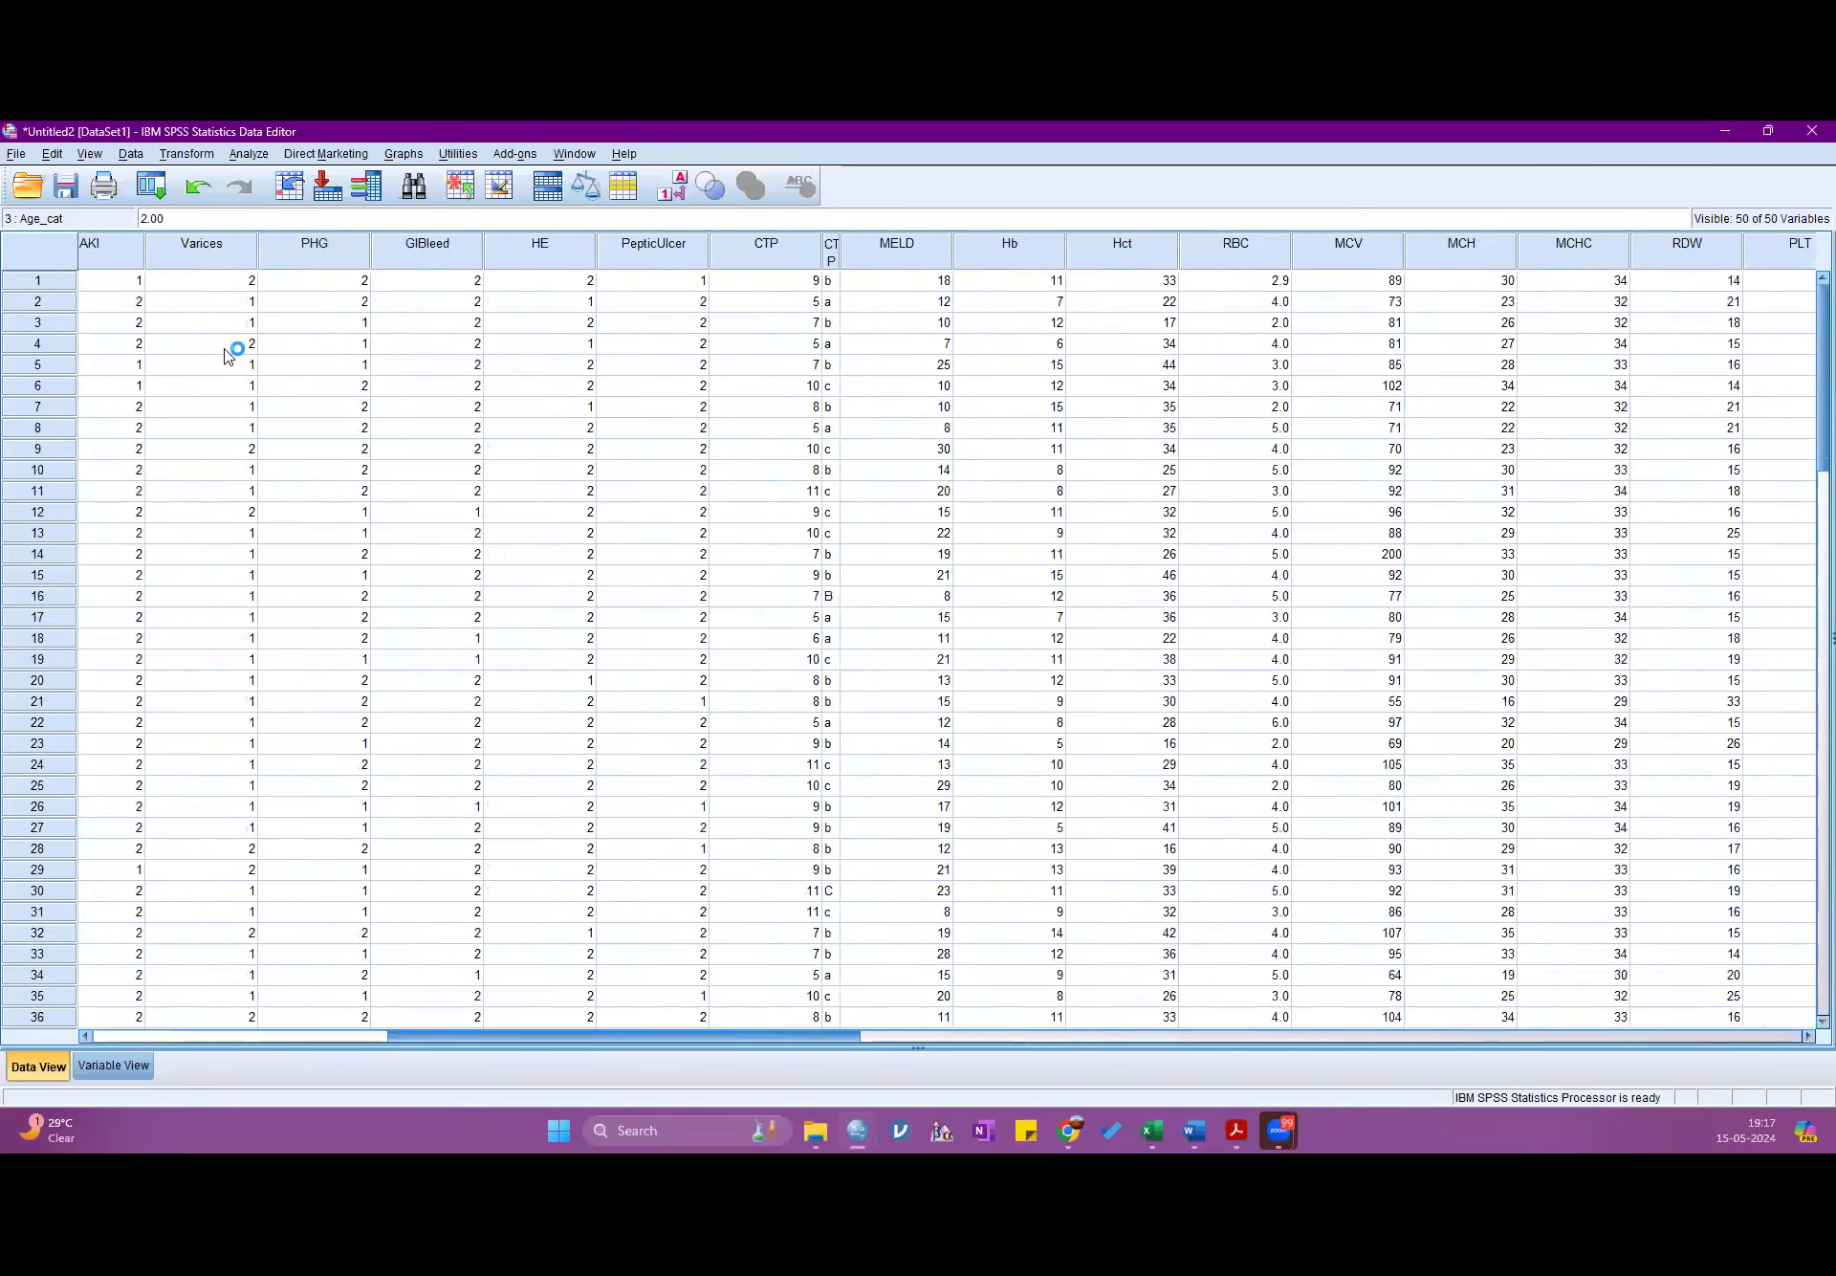
left_click(226, 267)
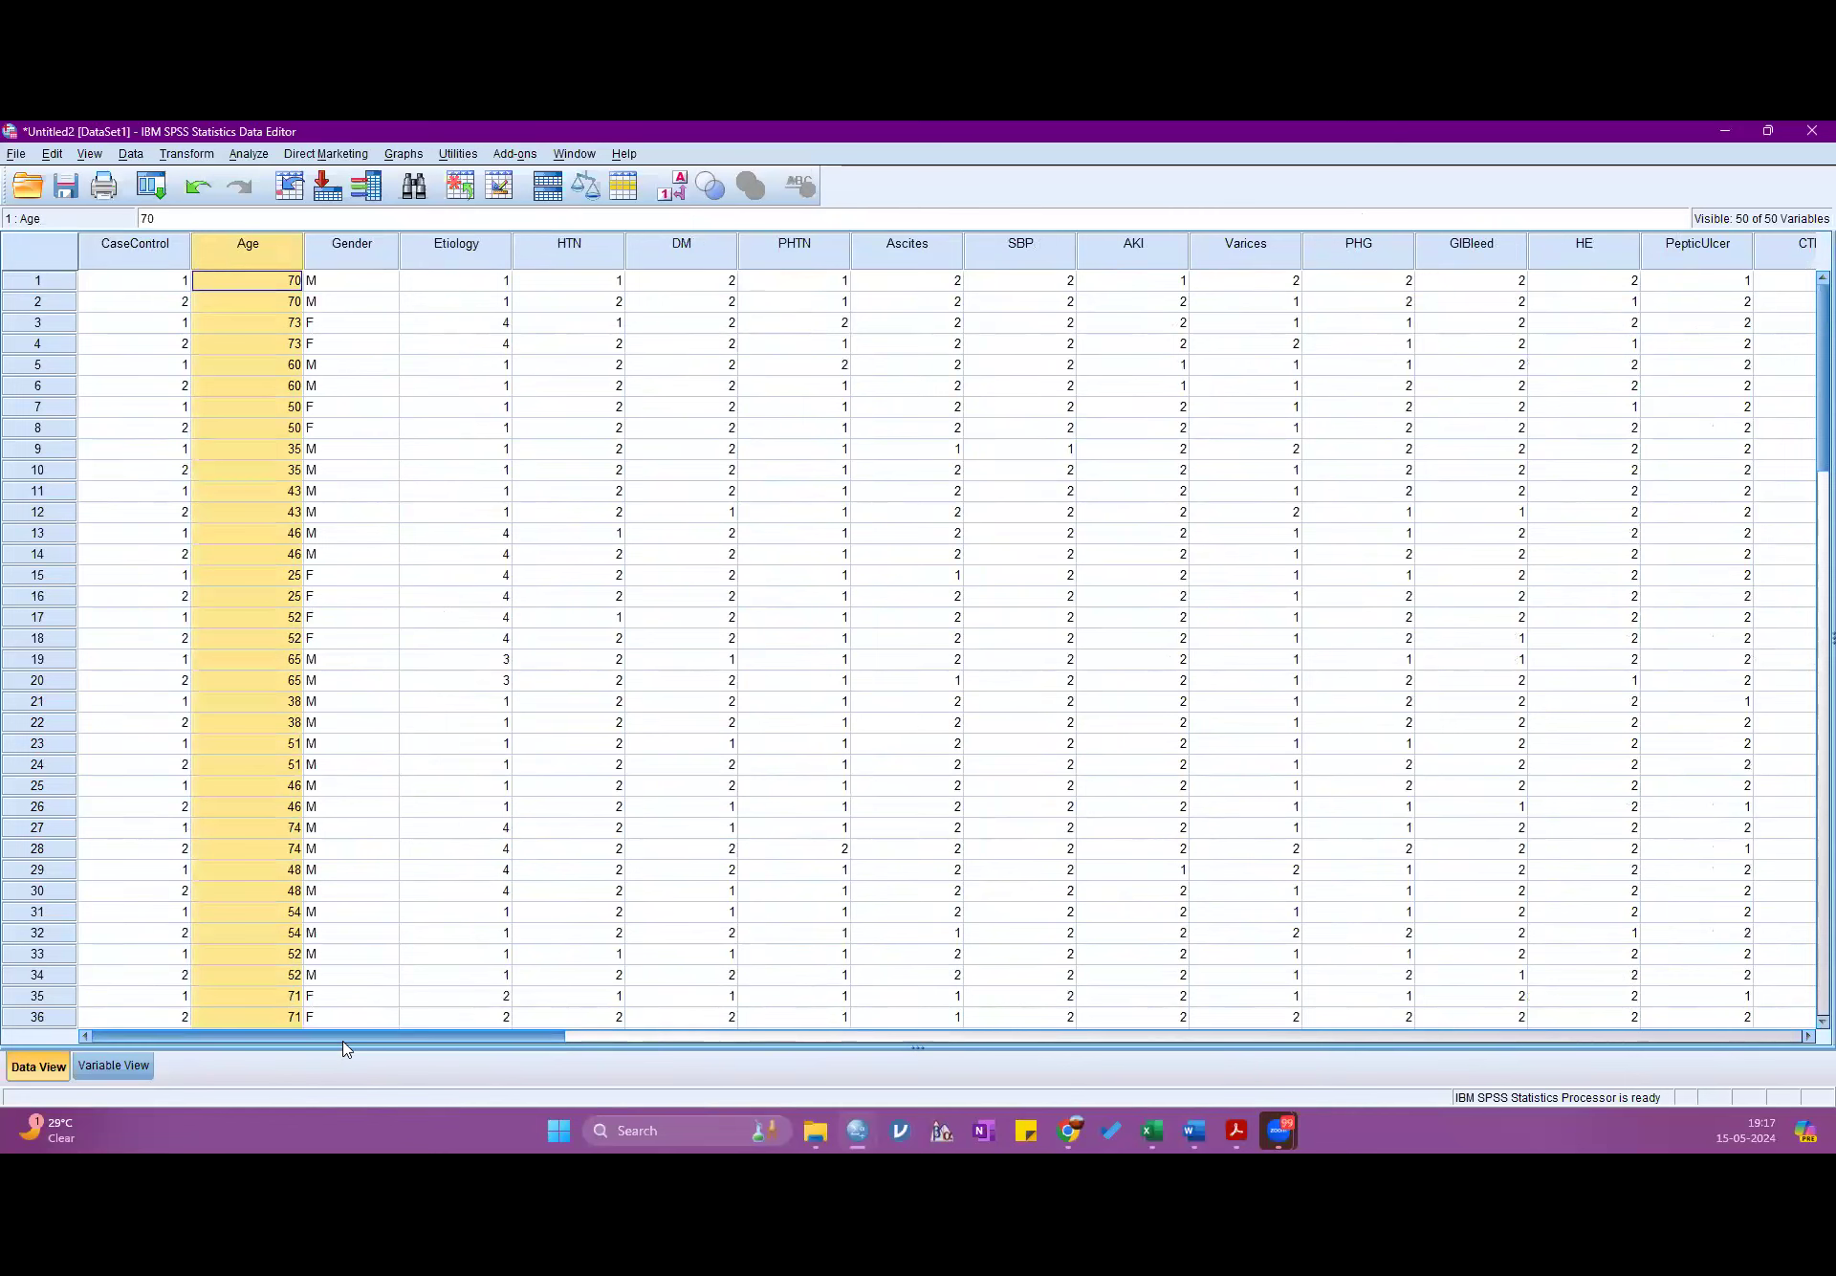
left_click_drag(1134, 1049, 1525, 1030)
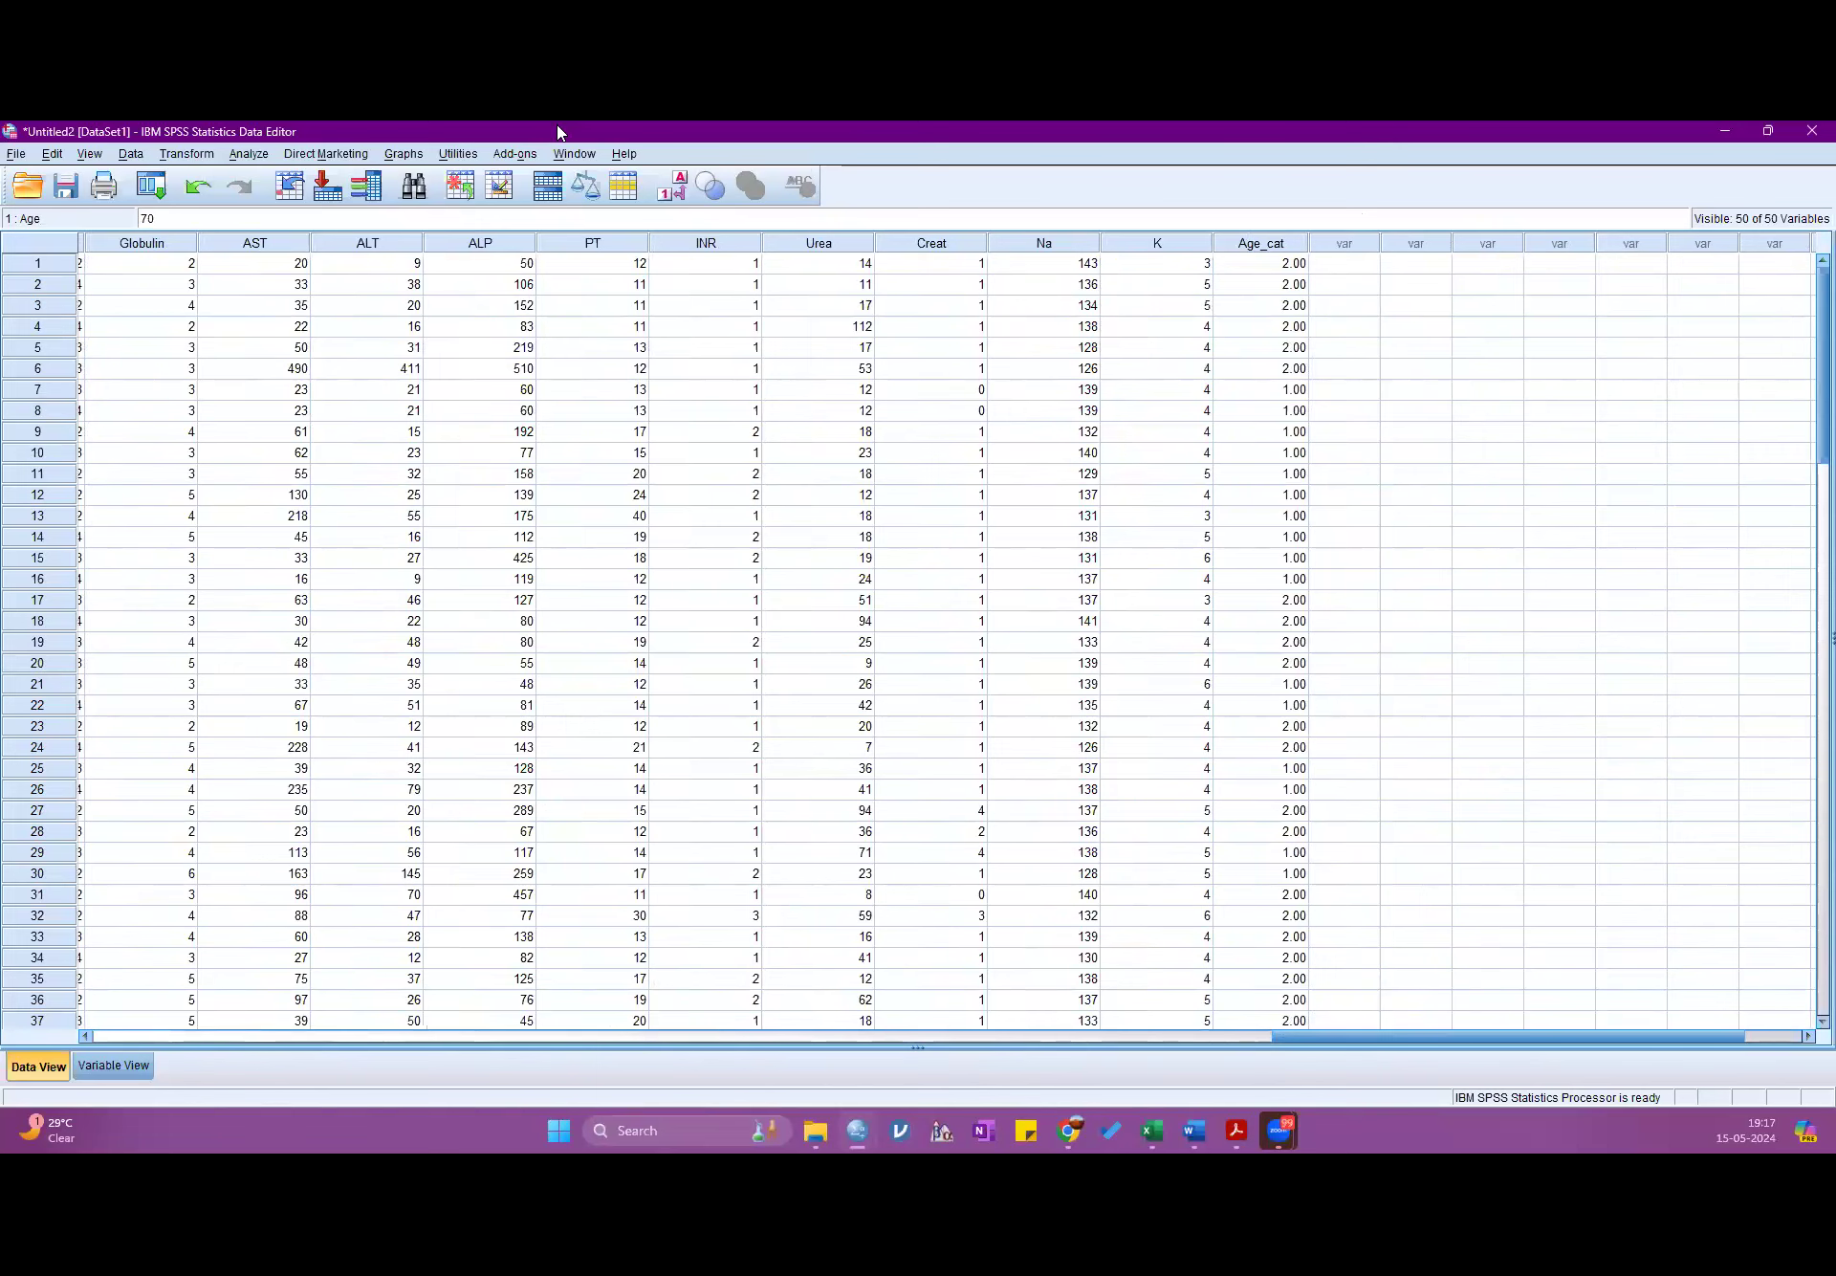
- Reset the recode into different variables, set Age to output as Age_cat1 with the label Age_cat1, and open its old and new values
left_click(173, 157)
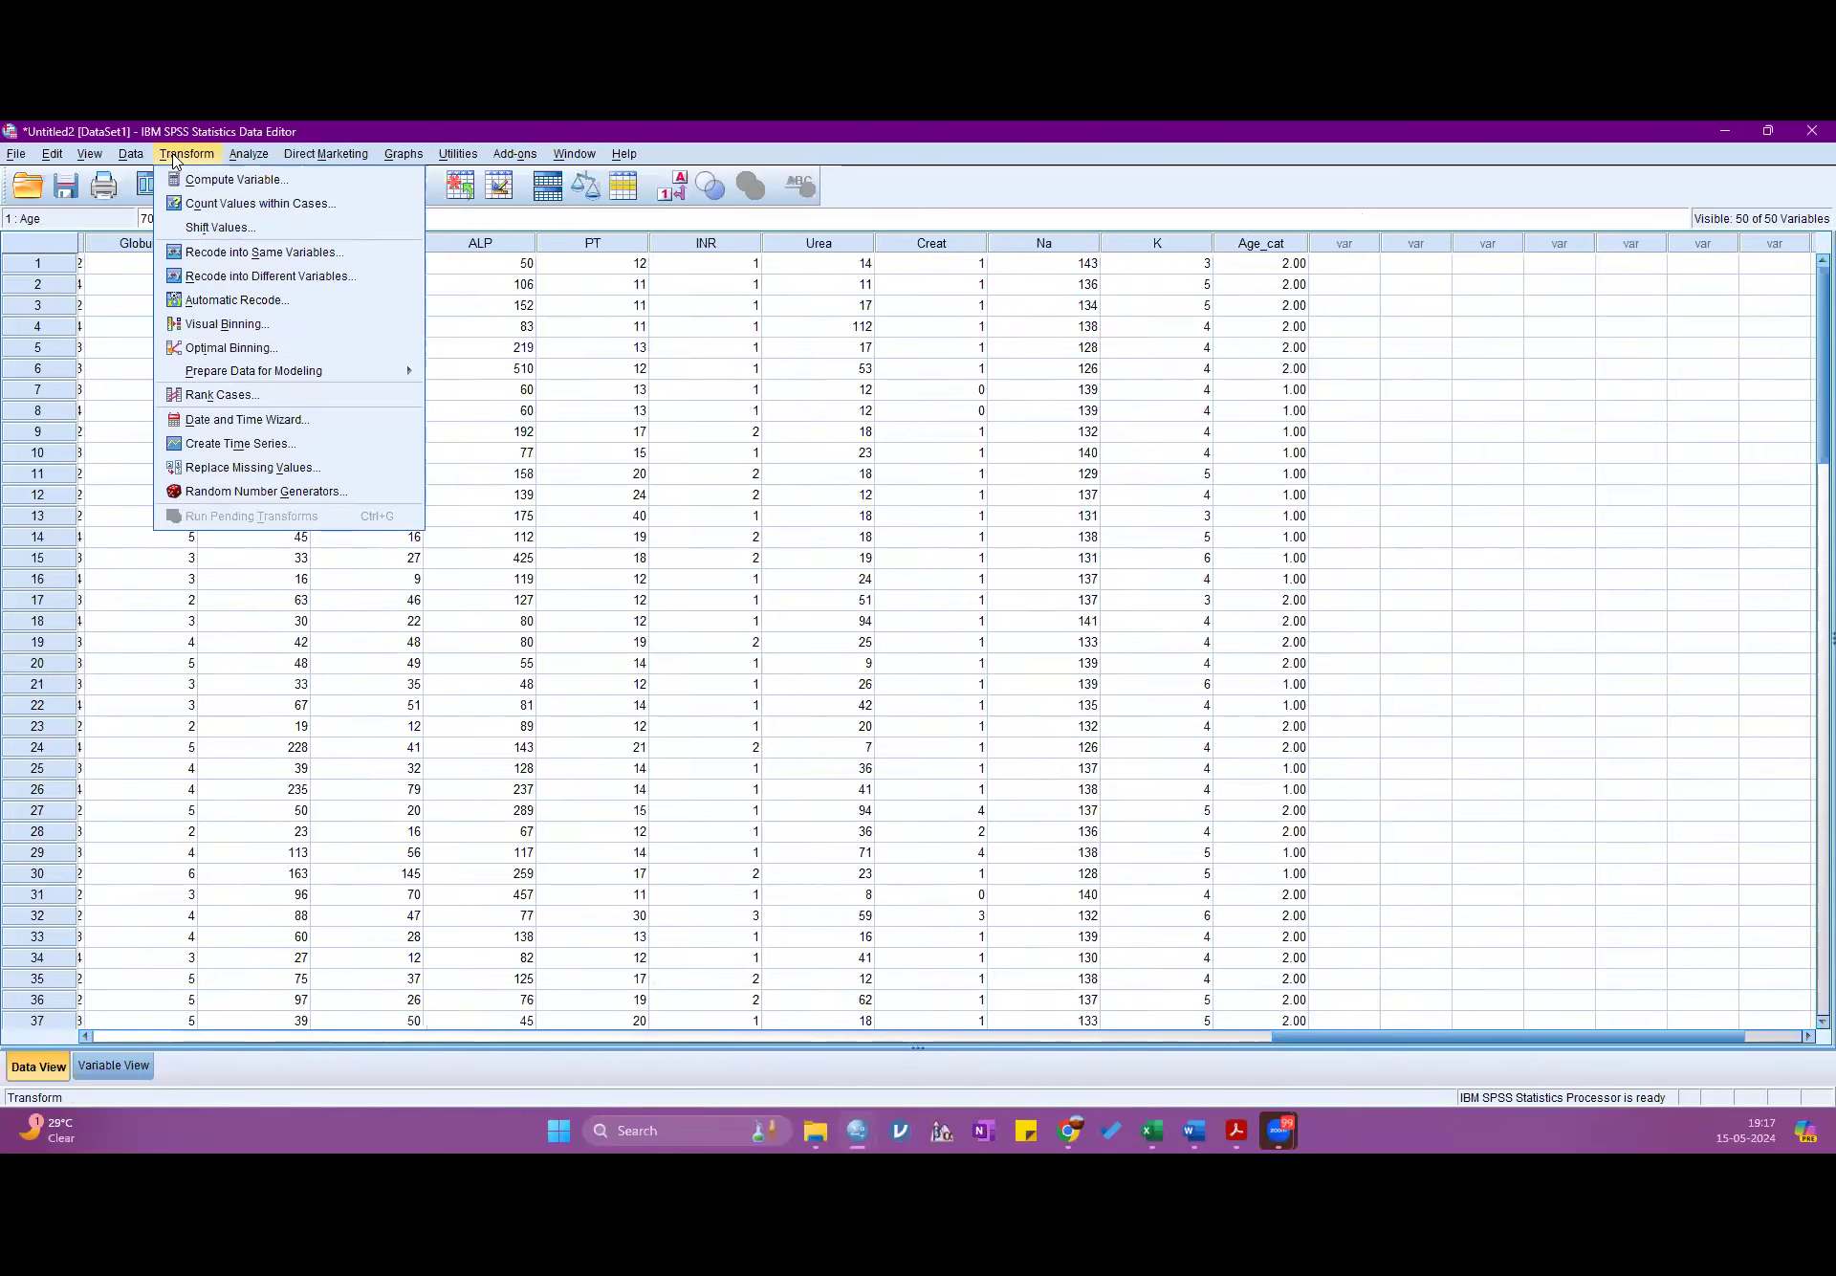
left_click(207, 277)
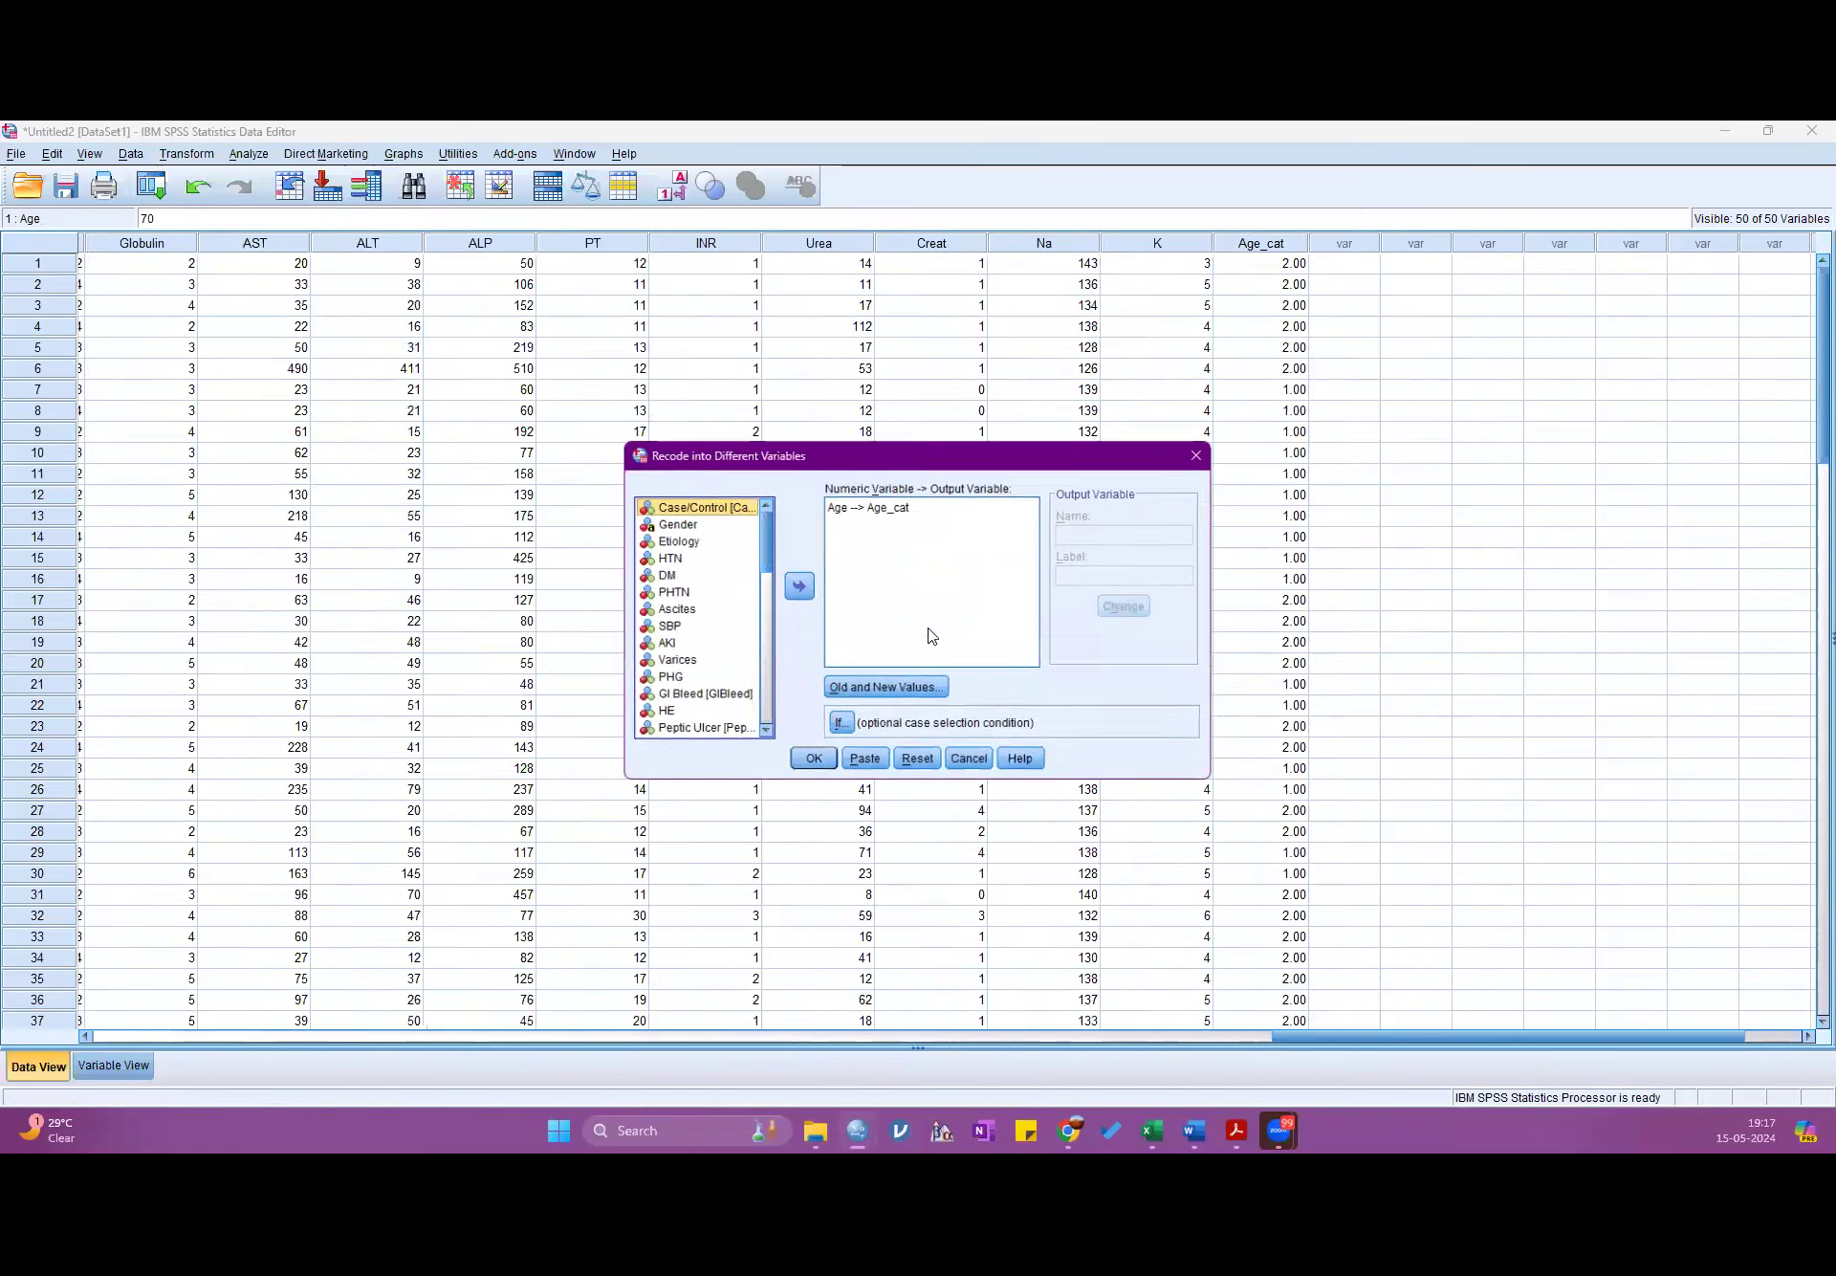
left_click(916, 761)
left_click(670, 523)
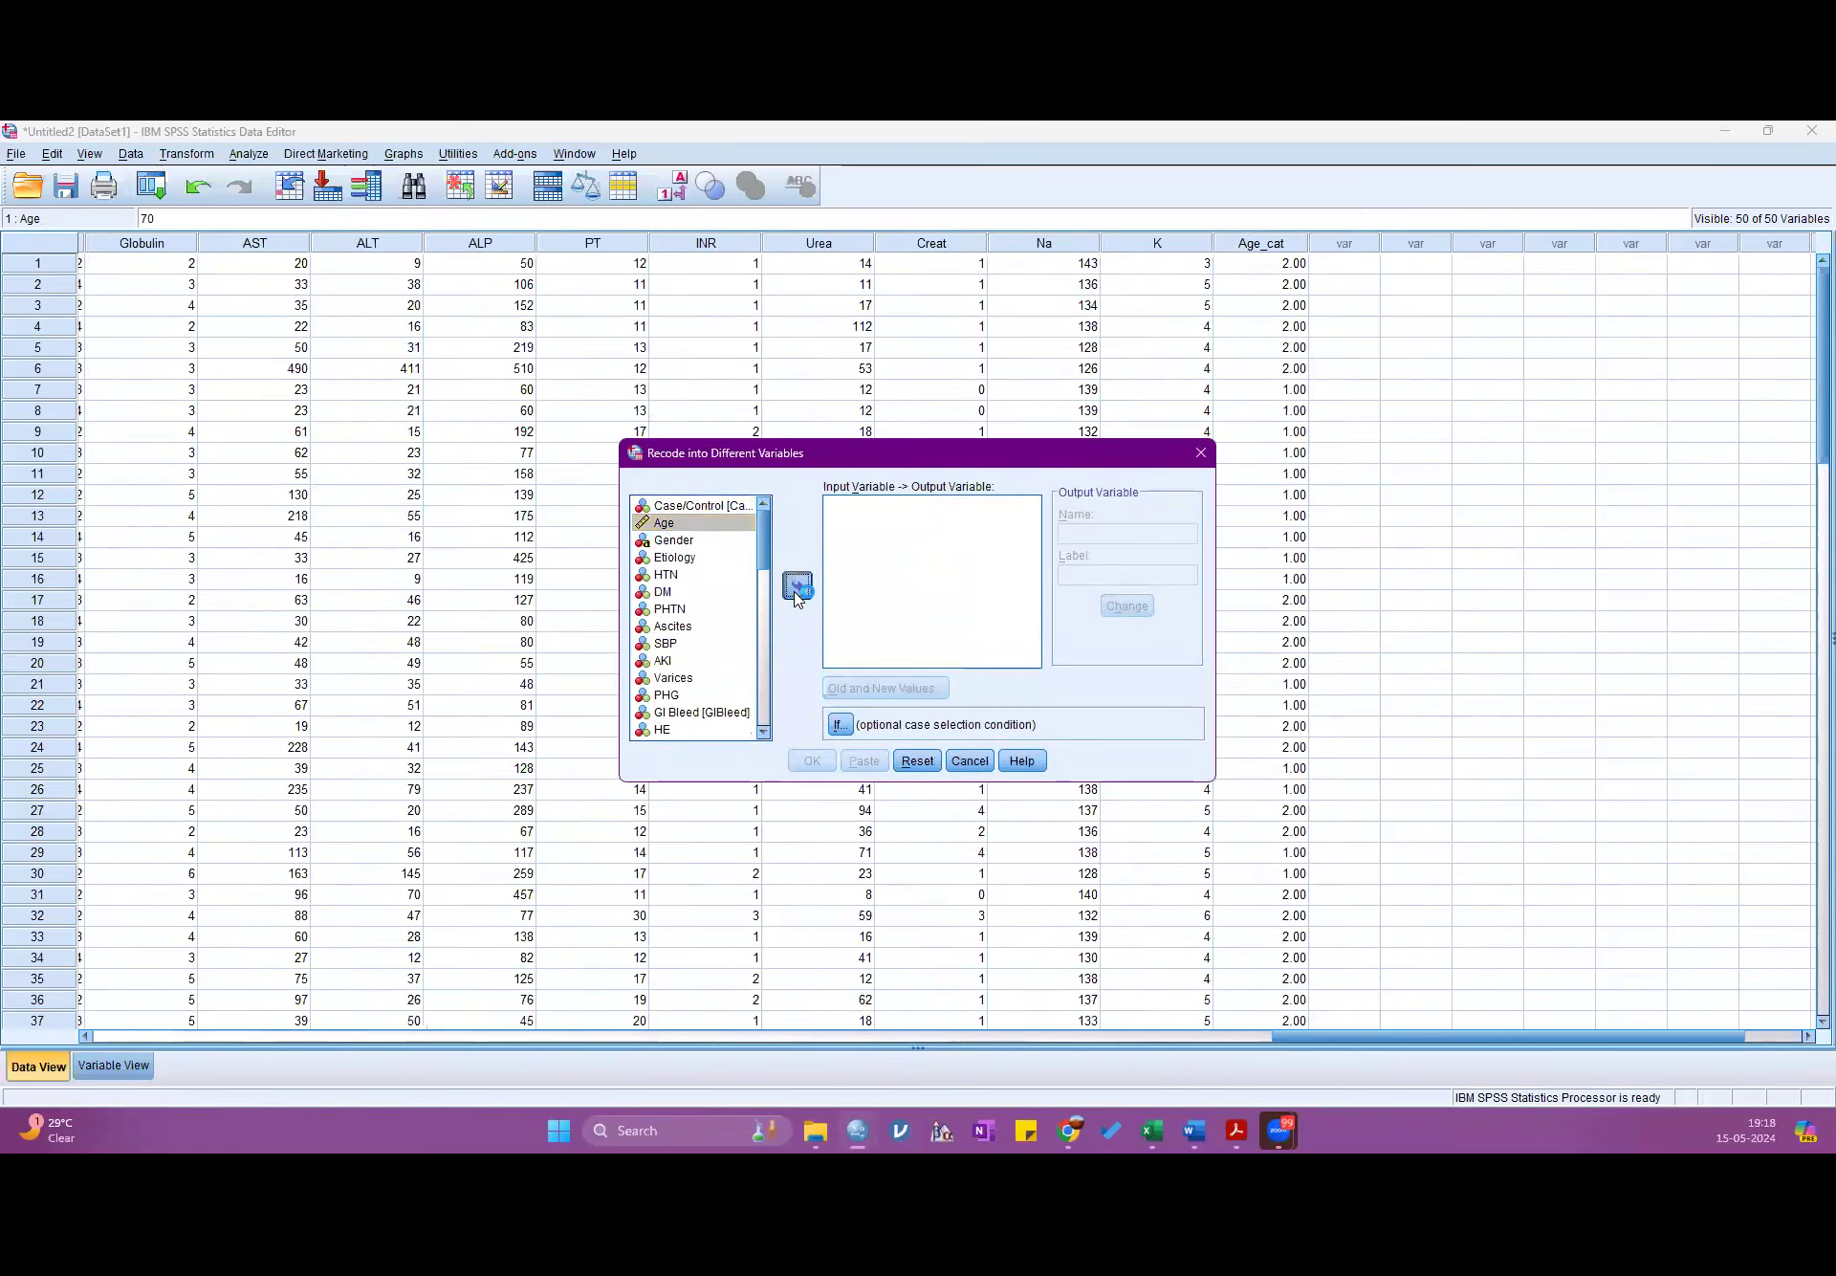
left_click(795, 585)
left_click(1087, 531)
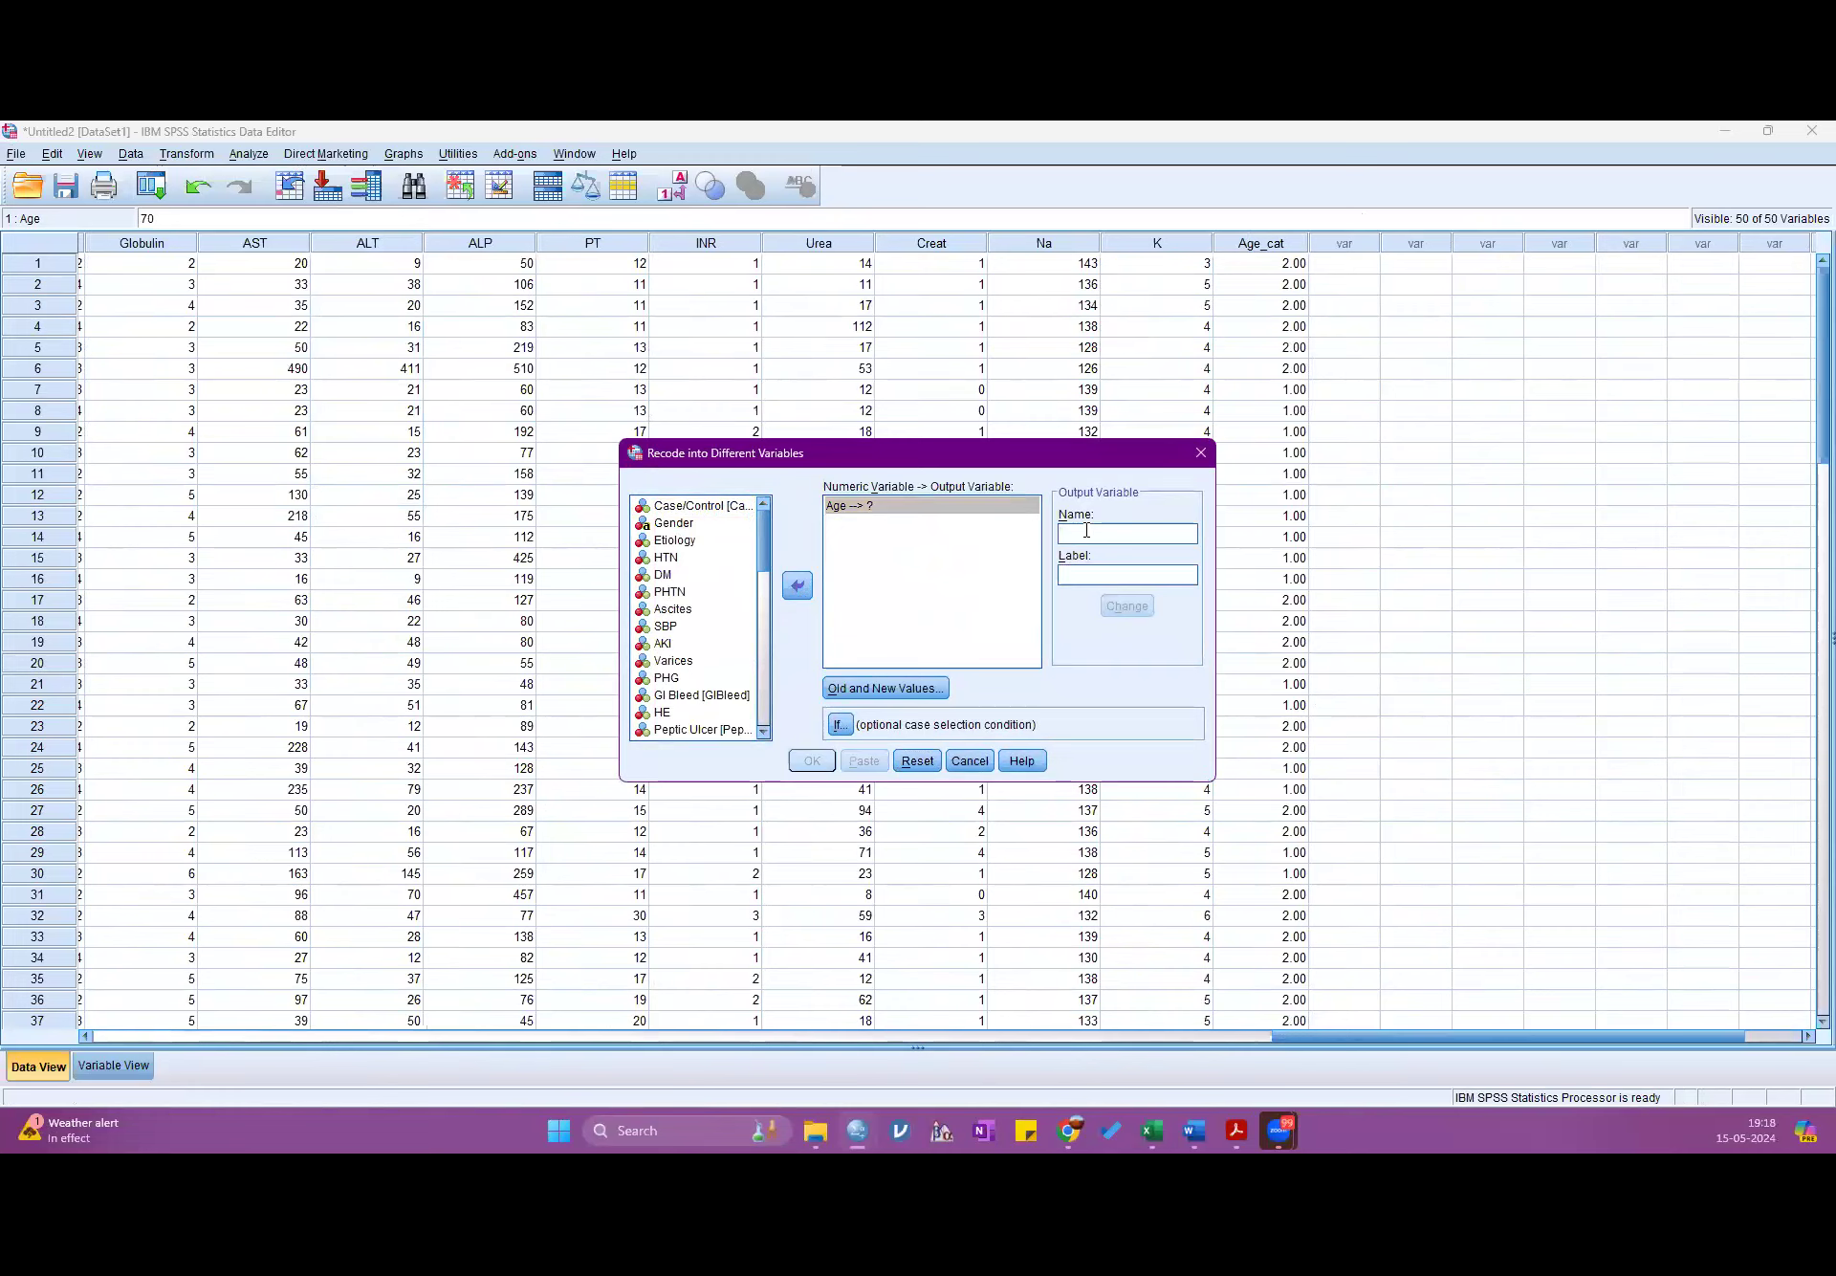
type("Age_cat1")
left_click(1131, 577)
type("Age_cat1")
left_click(1127, 606)
left_click(895, 689)
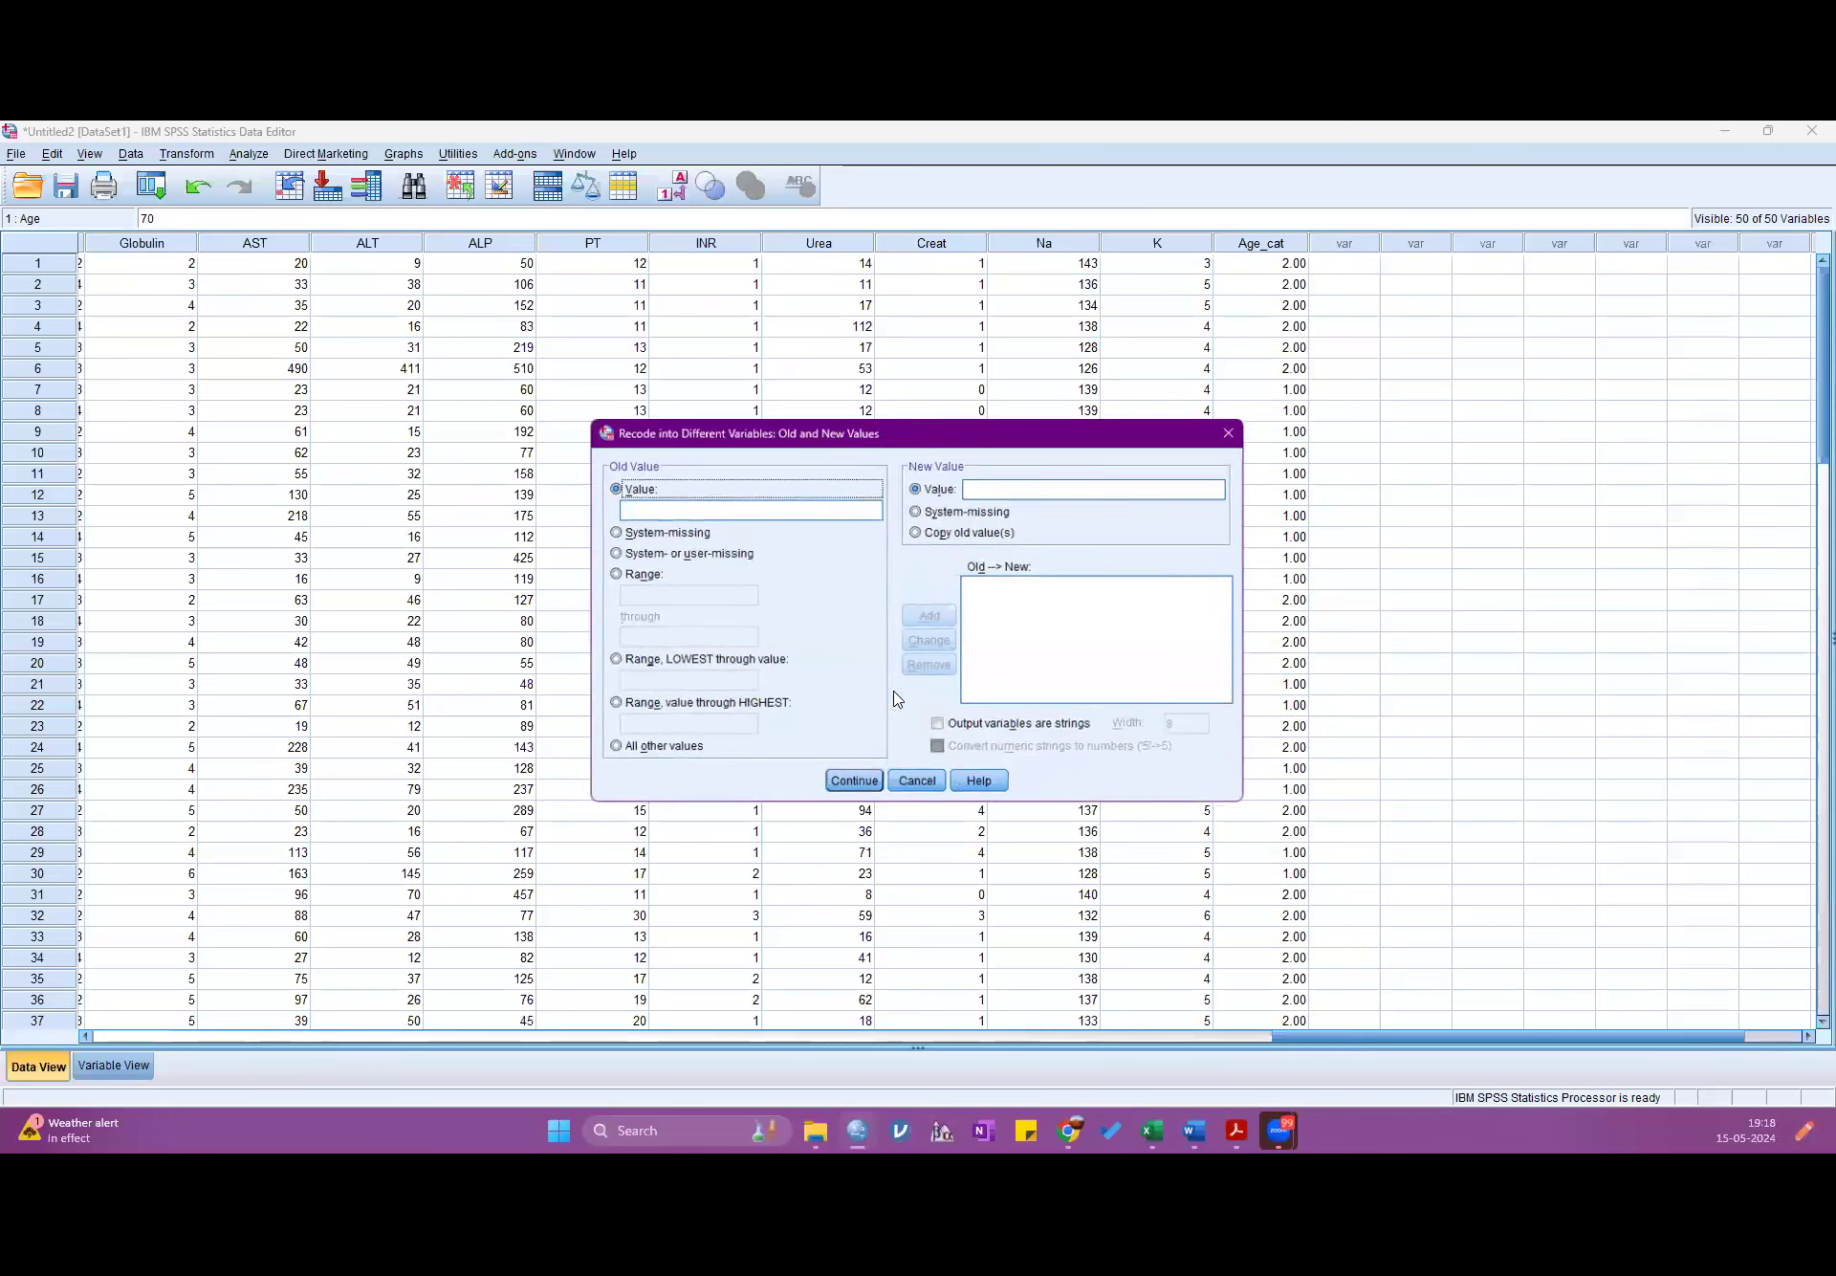
- Add a recode rule for Age_cat1 that turns the lowest value through 50 into 1
left_click(675, 660)
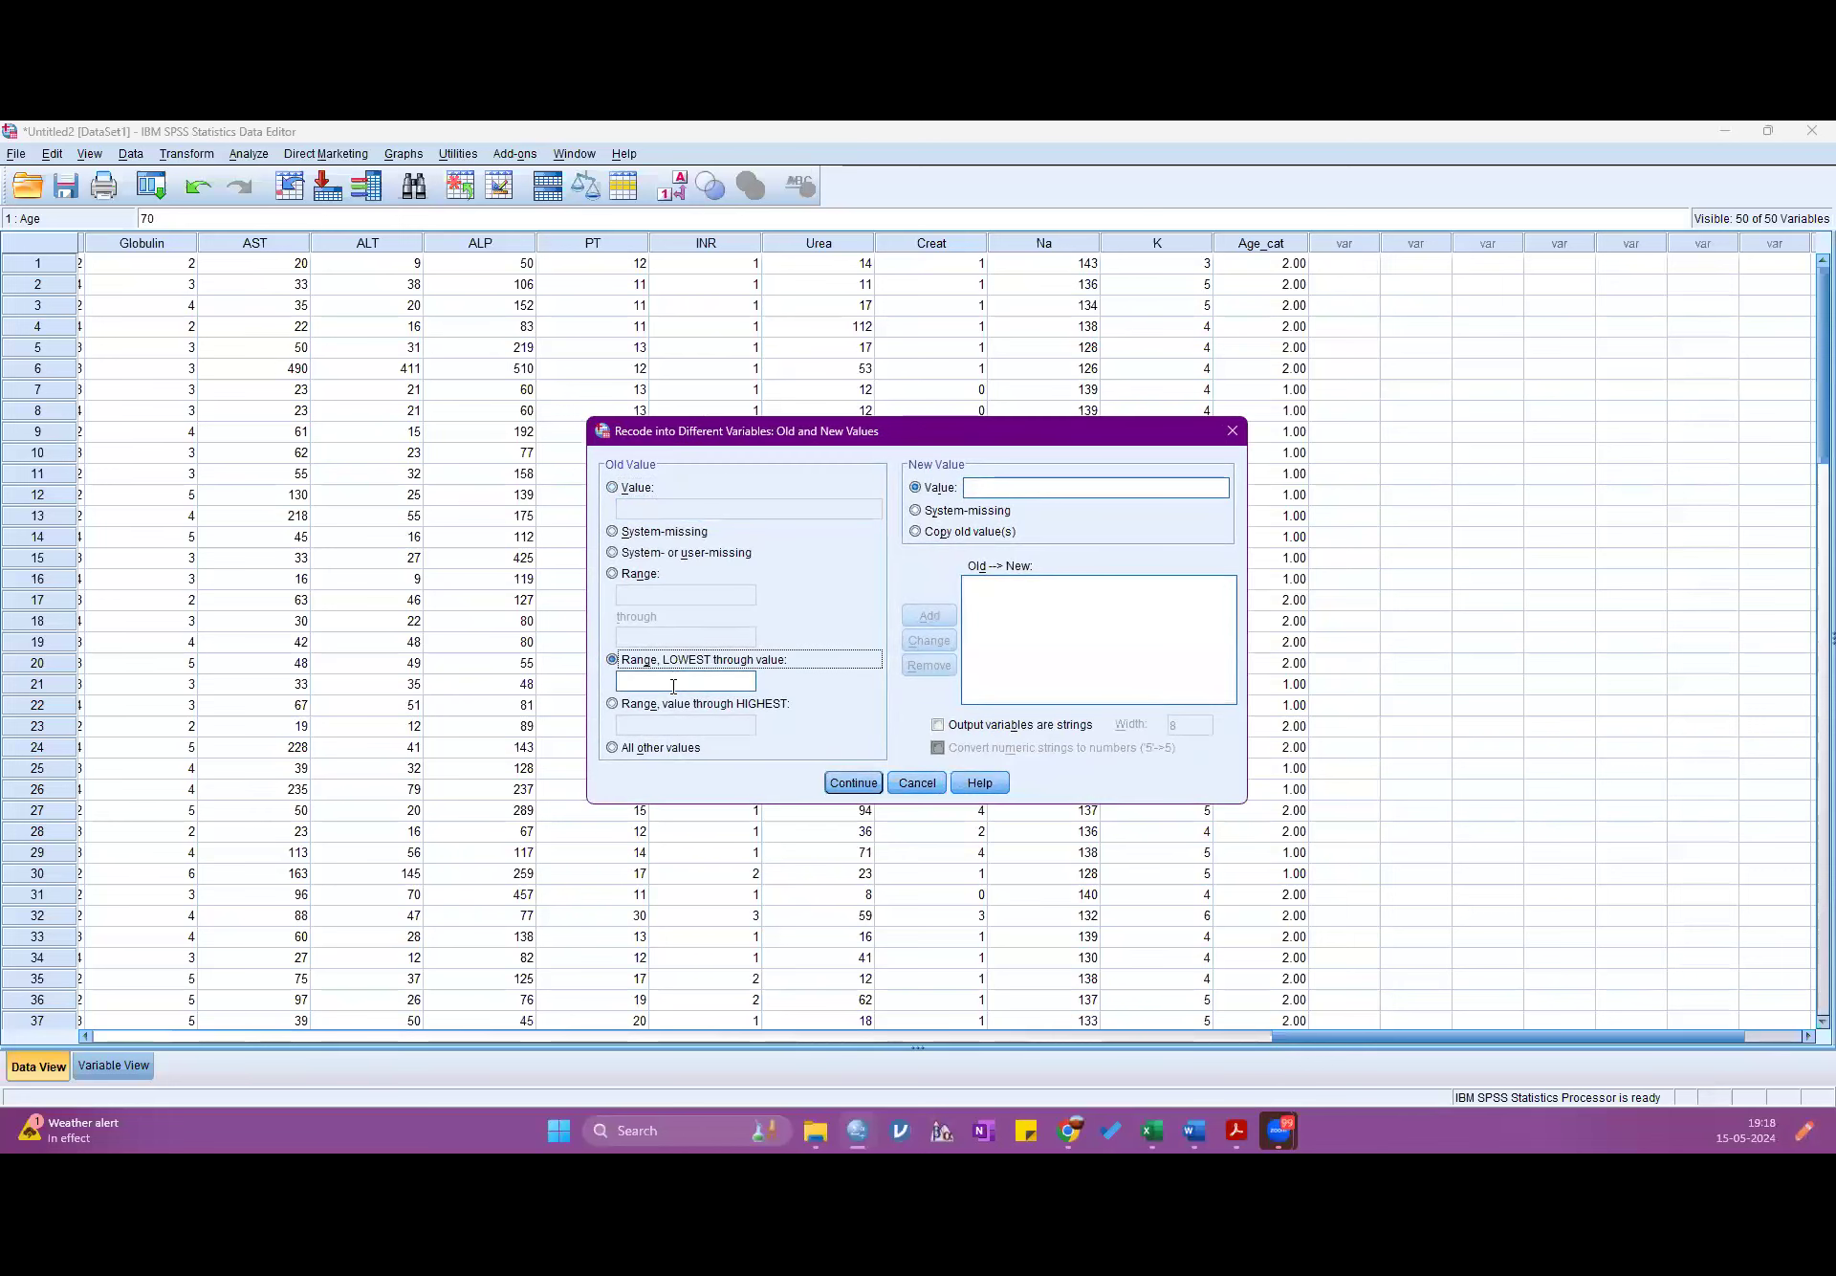
left_click(613, 574)
left_click(635, 597)
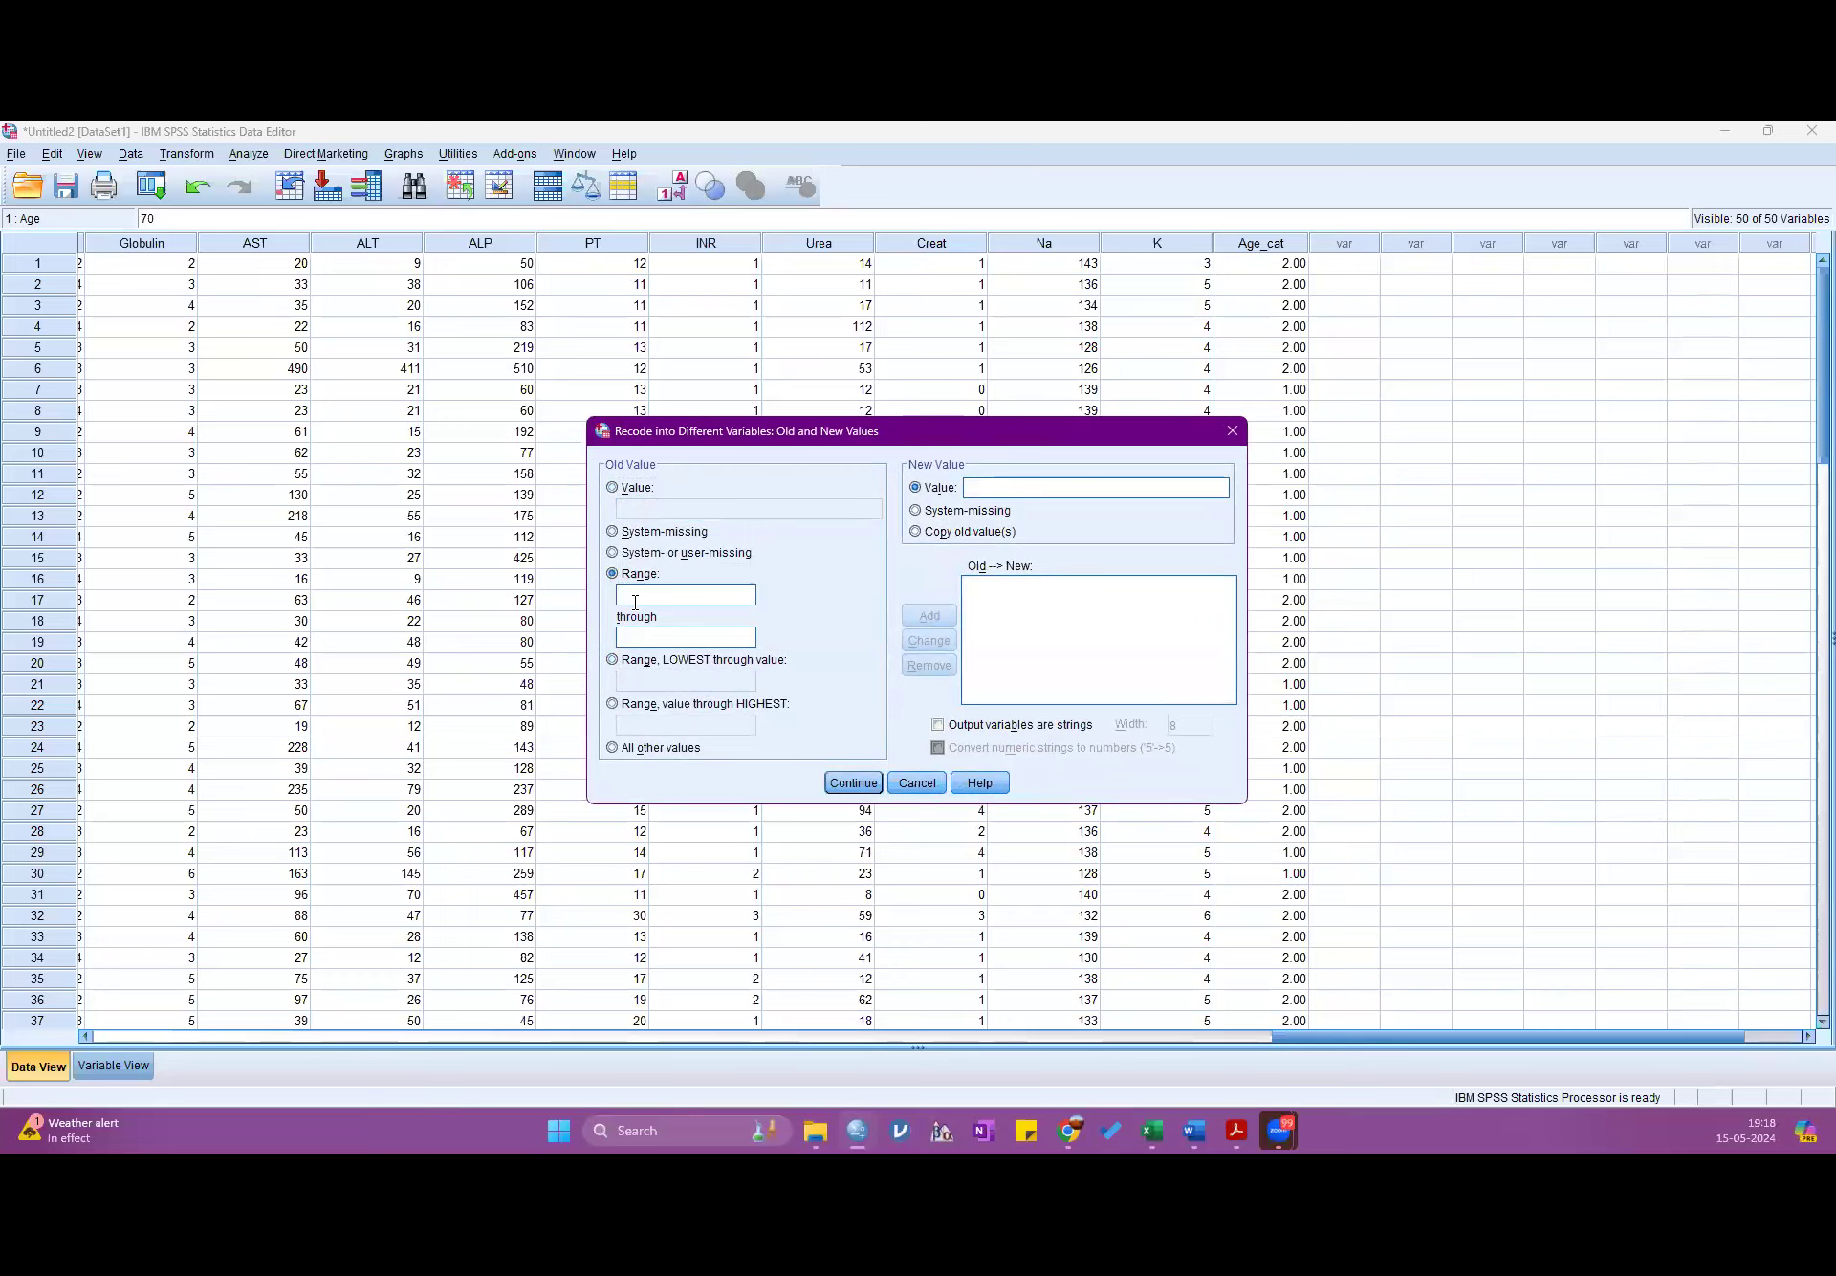
left_click(612, 659)
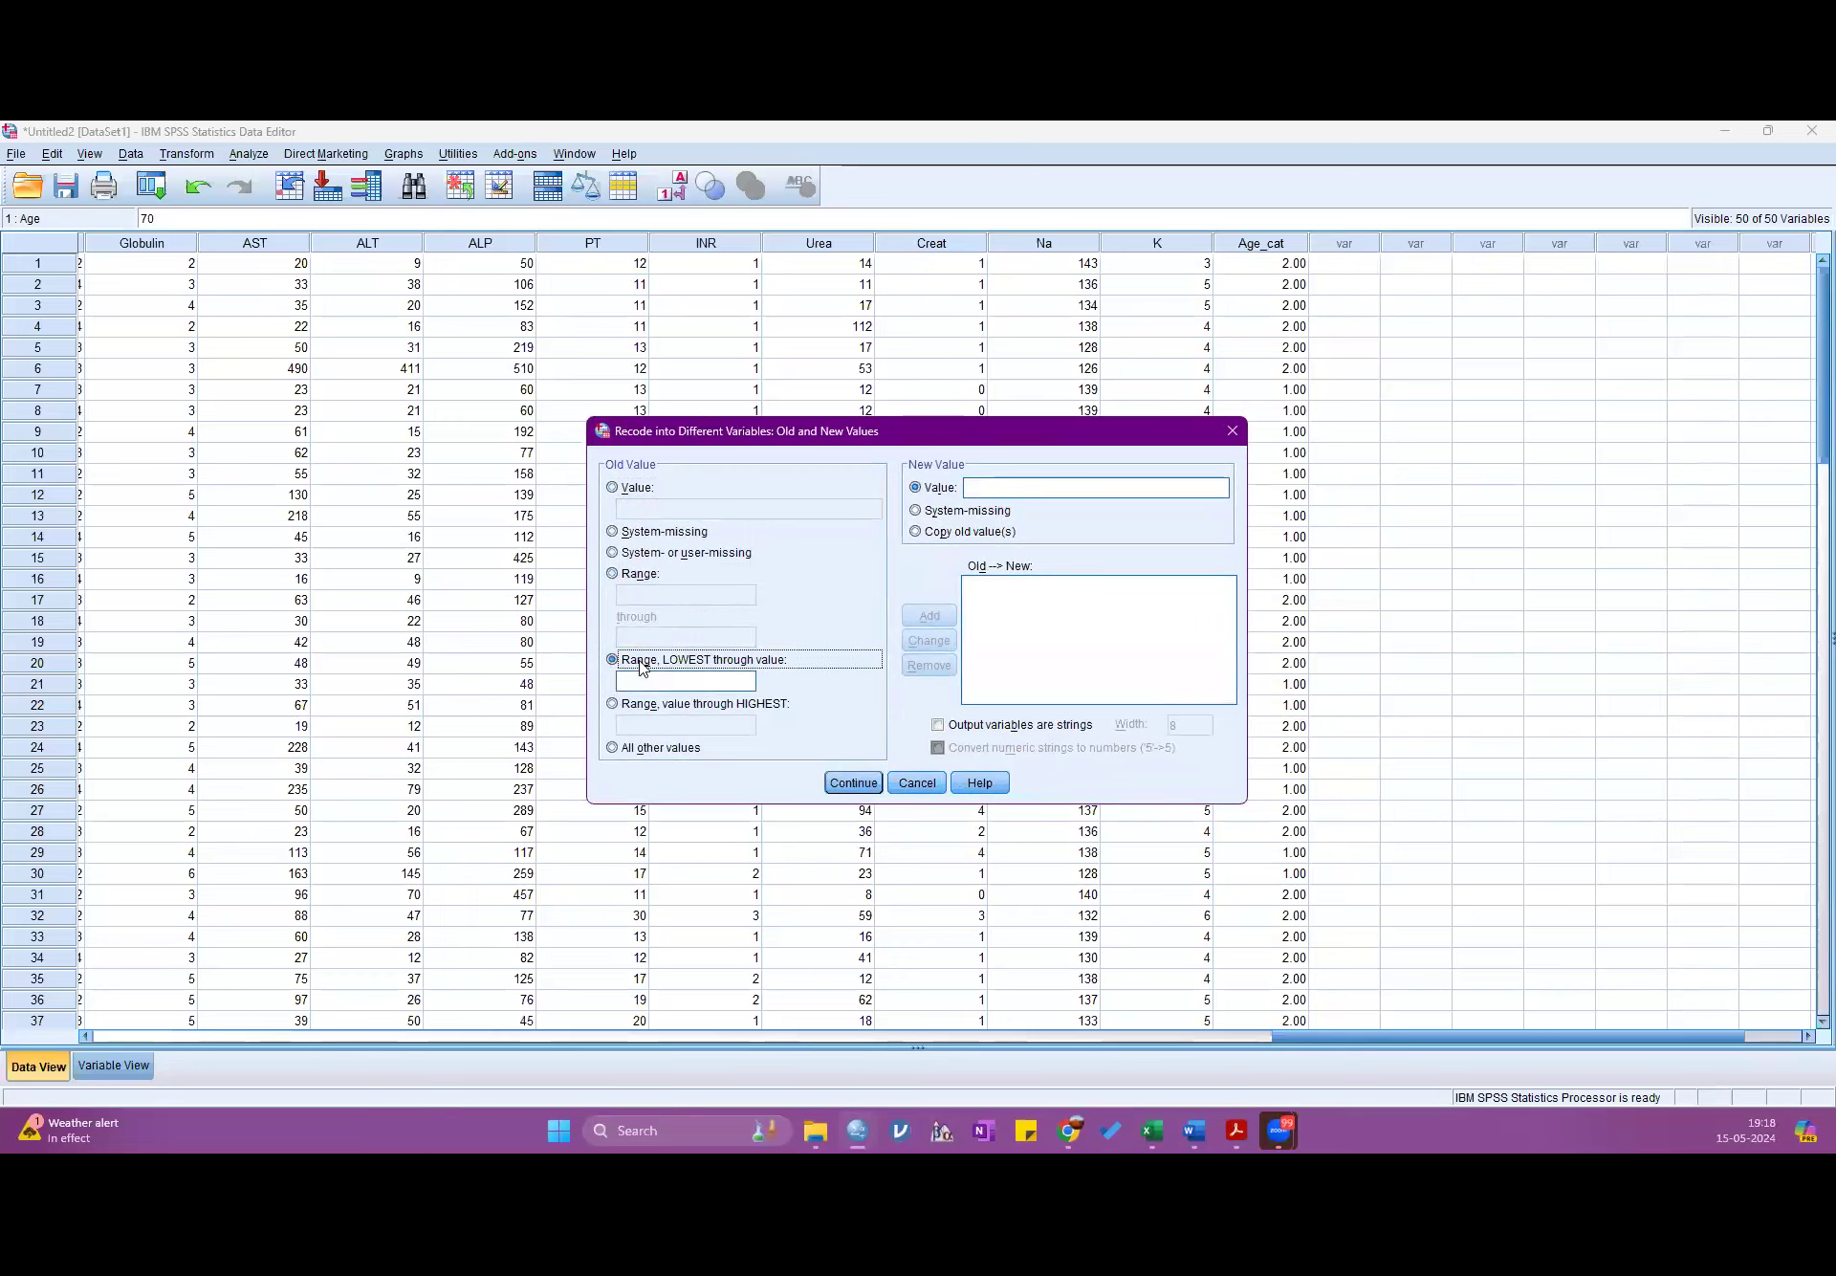
left_click(643, 678)
type("50")
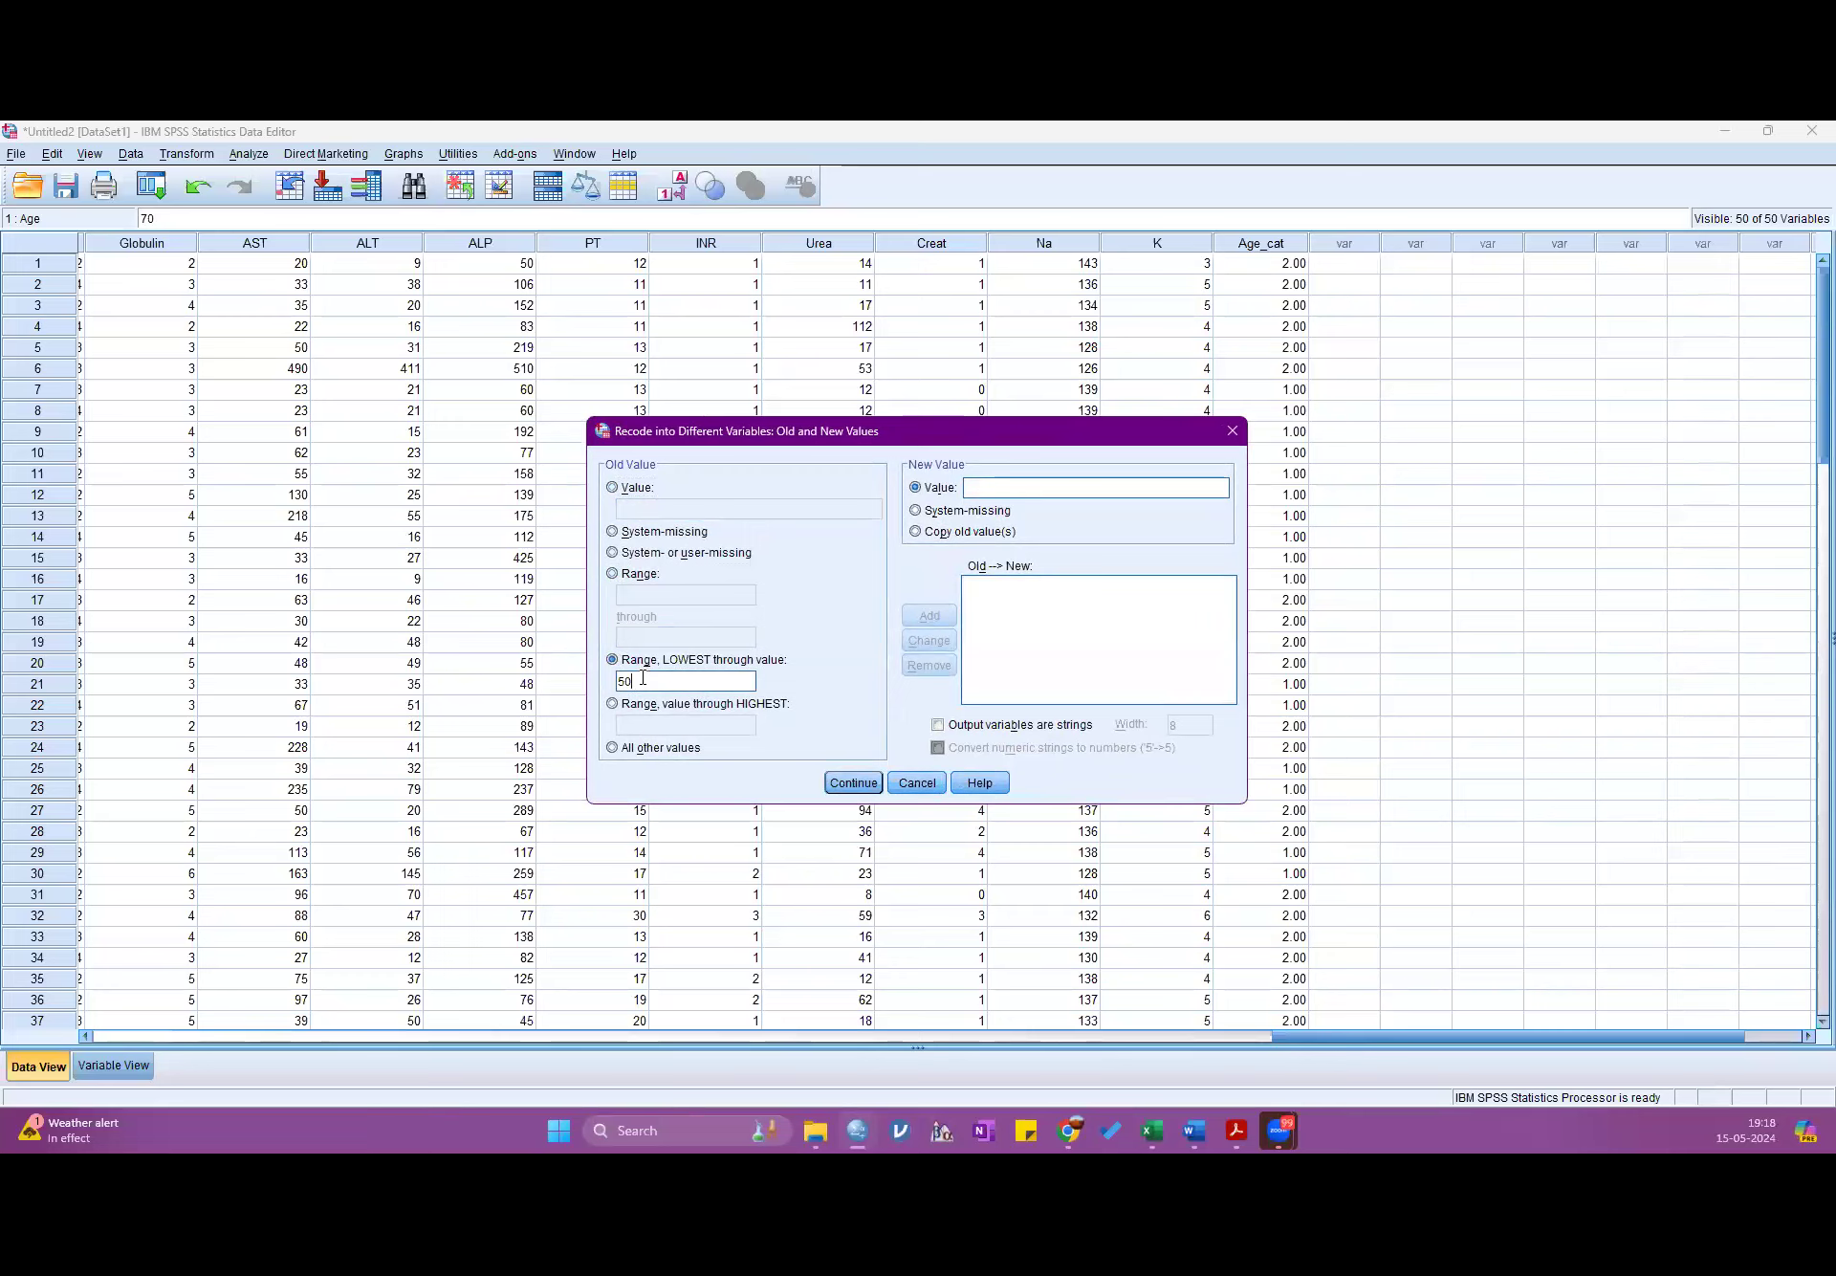
left_click(1030, 488)
type("1")
left_click(925, 615)
- Add a recode rule for Age_cat1 that turns 50 through the highest value into 2
left_click(735, 705)
left_click(708, 725)
type("50")
left_click(1069, 489)
type("2")
left_click(914, 613)
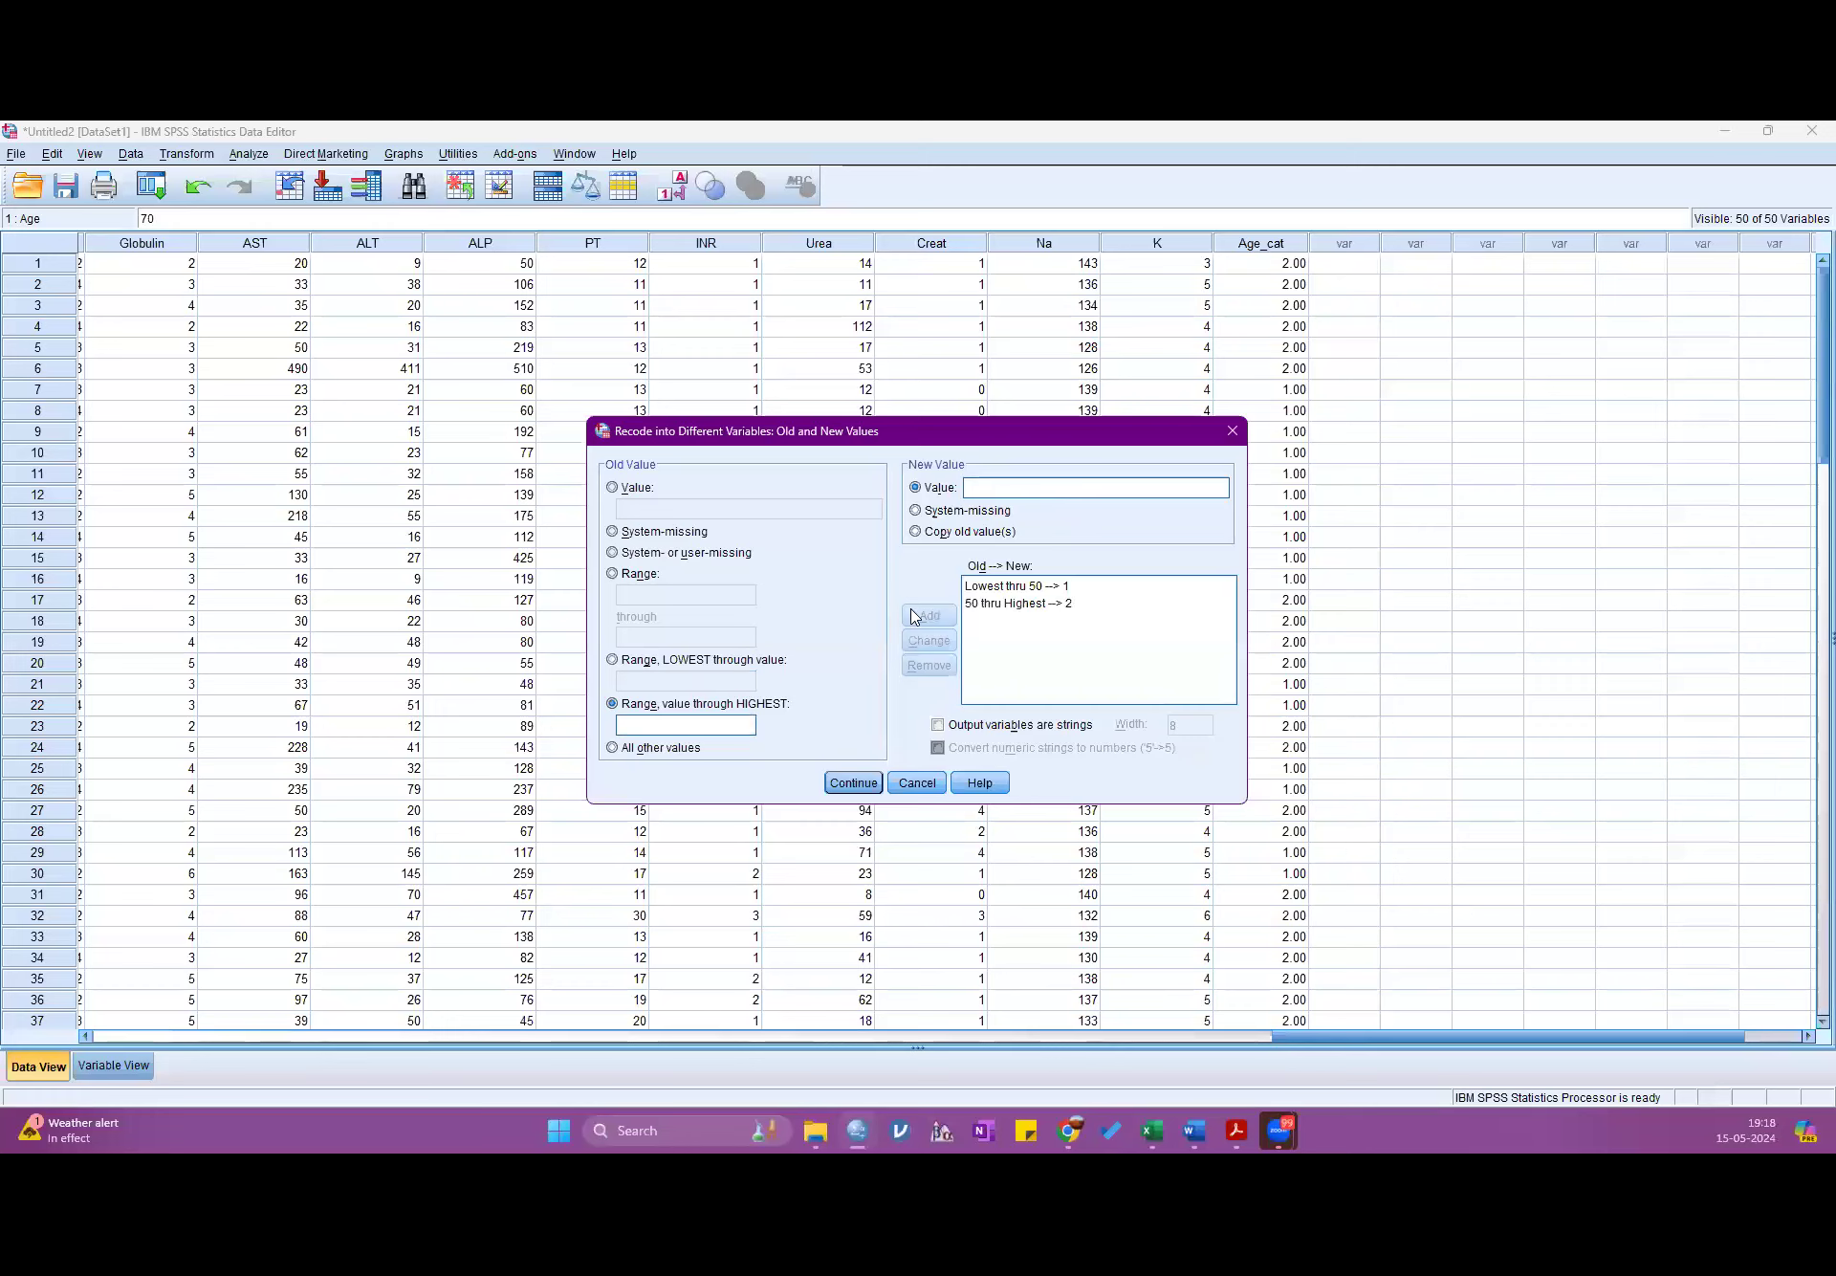
- Remove both recode rules from the old-to-new list
left_click(995, 603)
left_click(935, 666)
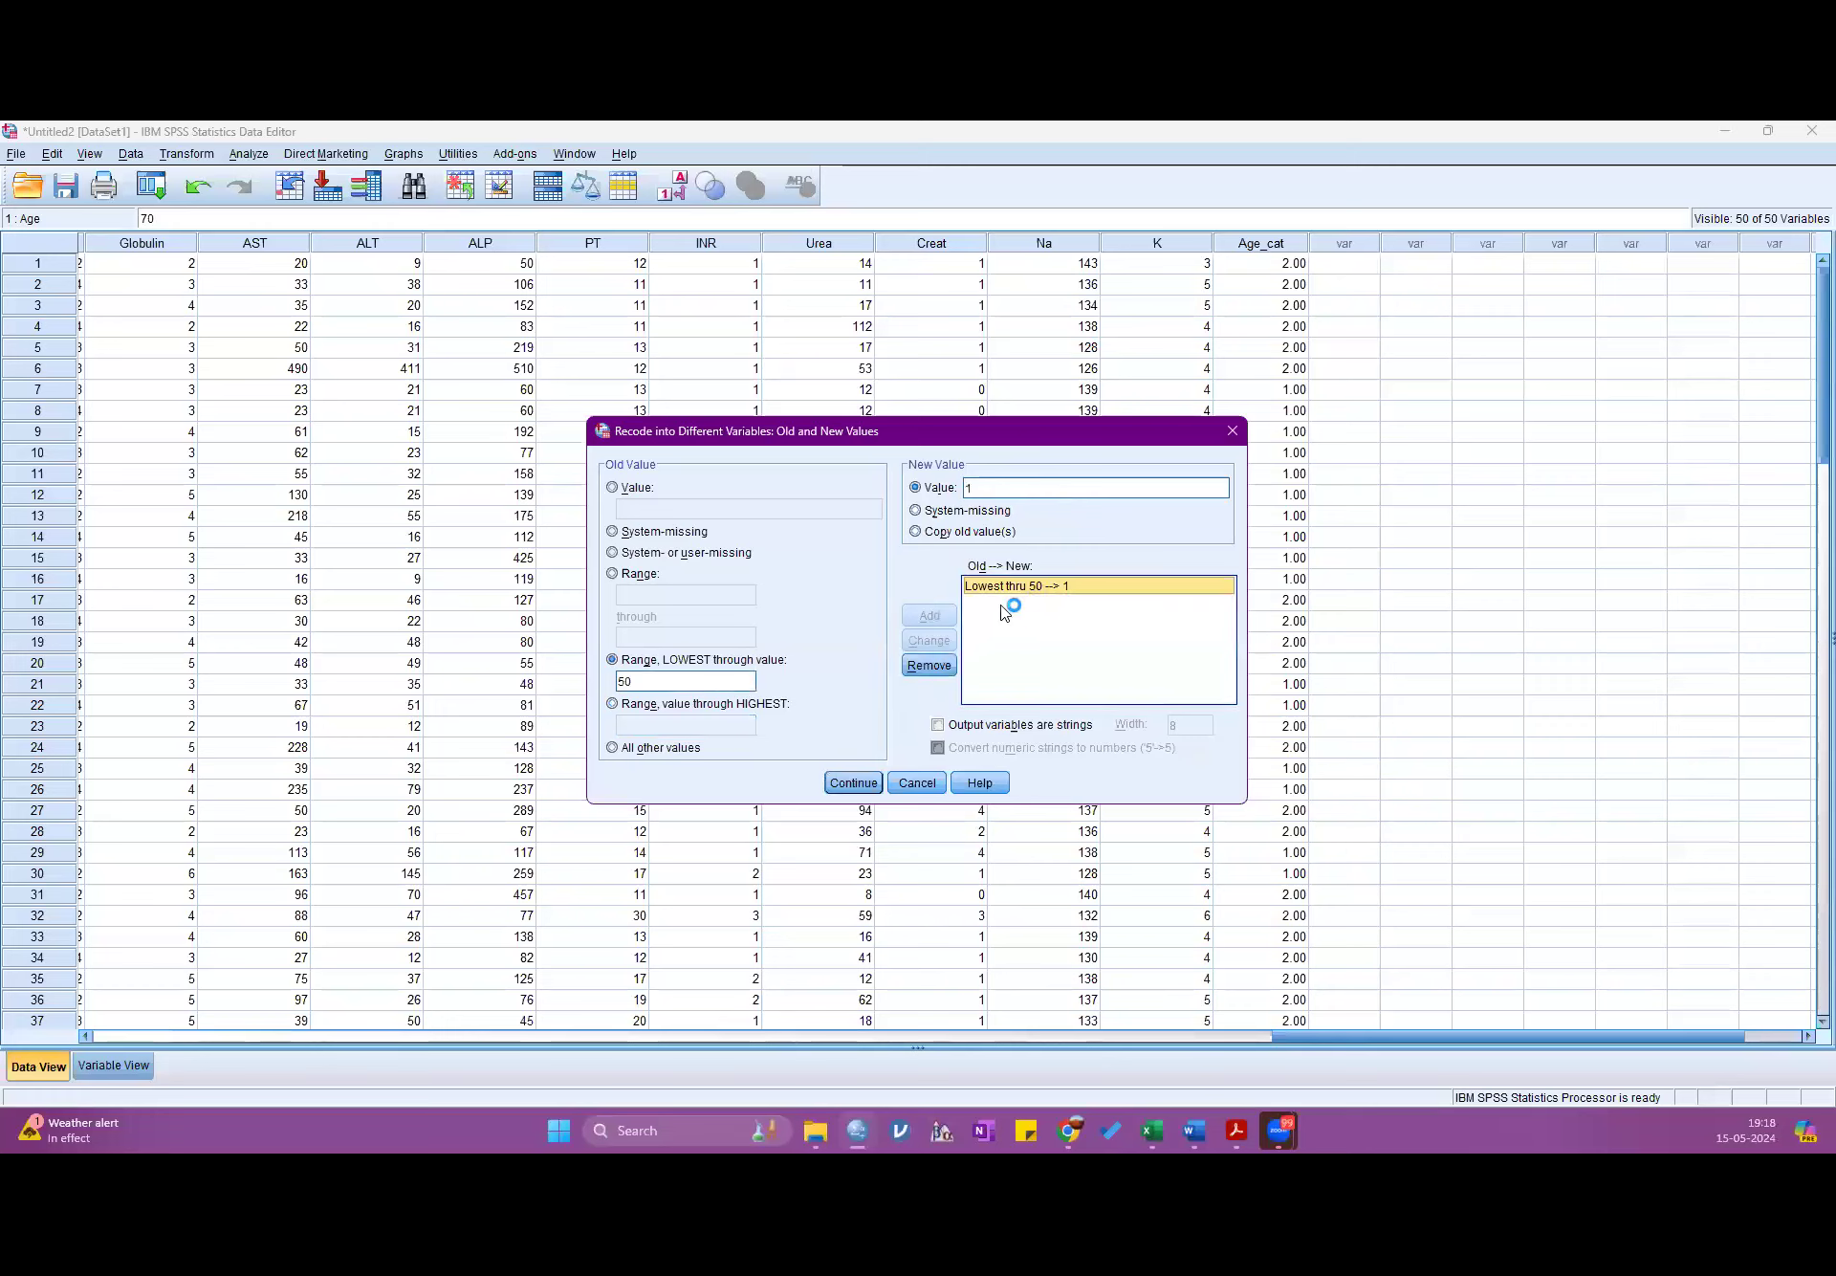
left_click(934, 664)
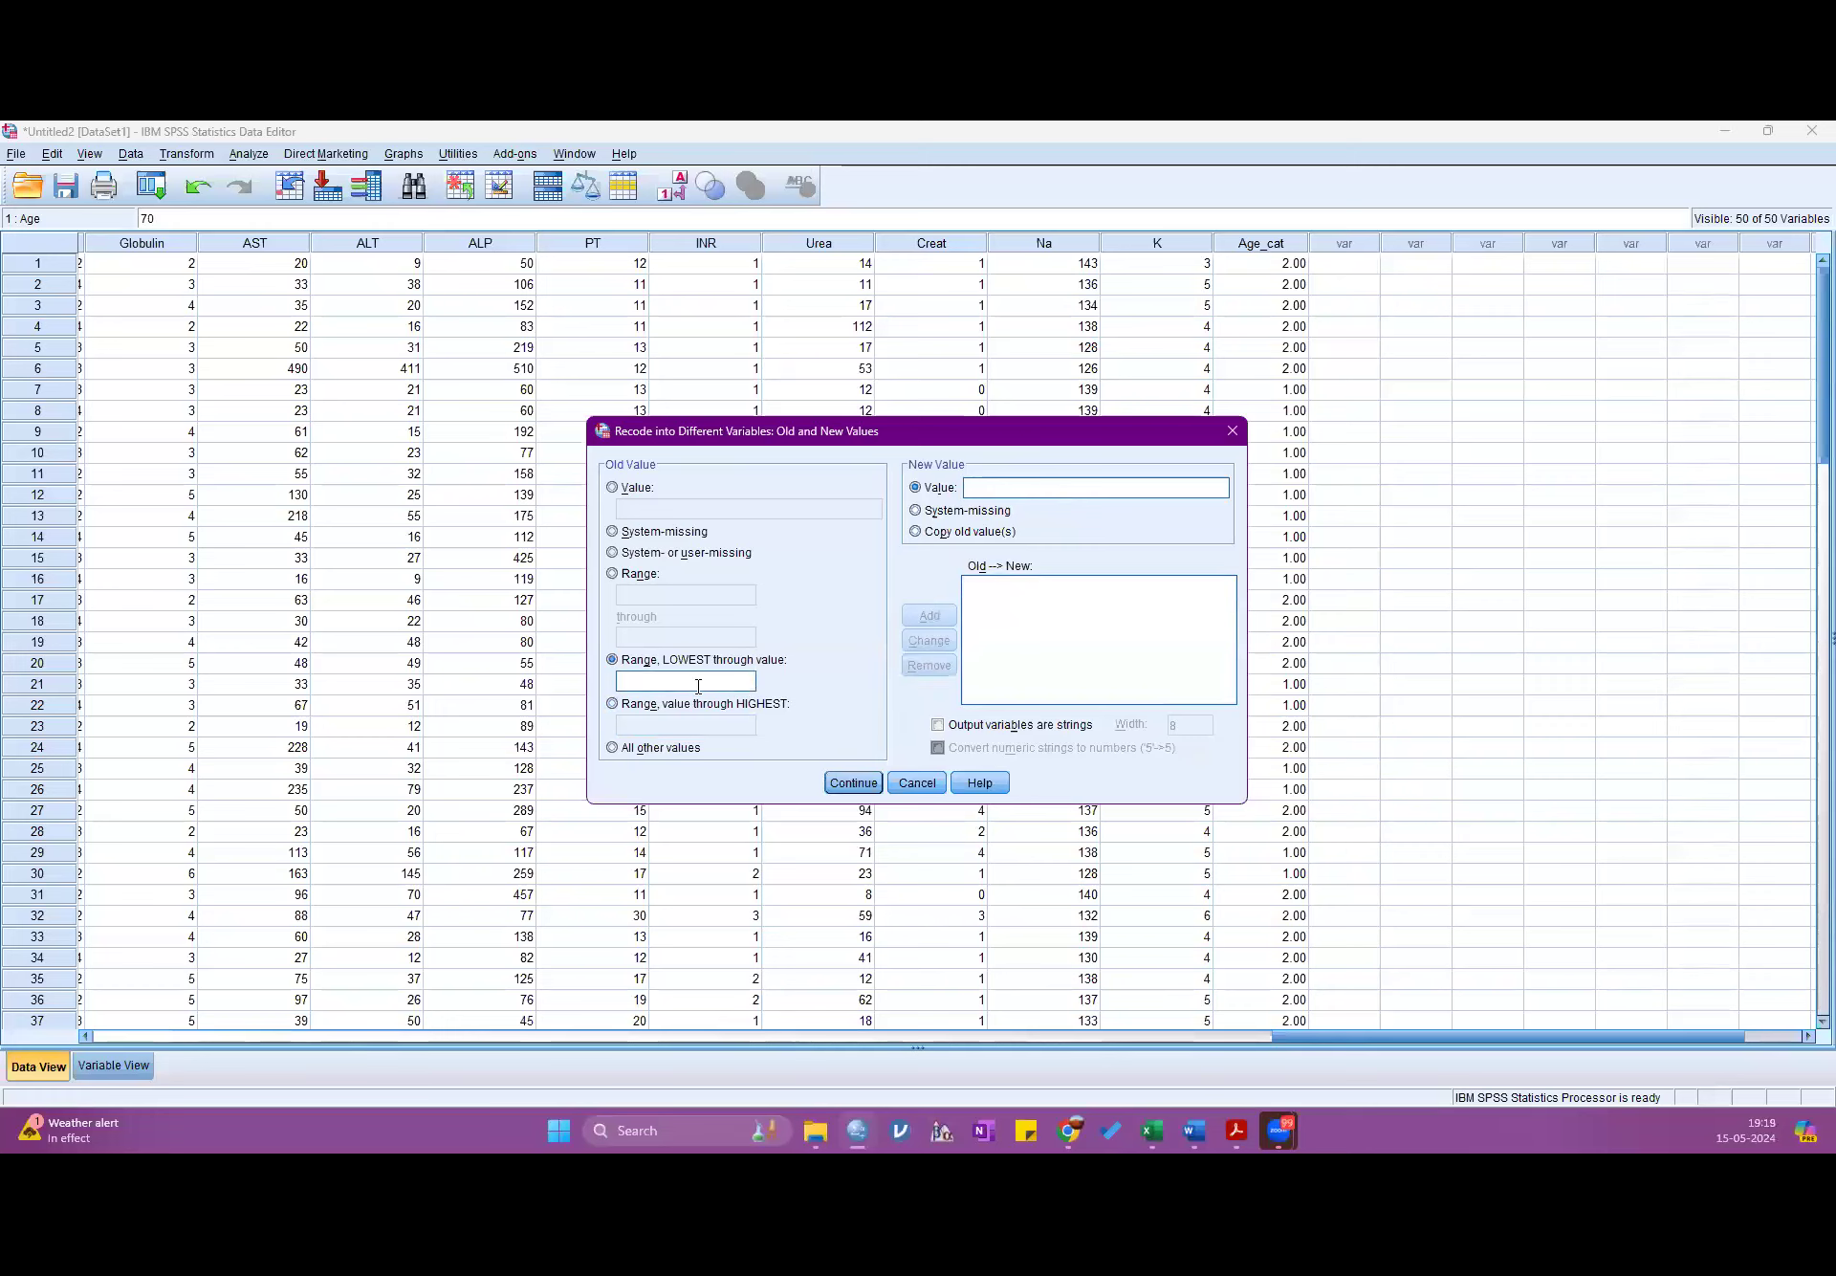
- Add a range rule that recodes Age values from 10 through 30 as 1
left_click(633, 576)
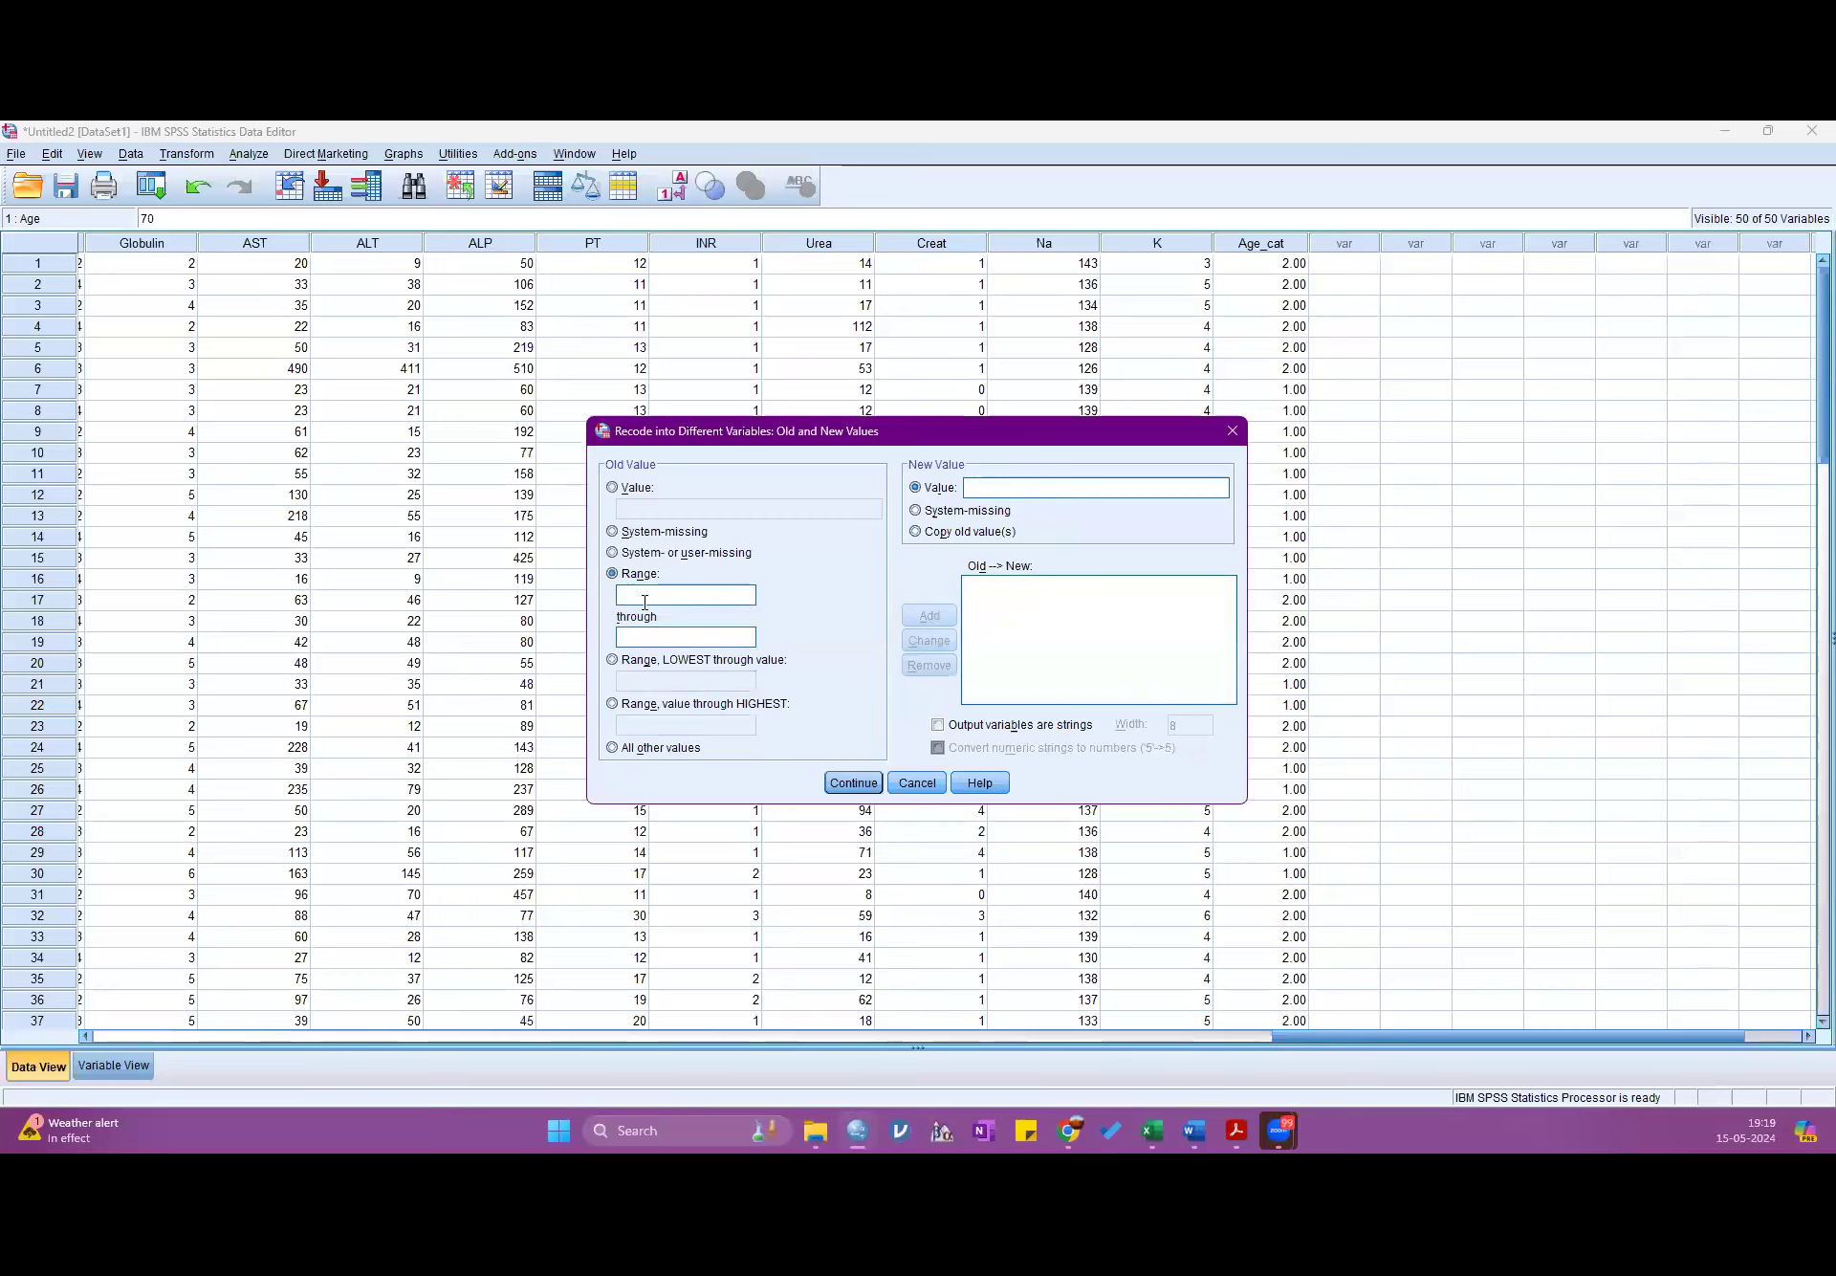
type("10")
type("30")
left_click(1052, 488)
type("1")
left_click(930, 615)
- Add a range rule that recodes Age values from 31 through 50 as 2
left_click(658, 590)
type("31")
left_click(667, 635)
type("50")
type("2")
left_click(930, 615)
- Add a range rule that recodes Age values from 51 through 90 as 3
left_click(625, 590)
type("51")
left_click(660, 629)
type("90")
left_click(1081, 489)
type("3")
left_click(928, 615)
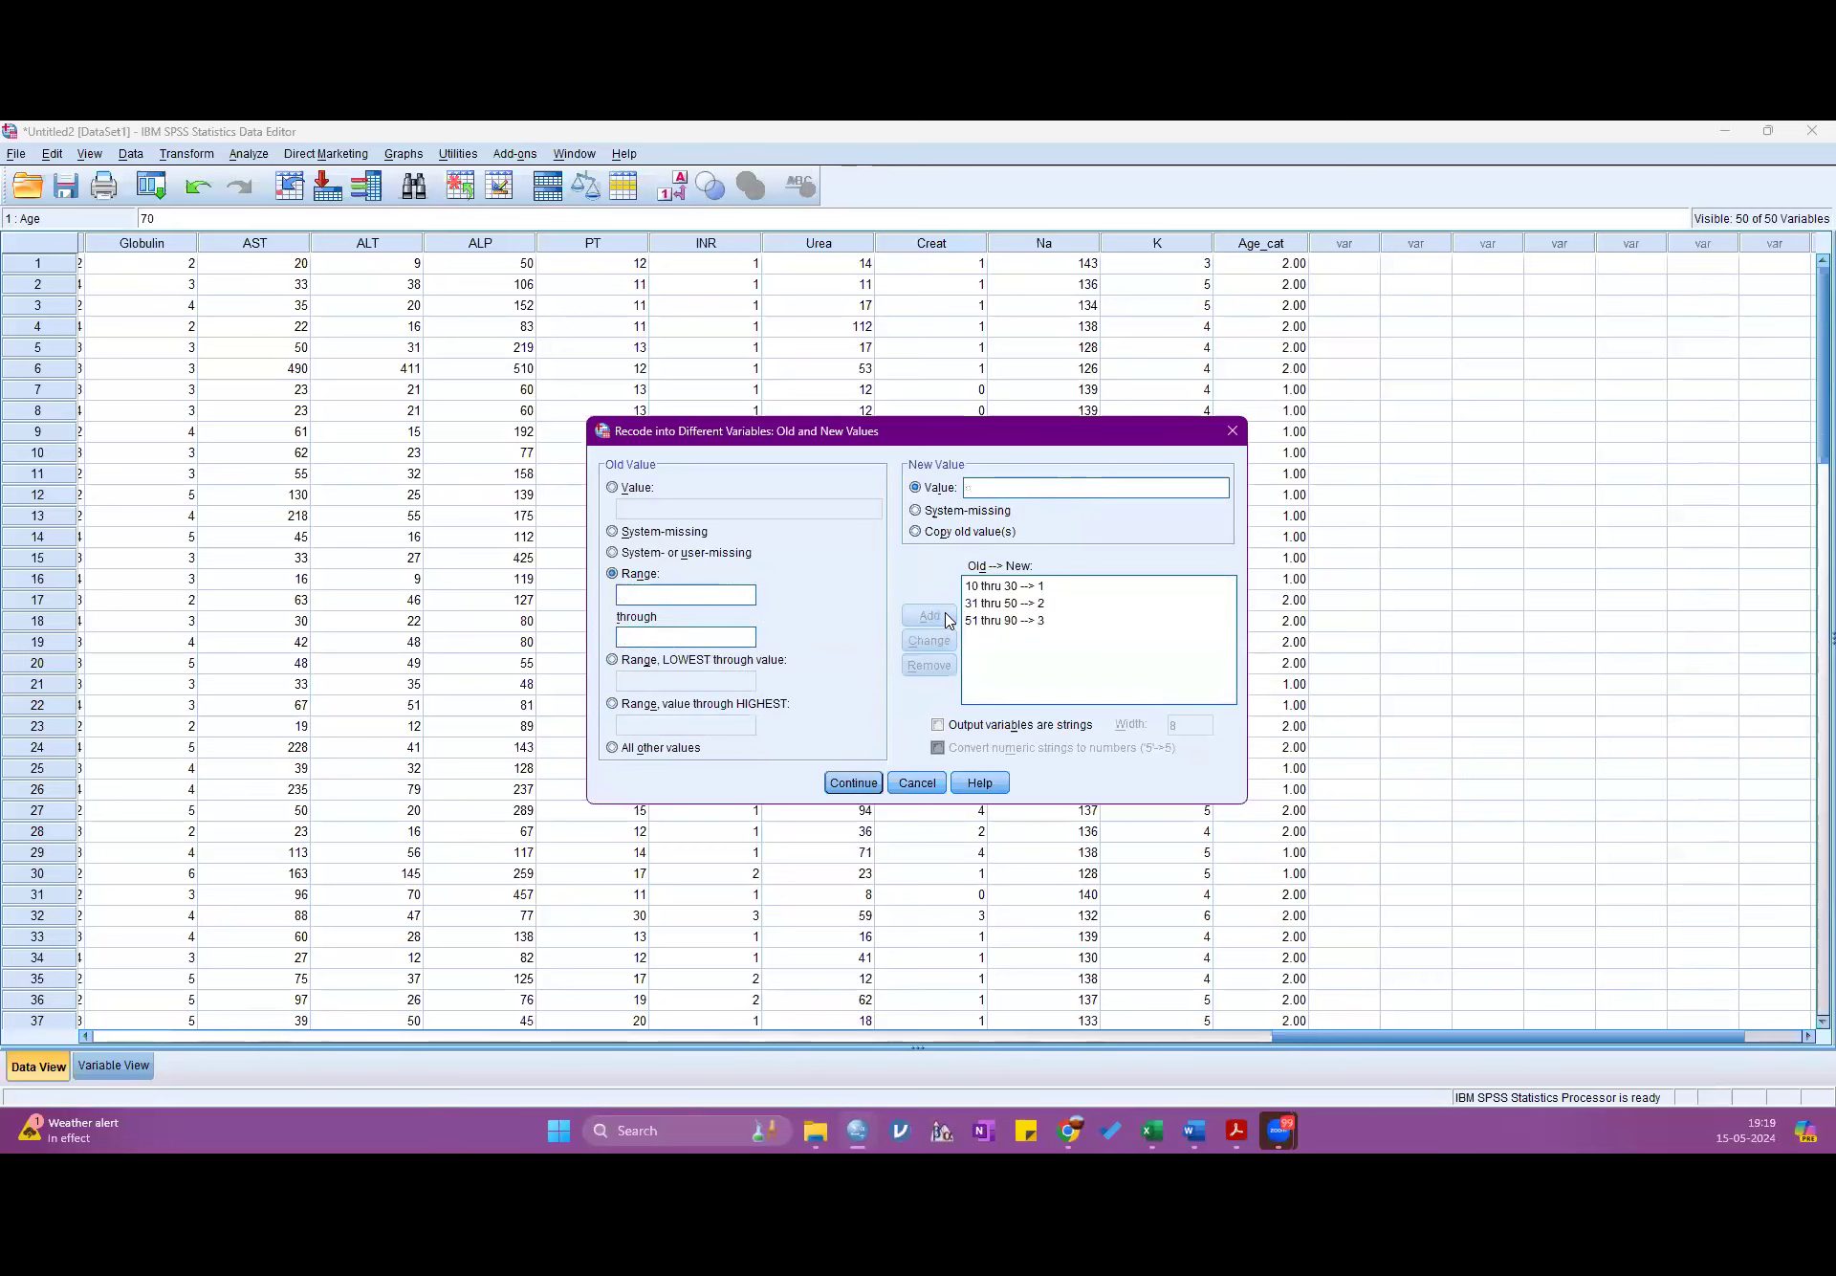
- Accept the three range rules, run the recode into Age_cat1 and check values in the new column
left_click(853, 782)
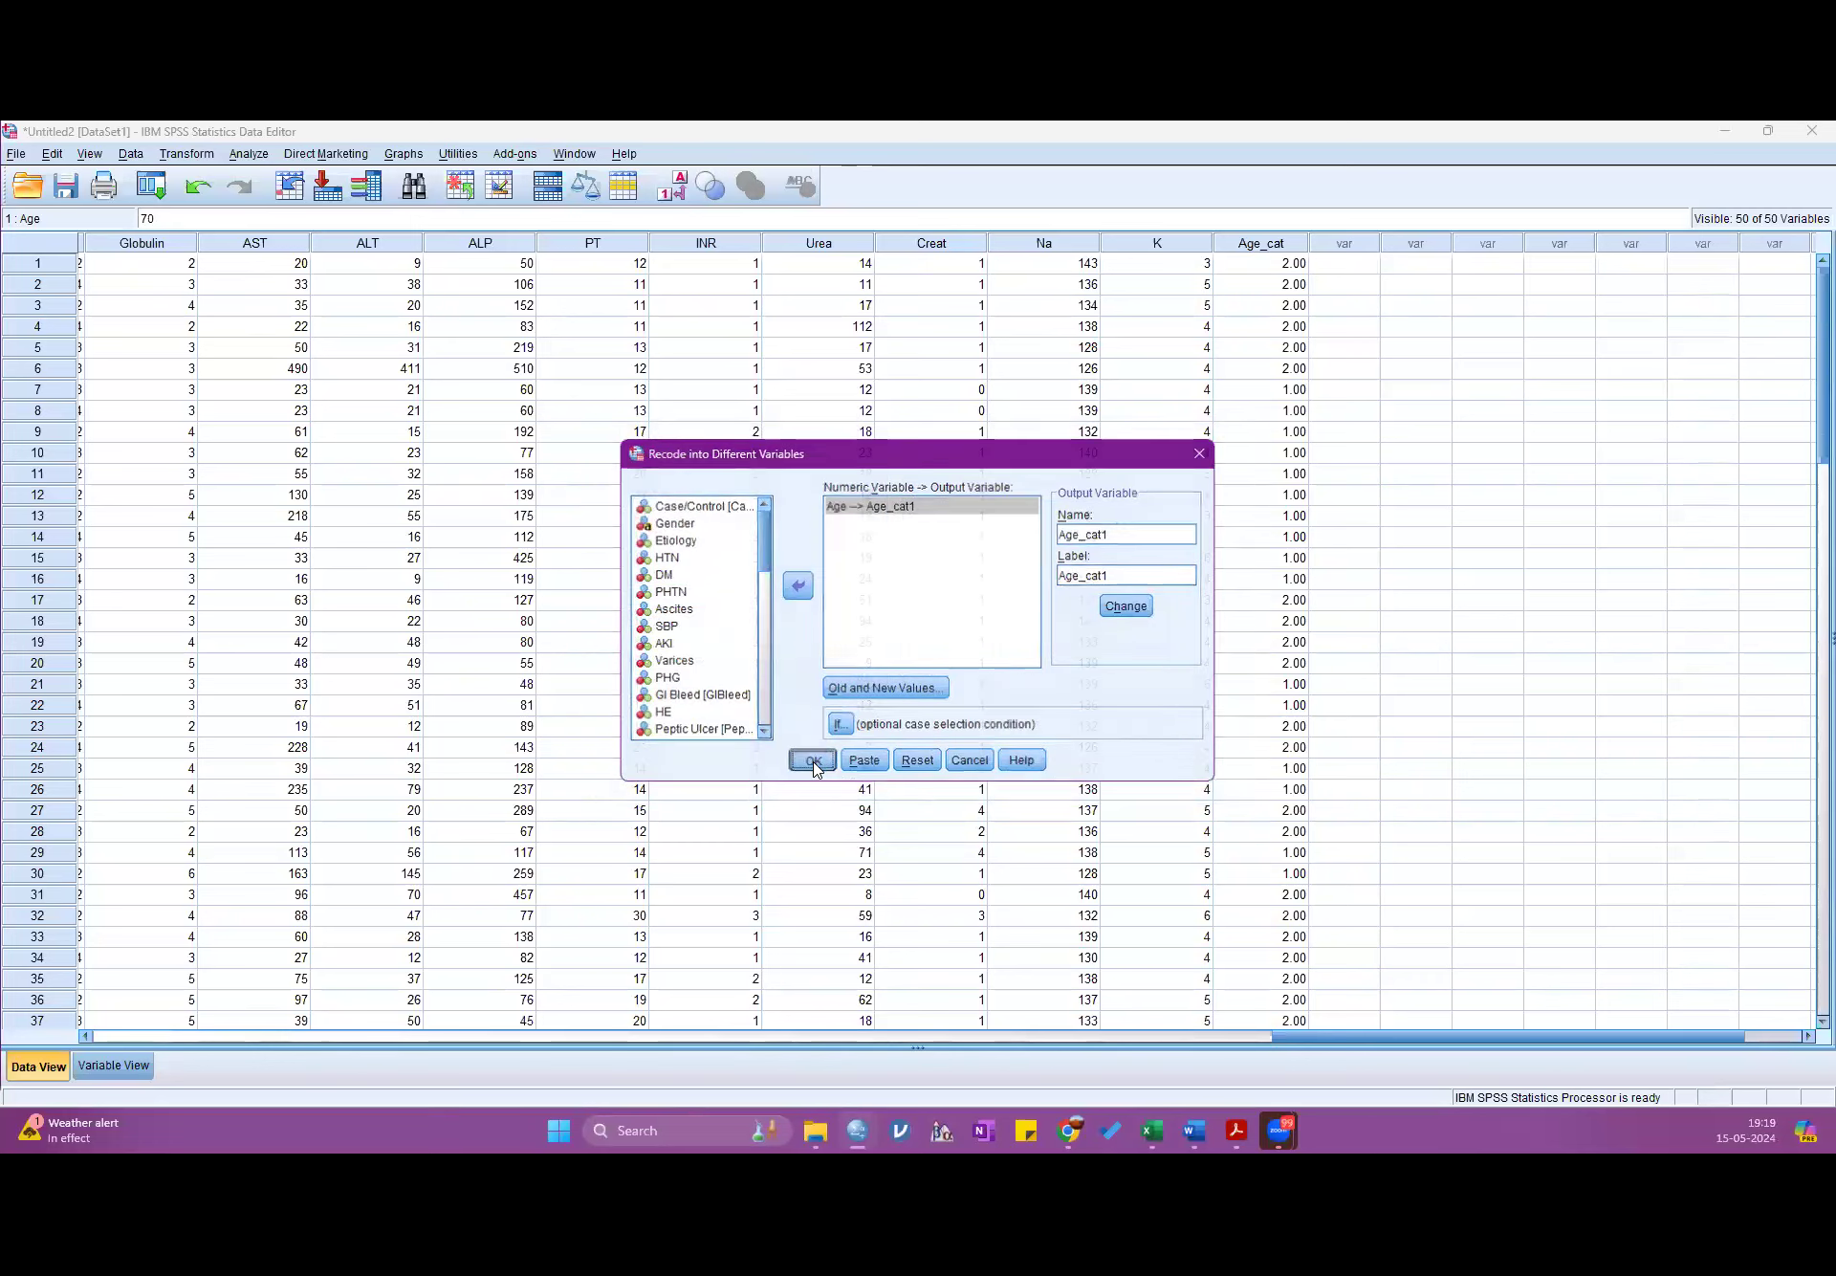
left_click(811, 759)
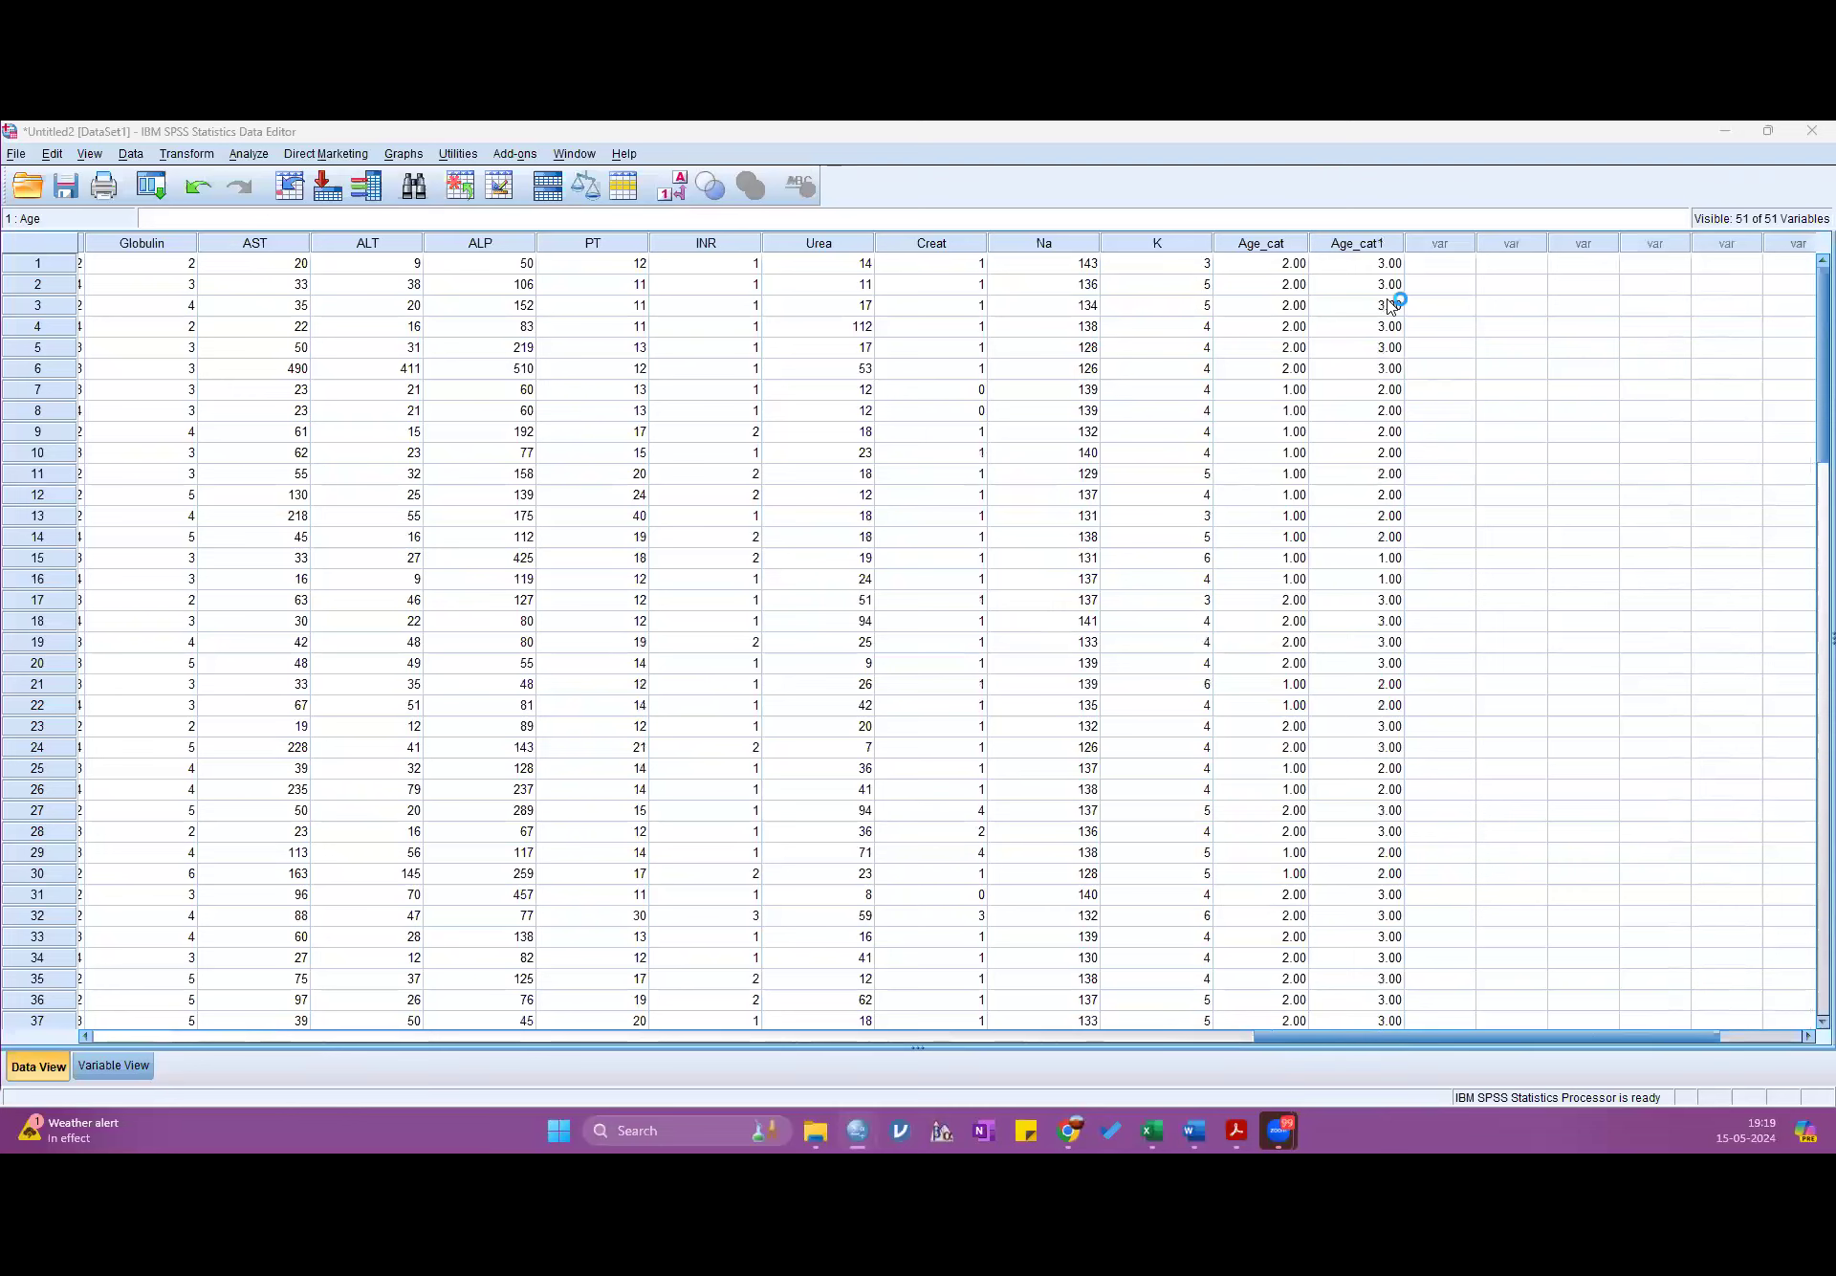
left_click(1392, 388)
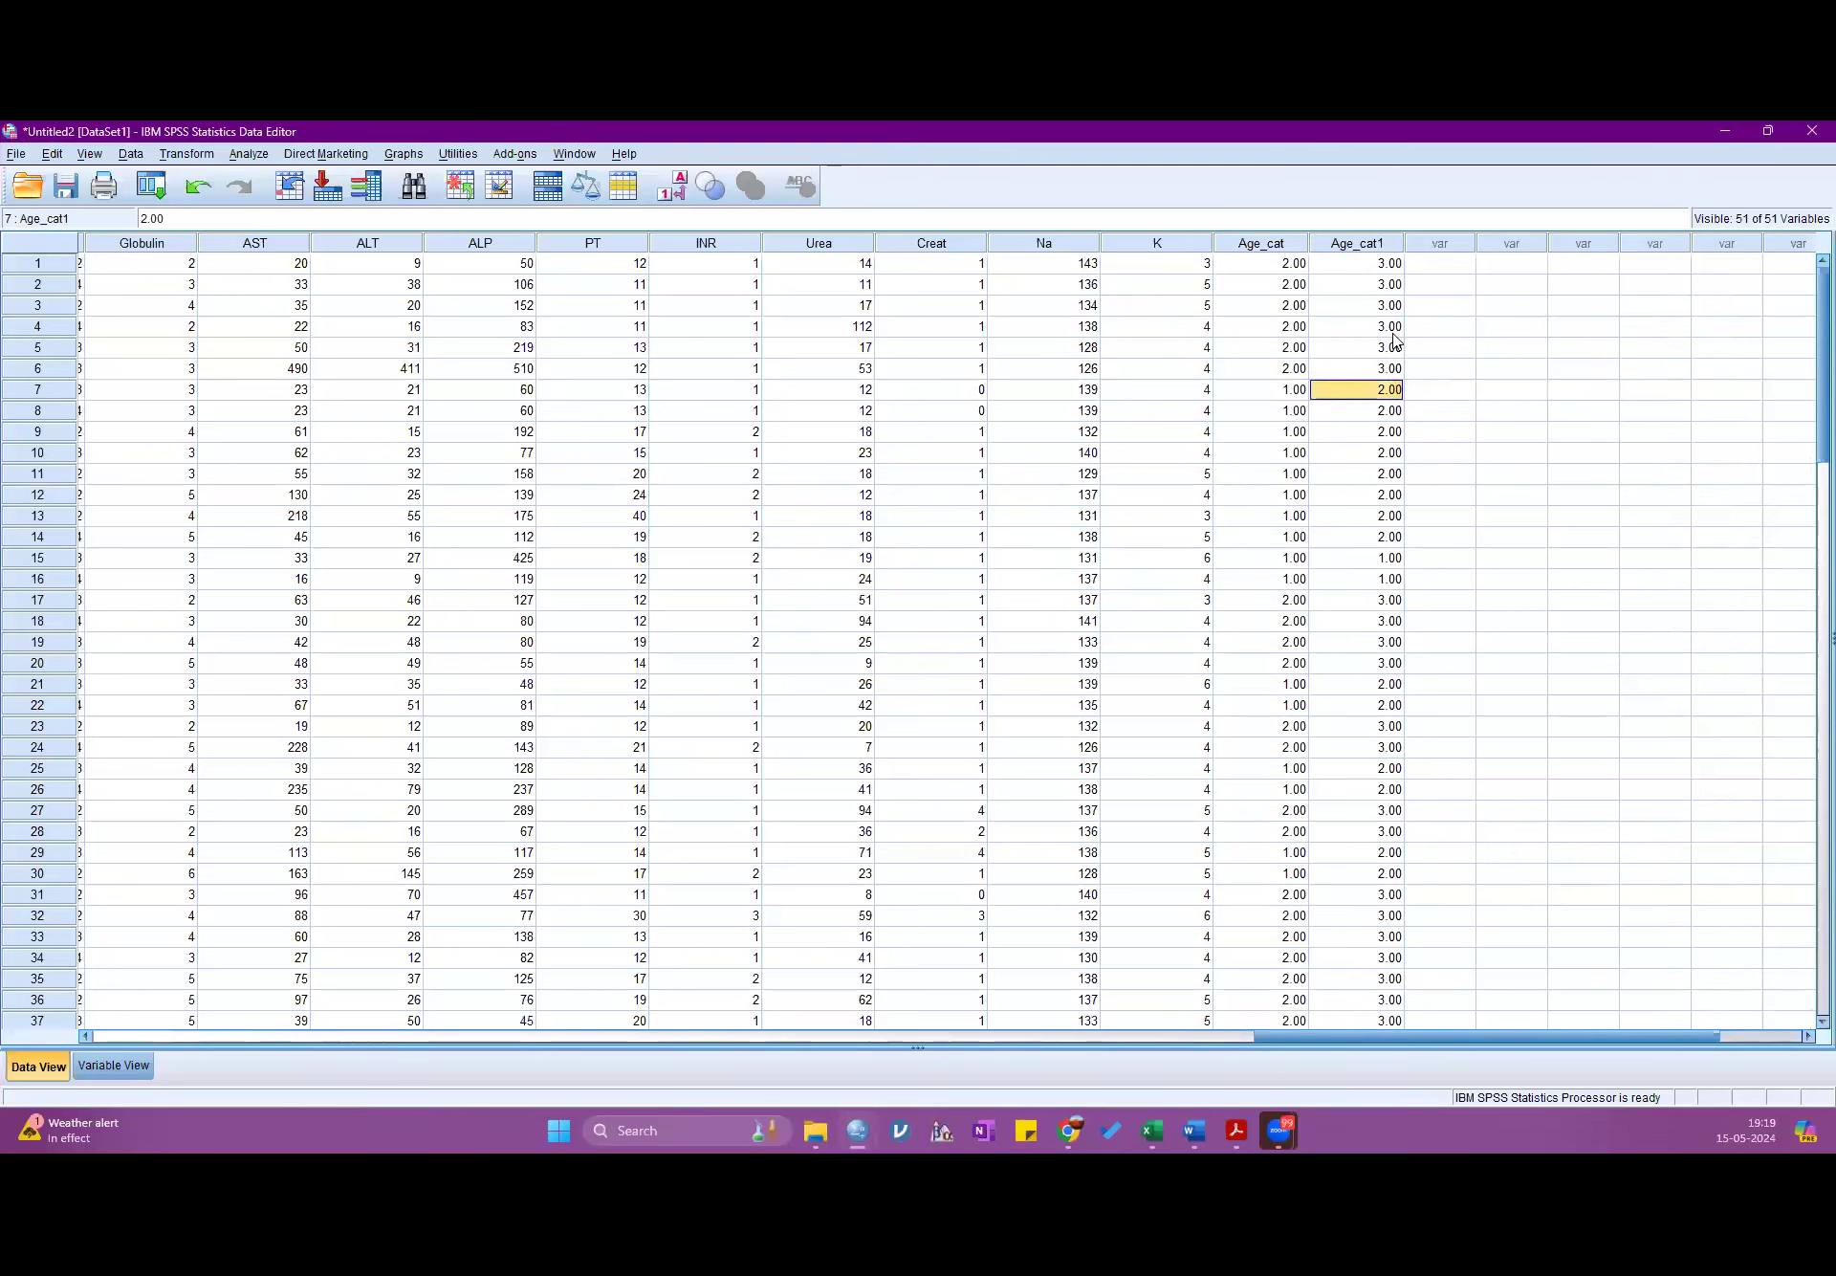
left_click(1399, 580)
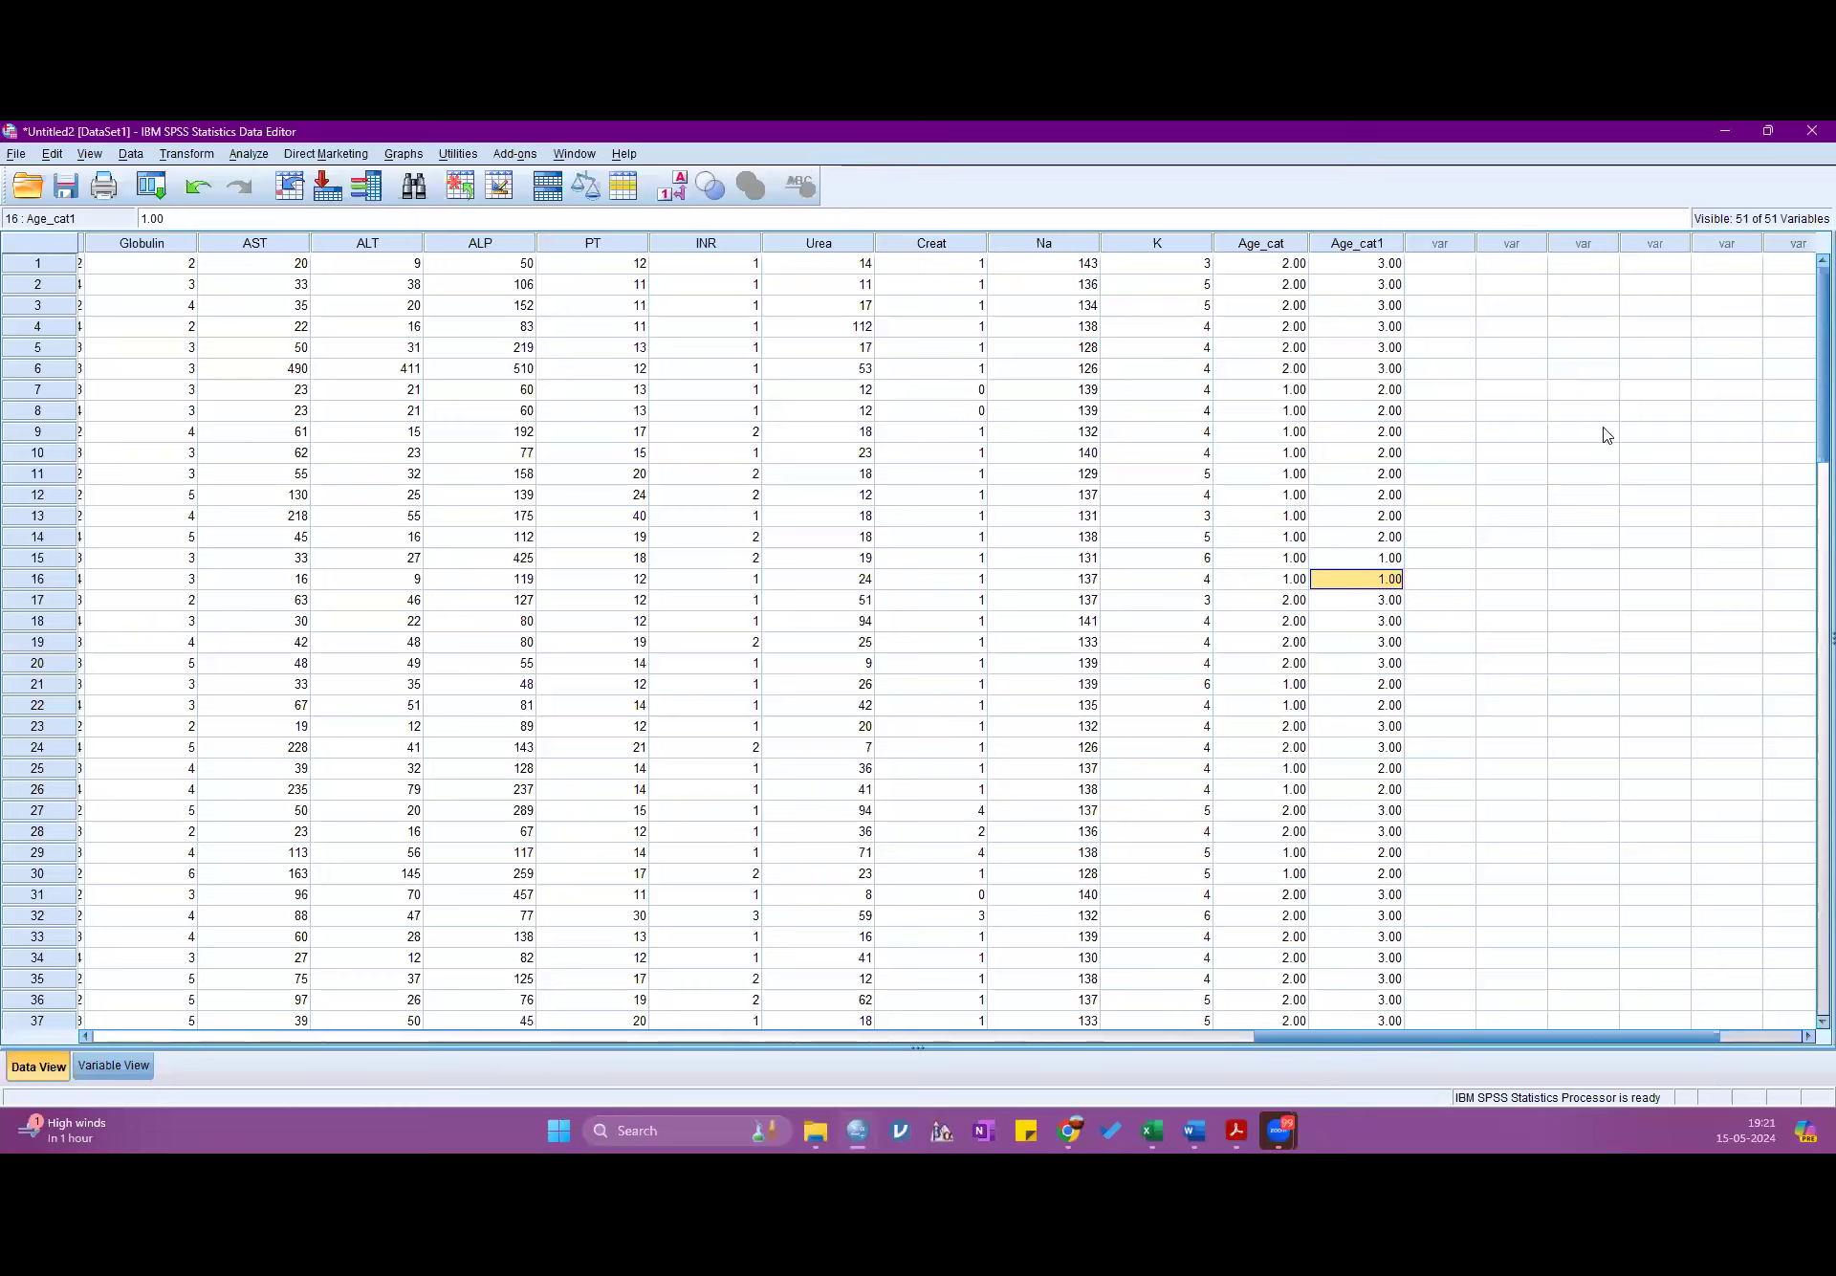
- Enter 5 in row 9 and 10 in row 10 of the second empty column after Age_cat1
left_click(1534, 435)
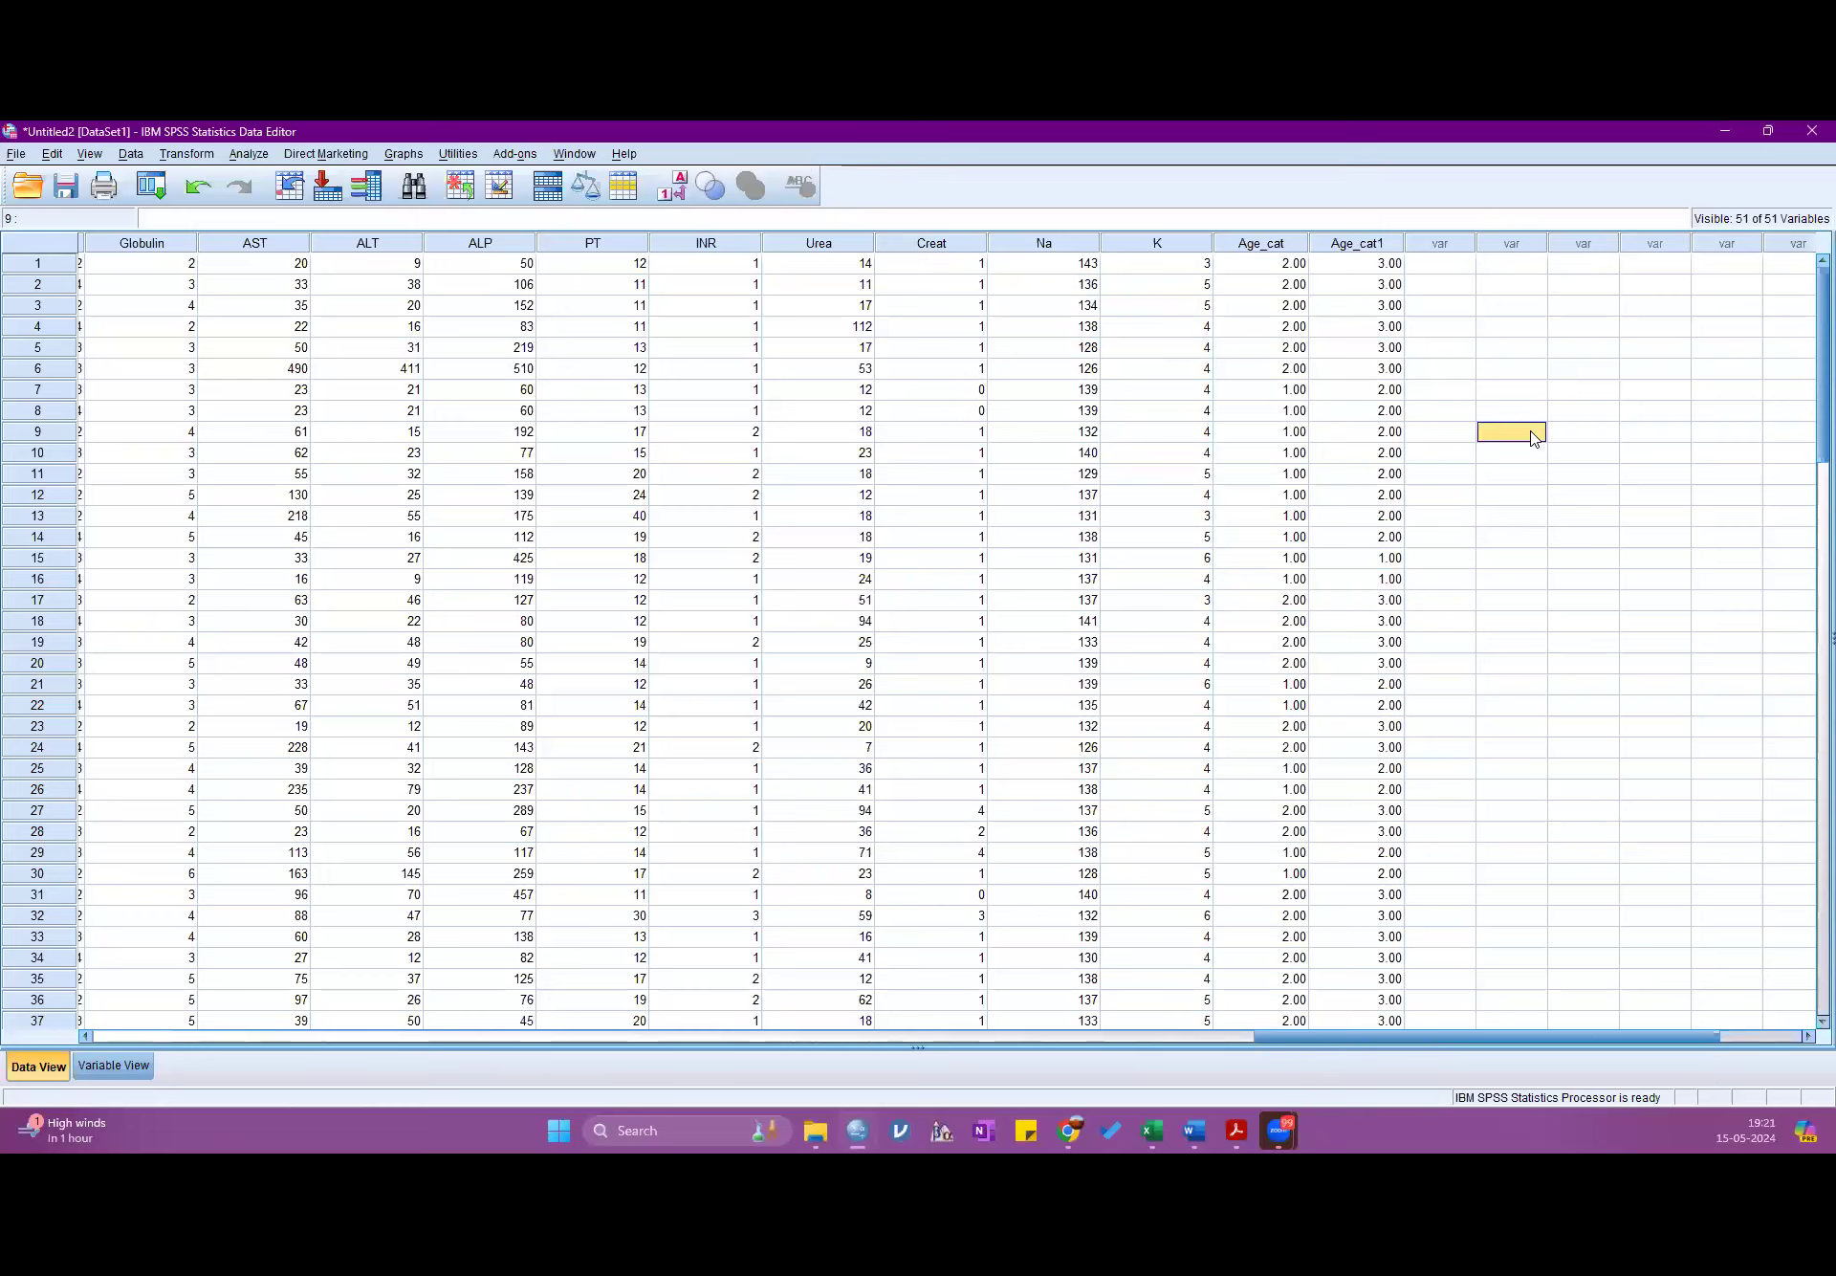
type("5")
key("Return")
type("10")
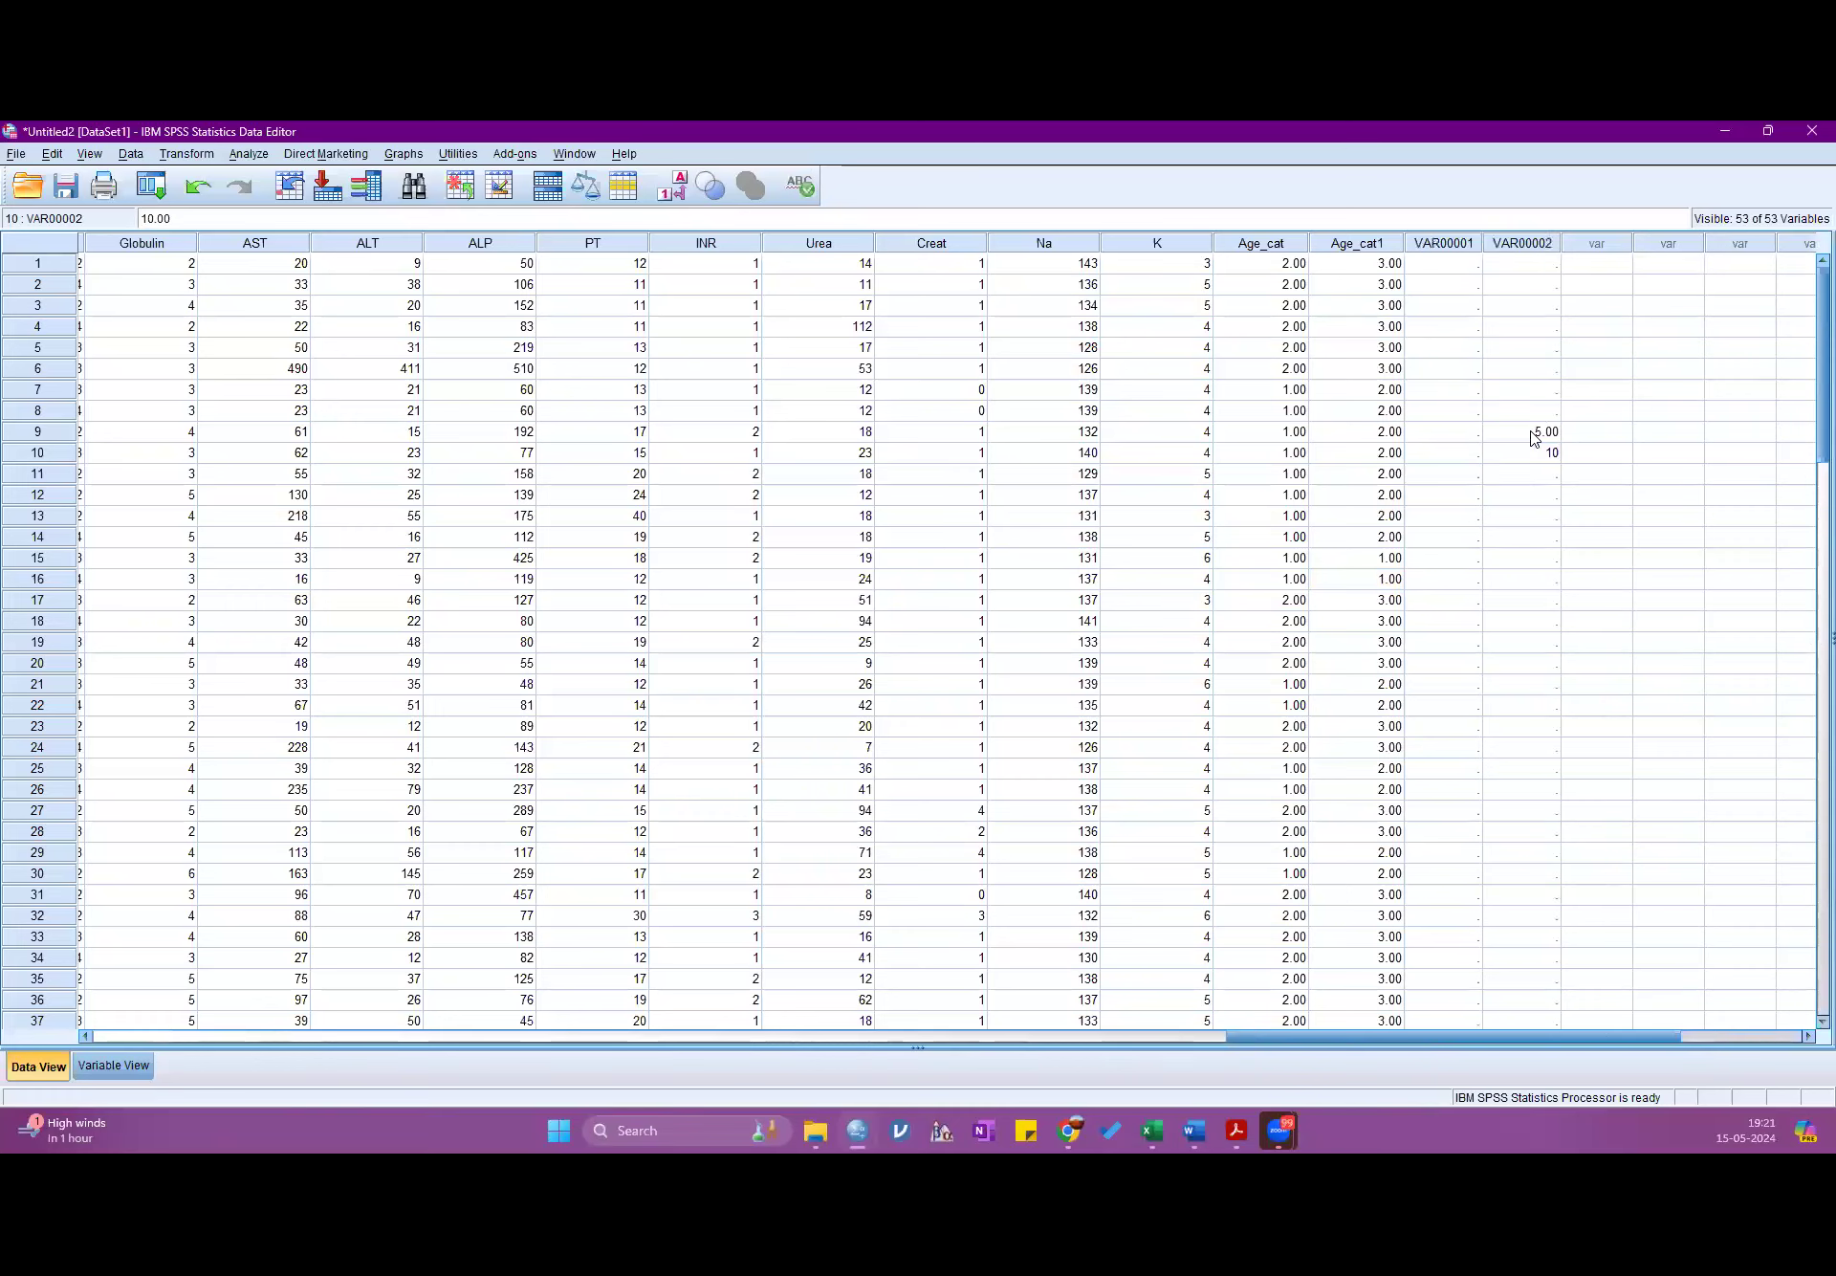
key("Return")
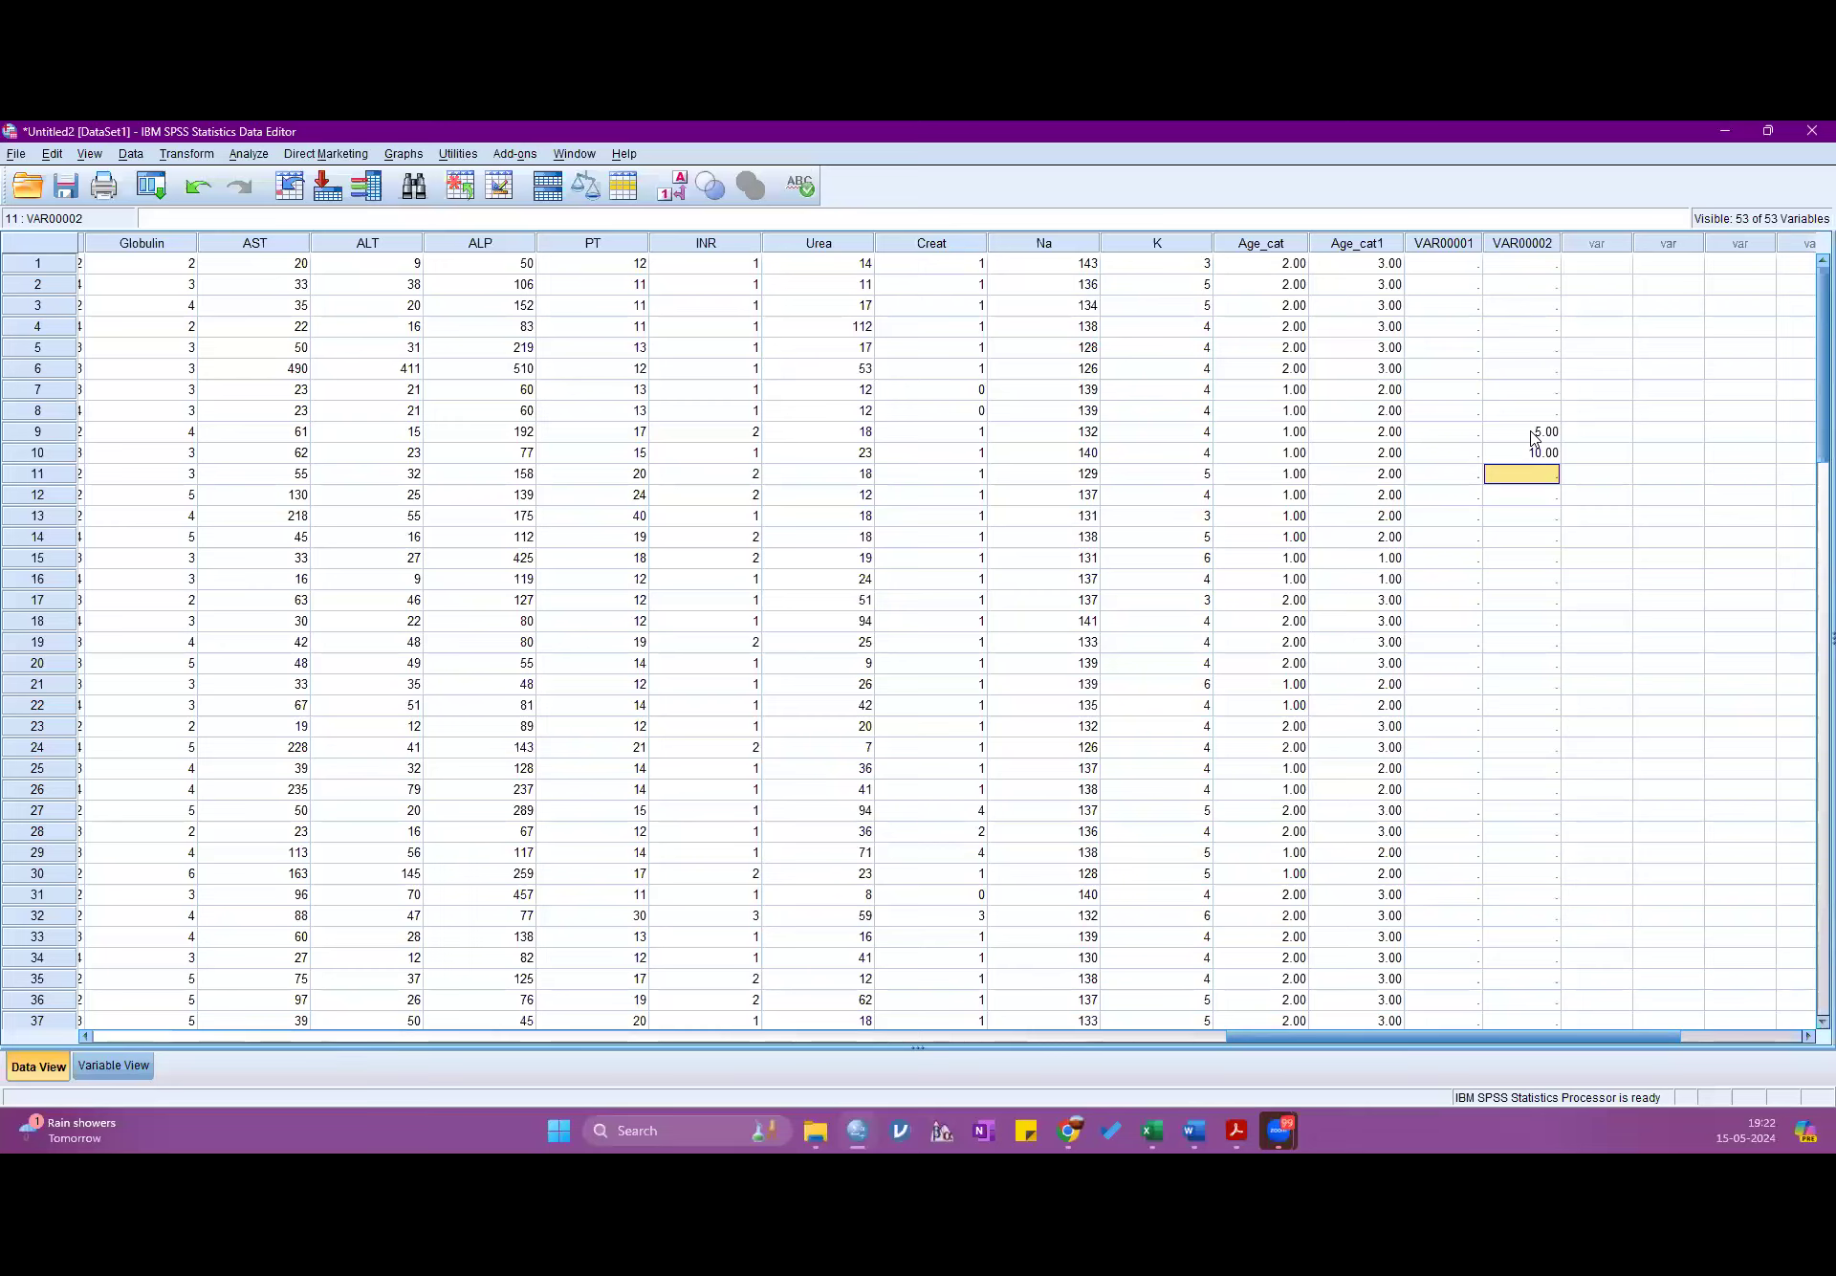
- Return to the start of the dataset and clear the Age value in row 5
key("Left")
key("Left")
key("Left")
key("Left")
key("Left")
key("Left")
key("Left")
key("Left")
key("Left")
key("Left")
key("Left")
key("Left")
key("Left")
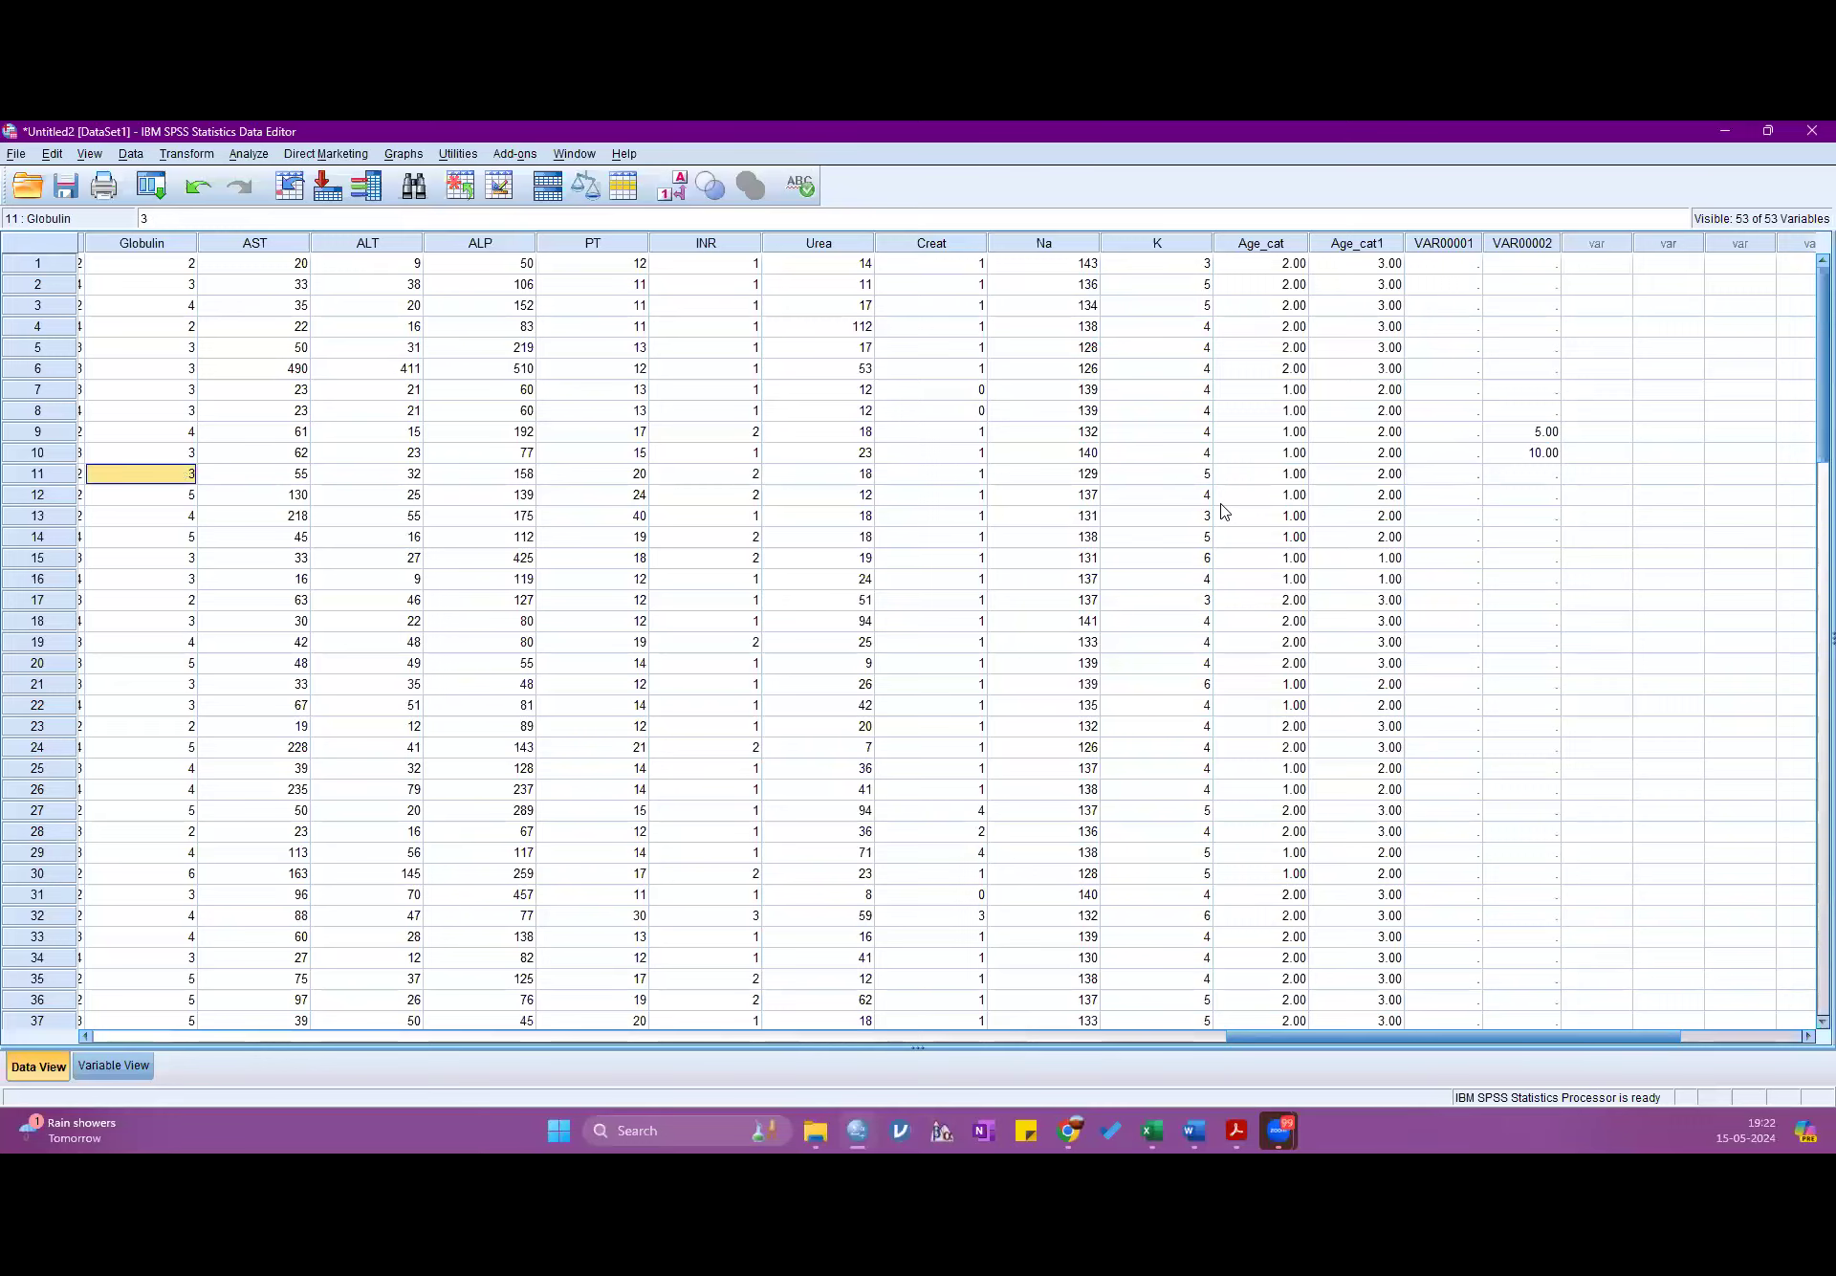
key("Left")
key("Left")
key("Left")
key("Left")
key("Left")
key("Left")
key("Left")
key("Left")
key("Left")
key("Left")
key("Left")
key("Left")
key("Left")
key("Left")
key("Left")
key("Left")
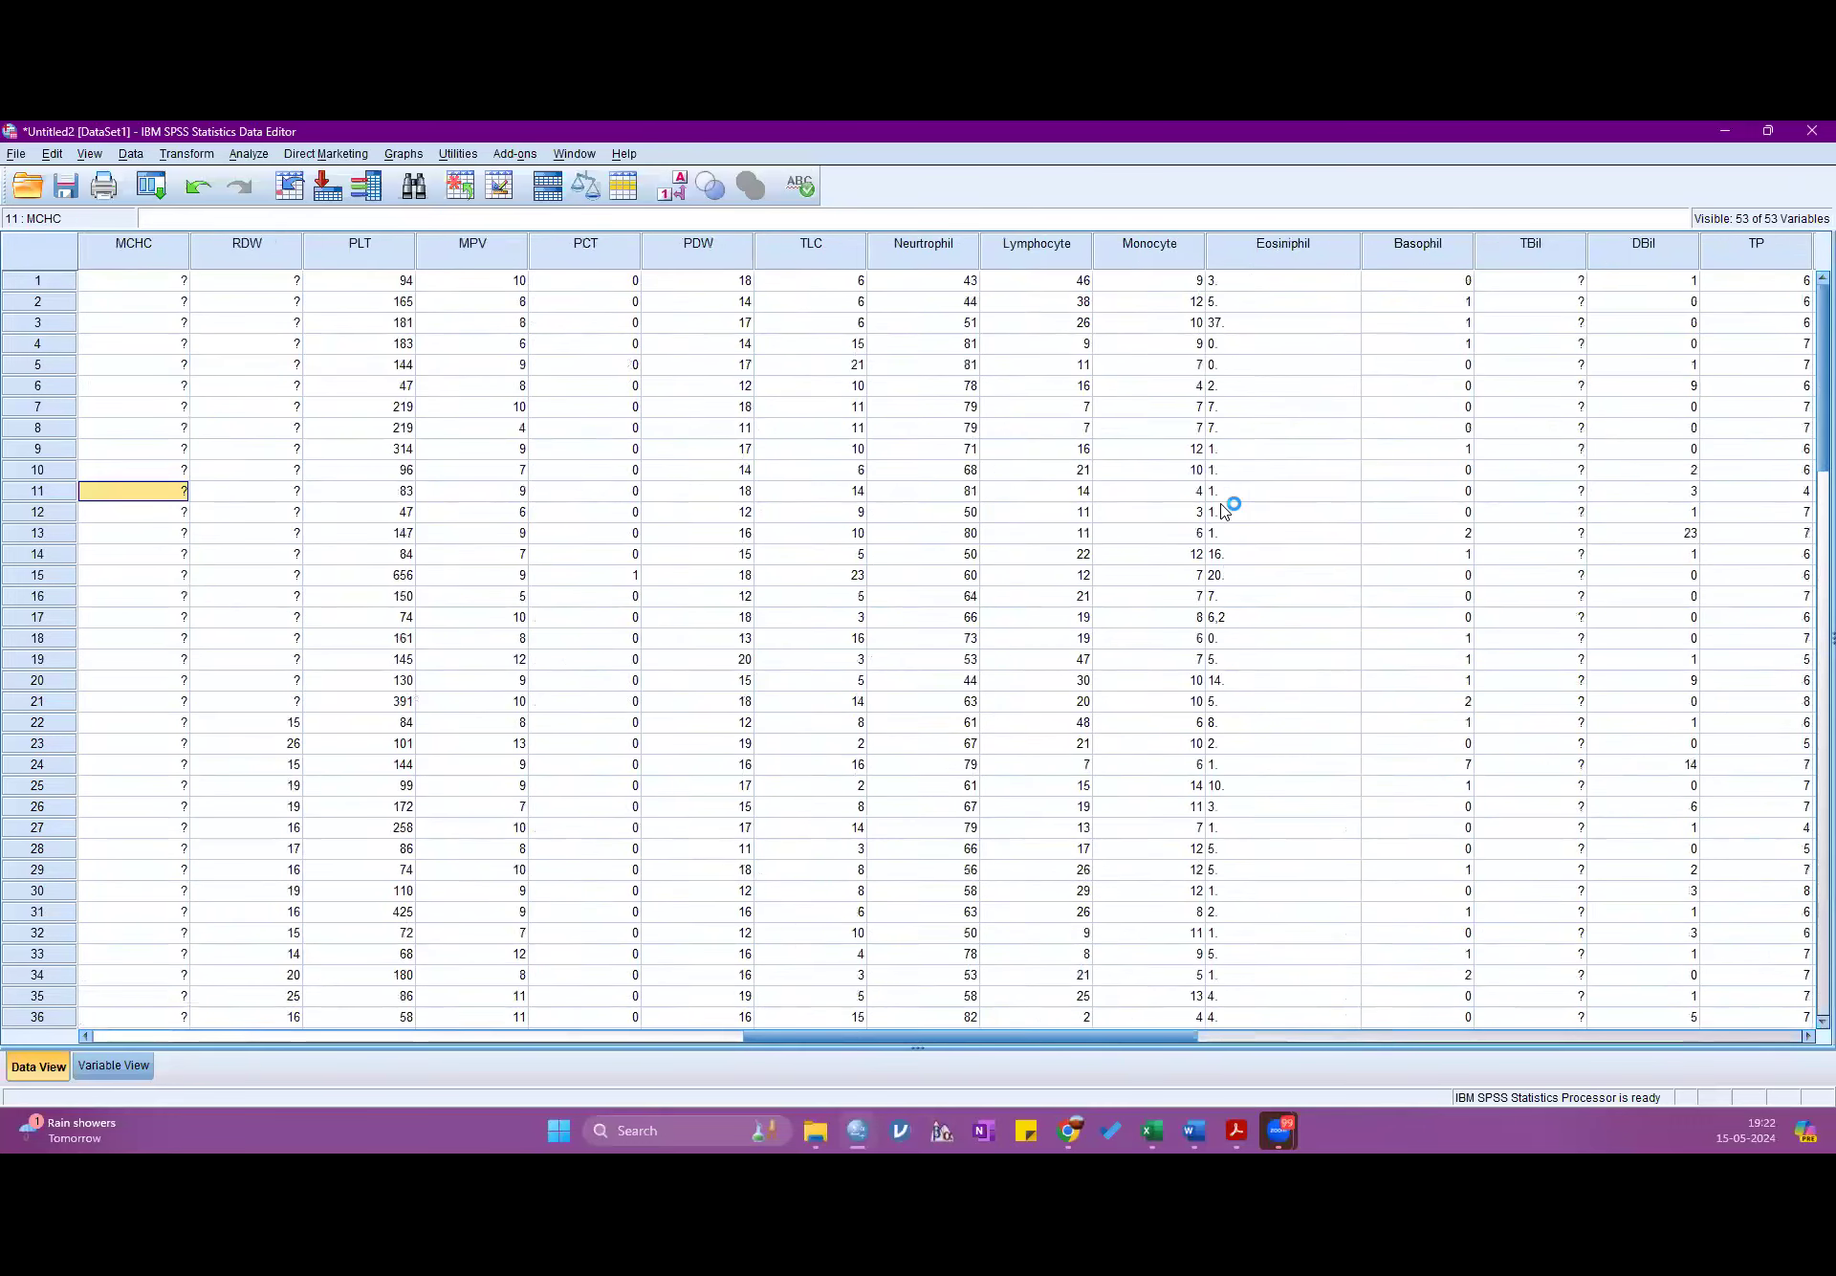
key("Left")
key("Left")
key("Left")
key("Left")
key("Left")
key("Left")
key("Left")
key("Left")
key("Left")
key("Left")
key("Left")
key("Left")
key("Left")
key("Left")
key("Left")
key("Left")
key("Left")
key("Left")
key("Left")
key("Left")
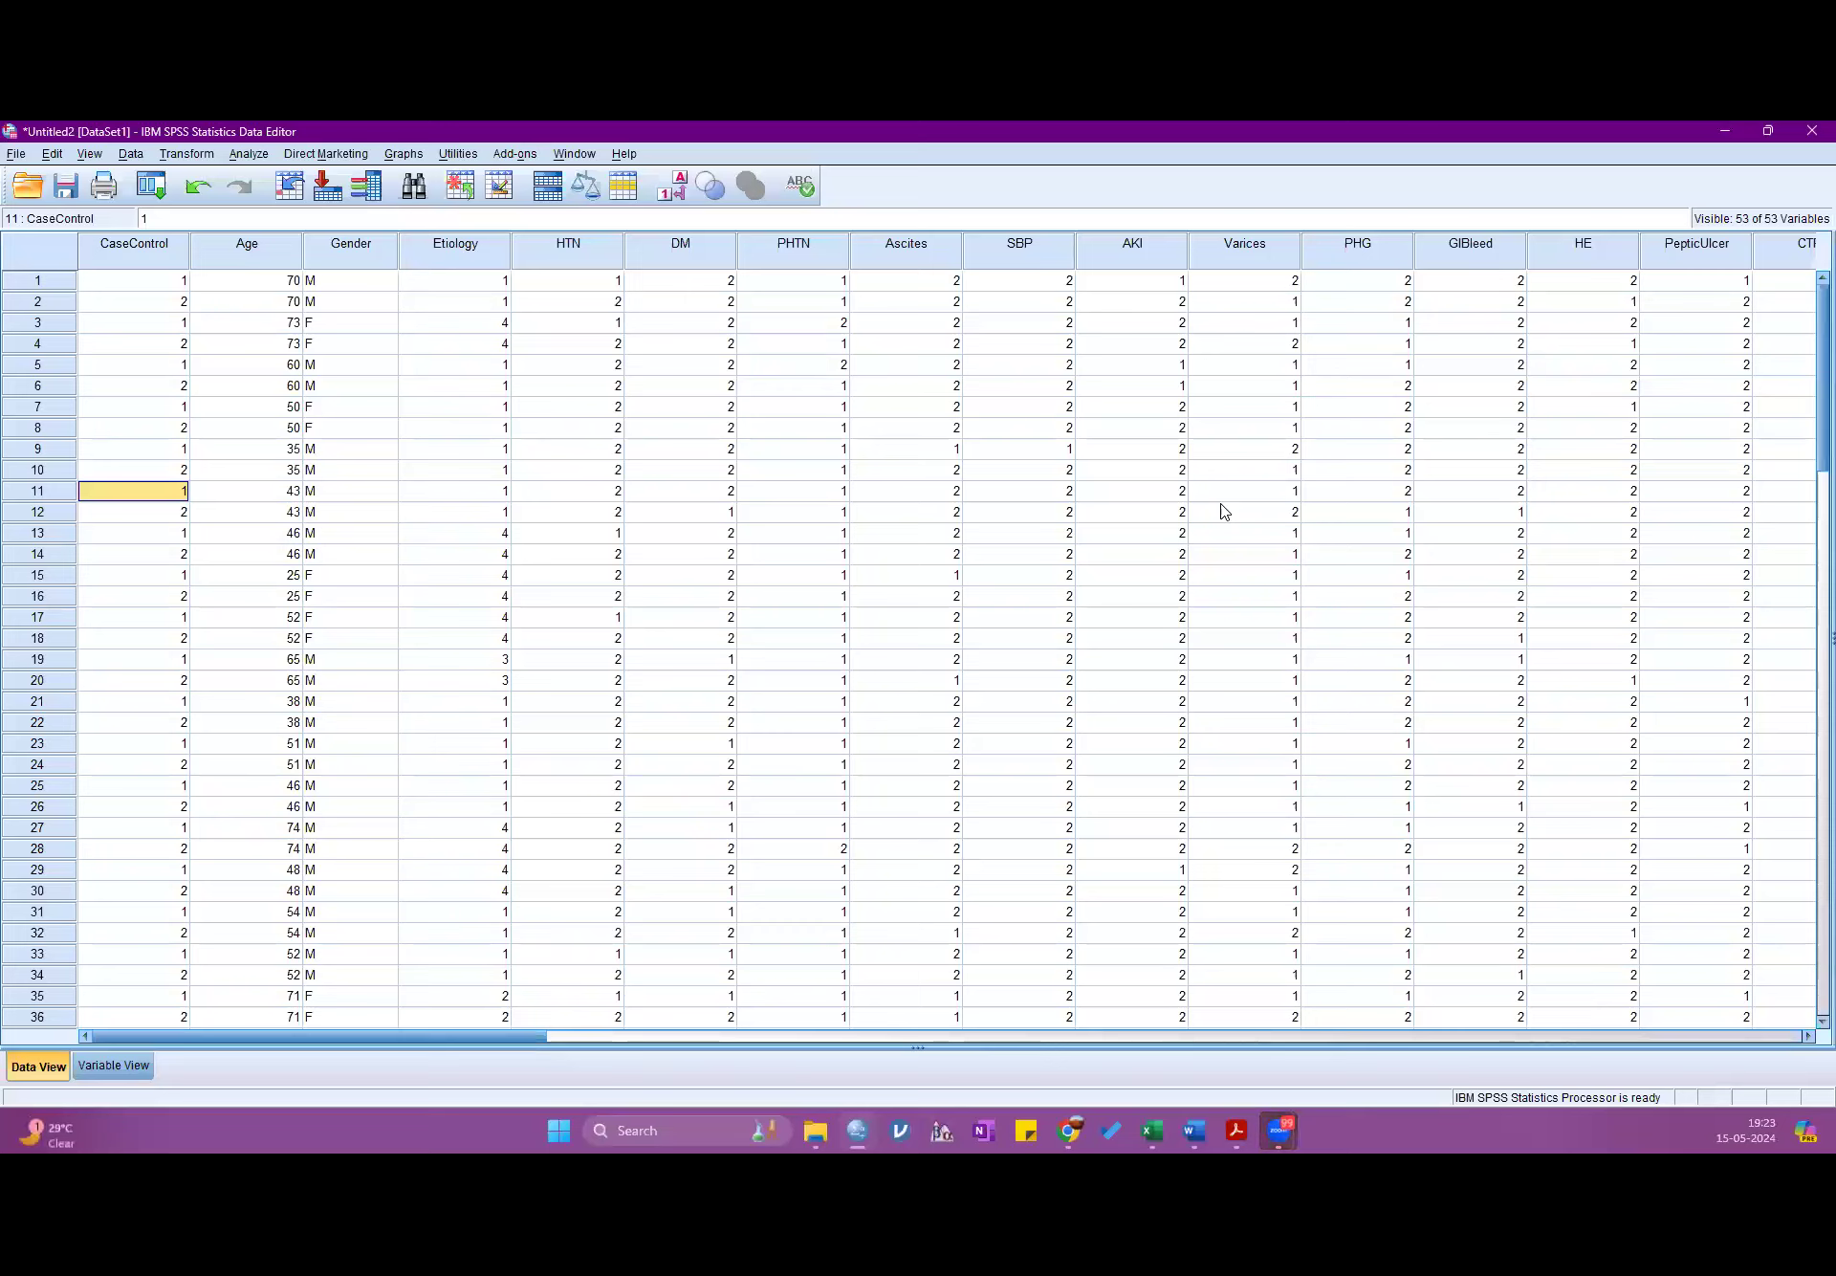
left_click(290, 367)
key("Delete")
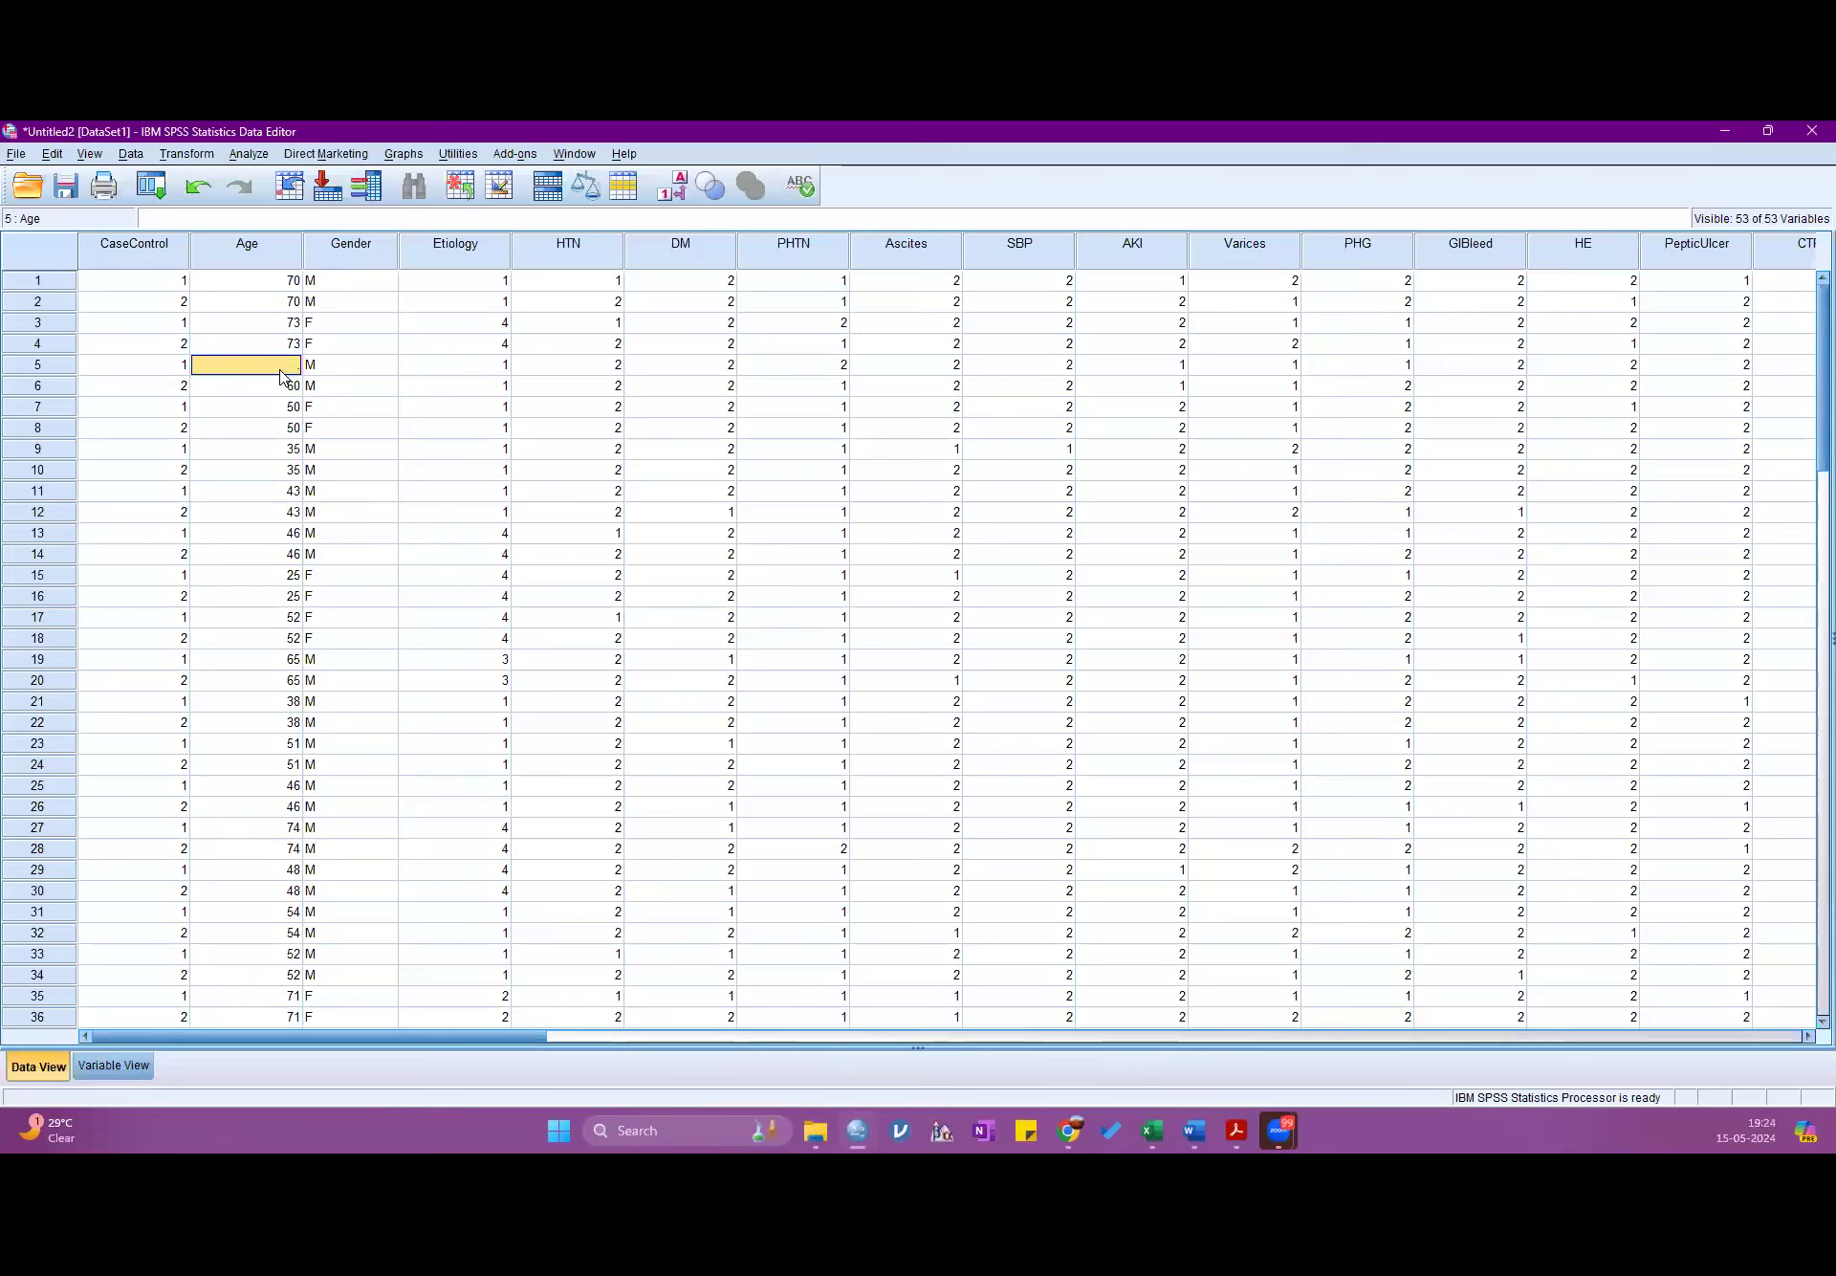
- Set up a Frequencies analysis with Age as the analysed variable
left_click(247, 156)
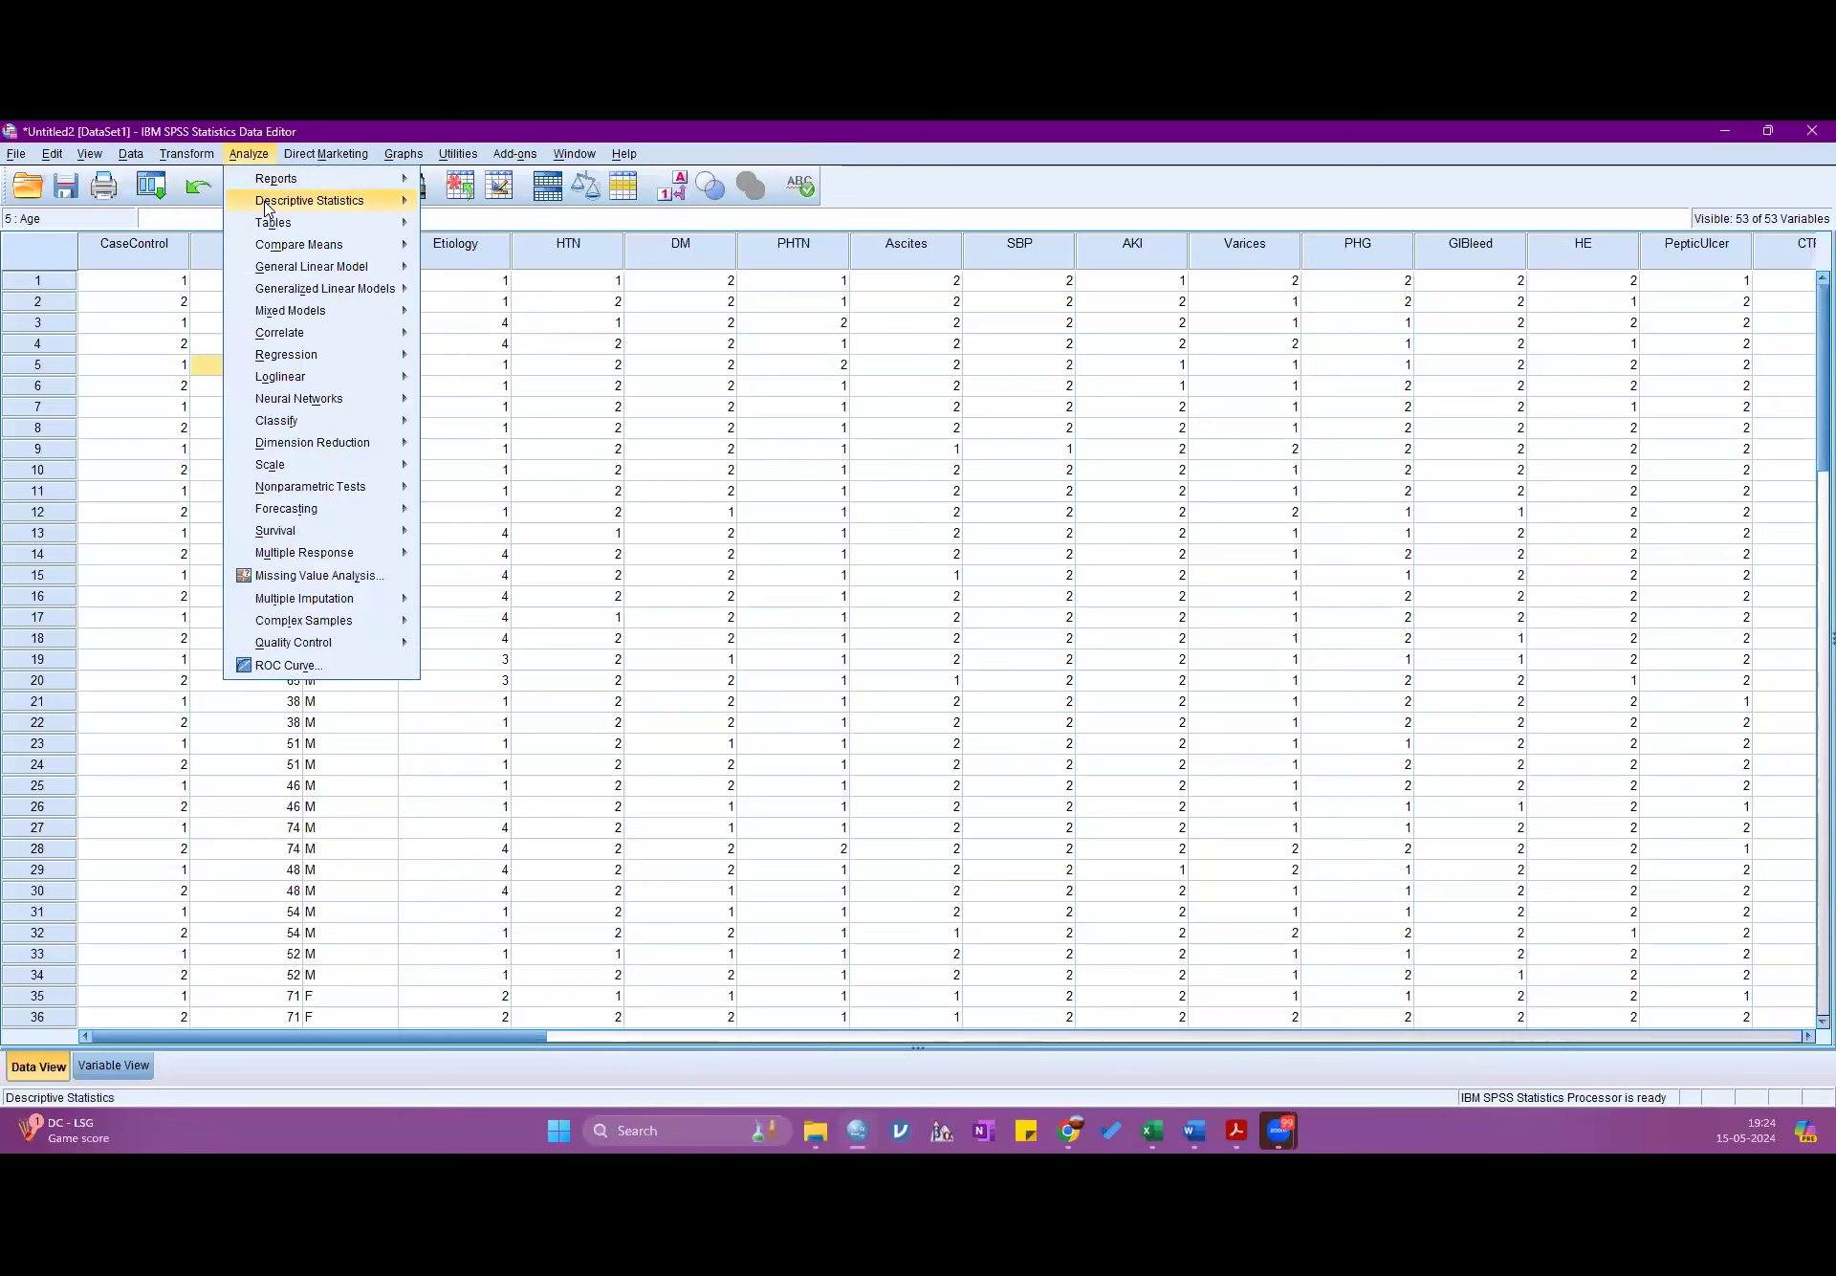
mouse_move(391, 203)
left_click(474, 204)
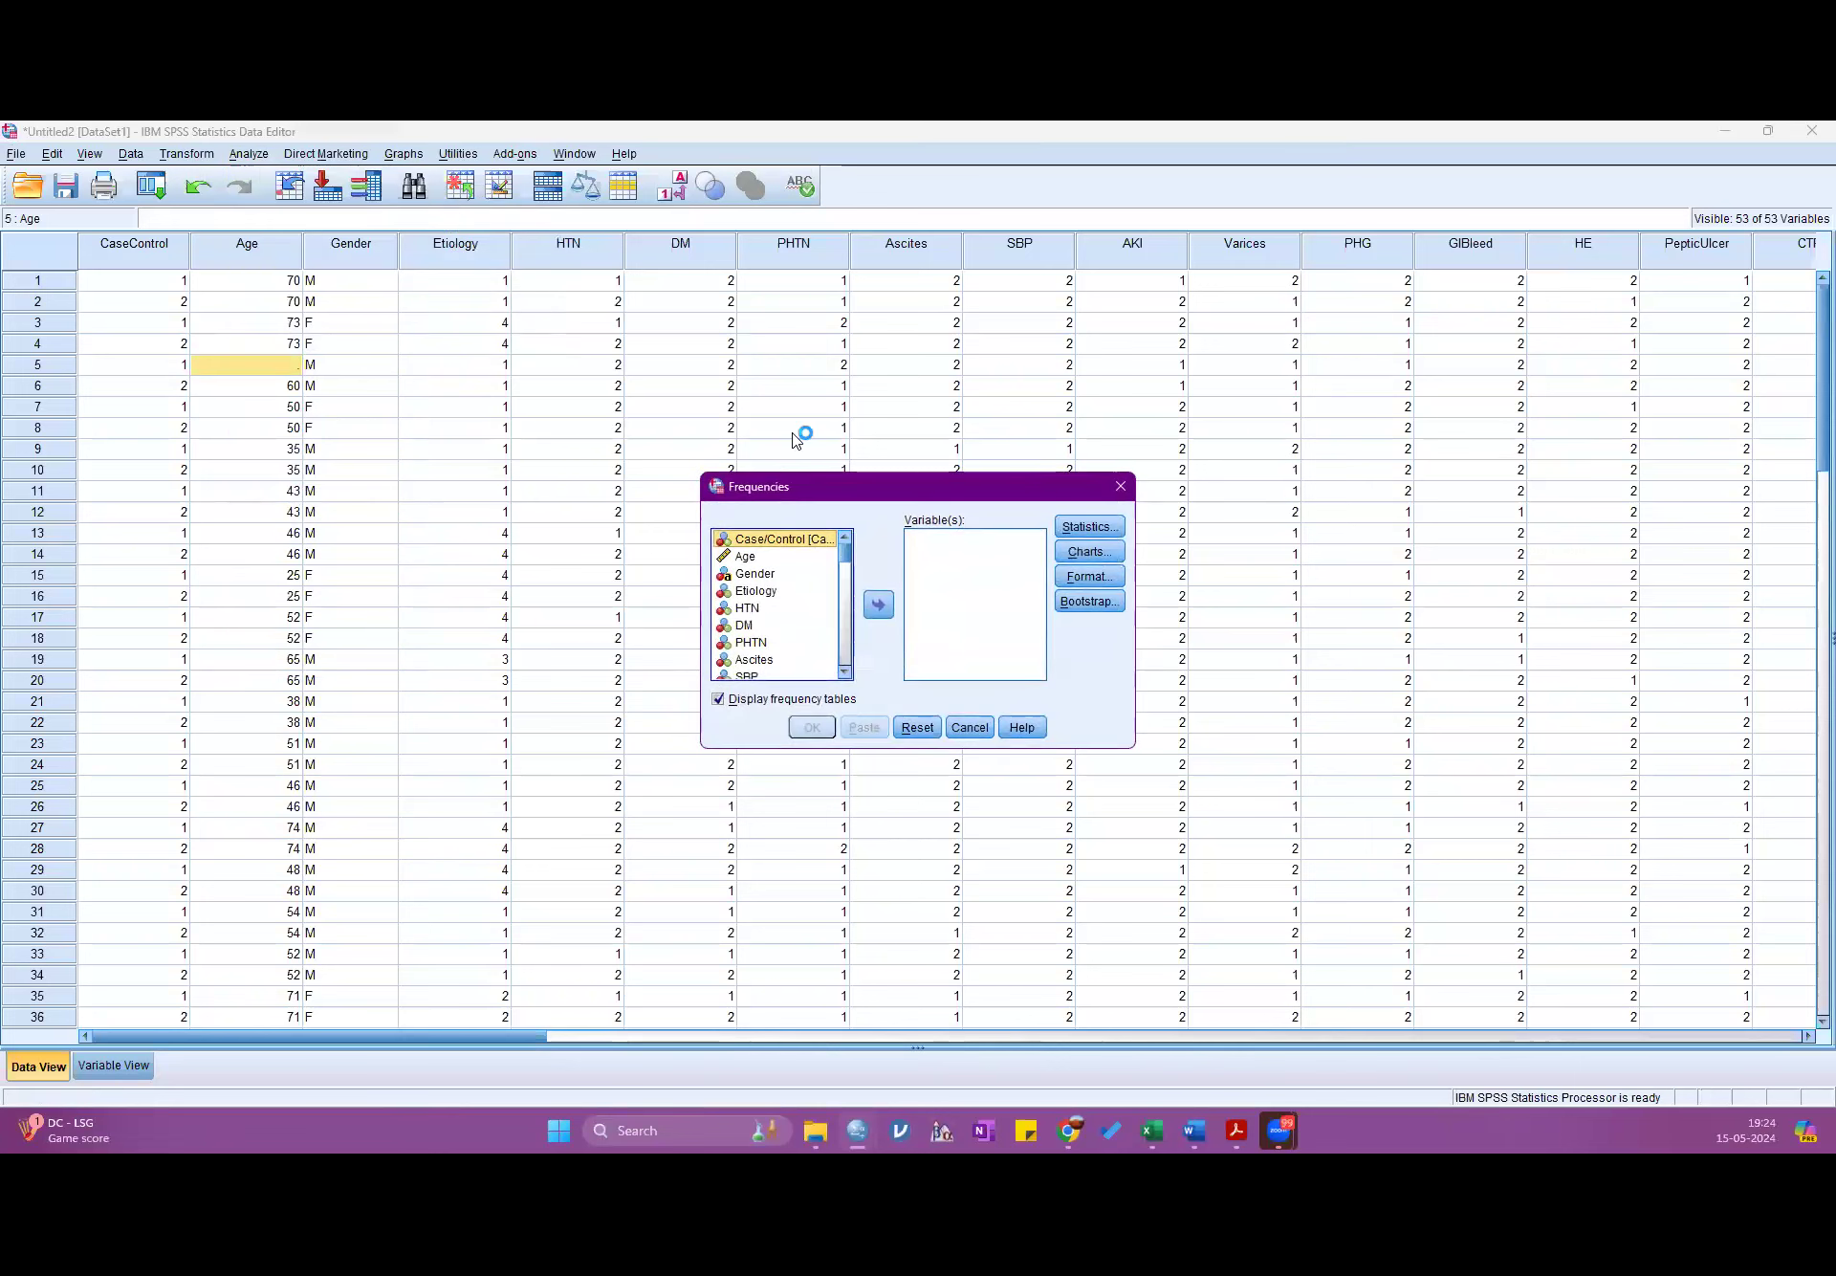
left_click(746, 558)
left_click(878, 604)
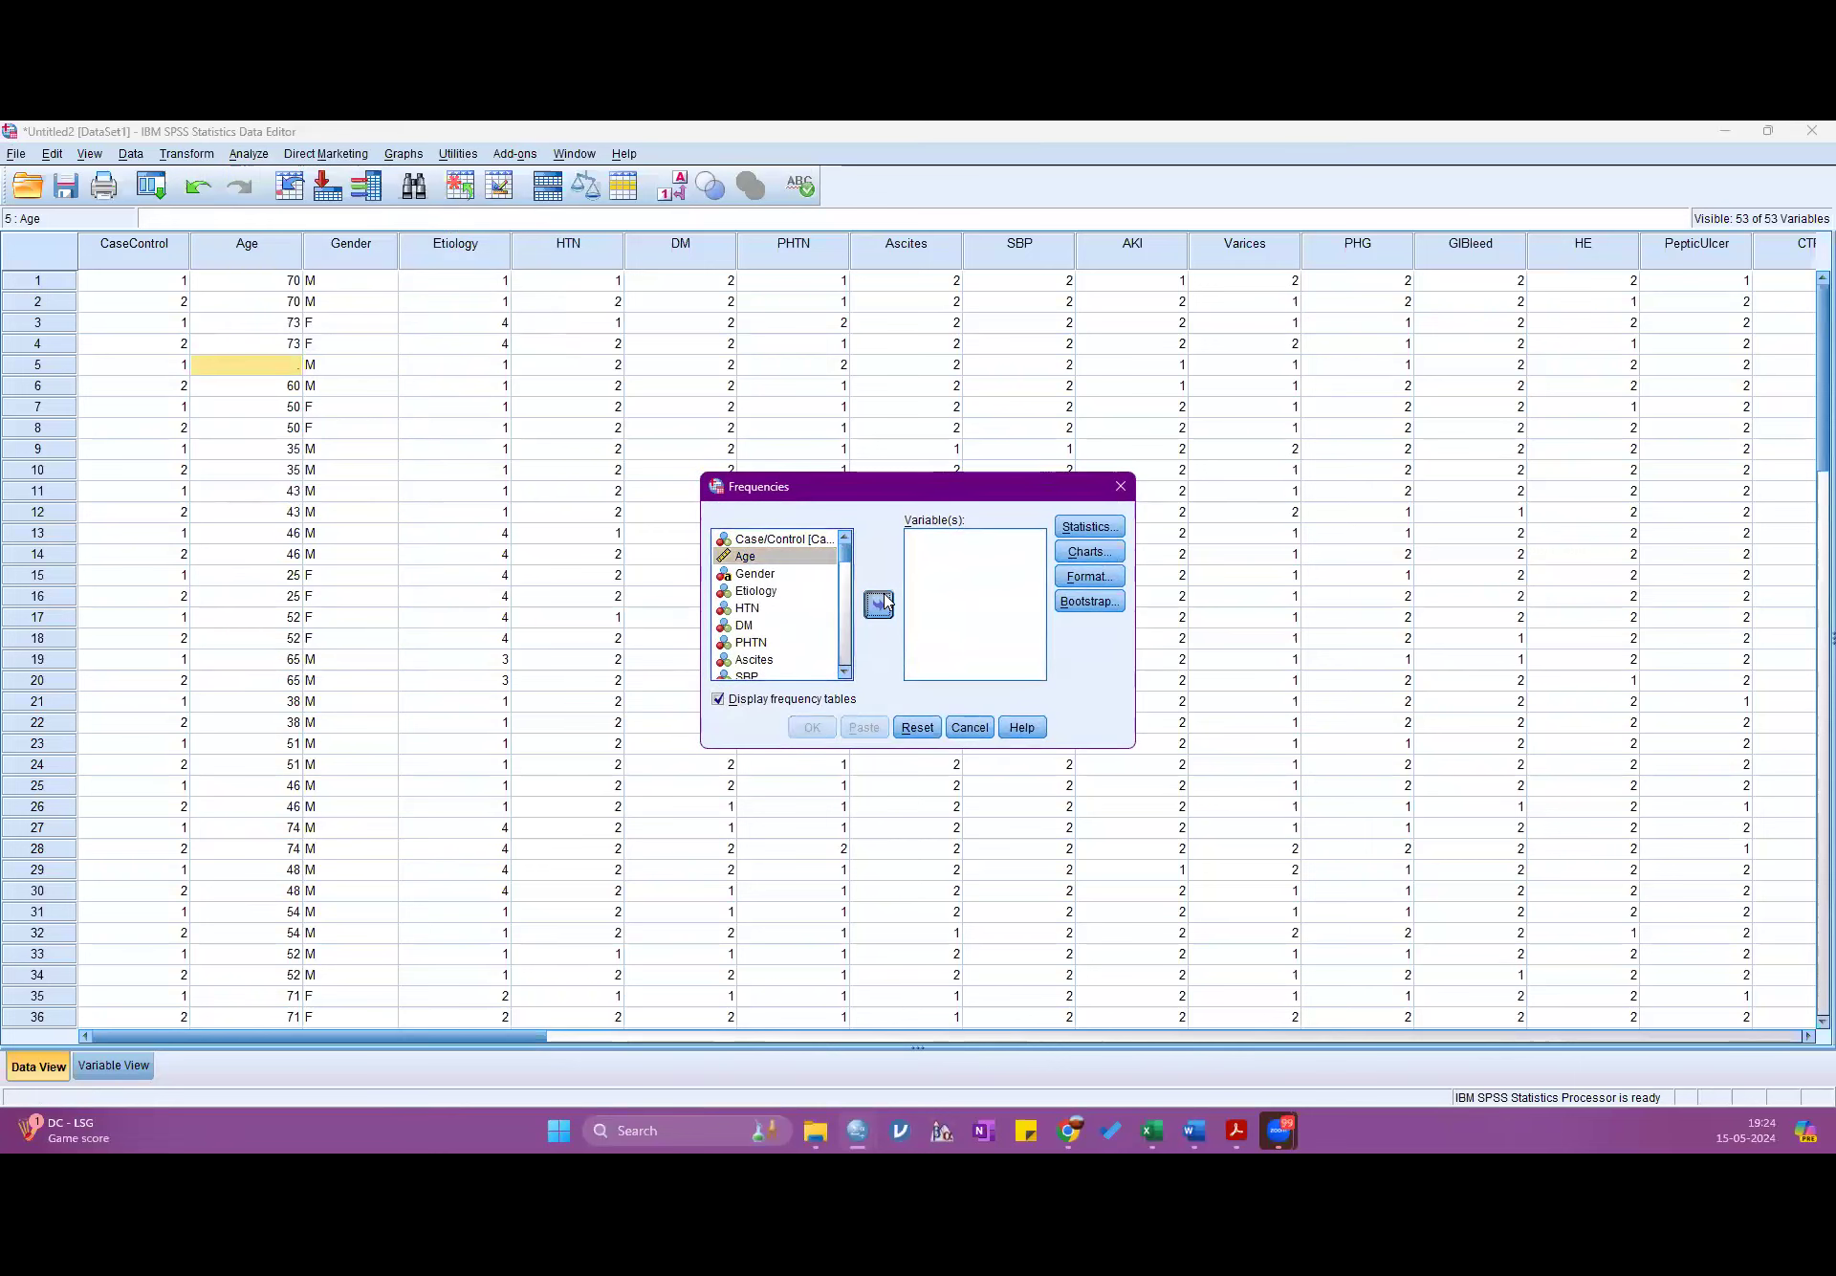
- Request the mean and standard deviation for Age, turn off the frequency tables and run the analysis
left_click(1090, 527)
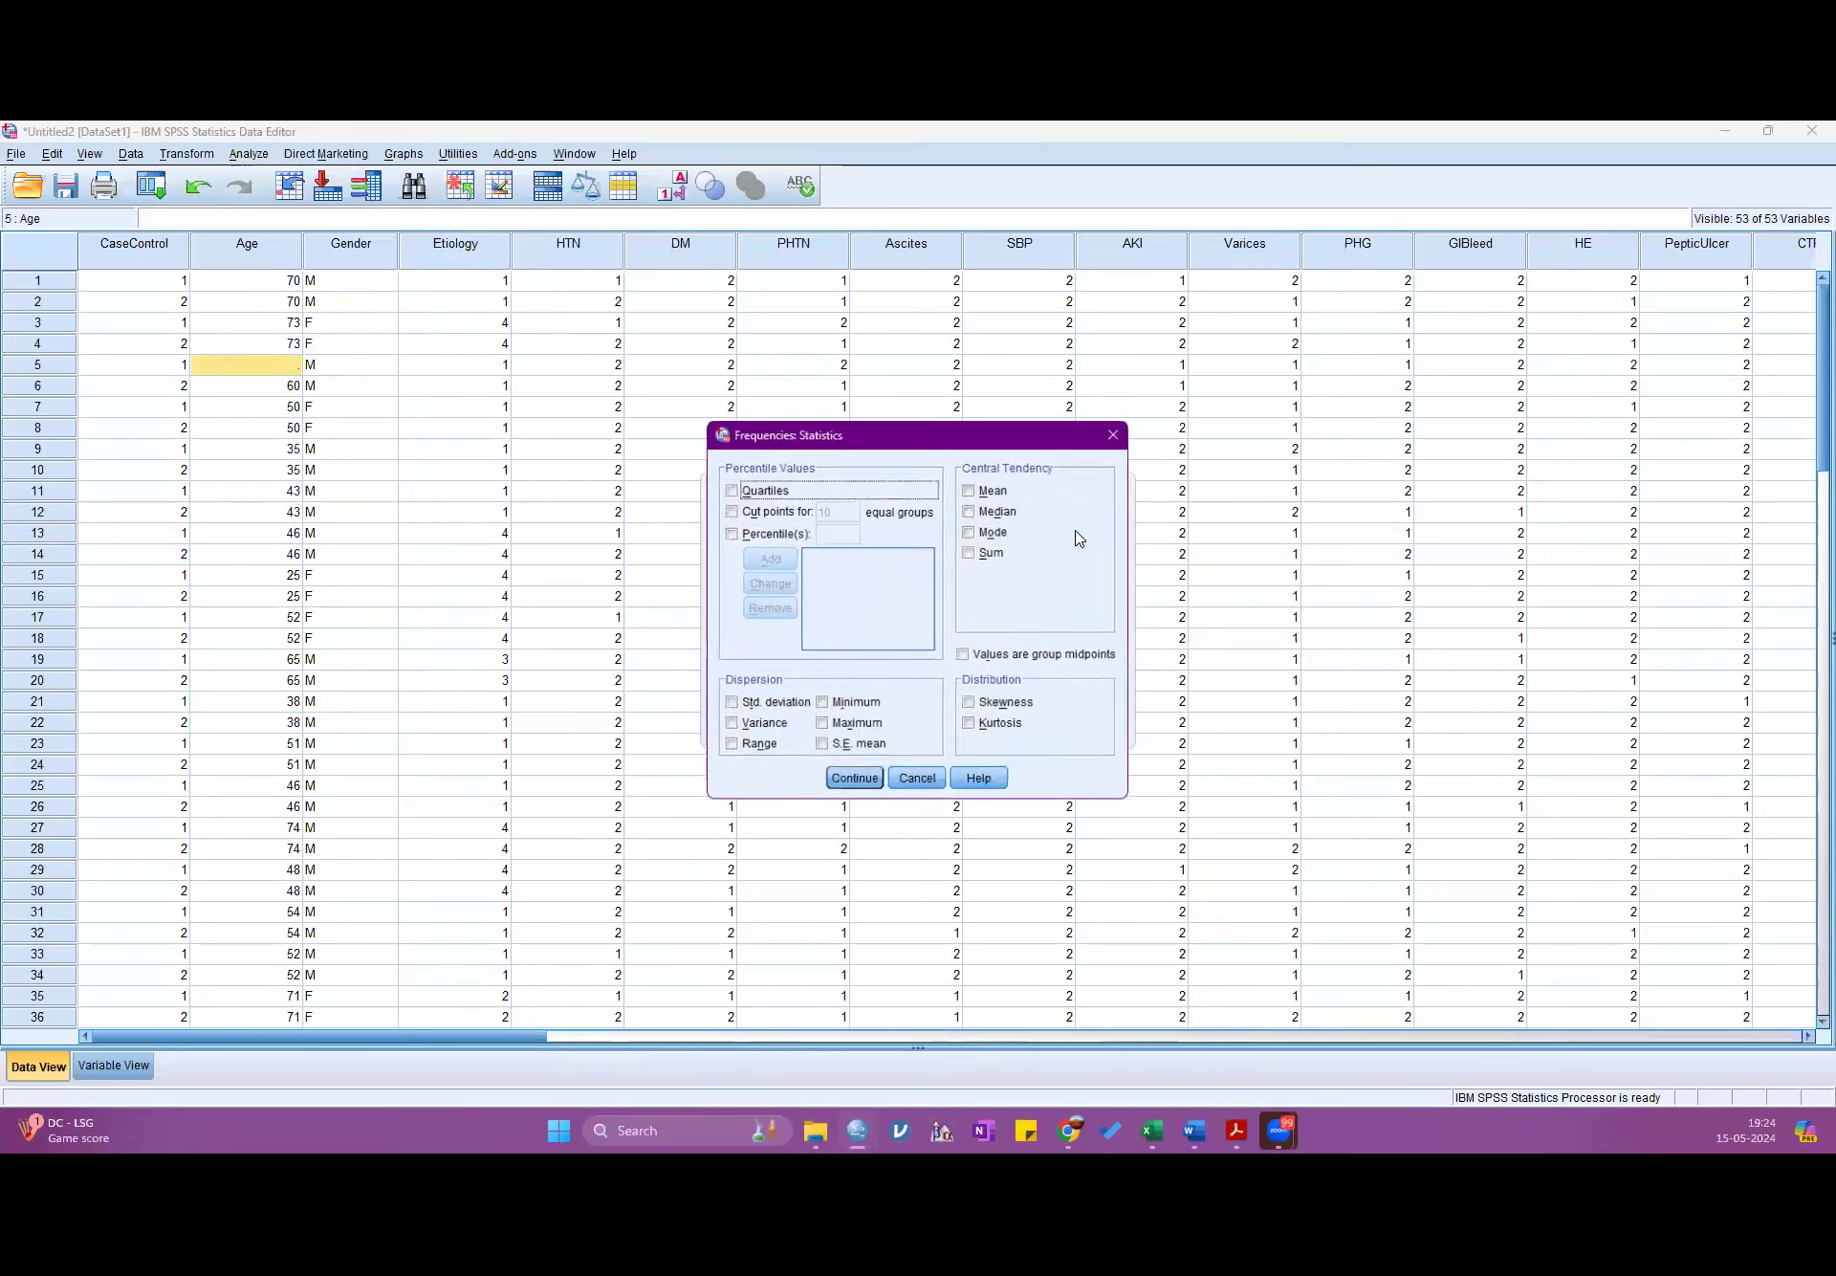
left_click(970, 491)
left_click(782, 706)
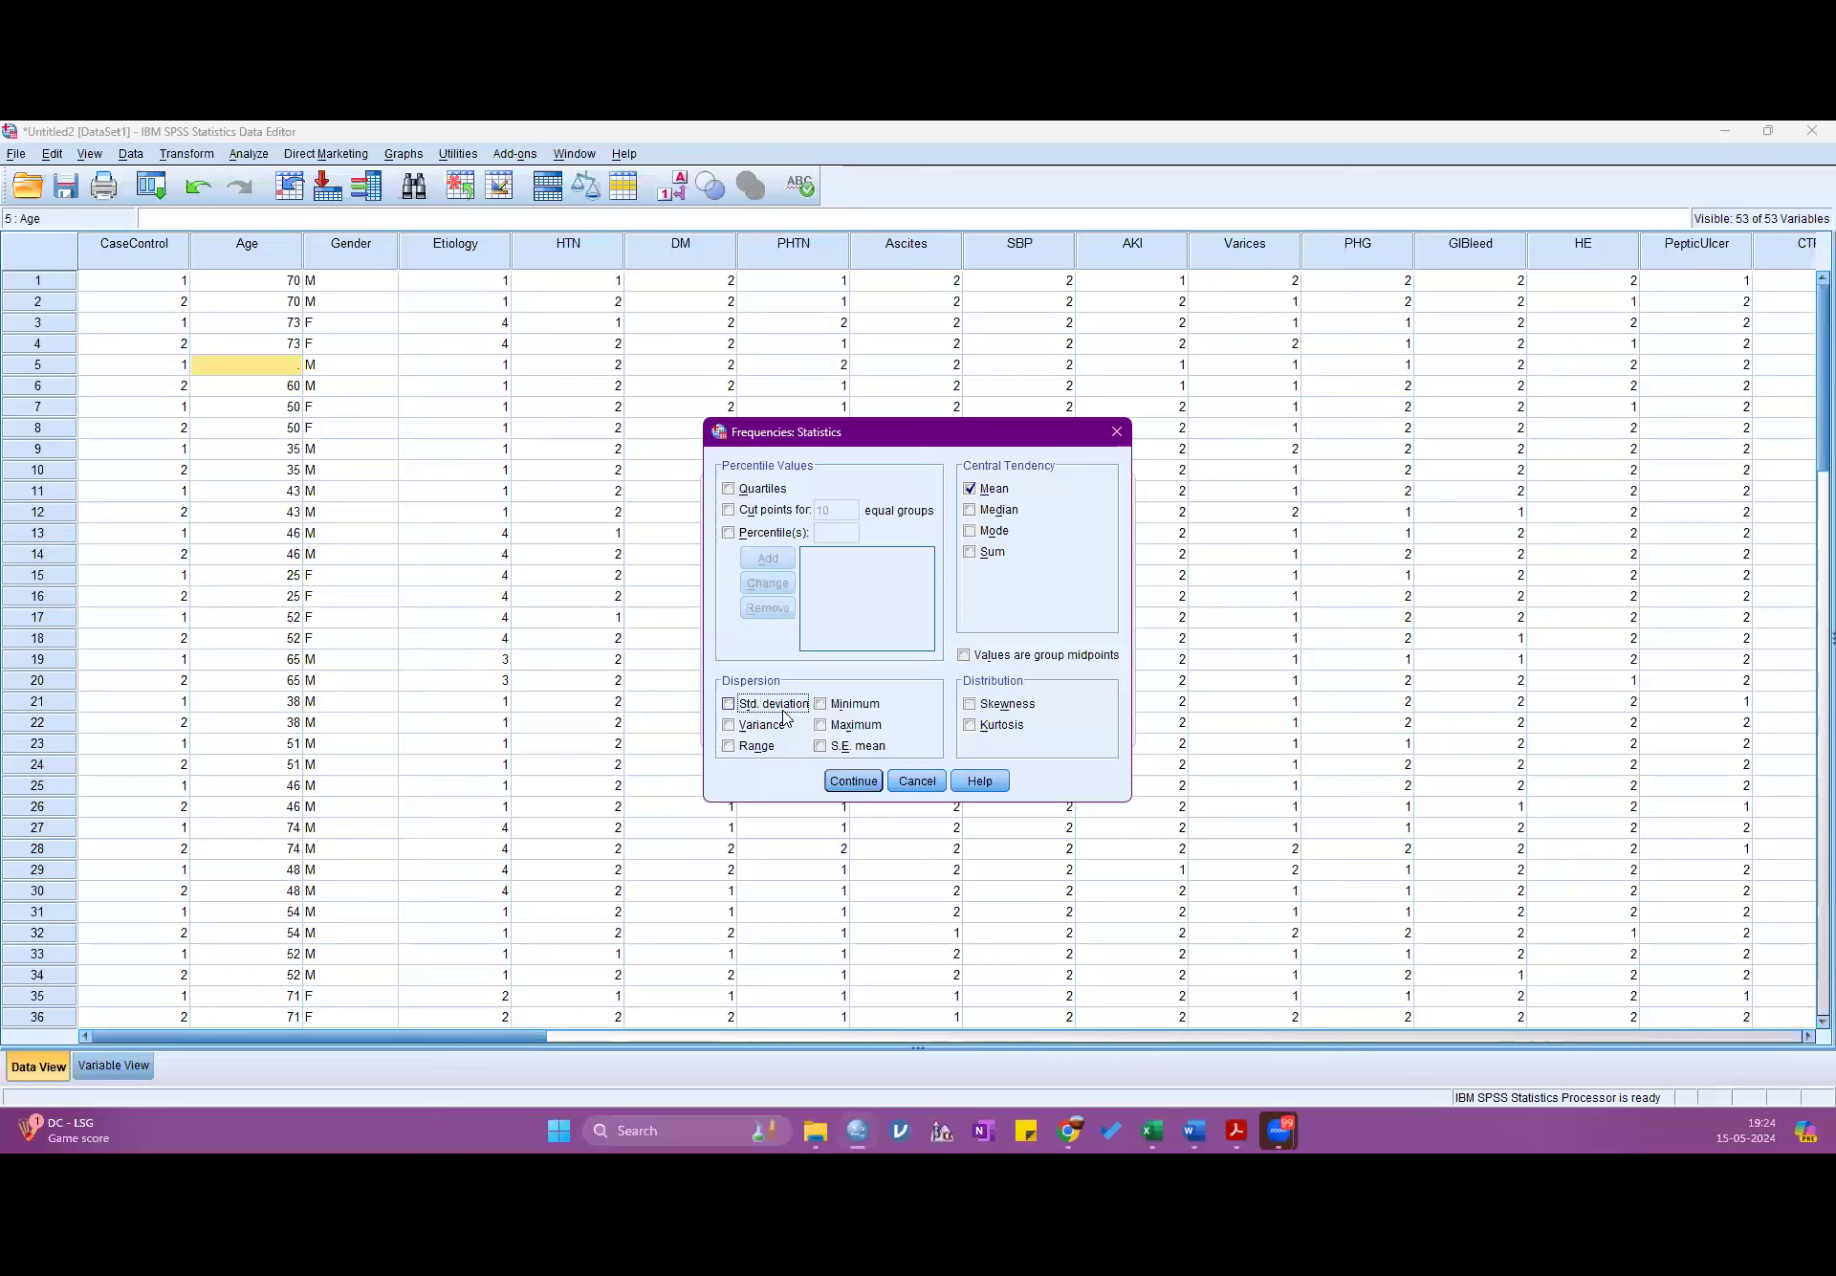
left_click(853, 780)
left_click(760, 709)
left_click(812, 732)
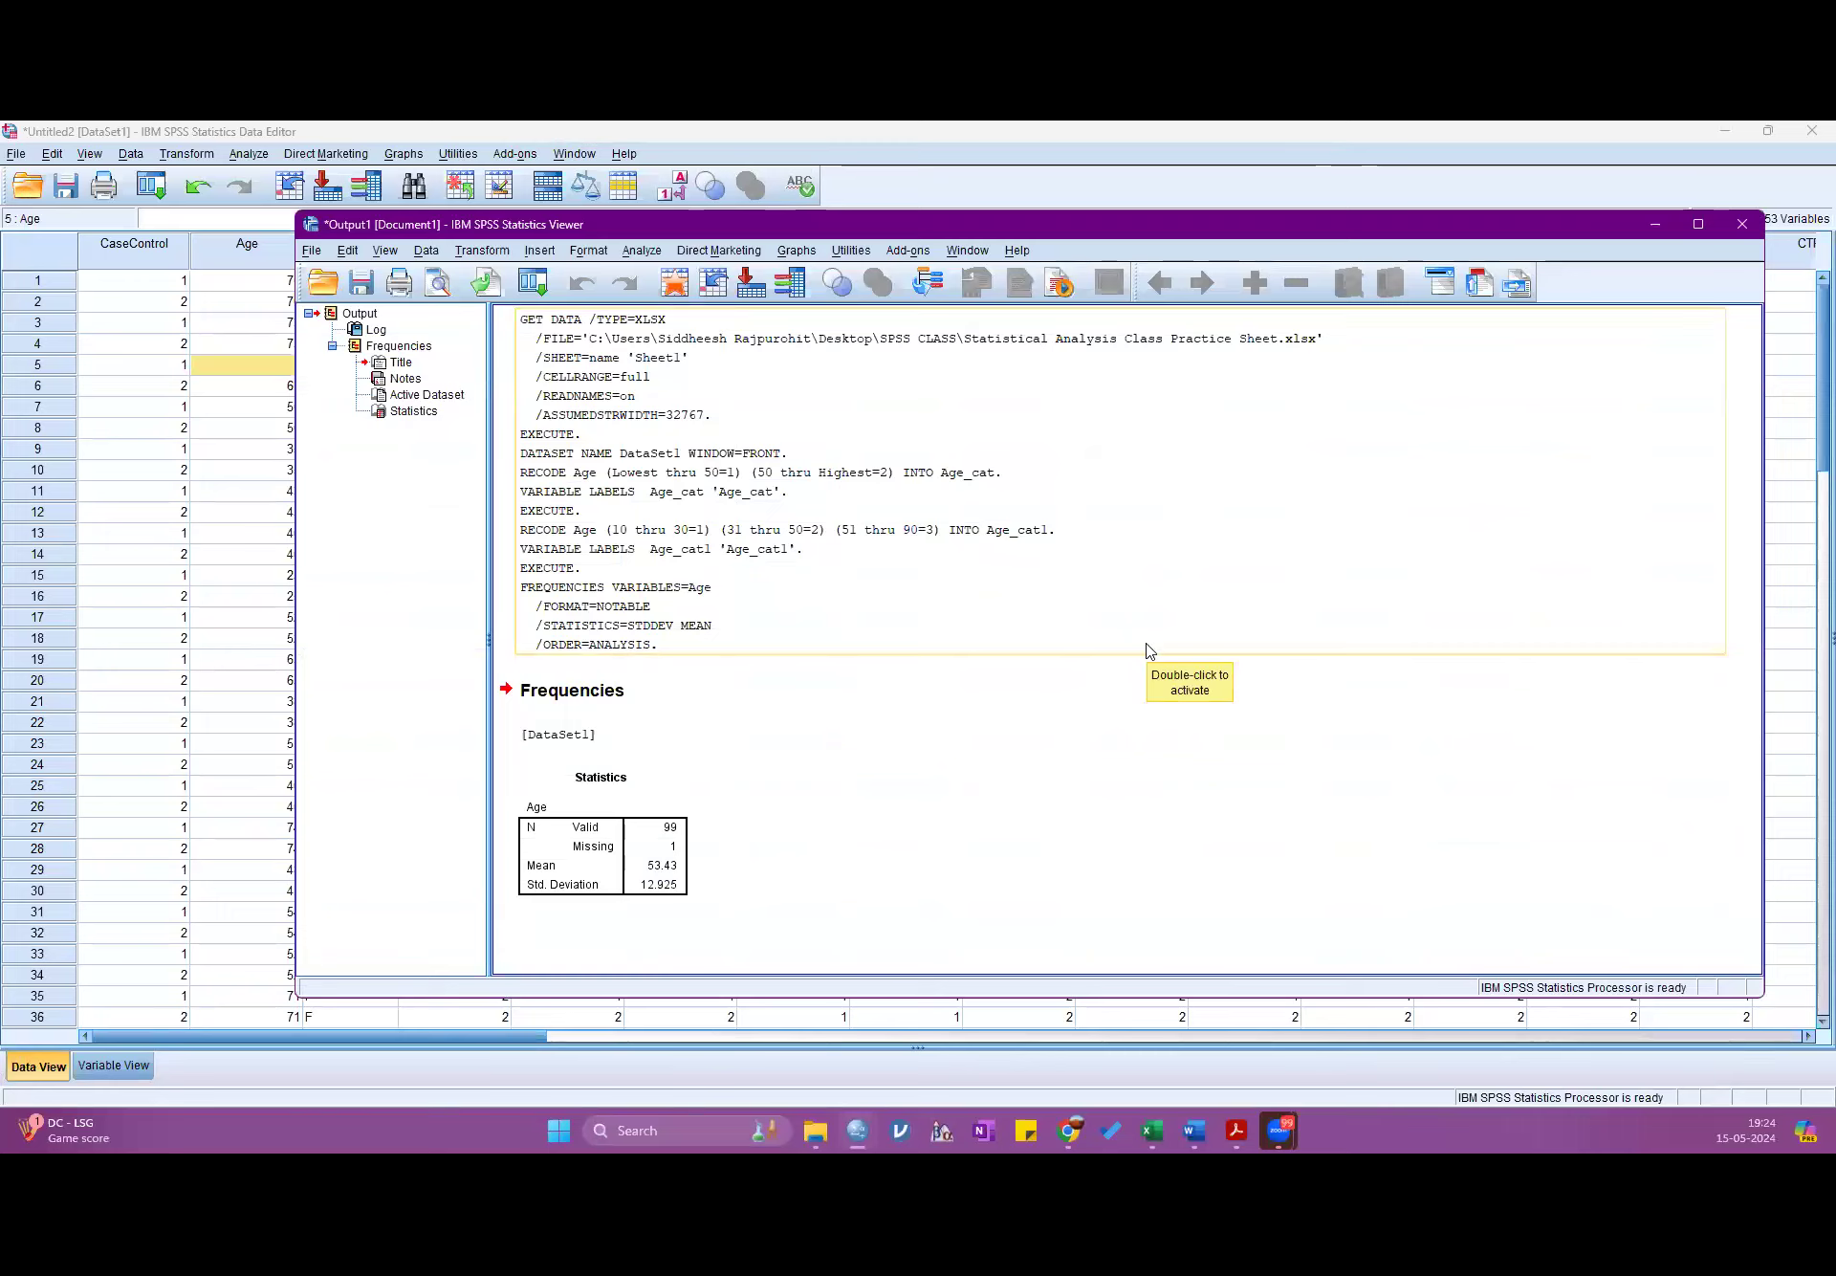
- Examine the Age statistics in the output, enter 53 as the Age in row 5 and recheck the output
left_click(652, 867)
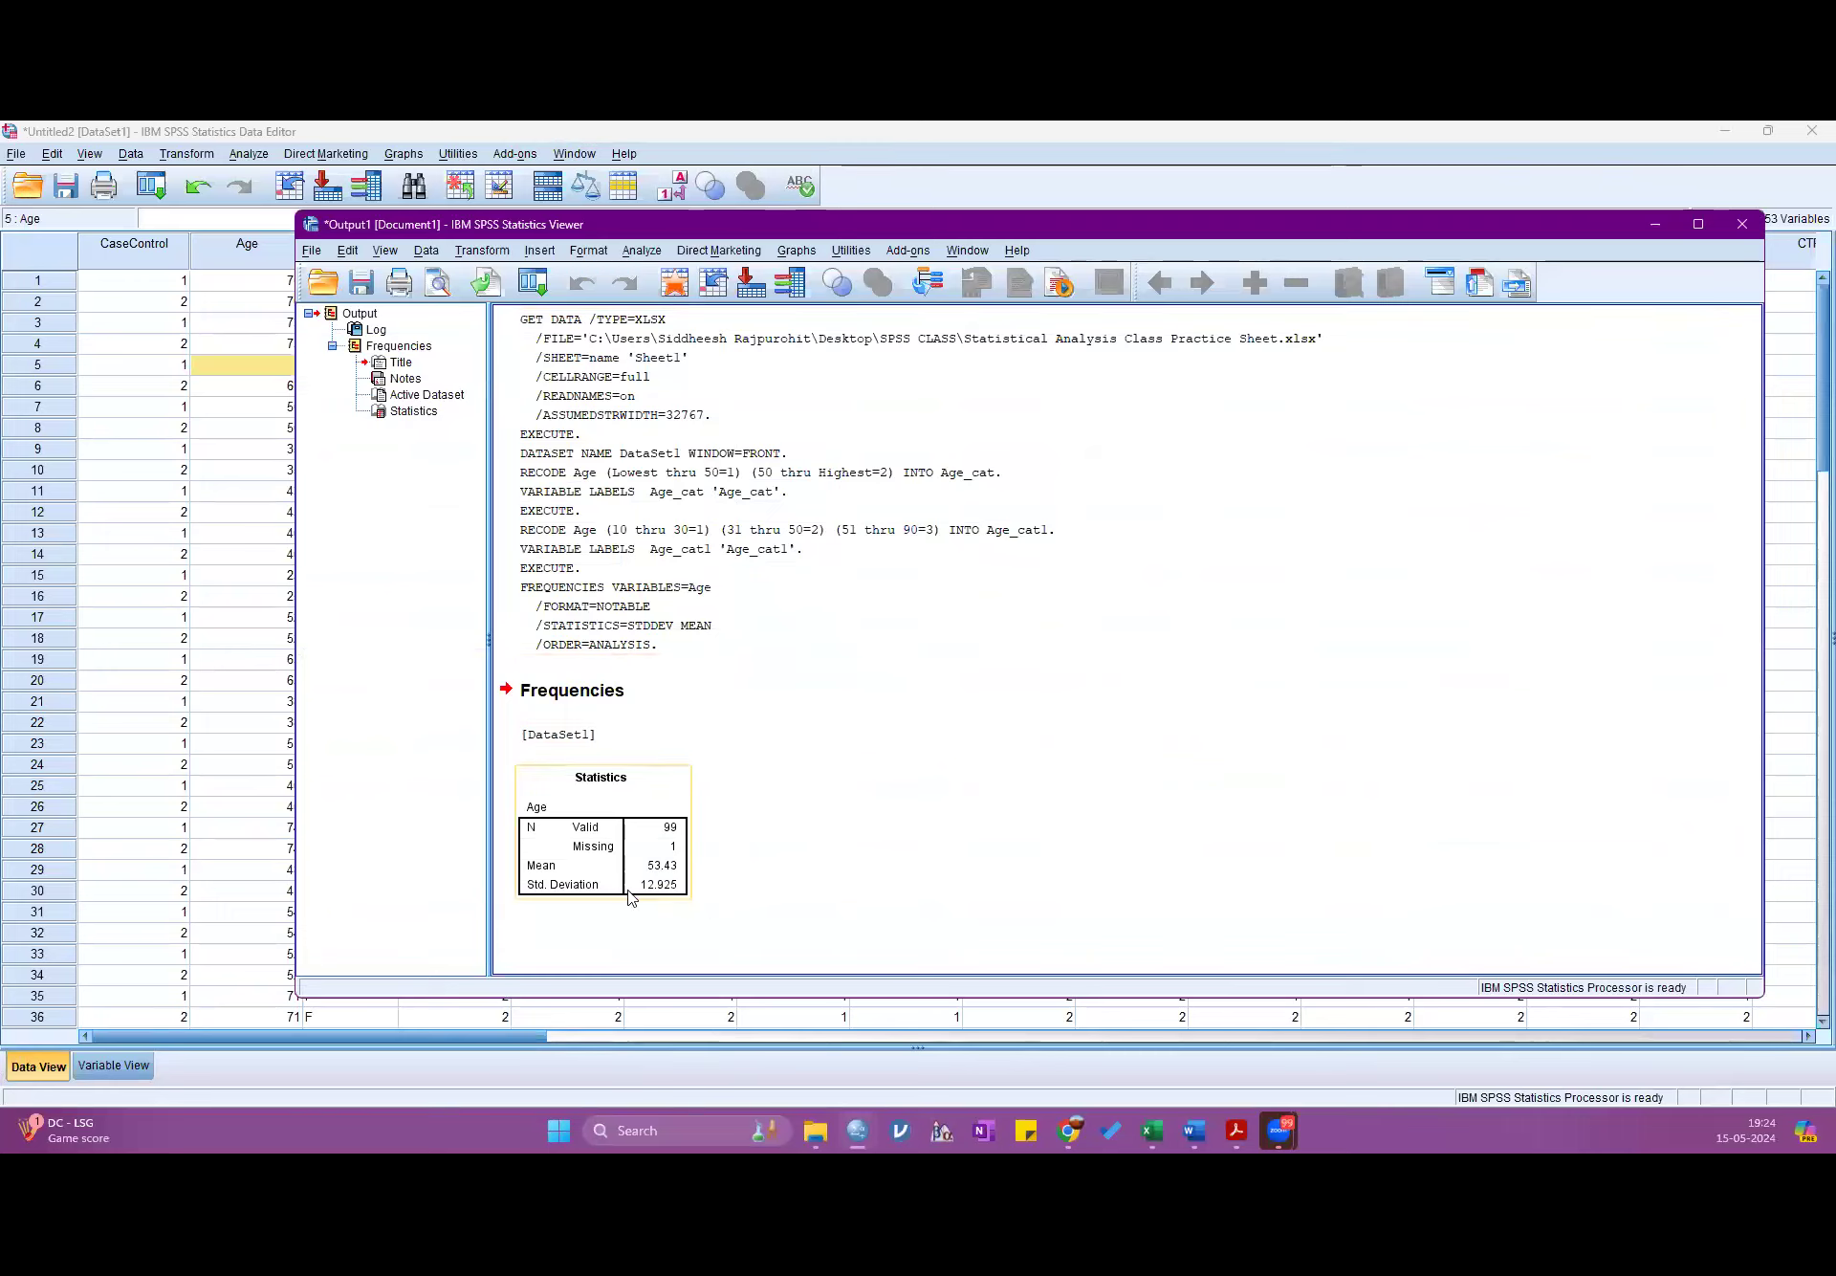
left_click(694, 895)
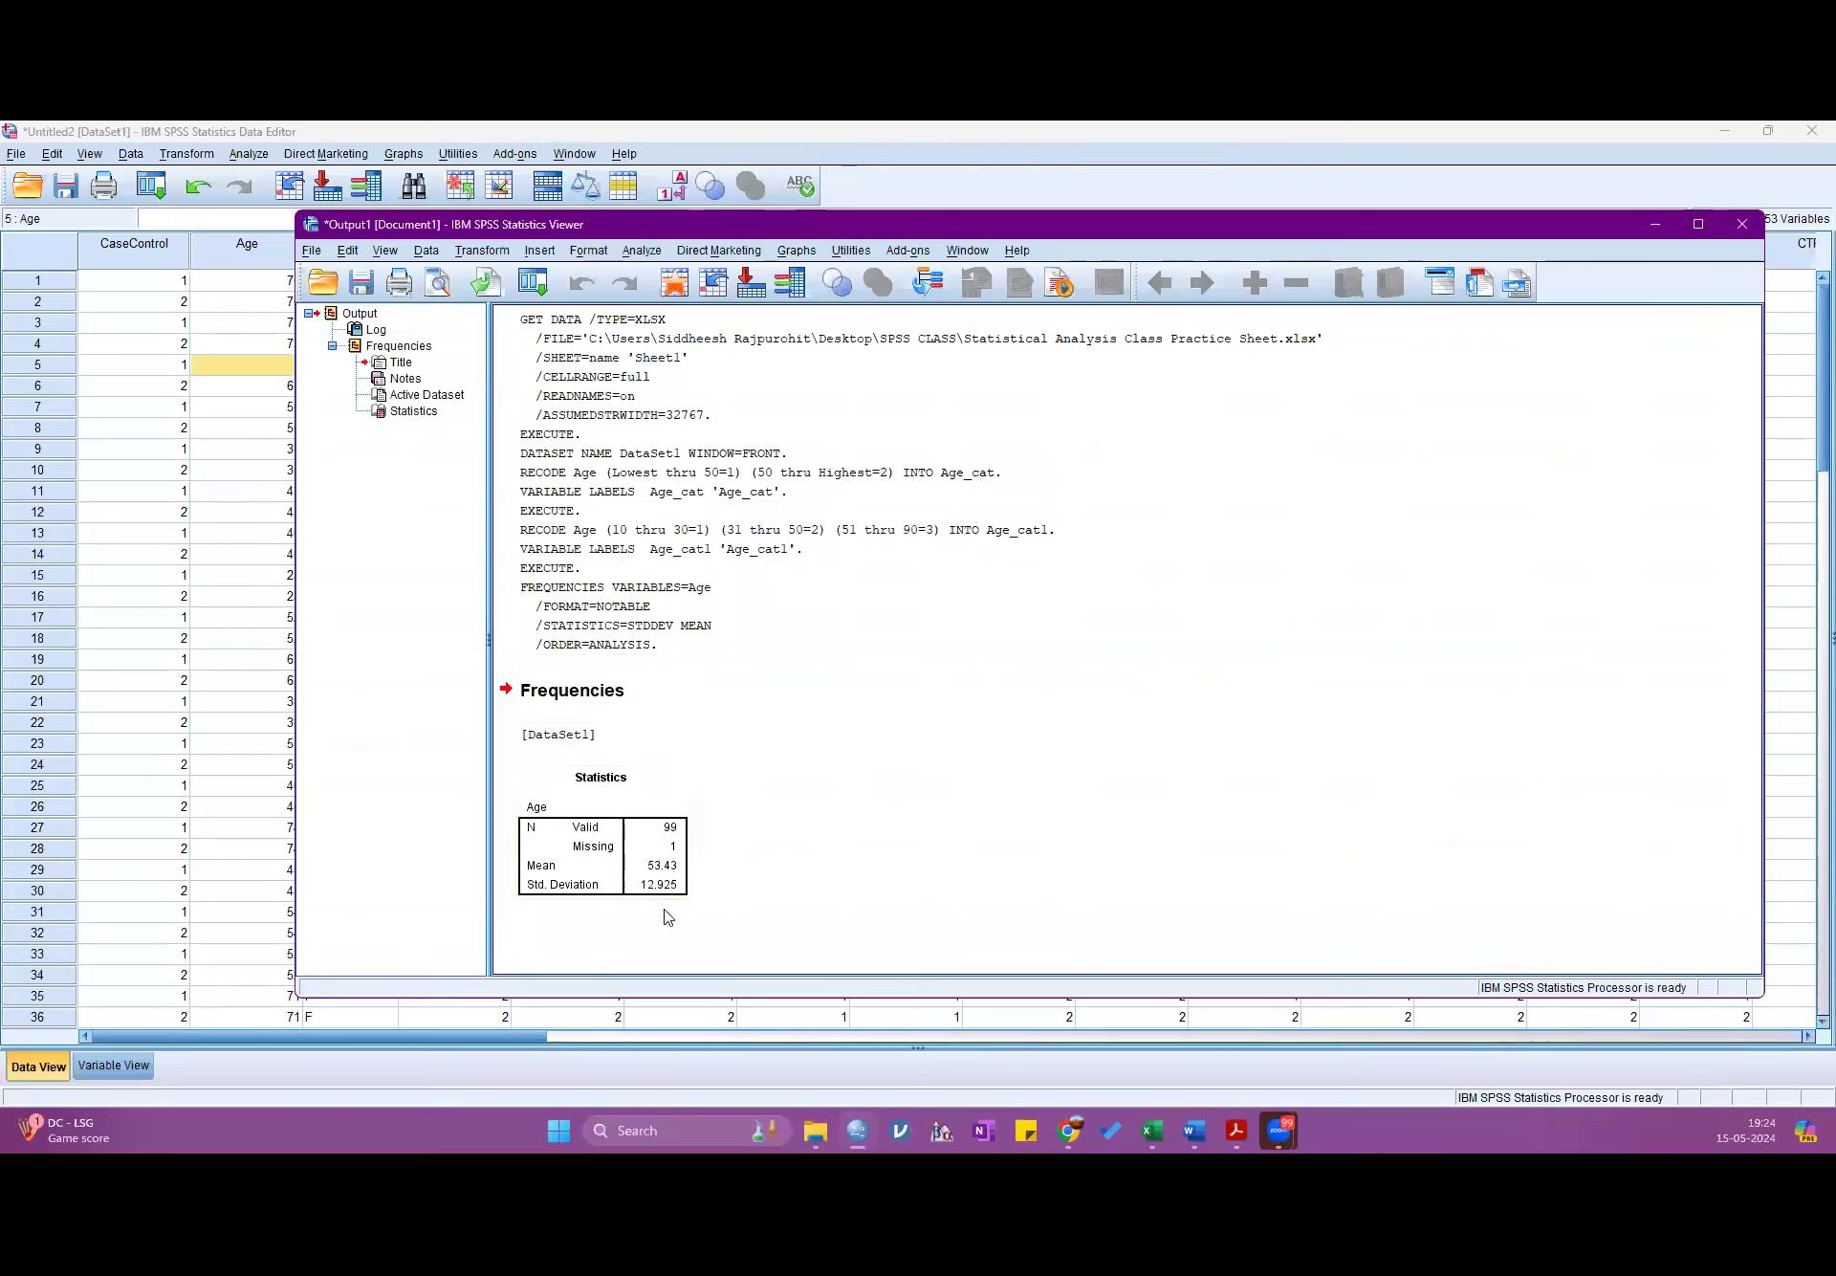
left_click(1658, 228)
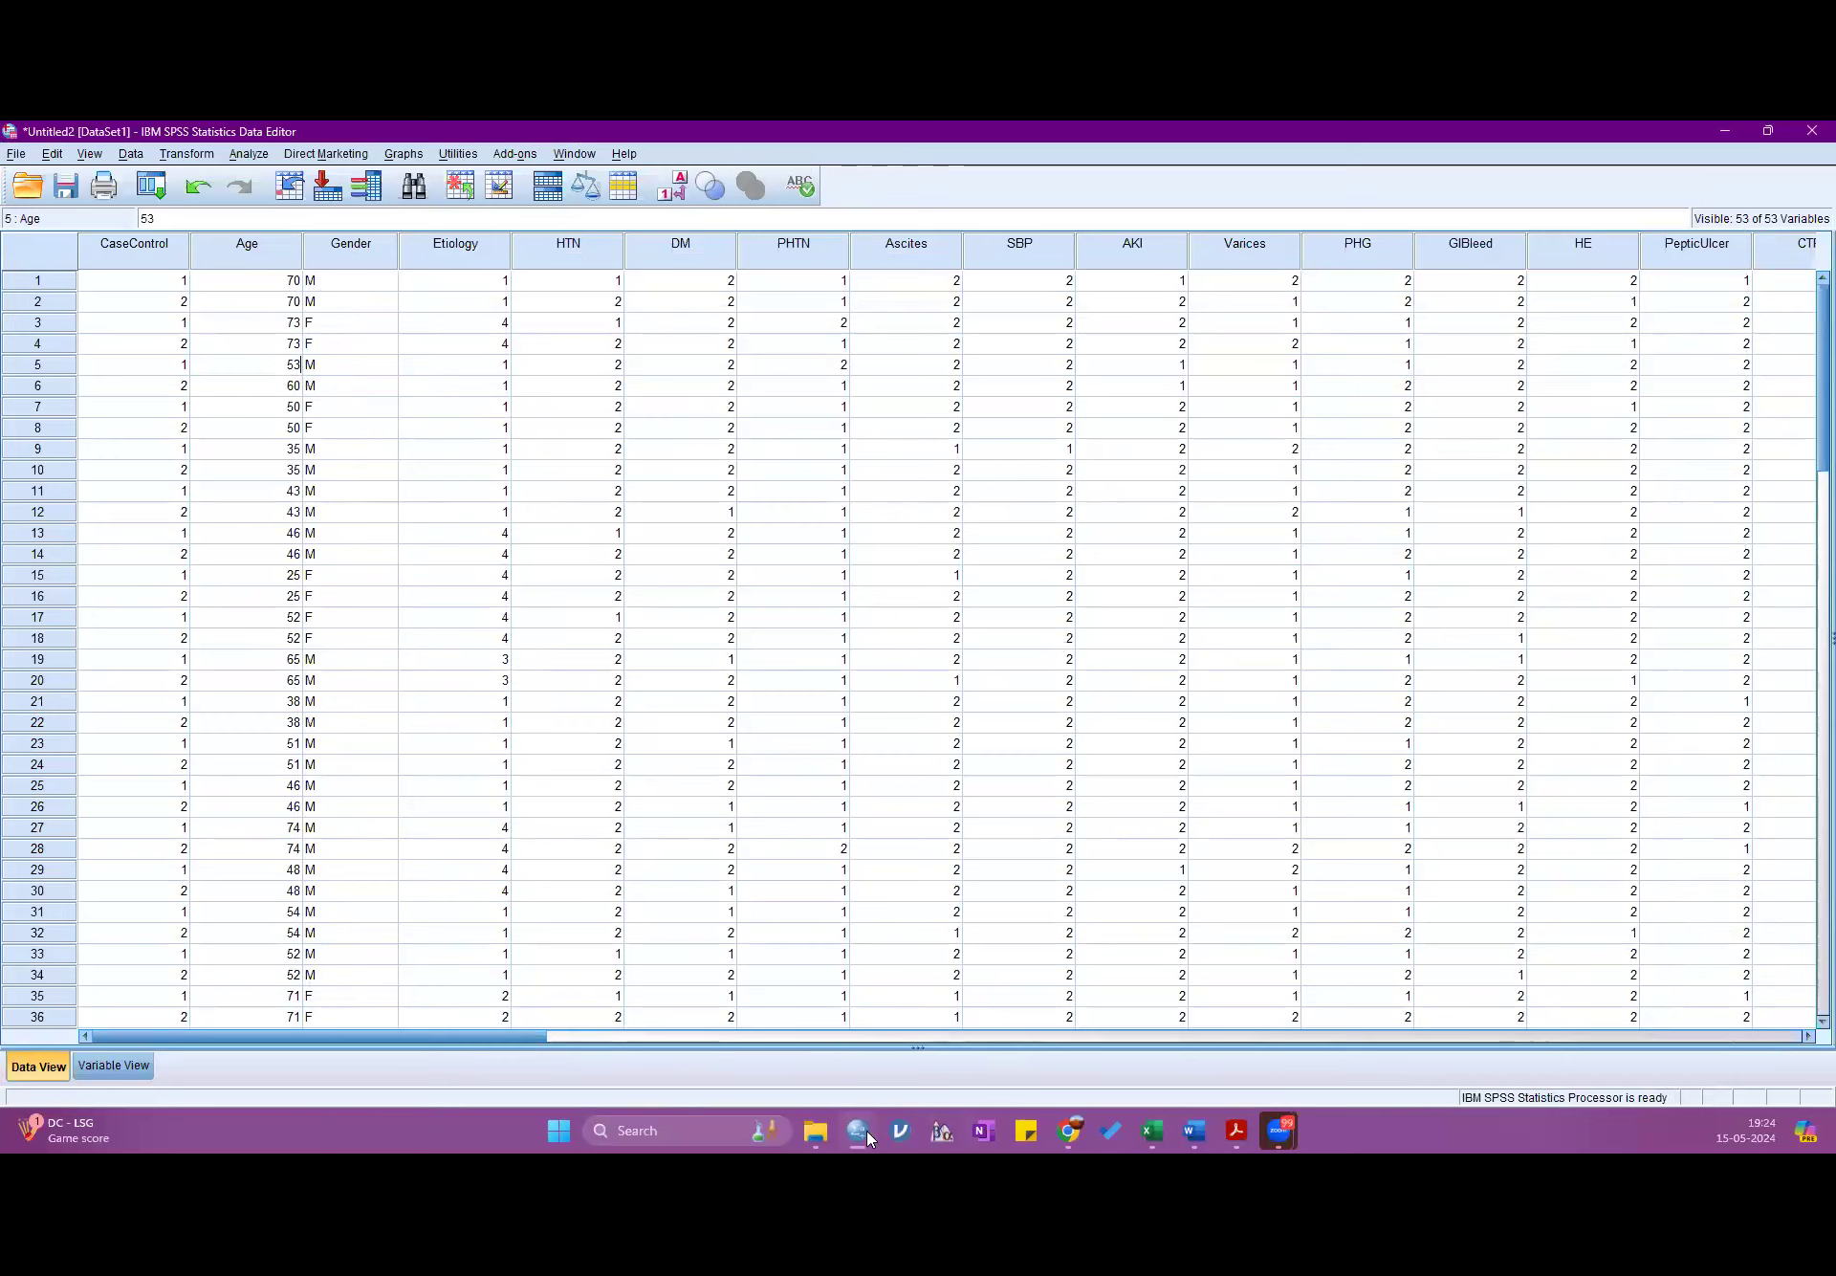
mouse_move(869, 1131)
left_click(783, 1038)
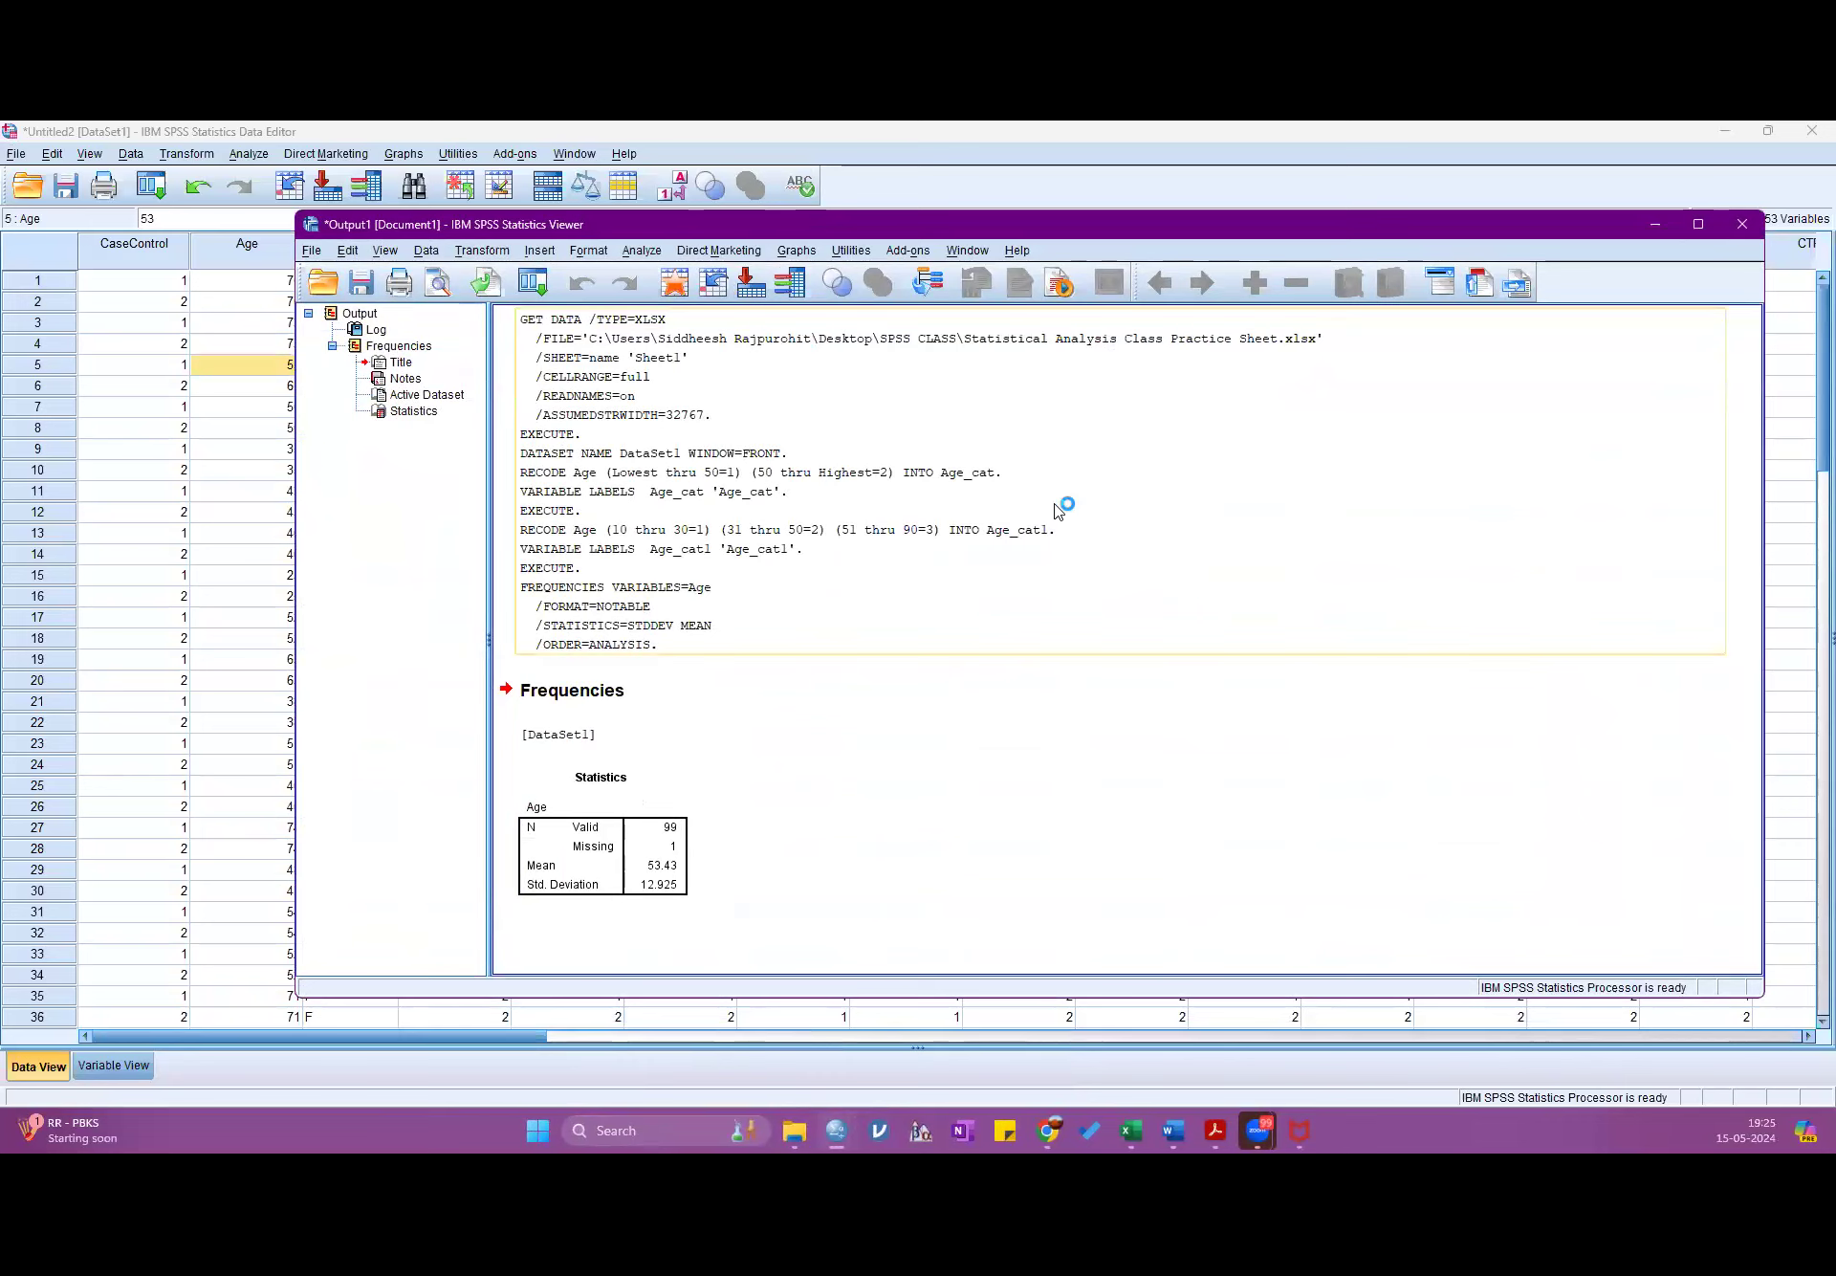
left_click(1656, 224)
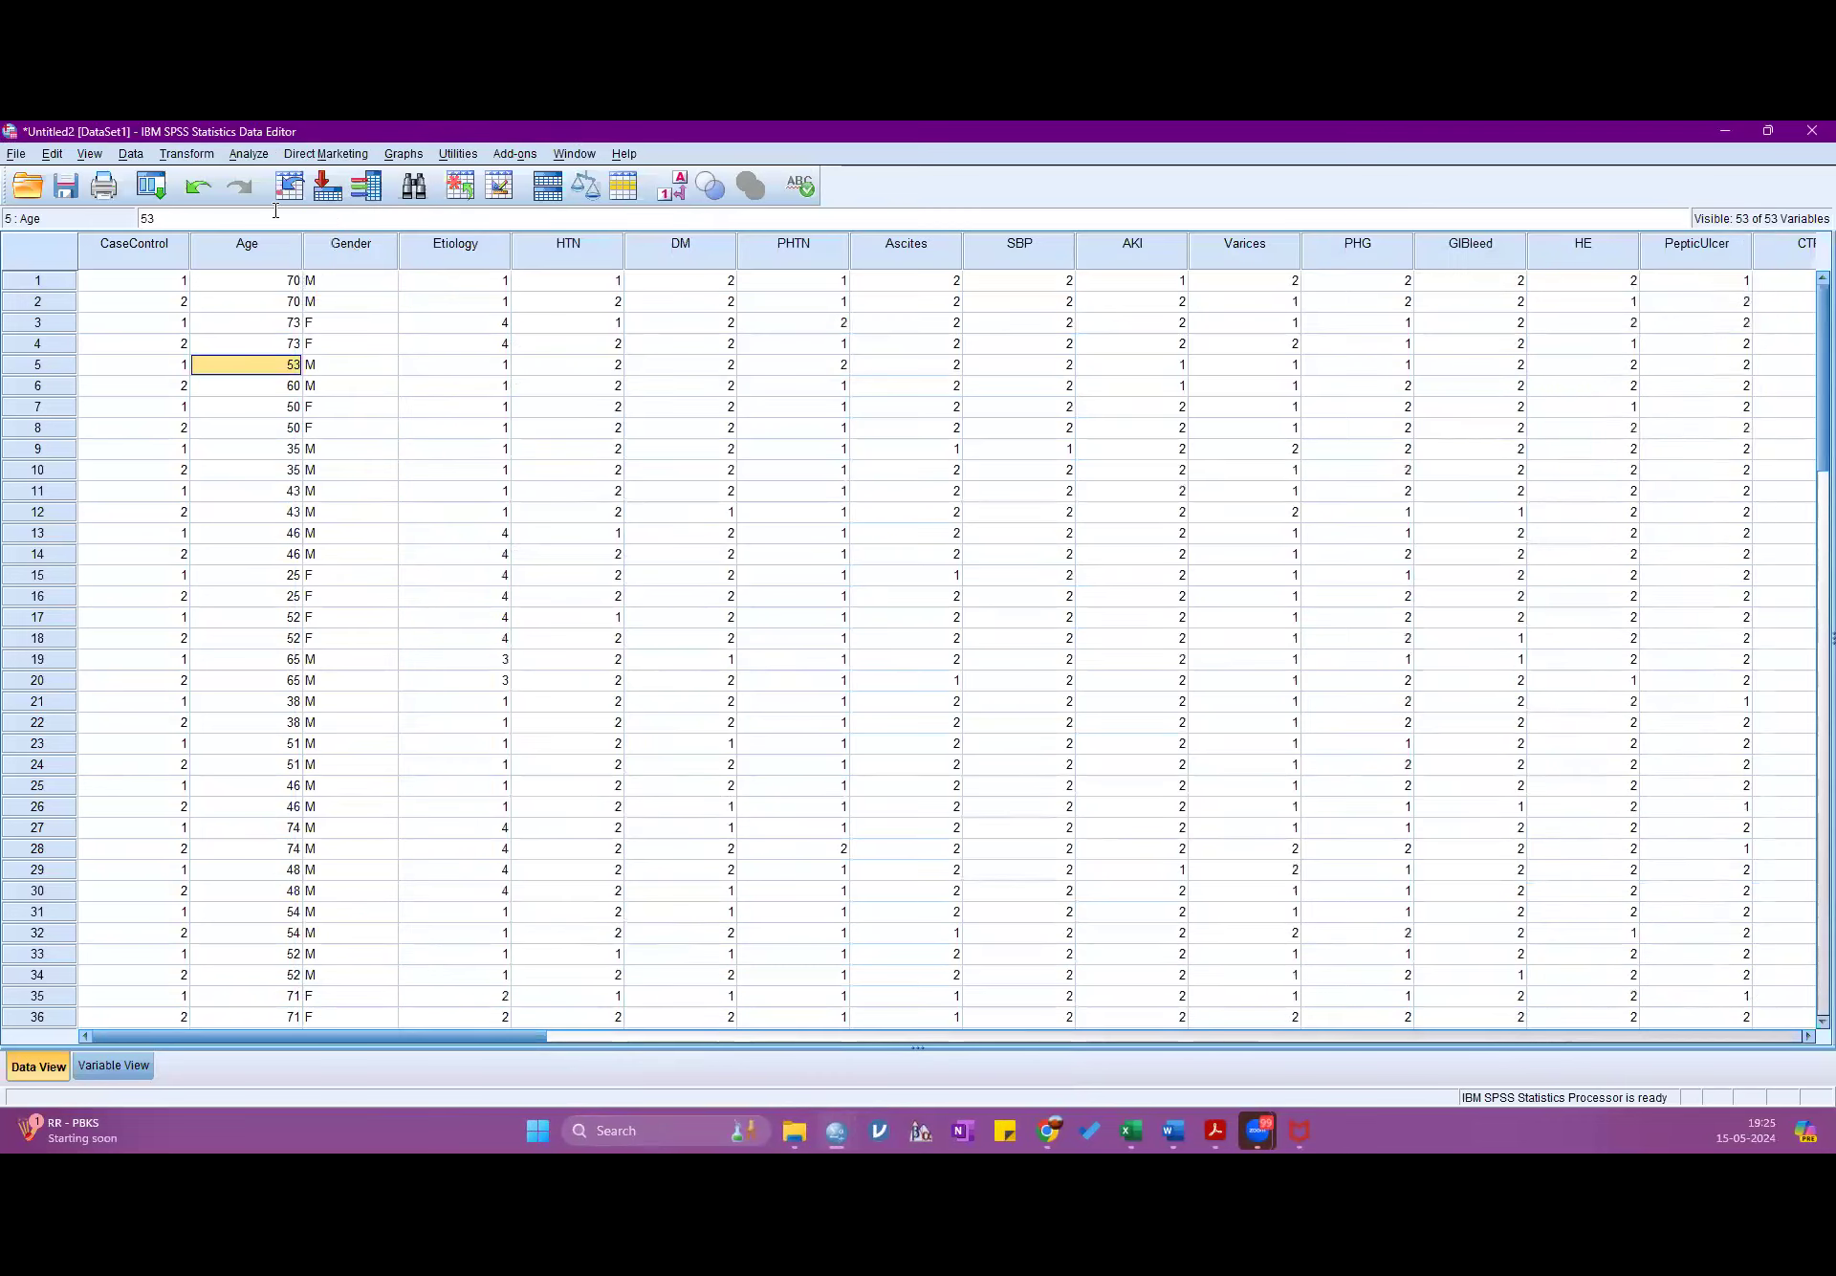
- Clear the Age value in row 5 of the dataset again
key("Delete")
left_click(397, 384)
left_click(247, 156)
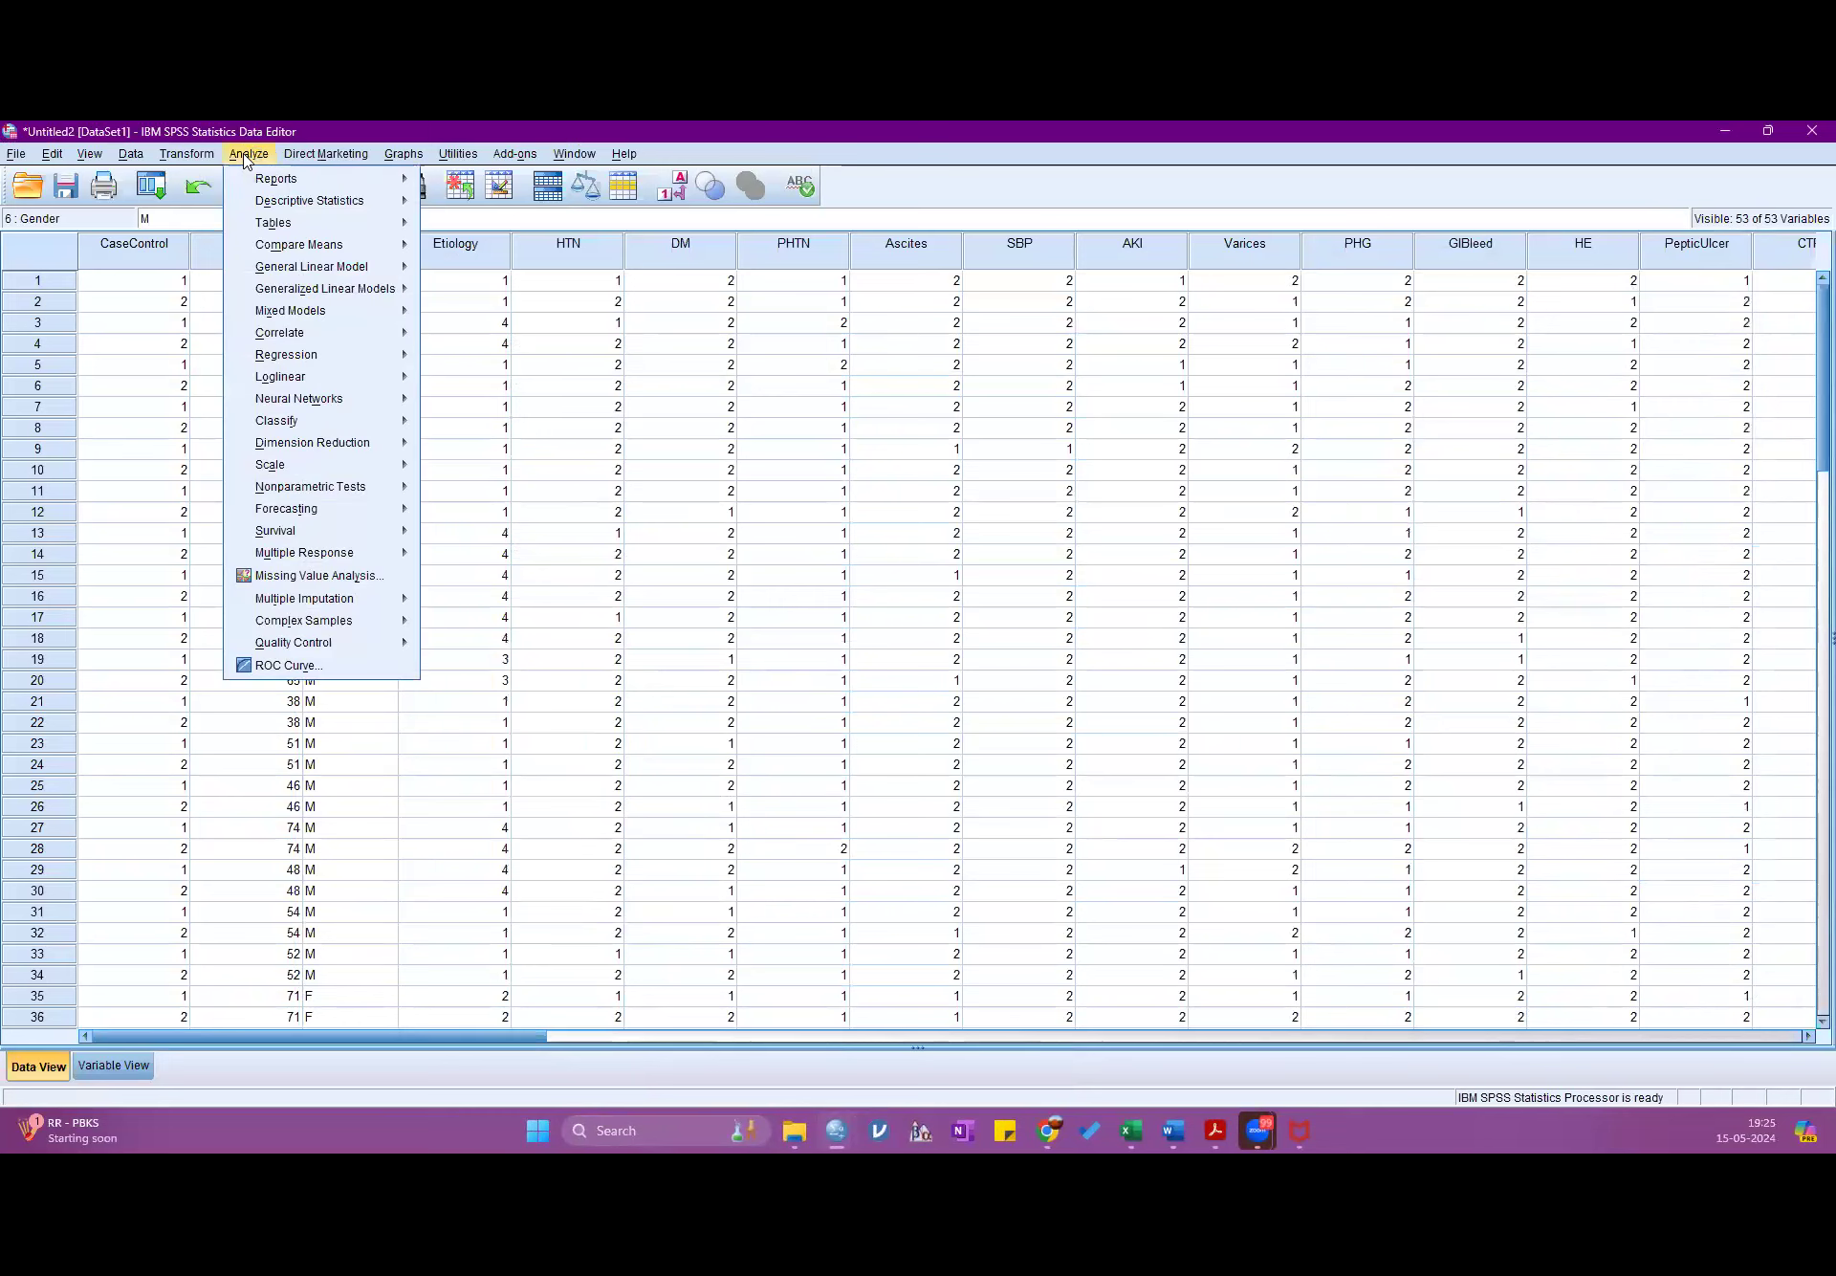
mouse_move(287, 210)
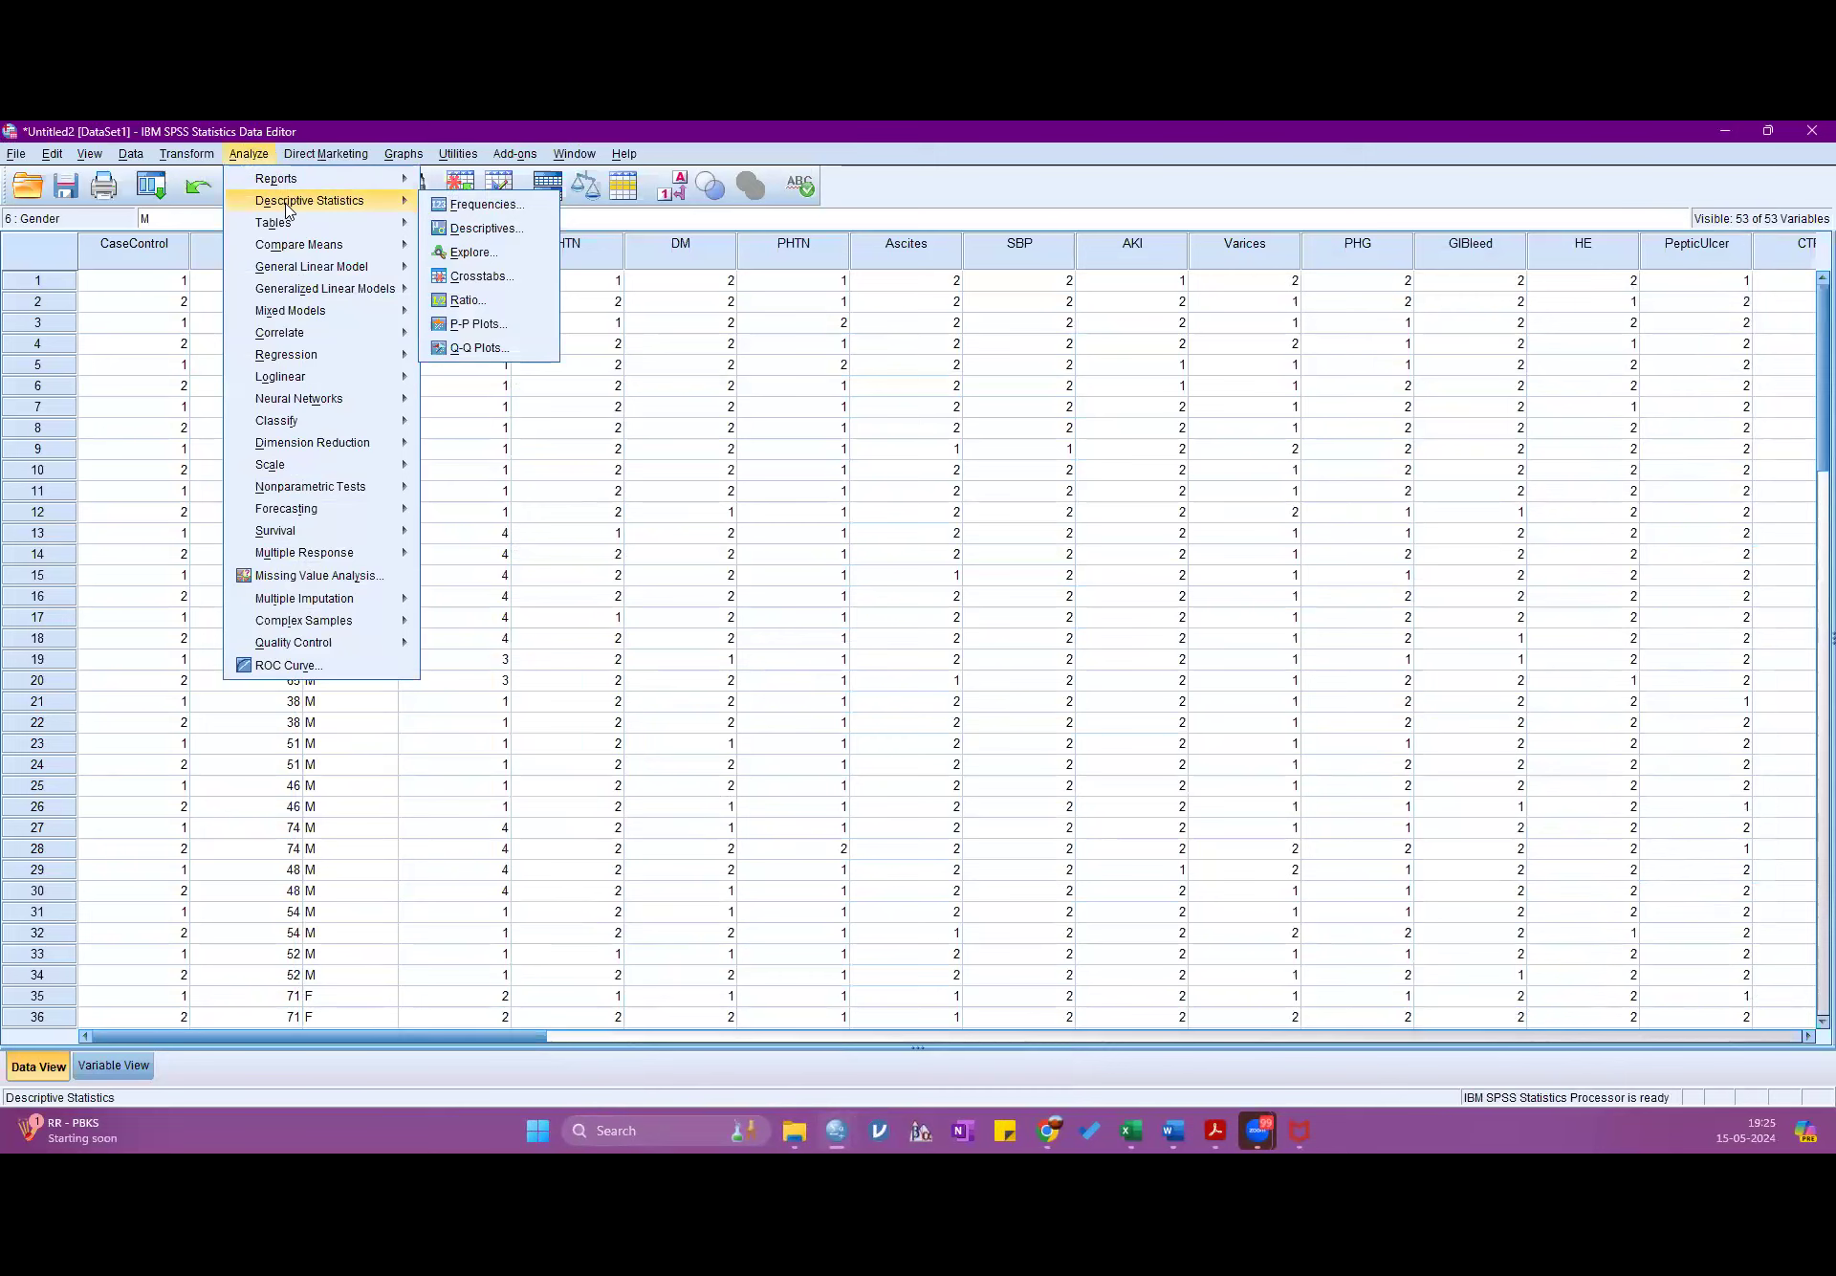
left_click(460, 205)
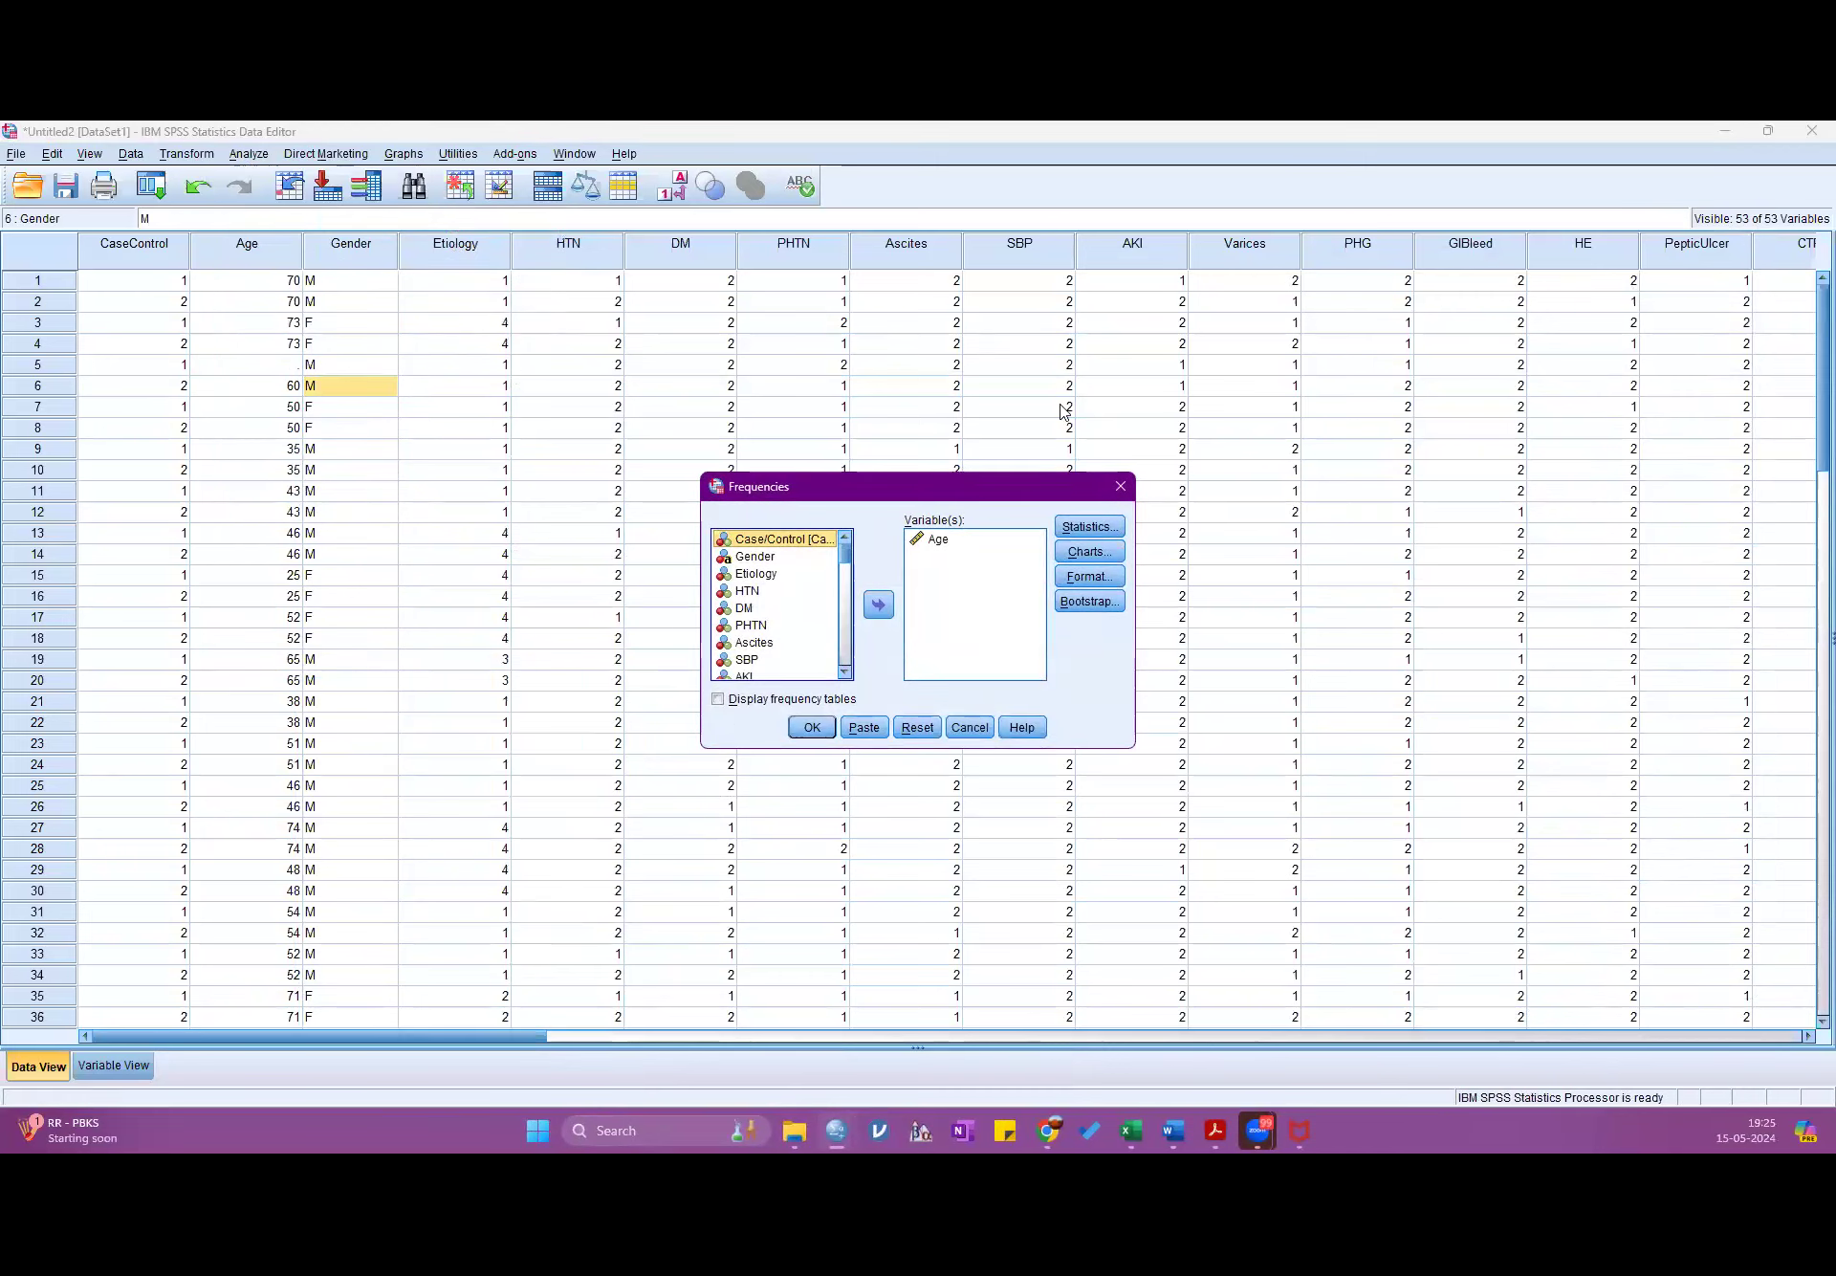
left_click(1119, 488)
- Run Frequencies on Age again with only the mean requested, leaving out the standard deviation
left_click(251, 155)
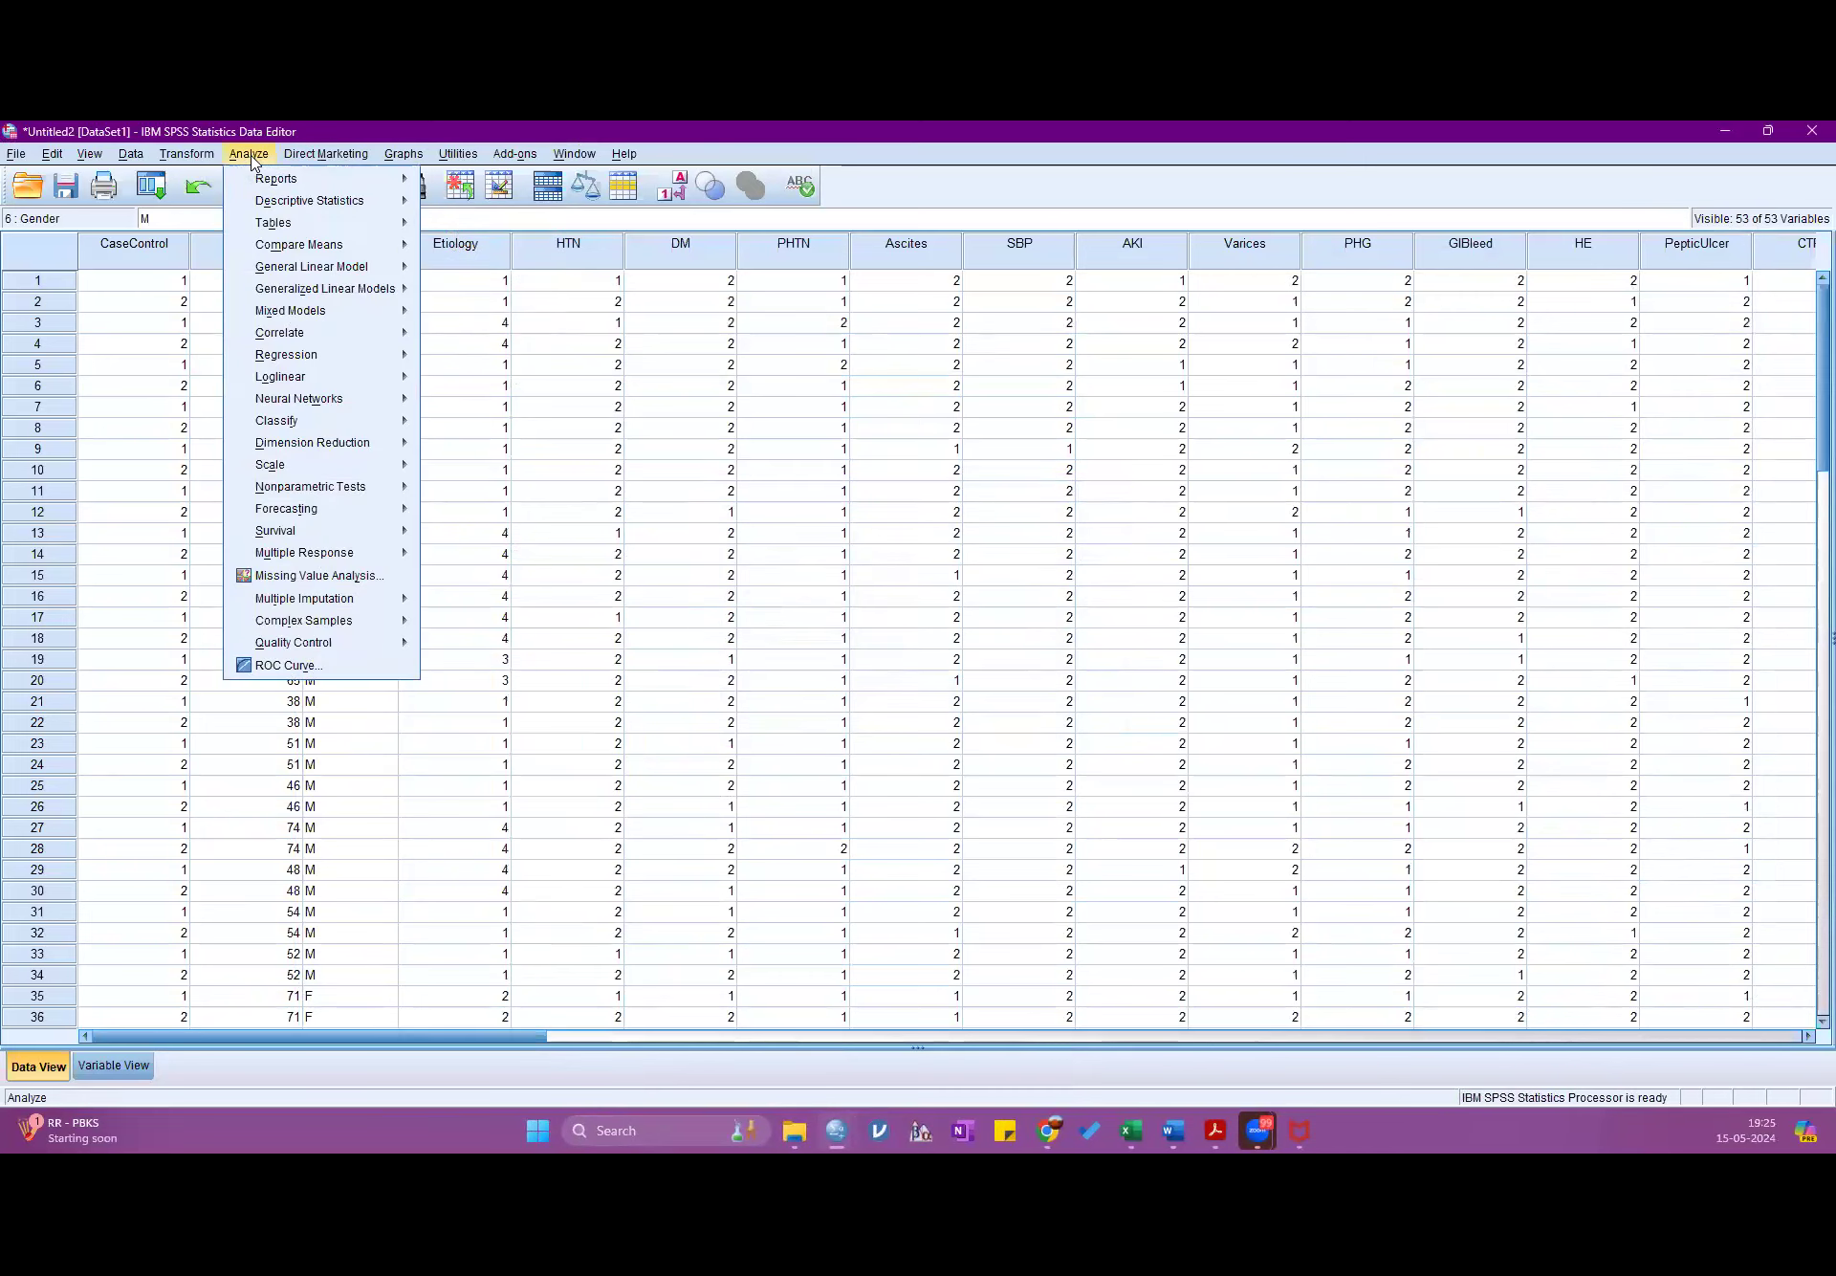
mouse_move(290, 207)
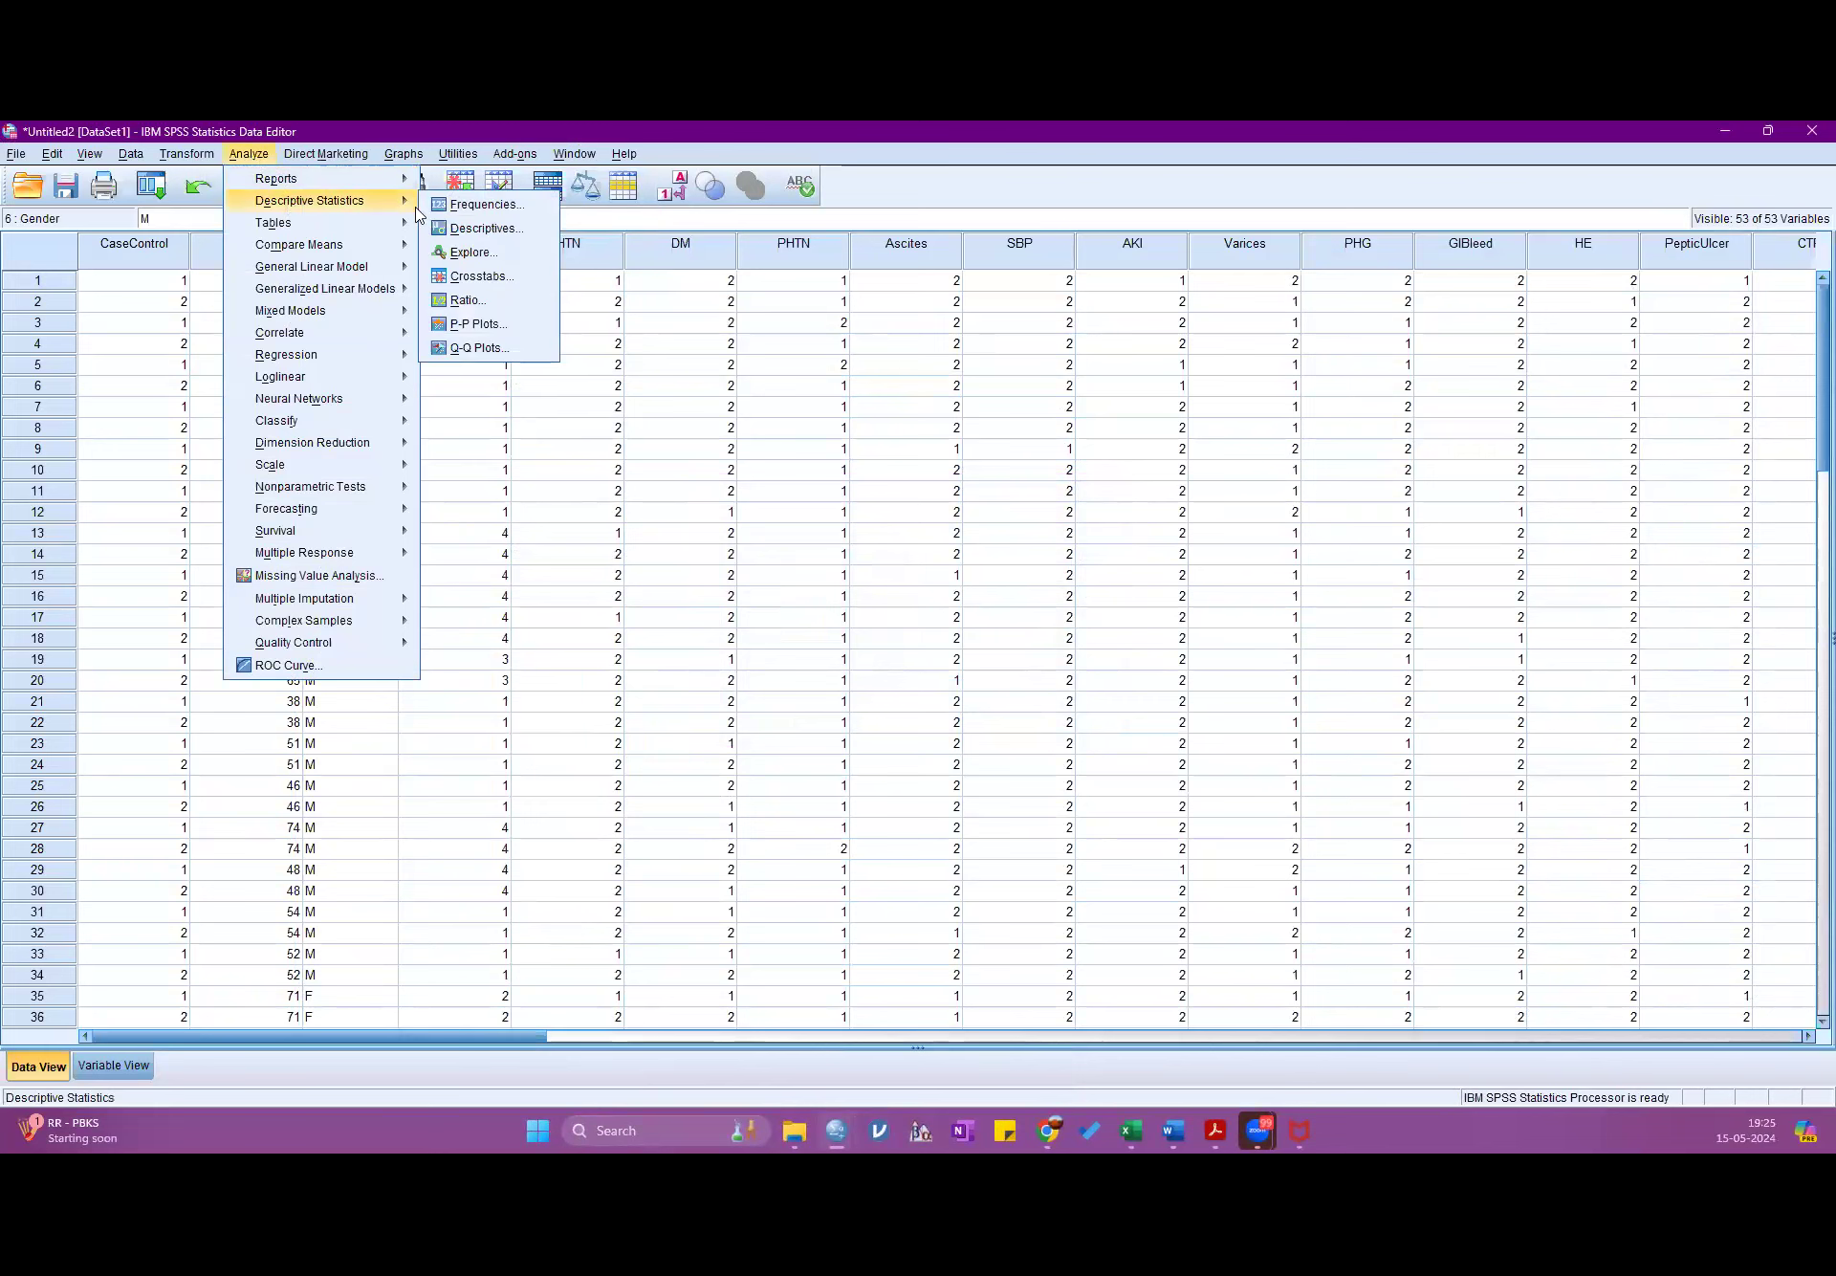
left_click(462, 205)
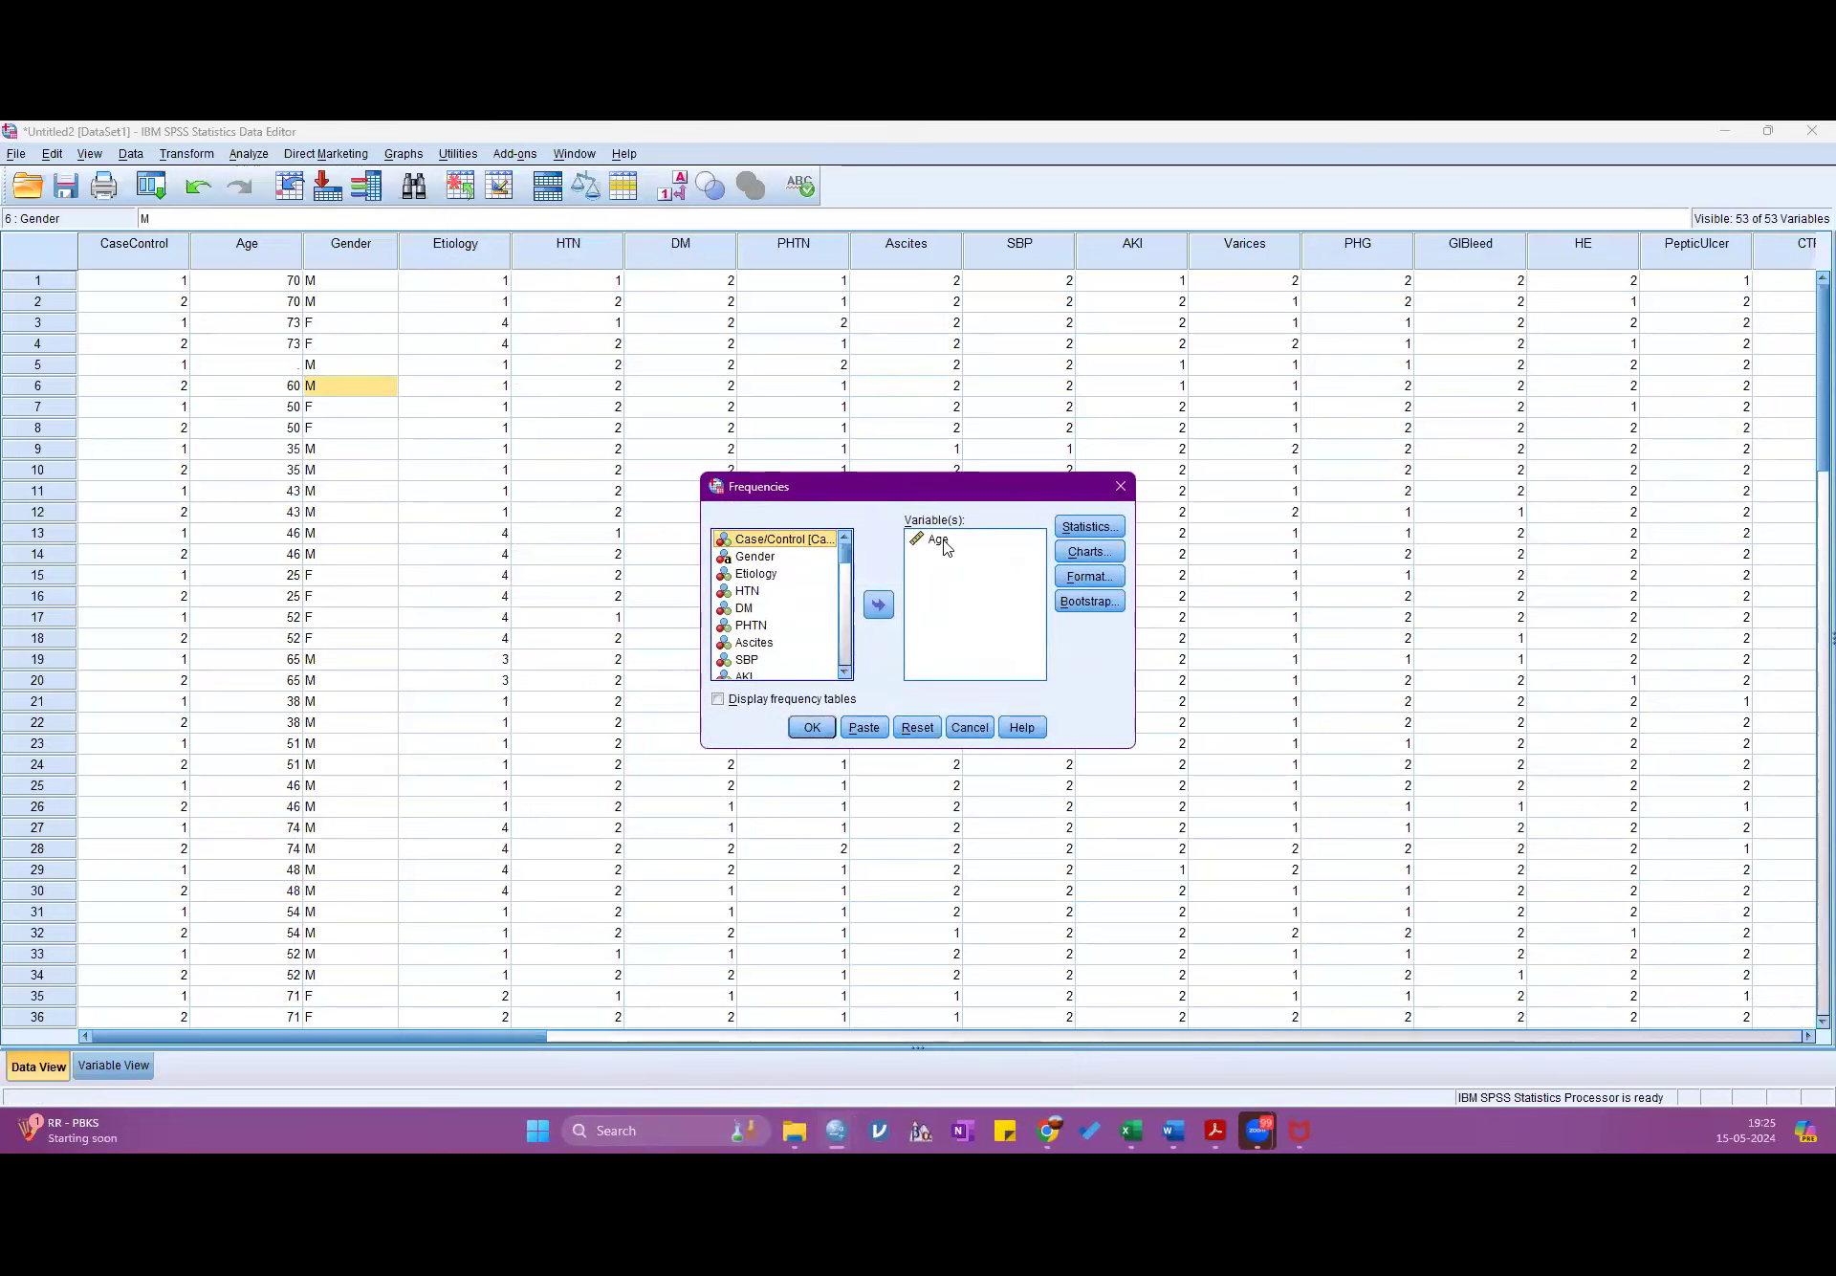
left_click(1091, 527)
left_click(985, 489)
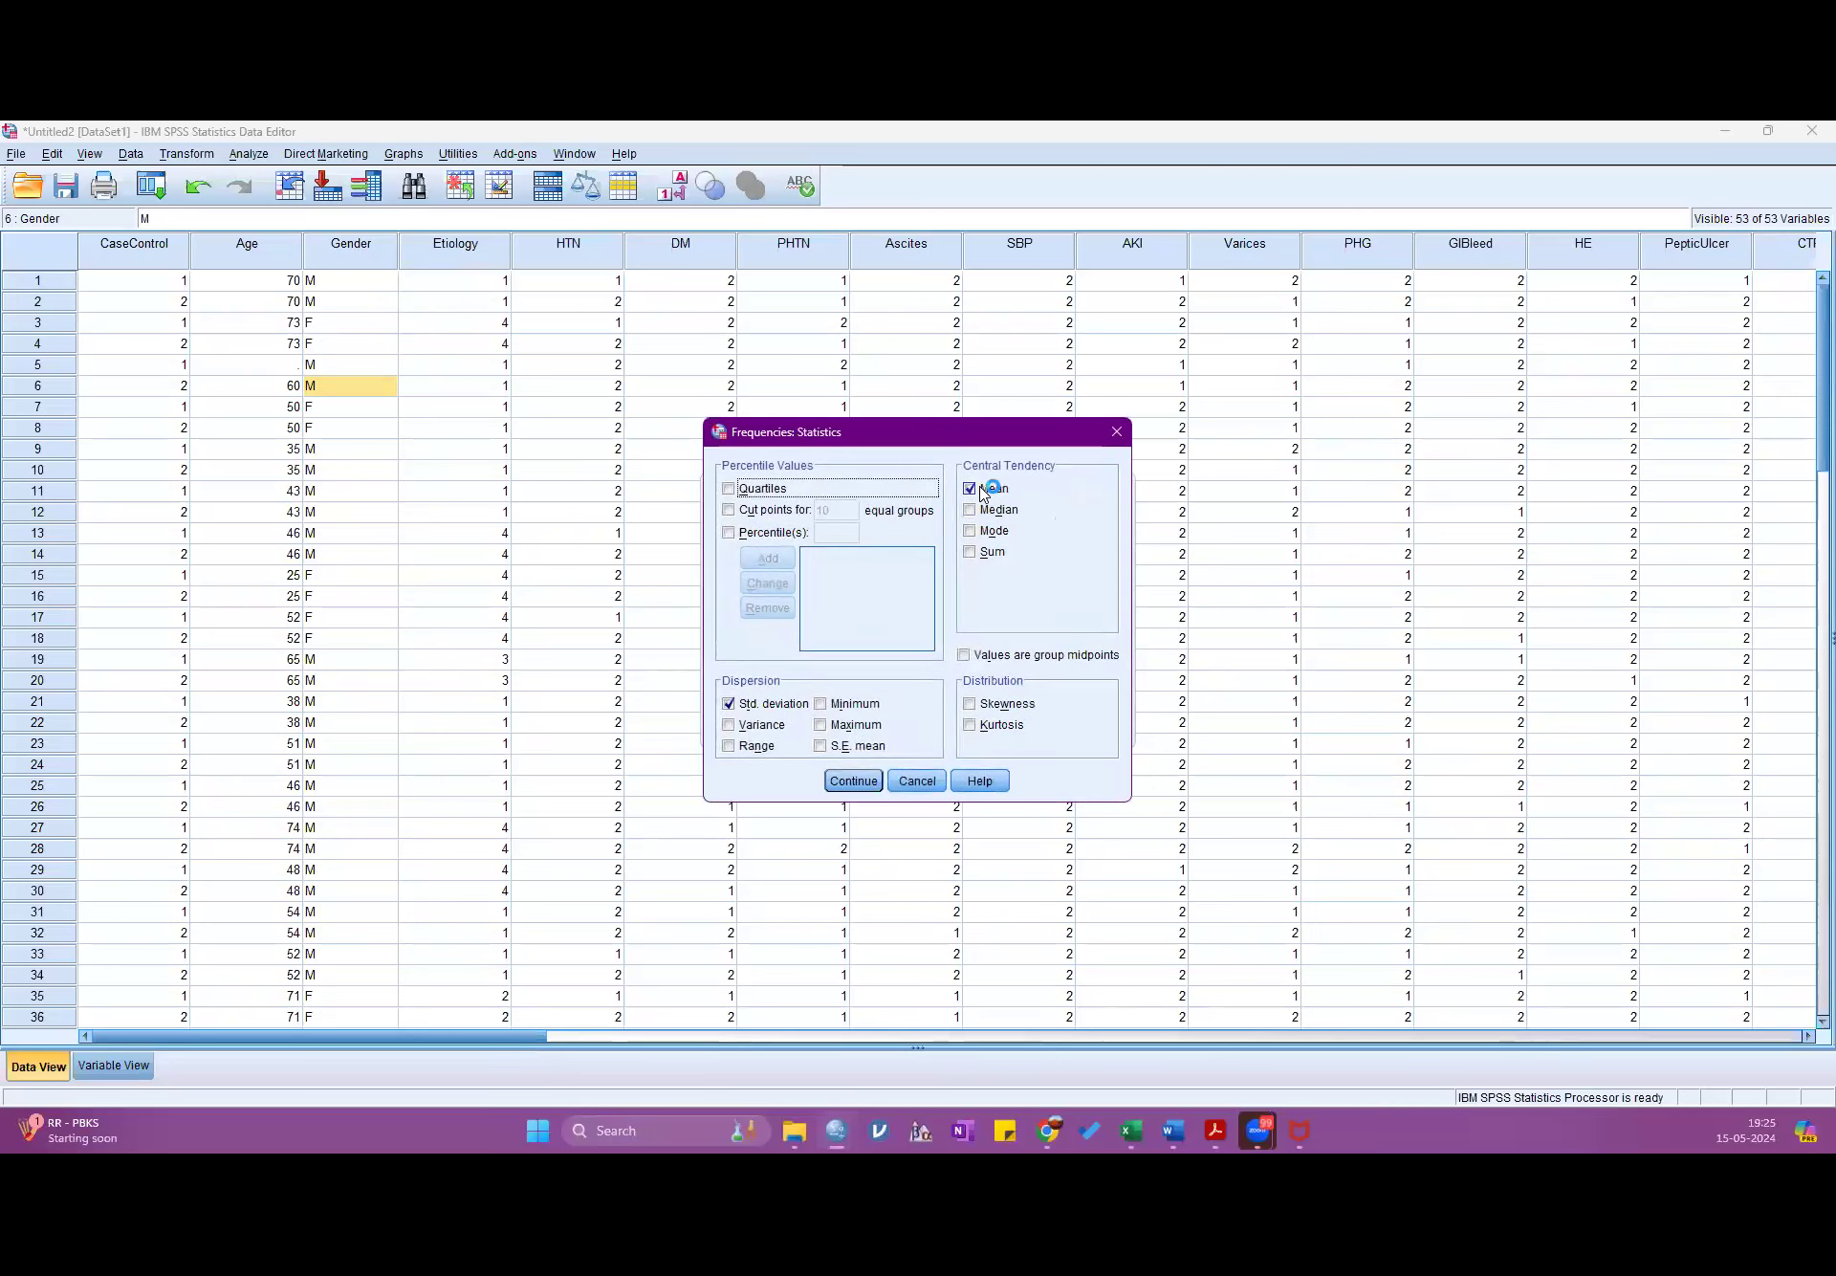
left_click(777, 705)
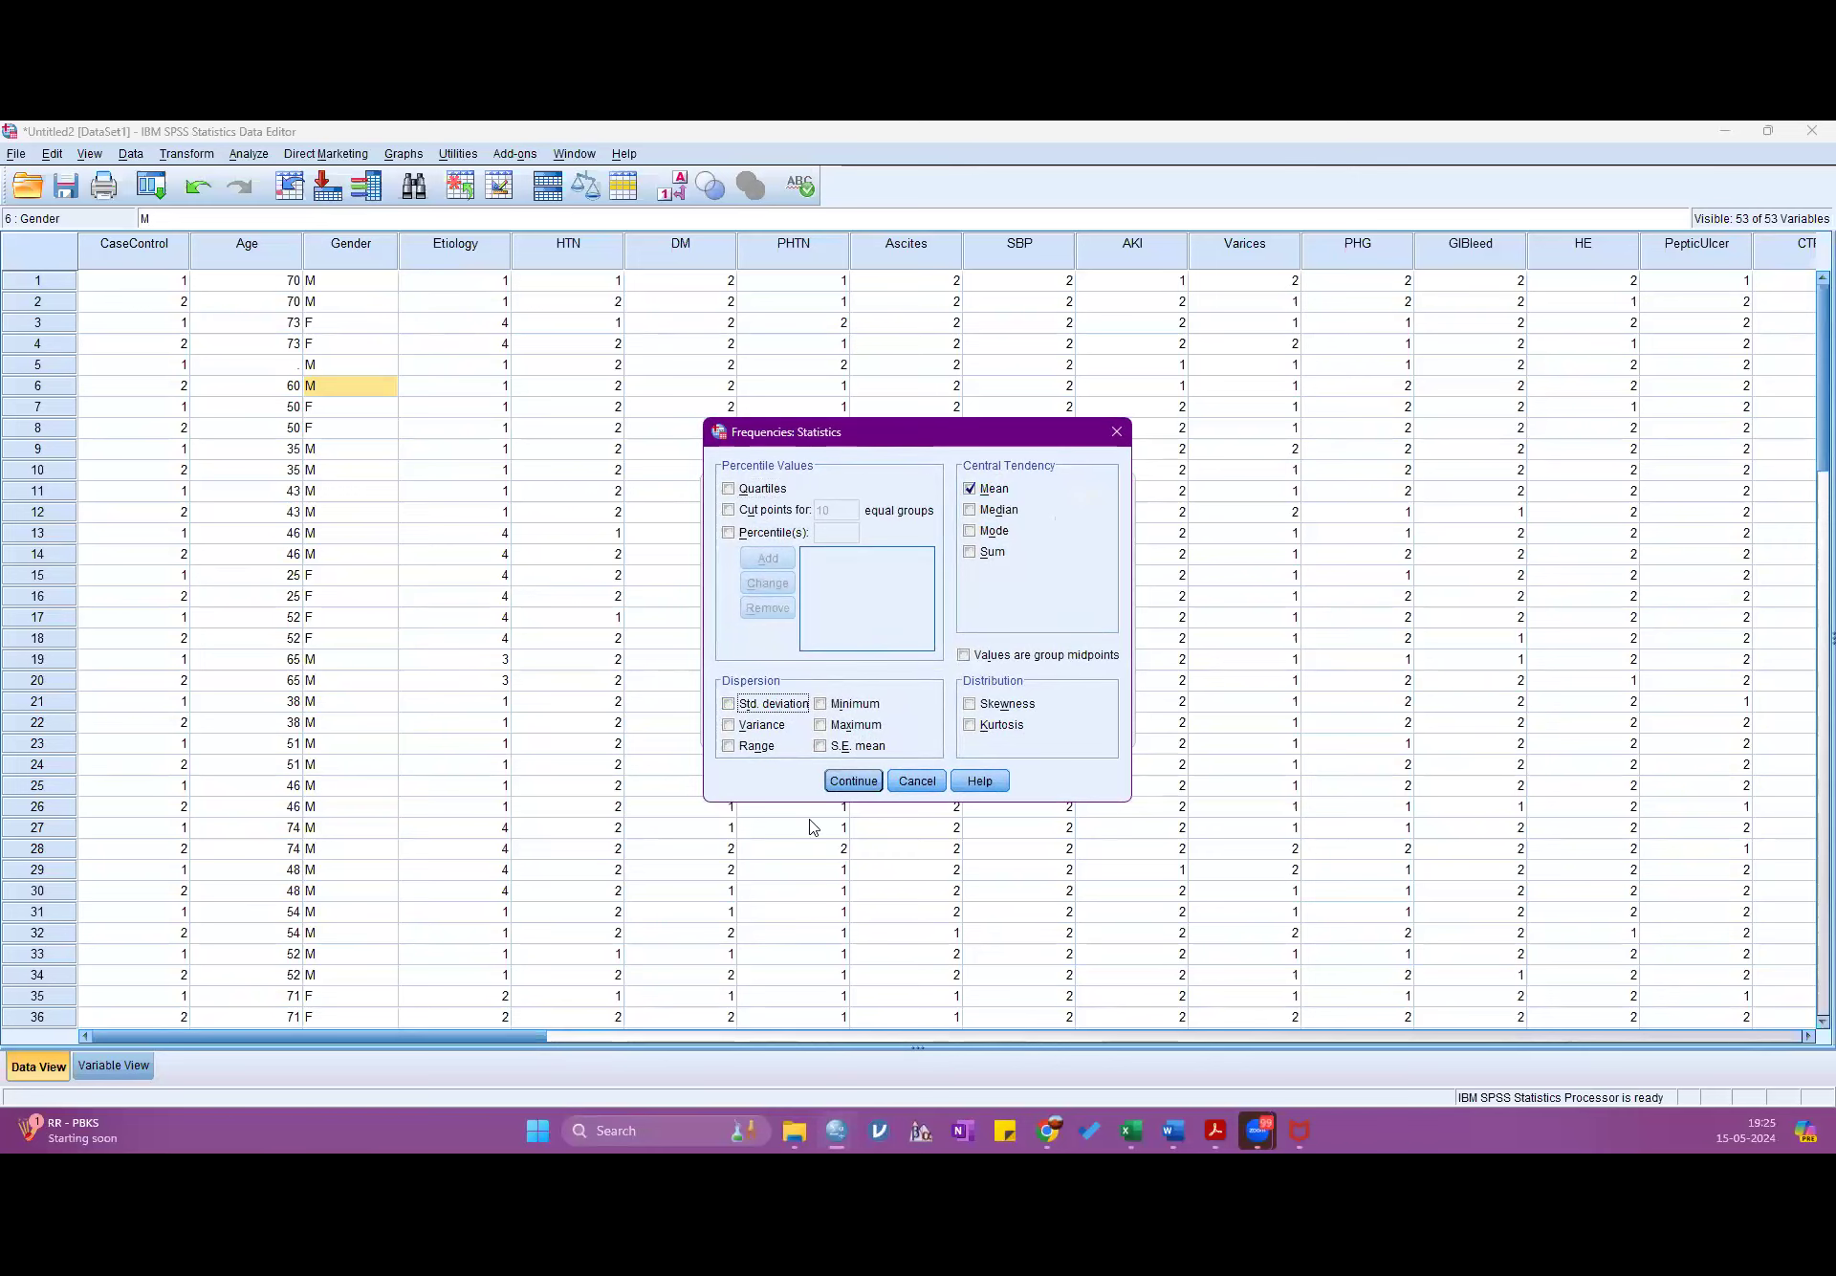
left_click(842, 780)
left_click(811, 728)
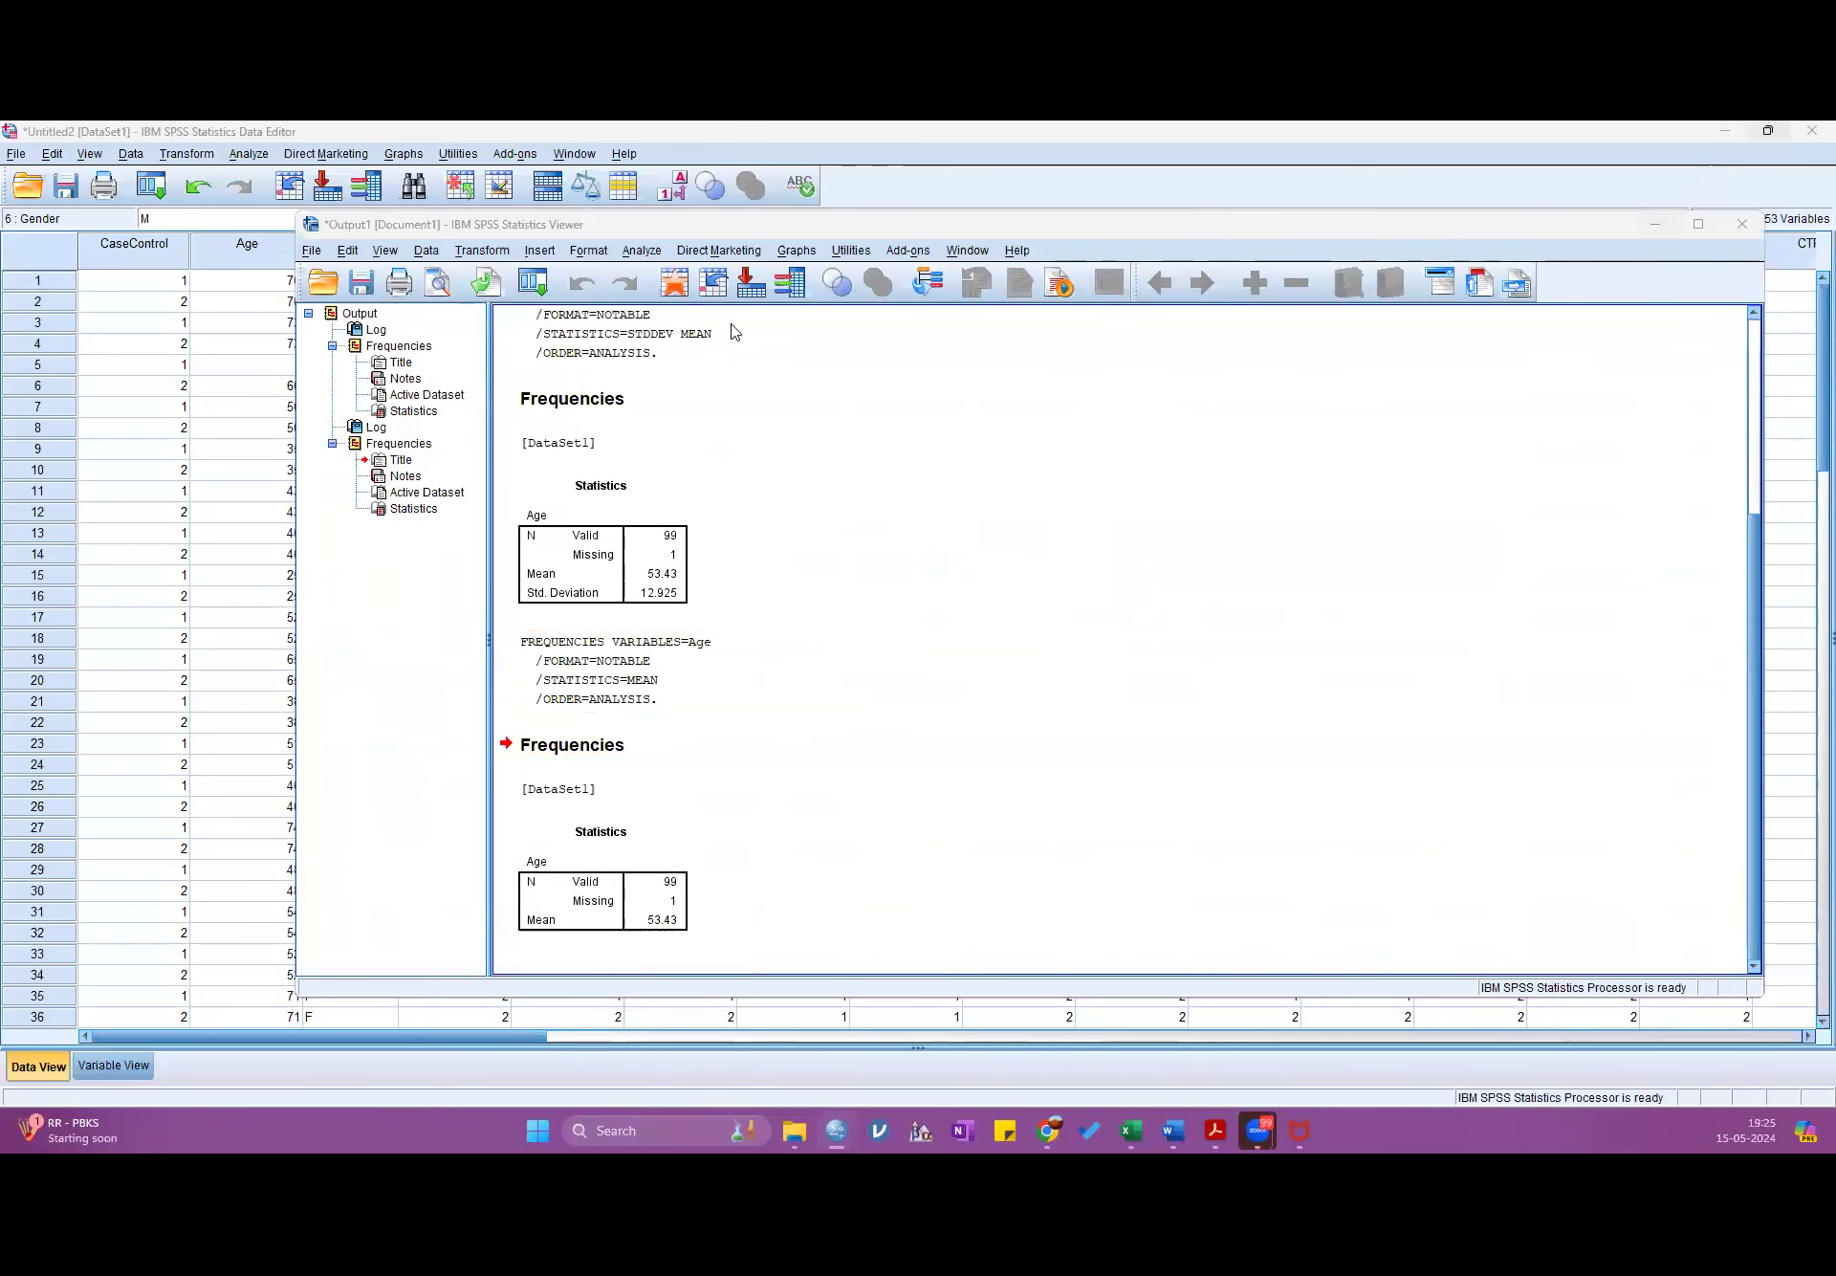
- Fill the missing Age in row 5 with 53 and clear the Gender value in row 14
left_click(1656, 226)
left_click(287, 366)
type("53")
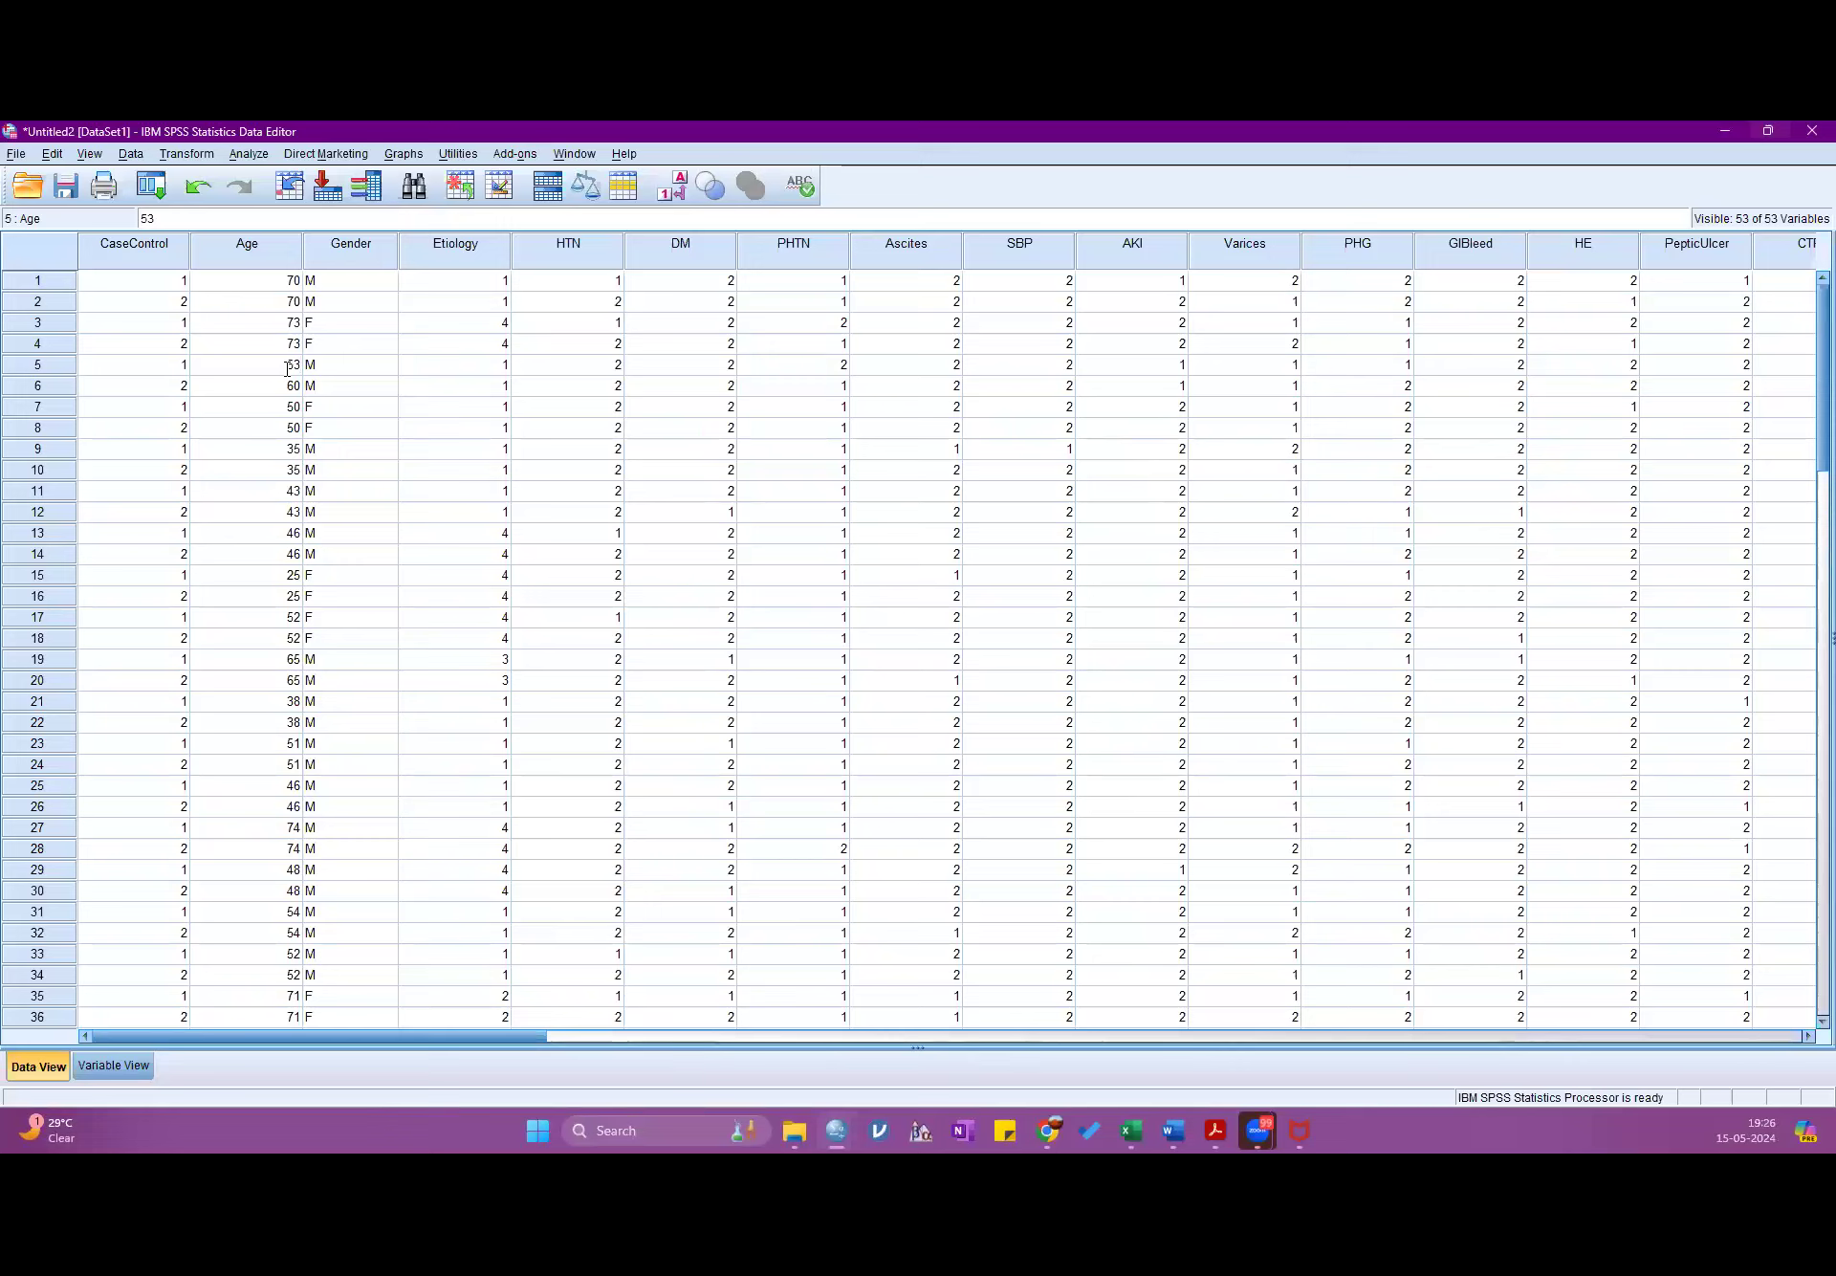
left_click(344, 552)
key("BackSpace")
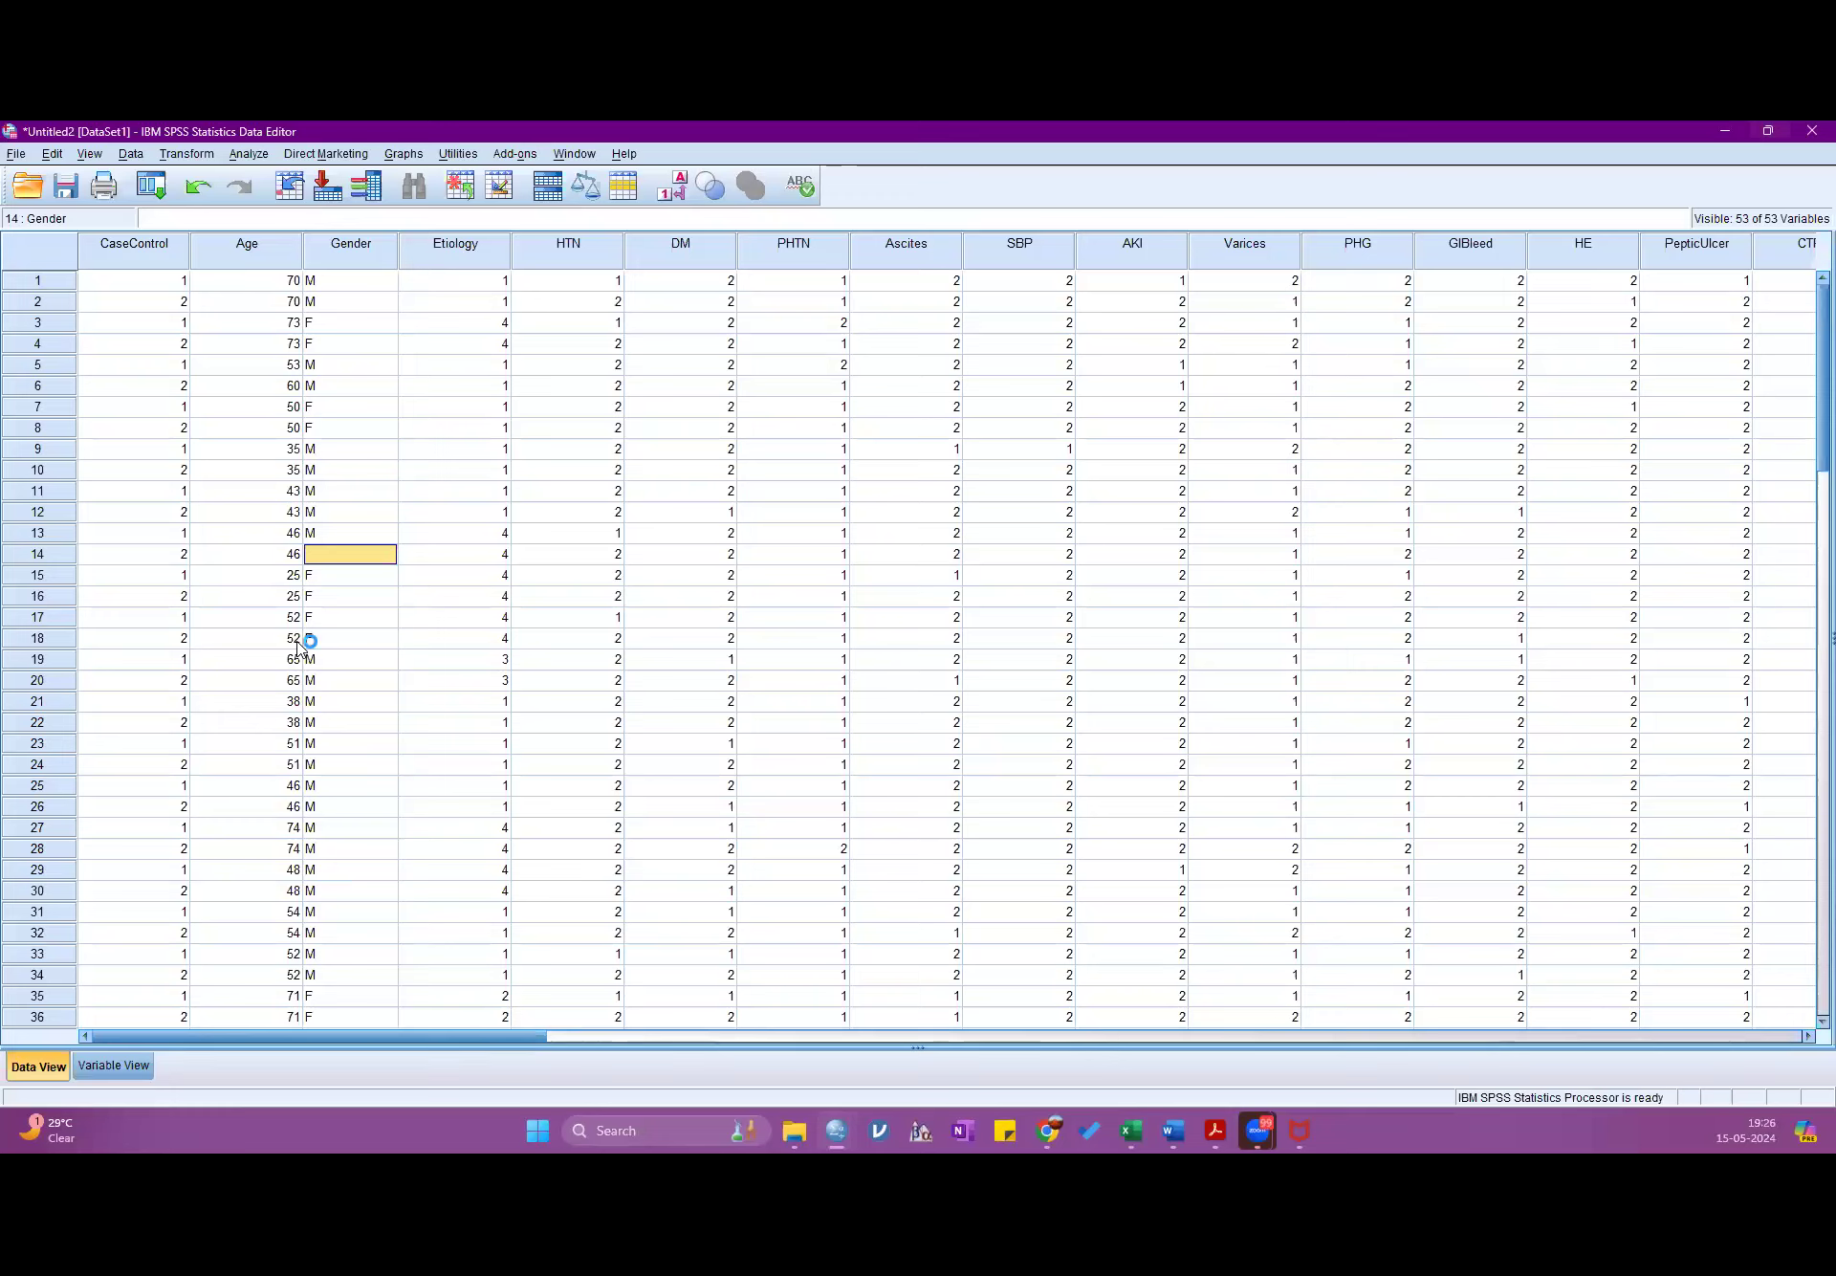
- Reset the Frequencies settings and choose Gender as the only analysed variable
left_click(250, 156)
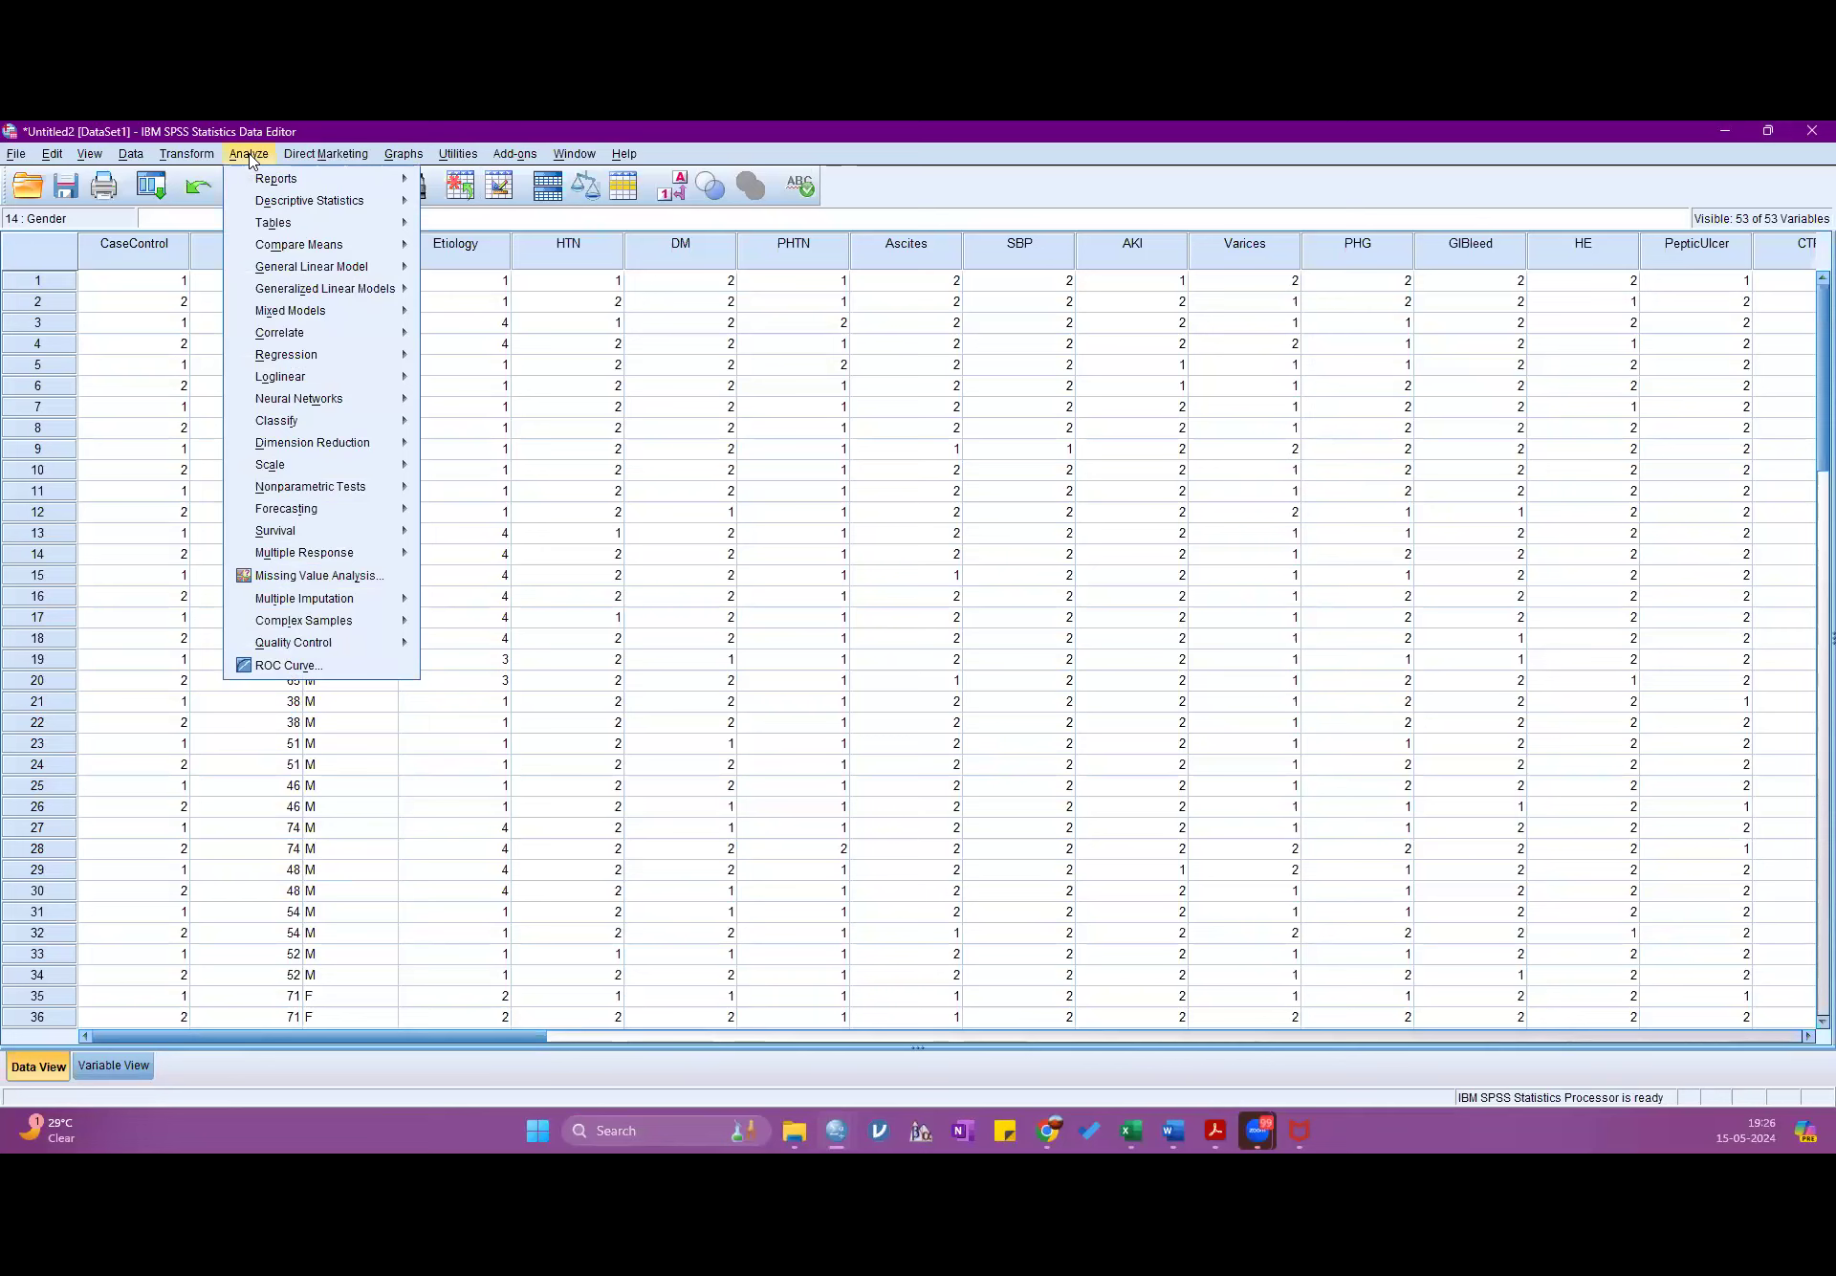
mouse_move(297, 200)
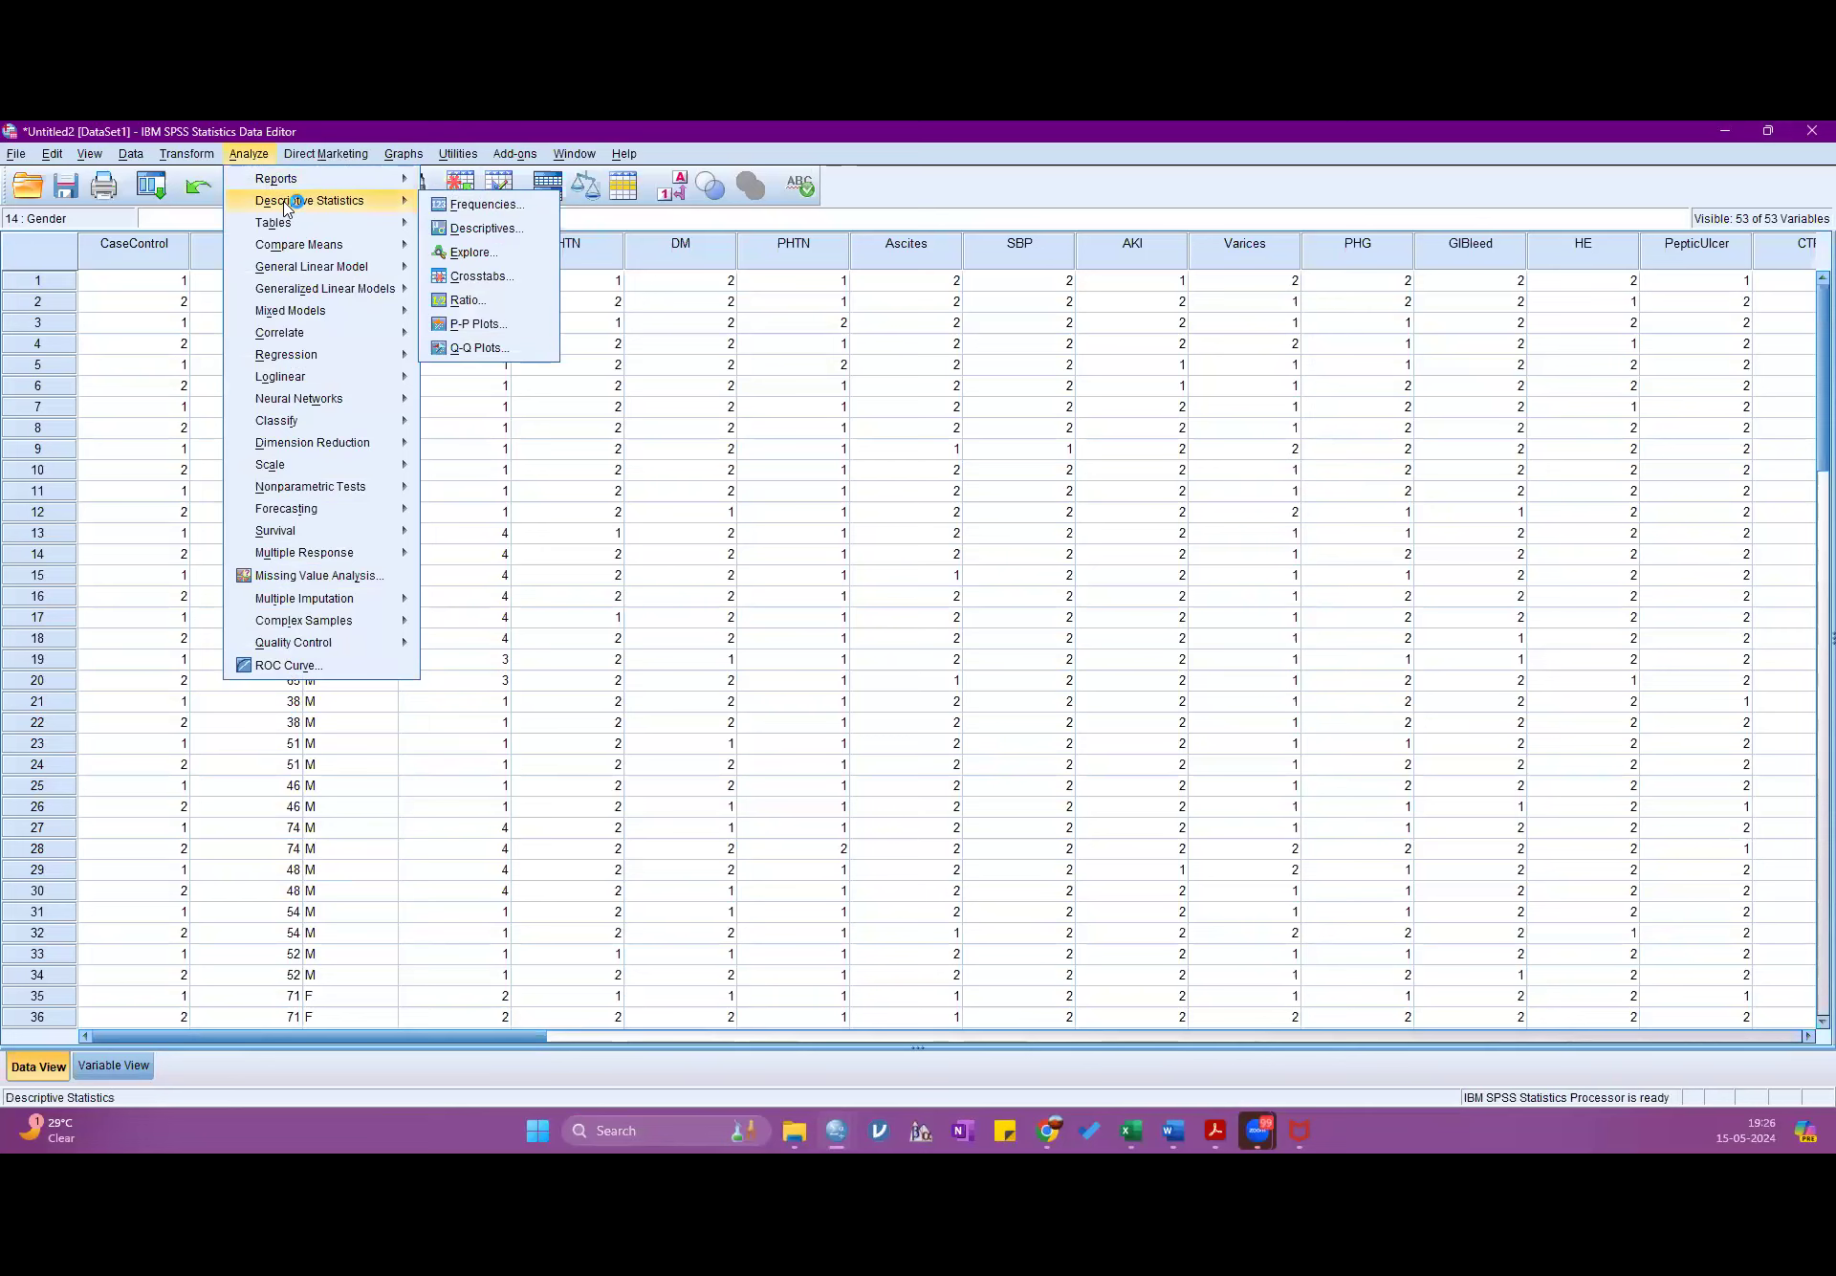
left_click(466, 205)
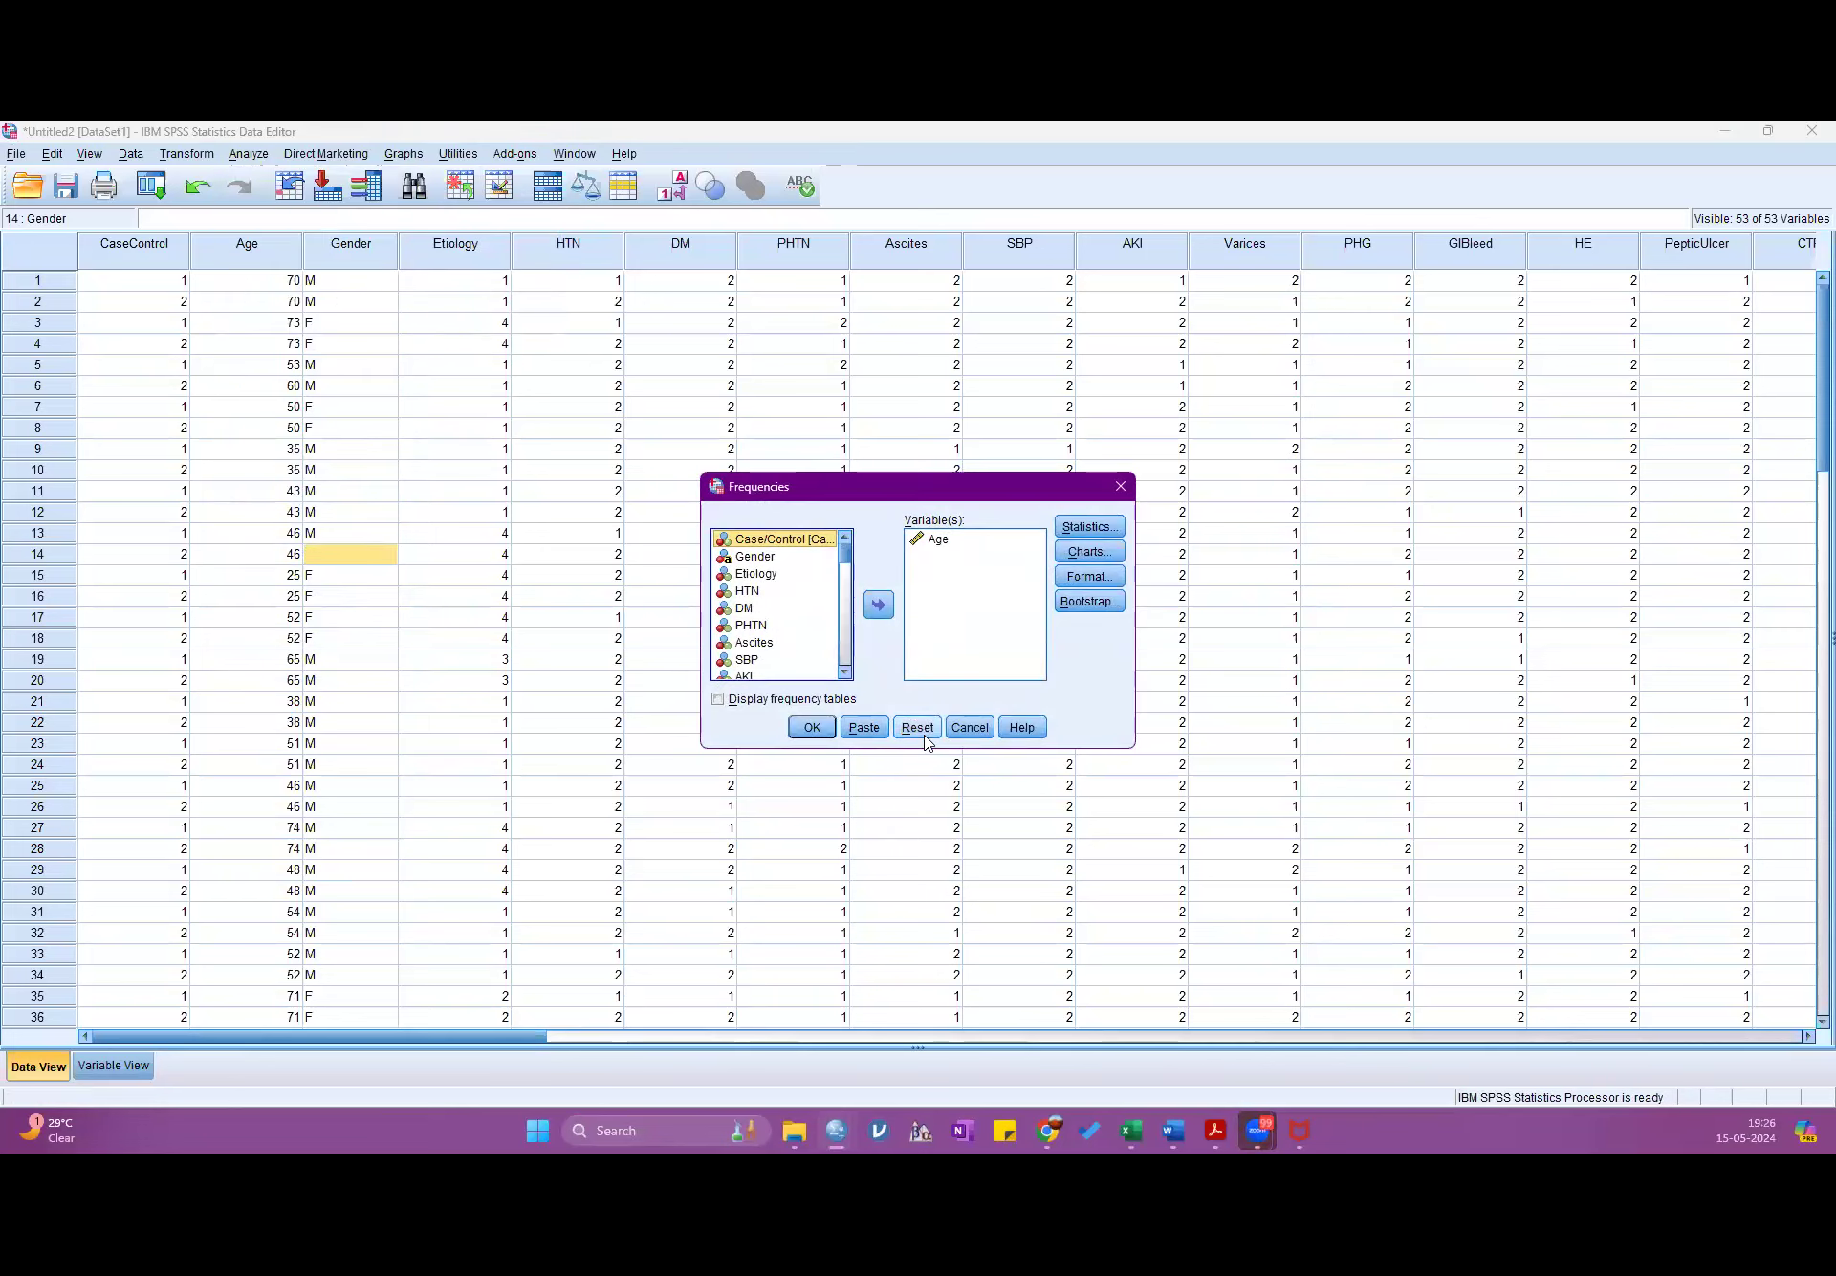
left_click(917, 728)
left_click(758, 573)
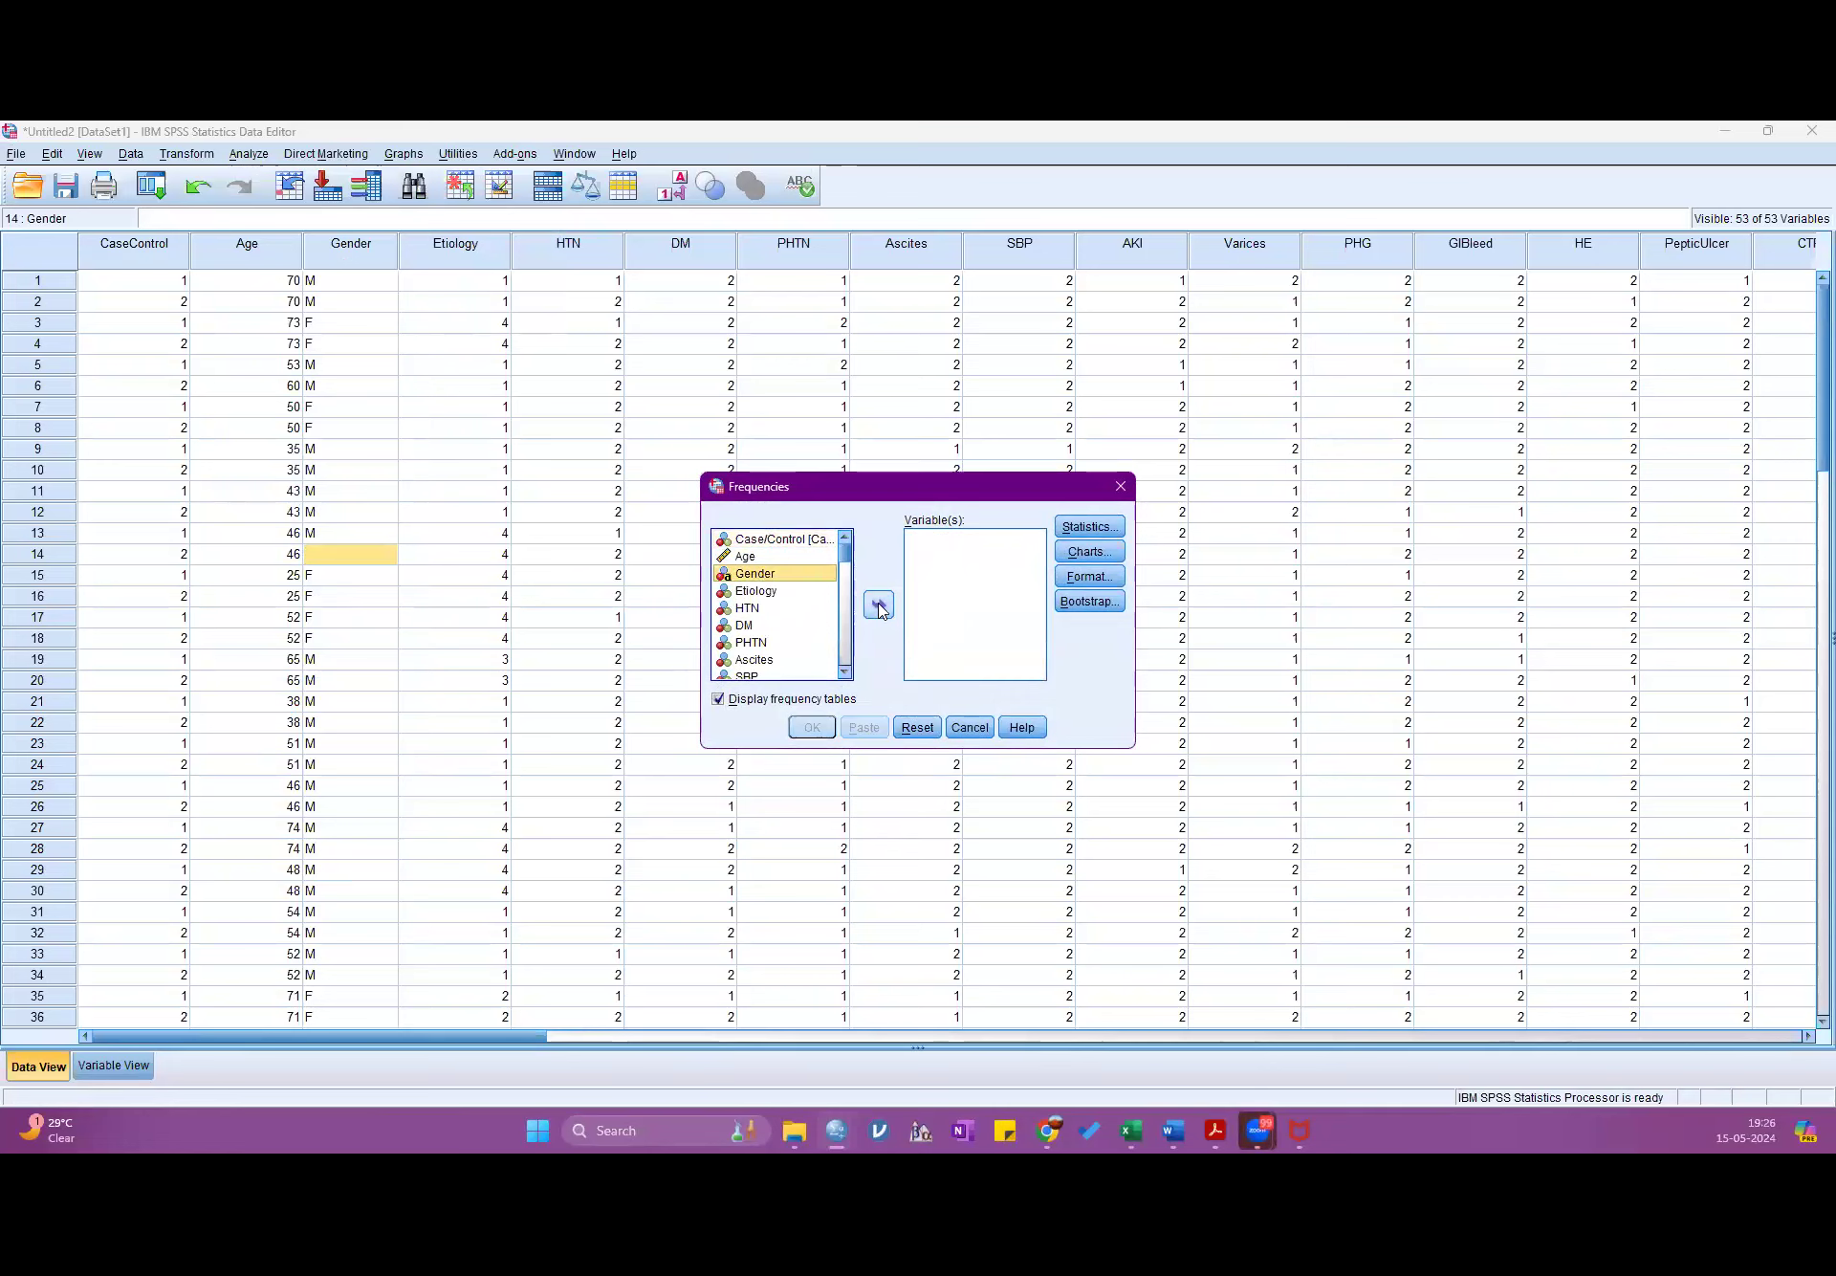
left_click(880, 604)
- Request the mode for Gender and run the analysis with its frequency table
left_click(1096, 529)
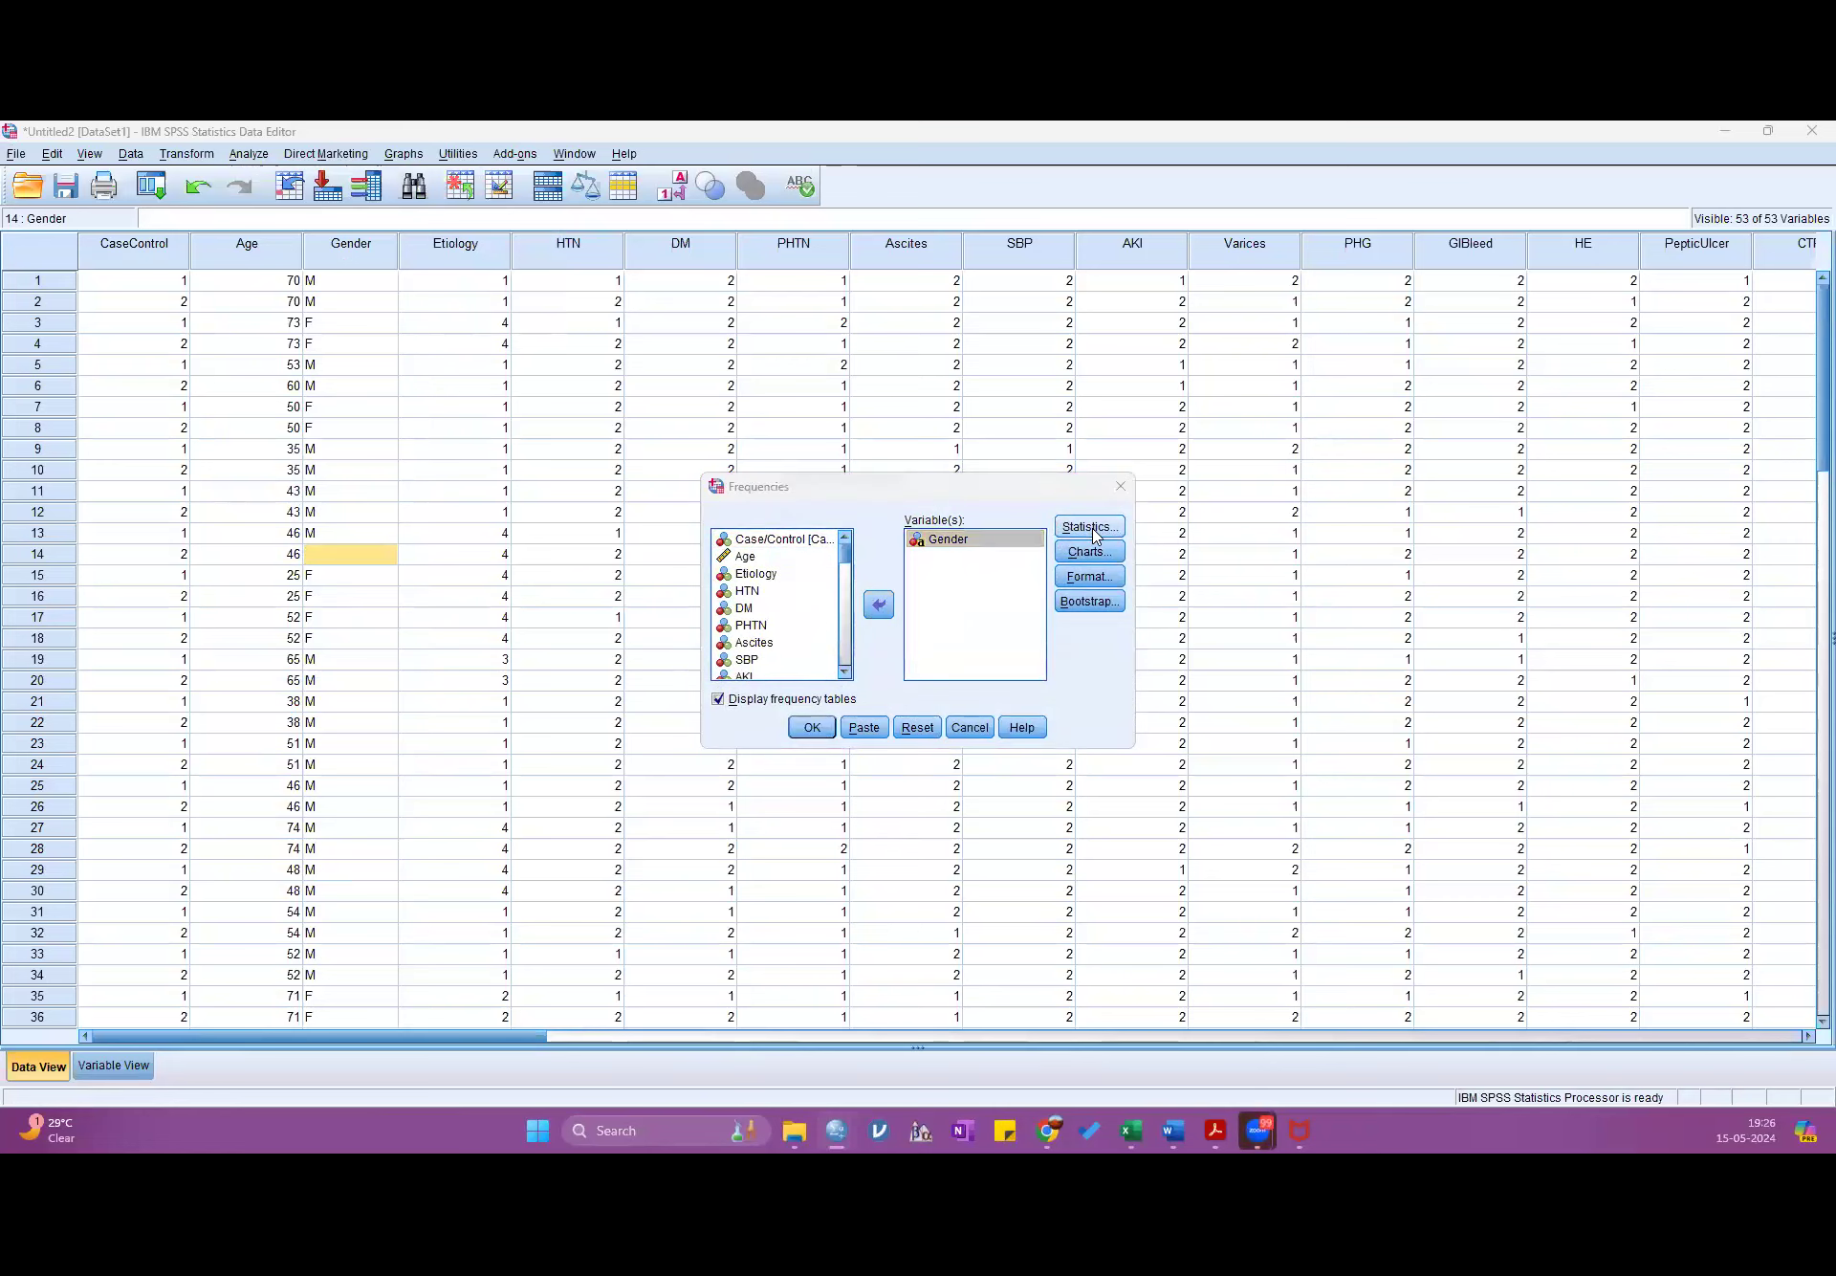
left_click(974, 531)
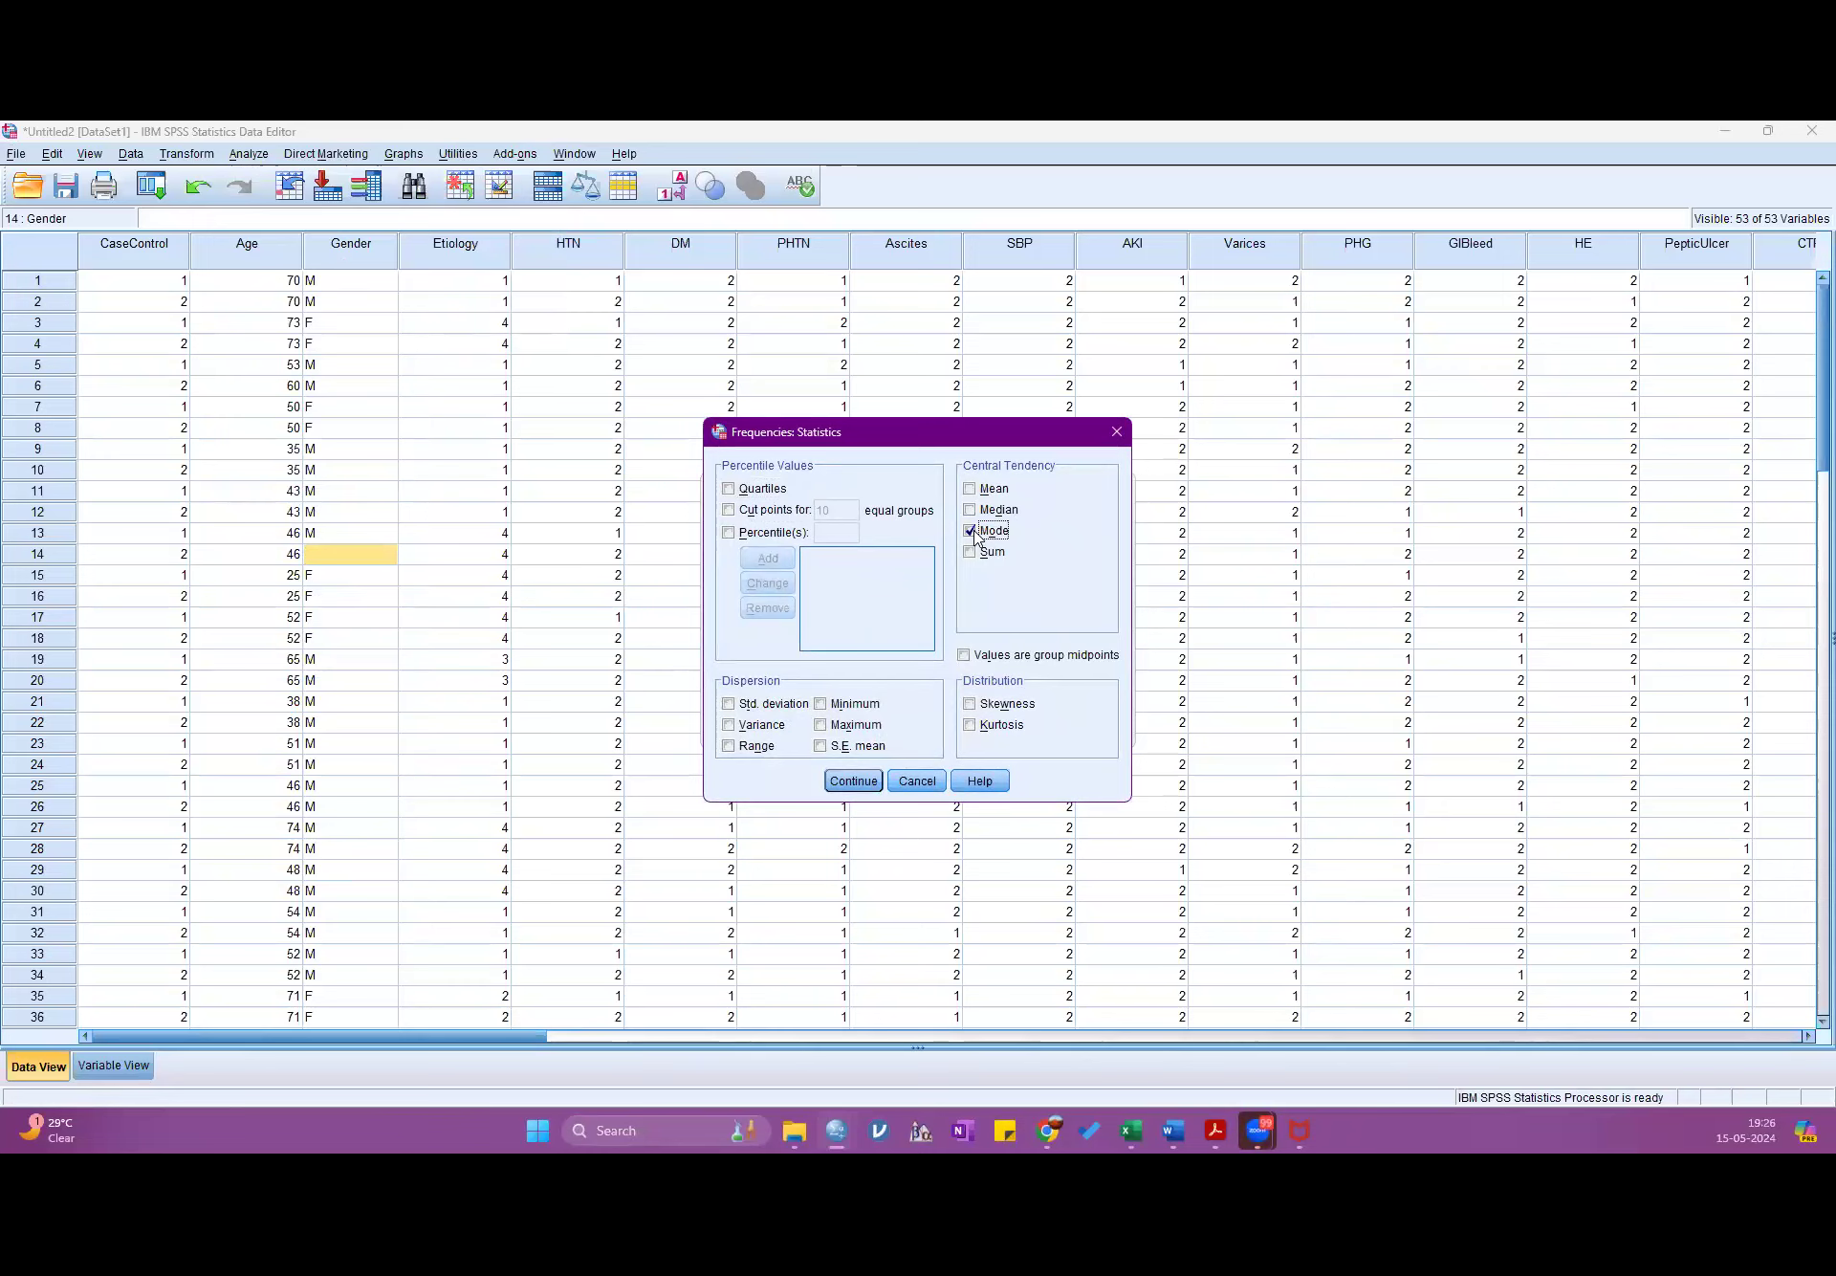
left_click(846, 782)
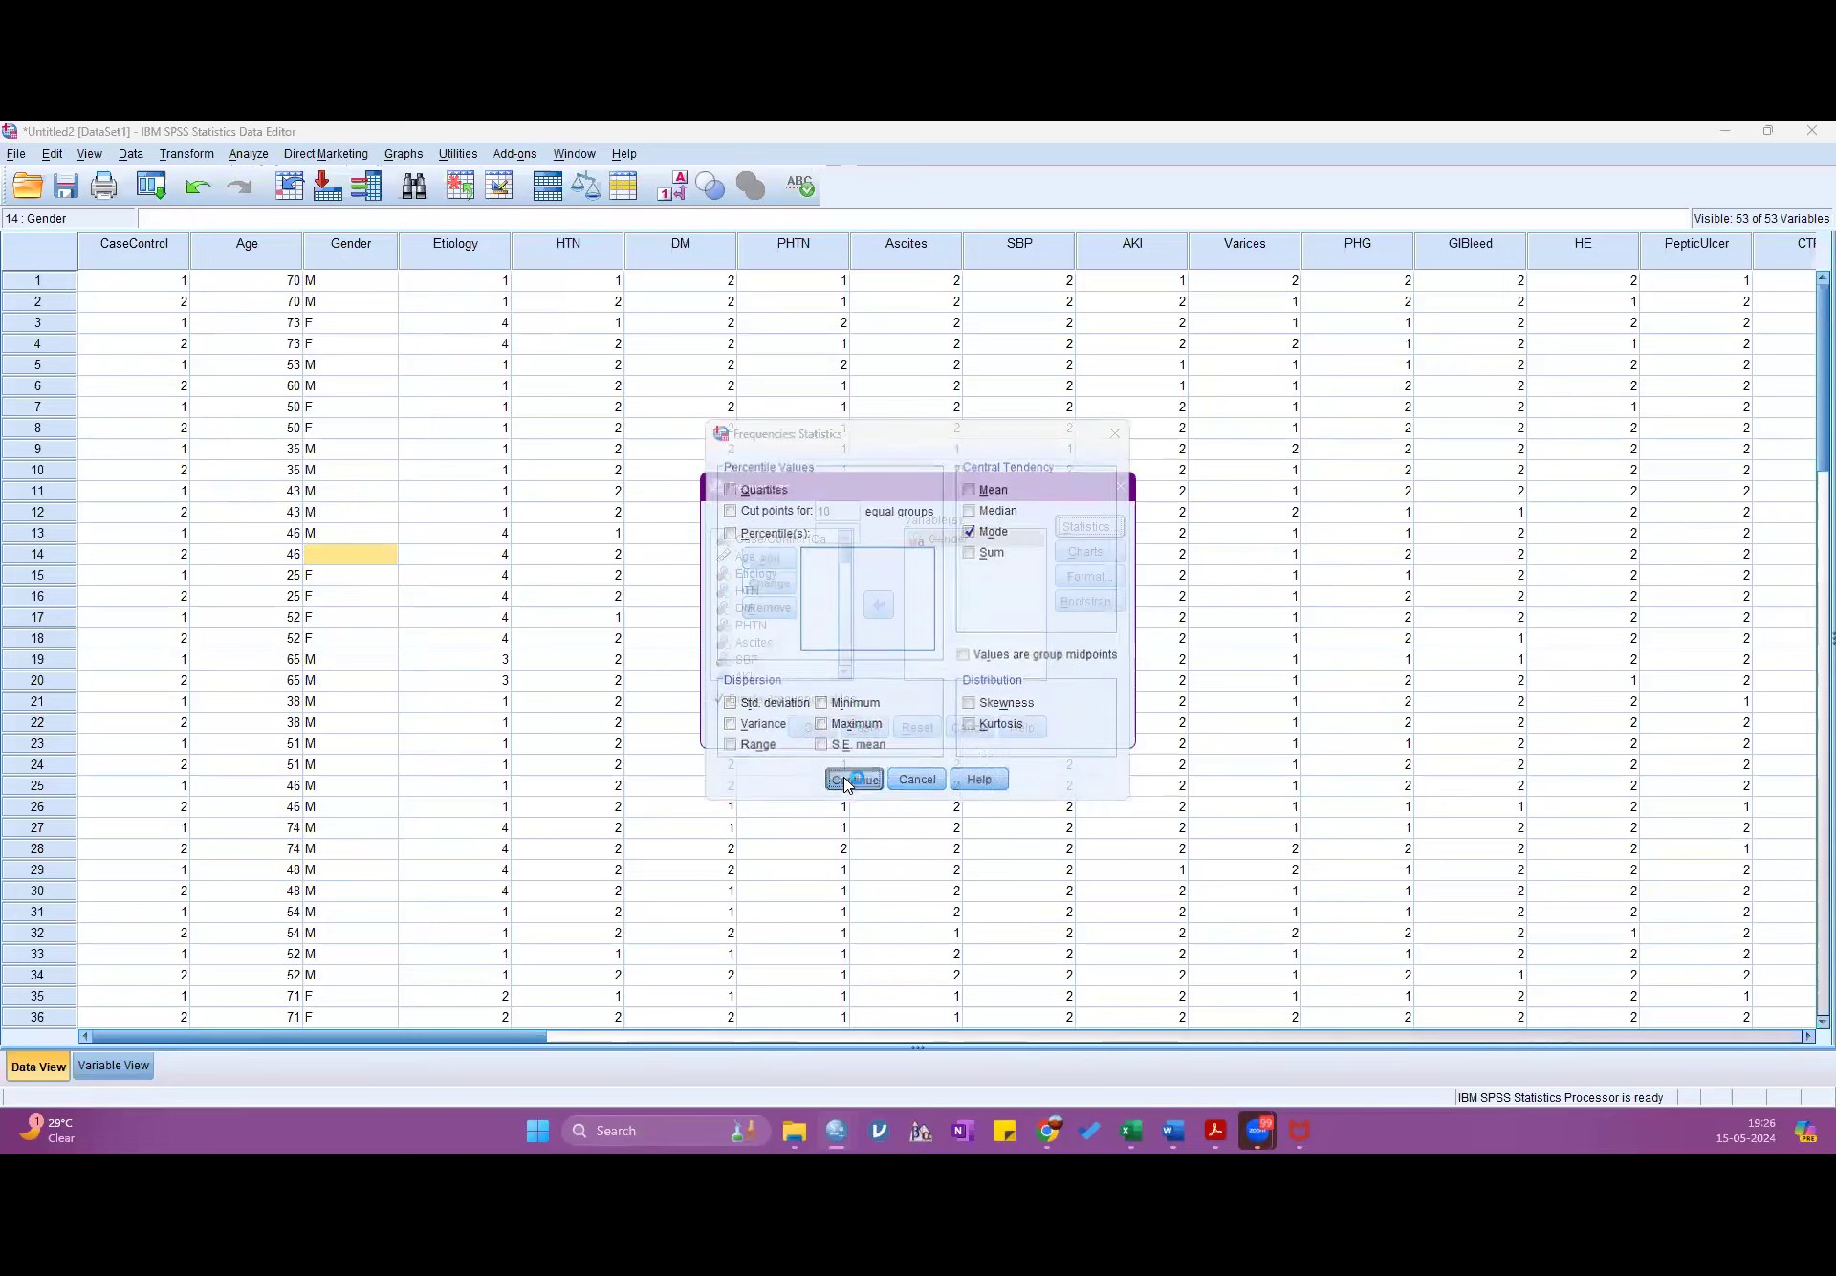
left_click(814, 729)
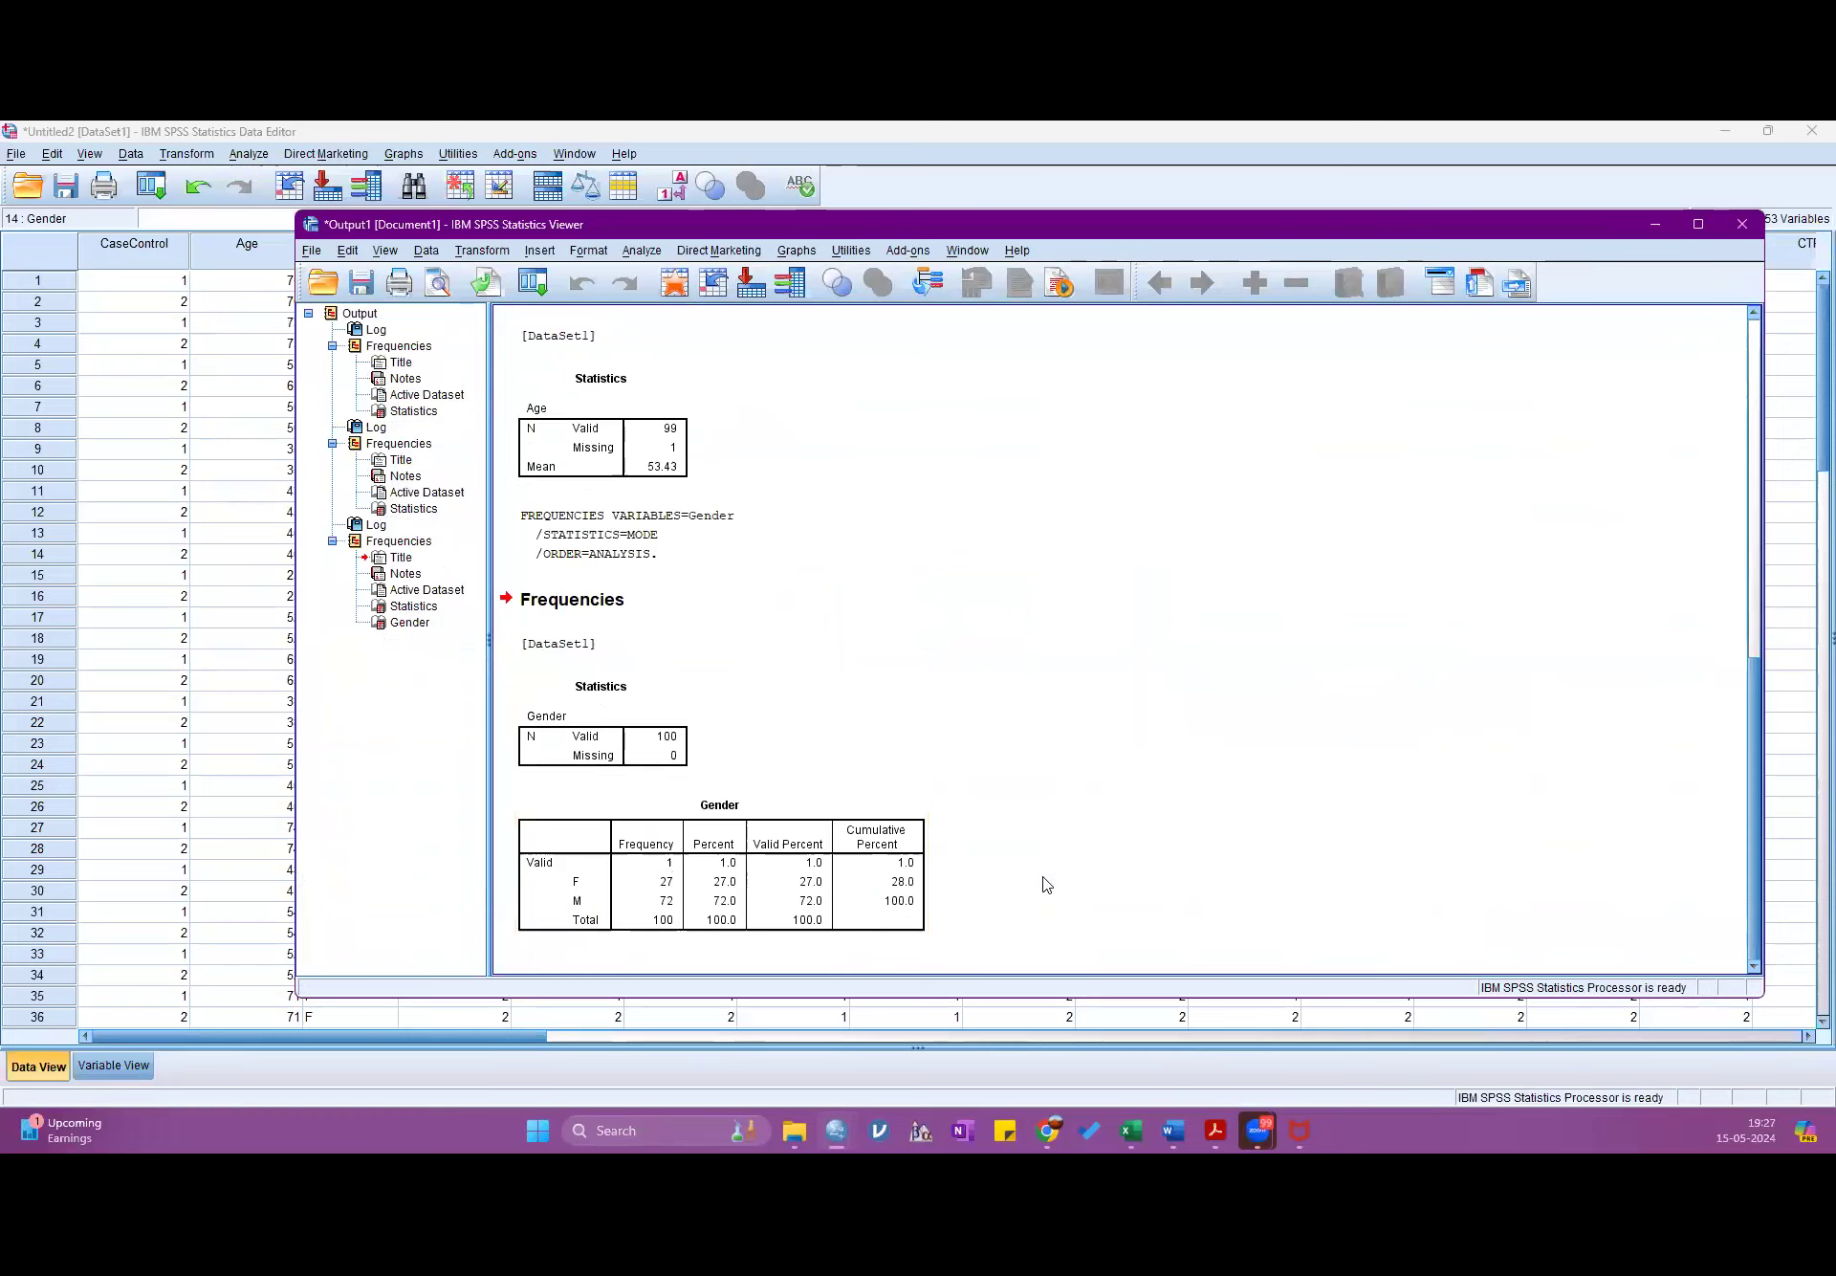
- Fill the missing Gender in row 14 with M and clear the Gender value in row 9
left_click(1656, 224)
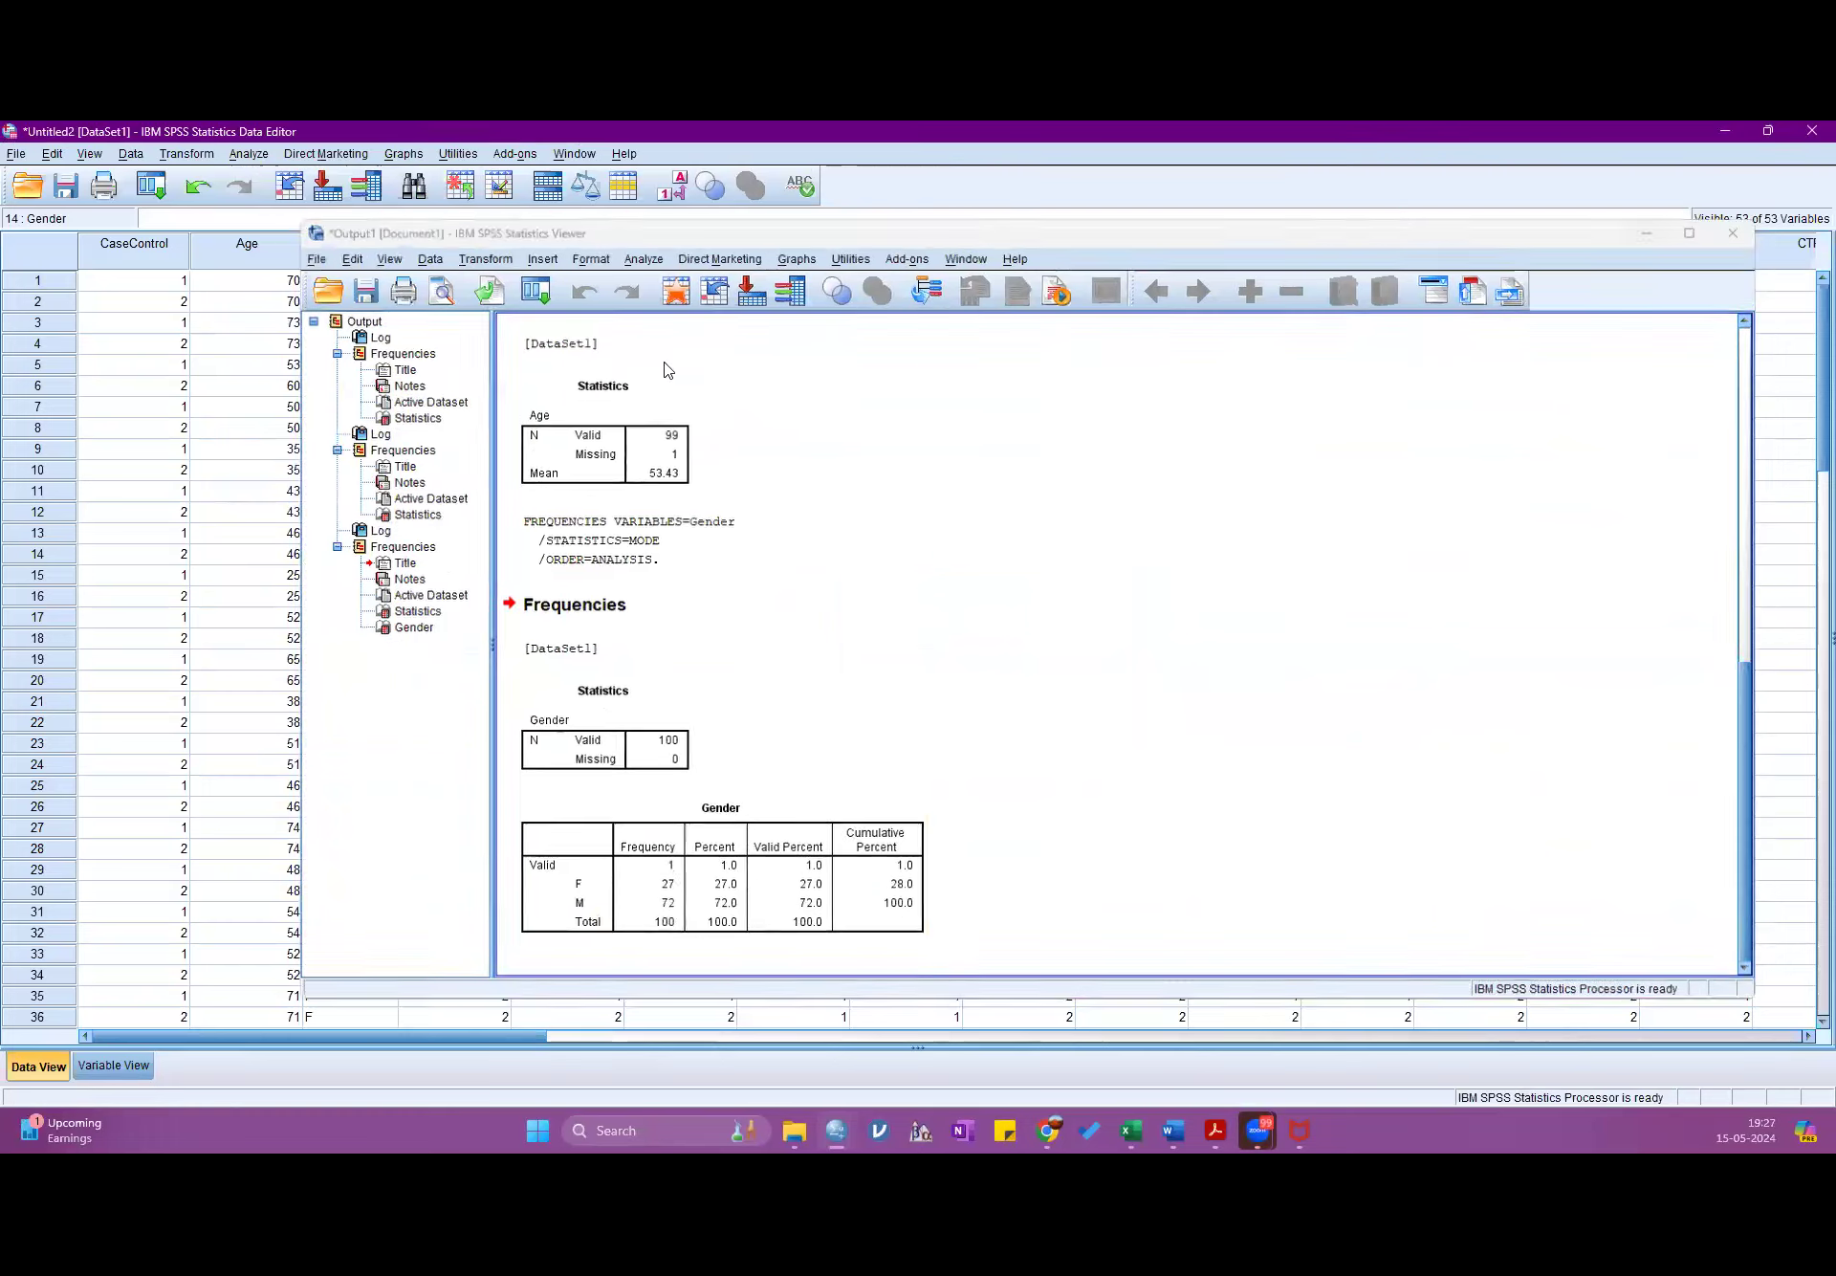
double_click(342, 554)
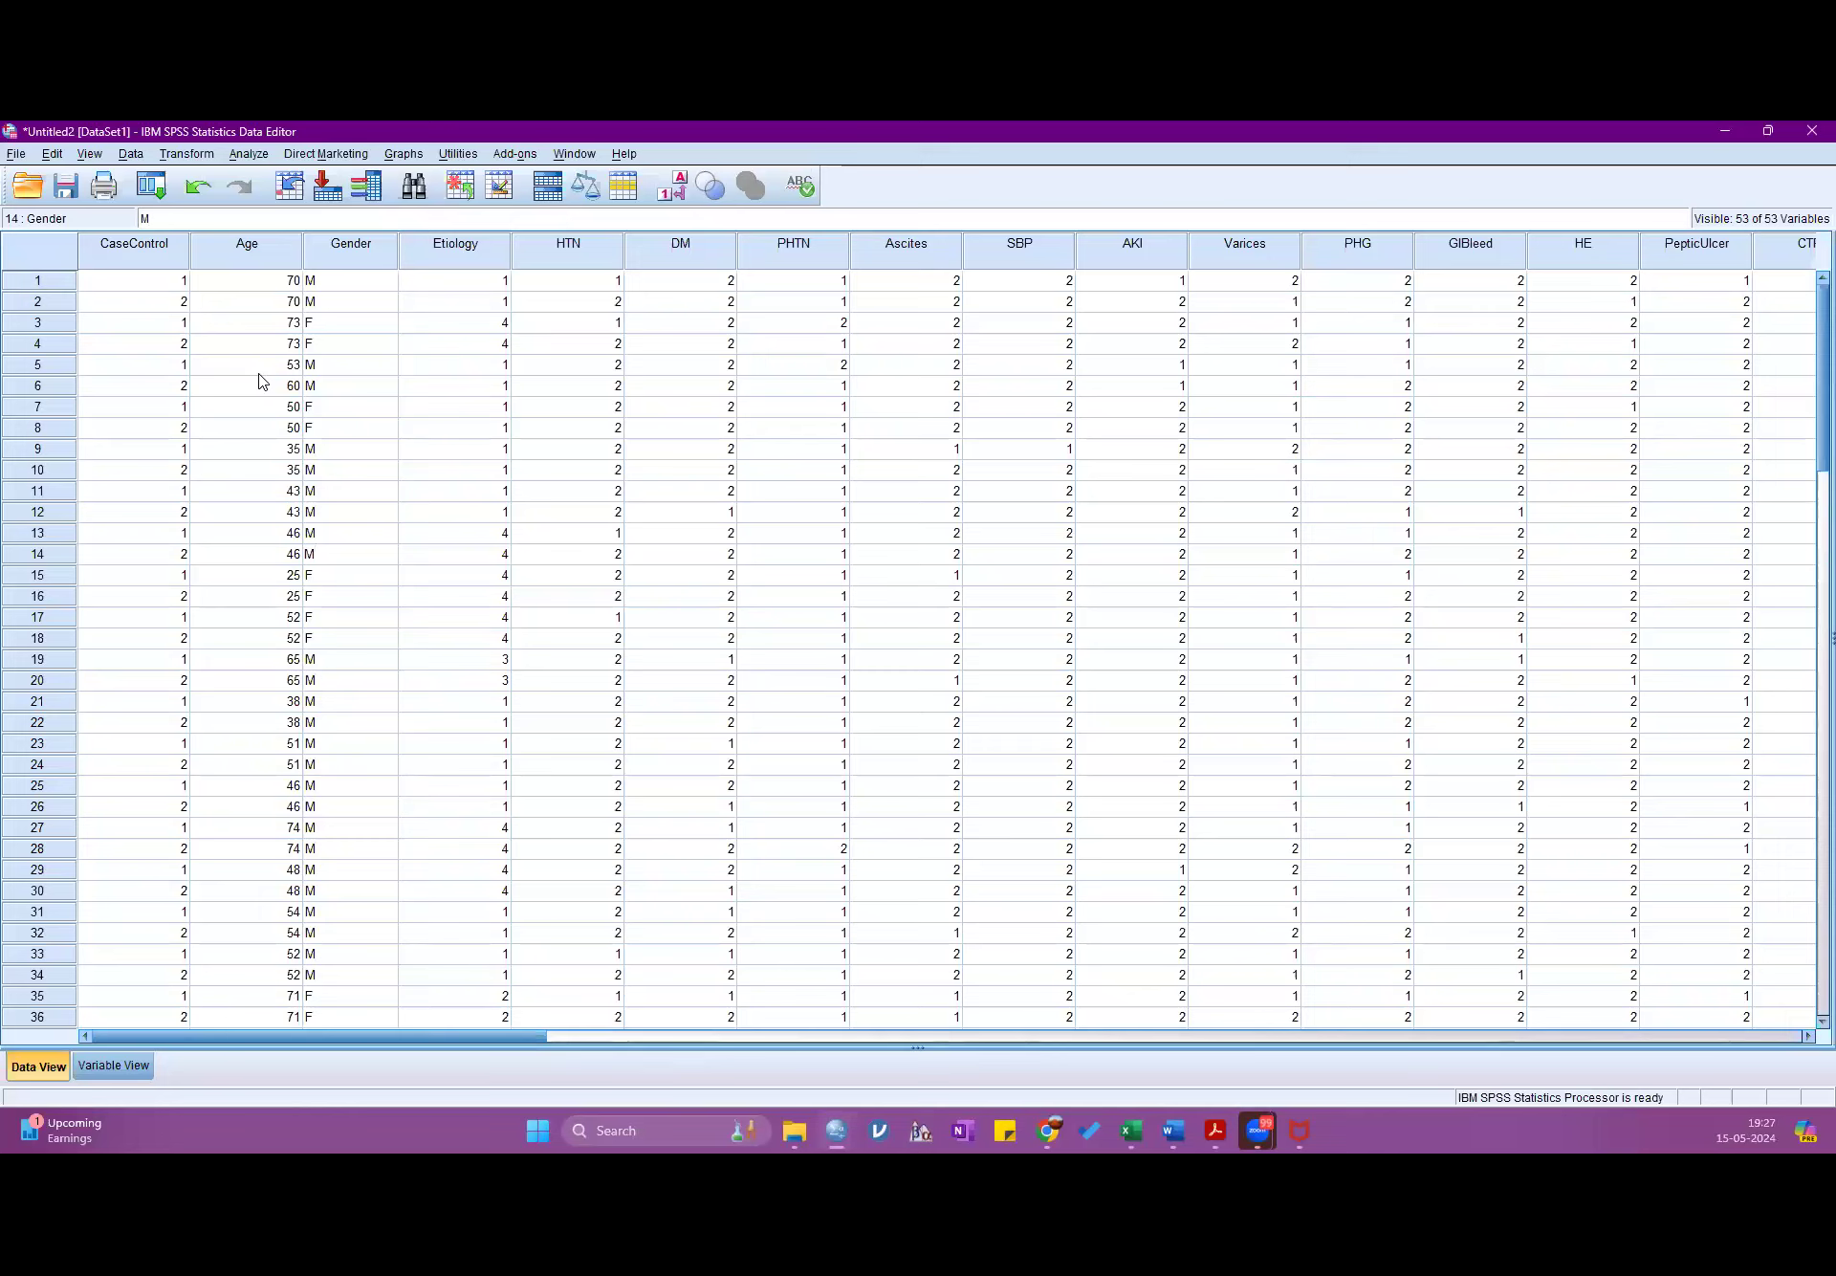
left_click(376, 451)
key("Delete")
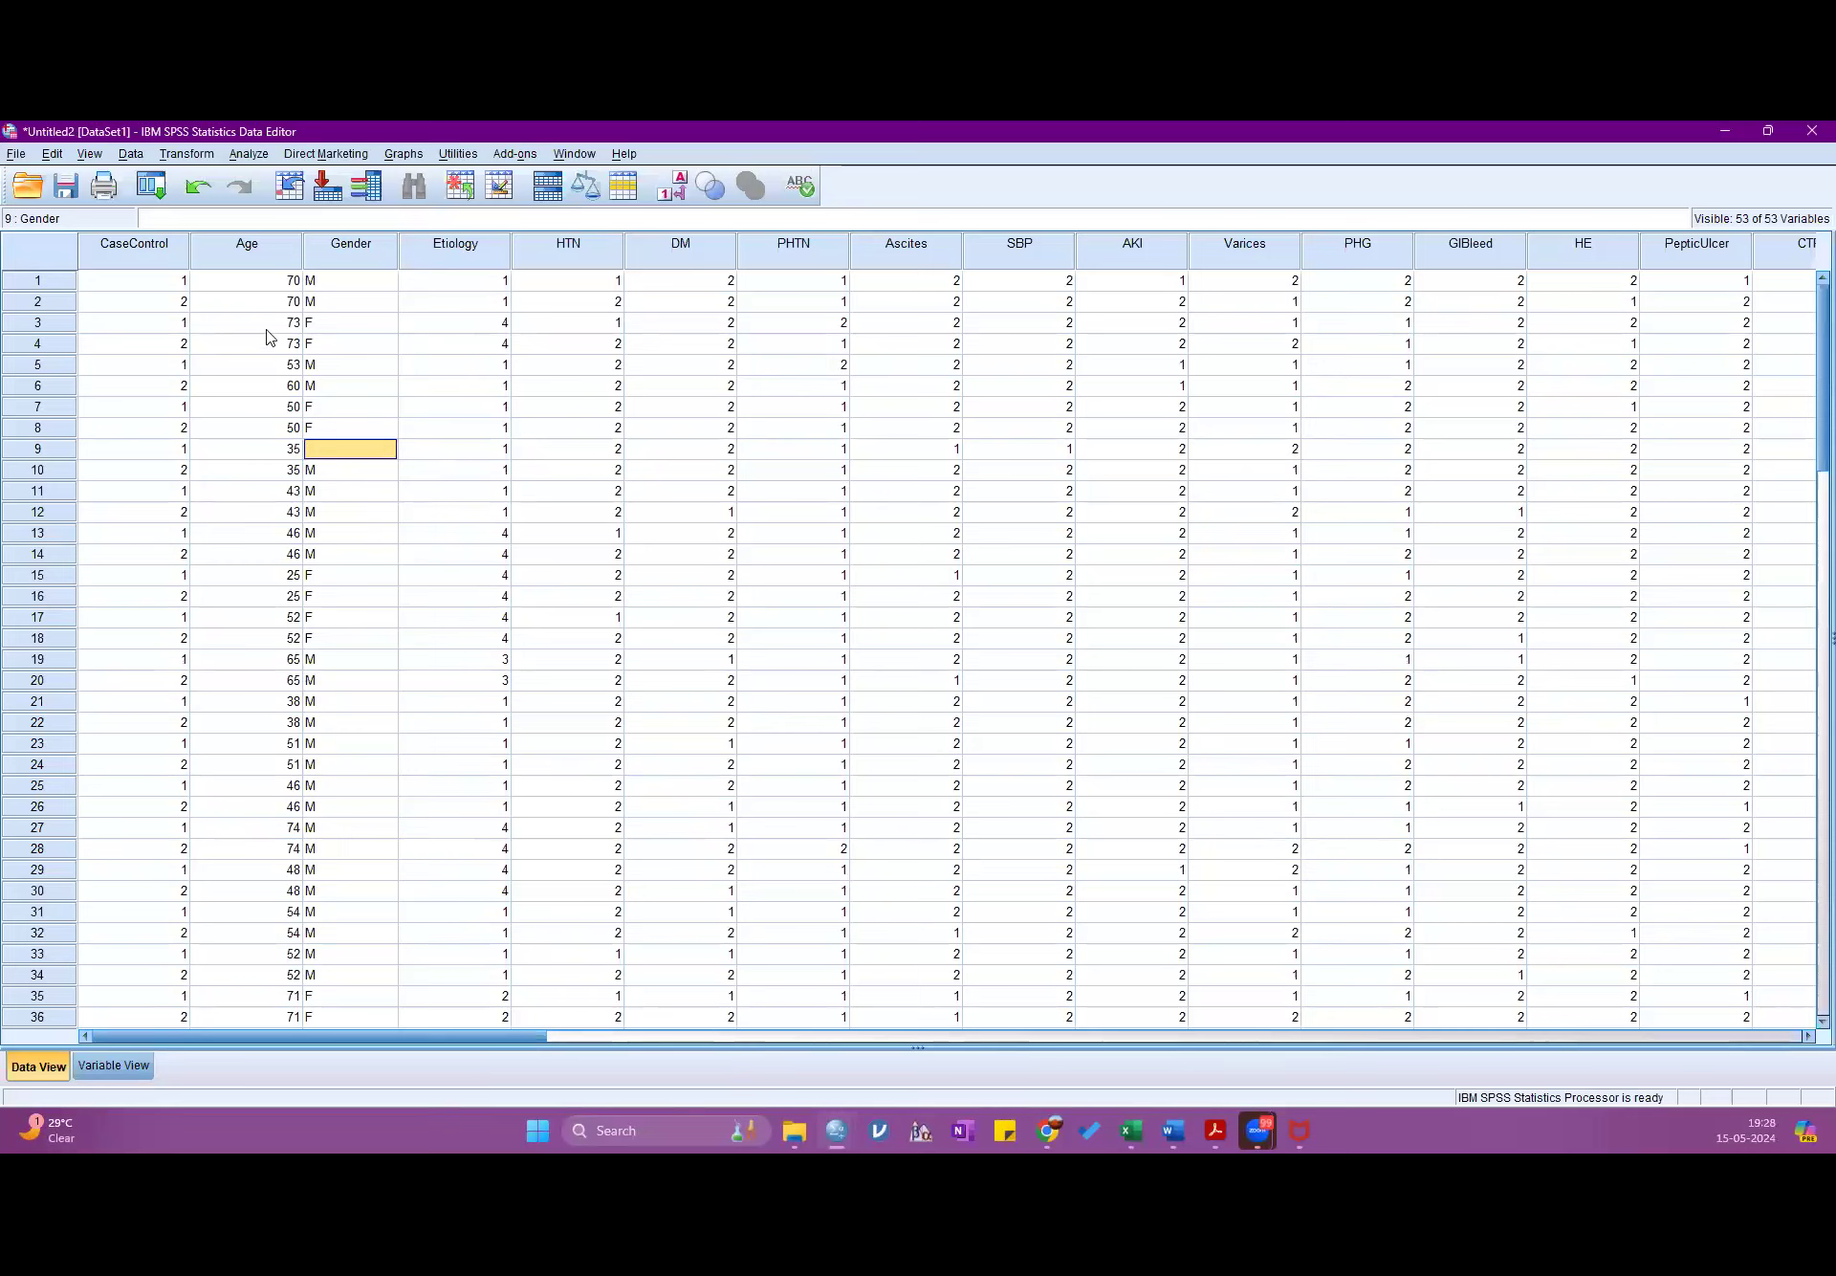
- Reset the Frequencies settings again and choose Gender as the only variable to analyse
left_click(247, 161)
mouse_move(364, 200)
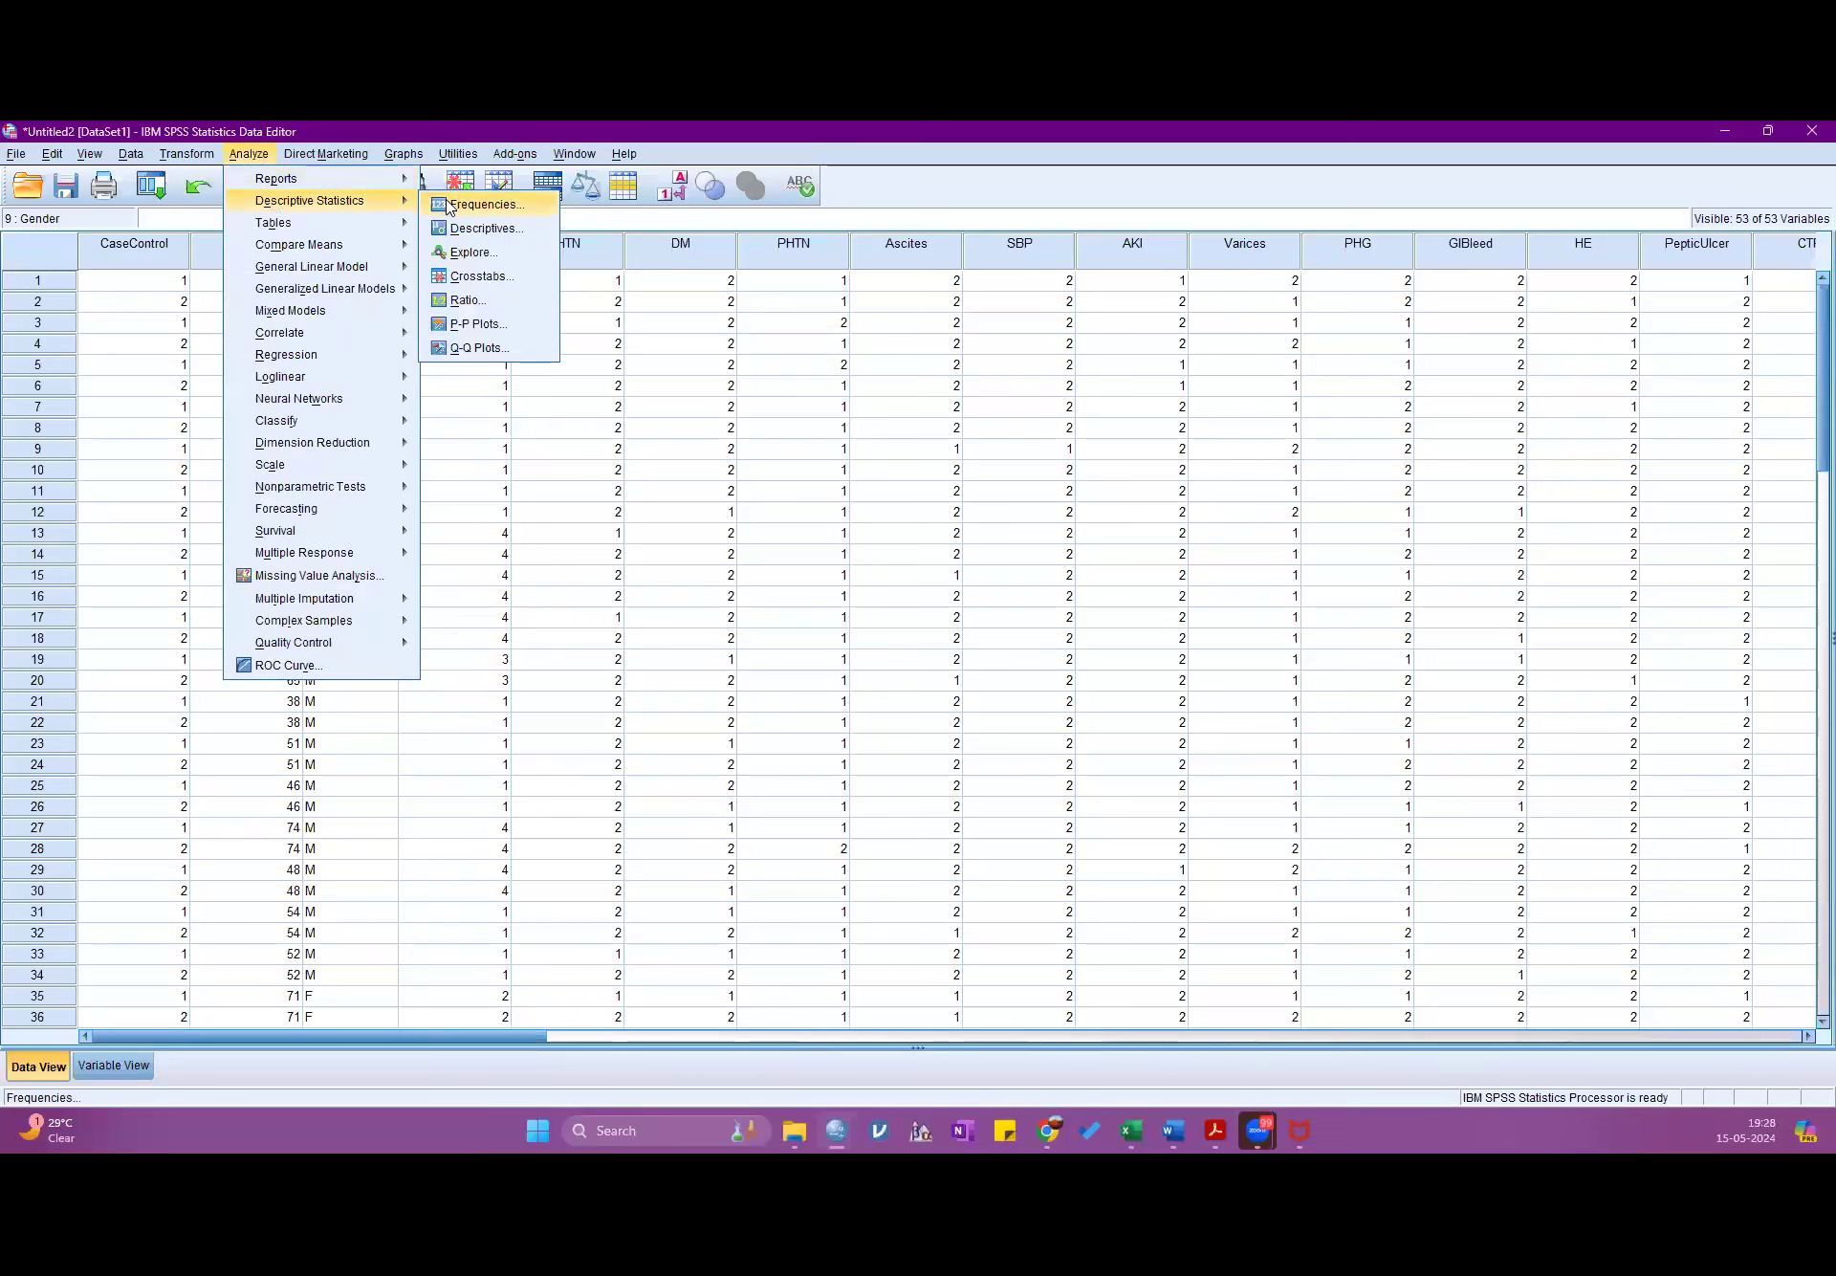
left_click(489, 204)
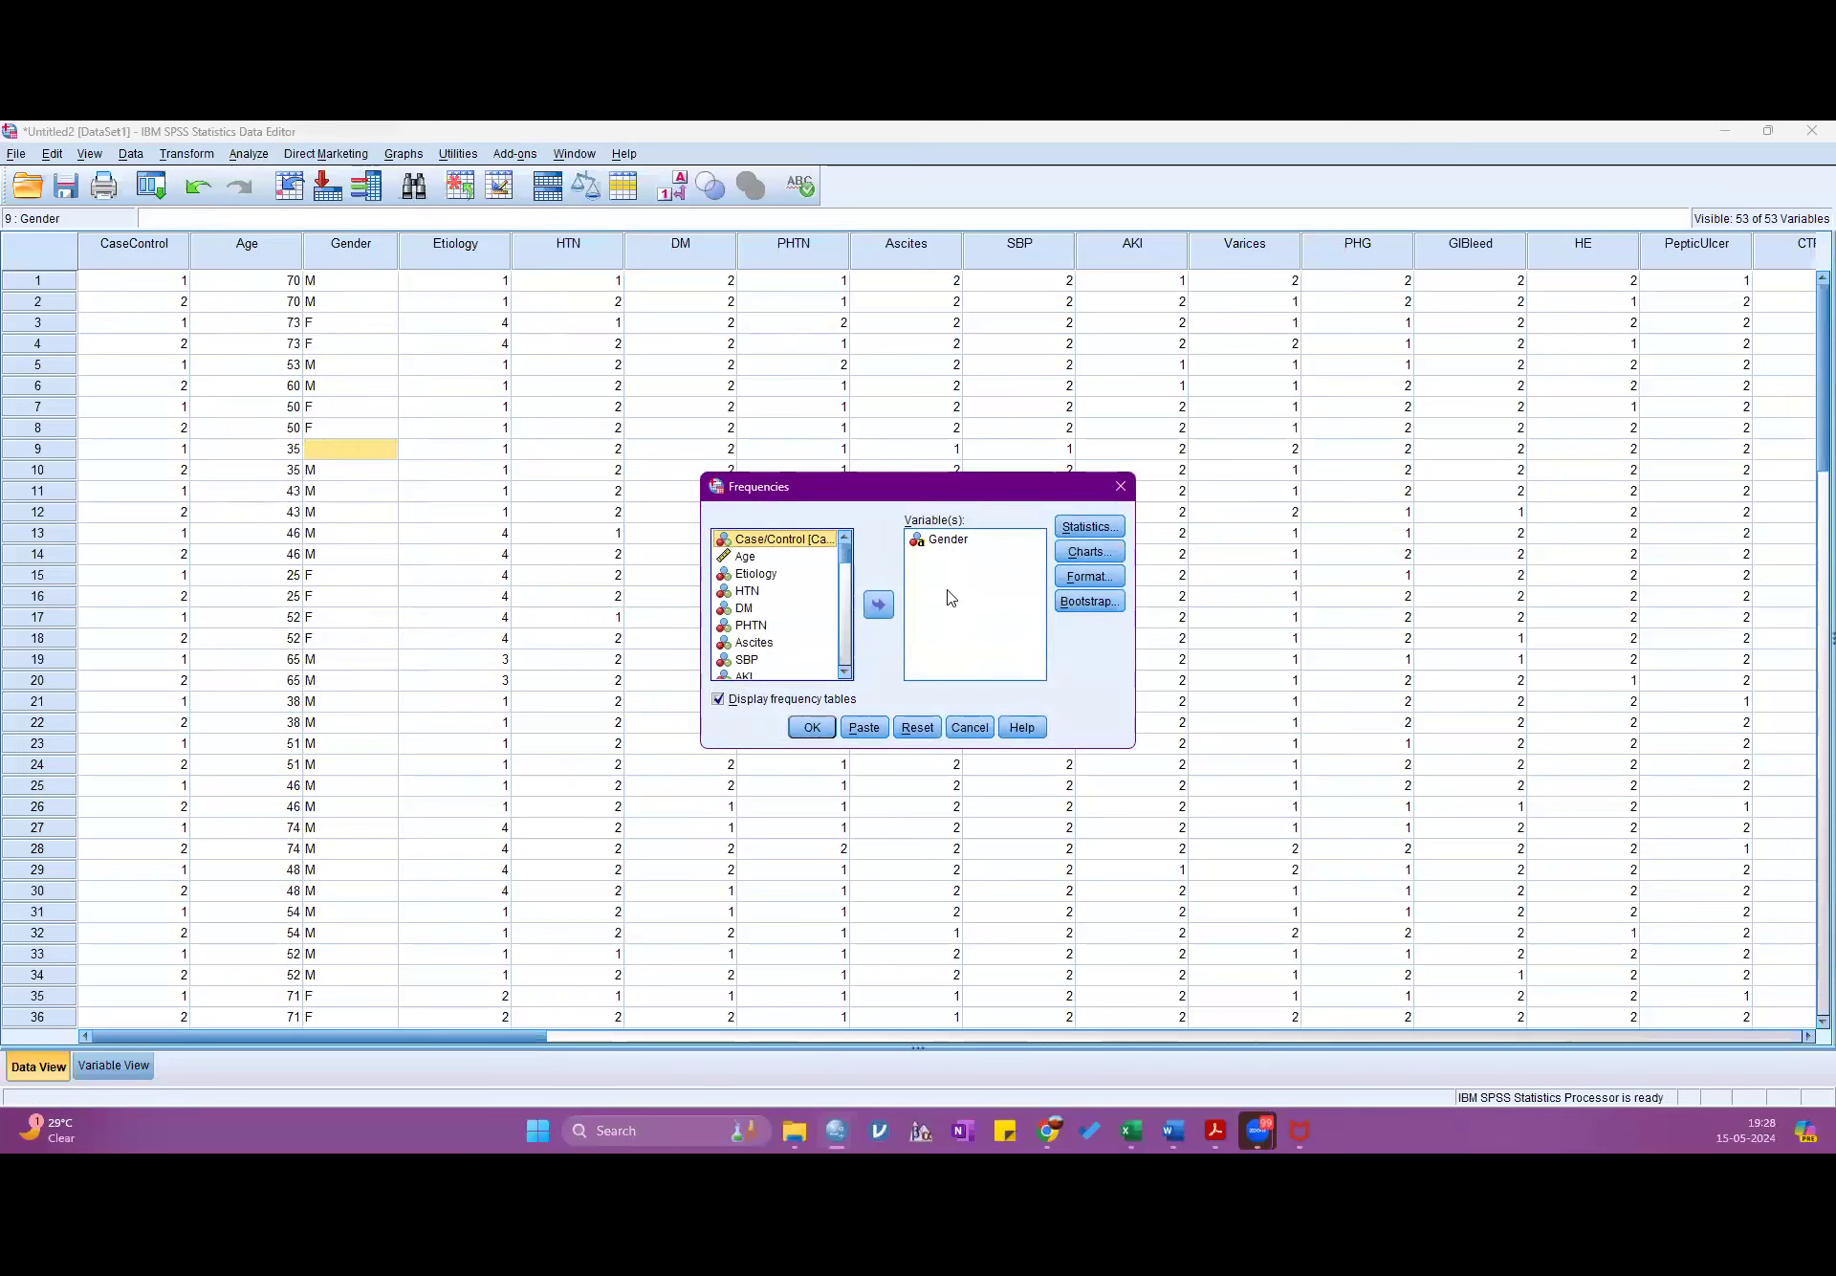
left_click(915, 727)
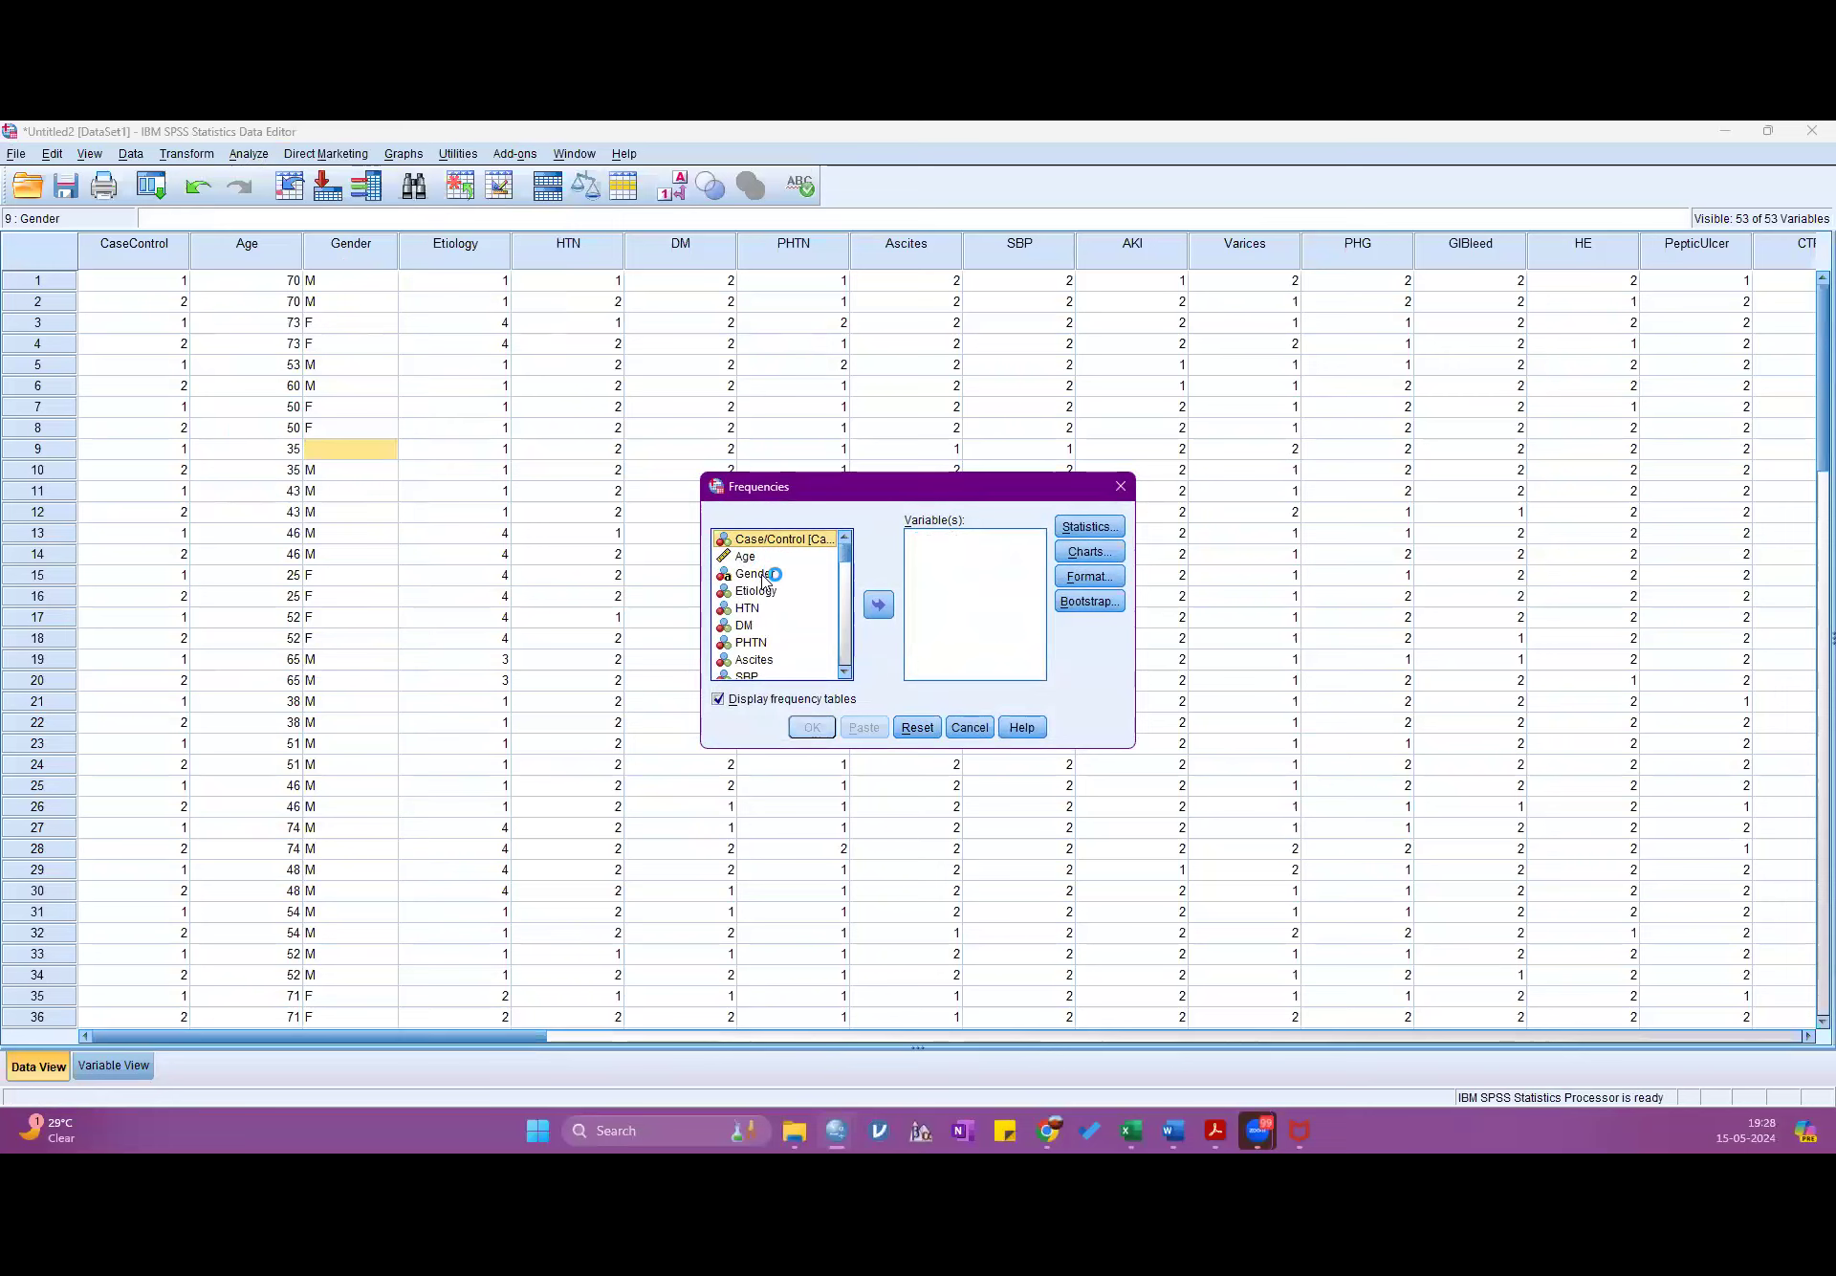
left_click(756, 573)
left_click(878, 604)
- Request only the mode as the Gender statistic and run the frequency analysis
left_click(1091, 527)
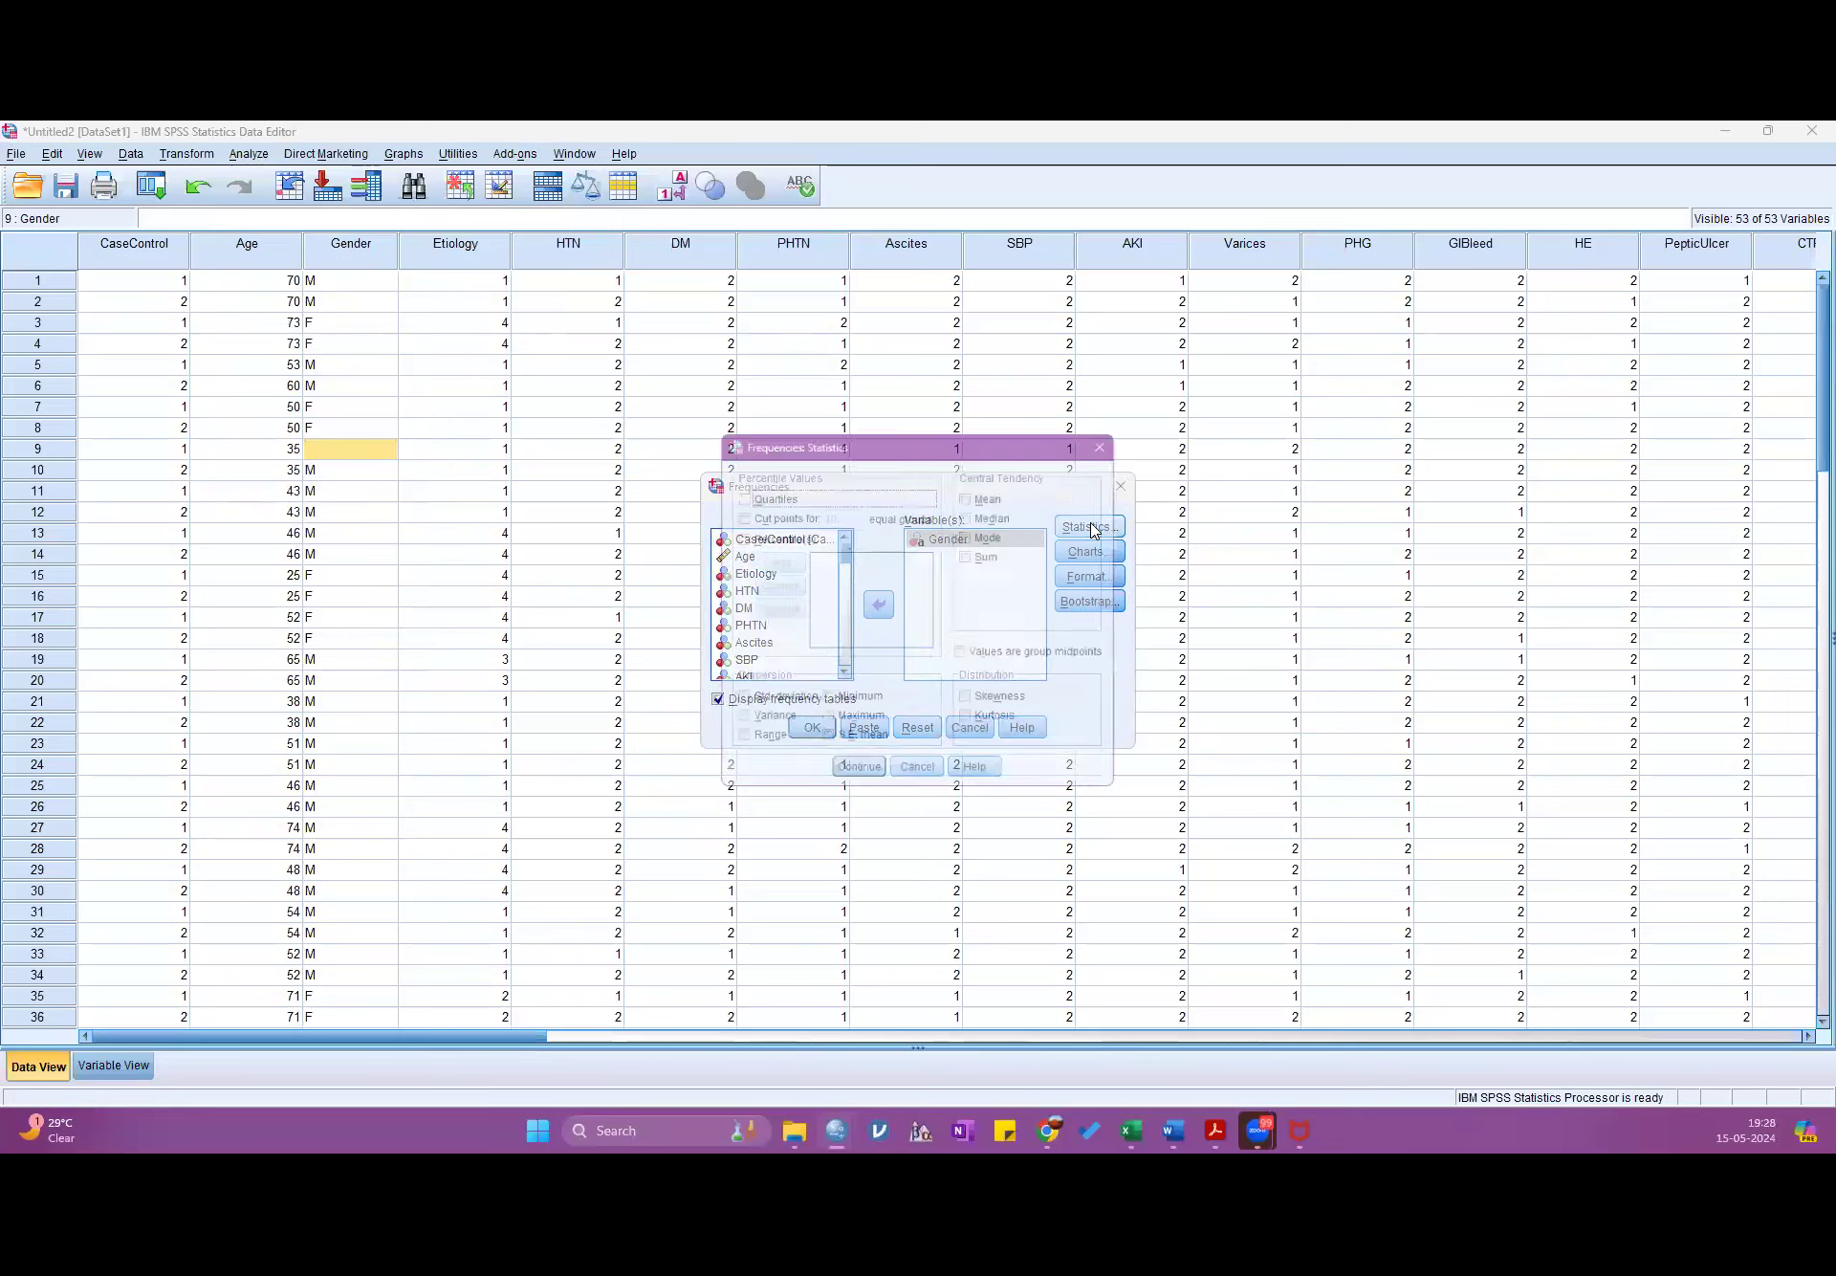
left_click(974, 537)
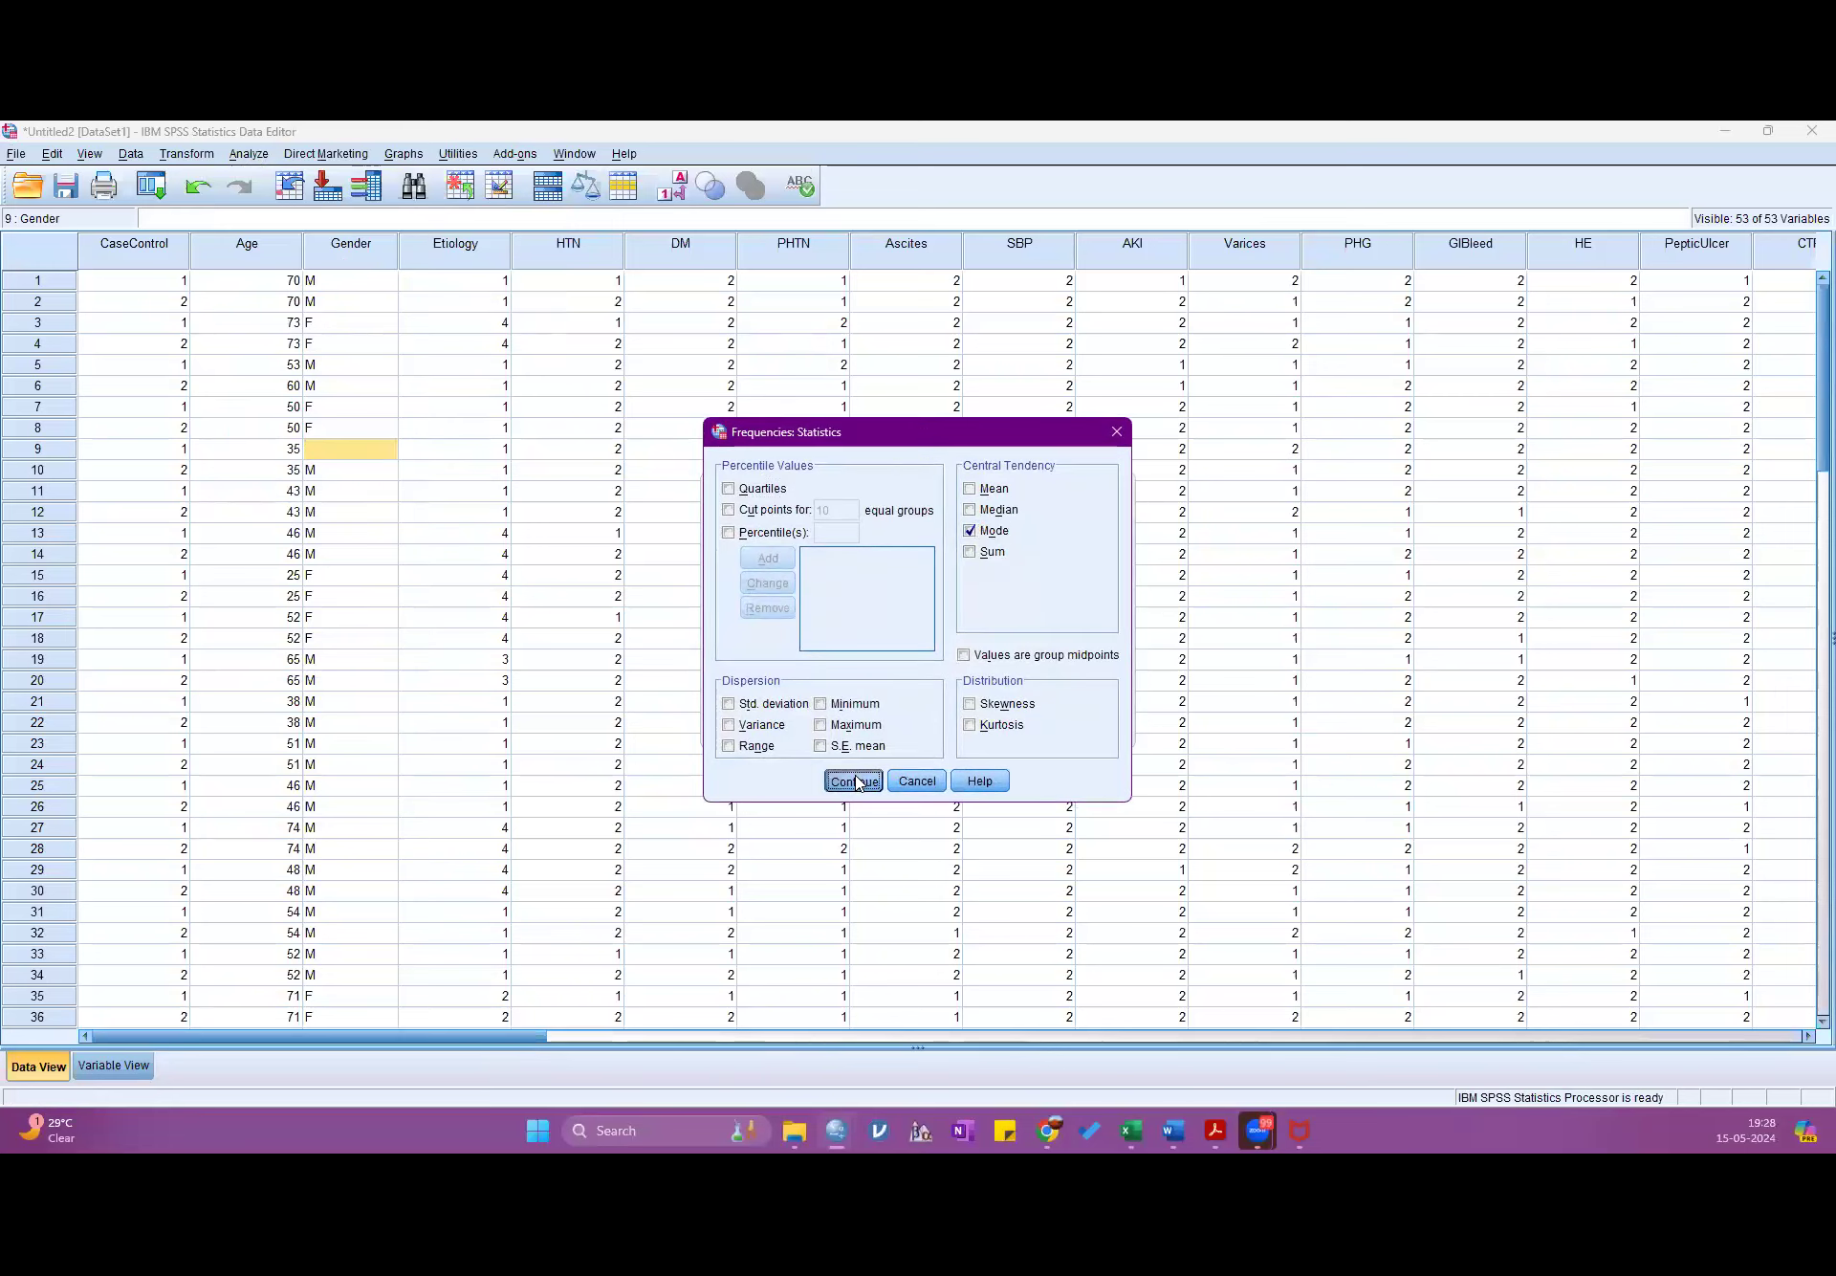
left_click(851, 780)
left_click(825, 732)
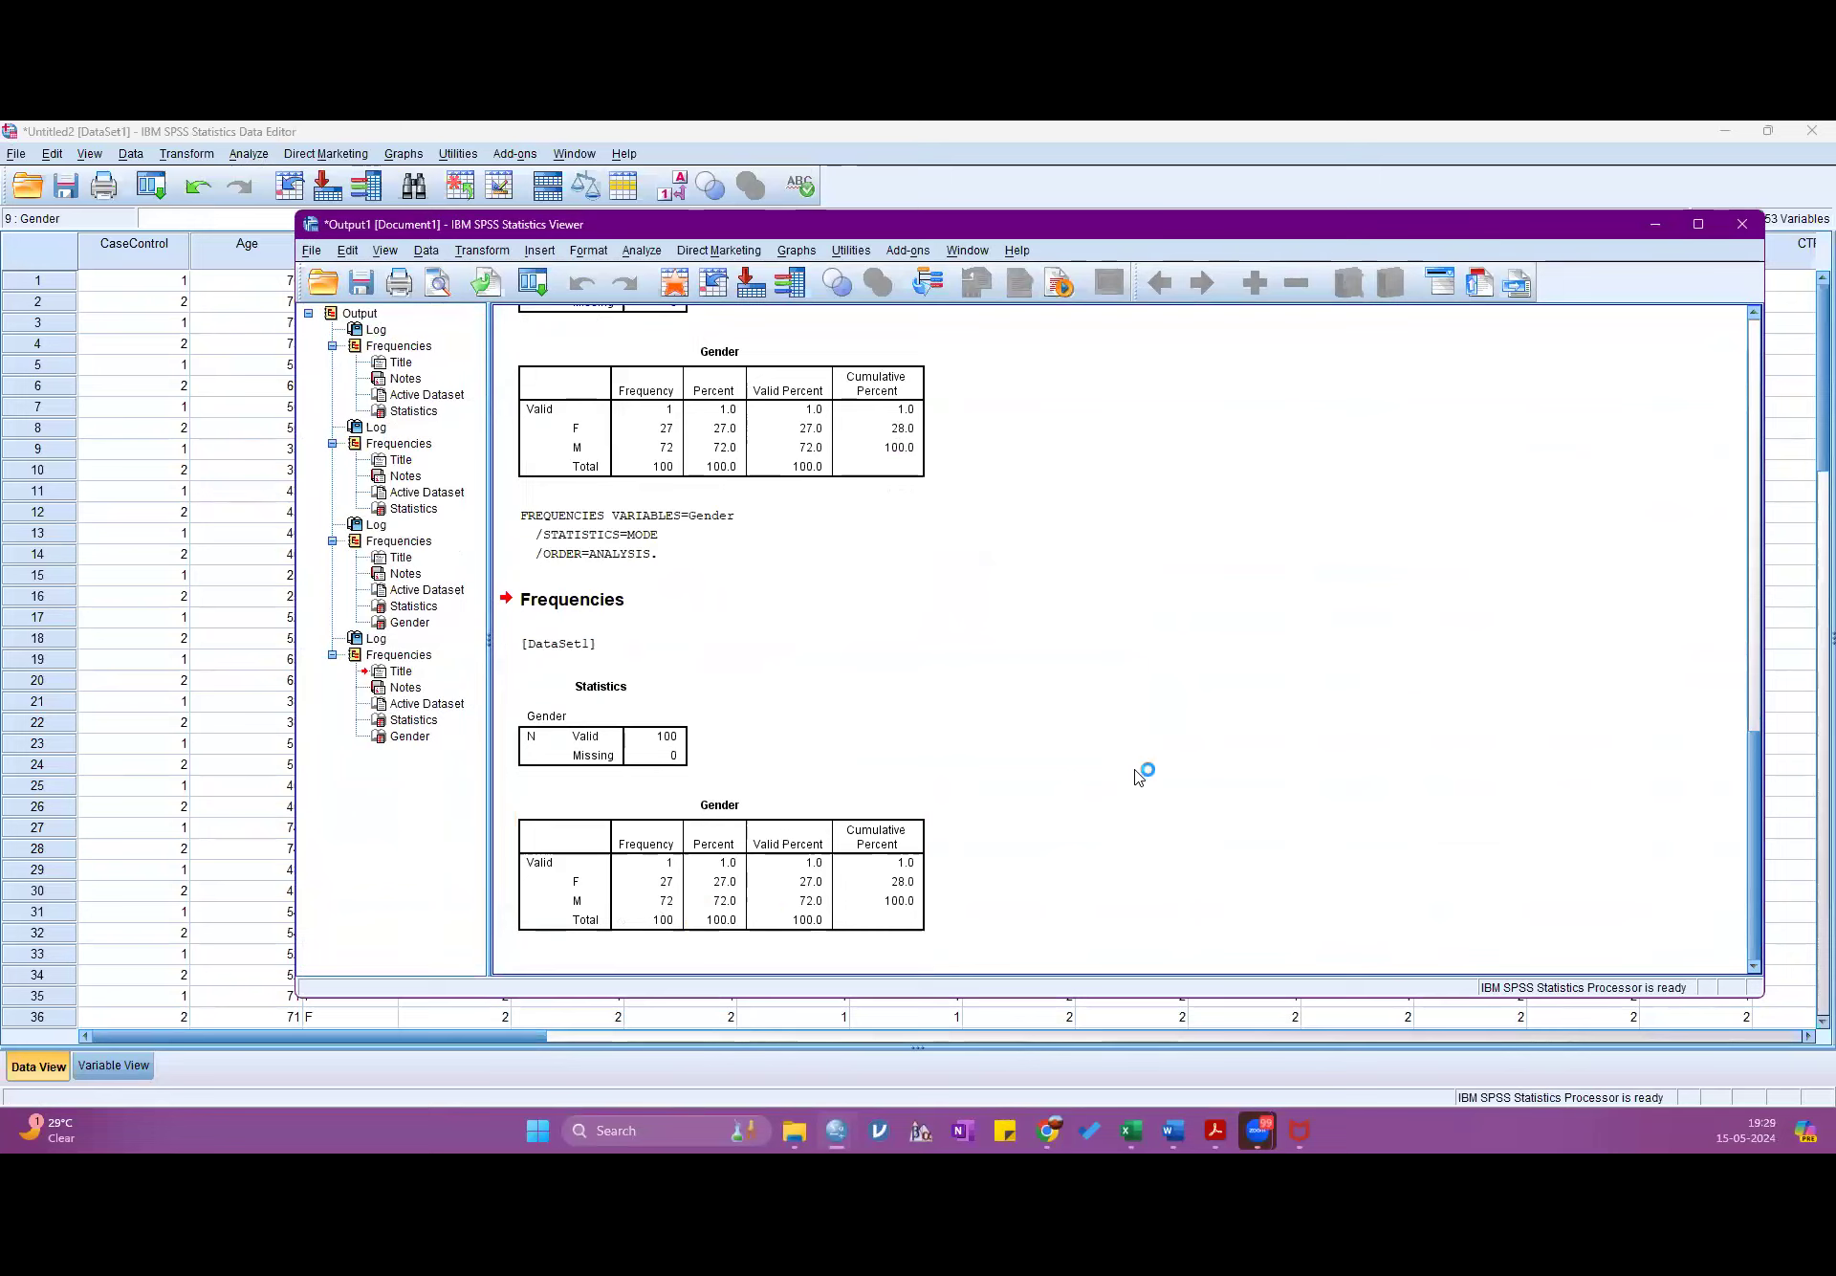
- Fill the missing Gender in row 9 with M, and overwrite the Age in row 5 with 60 and then 53
left_click(1655, 226)
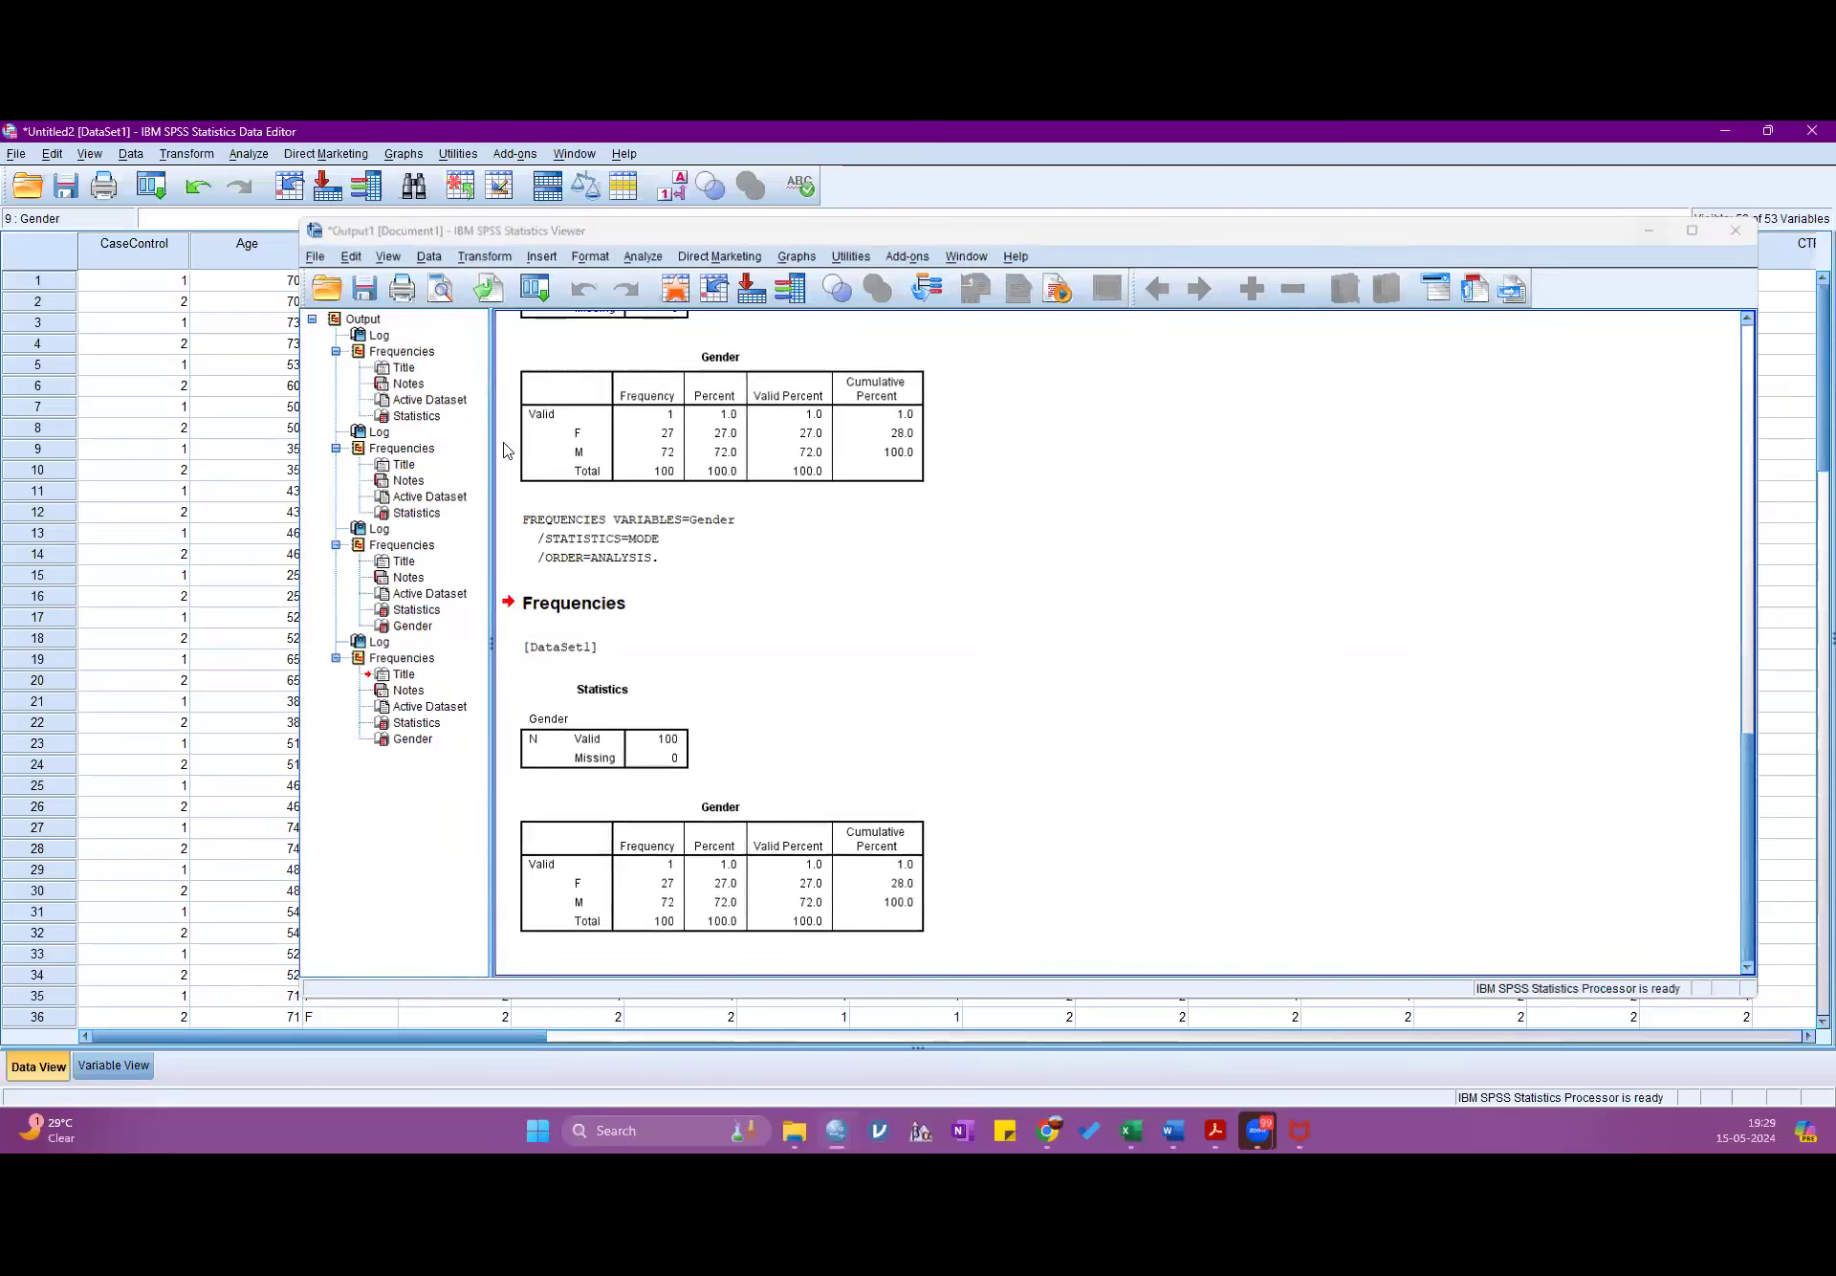
double_click(383, 444)
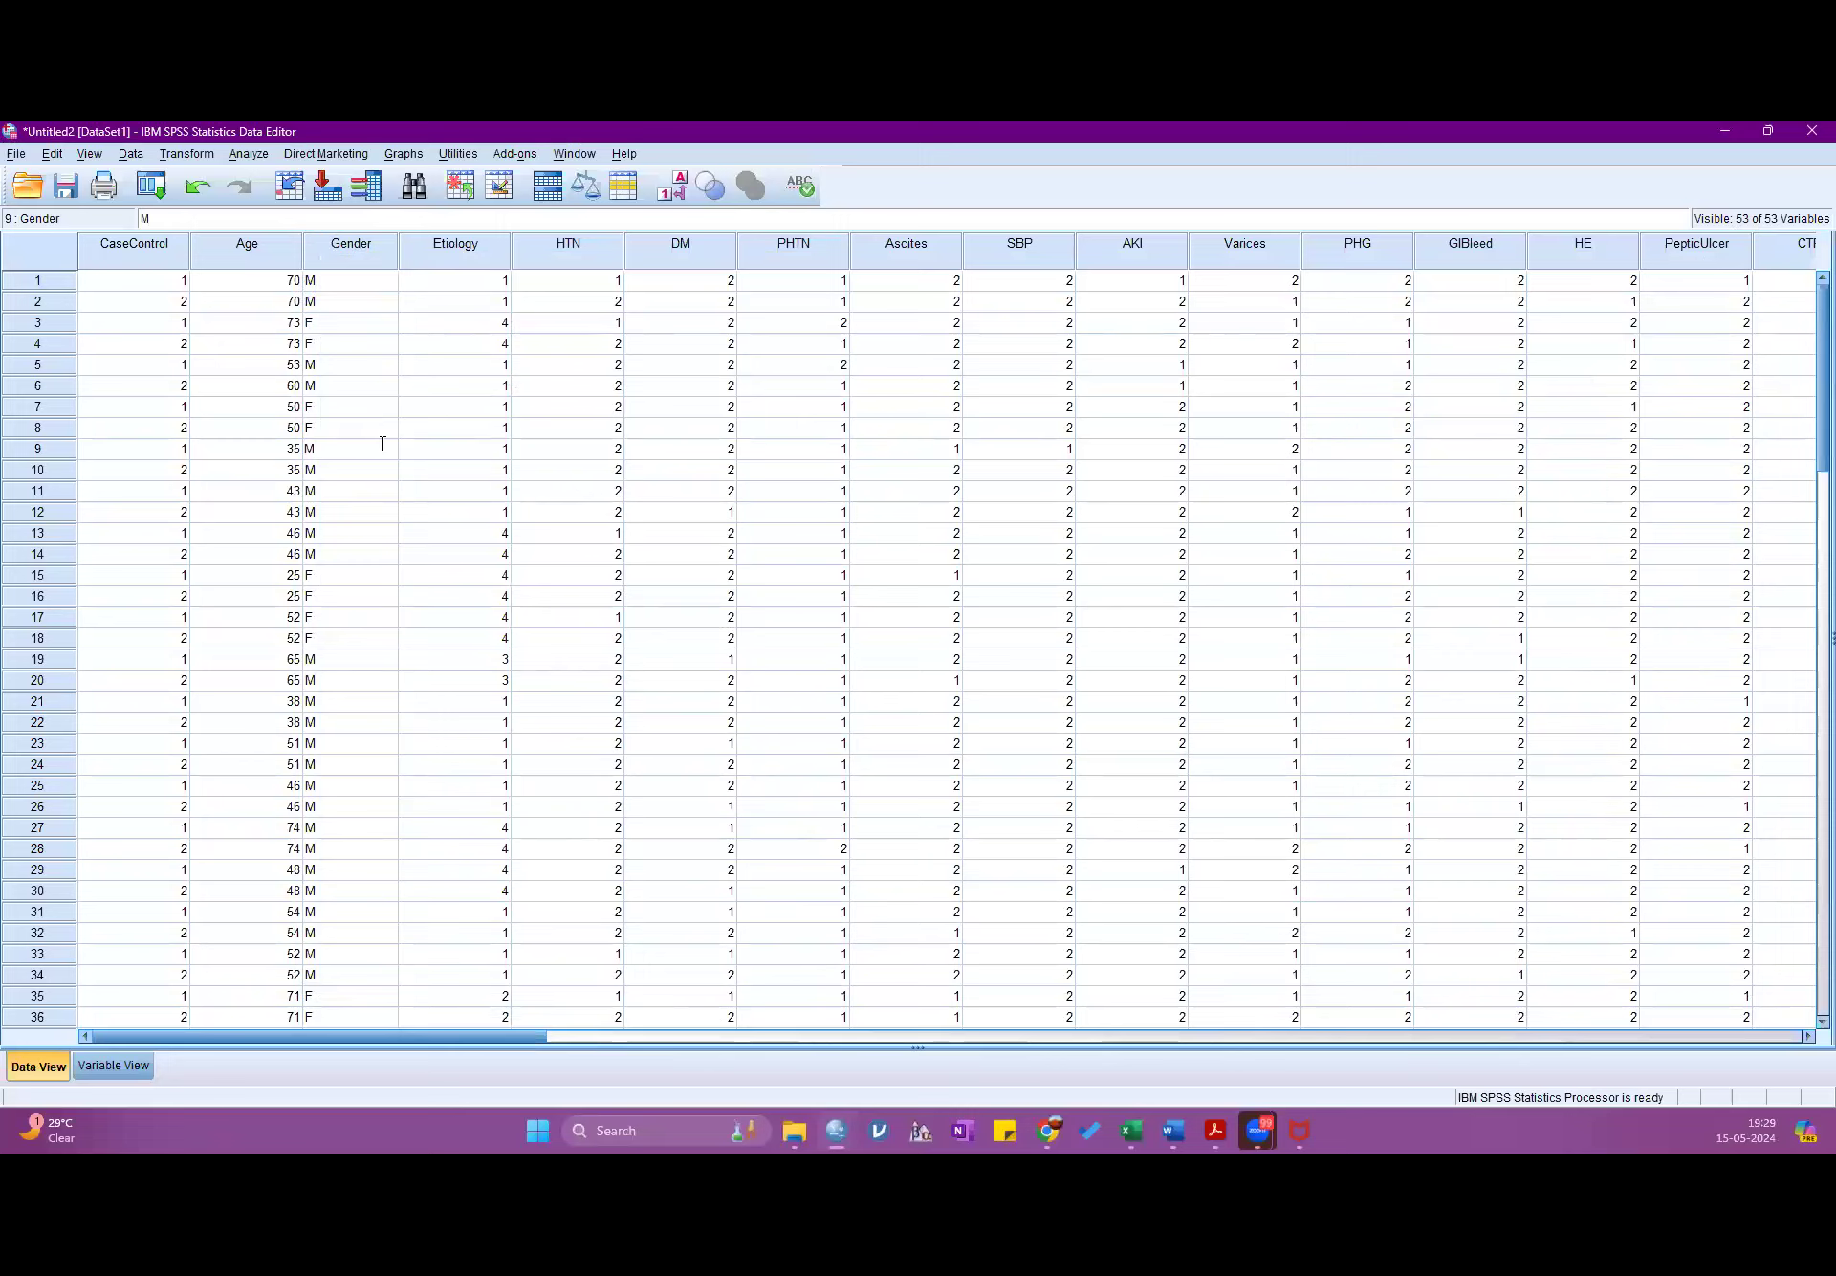
left_click(282, 367)
type("60")
key("Return")
key("Up")
type("53")
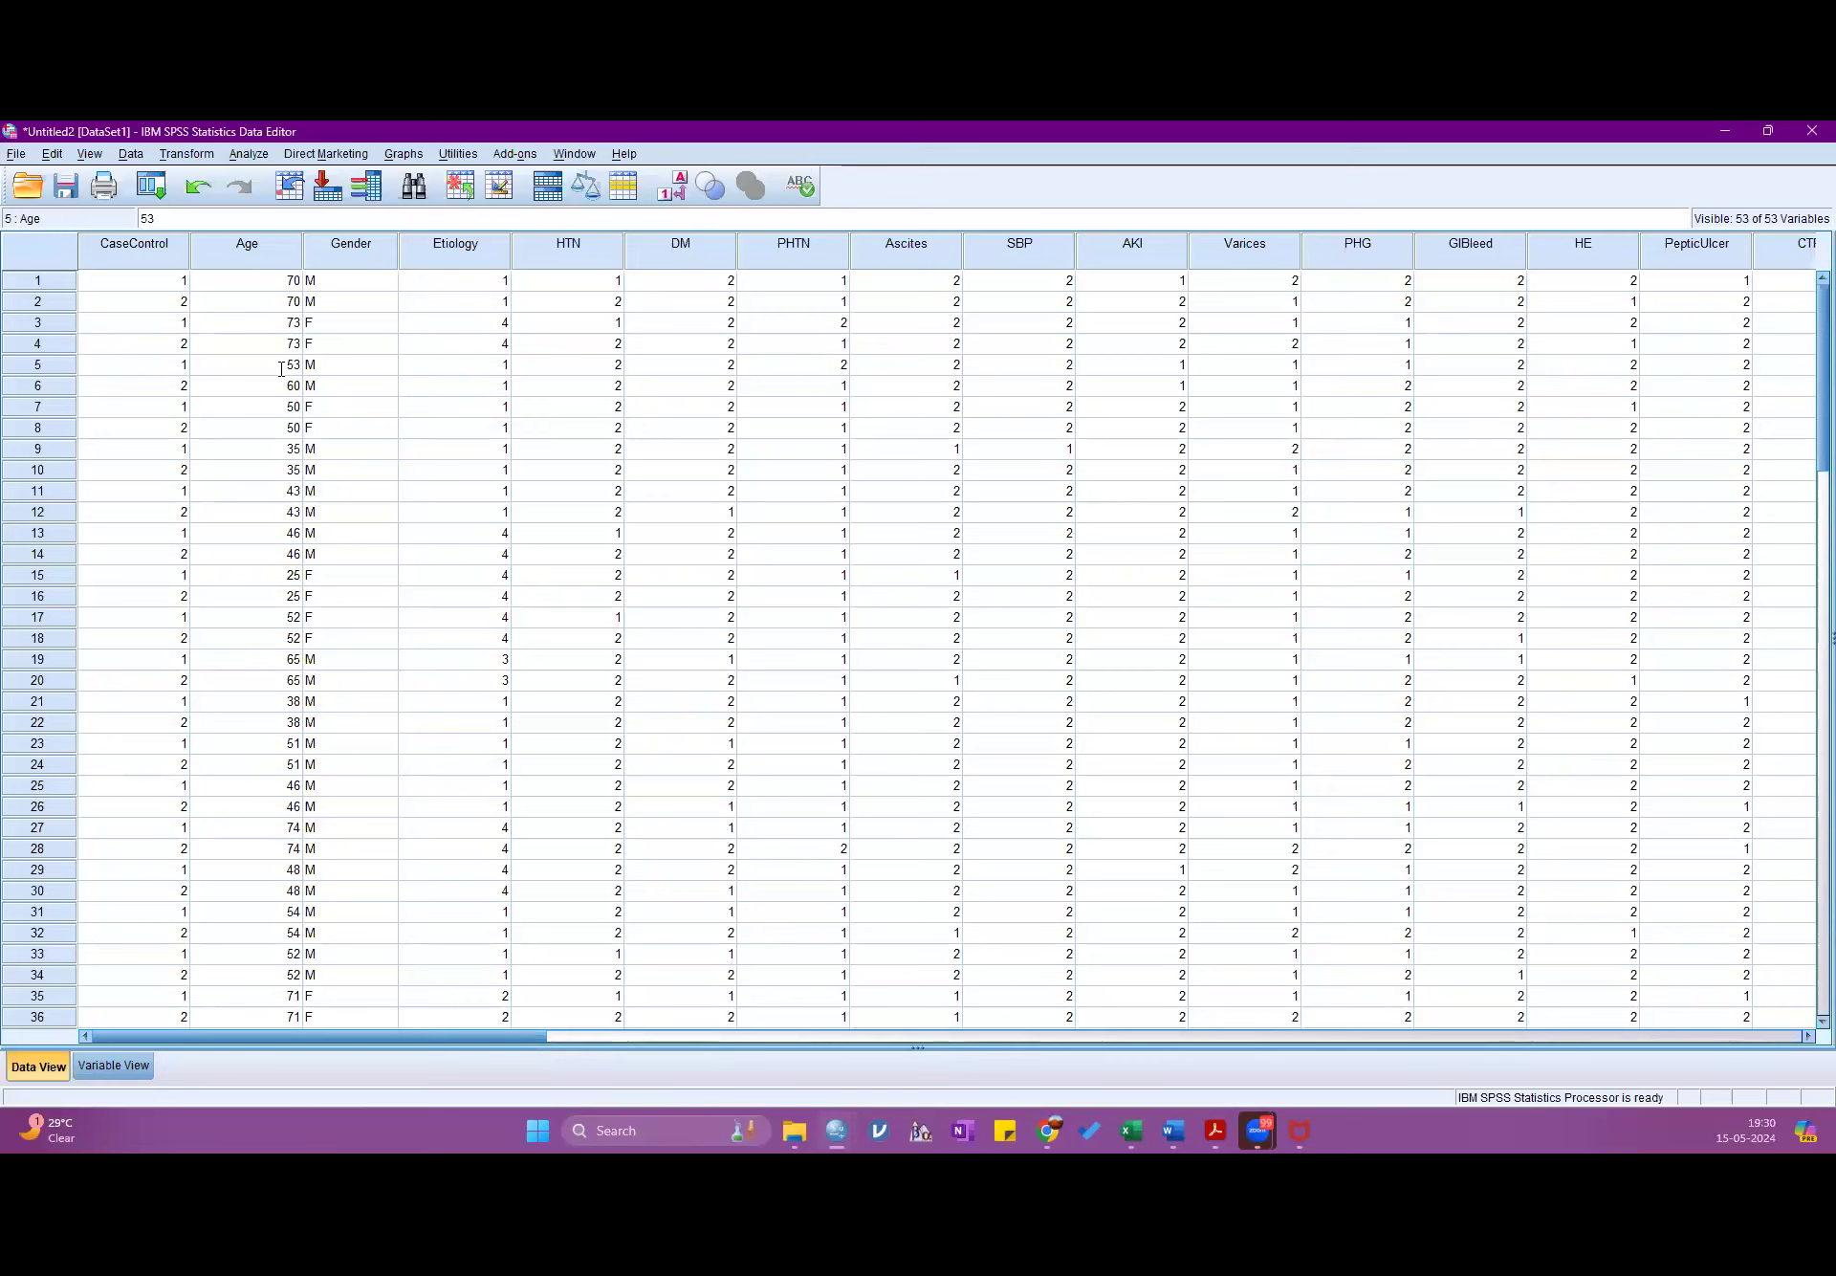
- Close the practice dataset and exit SPSS Statistics
left_click(1812, 131)
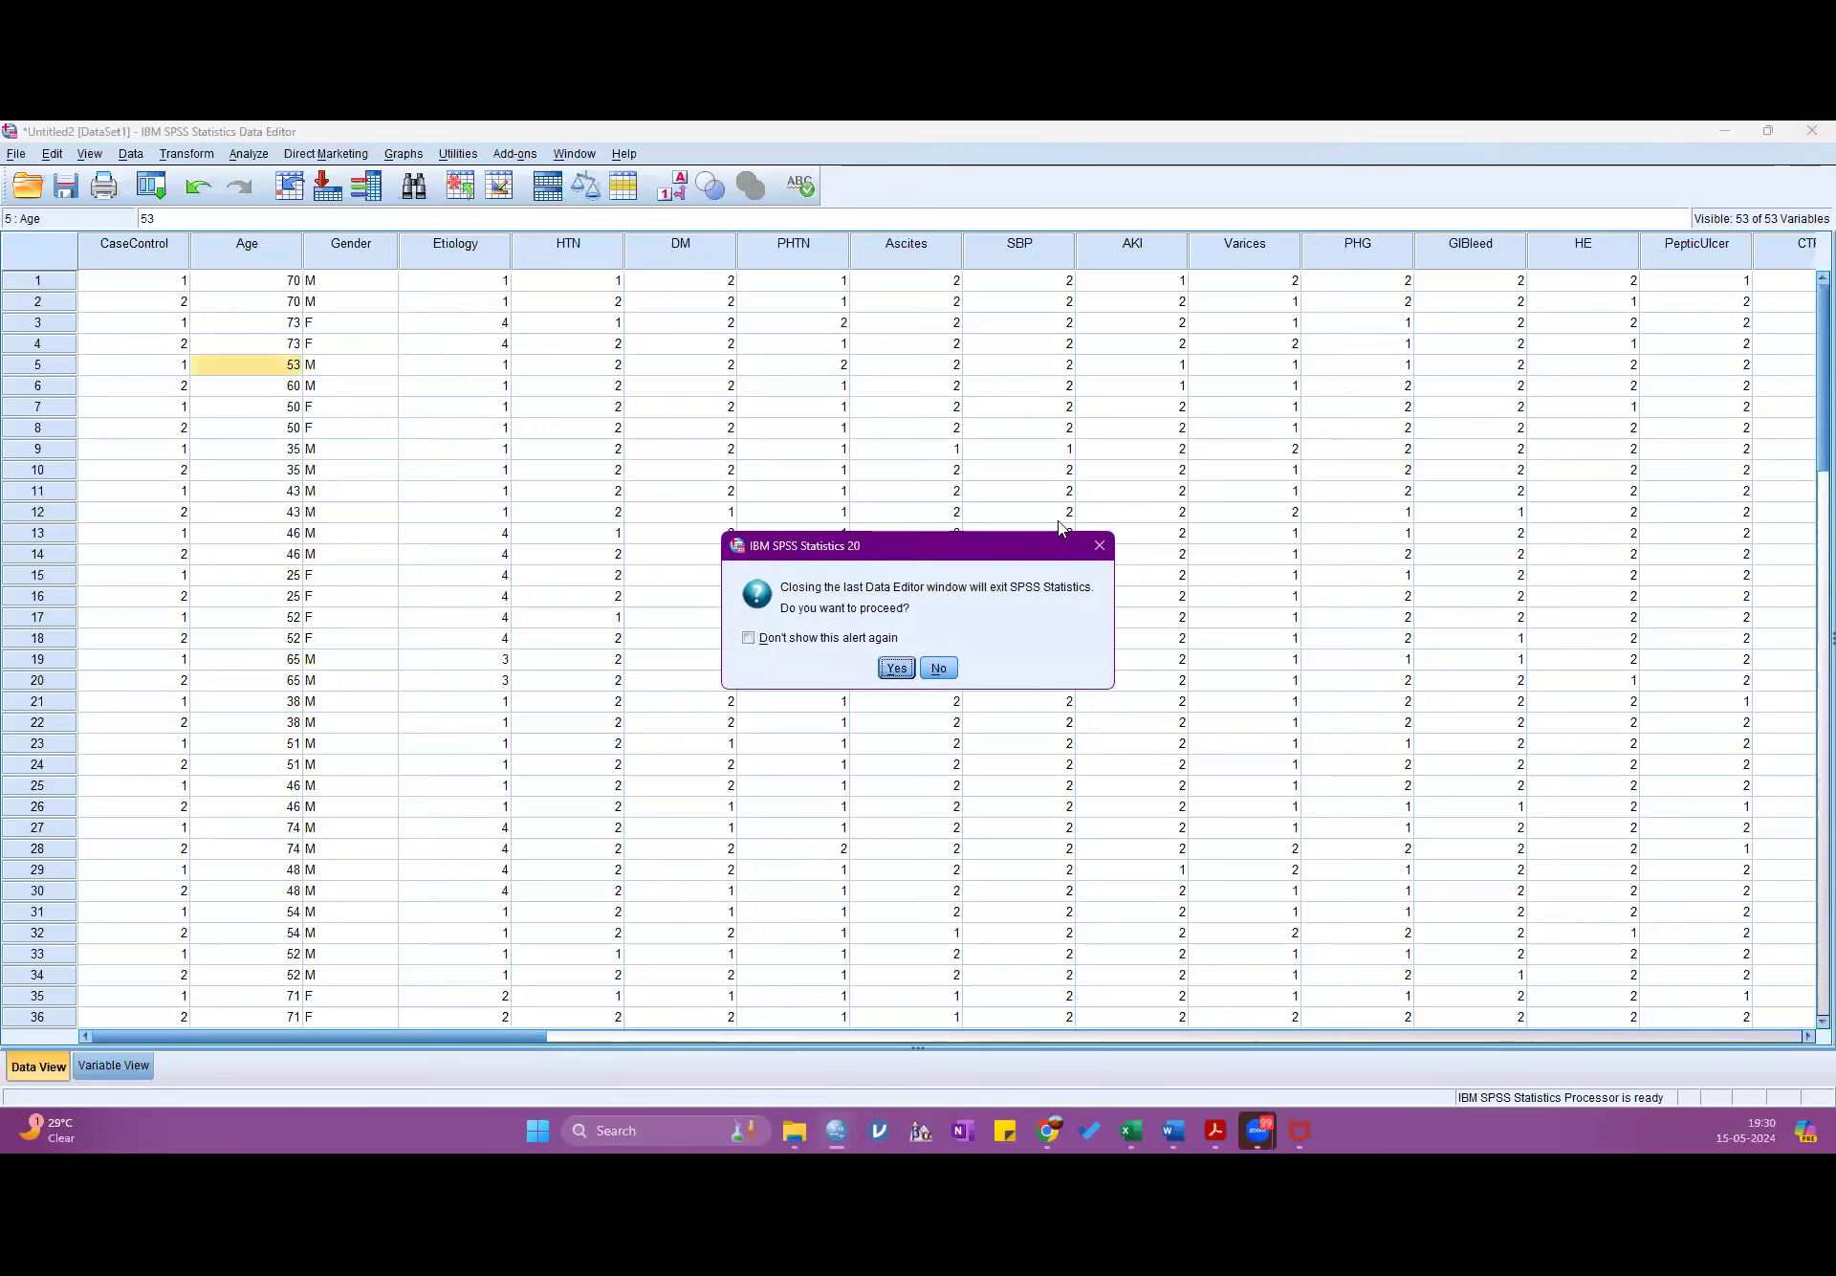
left_click(889, 676)
left_click(1025, 644)
left_click(924, 672)
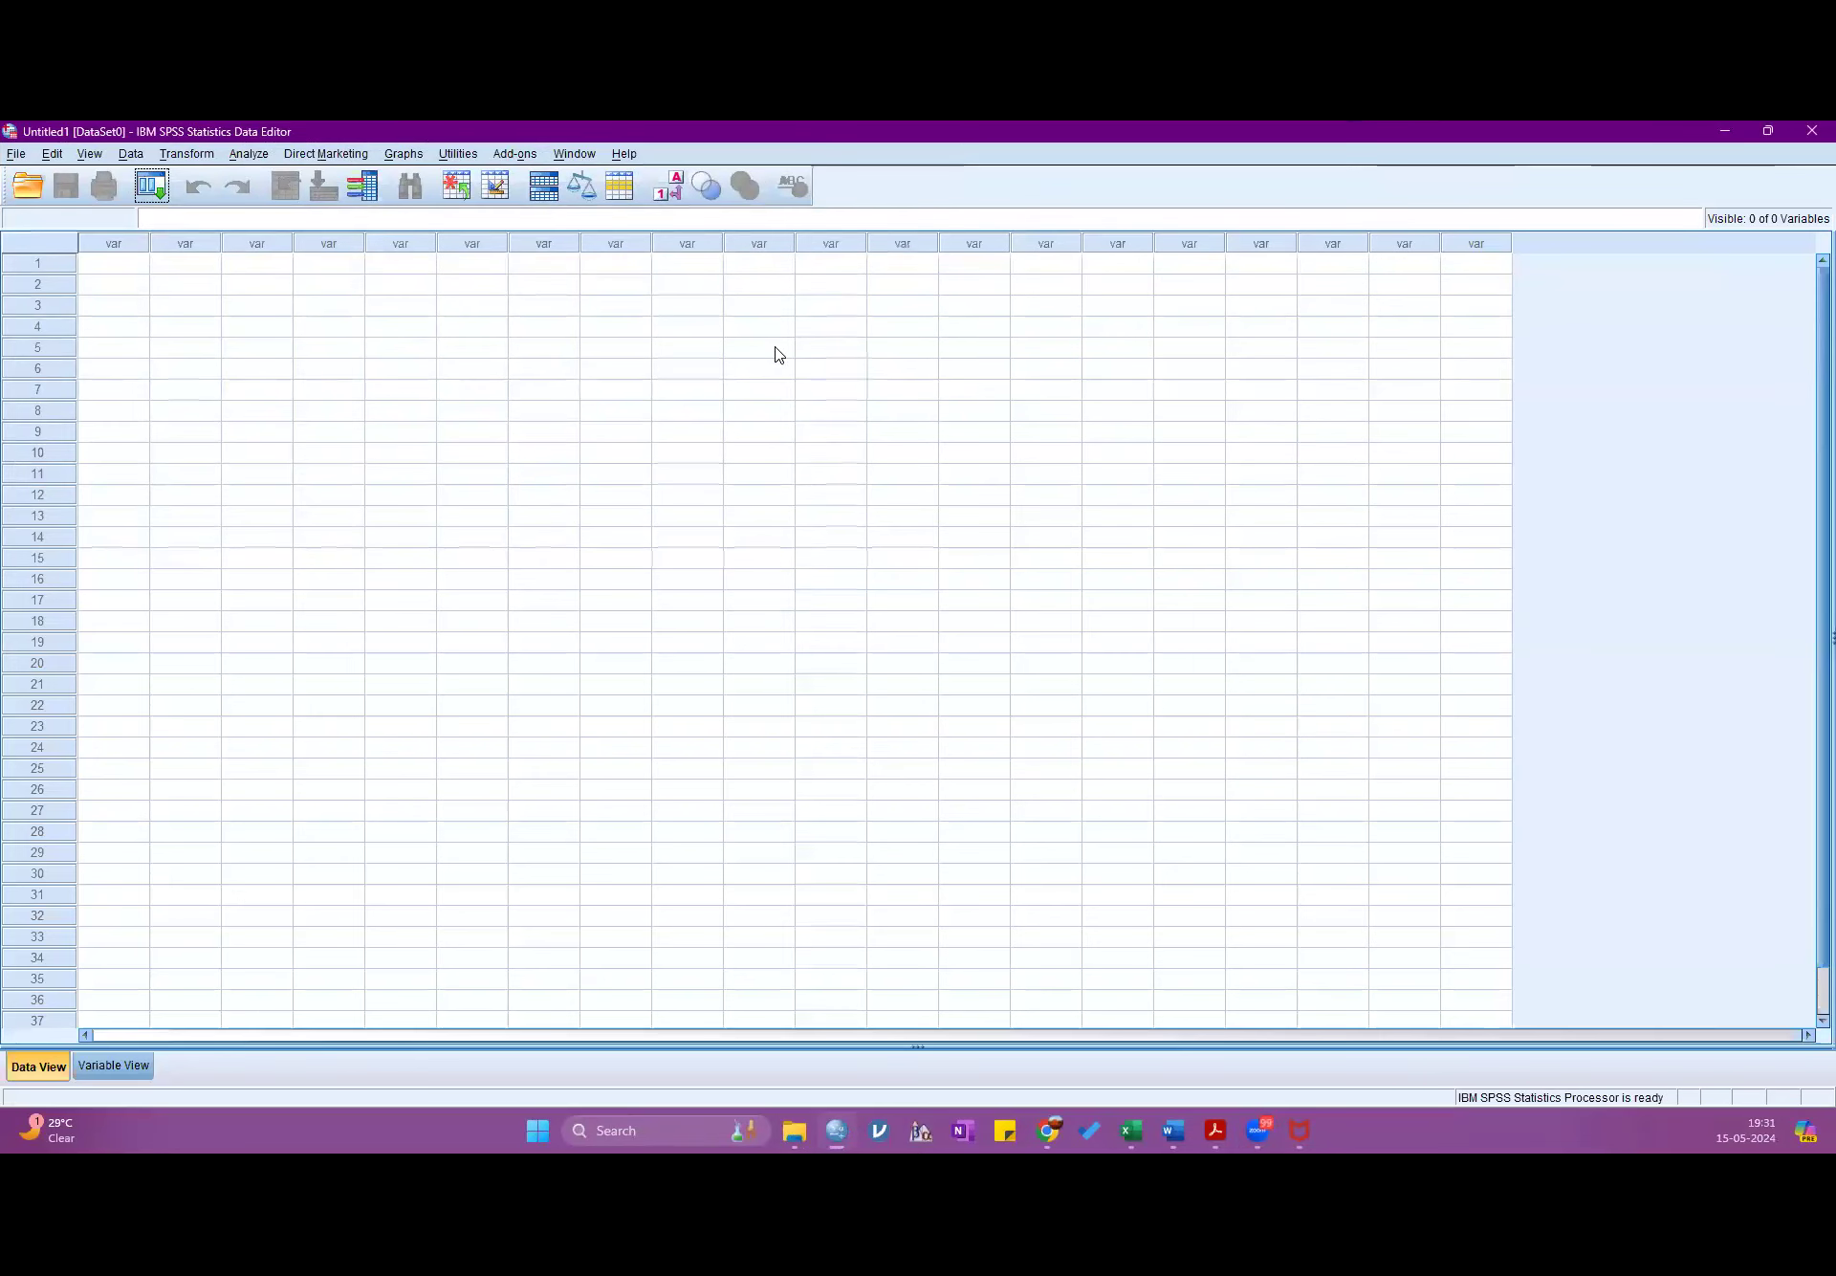
- Start opening a data file from the blank dataset and browse to the SPSS CLASS folder on the Desktop
left_click(13, 155)
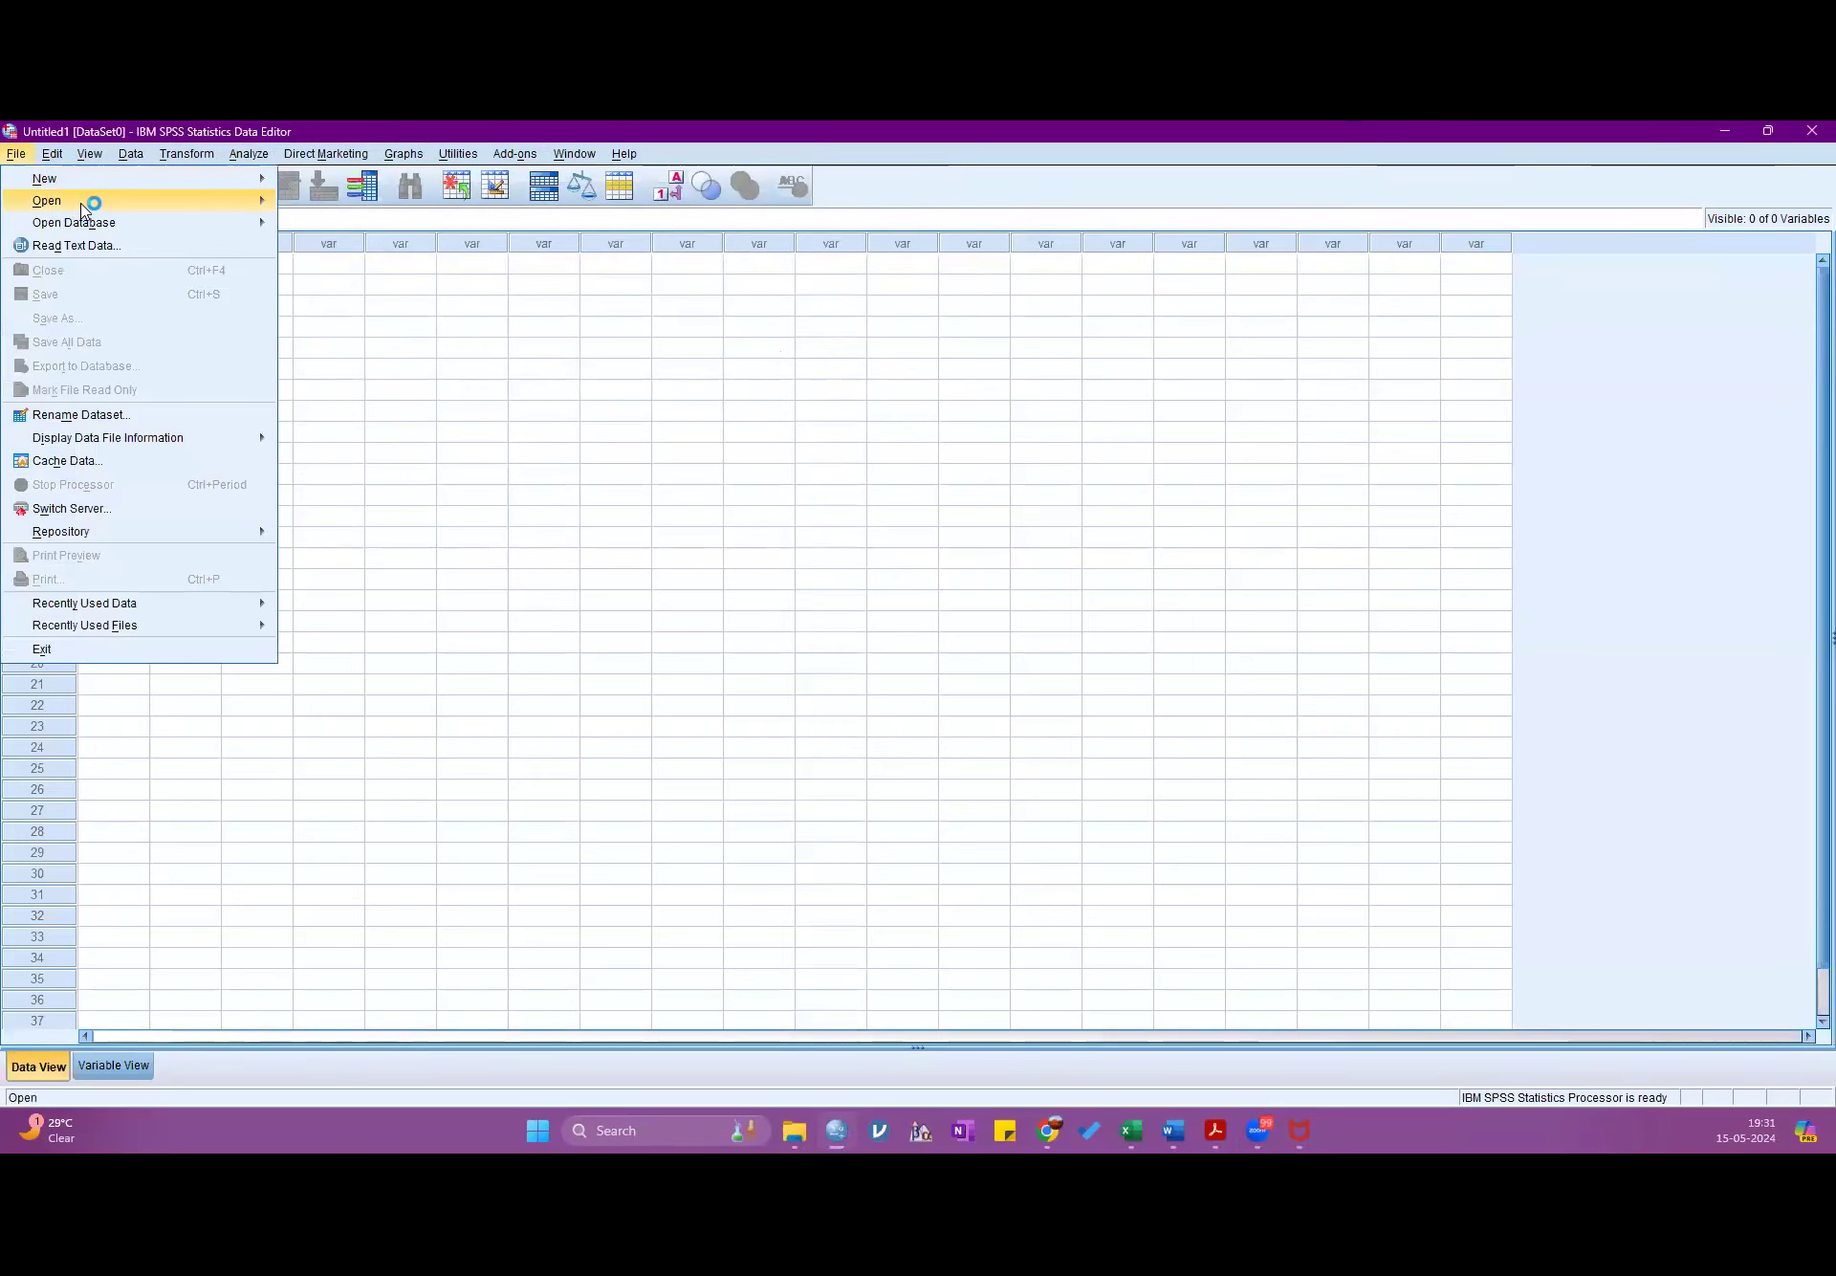
mouse_move(80, 203)
left_click(316, 204)
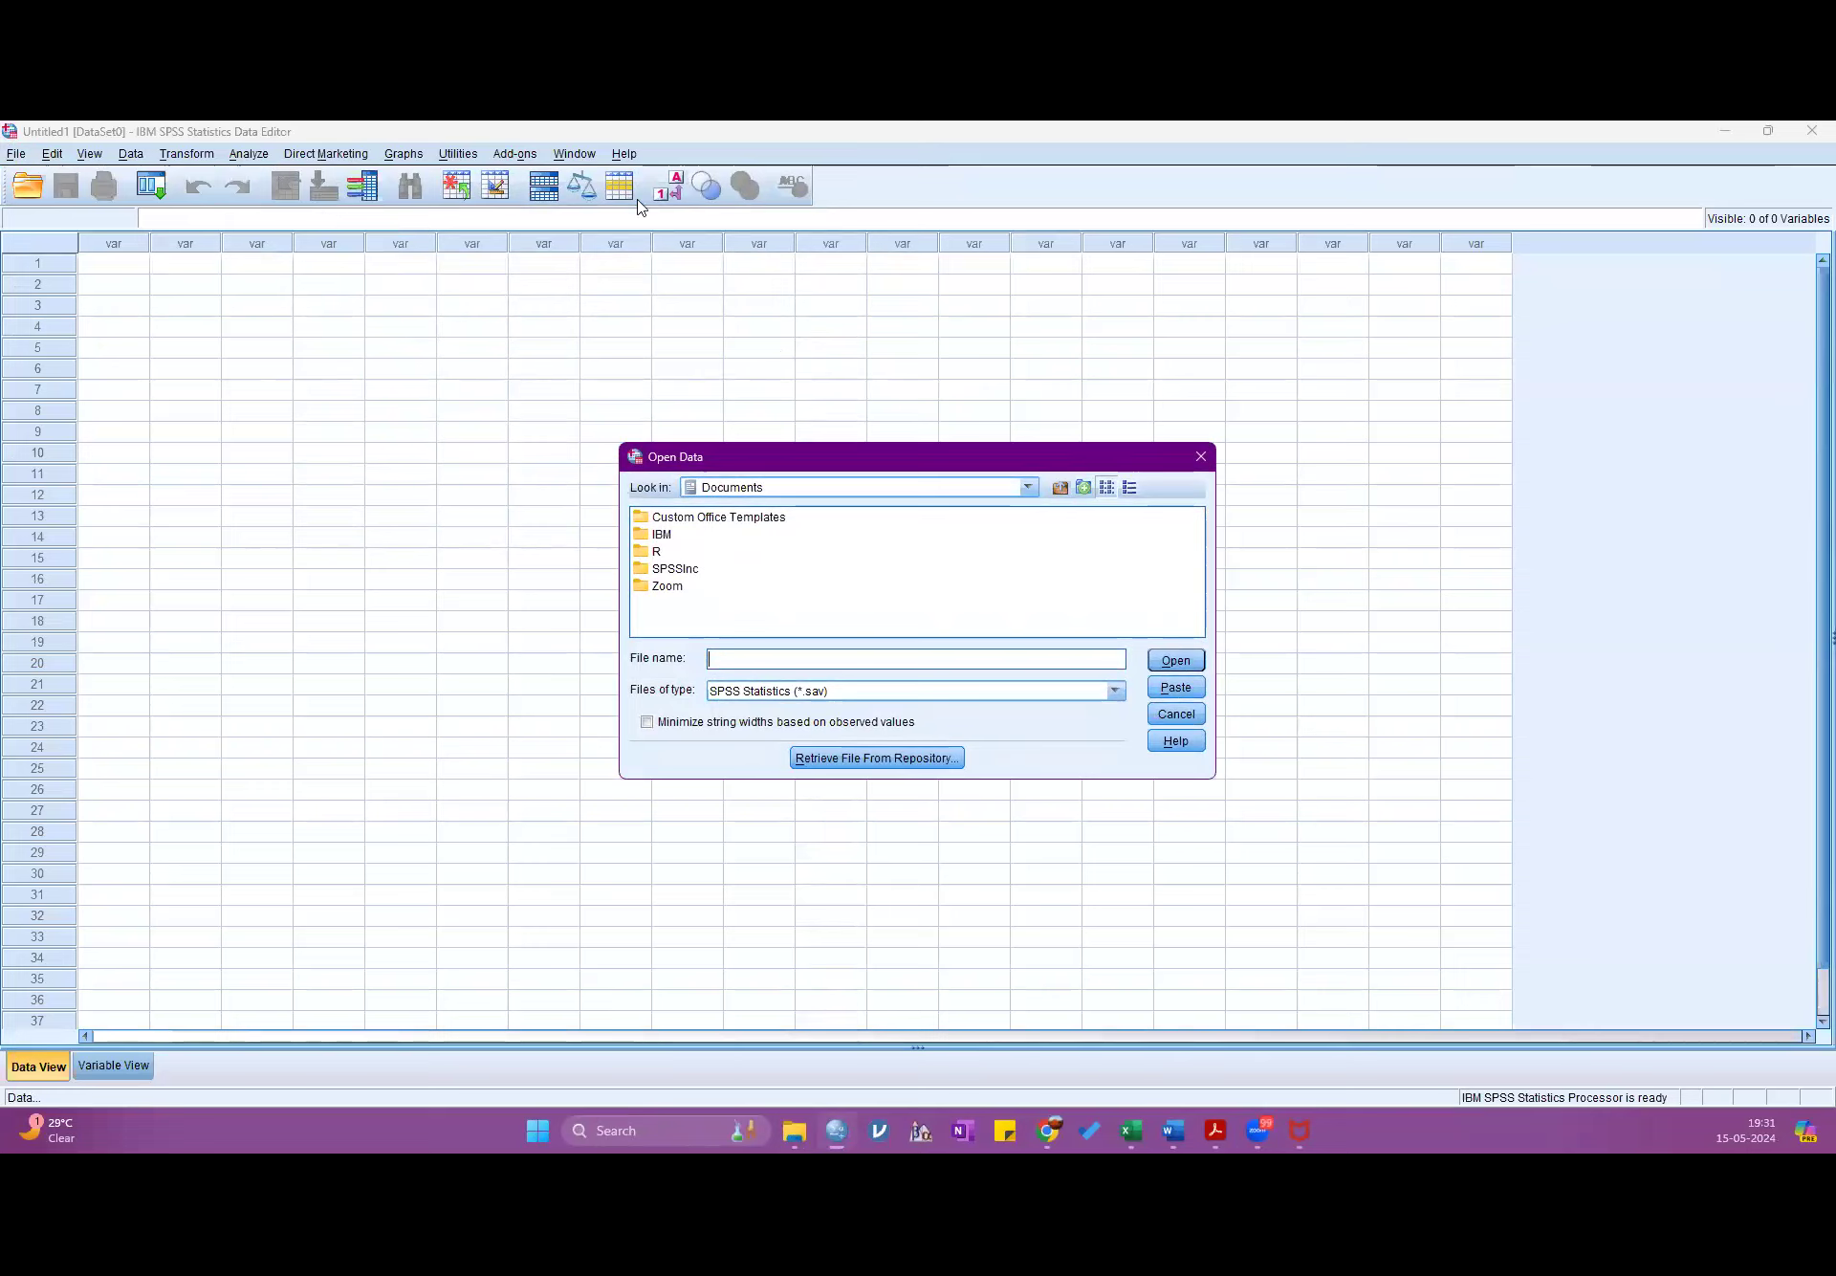
left_click(748, 491)
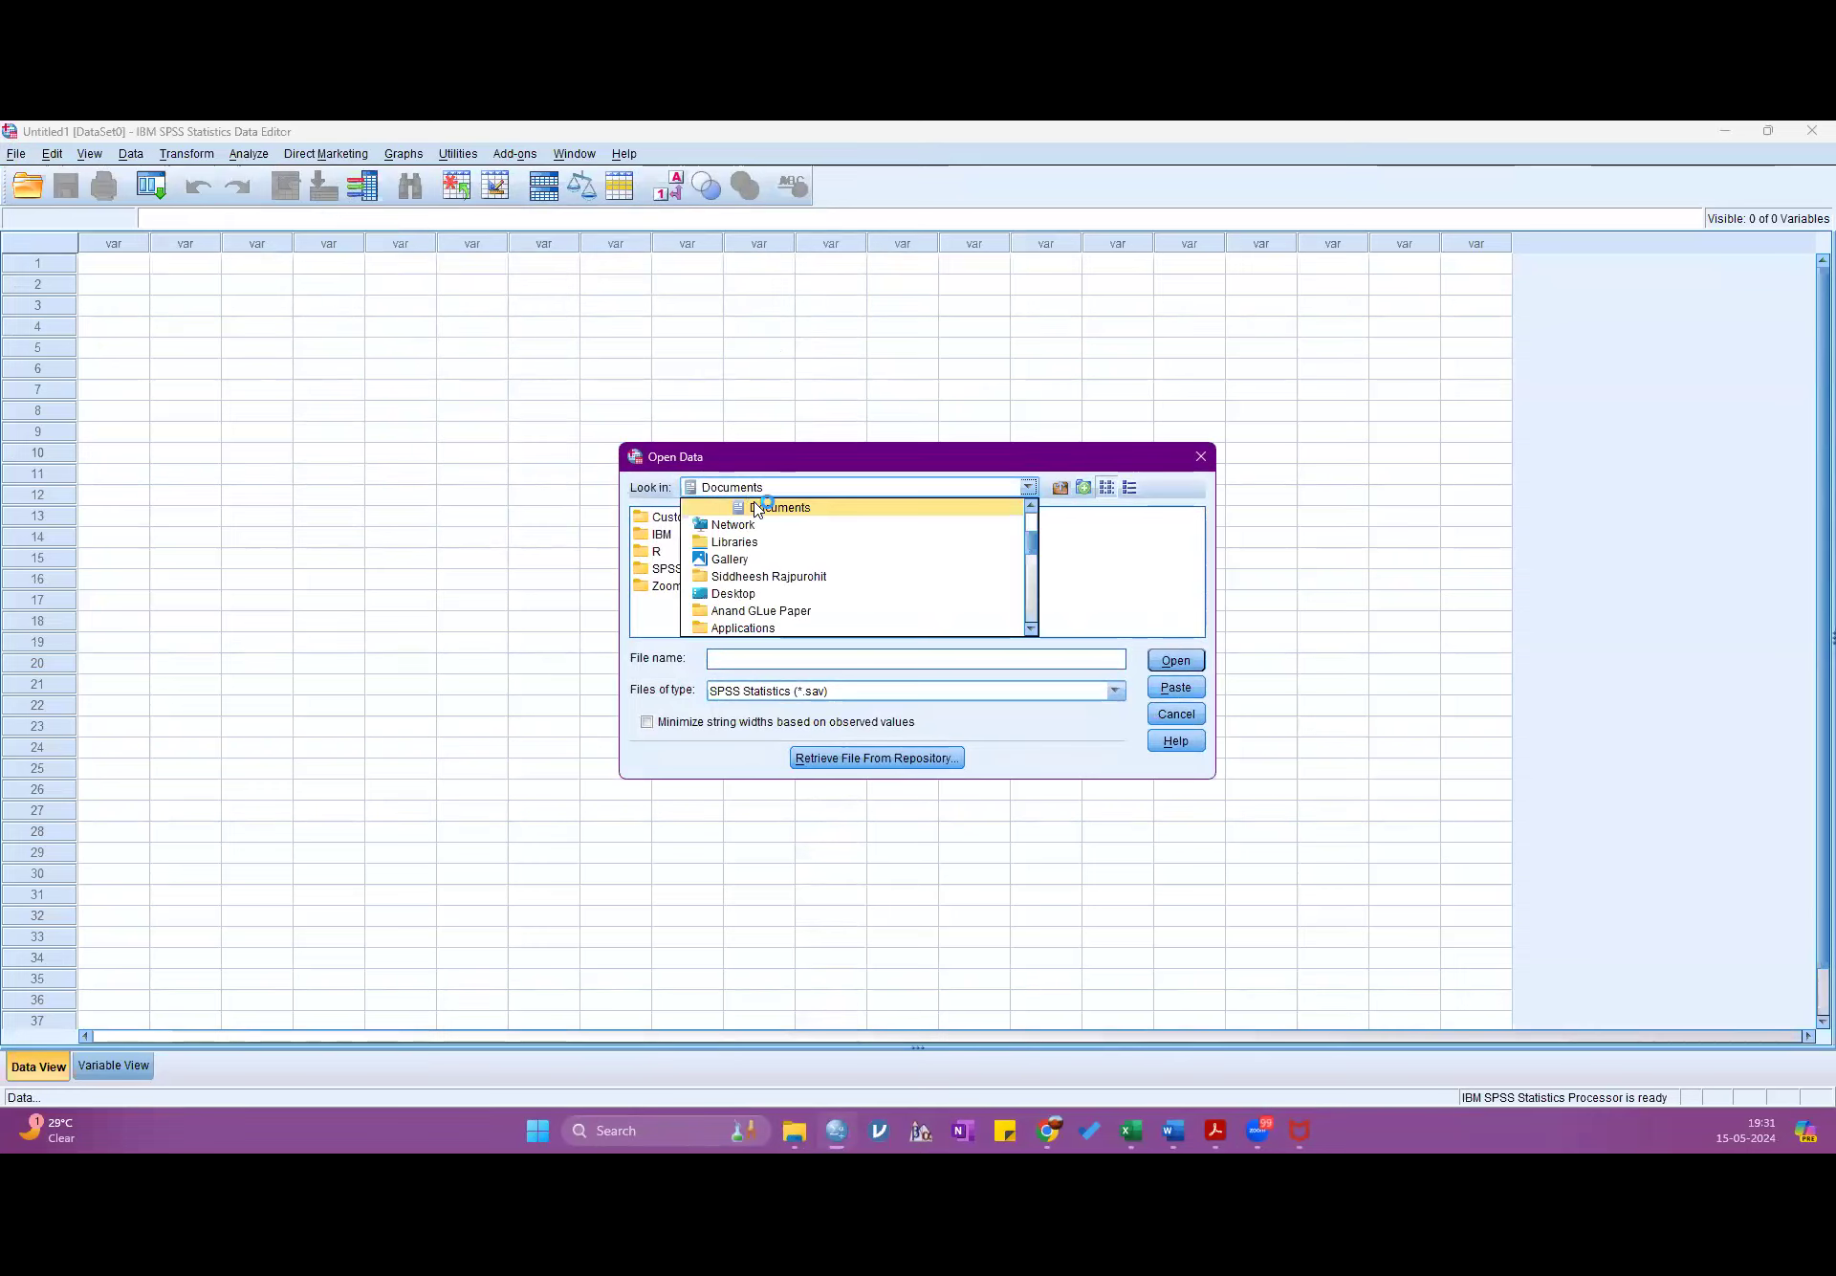
left_click(763, 592)
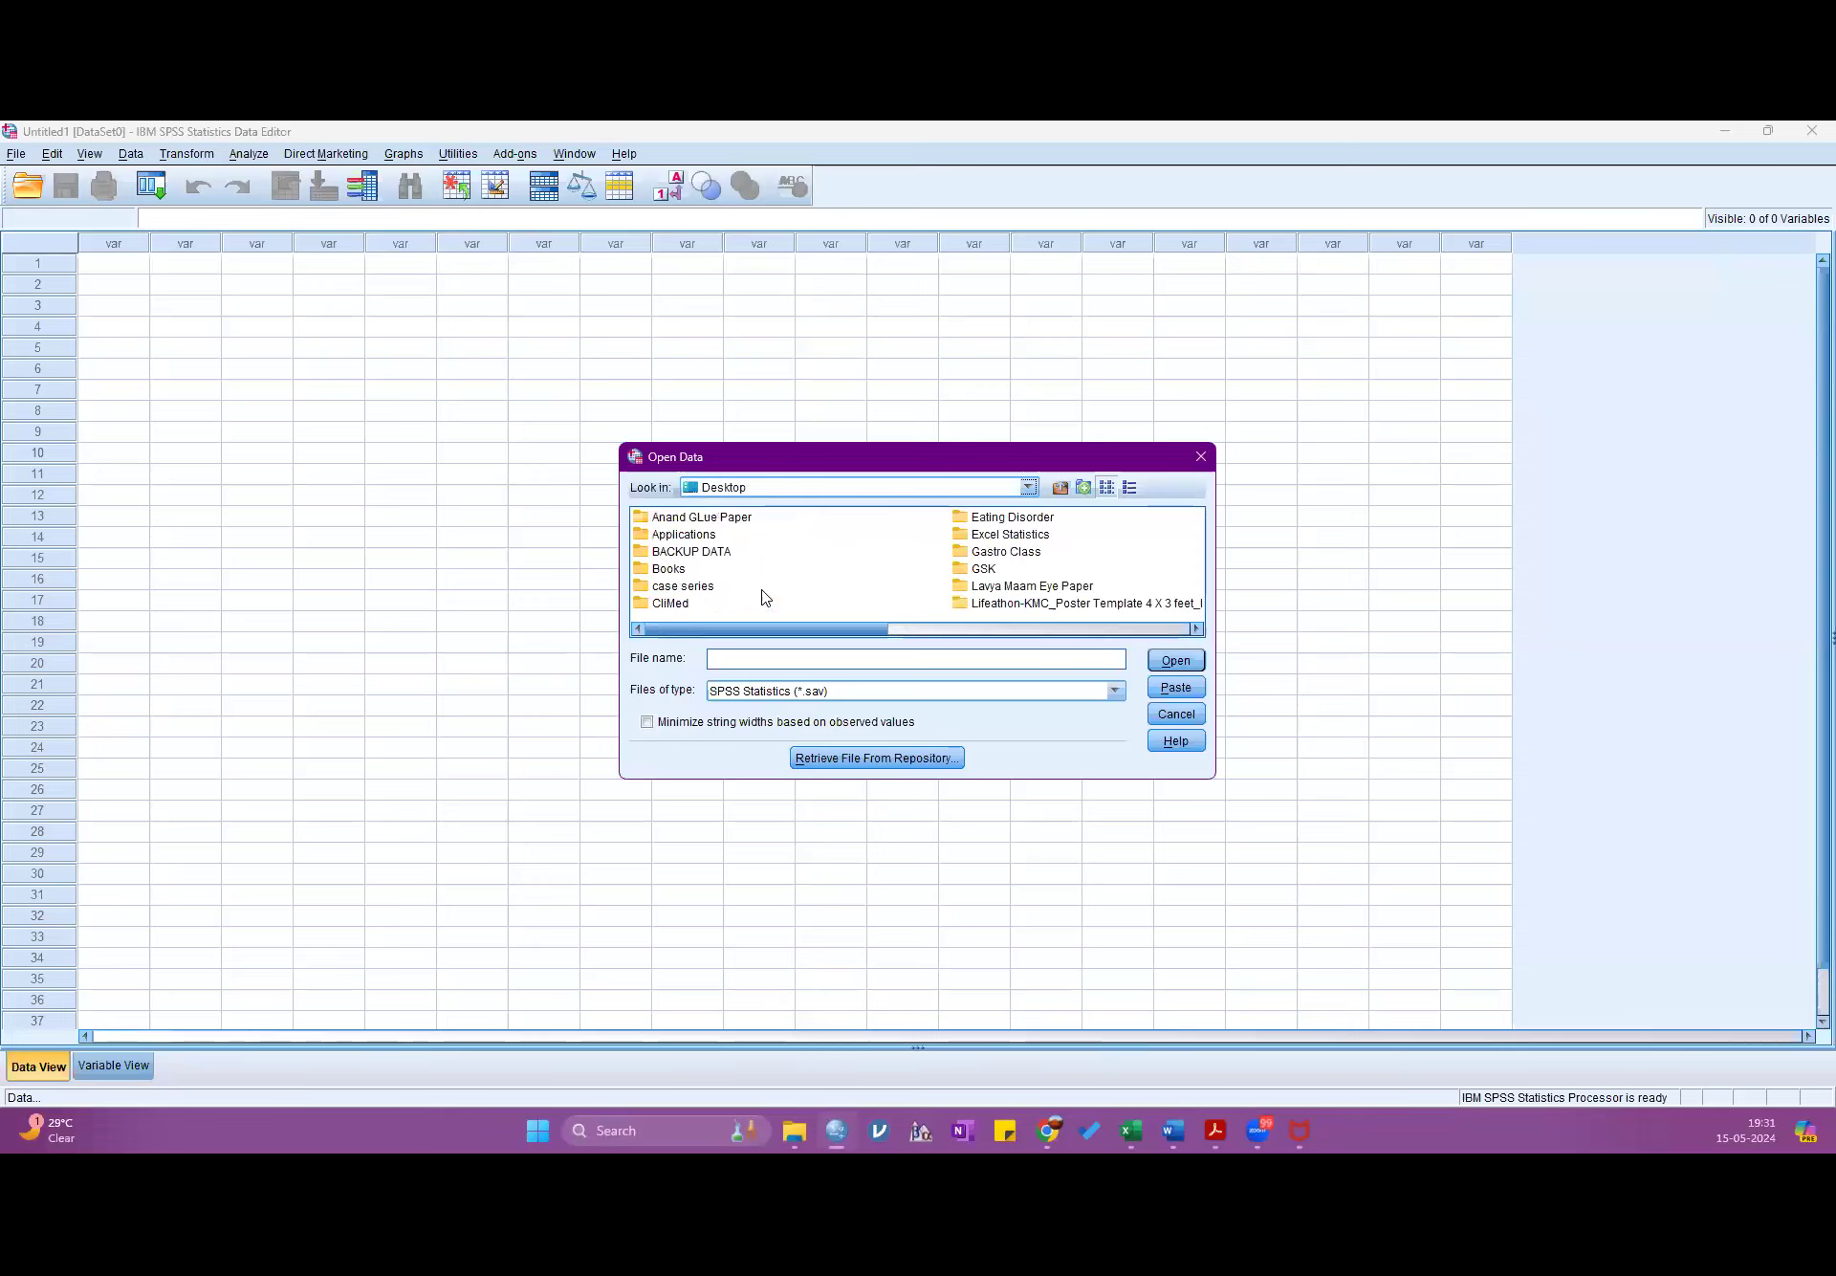
left_click_drag(761, 630, 1012, 627)
double_click(788, 605)
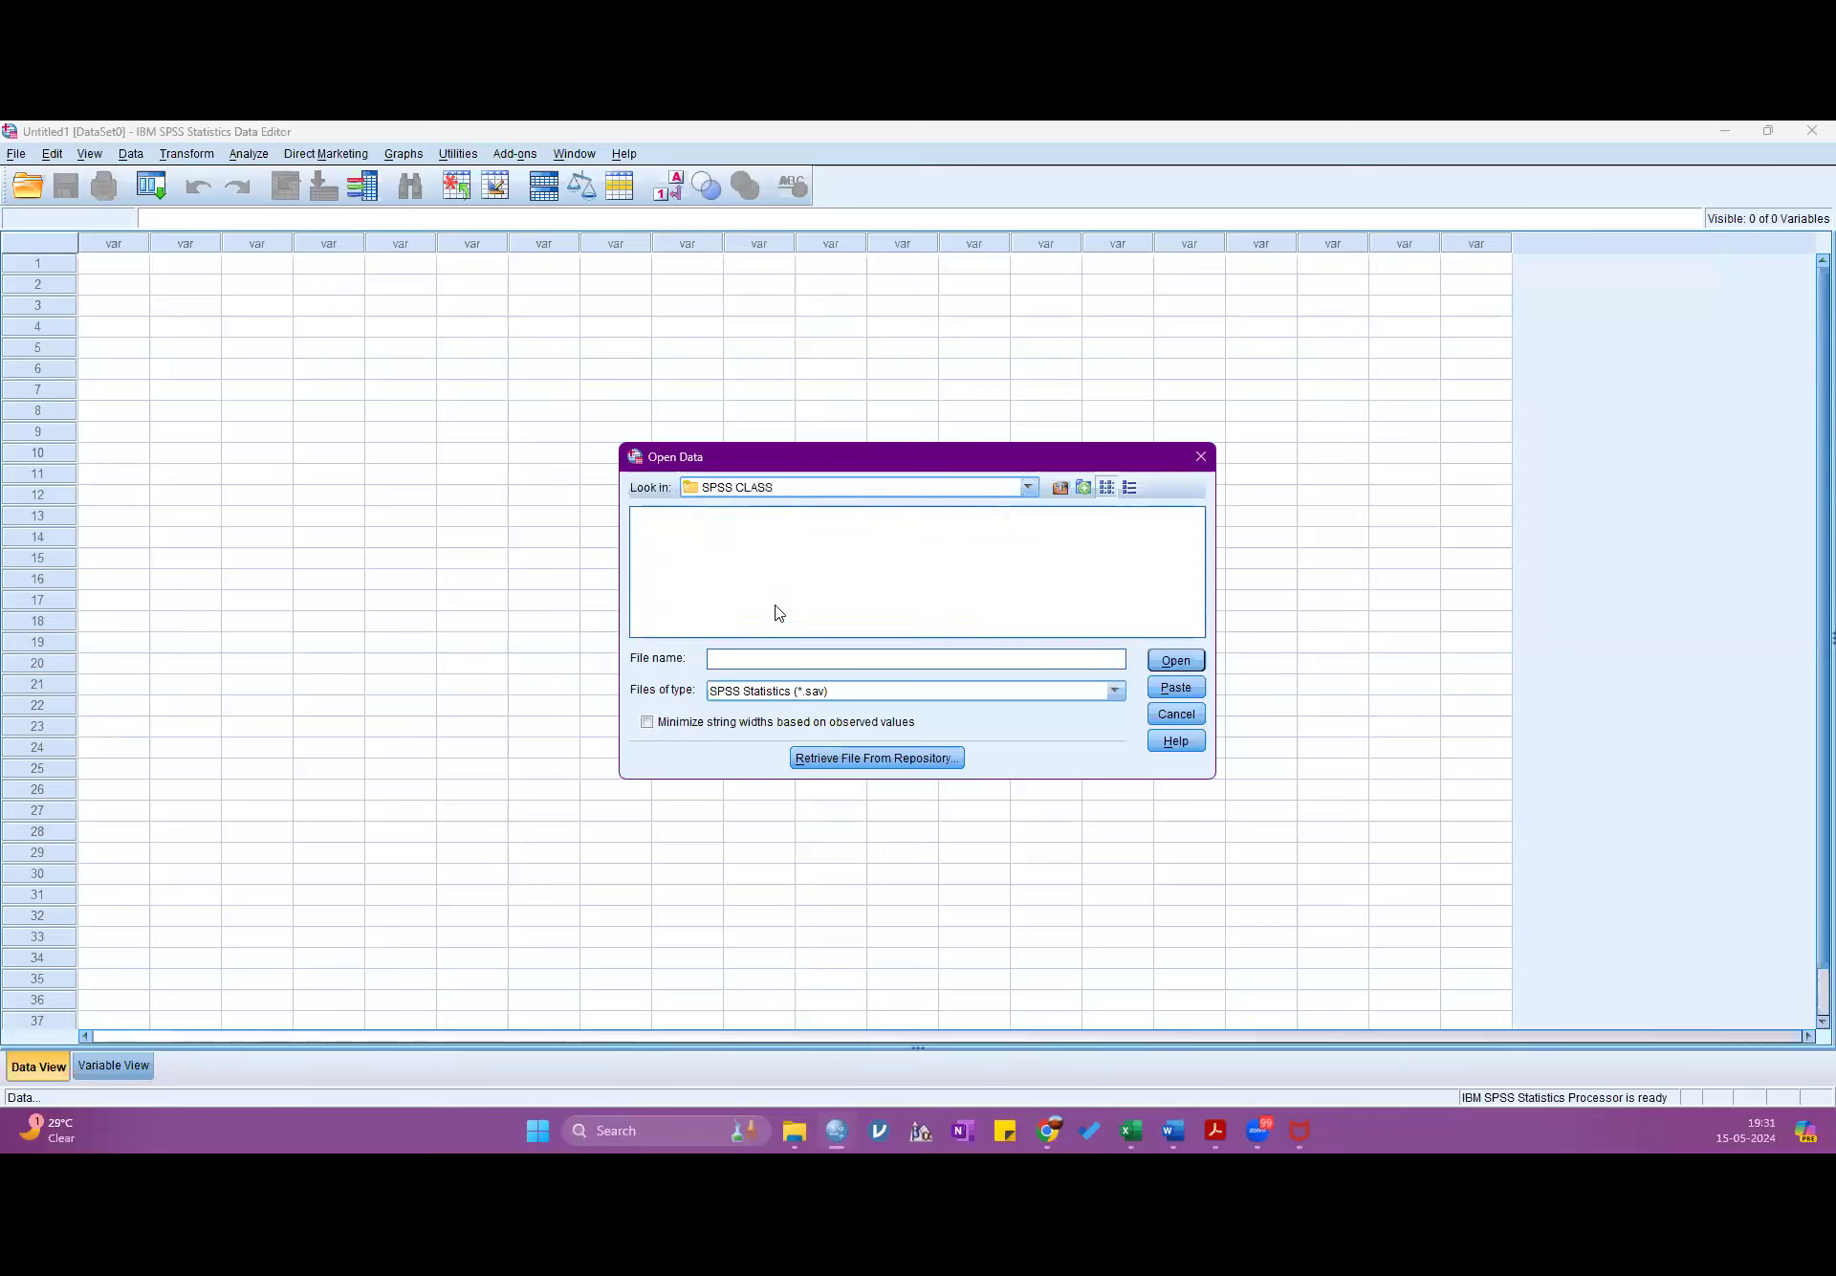
- Show Excel files and import "one sample t test.xlsx" from Sheet1, reading variable names from the first row
left_click(777, 692)
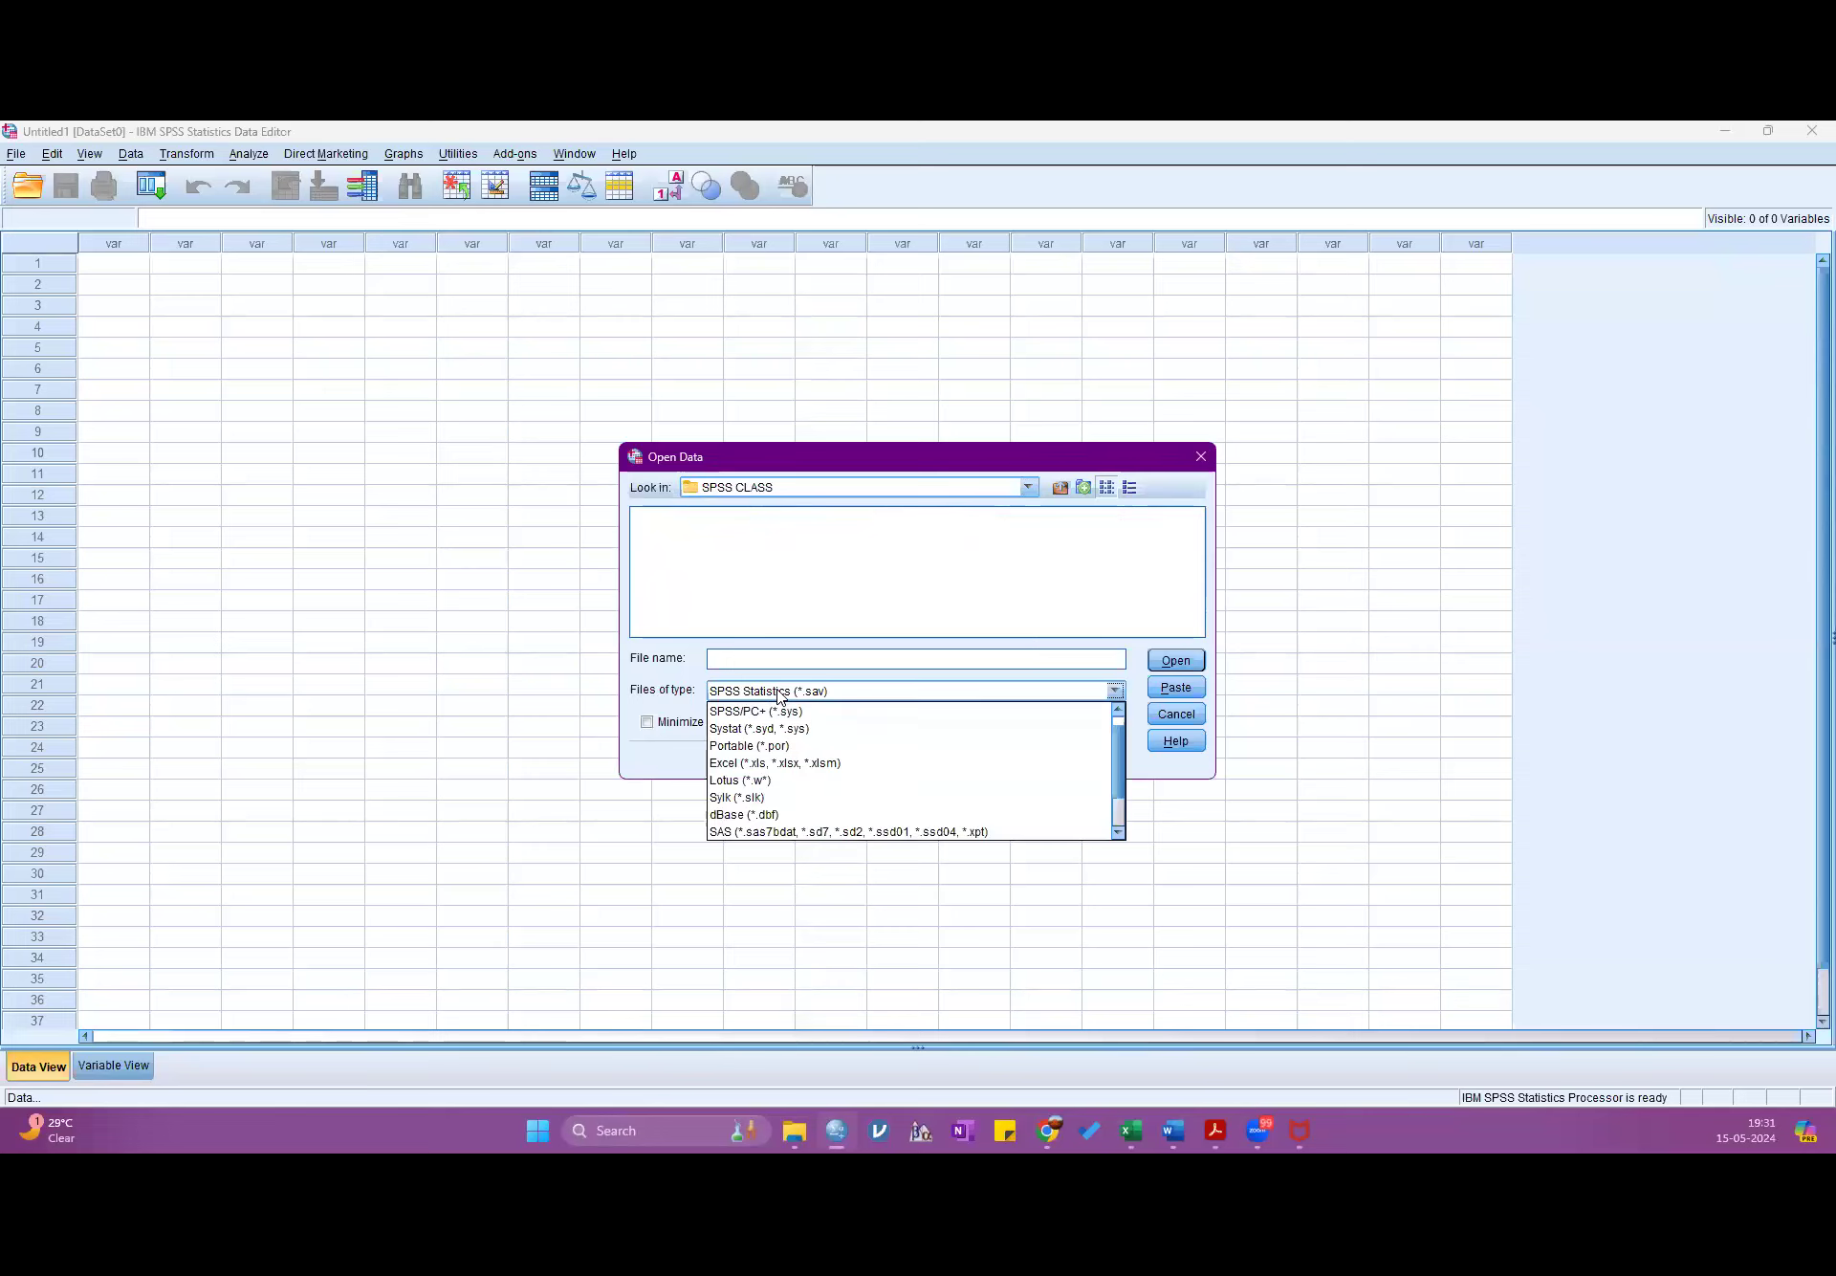
left_click(771, 762)
left_click(712, 538)
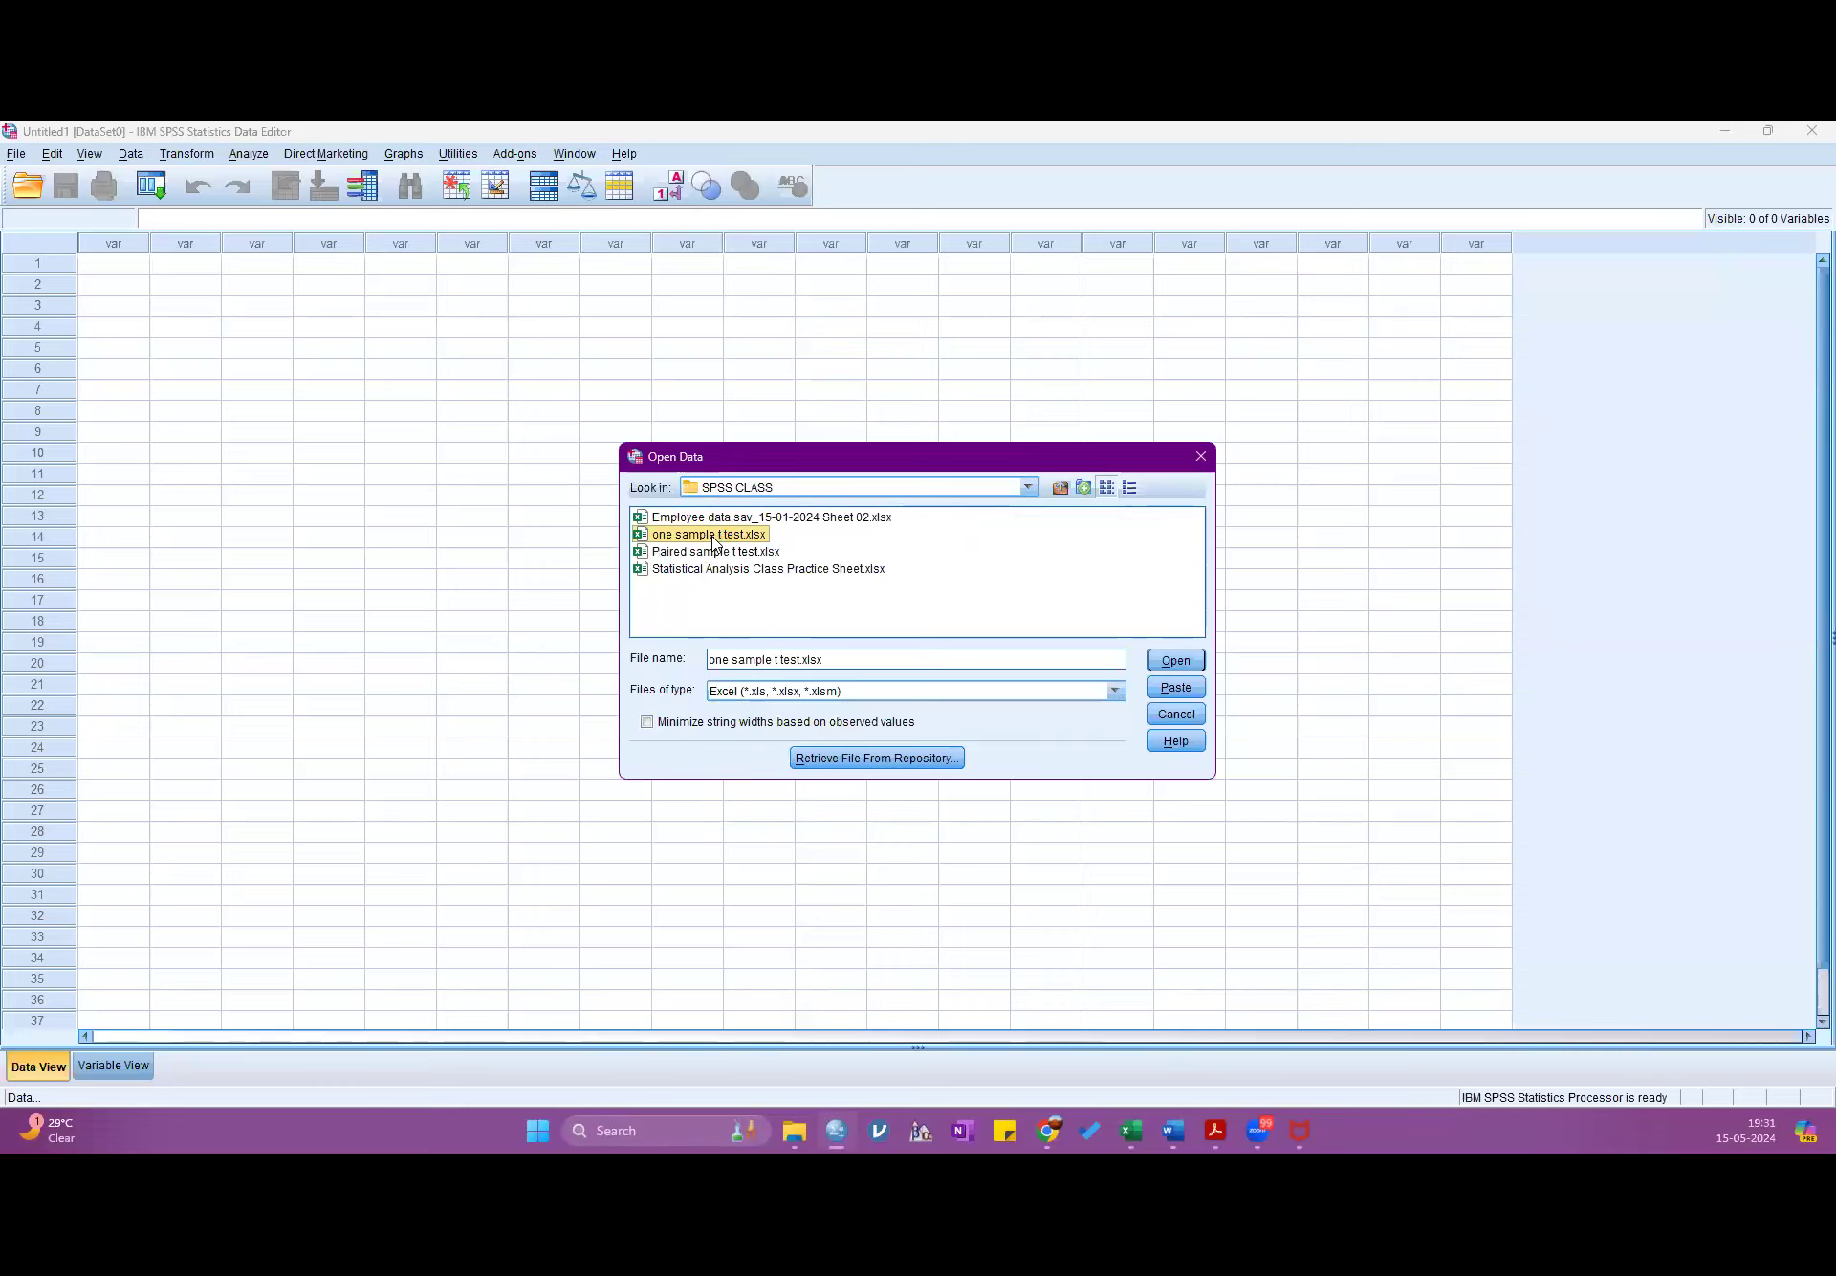
double_click(713, 538)
left_click(1177, 660)
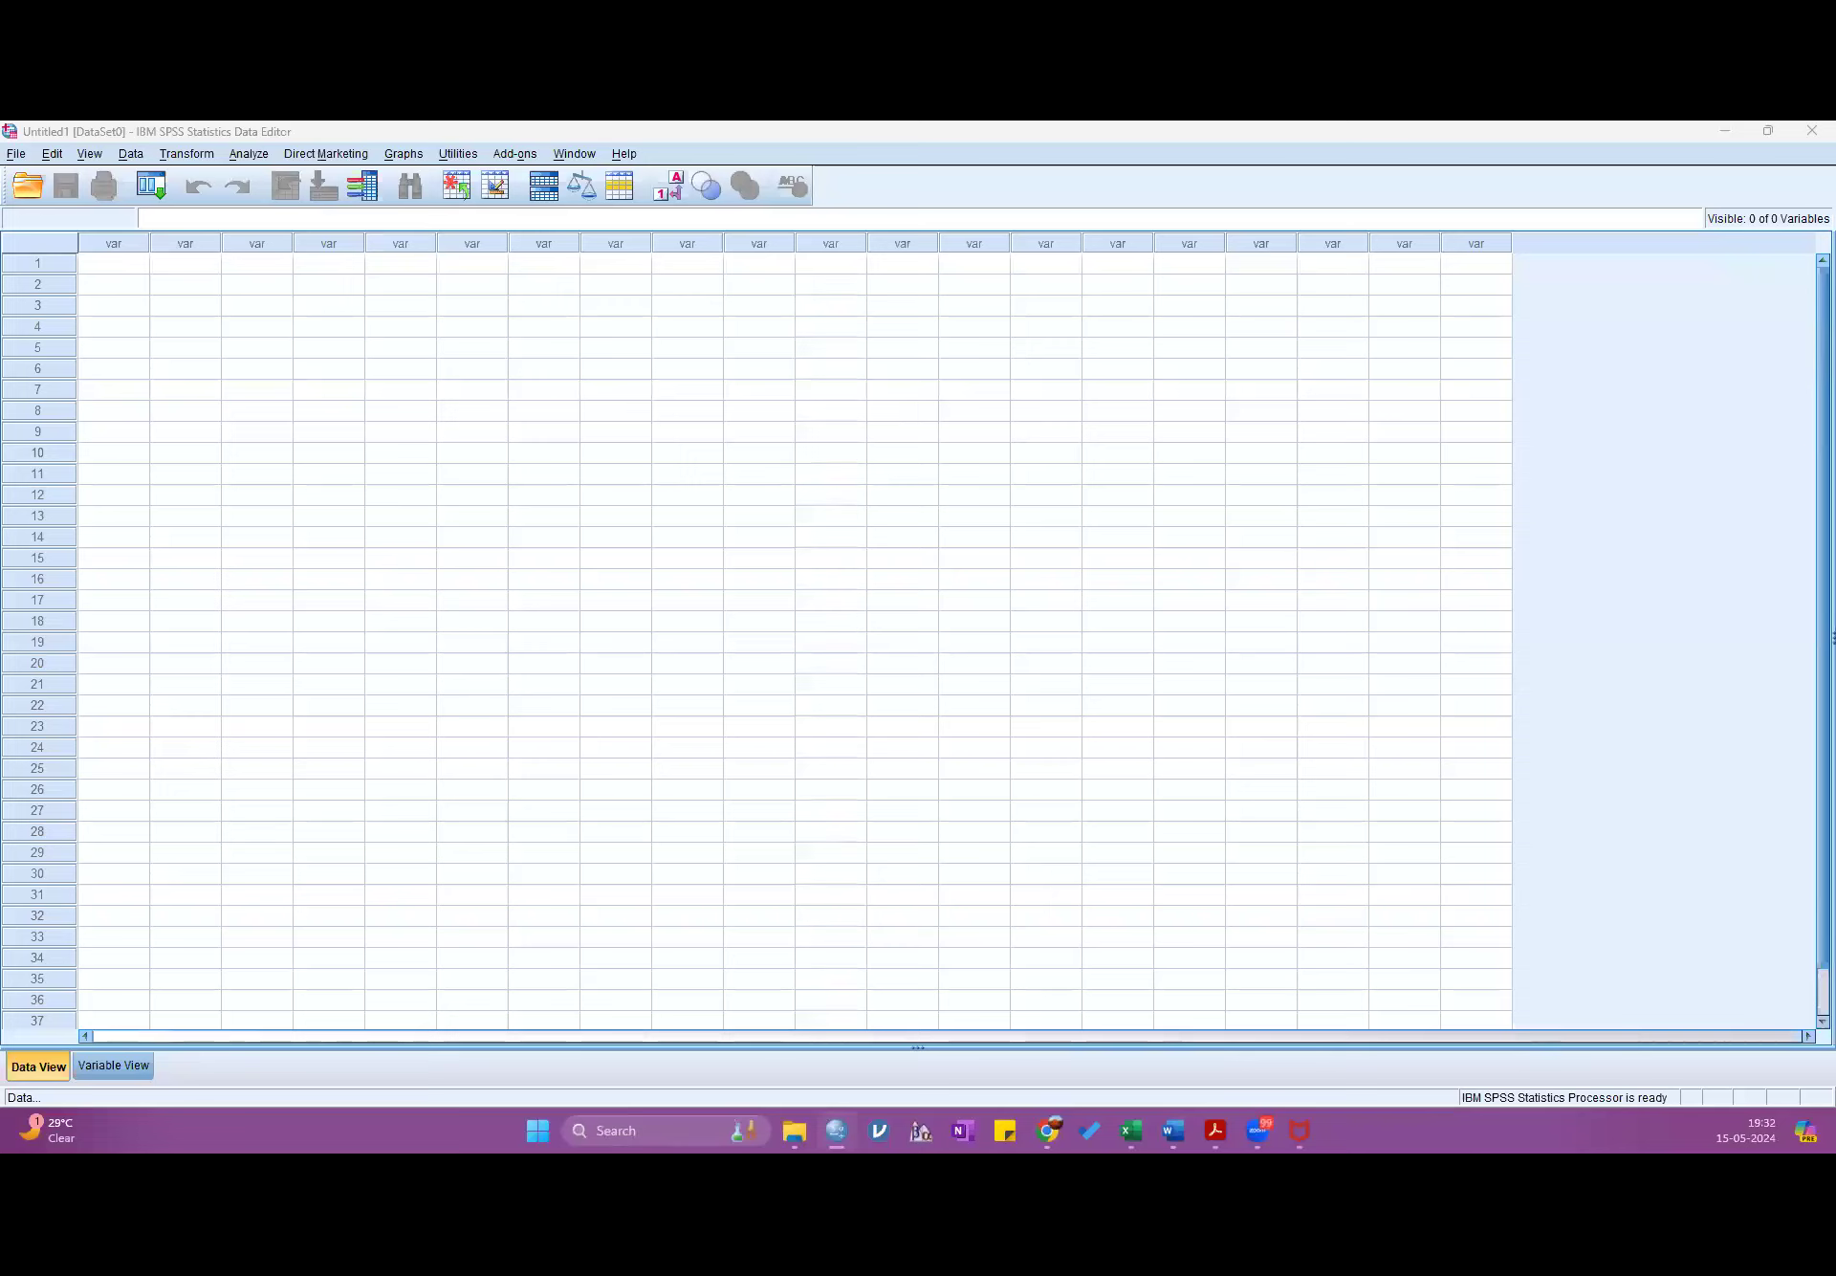
left_click(656, 645)
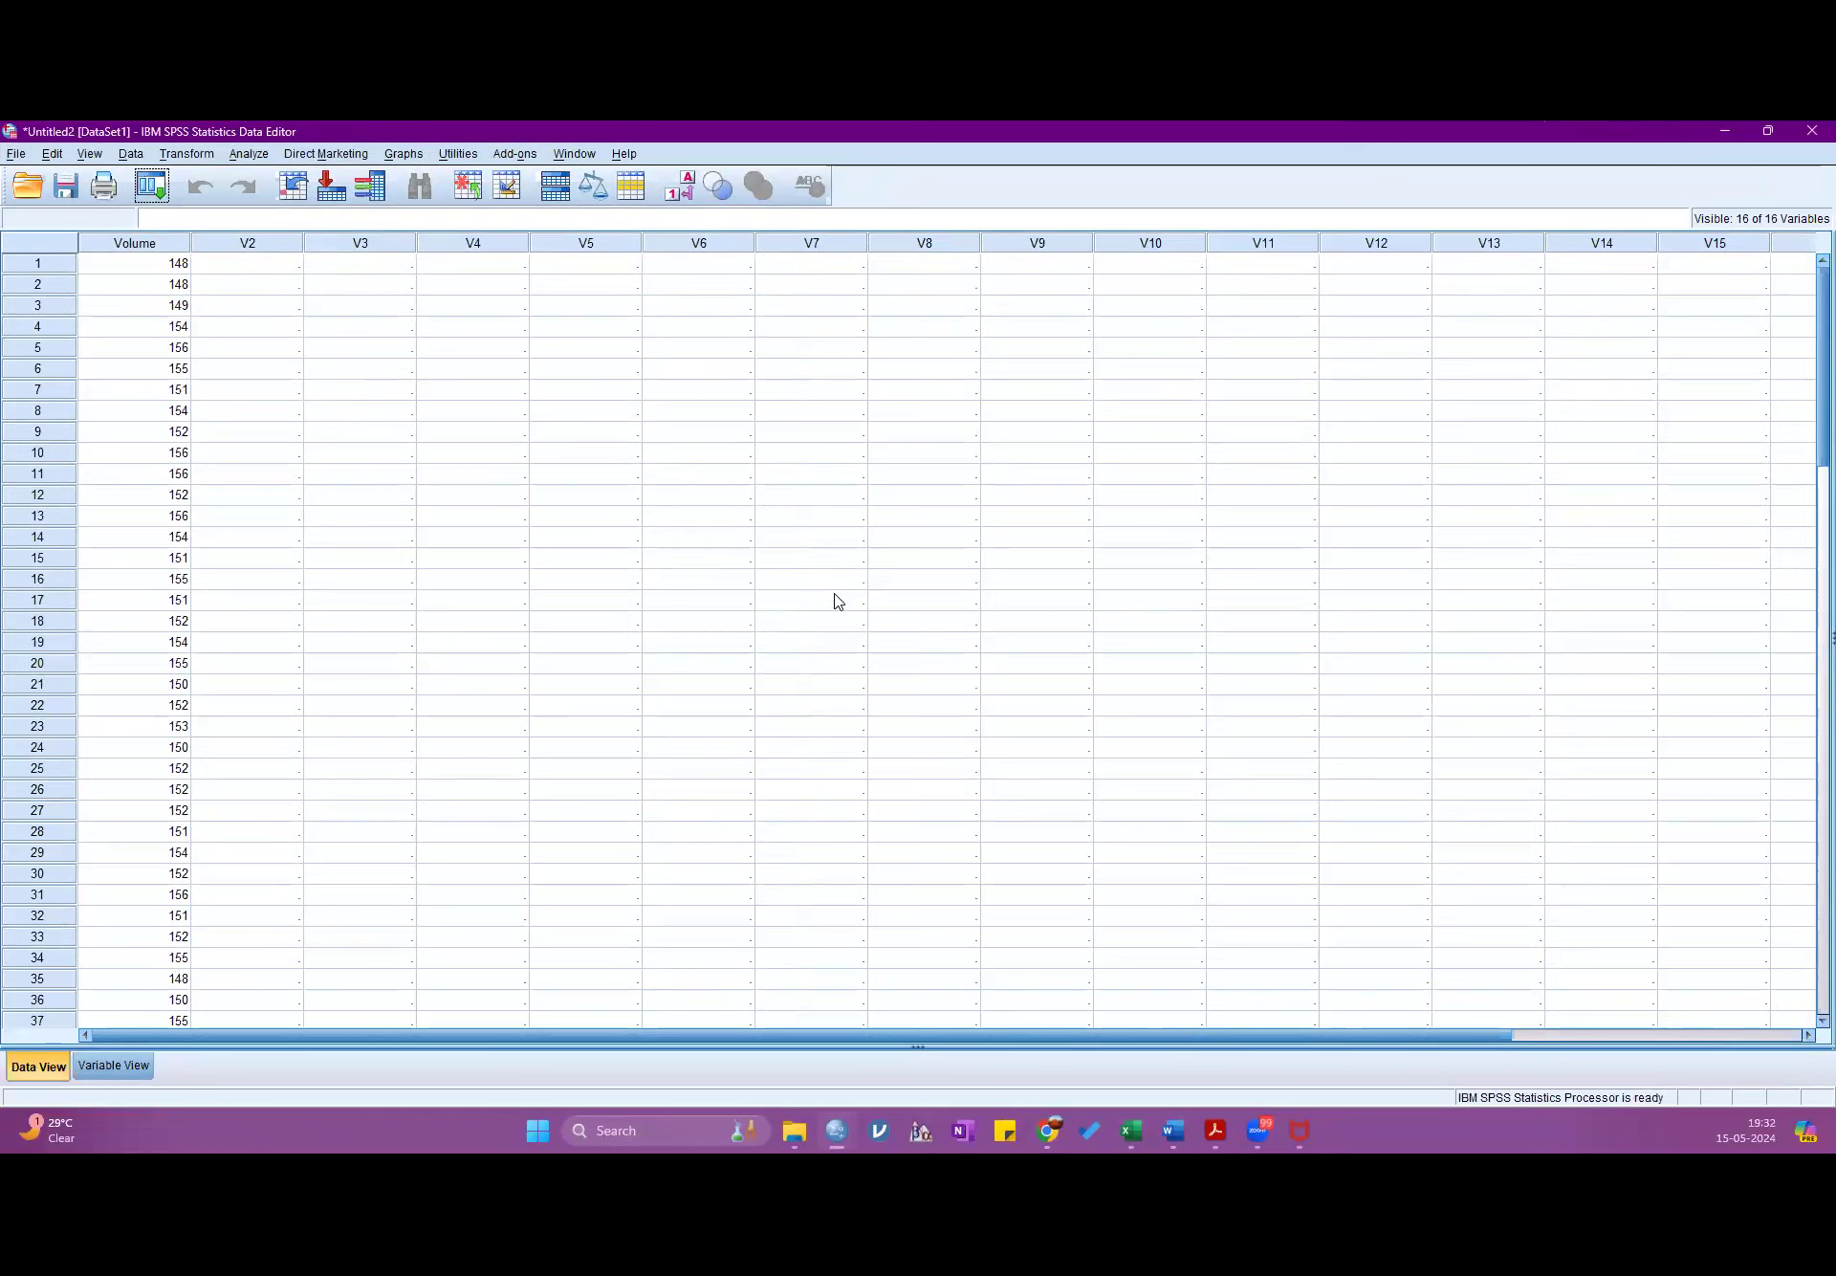
- Select the values of the Volume column and look through them back up to row 1
left_click(170, 266)
left_click_drag(160, 636, 132, 545)
scroll(339, 550, "up", 17)
scroll(341, 553, "up", 12)
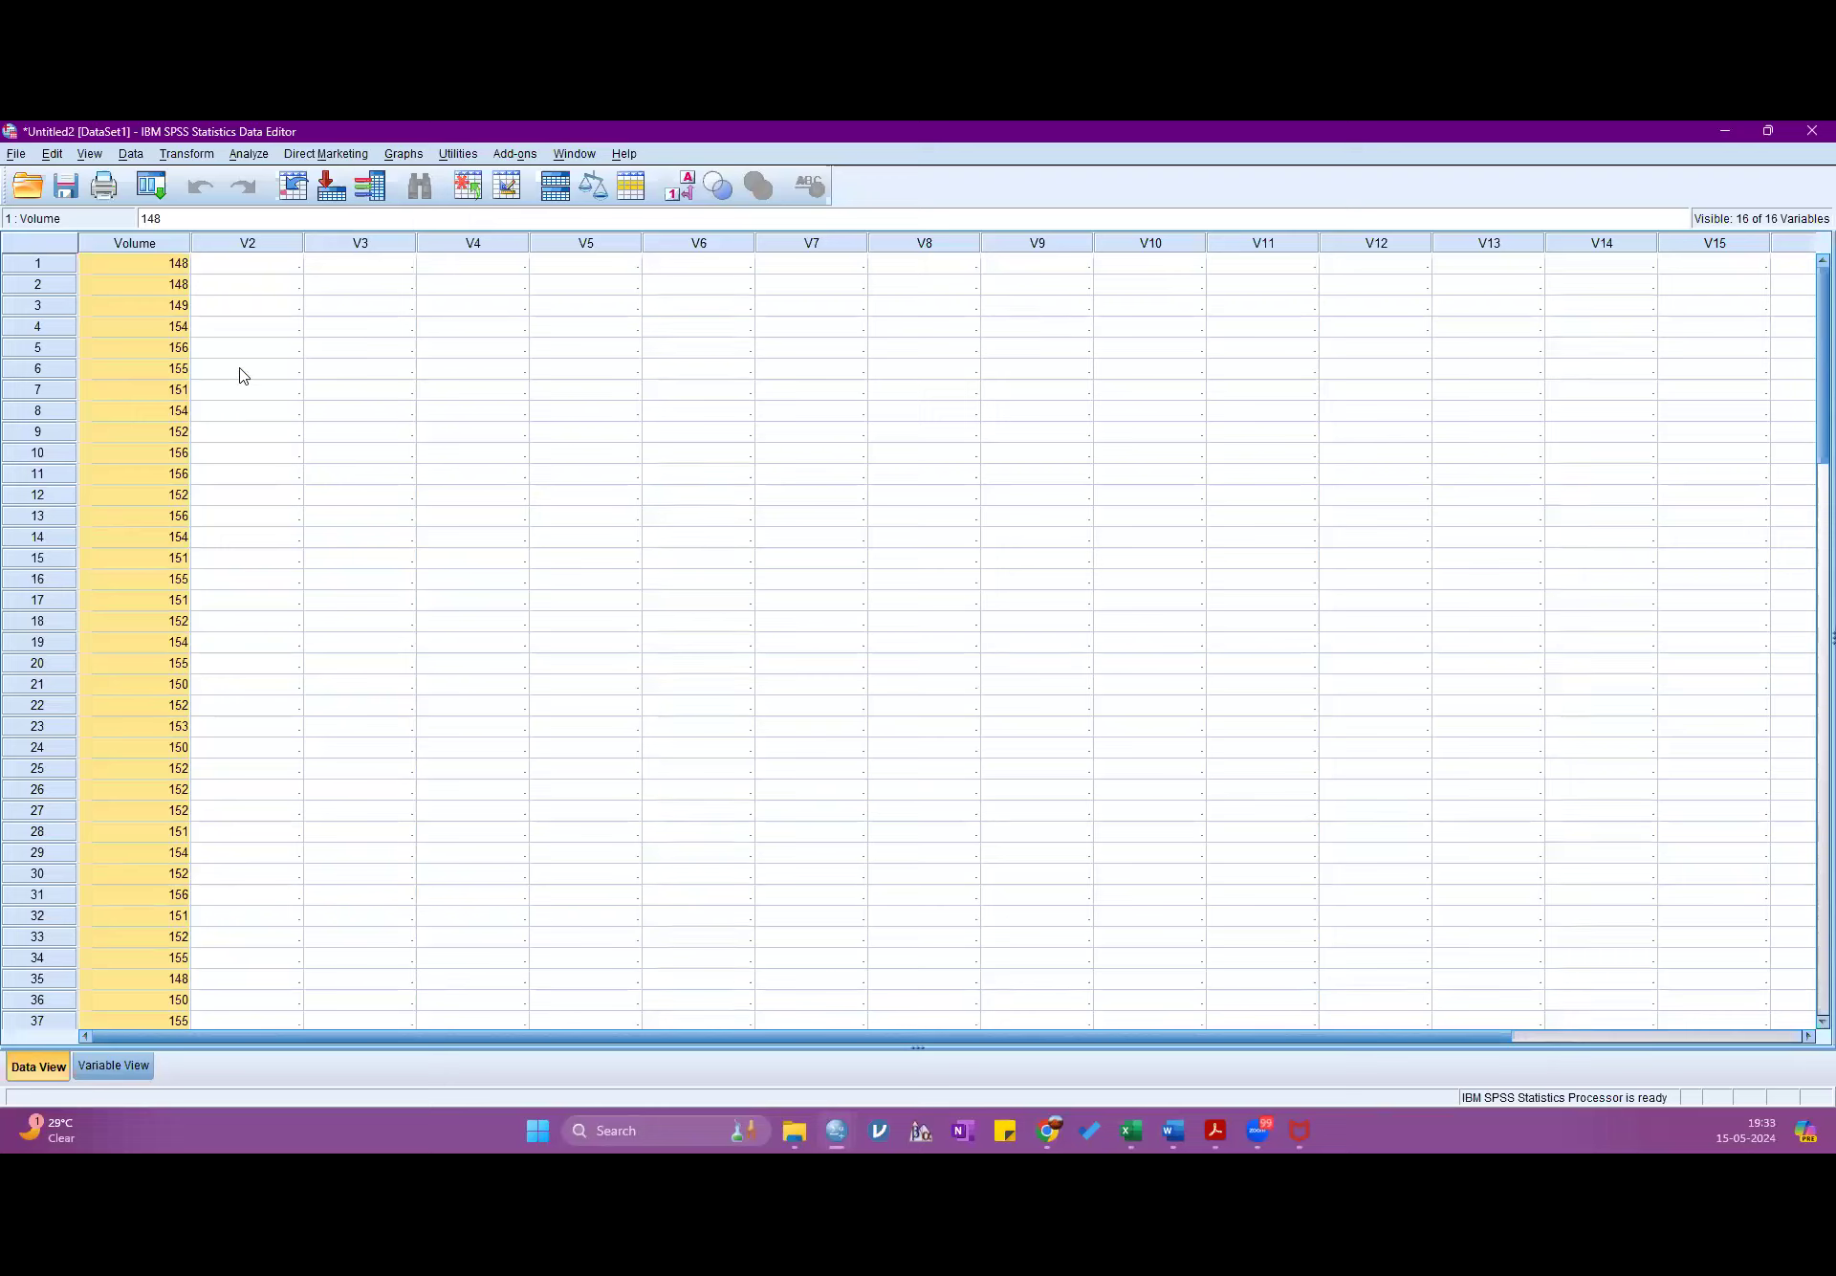
left_click(242, 154)
mouse_move(317, 249)
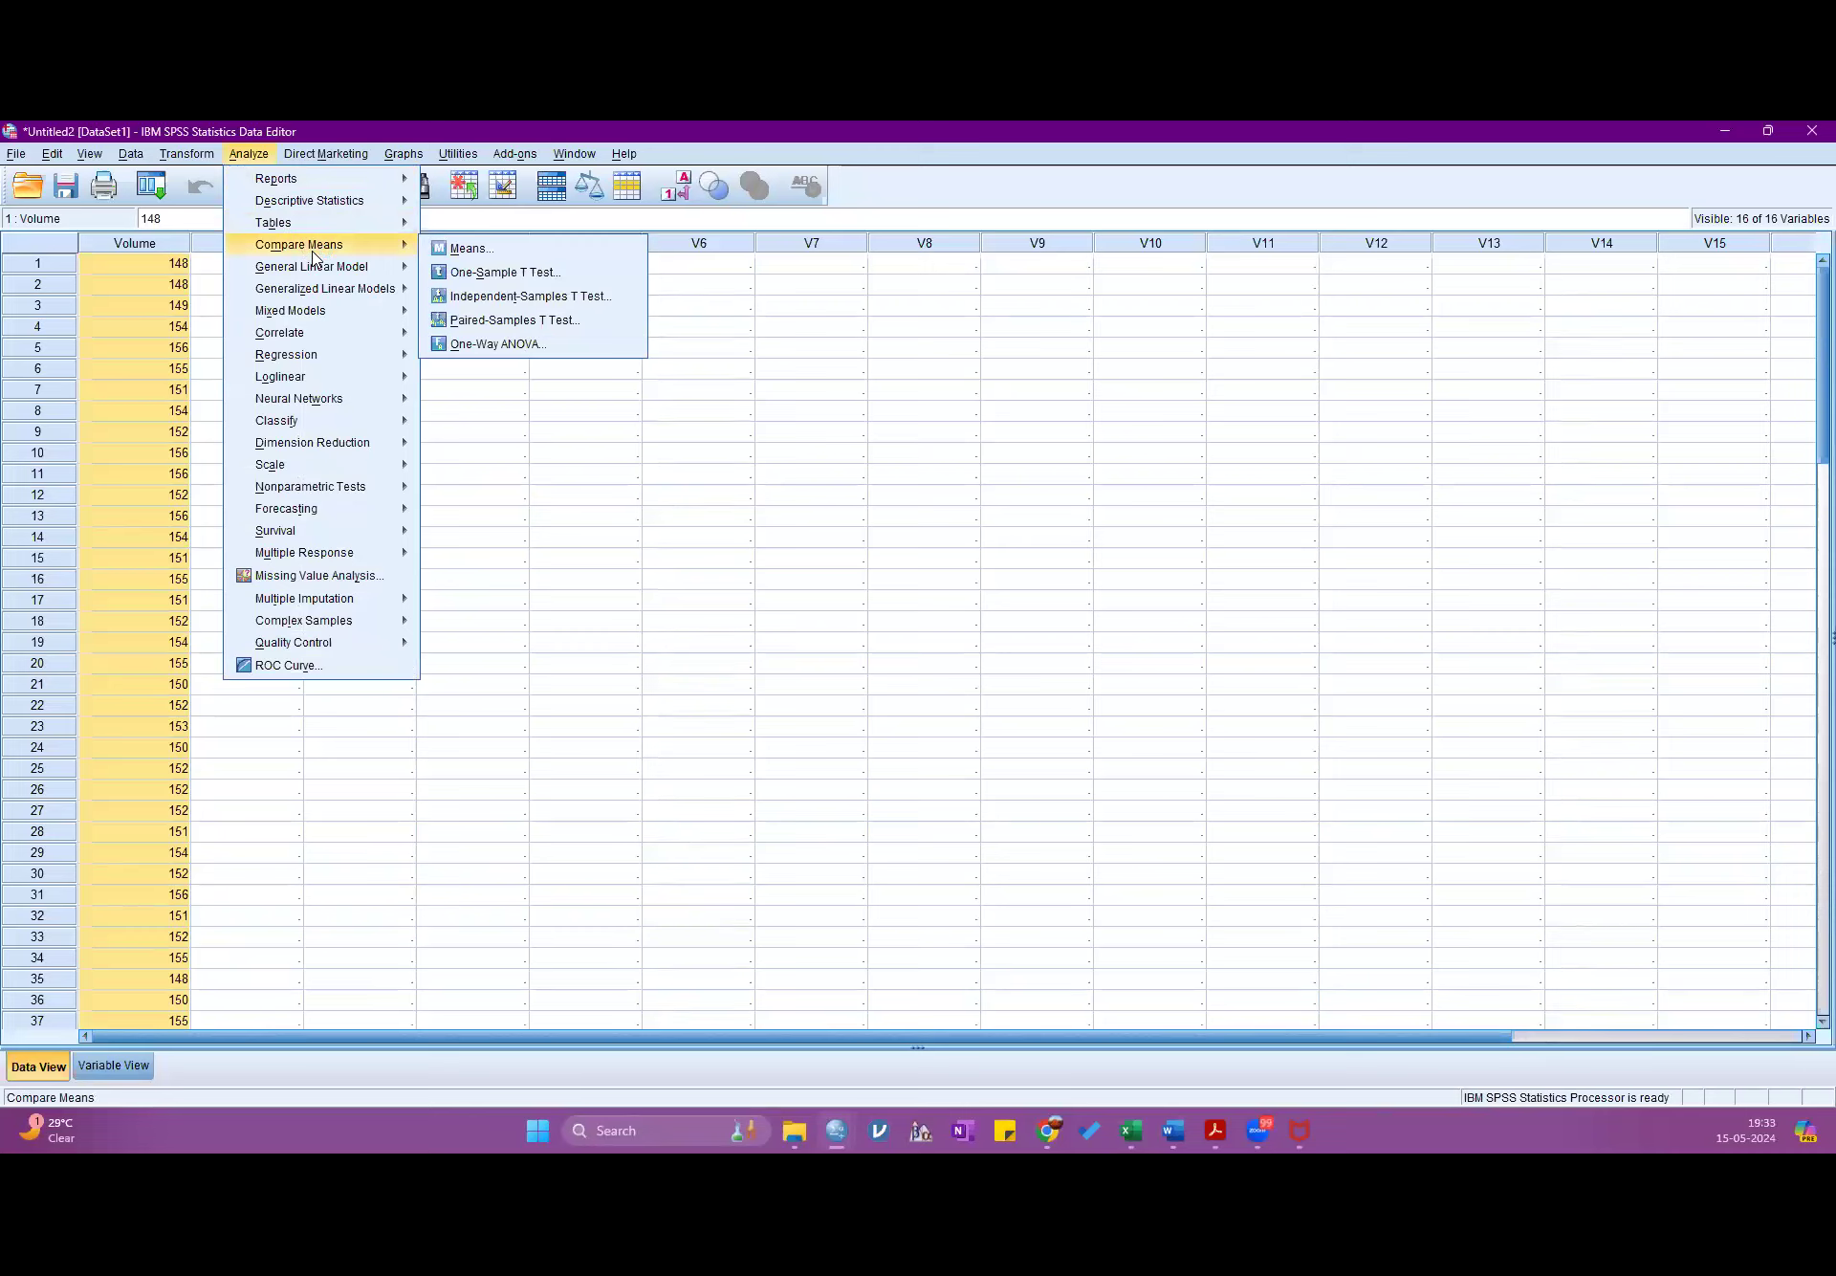
left_click(586, 474)
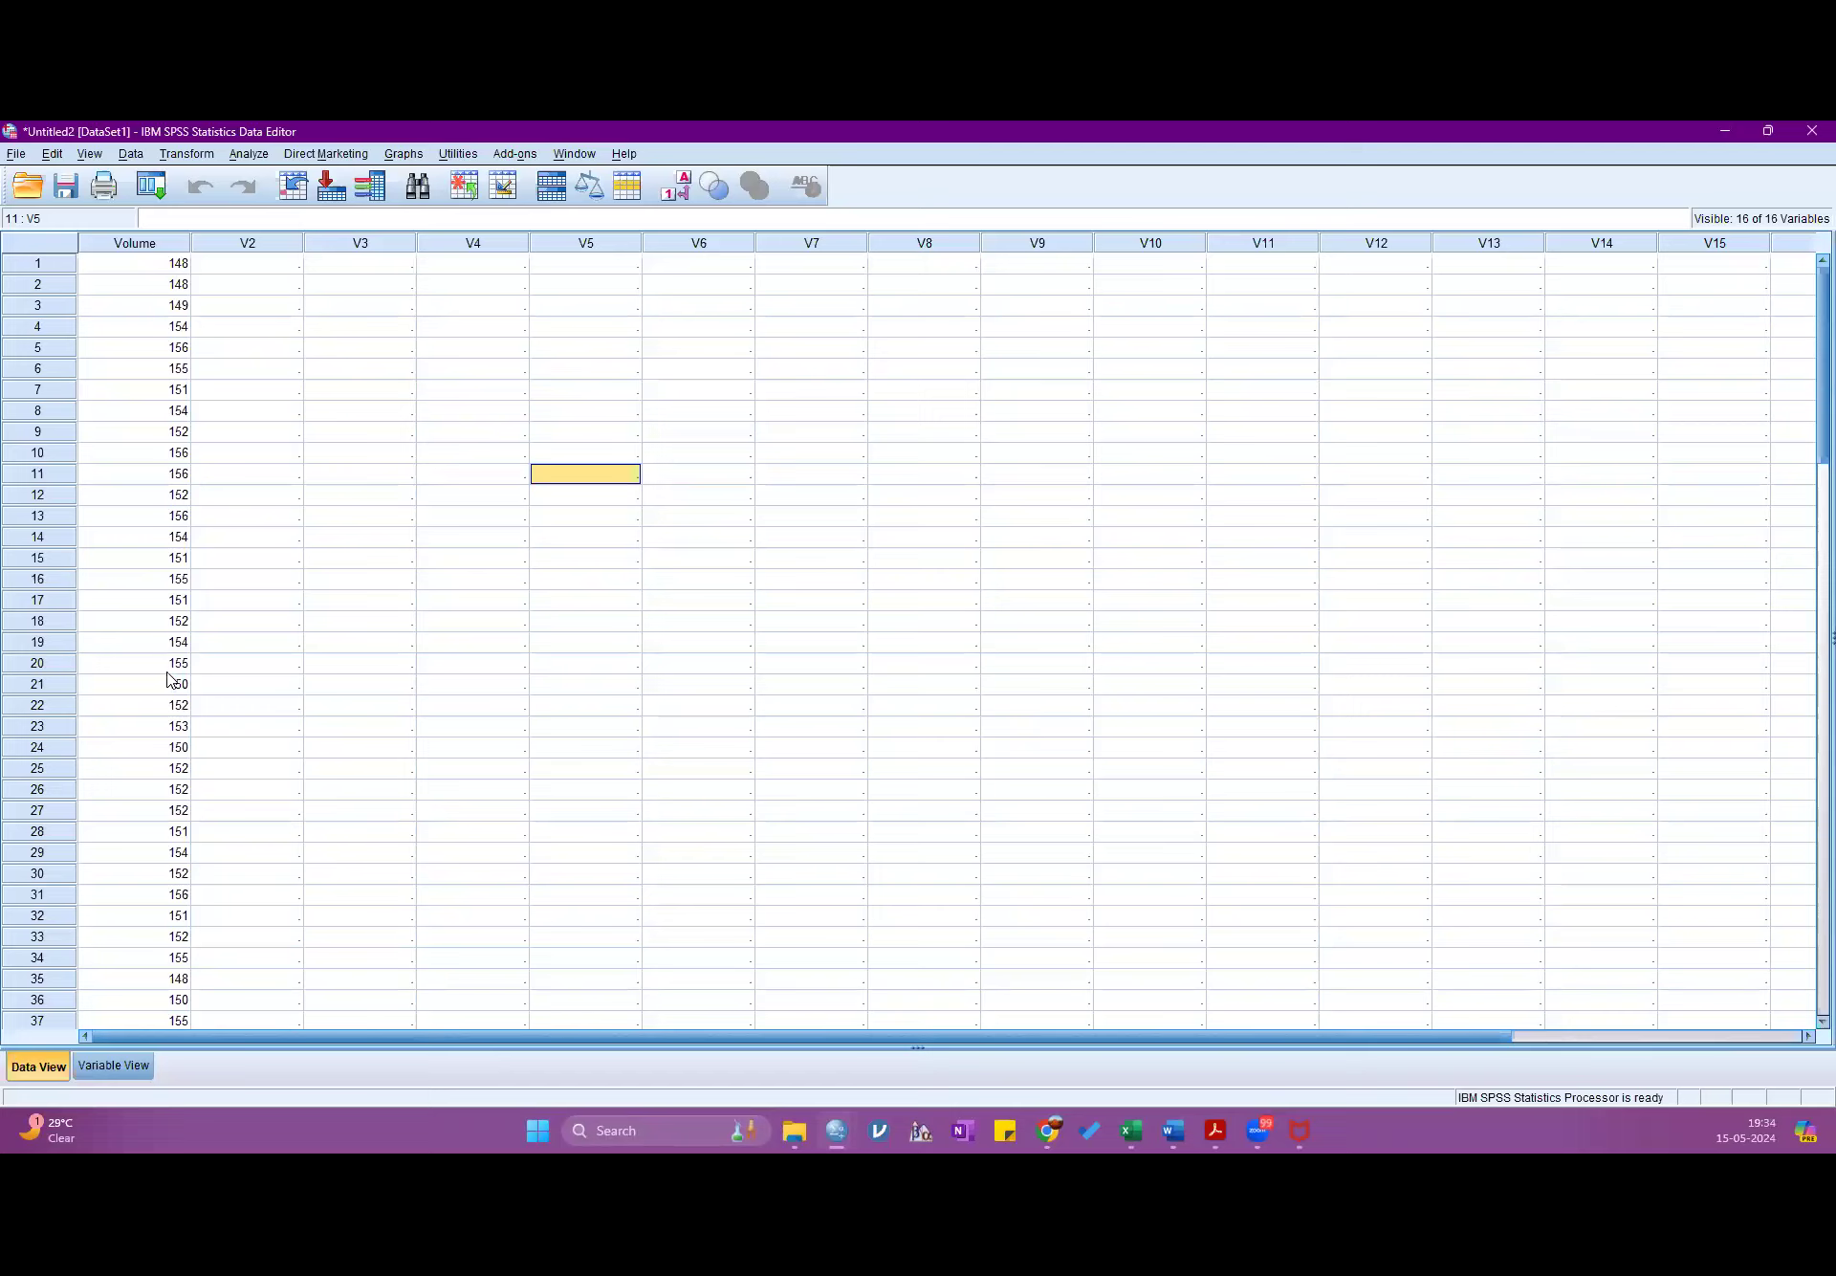
- Run a One-Sample T Test on Volume with a test value of 0 and a 95% confidence interval
left_click(245, 155)
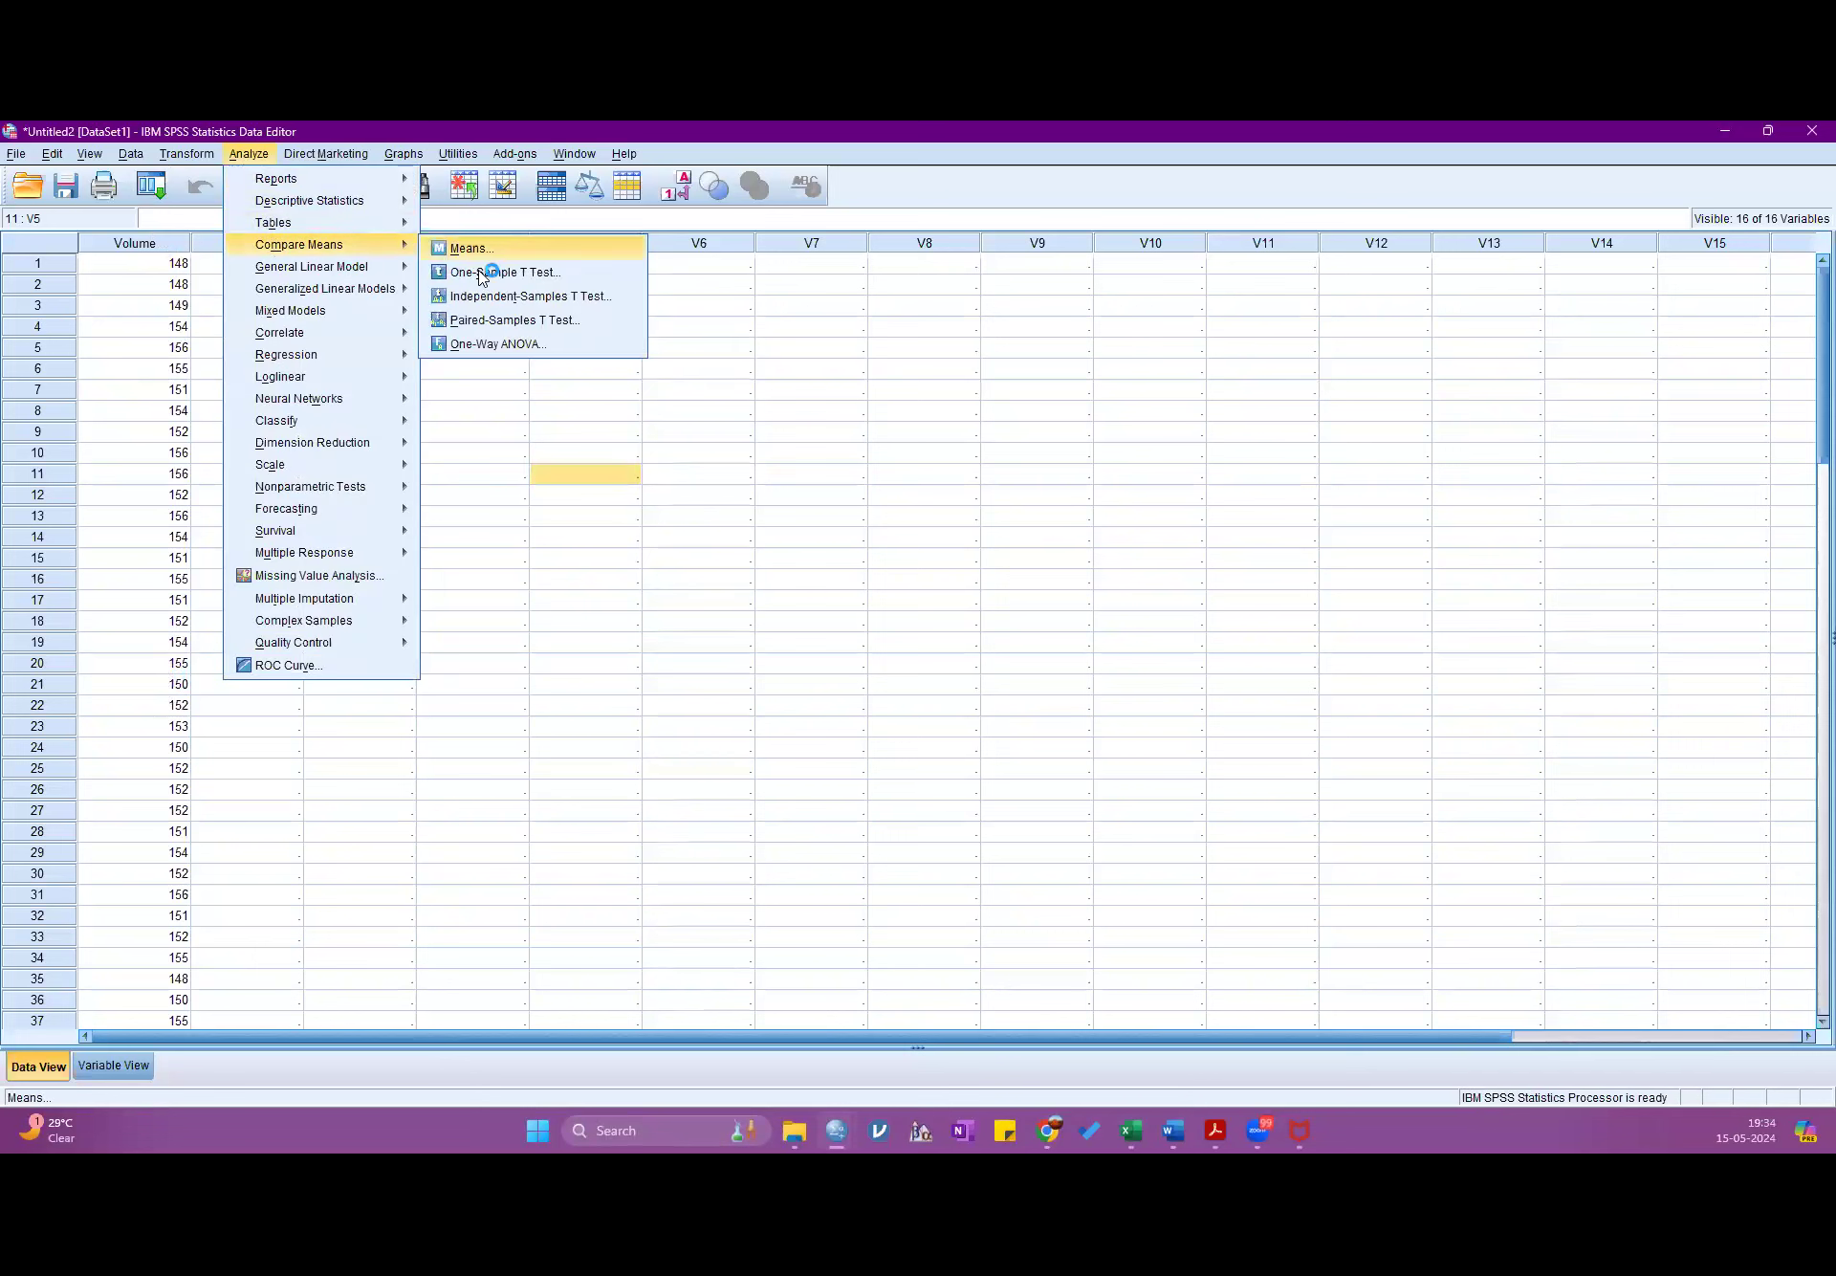
left_click(484, 273)
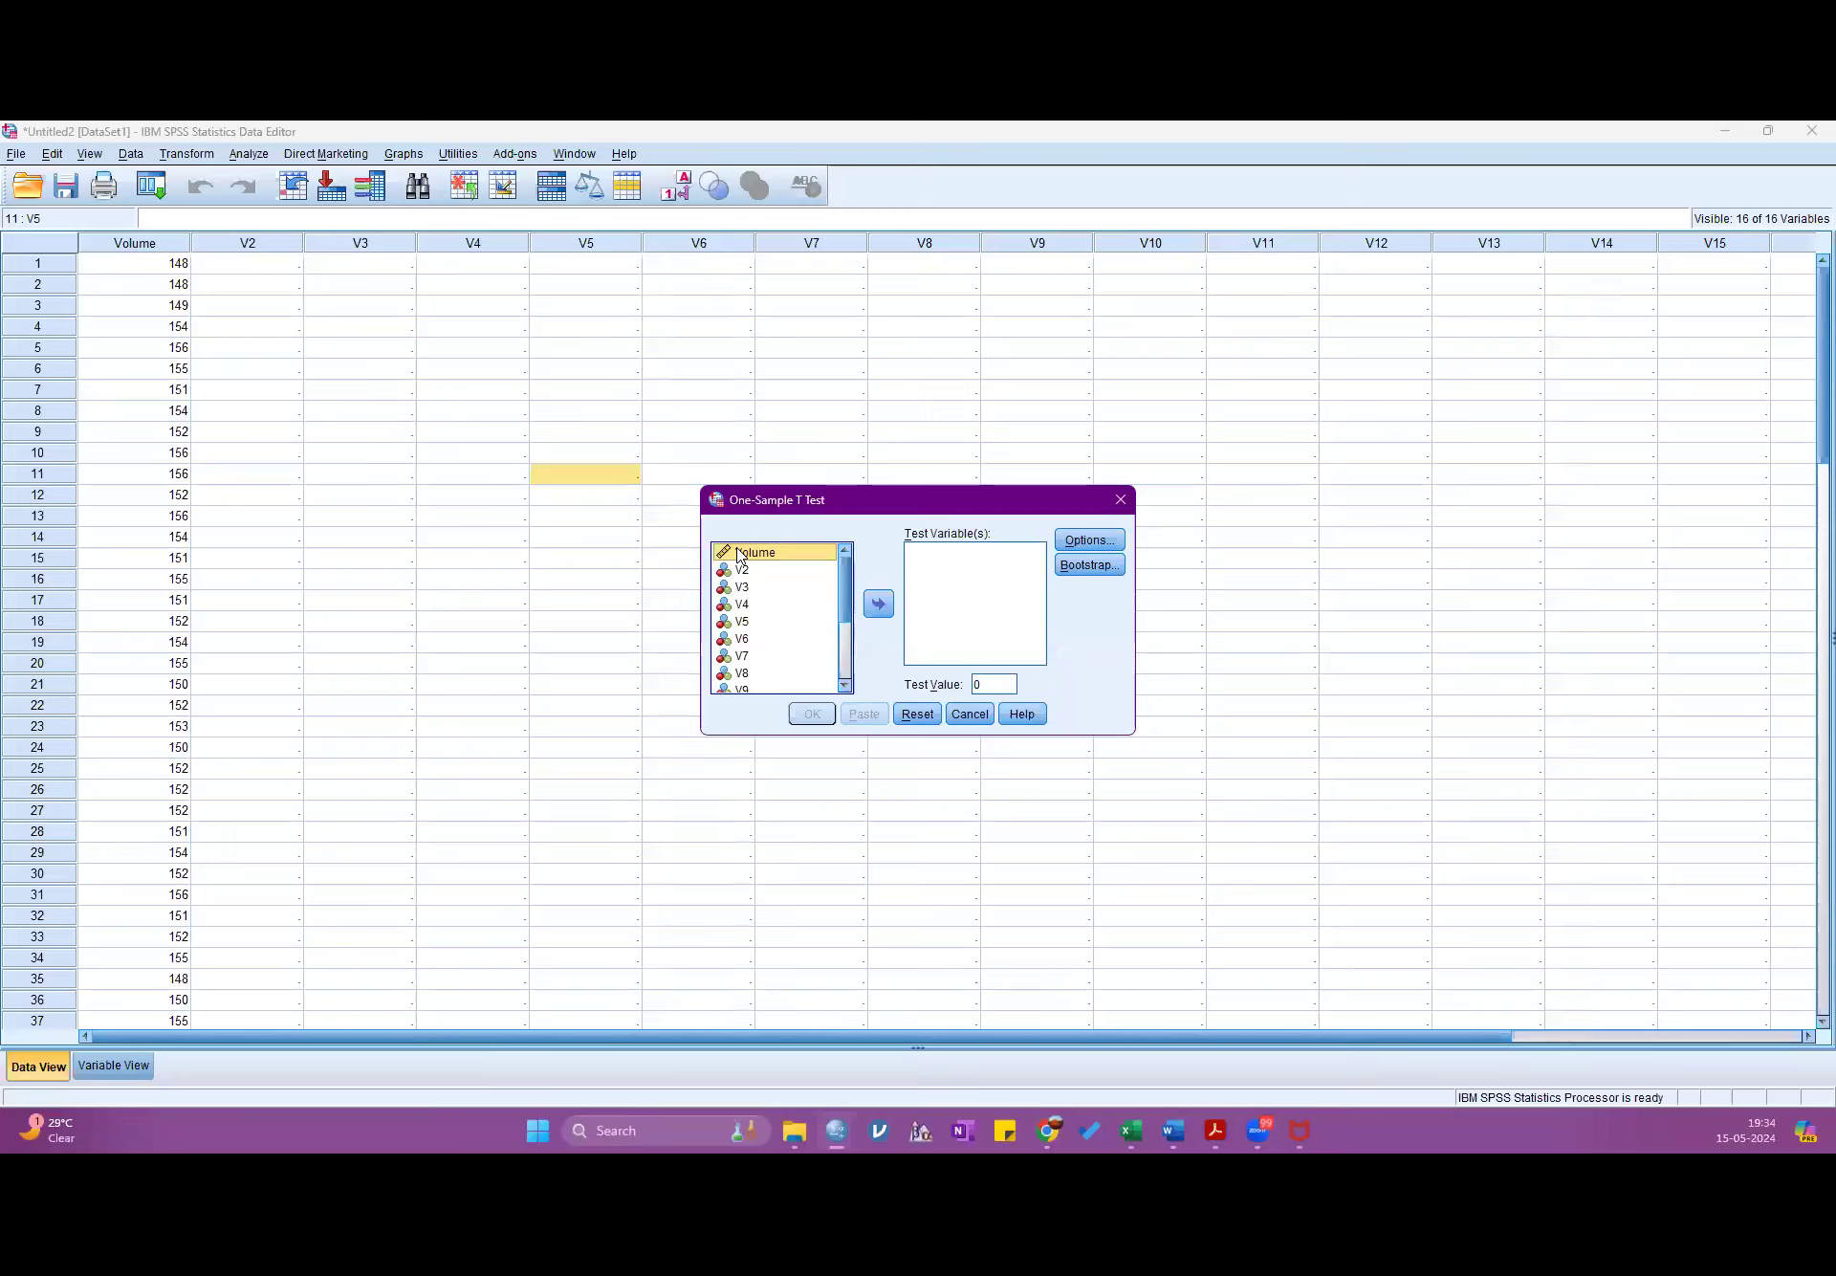
left_click(878, 603)
left_click(1069, 541)
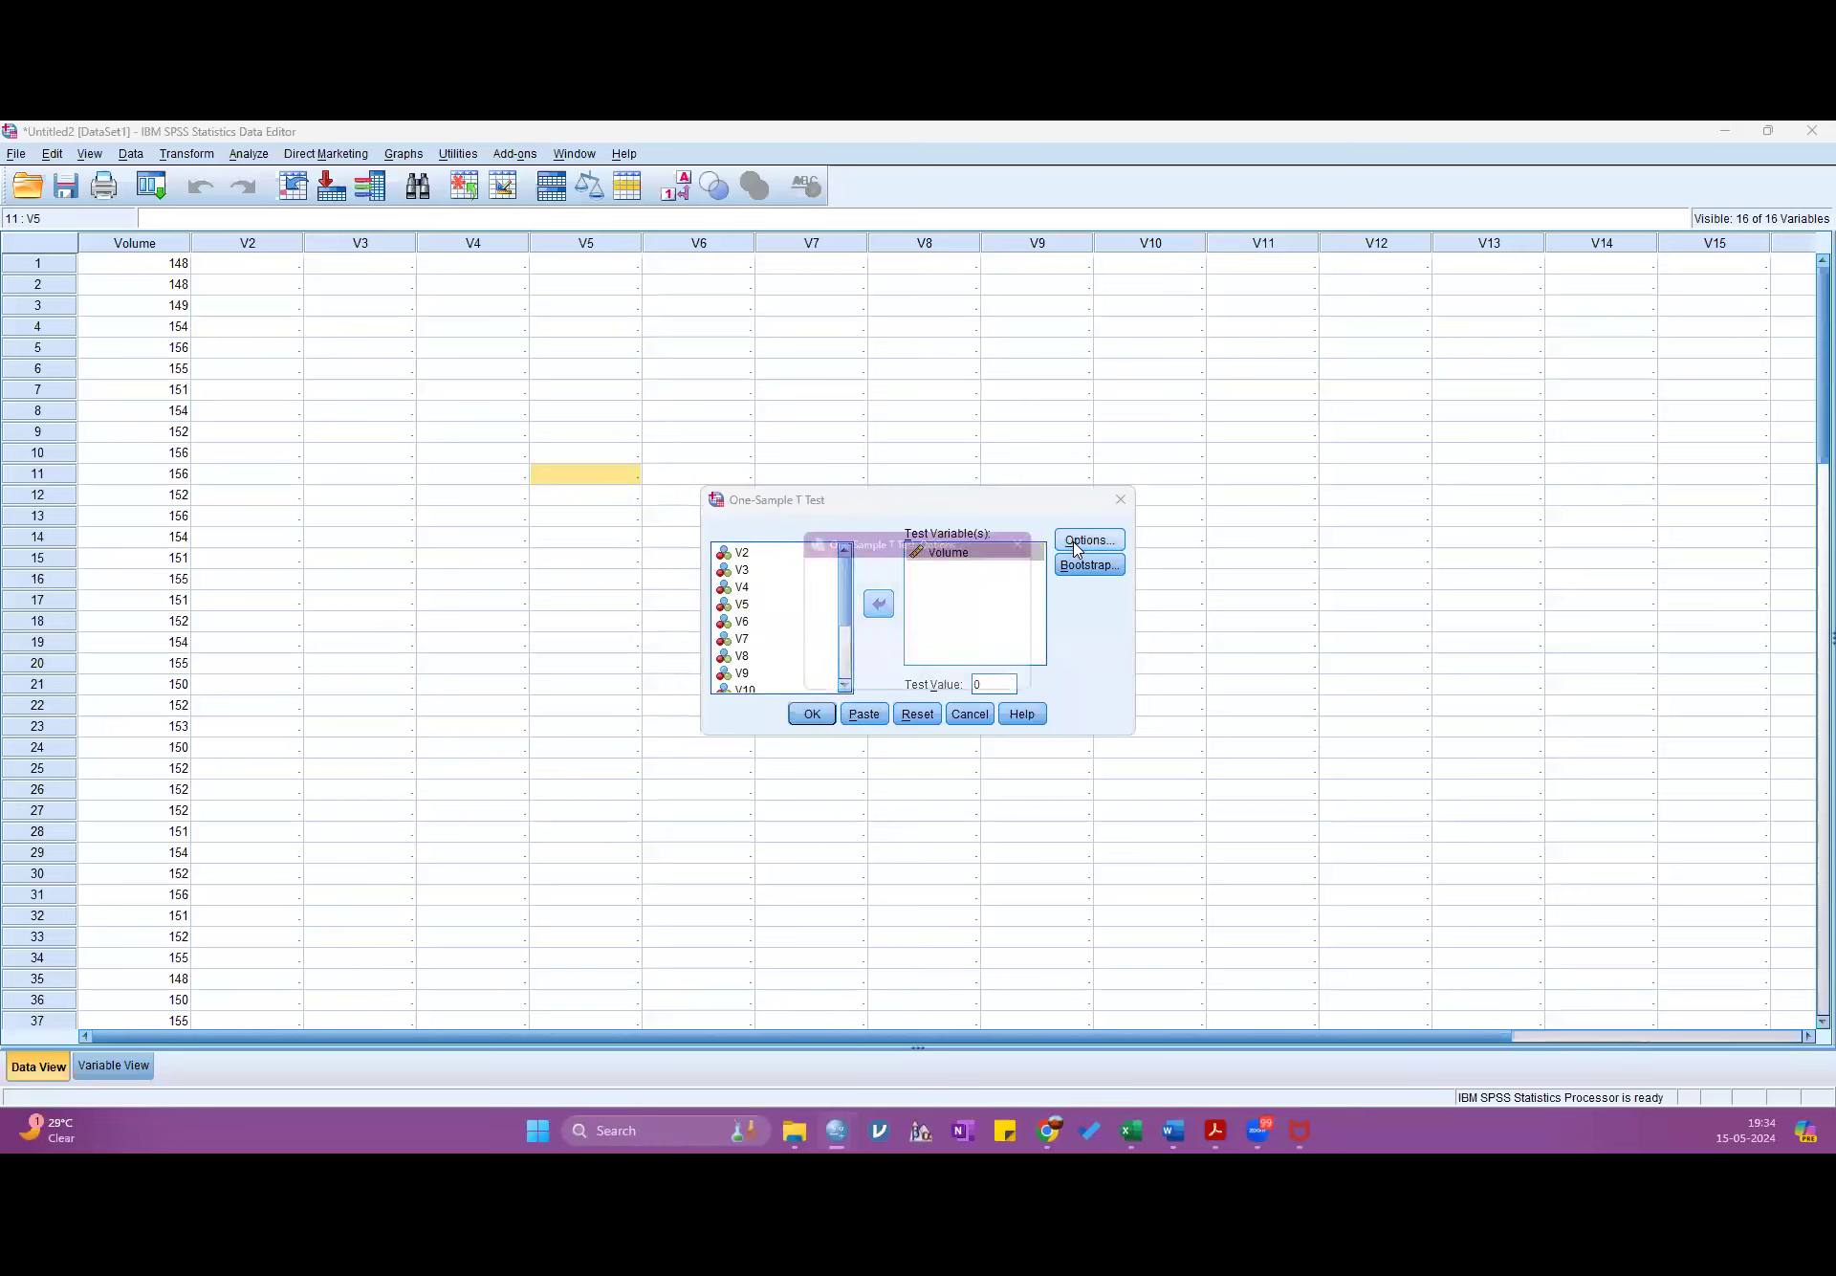
left_click(851, 678)
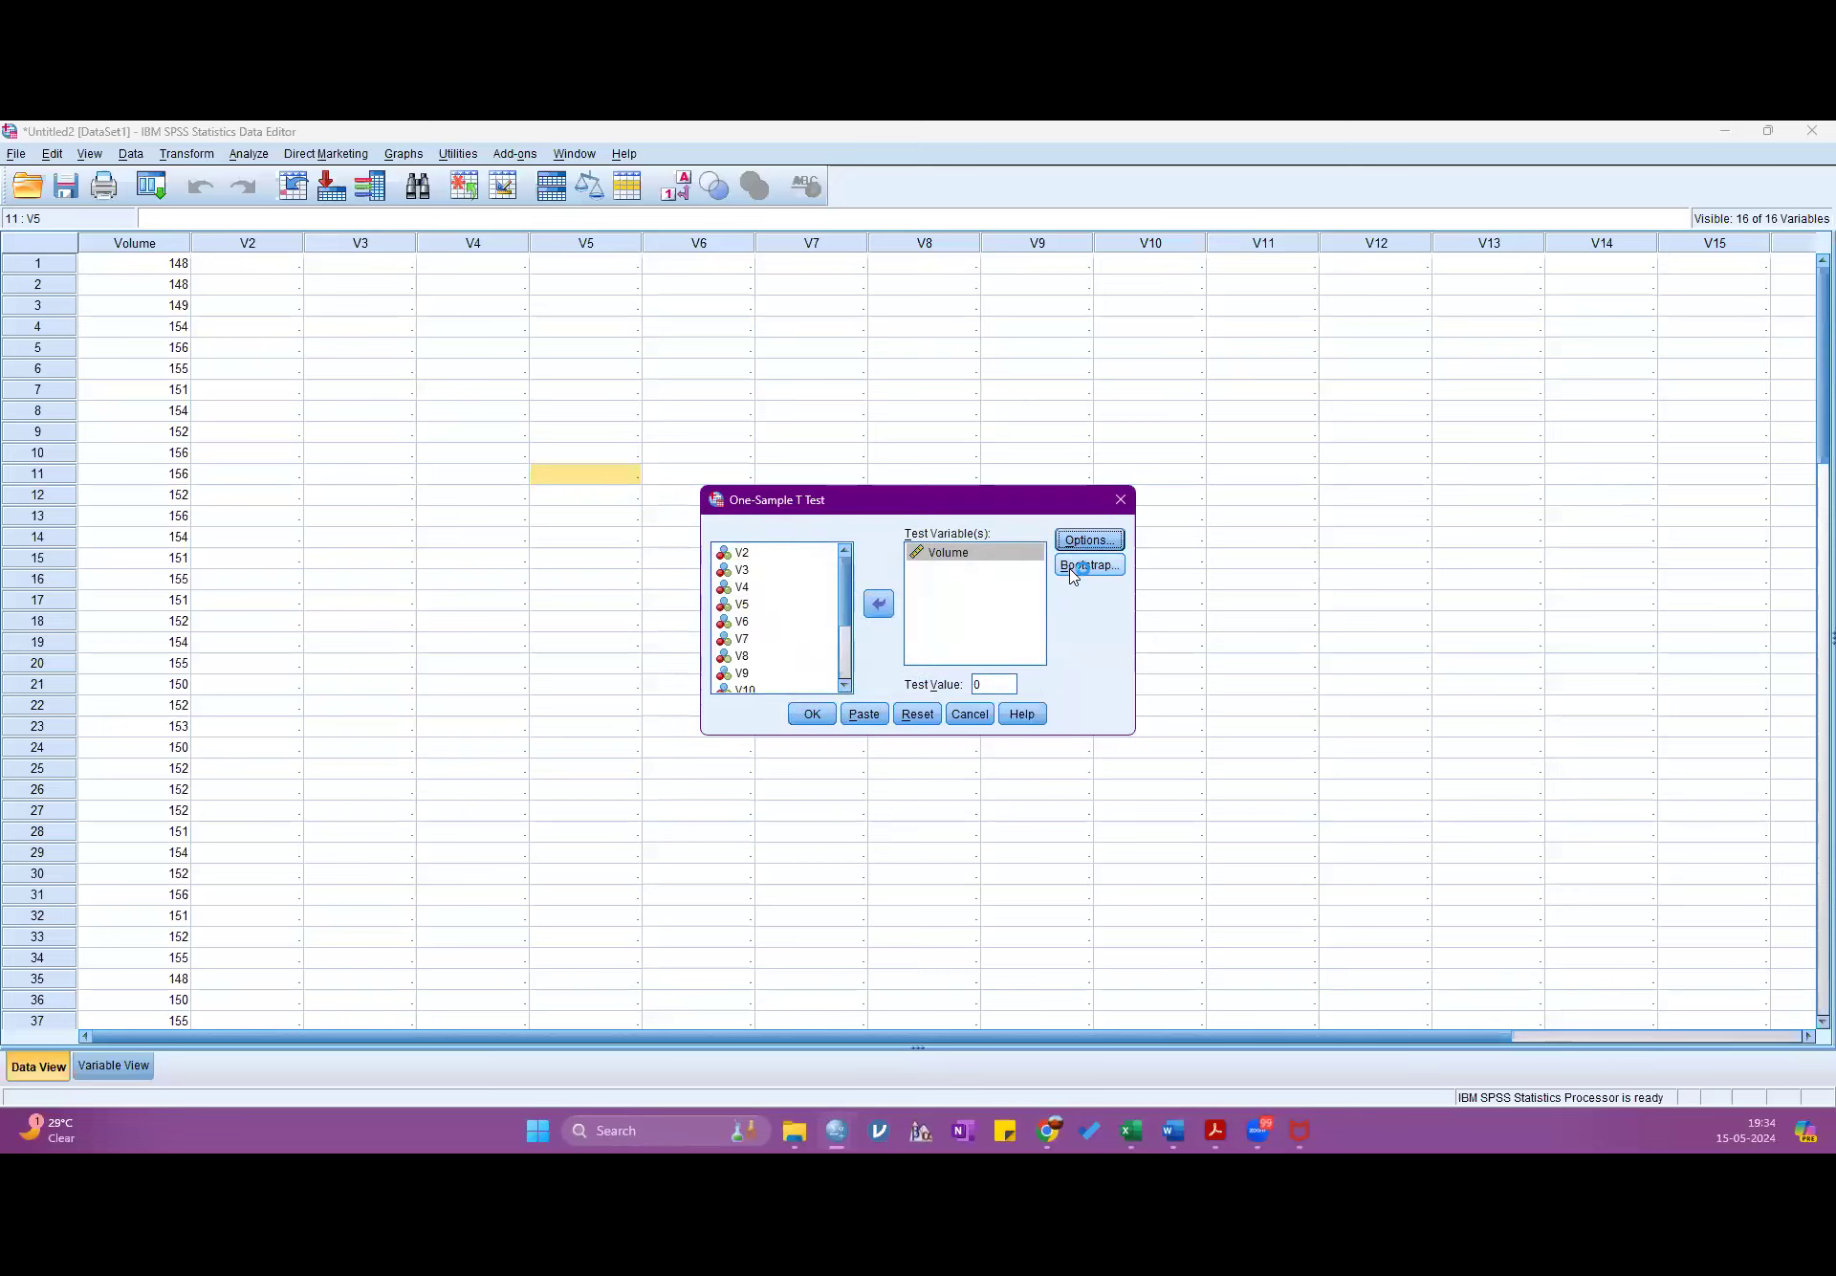
left_click(813, 715)
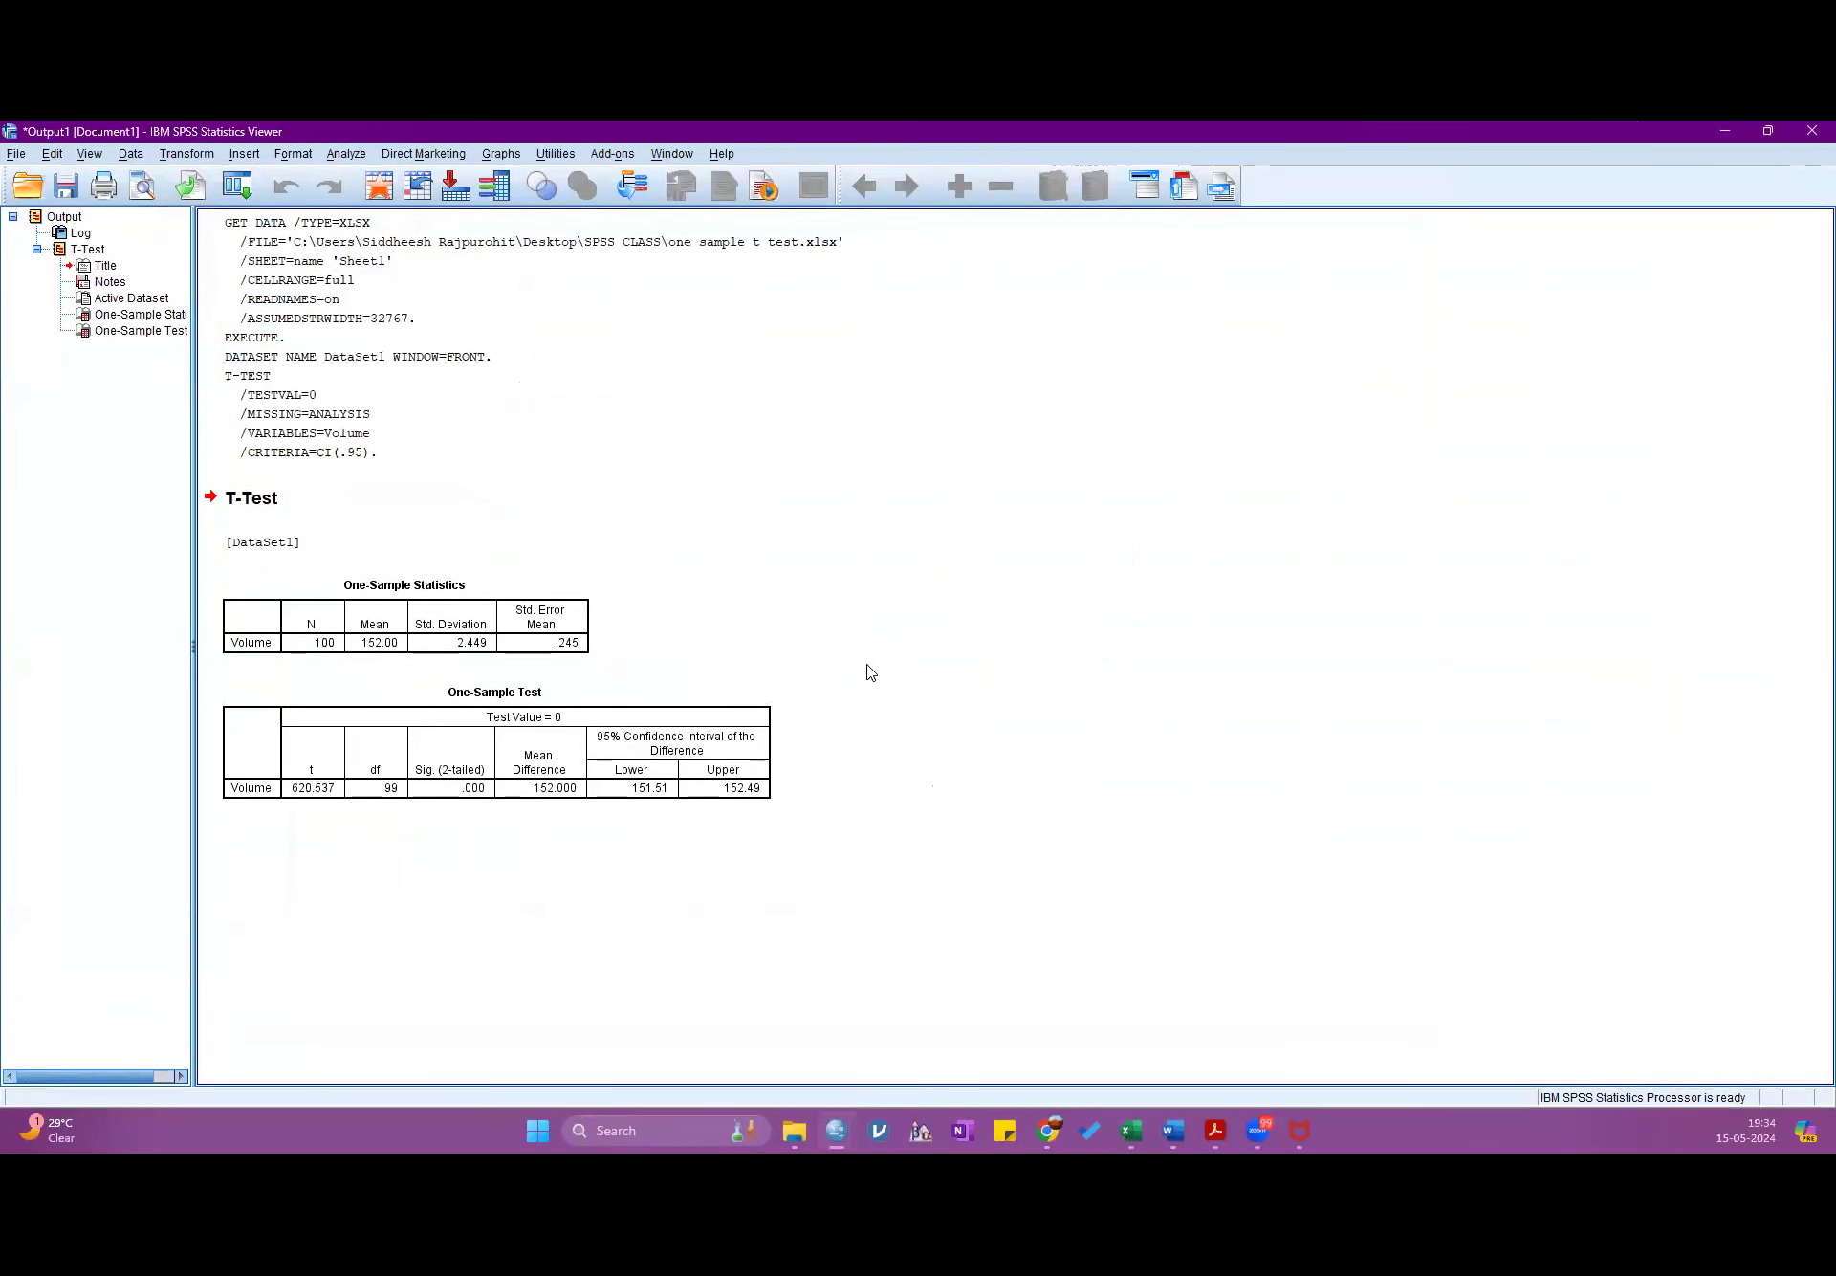
- Return from the T-Test output to the dataset and review the Volume values from row 1 to row 100
double_click(352, 663)
left_click(1725, 133)
left_click(158, 265)
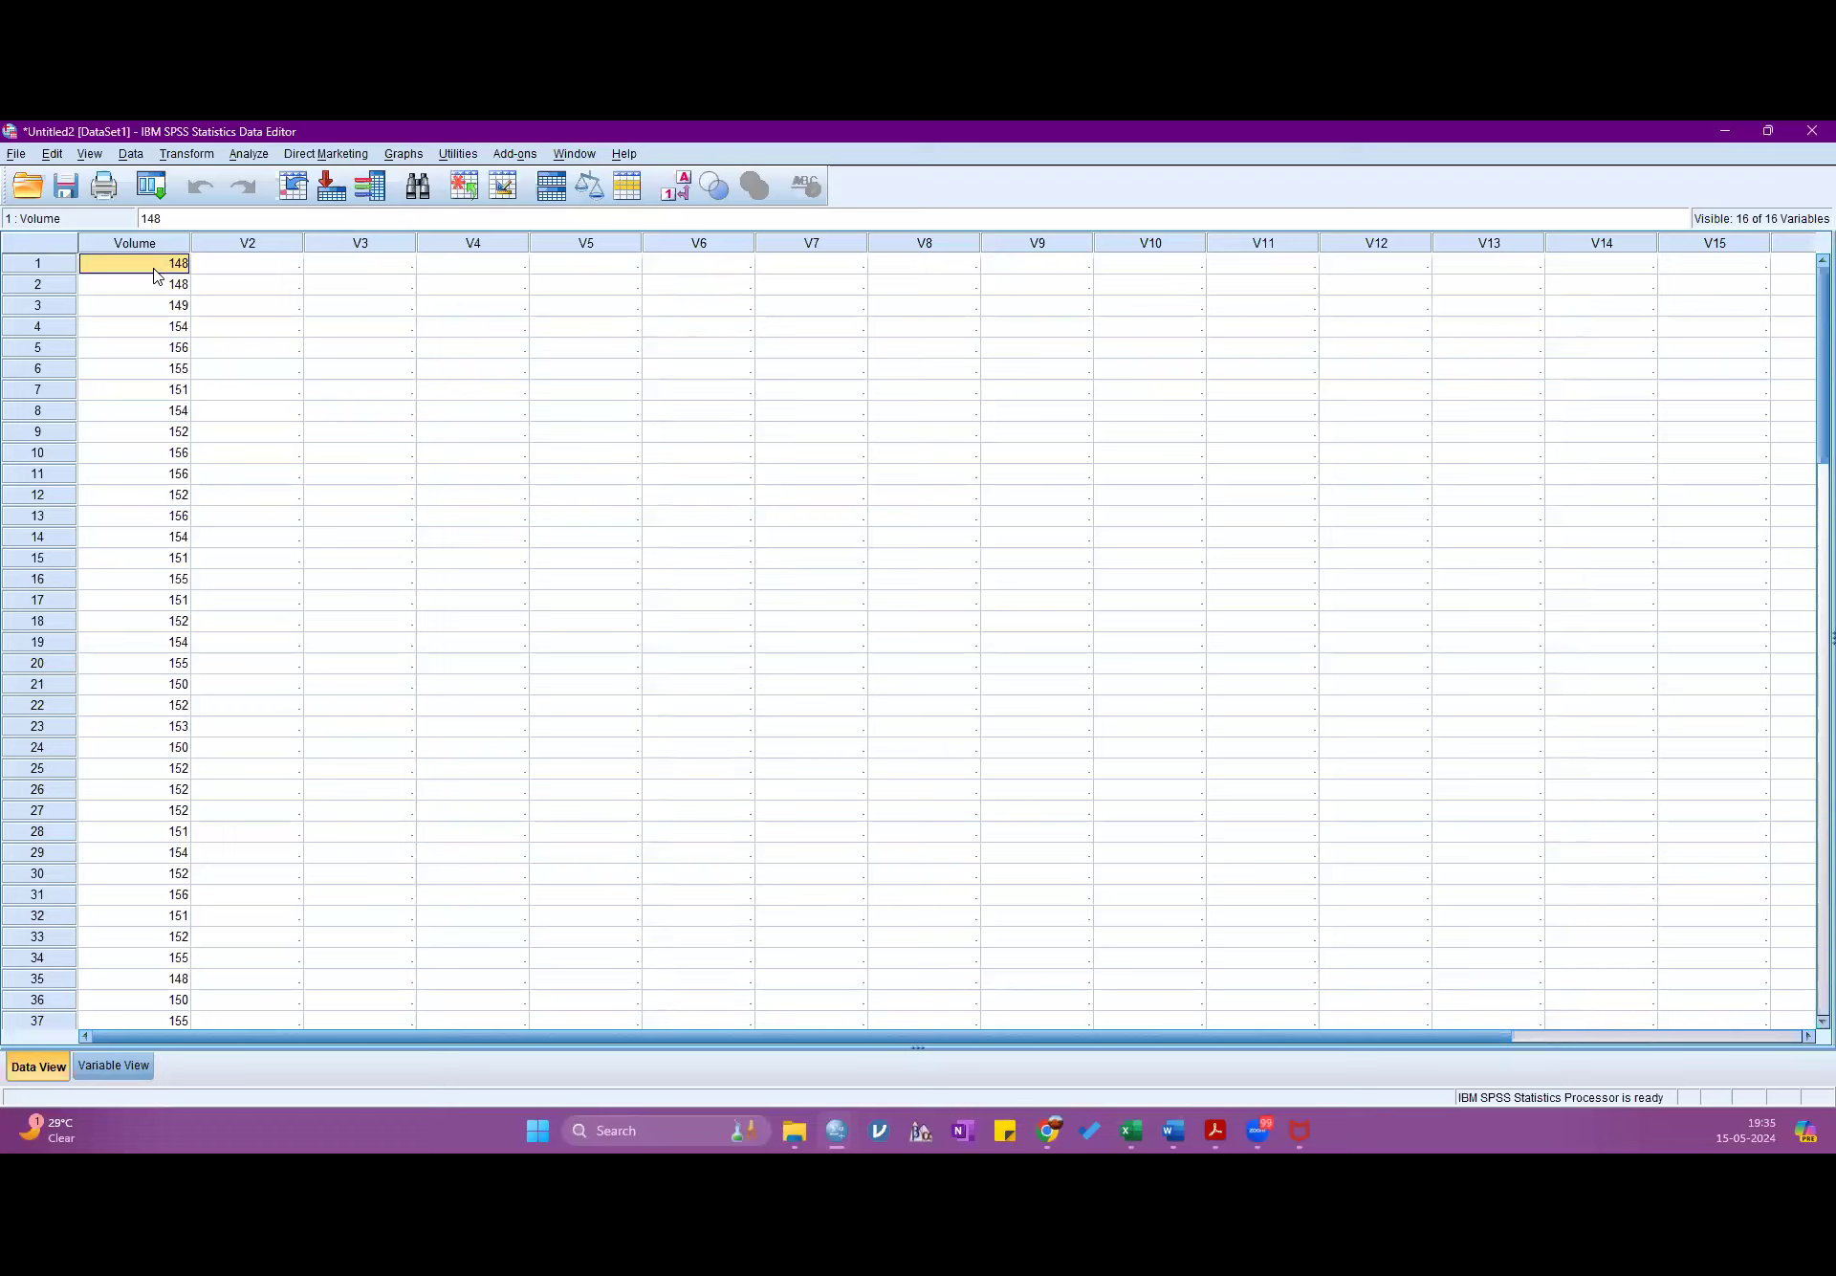
scroll(156, 275, "down", 20)
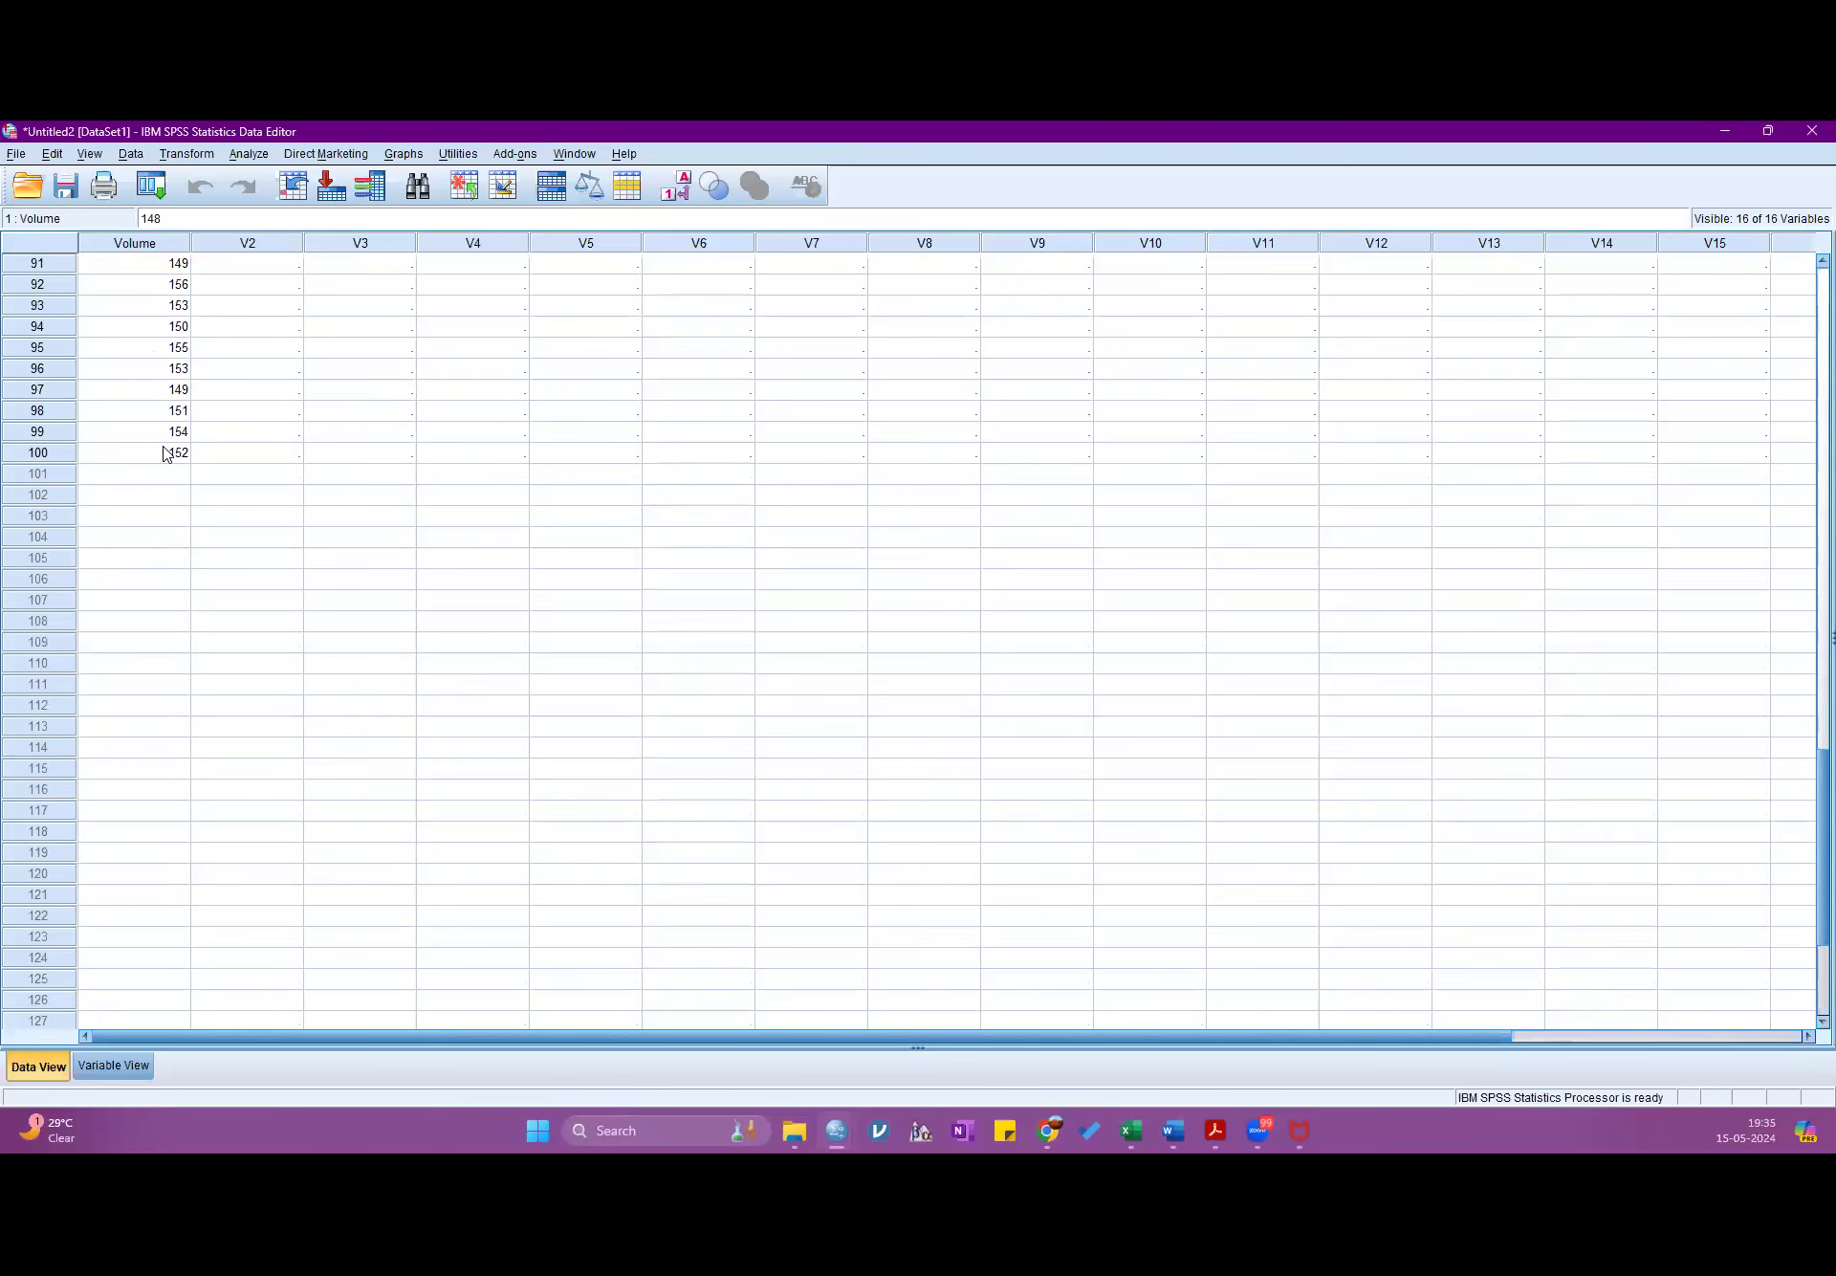
scroll(164, 454, "up", 20)
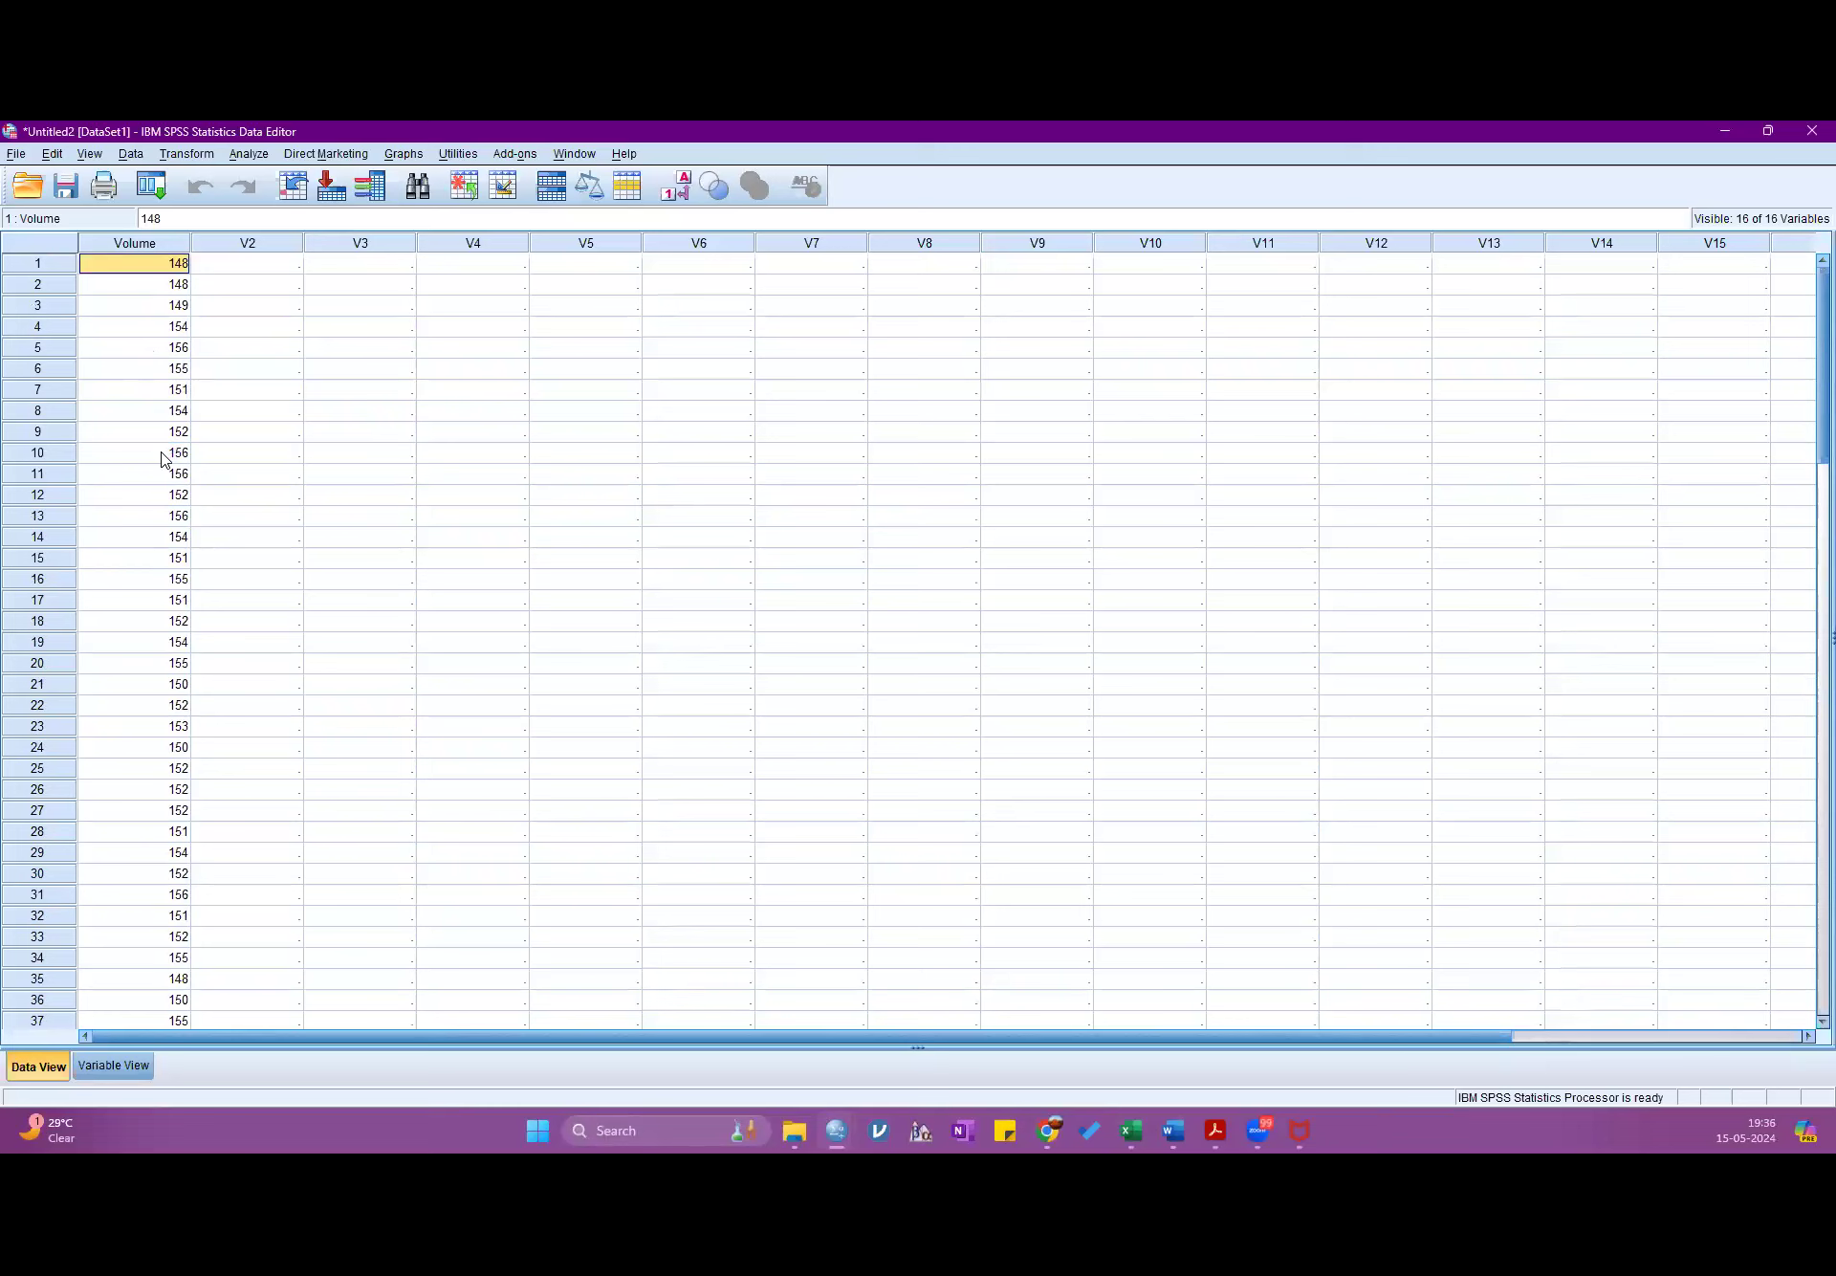
- Reset the One-Sample T Test settings and run the test again on Volume with a test value of 0
left_click(253, 158)
mouse_move(295, 250)
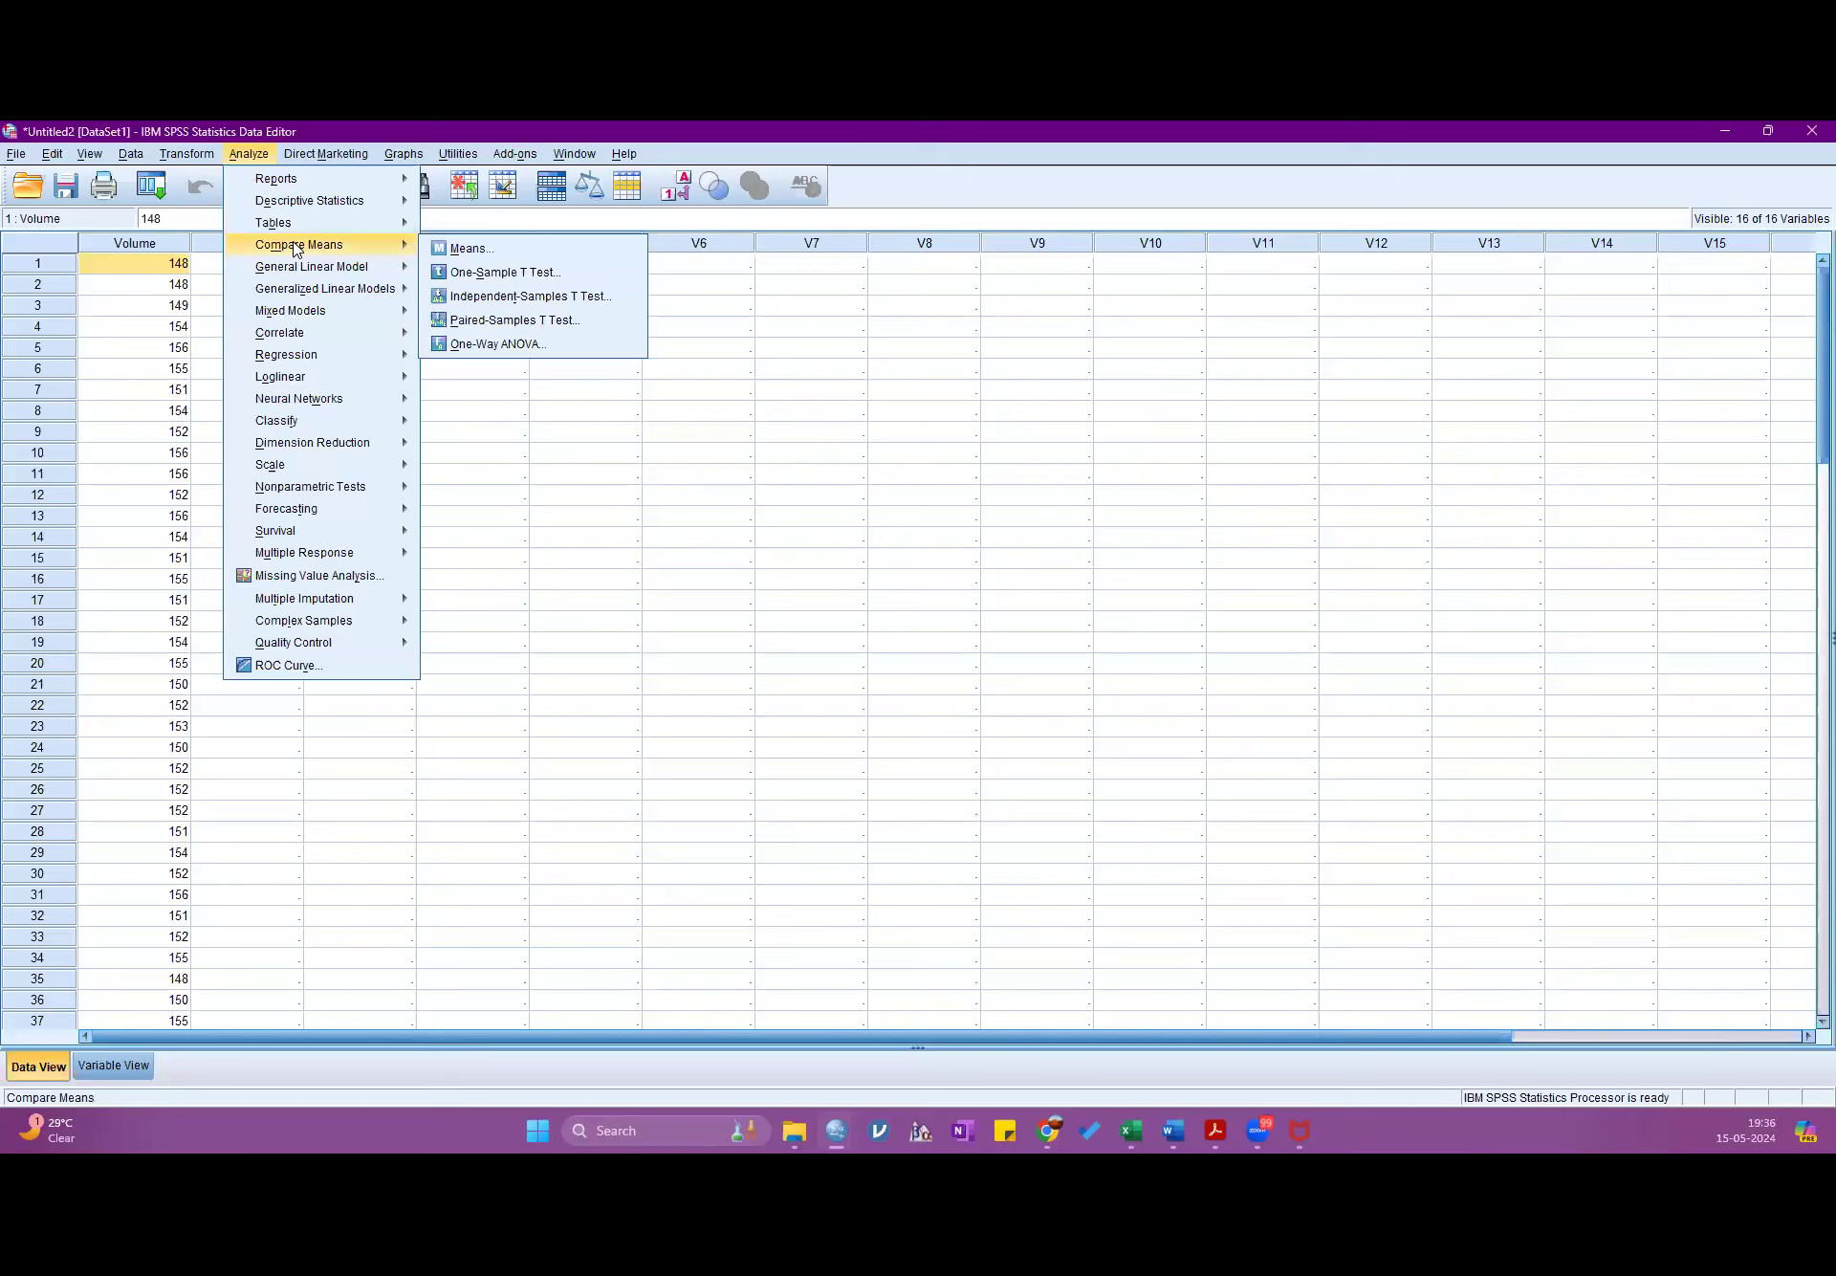
left_click(267, 159)
left_click(267, 159)
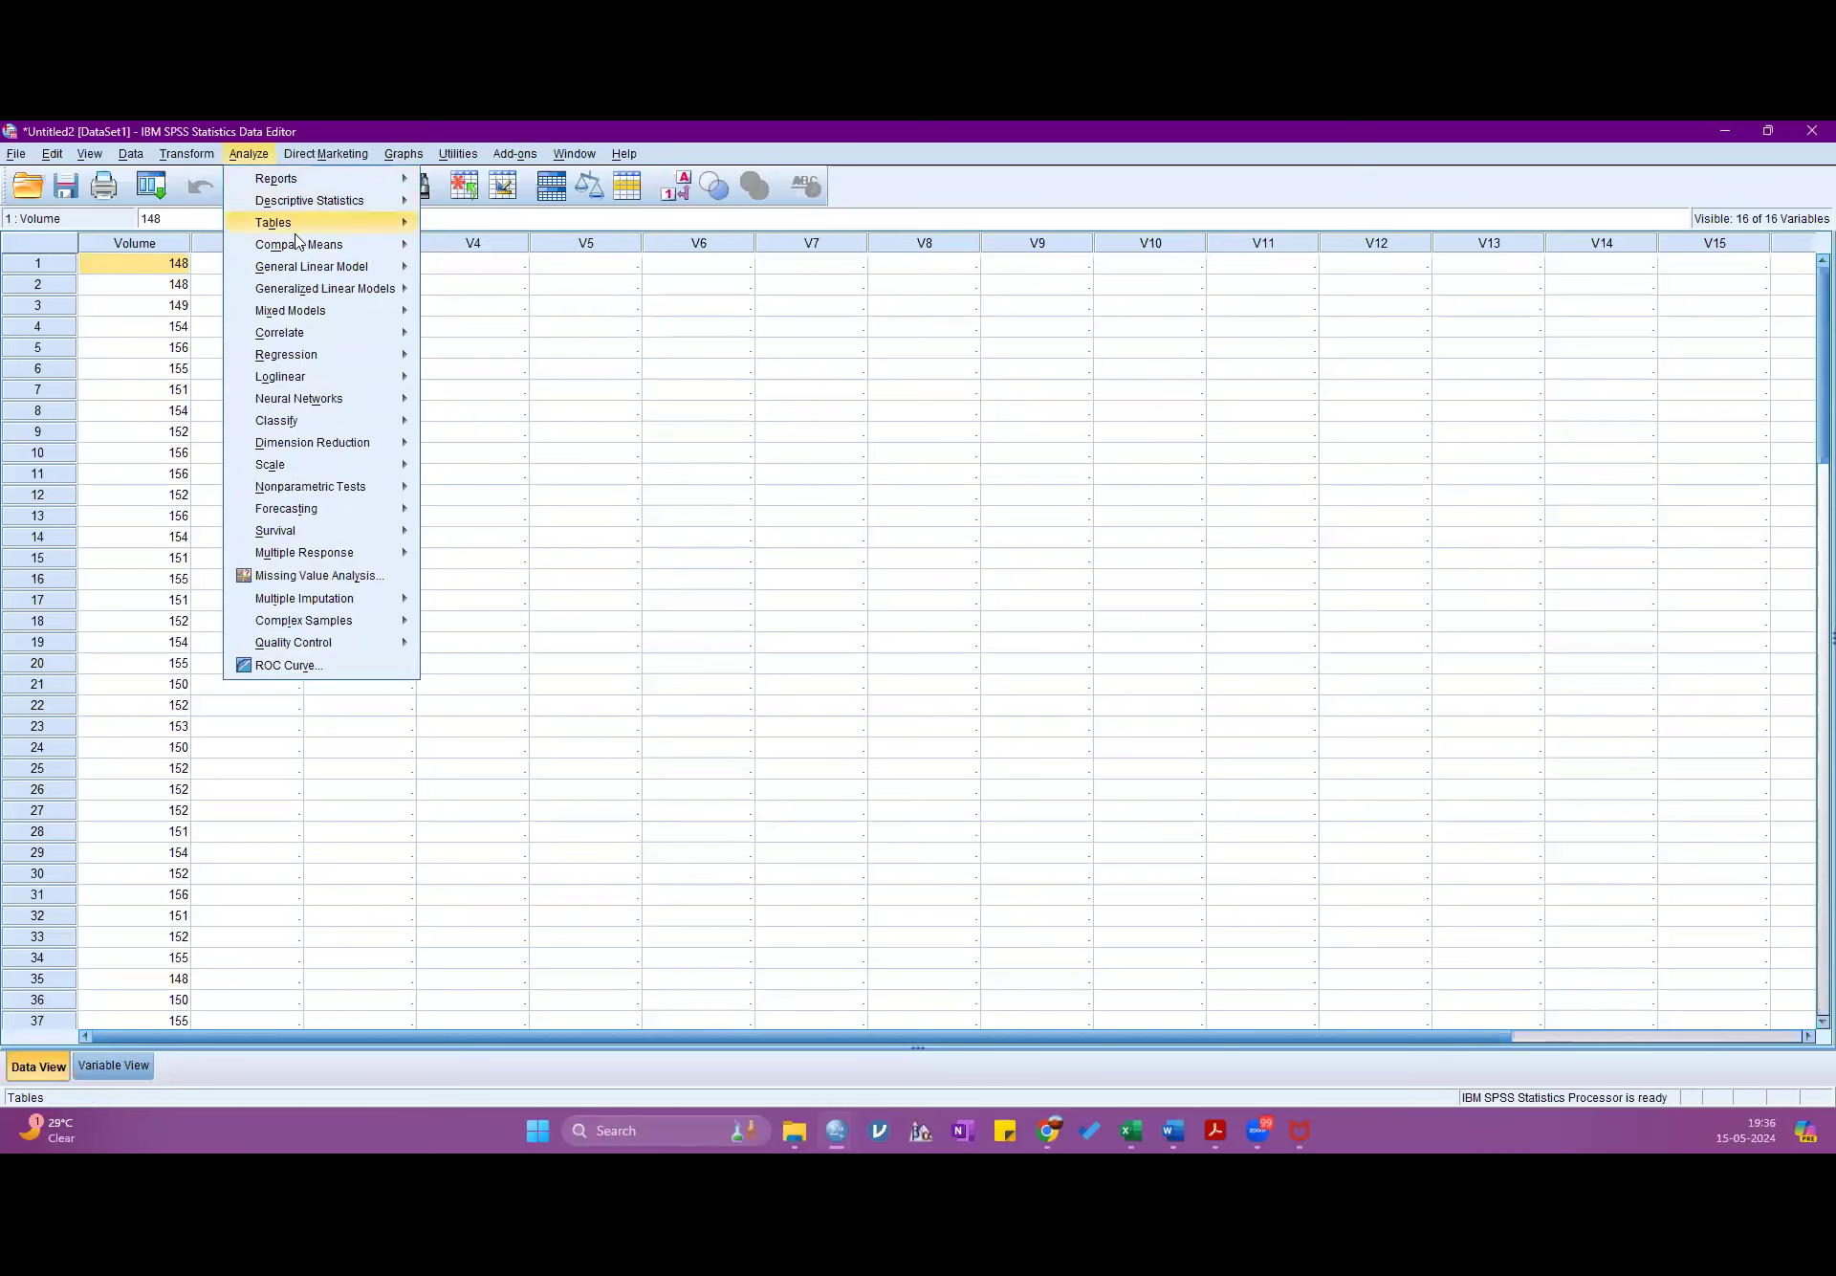
mouse_move(298, 245)
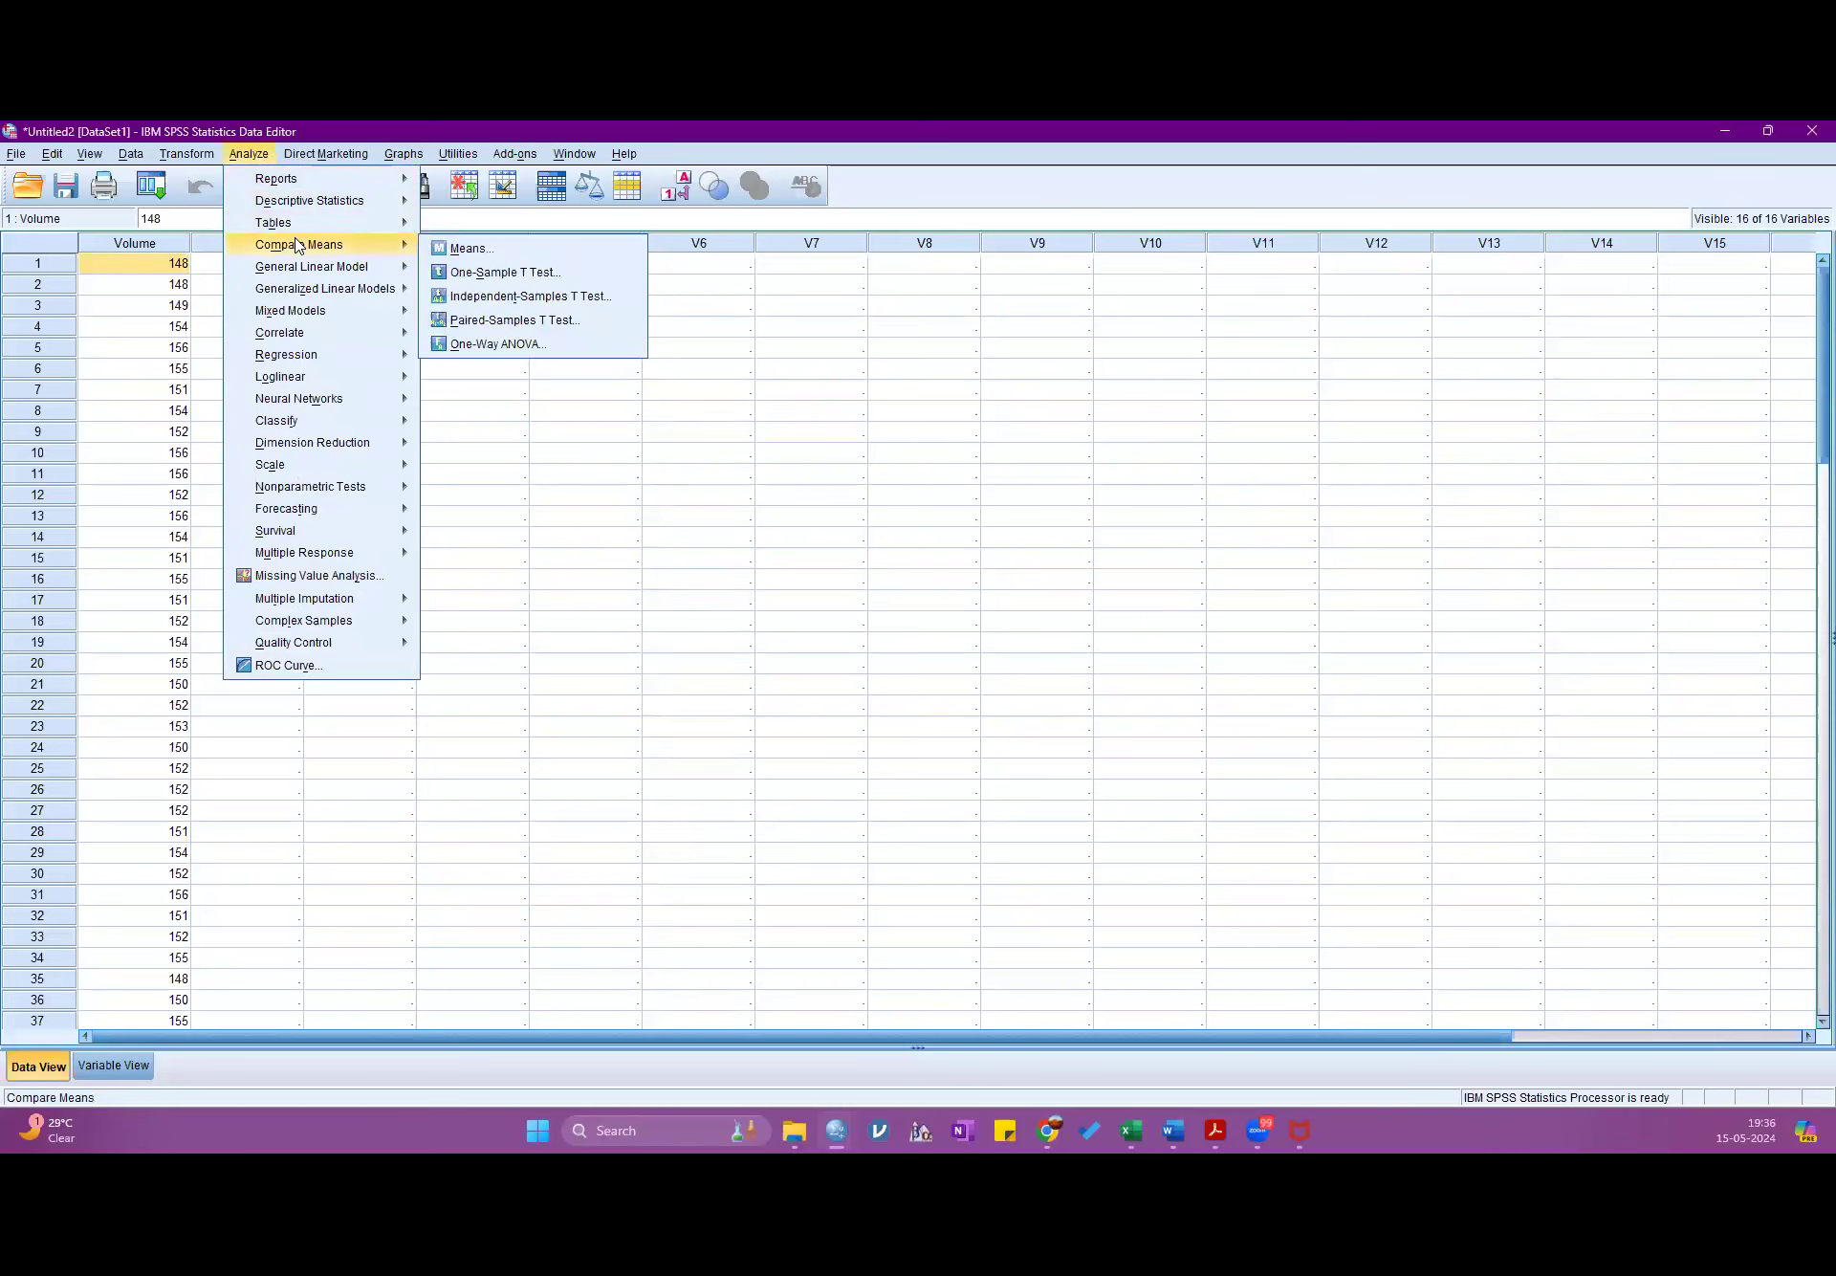
left_click(487, 272)
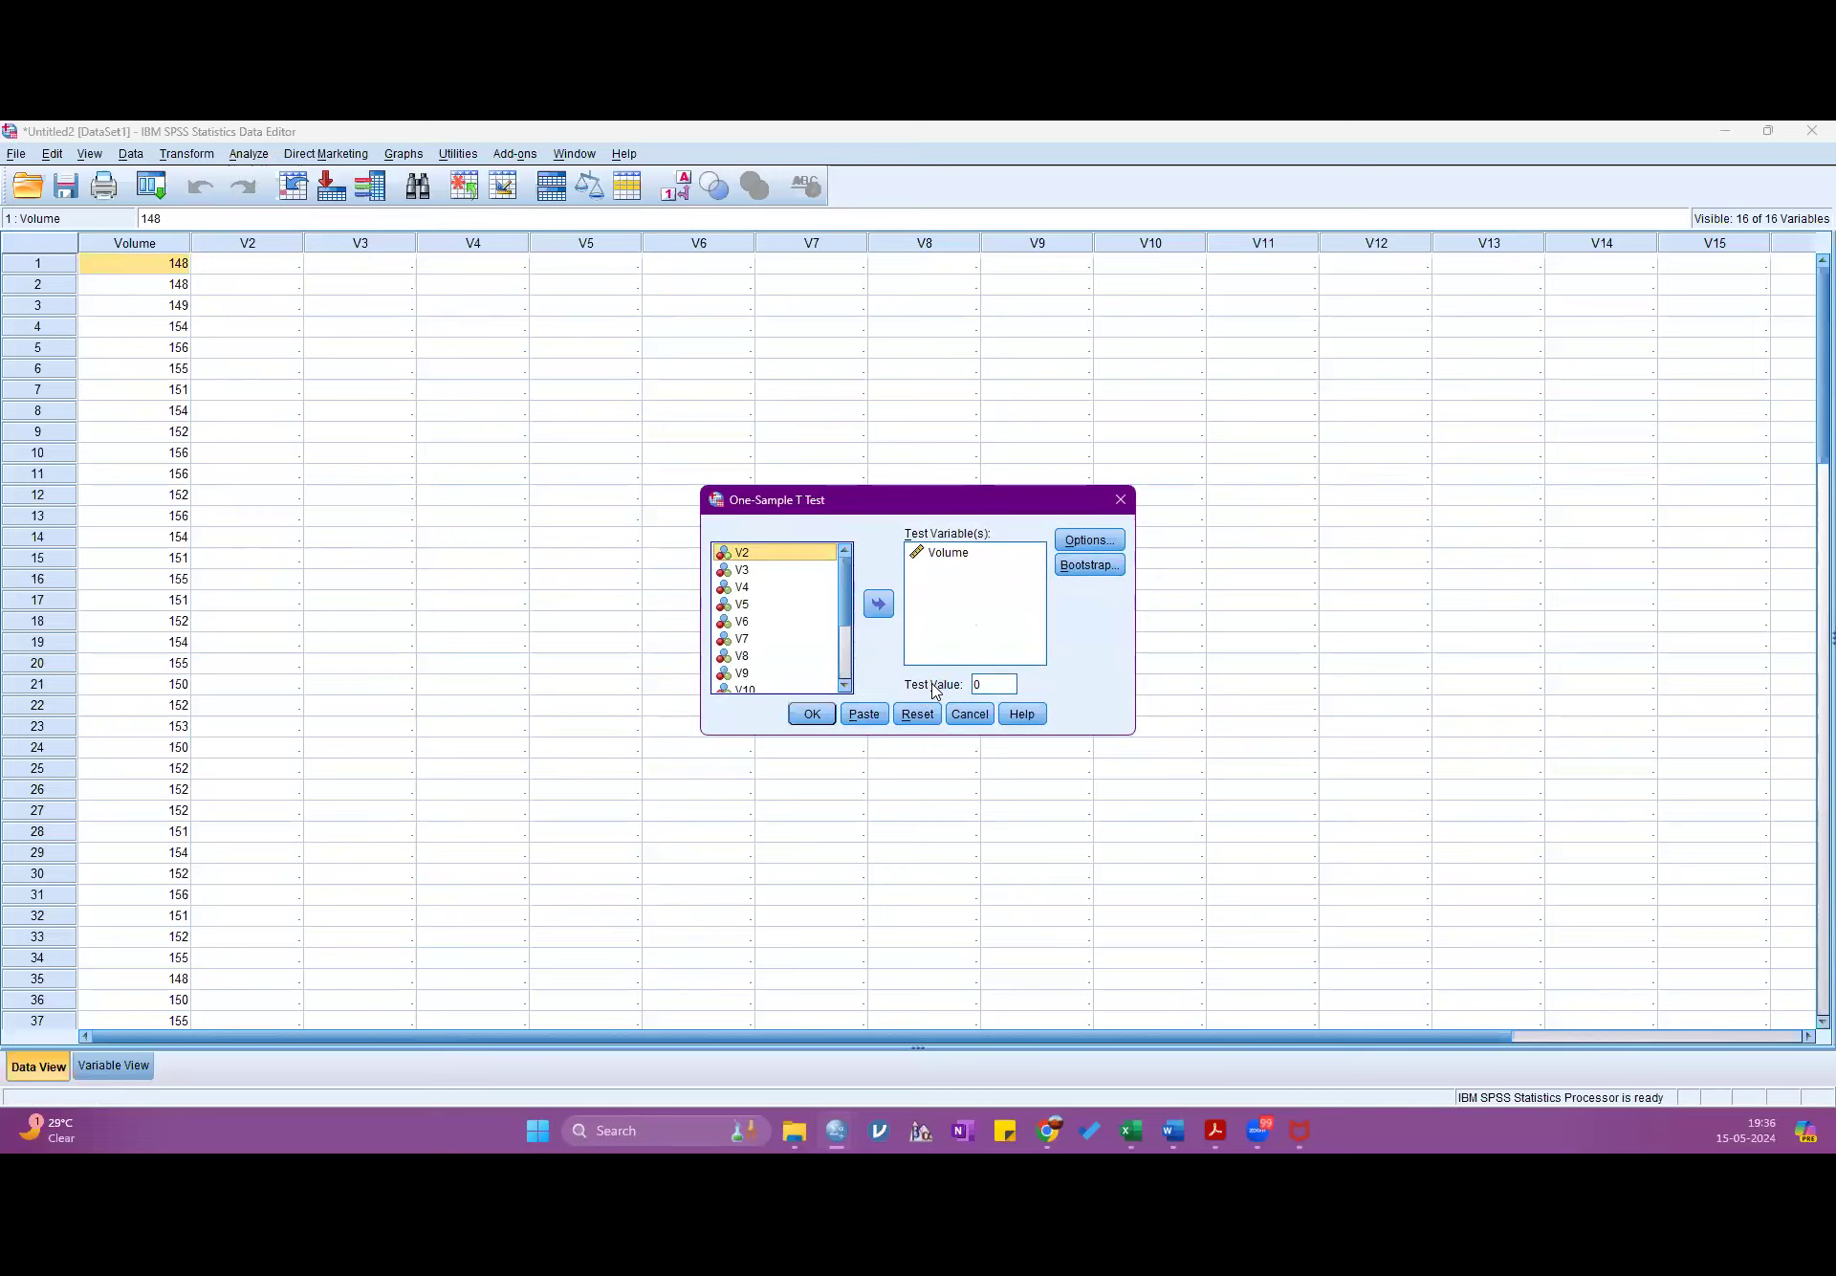
left_click(916, 713)
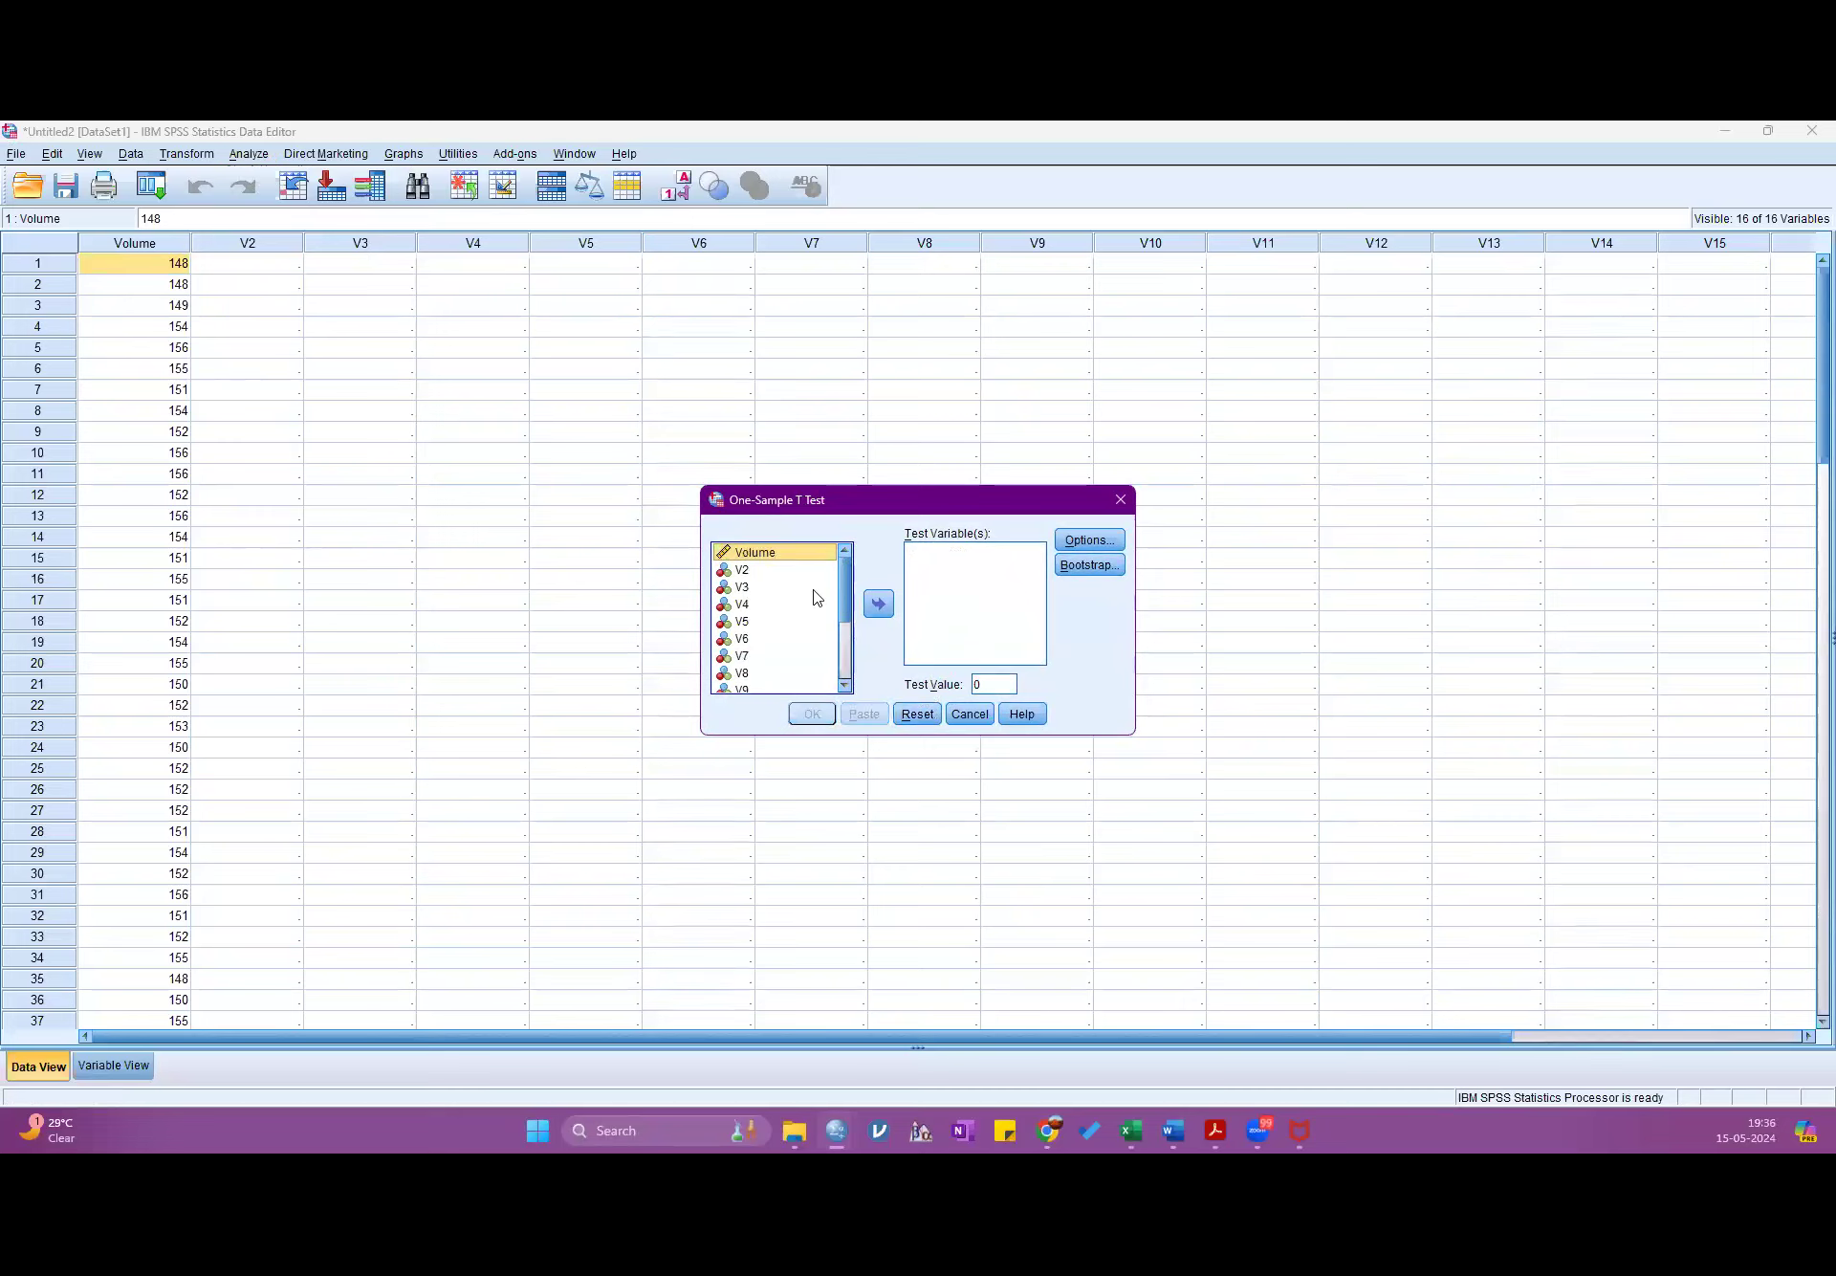
left_click(878, 605)
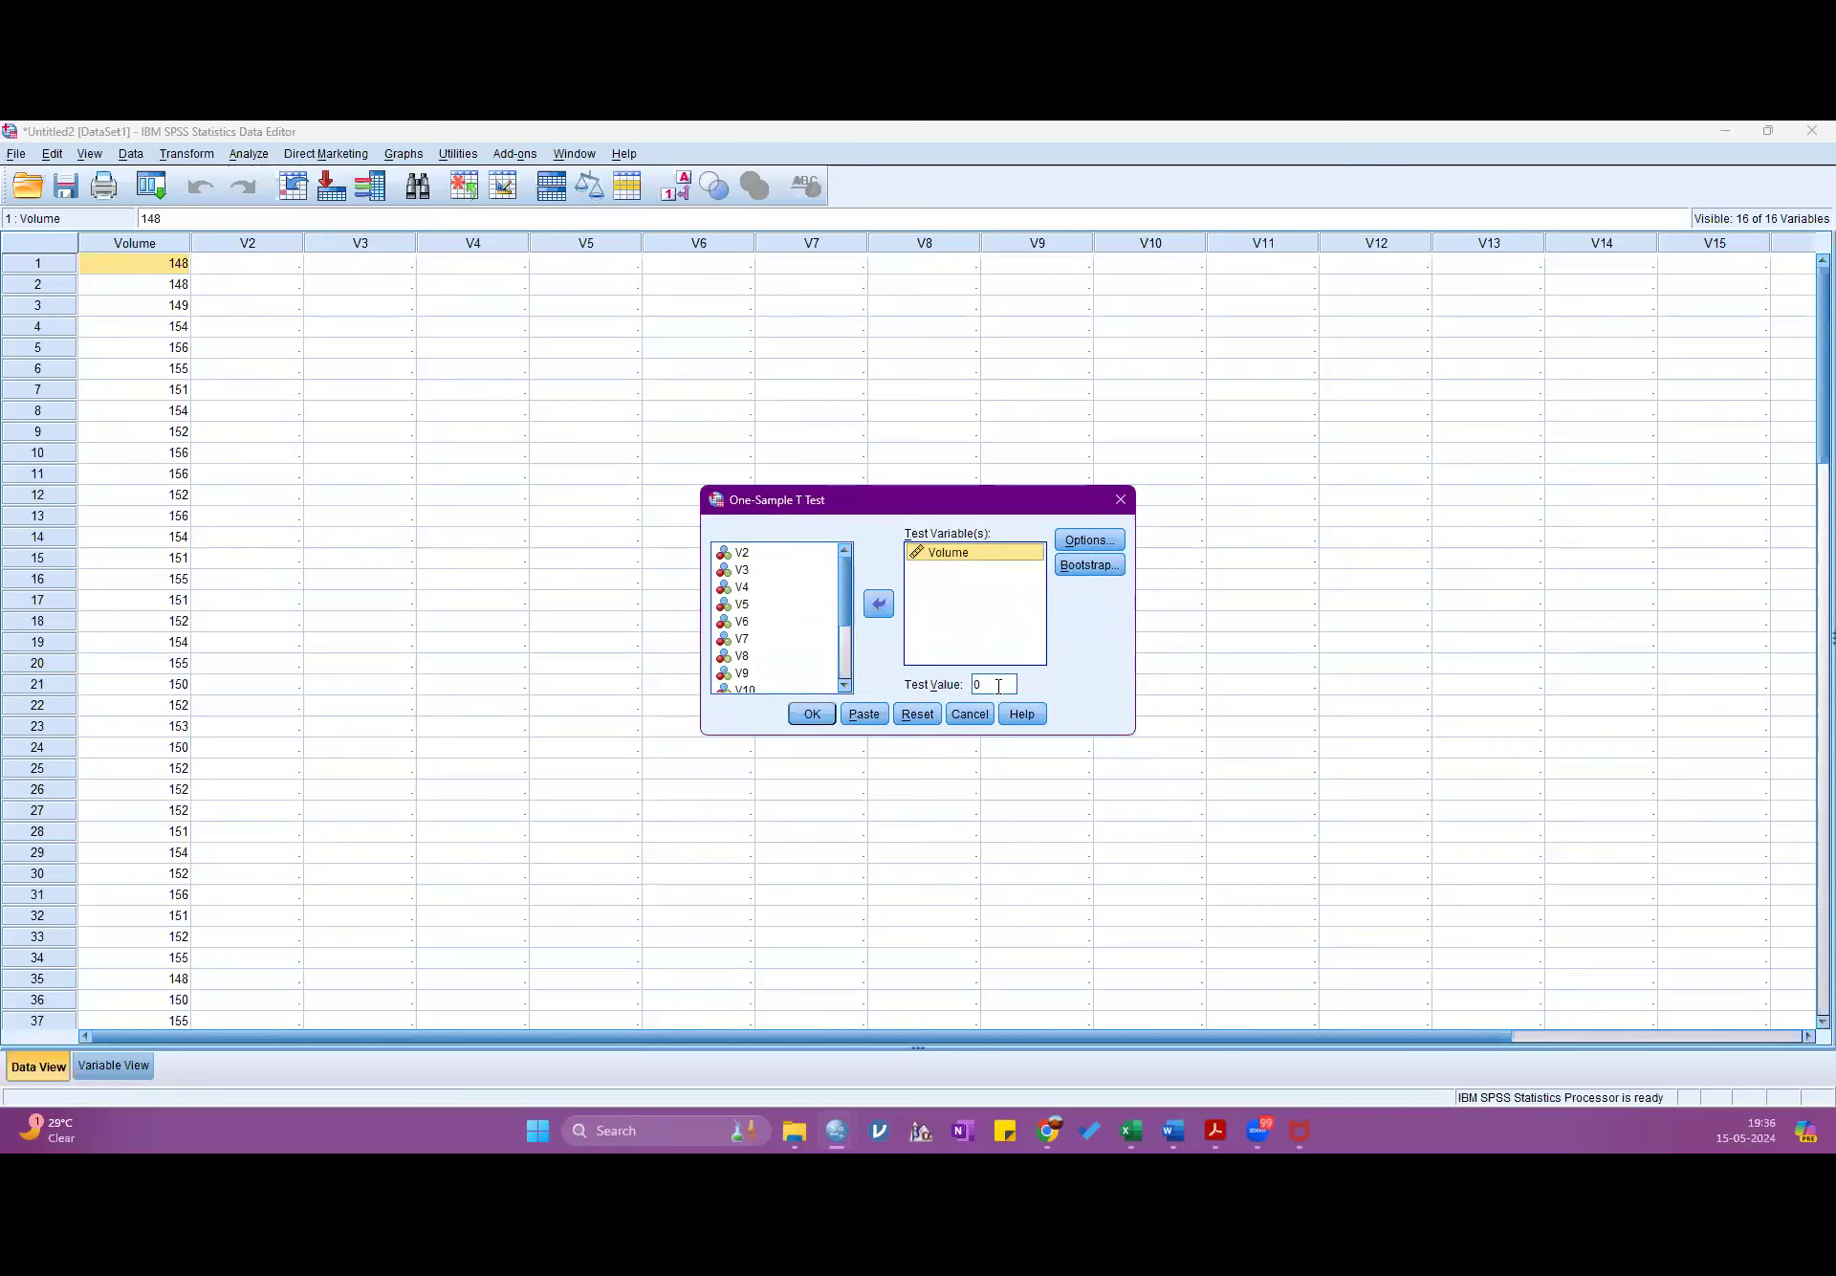
left_click(812, 723)
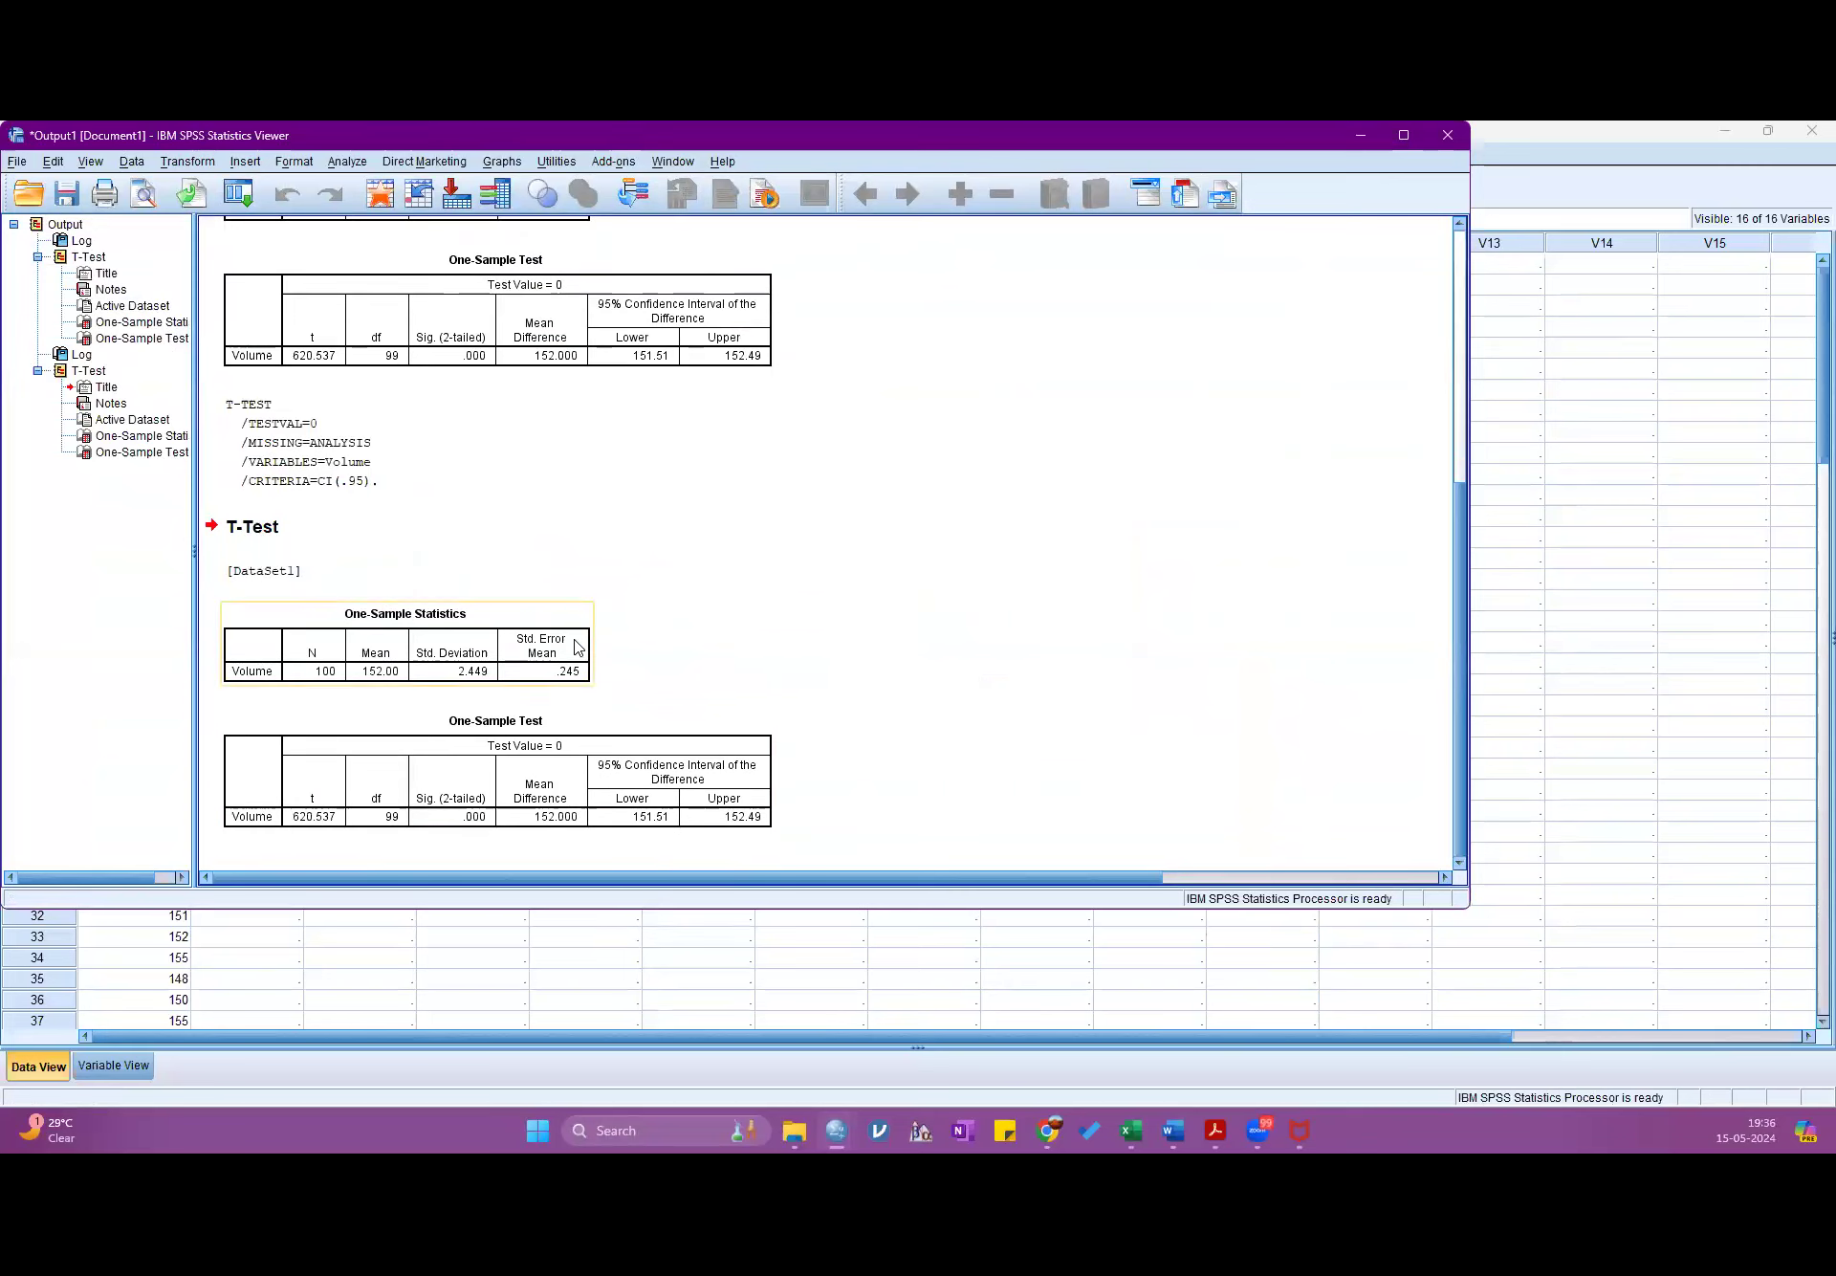
- Examine the One-Sample Statistics and One-Sample Test tables of the latest T-Test output
double_click(454, 687)
left_click(490, 727)
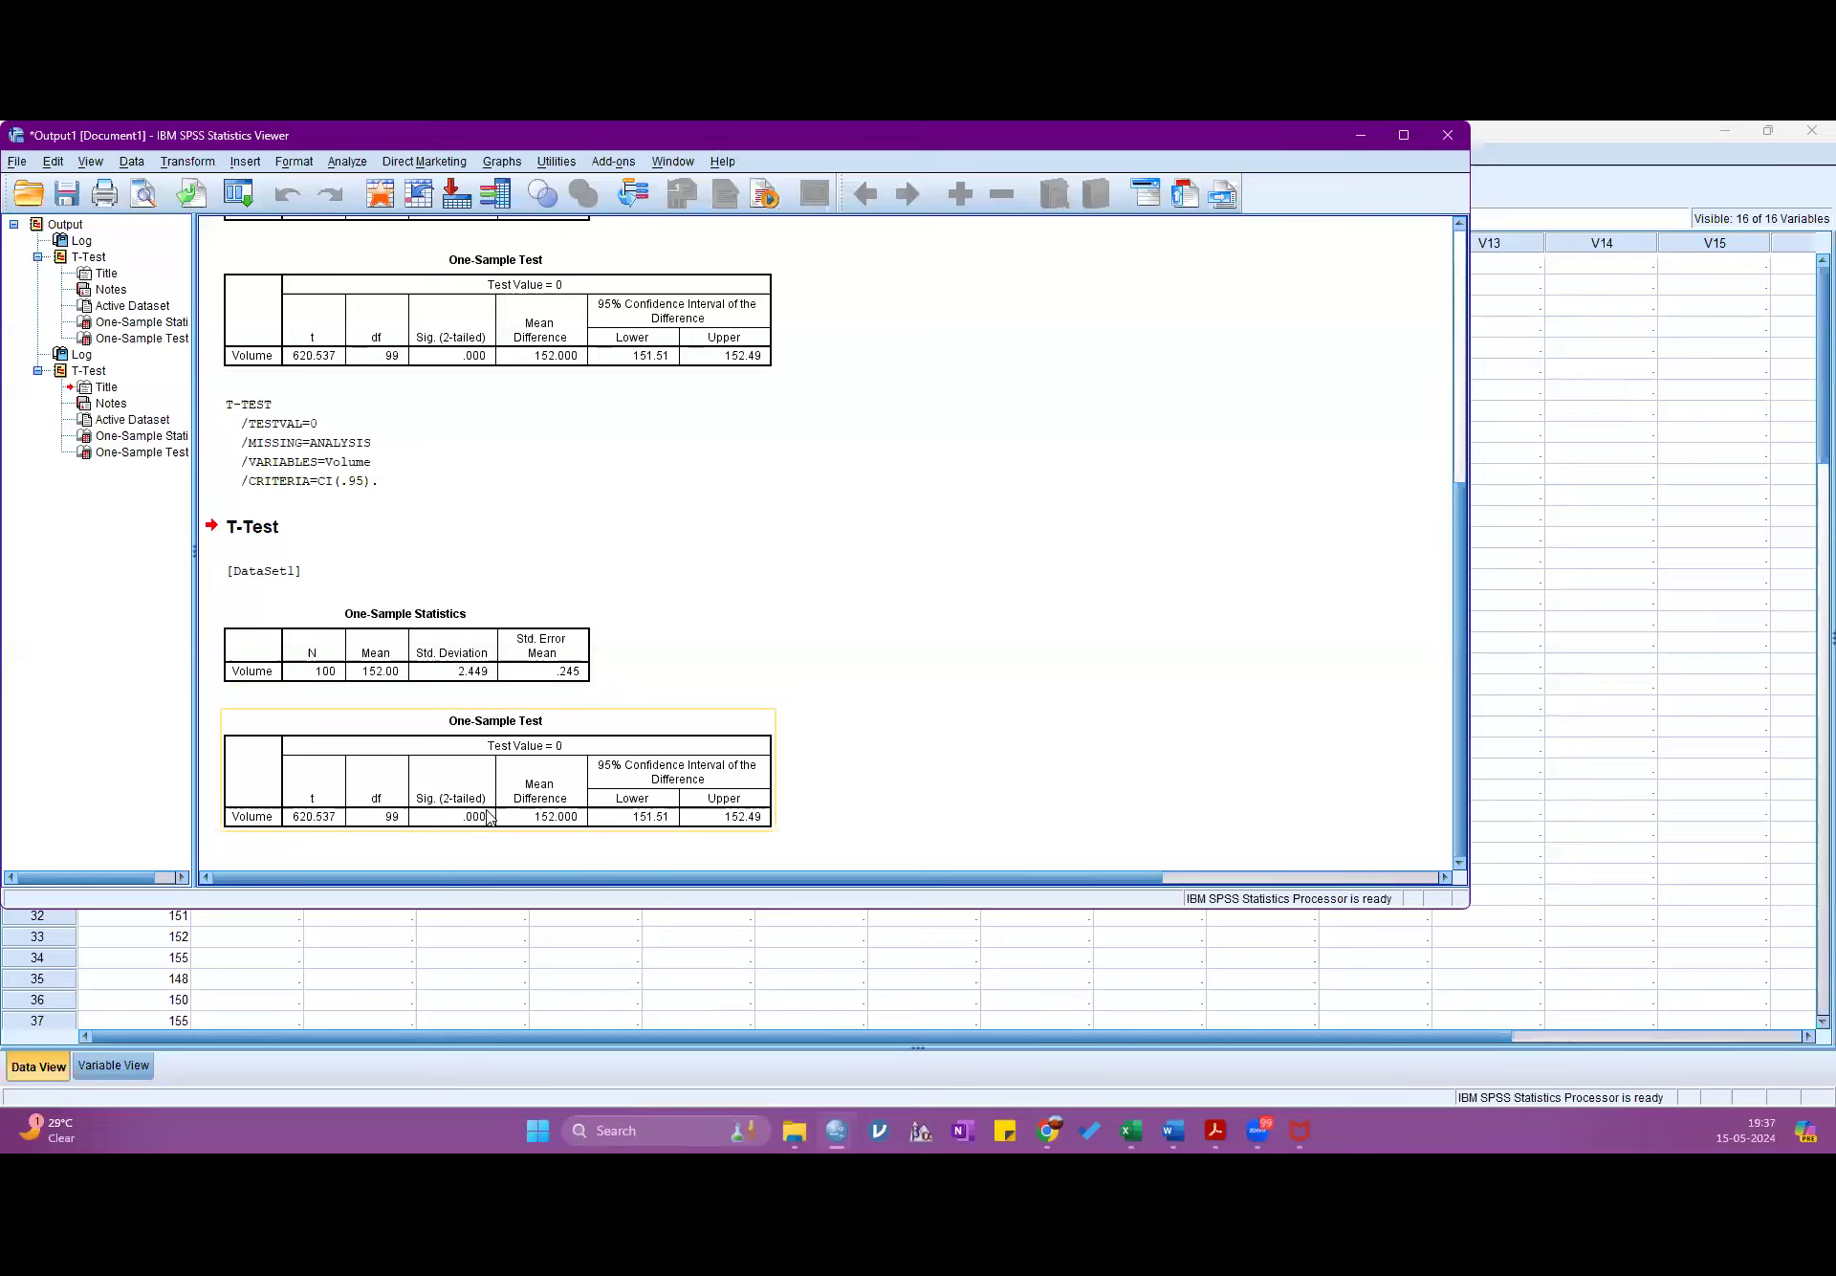
double_click(487, 814)
left_click(916, 643)
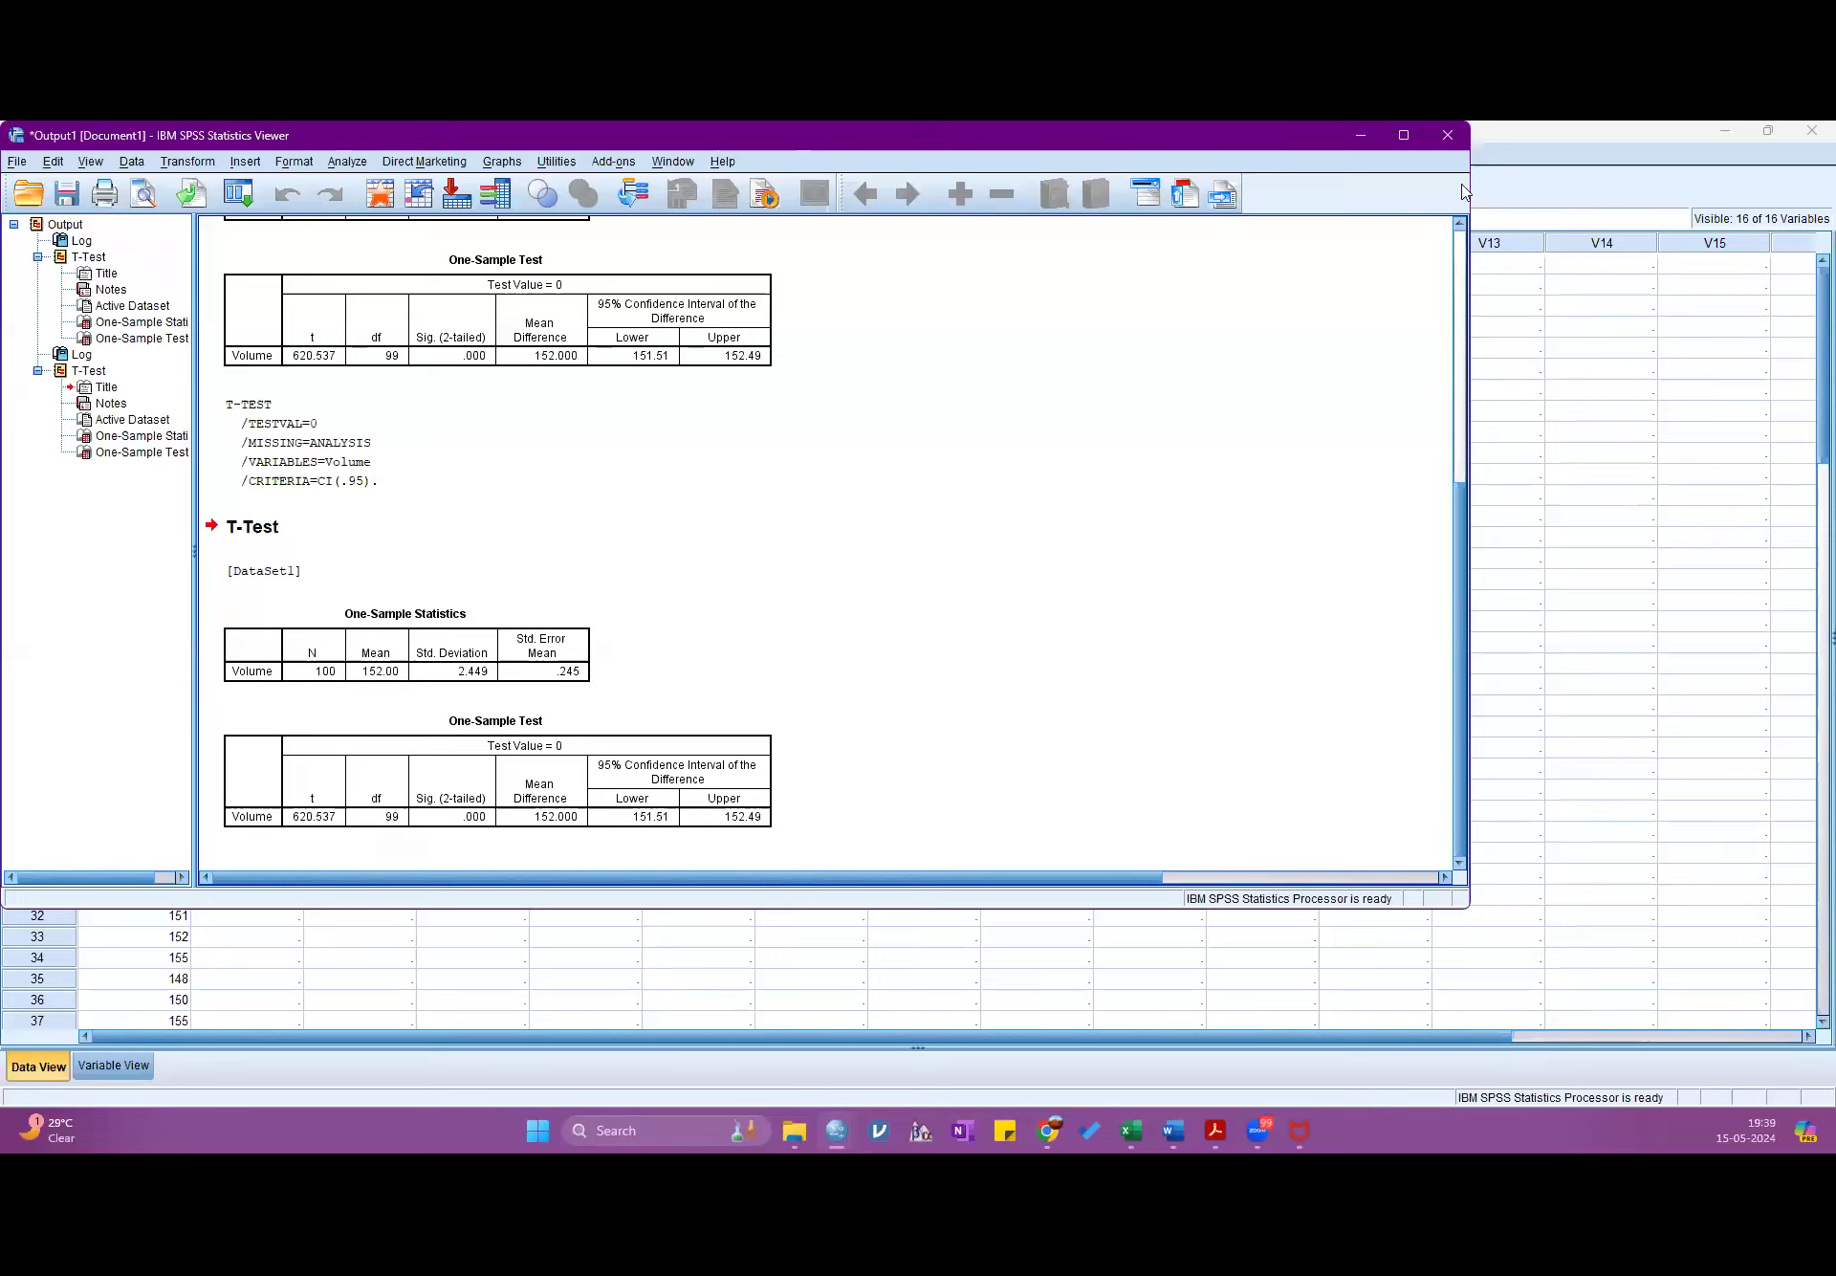
- Close the output viewer and the Volume dataset without saving either, exiting SPSS Statistics
left_click(1448, 135)
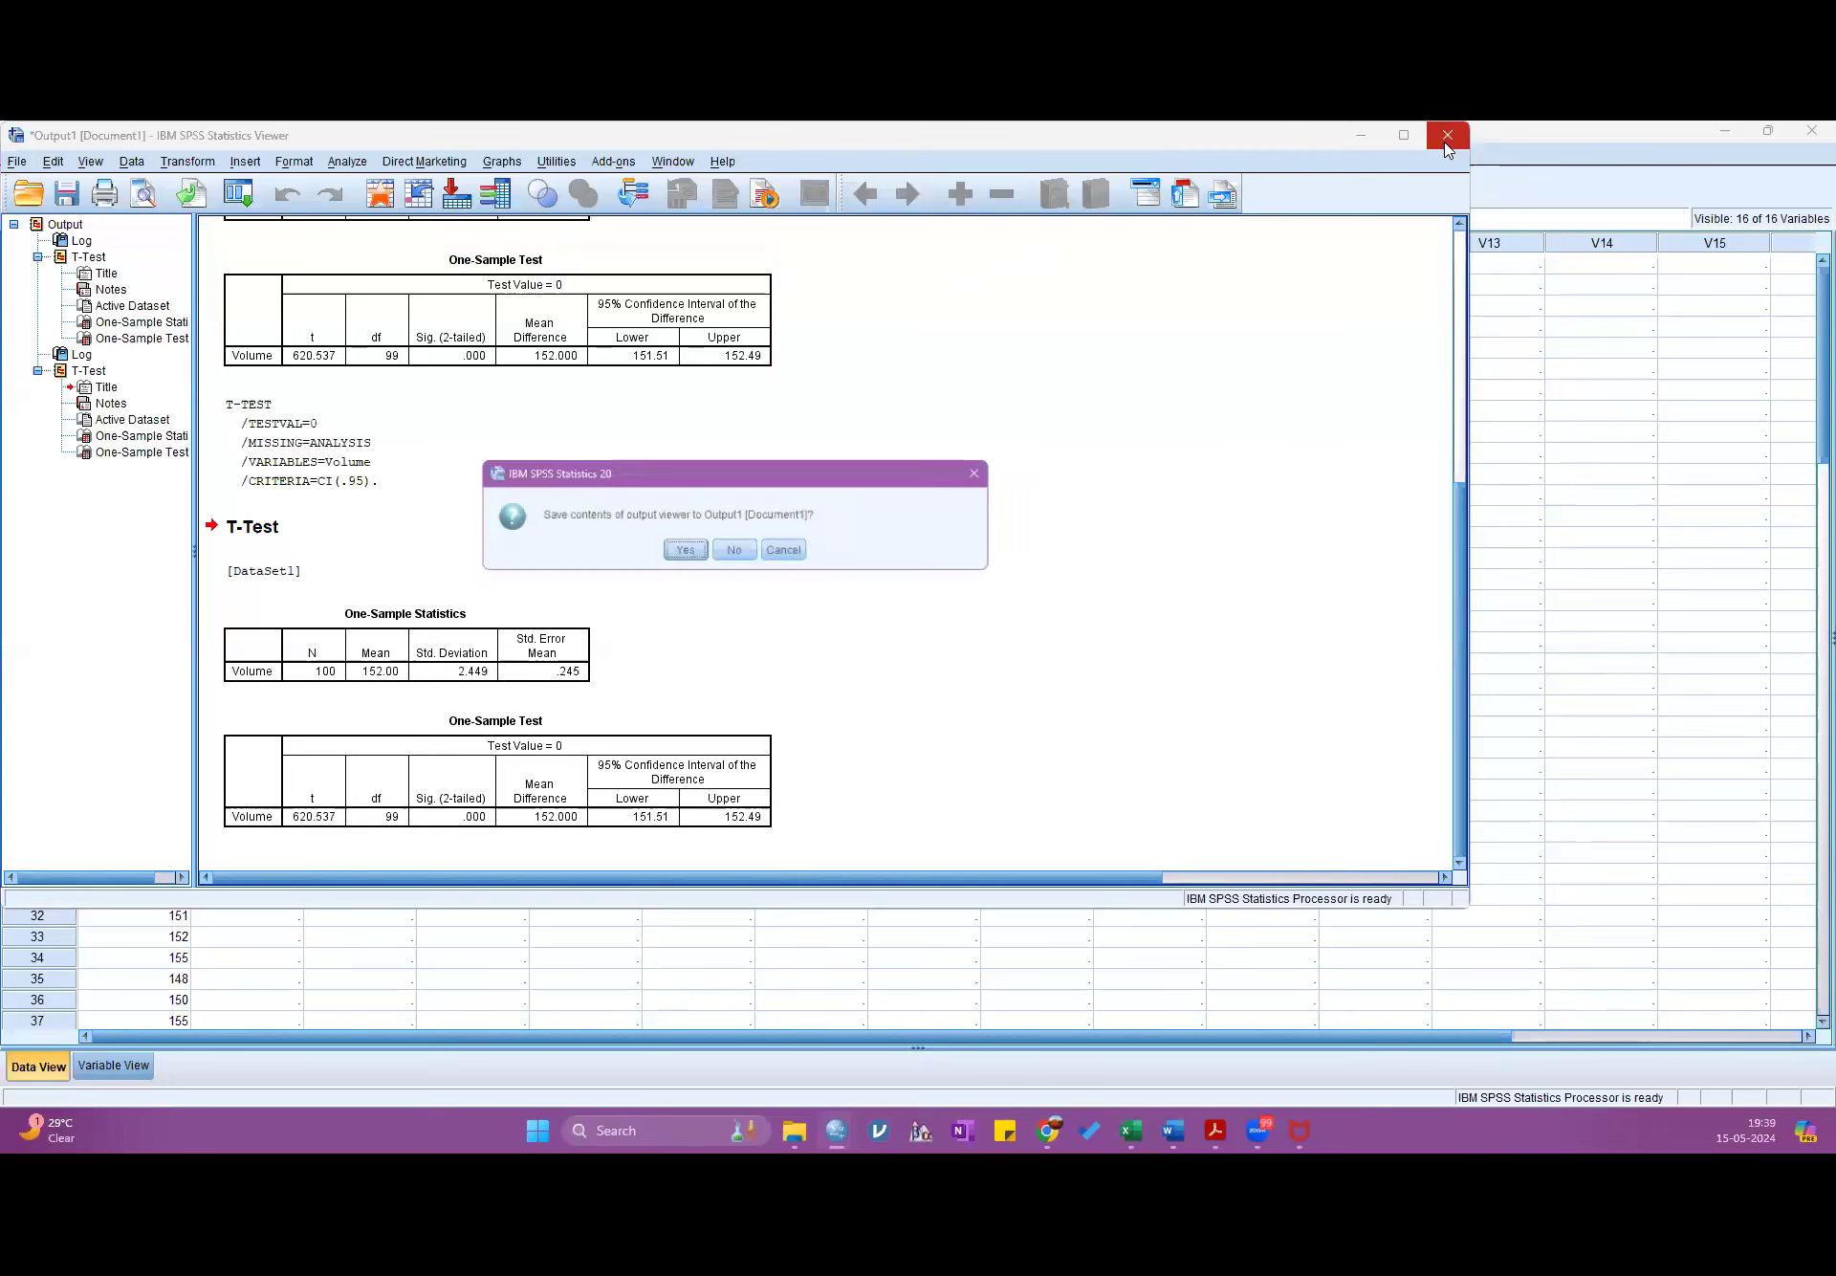
left_click(735, 552)
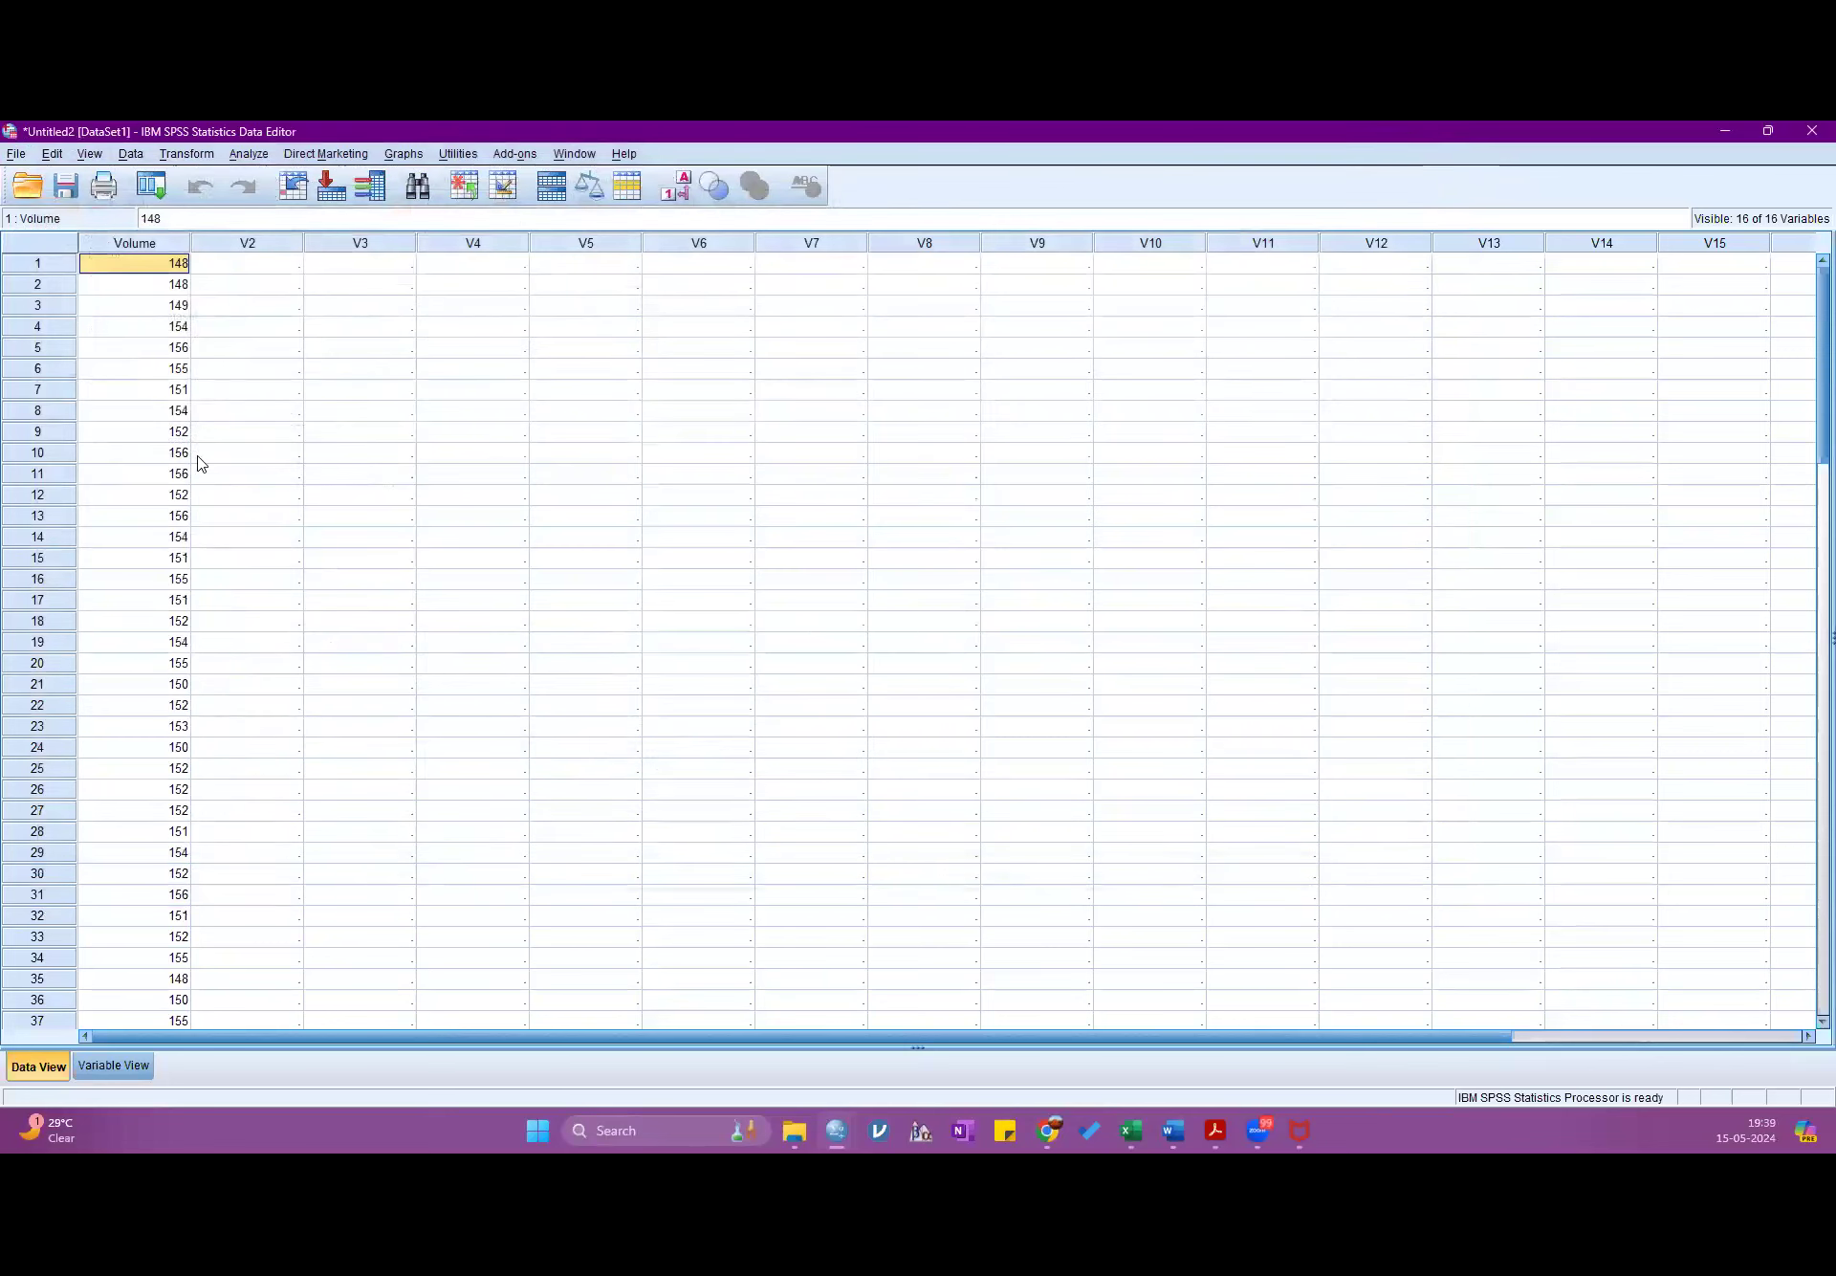
scroll(205, 558, "down", 4)
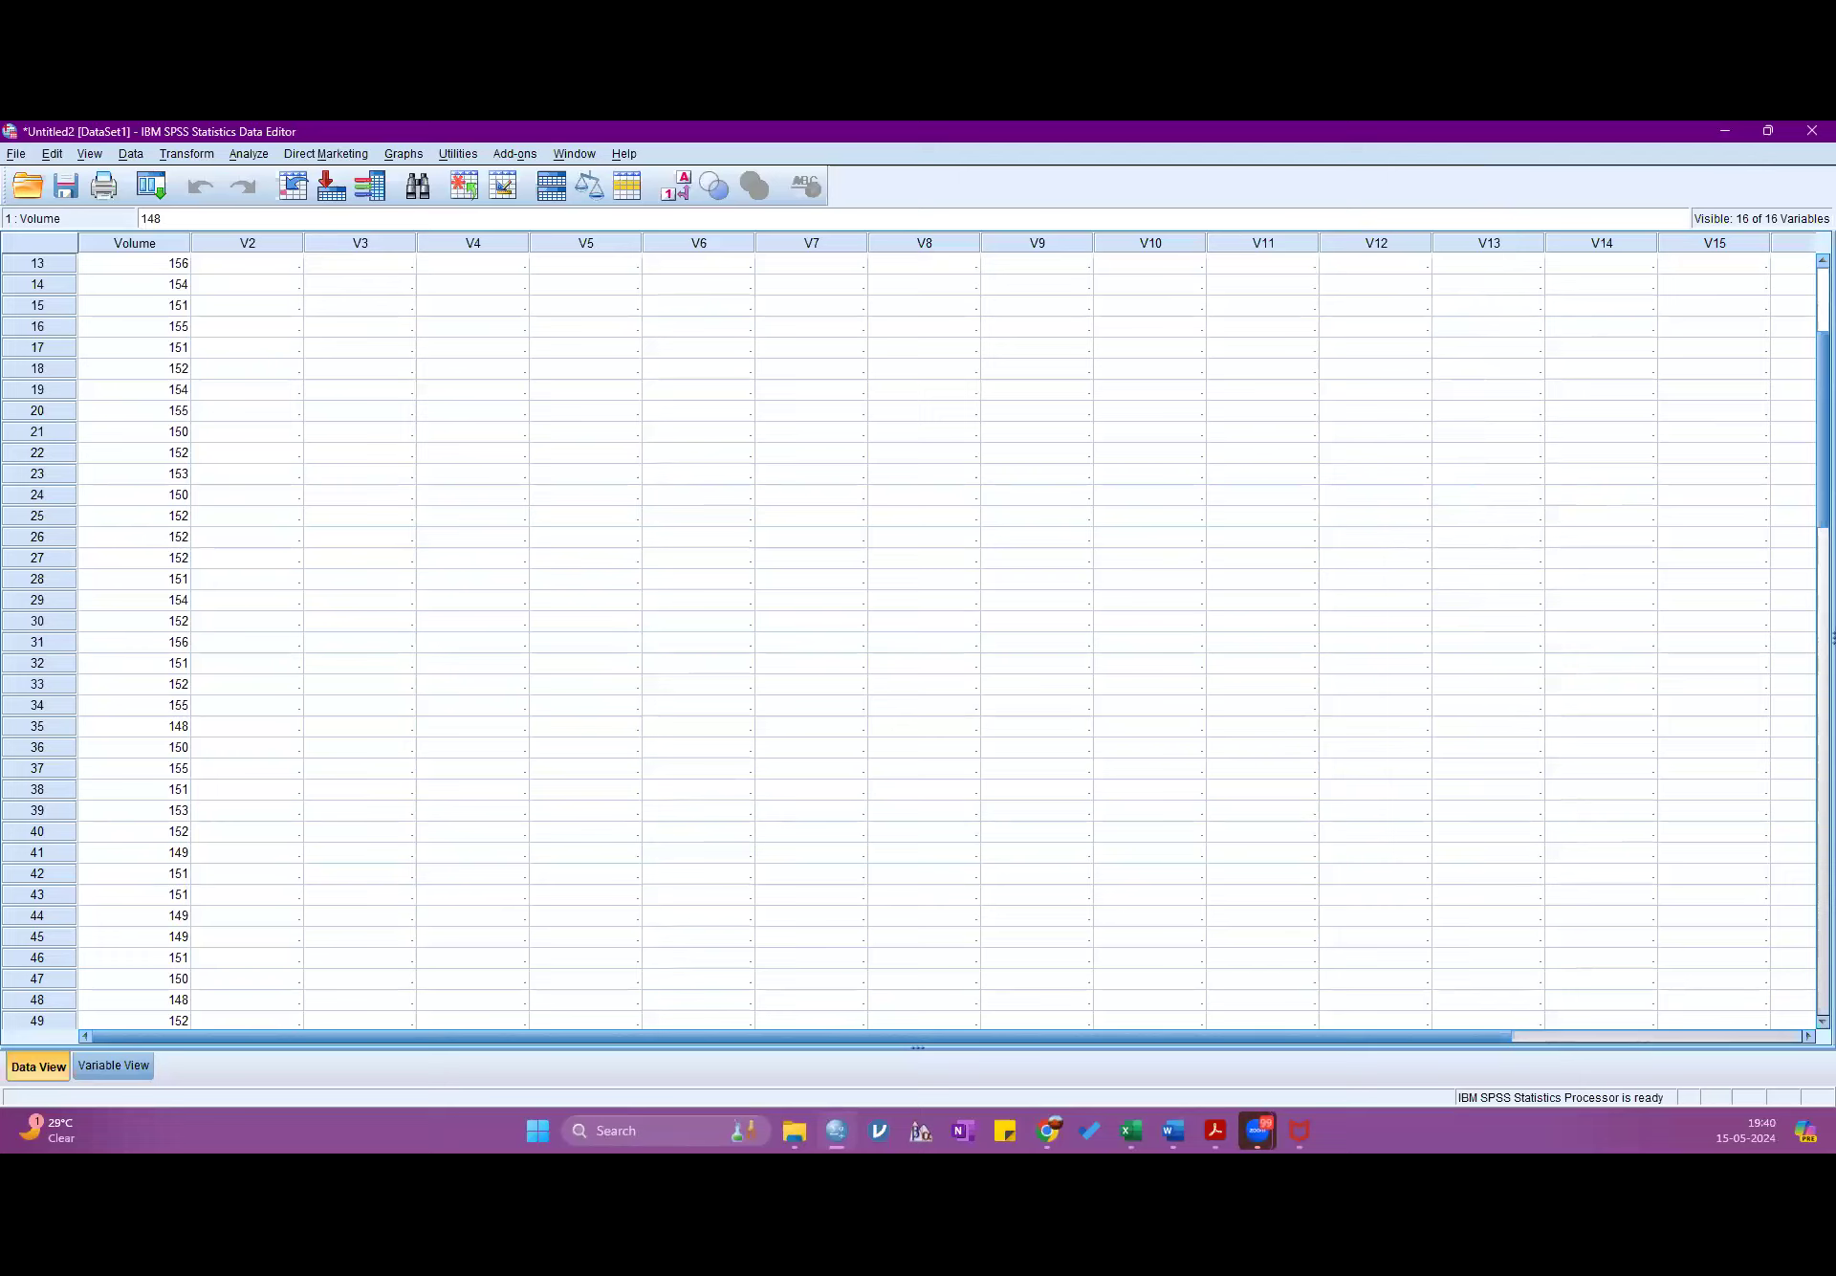
left_click(1811, 134)
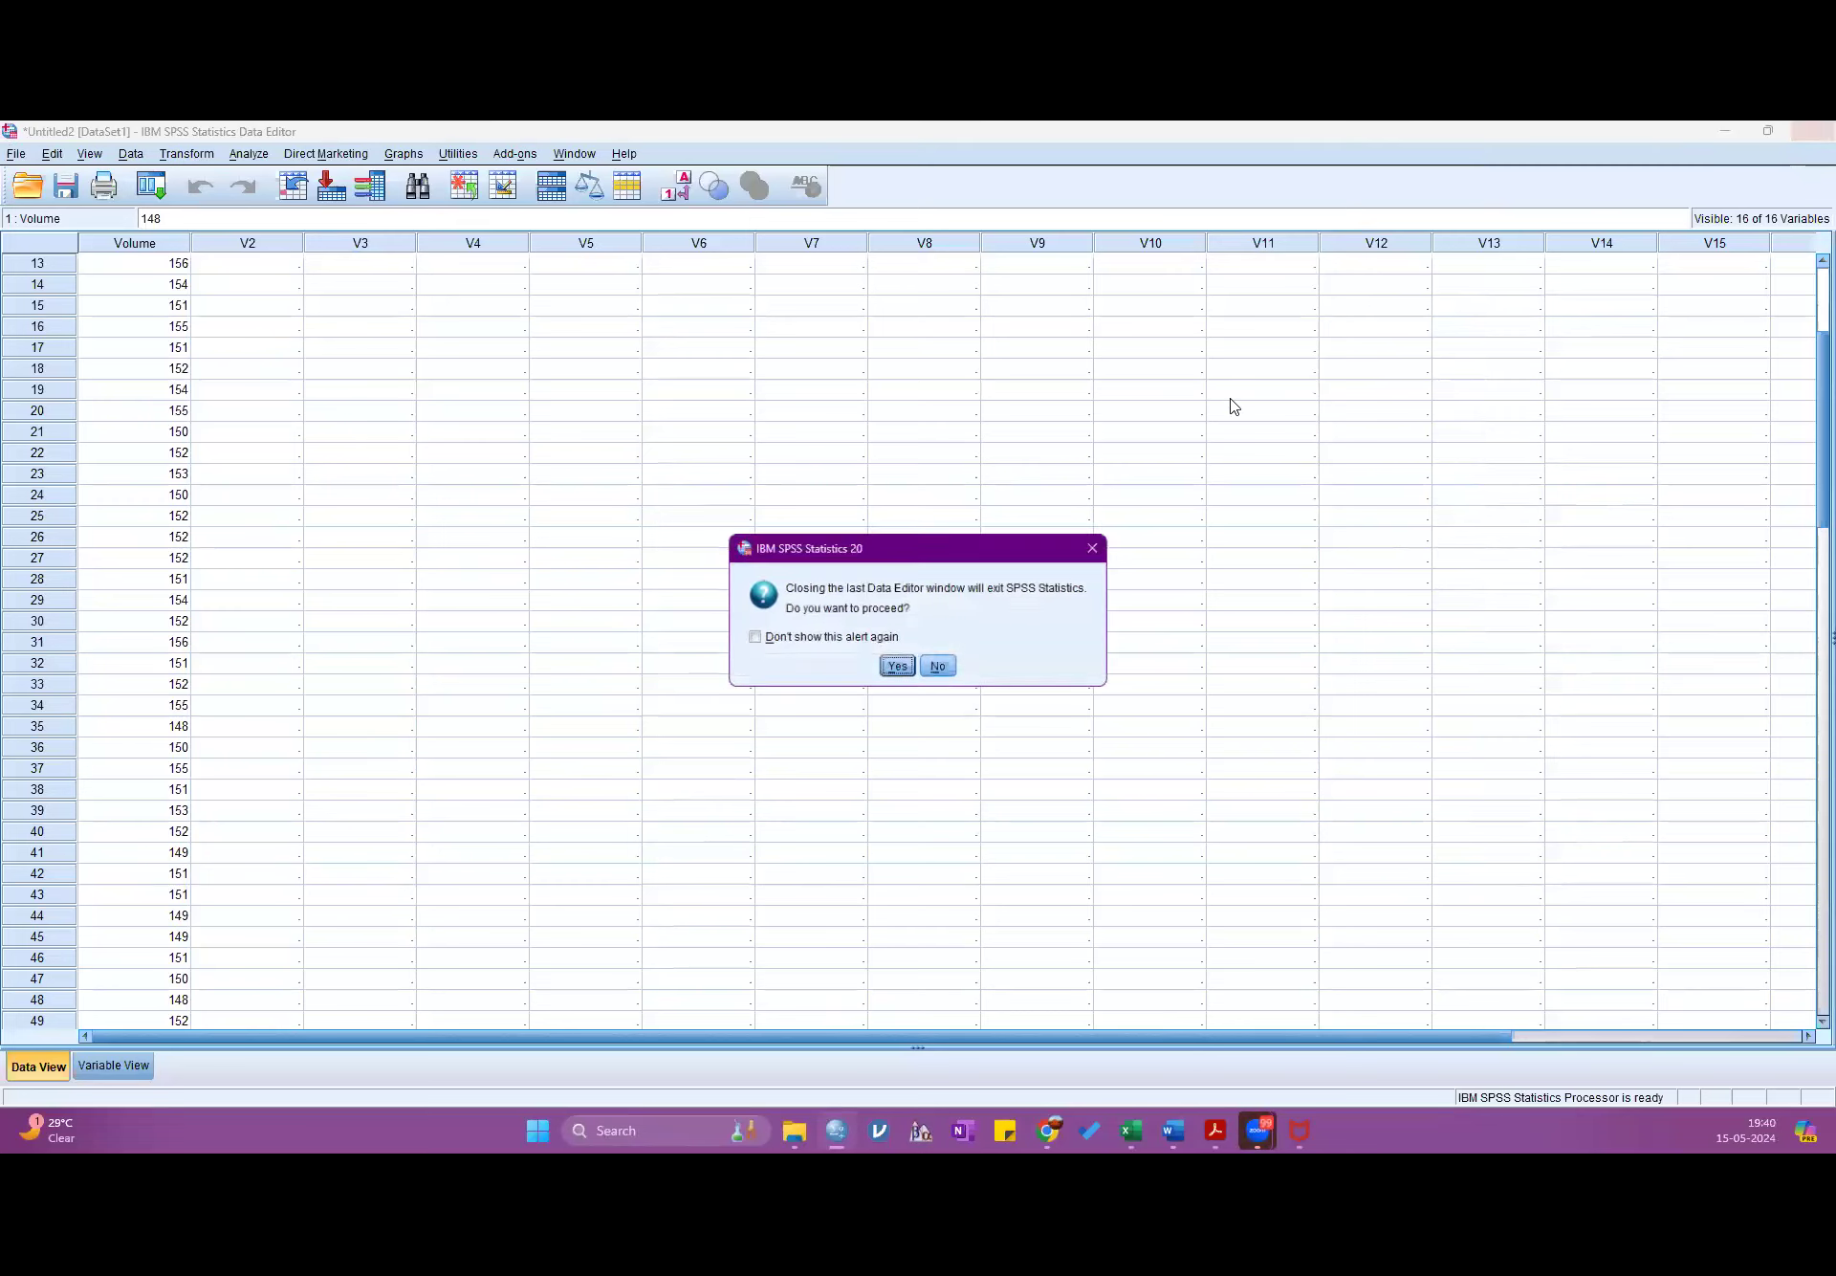
left_click(900, 661)
left_click(918, 662)
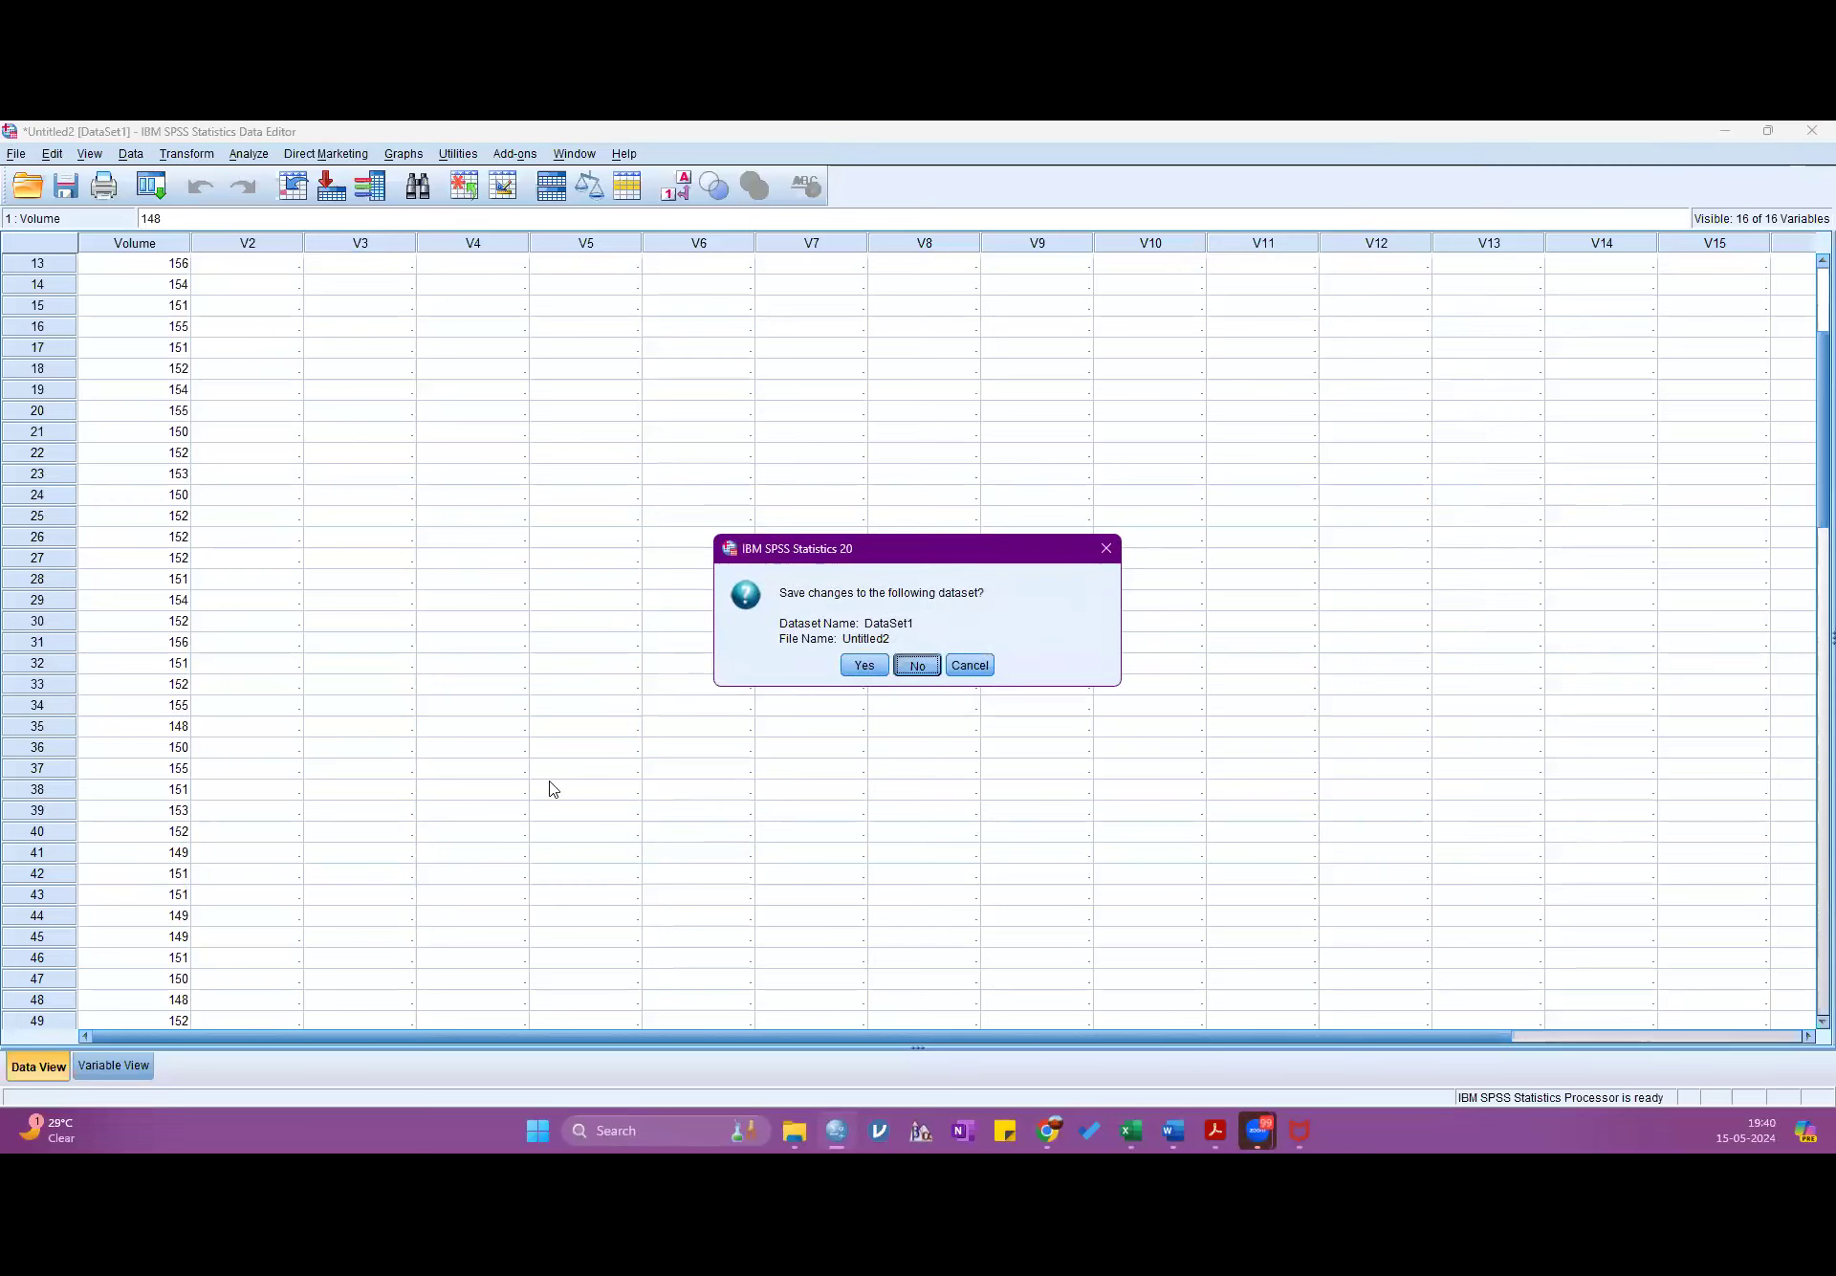
- Start SPSS Statistics again and browse to the SPSS CLASS folder on the Desktop for opening data
left_click(830, 1134)
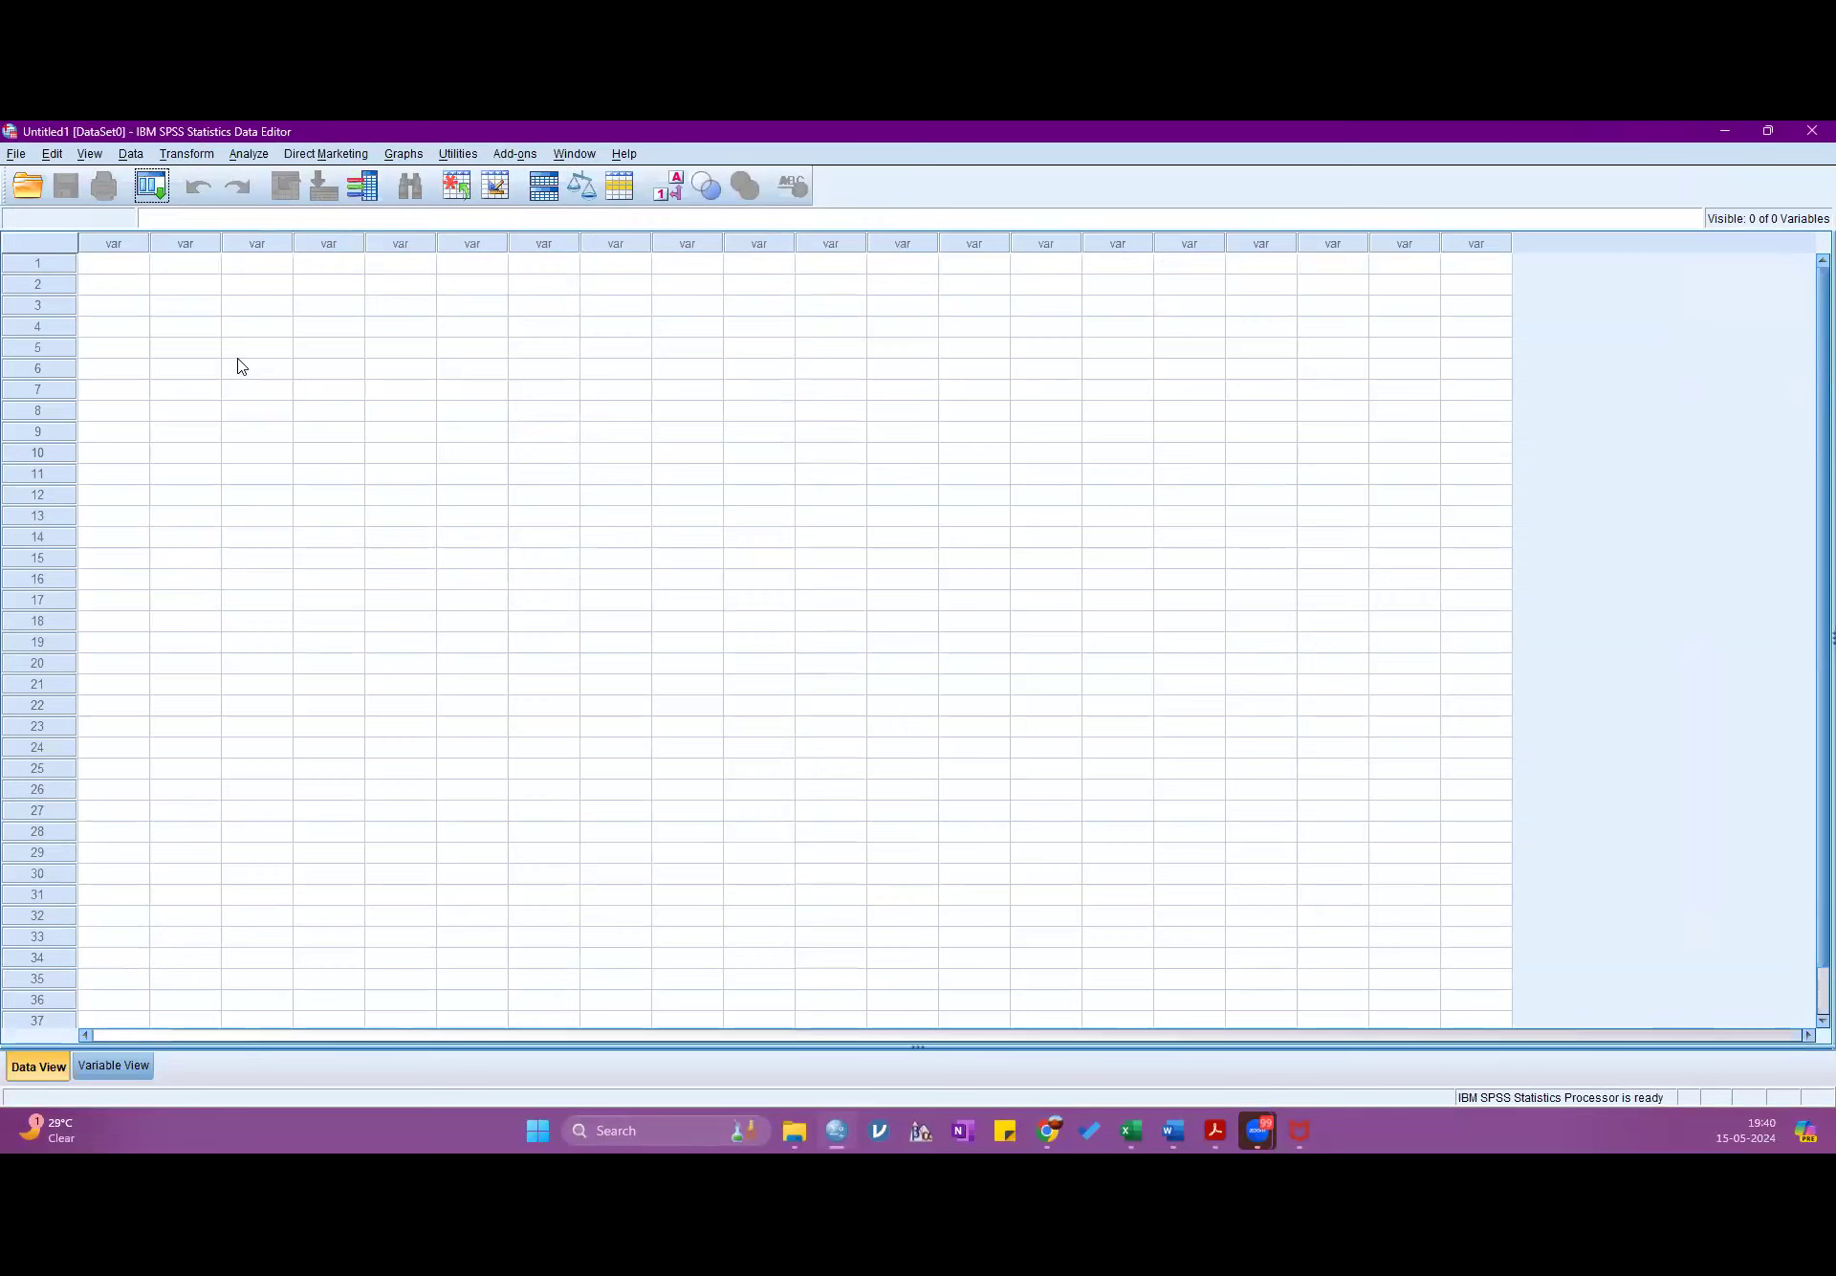
left_click(17, 153)
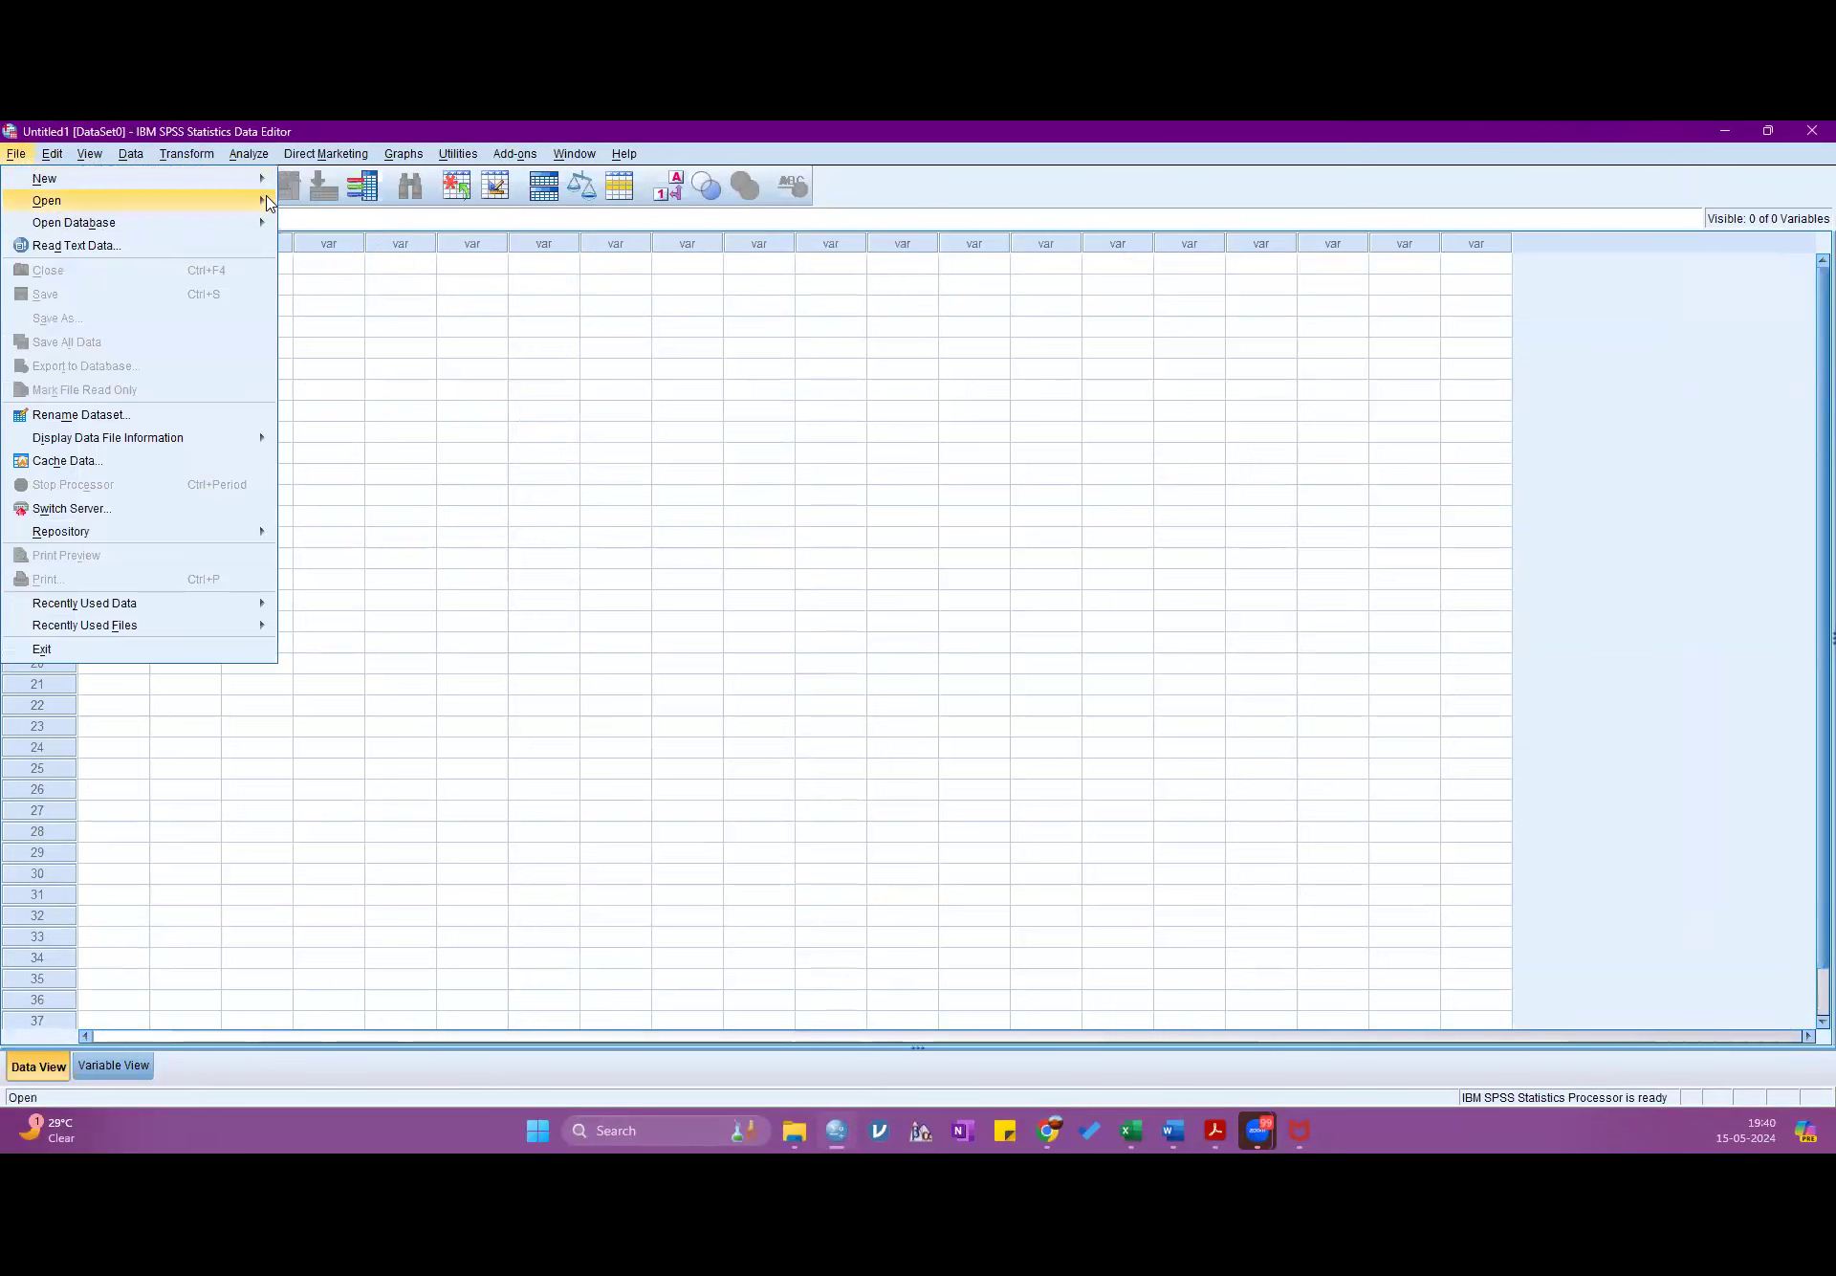
left_click(304, 205)
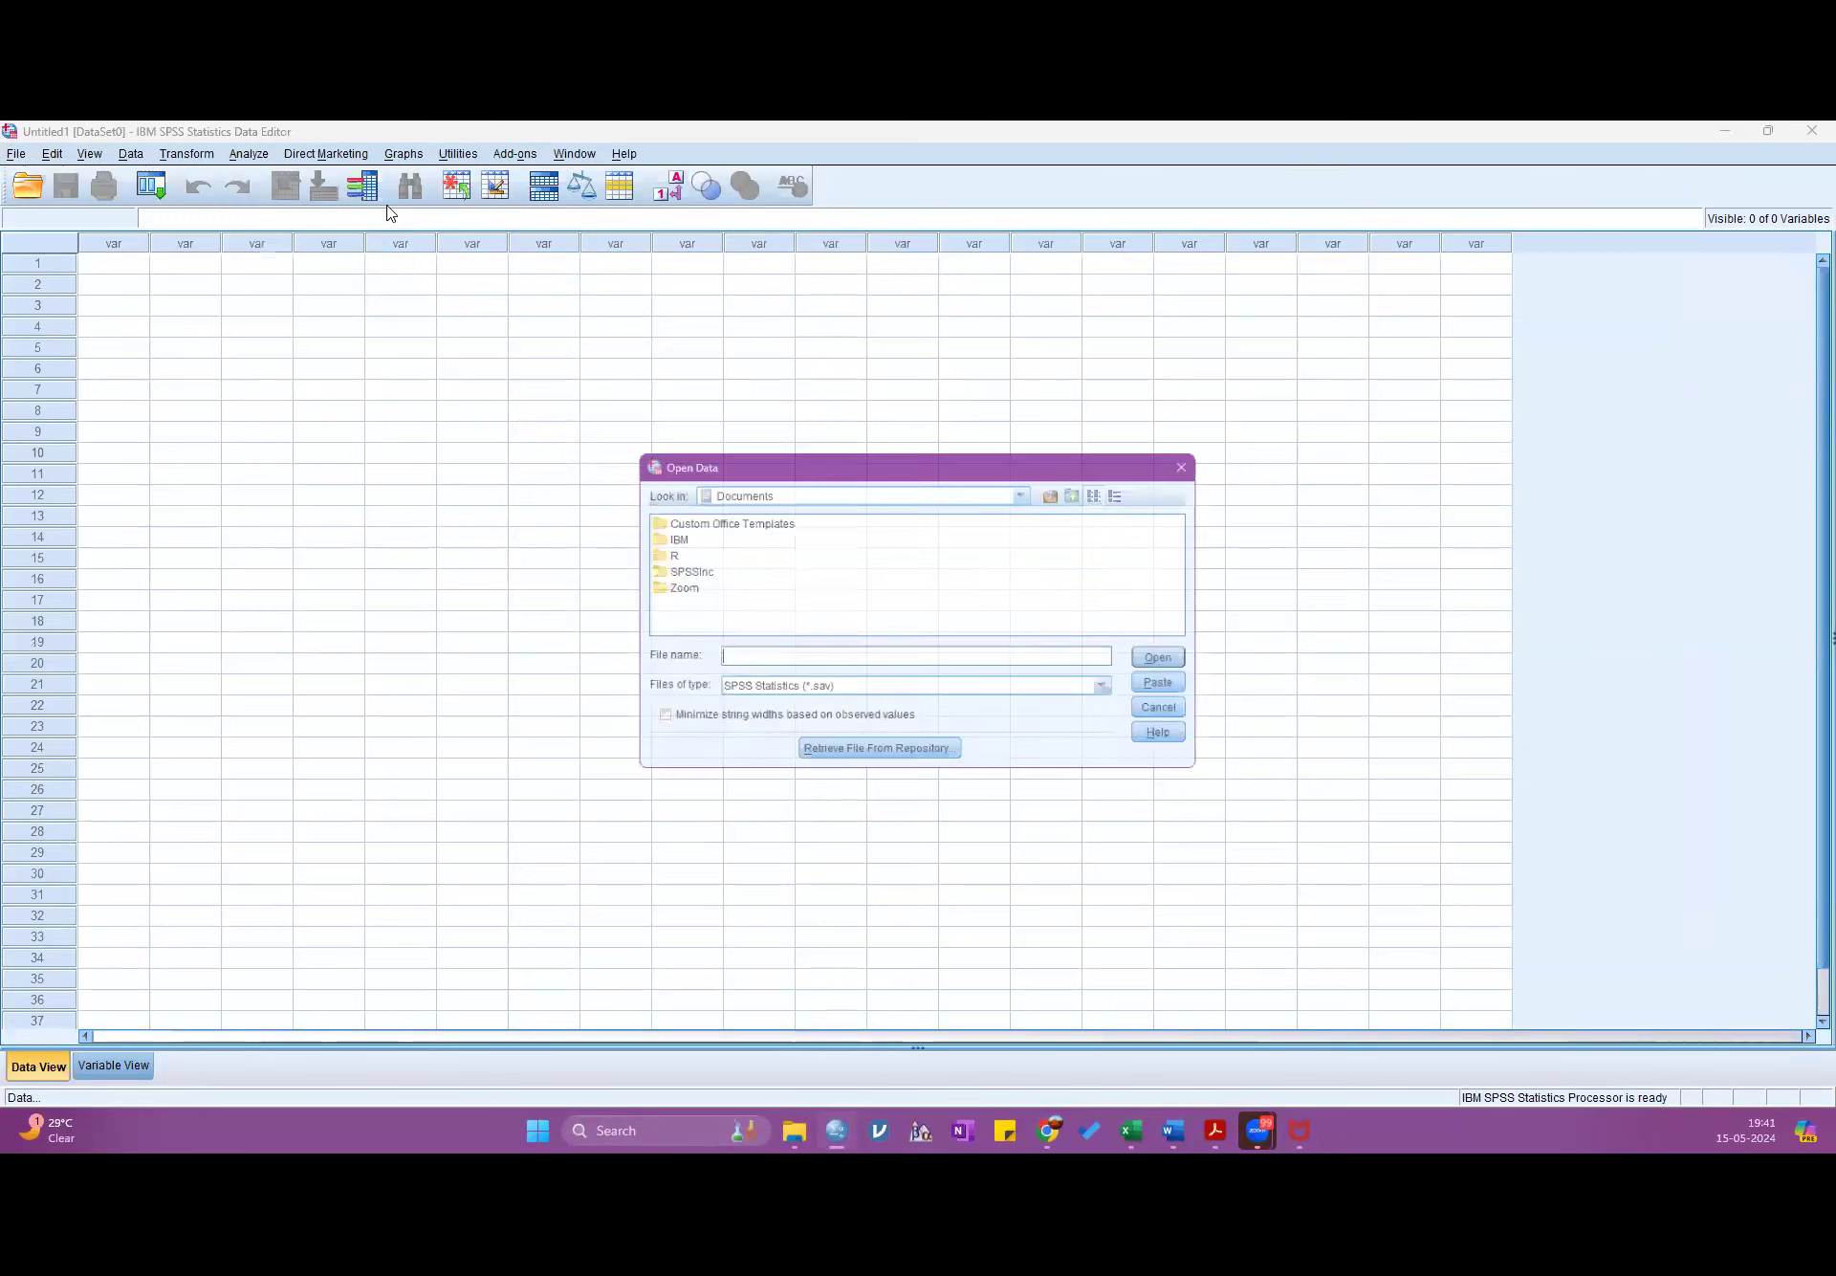
left_click(848, 485)
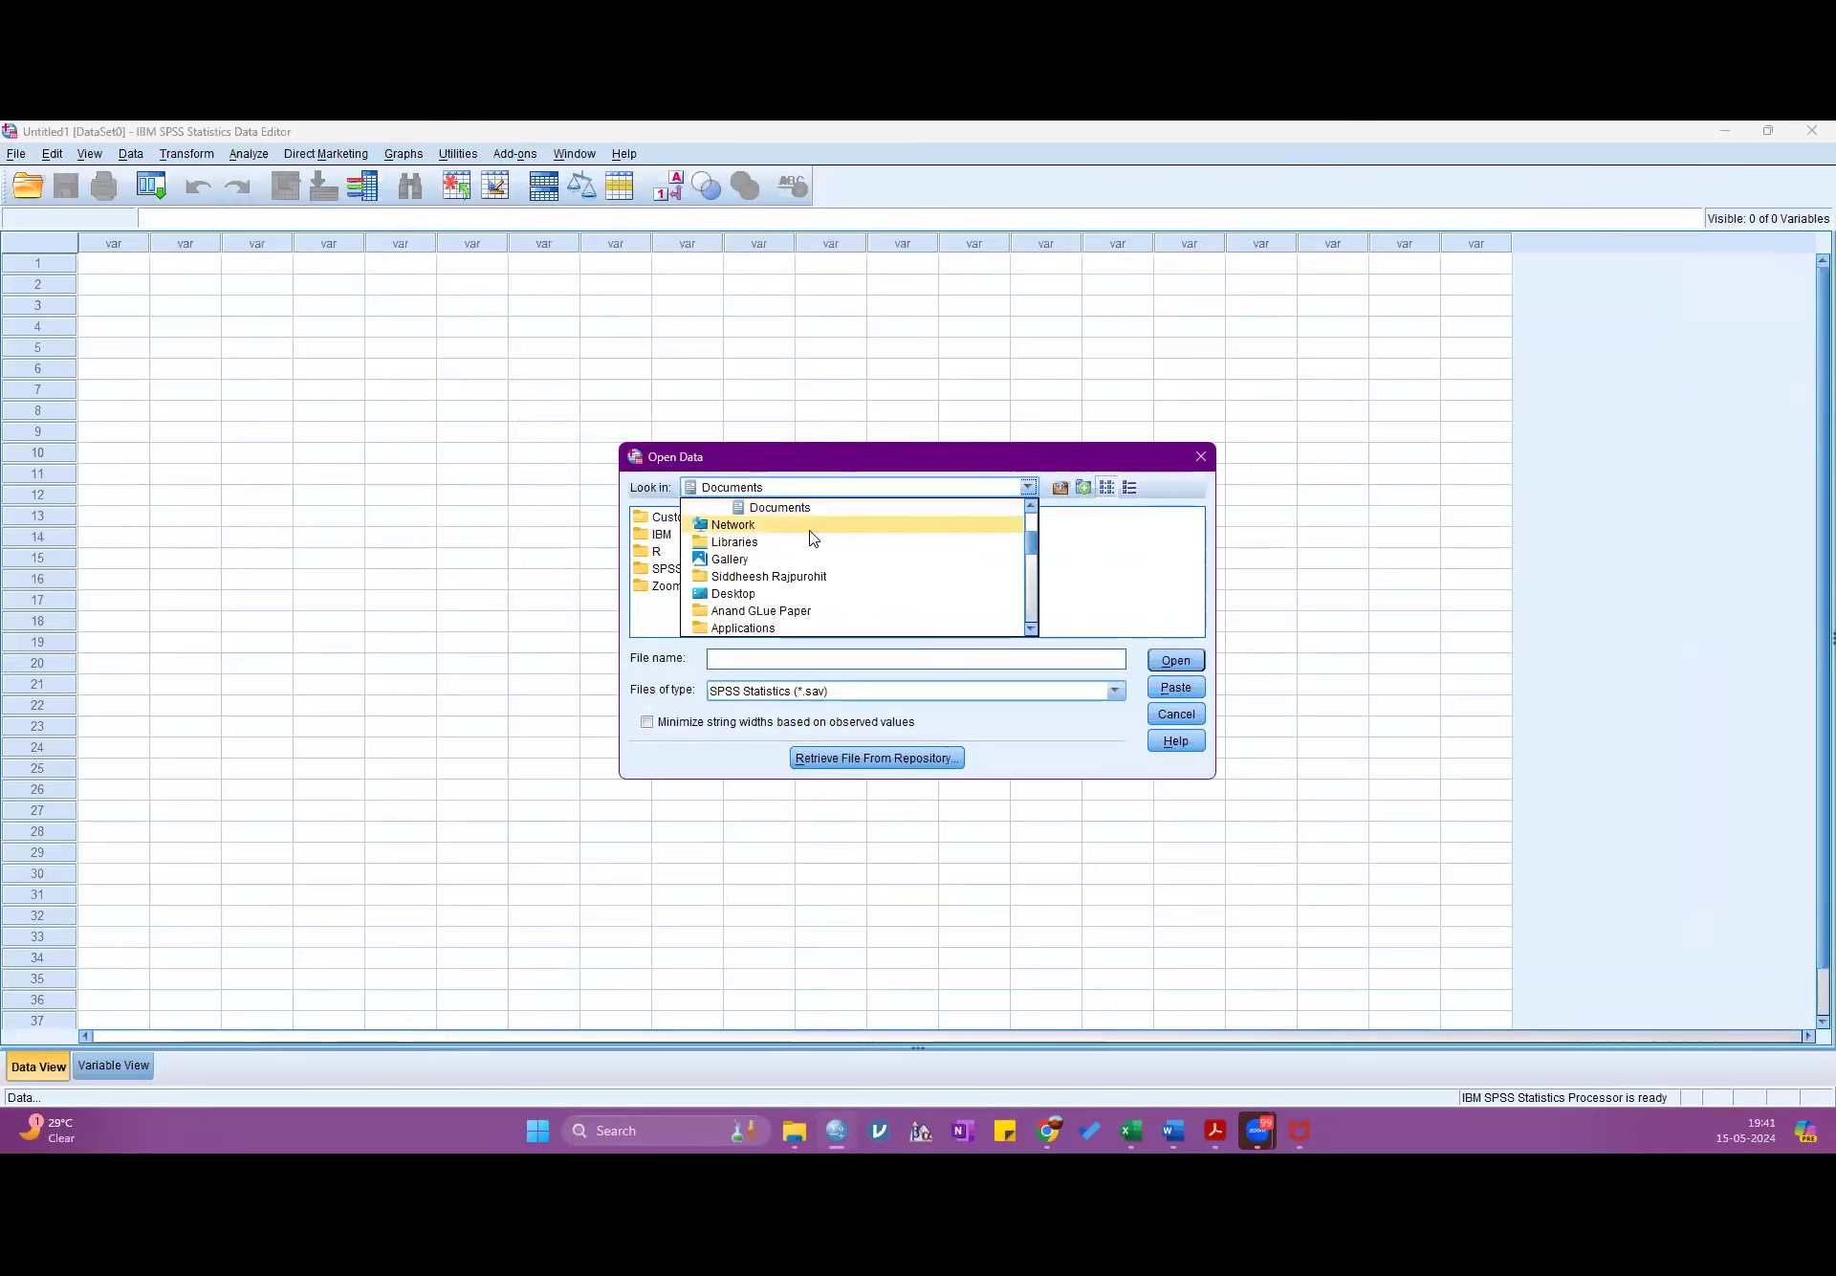
left_click(800, 594)
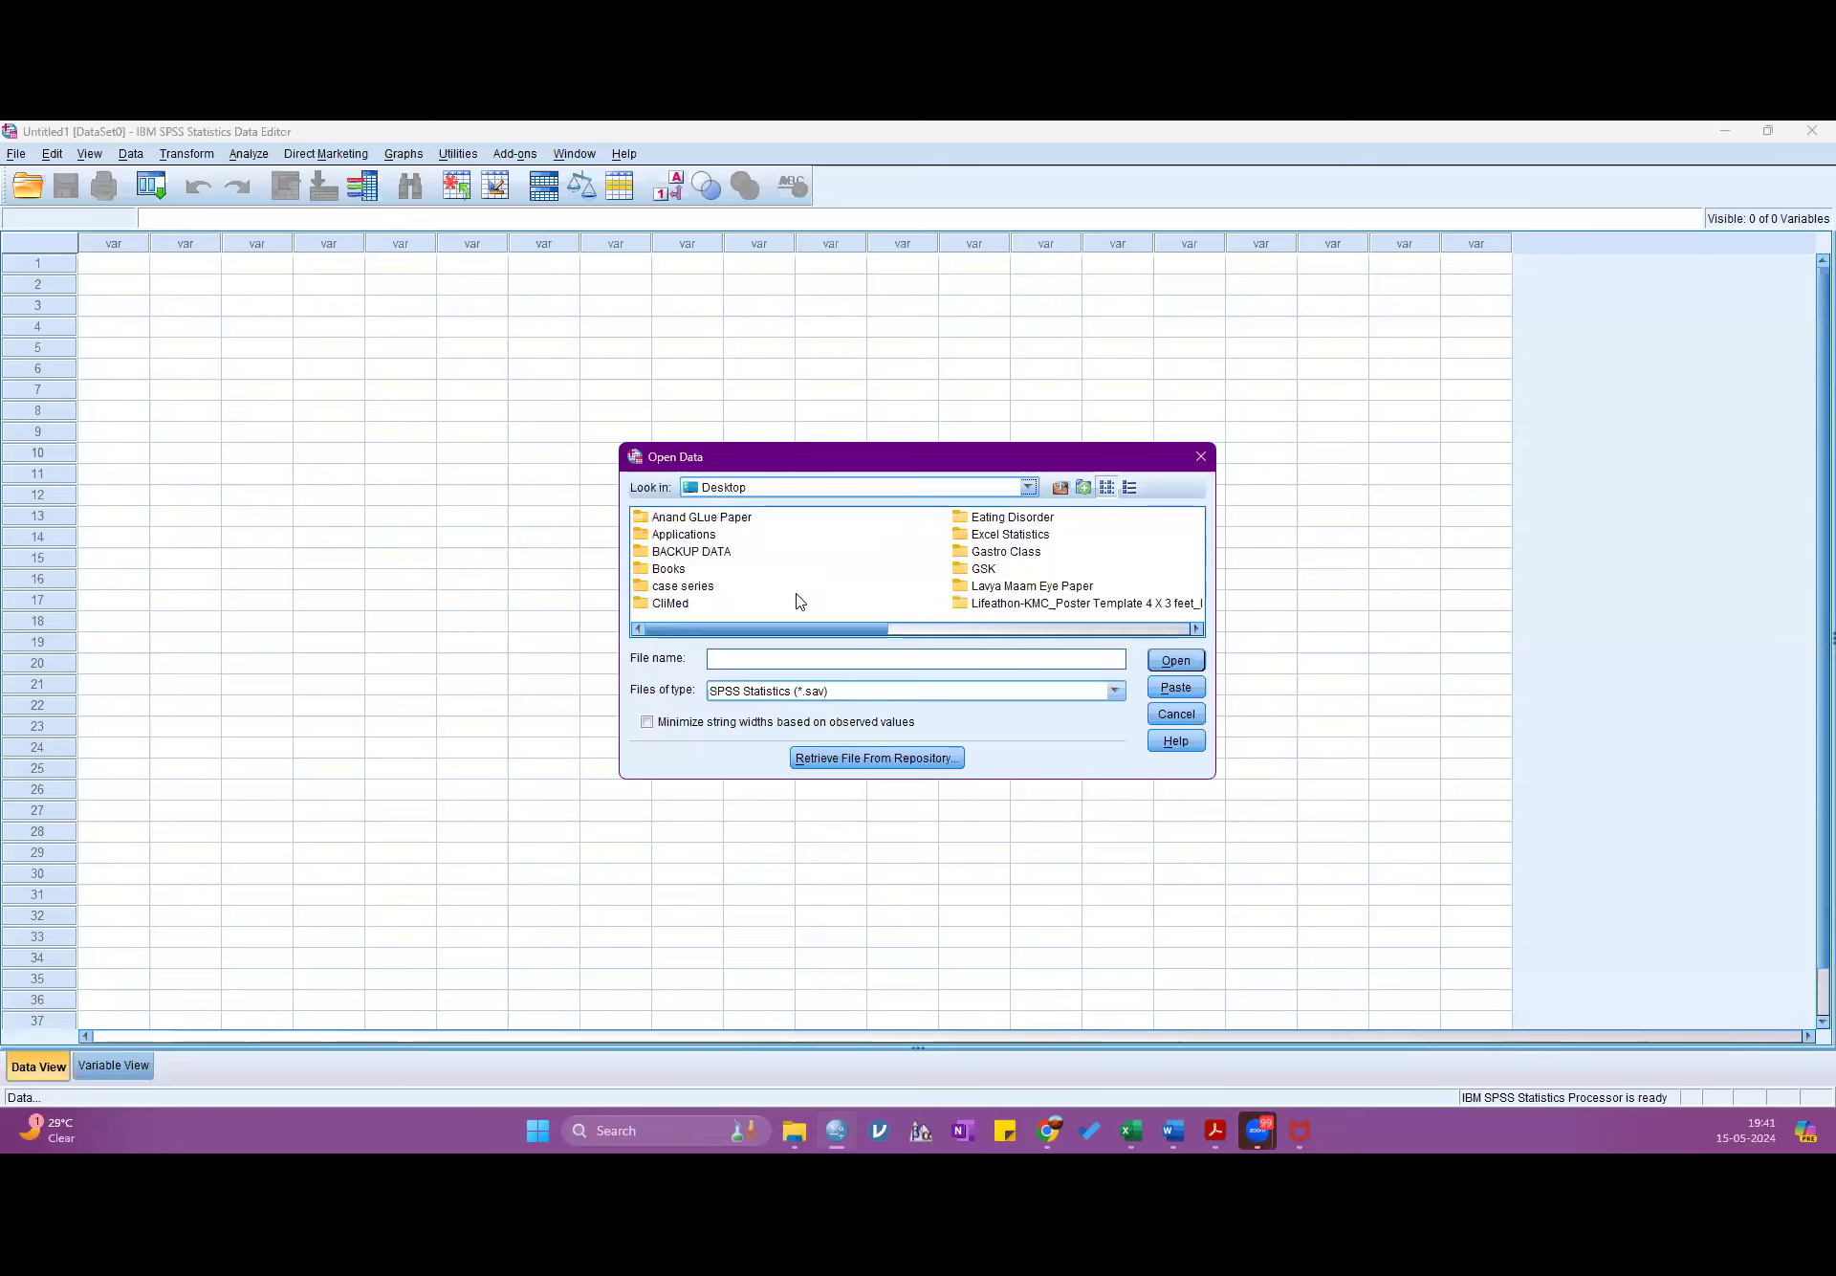
left_click_drag(795, 629, 897, 586)
left_click(727, 604)
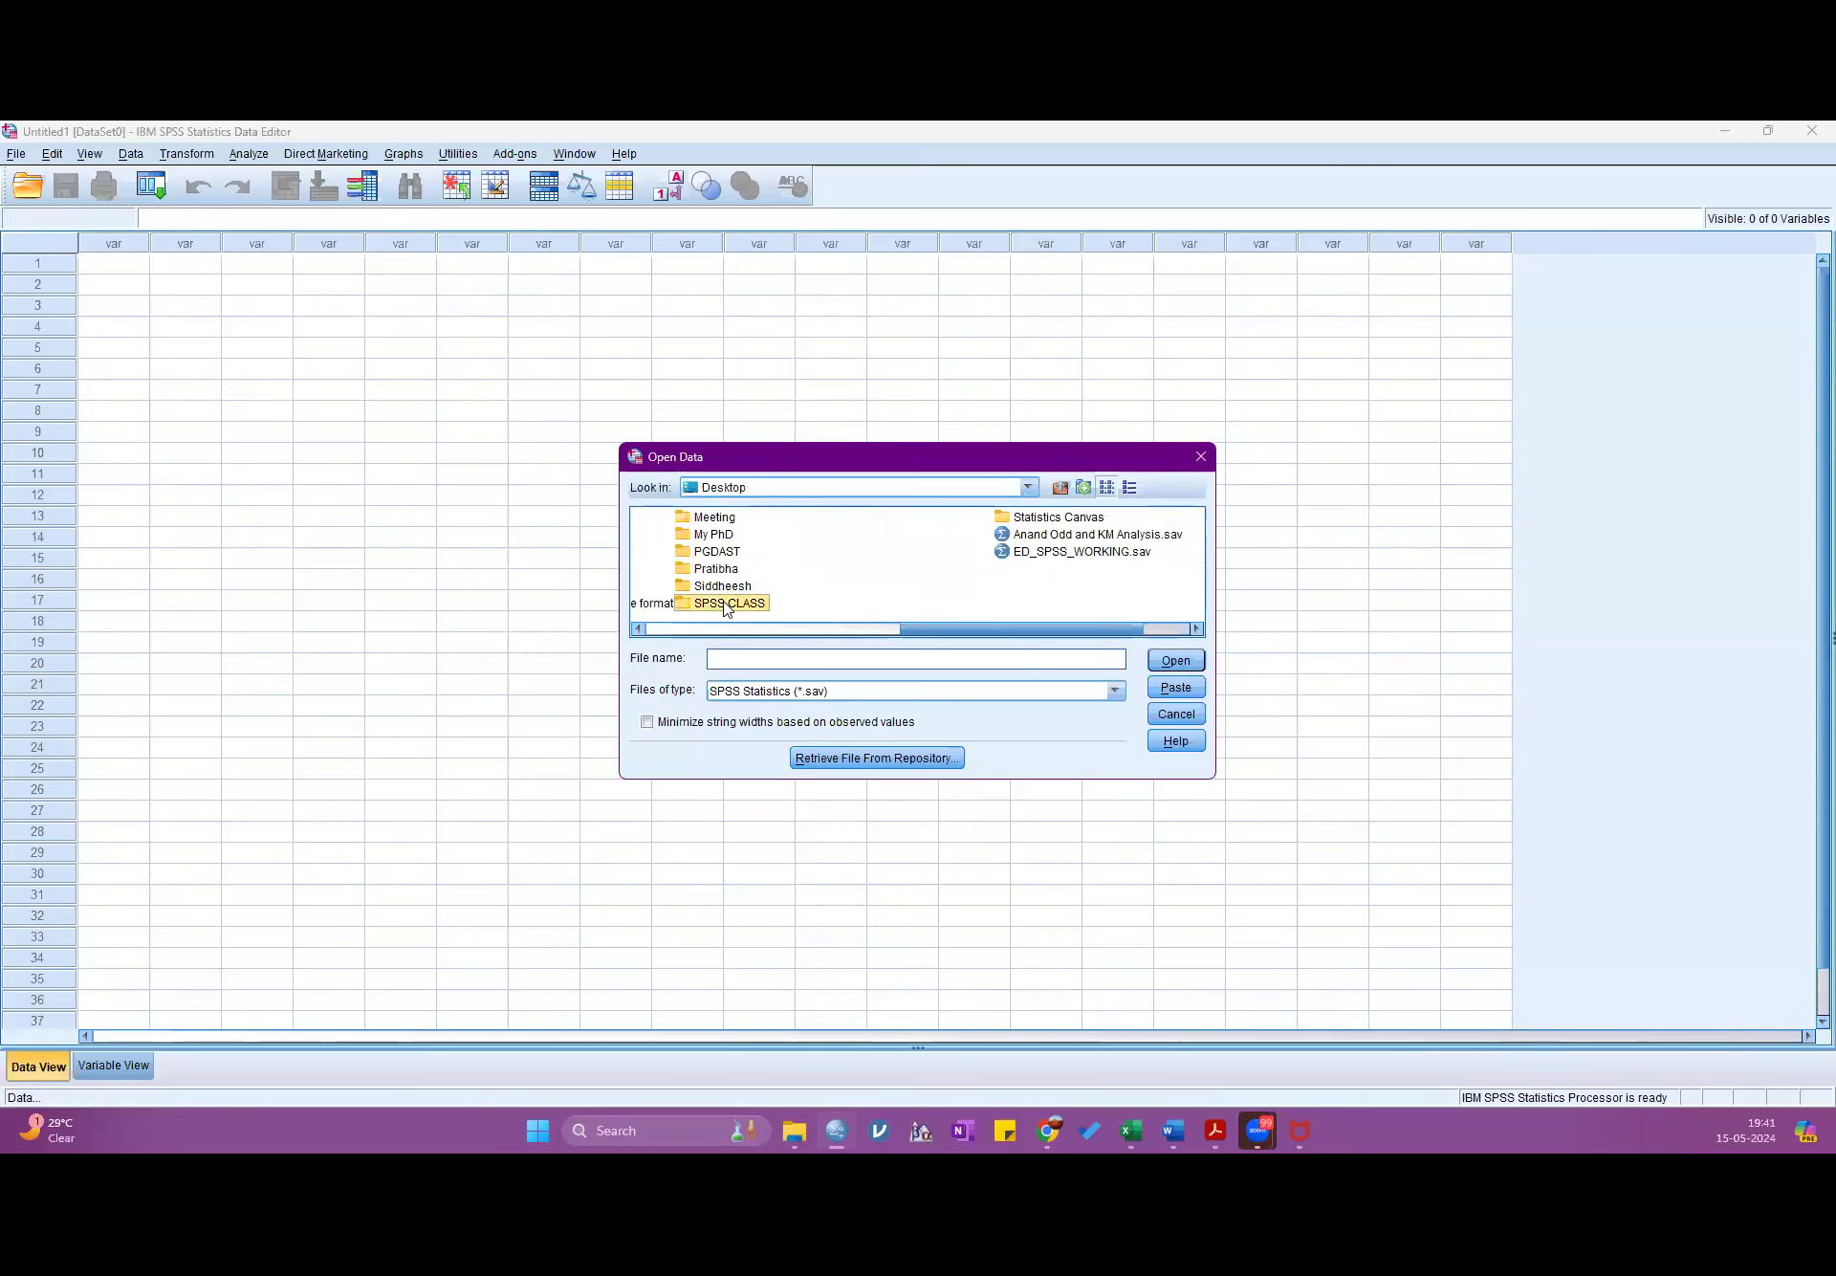
double_click(726, 603)
- Show Excel files and import "Paired sample t test.xlsx" into a maximized data editor
left_click(727, 691)
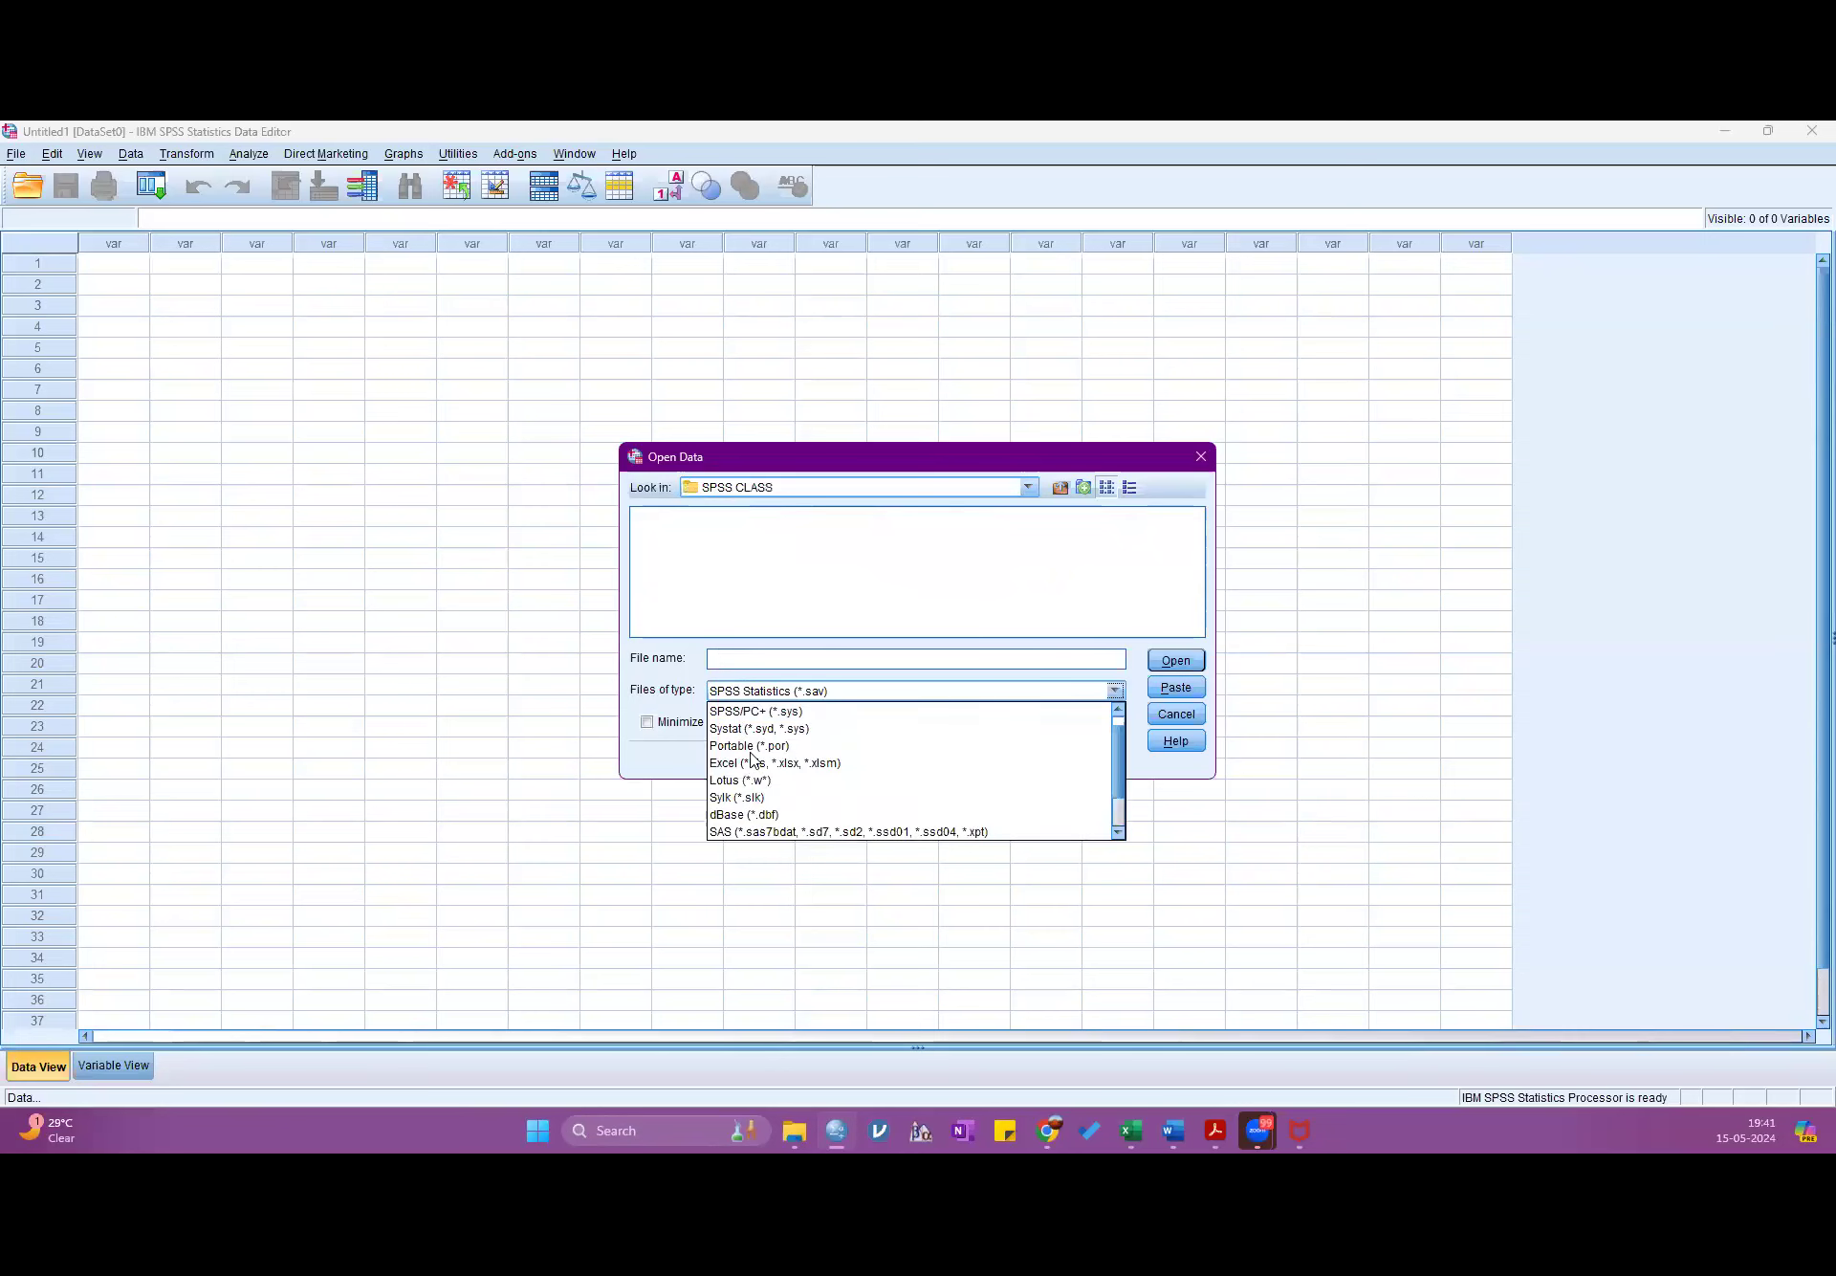
left_click(756, 762)
left_click(752, 552)
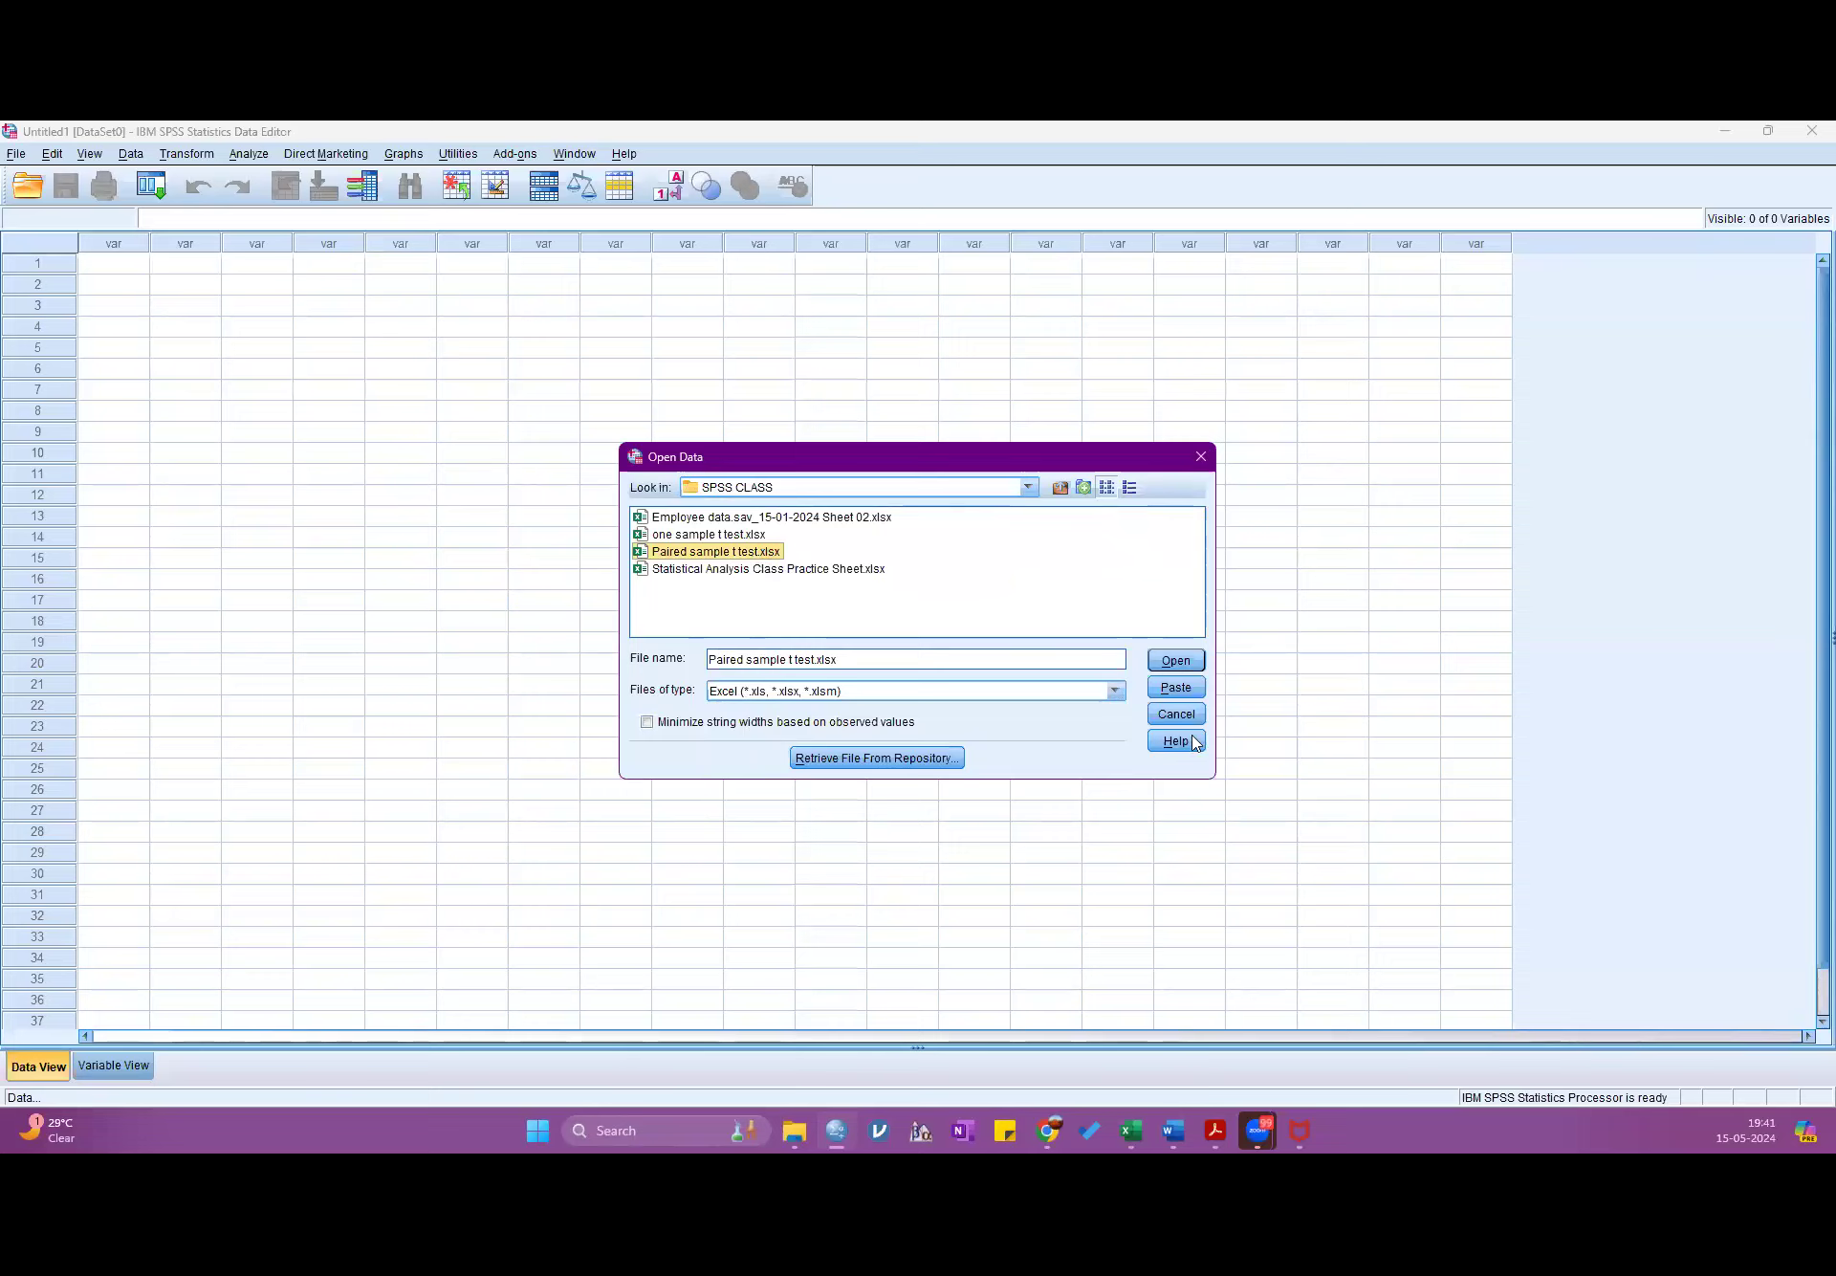
left_click(1177, 660)
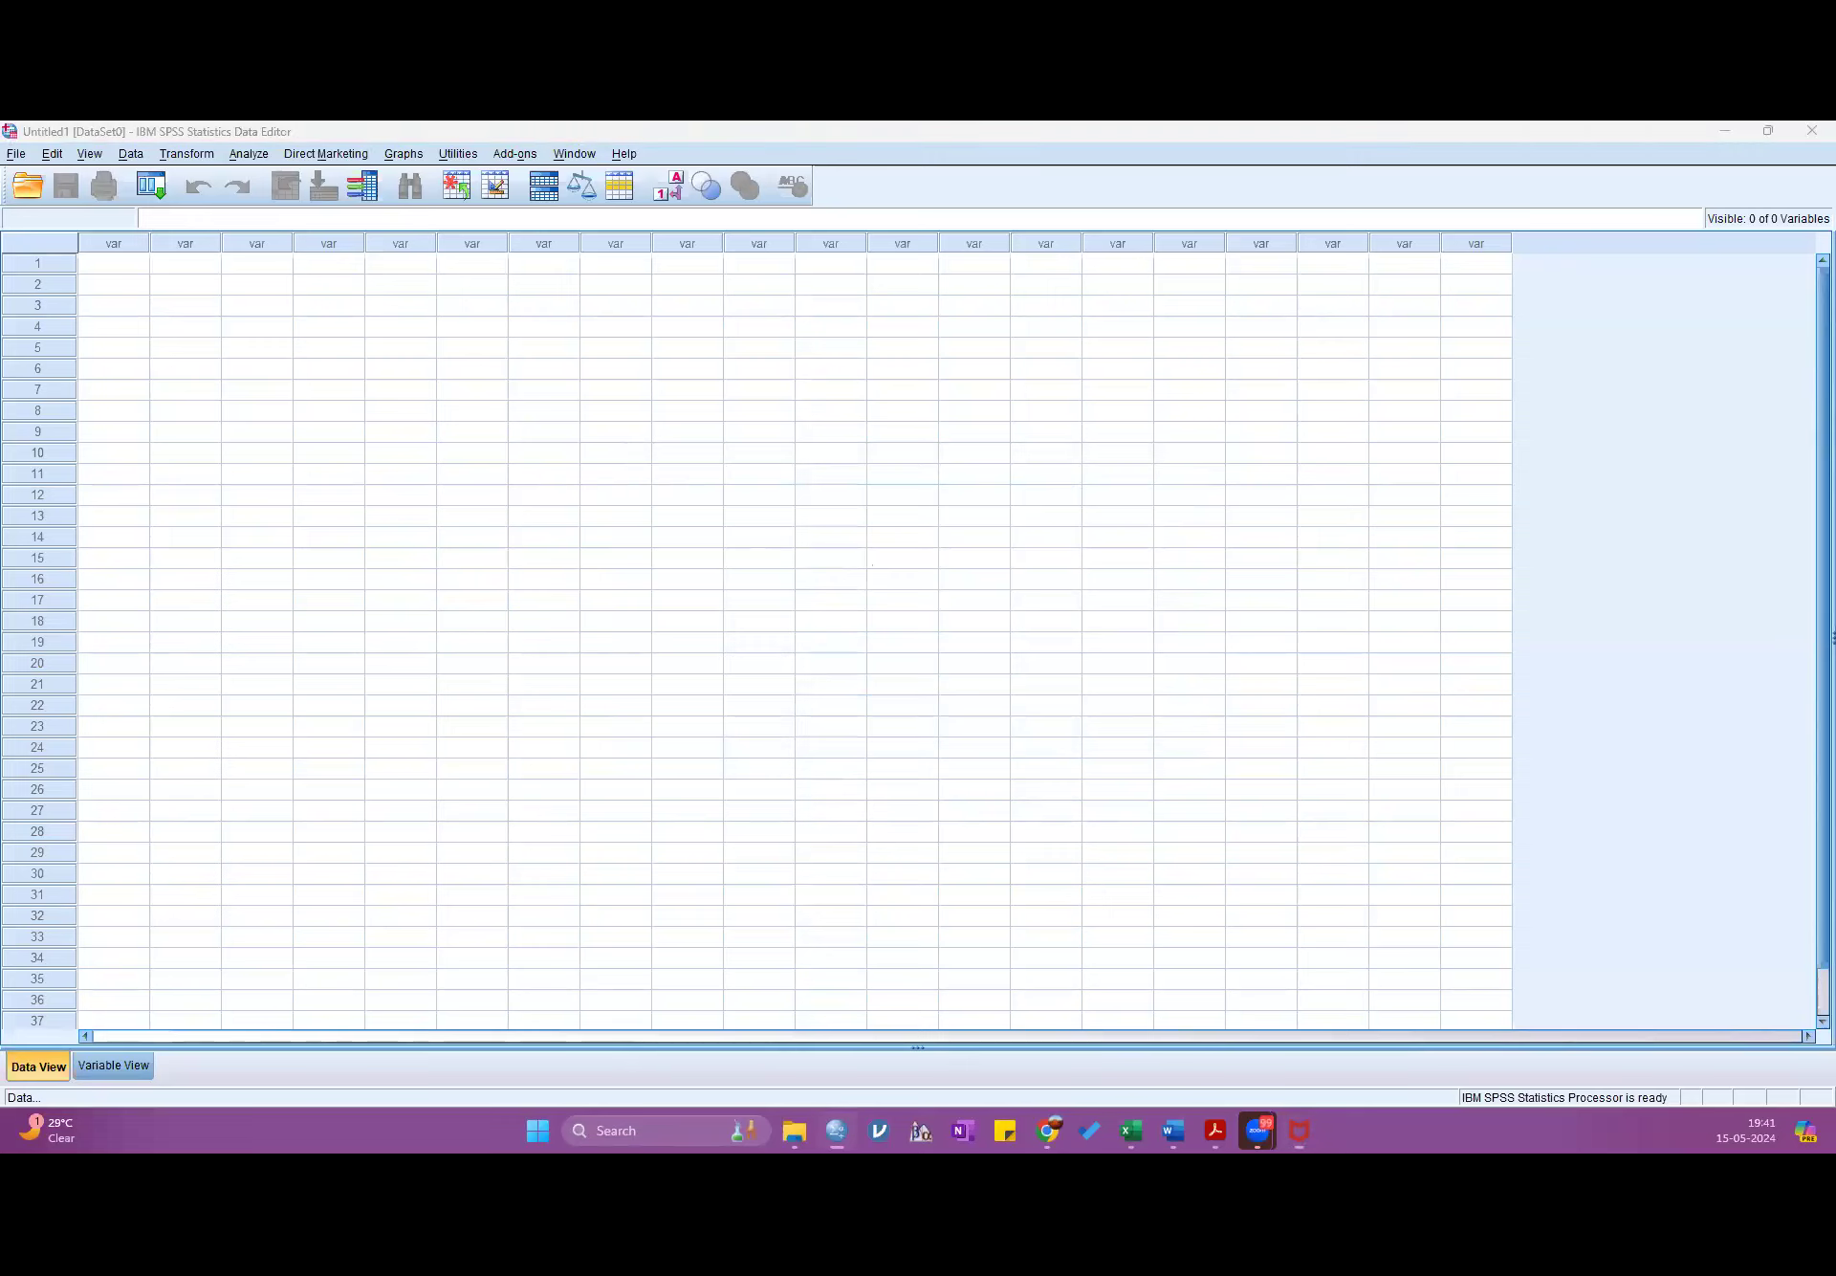
left_click(630, 664)
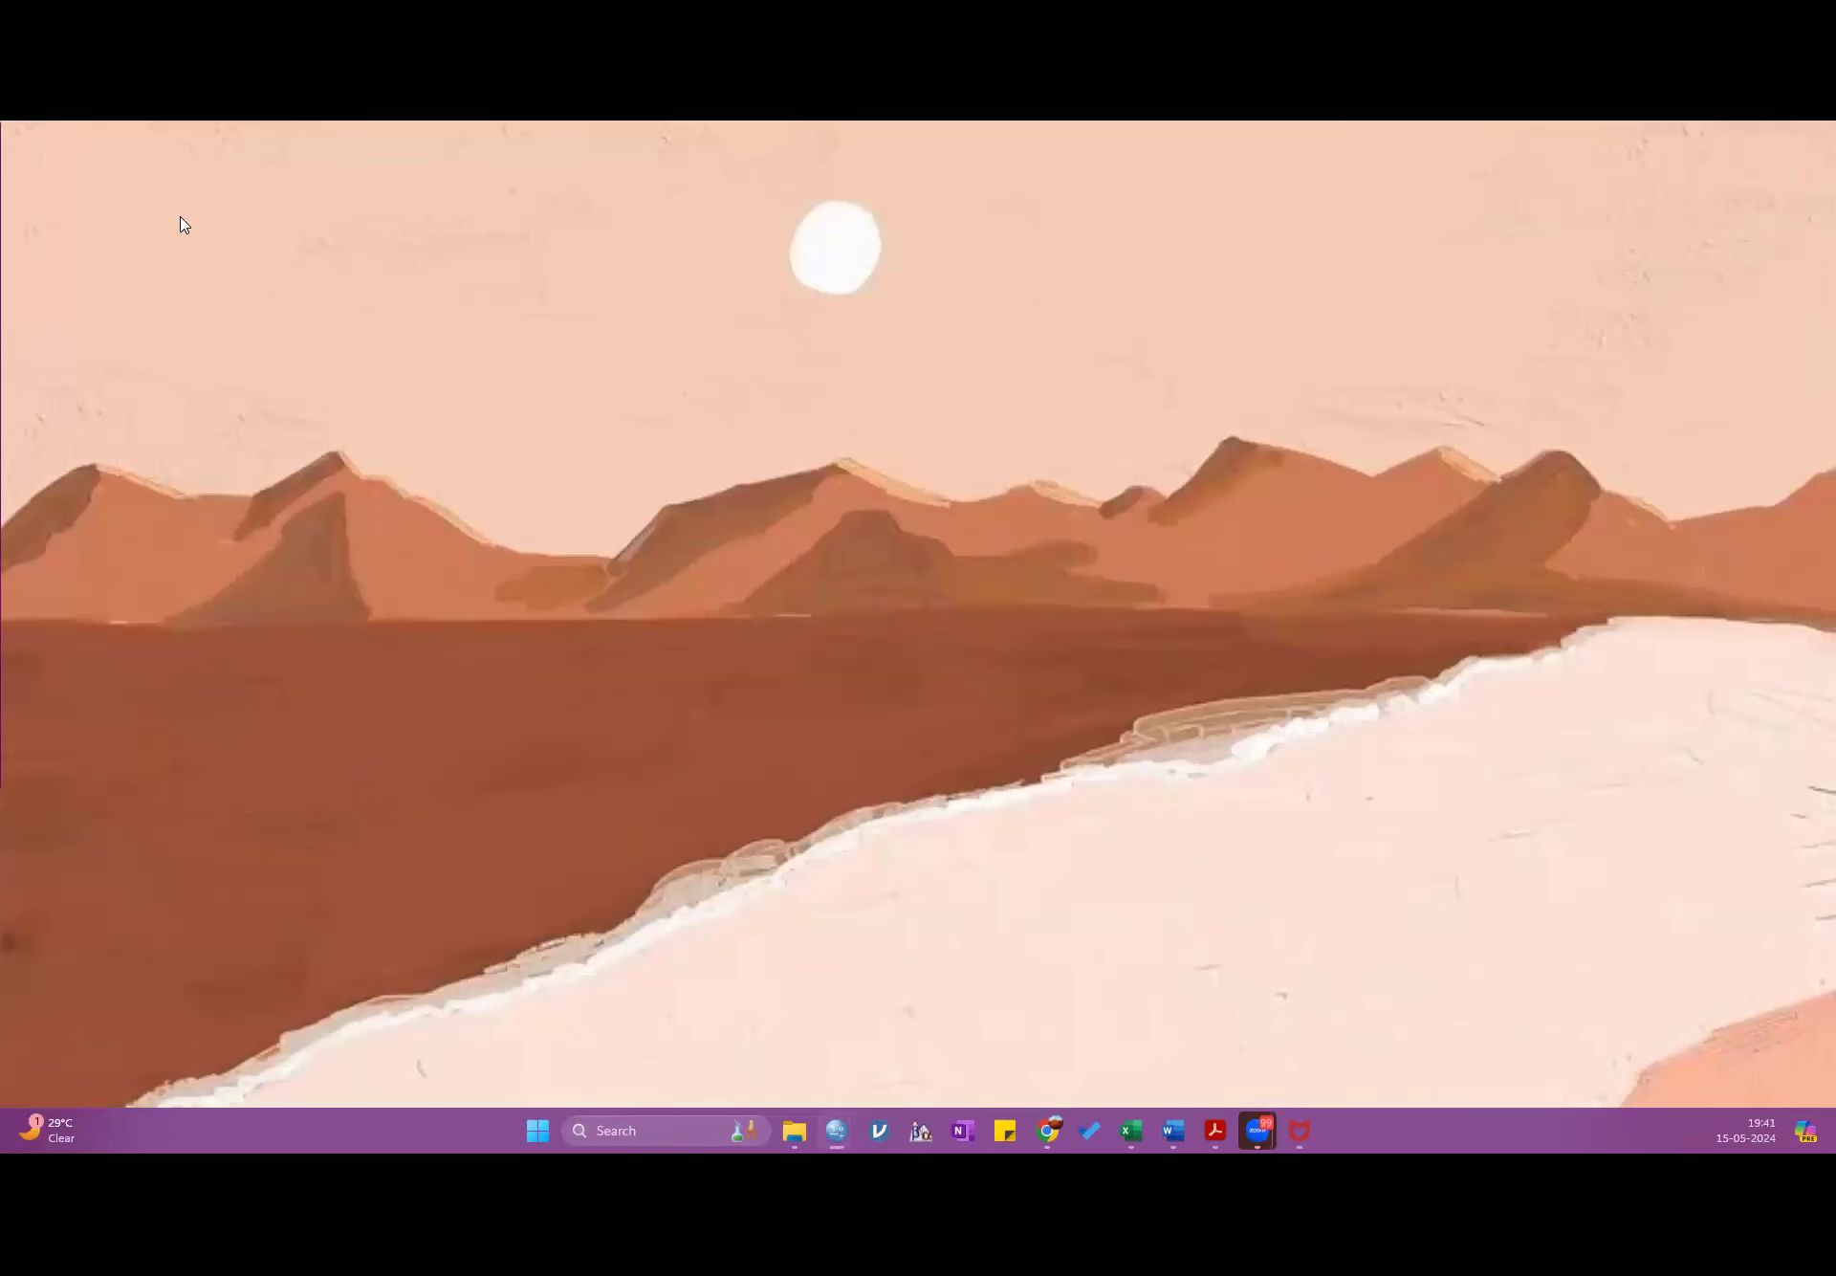
left_click_drag(1139, 206, 1140, 125)
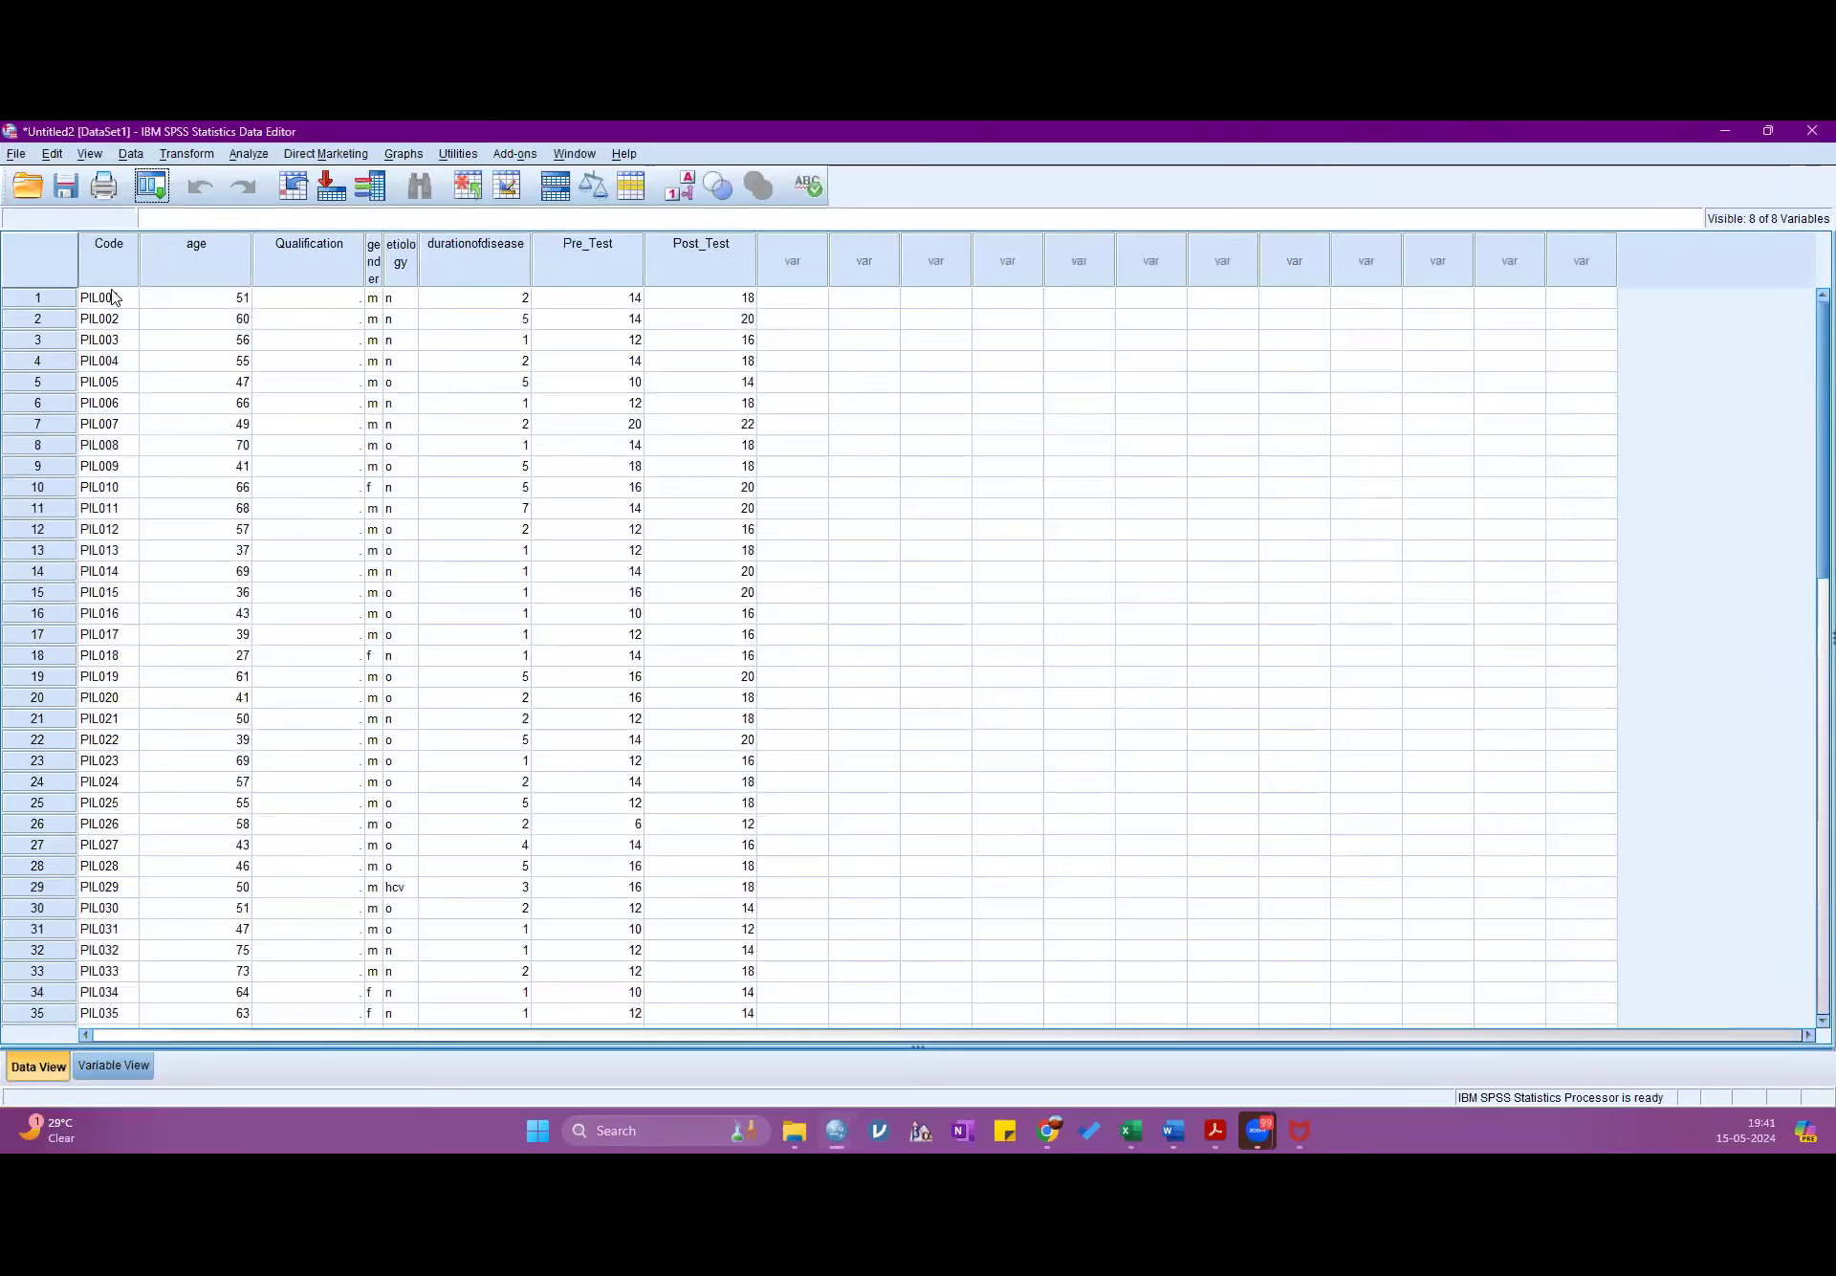
- Delete the Code and Qualification variables from the imported dataset
left_click(112, 263)
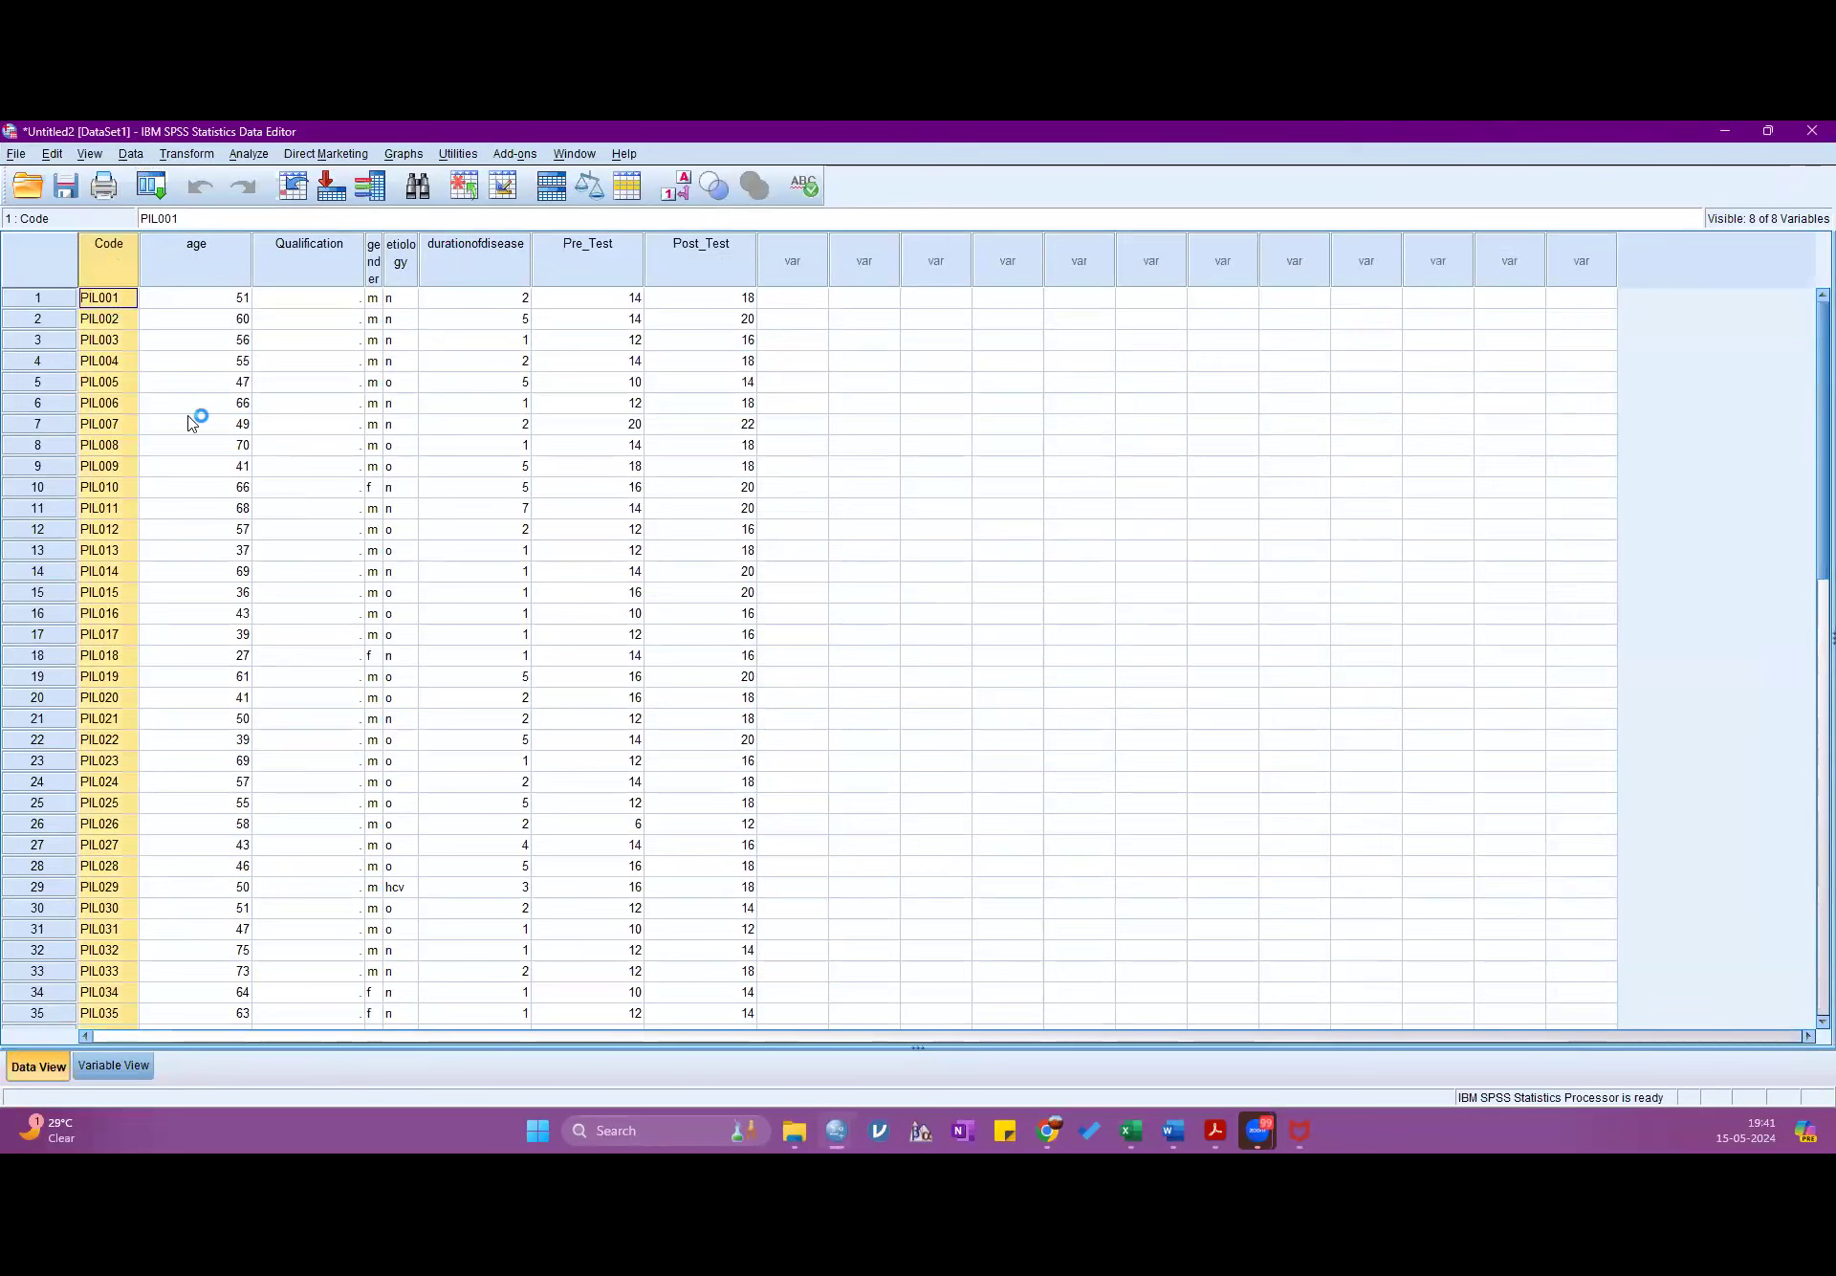
key("Delete")
left_click(271, 271)
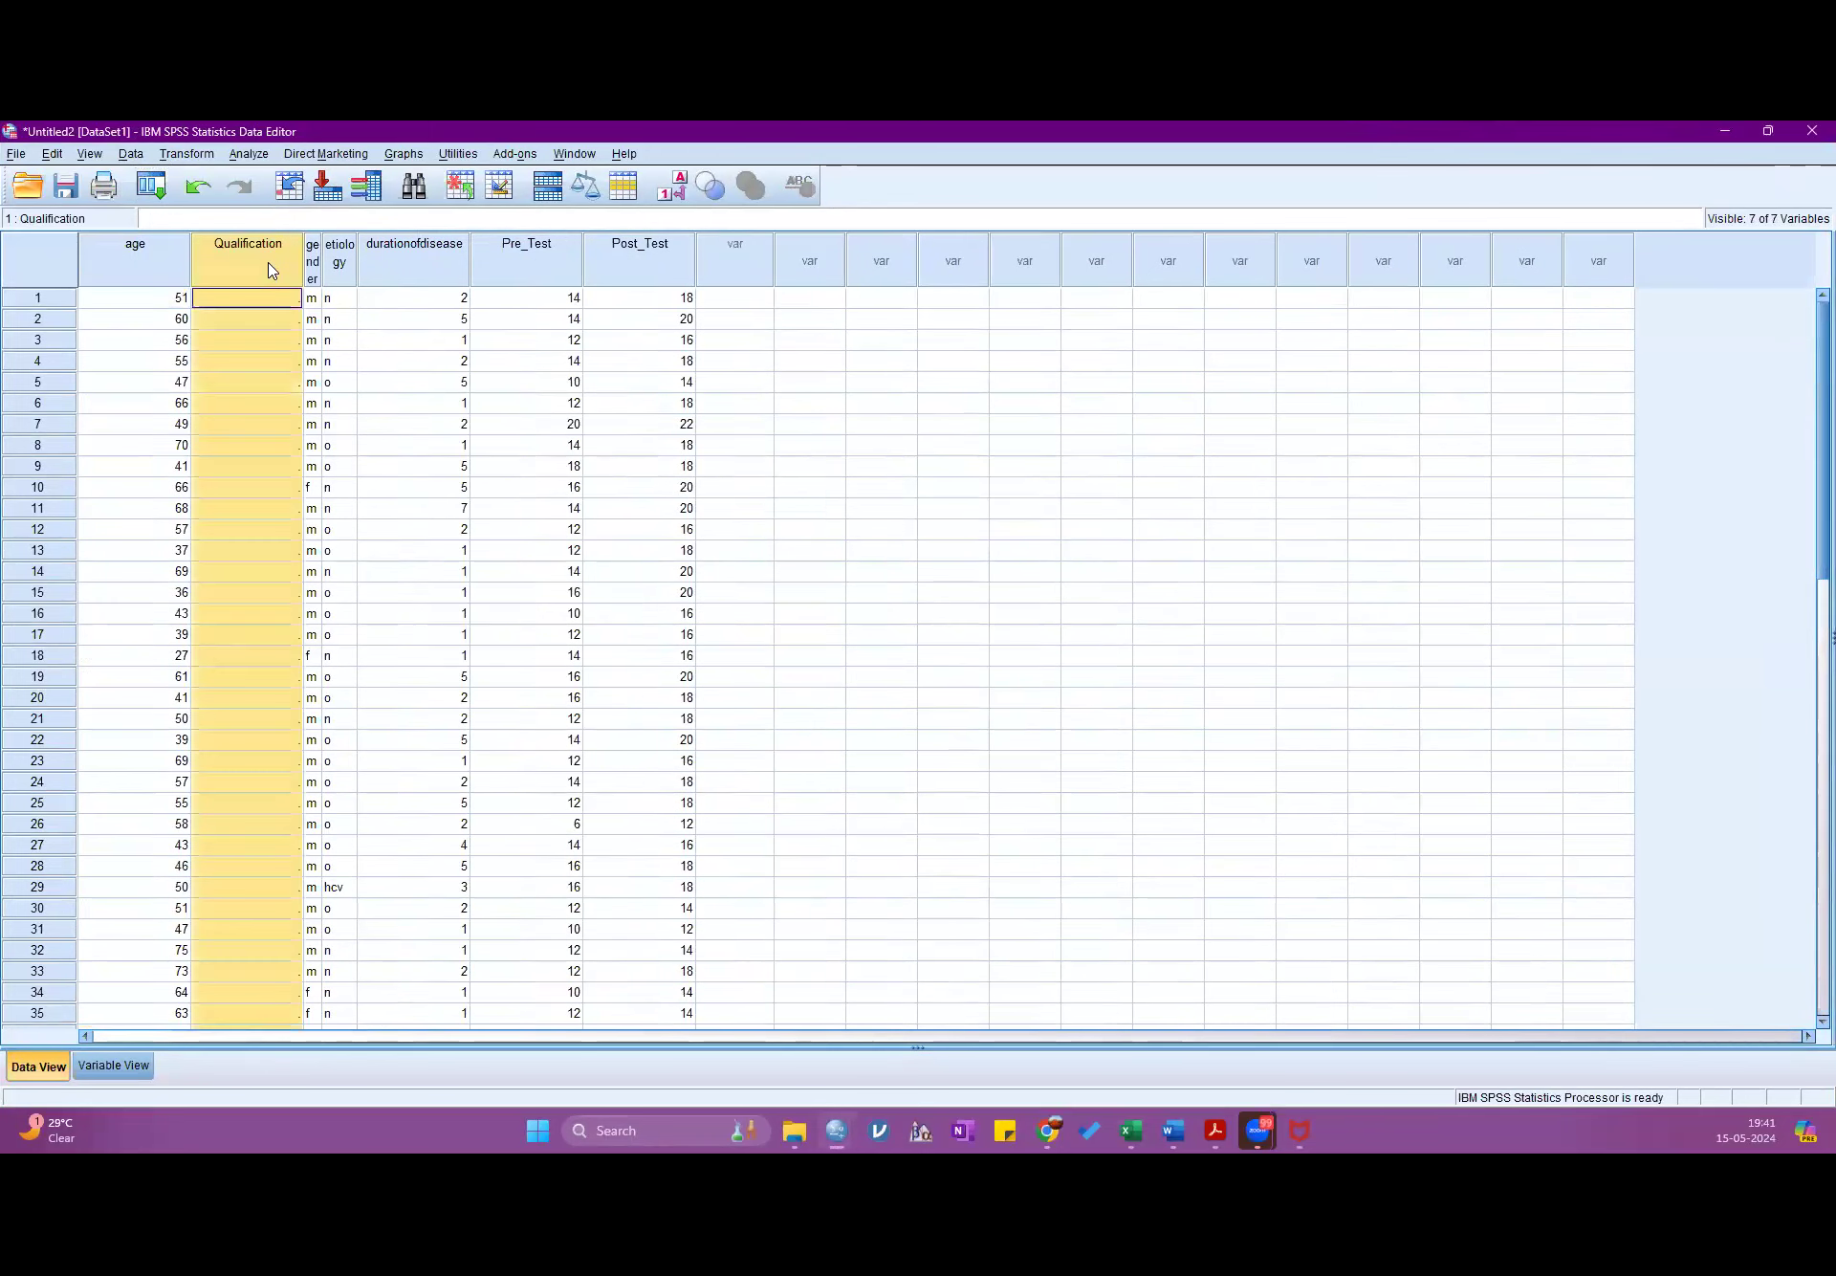
key("Delete")
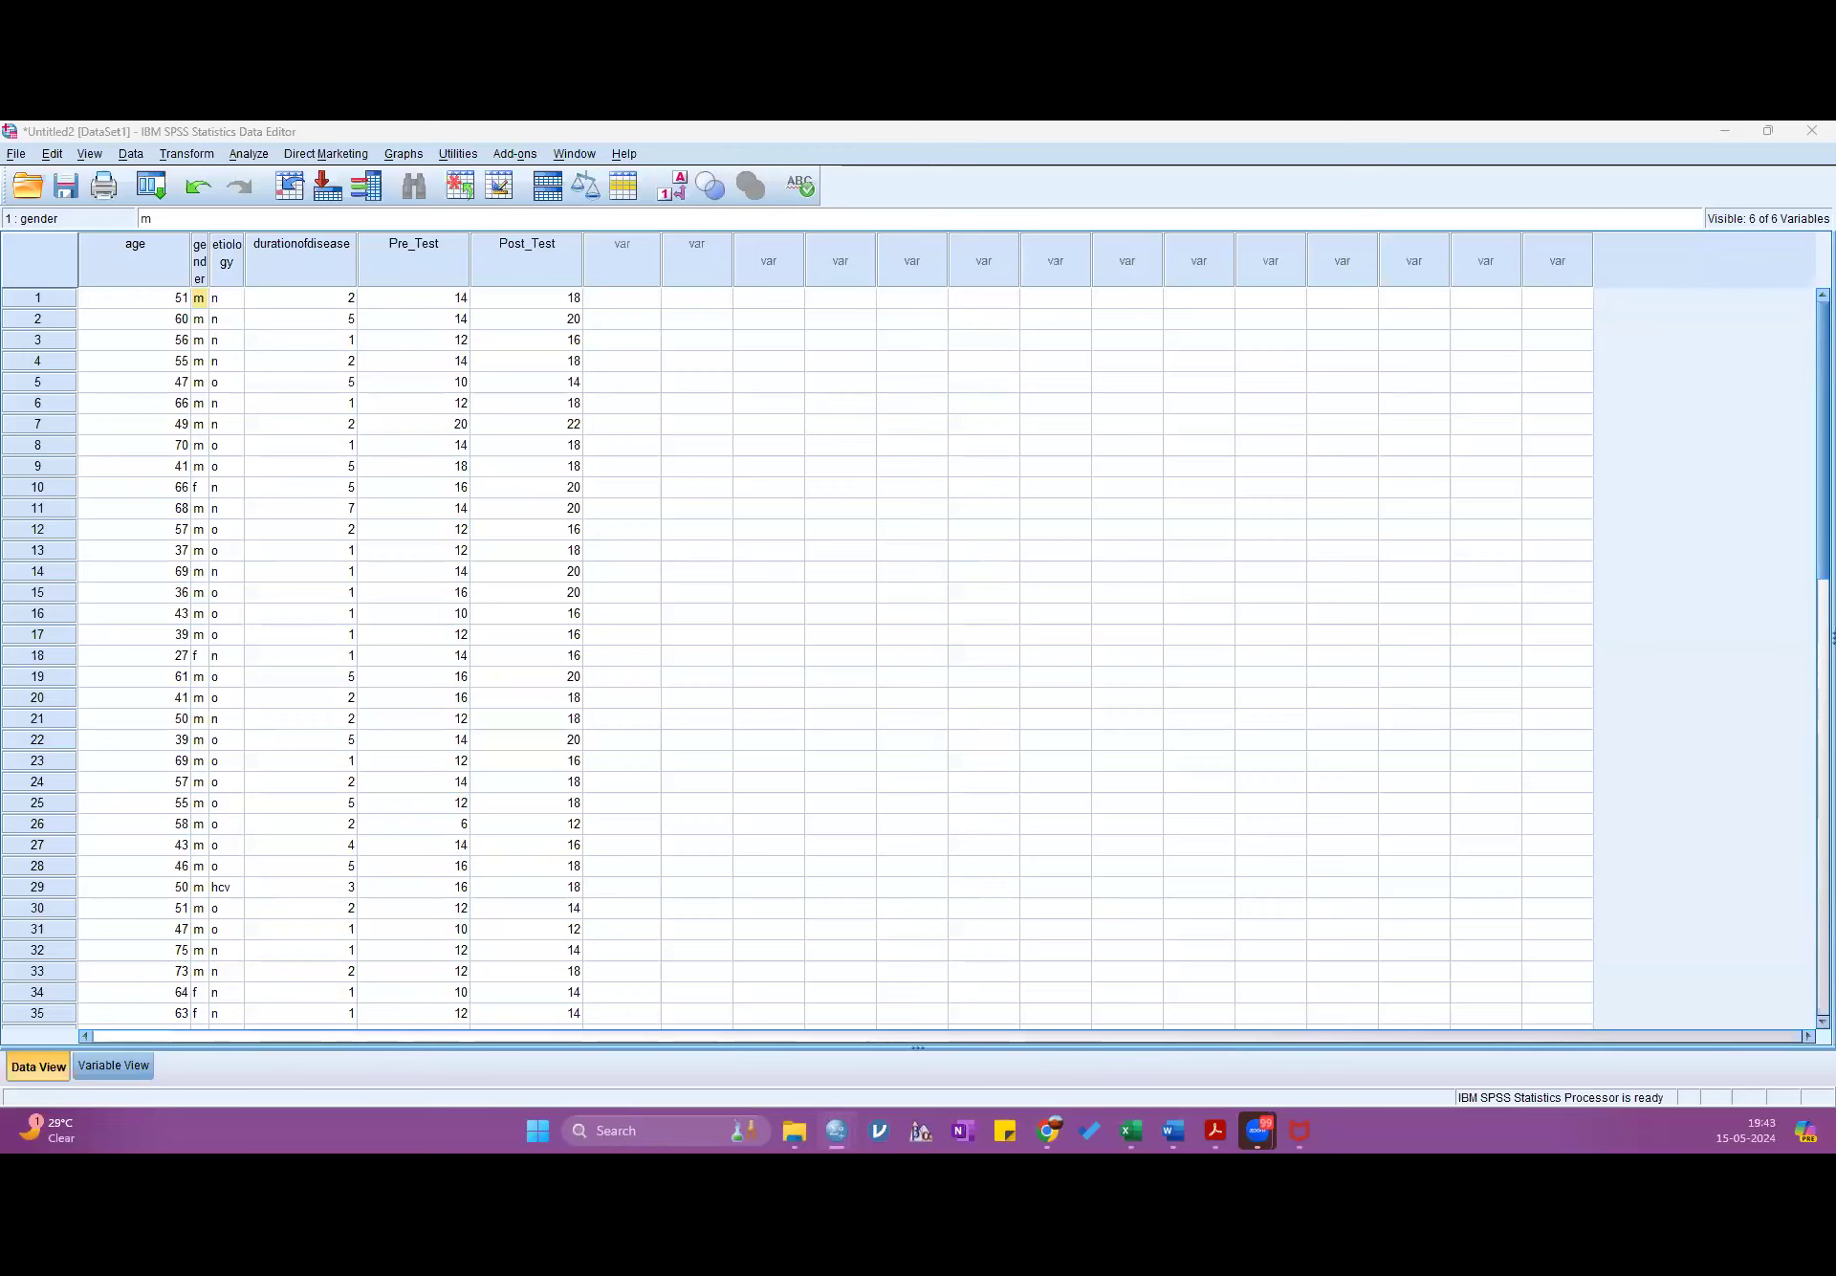
- Look through the age, Pre_Test and Post_Test columns by selecting their values from row 1 downward
left_click_drag(143, 304, 179, 676)
scroll(182, 684, "up", 11)
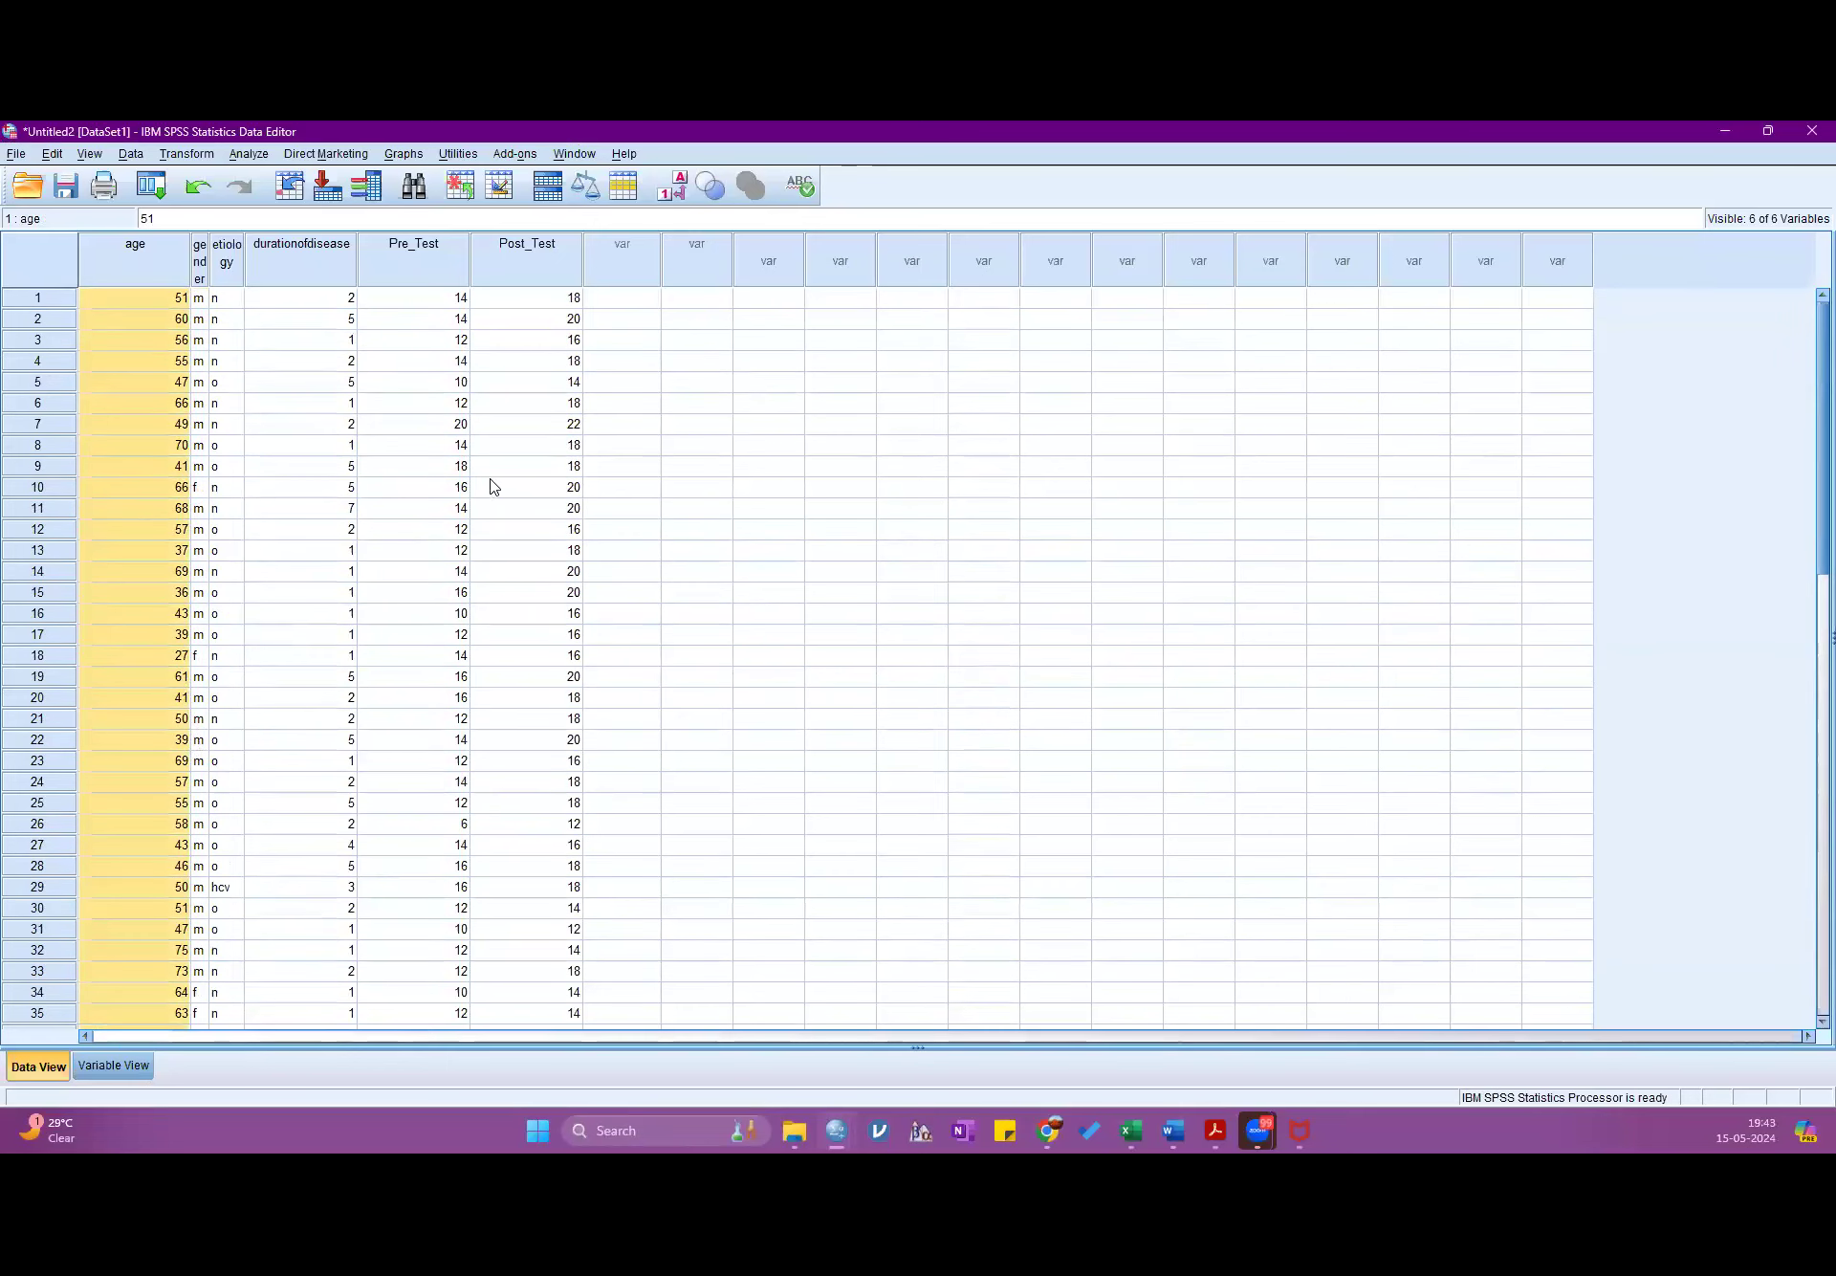
left_click(402, 299)
left_click(565, 301)
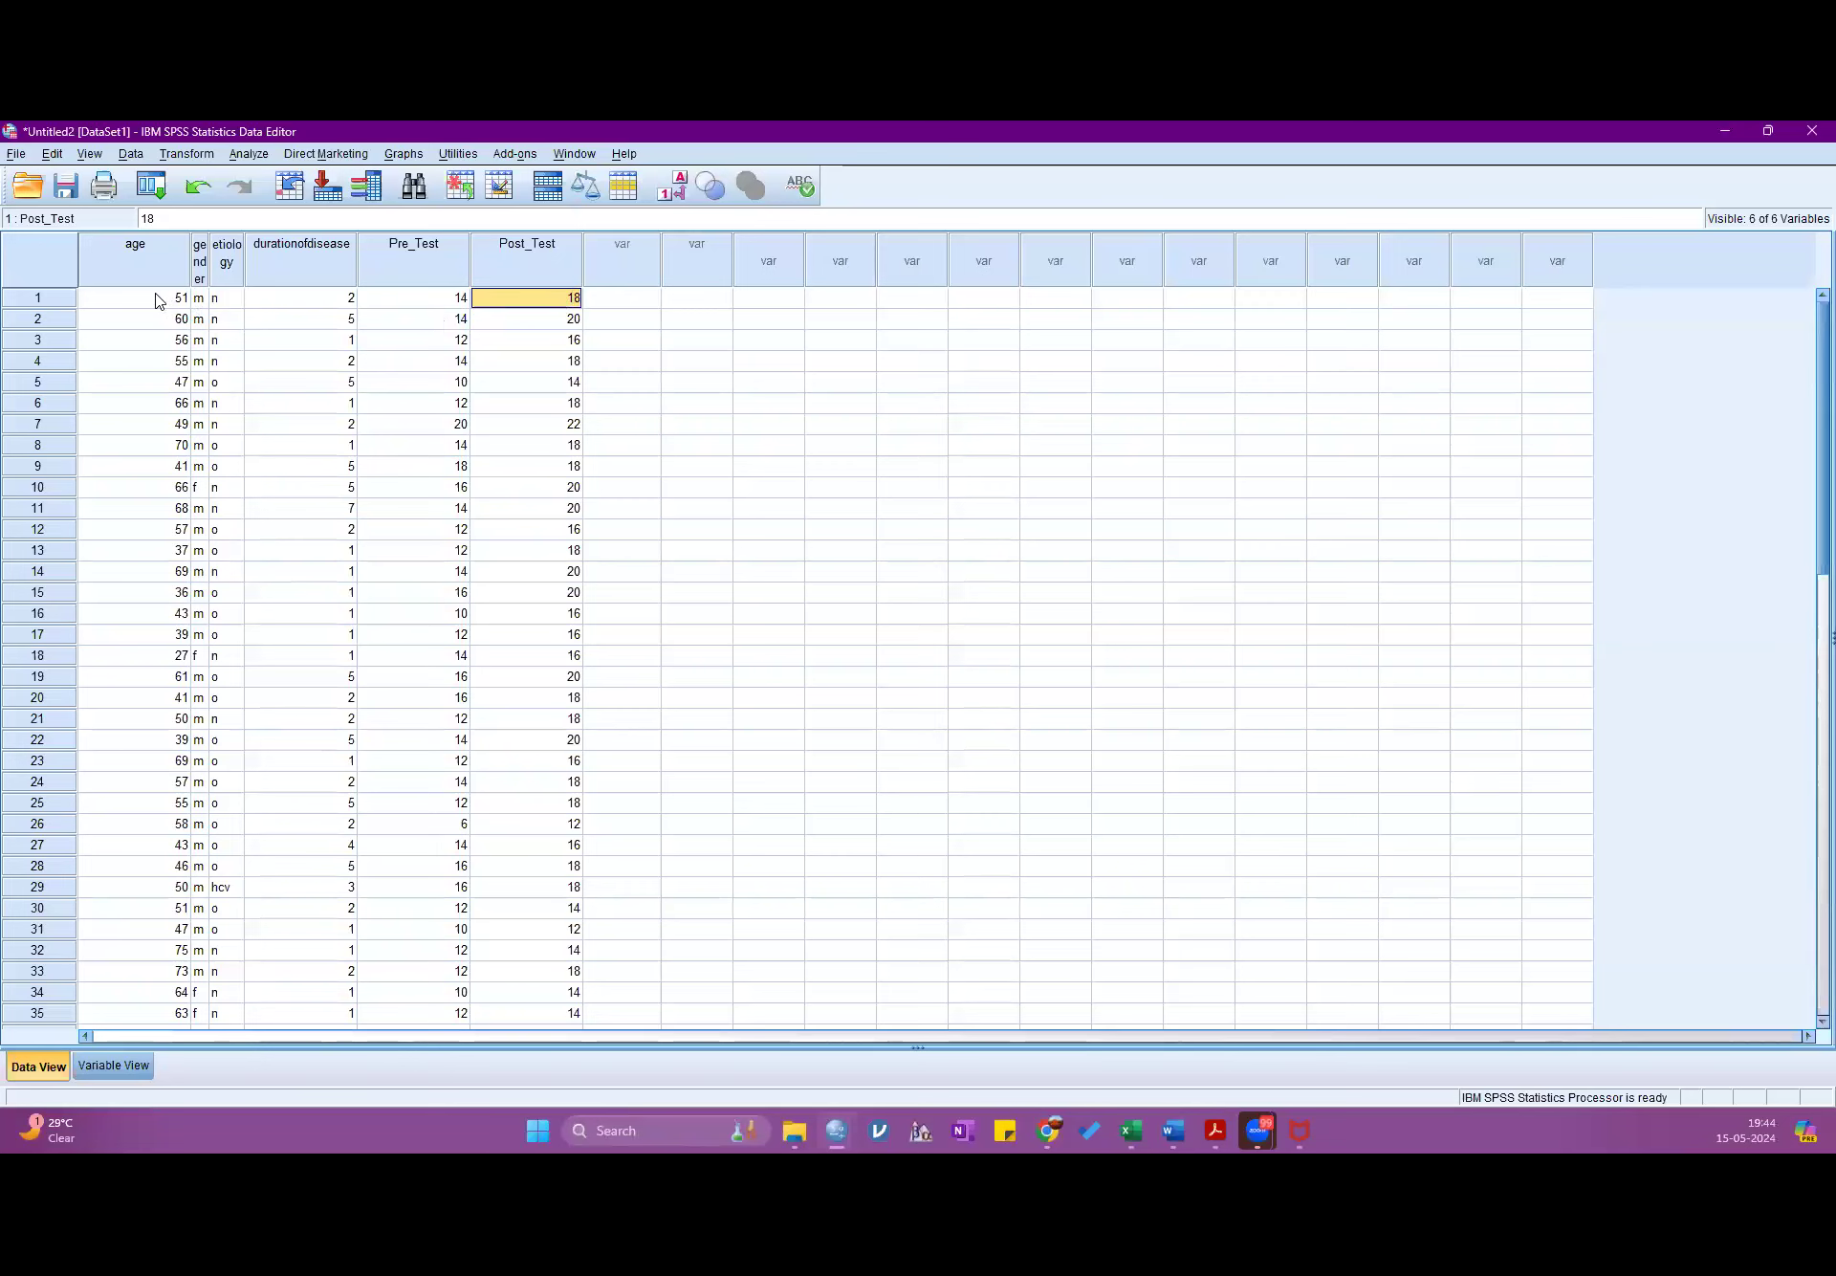
left_click_drag(149, 303, 144, 766)
scroll(168, 755, "up", 5)
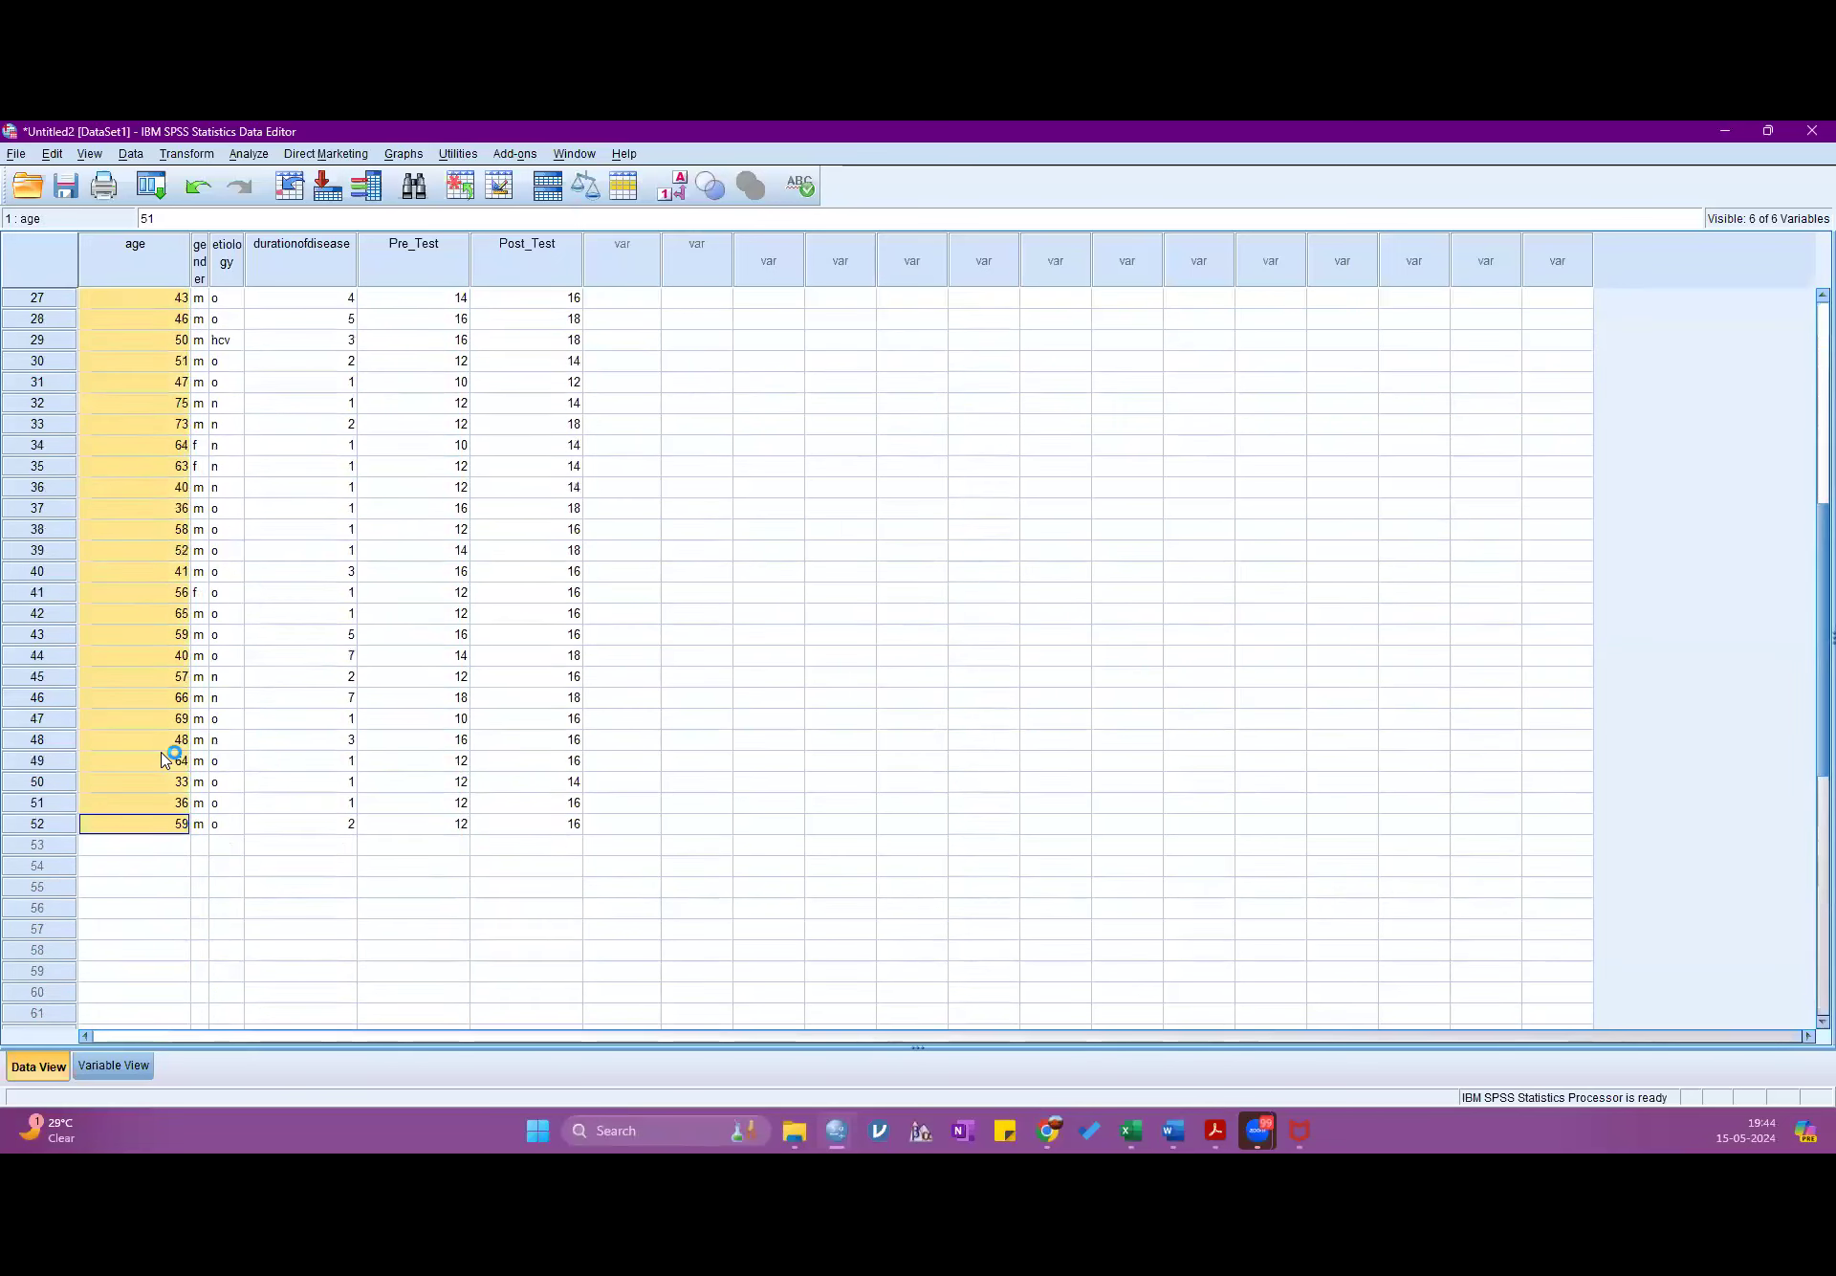
scroll(164, 758, "up", 5)
left_click_drag(428, 302, 398, 876)
left_click_drag(525, 297, 523, 878)
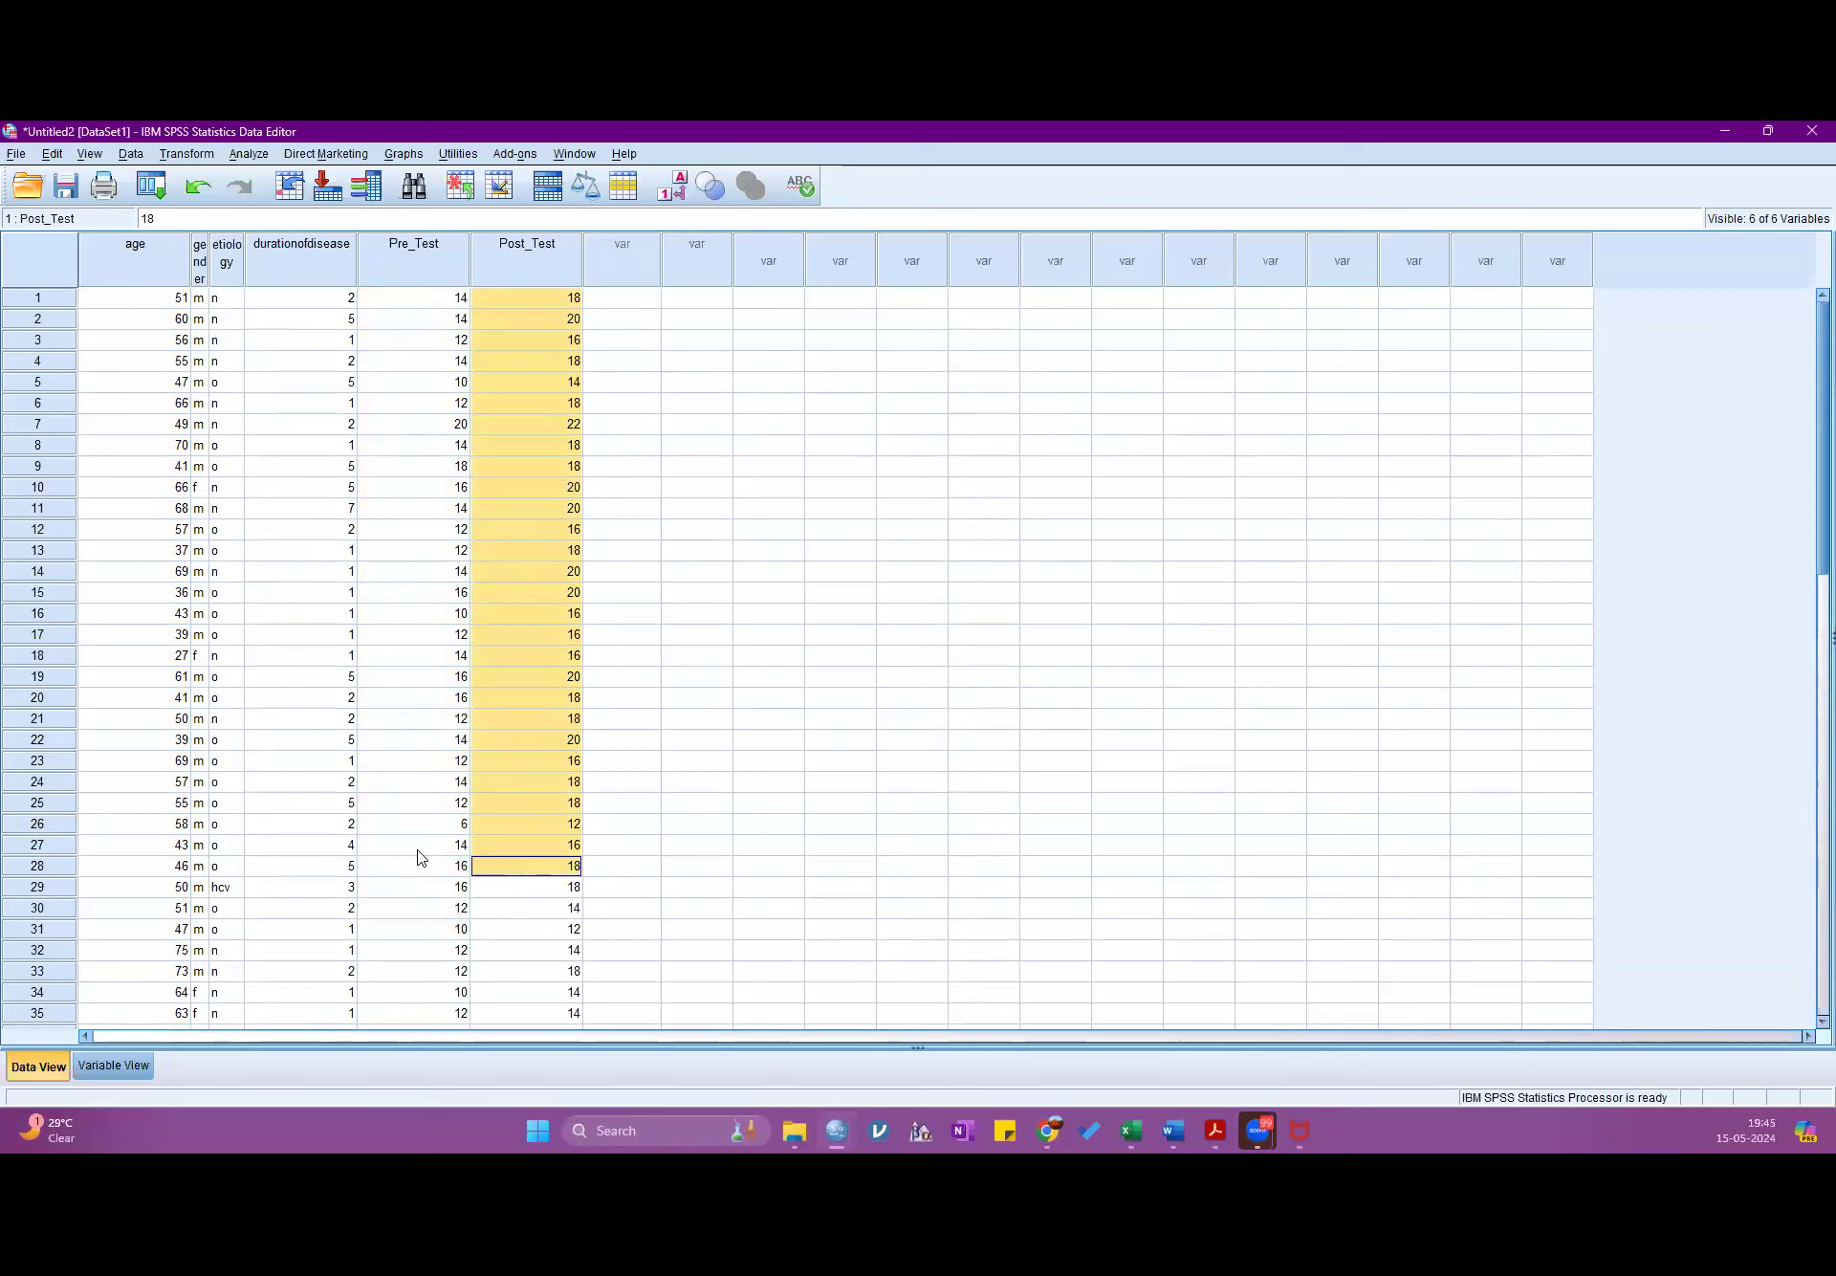
- Run a paired-samples t test with Pre_Test and Post_Test as the pair and look over the output tables
left_click(247, 156)
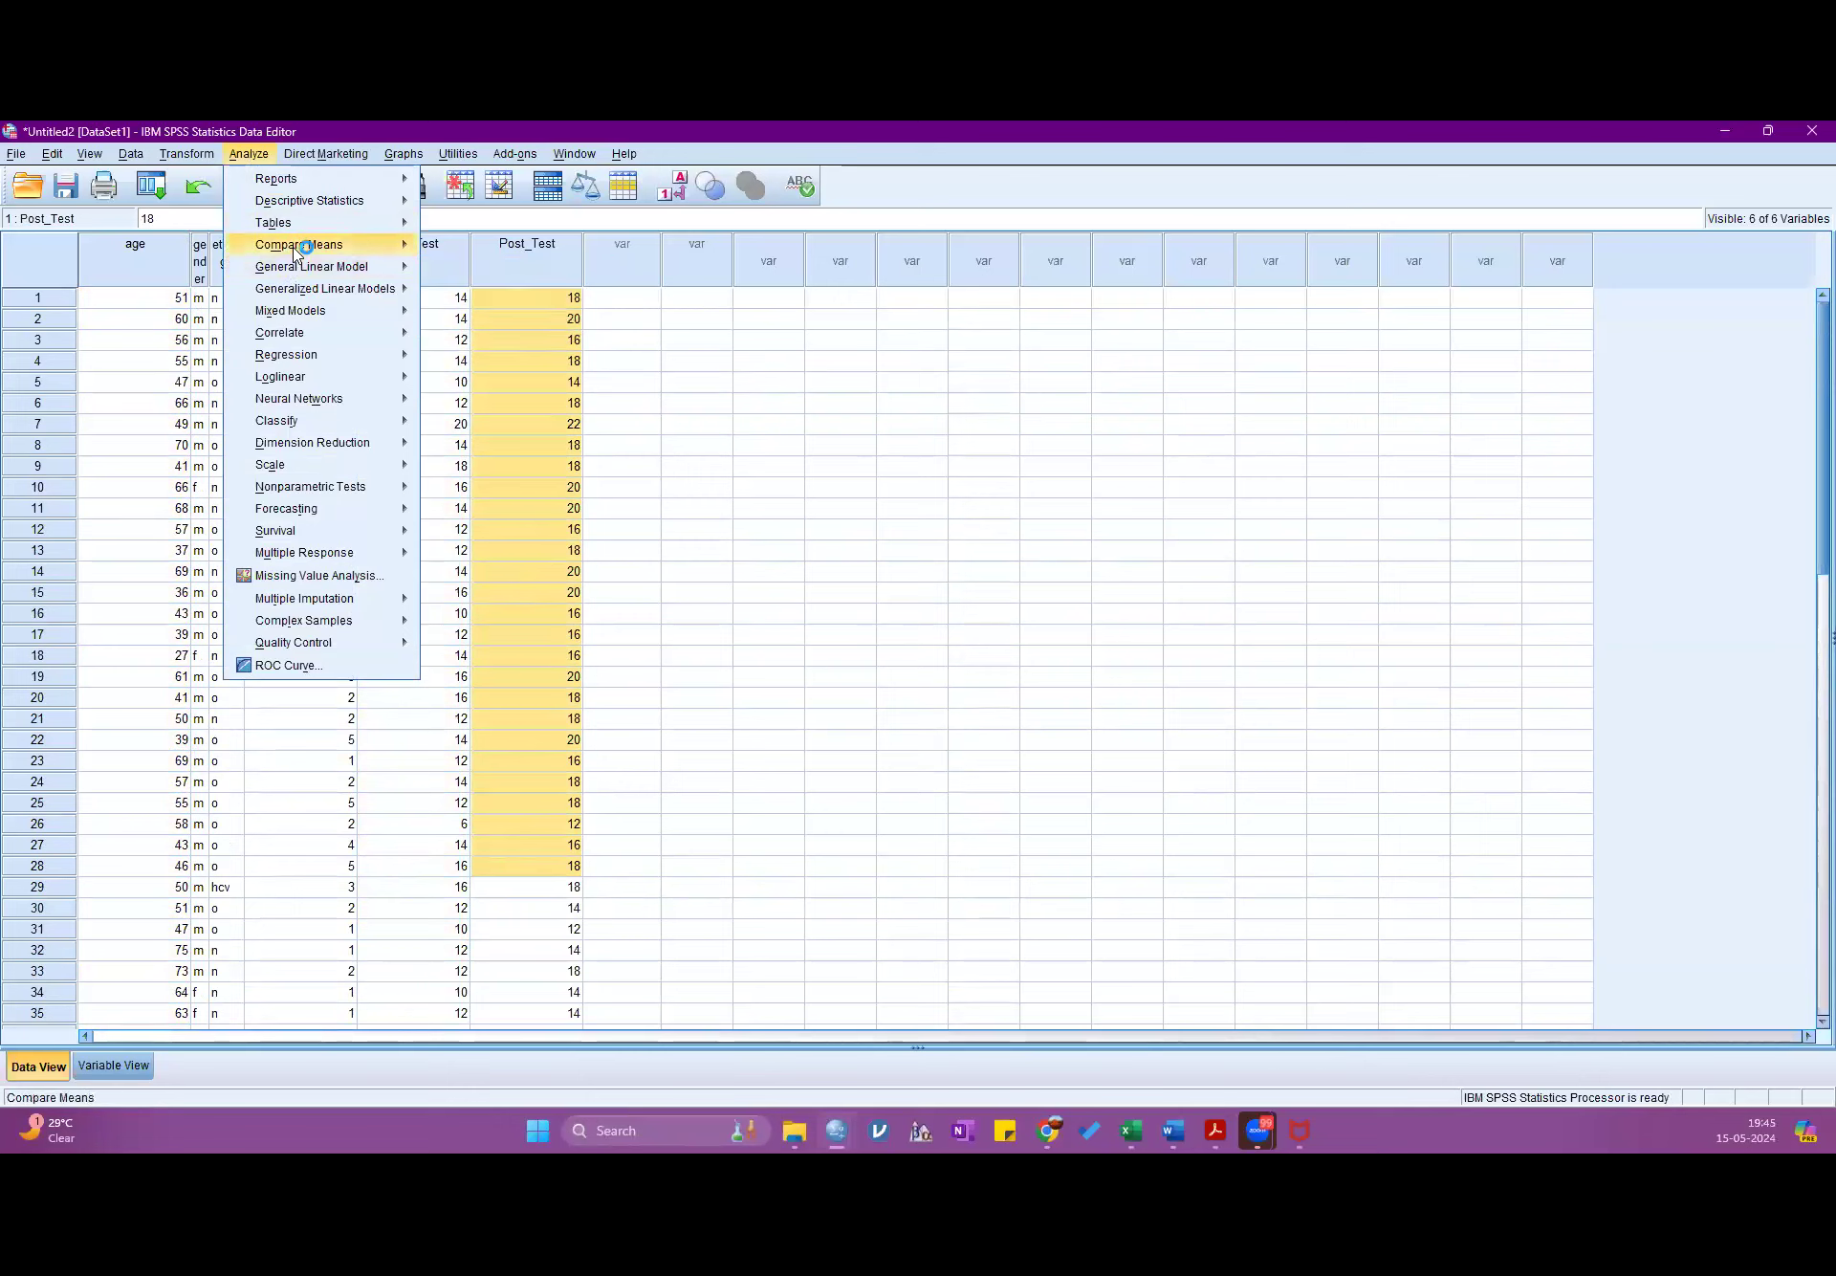
mouse_move(301, 245)
left_click(516, 321)
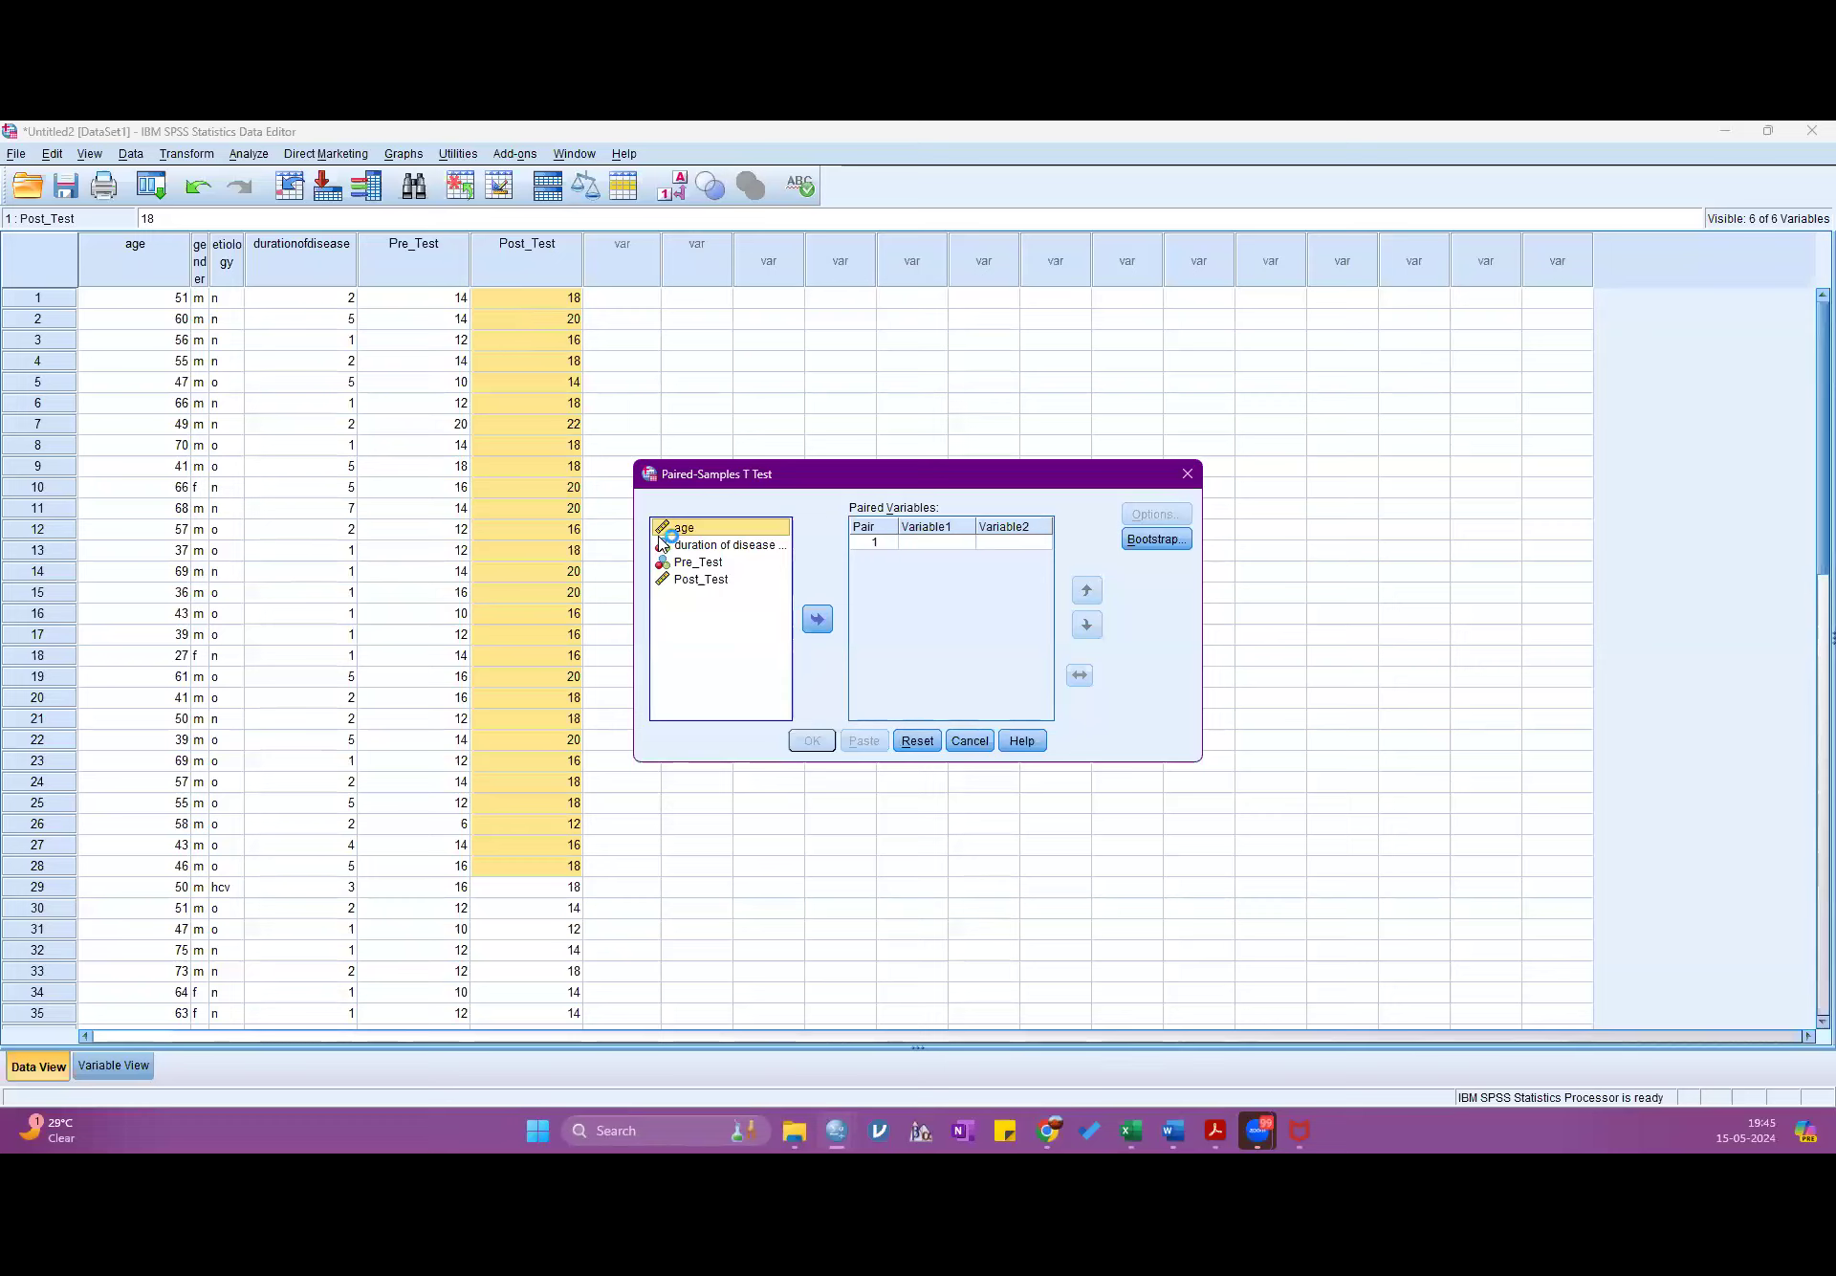
left_click(680, 568)
left_click(694, 564)
left_click(812, 619)
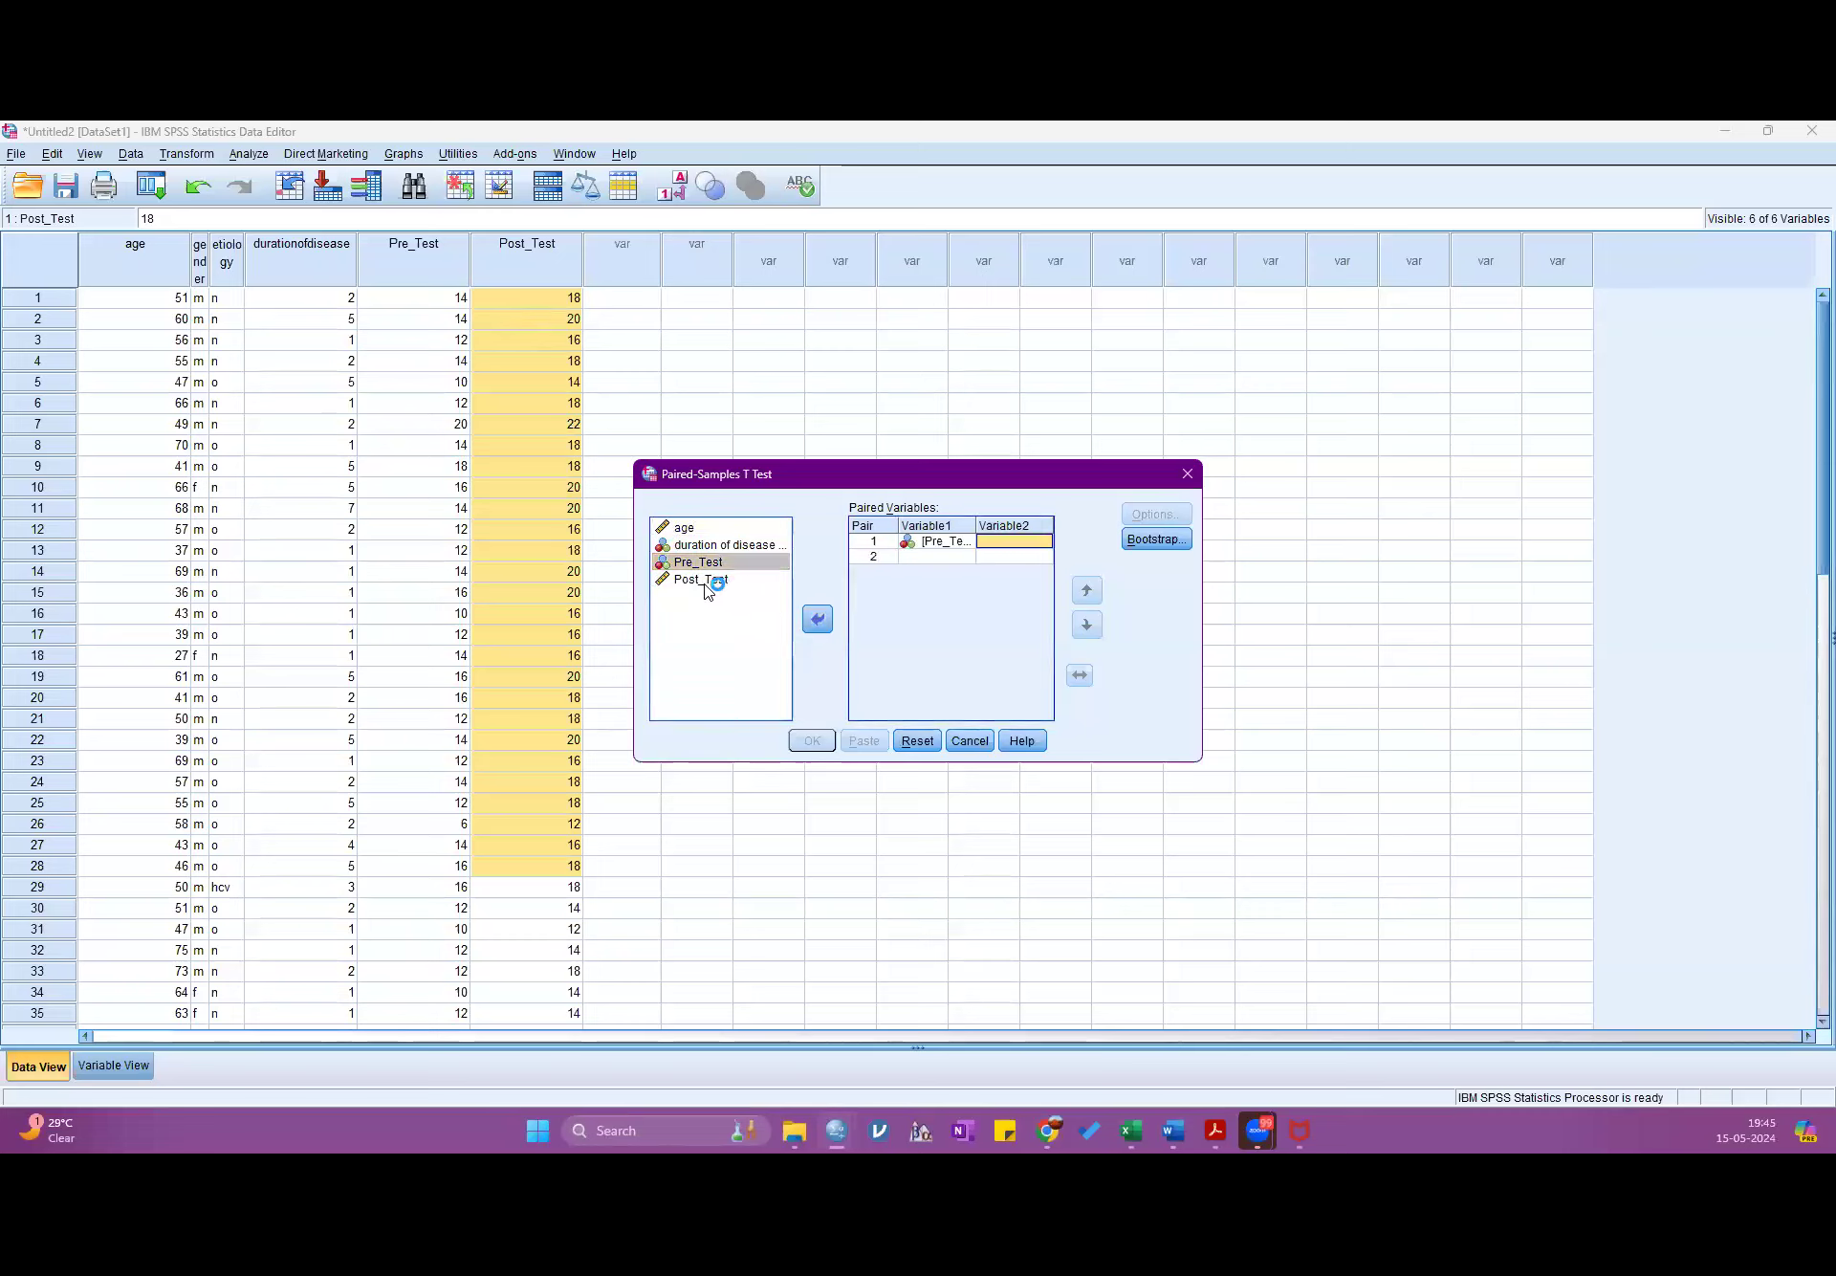
left_click(712, 582)
left_click(813, 622)
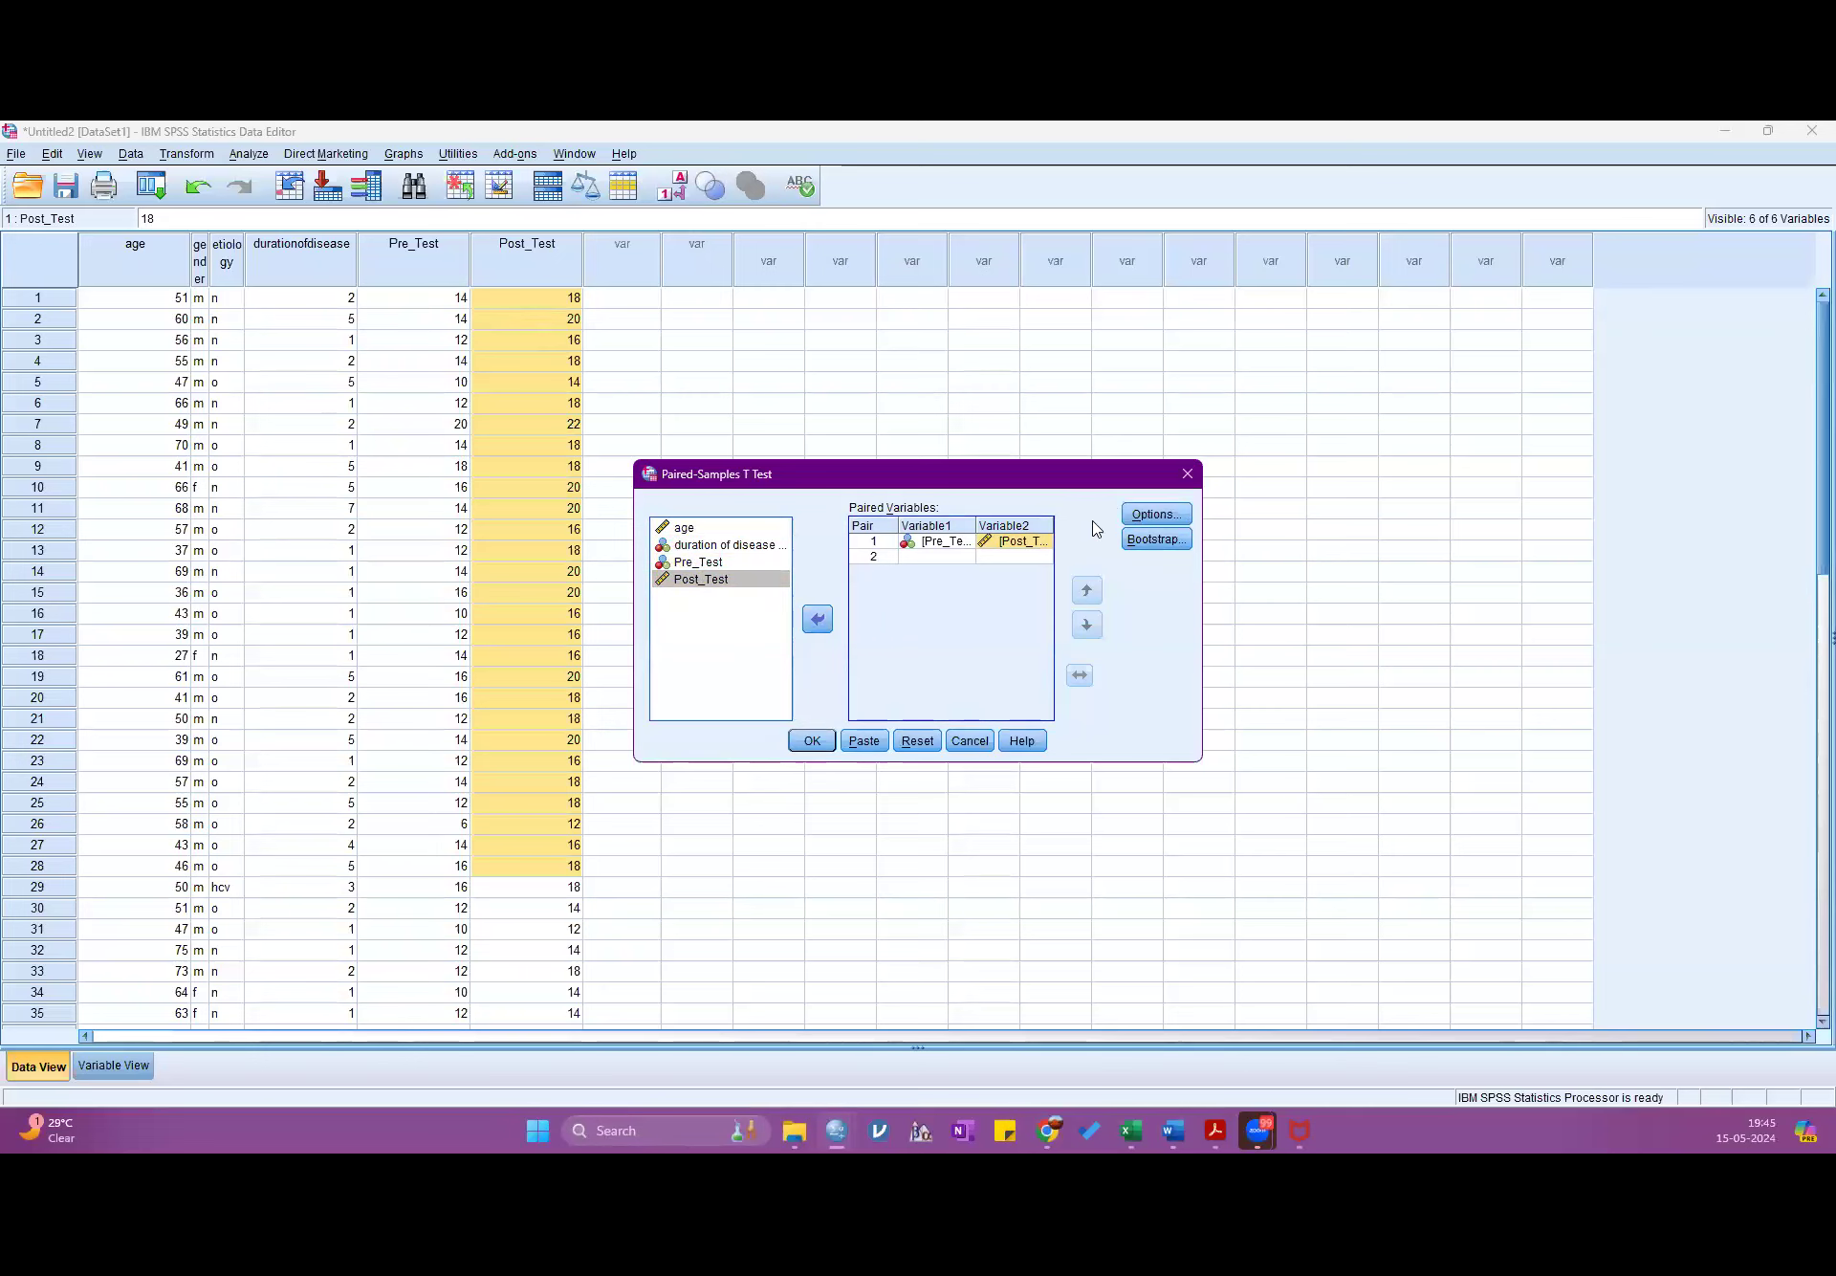
left_click(812, 740)
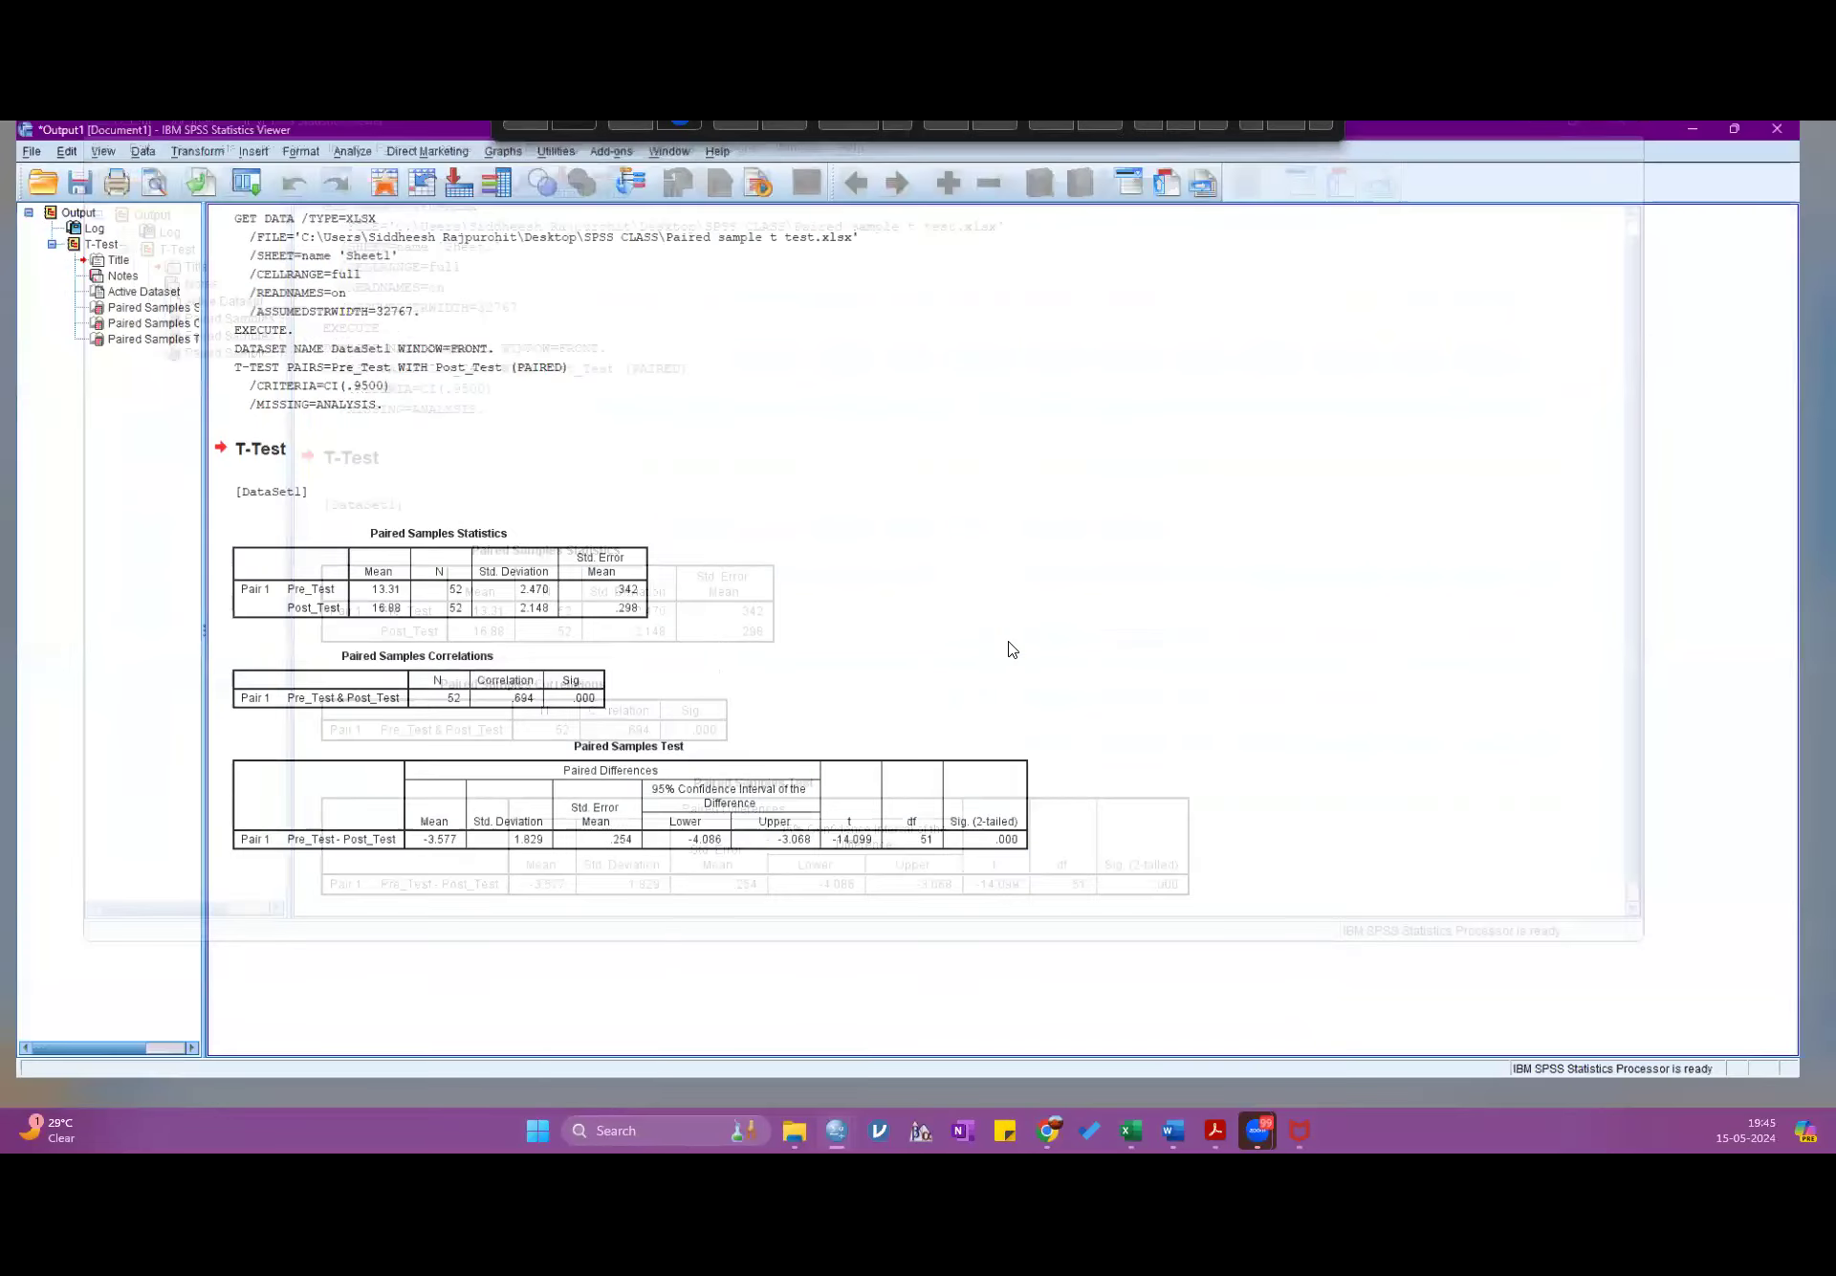
left_click(347, 729)
left_click(377, 627)
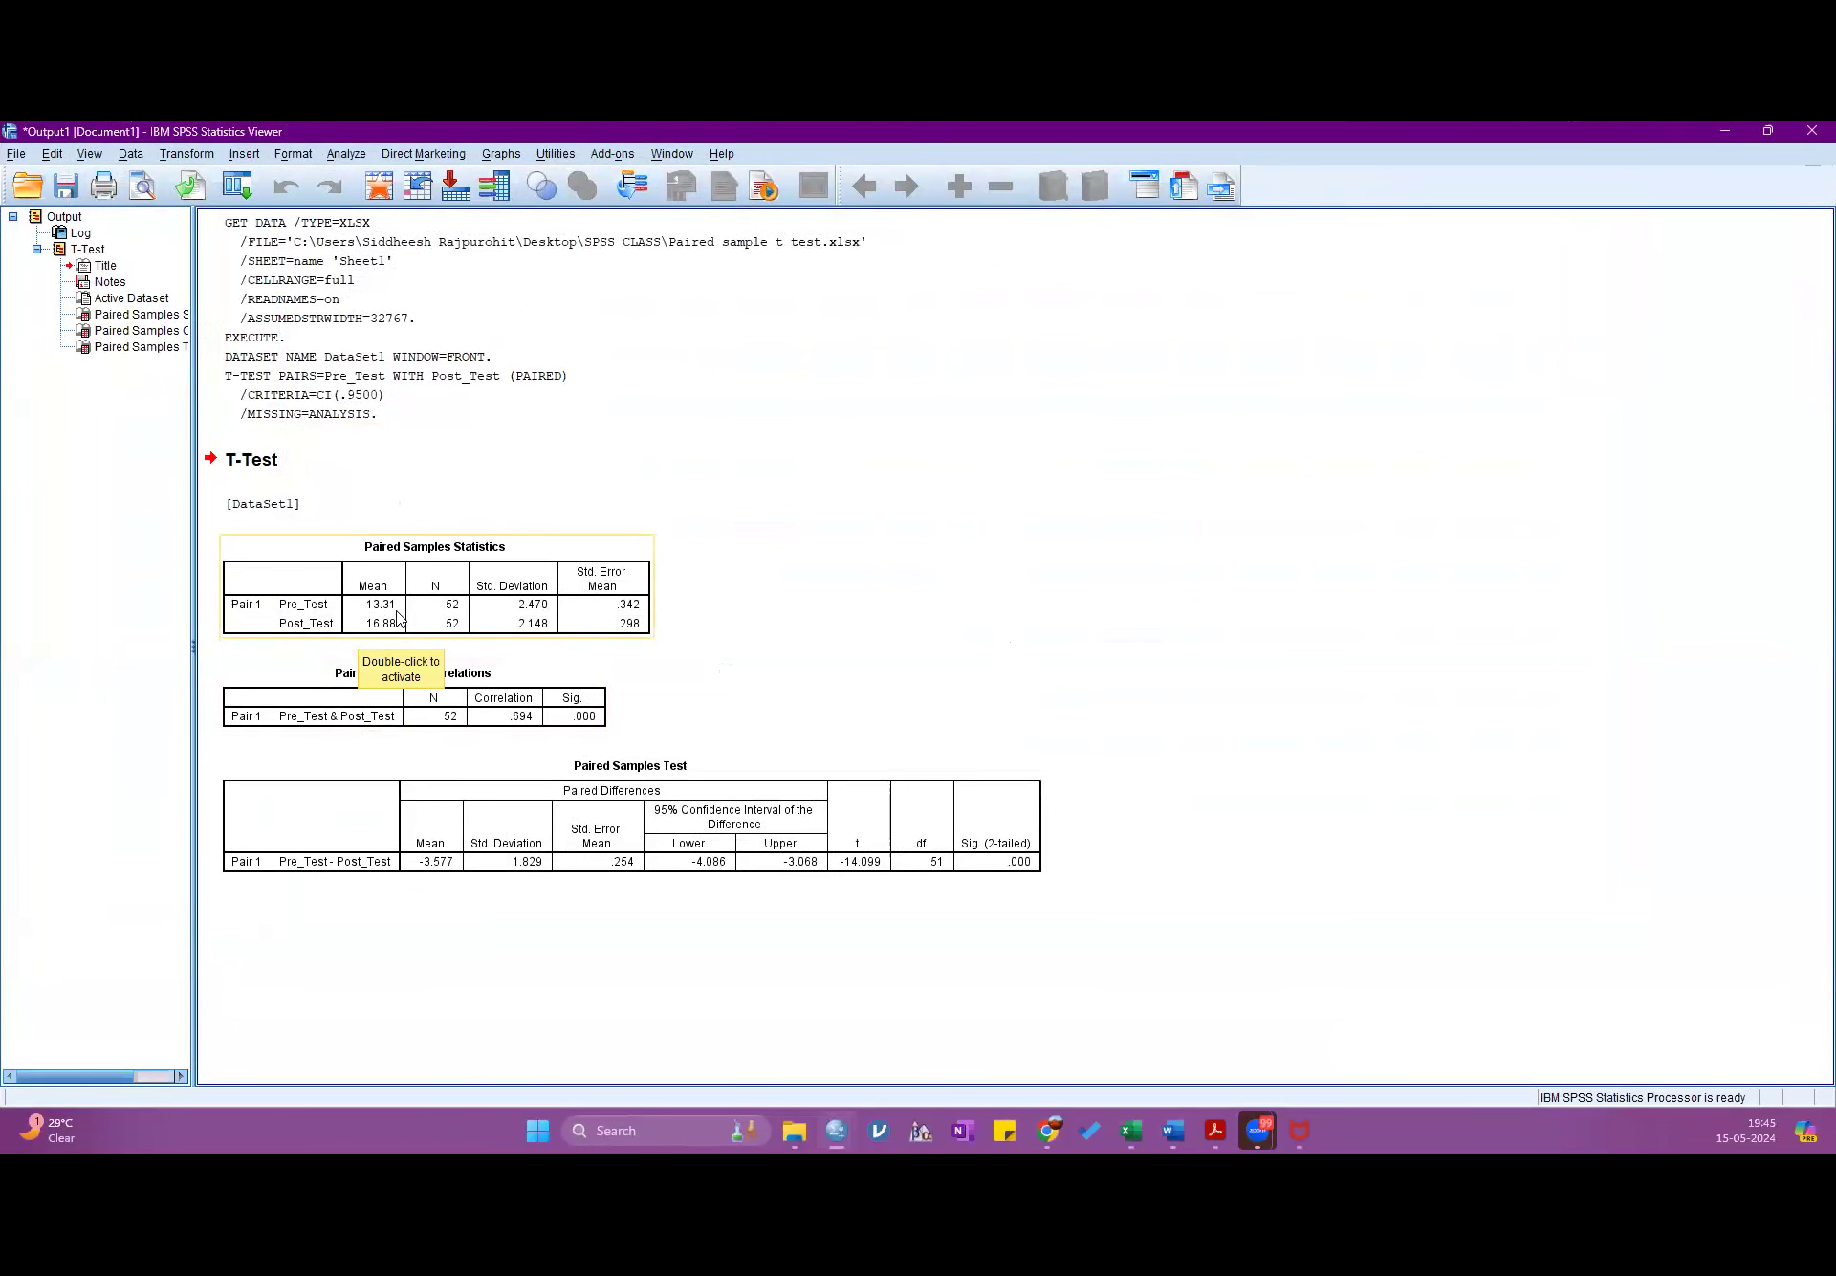
left_click(923, 623)
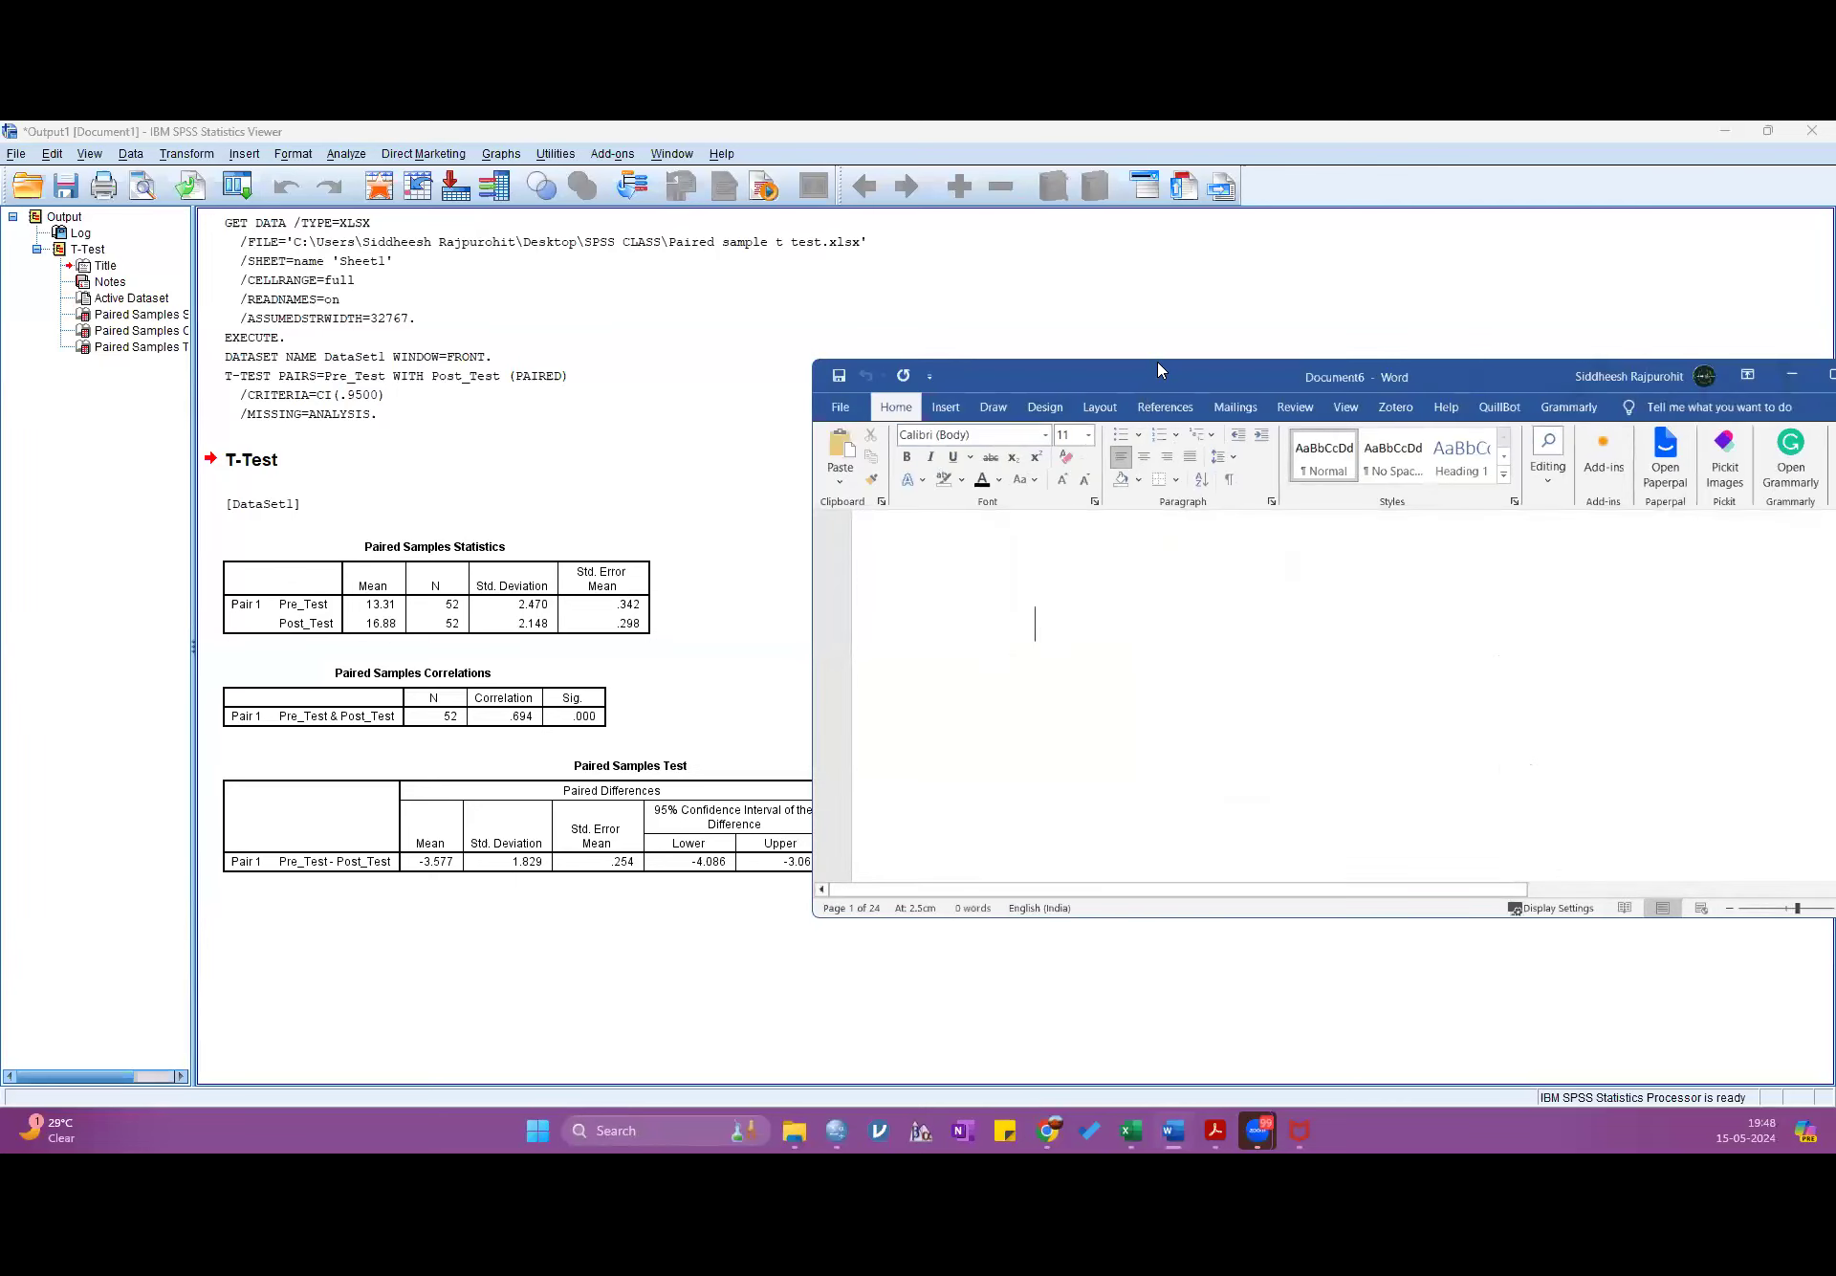
- Switch to the blank Word document and insert a table of three columns and three rows
left_click_drag(1159, 364, 1212, 212)
left_click(999, 254)
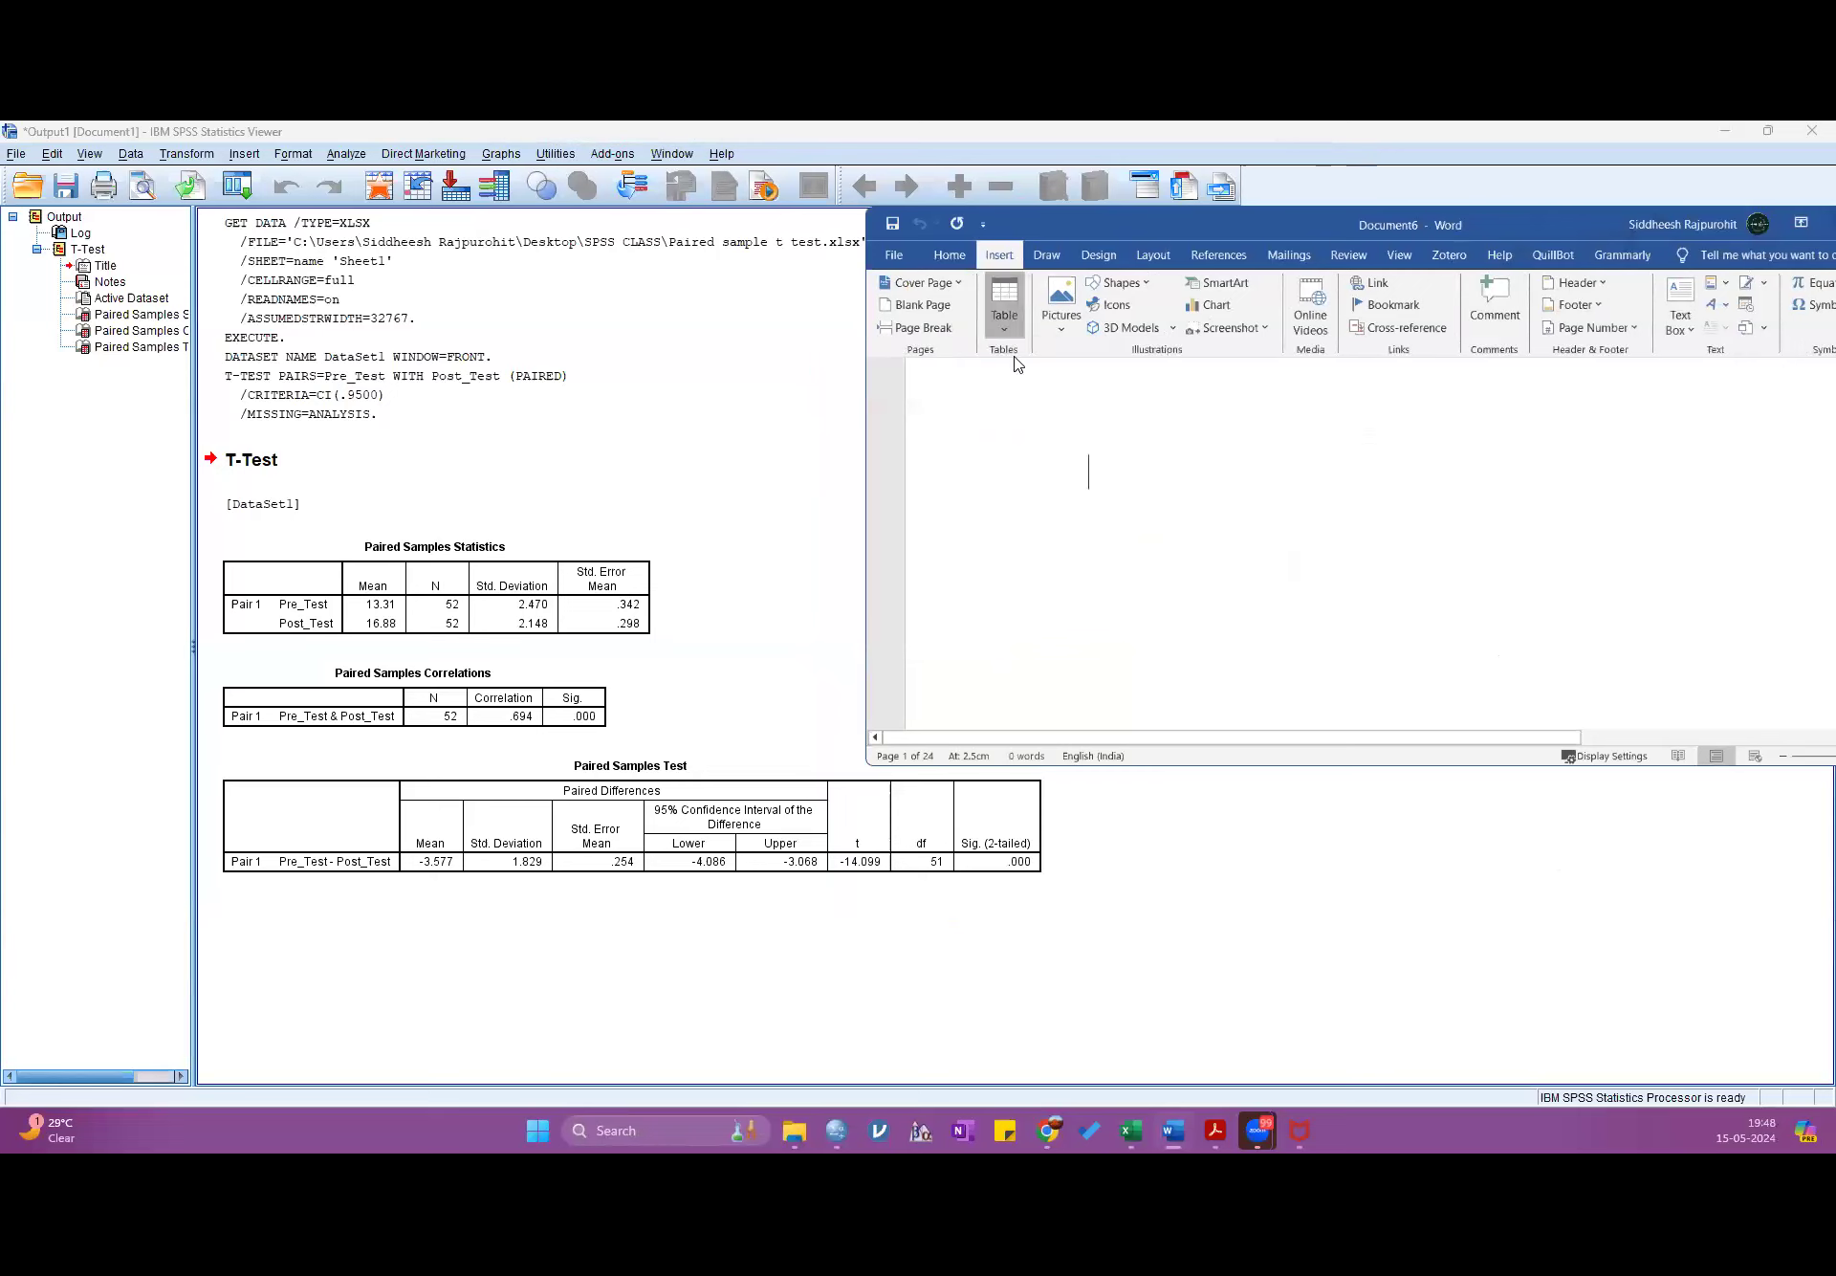
left_click(1005, 311)
left_click(1035, 409)
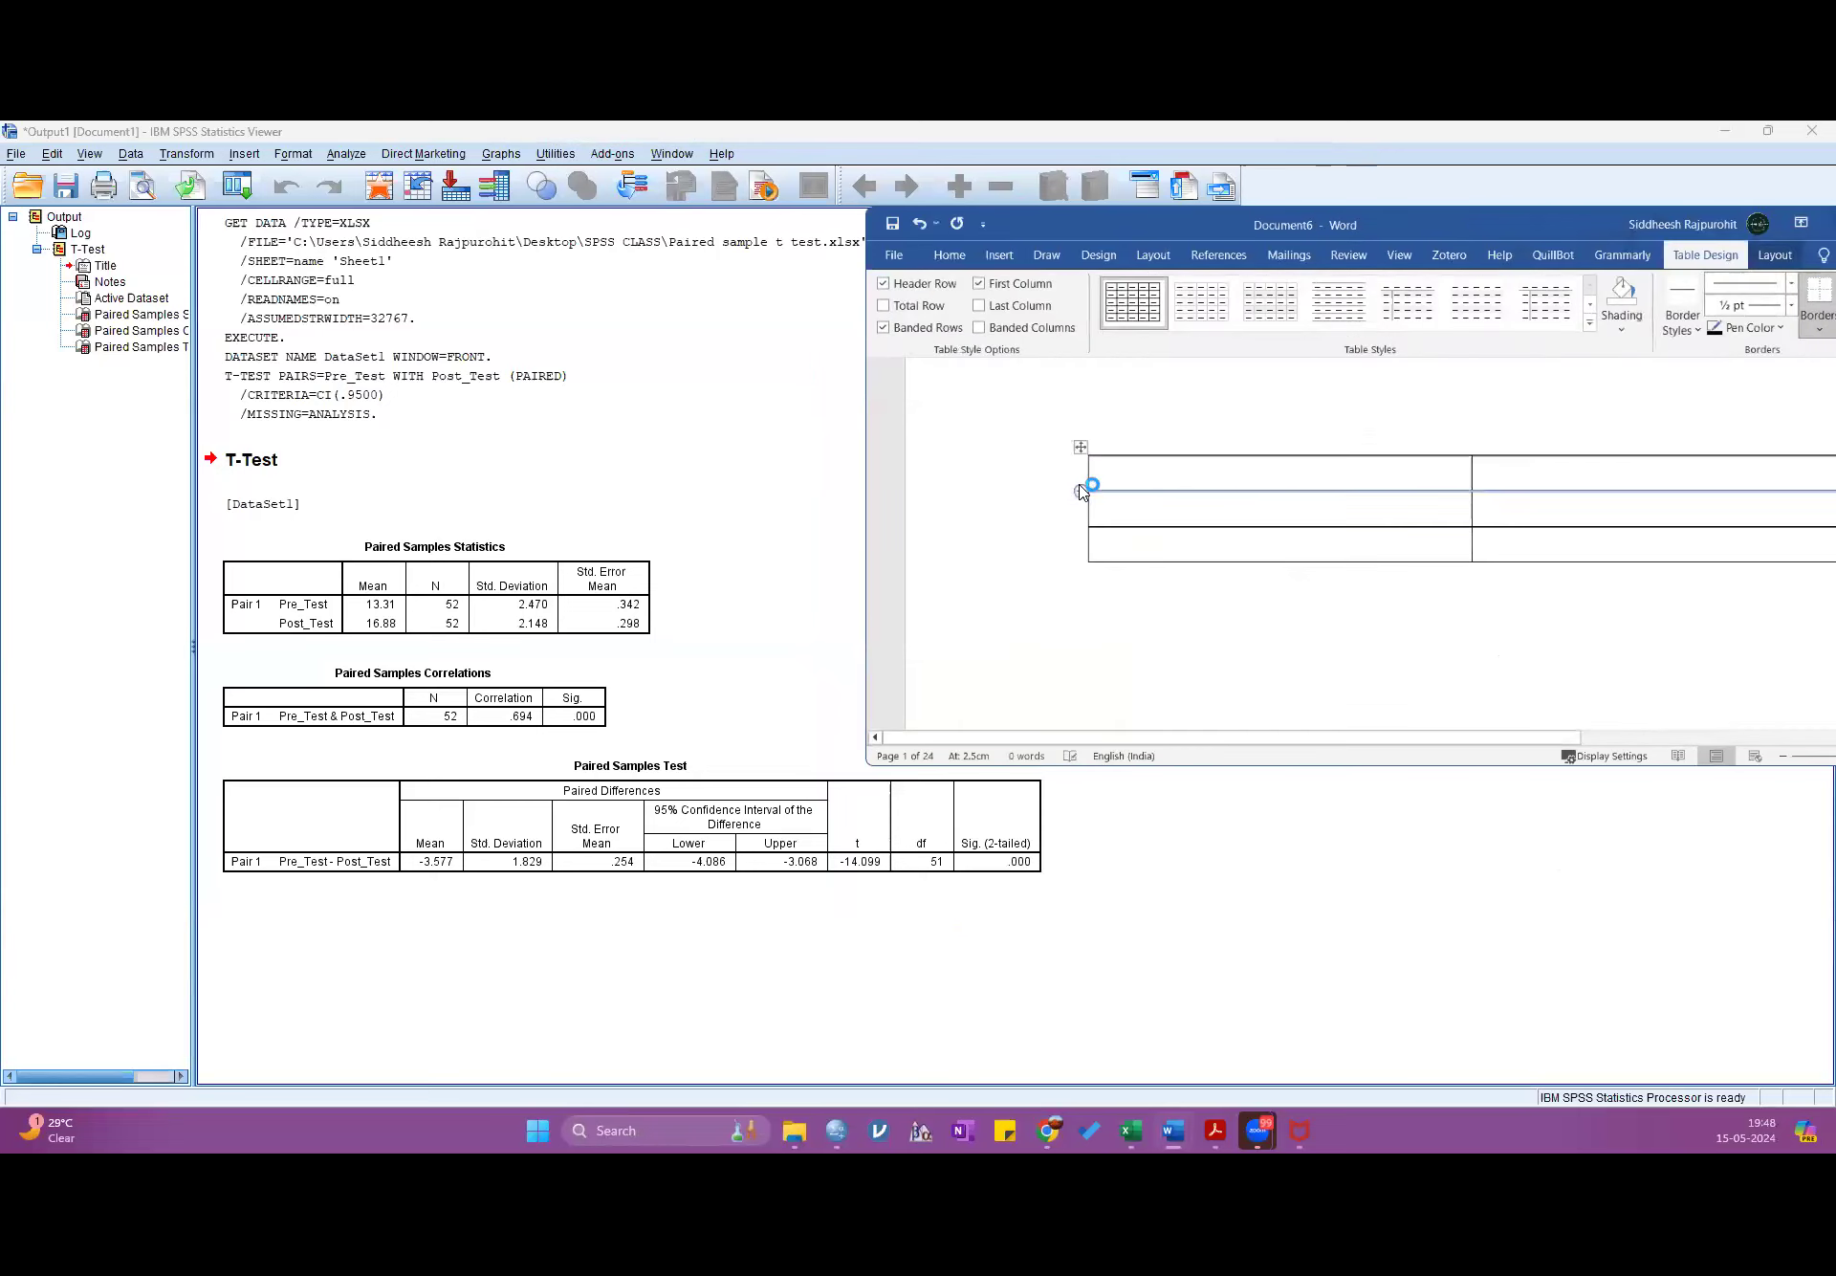
- Narrow the table's three columns and arrange the Word document side by side with the SPSS output
left_click_drag(1082, 491, 1215, 490)
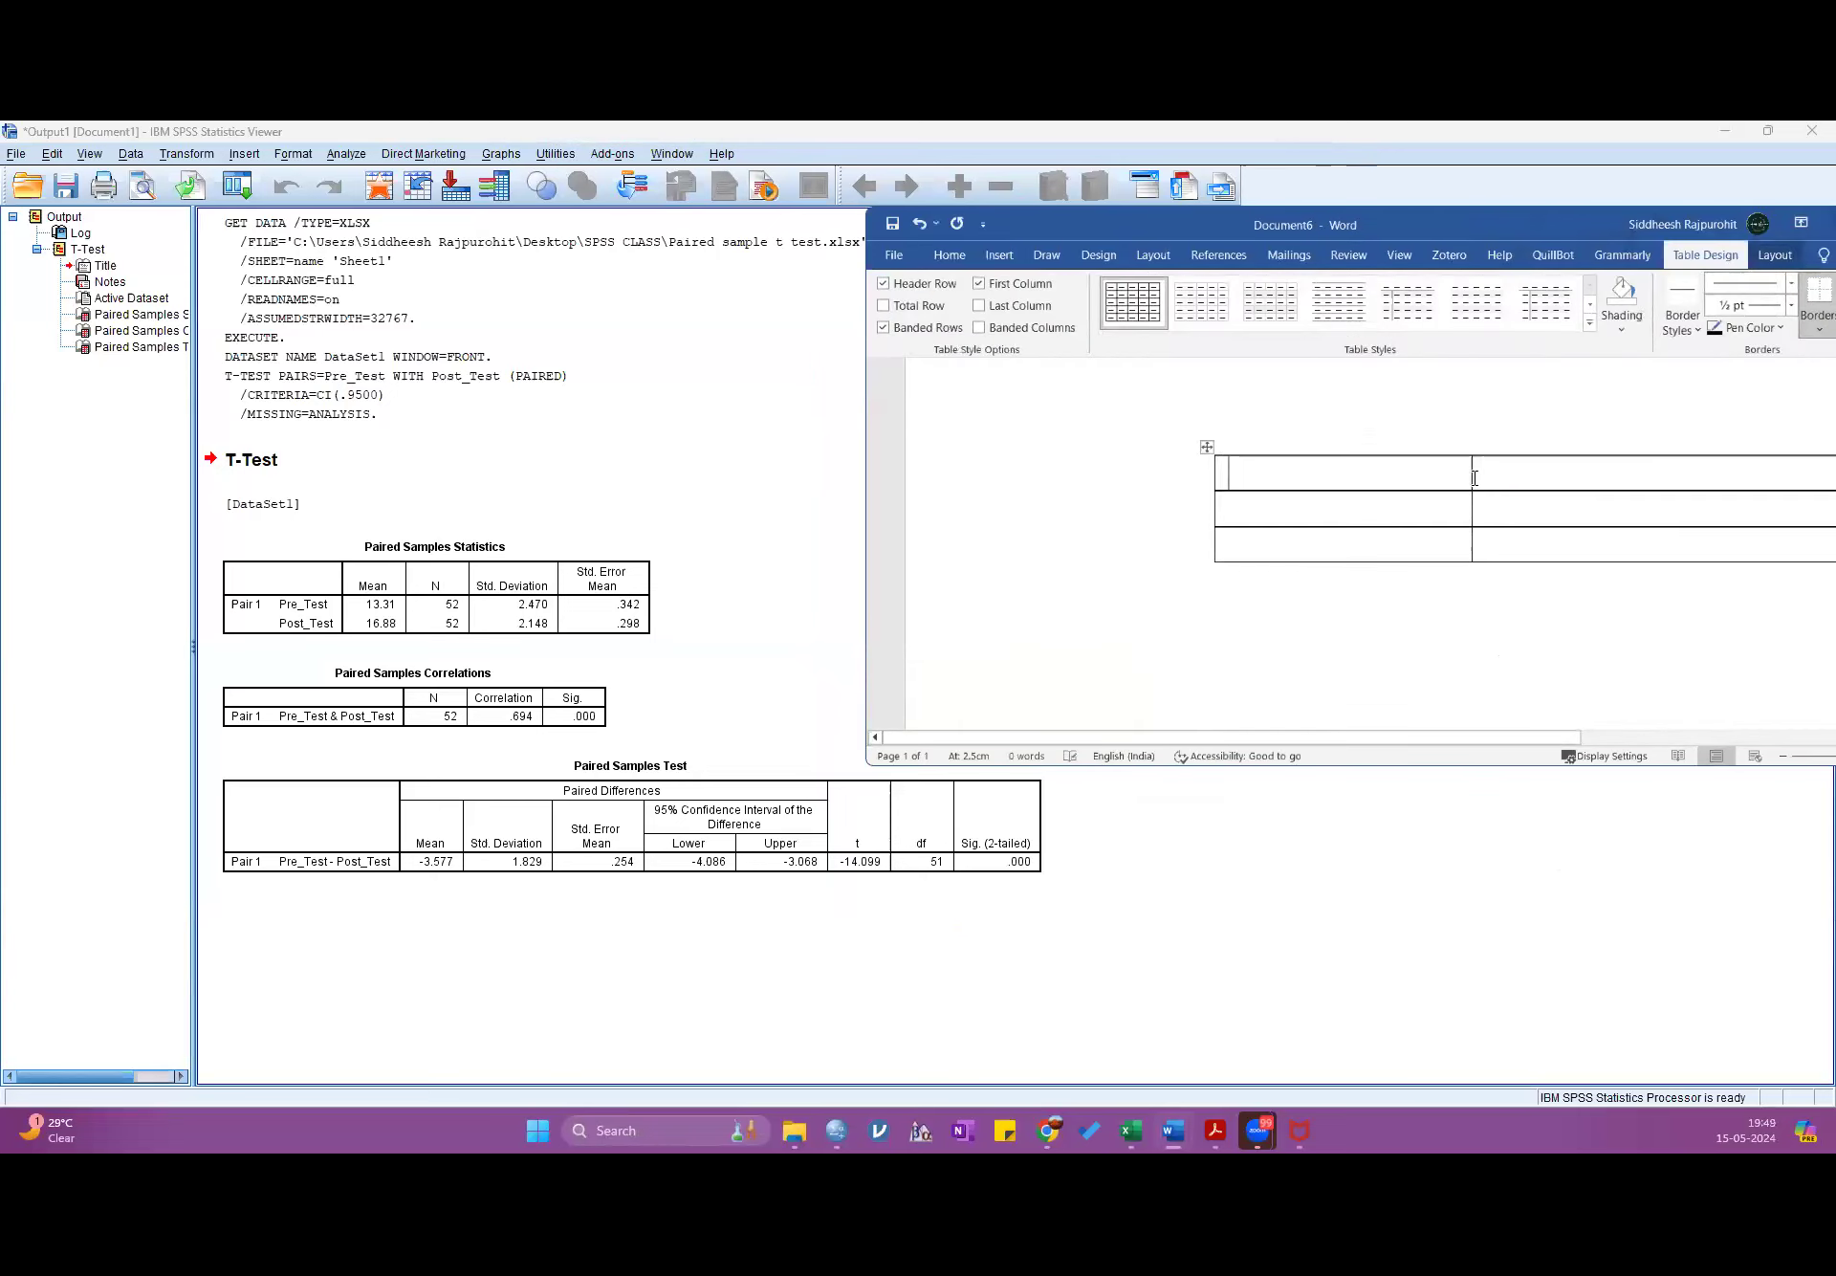
left_click_drag(1473, 475, 1397, 475)
left_click_drag(1567, 224, 871, 224)
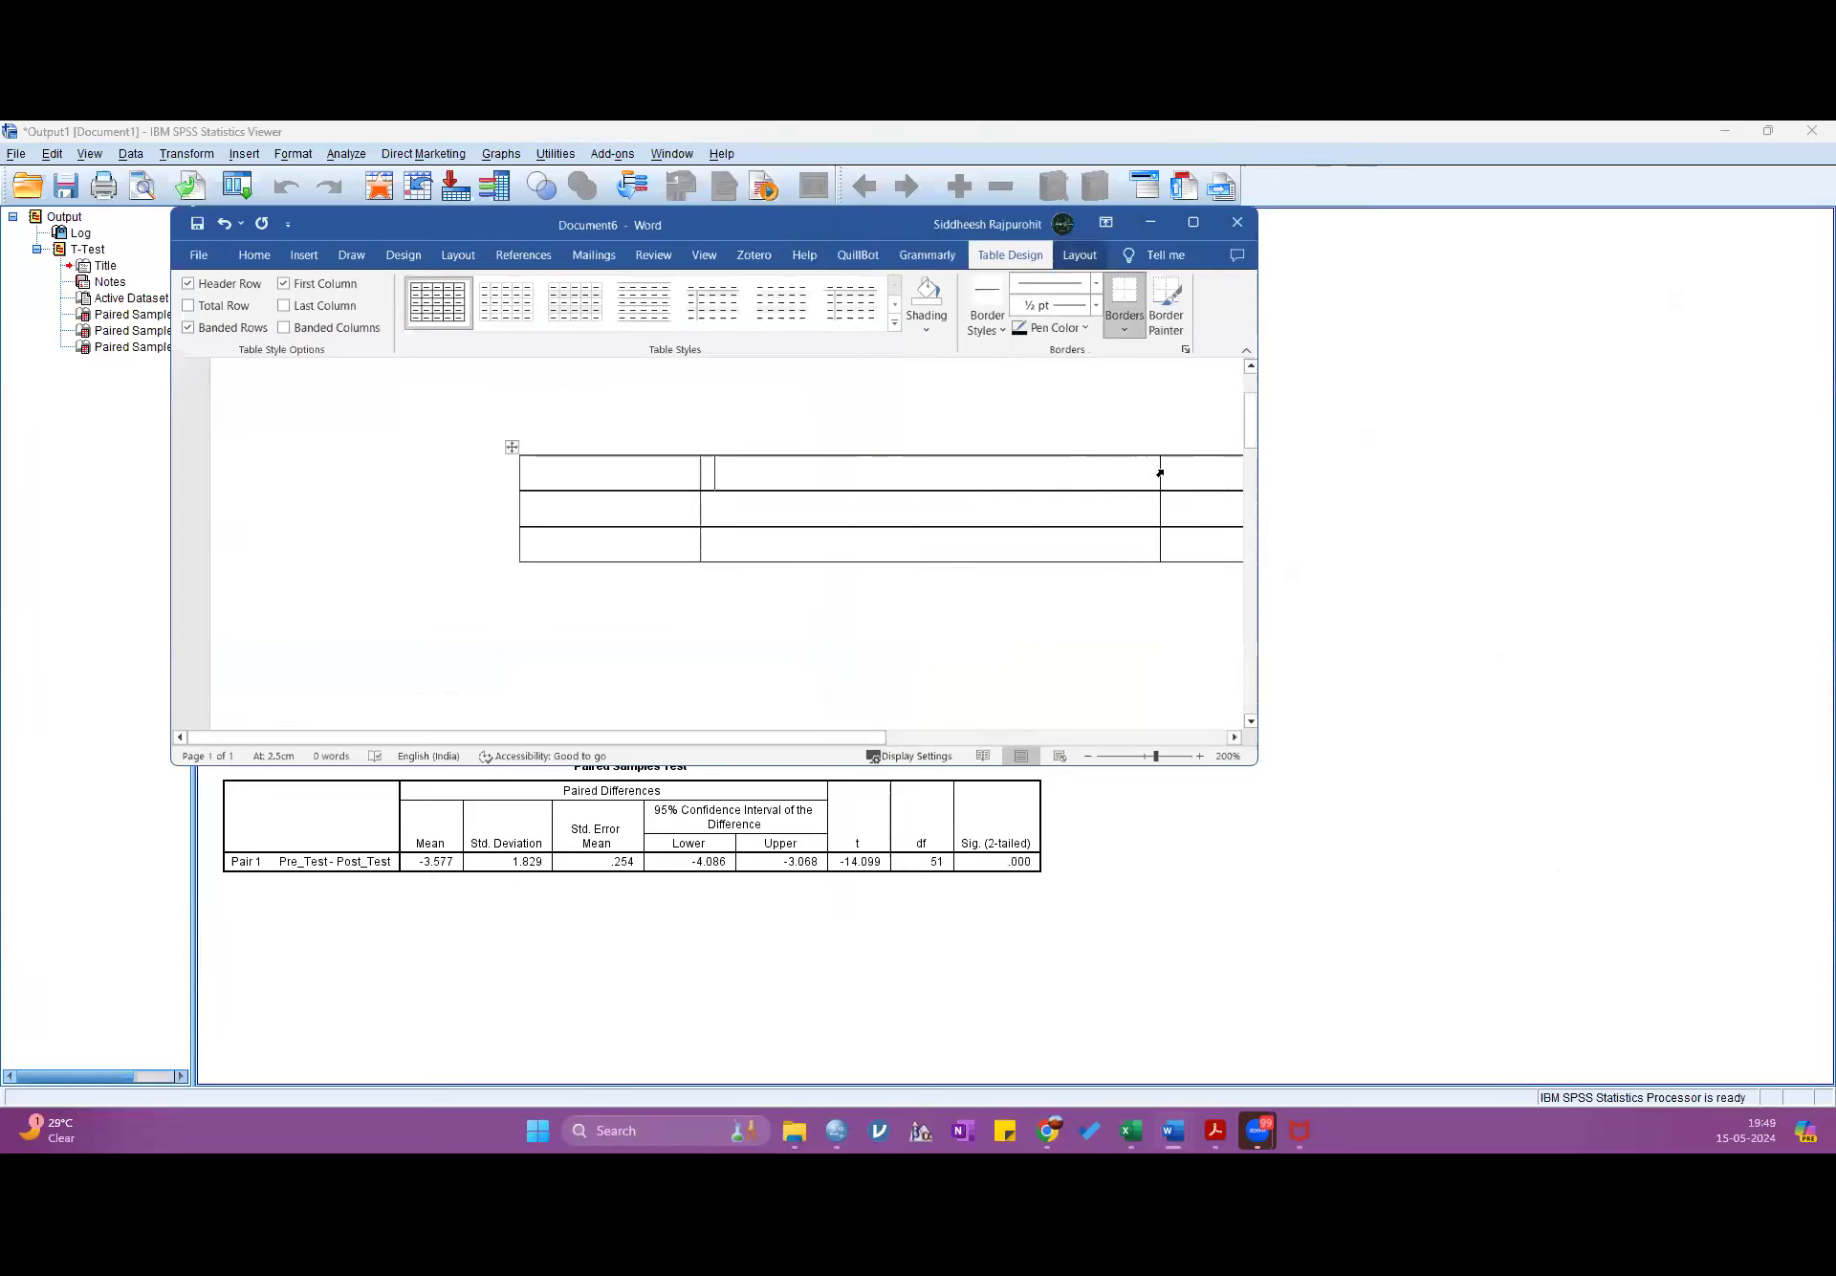
left_click_drag(1160, 472, 826, 473)
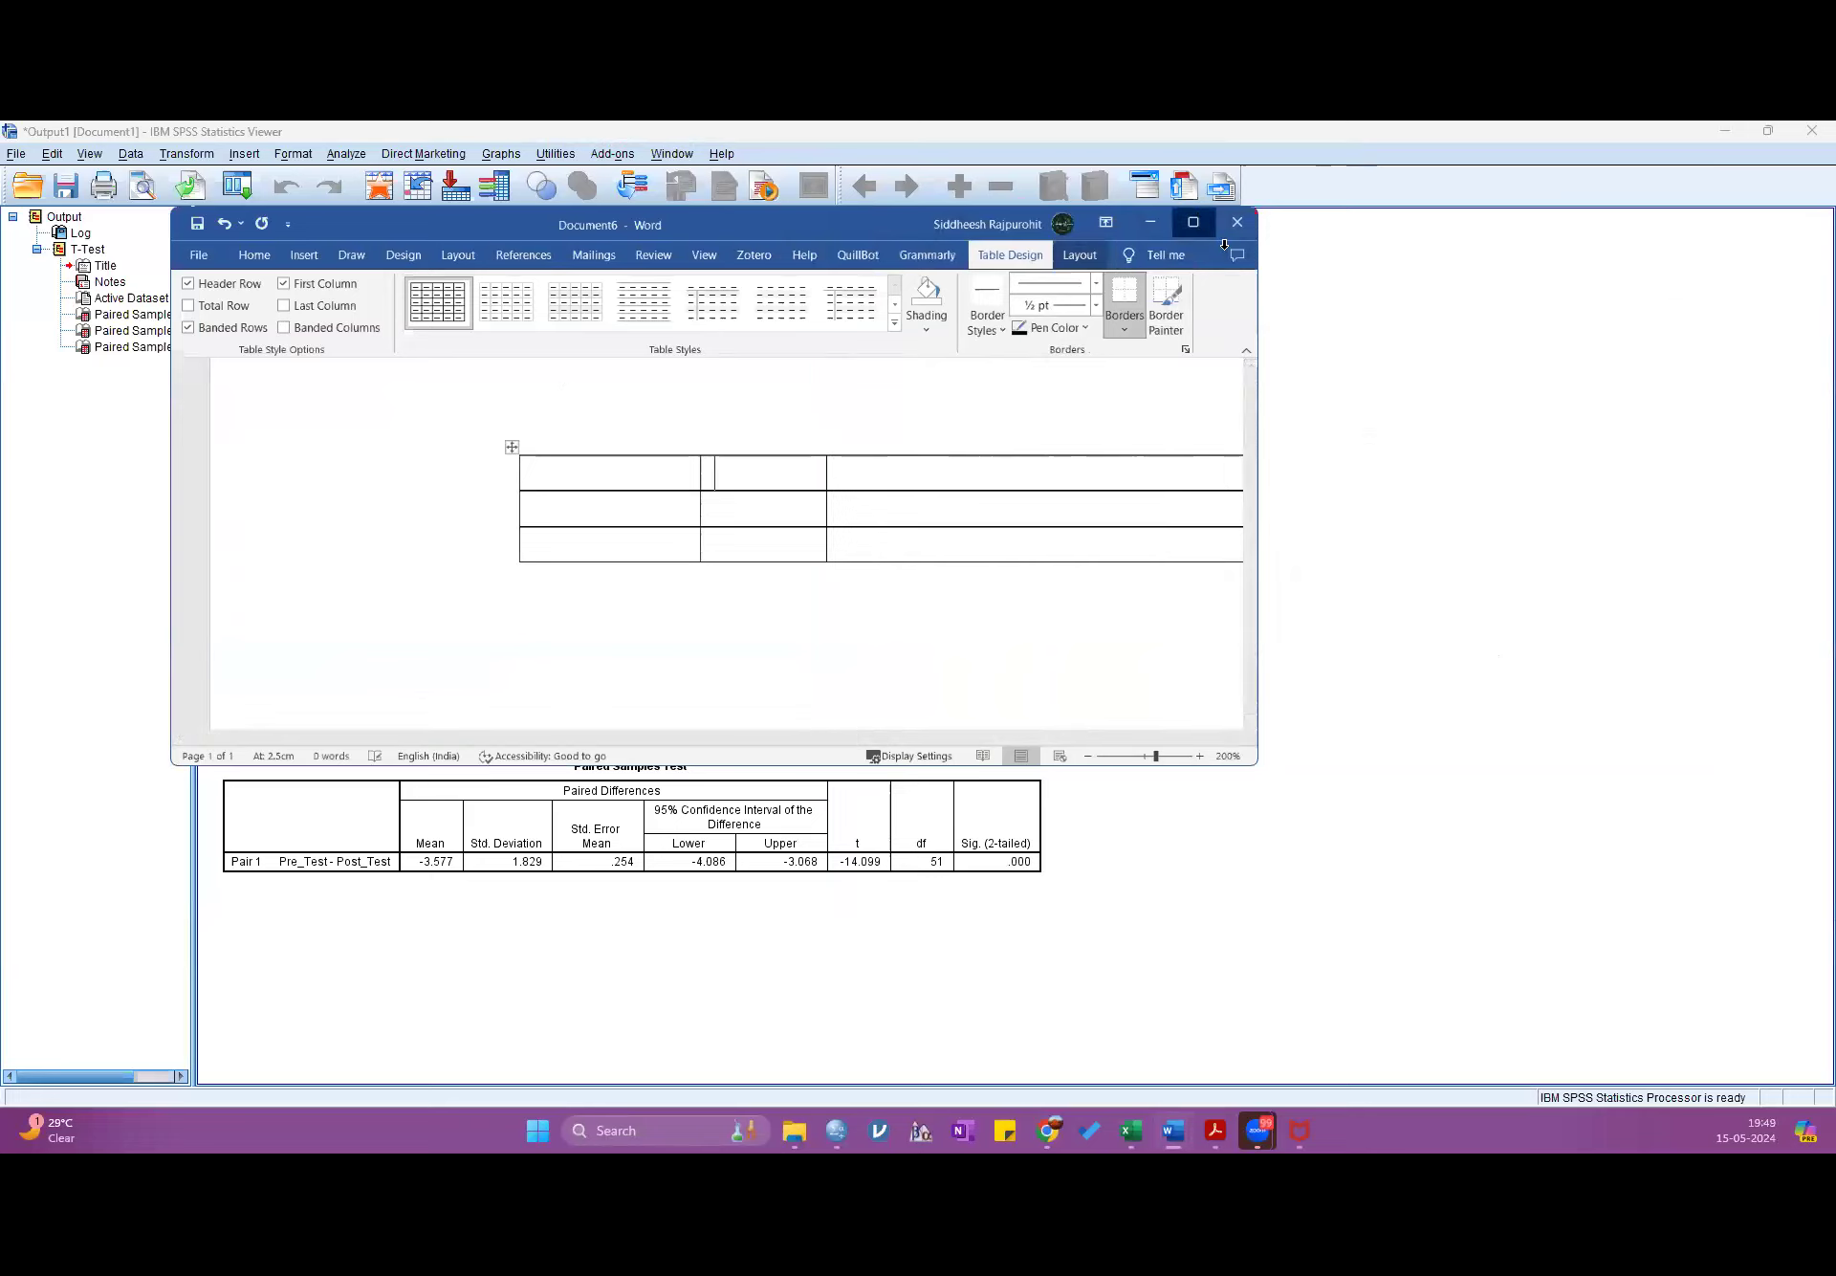
left_click(1194, 222)
left_click_drag(1484, 380, 986, 379)
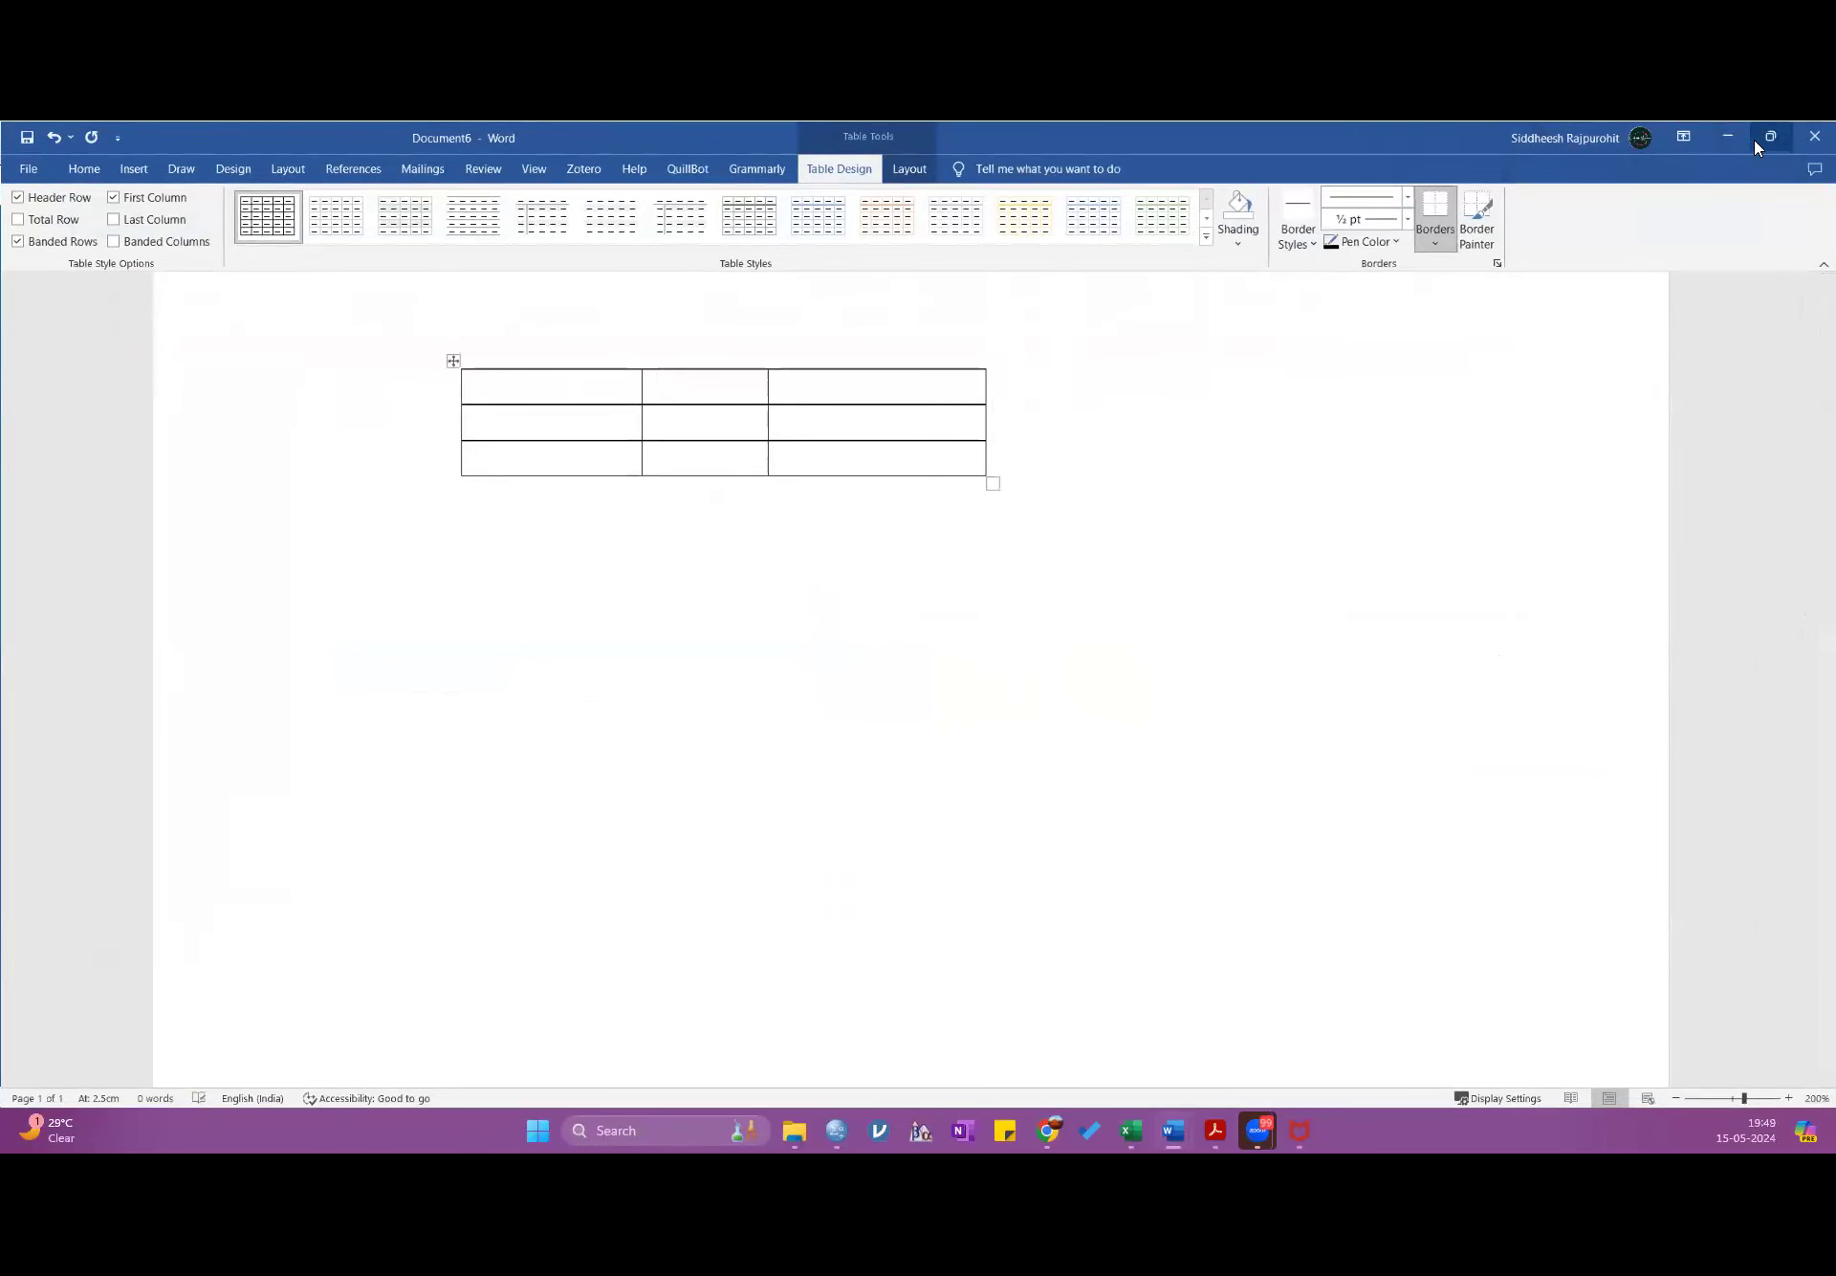
mouse_move(1769, 137)
left_click(1540, 190)
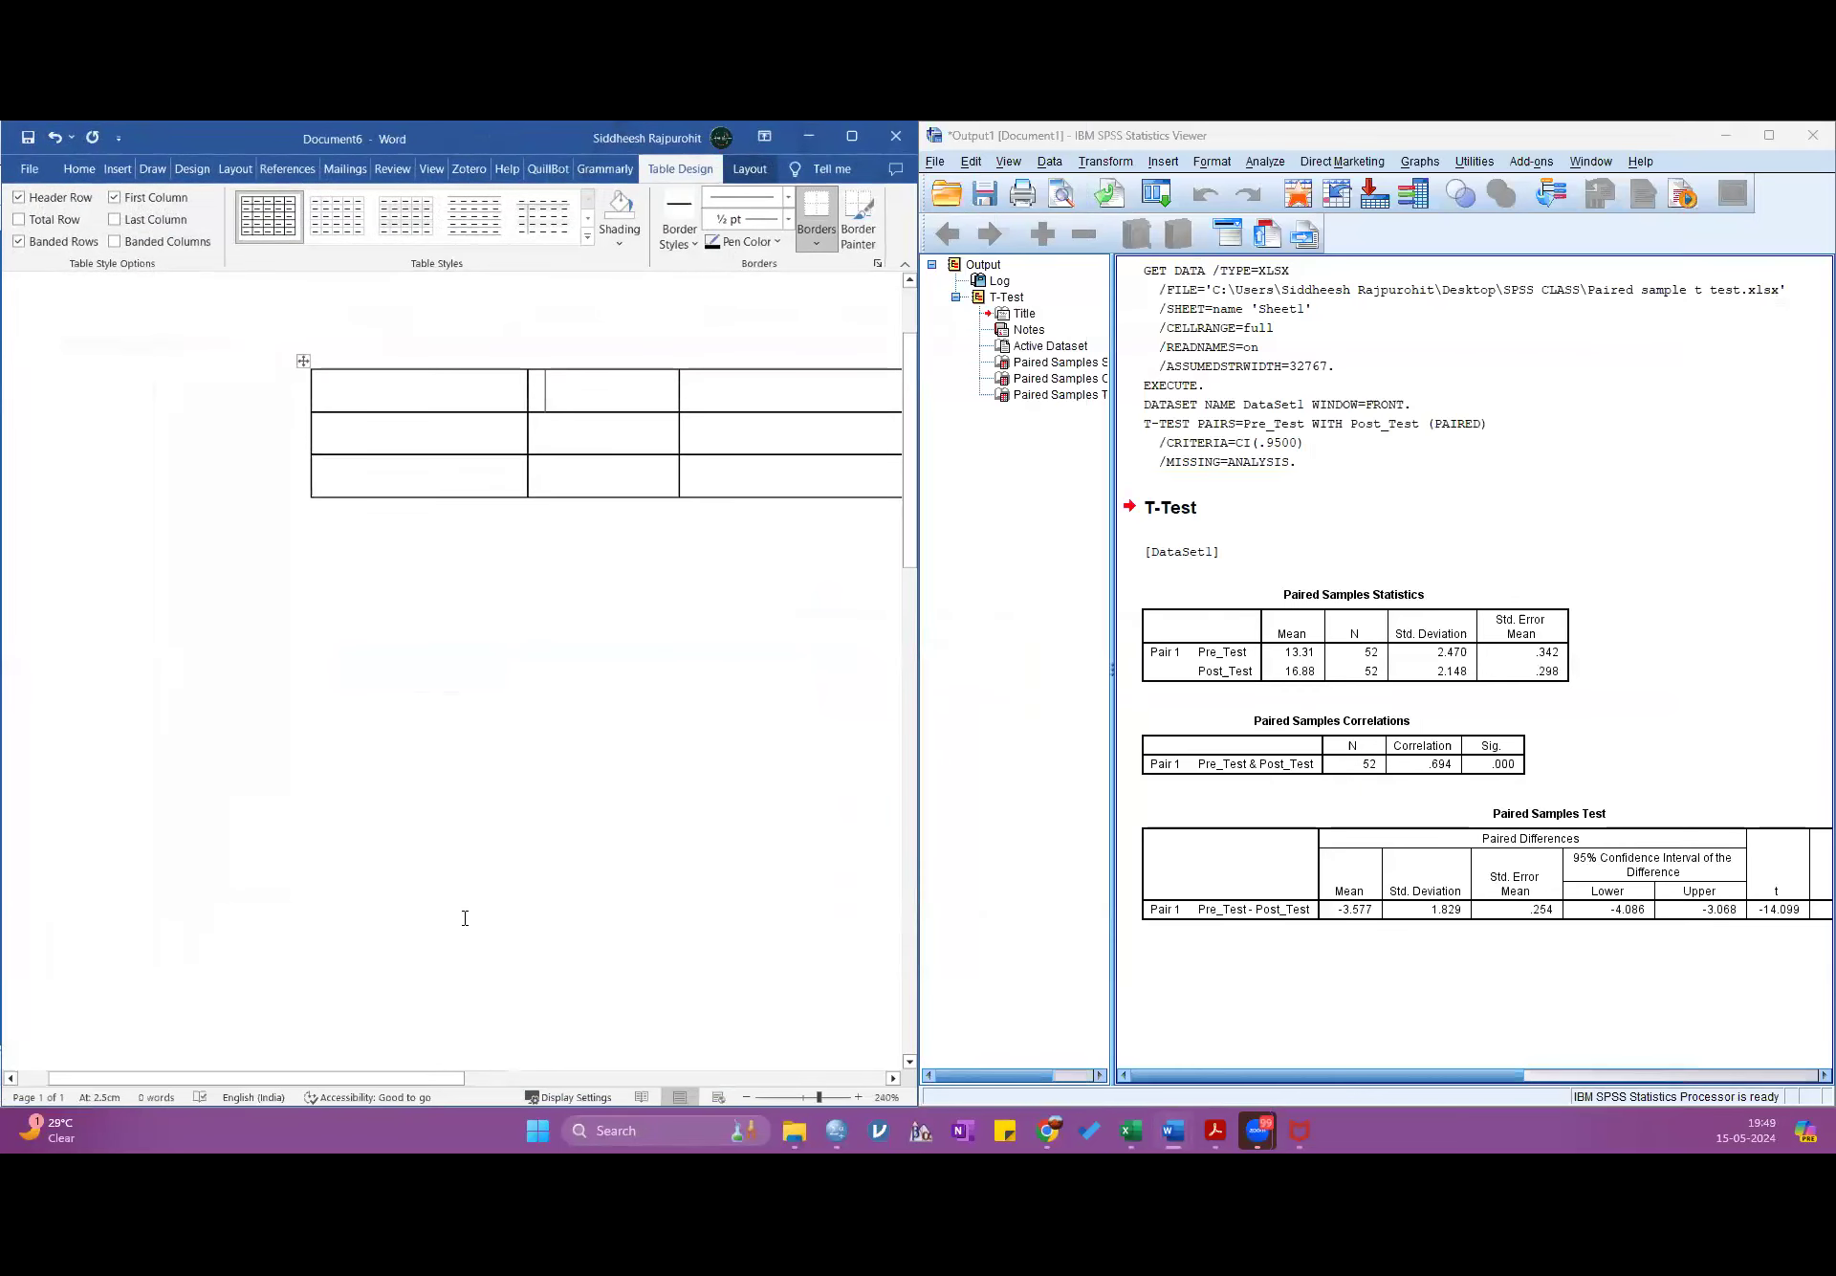
- Fill the table's first column with the header "Variable" and the row label "Education"
left_click_drag(385, 1080, 500, 1081)
left_click(187, 404)
type("a")
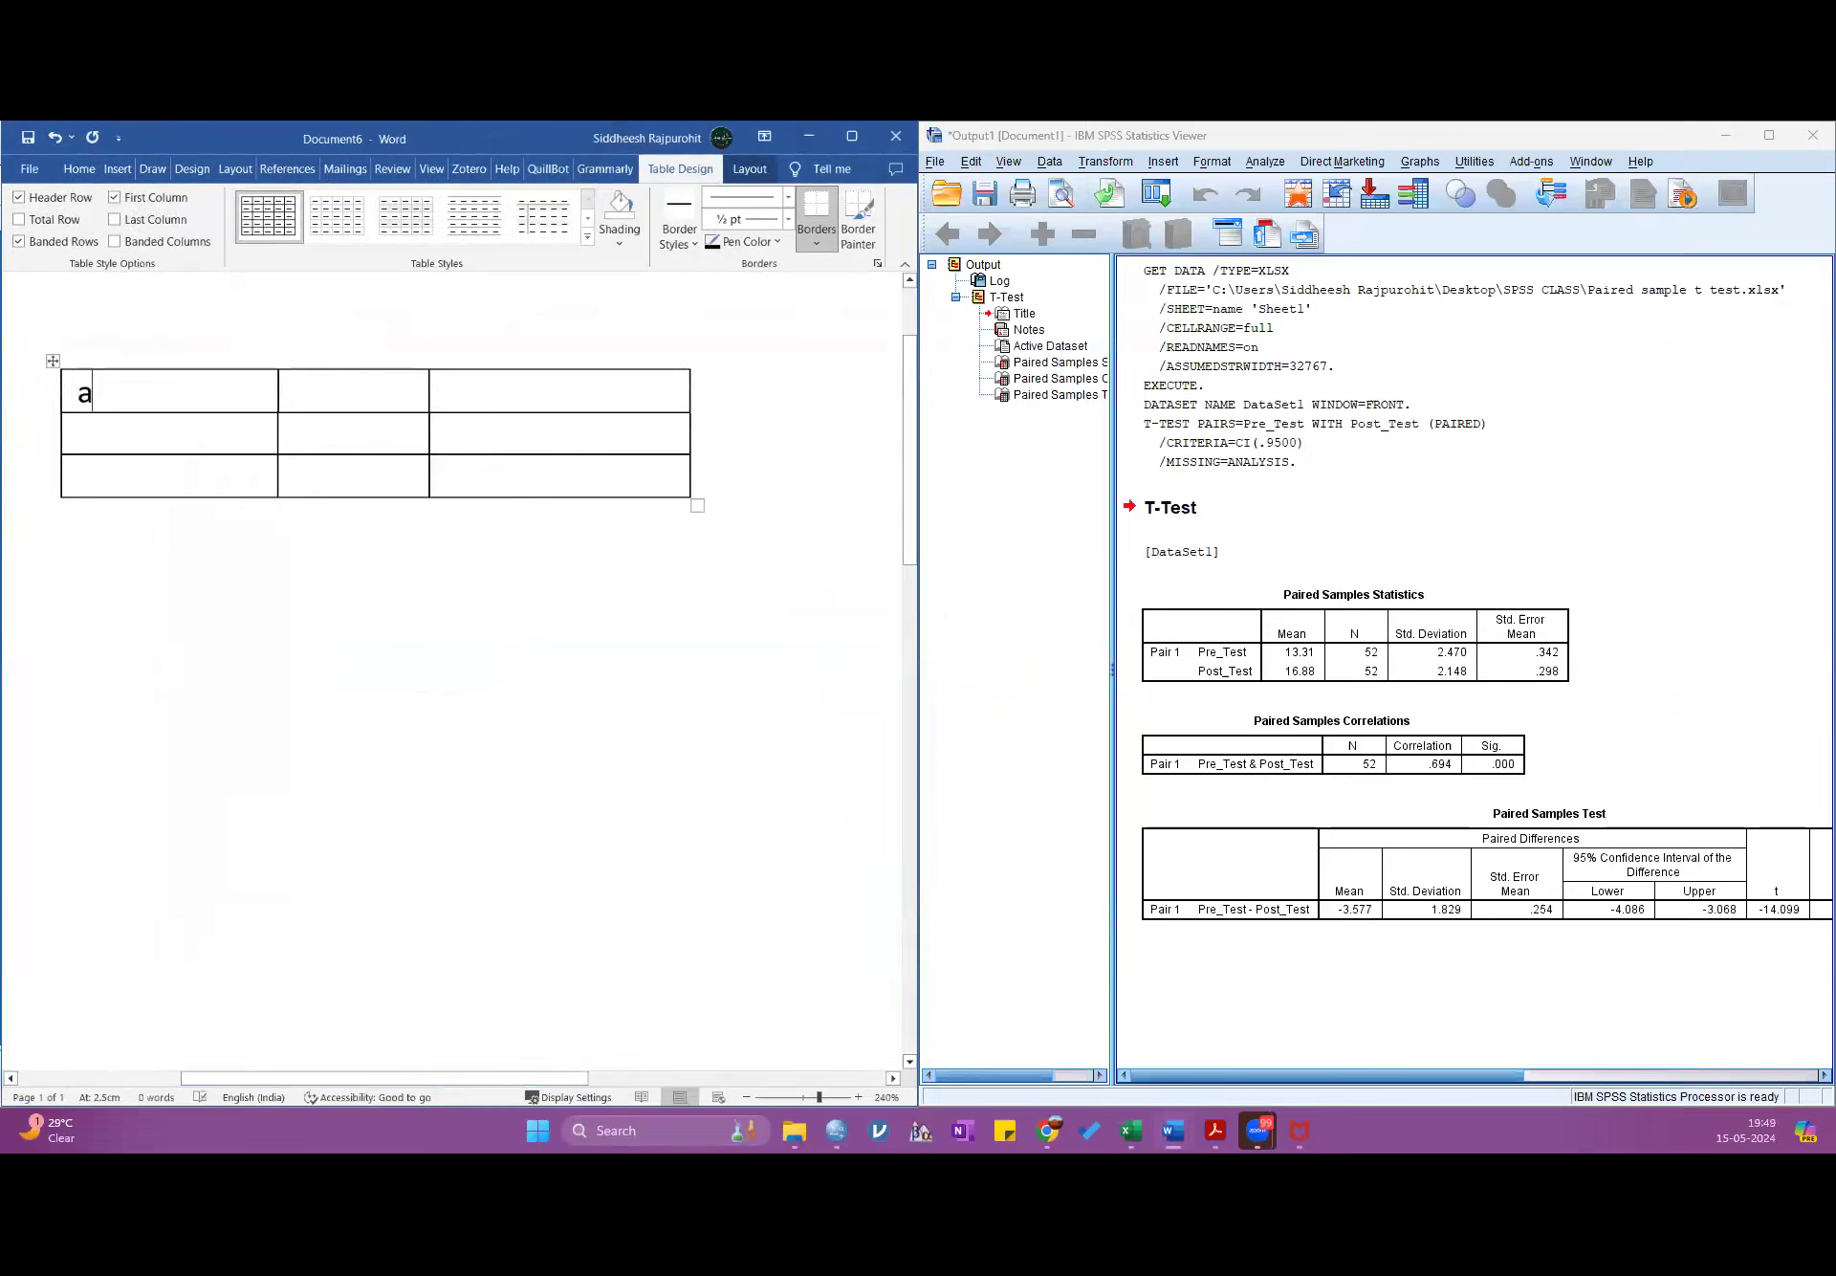
key("BackSpace")
type("Varible")
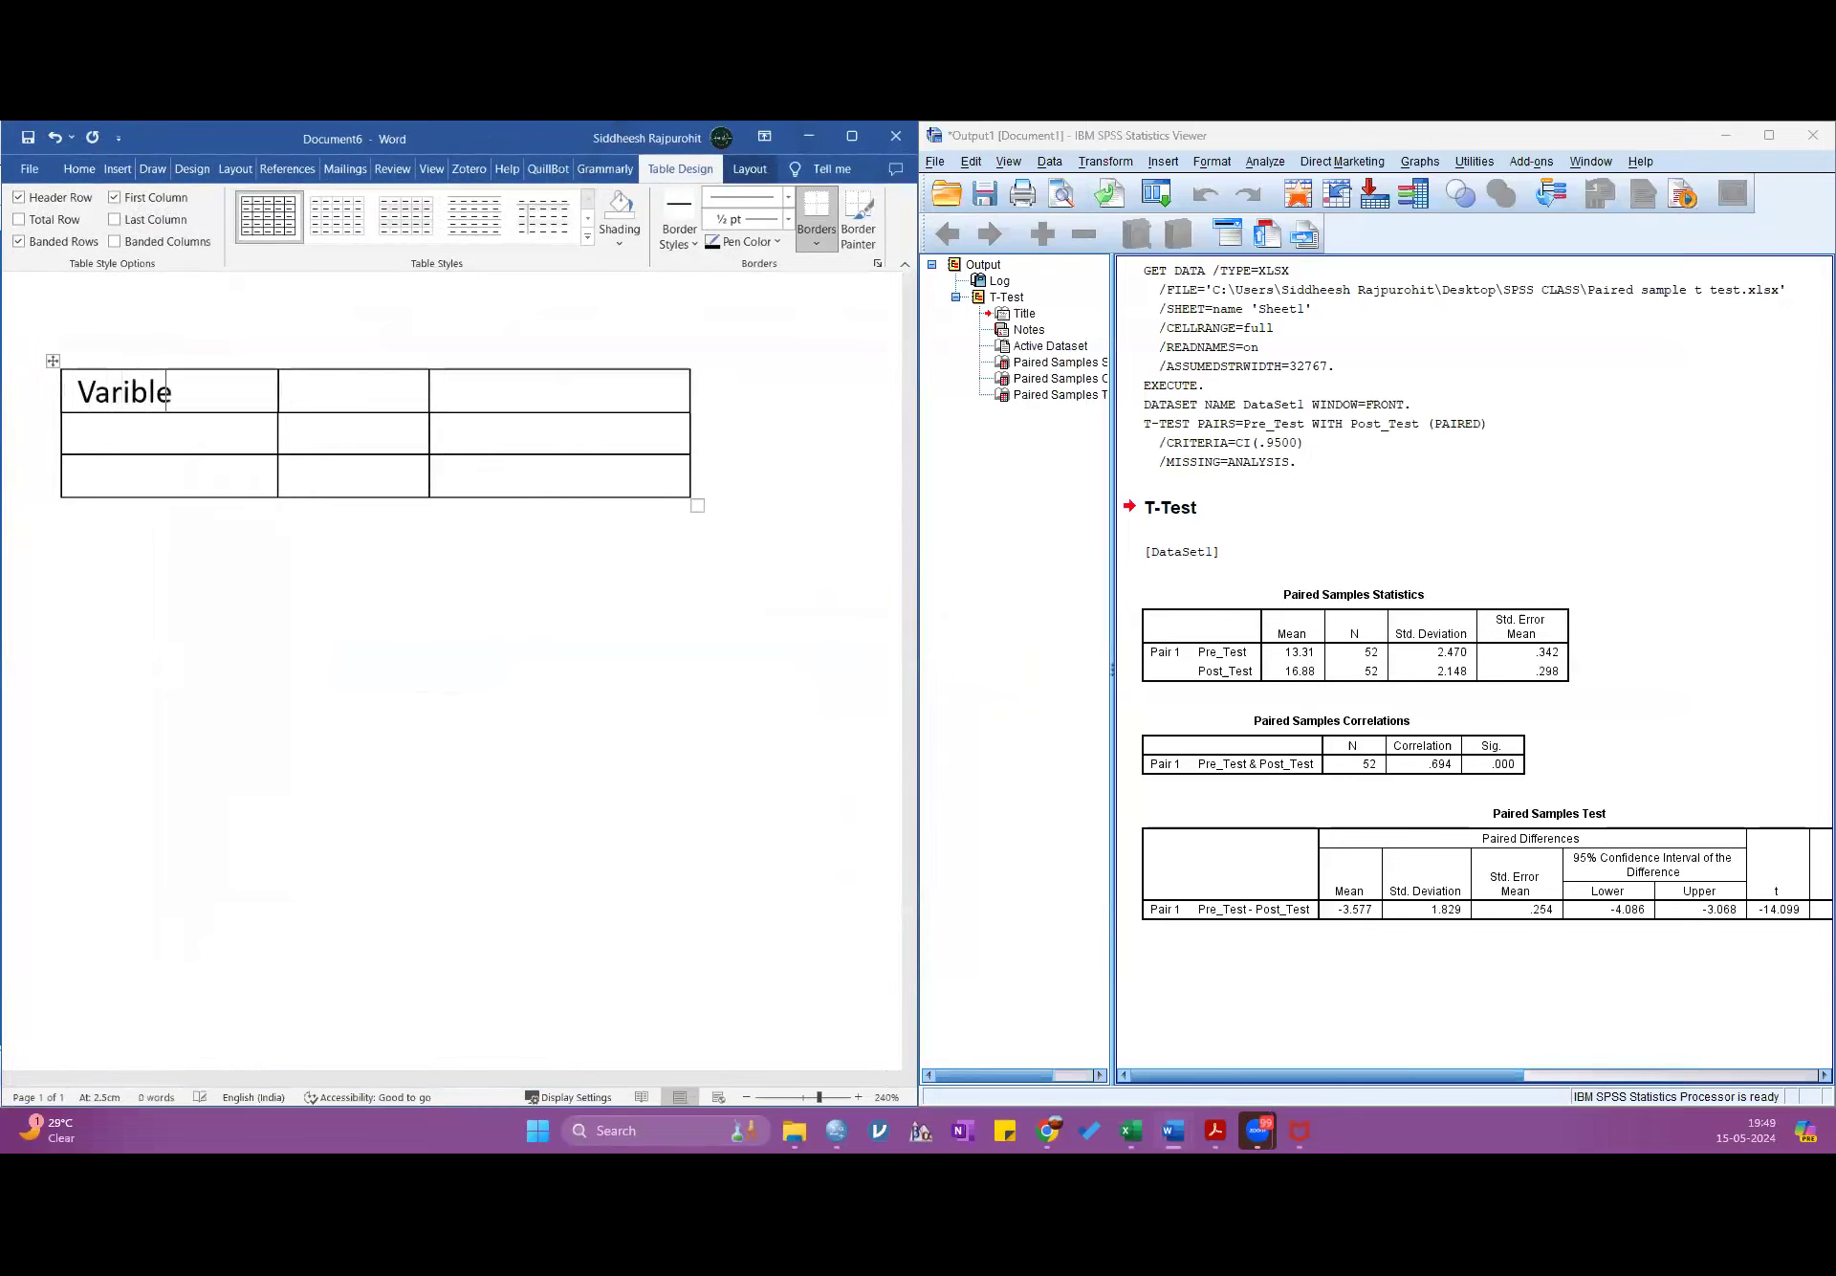
left_click(113, 394)
type("a")
left_click(115, 432)
type("Edu")
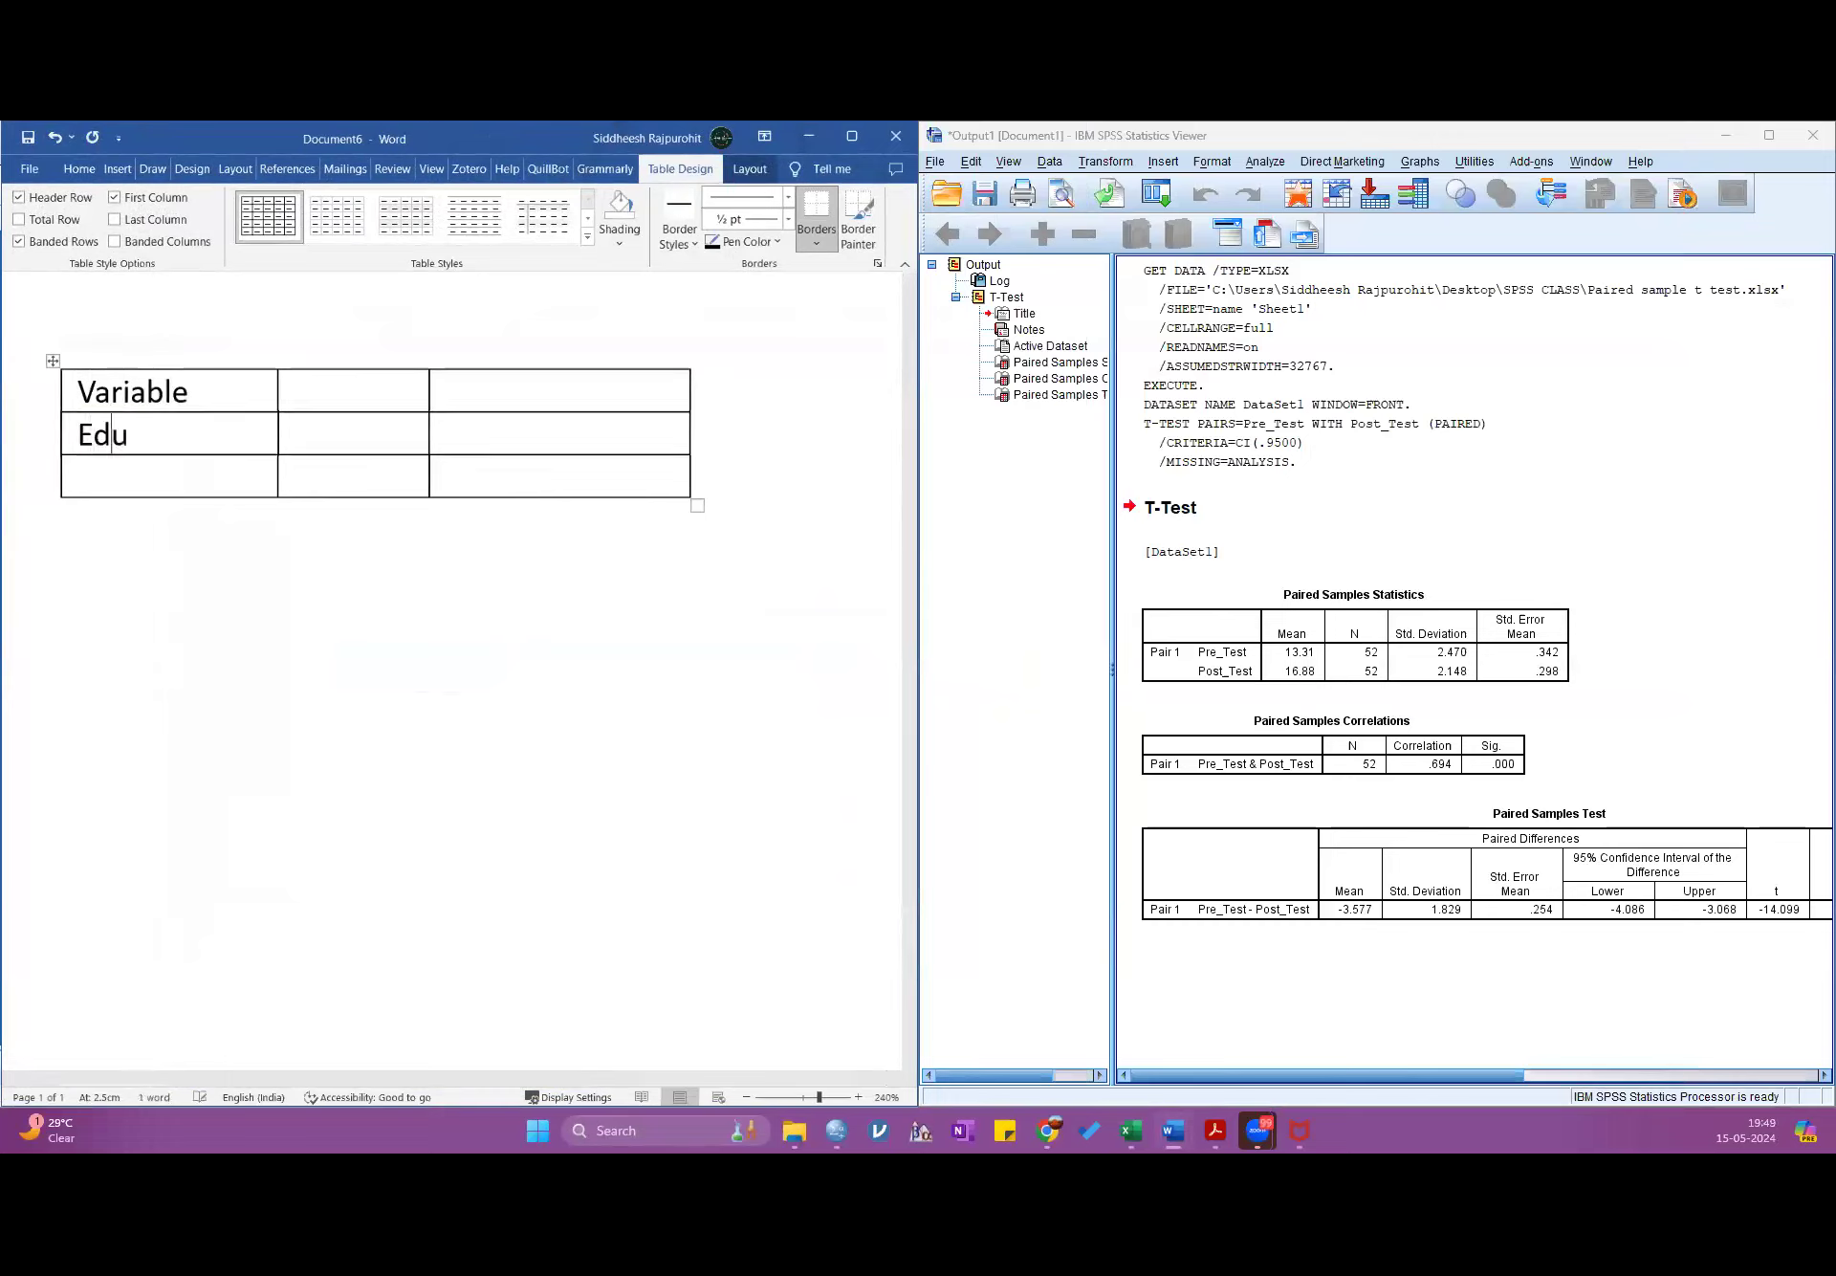
type("cation")
- Add the headers "Pre Score" and "Post Score", and append a fourth column headed "P-value"
left_click(344, 395)
type("Pre Score")
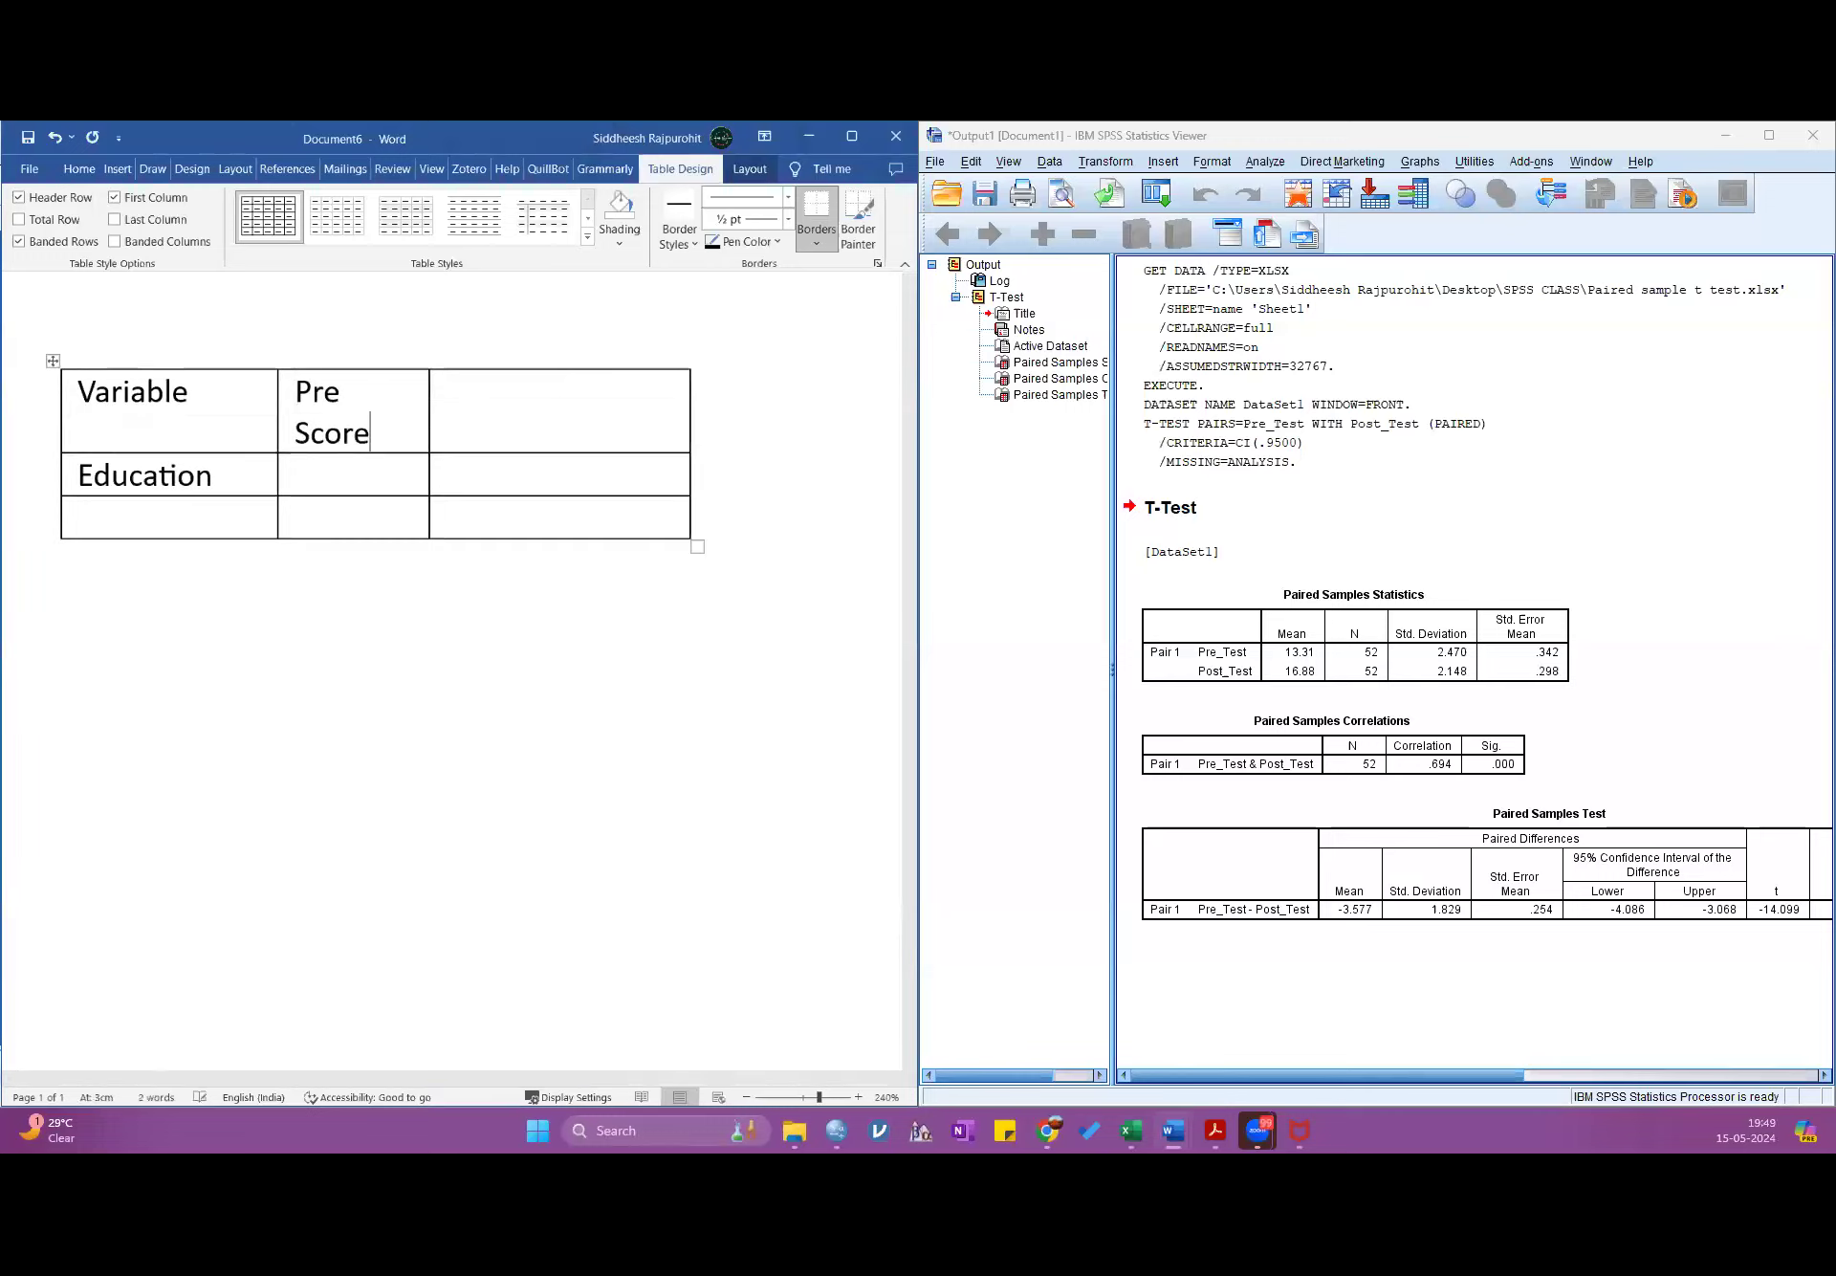
left_click(476, 404)
type("Post Scor")
key("BackSpace")
type("ore")
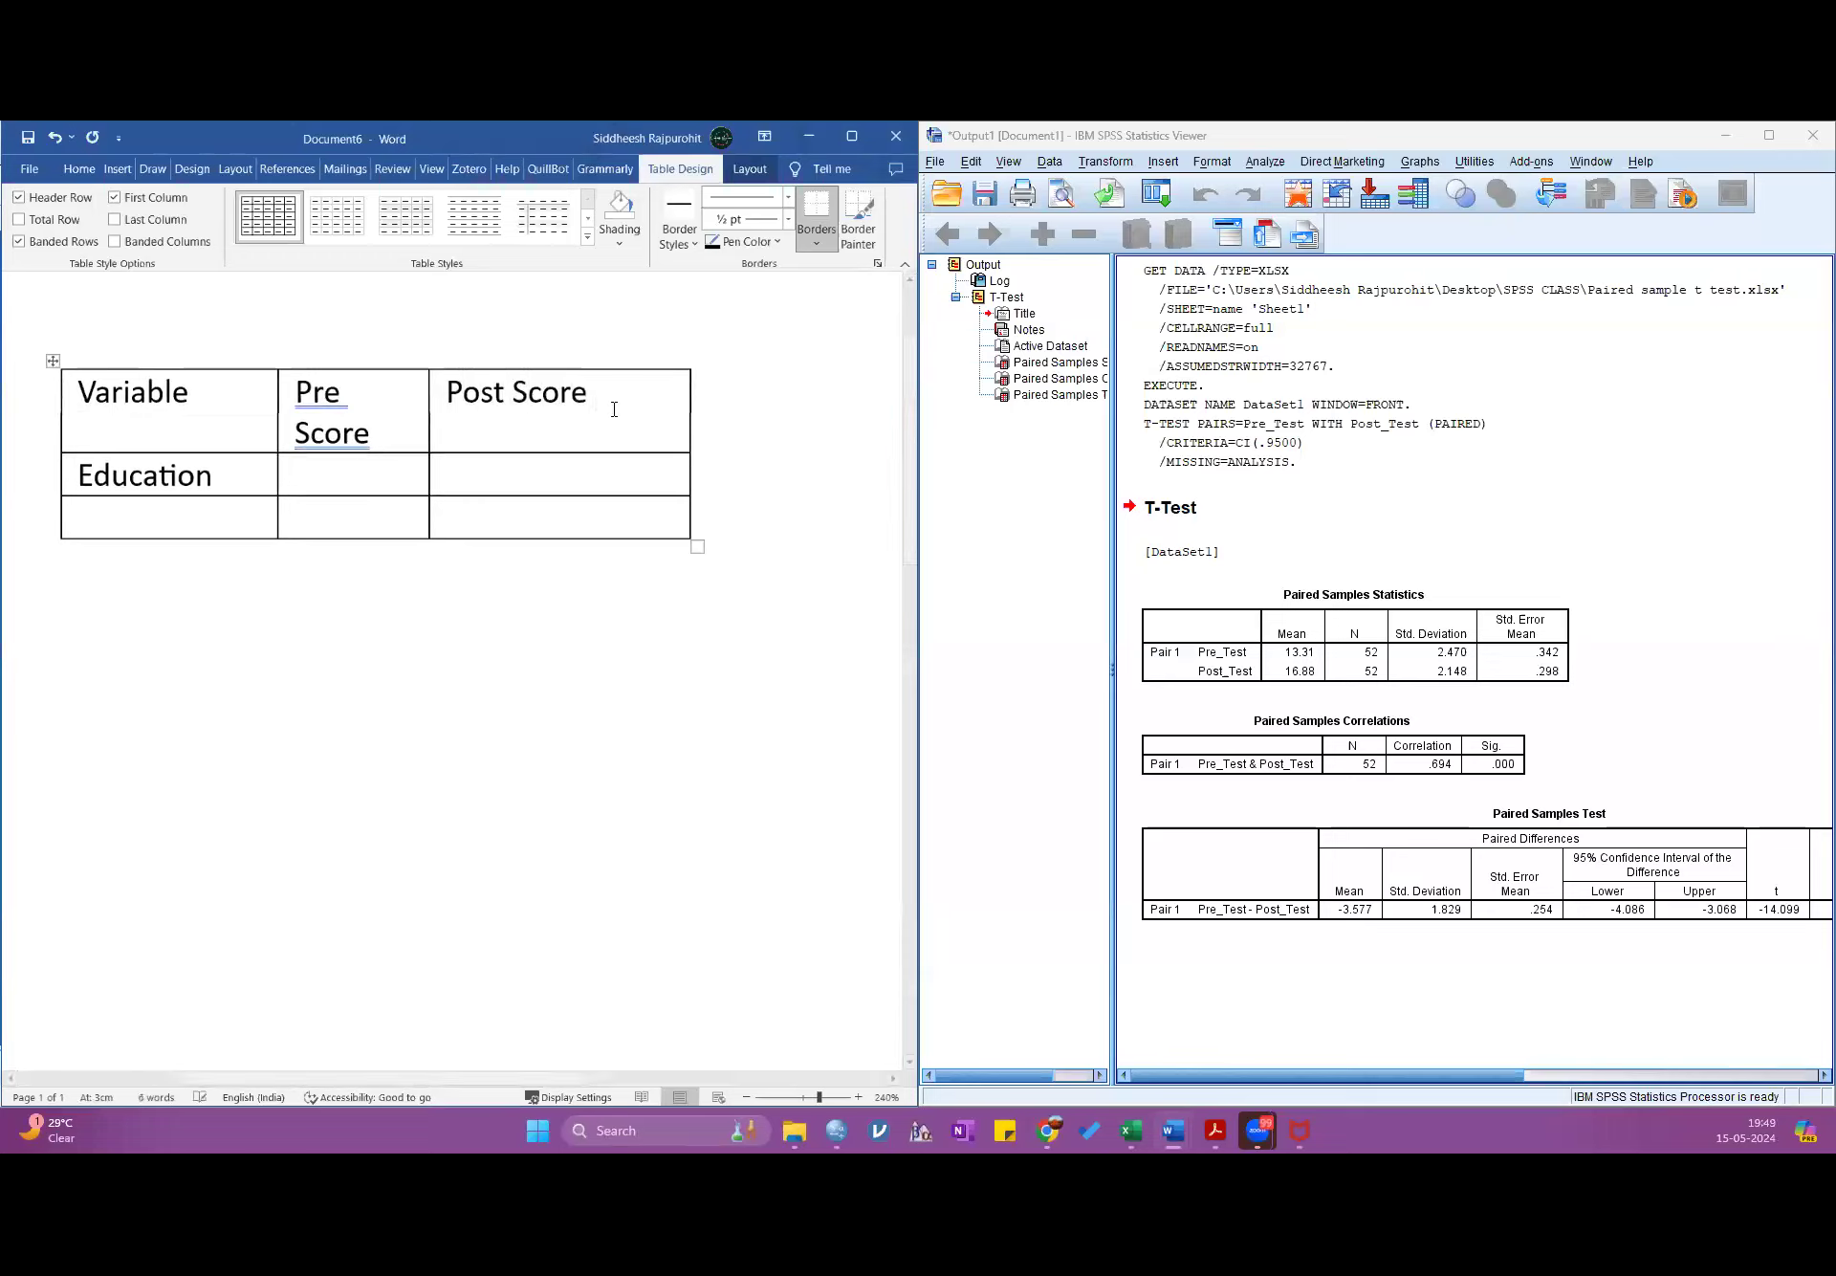
left_click(689, 359)
left_click(723, 410)
type("P-value")
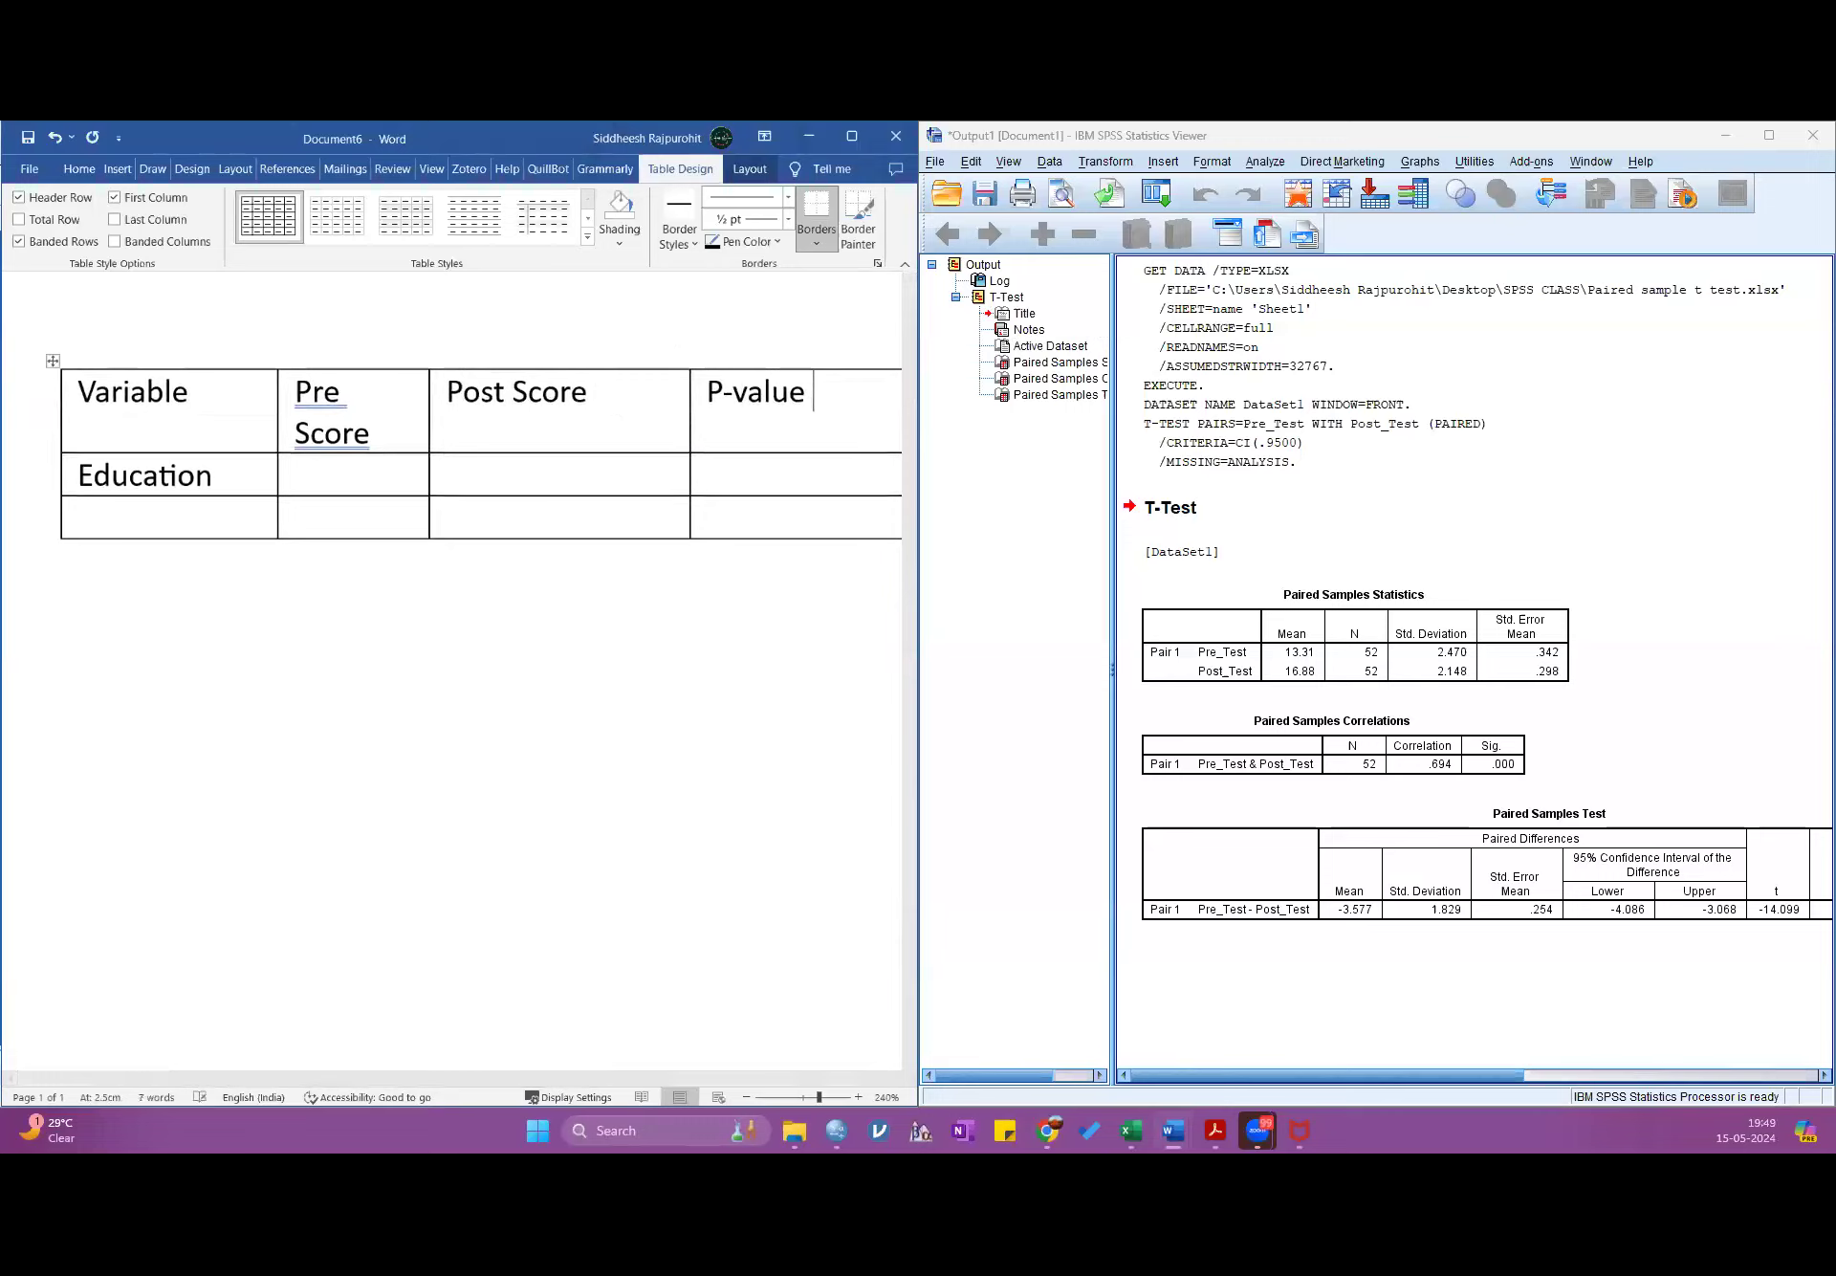
- Enter 13.31±2.14 as the Pre Score in the Education row, inserting the plus-minus symbol
left_click(349, 484)
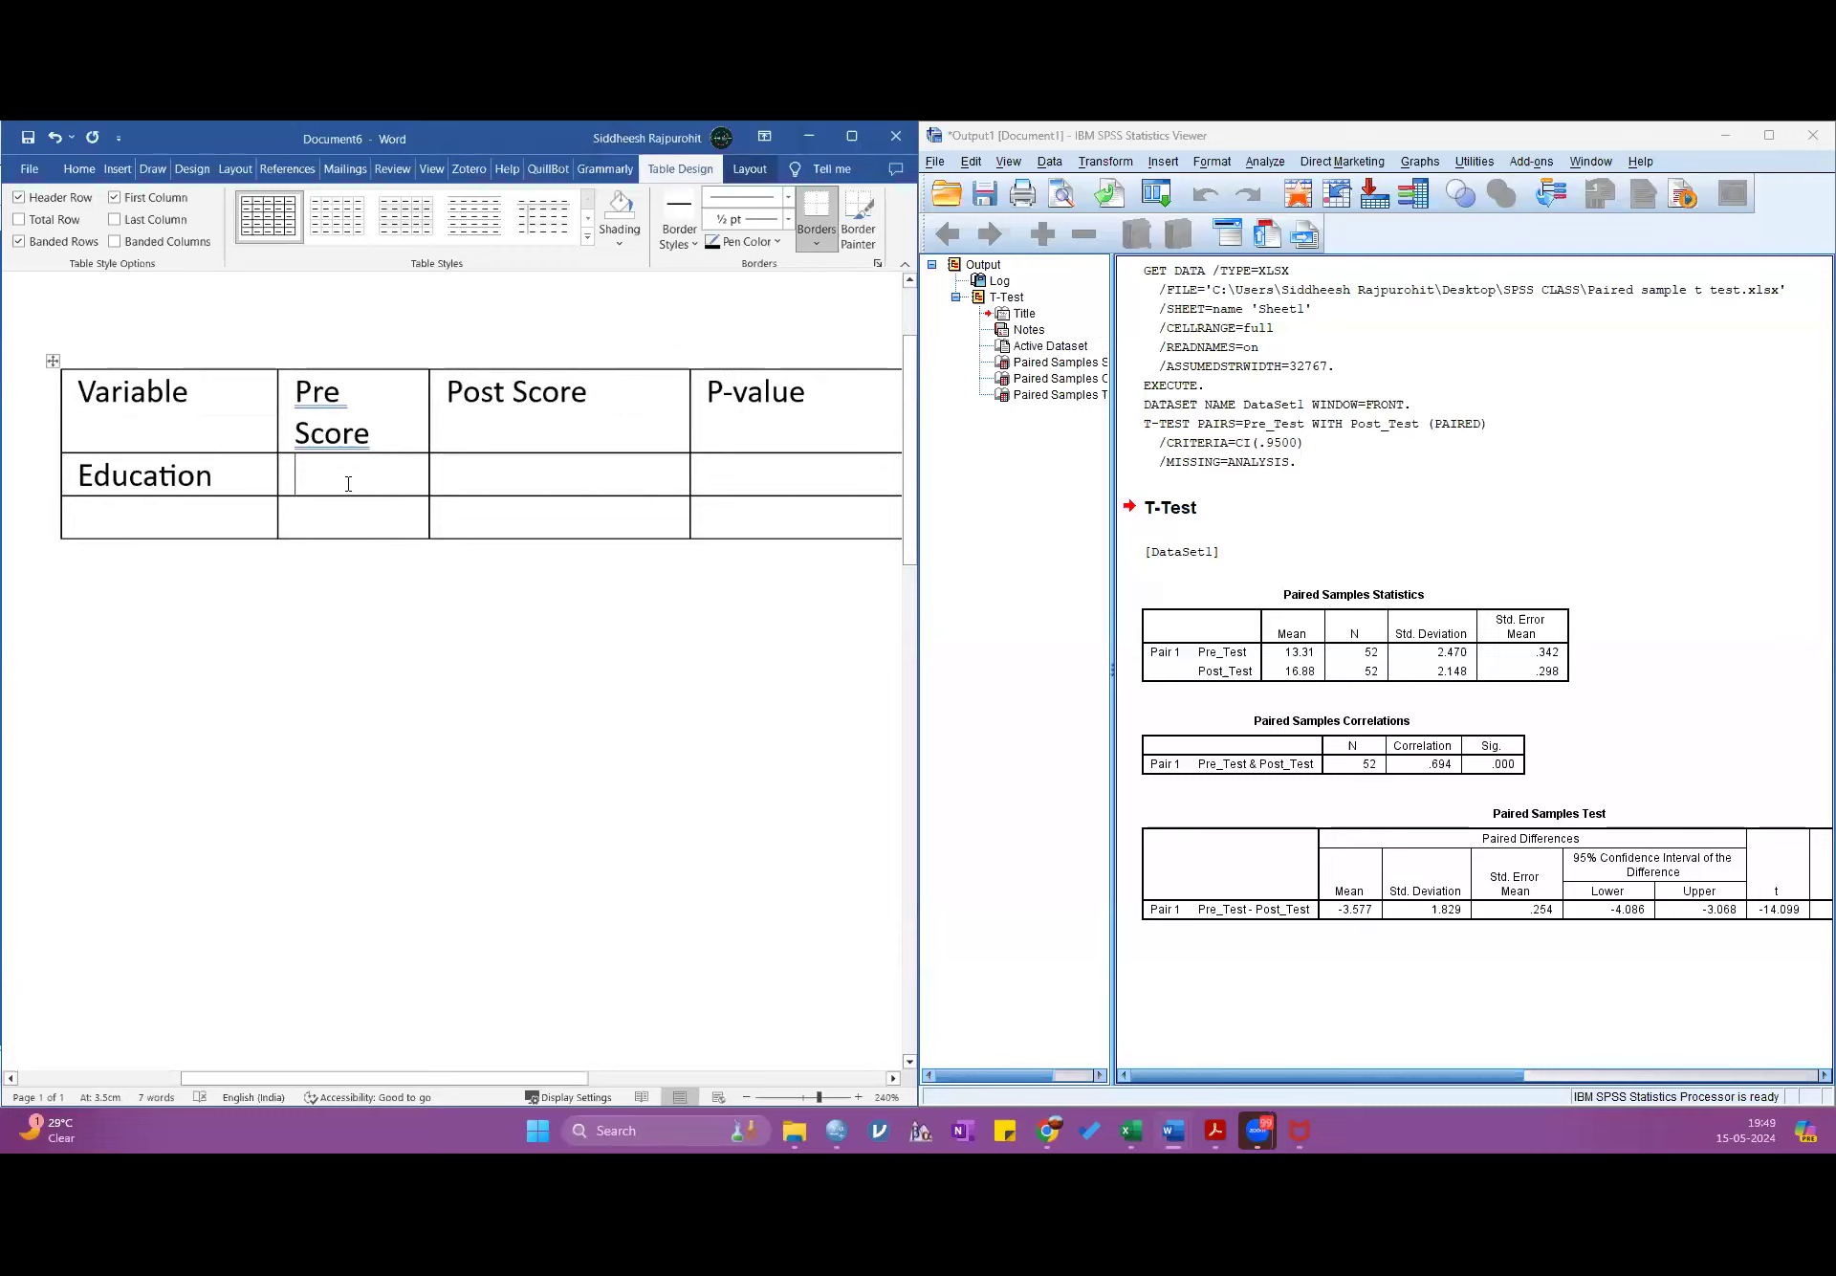
type("13.31")
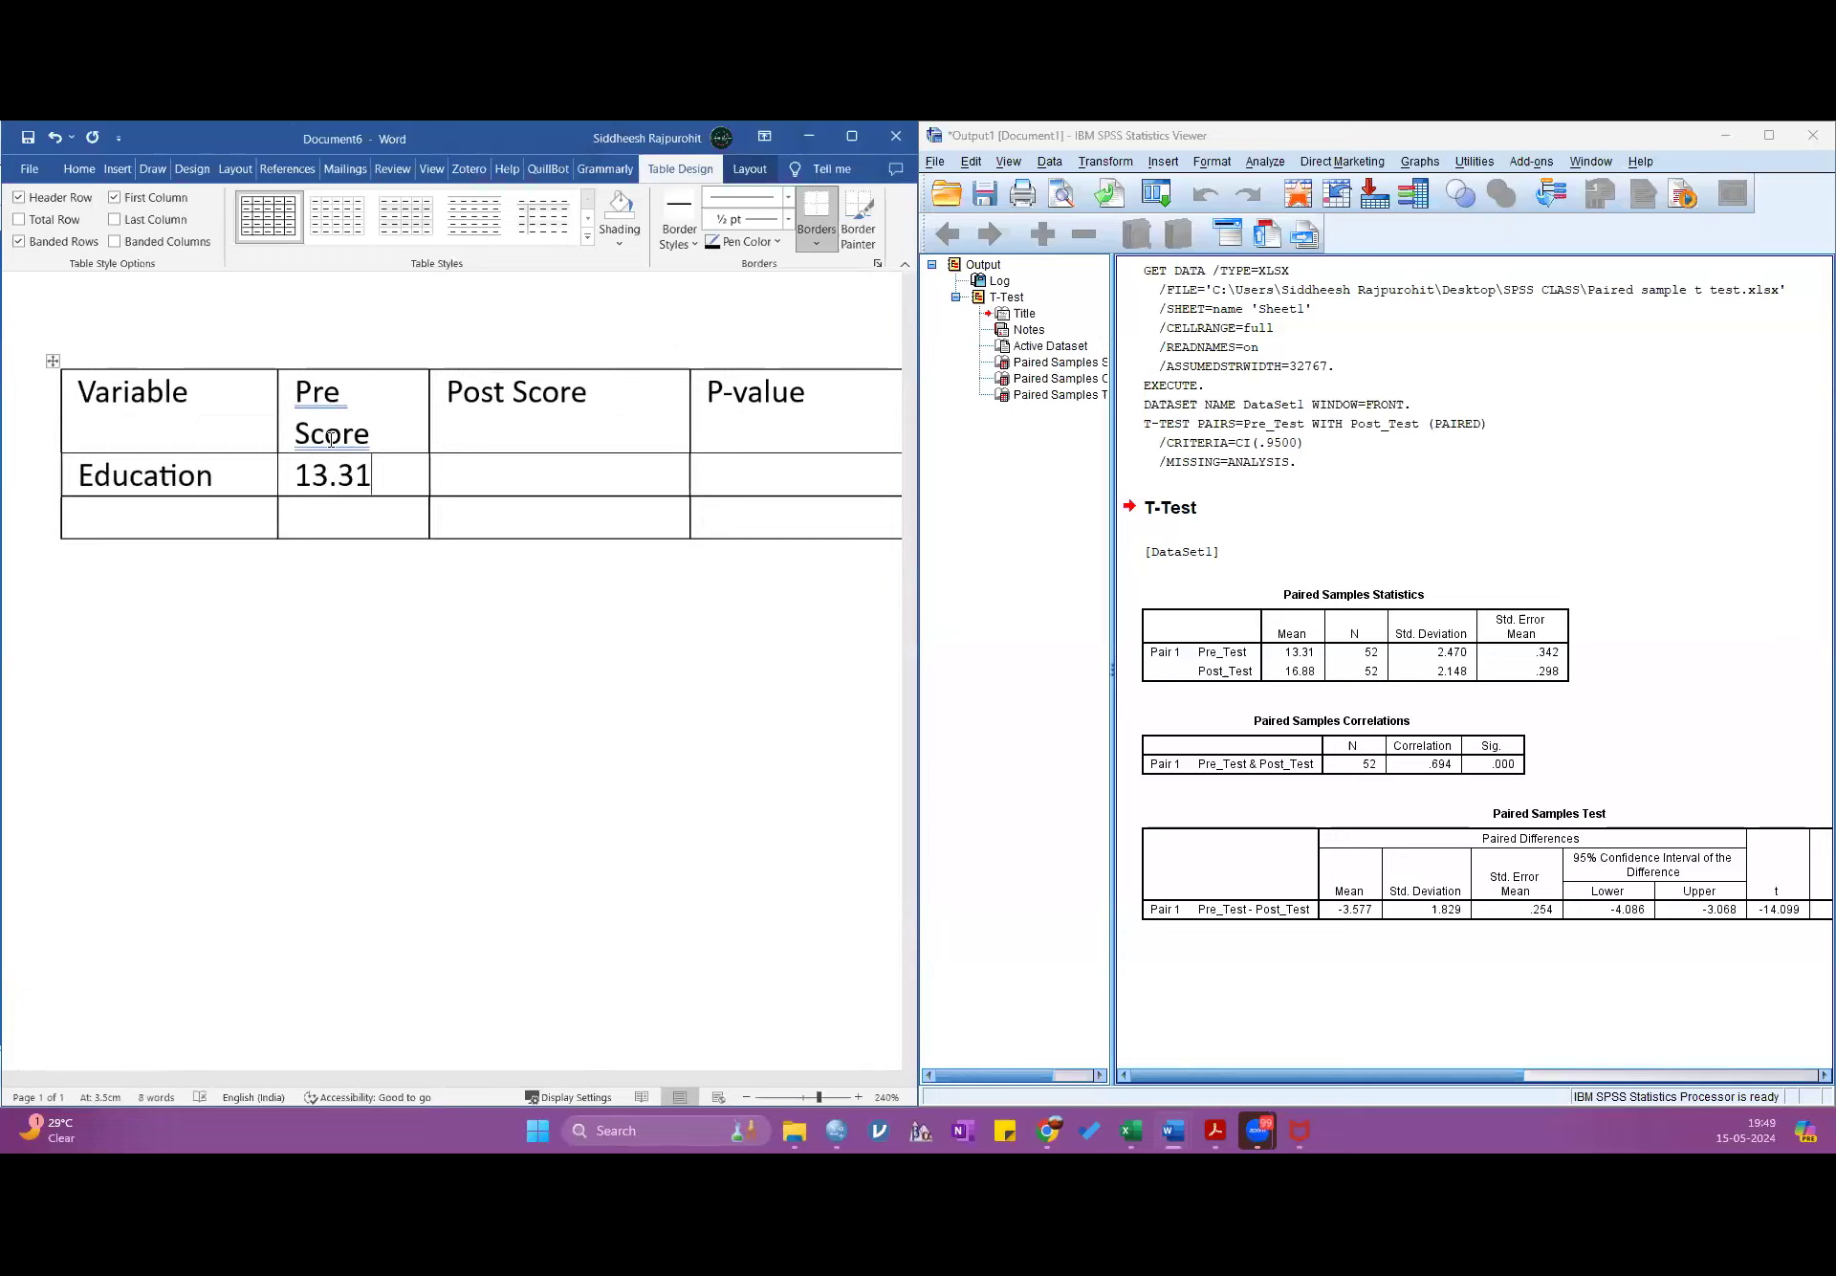
left_click(117, 169)
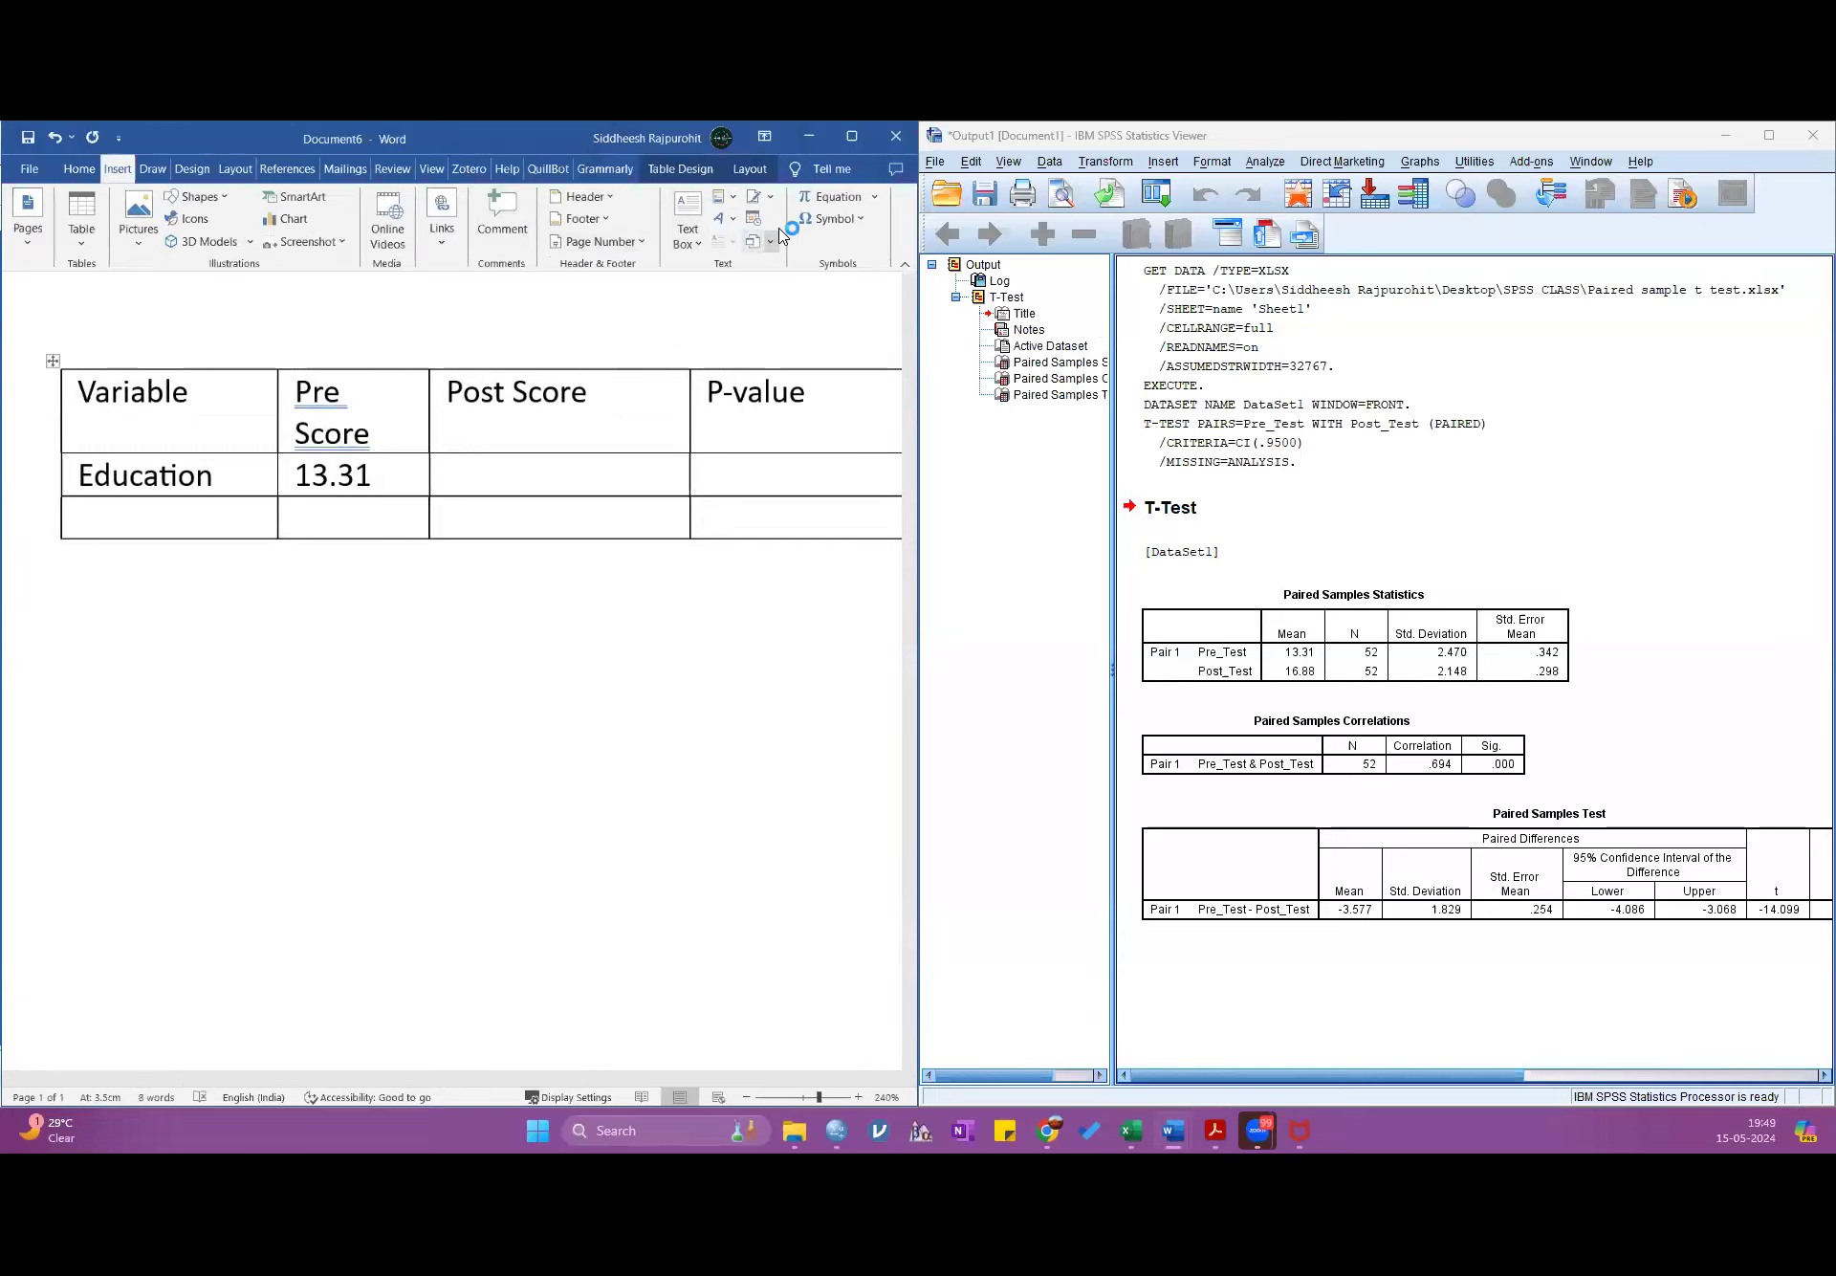
left_click(835, 218)
left_click(813, 244)
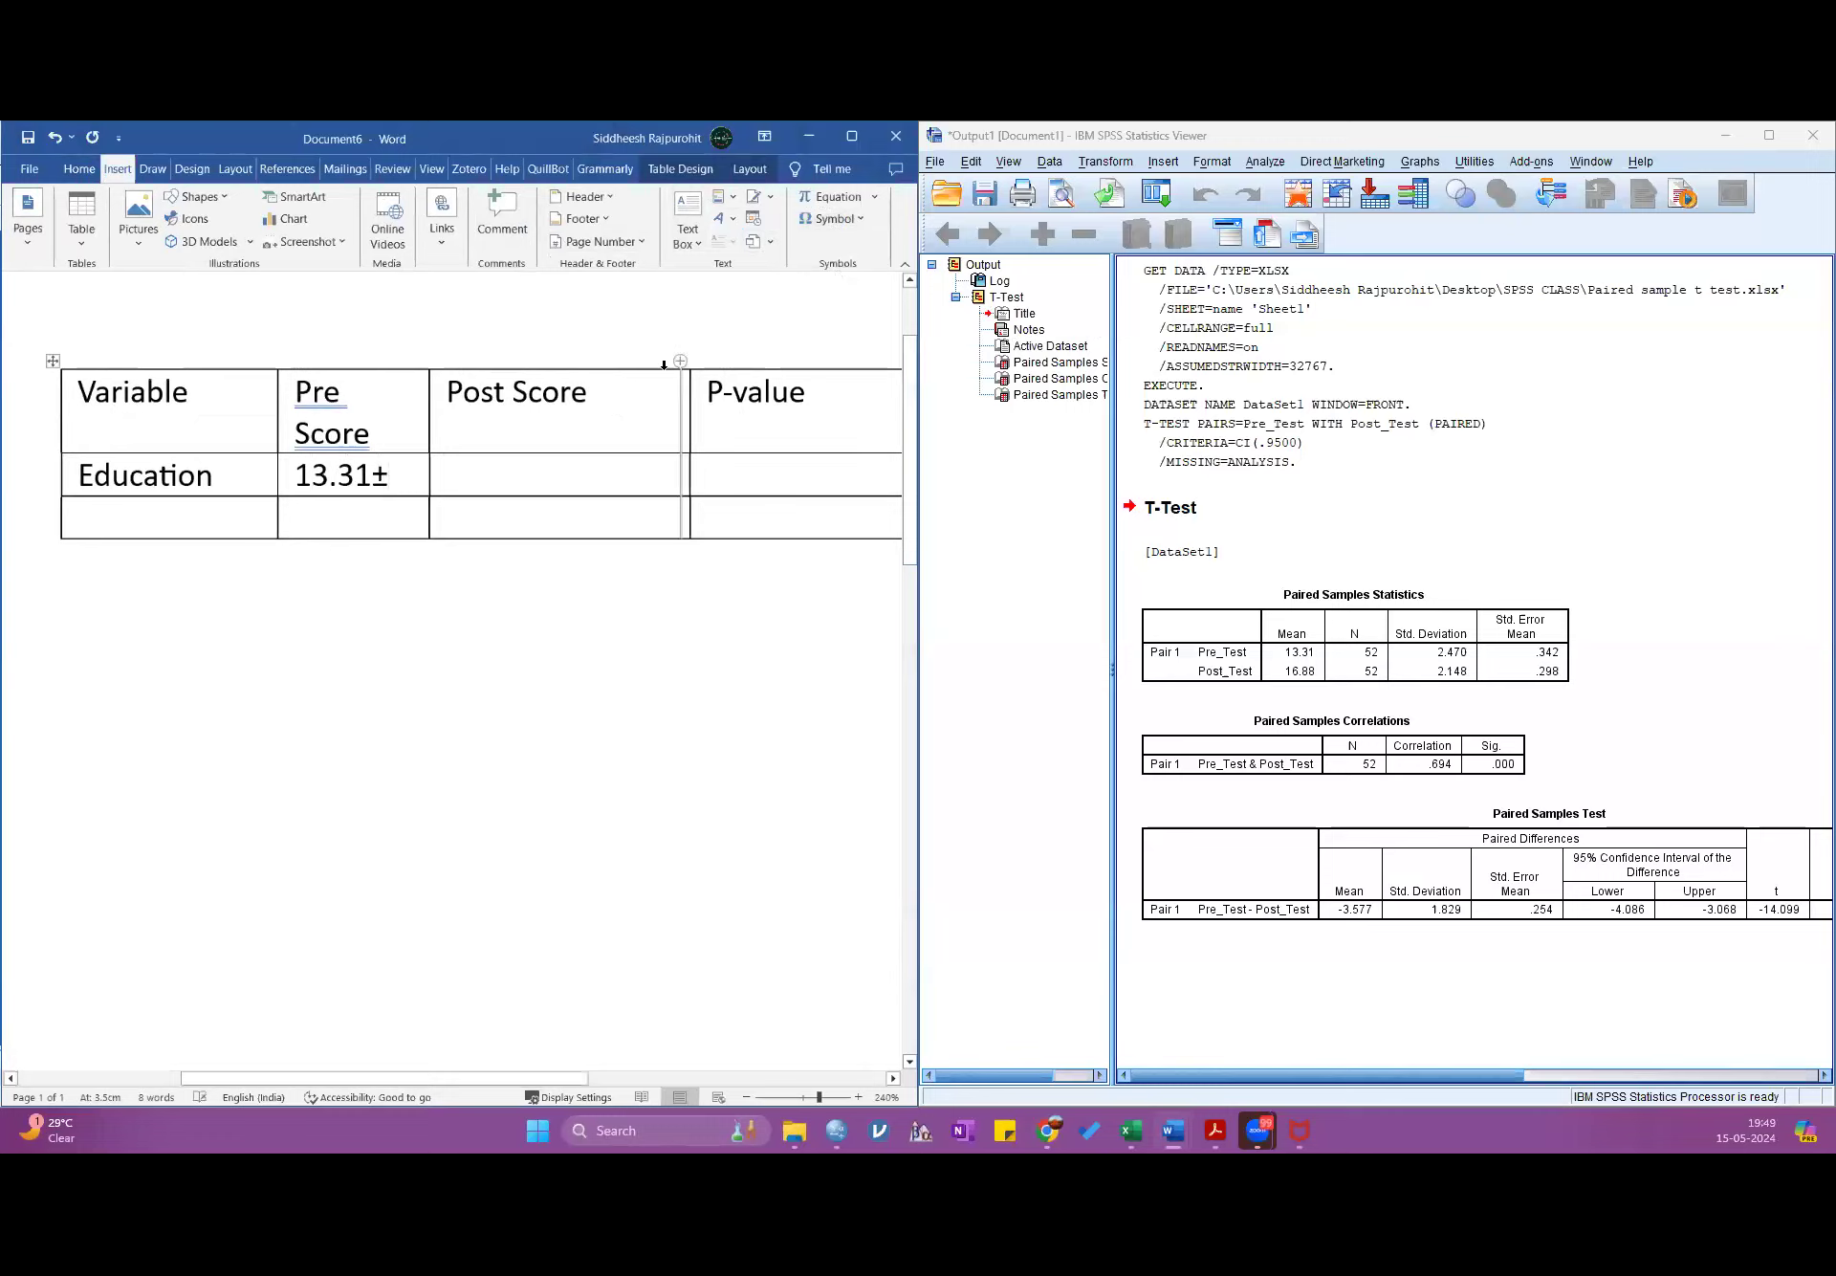
type("2.14")
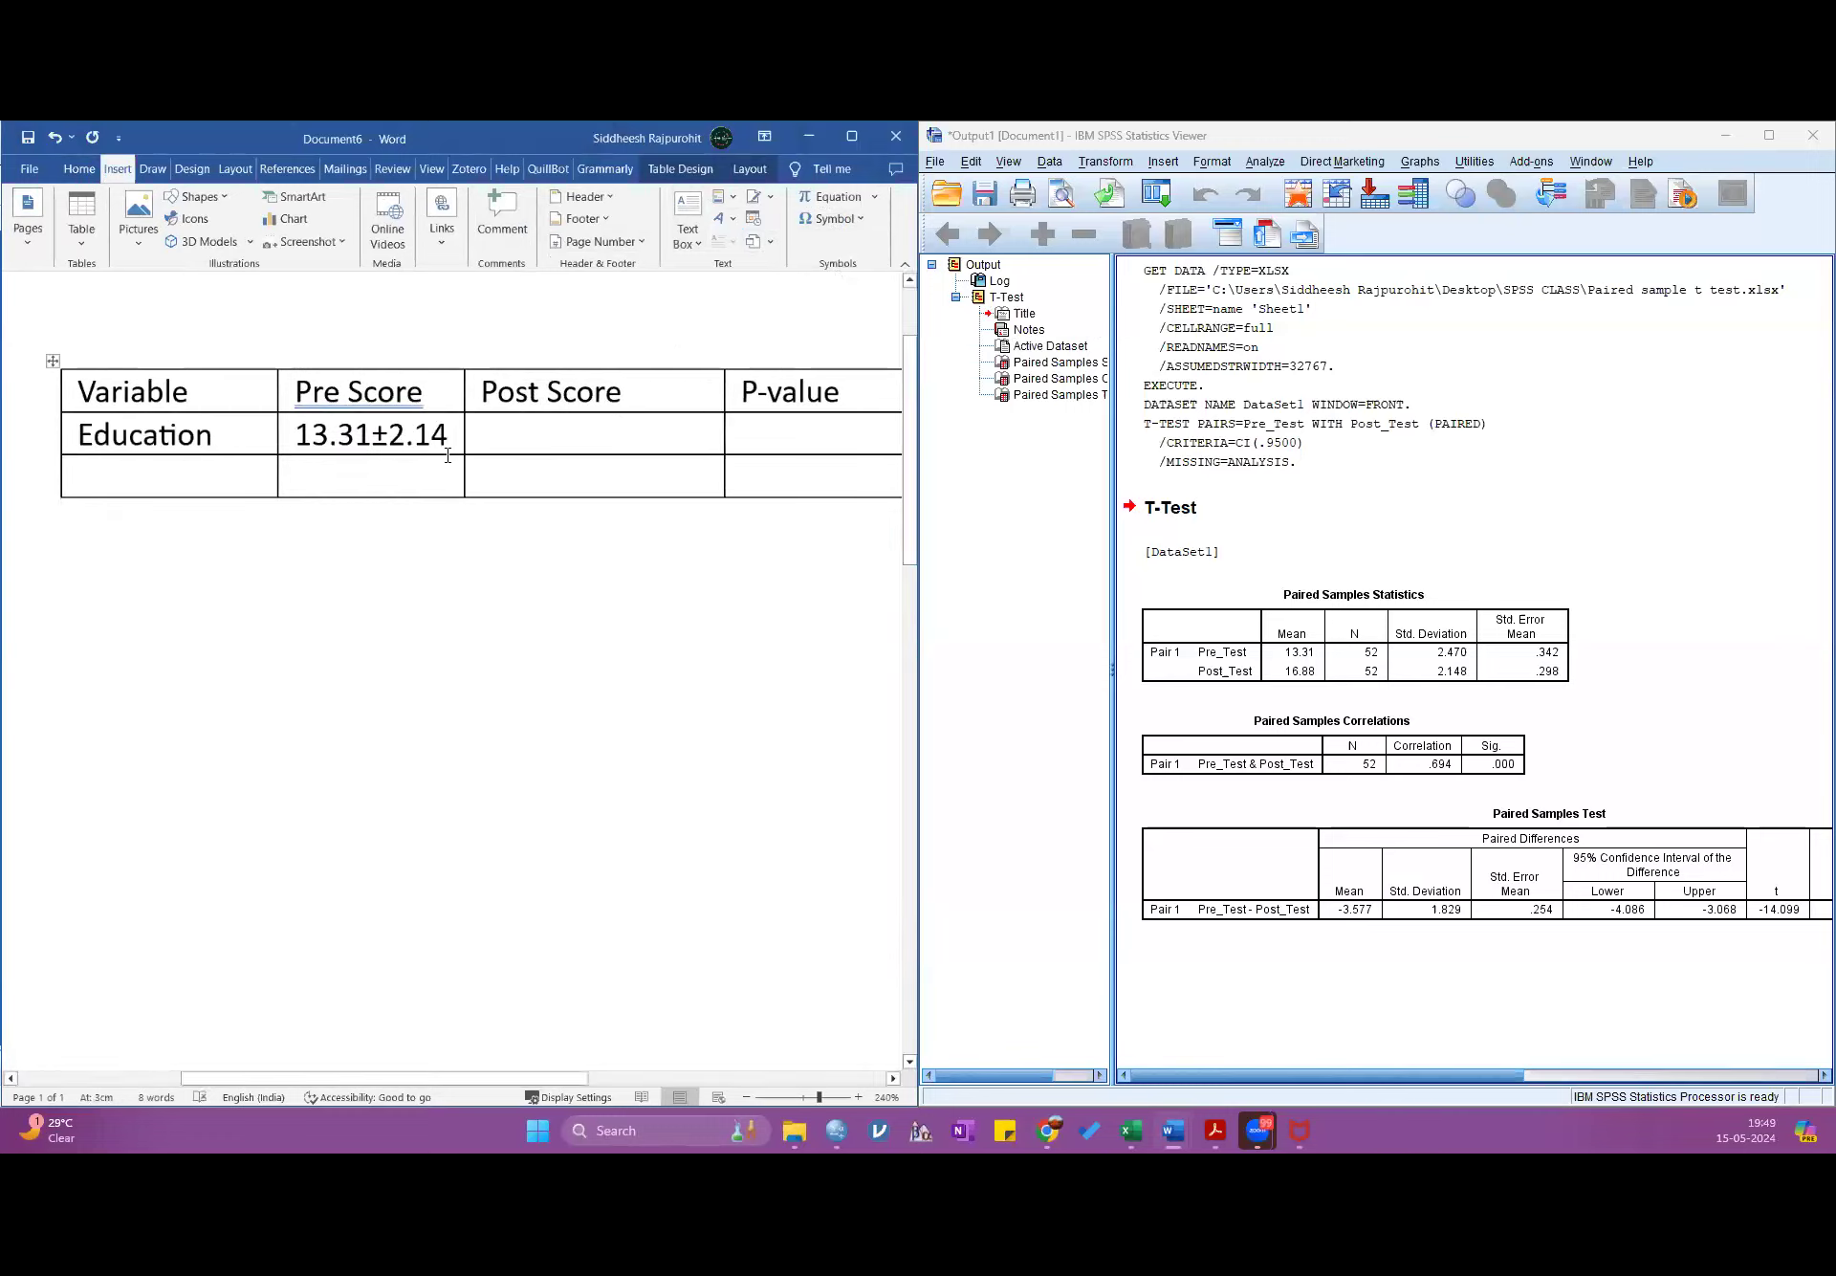
- Enter 16.88±2.14 as the Post Score in the Education row, reusing the plus-minus symbol from the Pre Score cell
left_click(1299, 643)
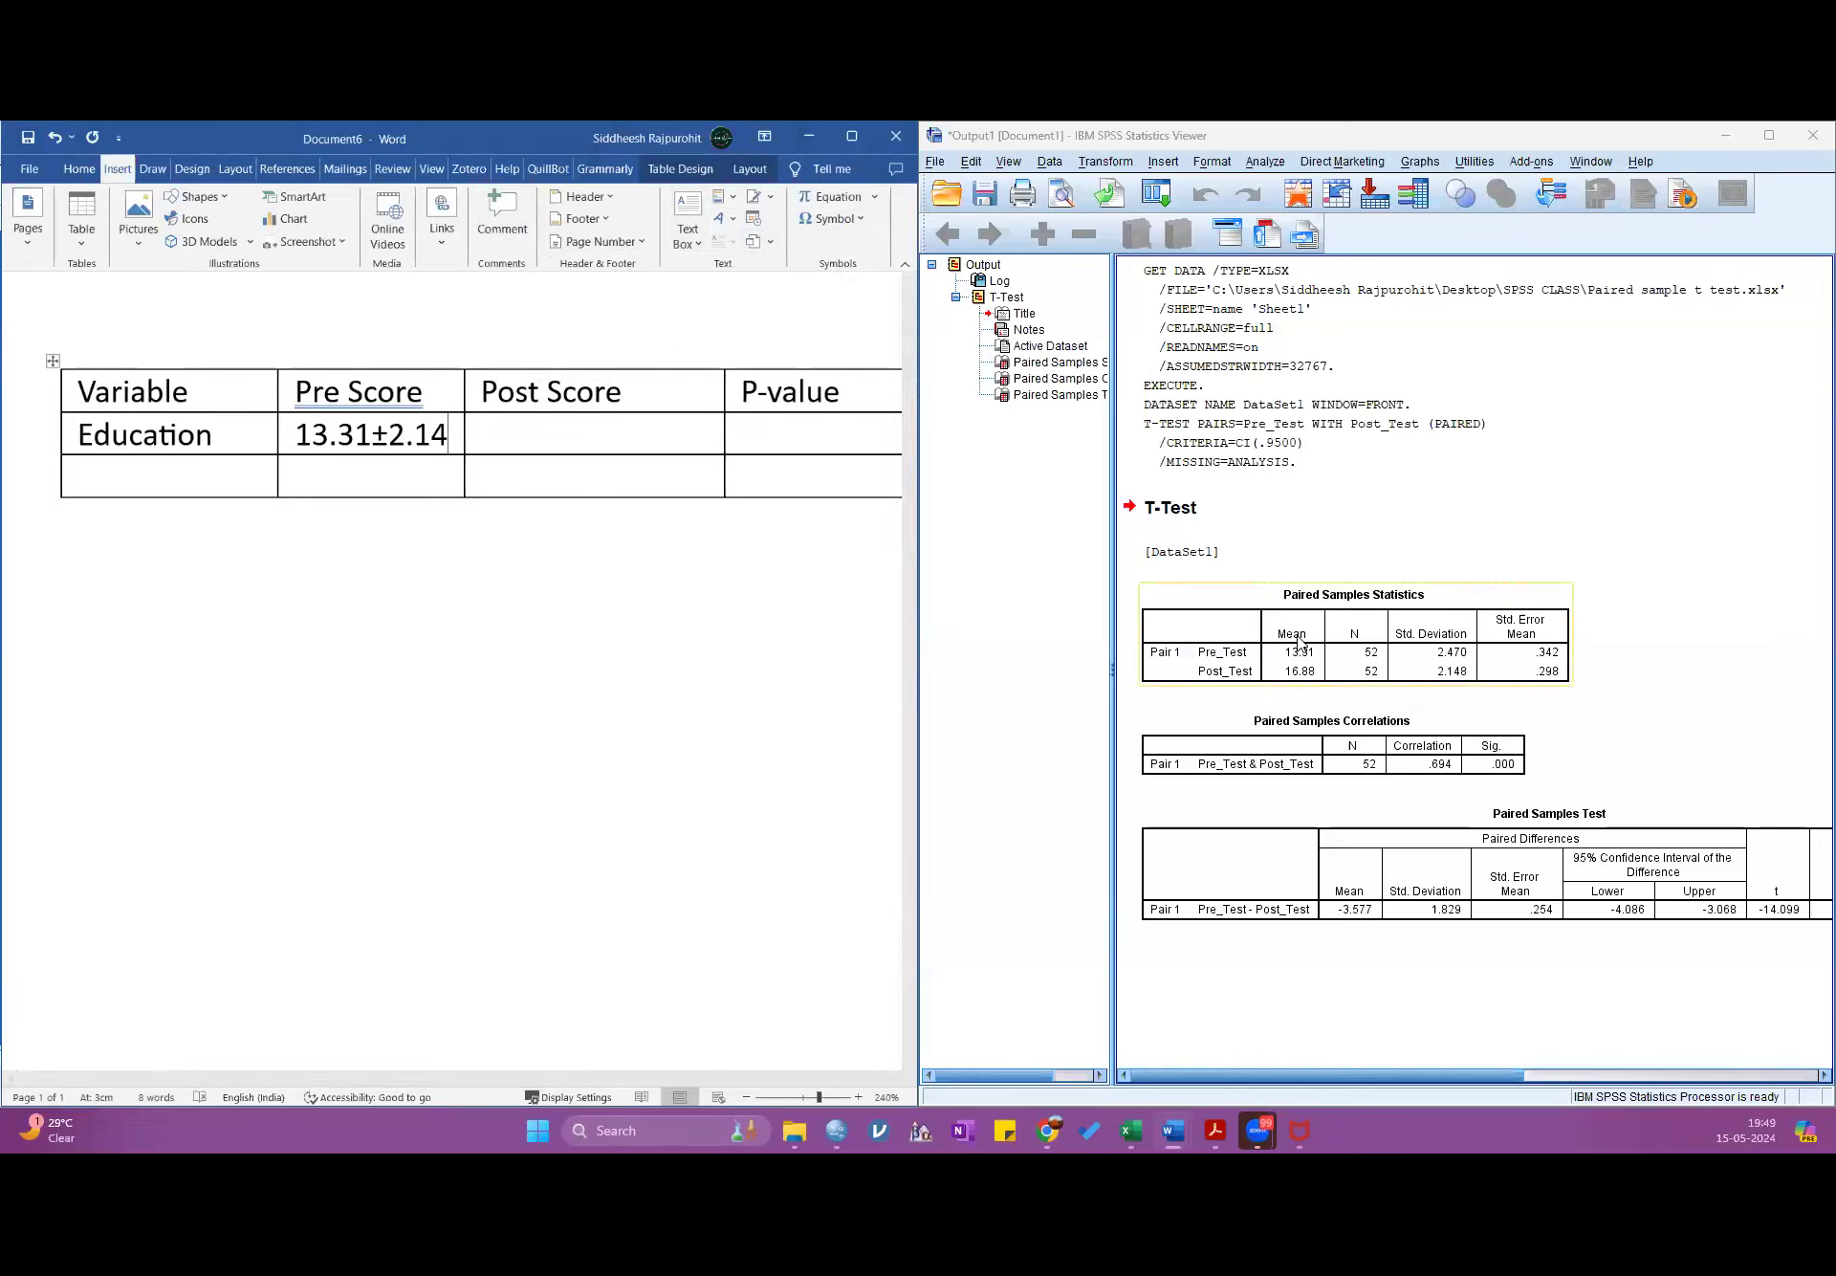
left_click(481, 443)
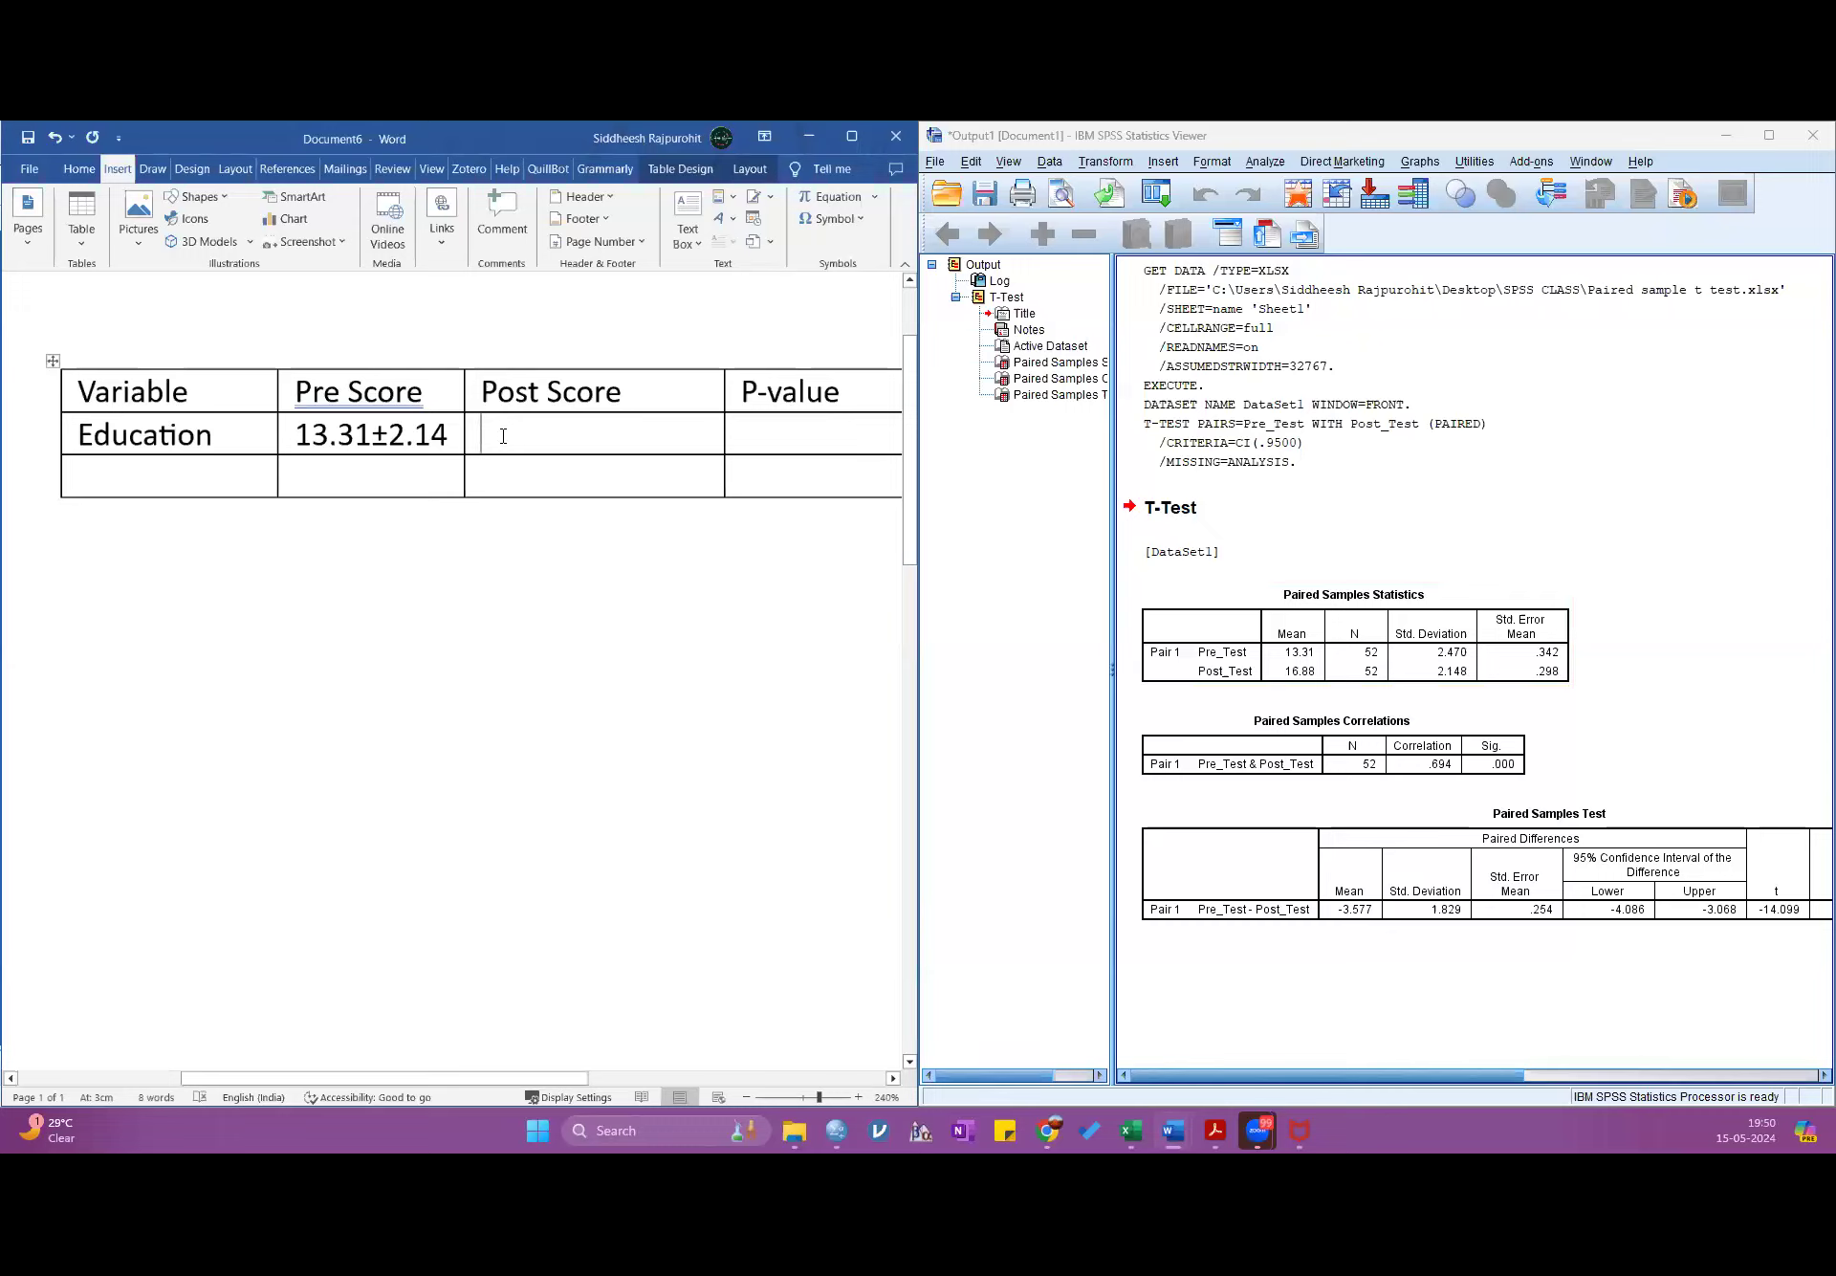
type("16.88")
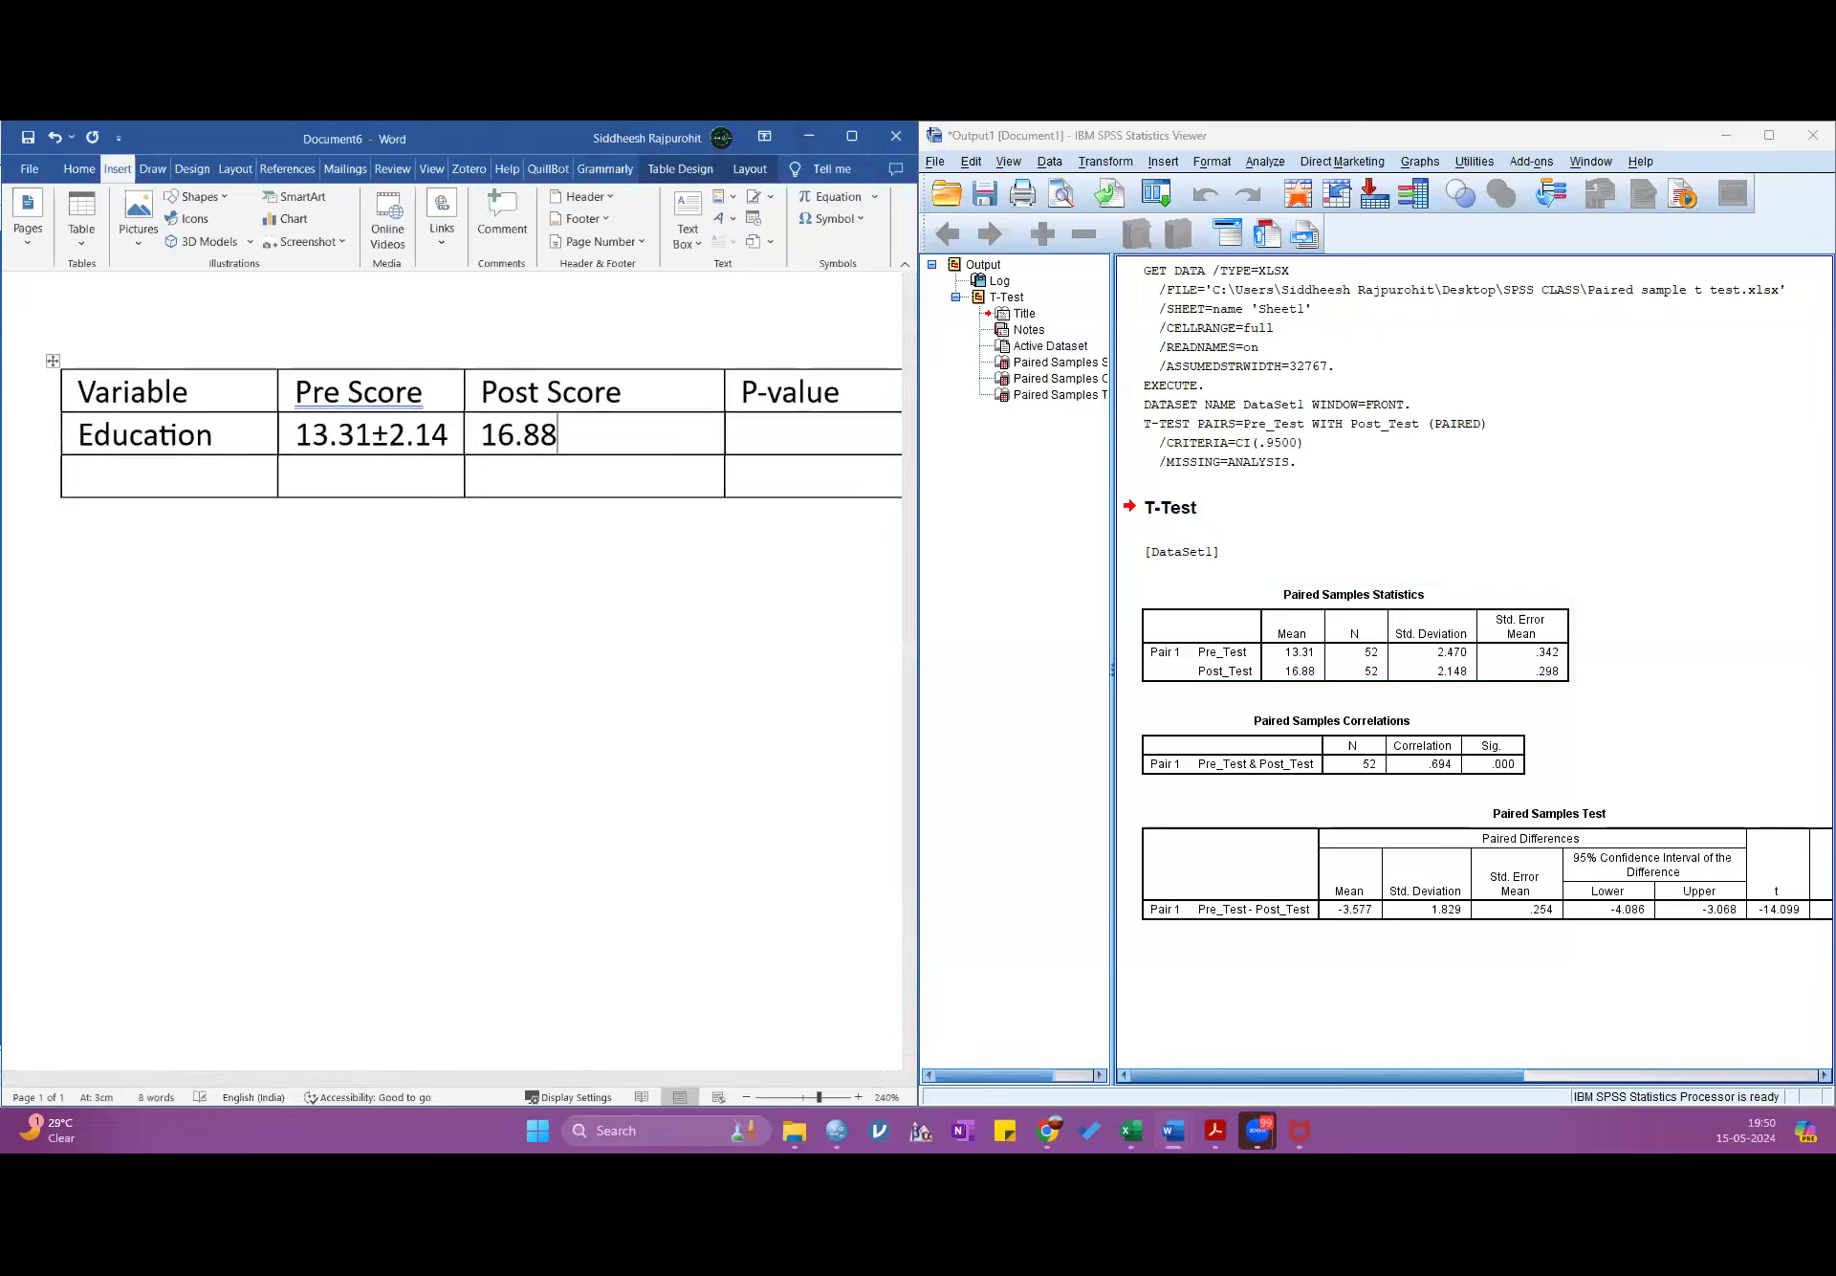
key("Left")
key("Left")
key("Left")
key("Left")
key("Left")
key("Left")
key("Left")
key("Left")
key("Left")
key("Left")
key("shift+Left")
key("ctrl+c")
left_click(564, 436)
key("ctrl+v")
type("2.14")
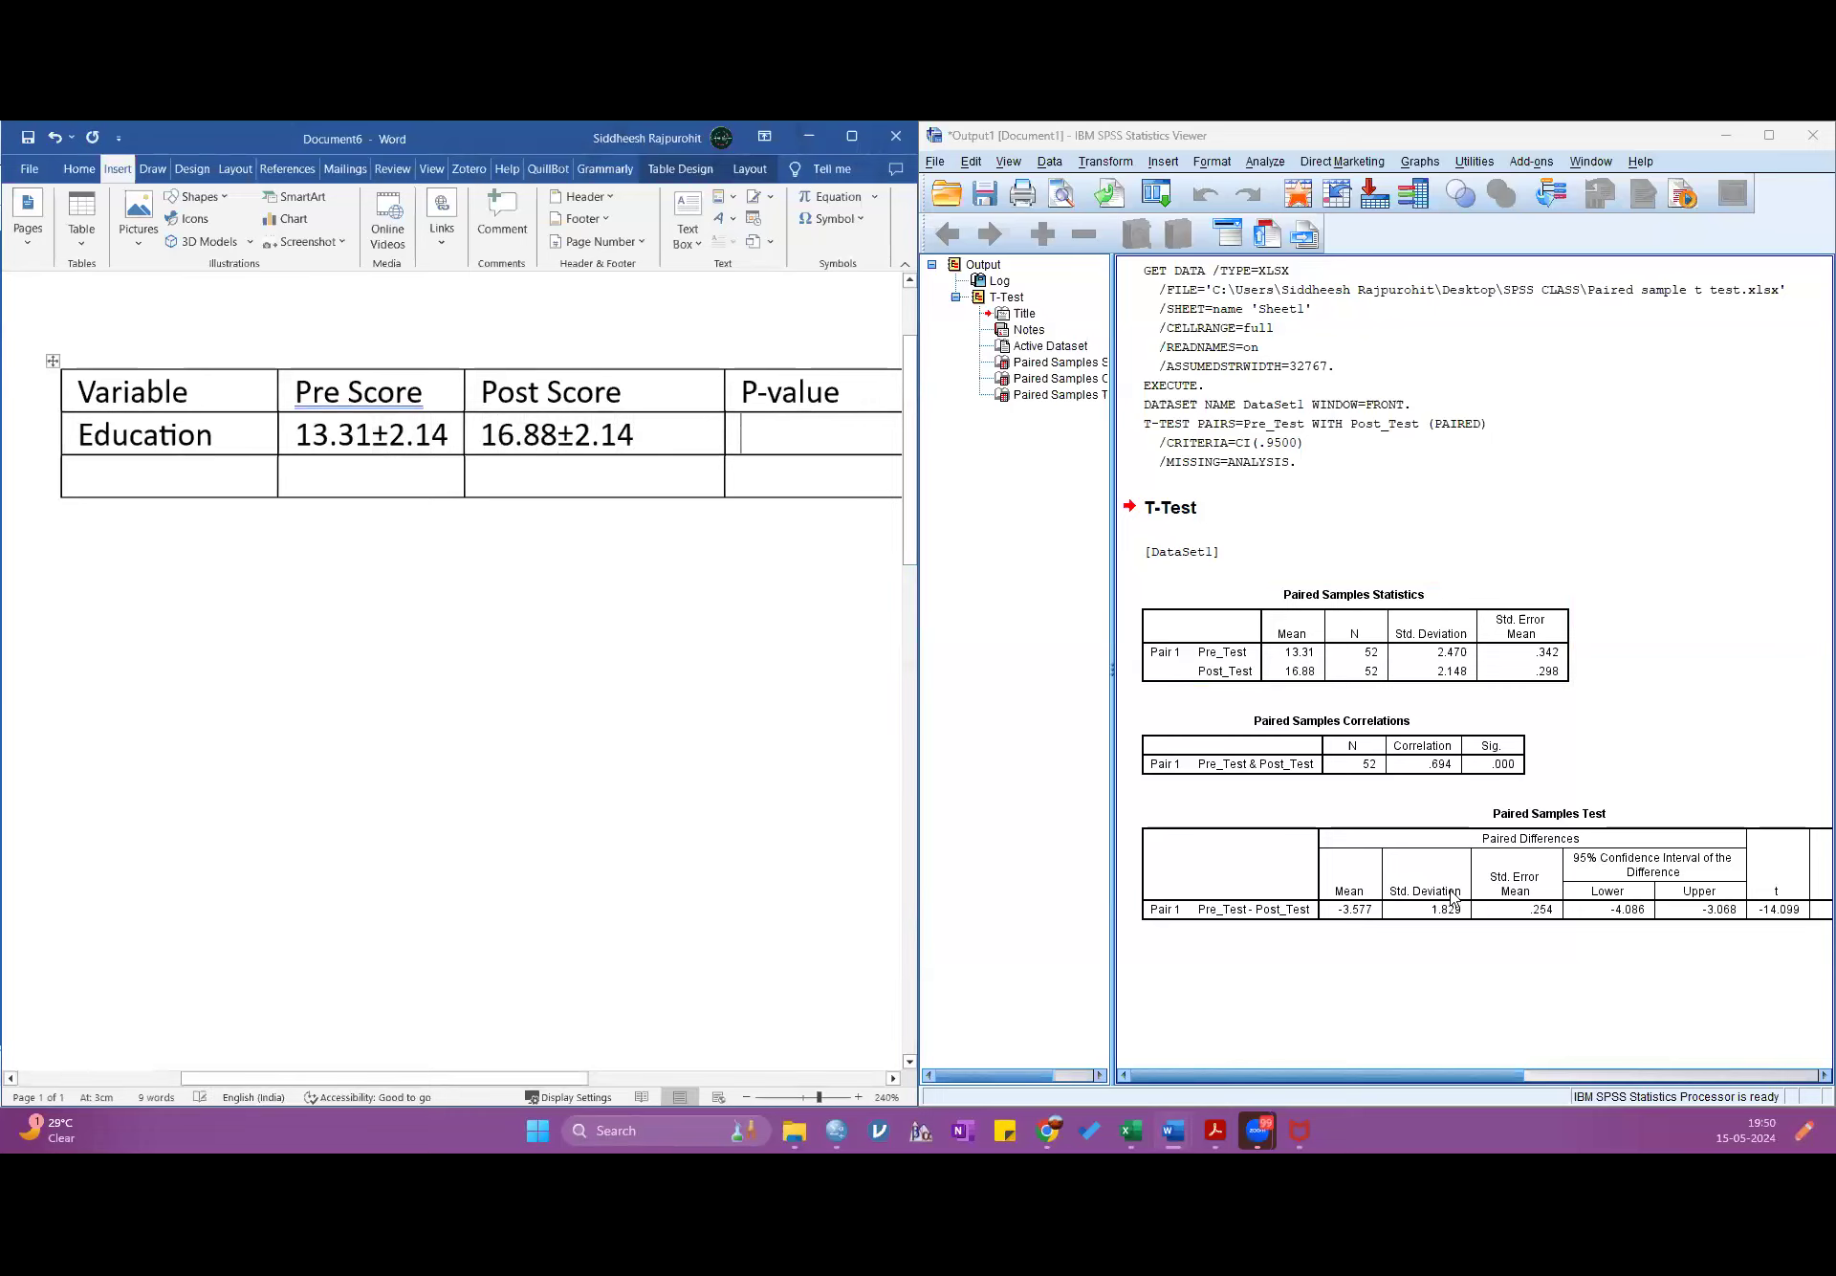
- Check the two-tailed significance in the Paired Samples Test output and enter <0.05 as the Education row's P-value
left_click_drag(1454, 1075, 1610, 1075)
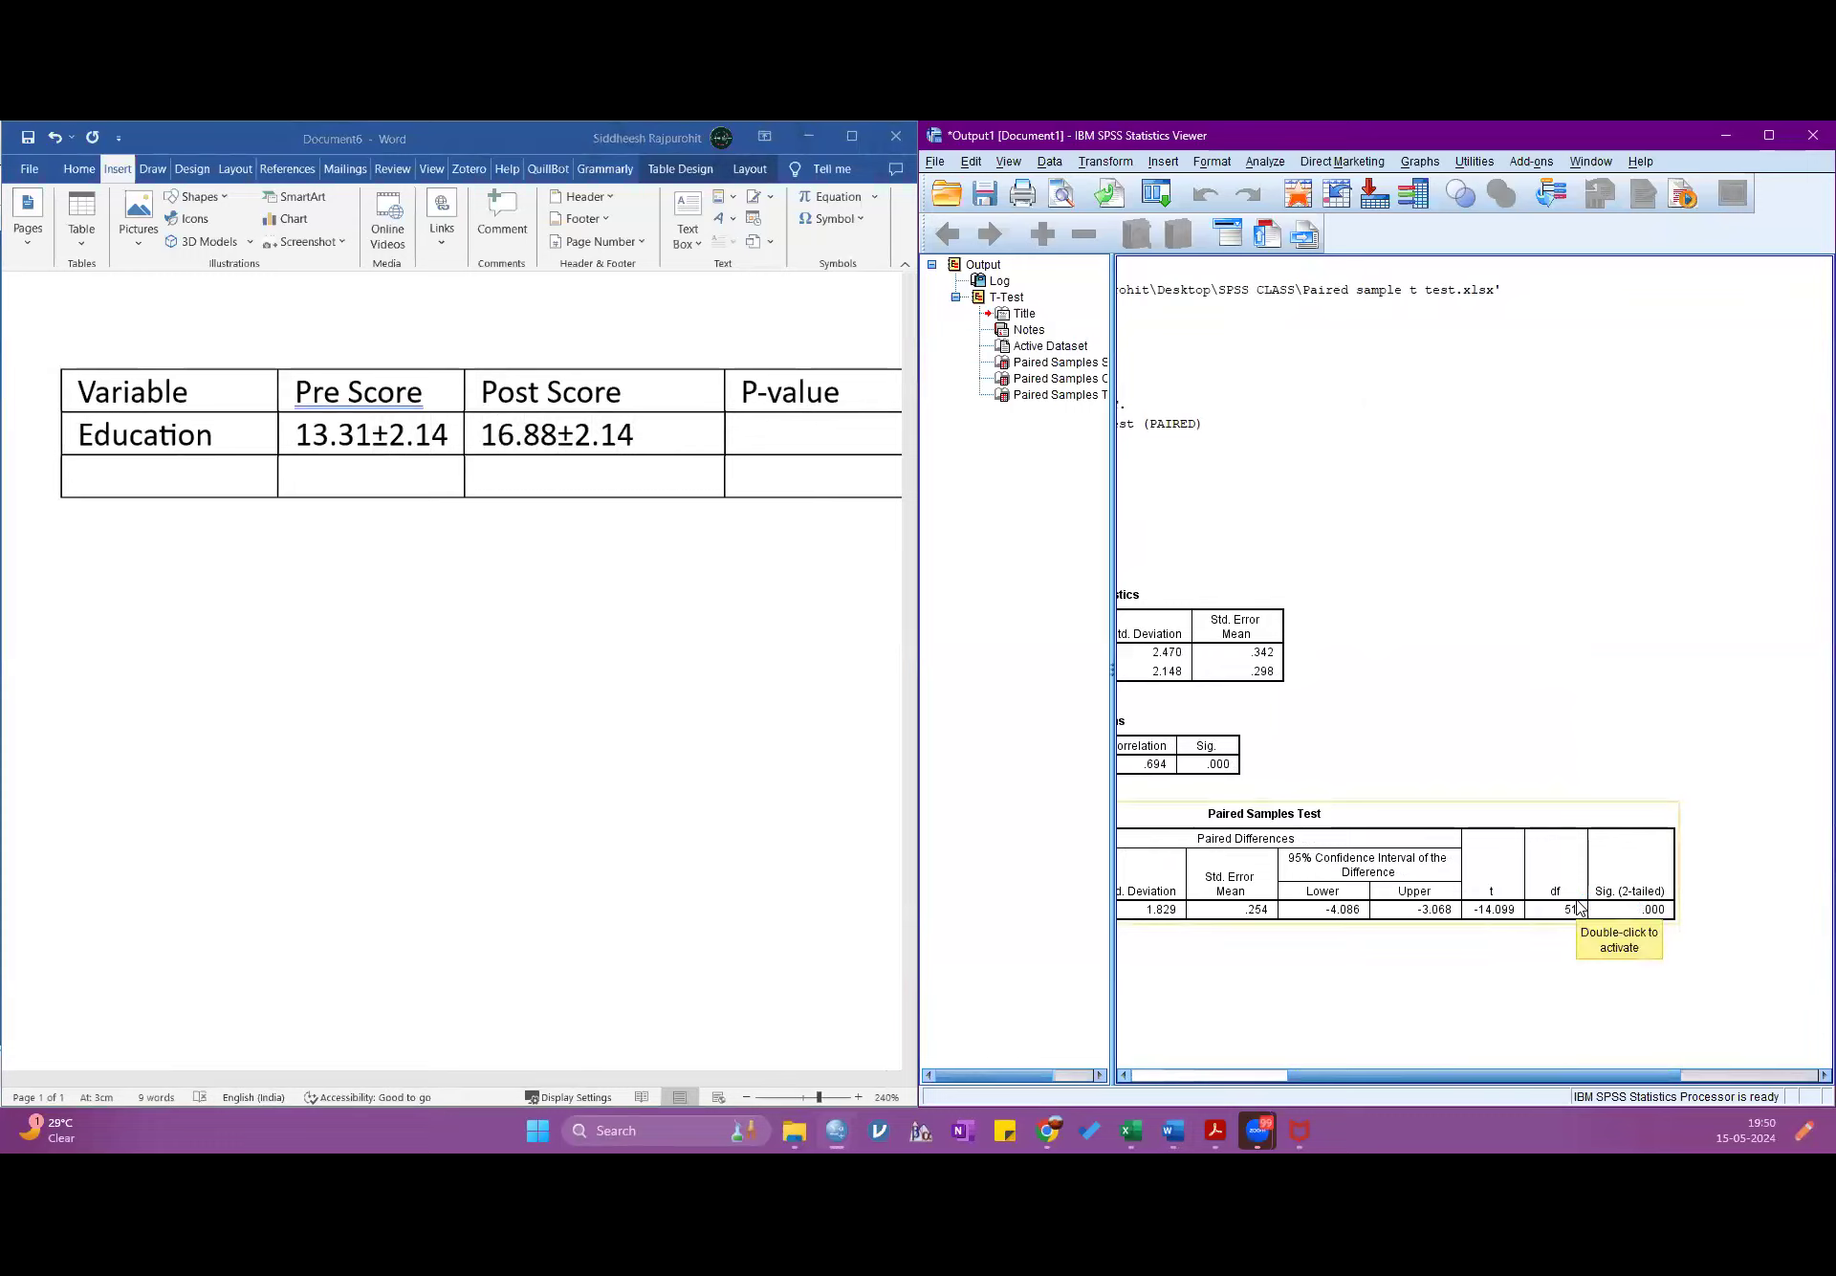
left_click(756, 435)
type("<0.05")
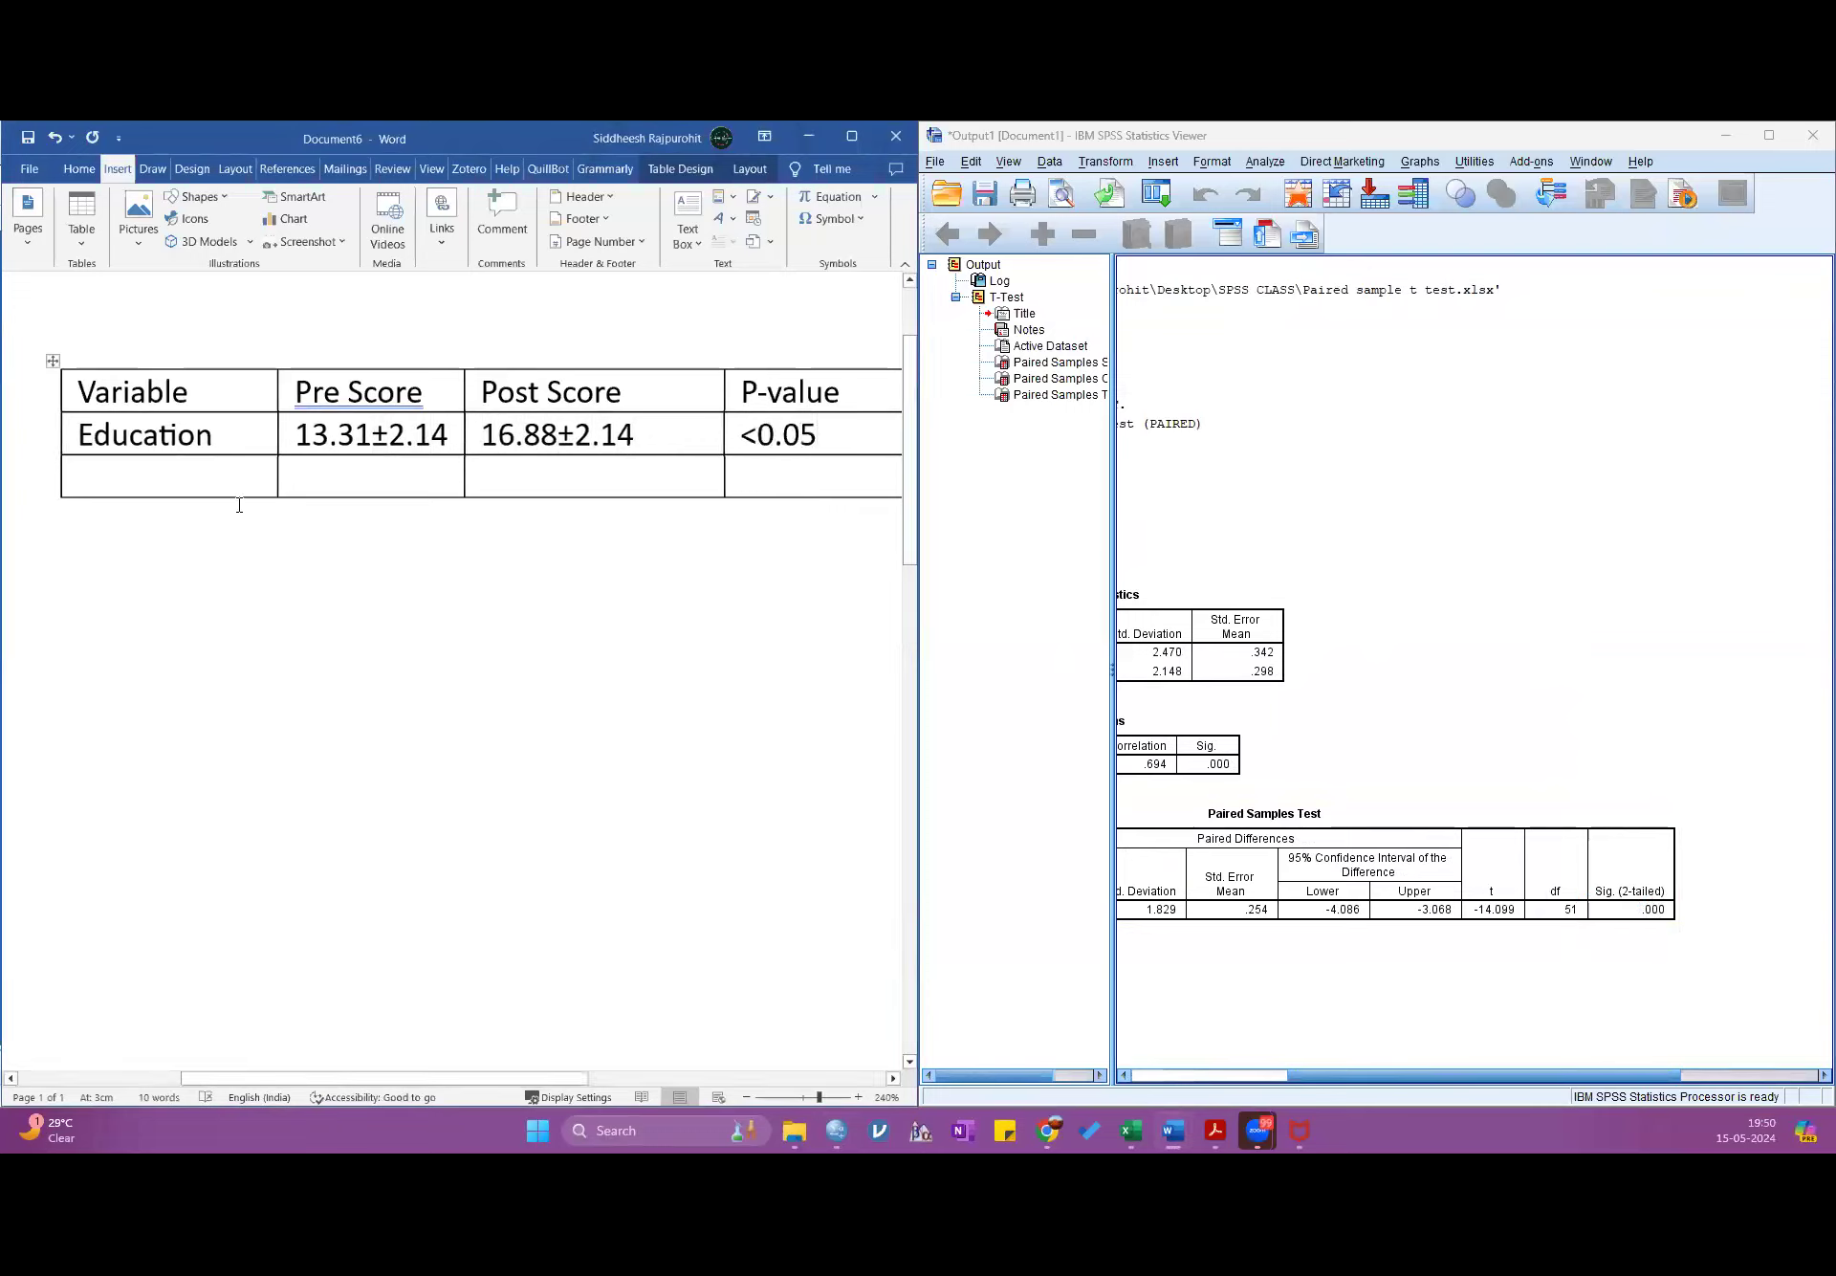
- Compare the pre and post mean scores in the Education row by highlighting each of them
scroll(541, 543, "down", 1)
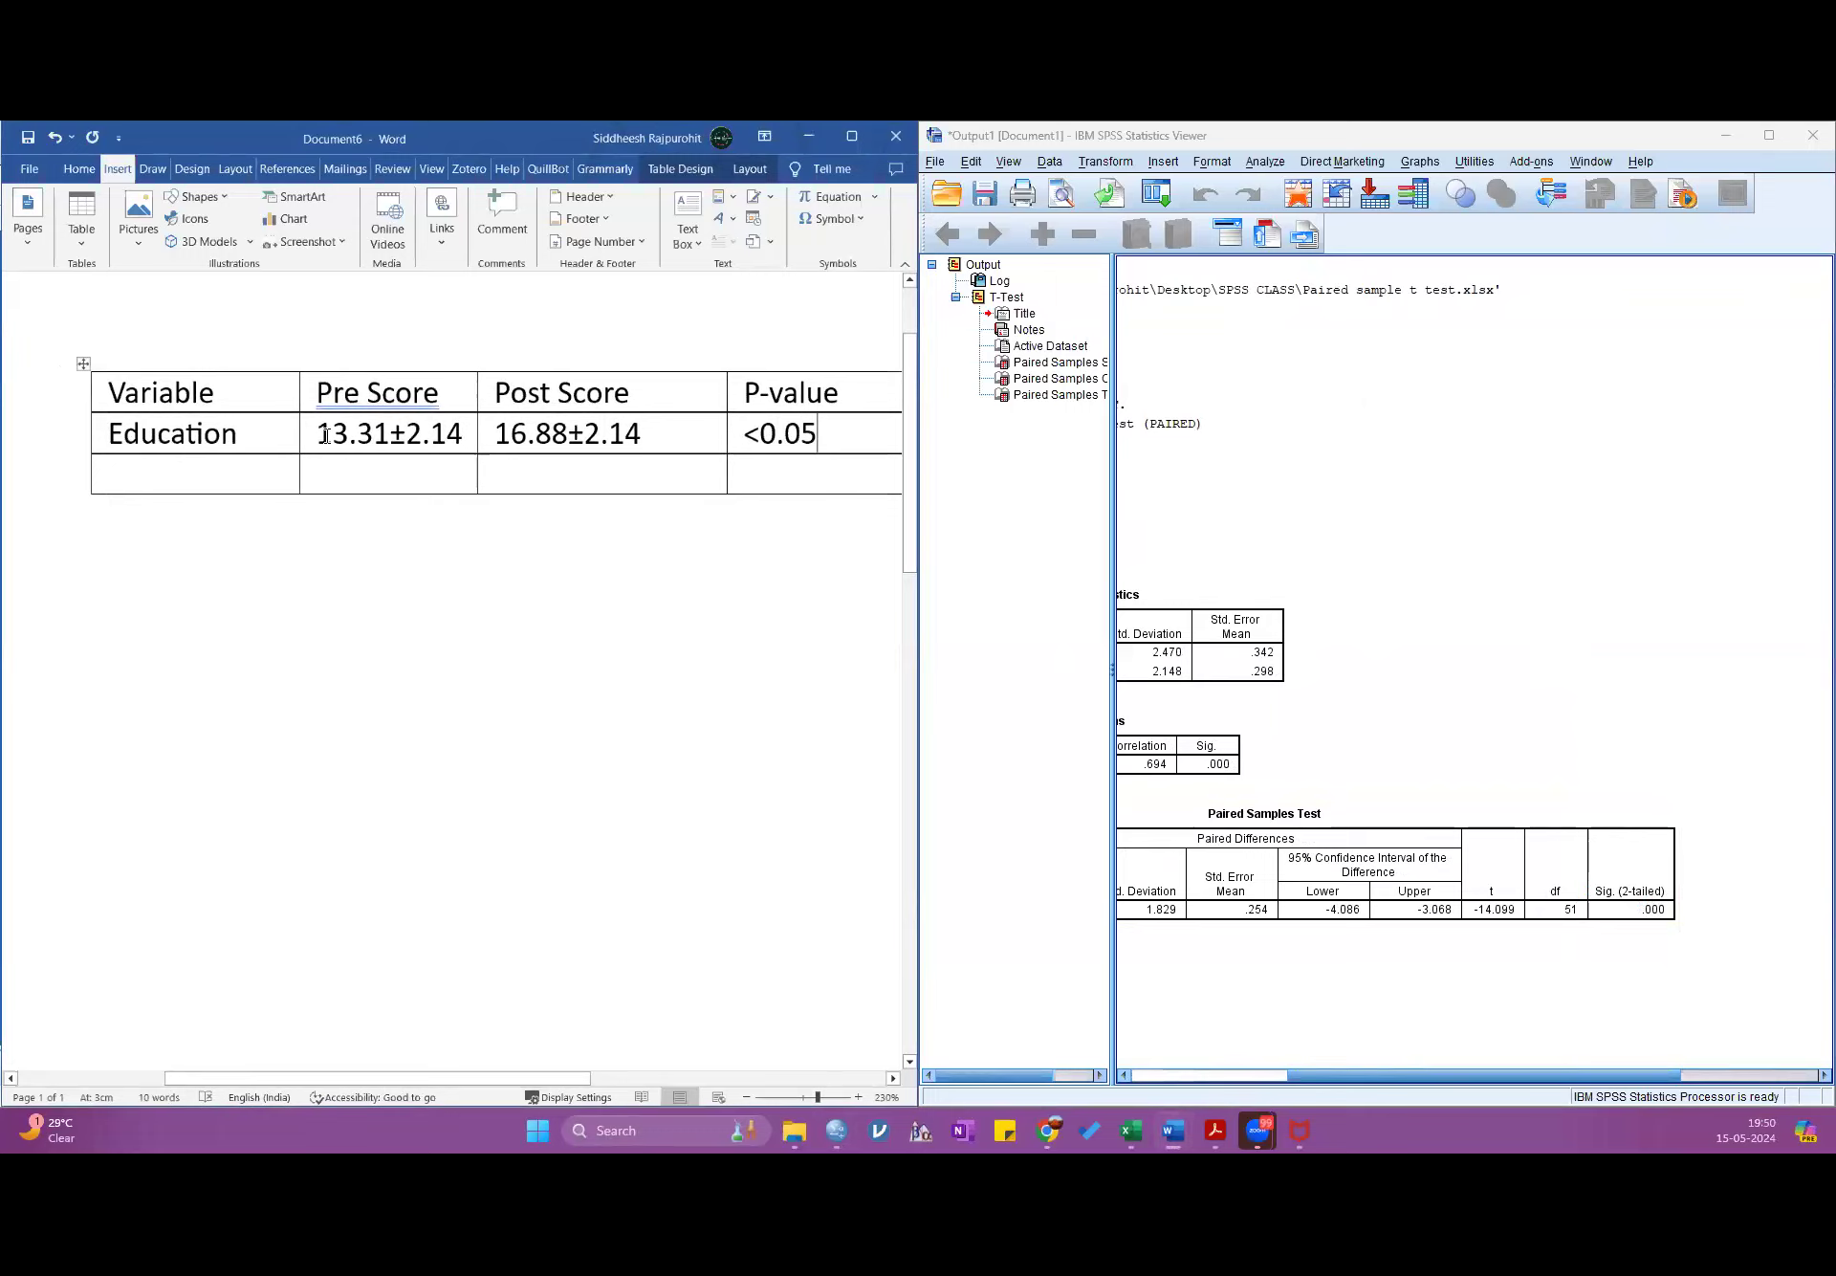
left_click_drag(319, 435, 390, 435)
left_click_drag(501, 436, 568, 435)
left_click(393, 754)
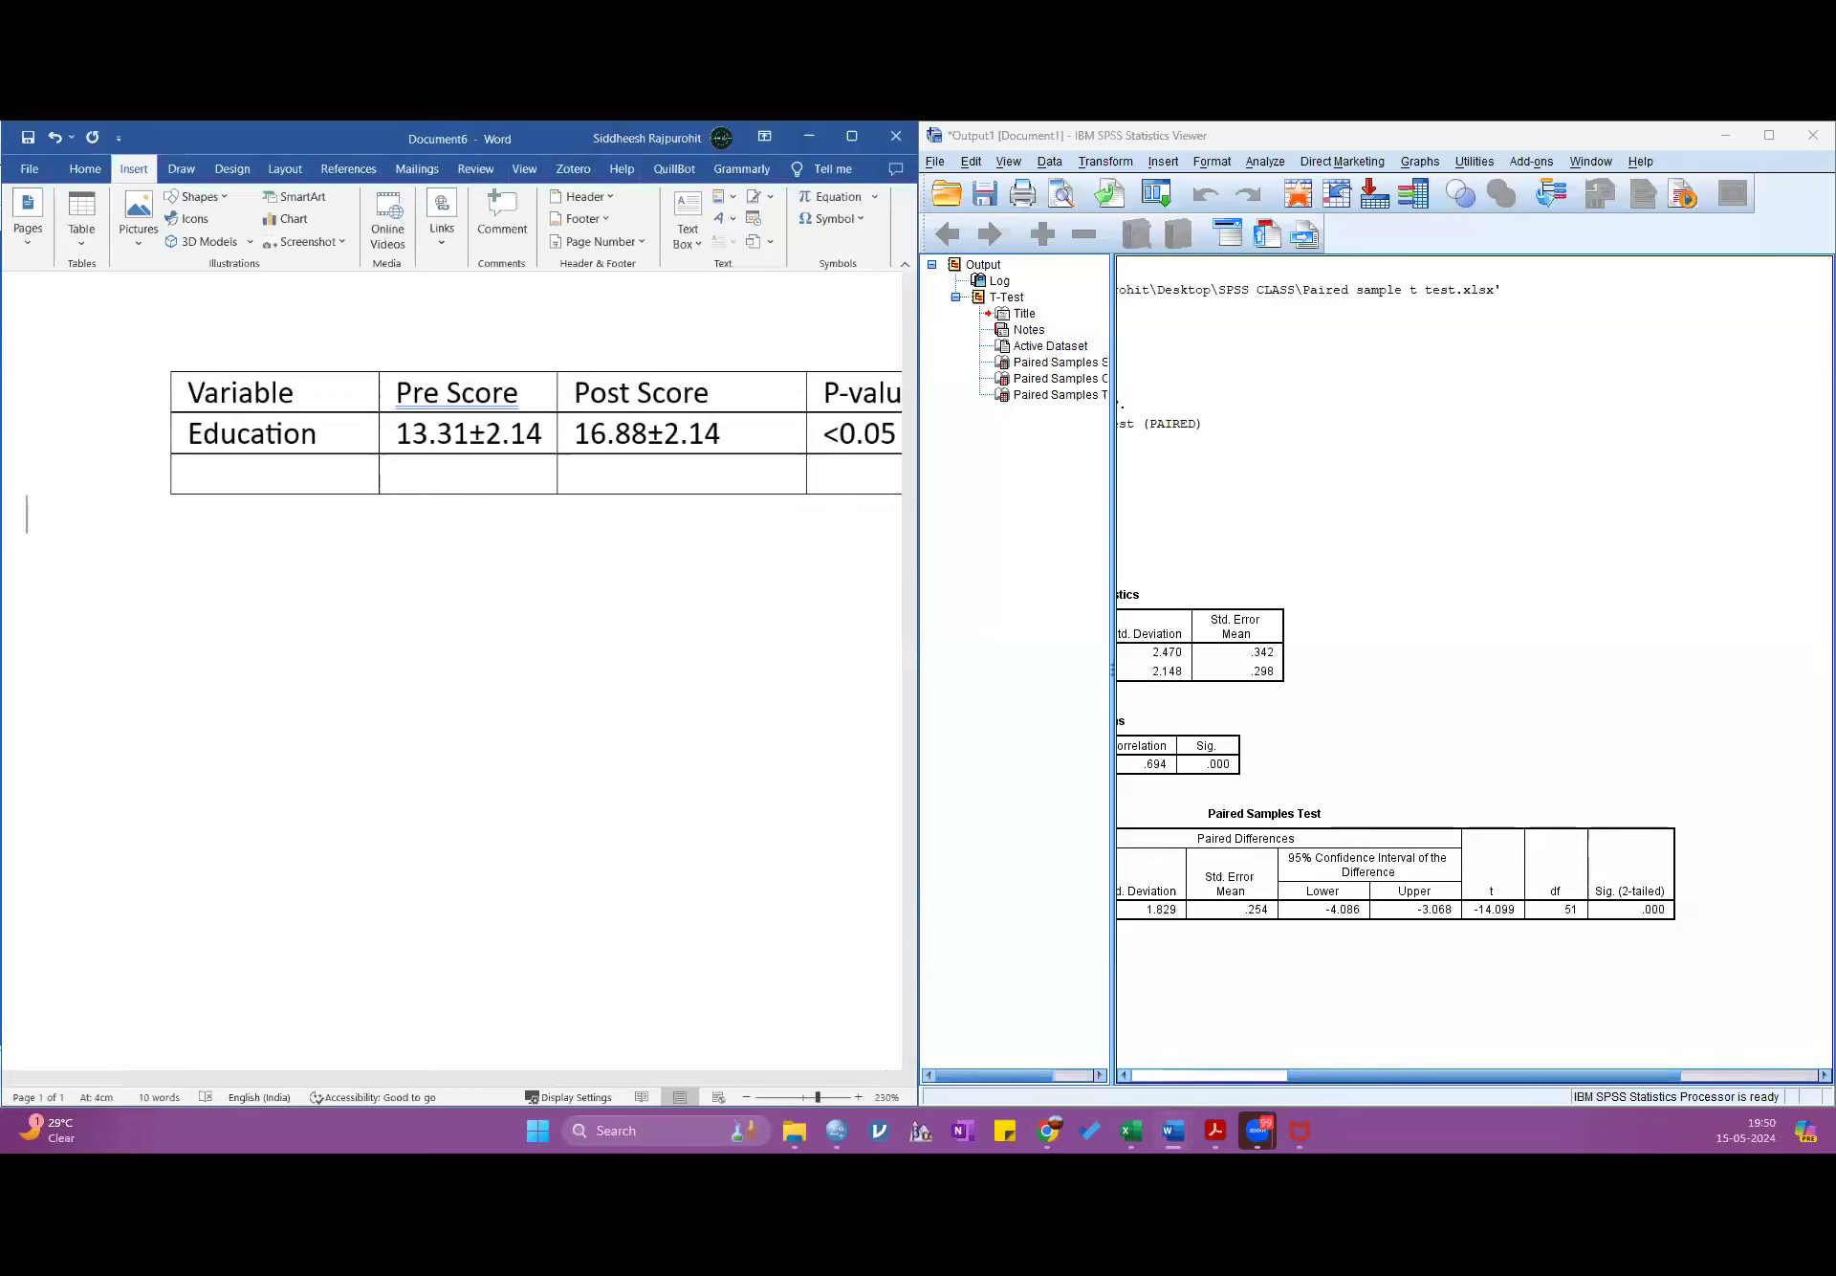
left_click_drag(427, 1078, 489, 1086)
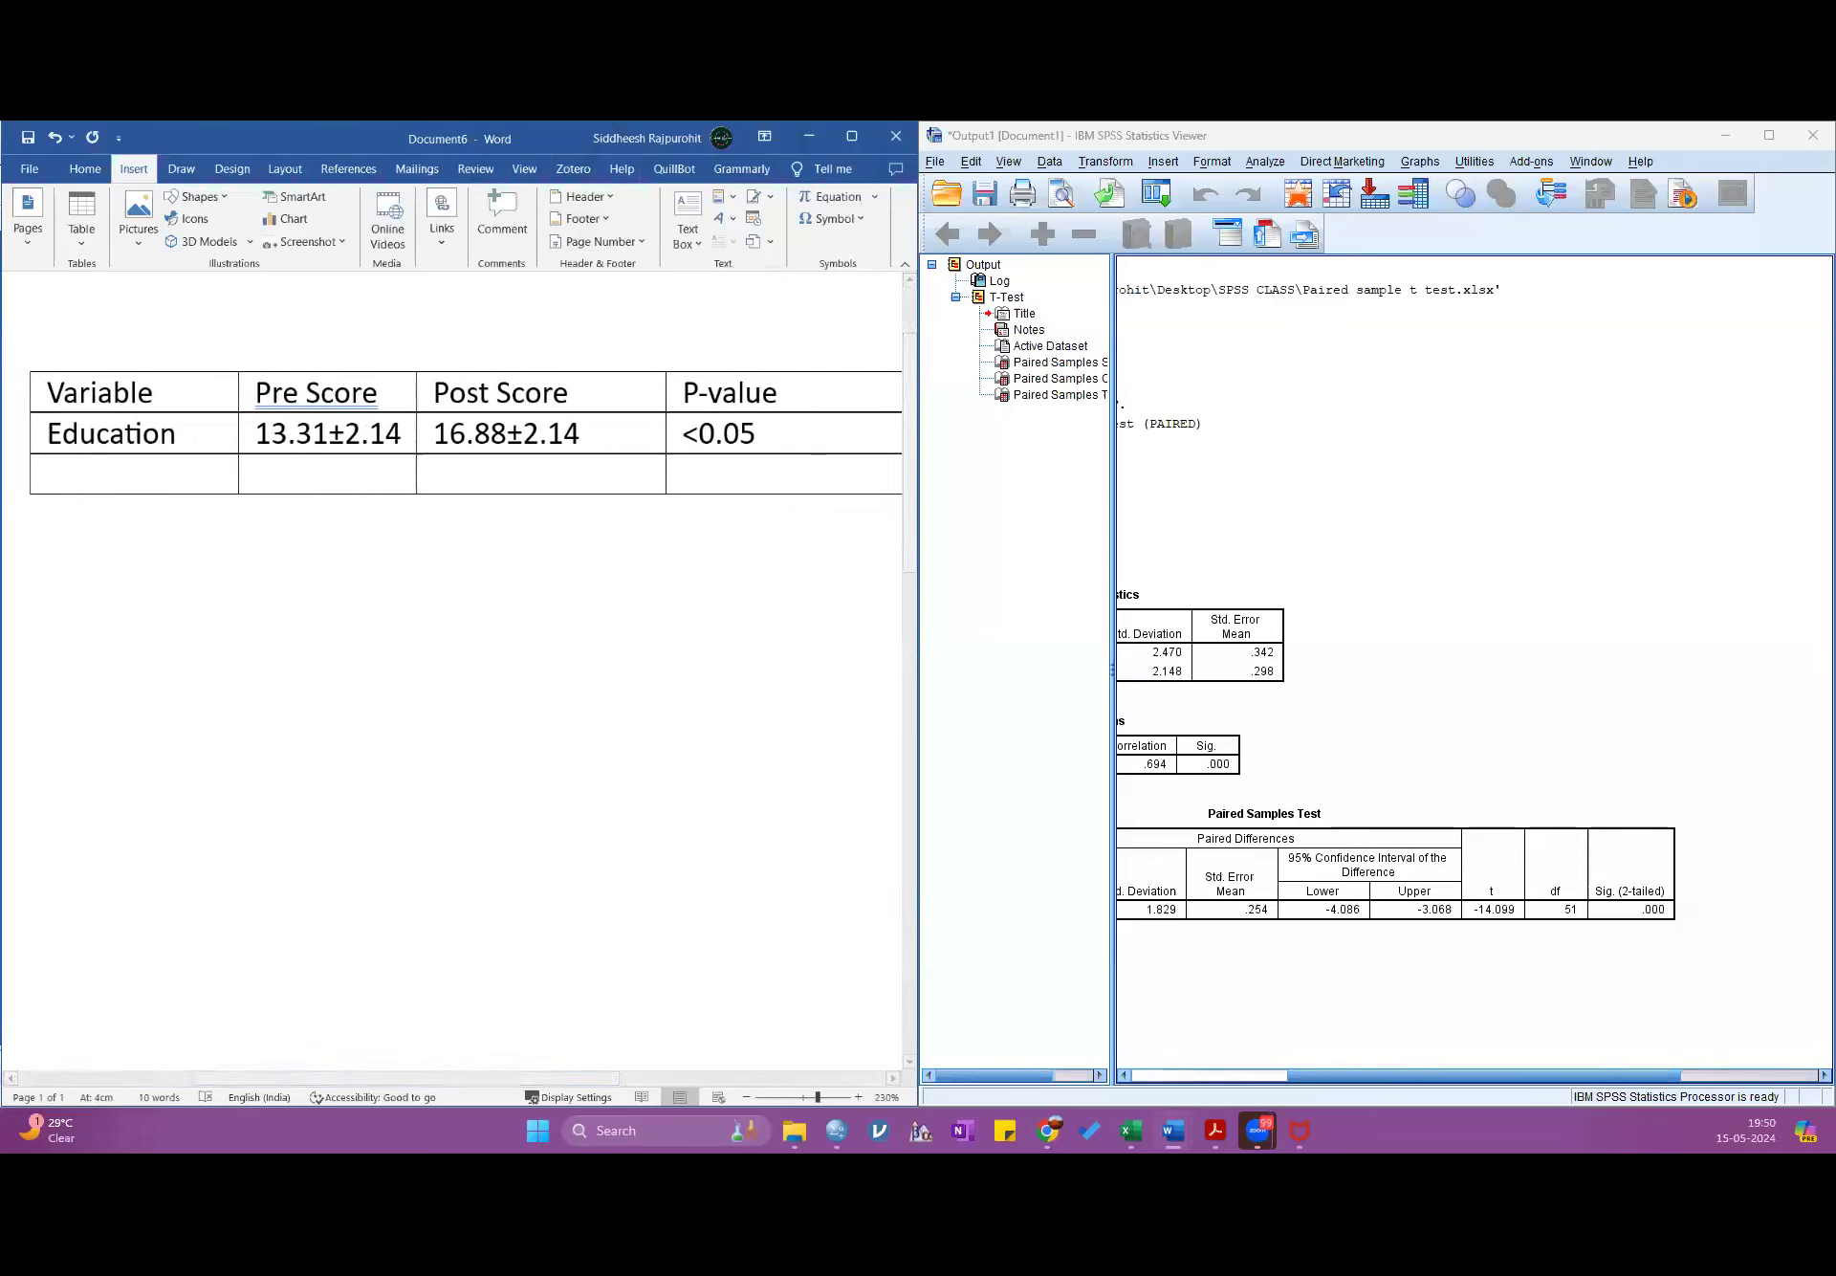
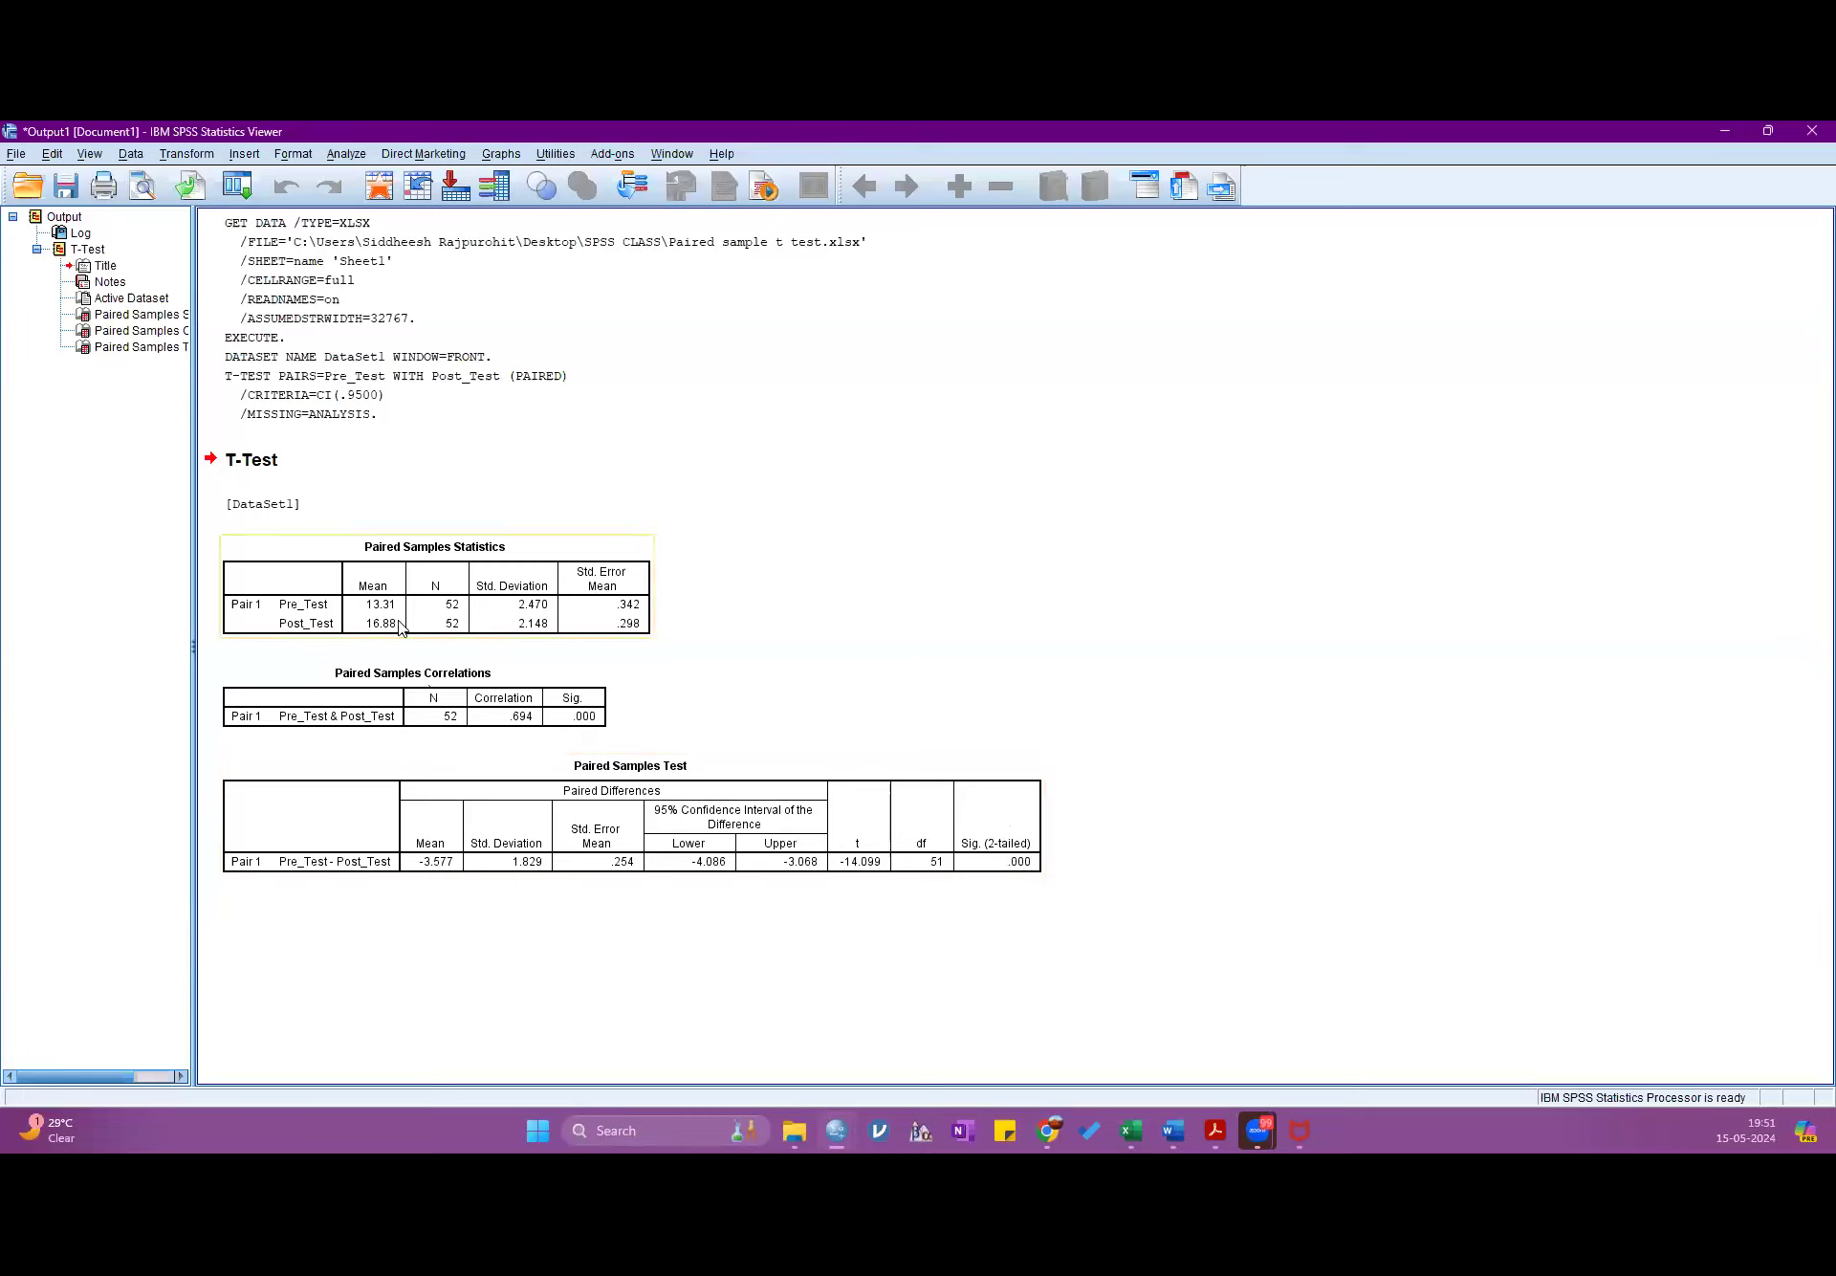
- Review the paired-samples means and two-tailed significance in the output alongside the Word summary table
double_click(591, 606)
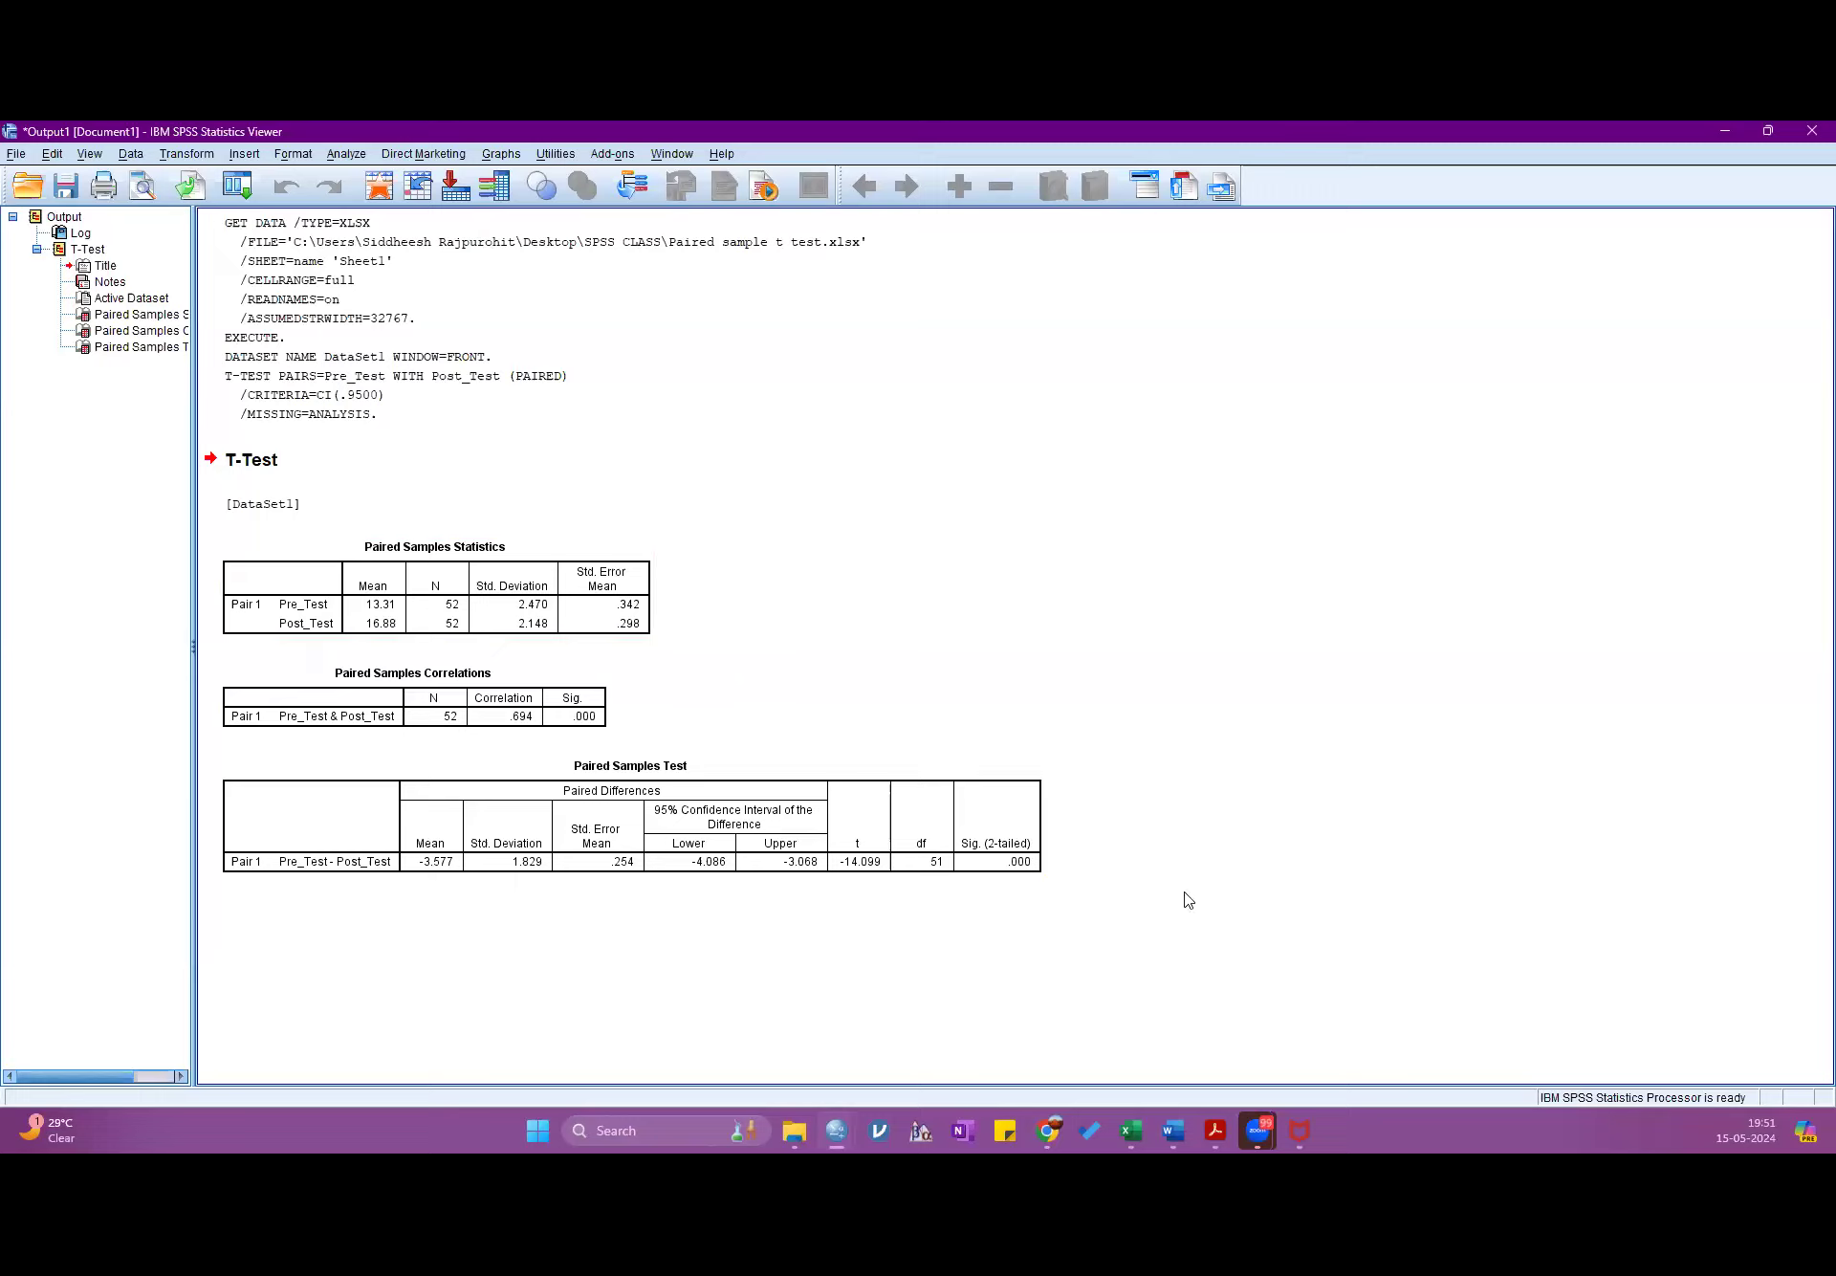
double_click(962, 865)
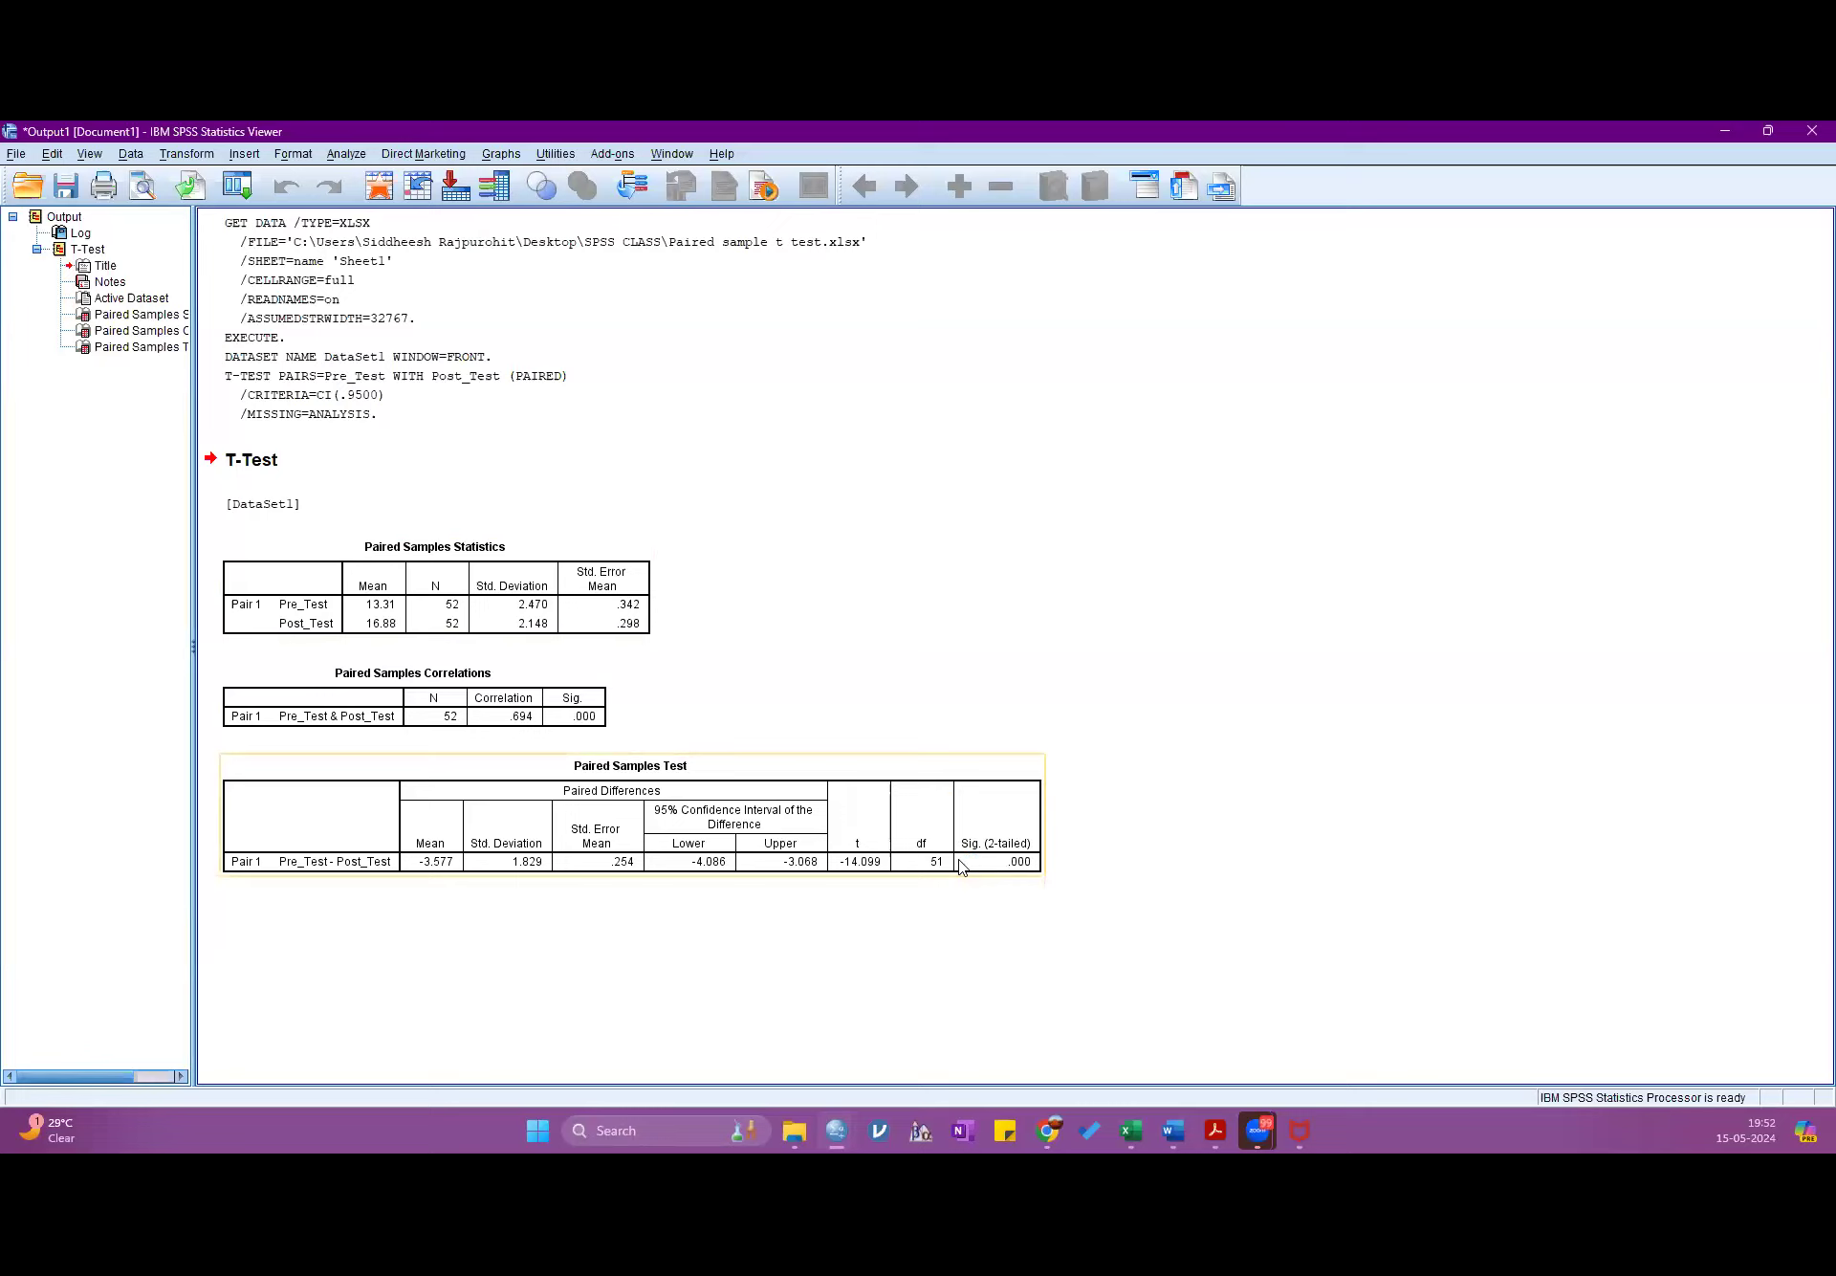
left_click(1726, 132)
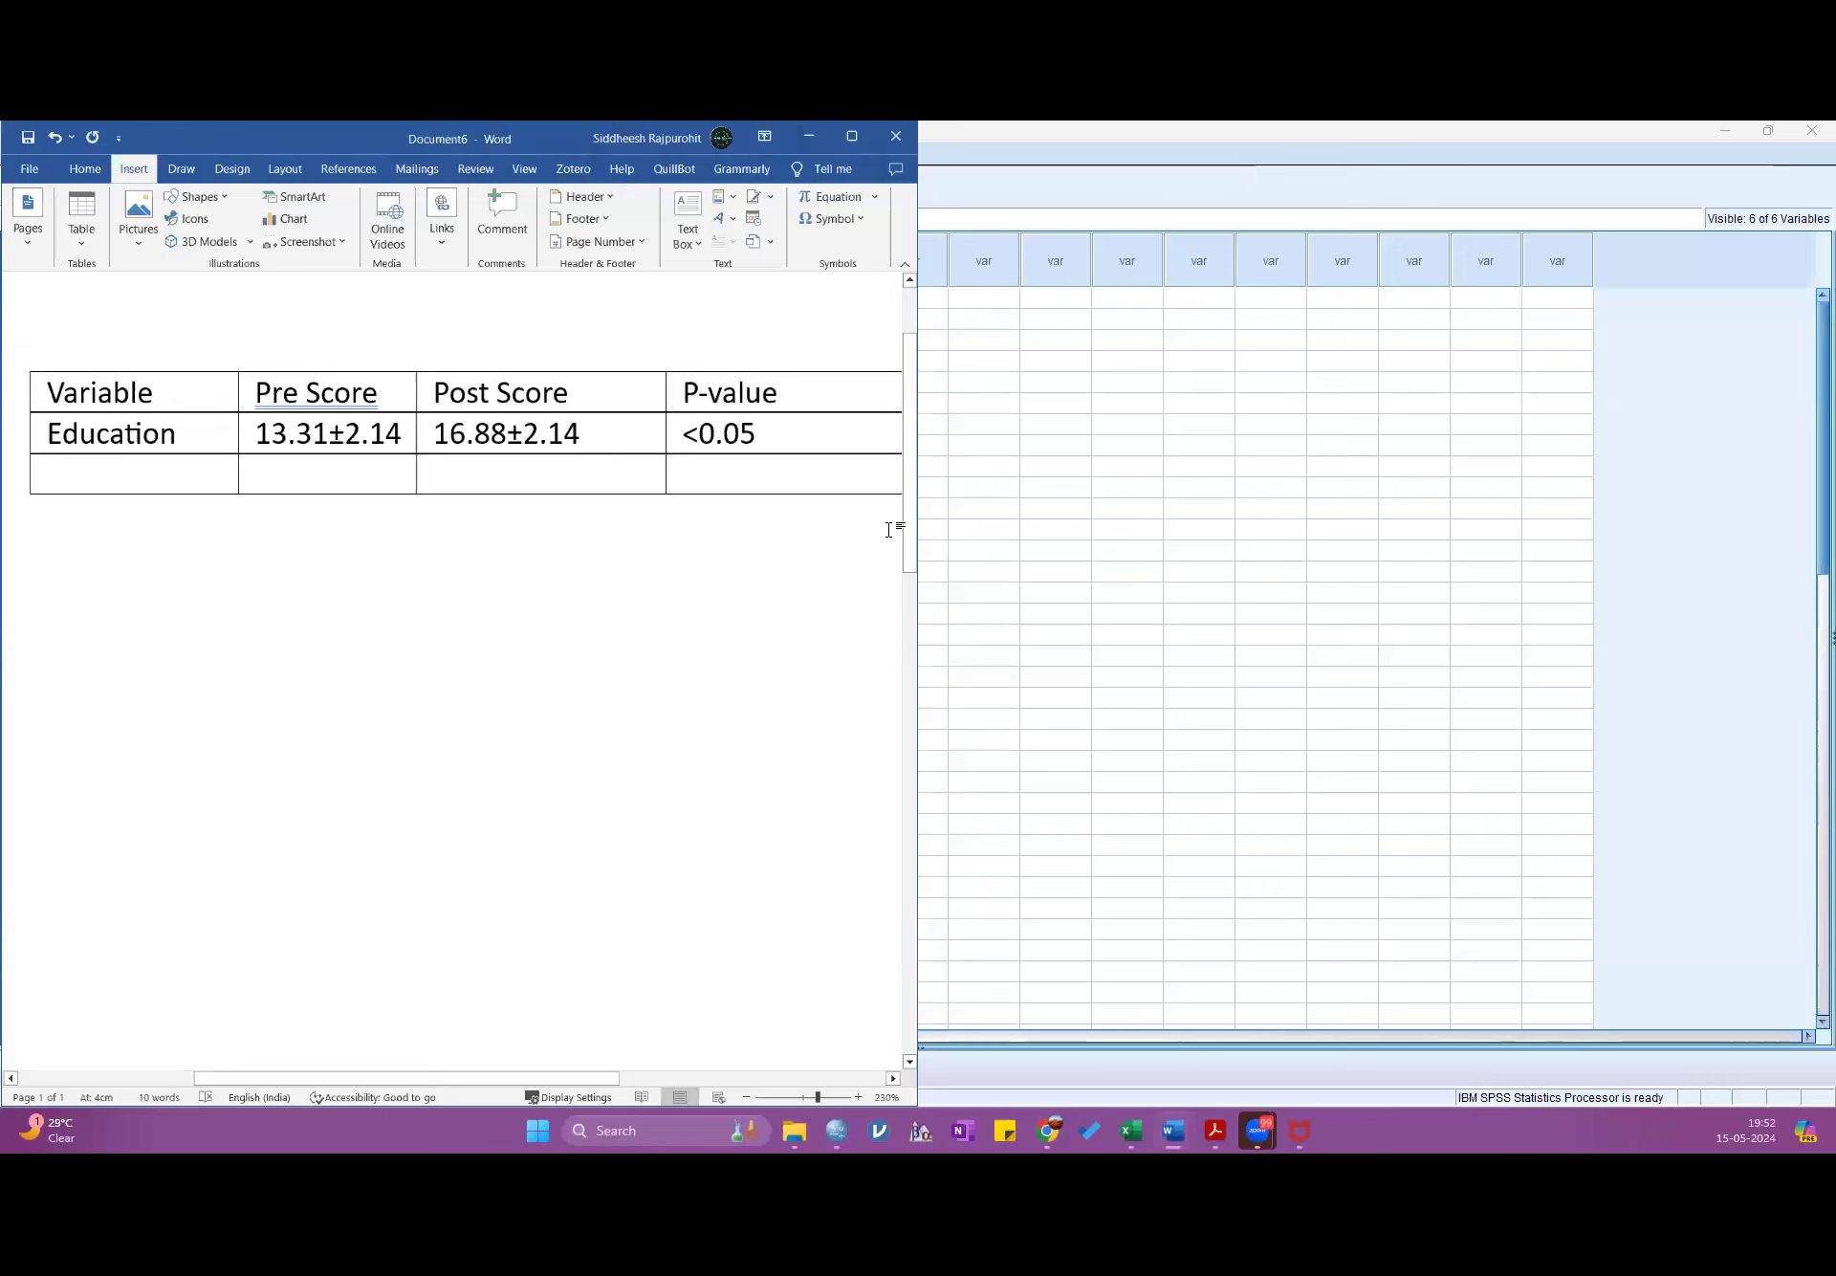
left_click(803, 136)
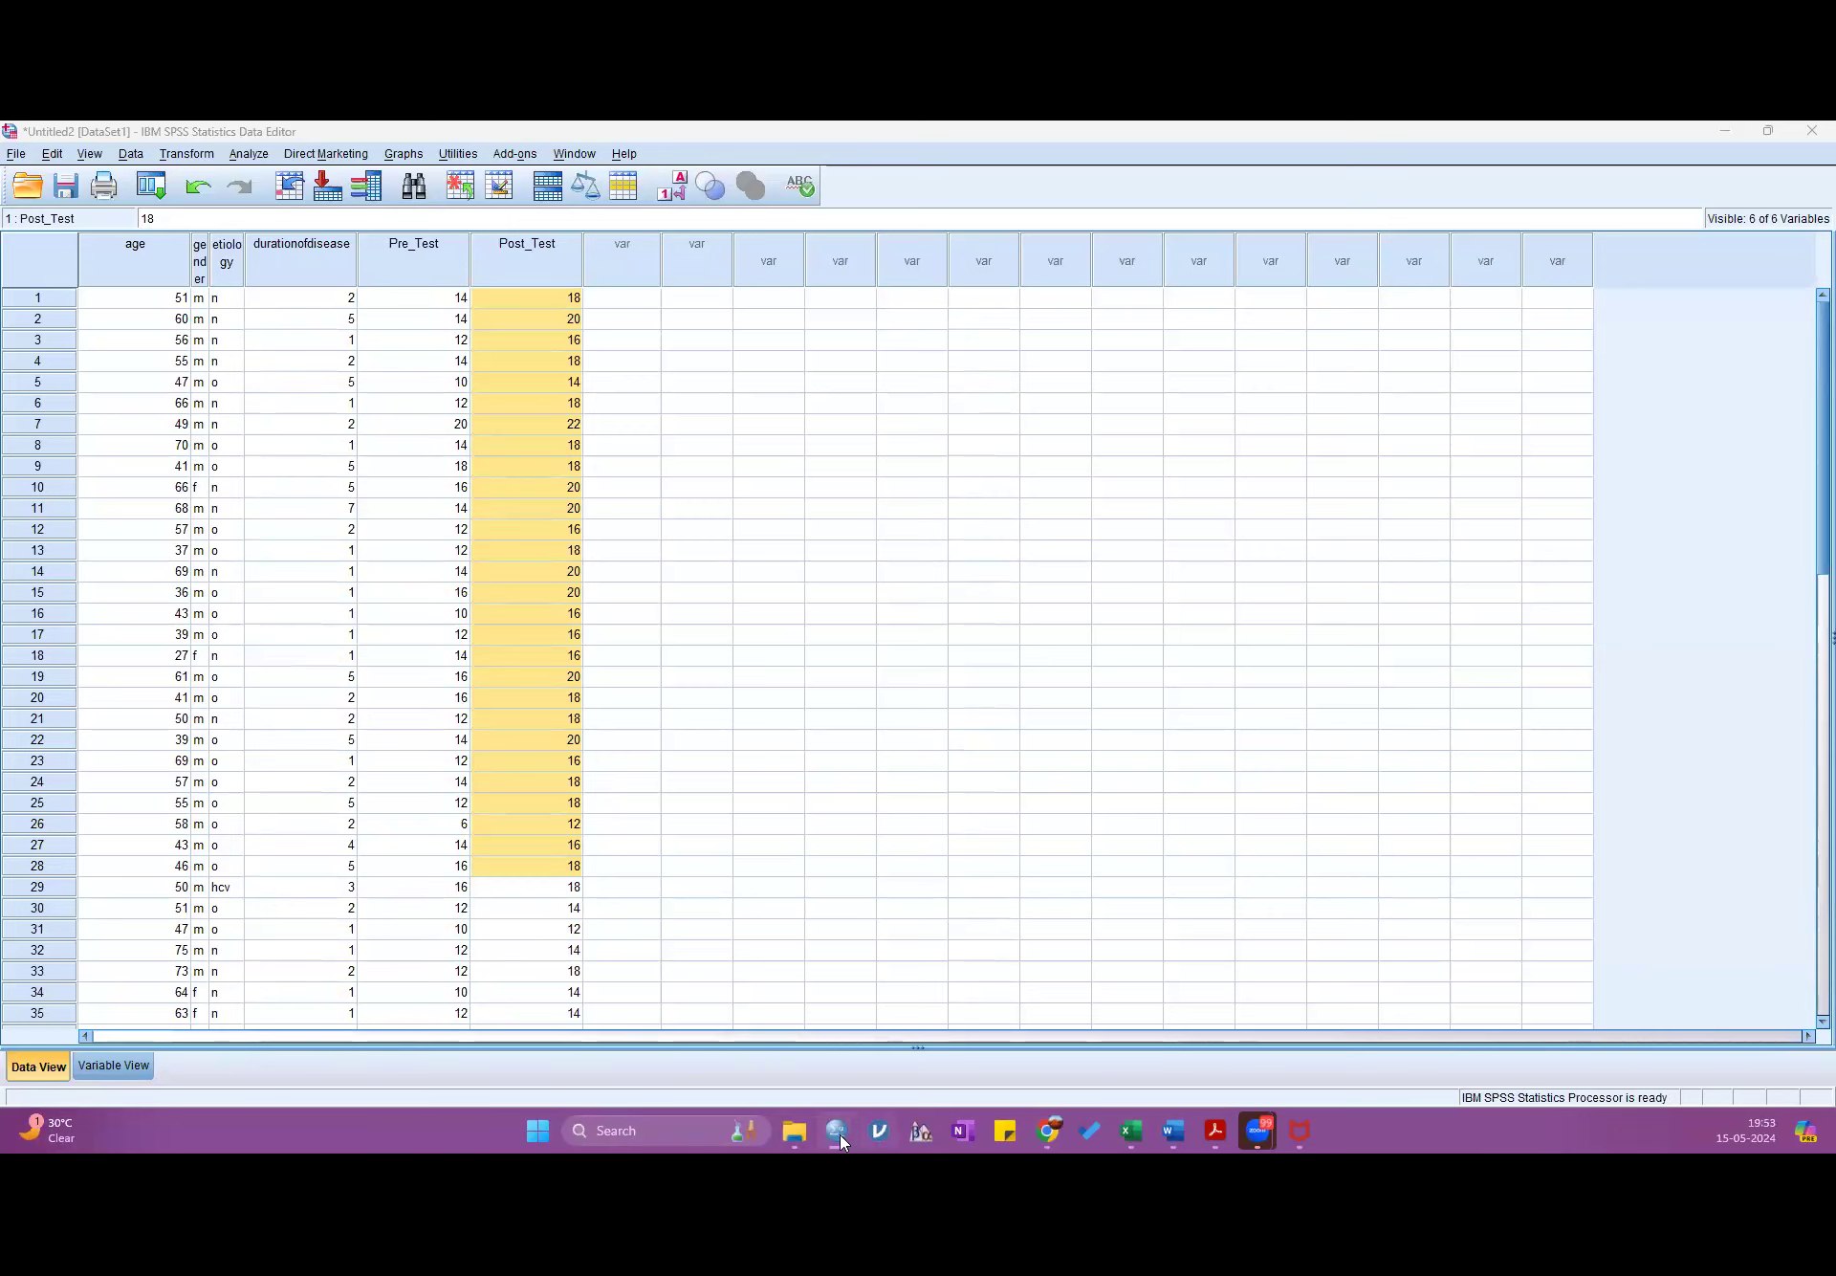
mouse_move(834, 1132)
left_click(732, 1023)
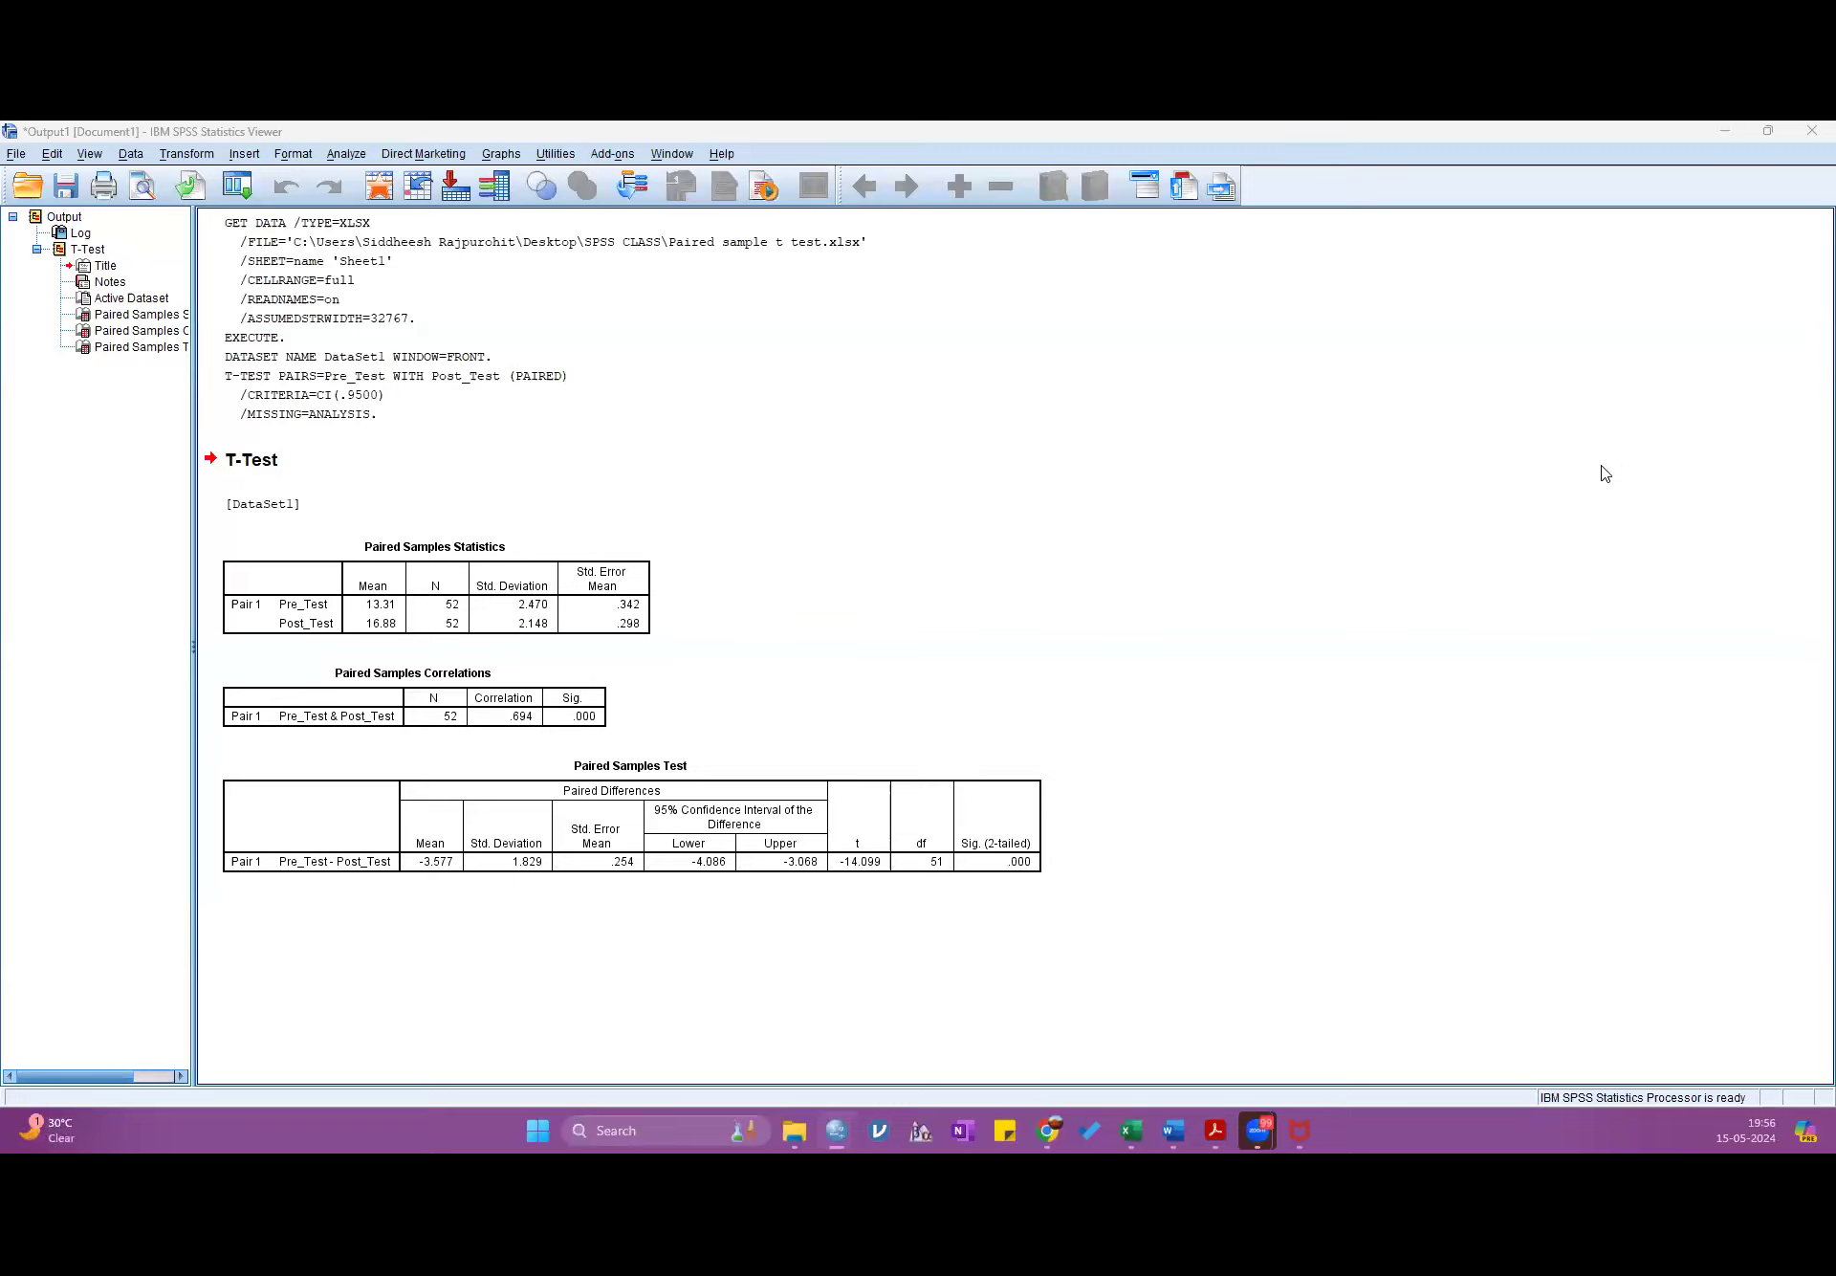
- Add two variables after Post_Test, named with the participant's first name followed by _q1 and _q1_1, and return to the data
left_click(1727, 132)
left_click(621, 301)
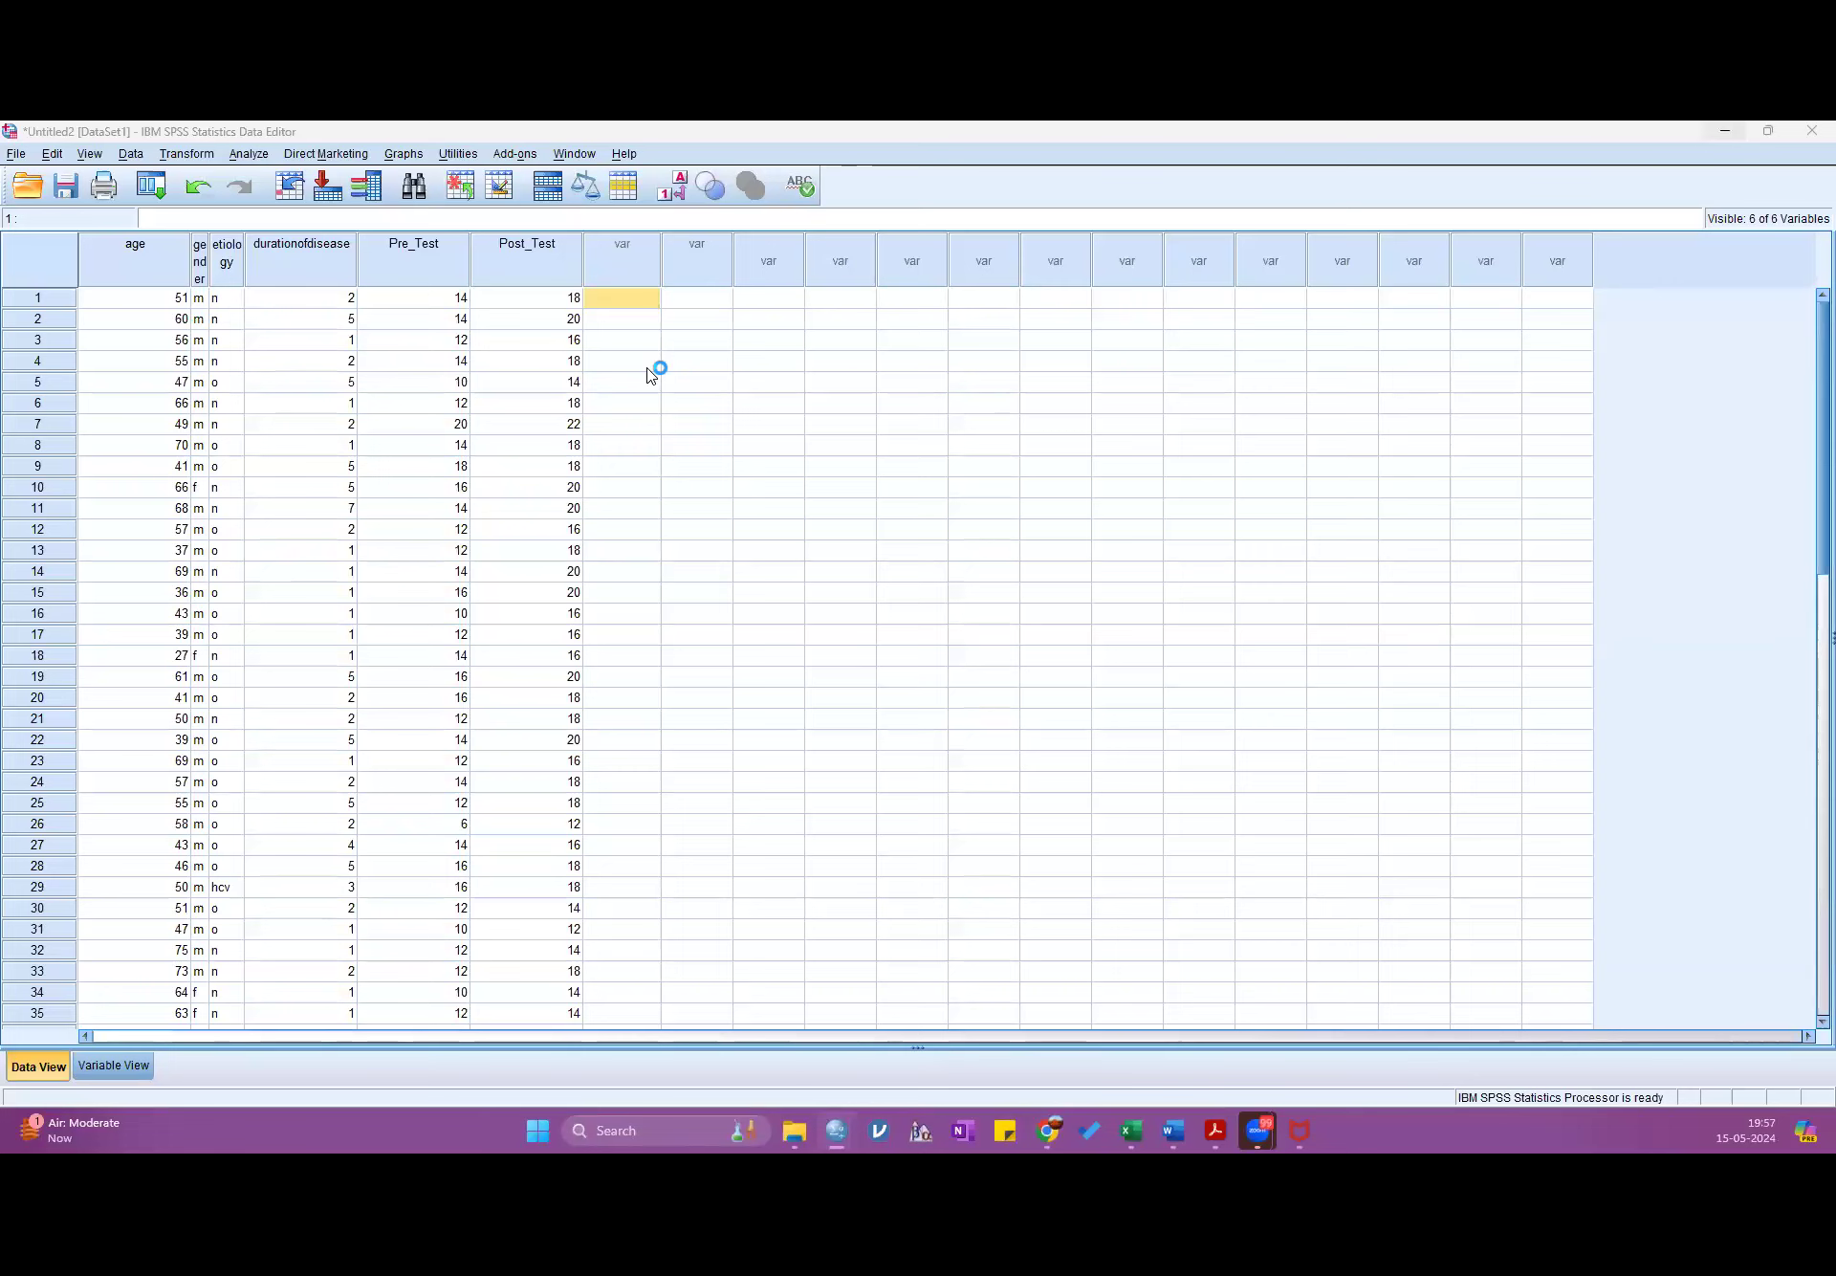
double_click(620, 258)
left_click(124, 247)
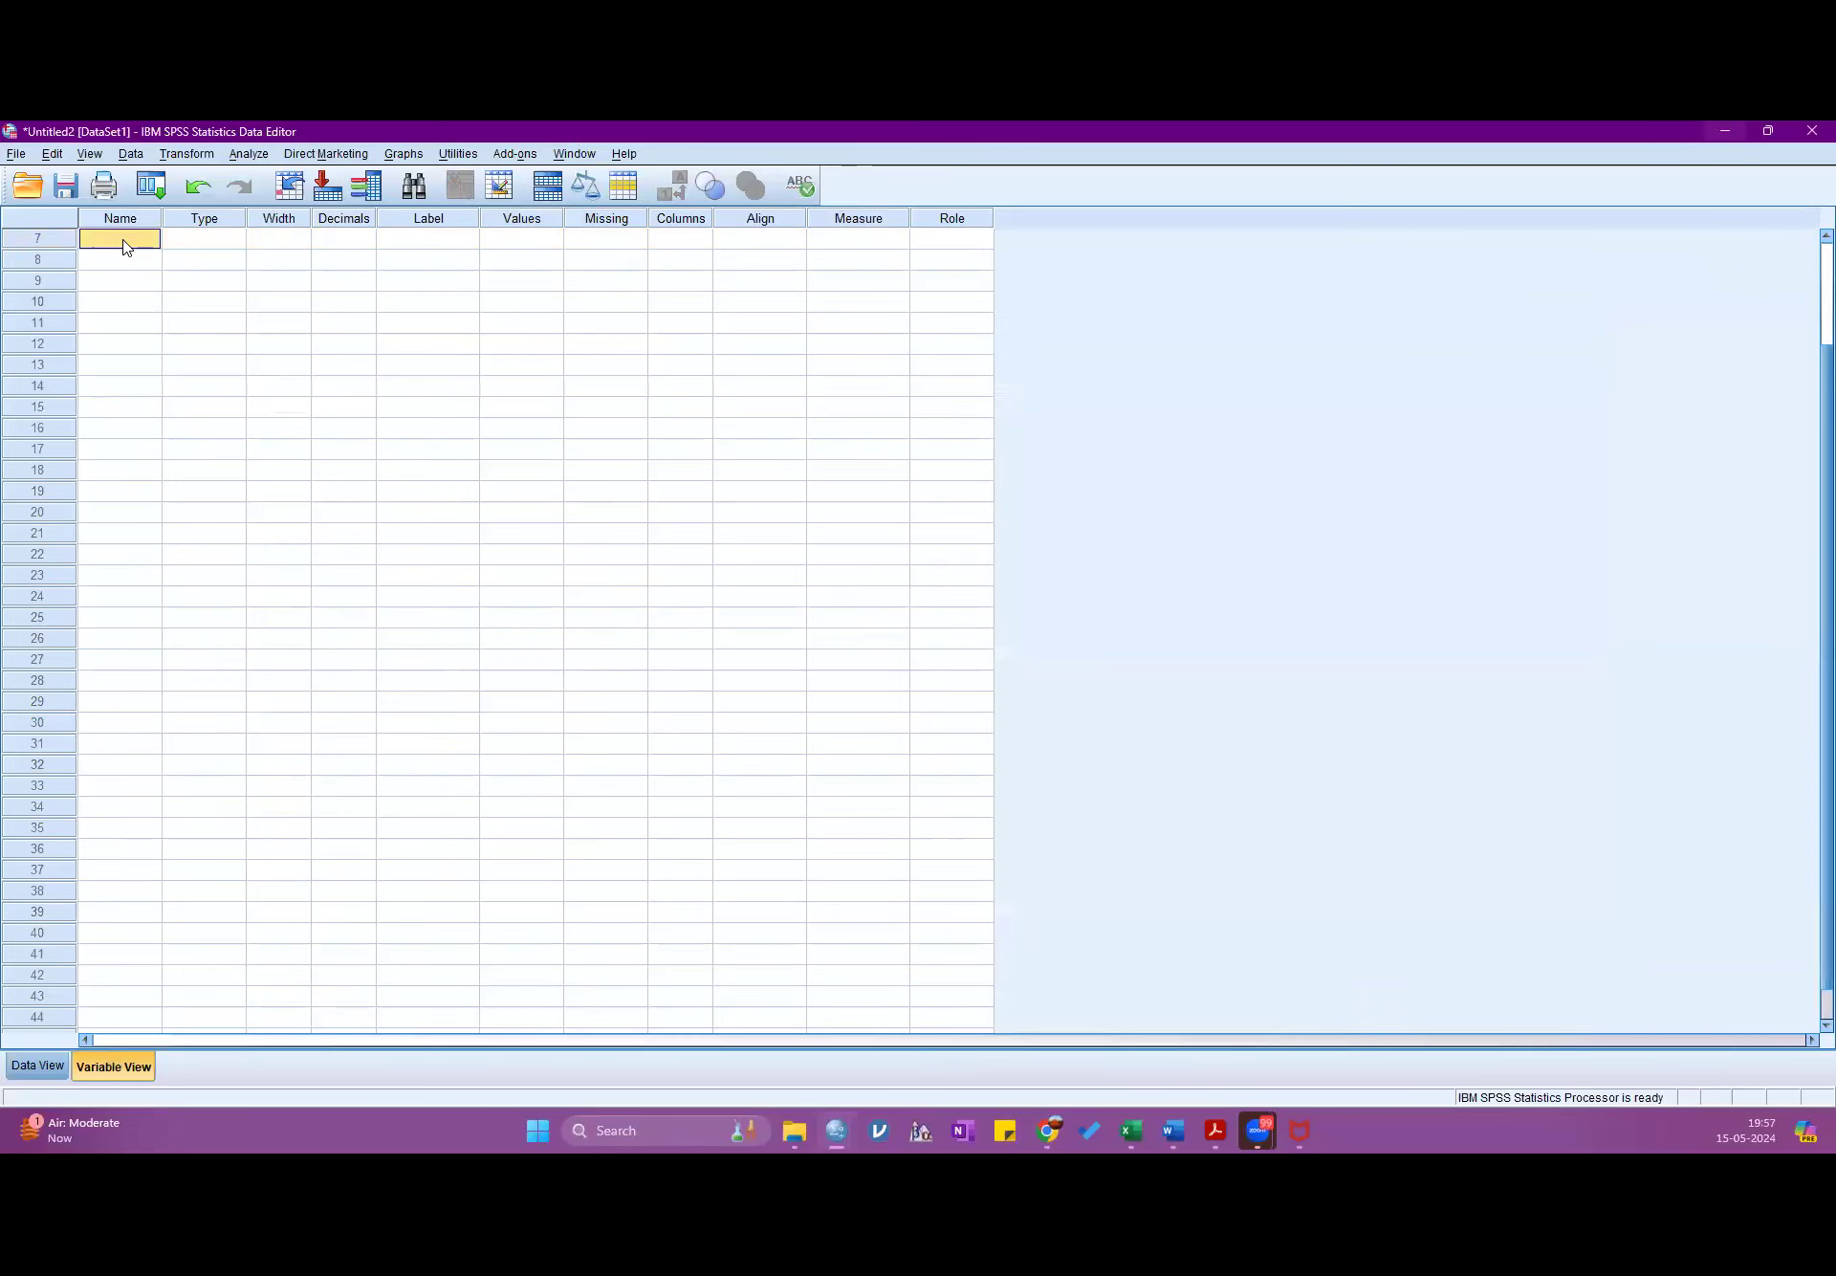
type("Poorna_q1")
left_click(117, 260)
type("Poorna_q1")
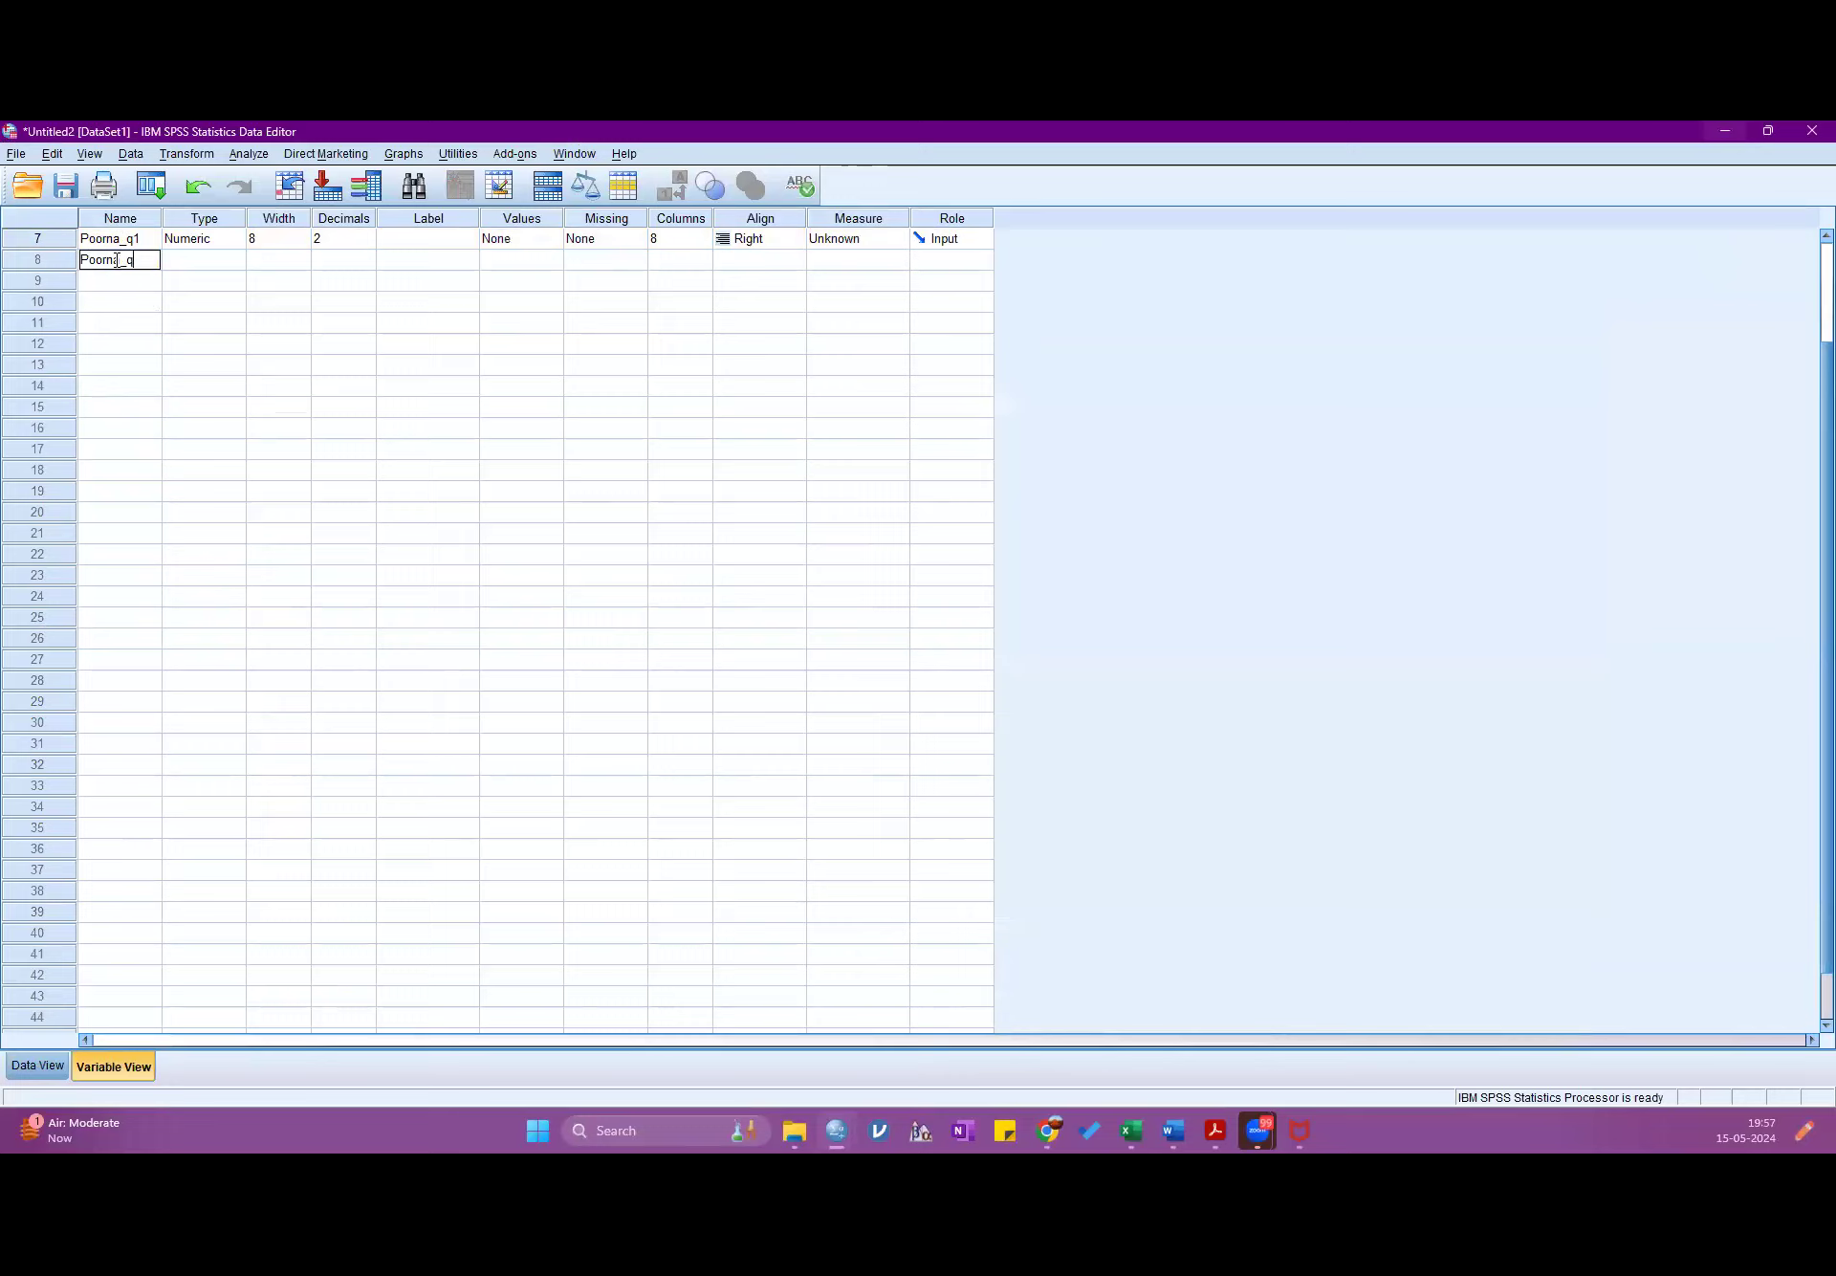
type("_1")
left_click(194, 428)
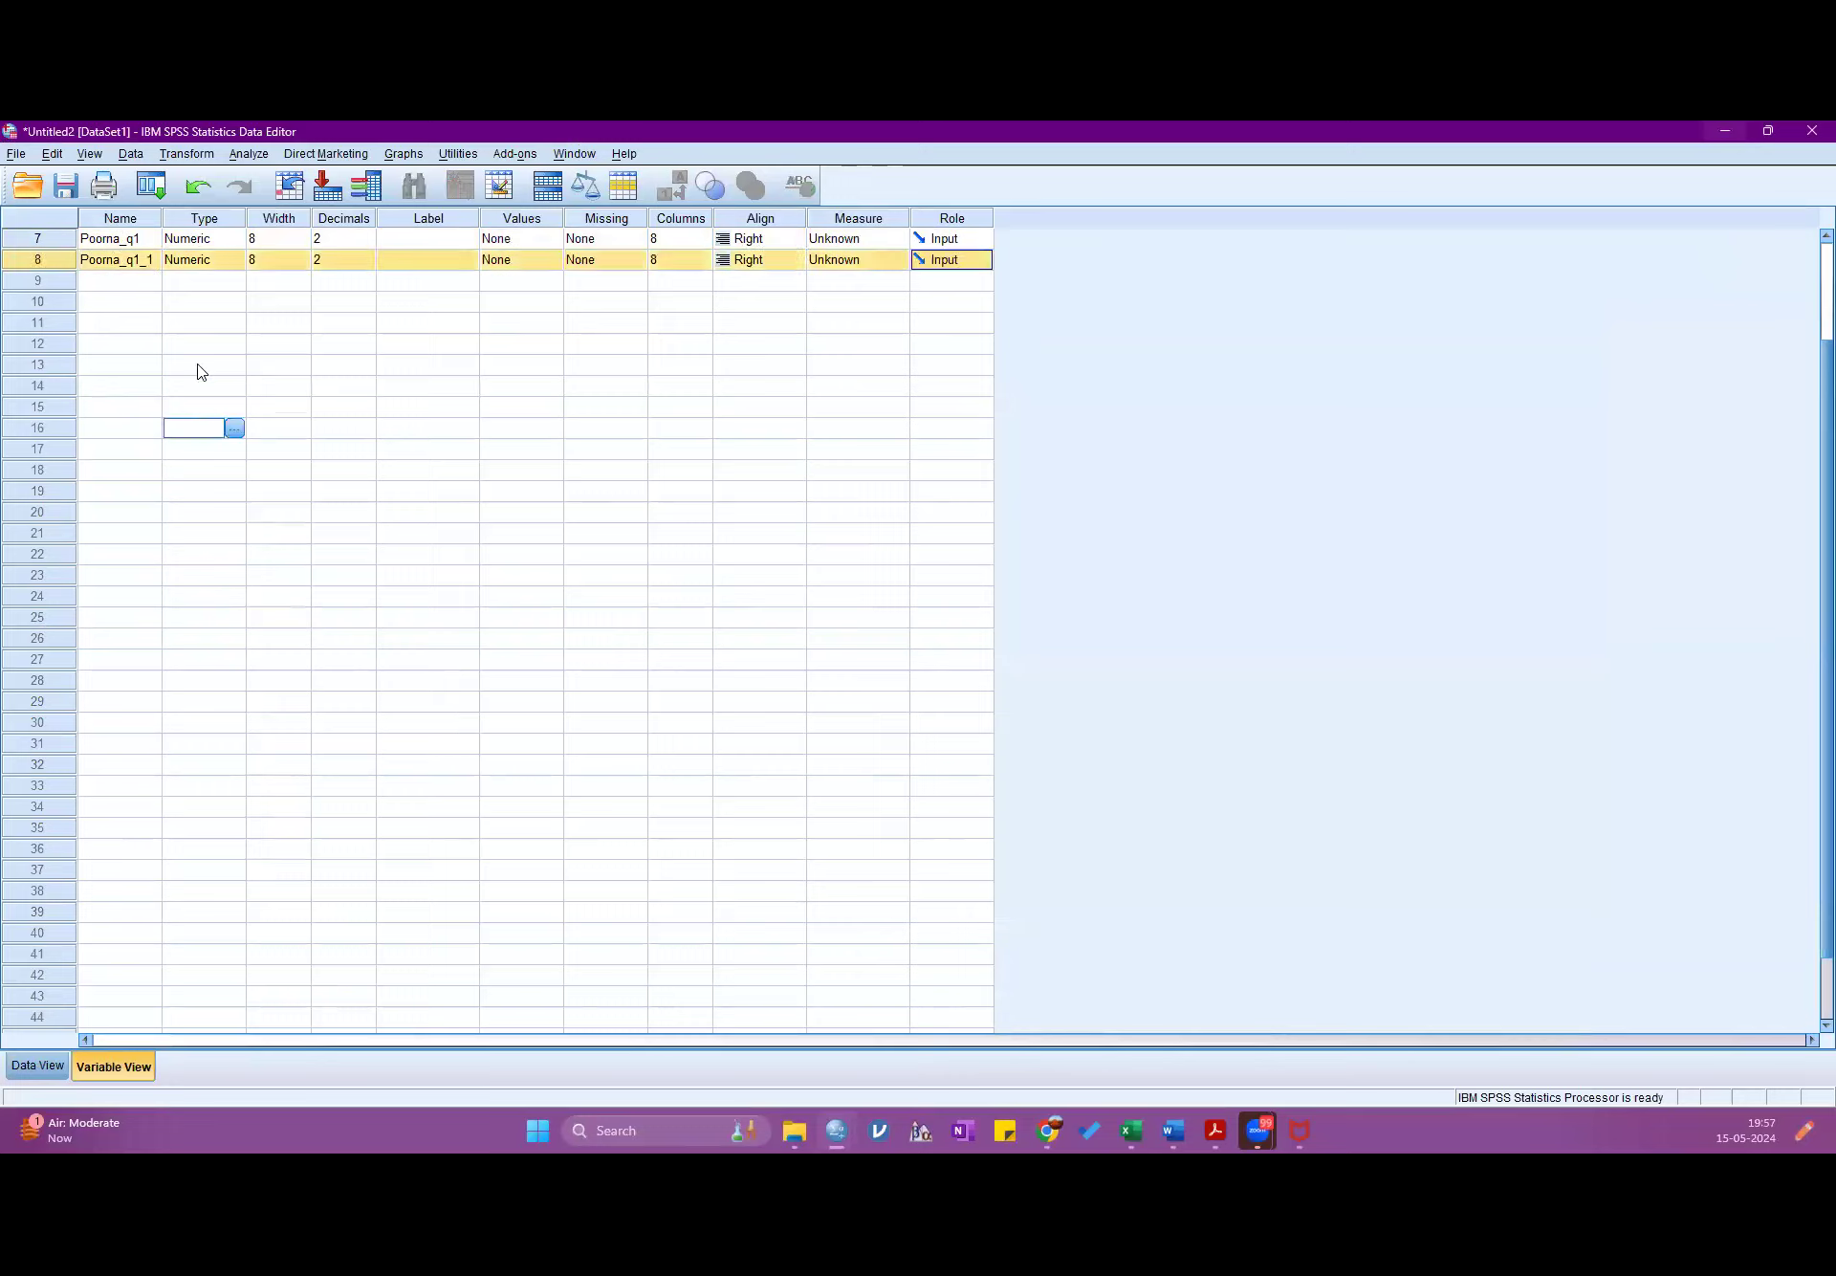
left_click(38, 1065)
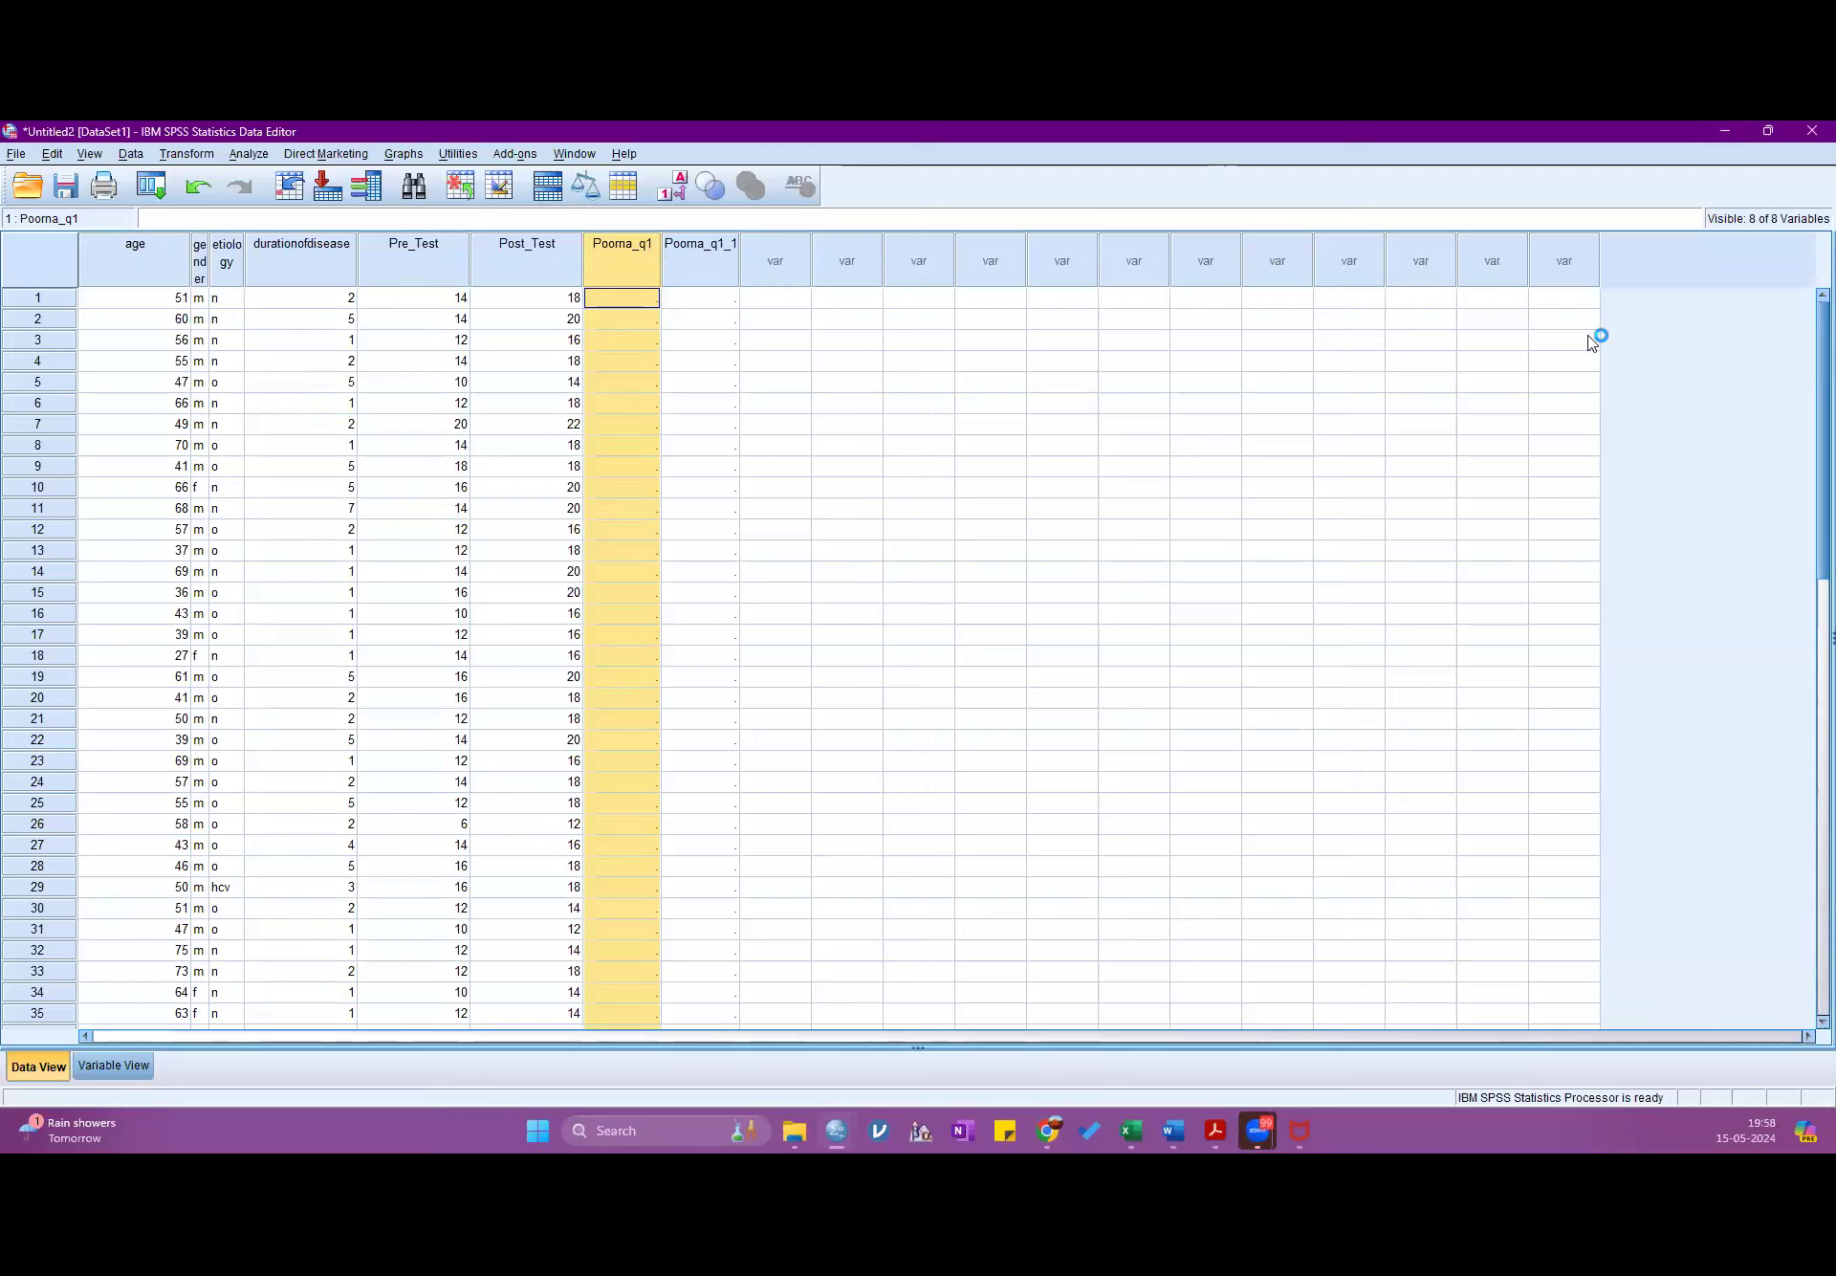
- Exit SPSS without saving the changes to DataSet1, and start a fresh session with an empty dataset
left_click(1811, 138)
left_click(898, 665)
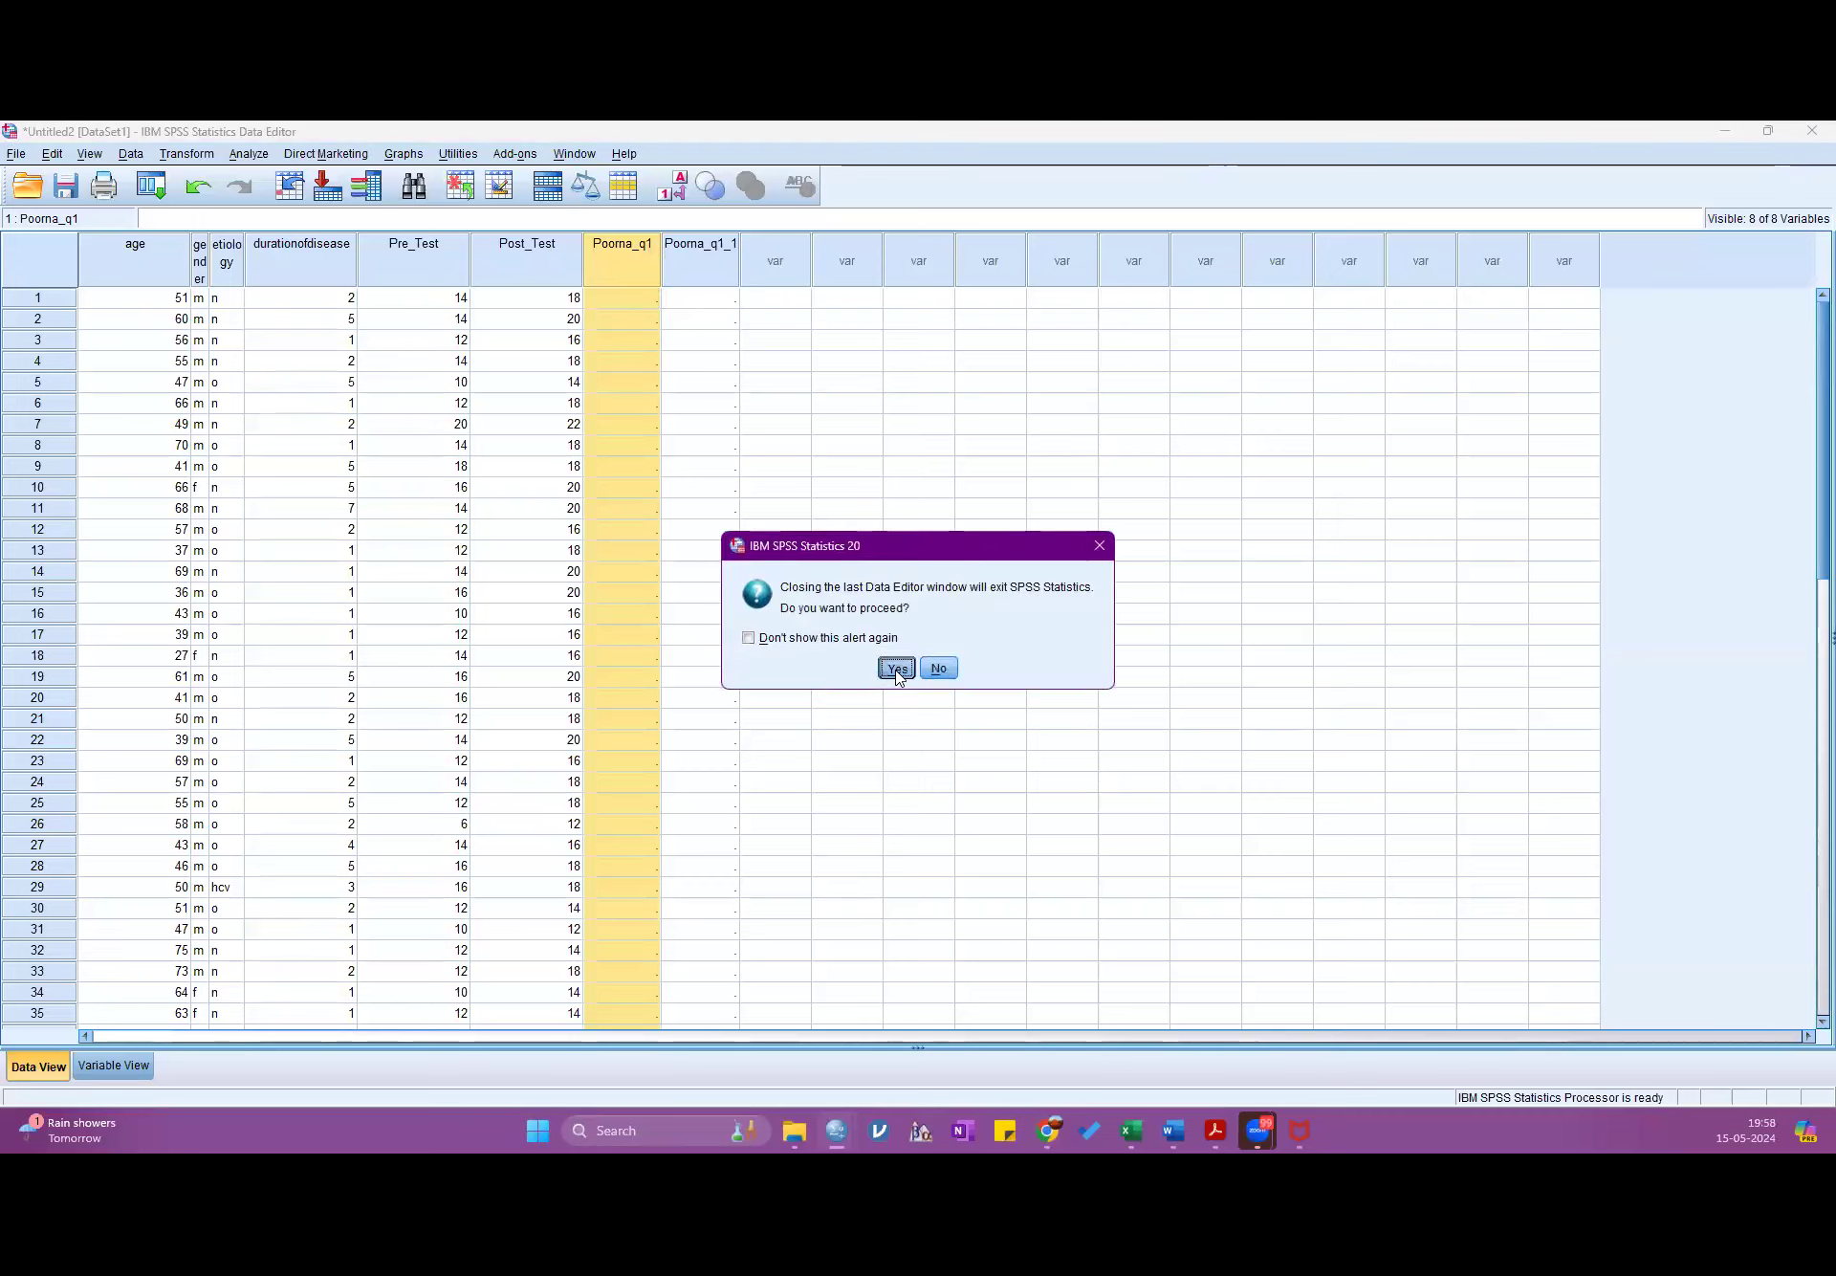
left_click(260, 219)
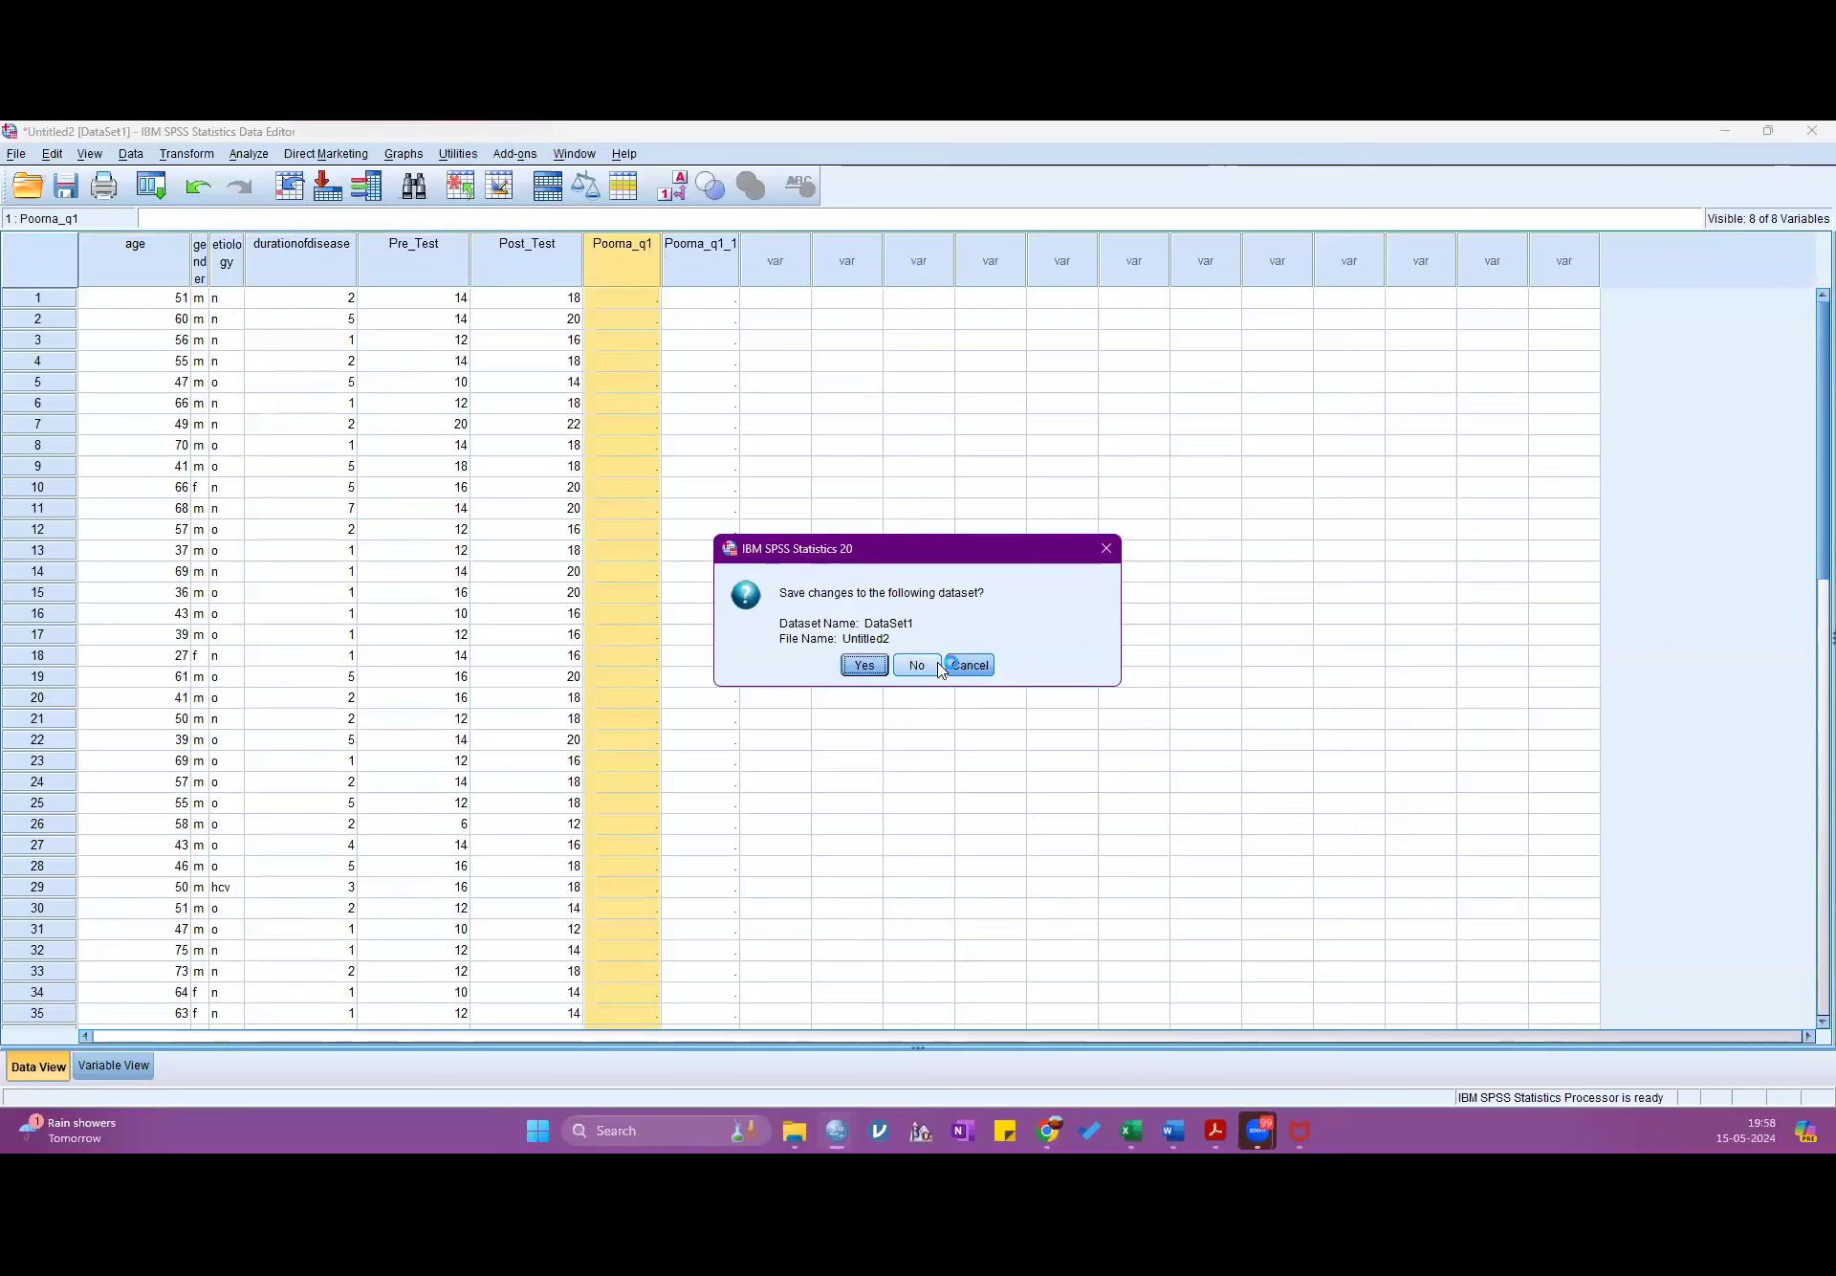
left_click(916, 664)
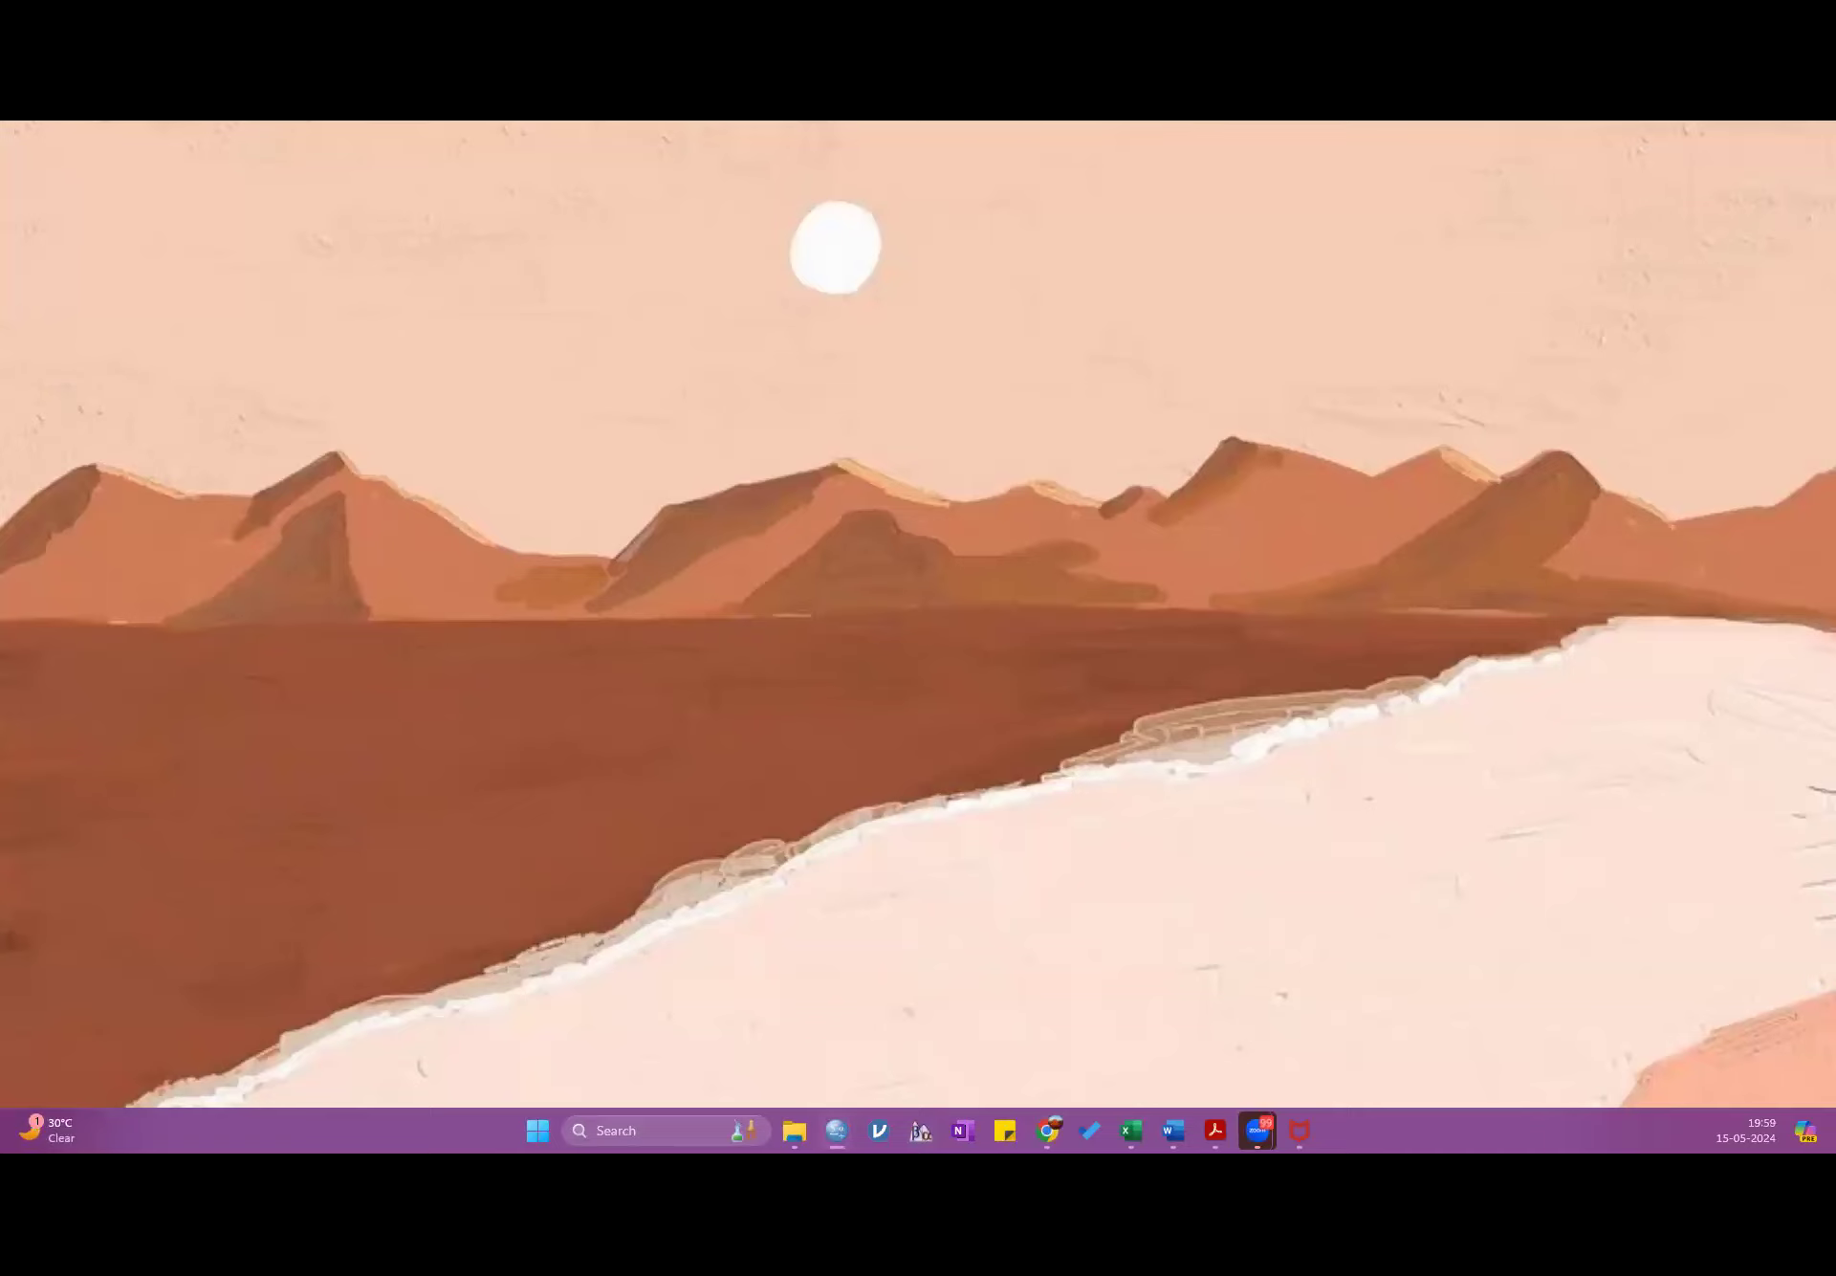
left_click_drag(737, 125, 712, 123)
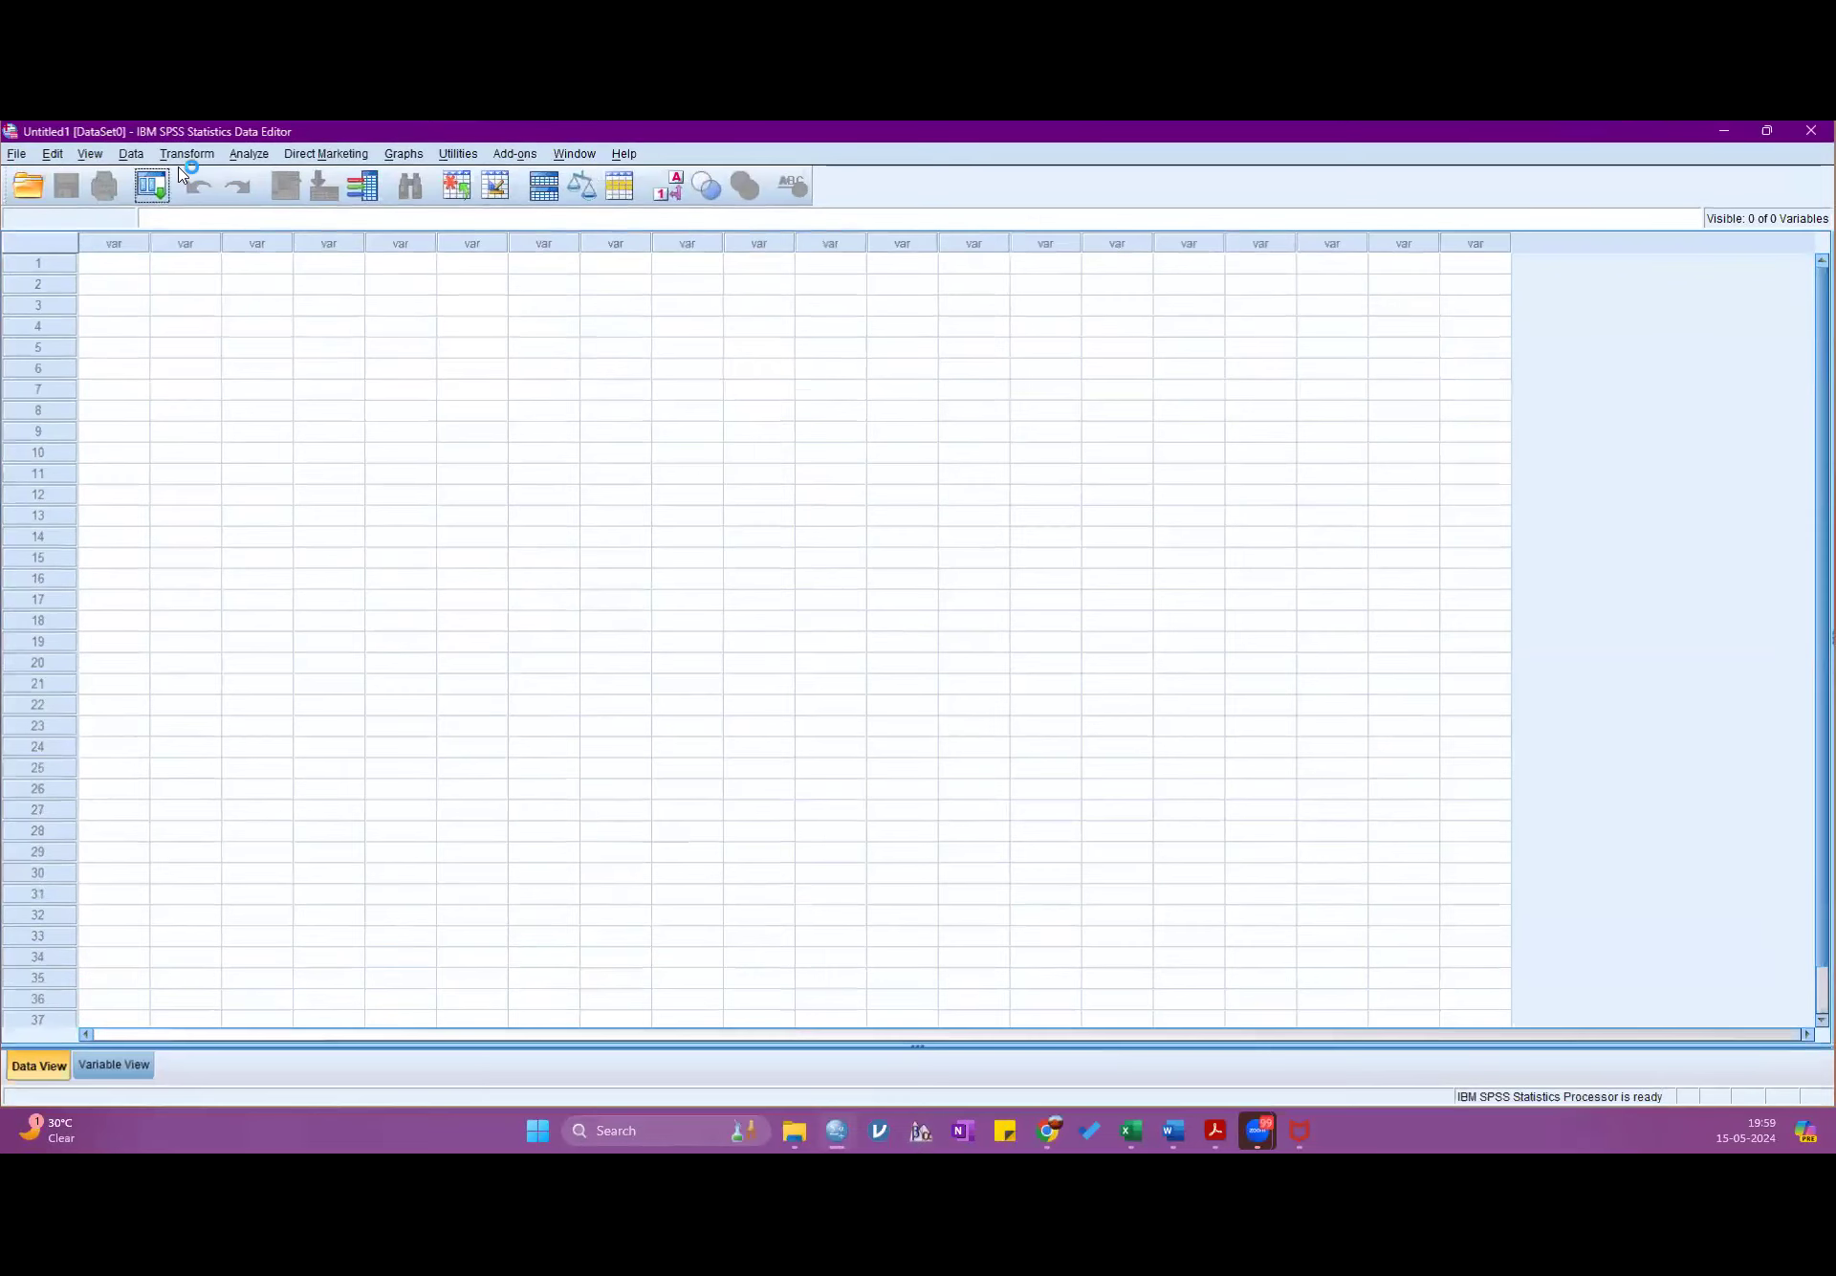
- Start opening a data file and browse to the SPSS CLASS folder on the Desktop
left_click(17, 156)
mouse_move(40, 205)
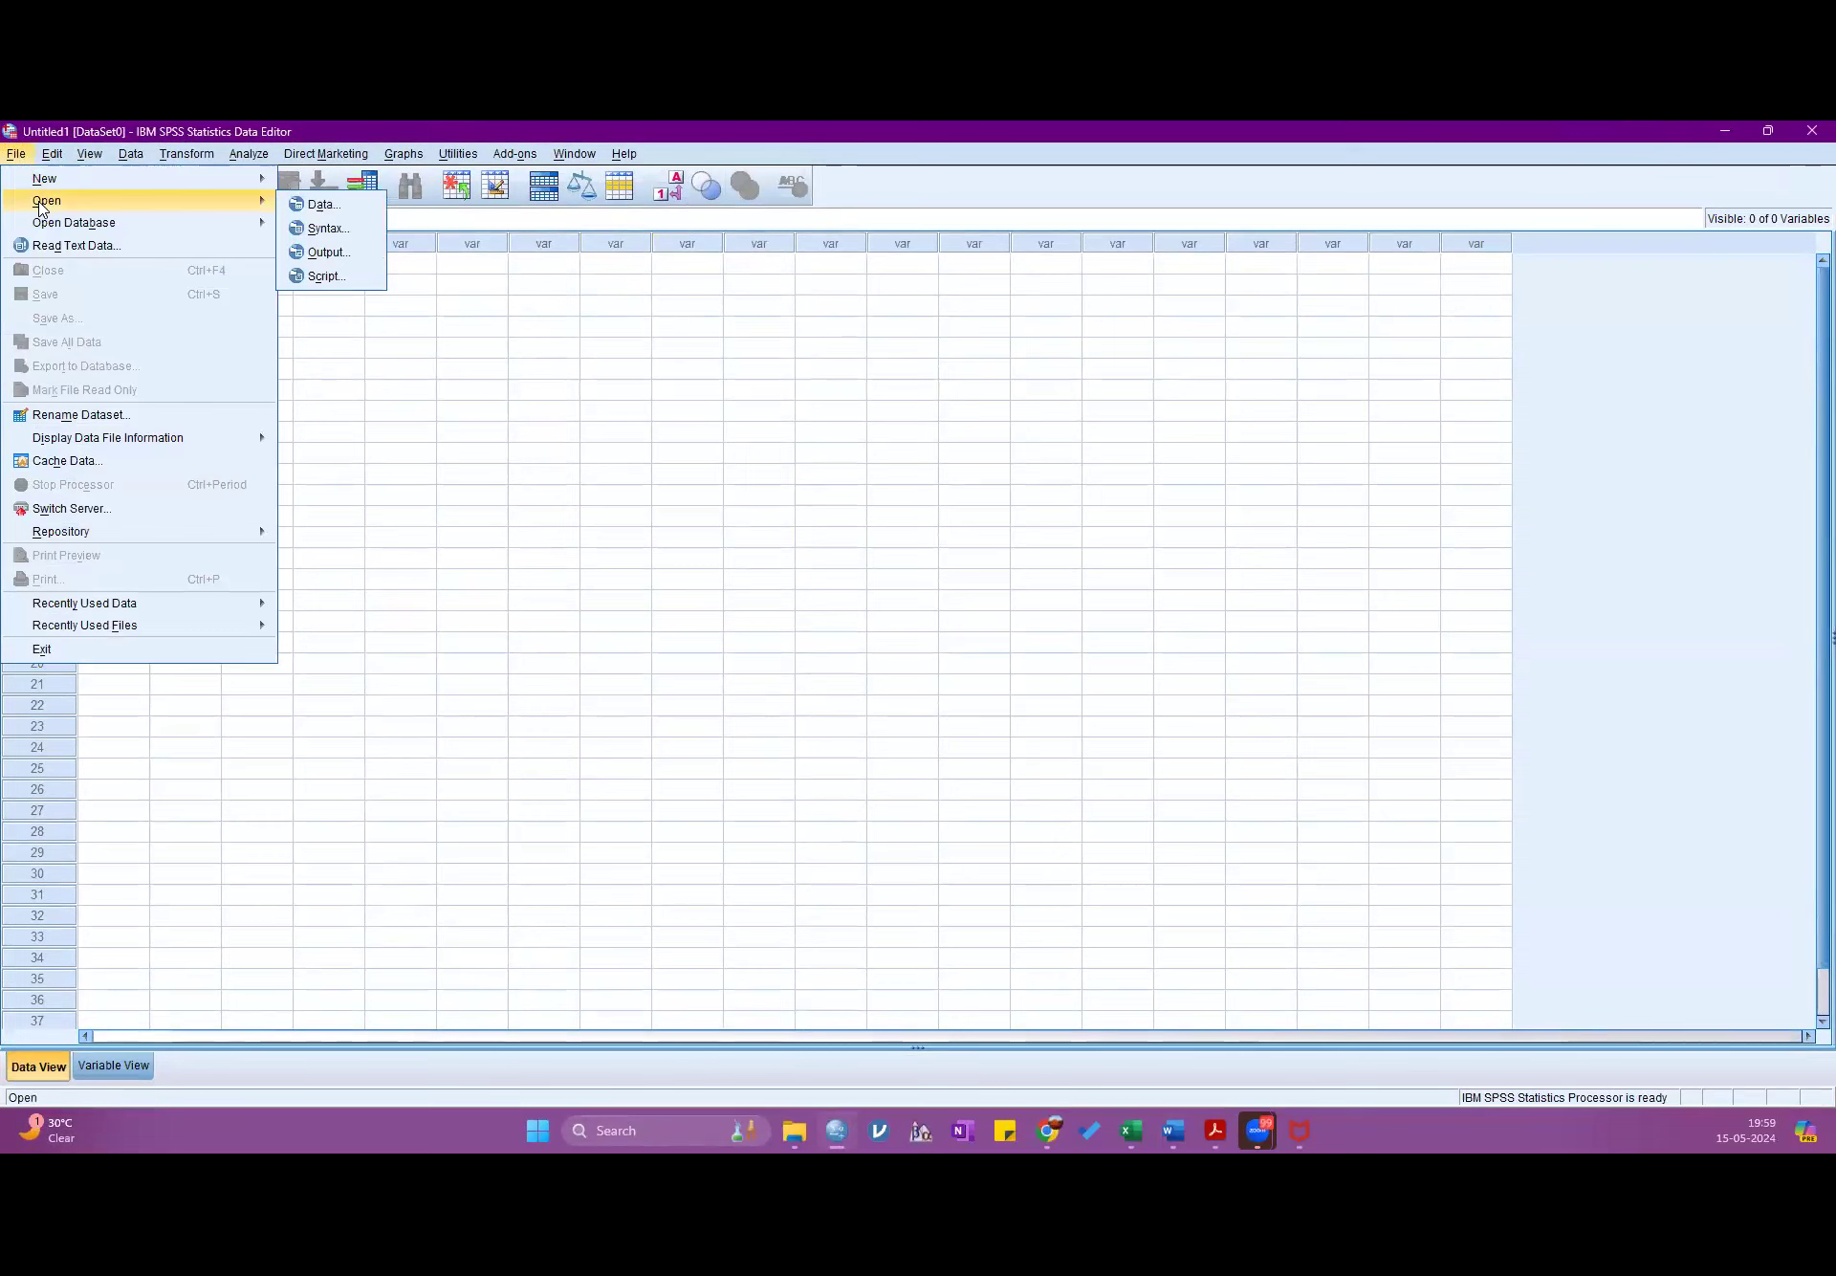
left_click(318, 205)
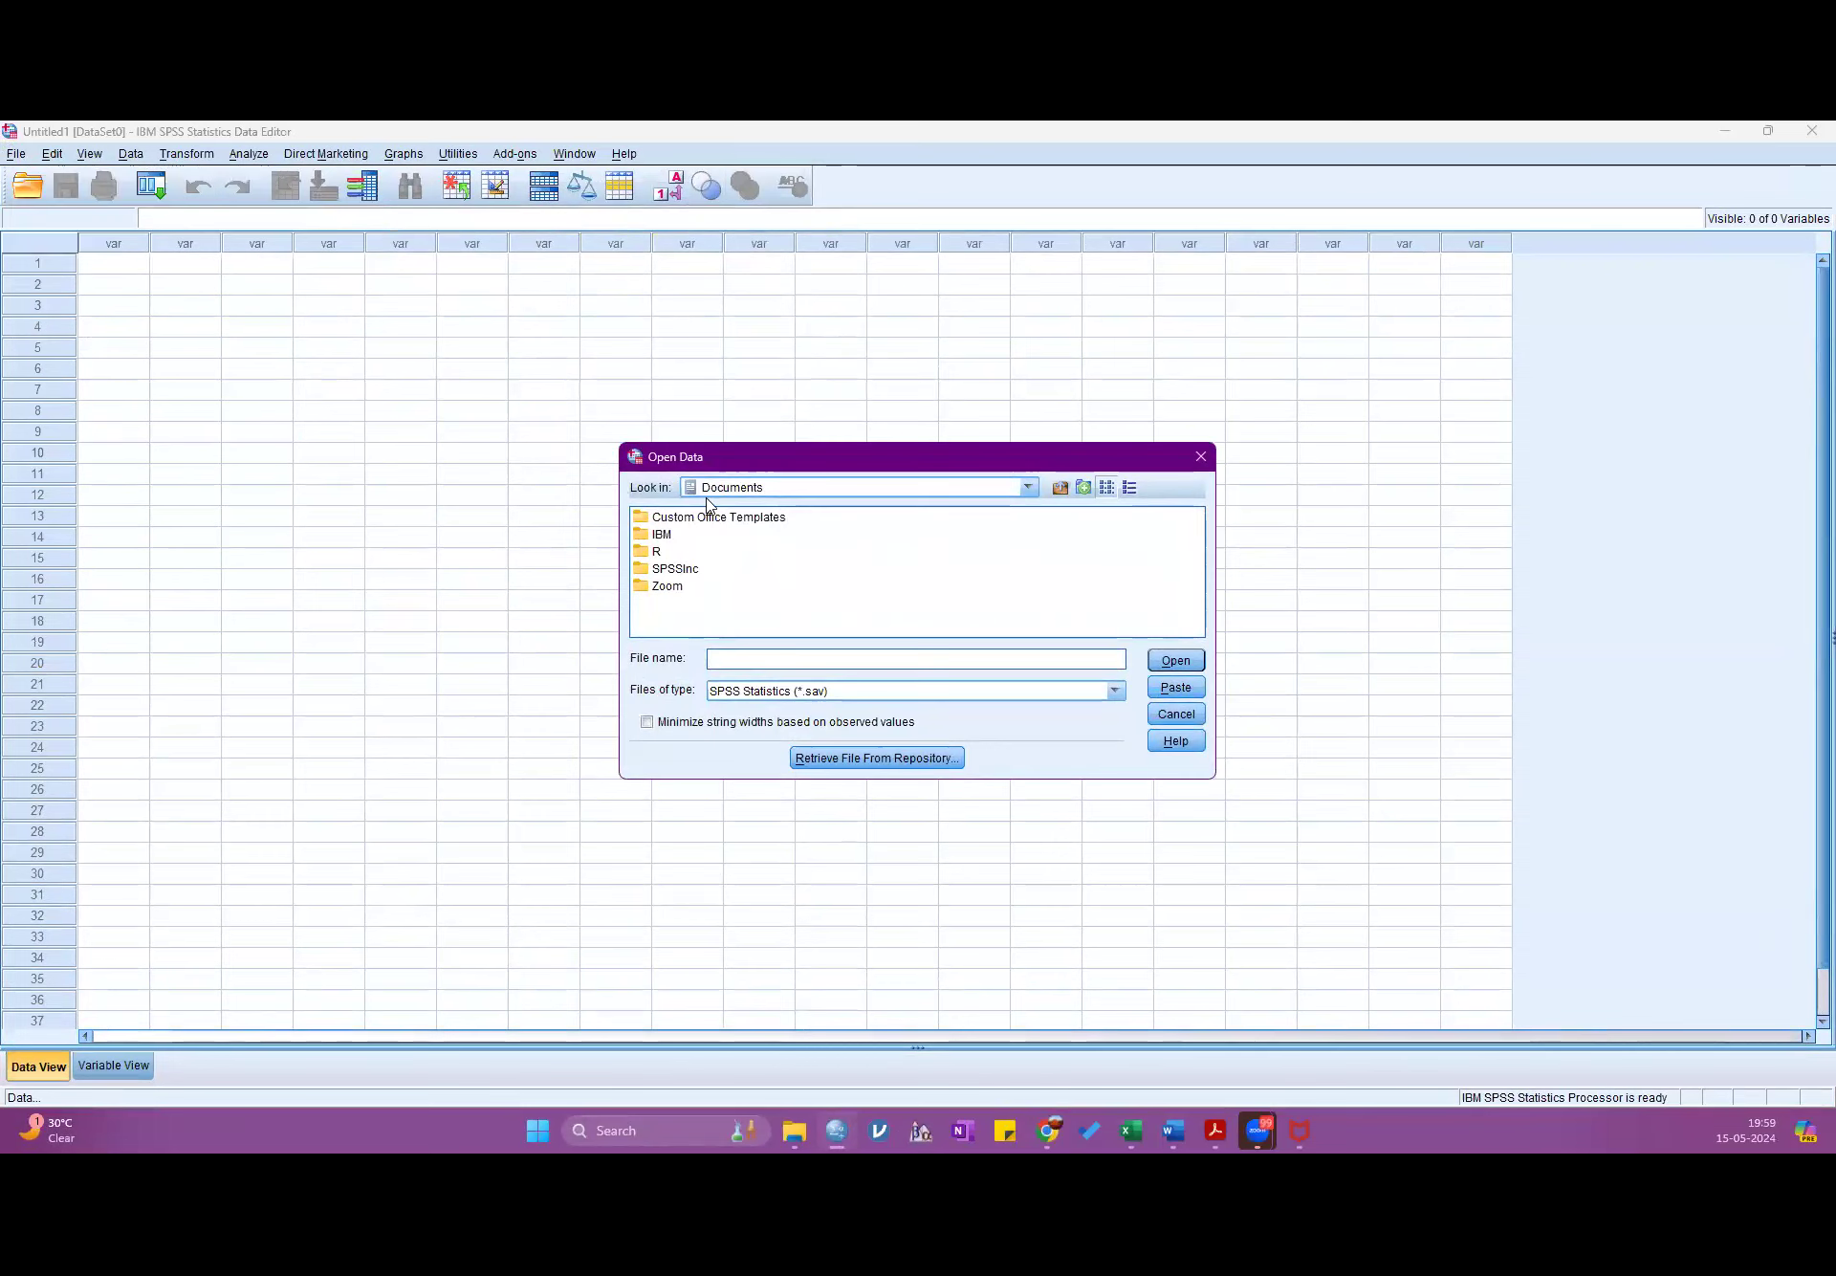
left_click(708, 489)
left_click(727, 594)
scroll(708, 612, "right", 5)
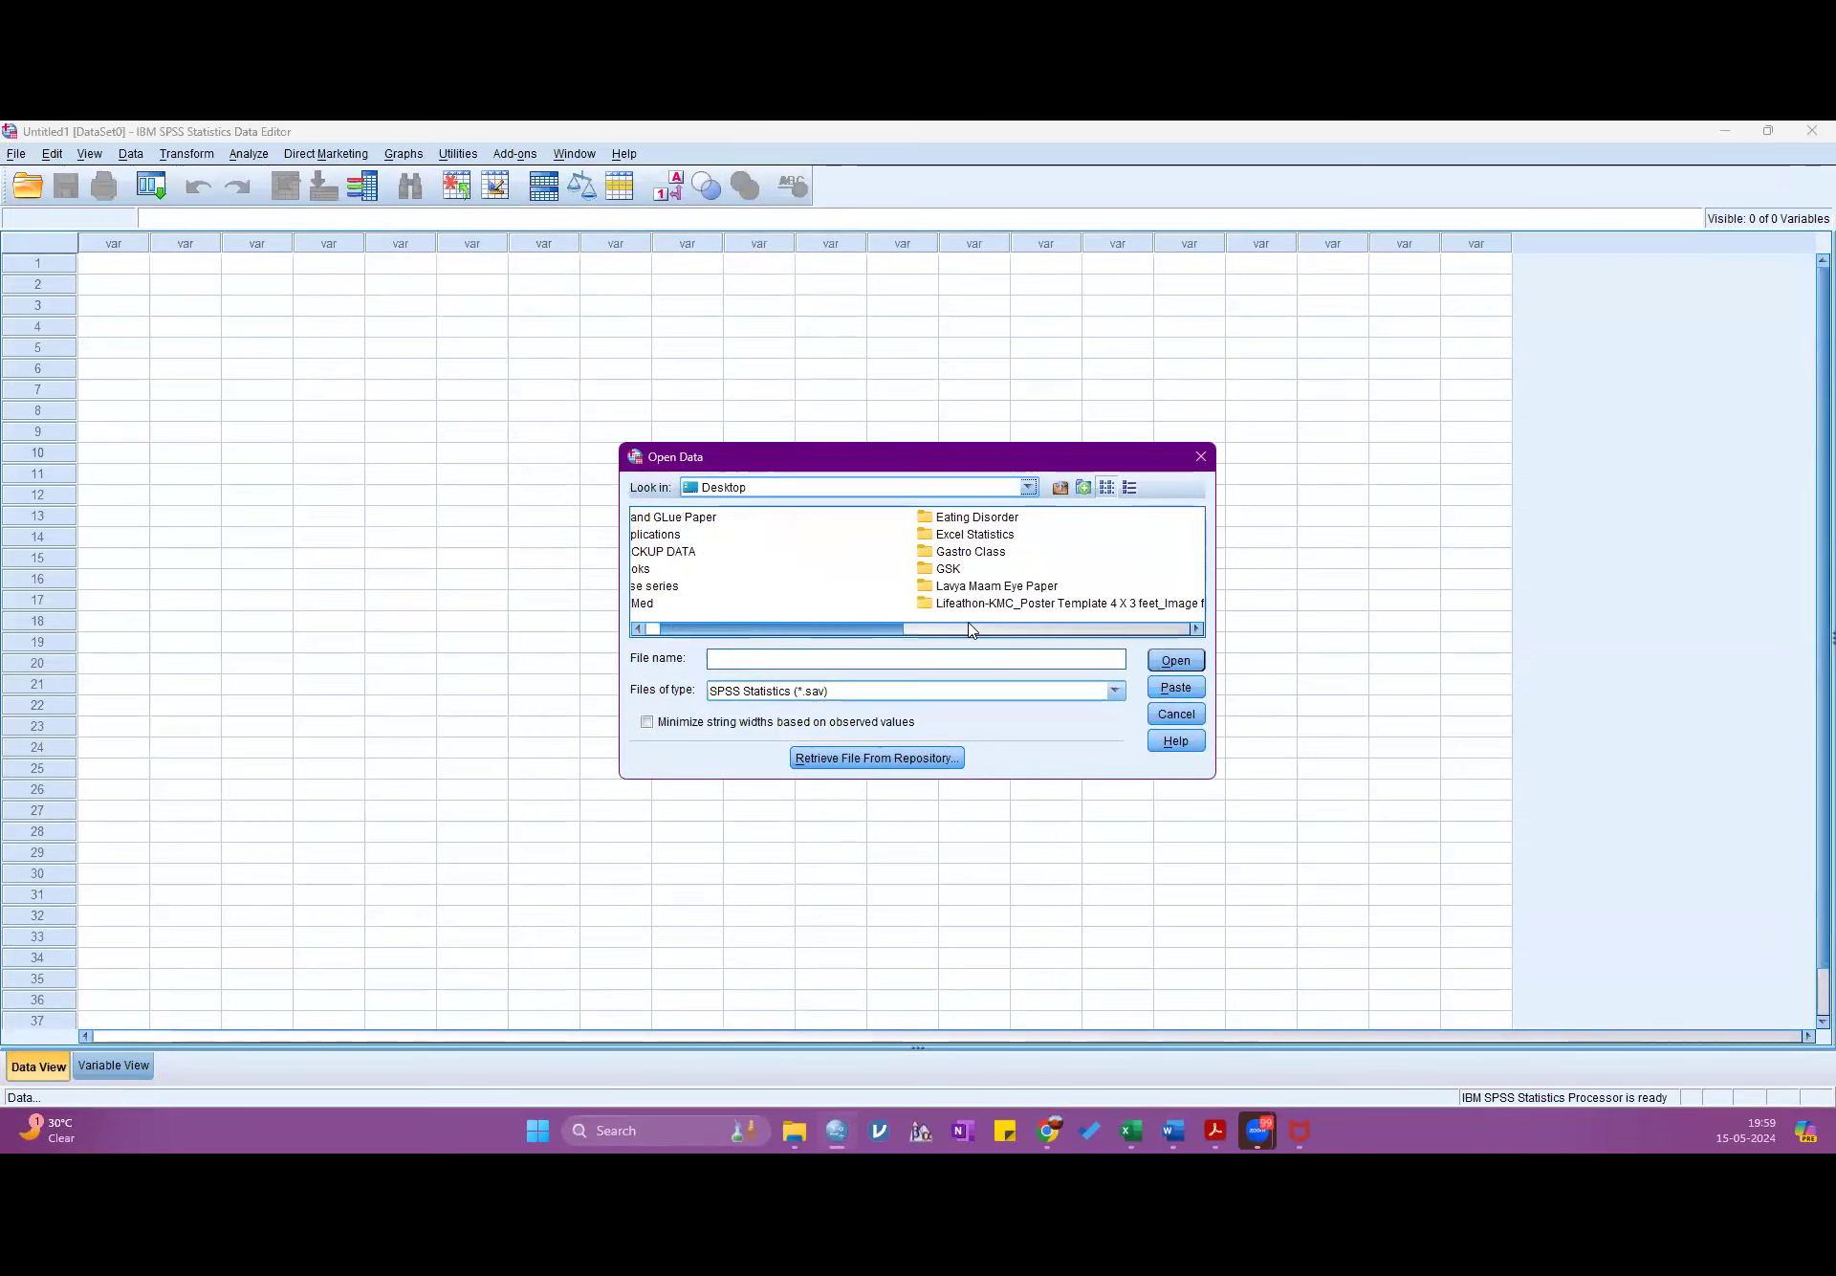
double_click(695, 613)
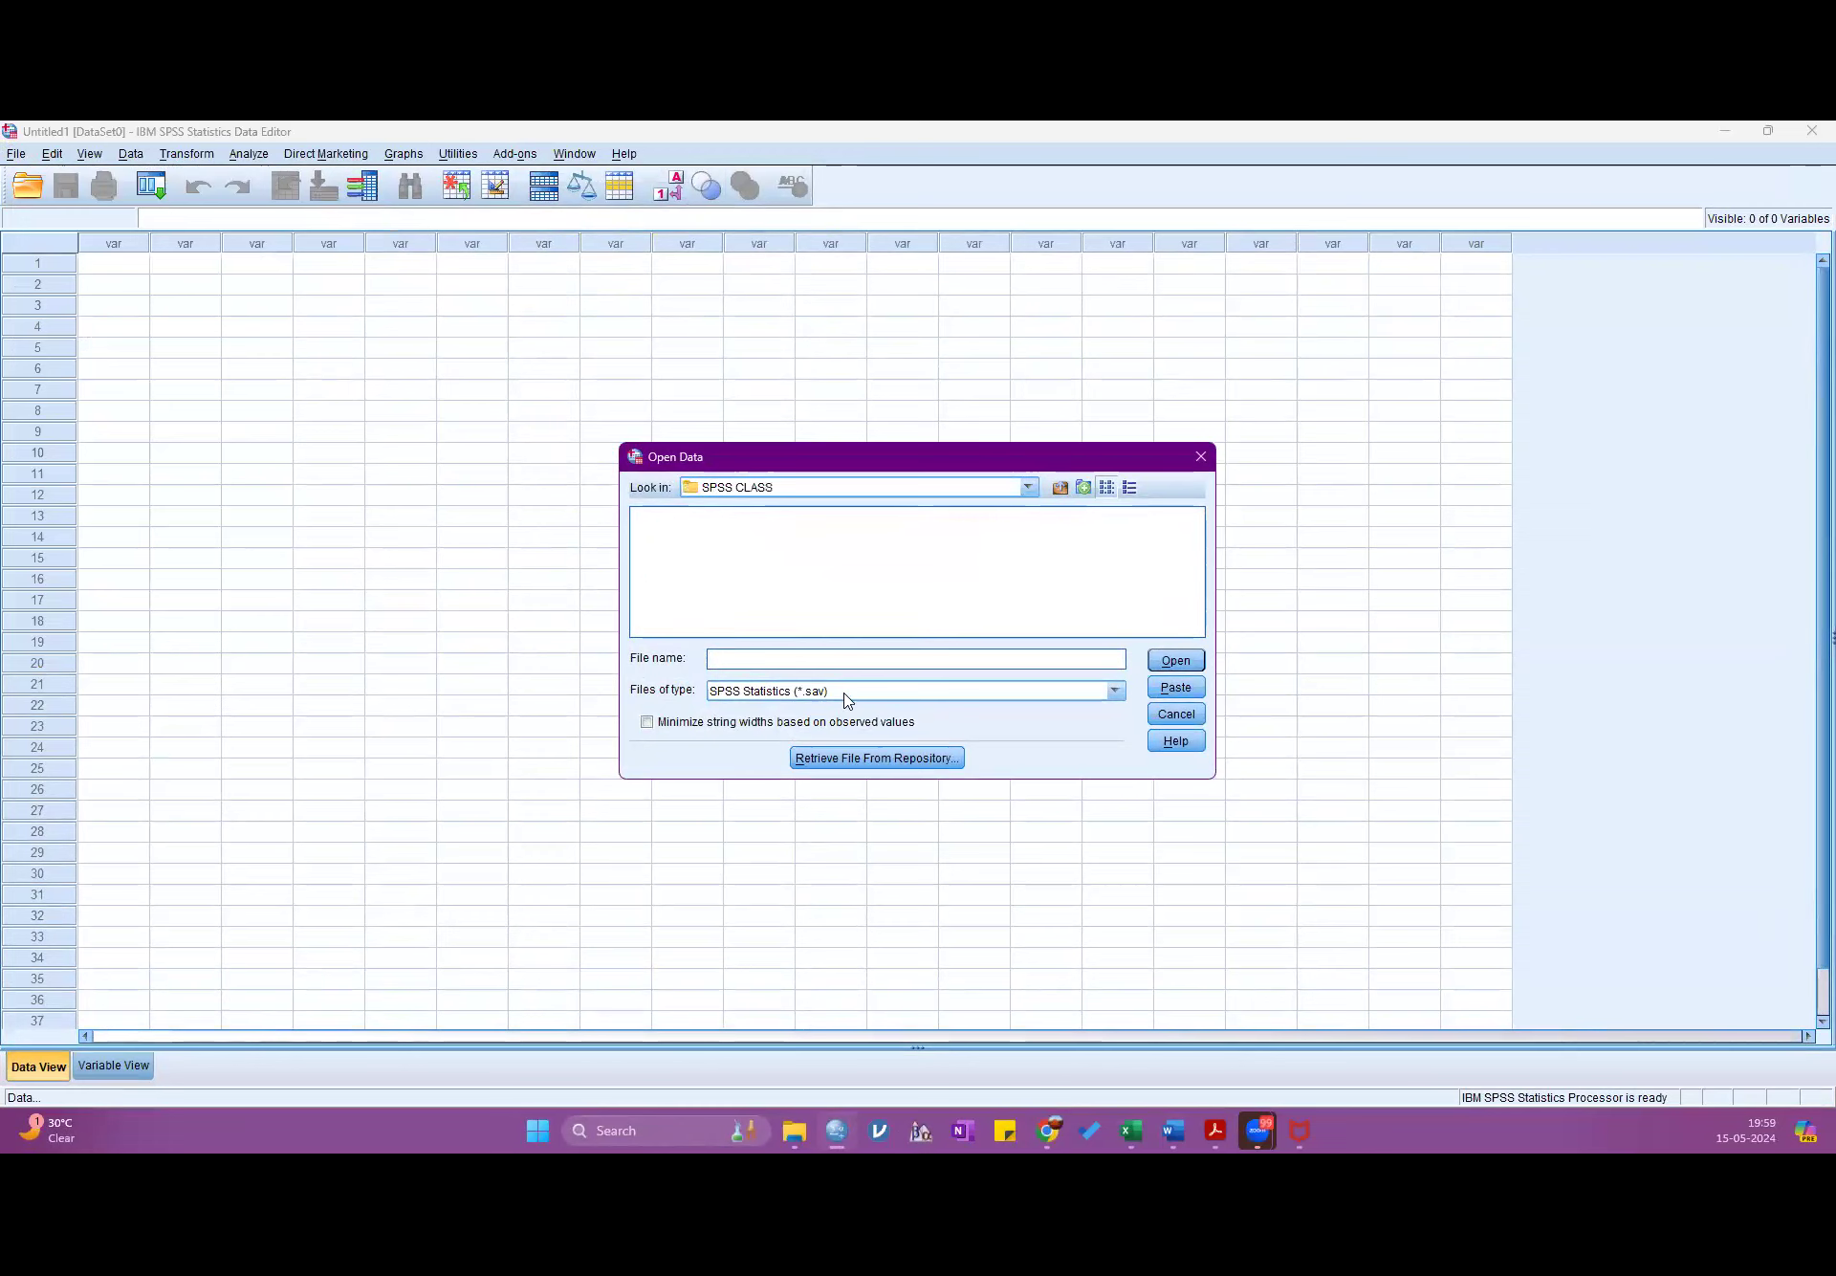
- Import the Excel file Statistical Analysis Class Practice Sheet.xlsx from the SPSS CLASS folder and widen the Gender column
left_click(847, 692)
left_click(818, 763)
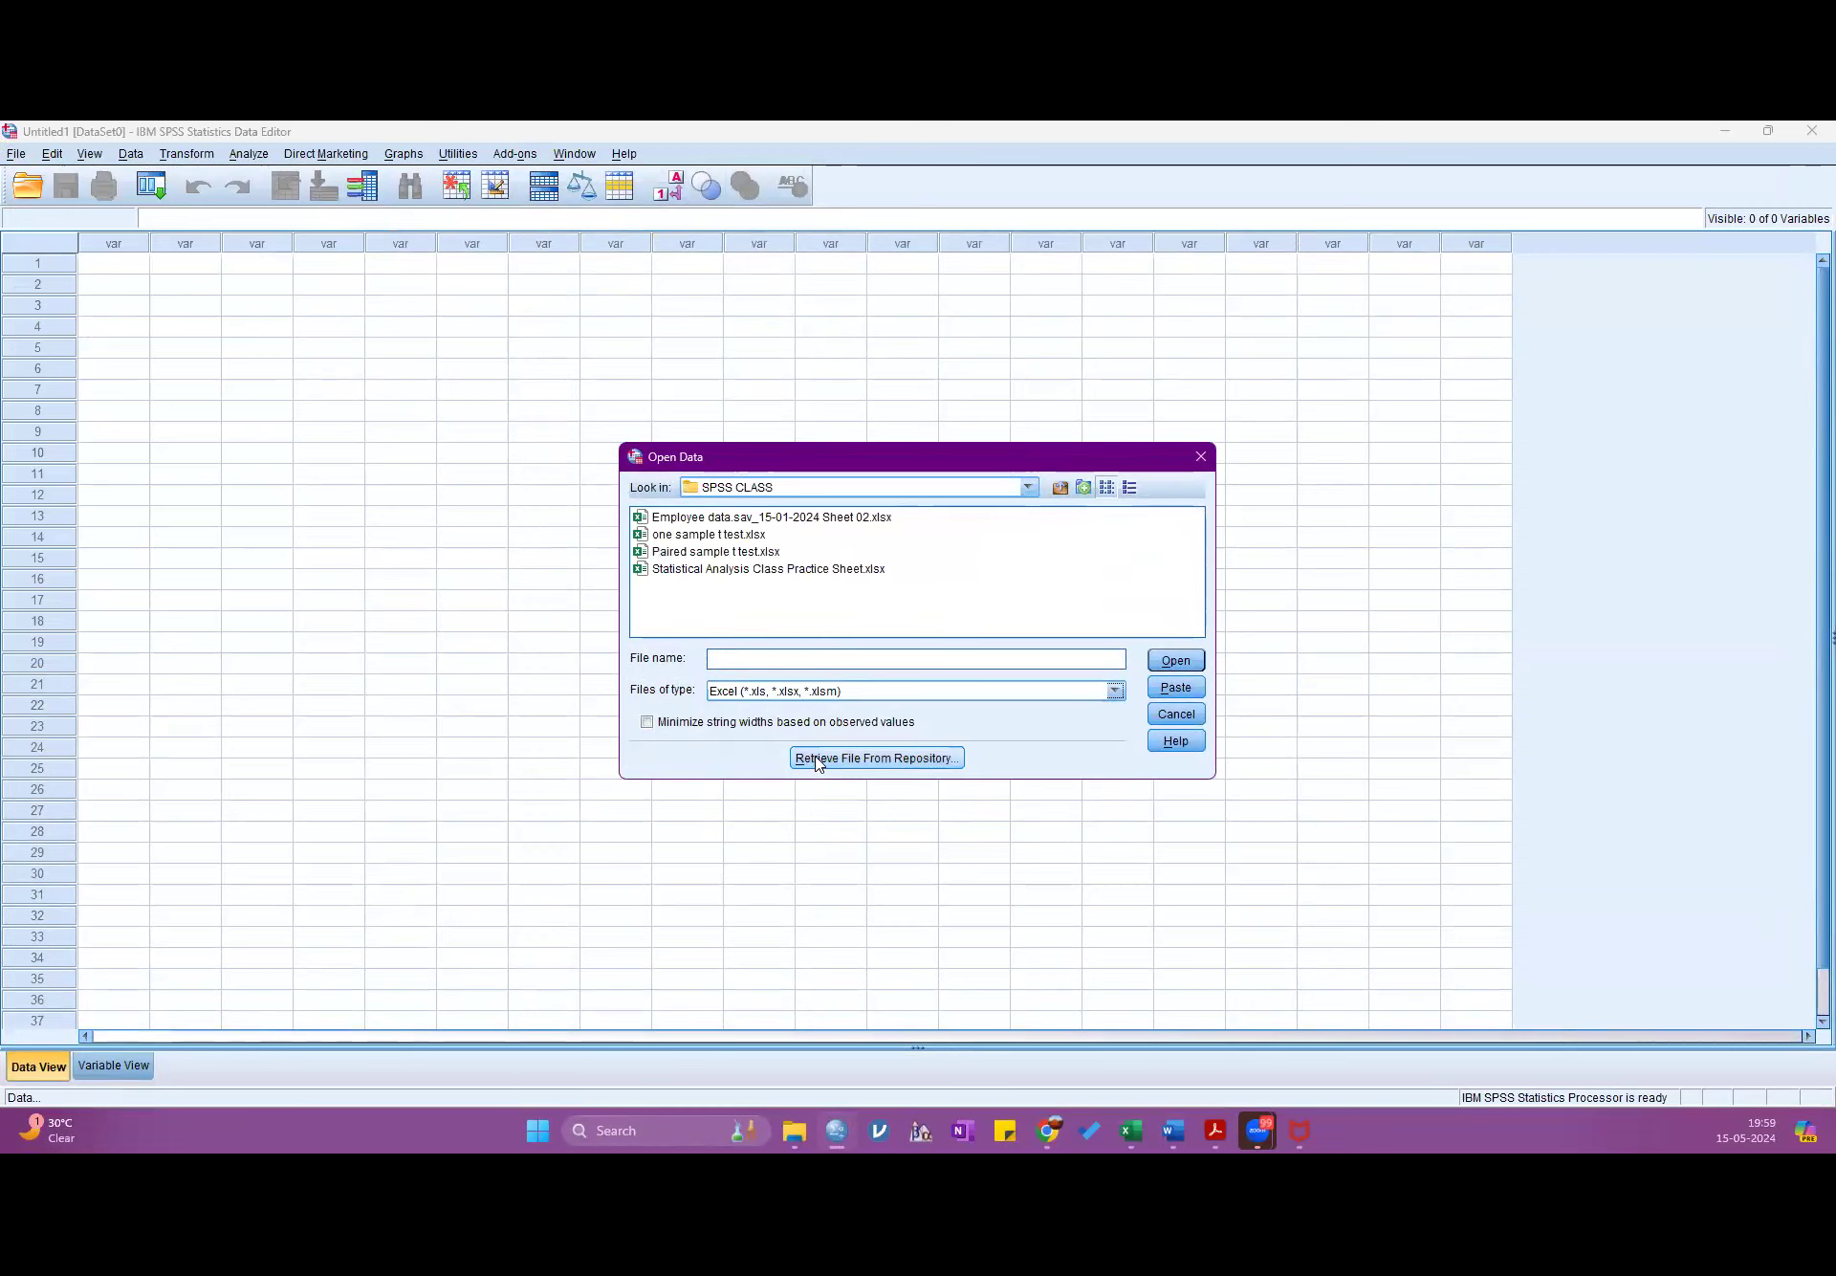
left_click(729, 570)
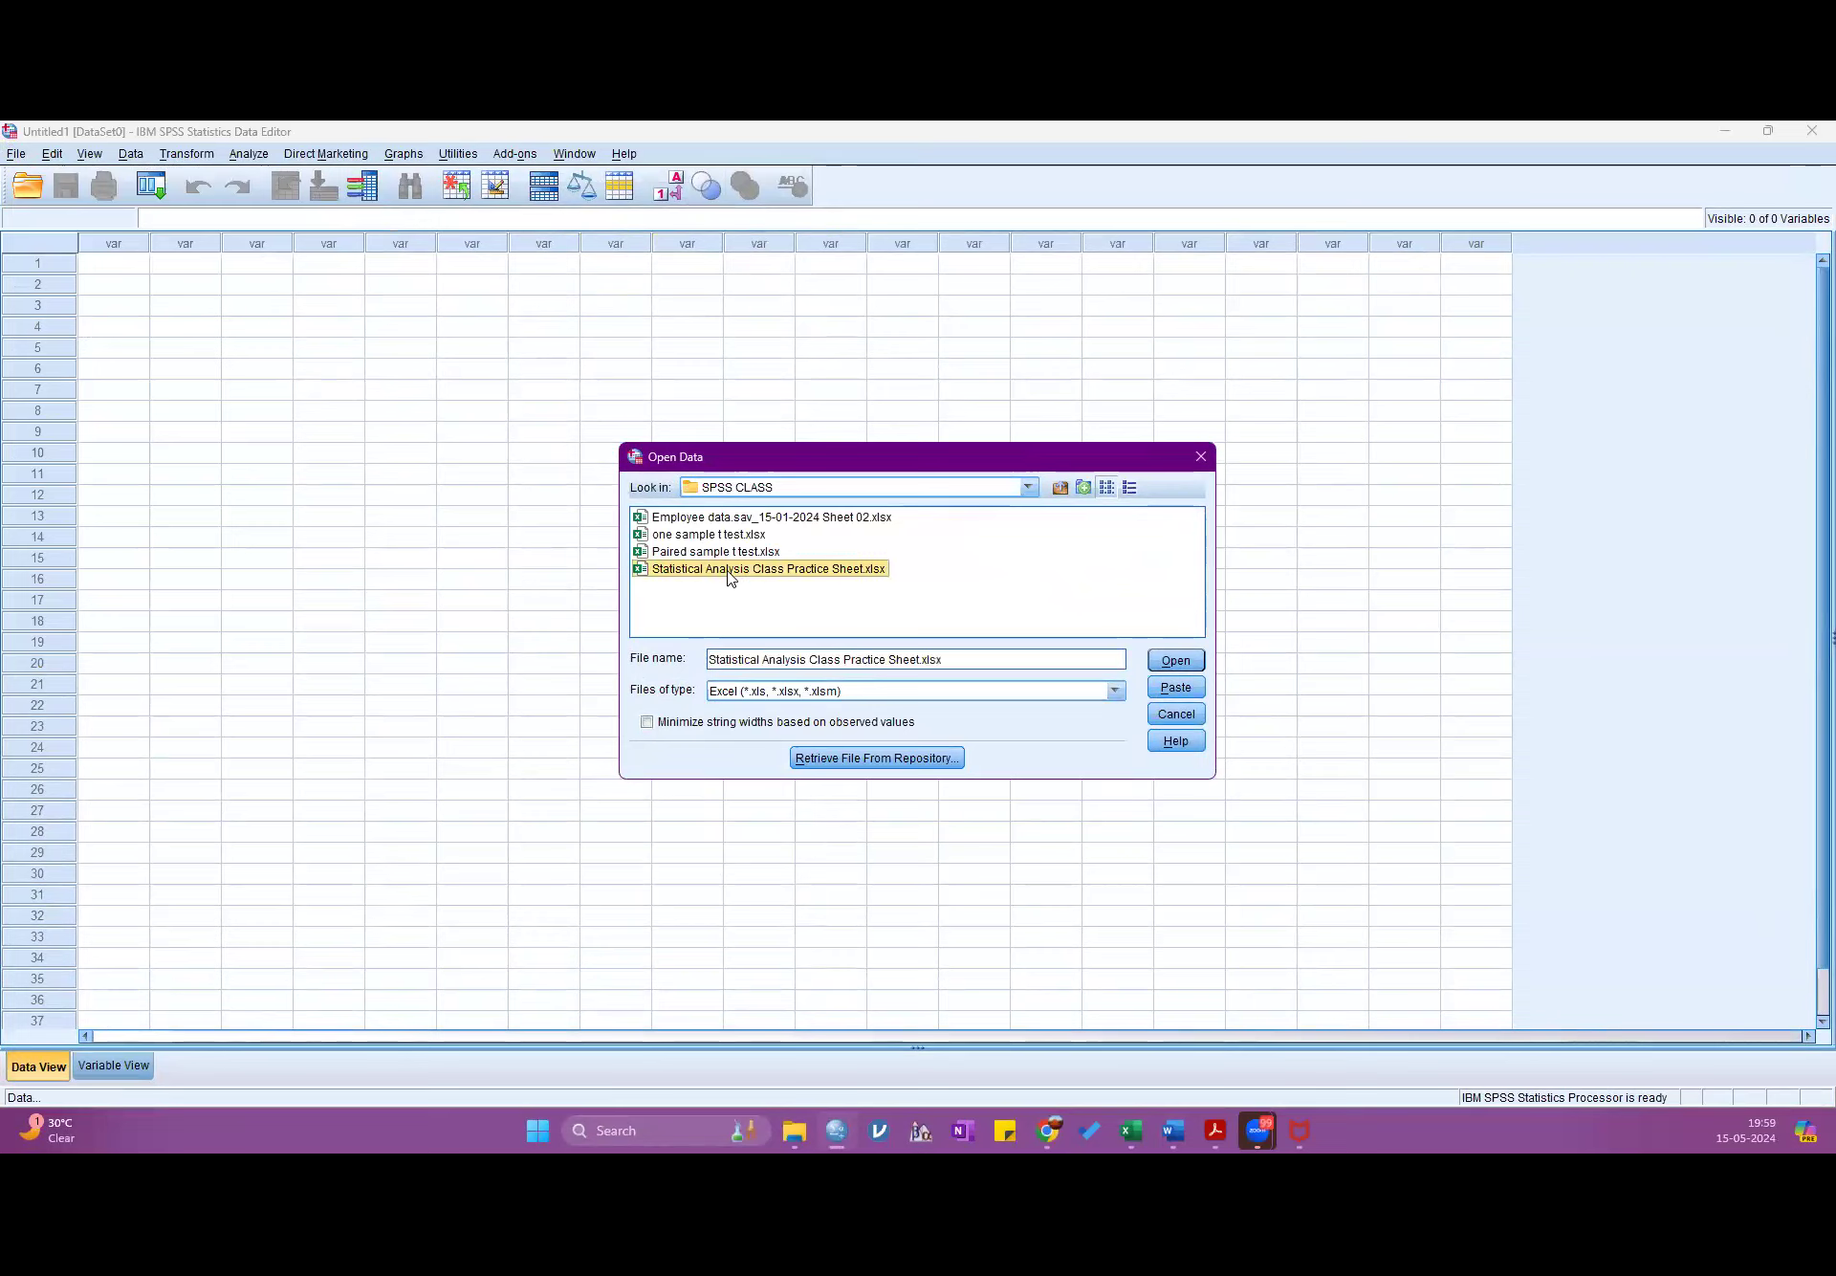
left_click(1153, 659)
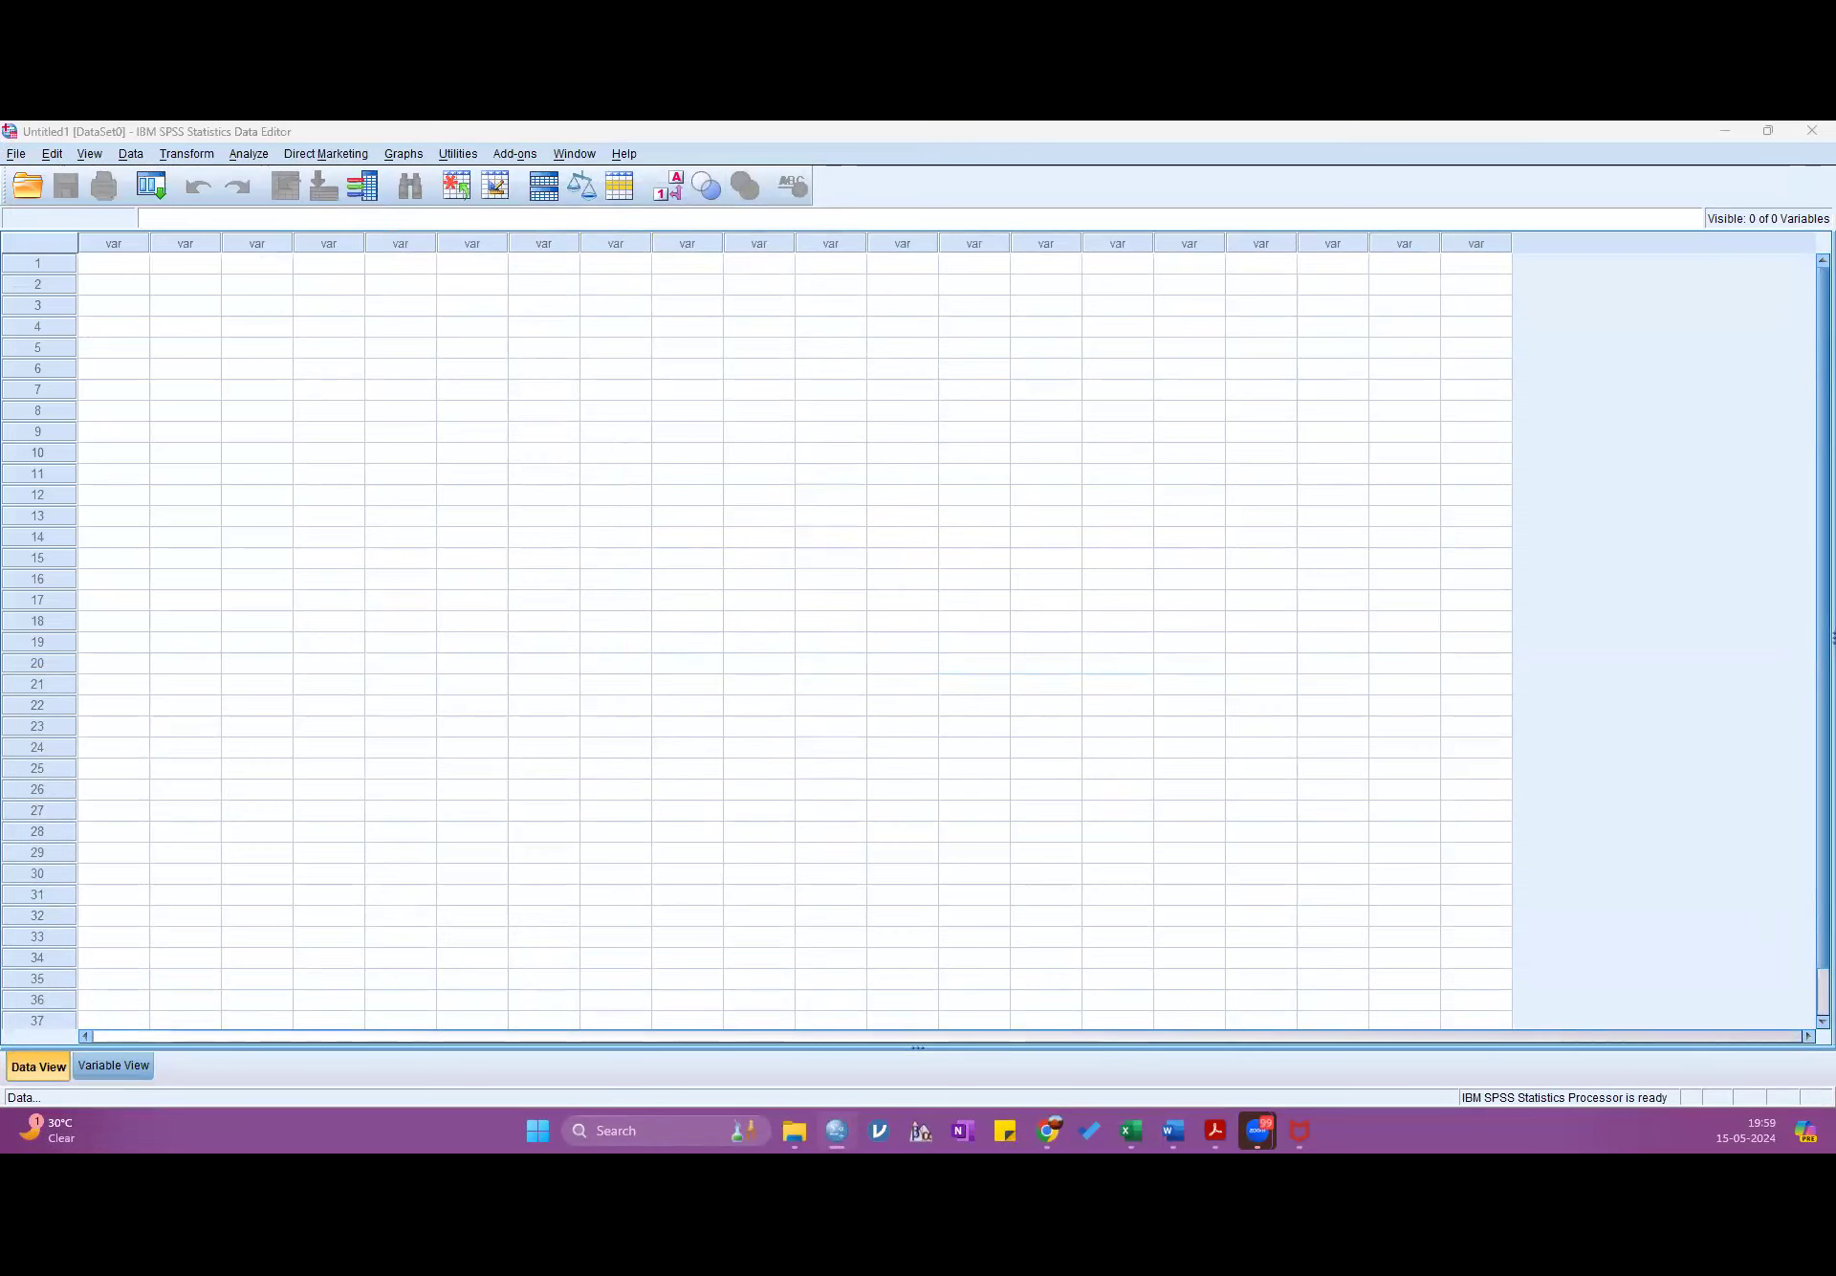
left_click(436, 696)
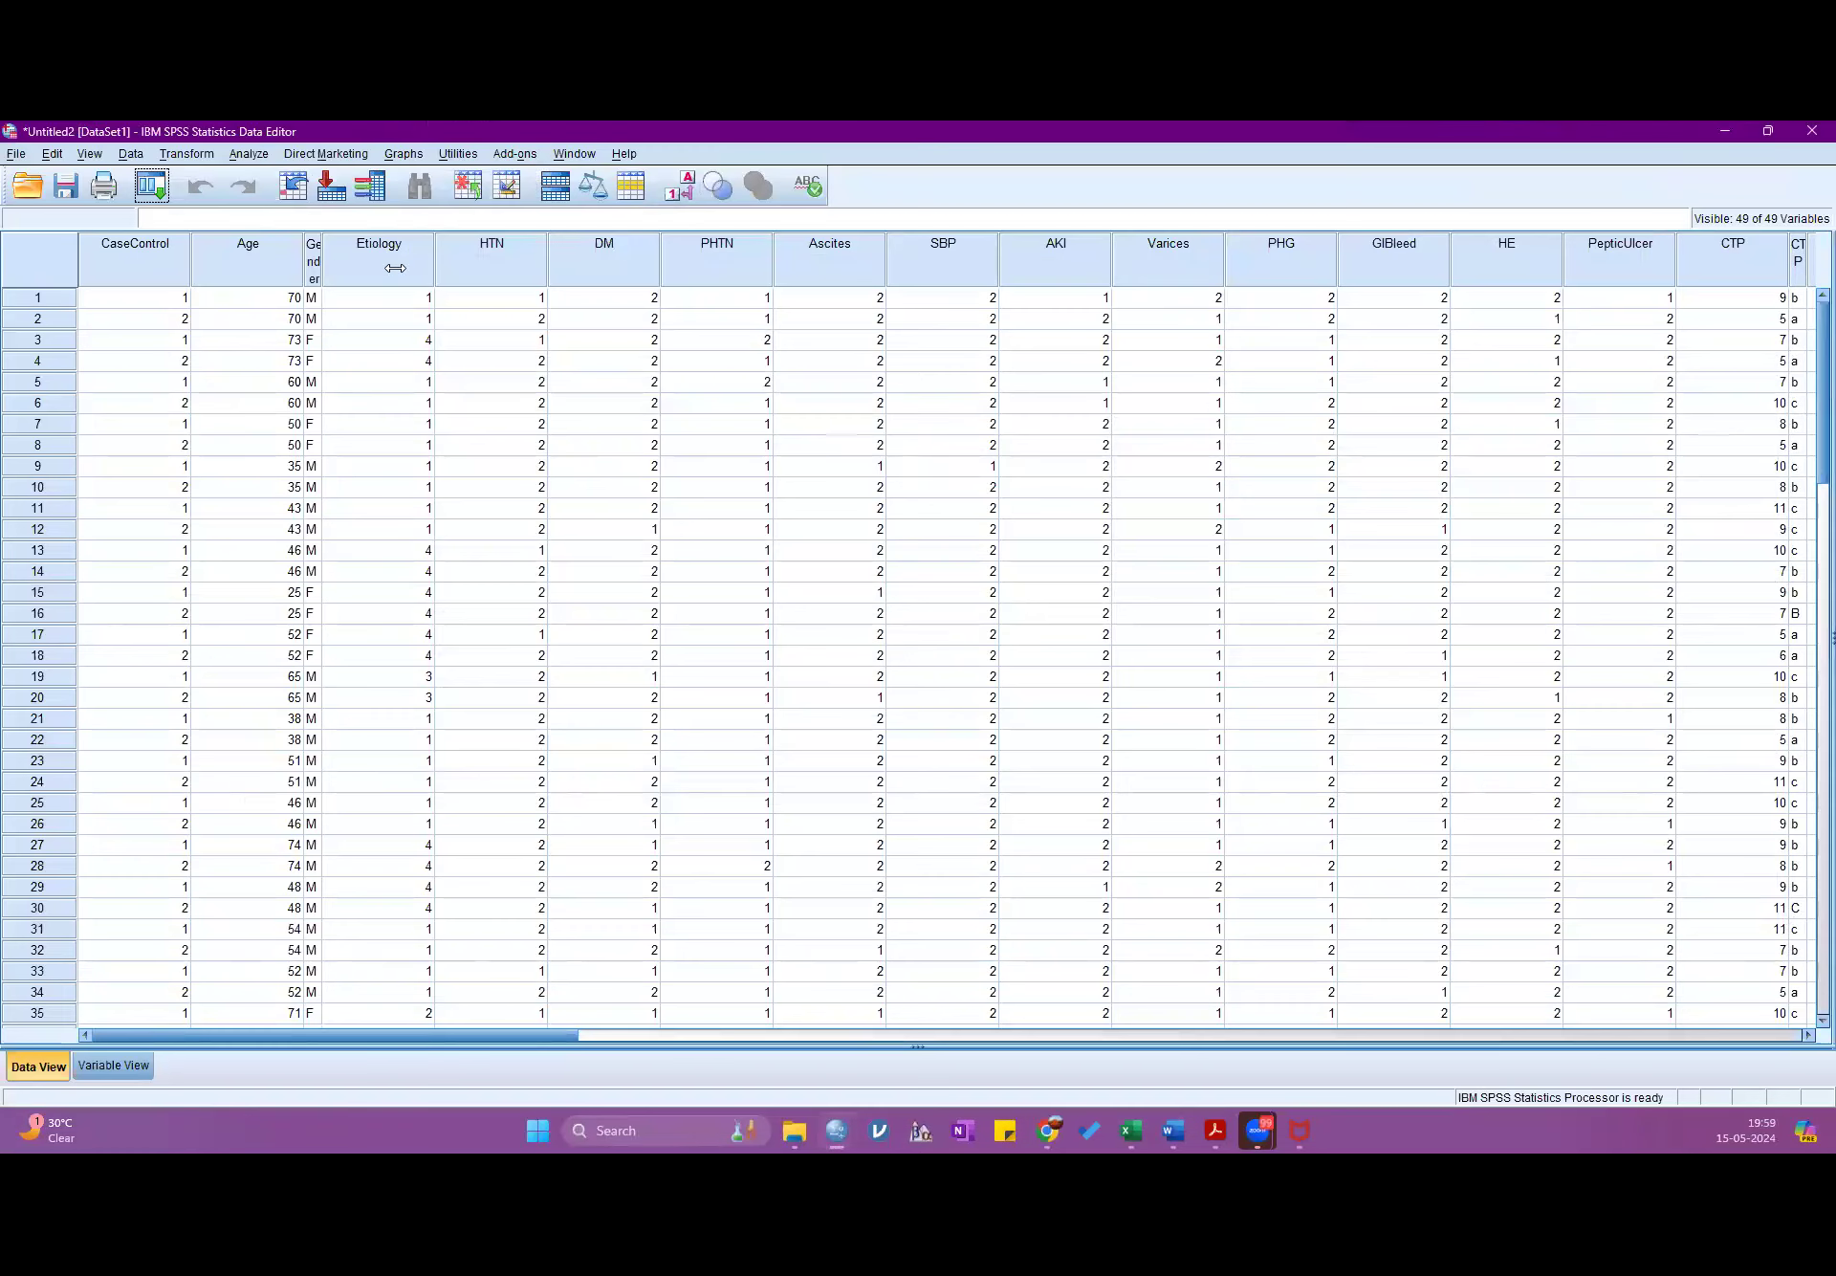
left_click_drag(395, 268, 395, 268)
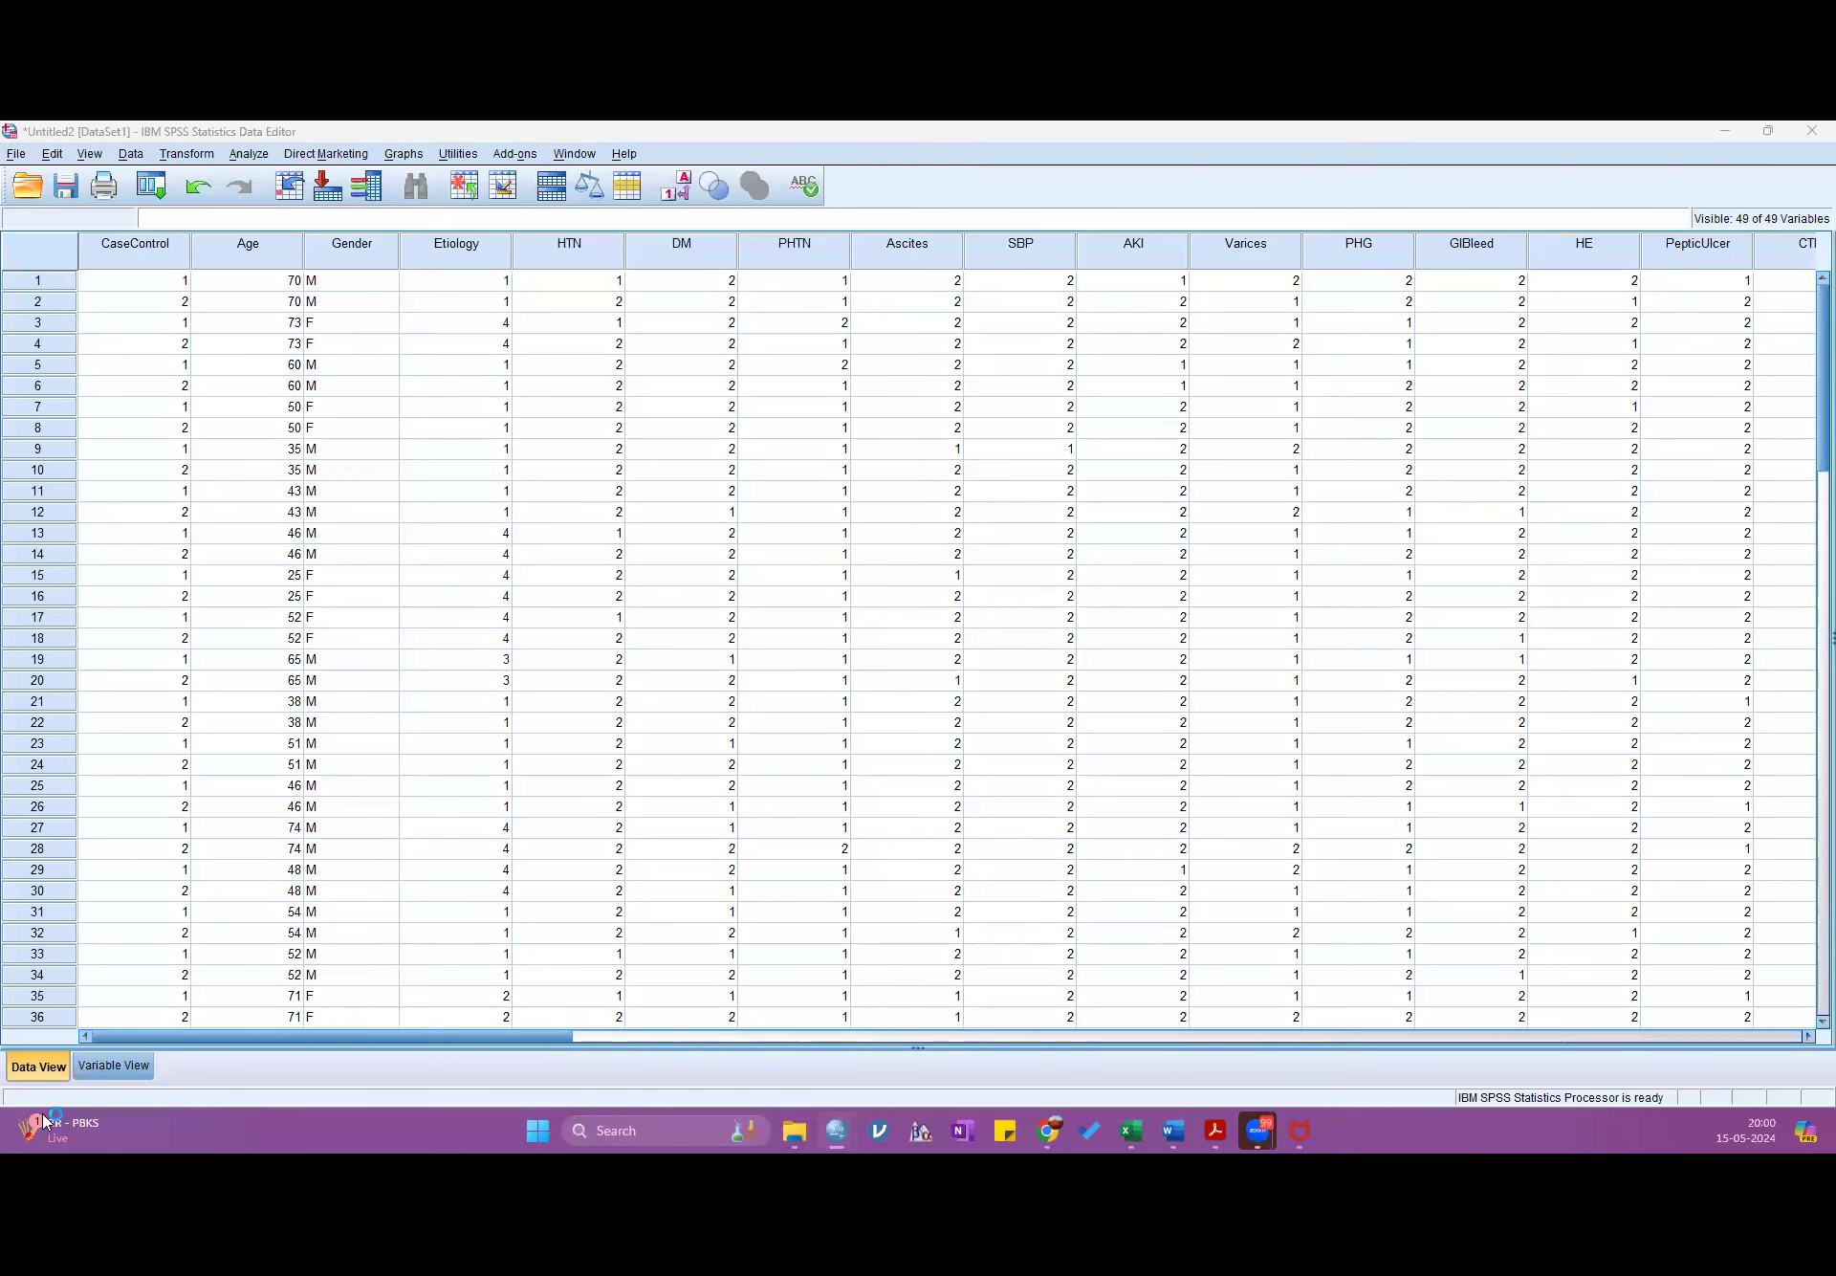
- Examine the Scale, Ordinal and Nominal measurement level options of the AKI and Age variables in the variable list
left_click(143, 1064)
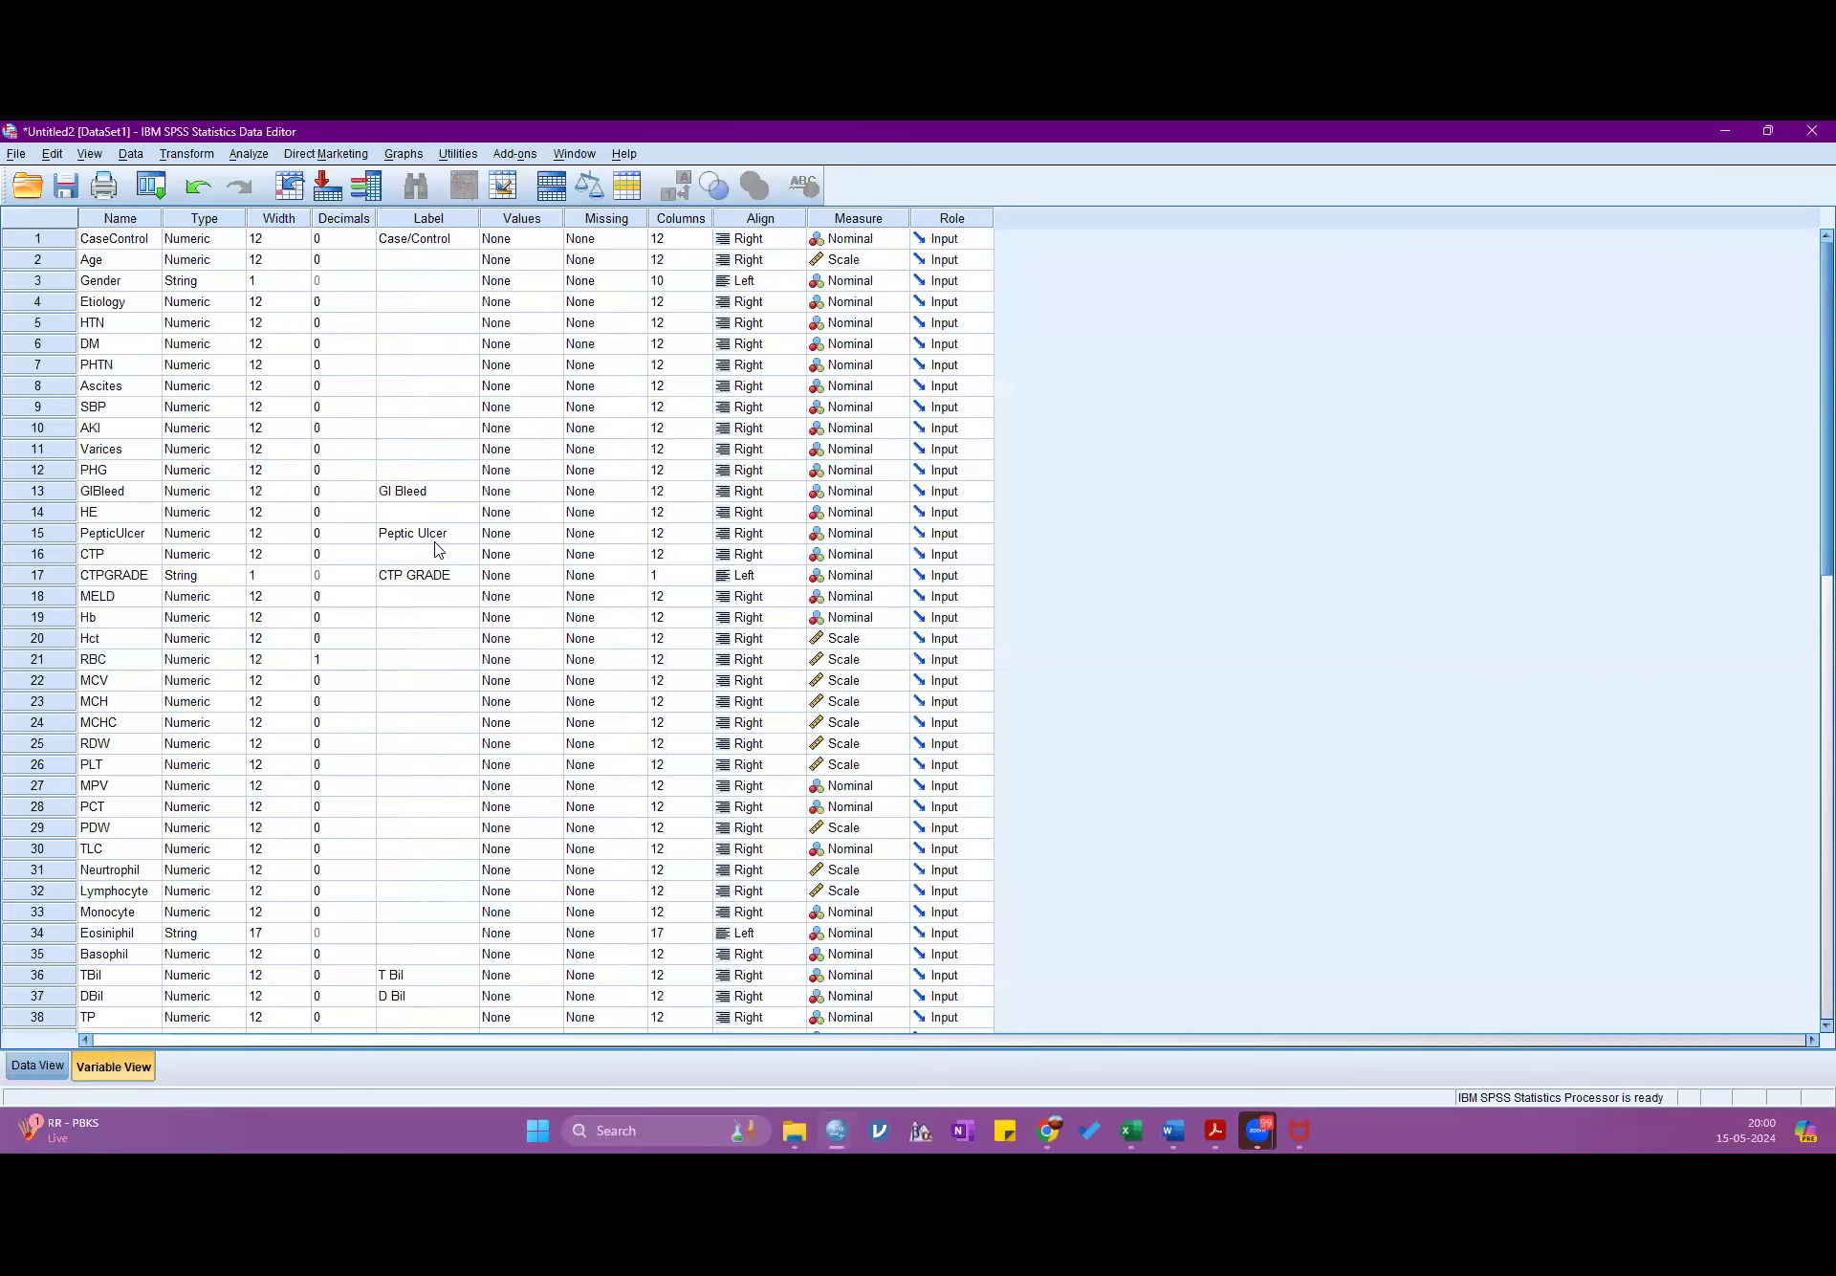
left_click(843, 432)
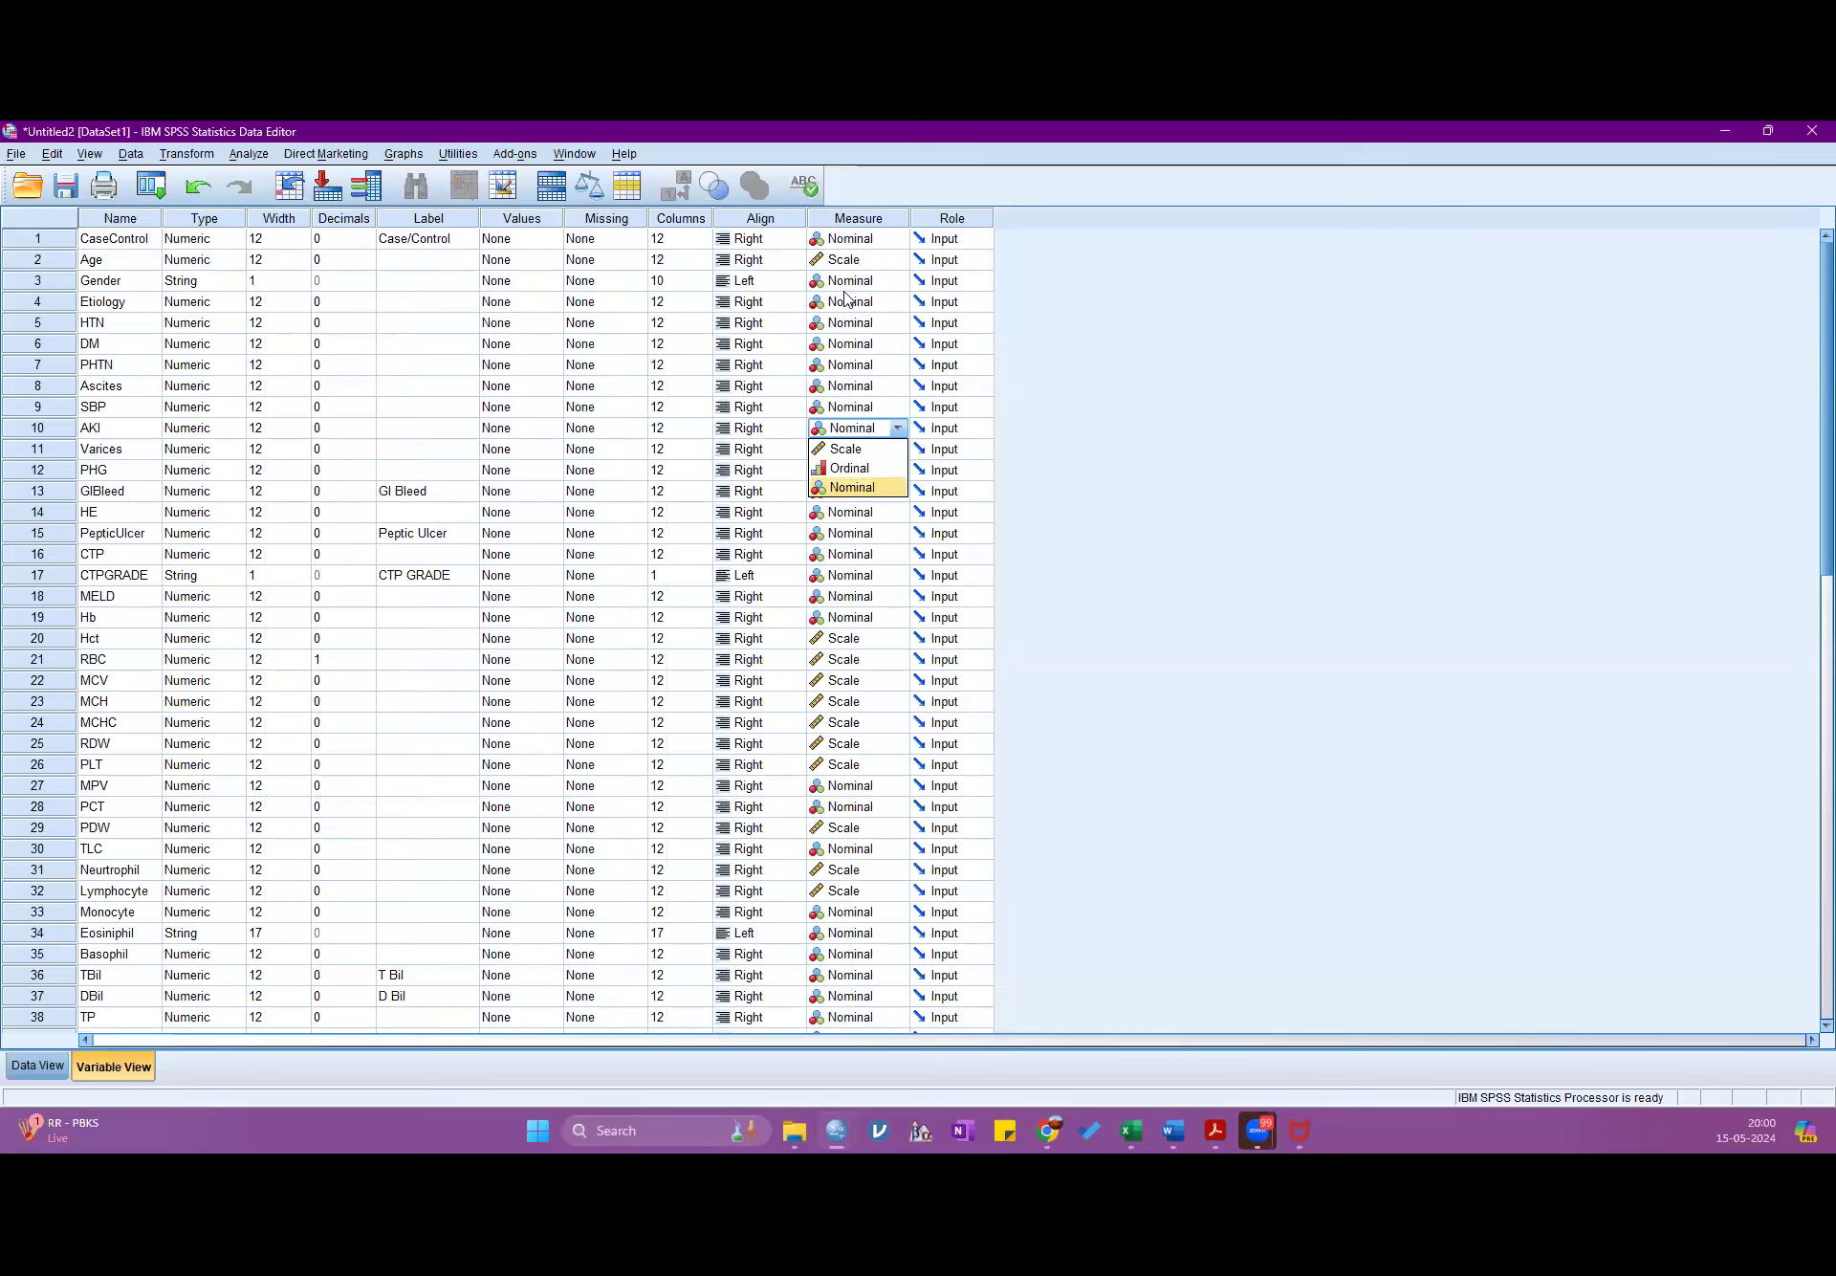
left_click(842, 332)
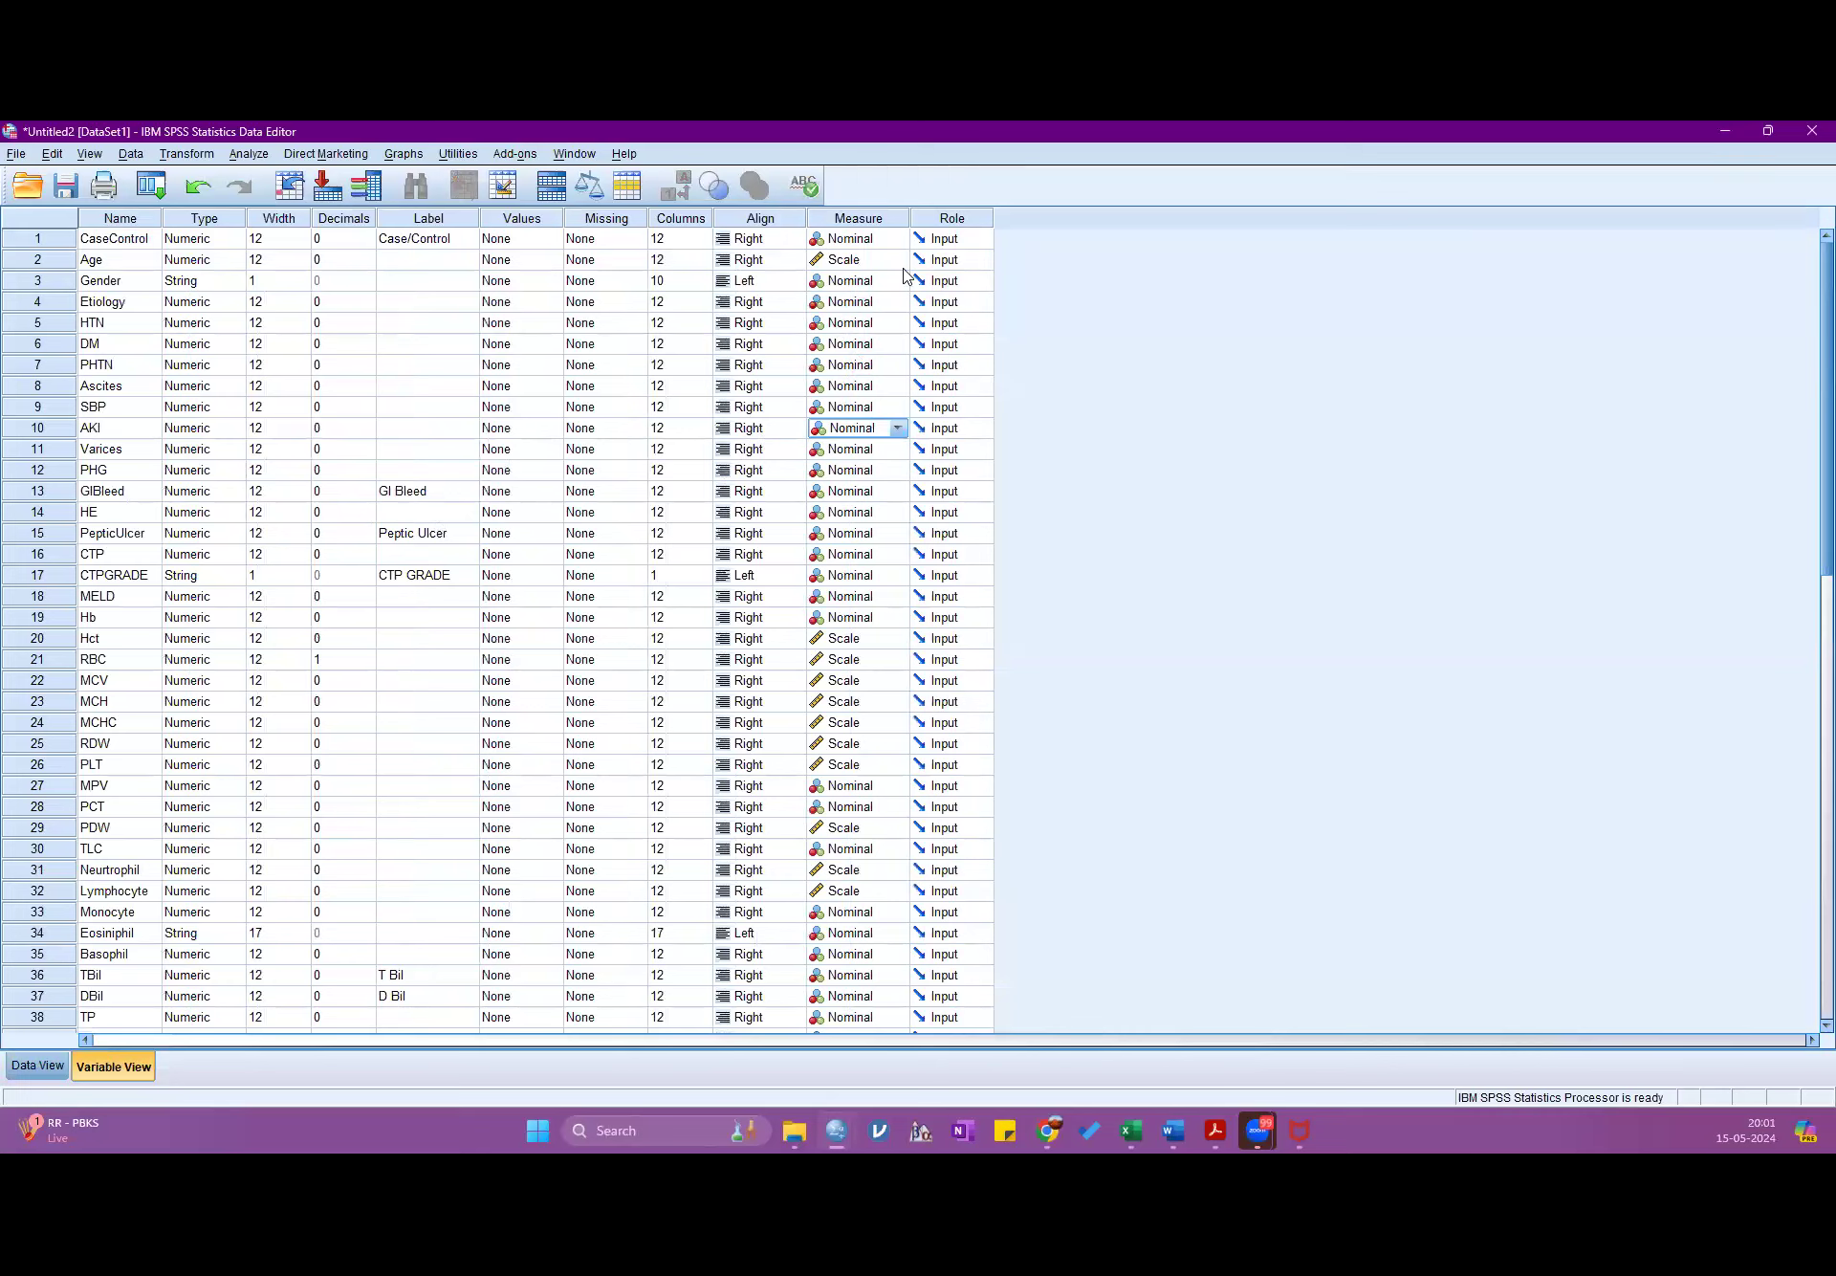
left_click(847, 261)
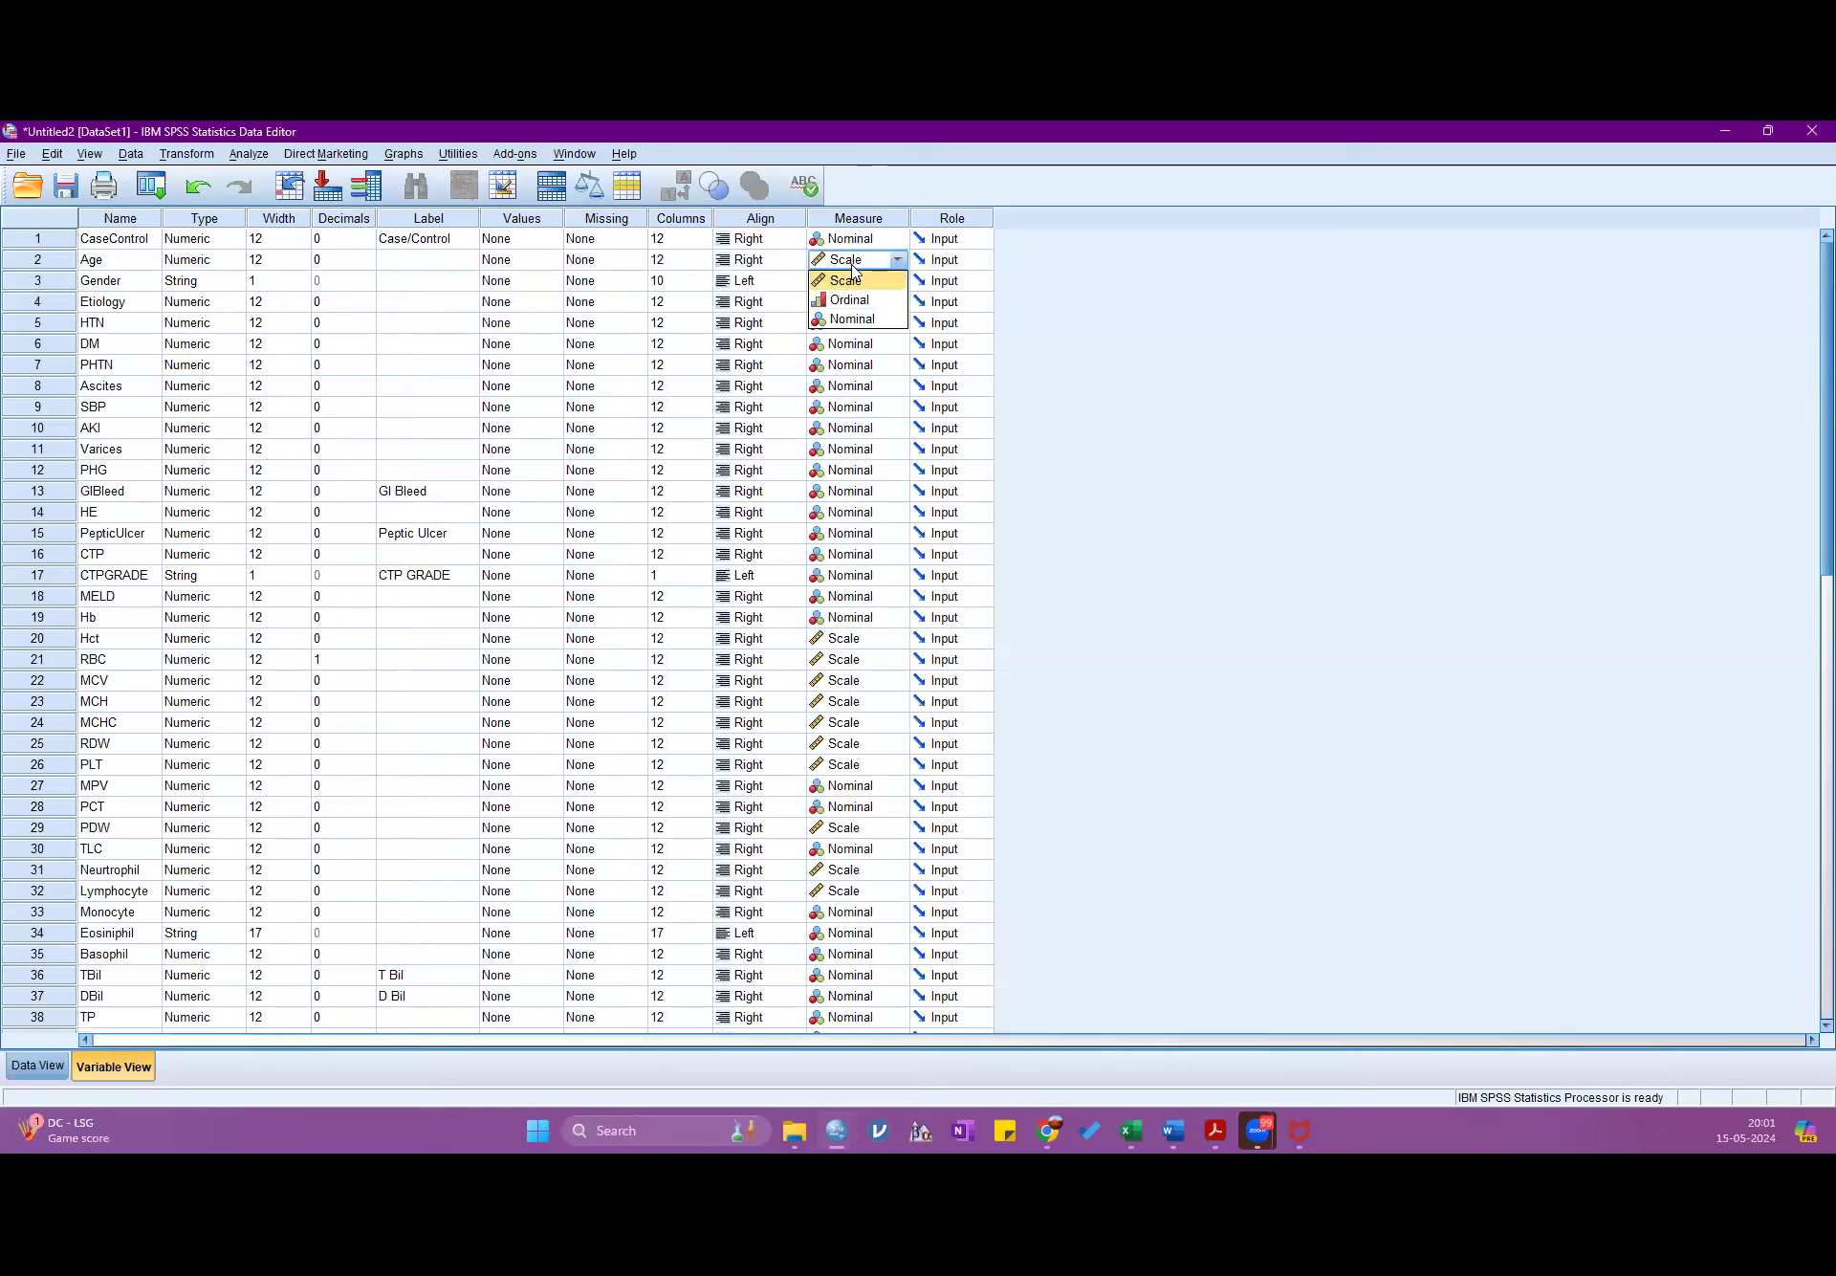
left_click(864, 322)
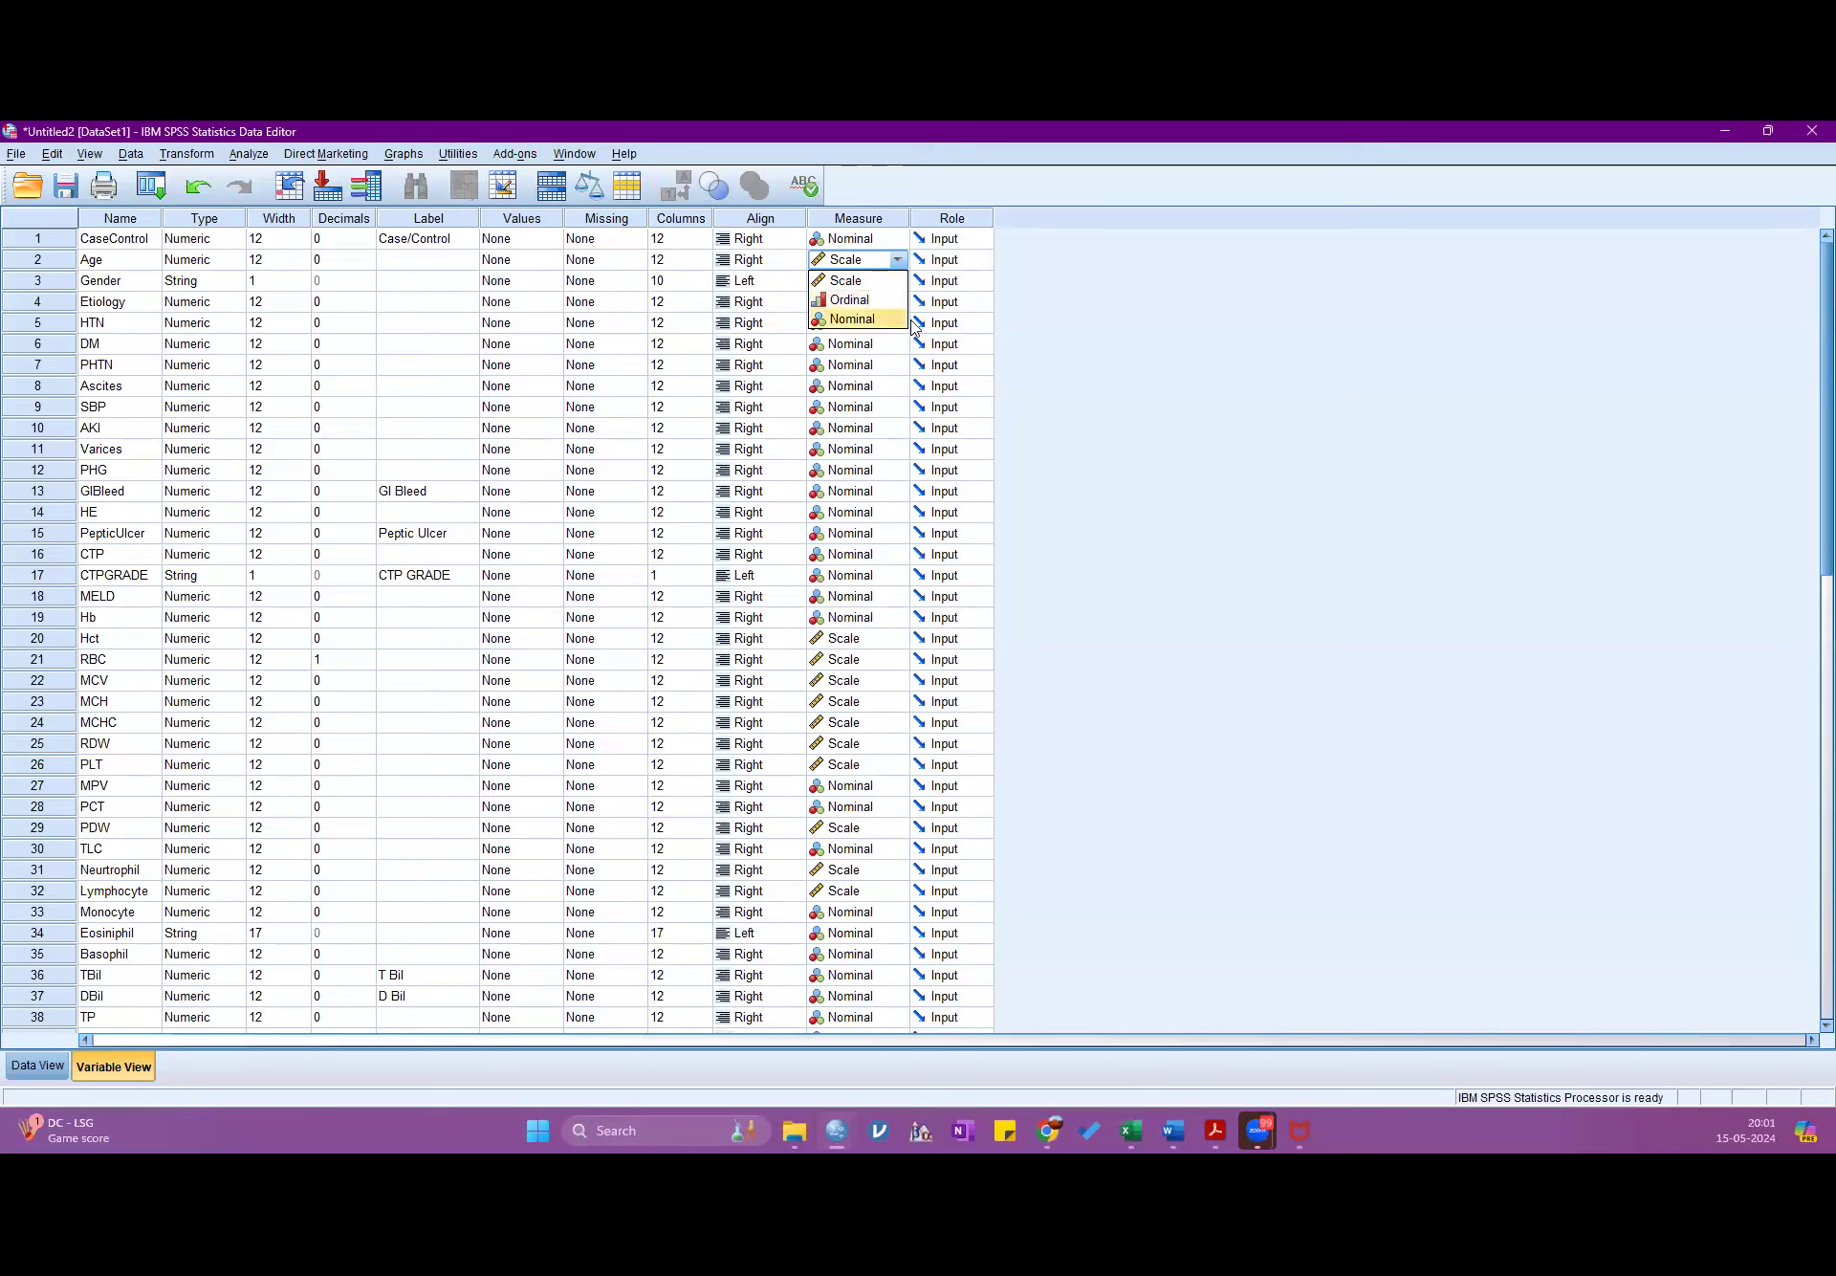
left_click(849, 319)
left_click(852, 321)
left_click(850, 320)
left_click(851, 320)
left_click(851, 320)
- Examine the variable type options for Etiology, including Scientific notation, Date, Dollar, Custom currency and String, and keep the type Numeric
left_click(191, 304)
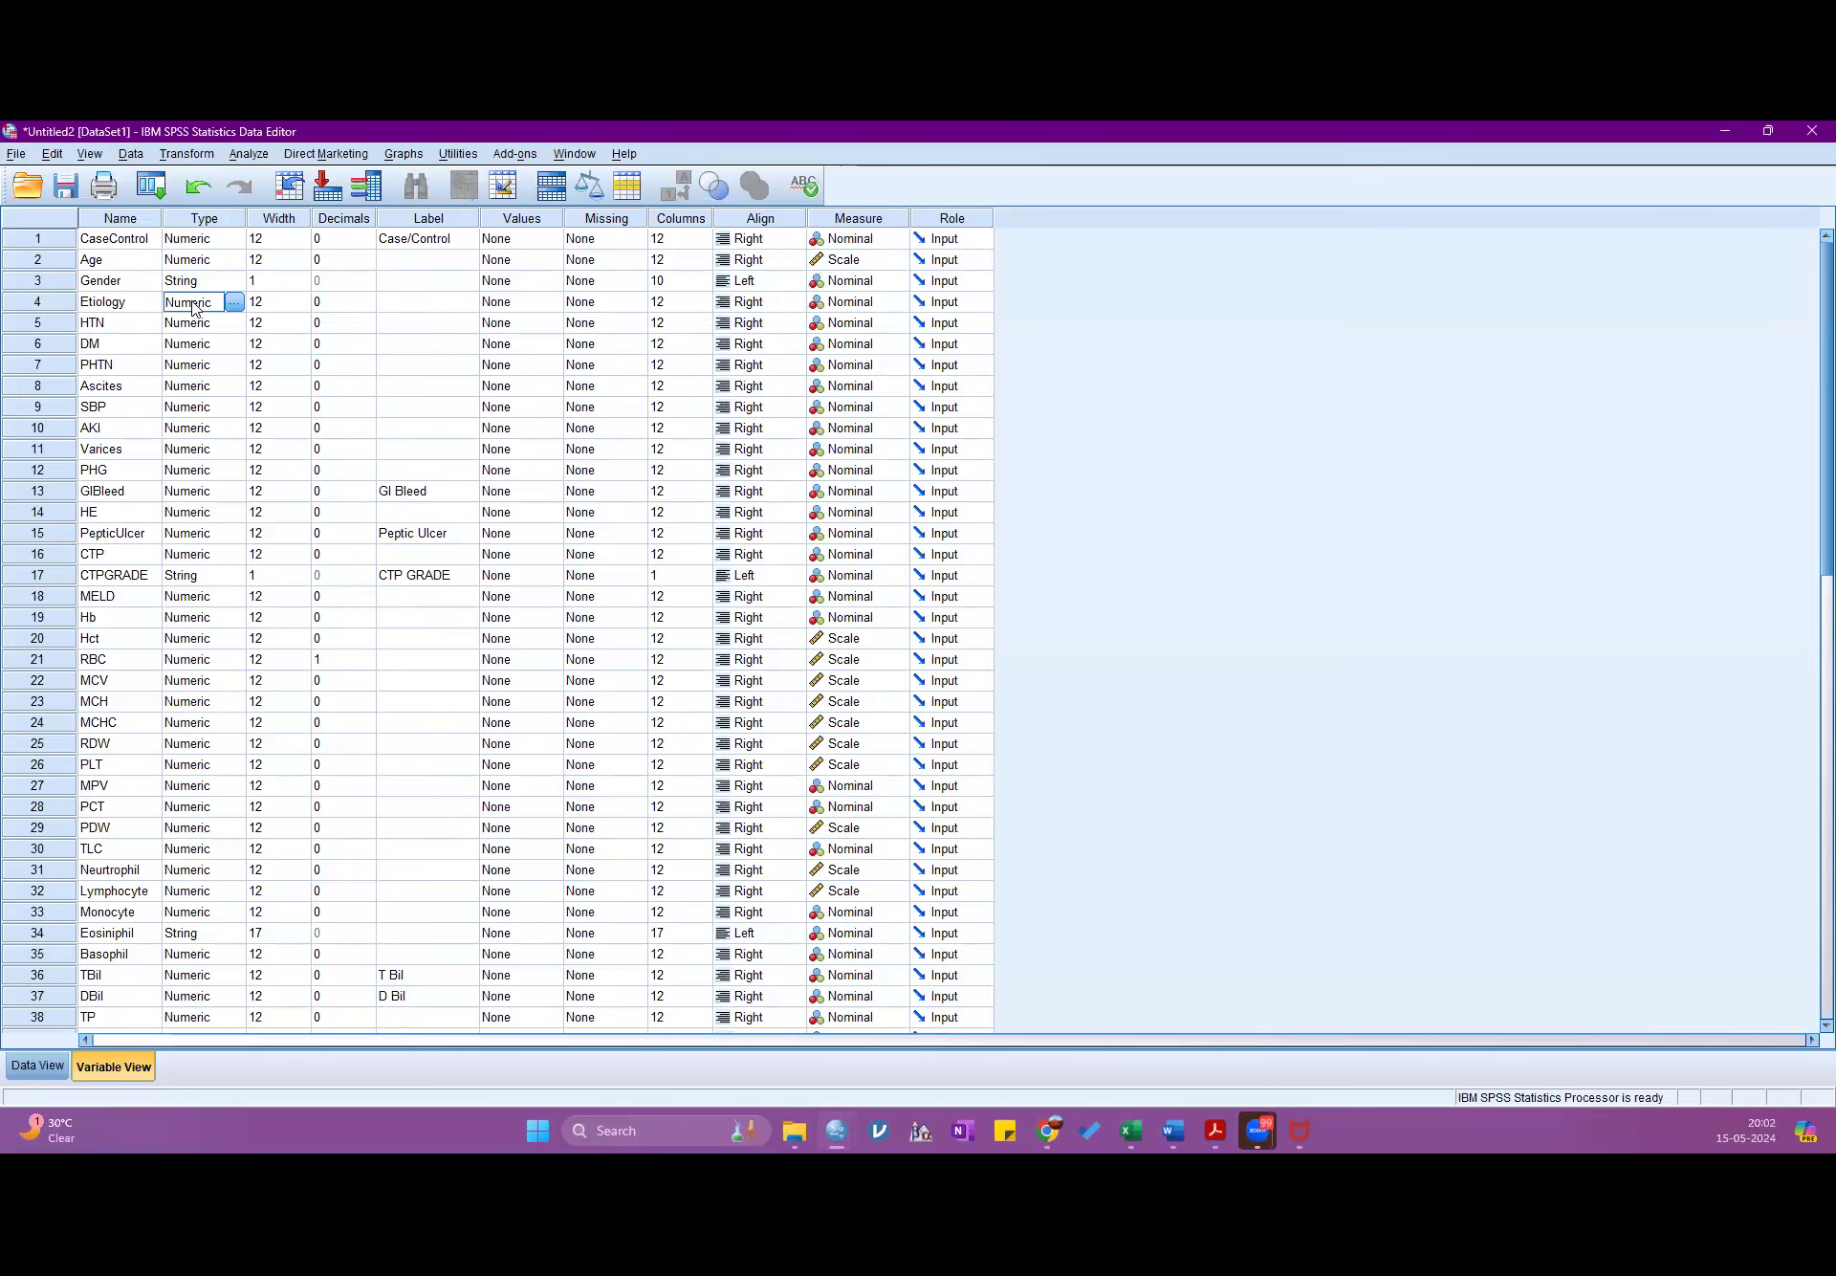
left_click(235, 302)
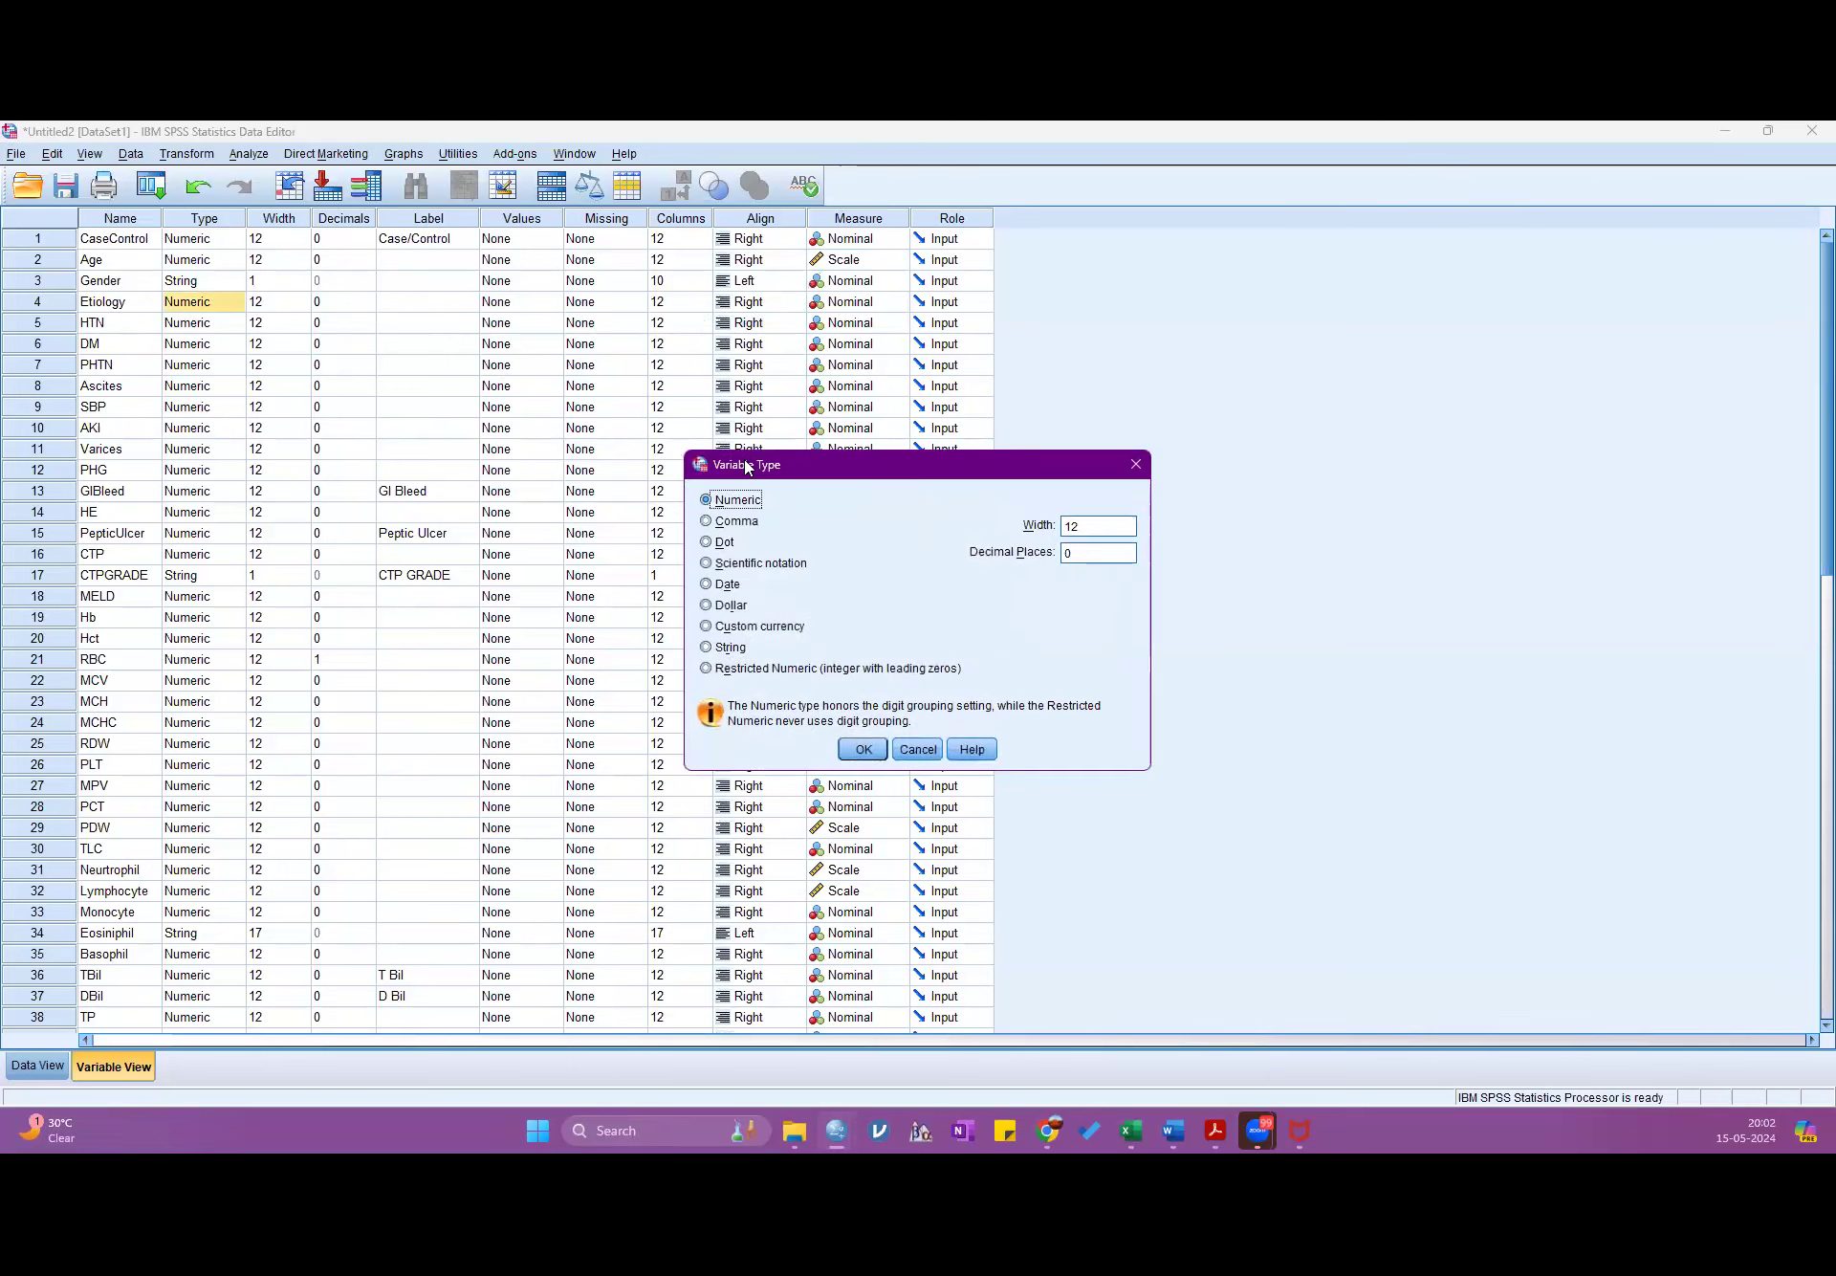
left_click(239, 377)
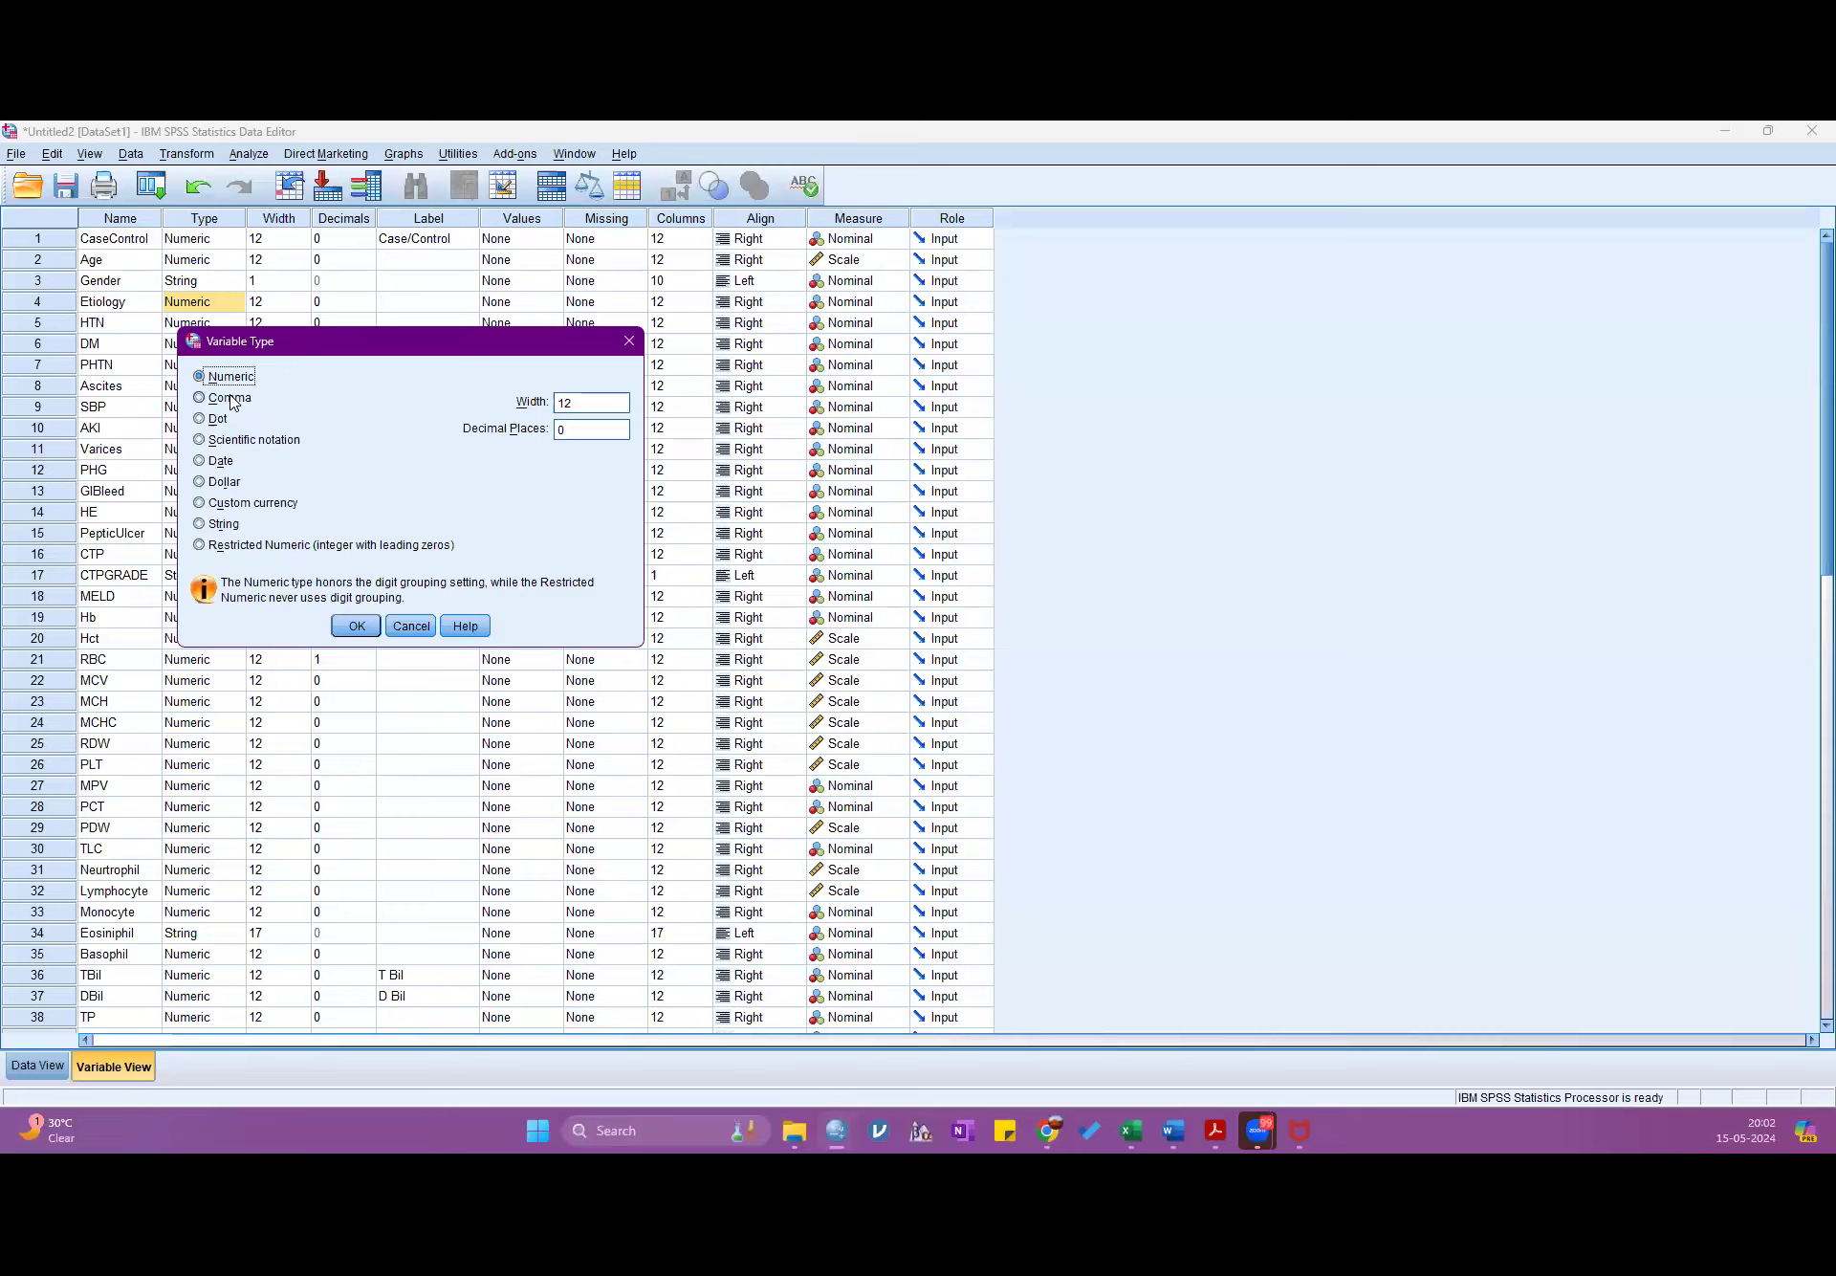
left_click(229, 423)
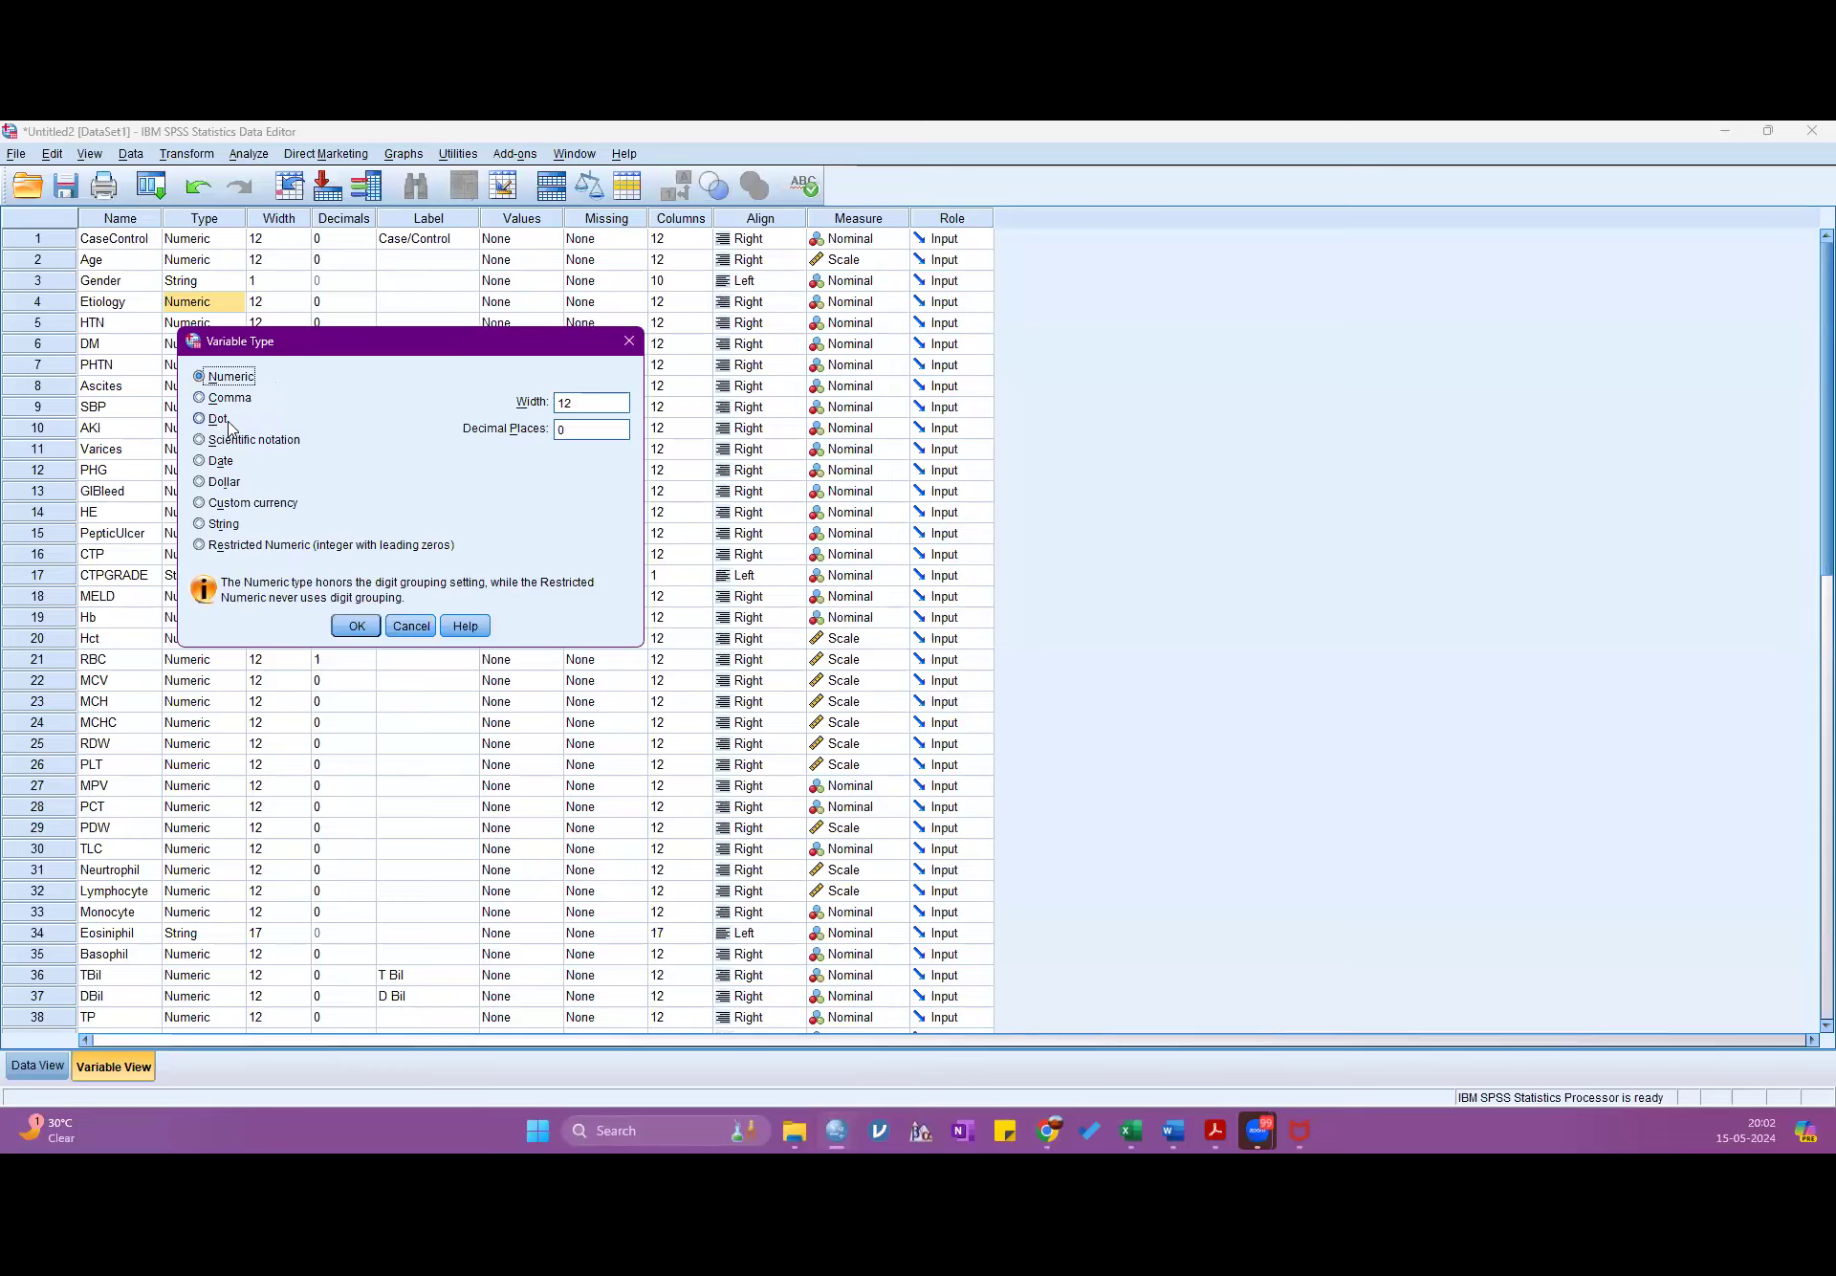
left_click(229, 422)
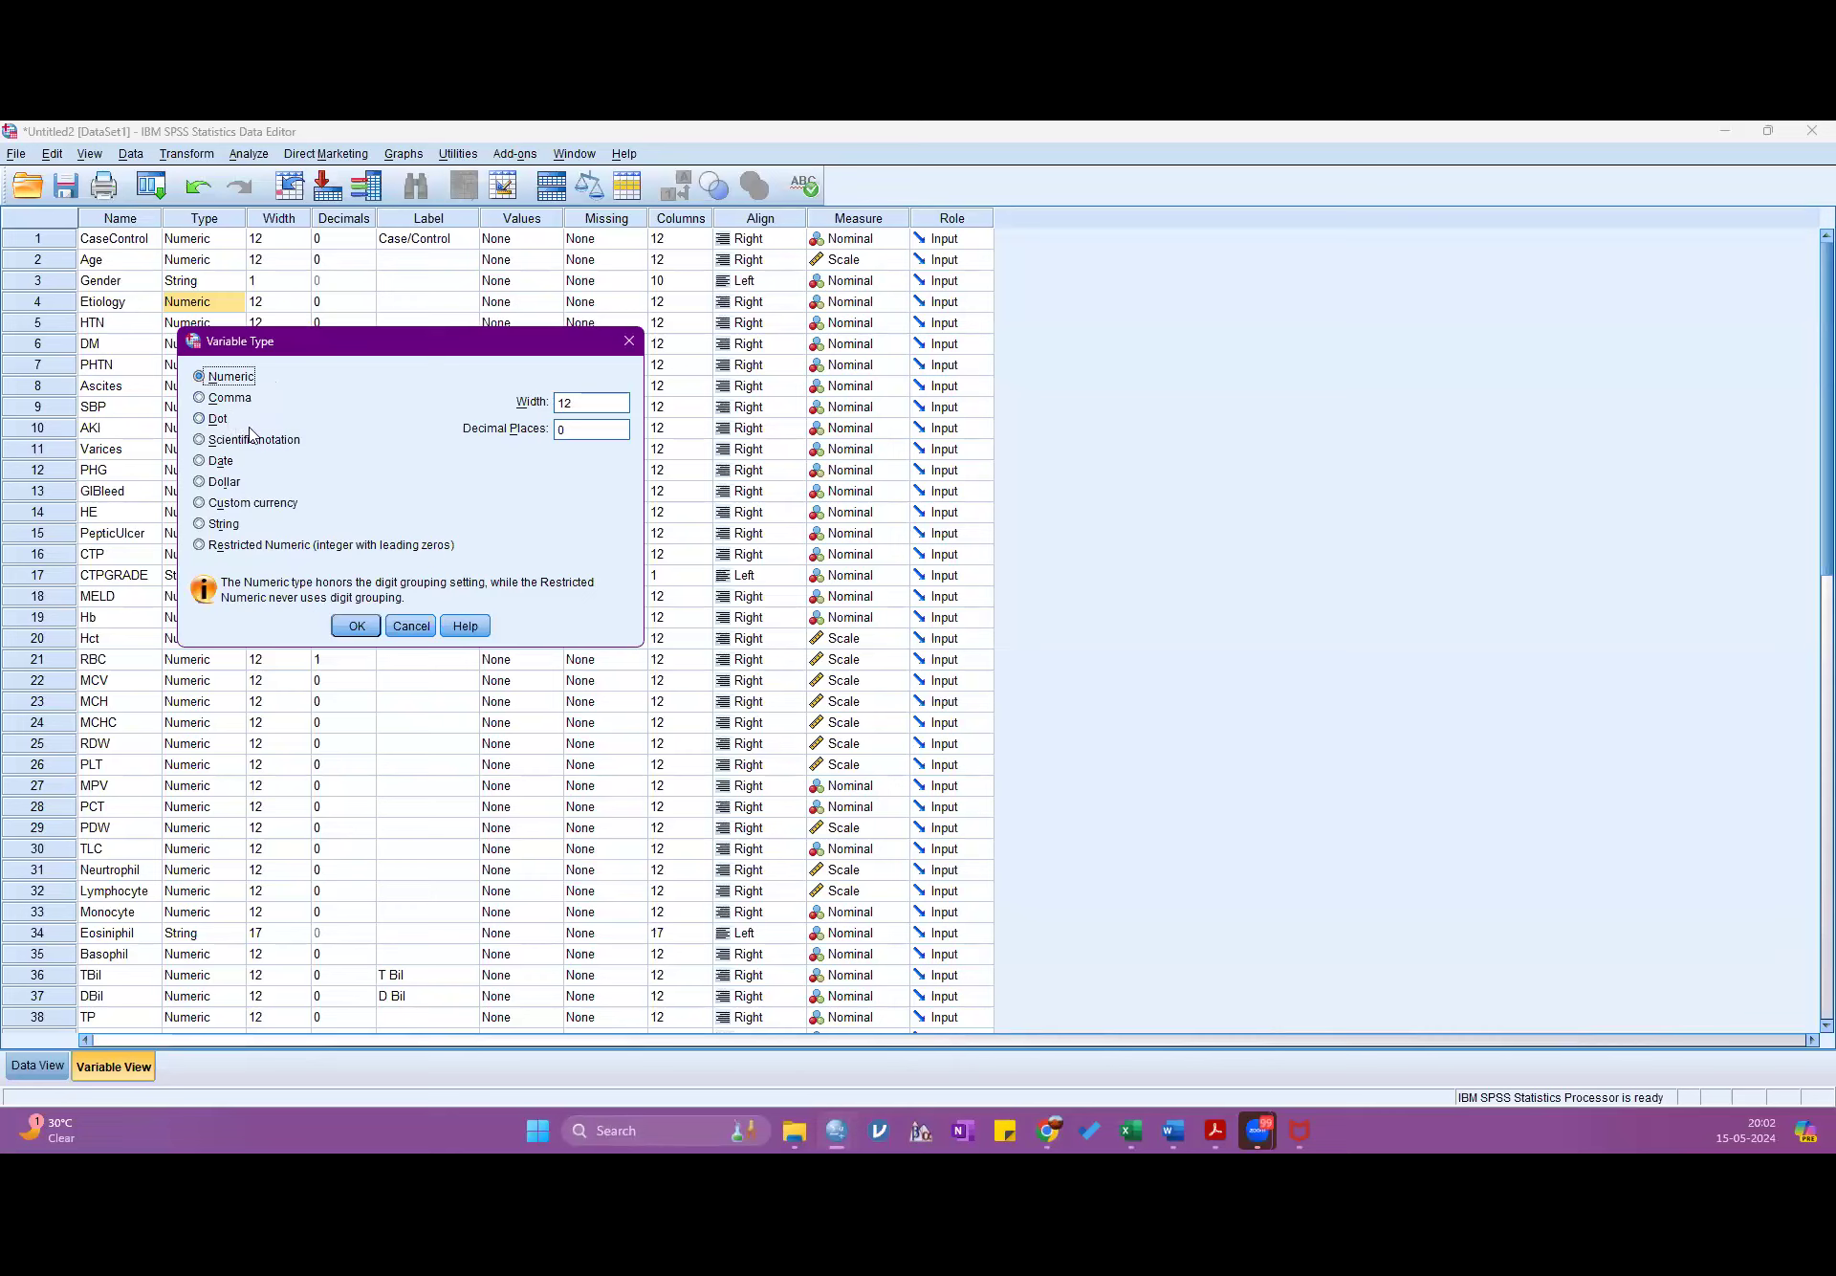
left_click(248, 443)
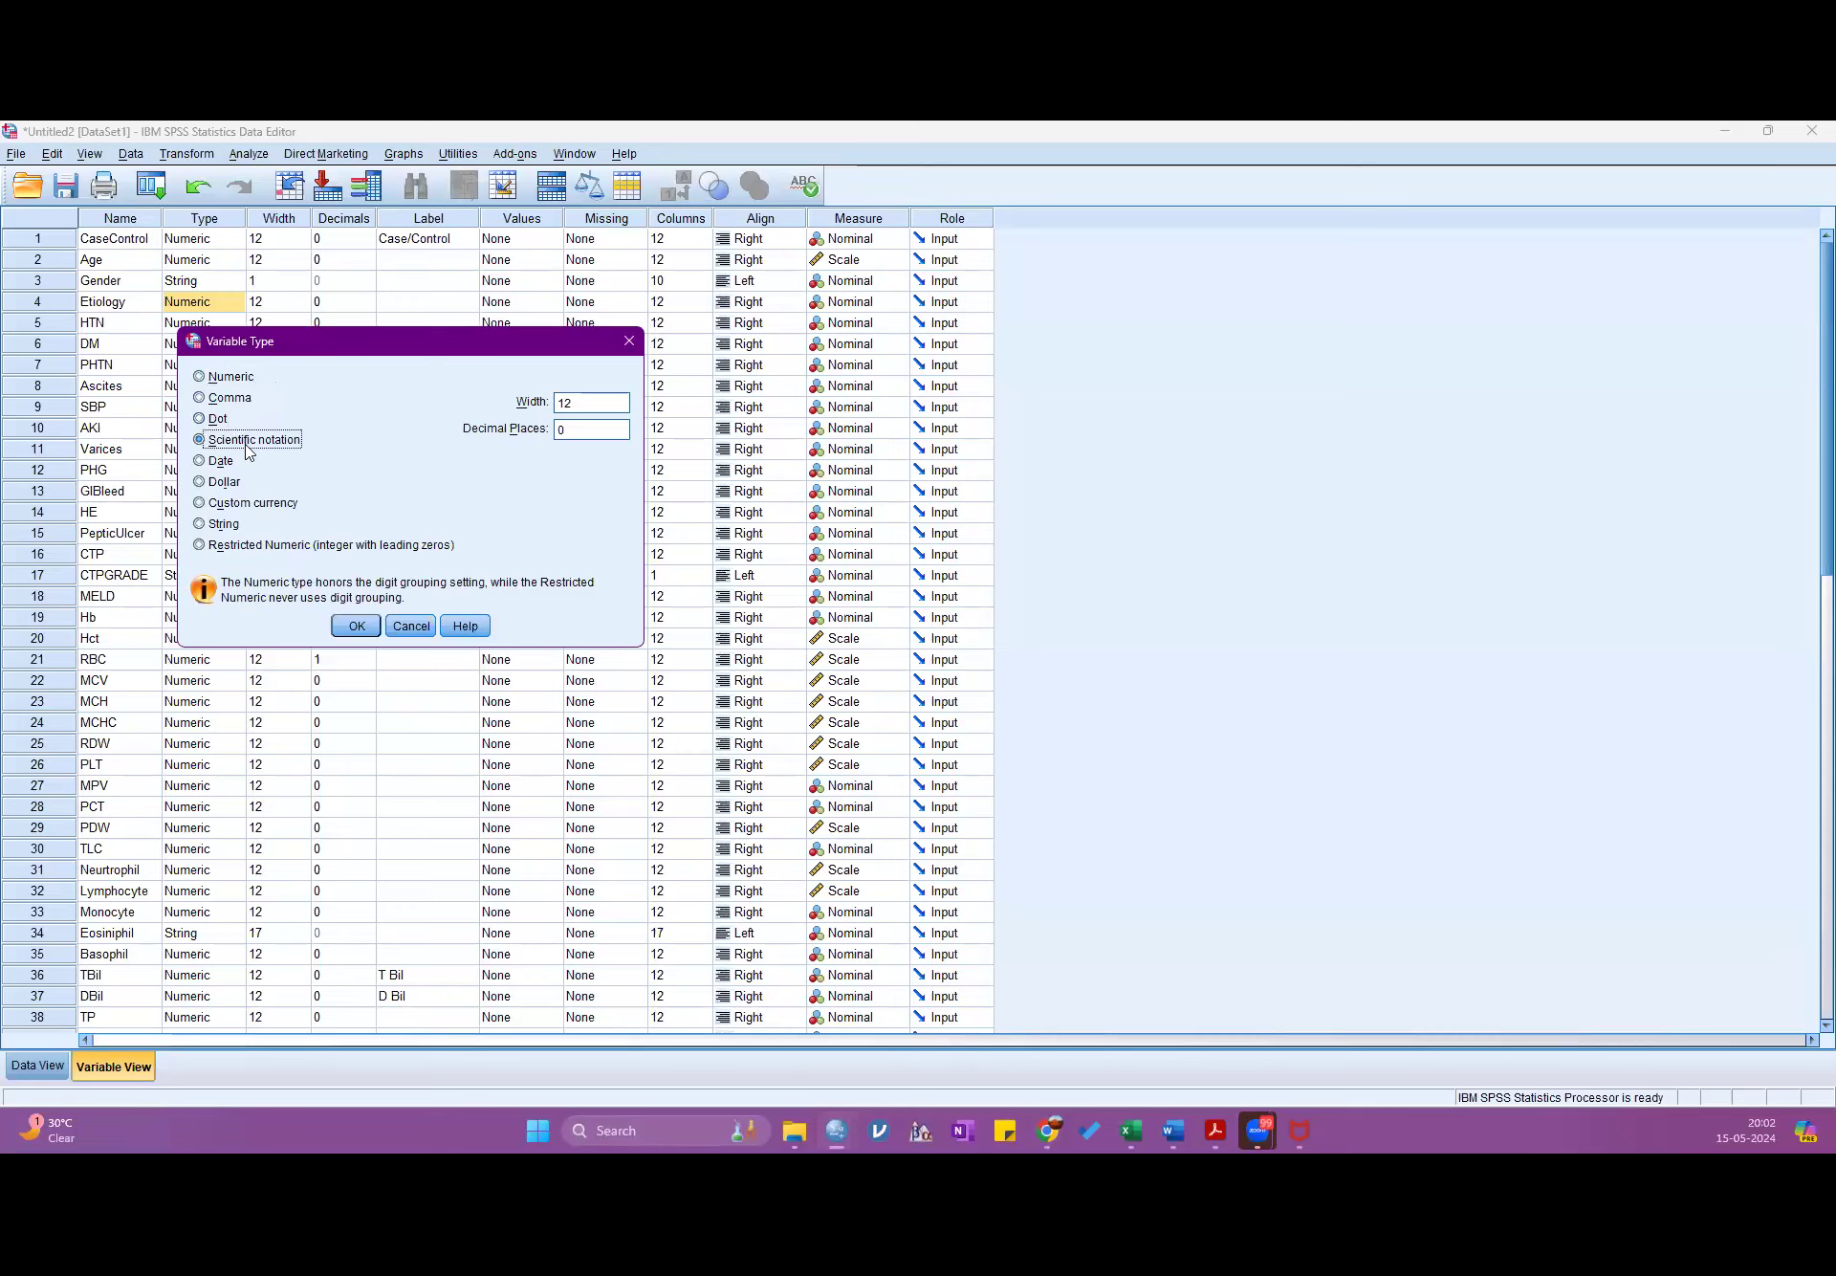
left_click(247, 445)
left_click(217, 462)
left_click(222, 482)
left_click(230, 504)
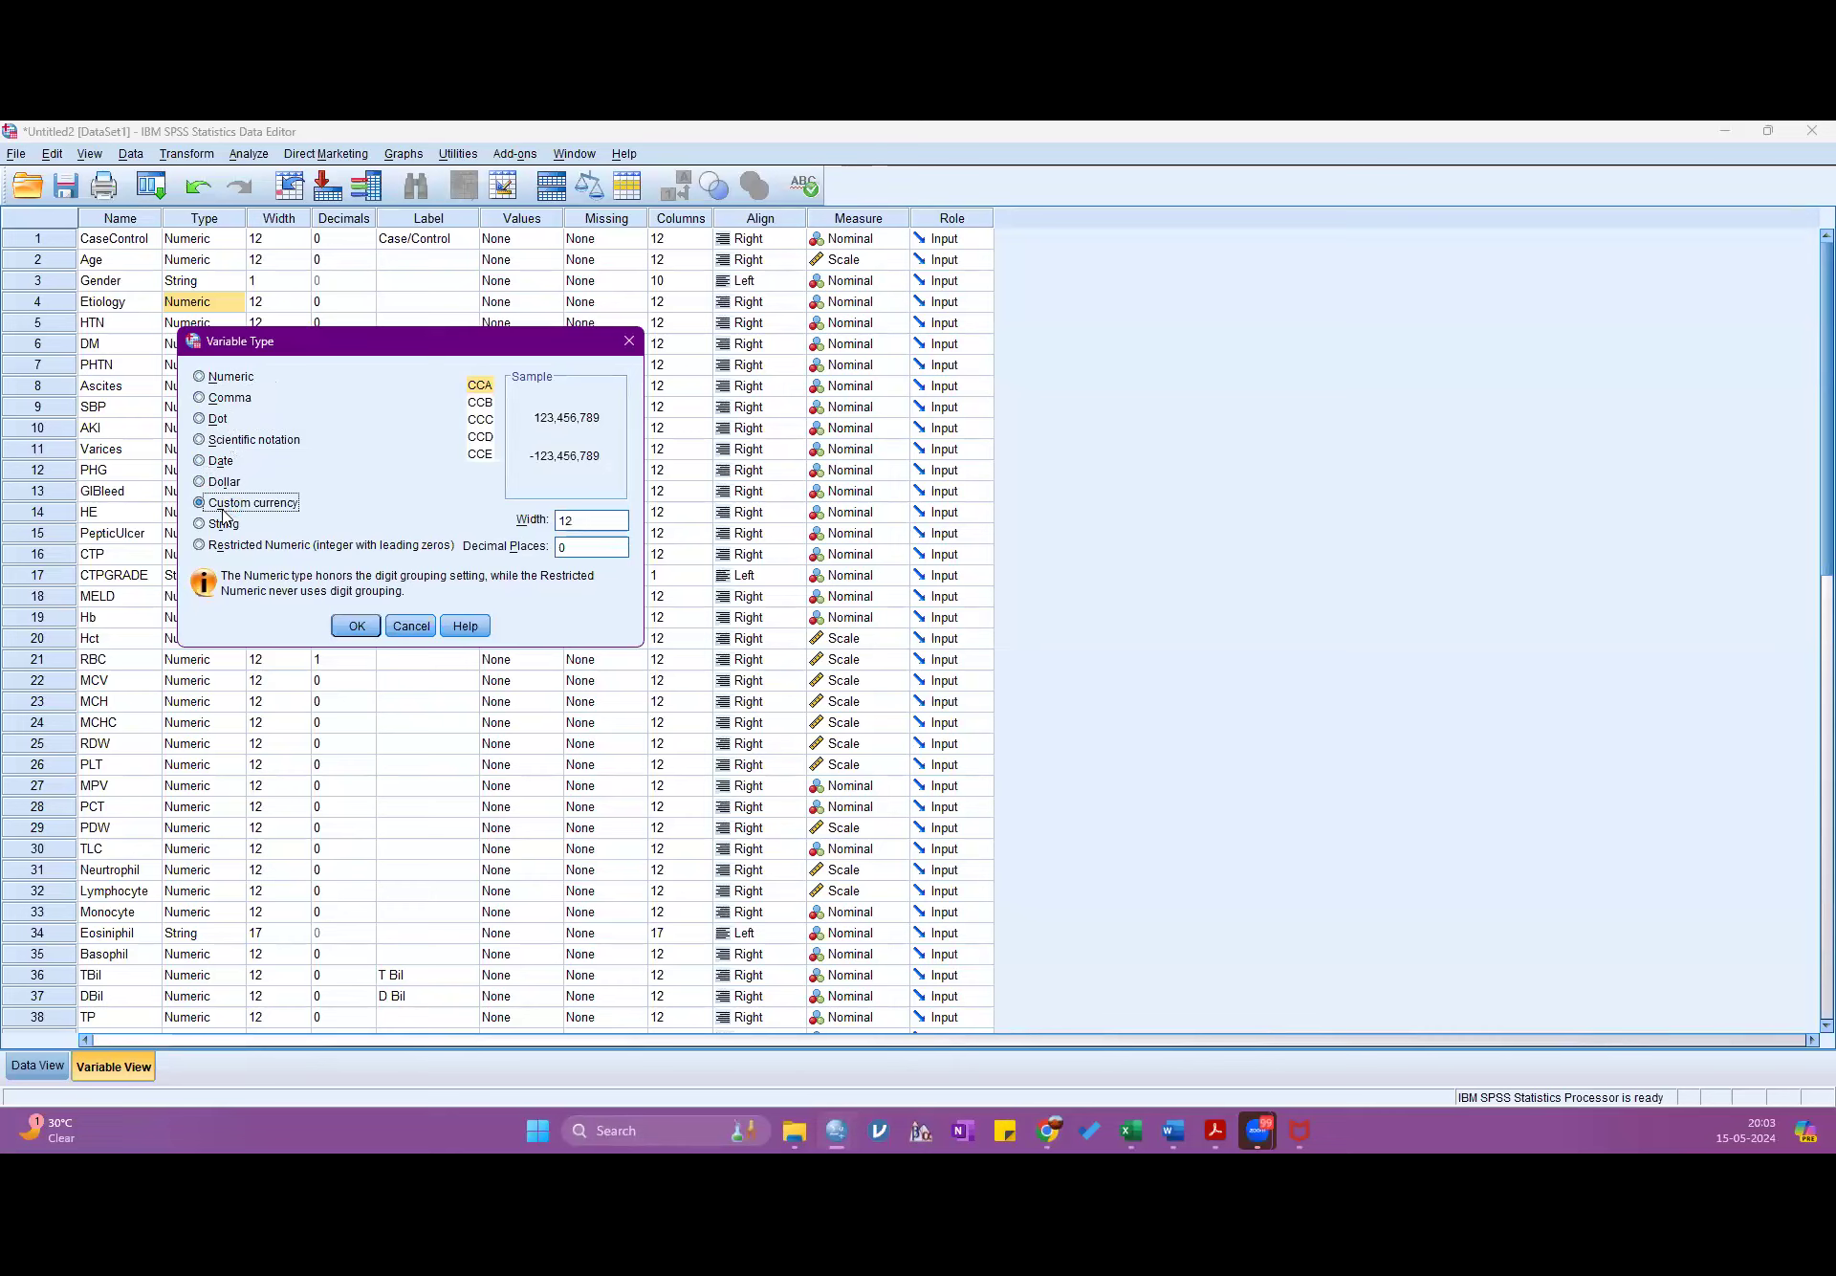
left_click(224, 524)
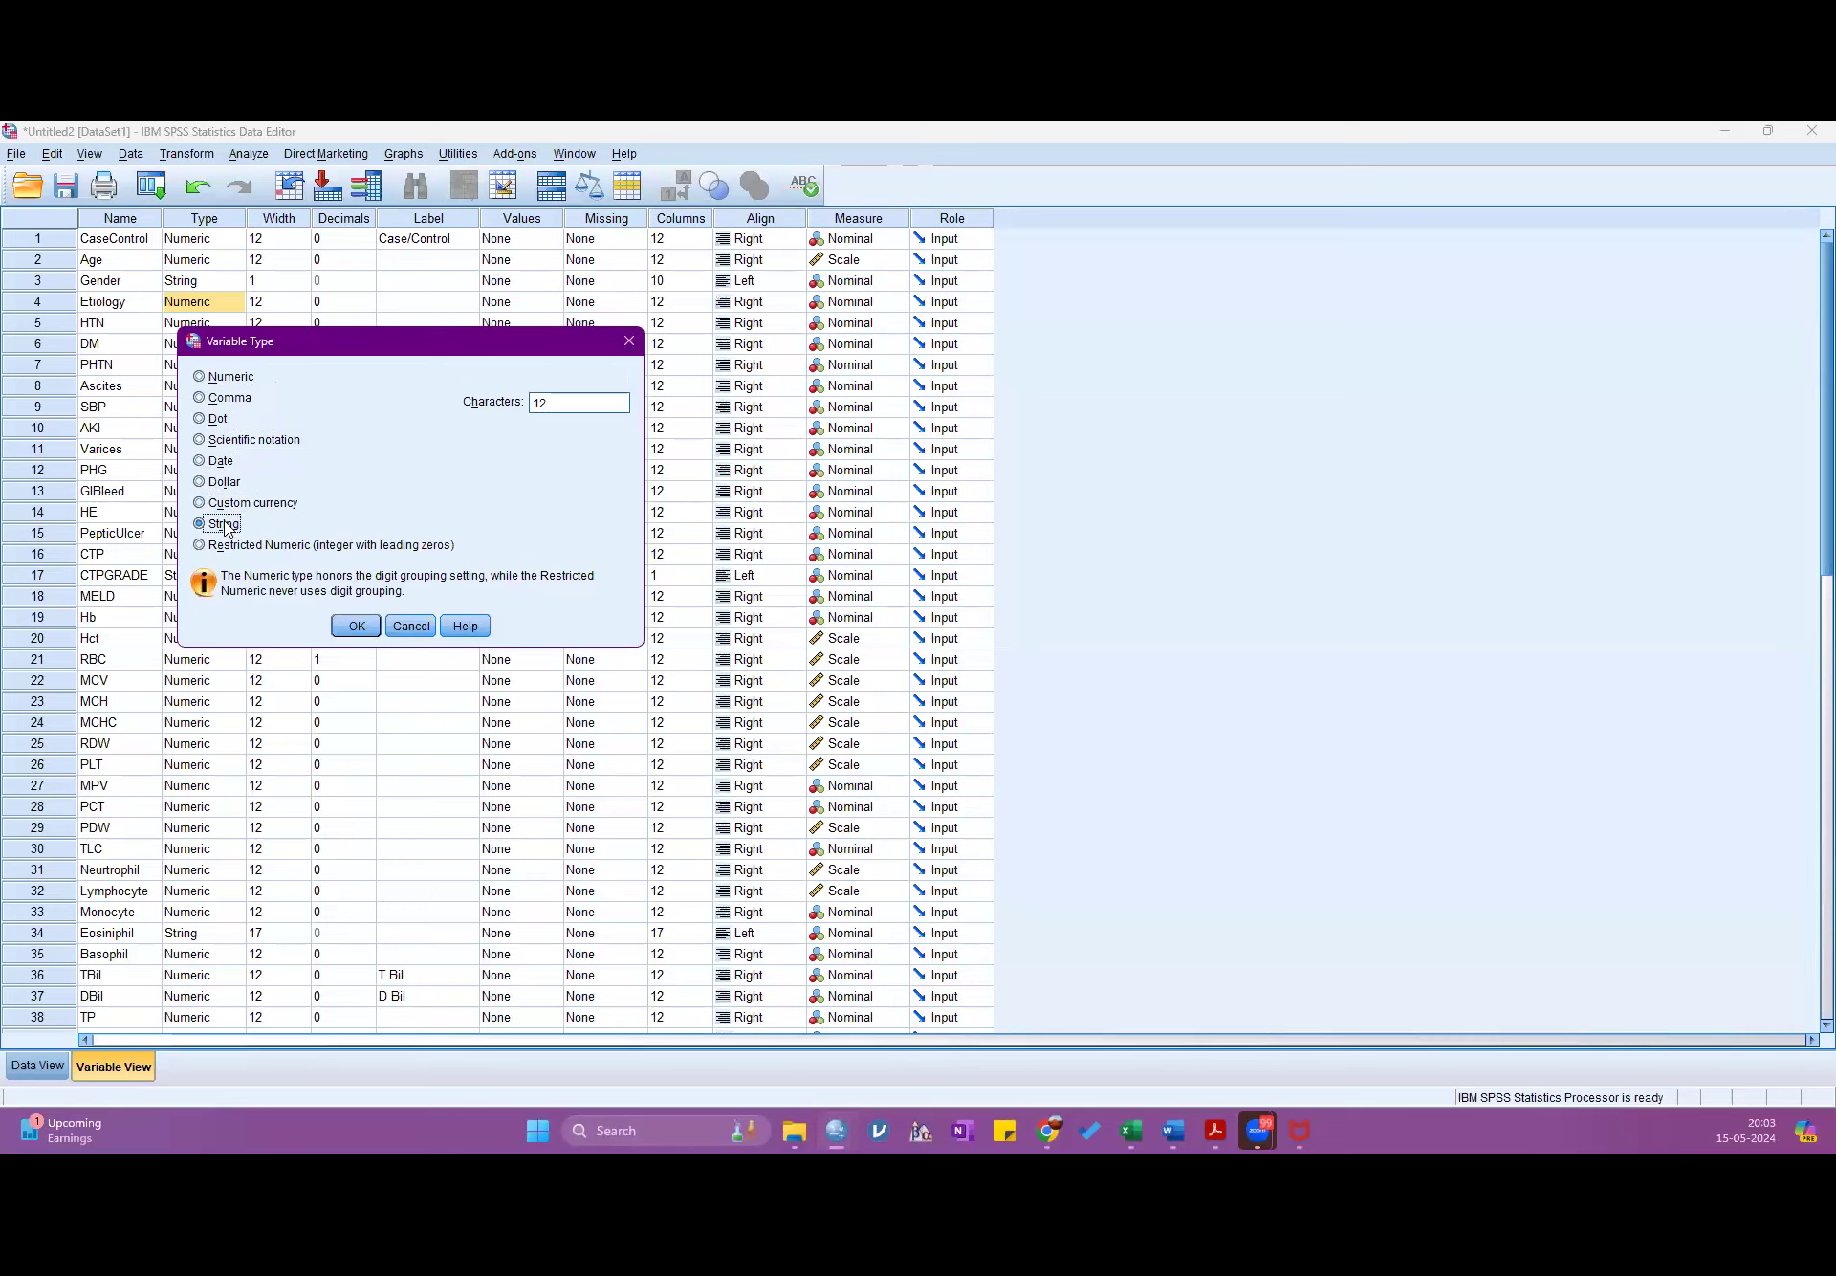
left_click(226, 378)
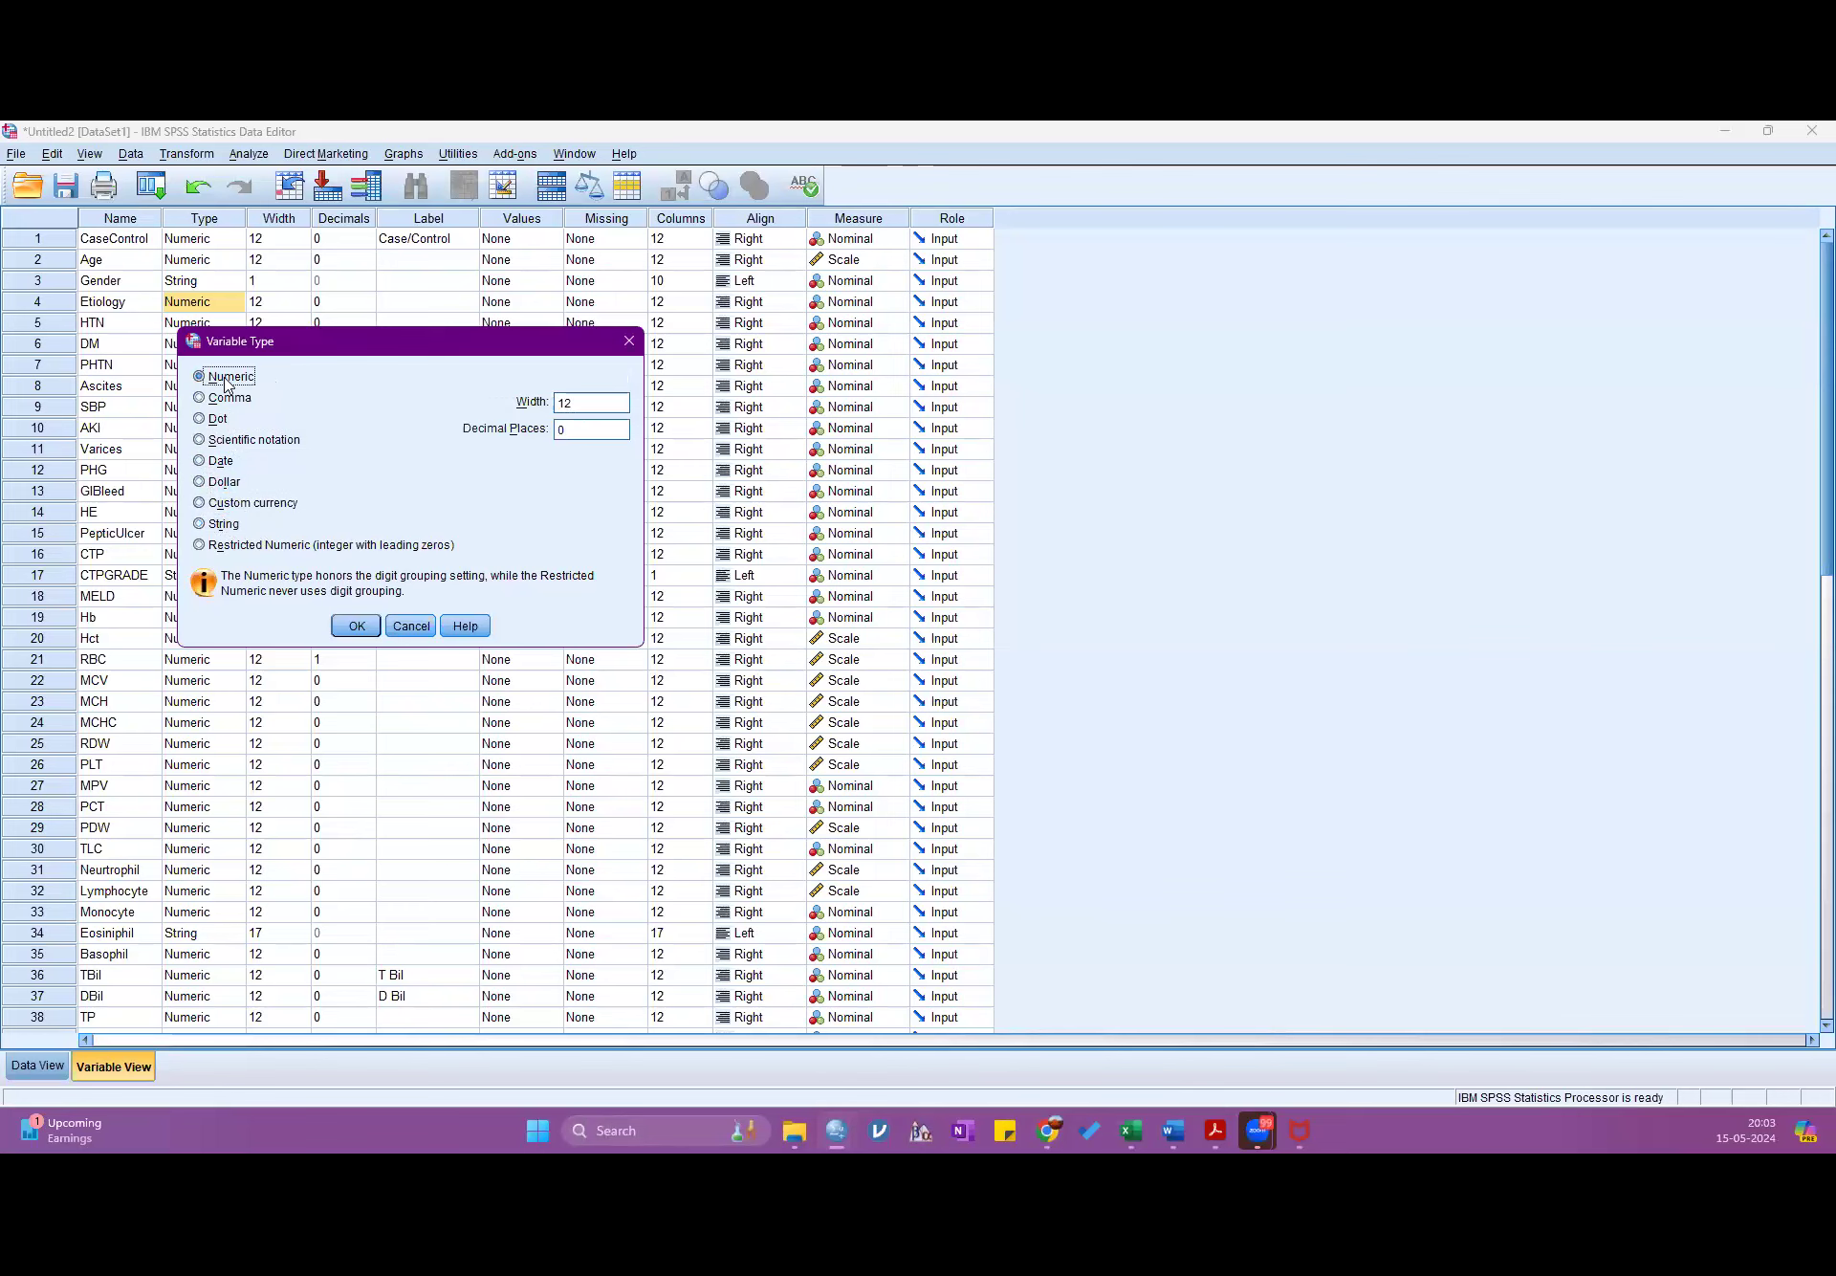
left_click(356, 625)
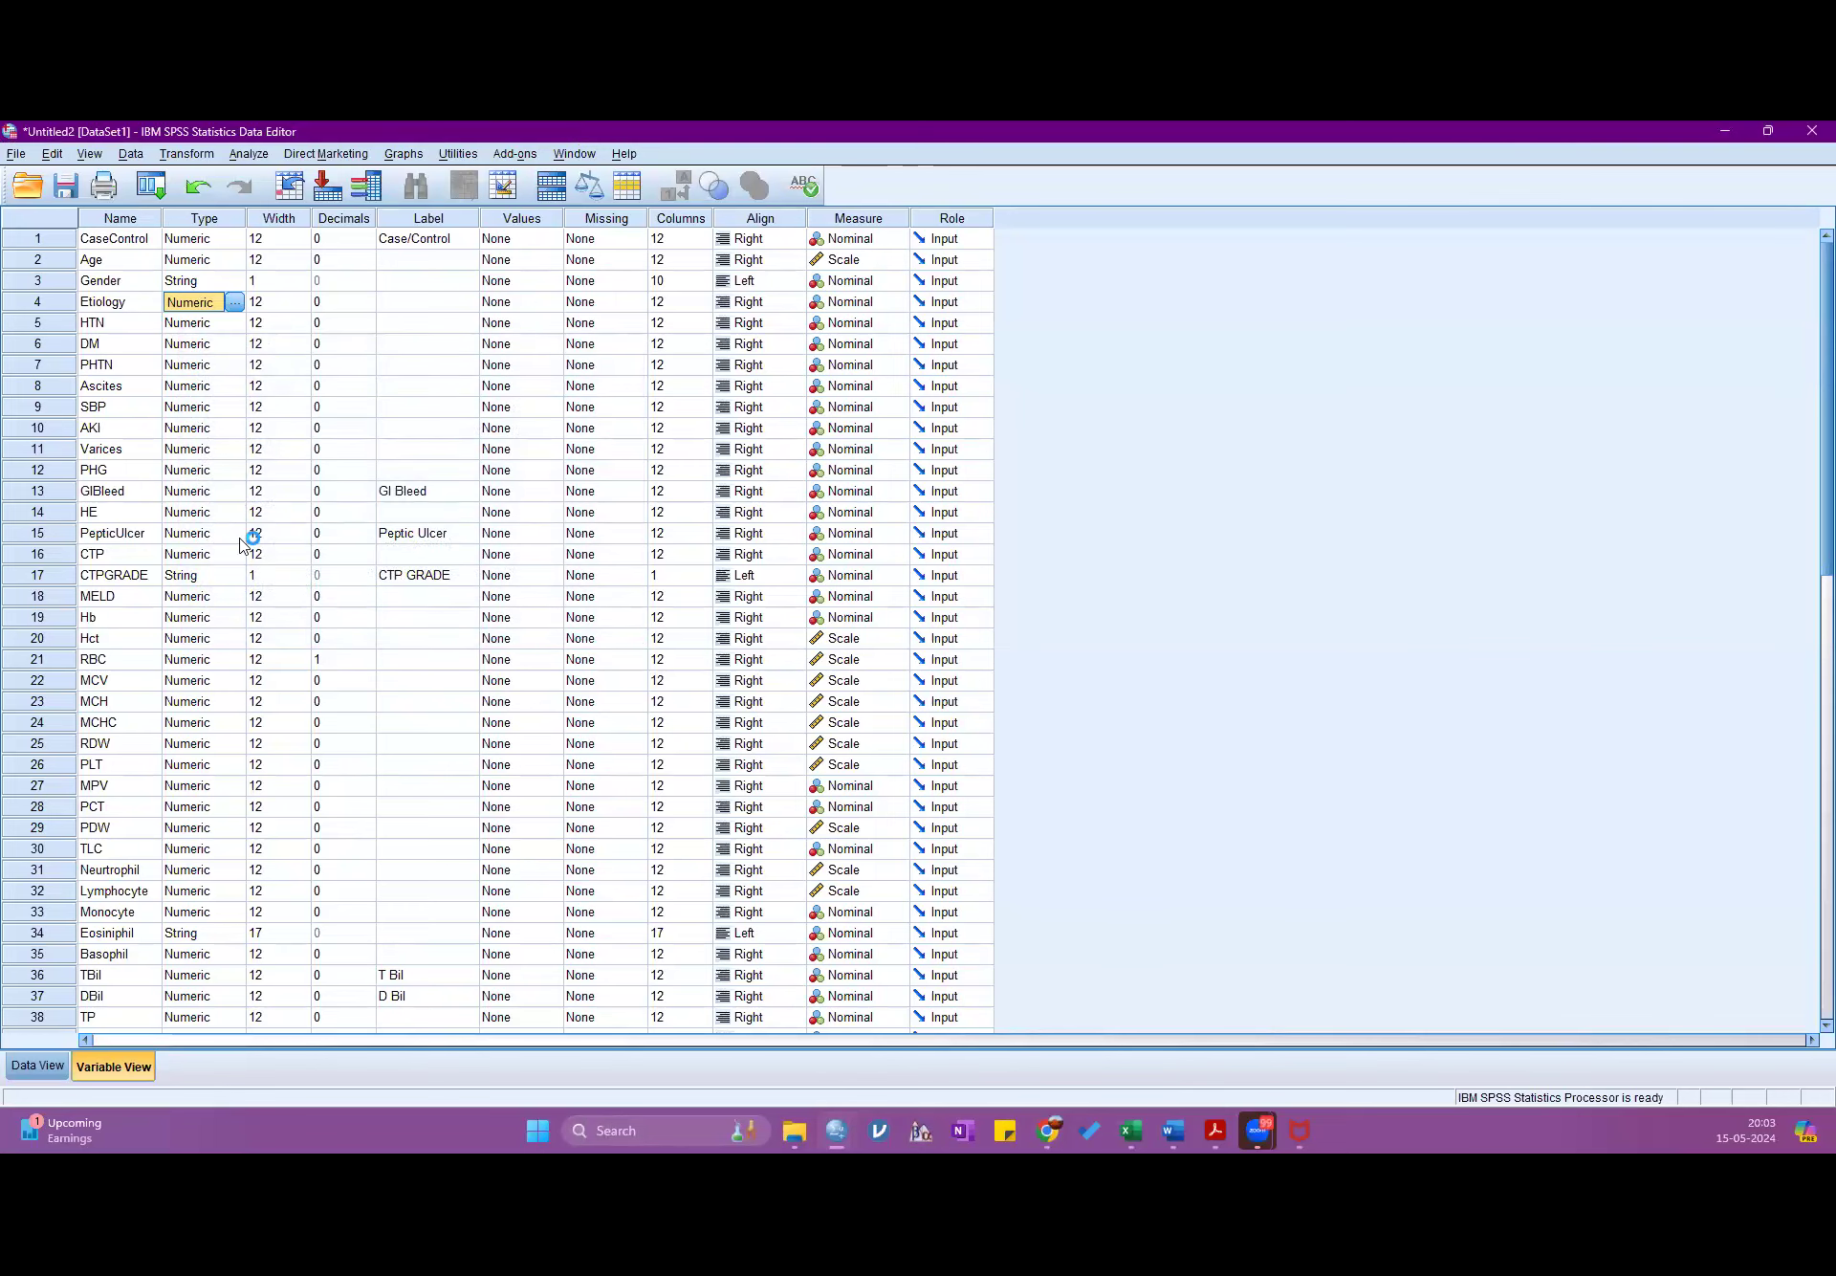
- Examine the data values of the MELD, Hb, Hct, RBC and MCV columns, and return to the first columns
left_click(36, 1065)
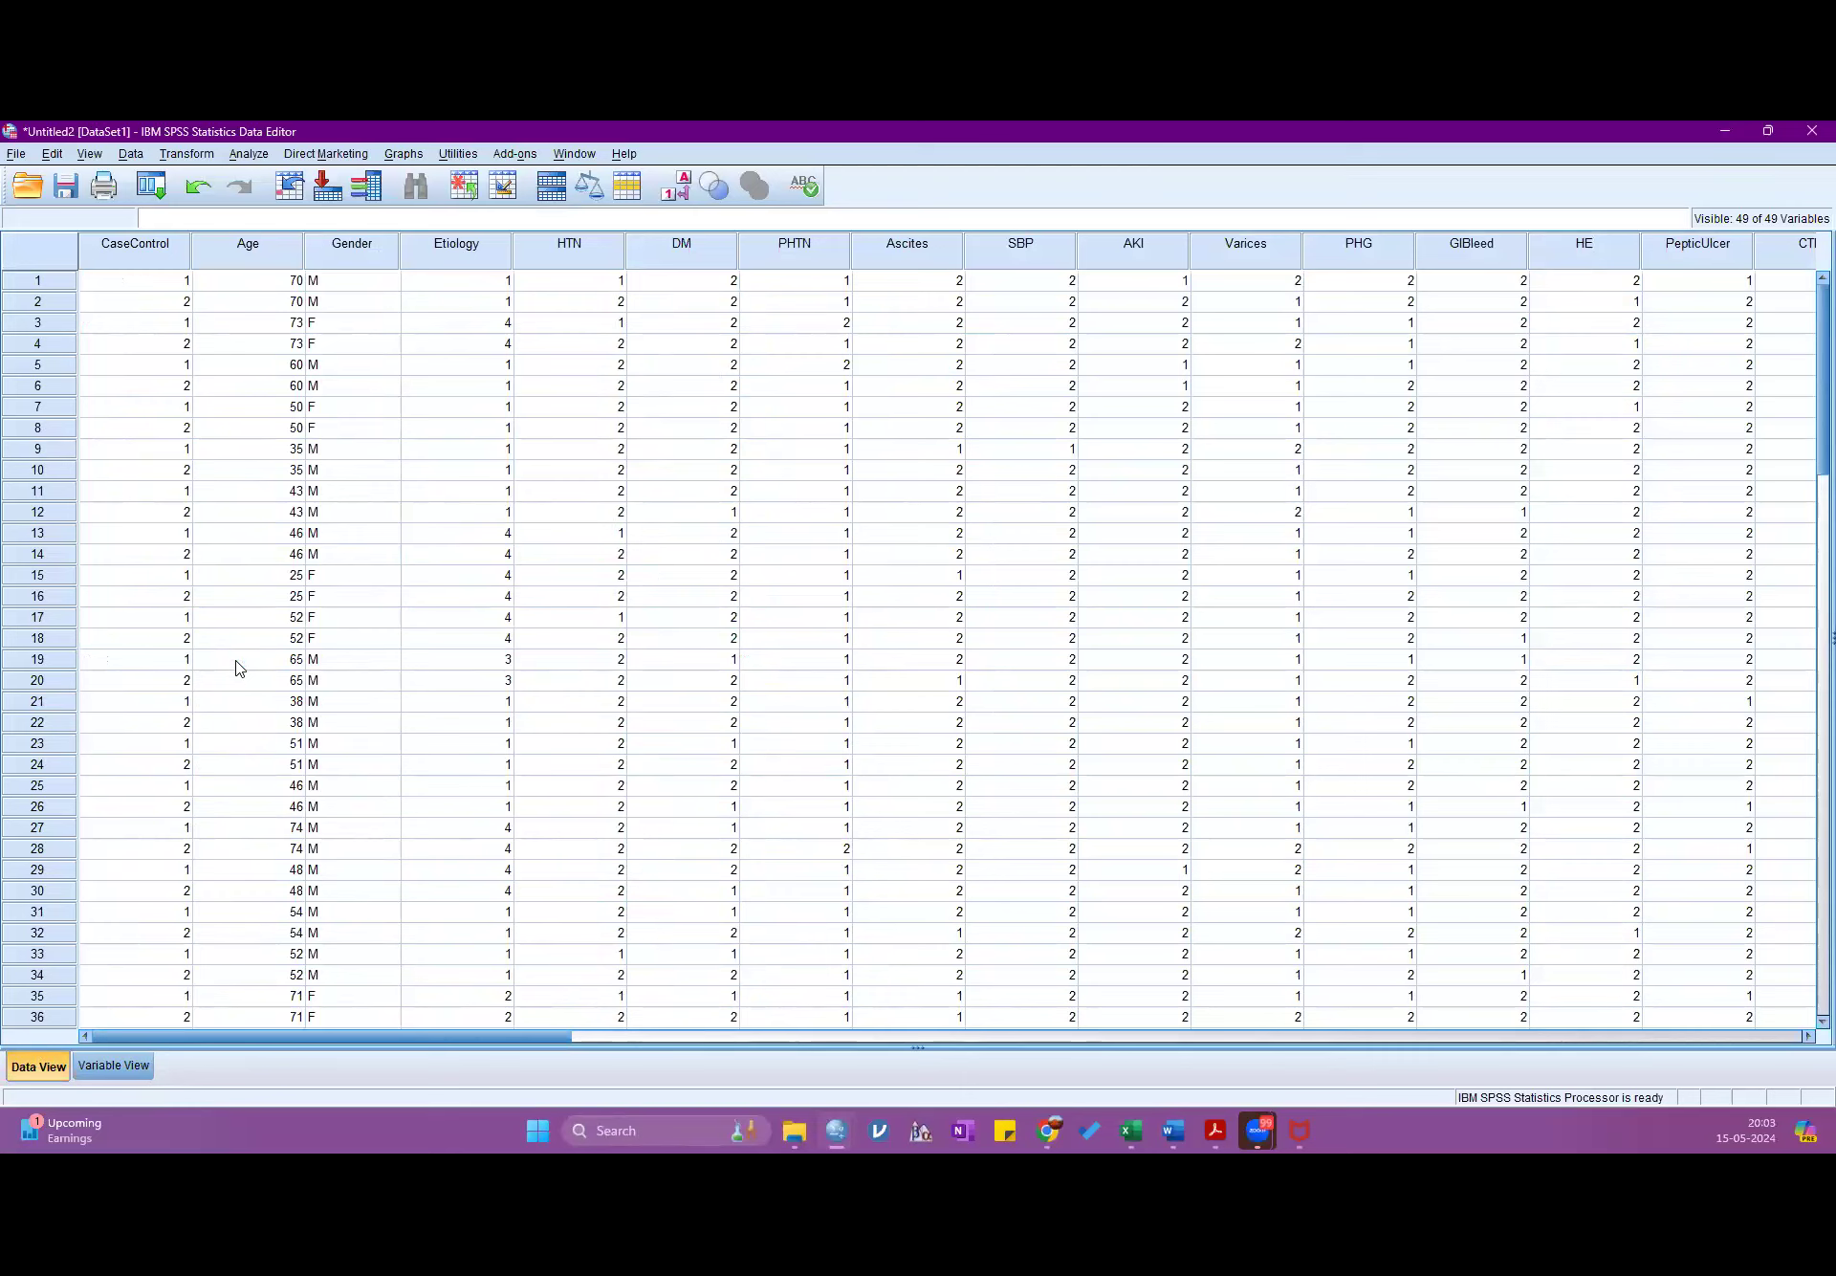
left_click_drag(431, 1038, 961, 985)
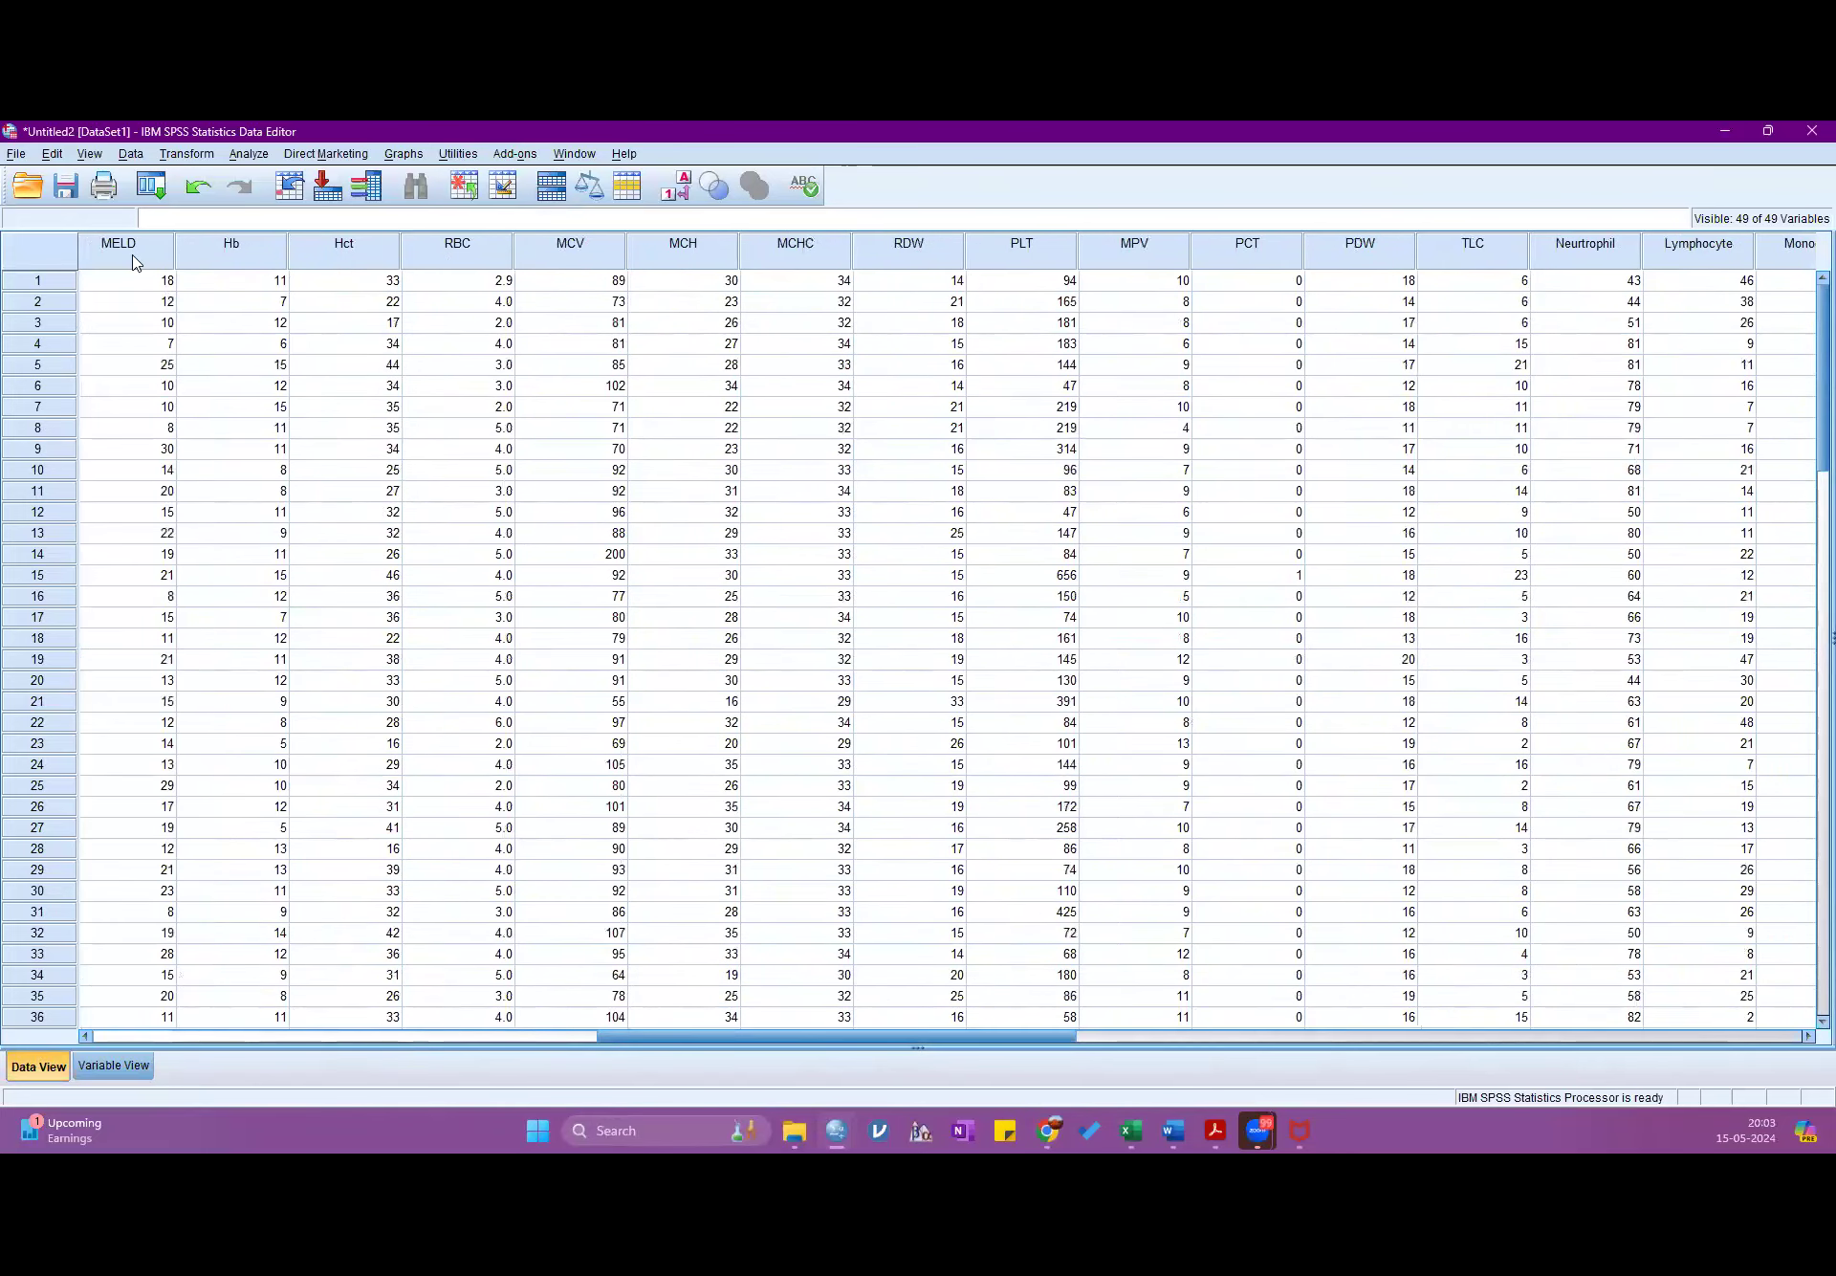
left_click(138, 256)
left_click(244, 258)
left_click(354, 256)
left_click(483, 253)
left_click(584, 257)
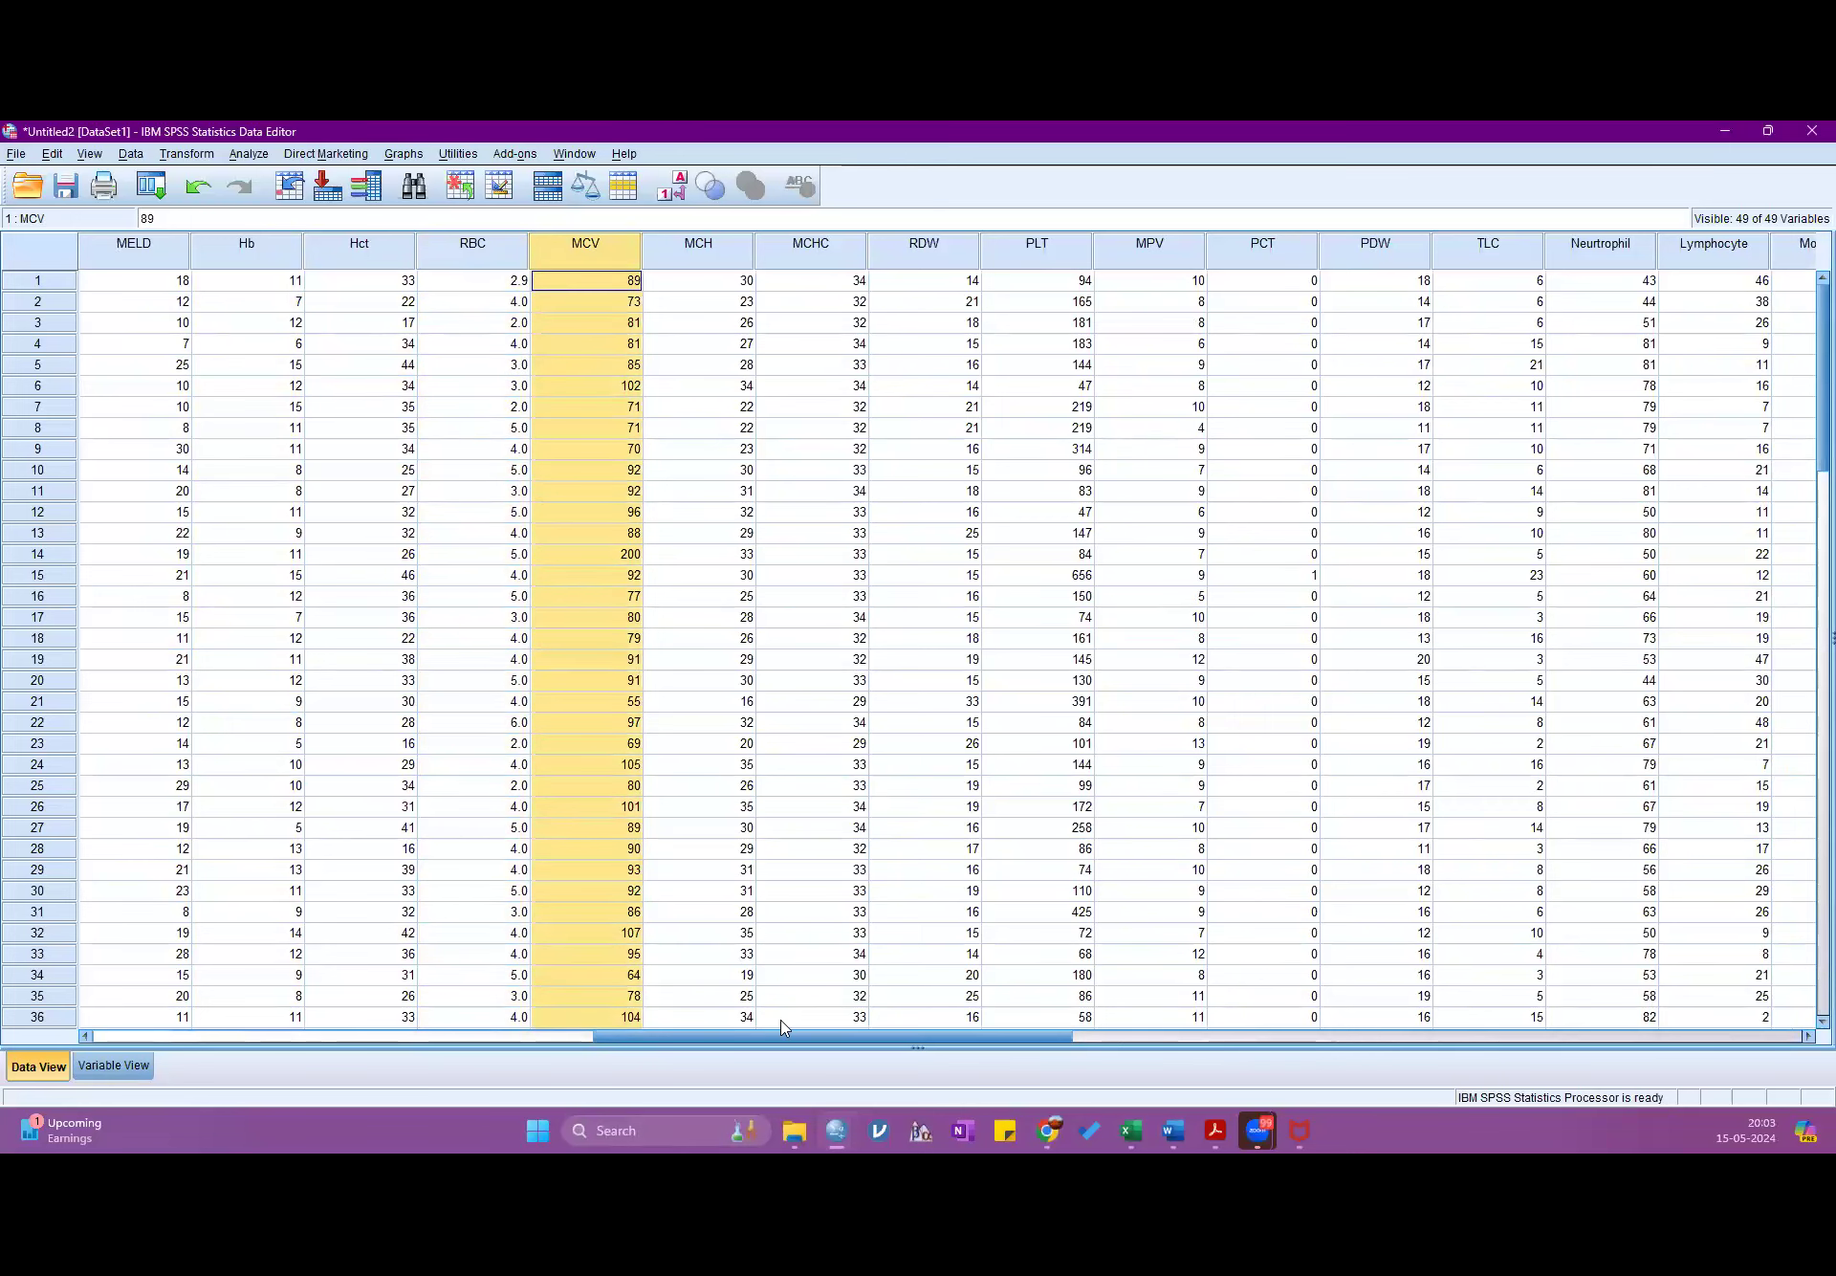
left_click_drag(782, 1036, 232, 1036)
left_click(233, 1036)
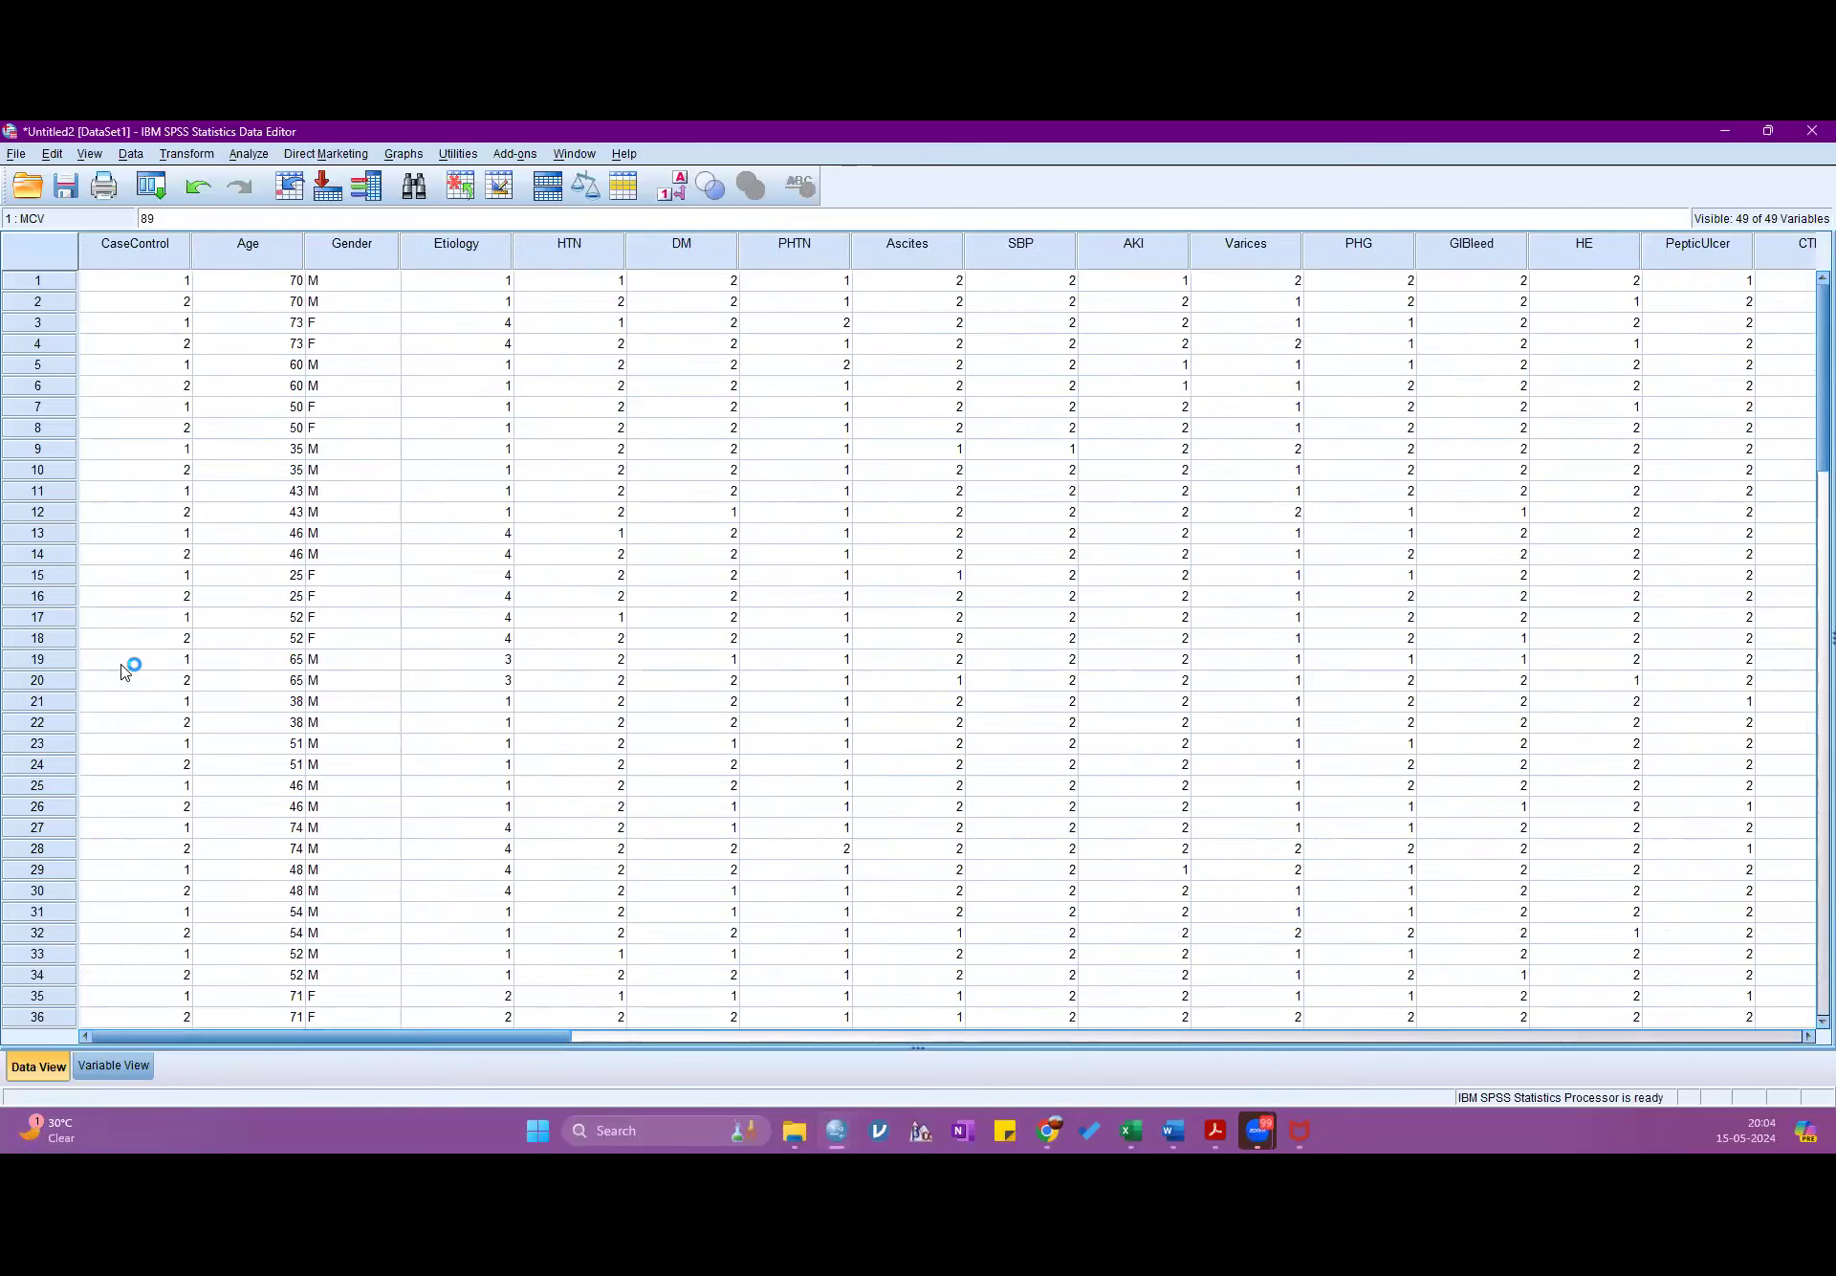
- Set up an Independent-Samples T Test with CaseControl as the grouping variable, defining Group 1 as 1 and Group 2 as 2
left_click(247, 155)
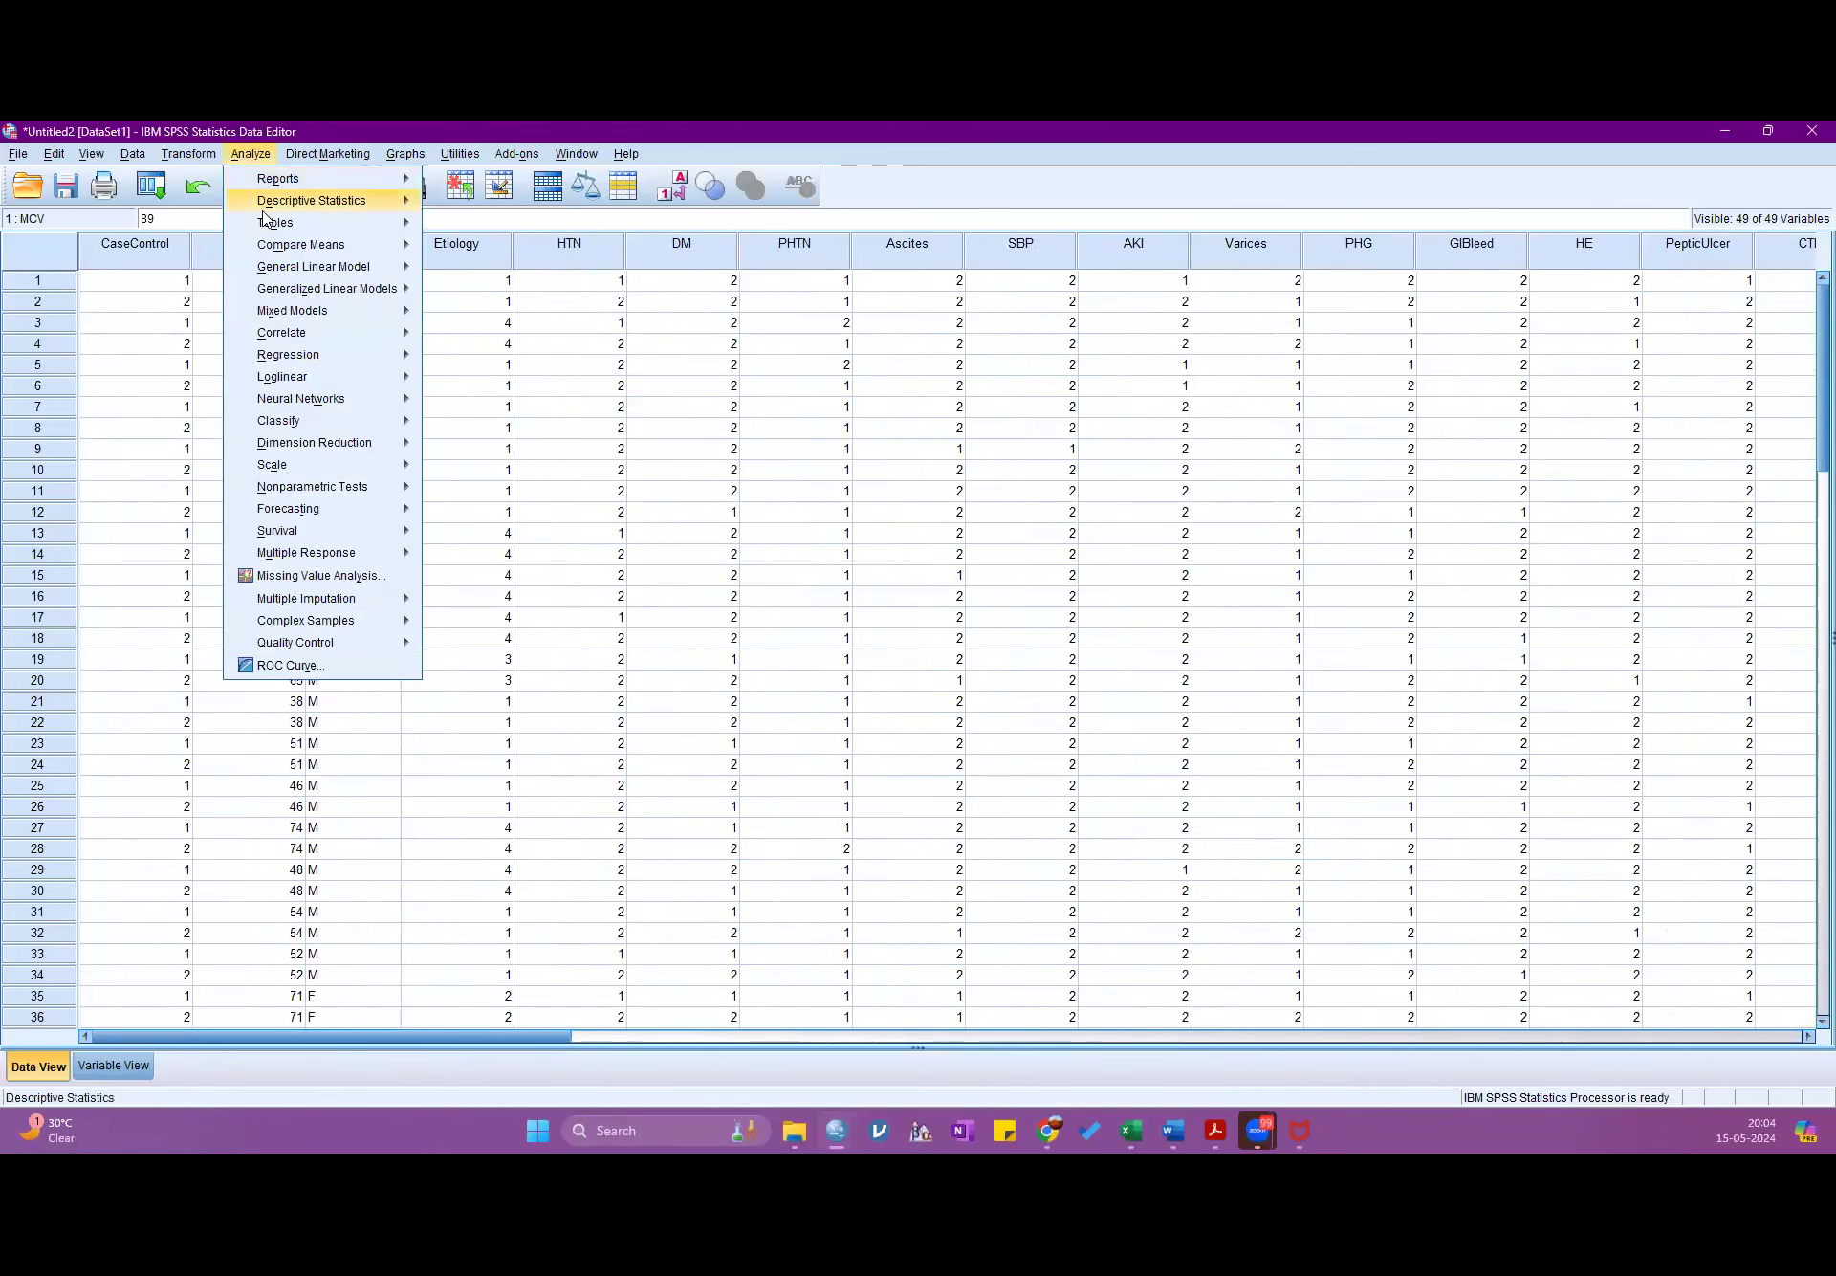
mouse_move(302, 251)
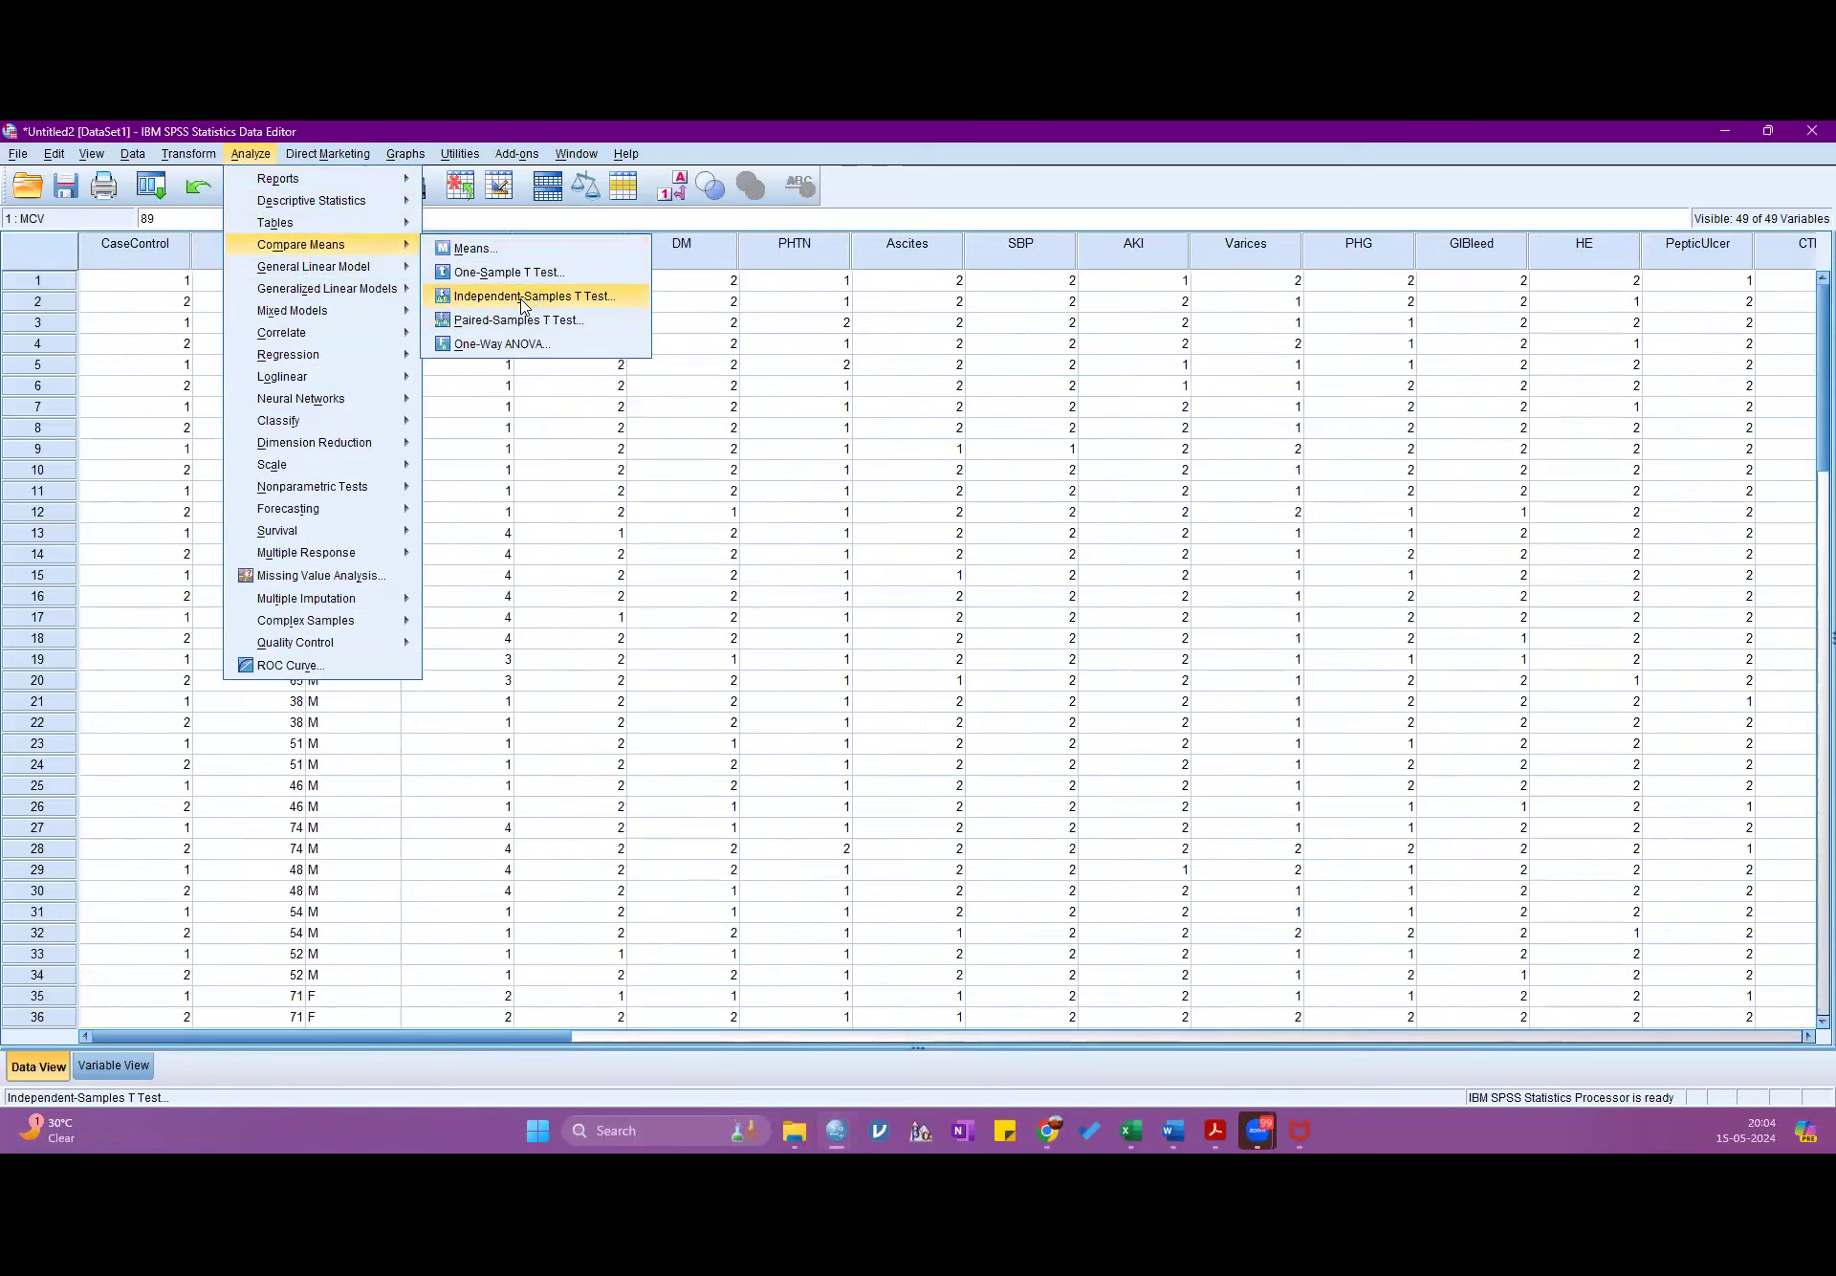
left_click(523, 304)
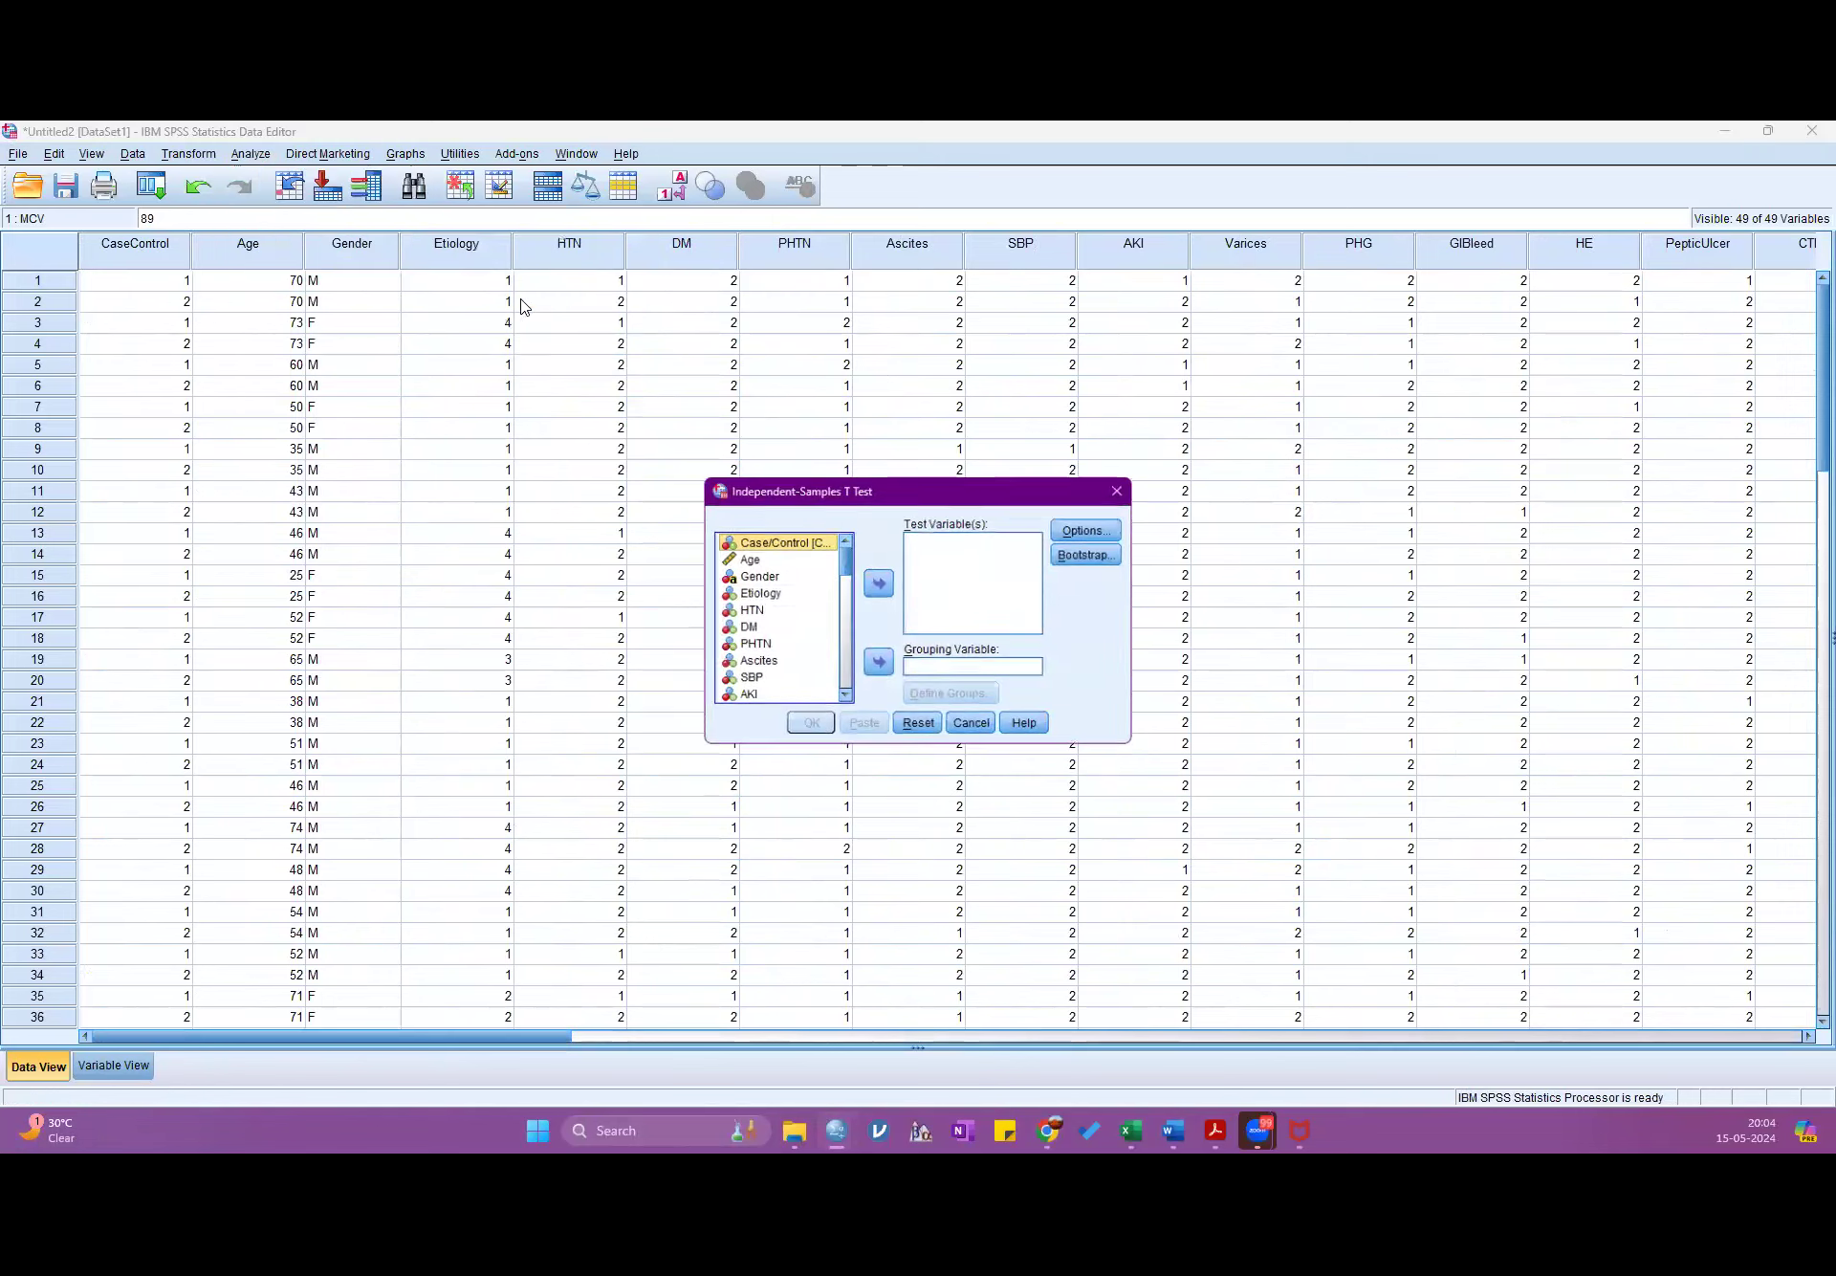
double_click(968, 481)
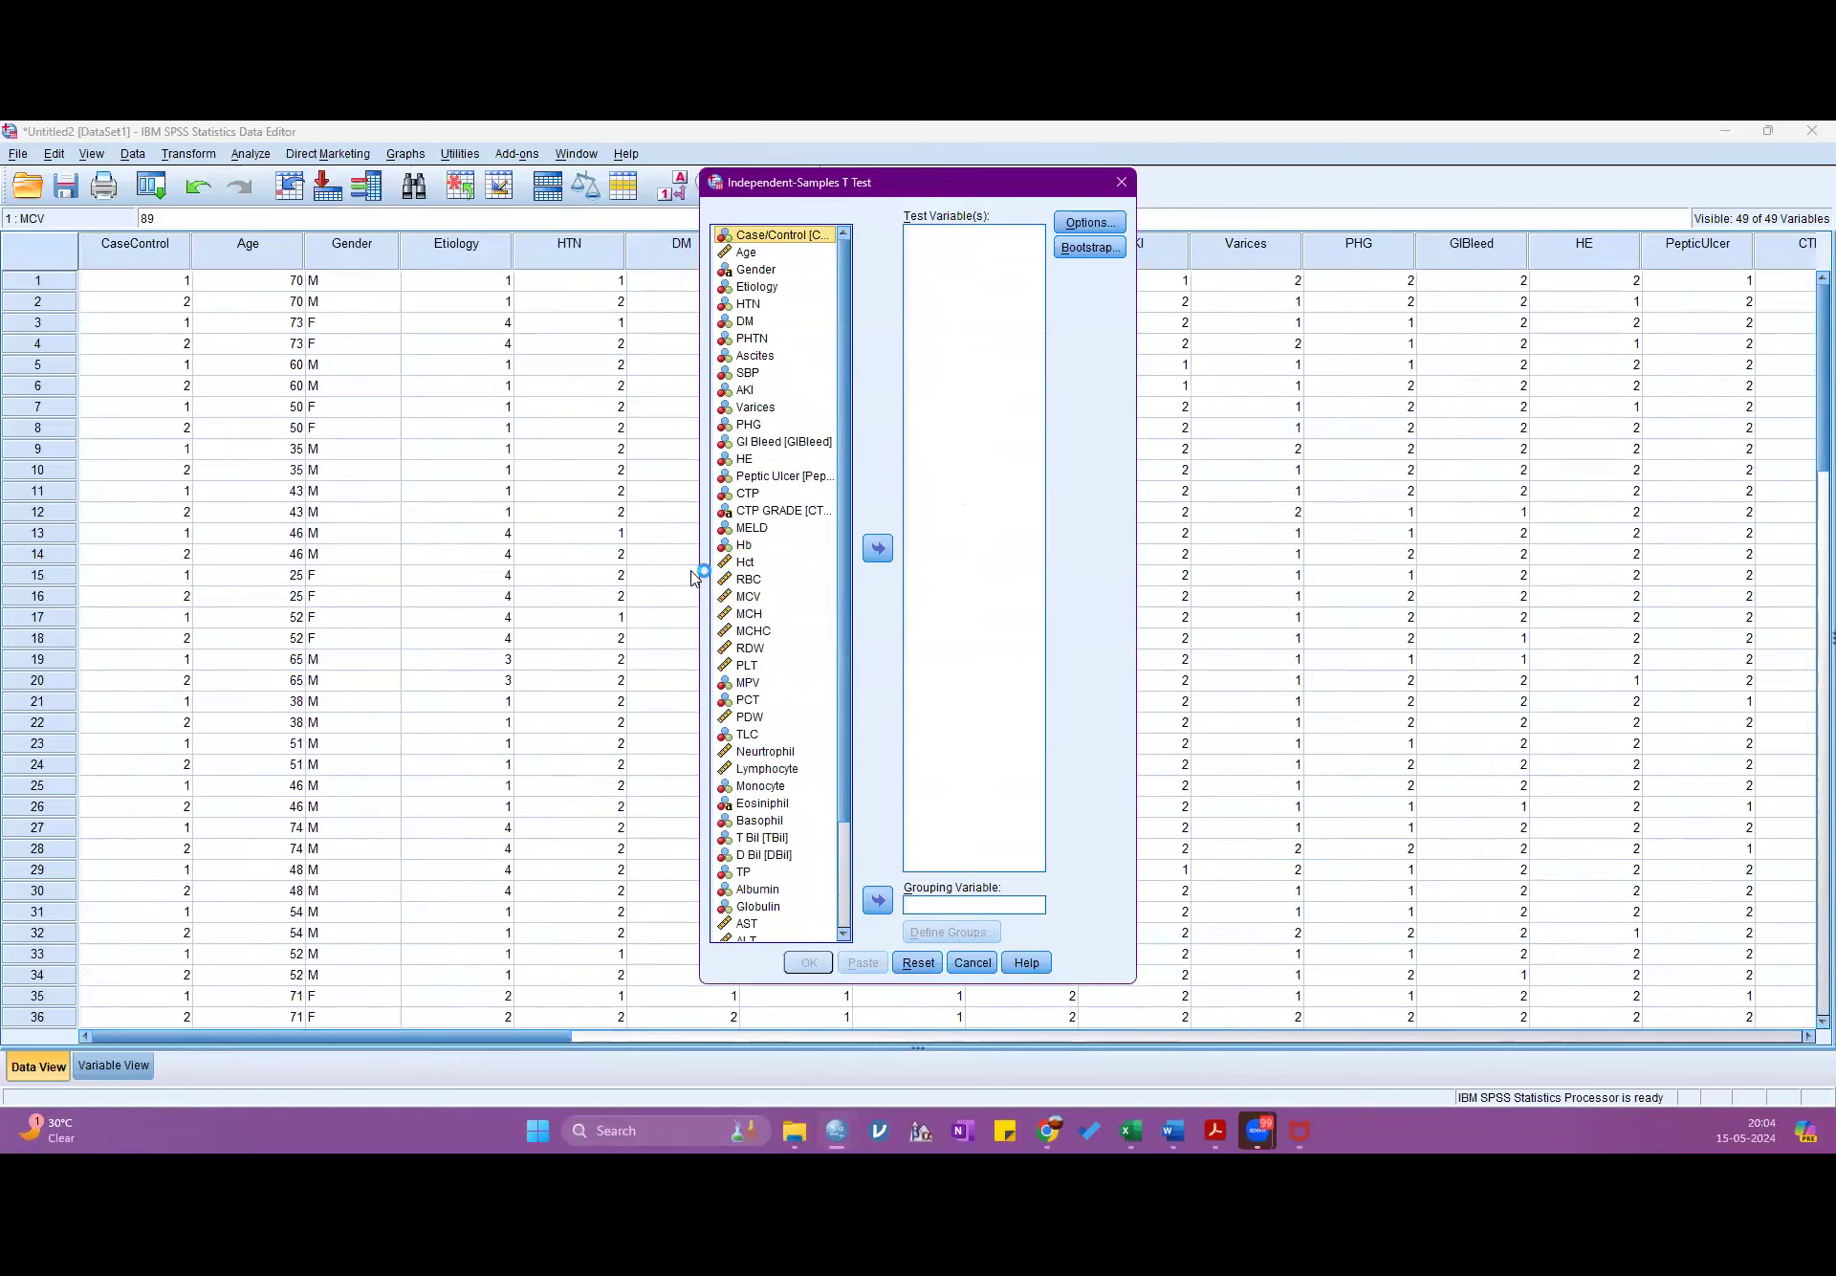
left_click_drag(699, 577, 411, 577)
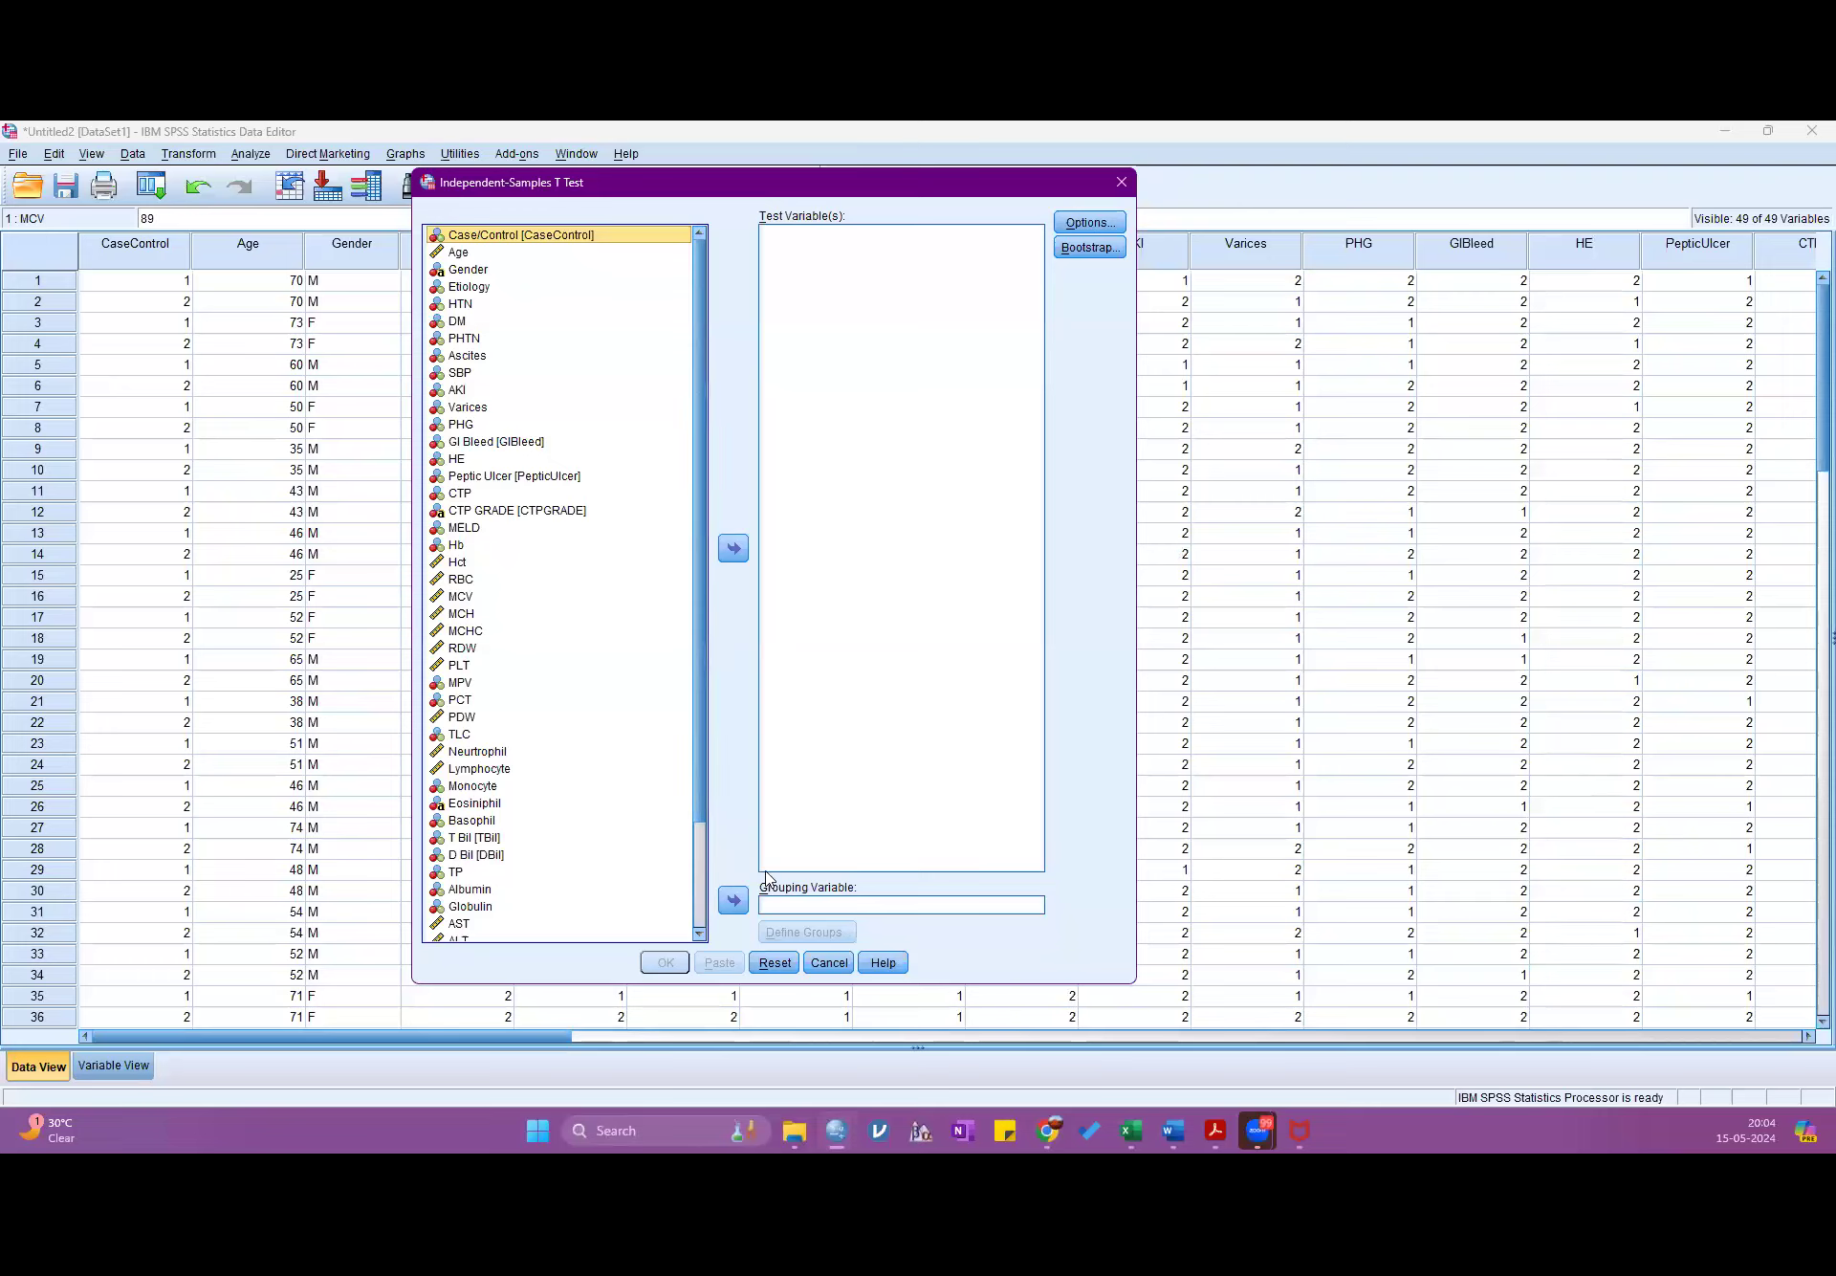
left_click(737, 901)
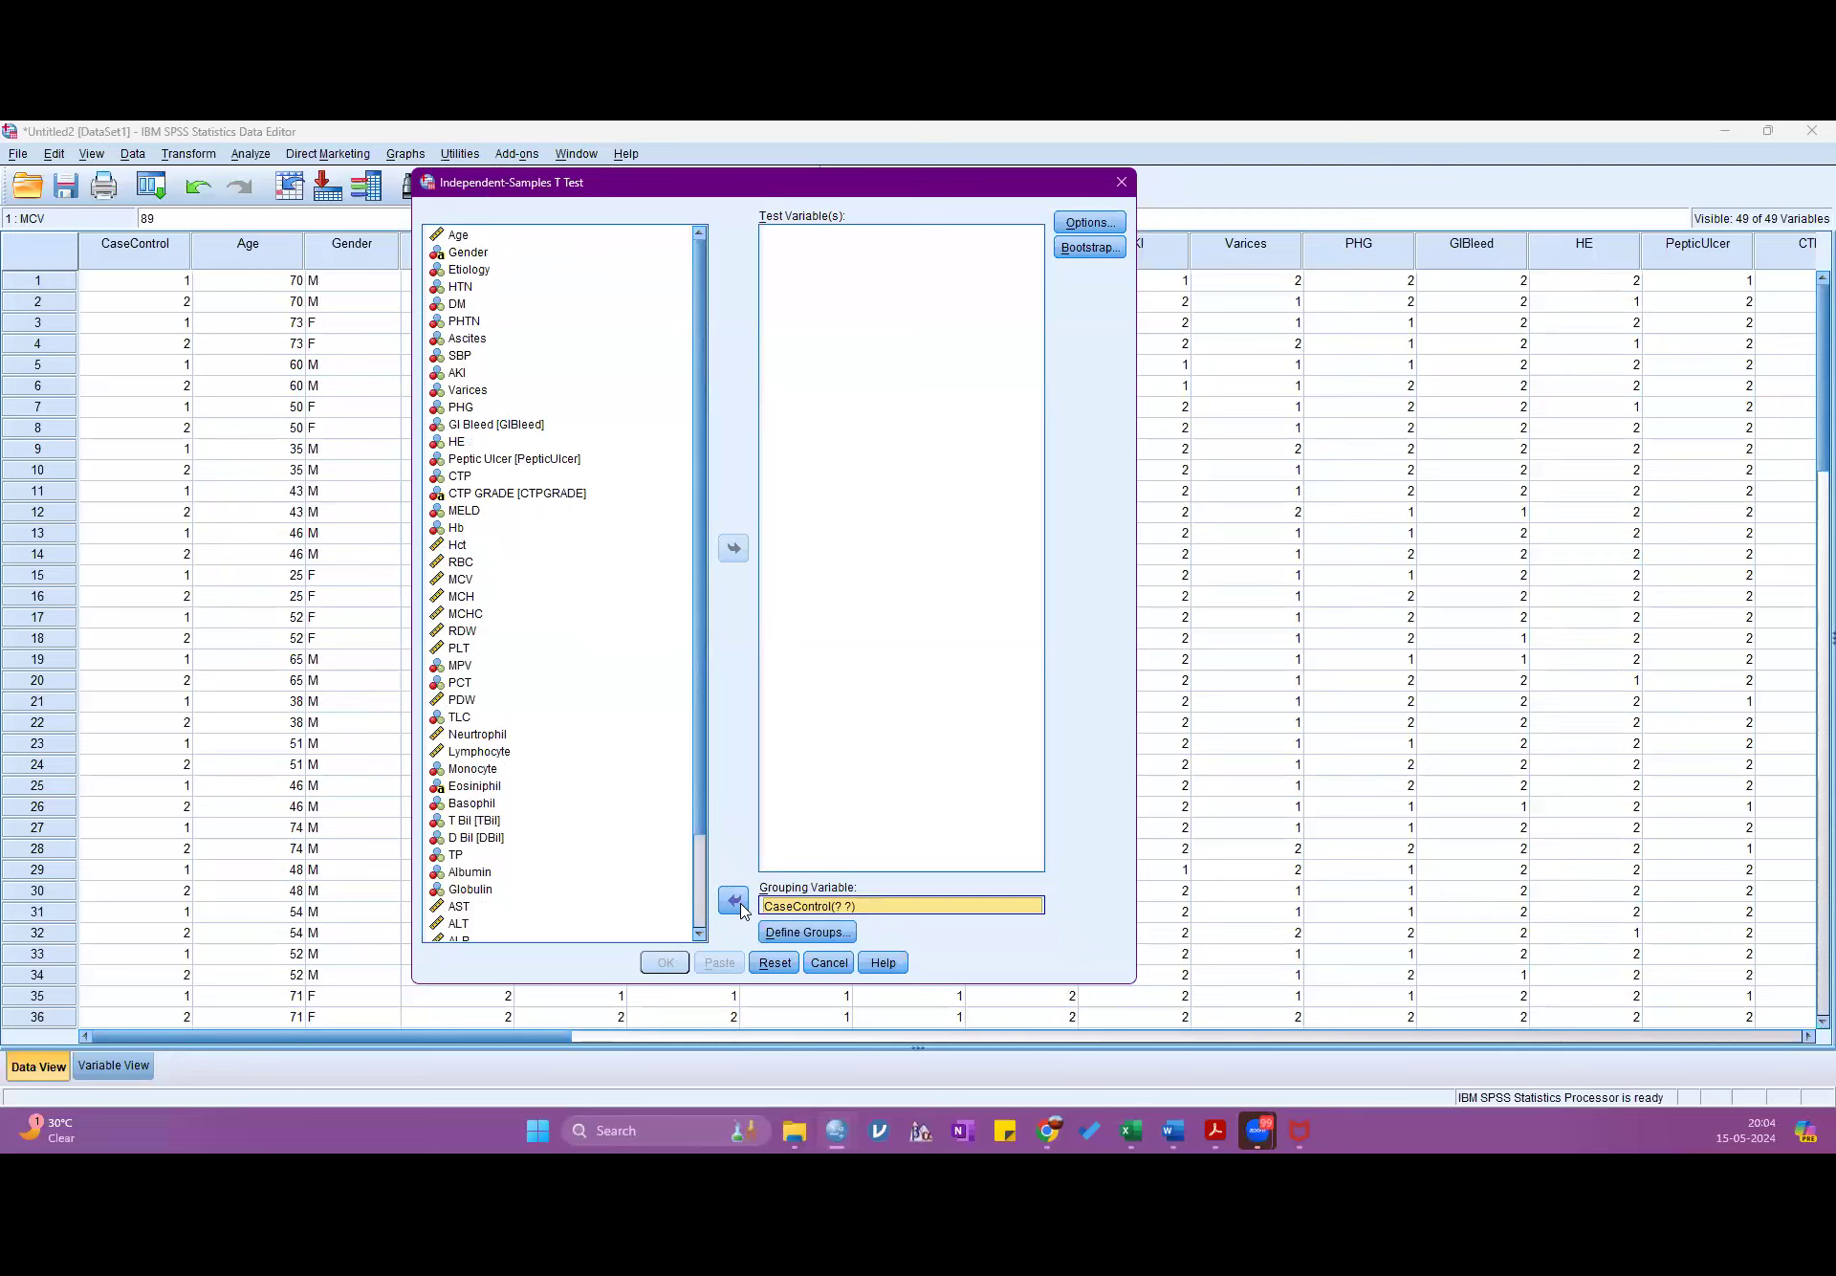
left_click(807, 932)
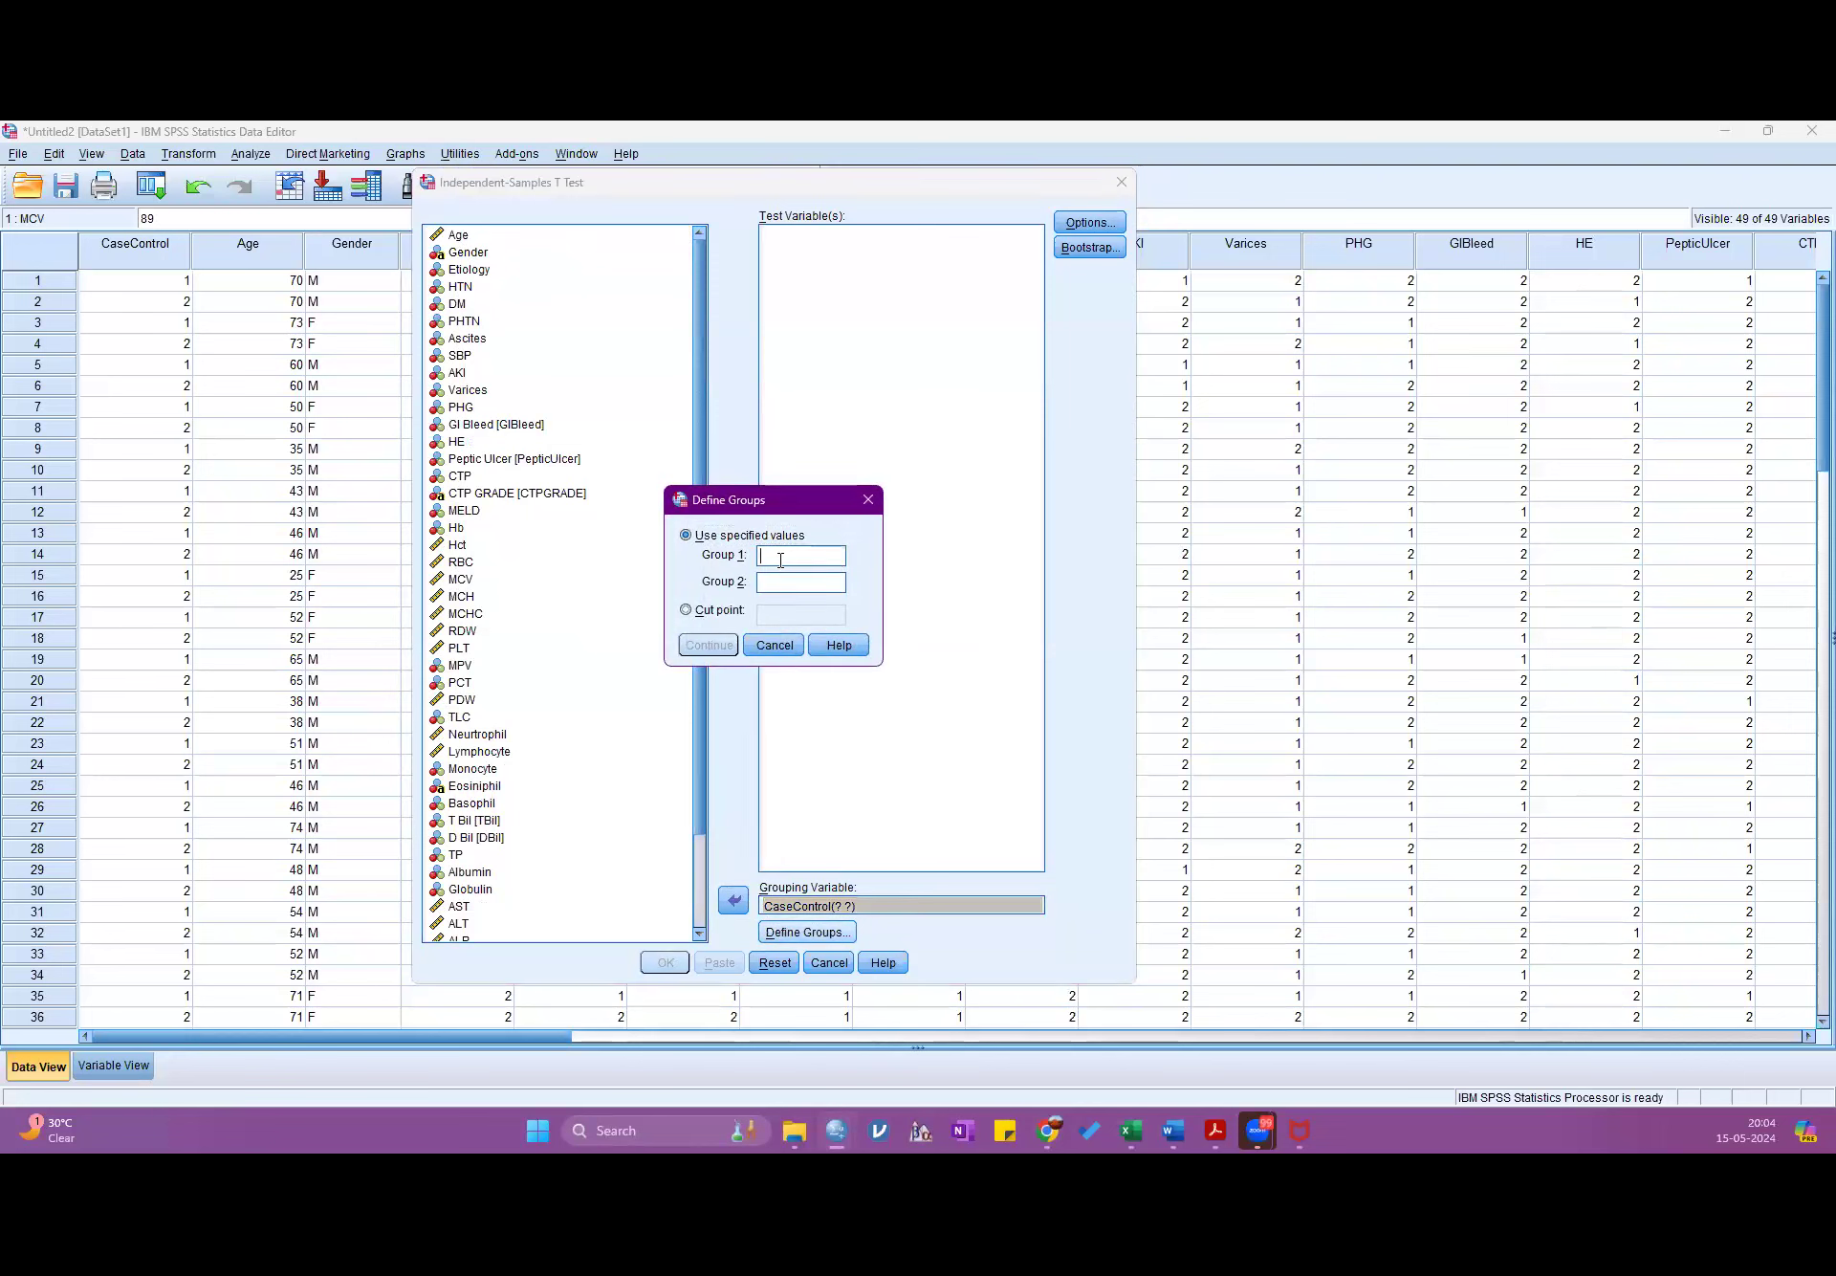
type("1")
type("2")
left_click(708, 645)
- Add Hct, RBC, MCV, RDW, PLT, AST, ALT, ALP, Urea and Na as test variables and run the t test
left_click(526, 641)
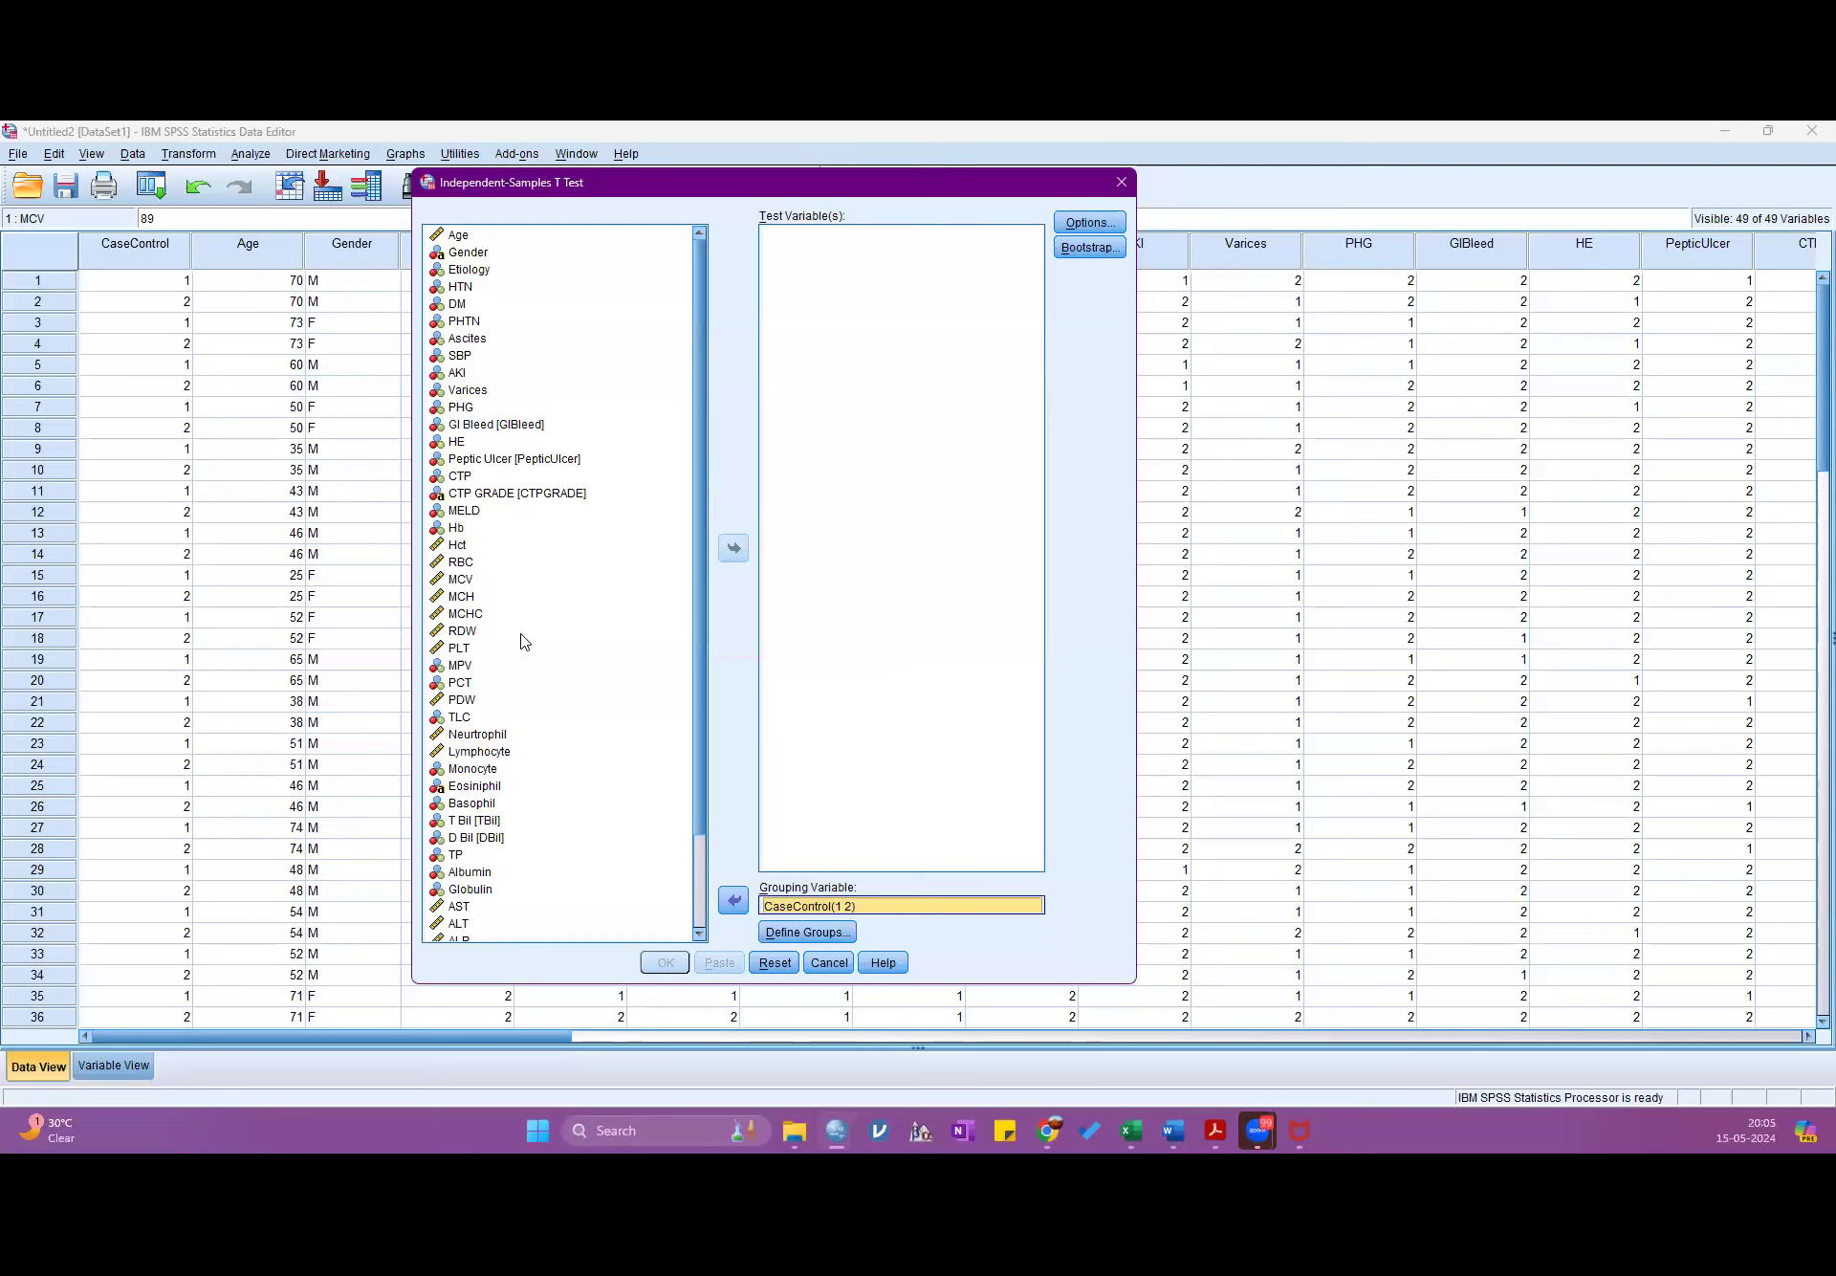
left_click(459, 545)
left_click(462, 563, "shift")
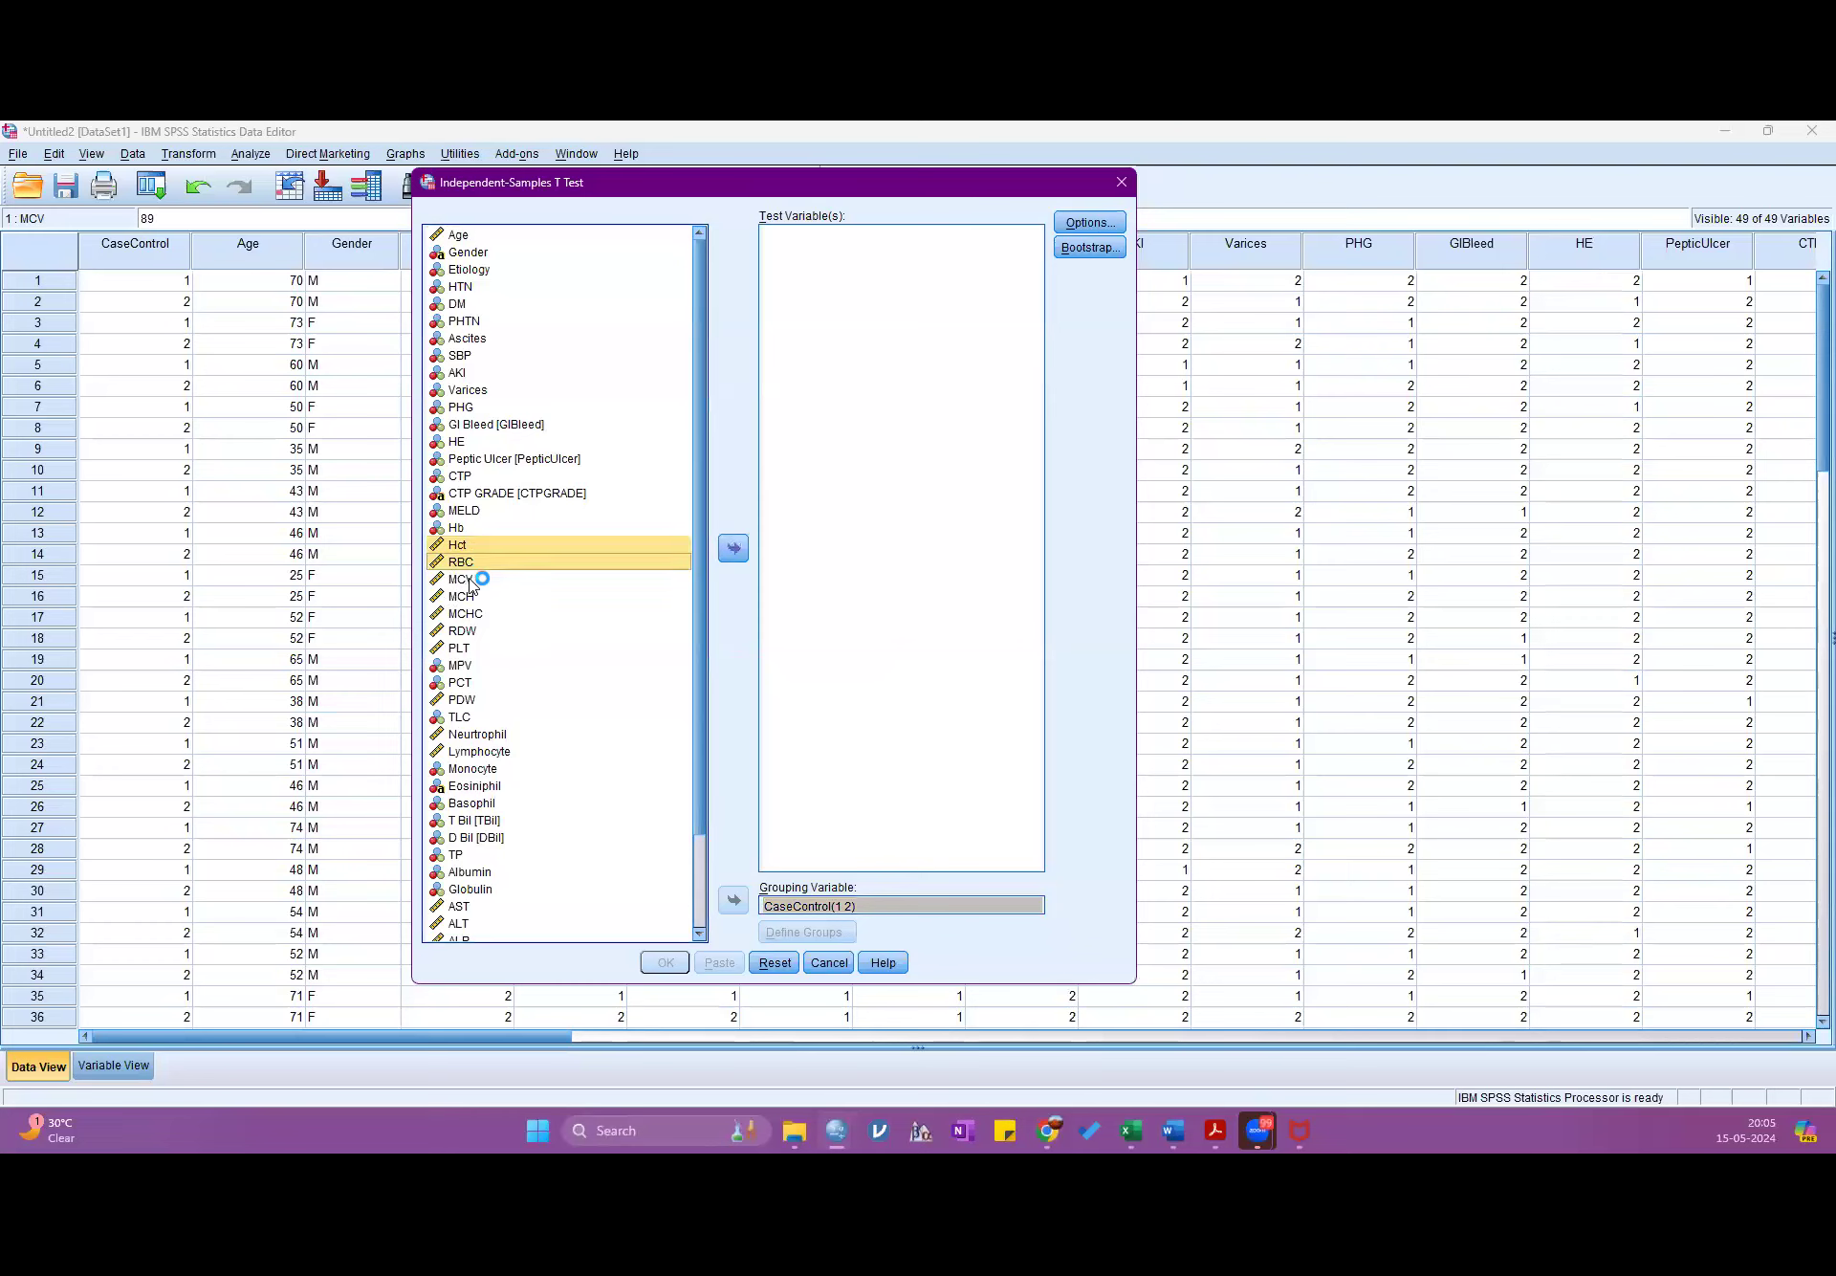
left_click(469, 581, "shift")
left_click(458, 648, "ctrl")
left_click(446, 631, "ctrl")
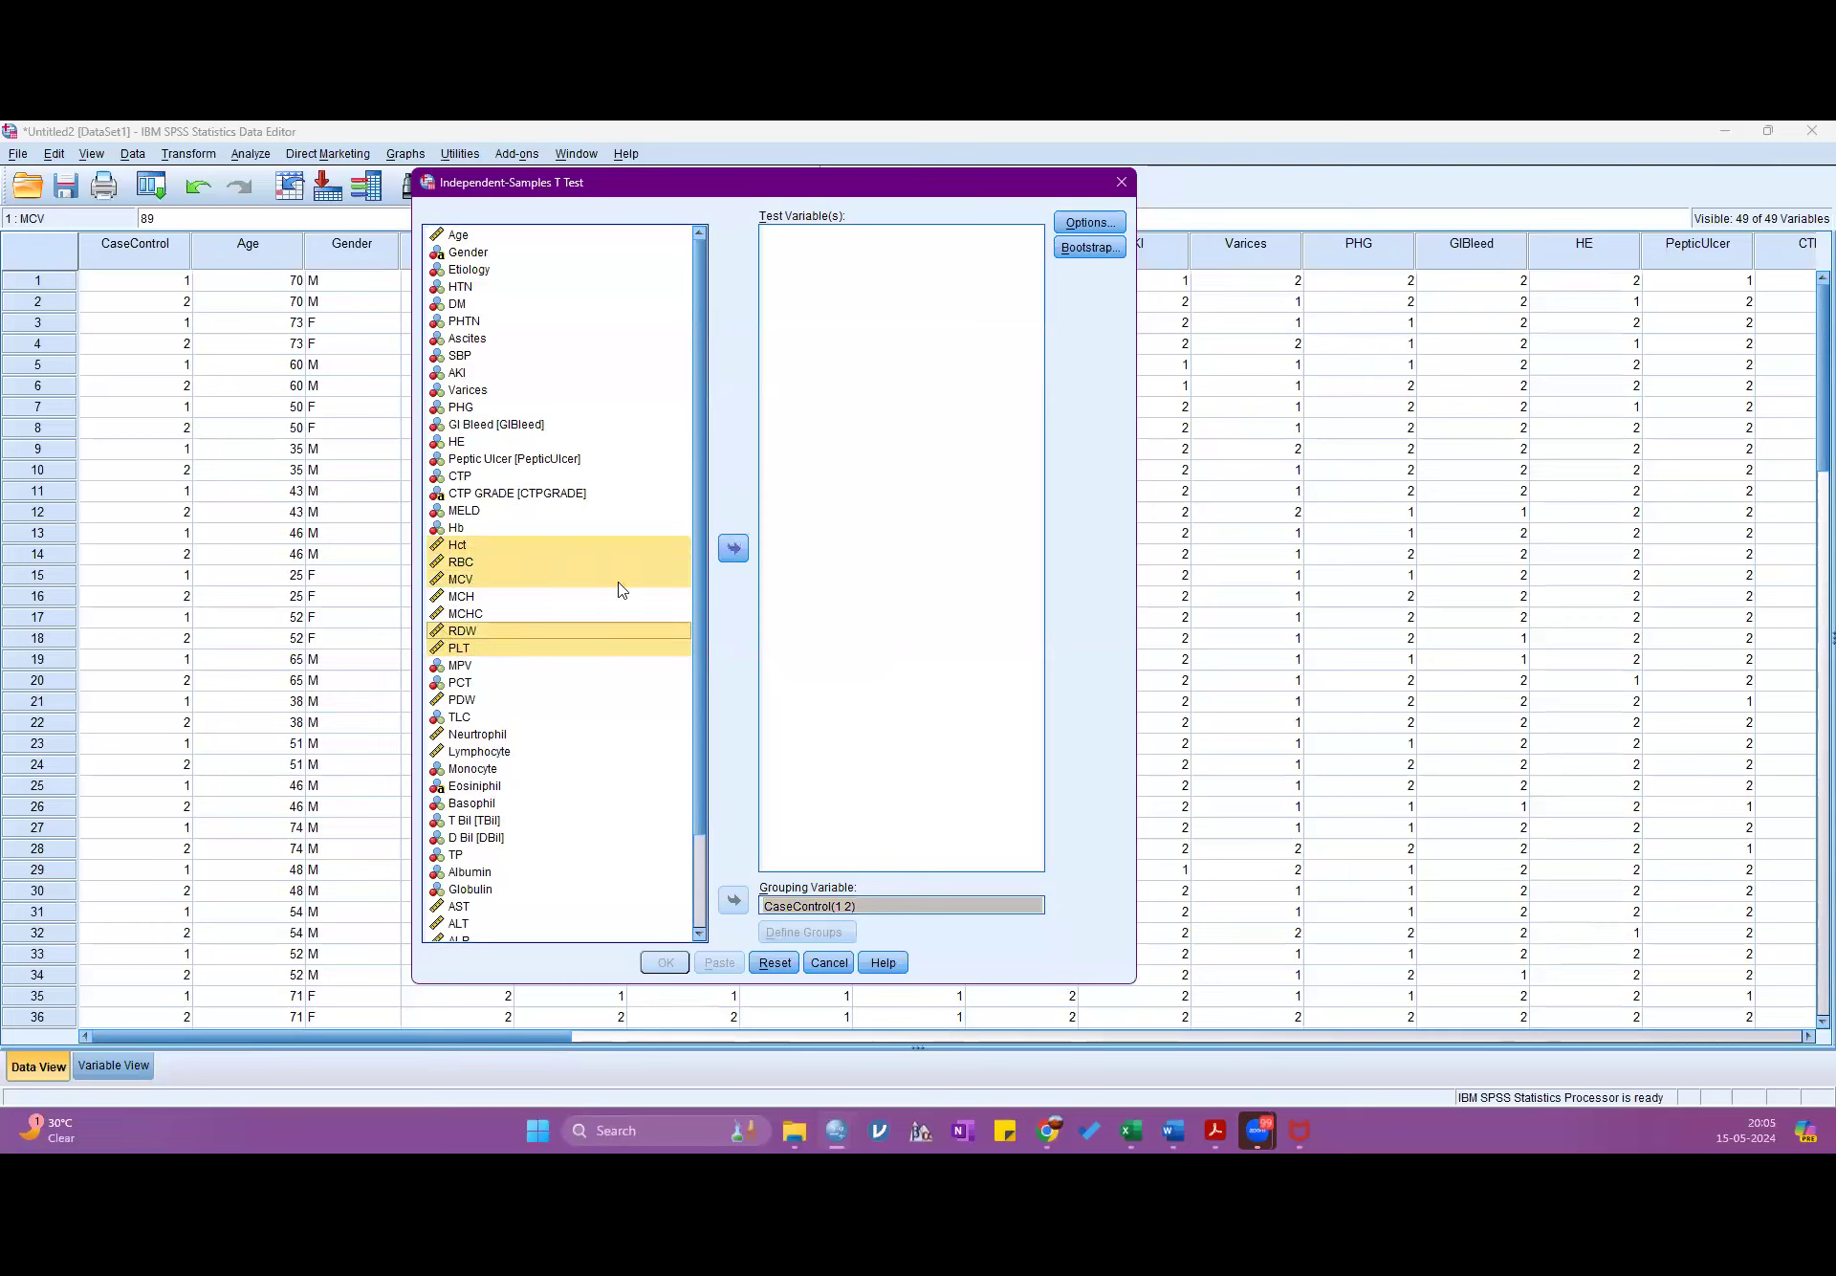
scroll(685, 640, "down", 2)
left_click(457, 828, "ctrl")
left_click(457, 812, "ctrl")
left_click(458, 795, "ctrl")
left_click(456, 915, "ctrl")
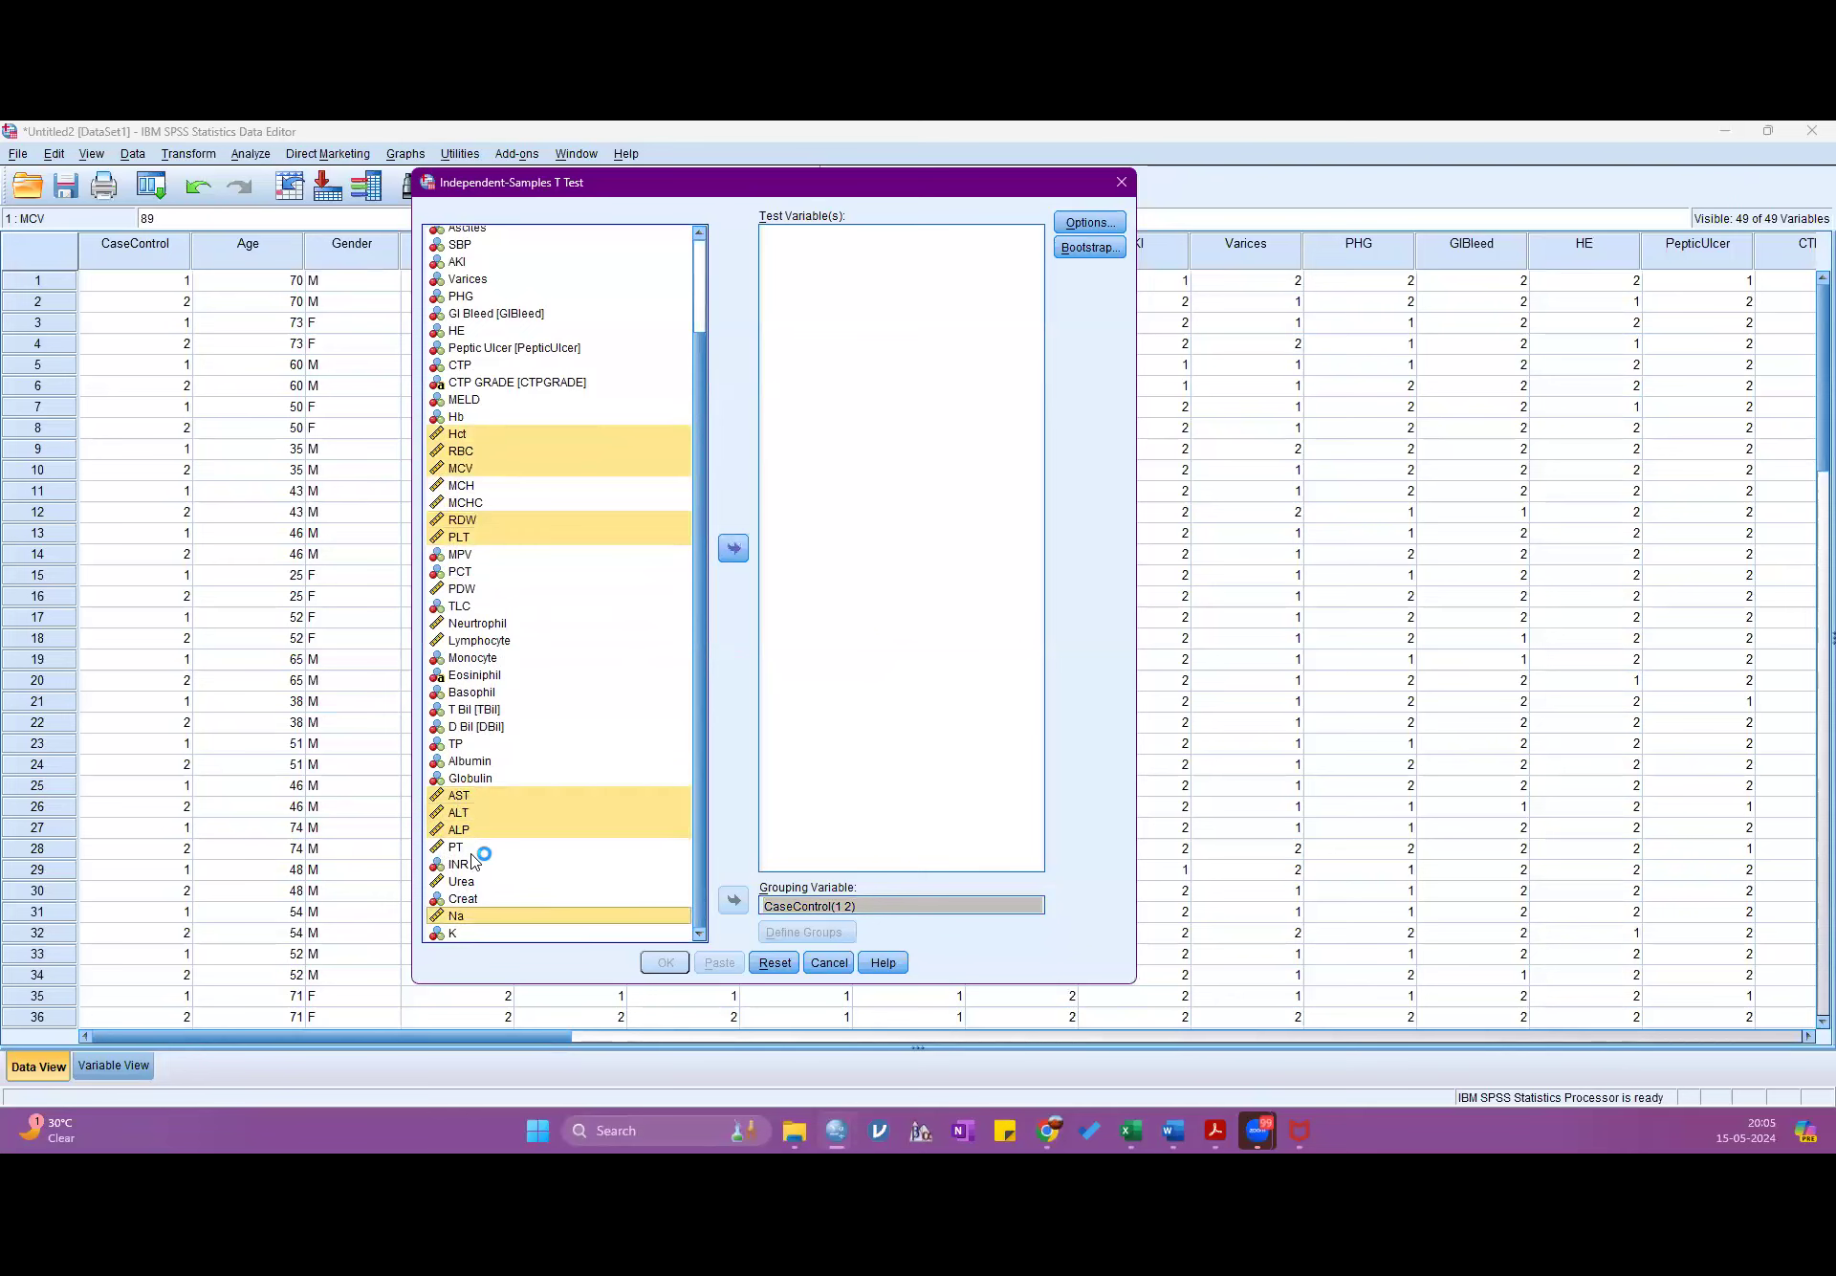
left_click(461, 881, "ctrl")
left_click(733, 548)
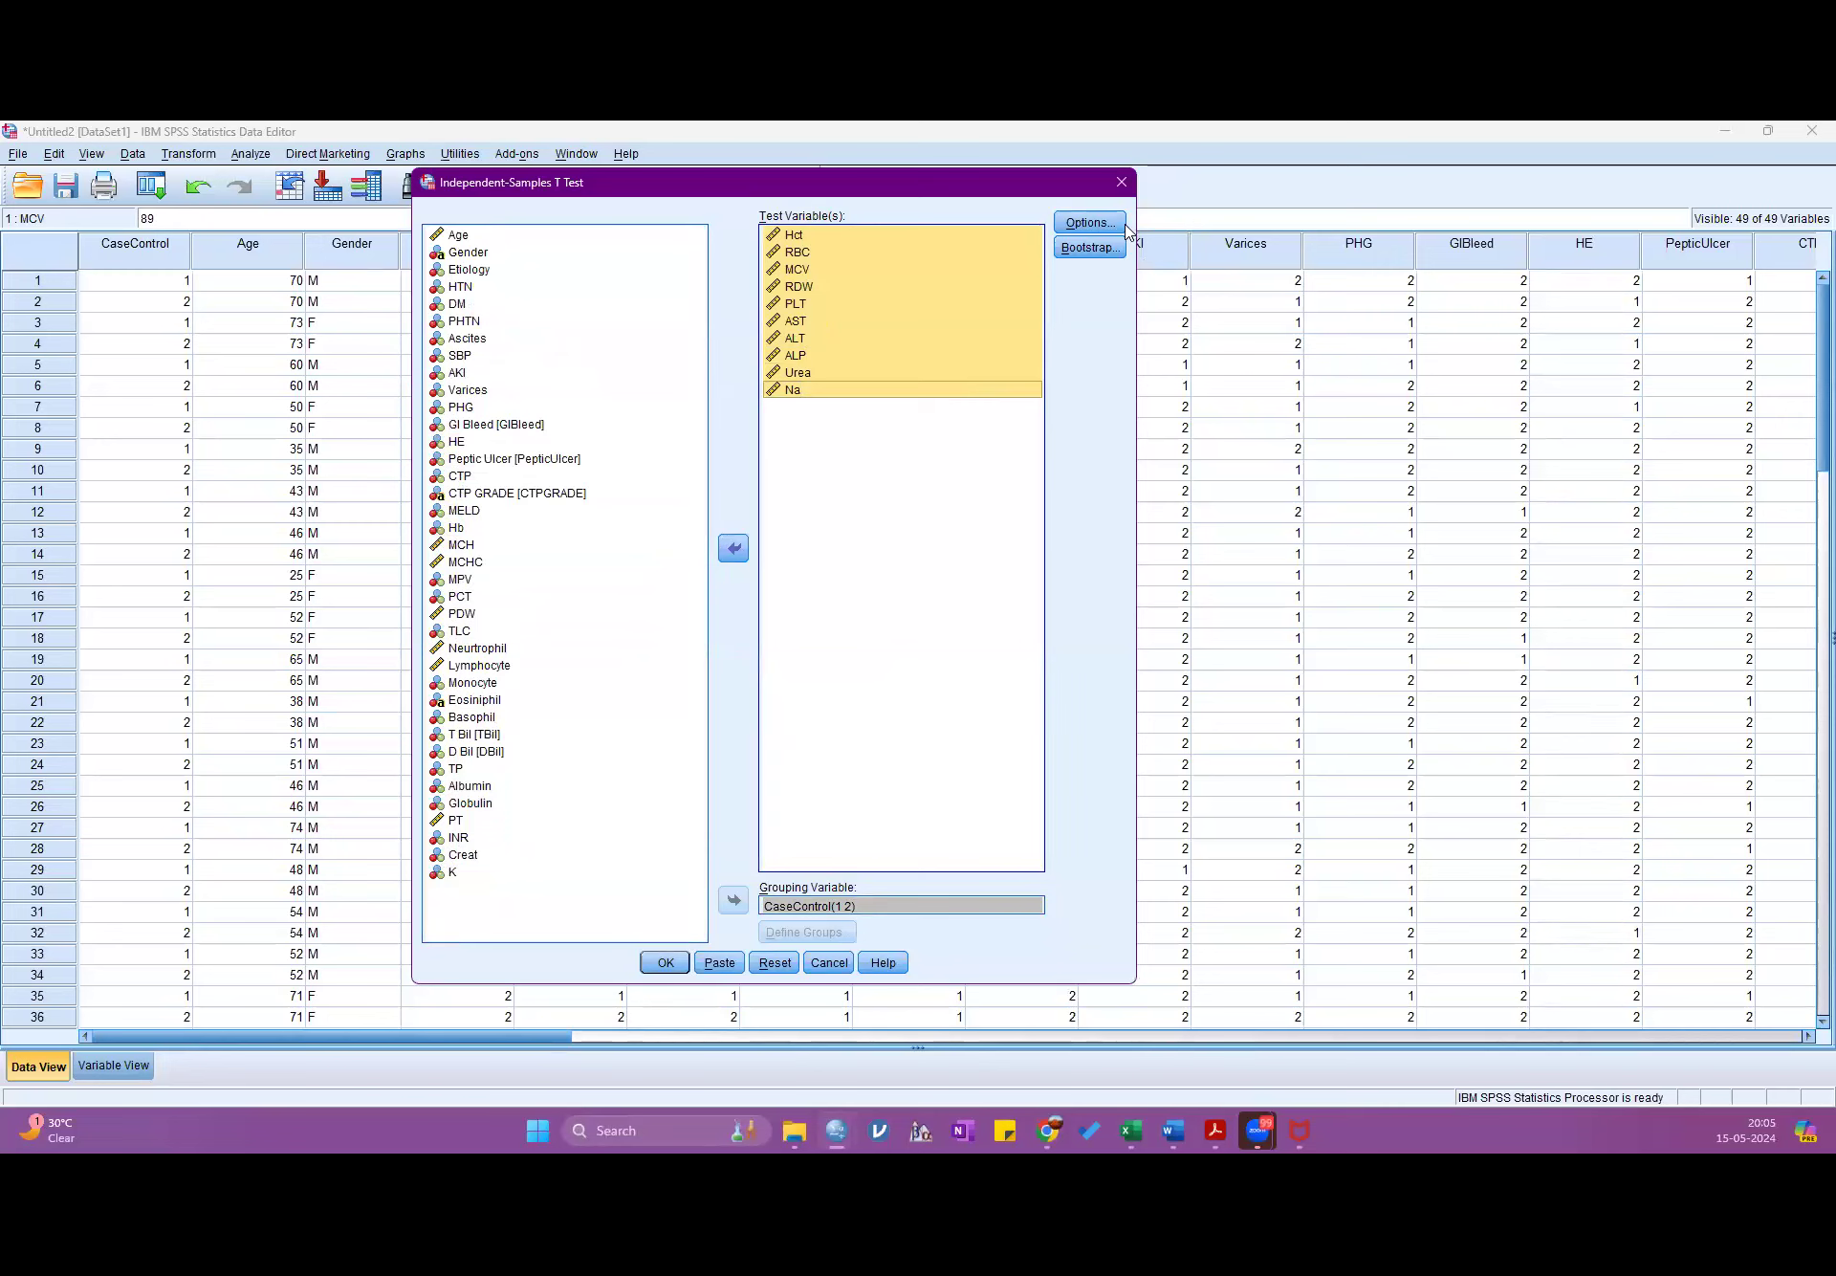
left_click(669, 961)
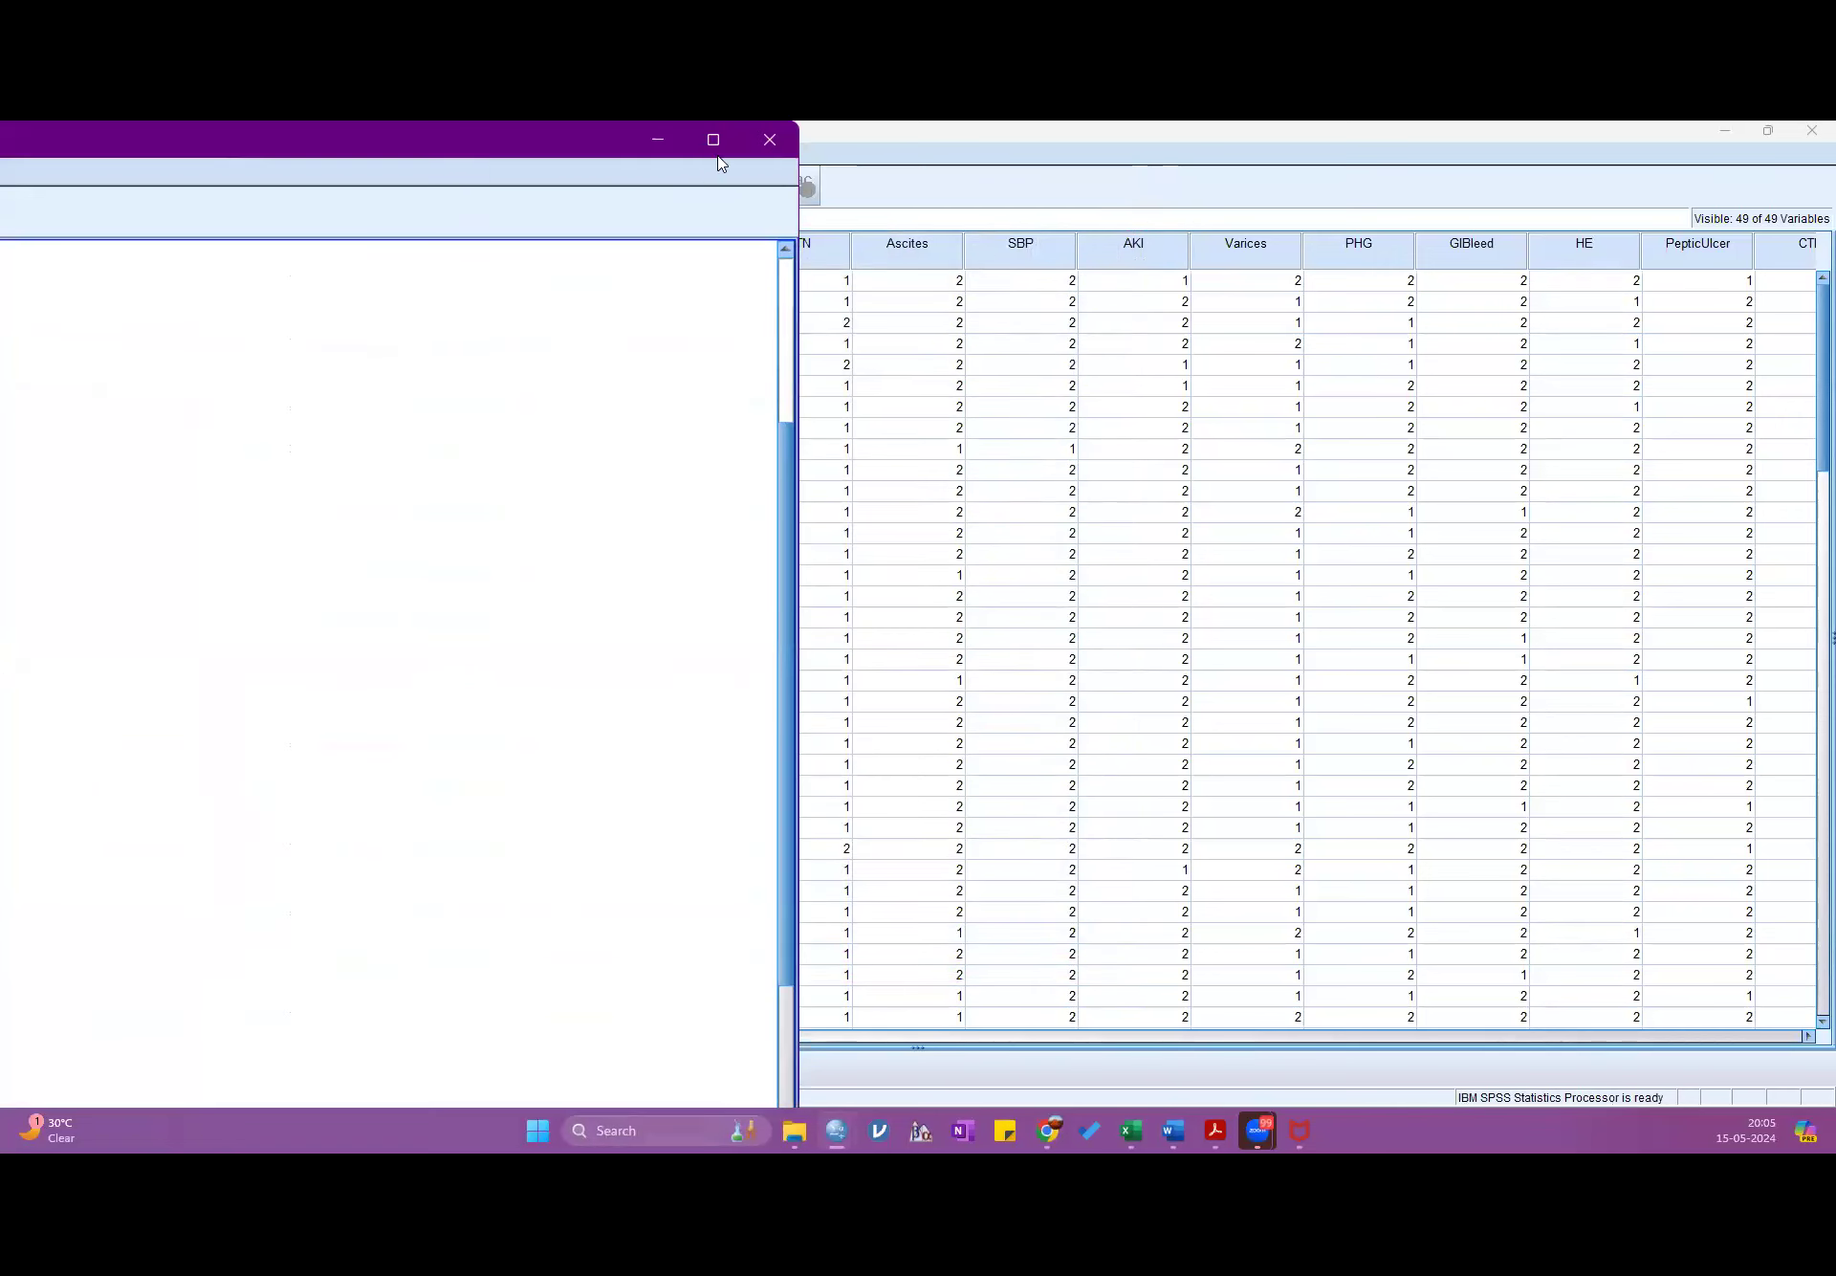
- Examine the Group Statistics and Independent Samples Test tables in the maximized output, and return to the dataset
left_click(698, 145)
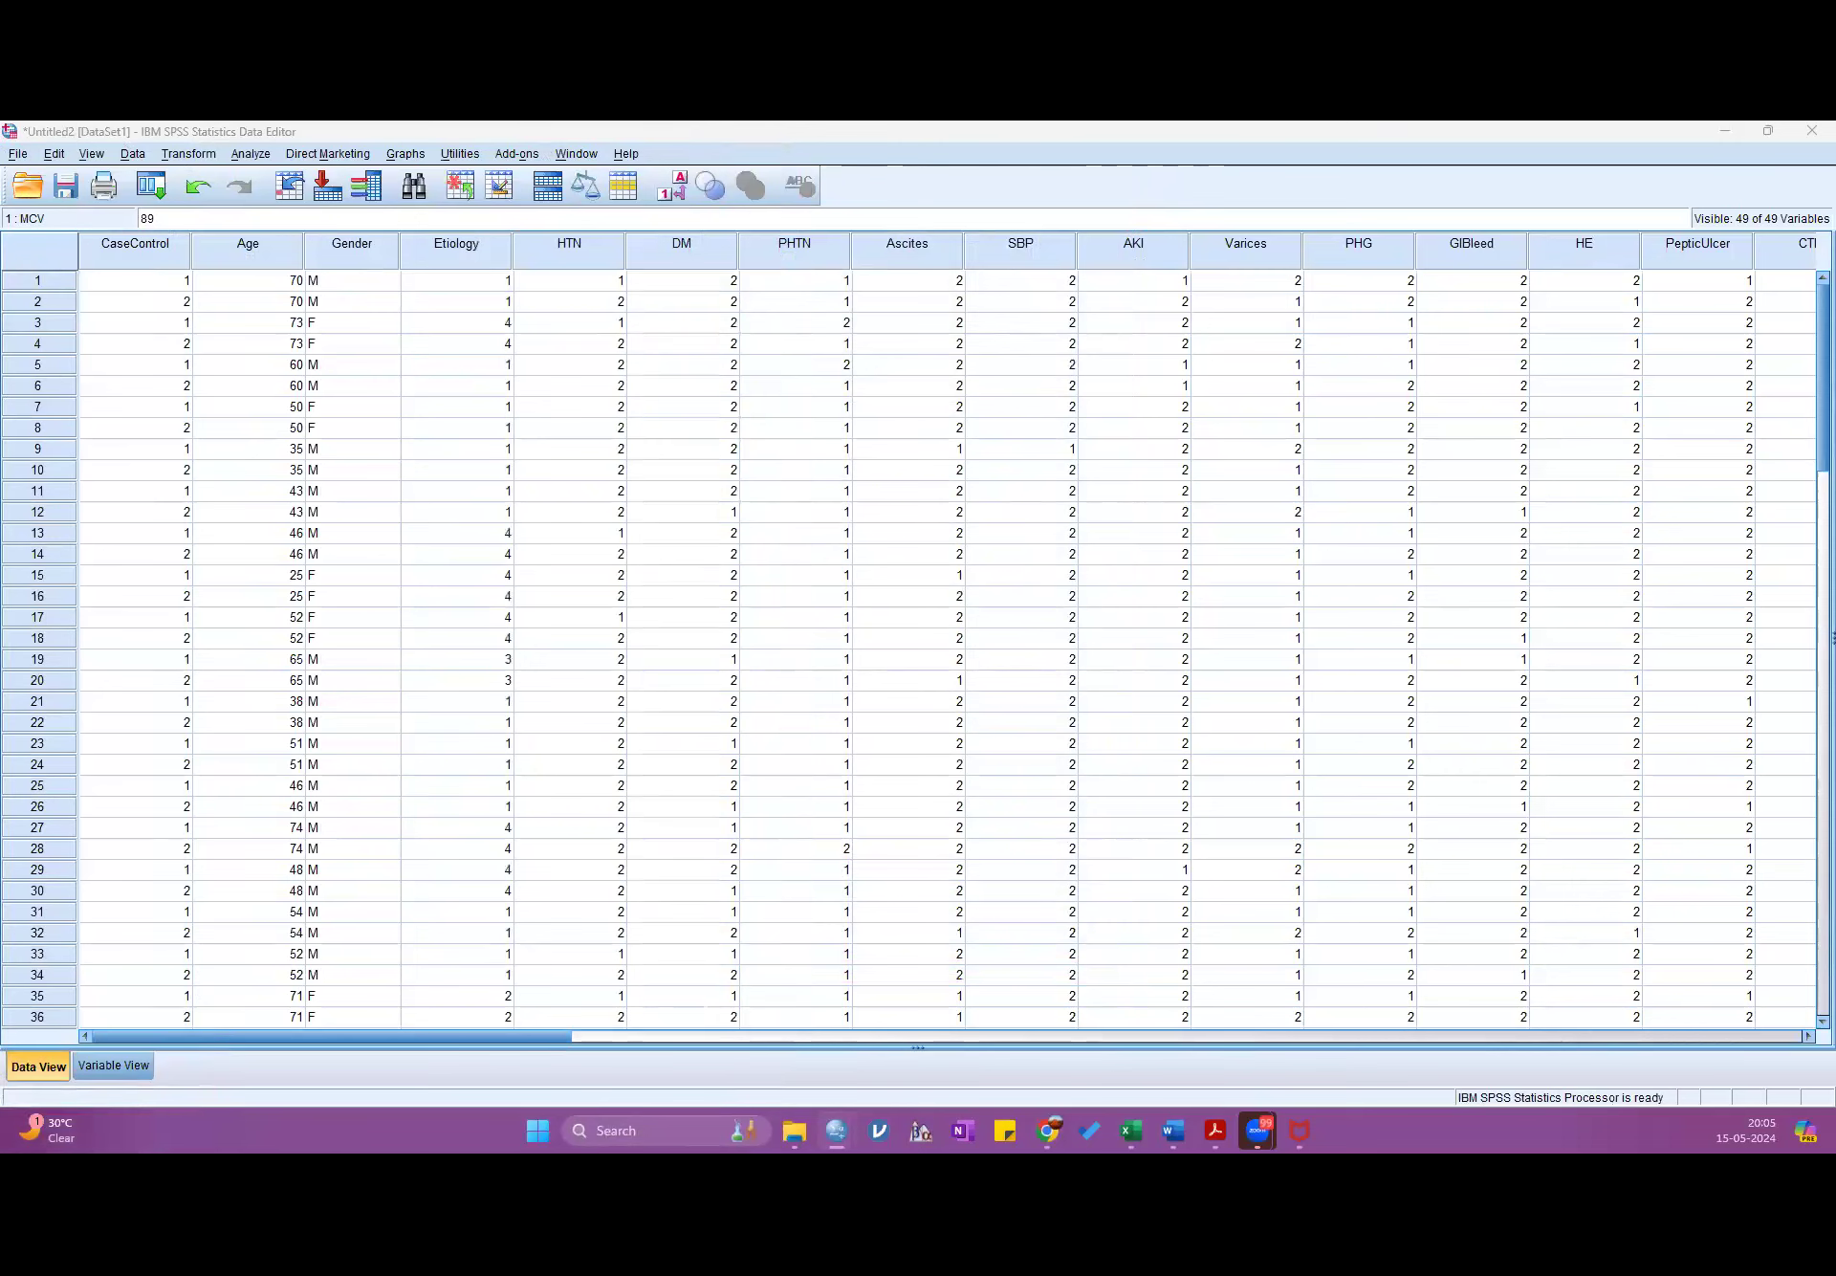
left_click_drag(2, 131, 1632, 123)
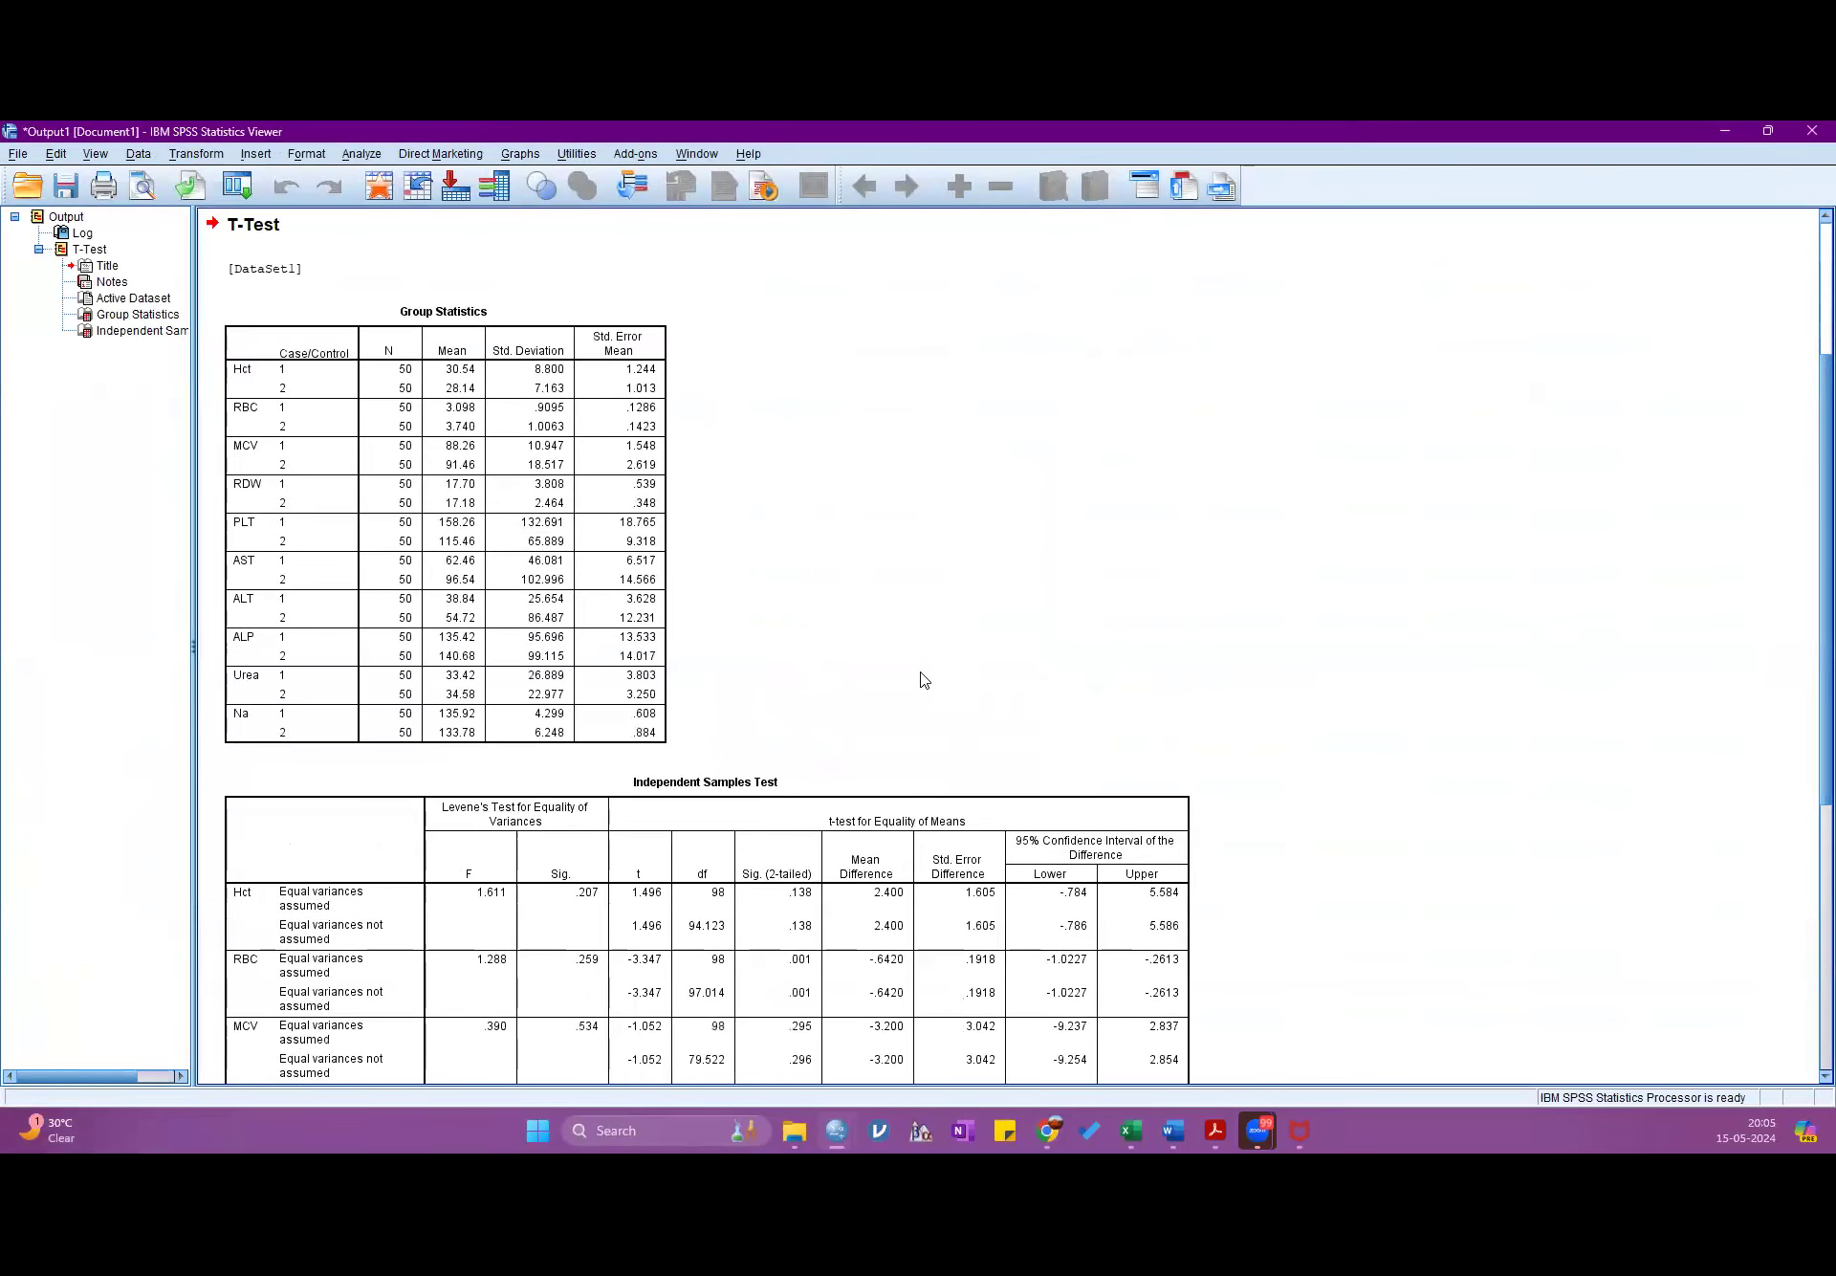
scroll(924, 680, "up", 3)
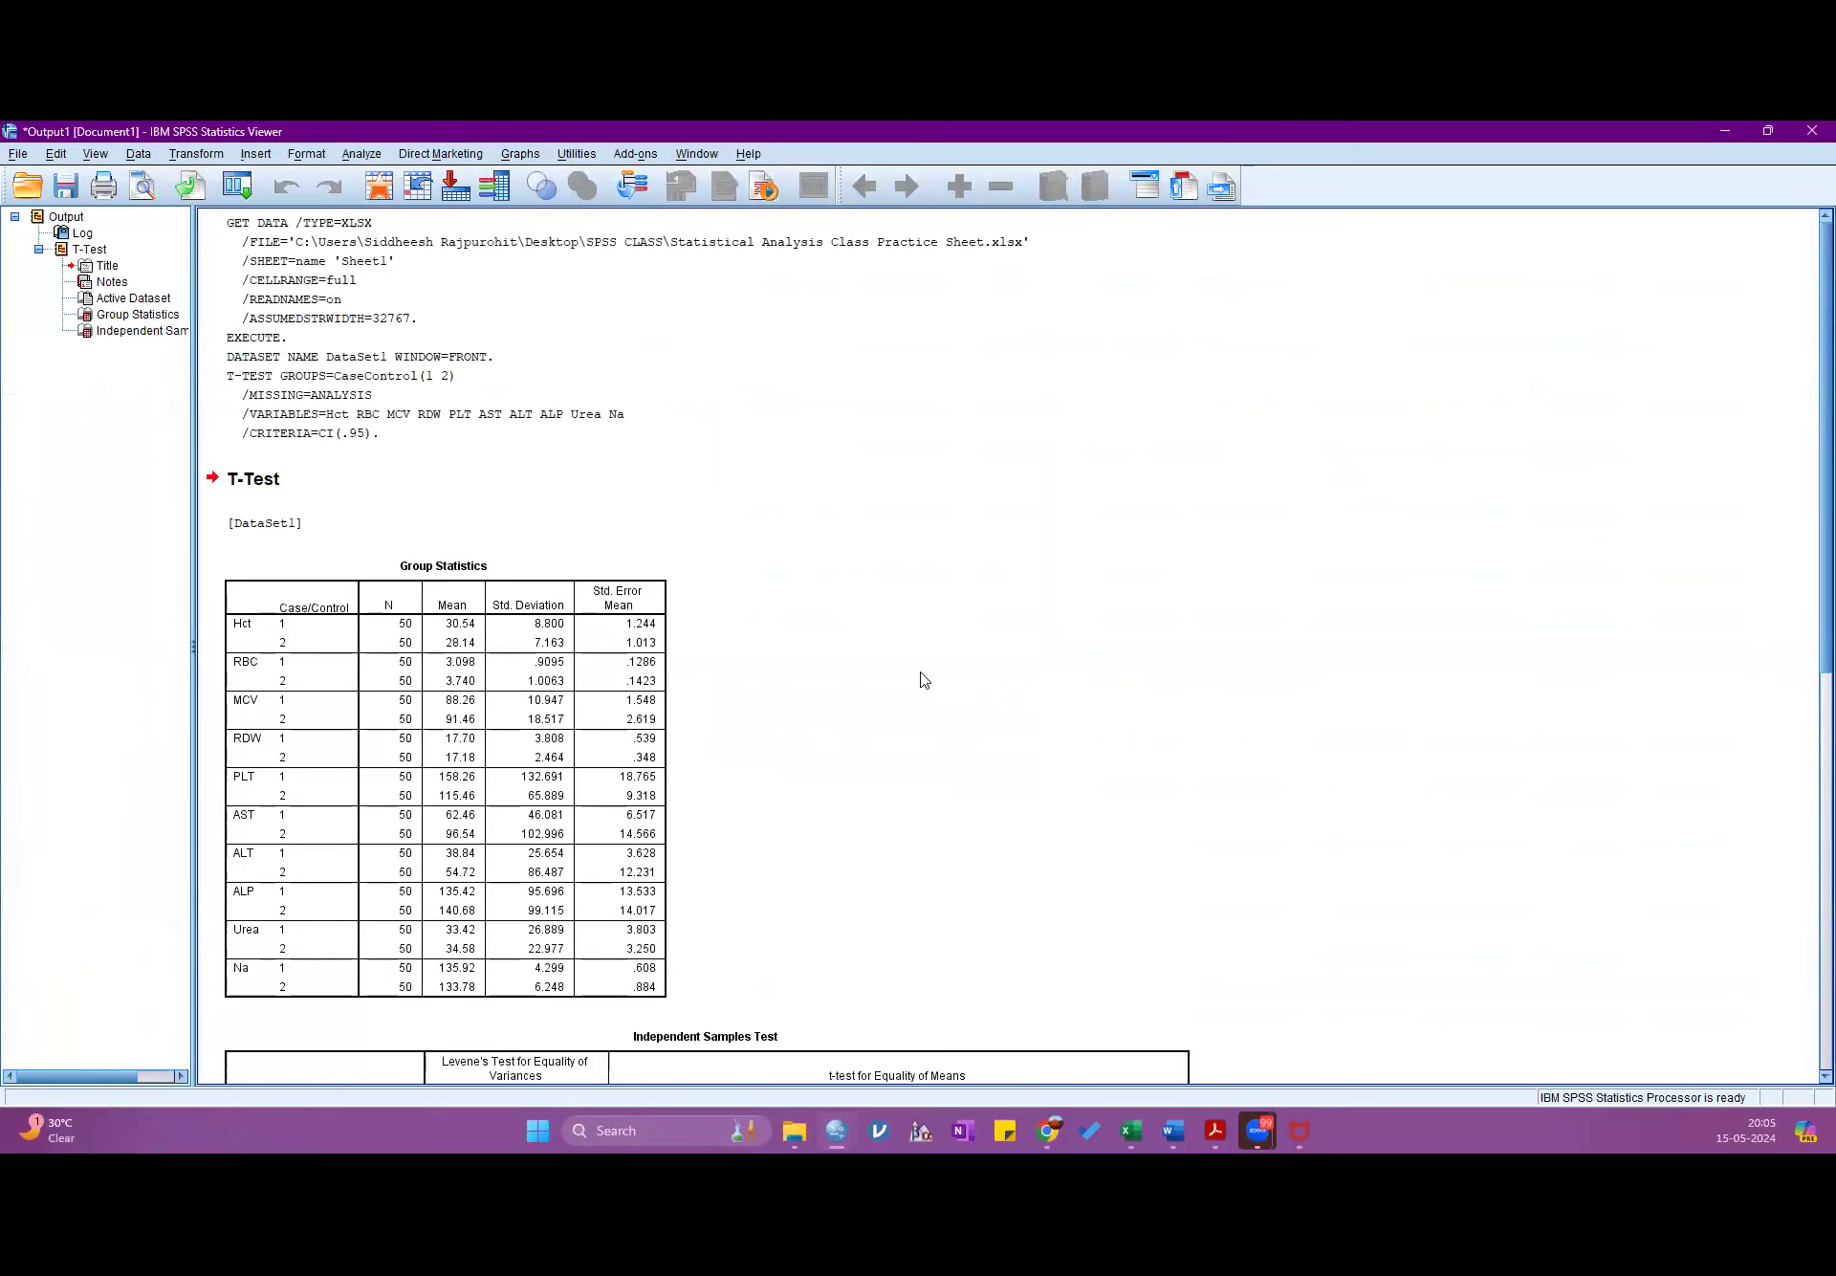
scroll(924, 680, "down", 3)
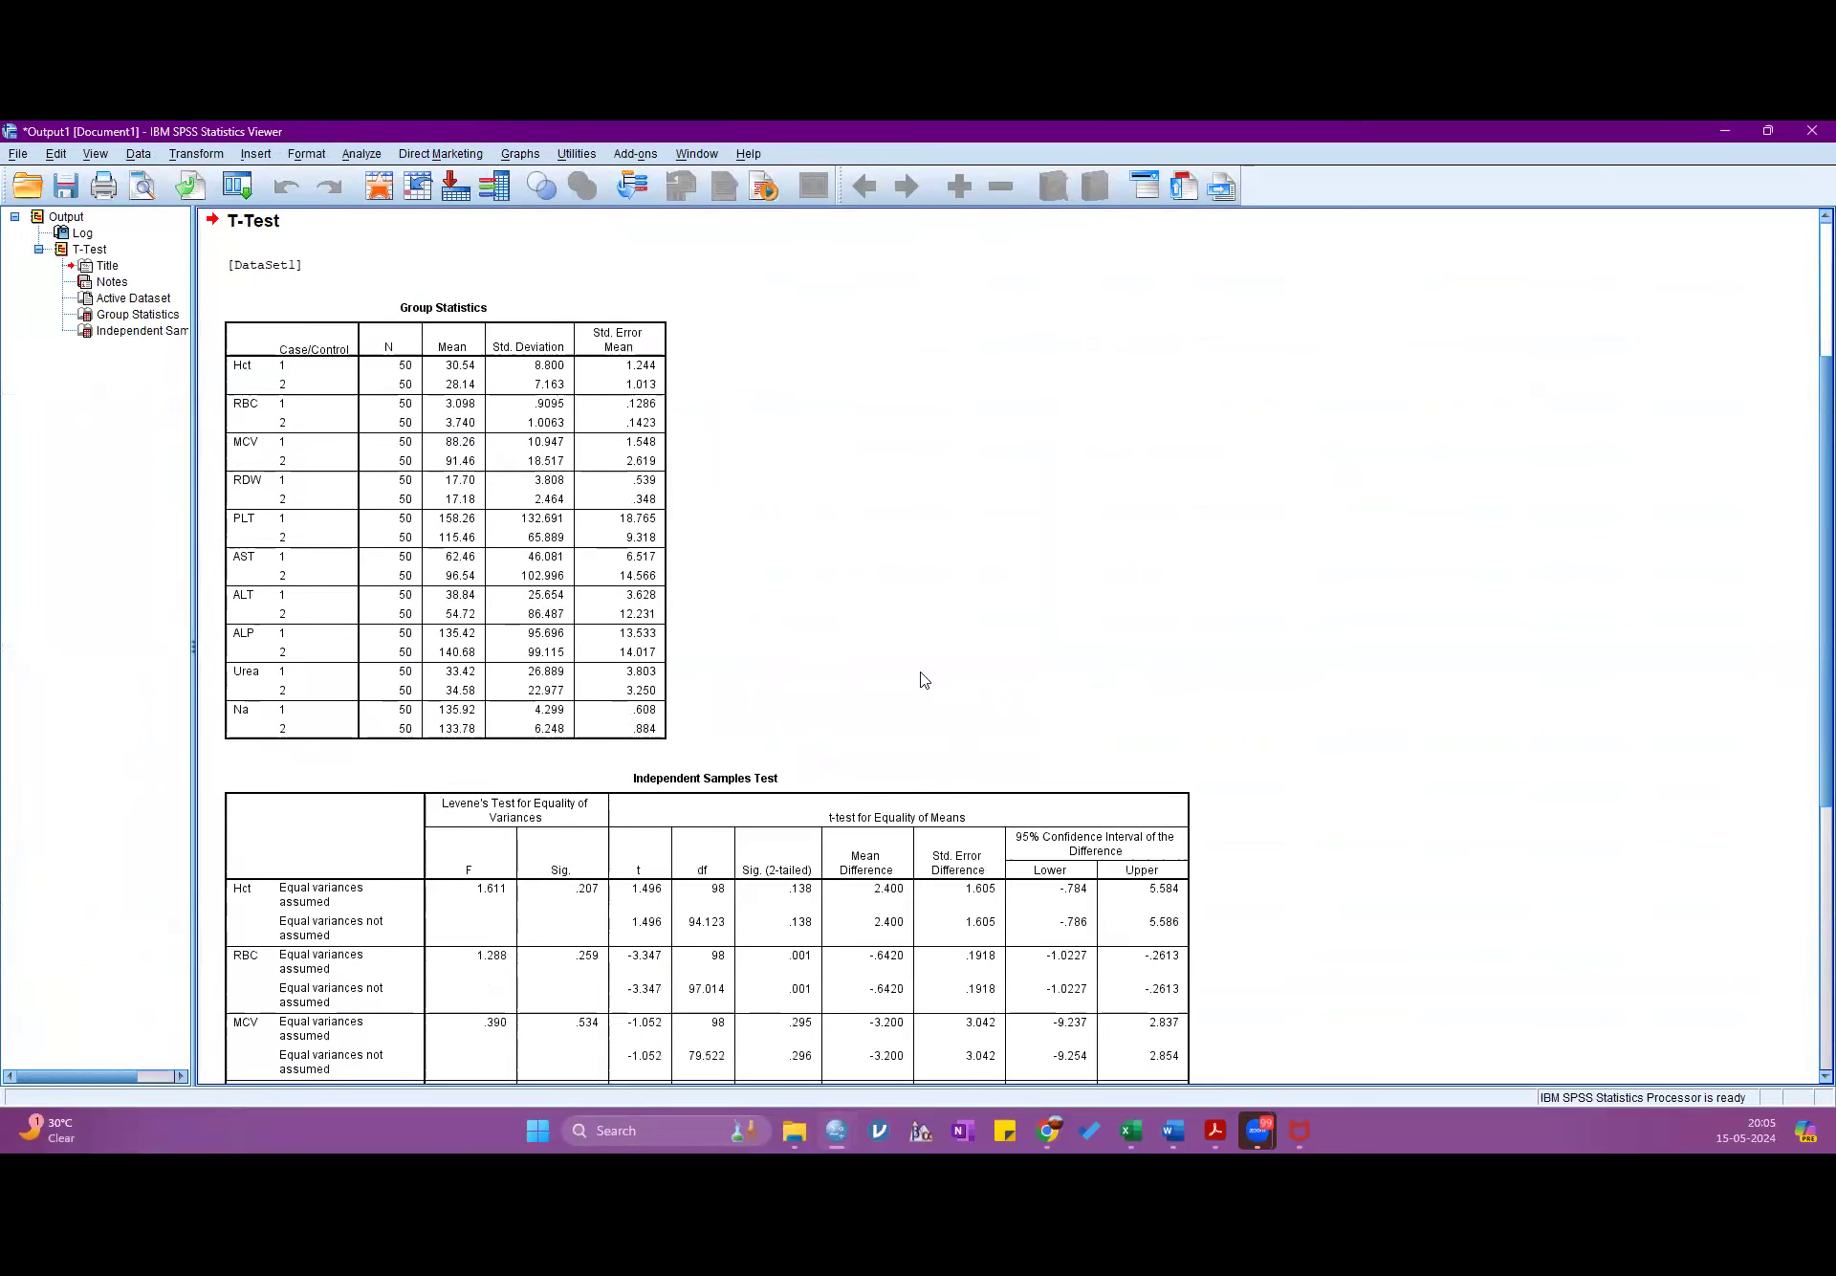
scroll(924, 680, "up", 1)
left_click(435, 495)
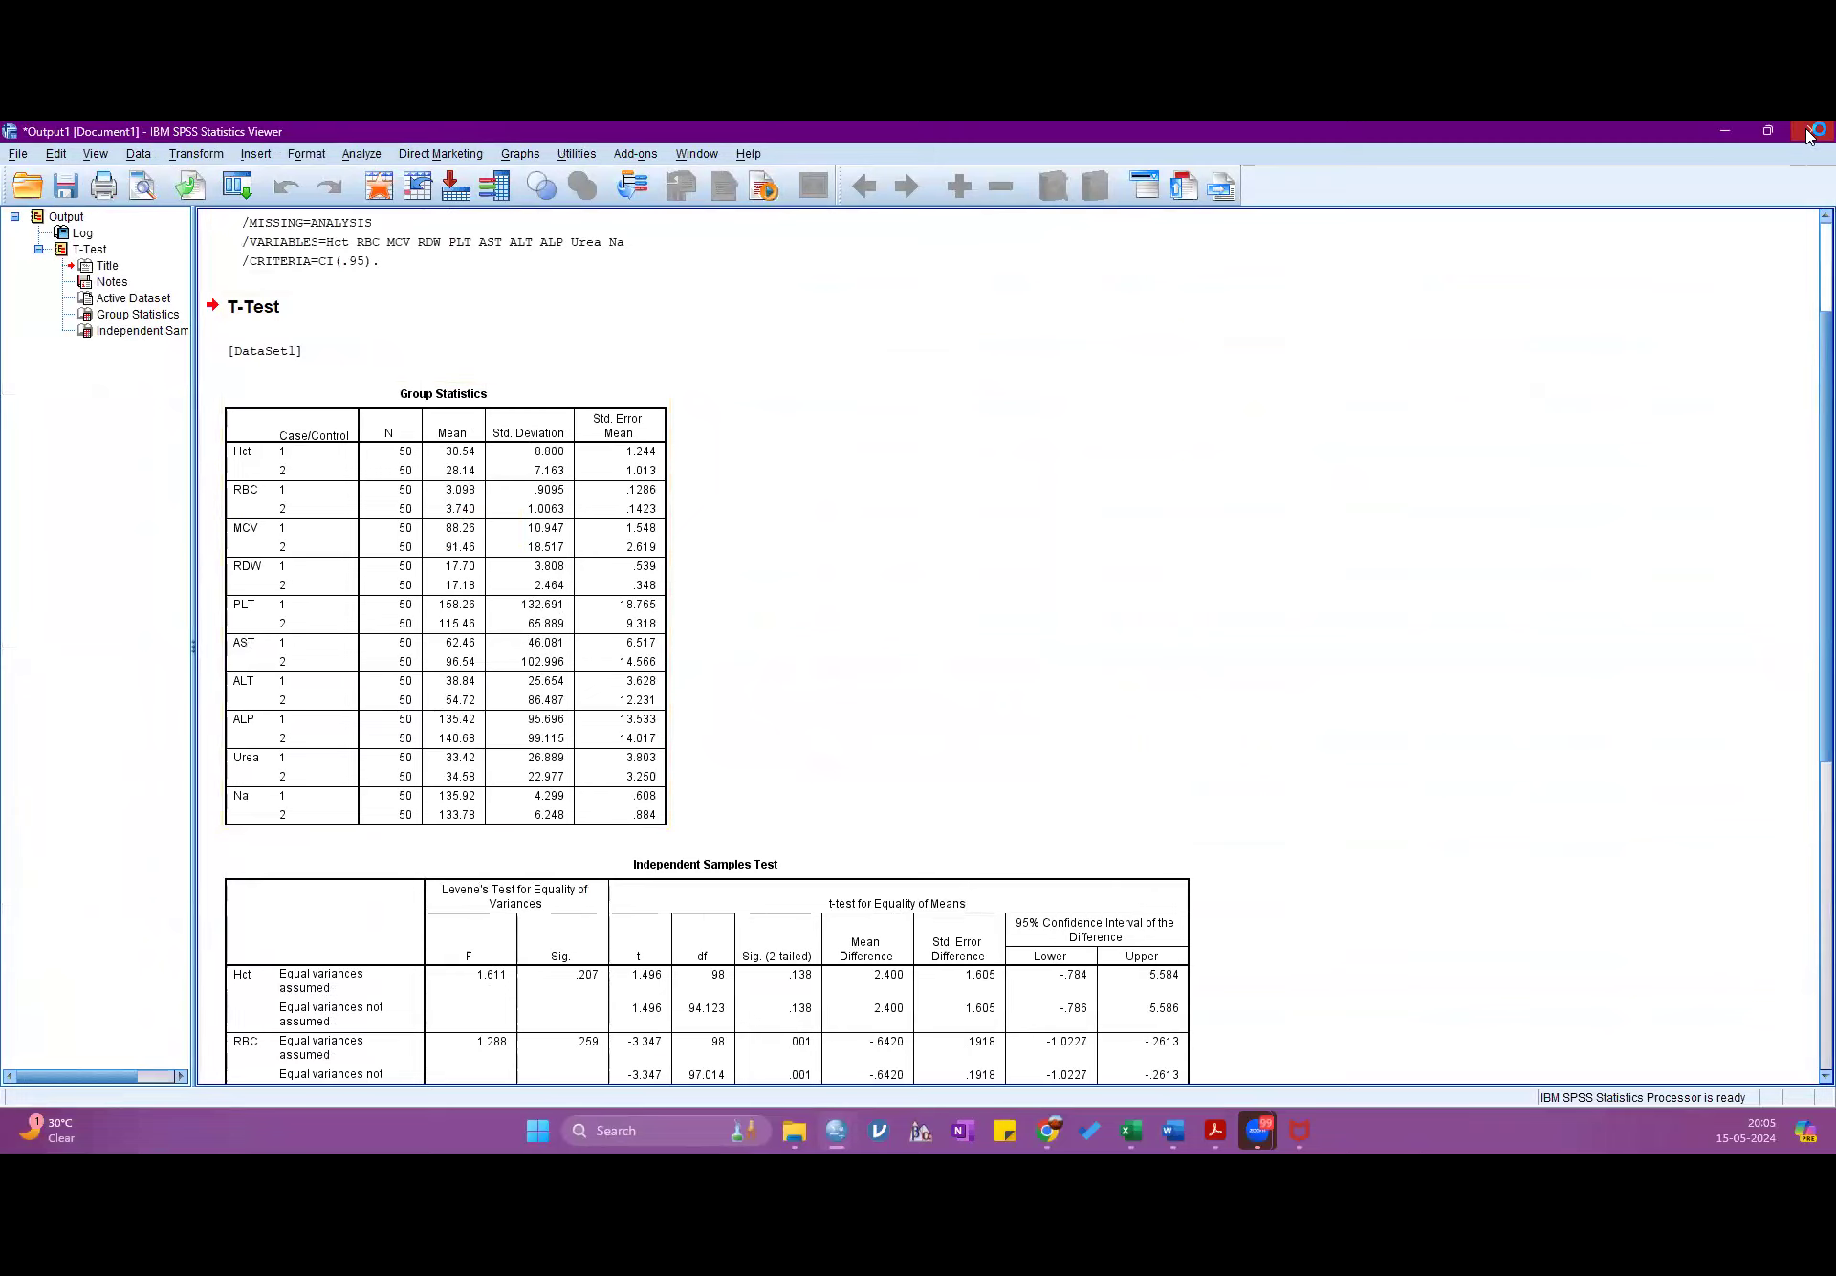
left_click(1726, 132)
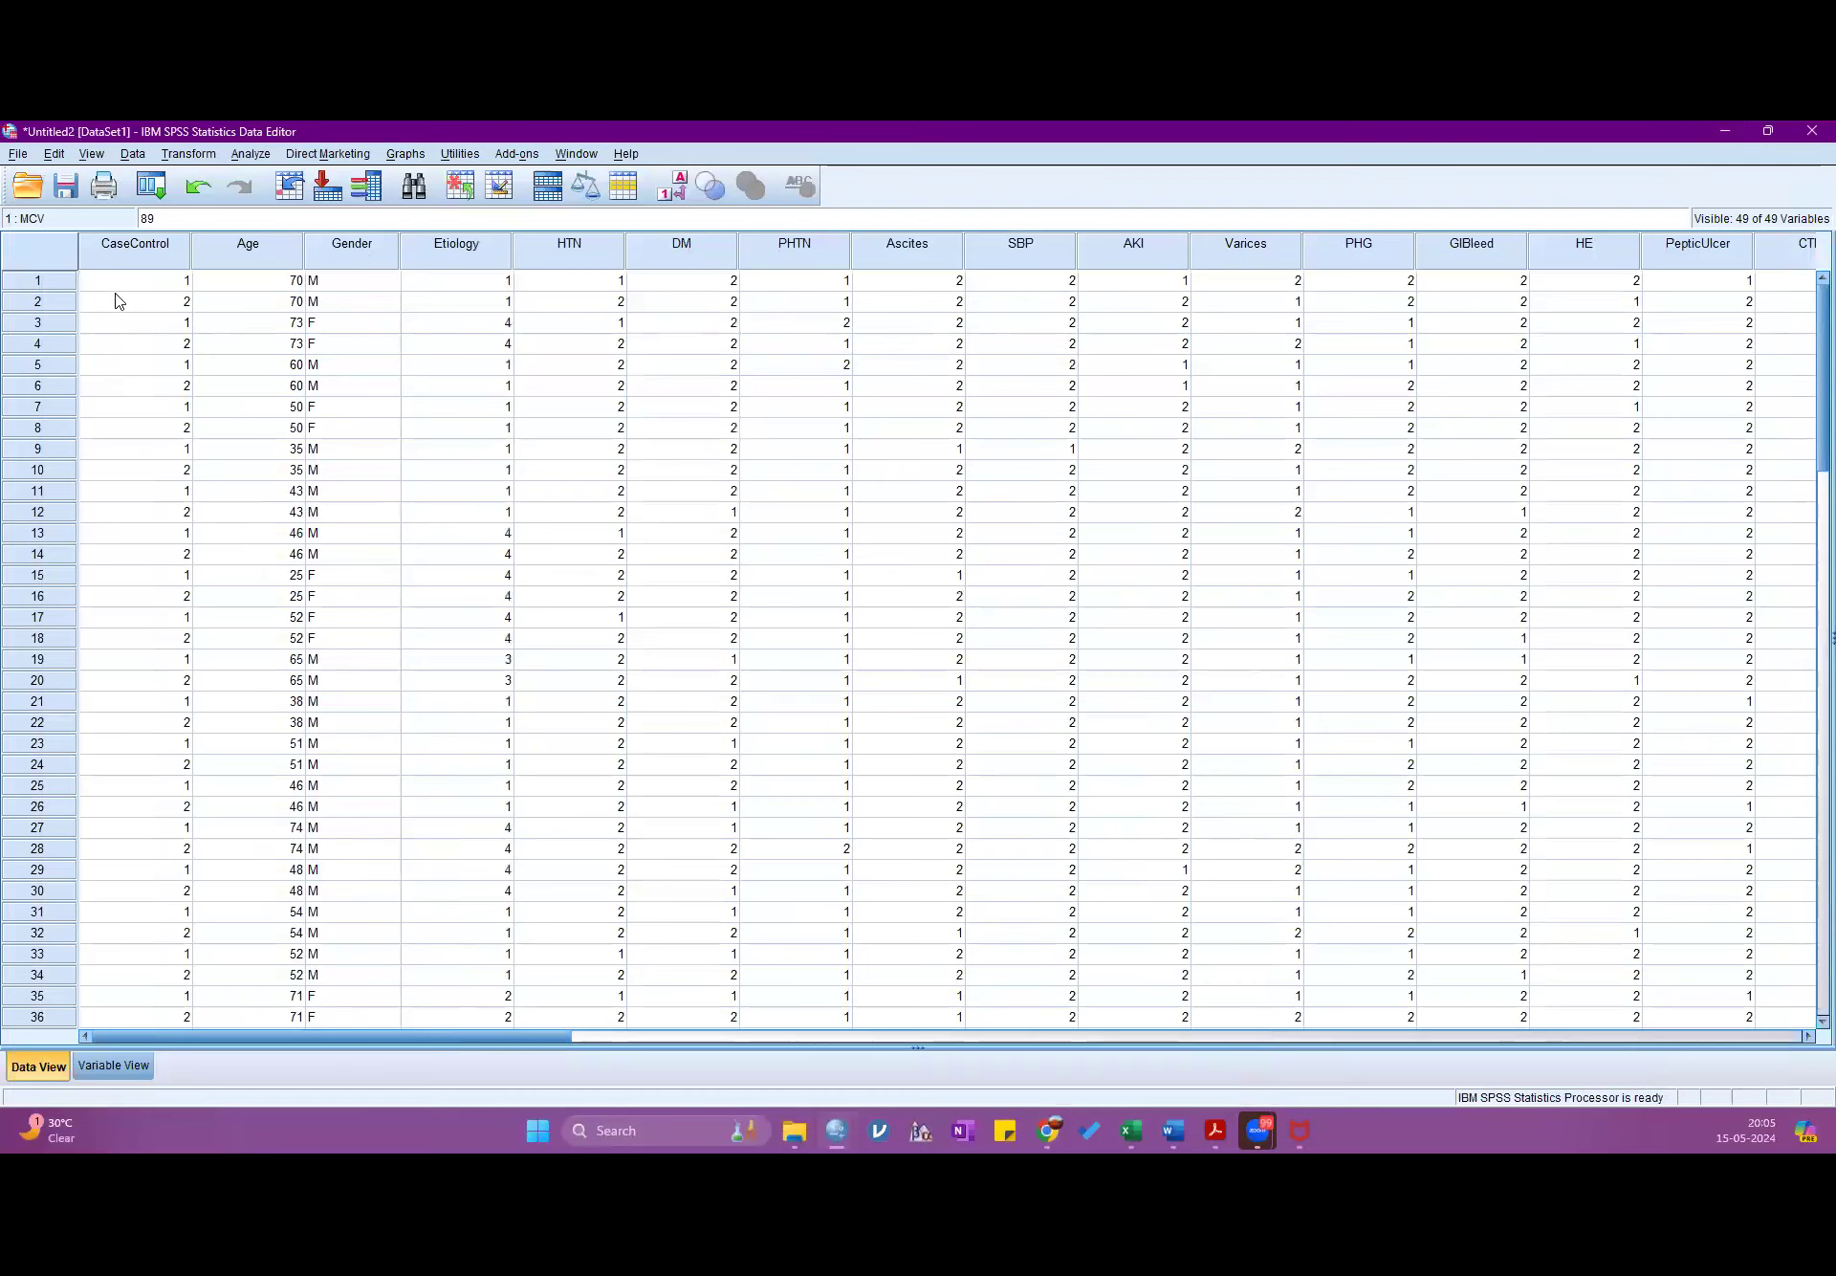
- Reset the Independent-Samples T Test and set CaseControl as the grouping variable, with Group 1 as 1 and Group 2 as 2
left_click(140, 251)
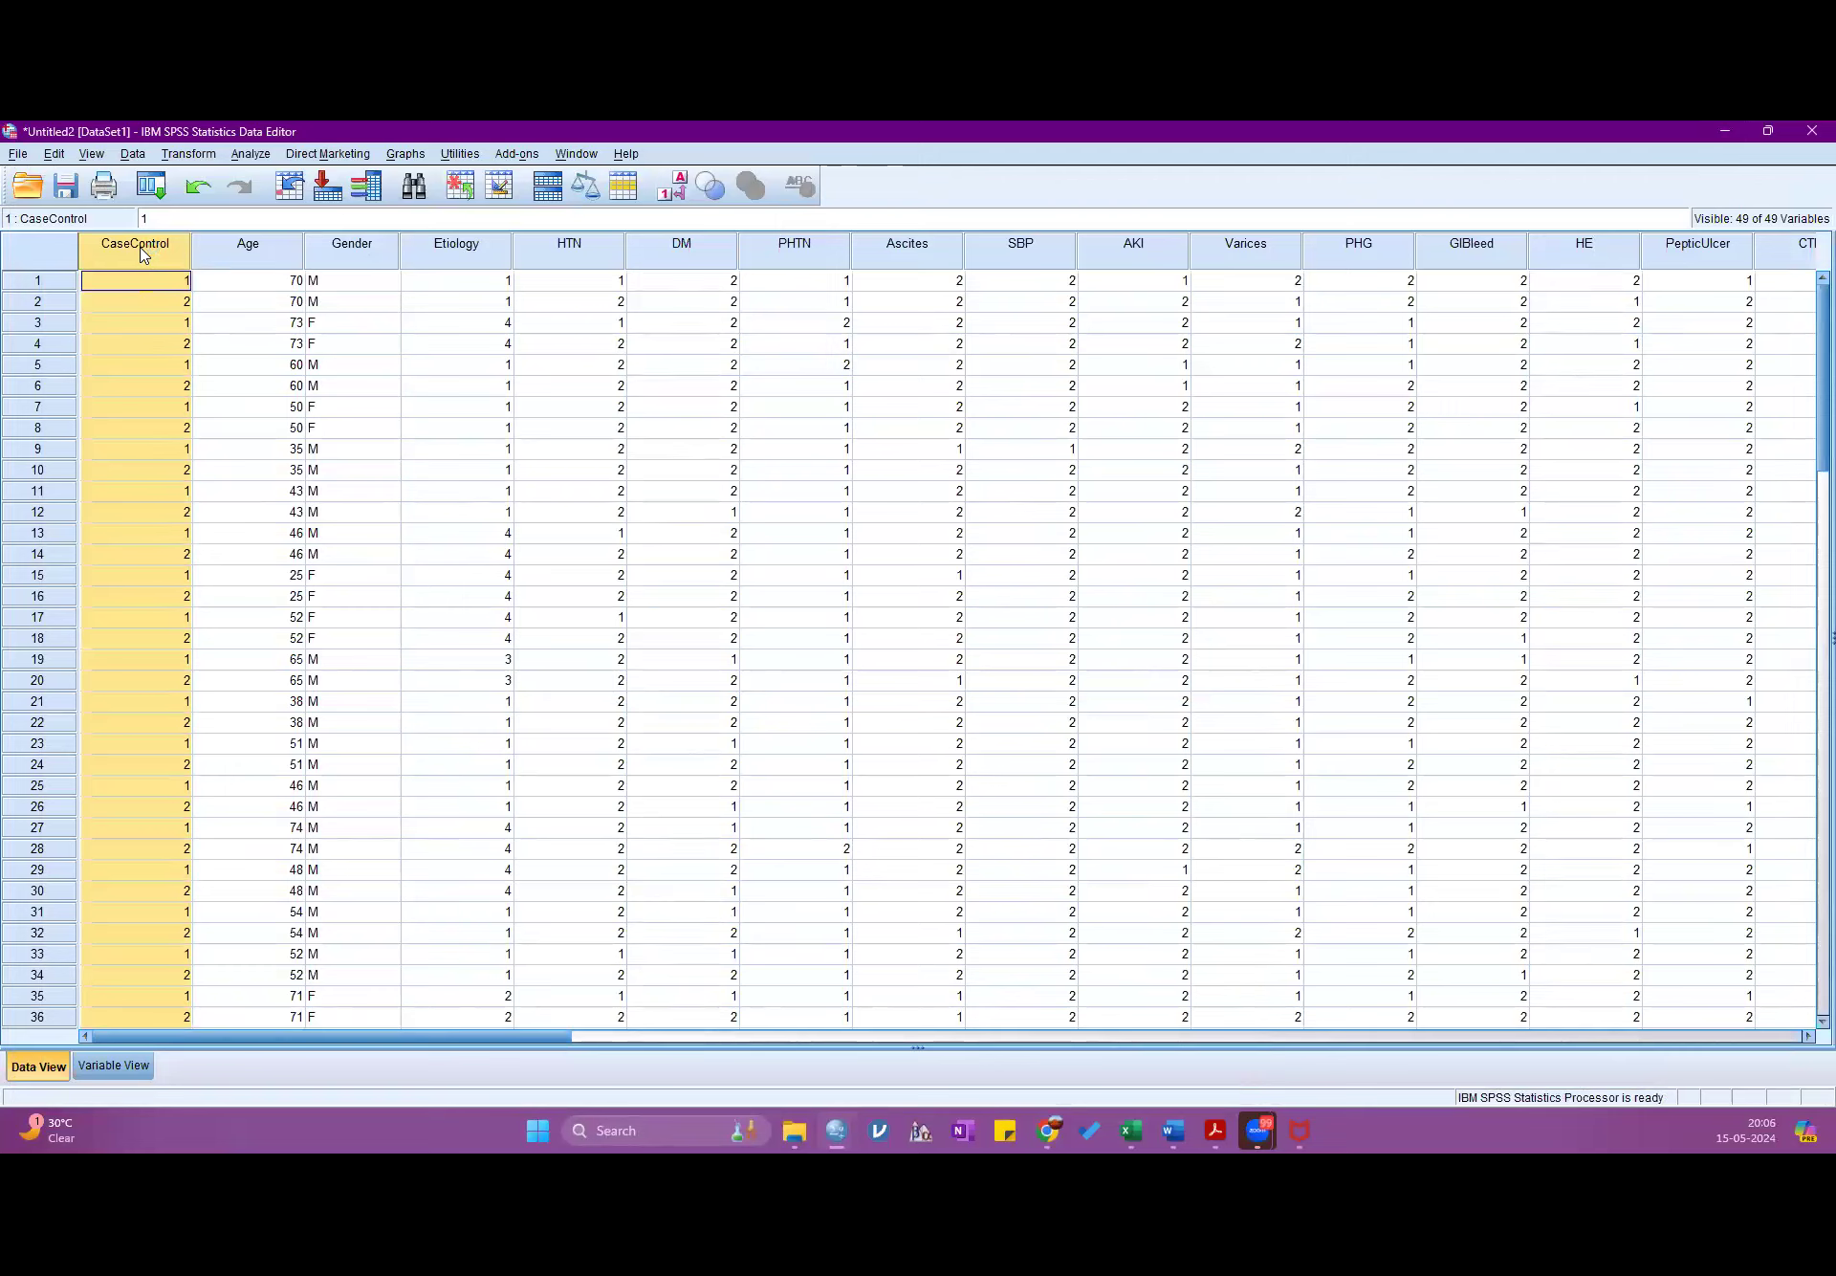
left_click(260, 155)
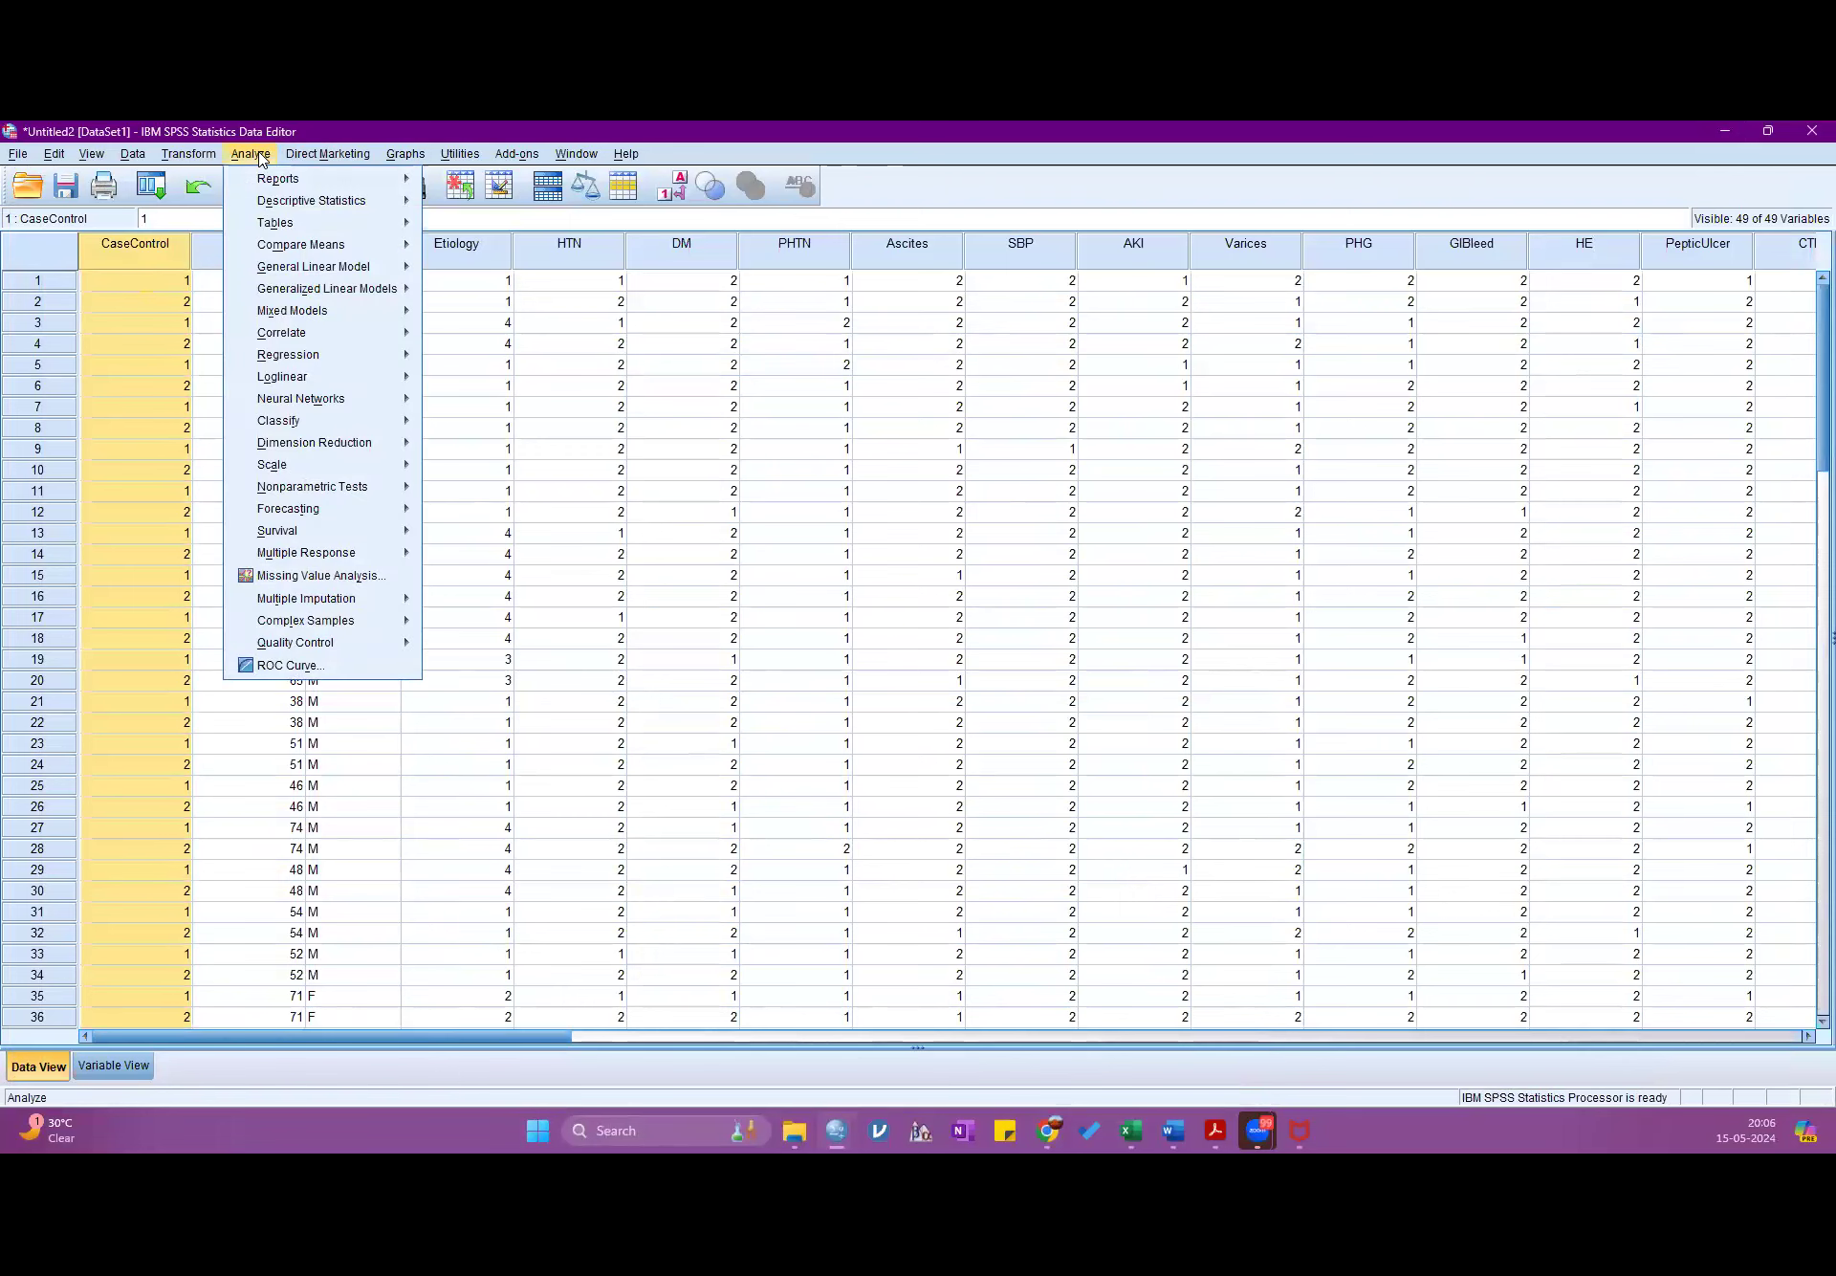
mouse_move(290, 249)
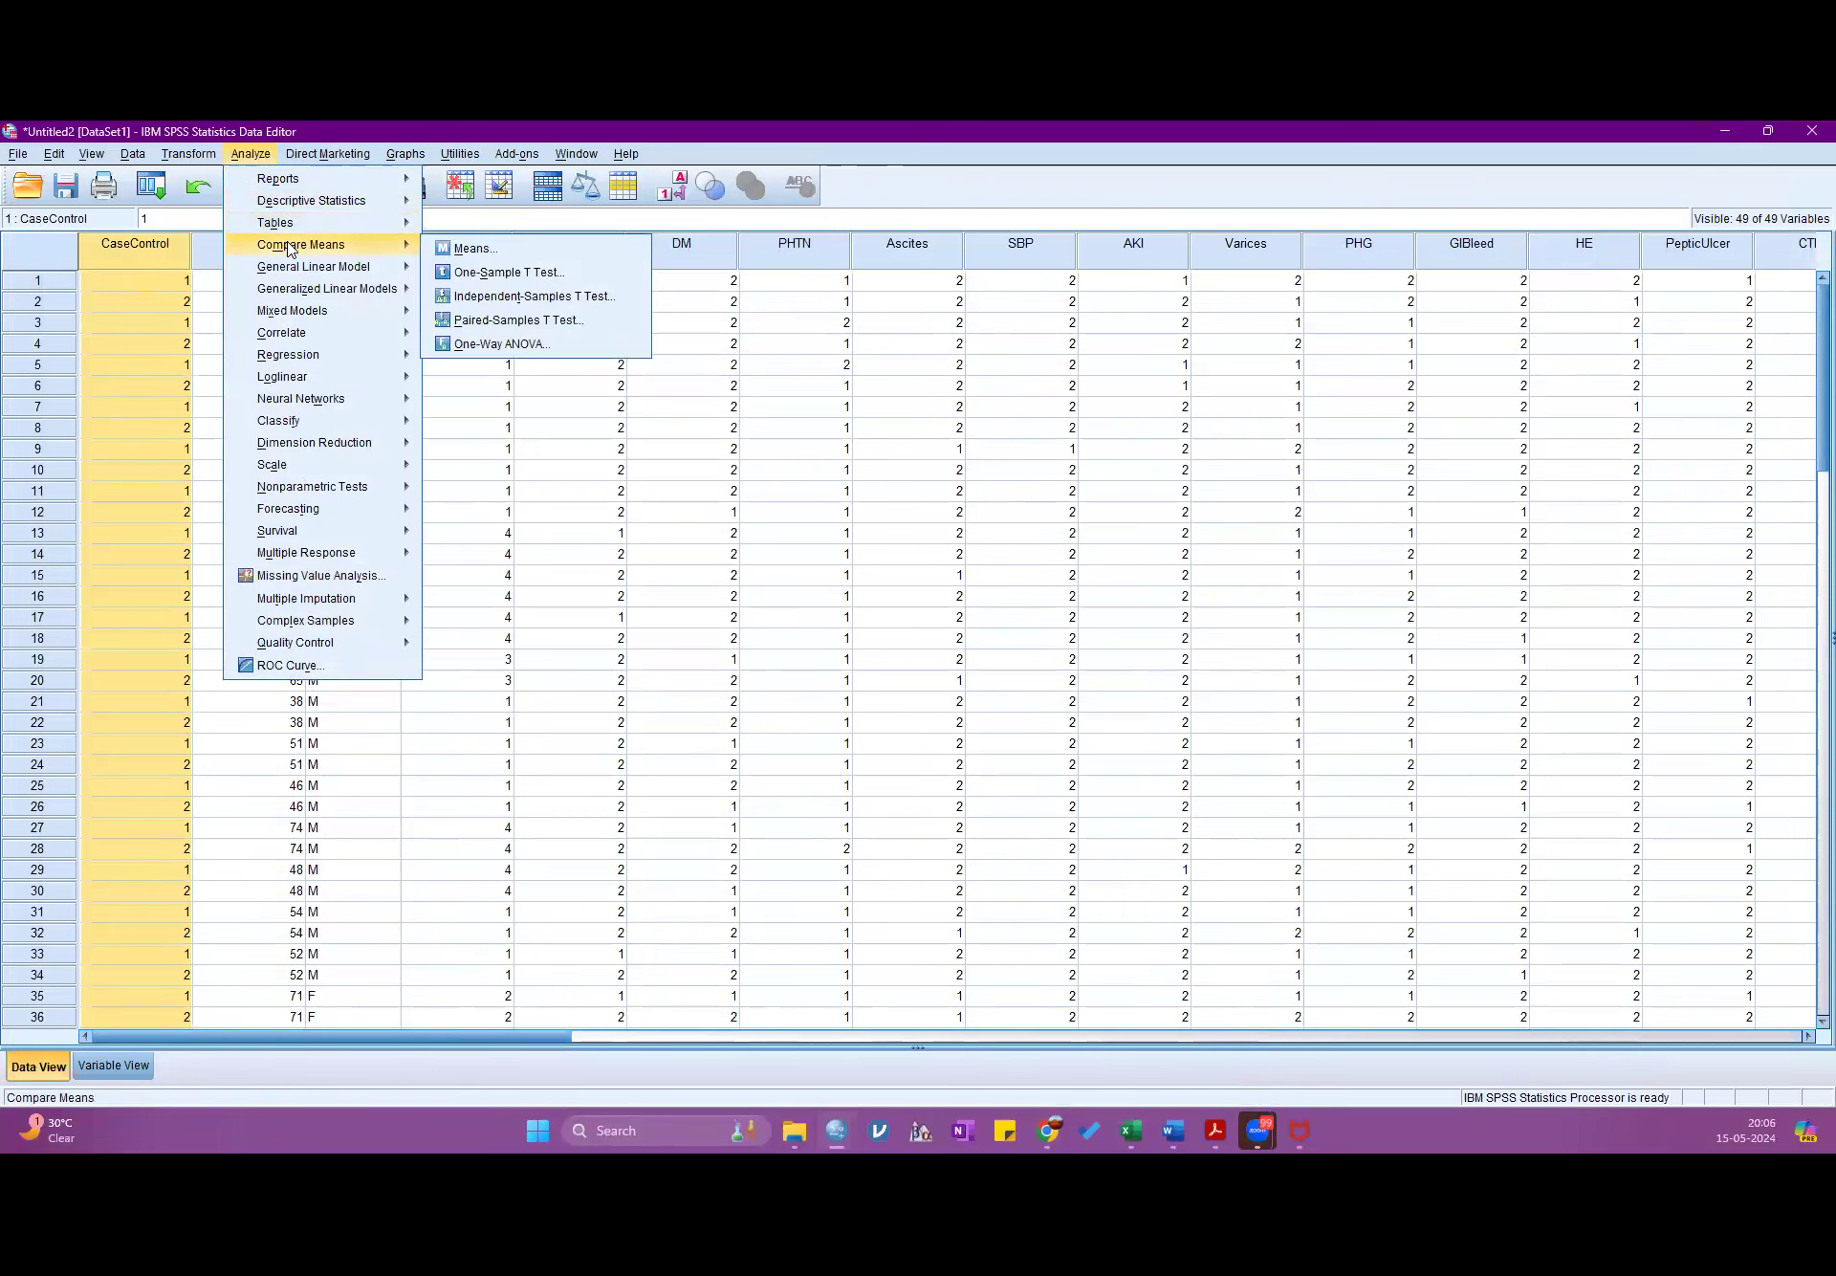
left_click(476, 298)
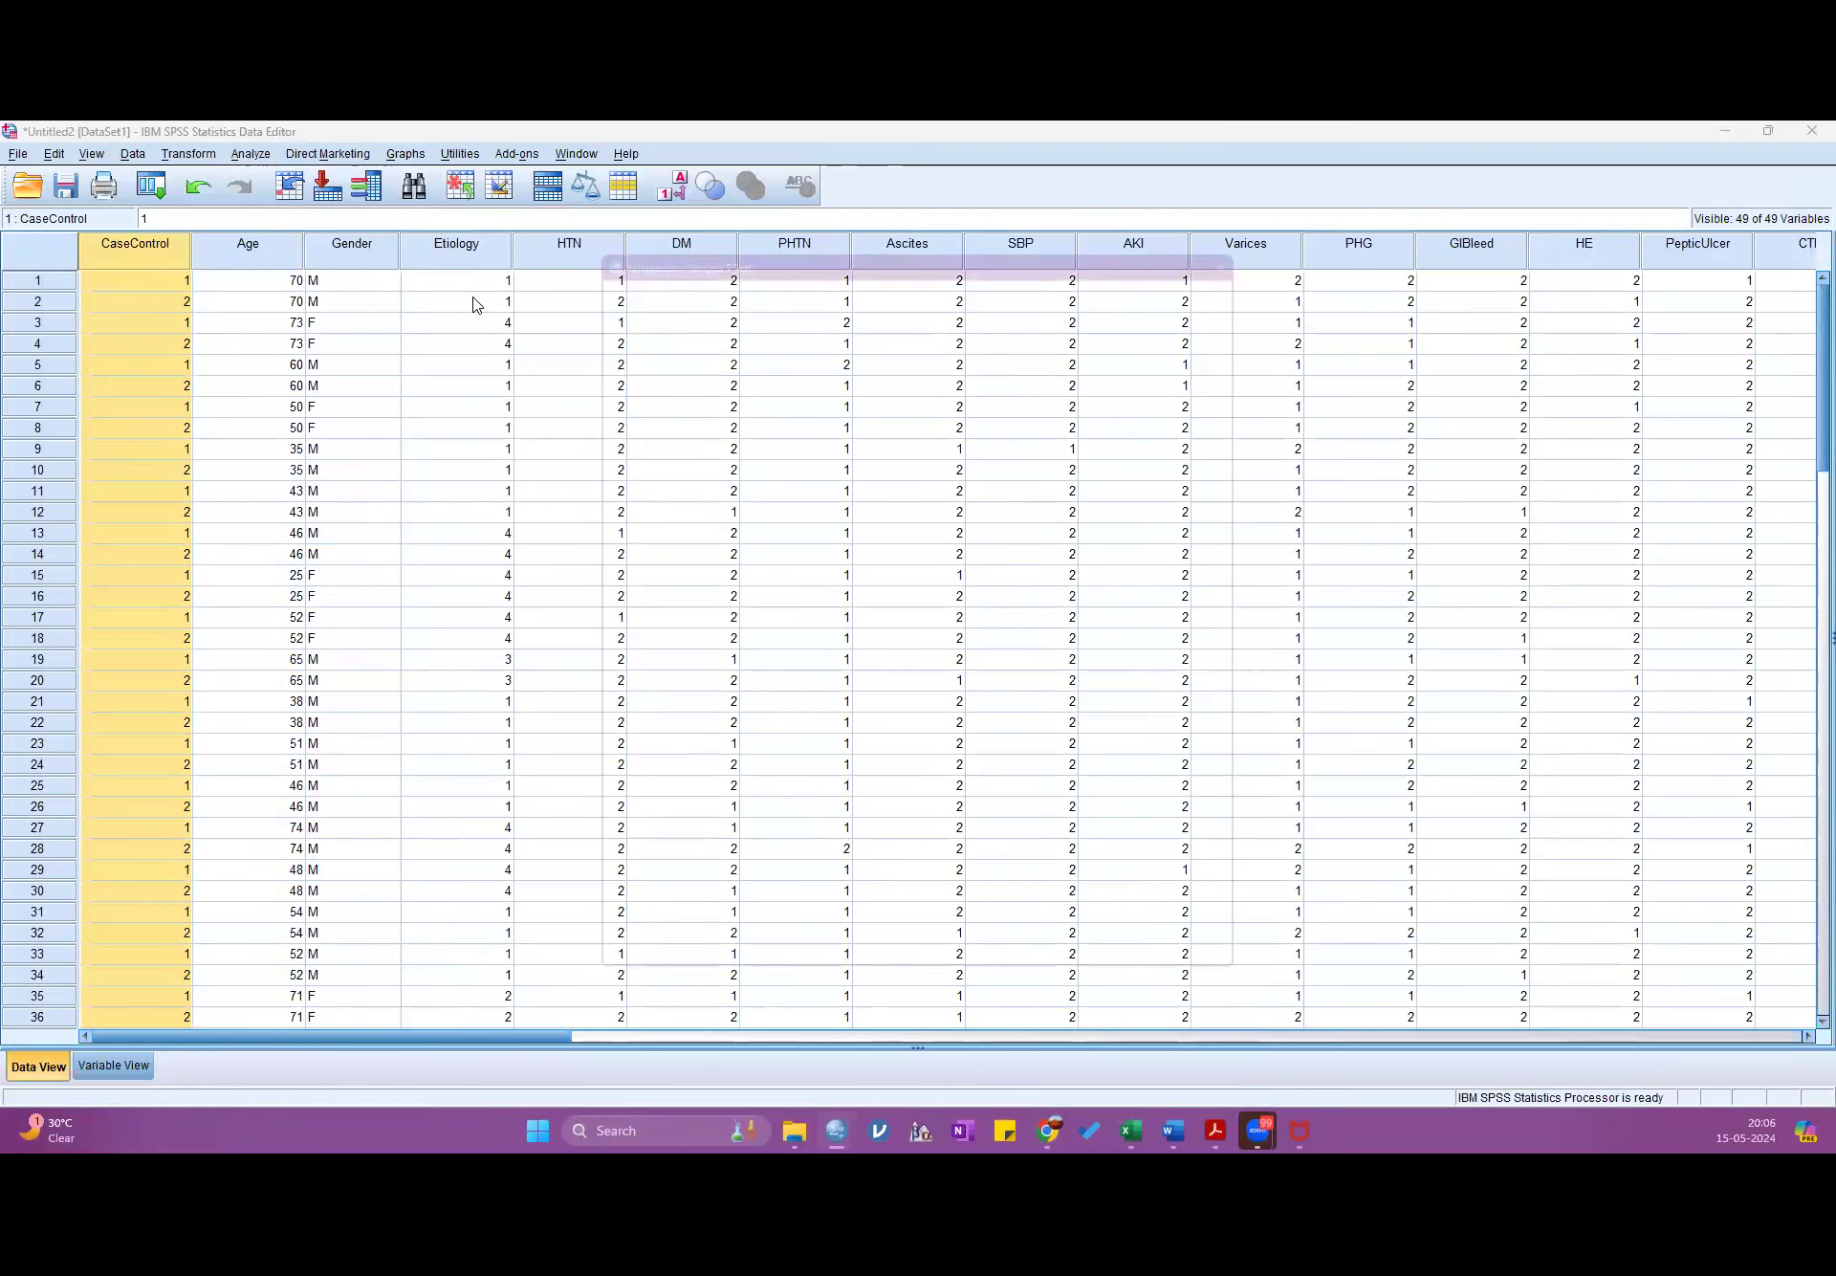
left_click(919, 996)
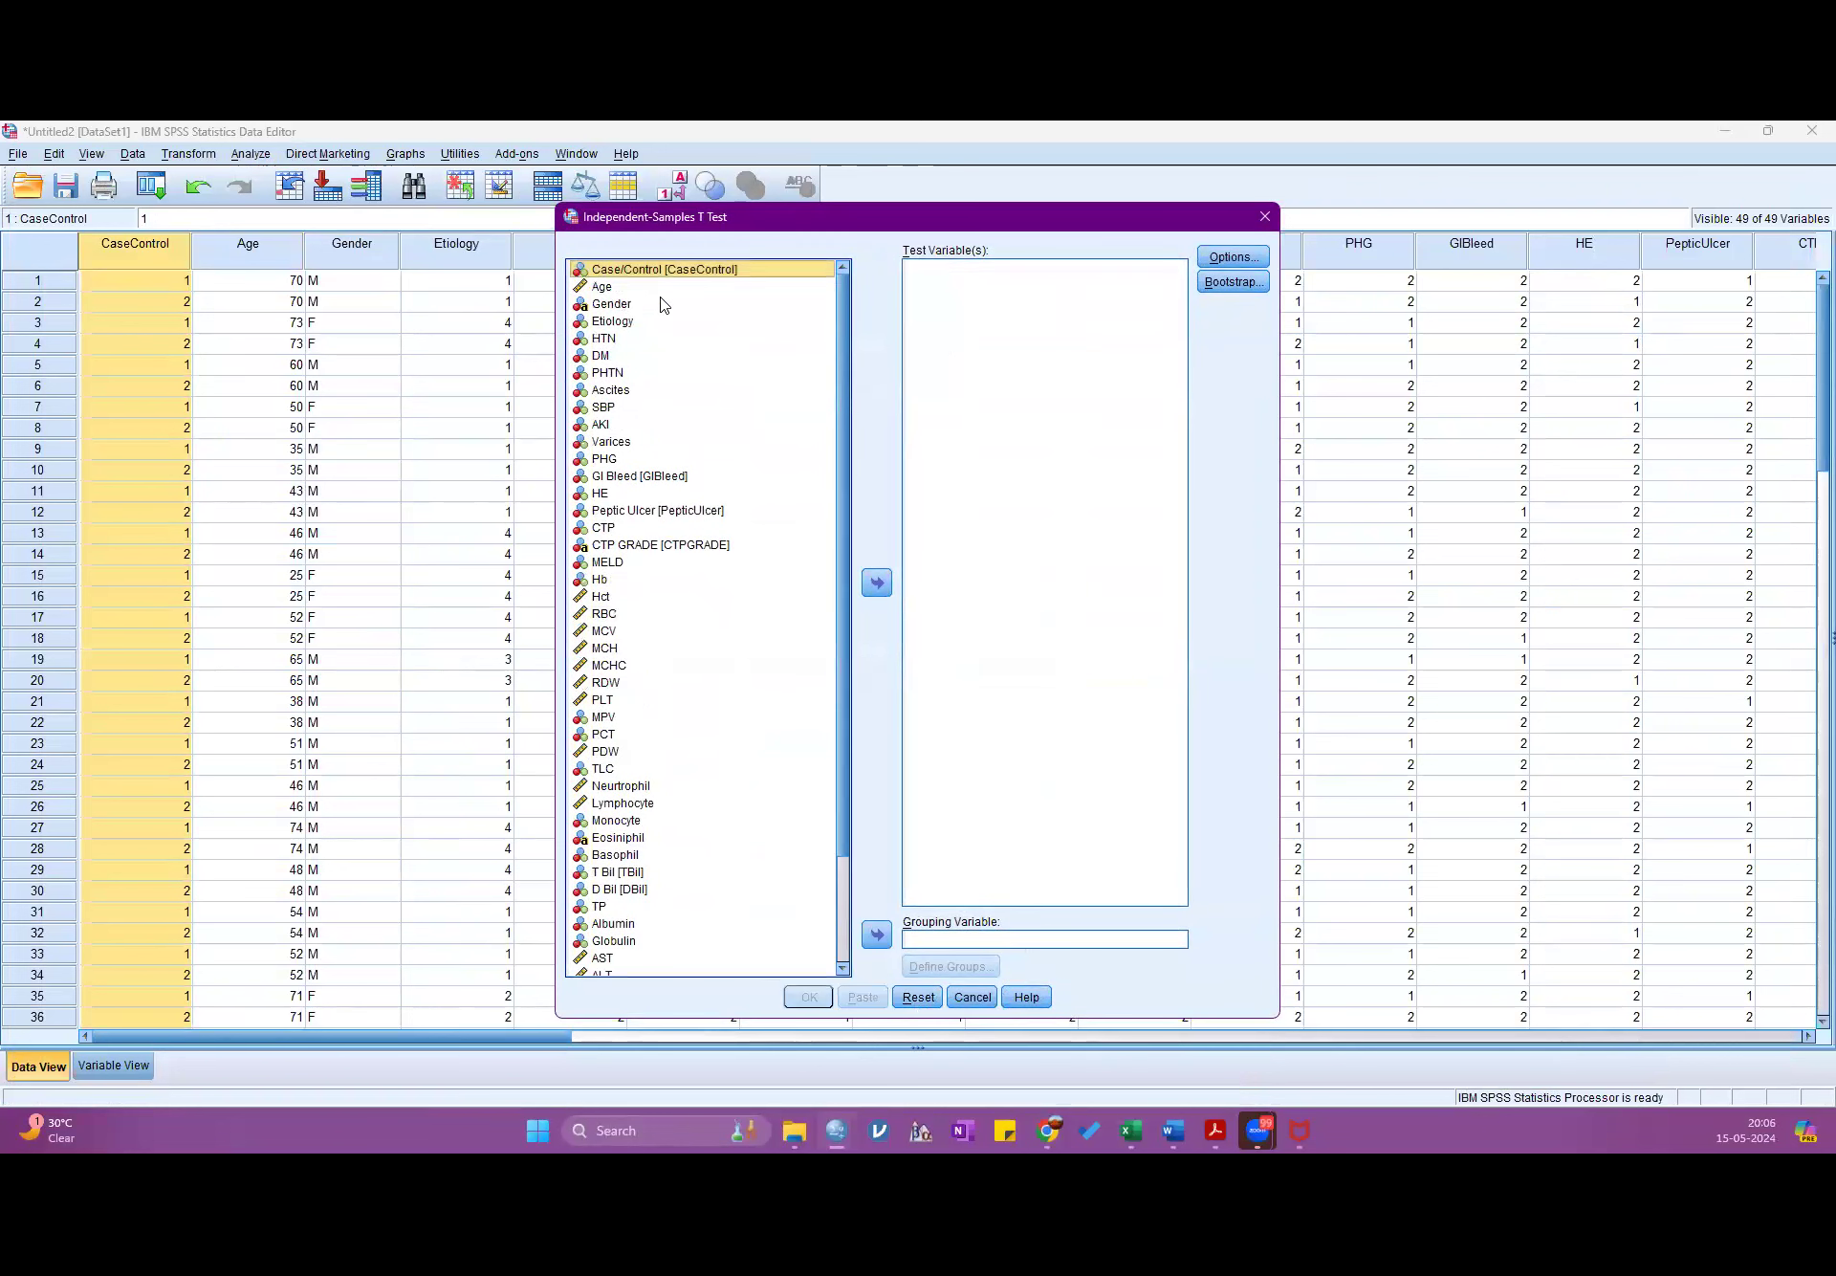
left_click(876, 936)
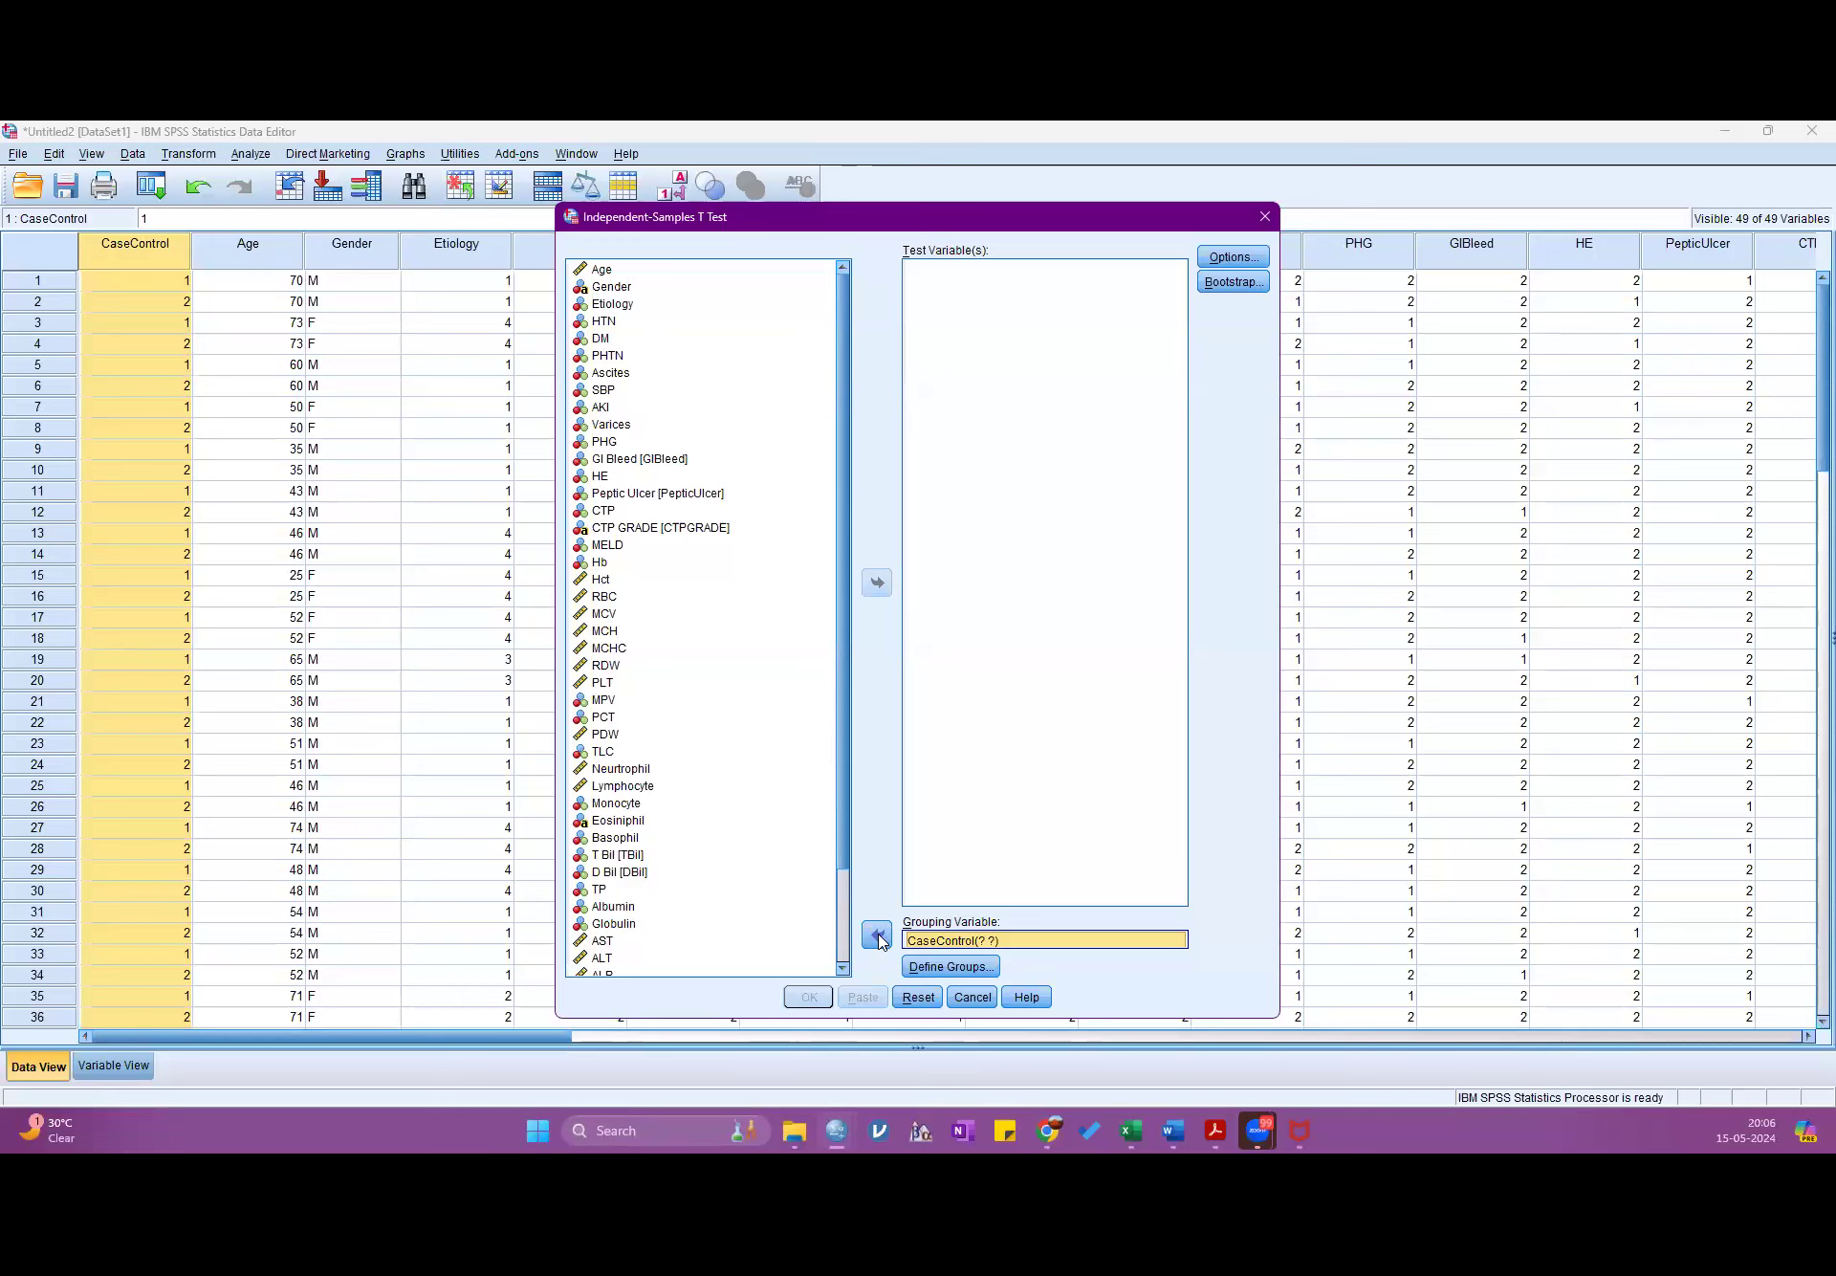
left_click(951, 967)
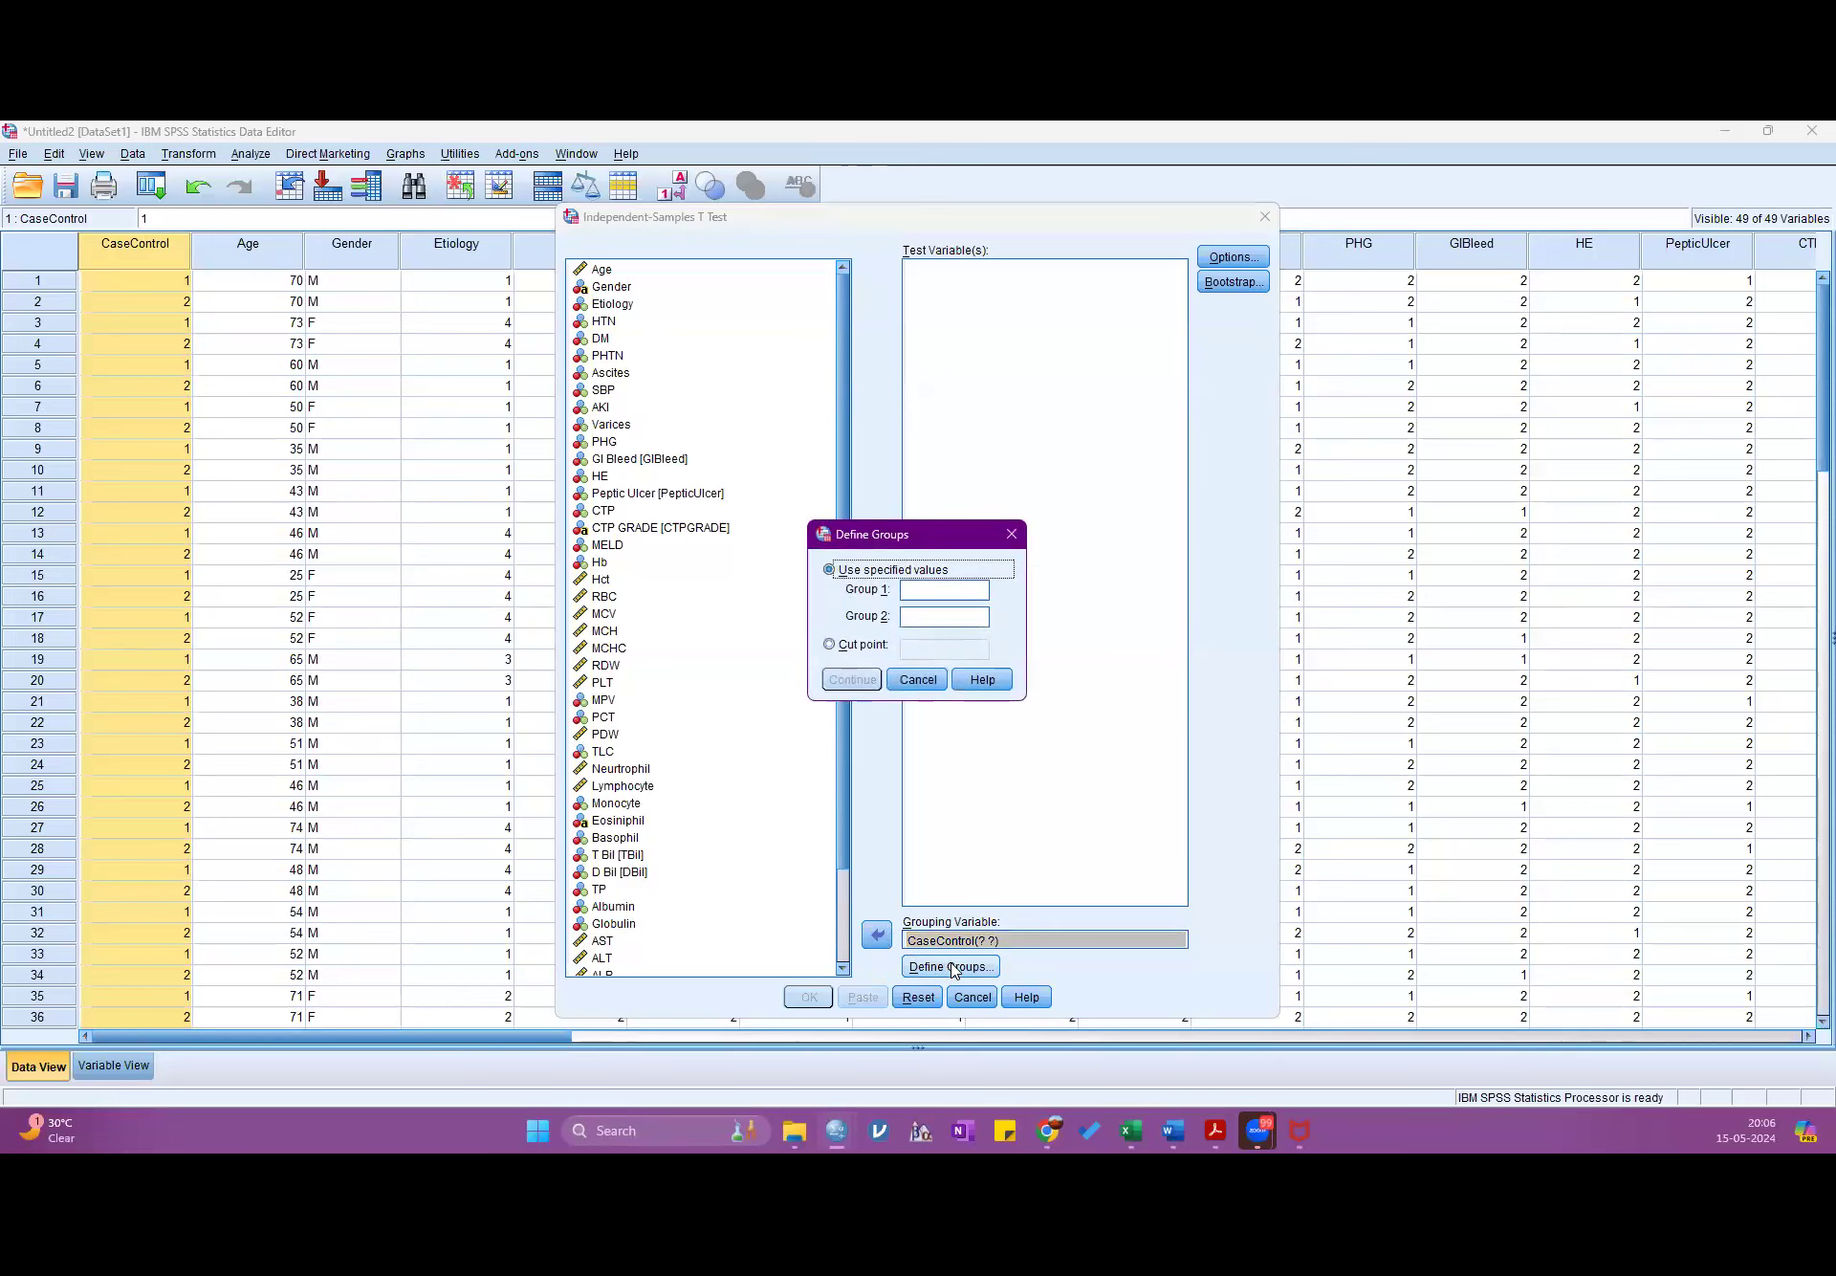
left_click(945, 588)
type("1")
left_click(950, 617)
type("2")
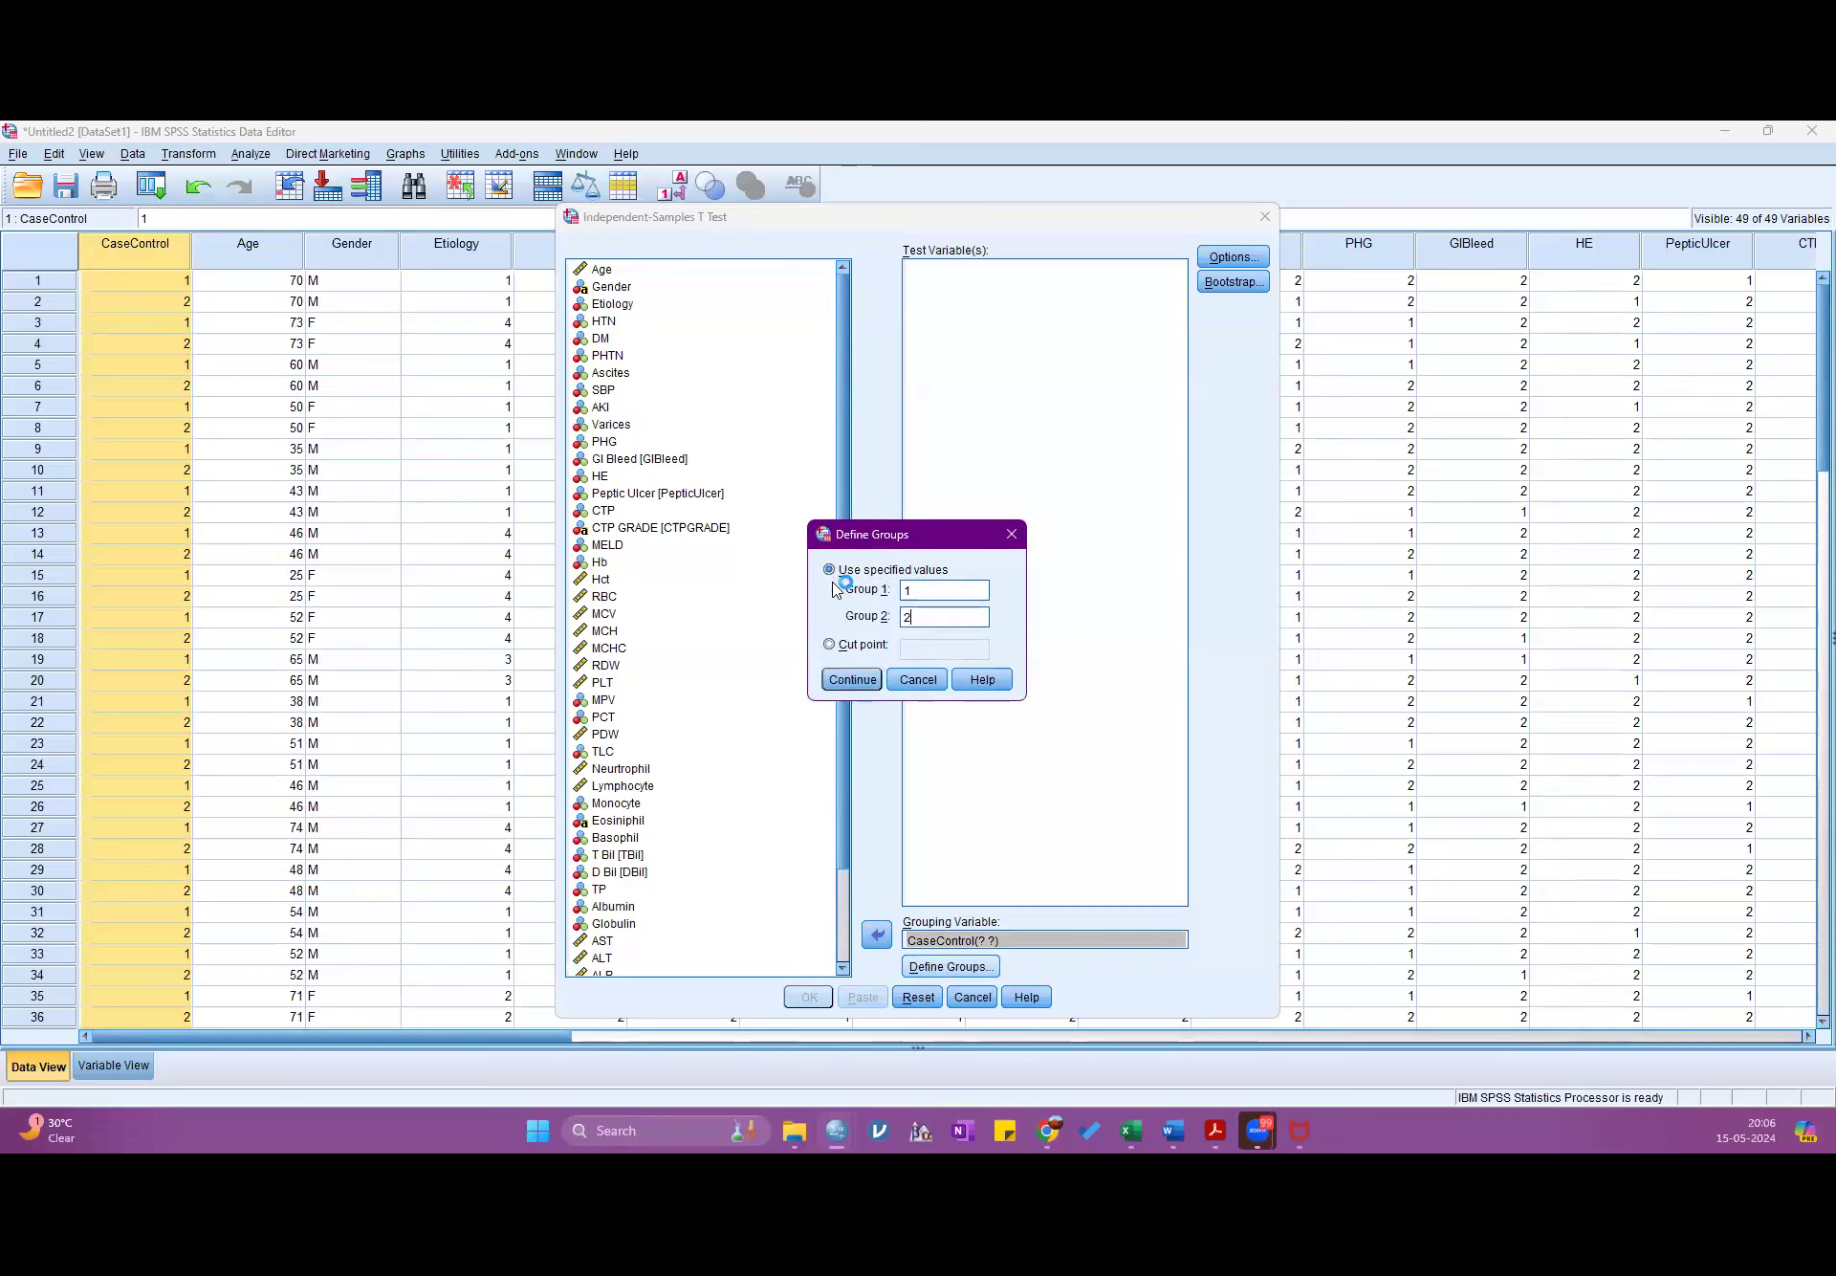
left_click(832, 682)
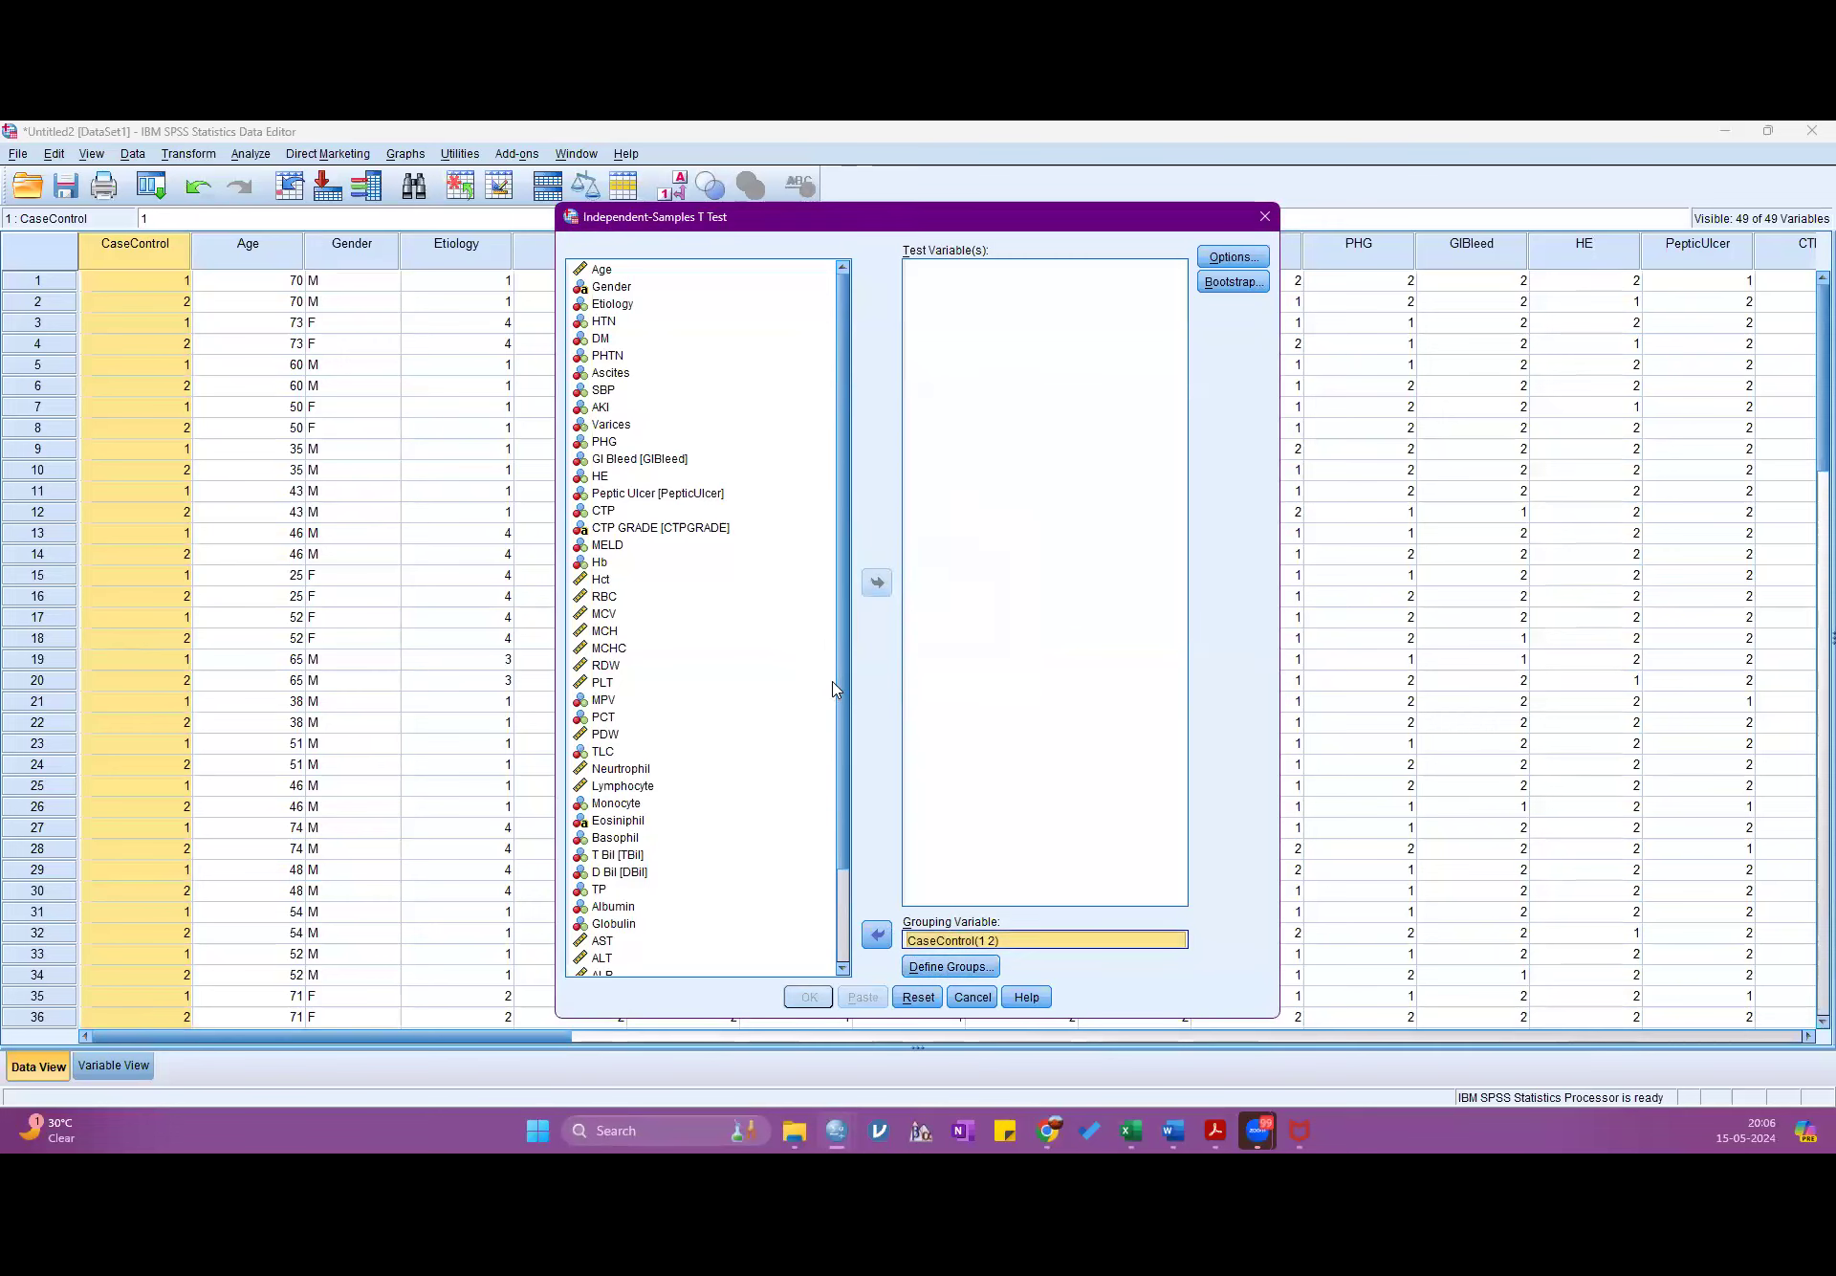
- Add Hb, Hct, RBC, PLT, TLC, Neurtrophil, Lymphocyte, AST and ALT as test variables and run the t test
left_click(601, 565)
left_click(602, 580, "ctrl")
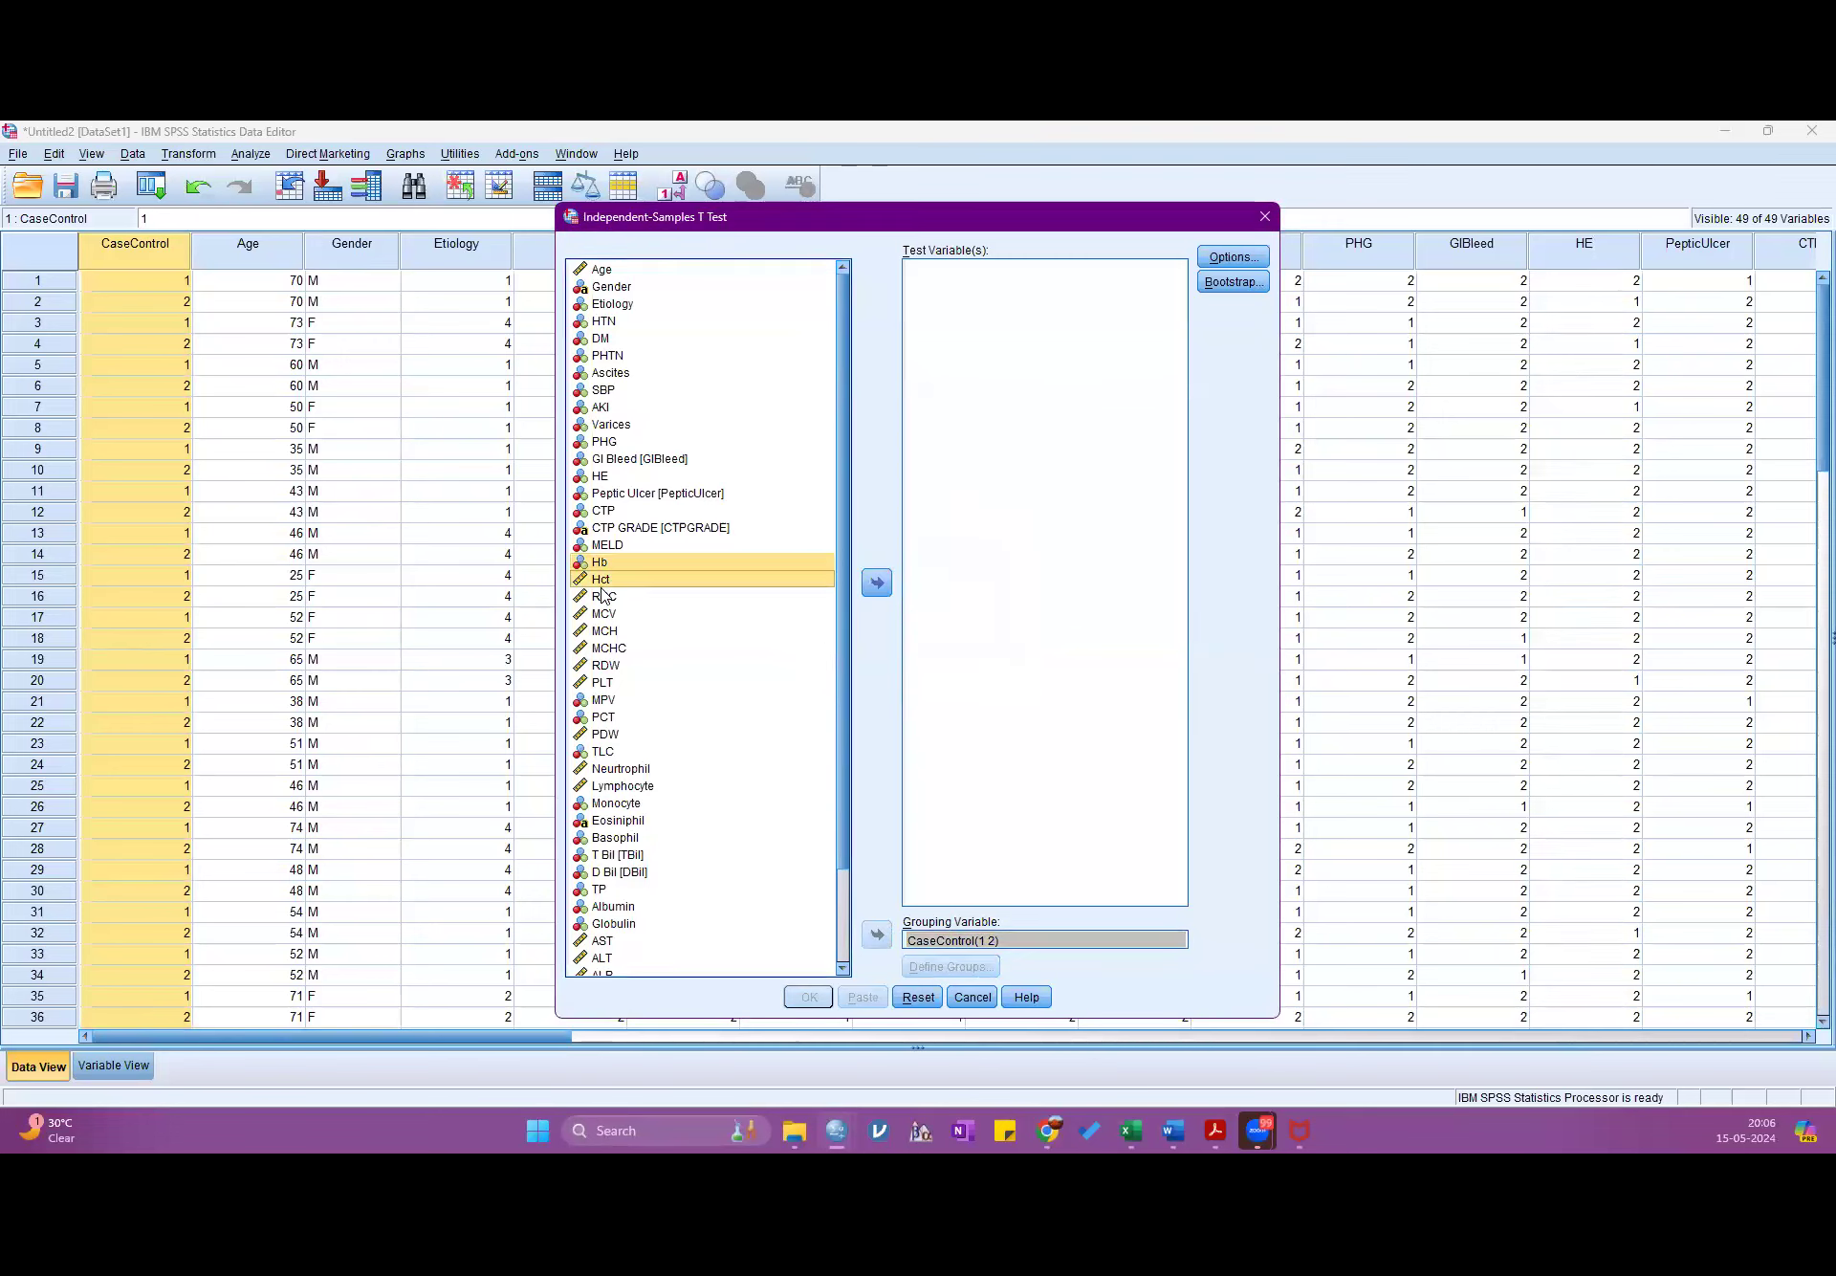
left_click(603, 597, "ctrl")
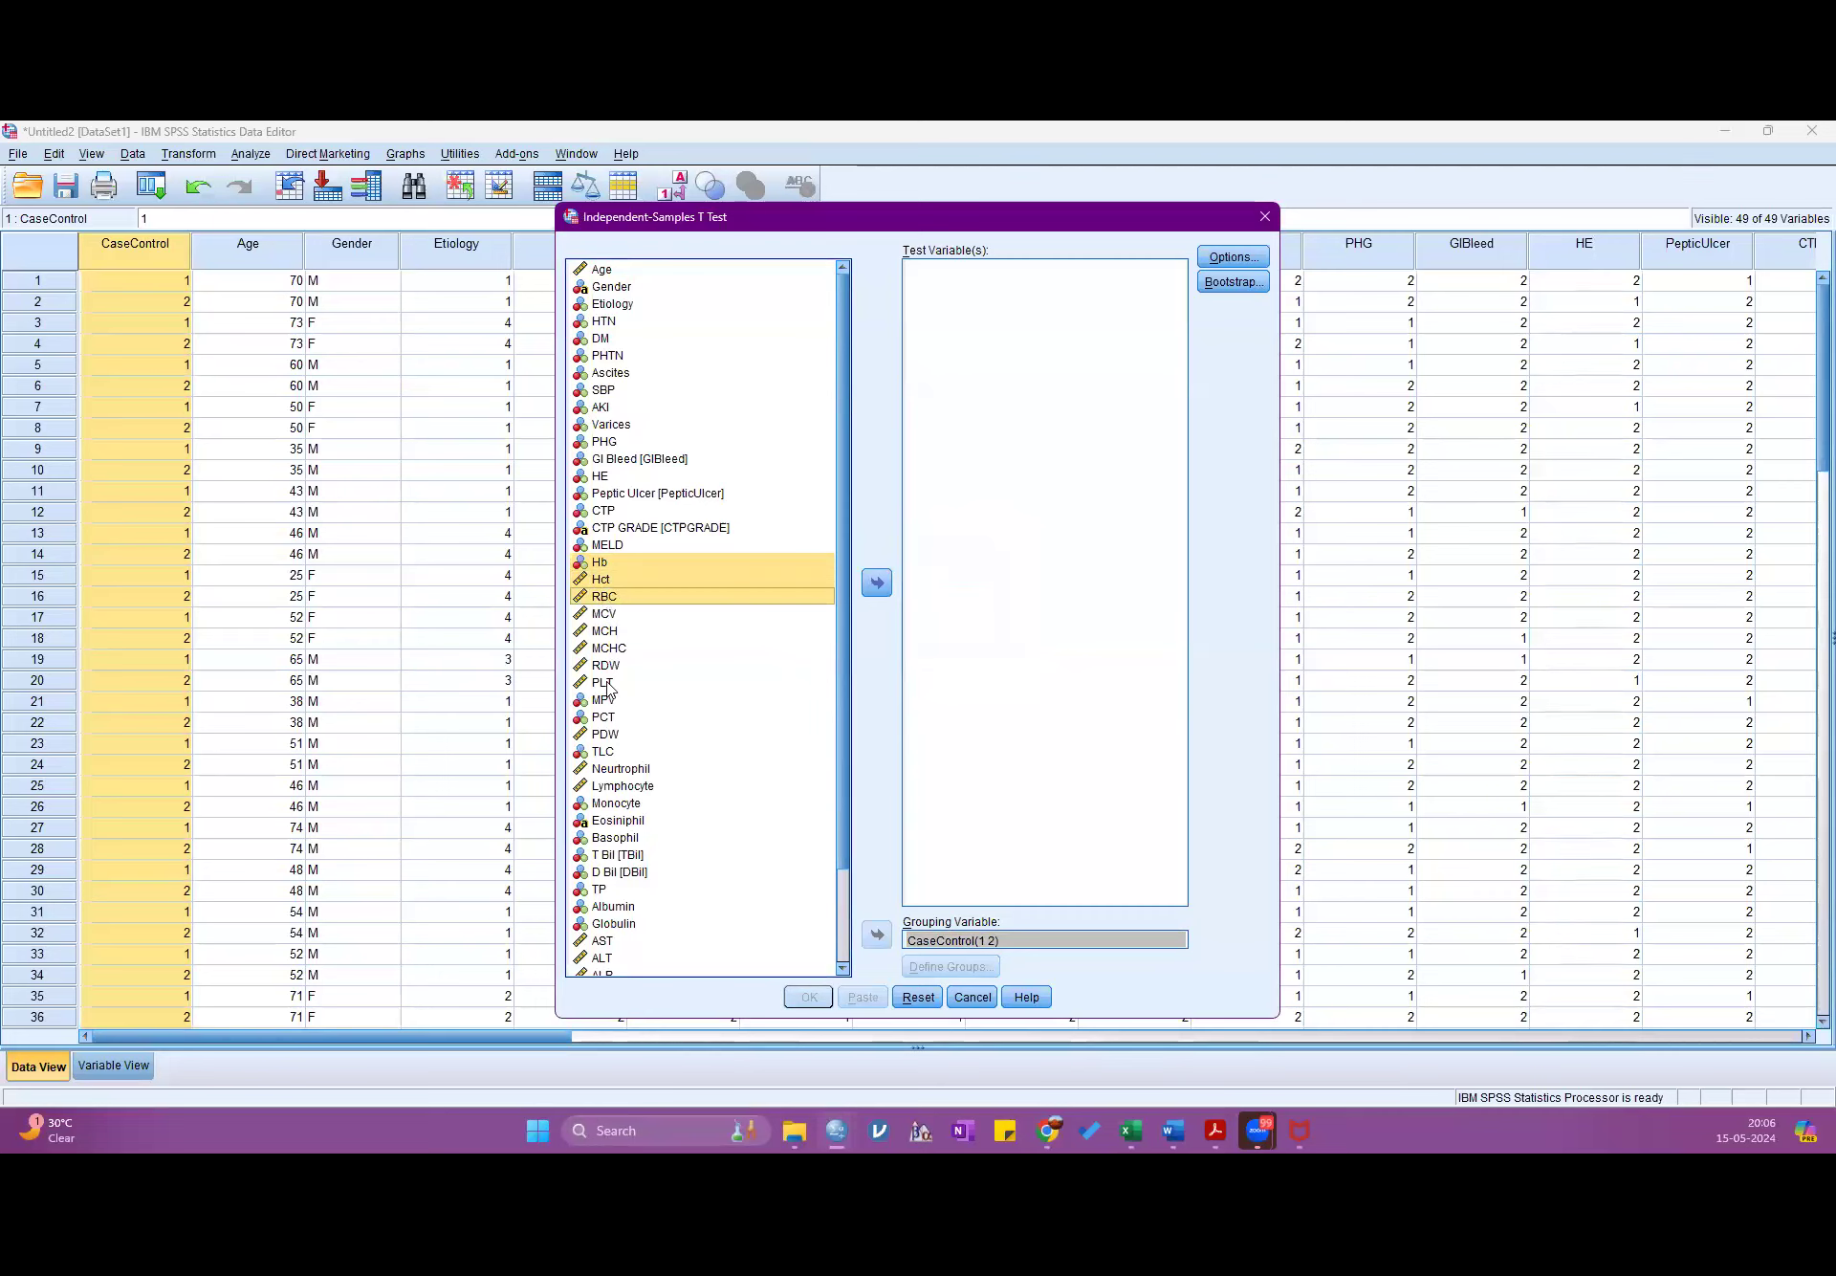
left_click(606, 682, "ctrl")
left_click(602, 752, "ctrl")
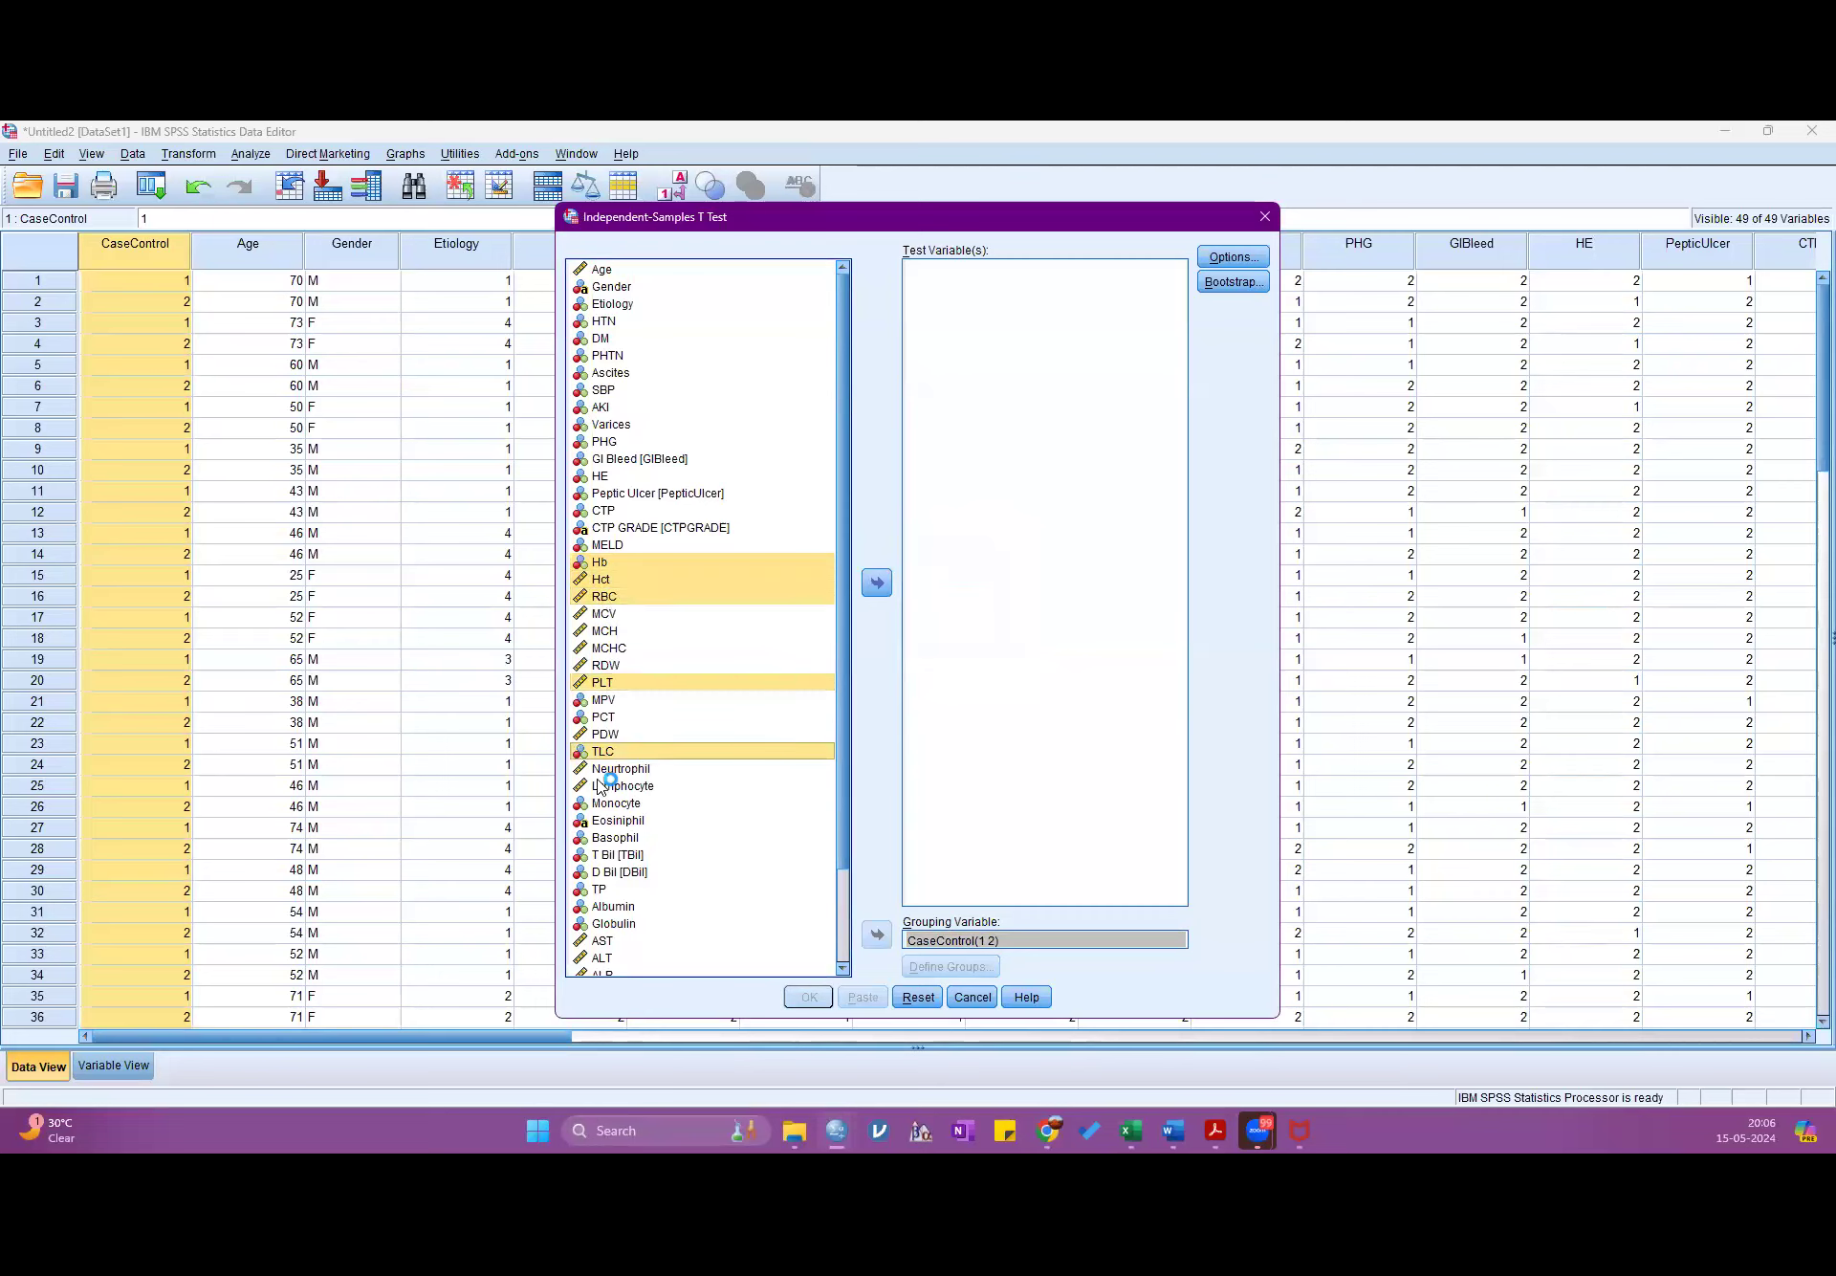
left_click(612, 786, "ctrl")
left_click(605, 768, "ctrl")
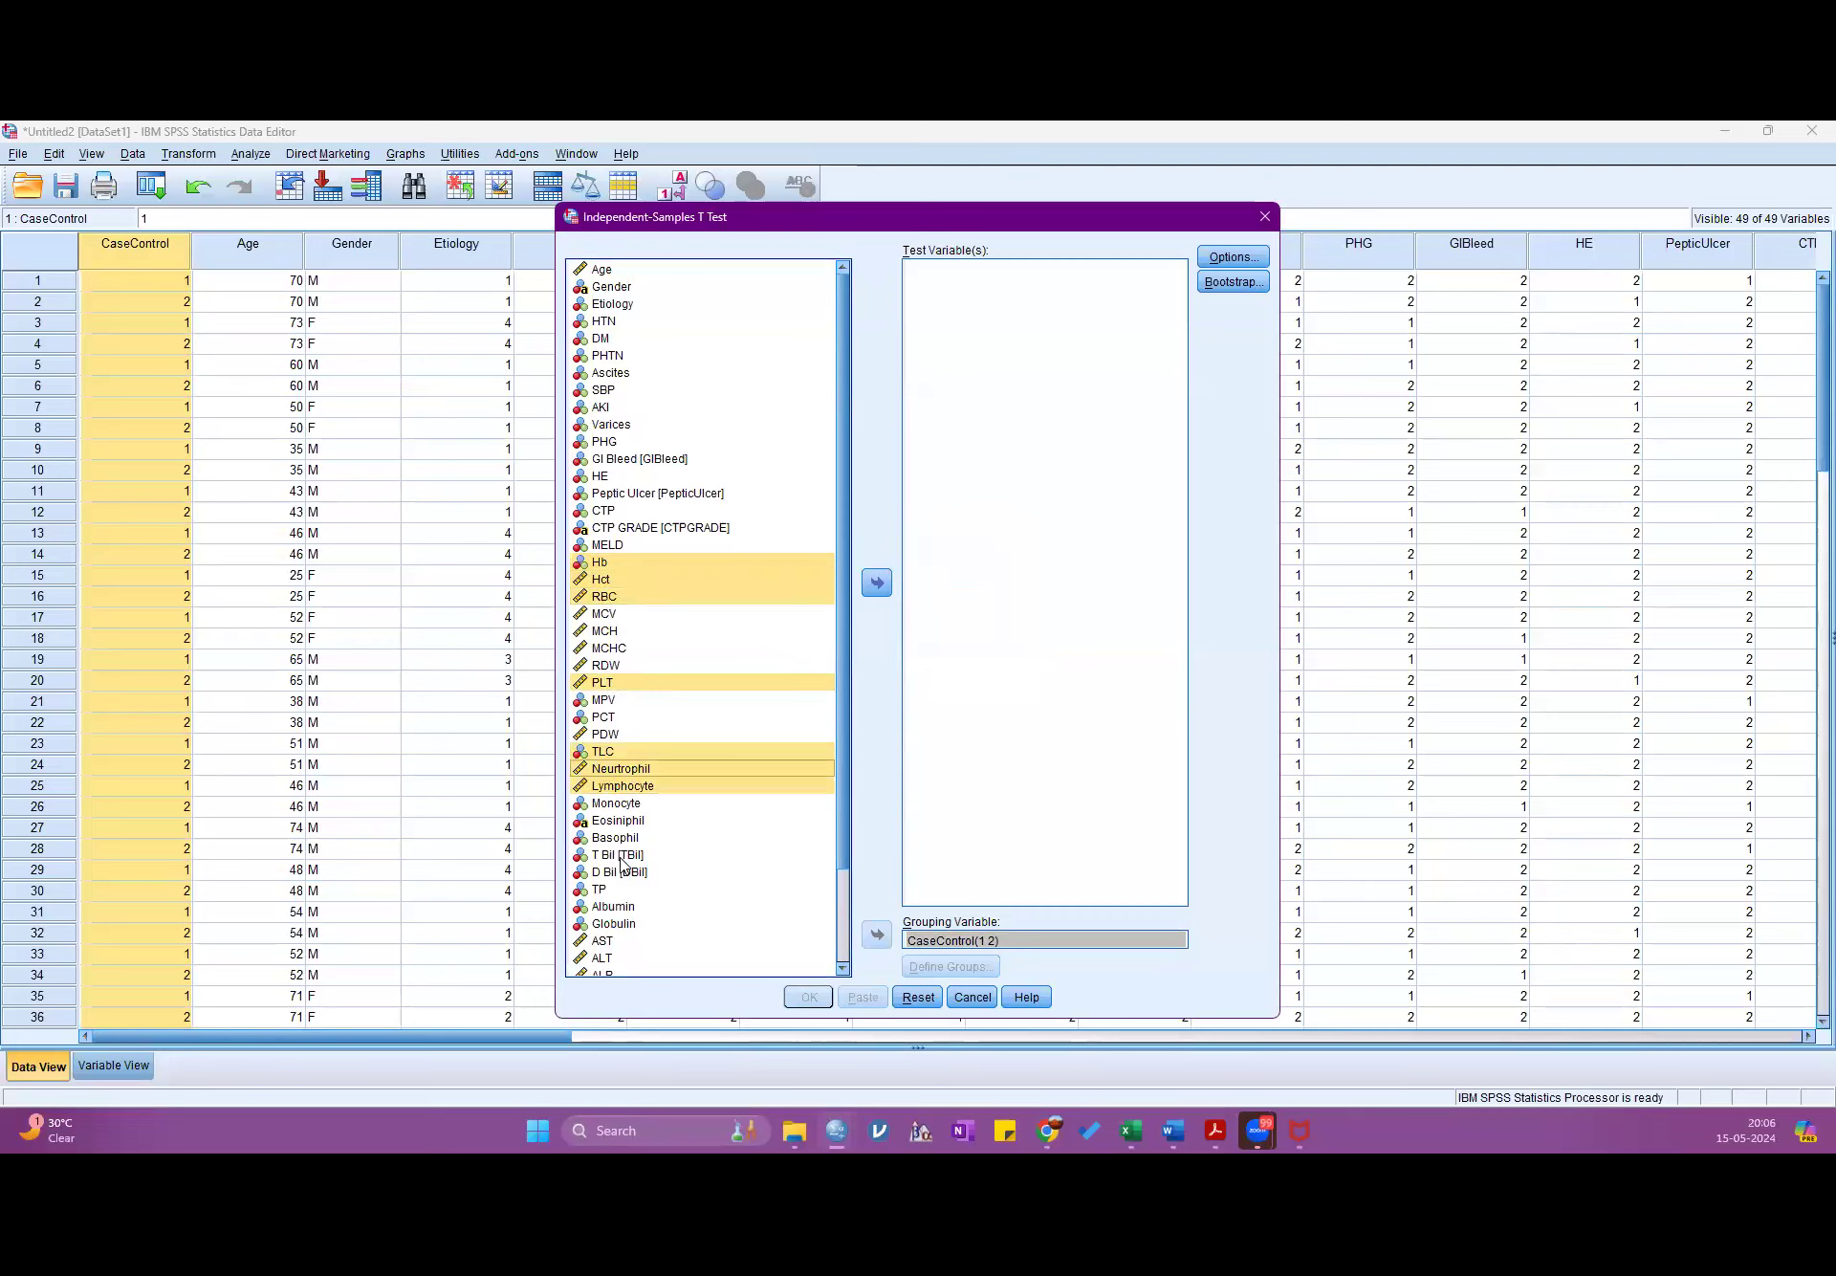
left_click(604, 941, "ctrl")
left_click(602, 959, "ctrl")
left_click(880, 586)
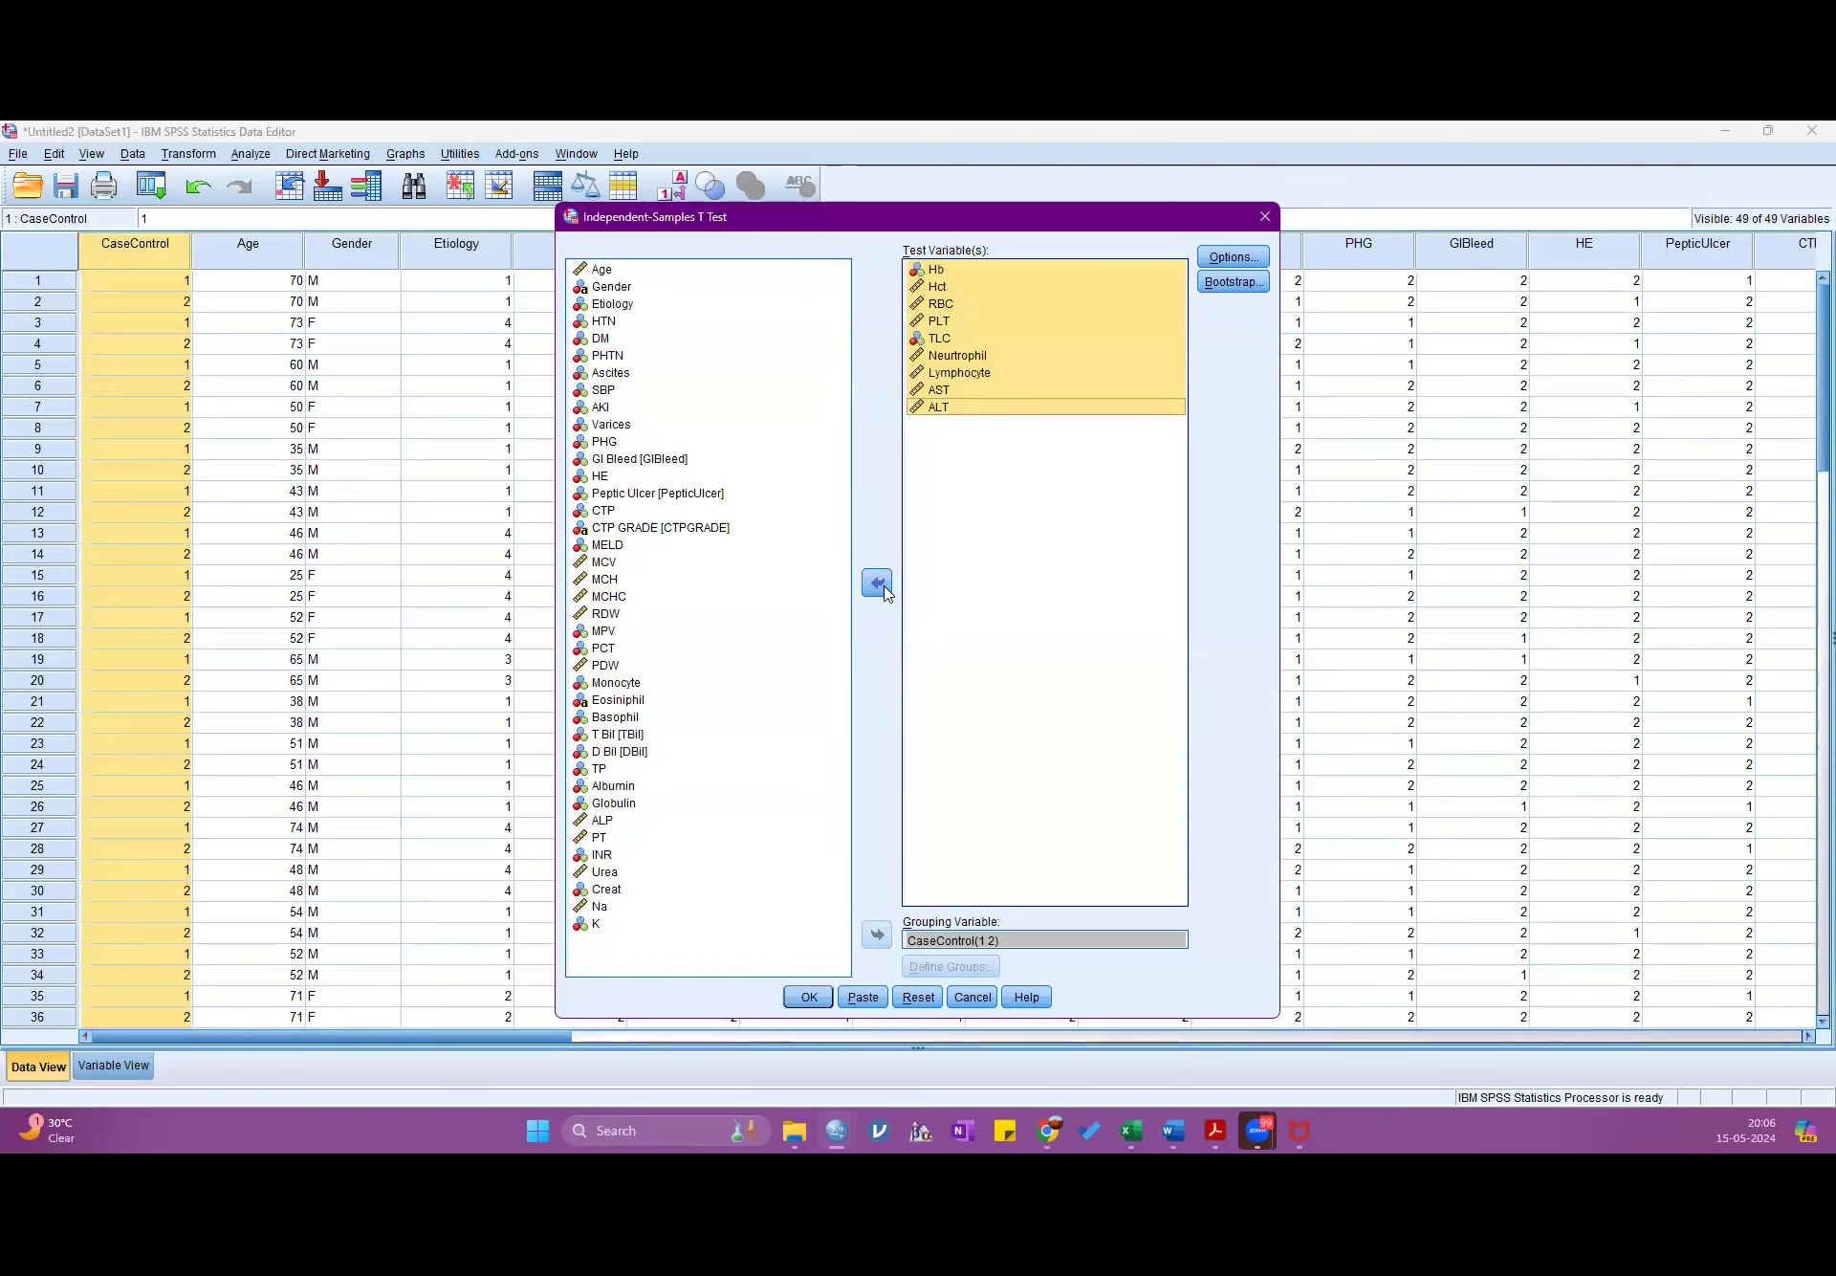
left_click(965, 500)
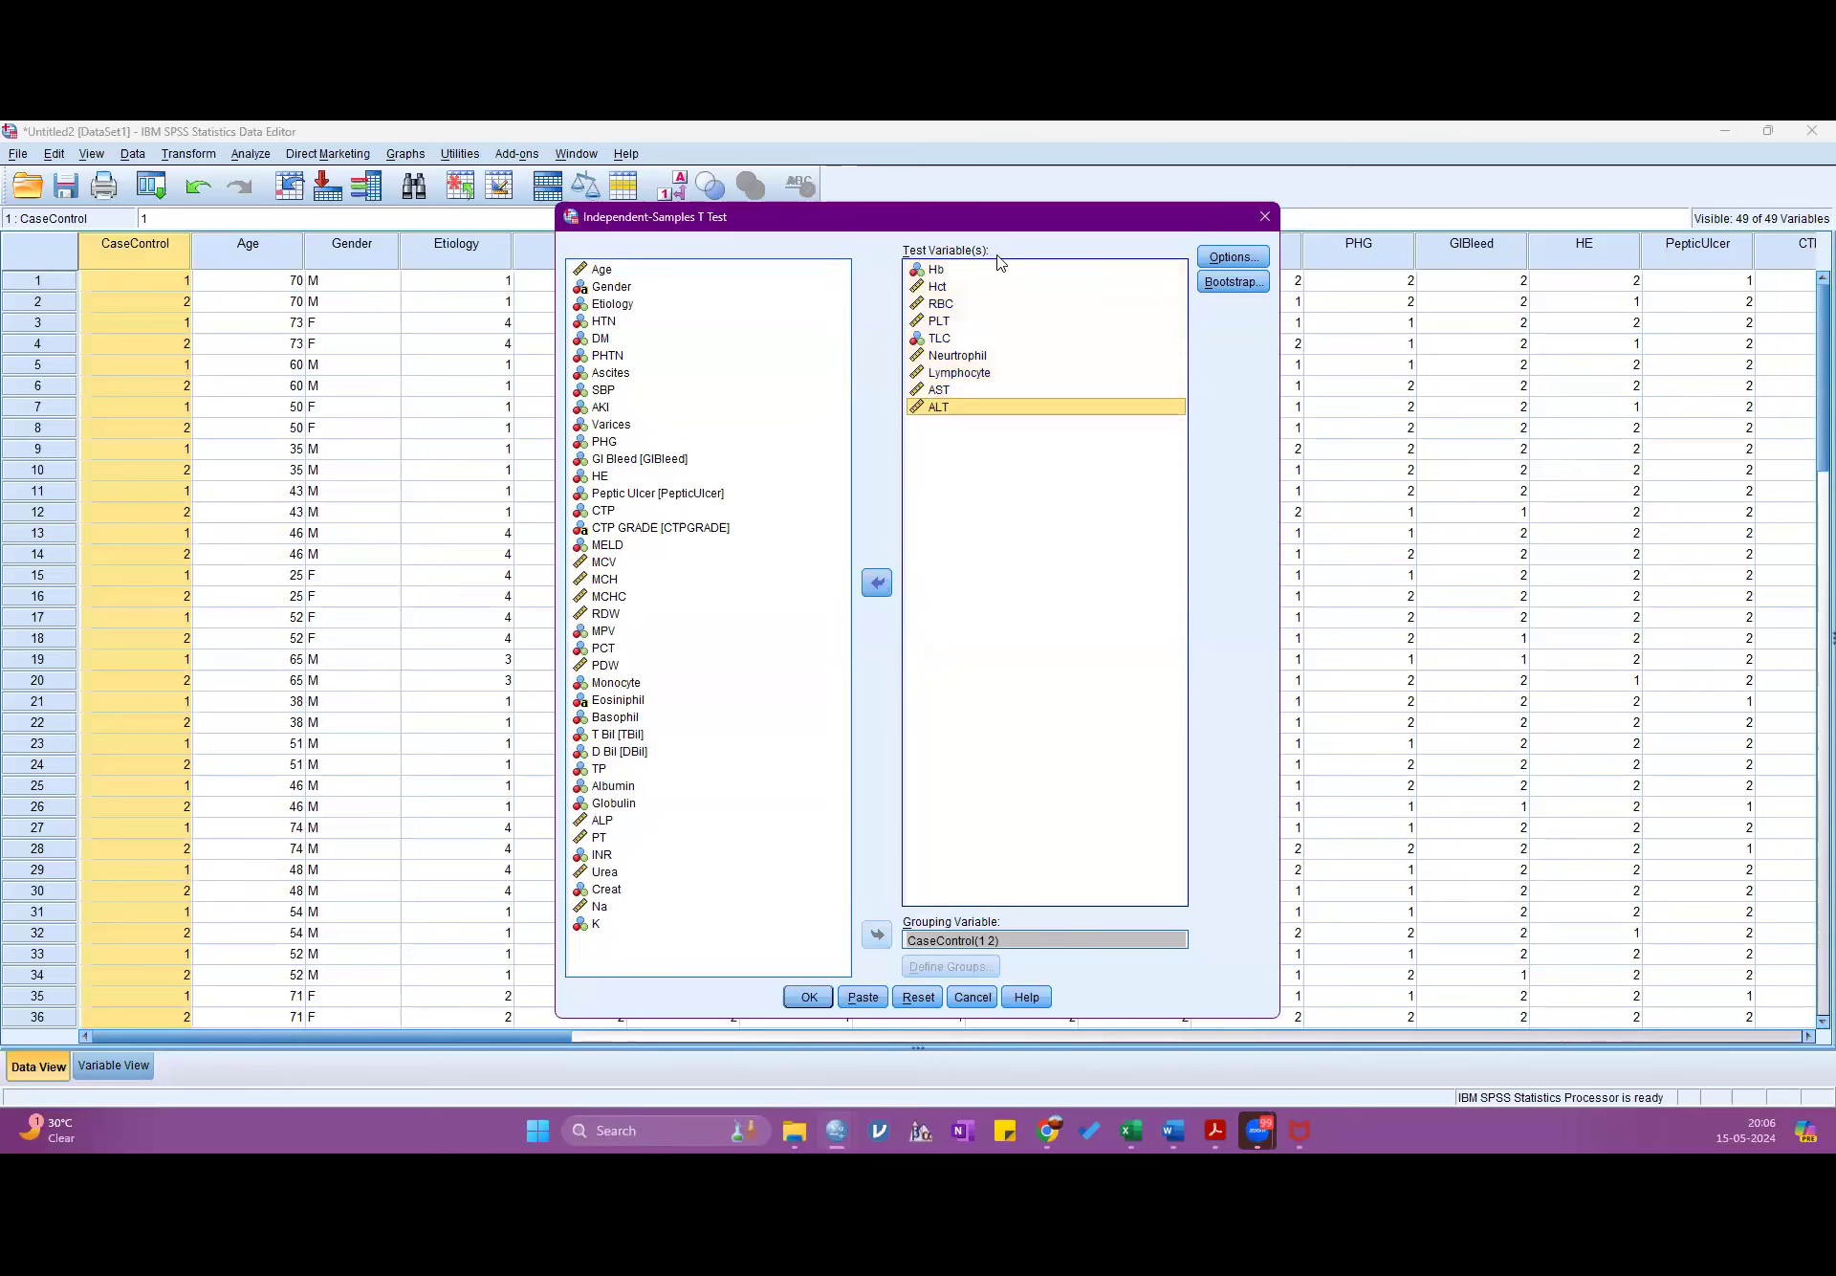
left_click(809, 997)
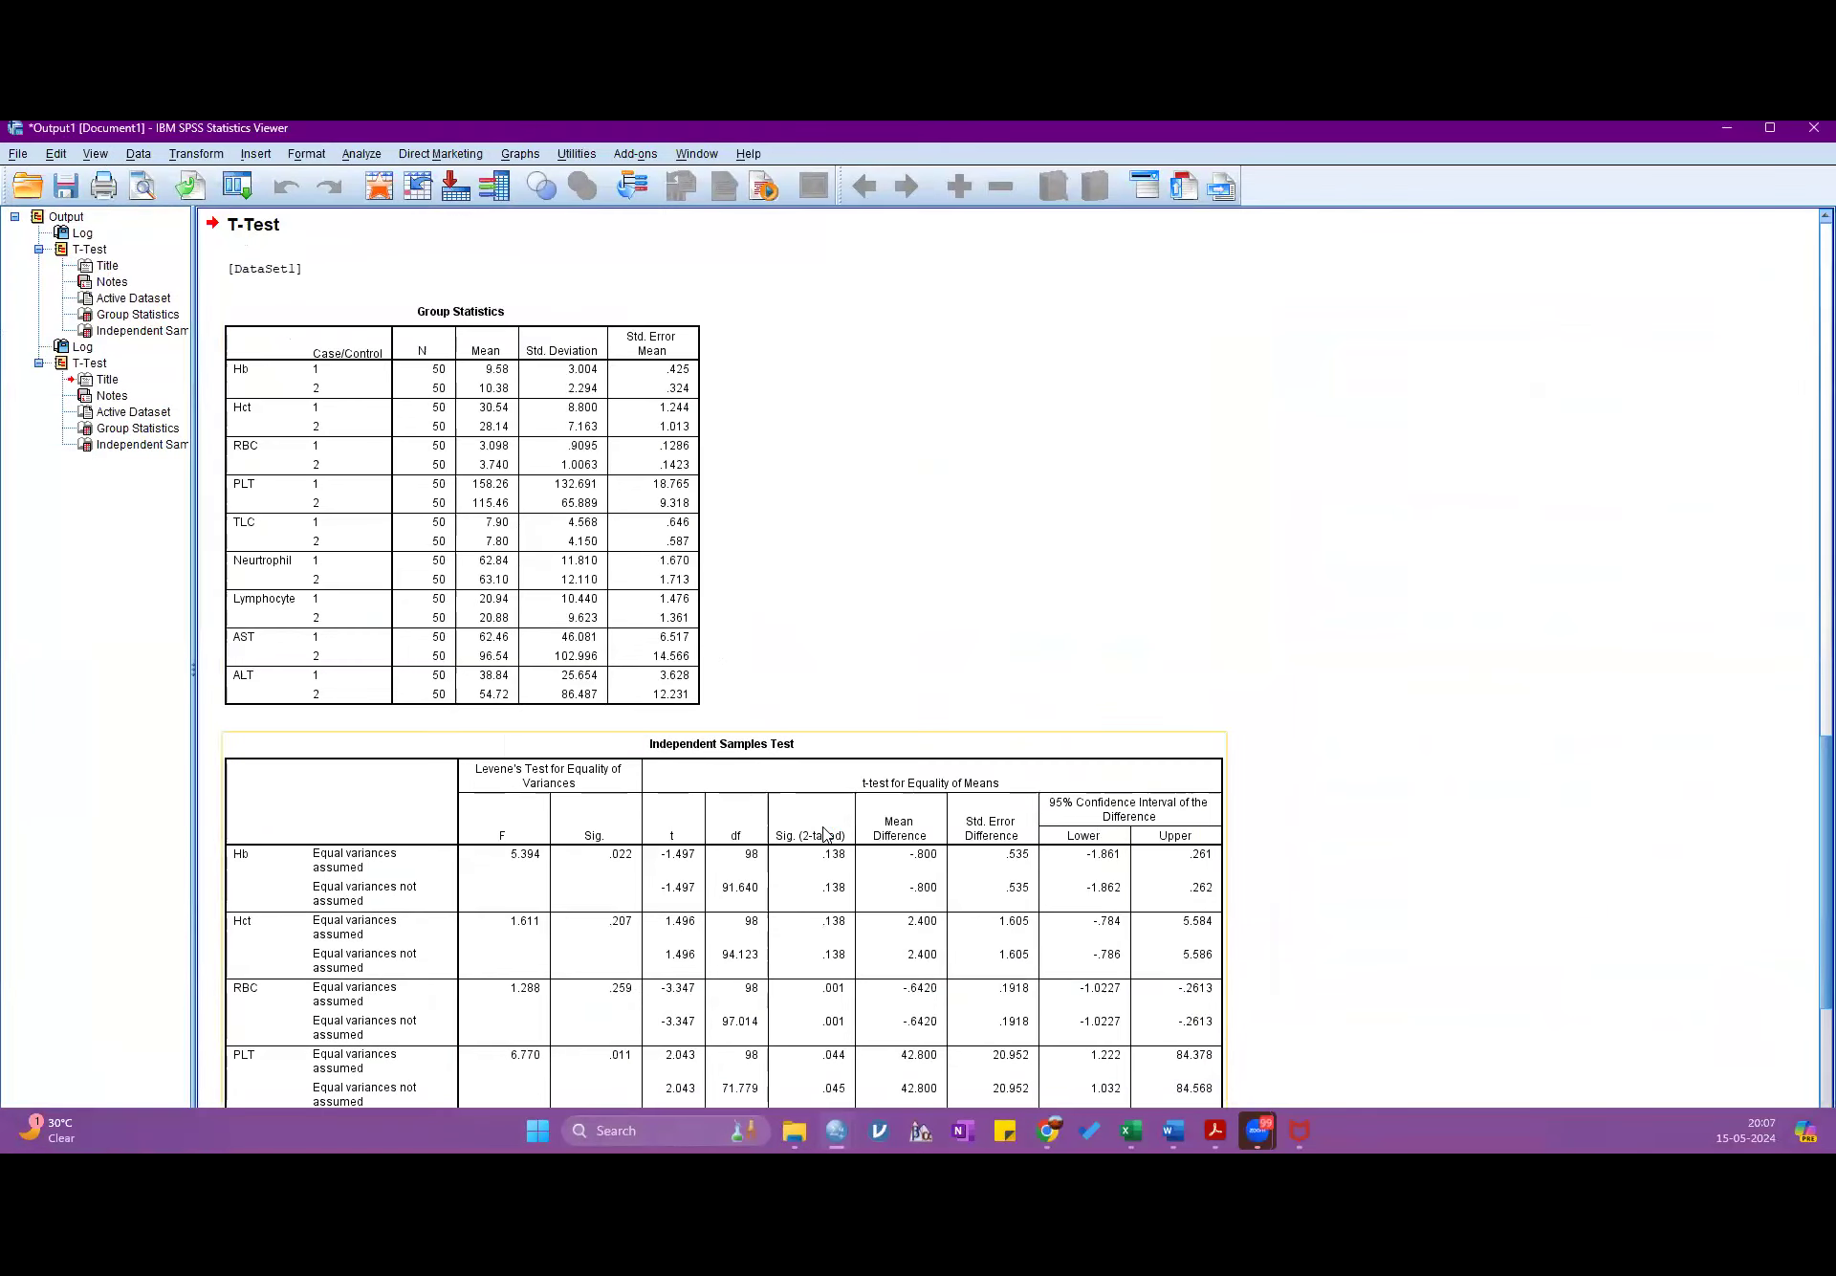
- Examine the Group Statistics and Independent Samples Test tables for the Hb to ALT run, and return to the dataset
scroll(824, 834, "down", 4)
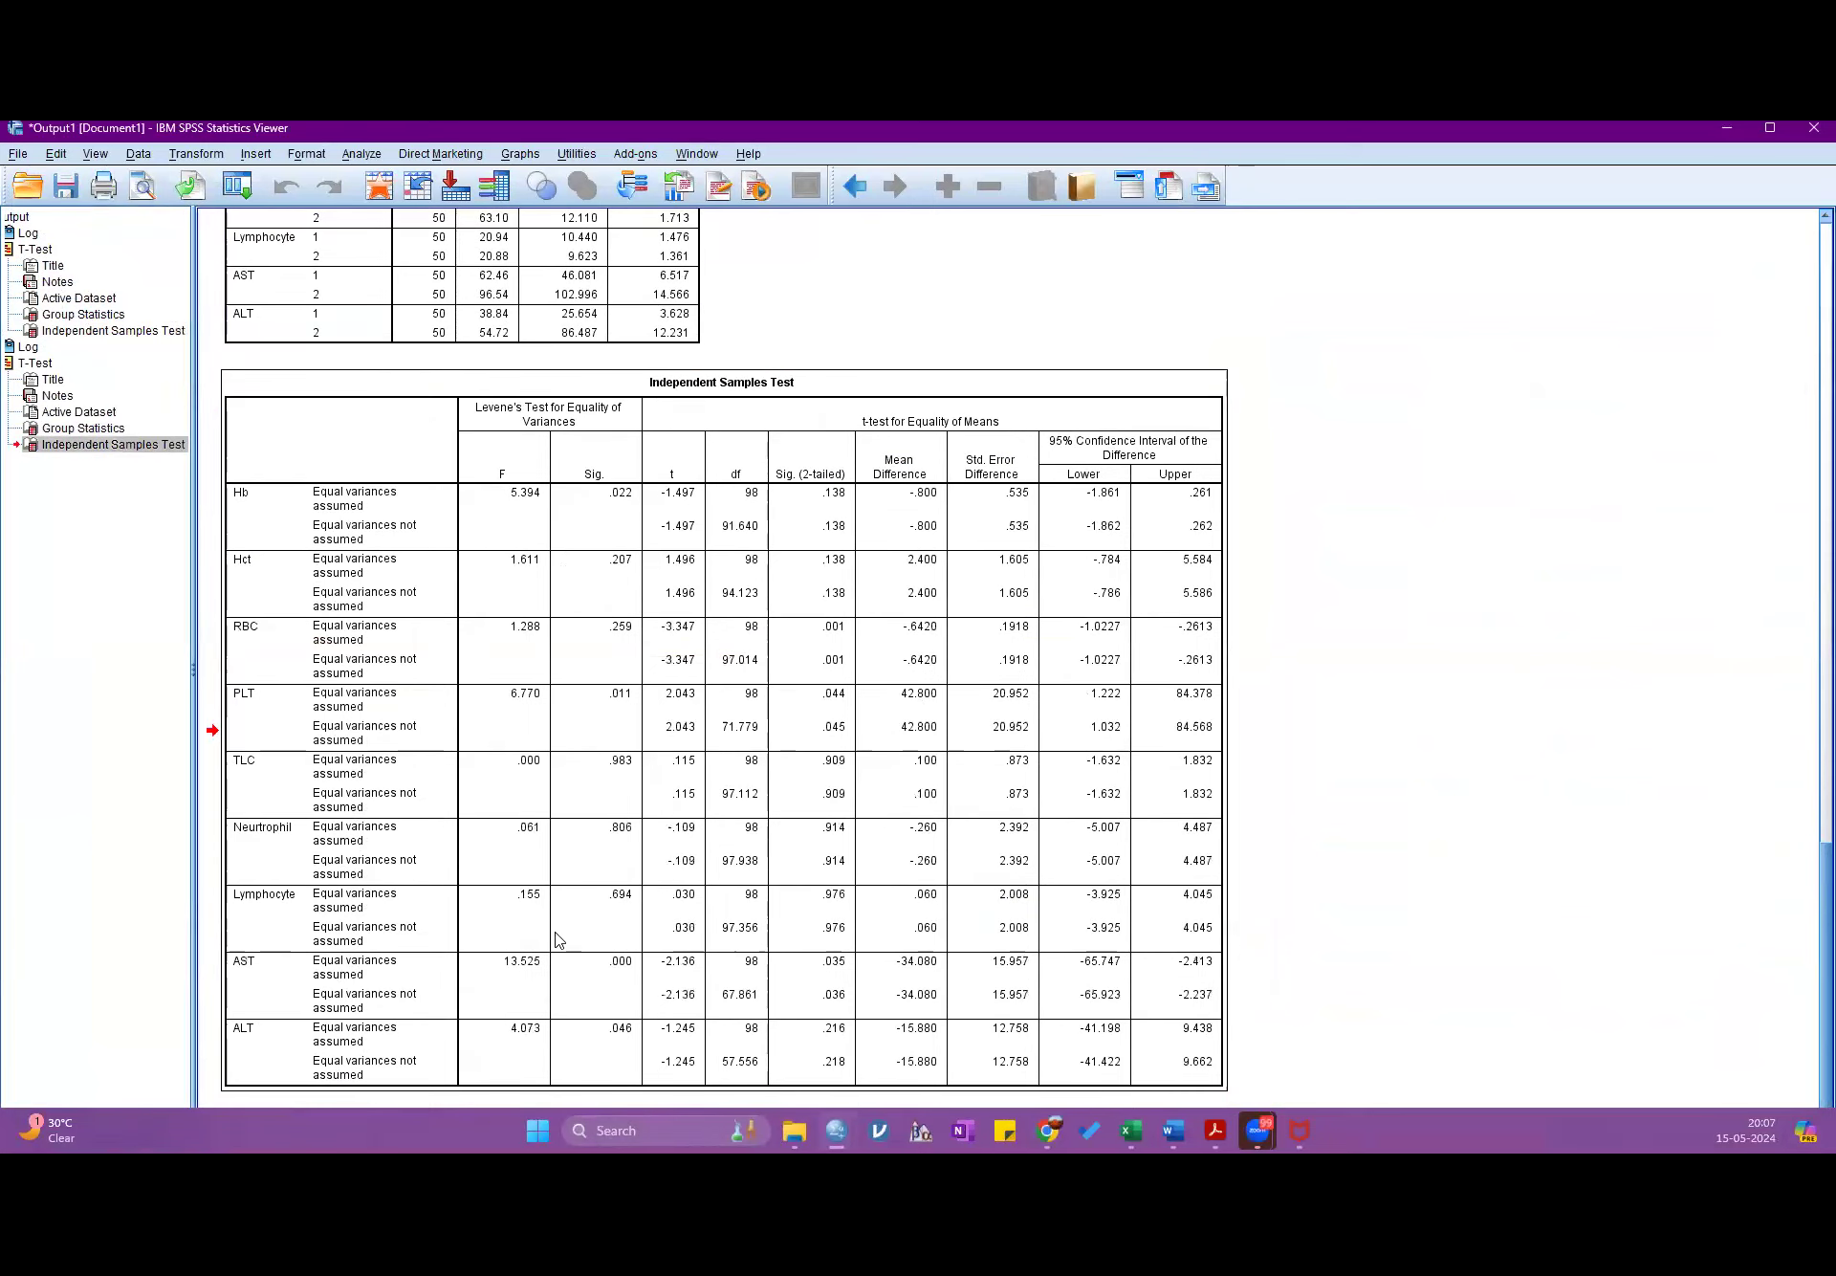
scroll(559, 941, "up", 5)
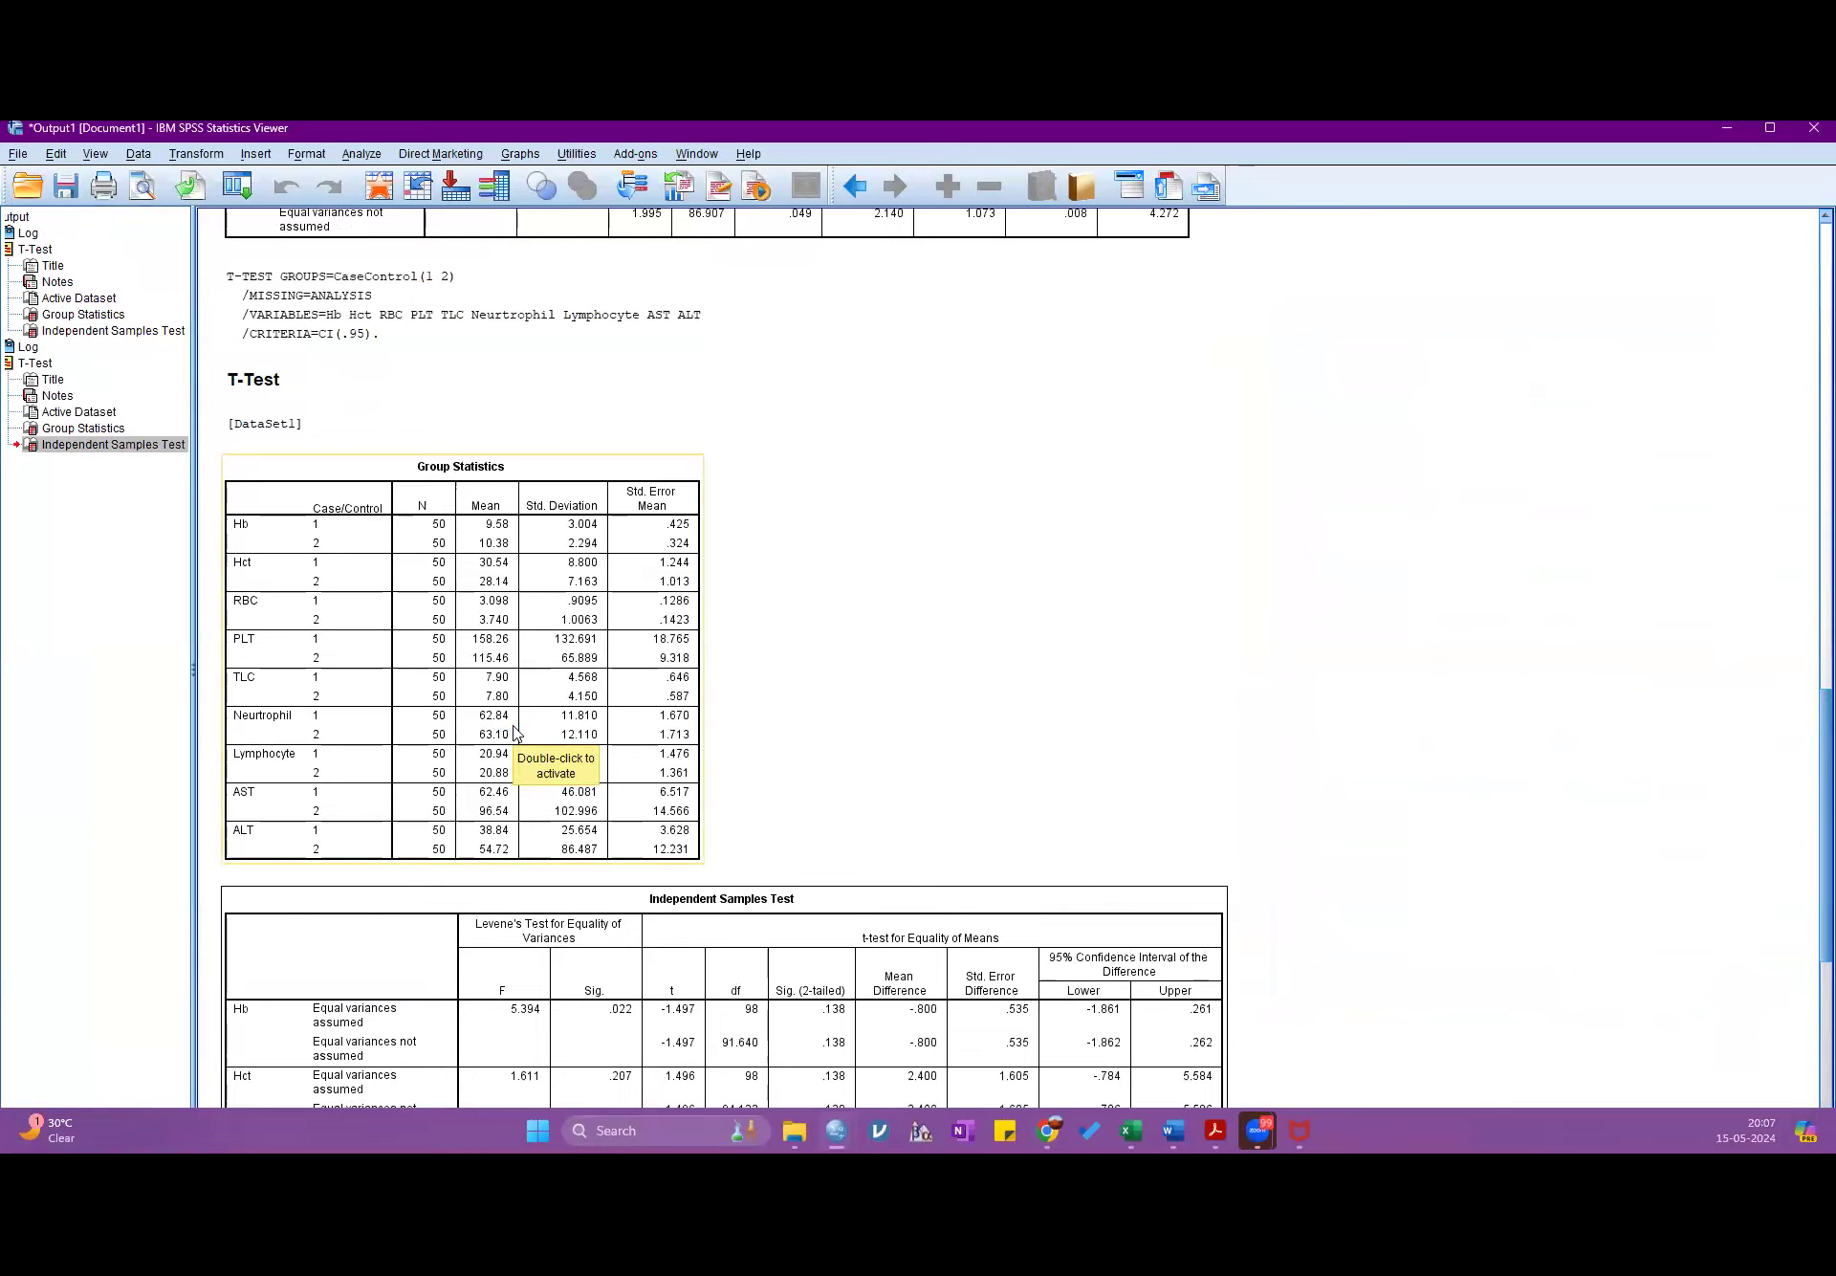
scroll(514, 731, "down", 5)
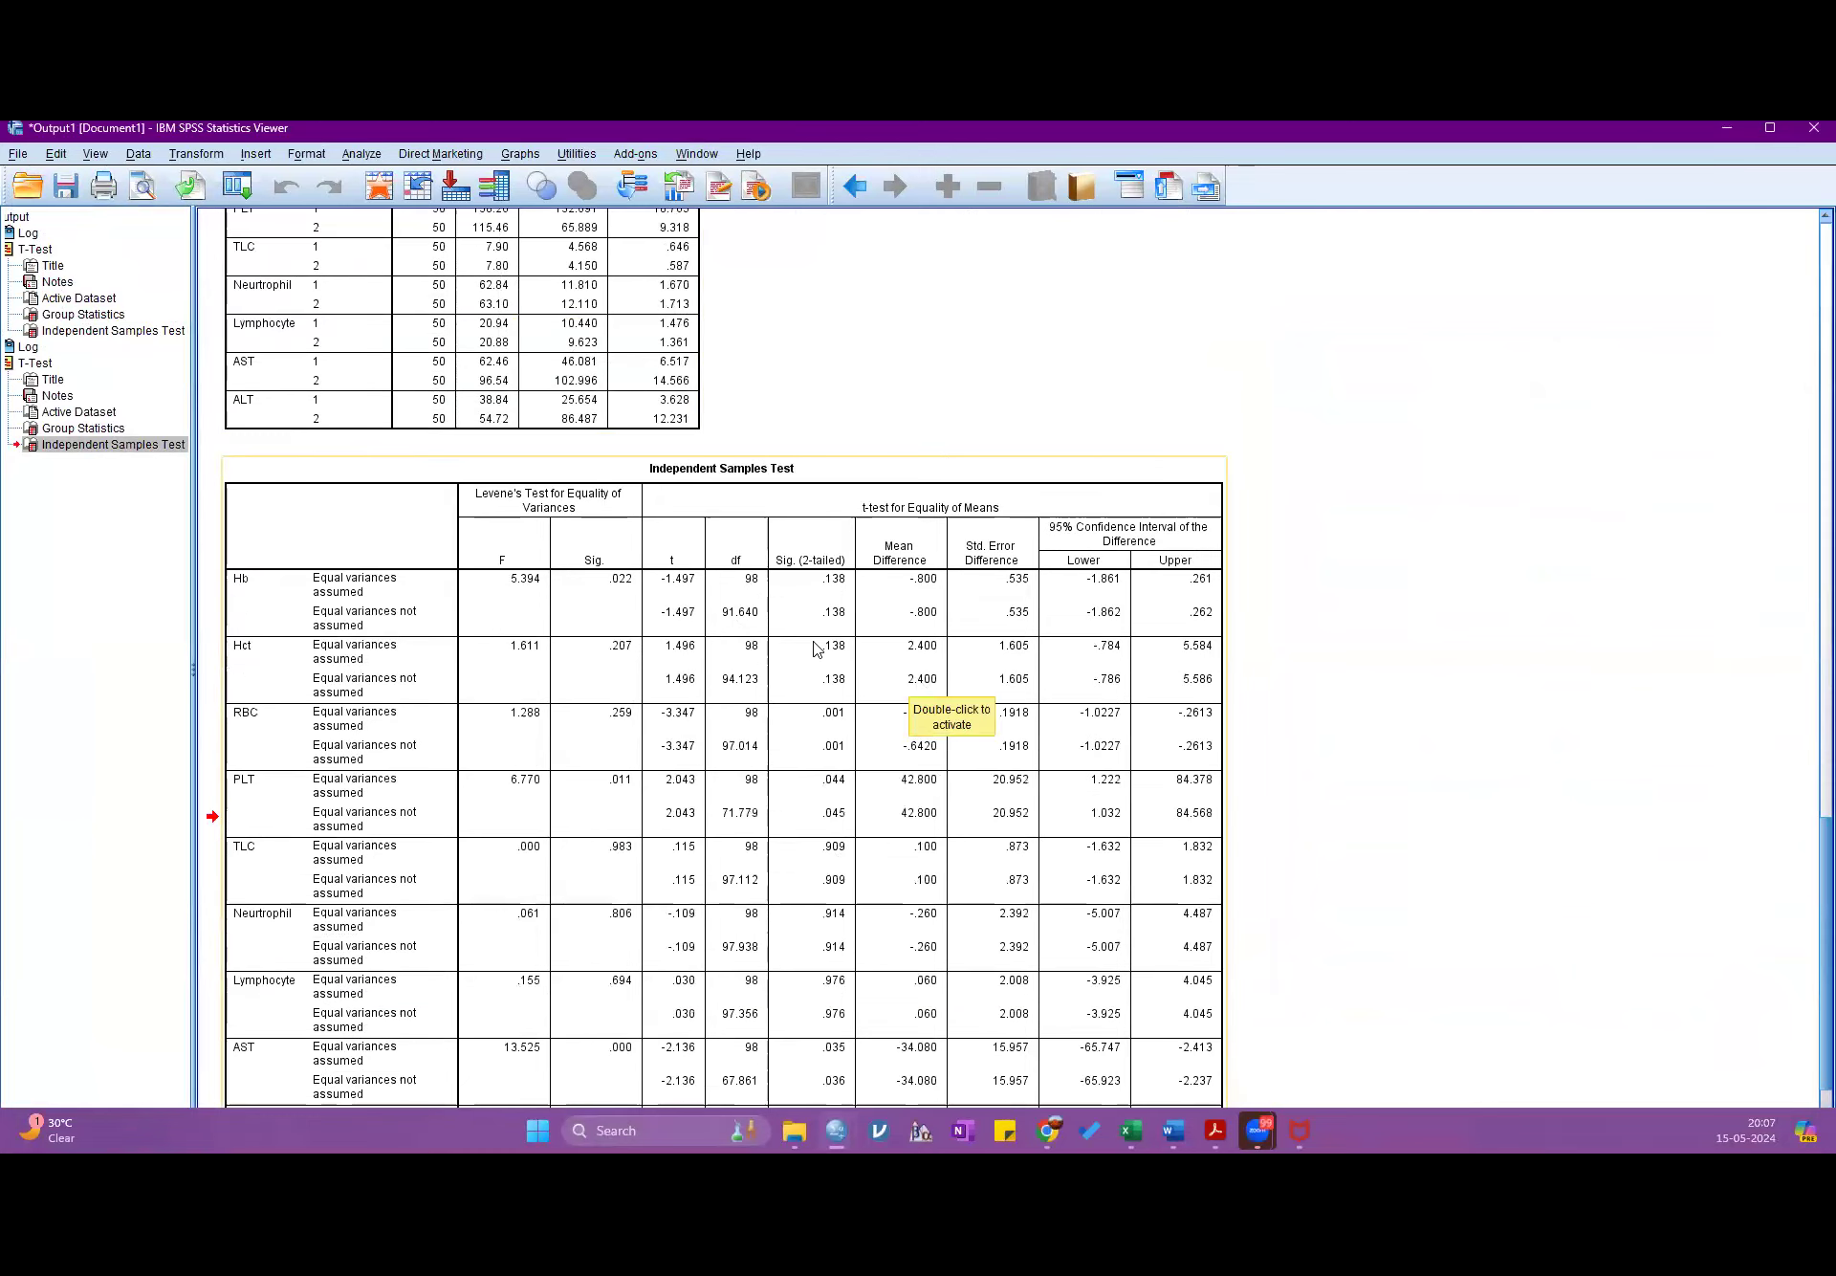
double_click(913, 729)
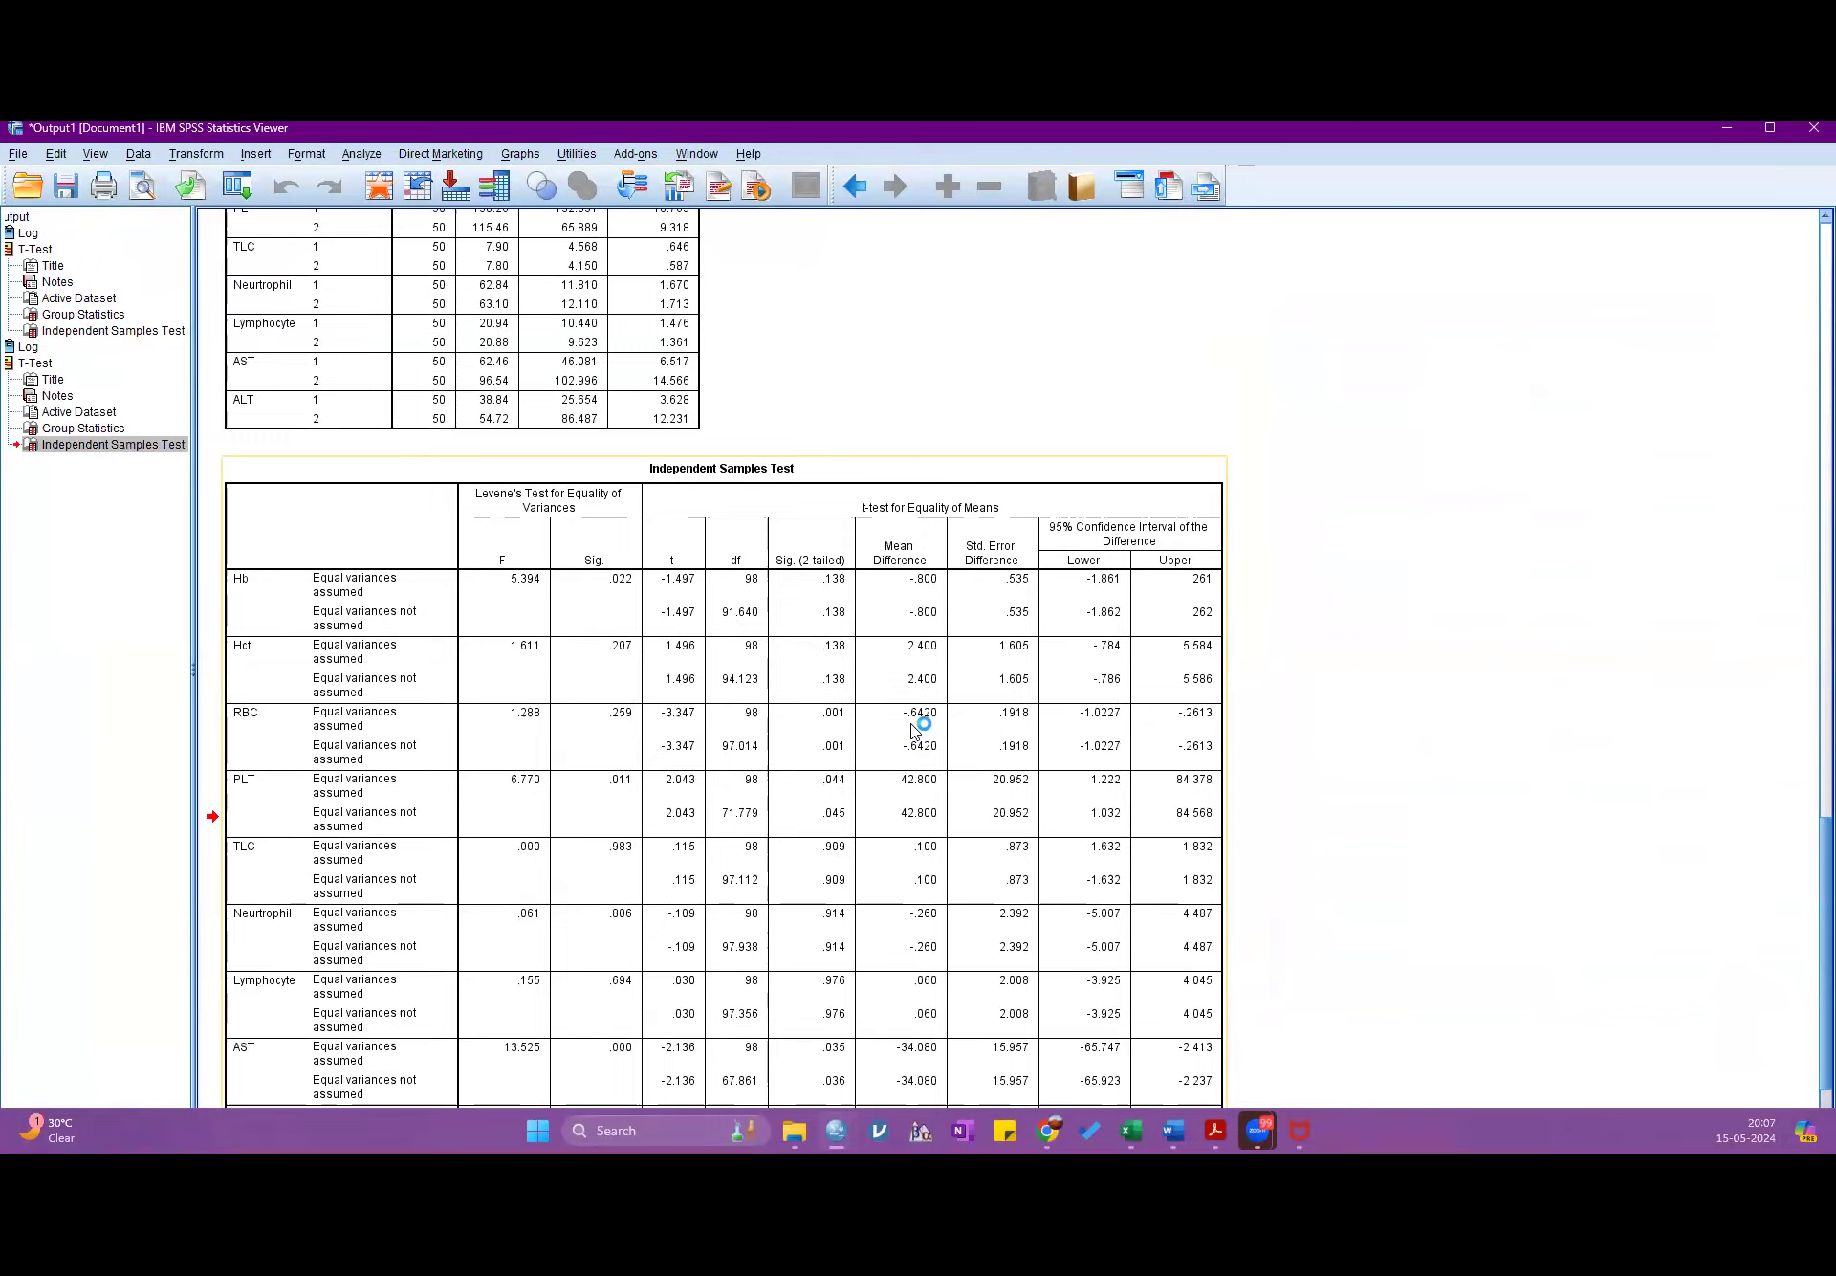
scroll(914, 729, "up", 5)
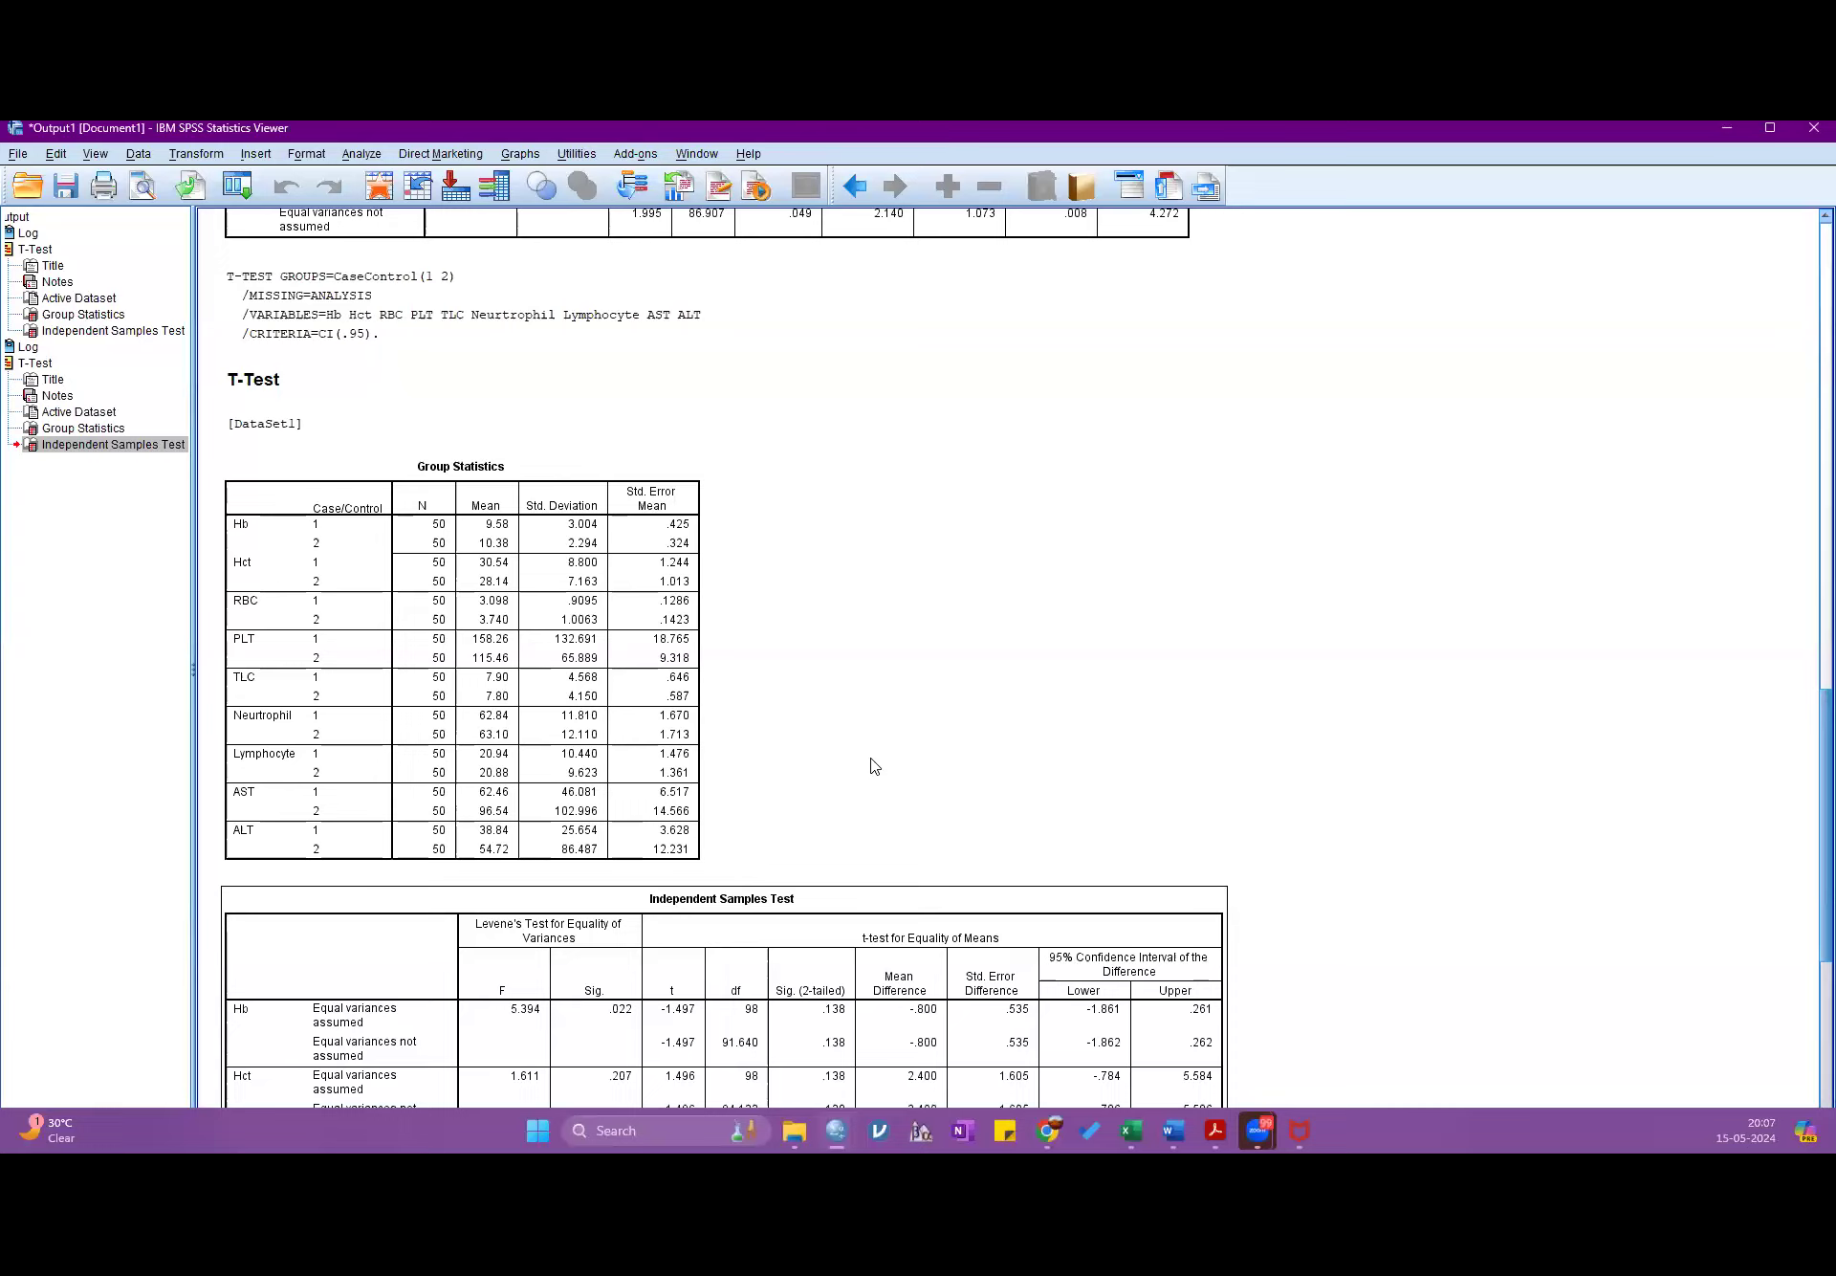
left_click(1771, 127)
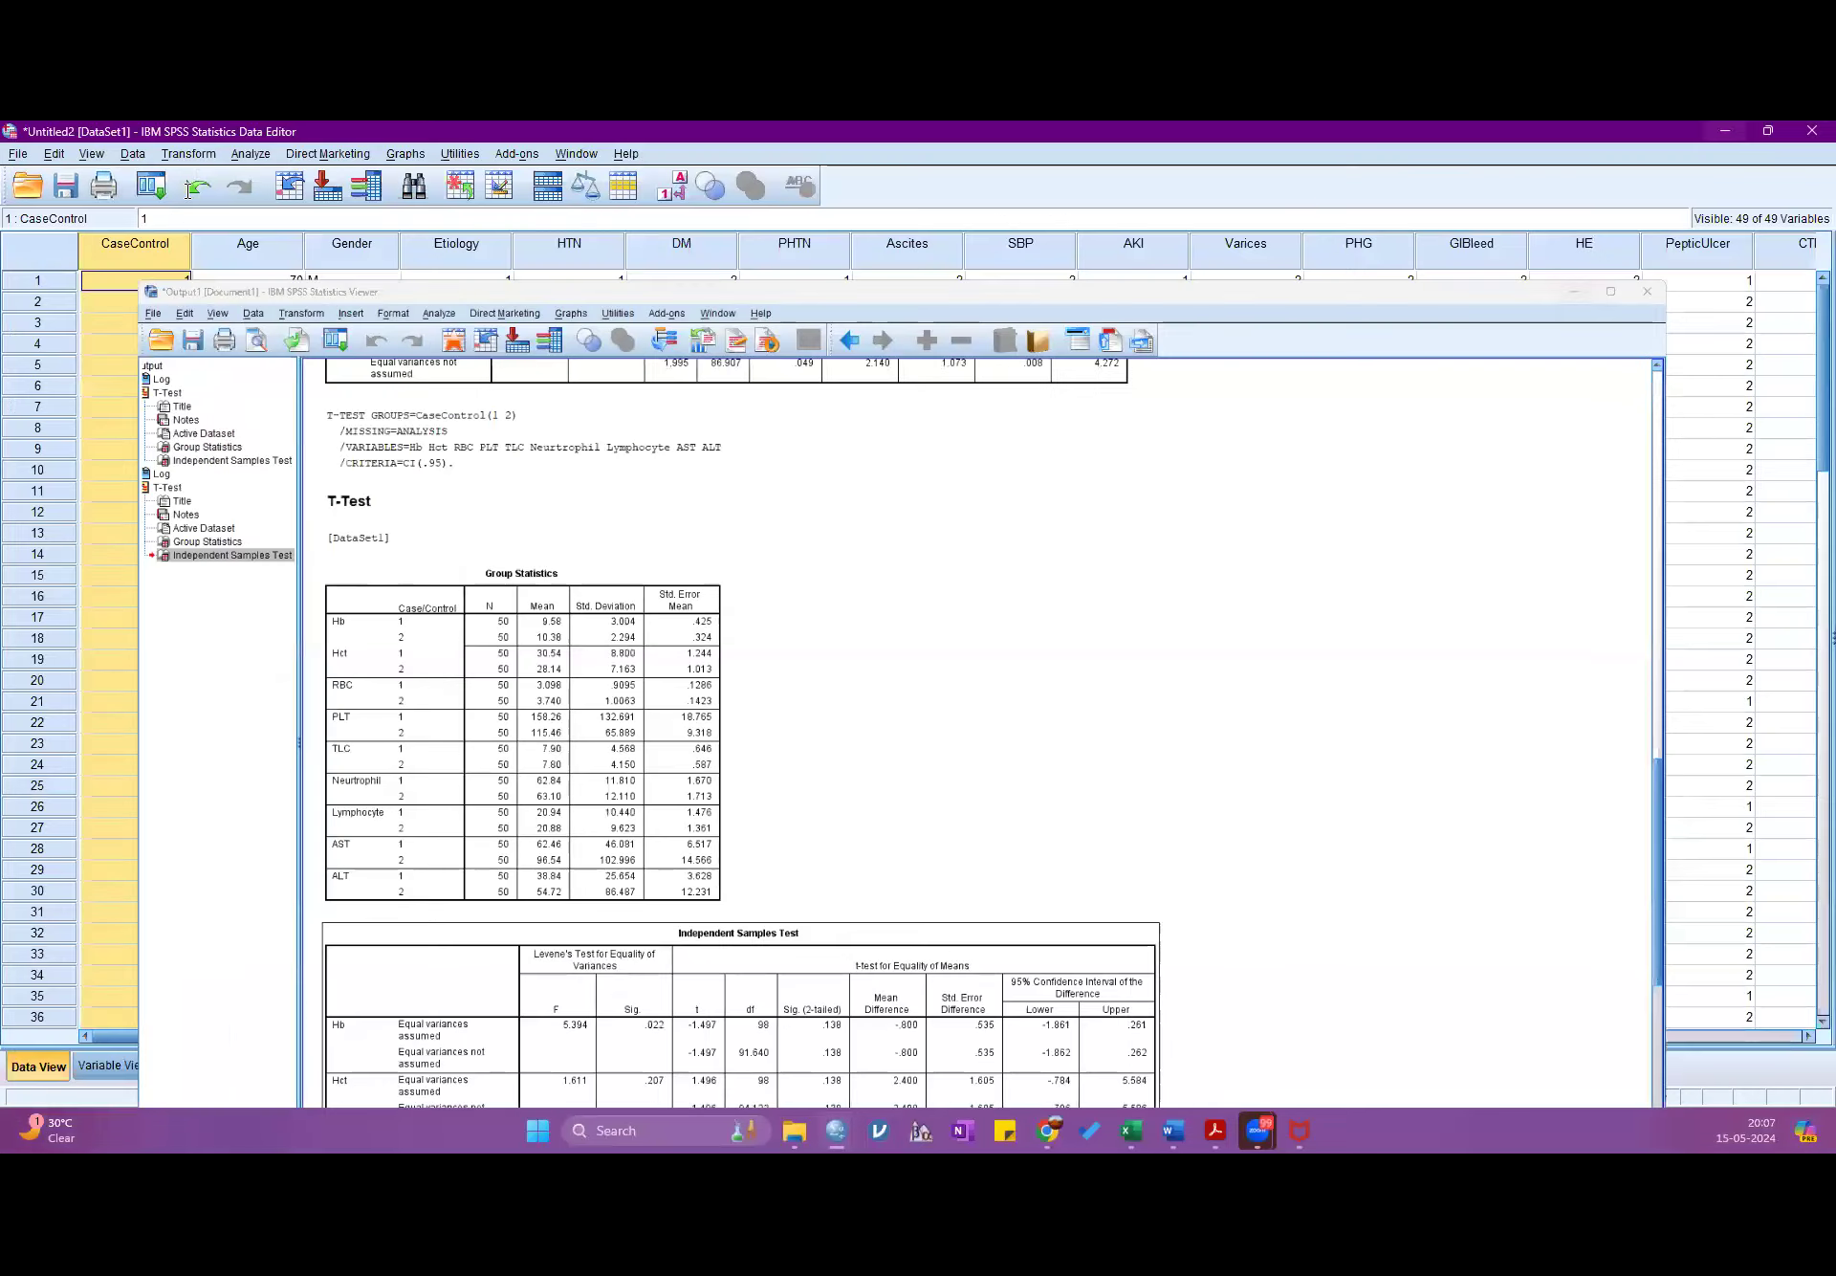
- Clear the previous Independent-Samples T Test settings and group by CaseControl again, defining Group 1 as 1 and Group 2 as 2
left_click(254, 155)
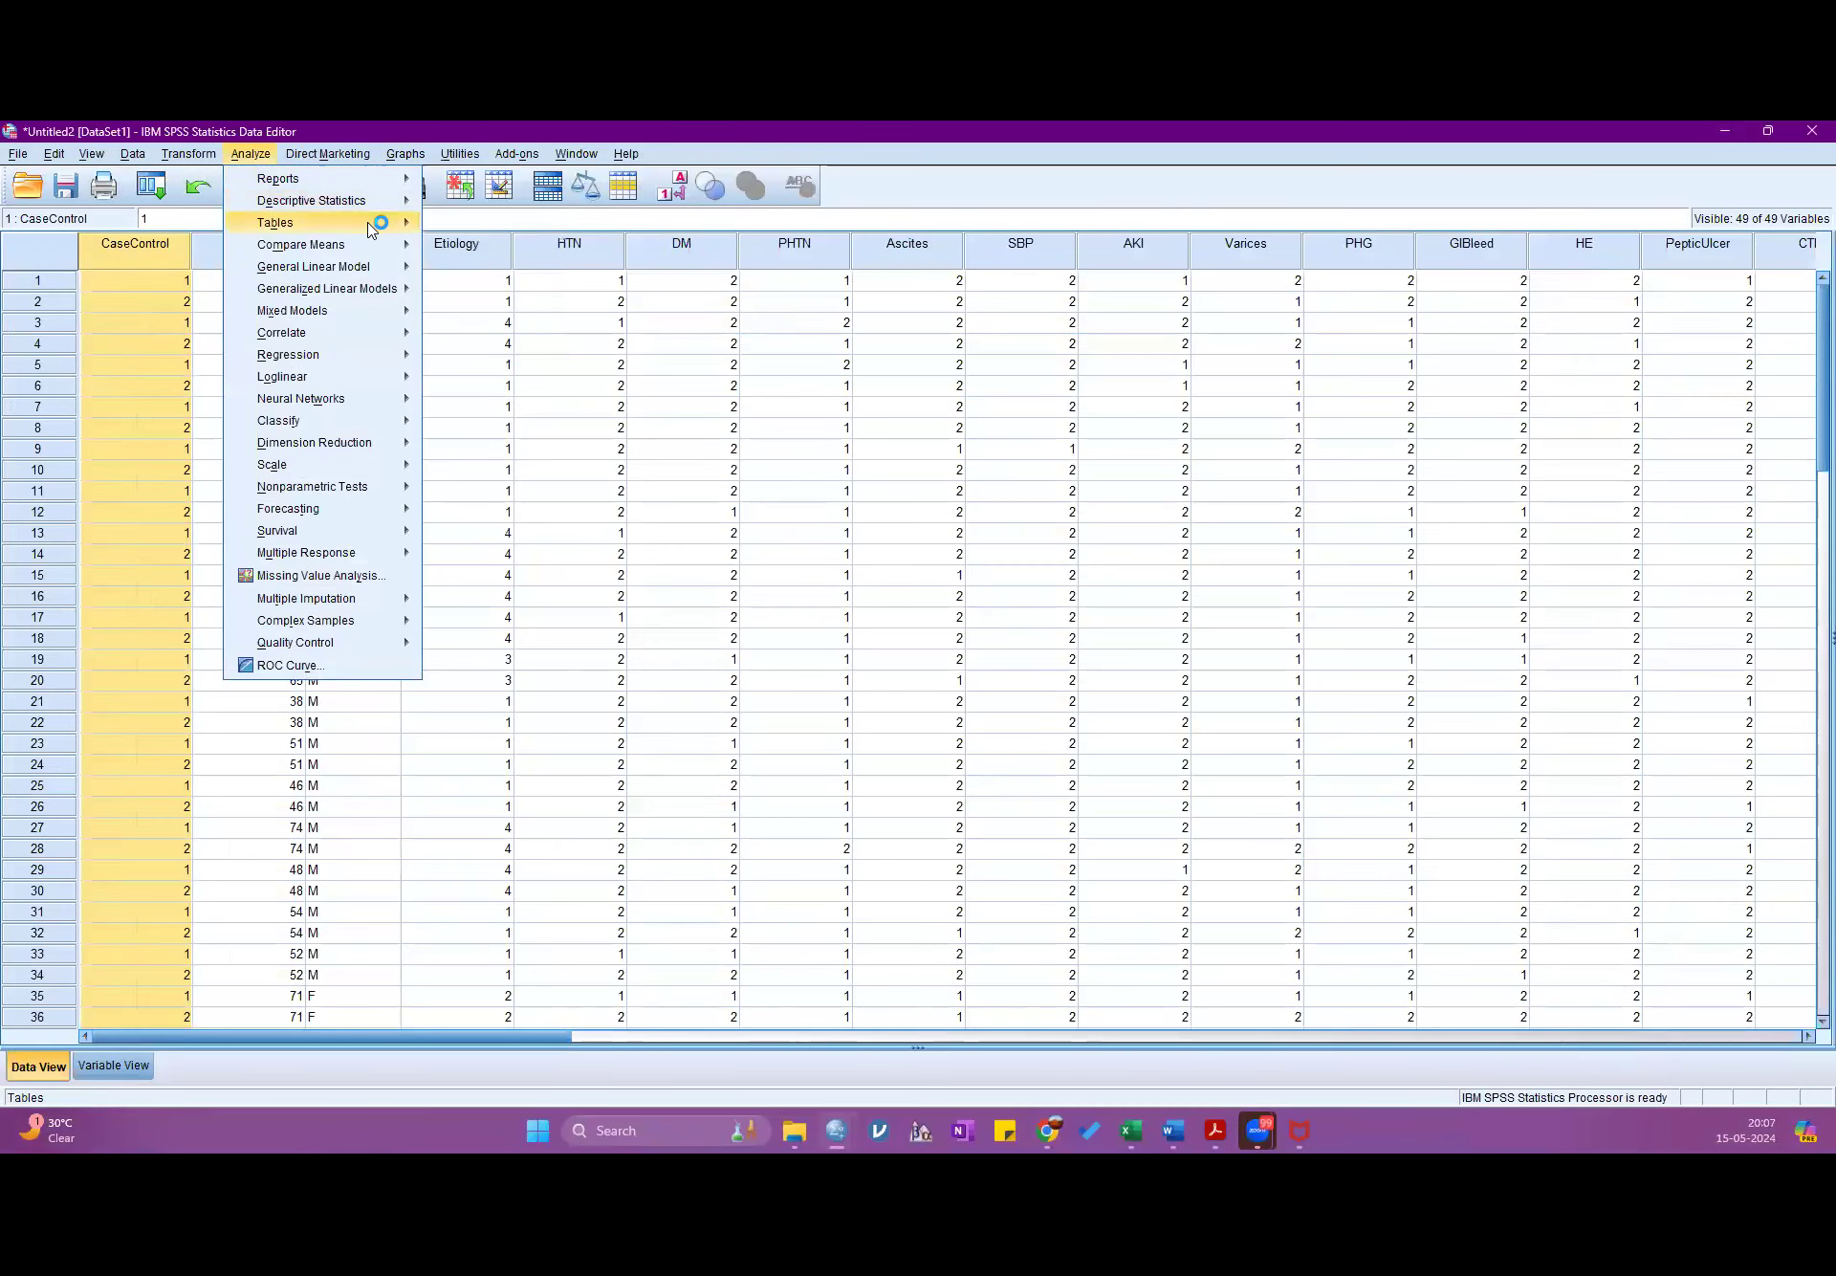
mouse_move(362, 254)
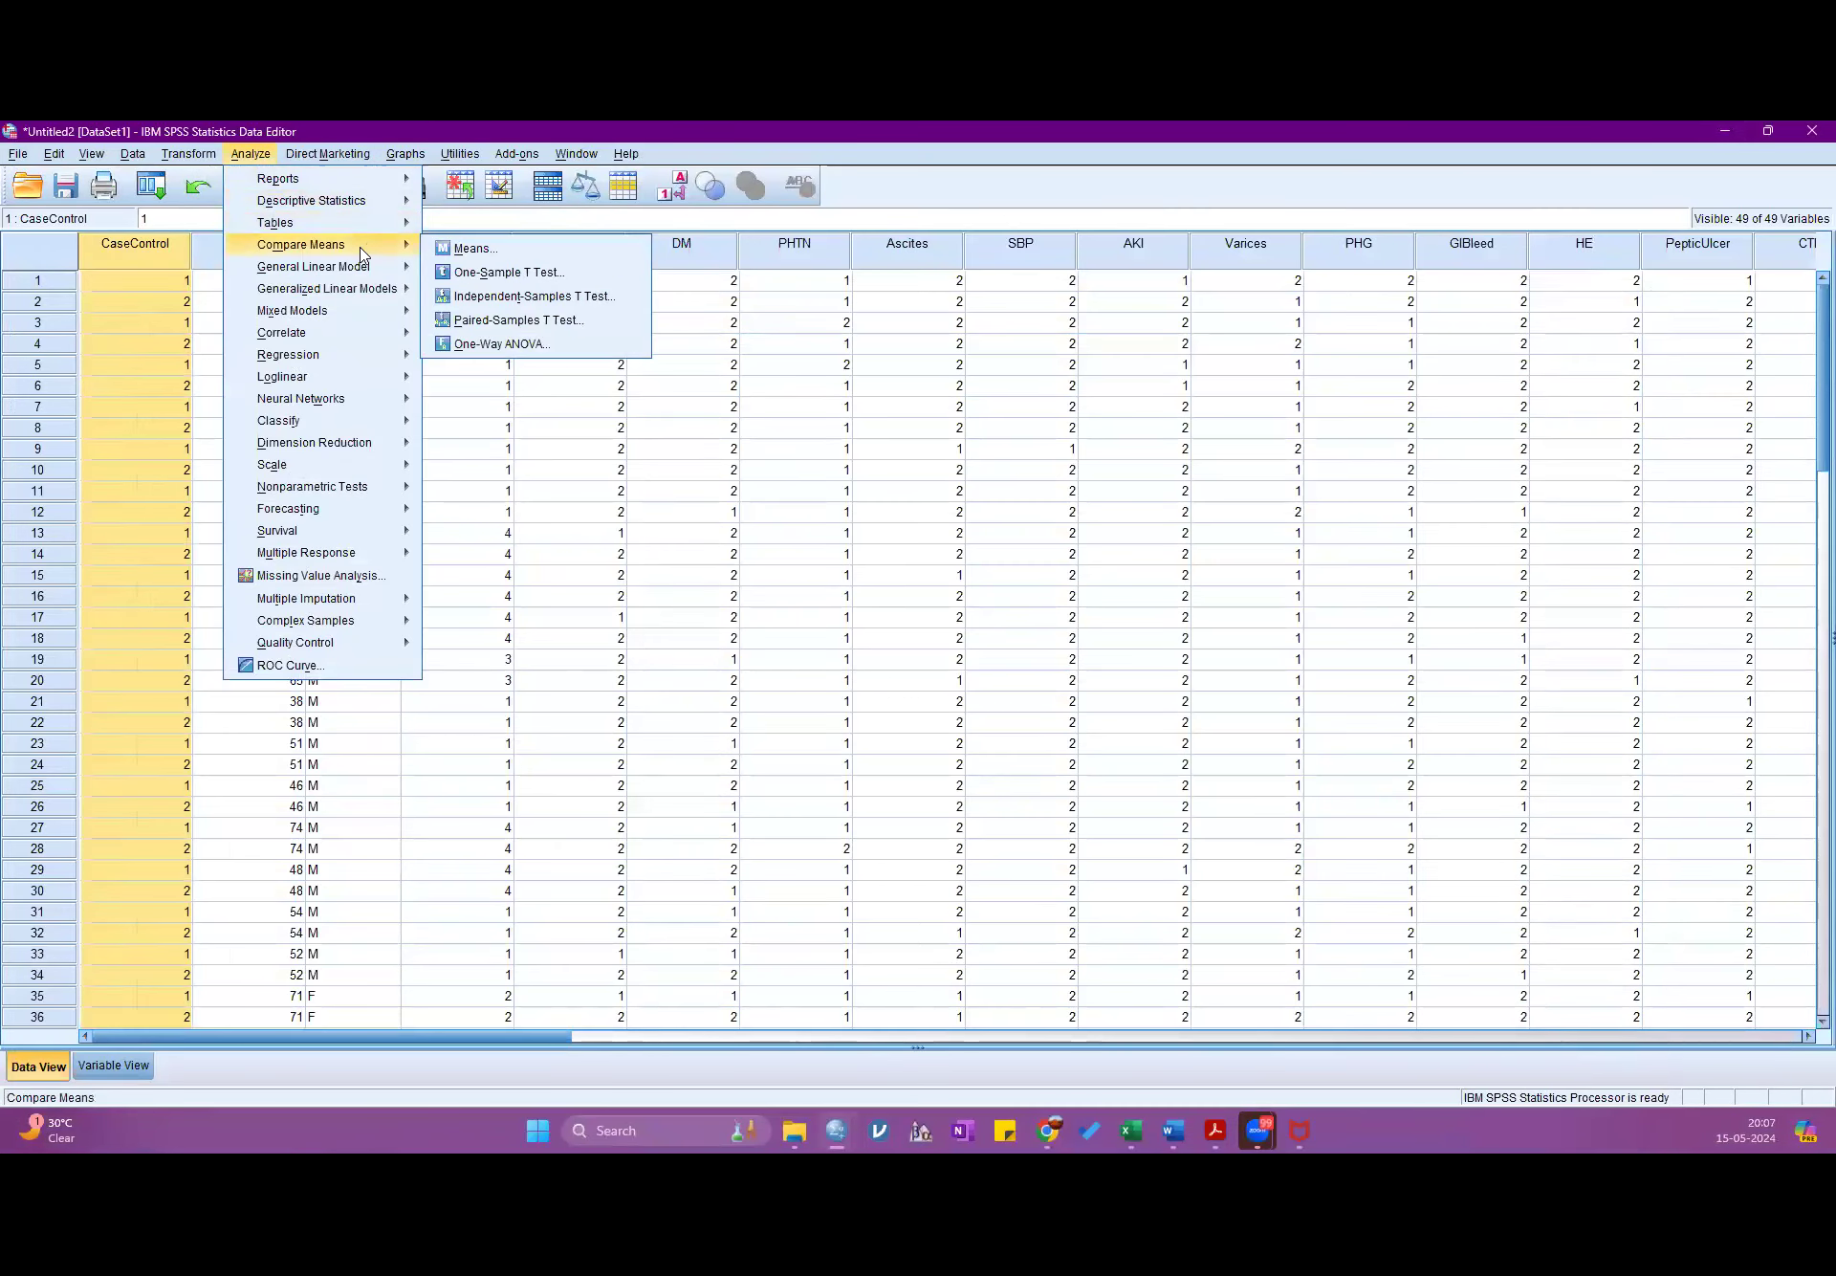
left_click(496, 297)
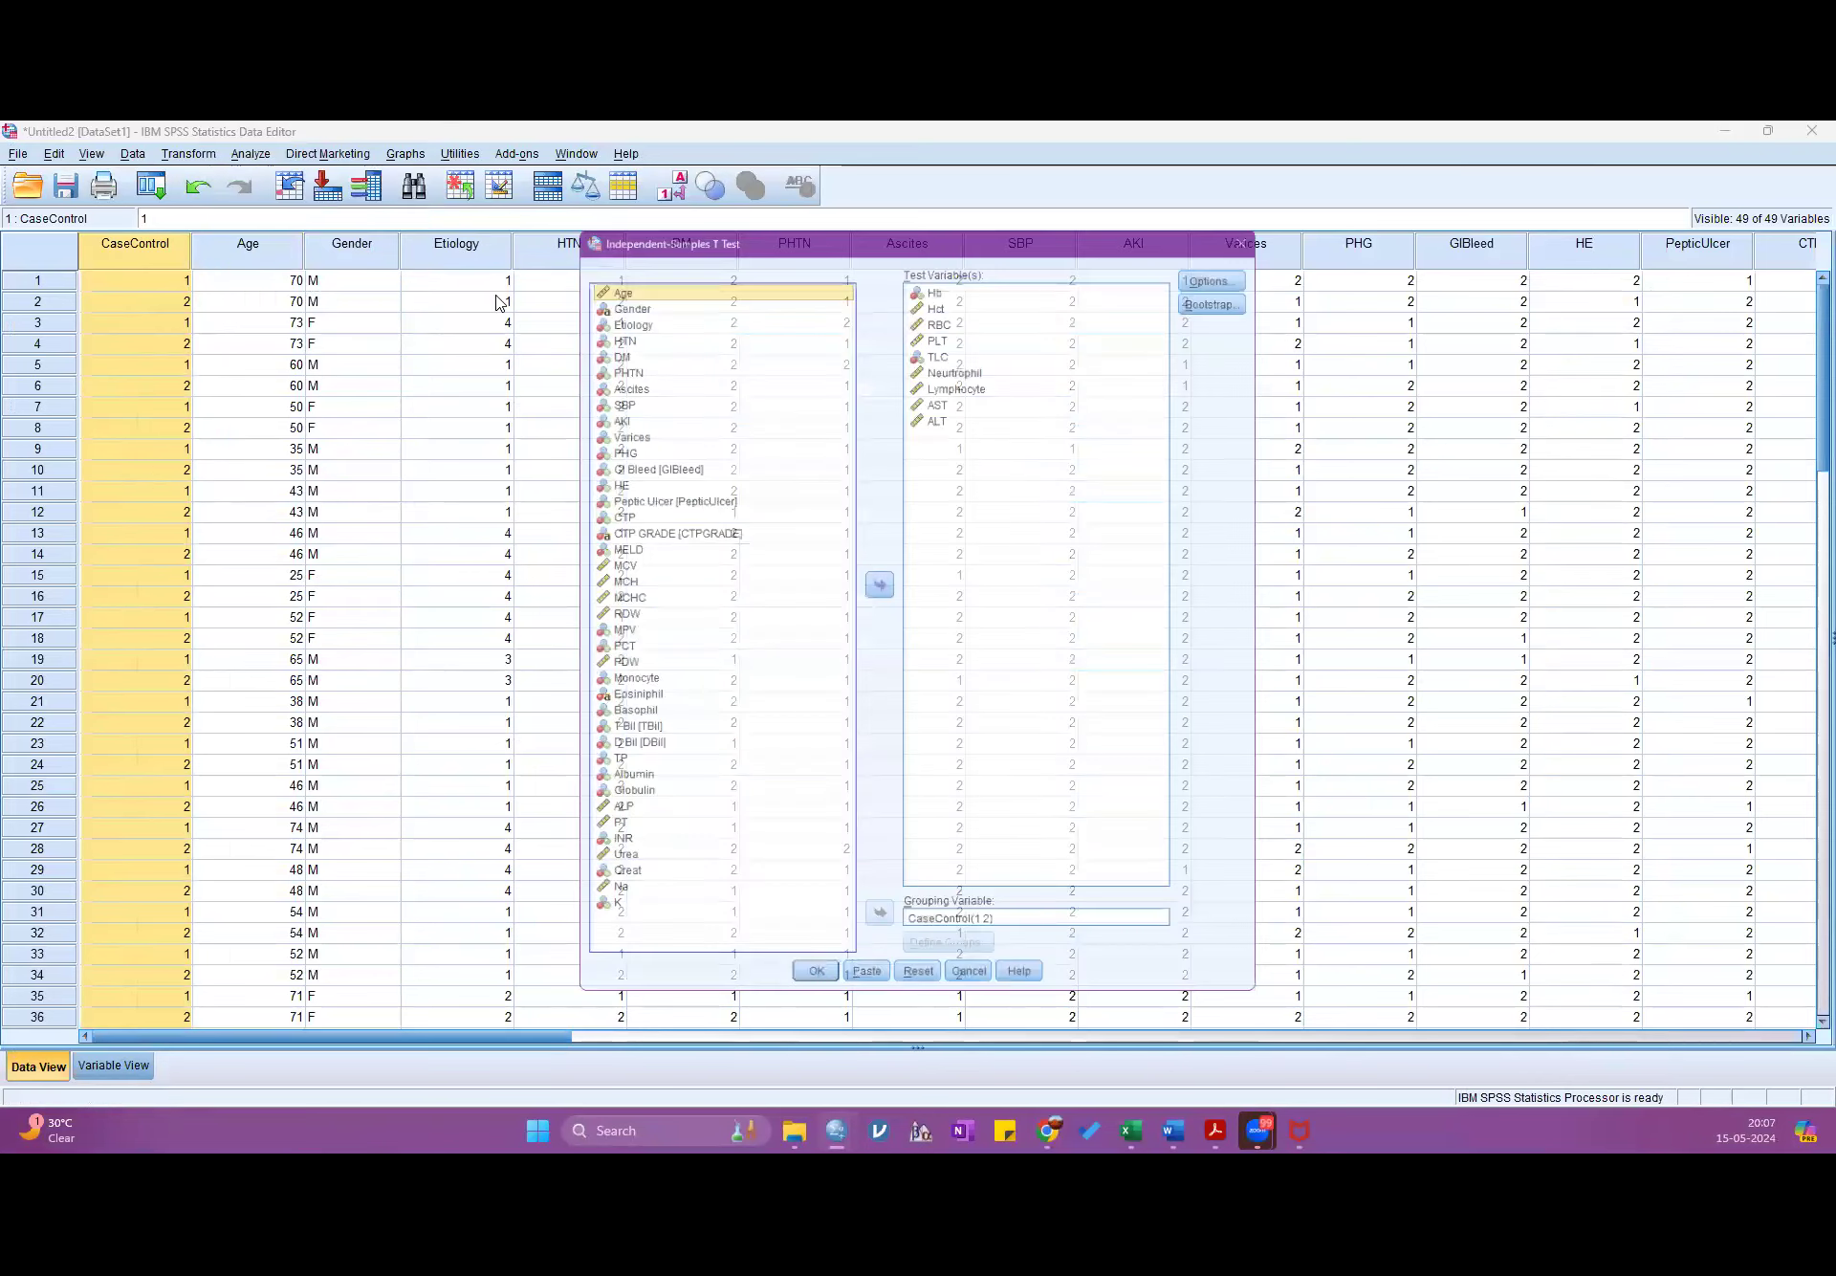
left_click(923, 997)
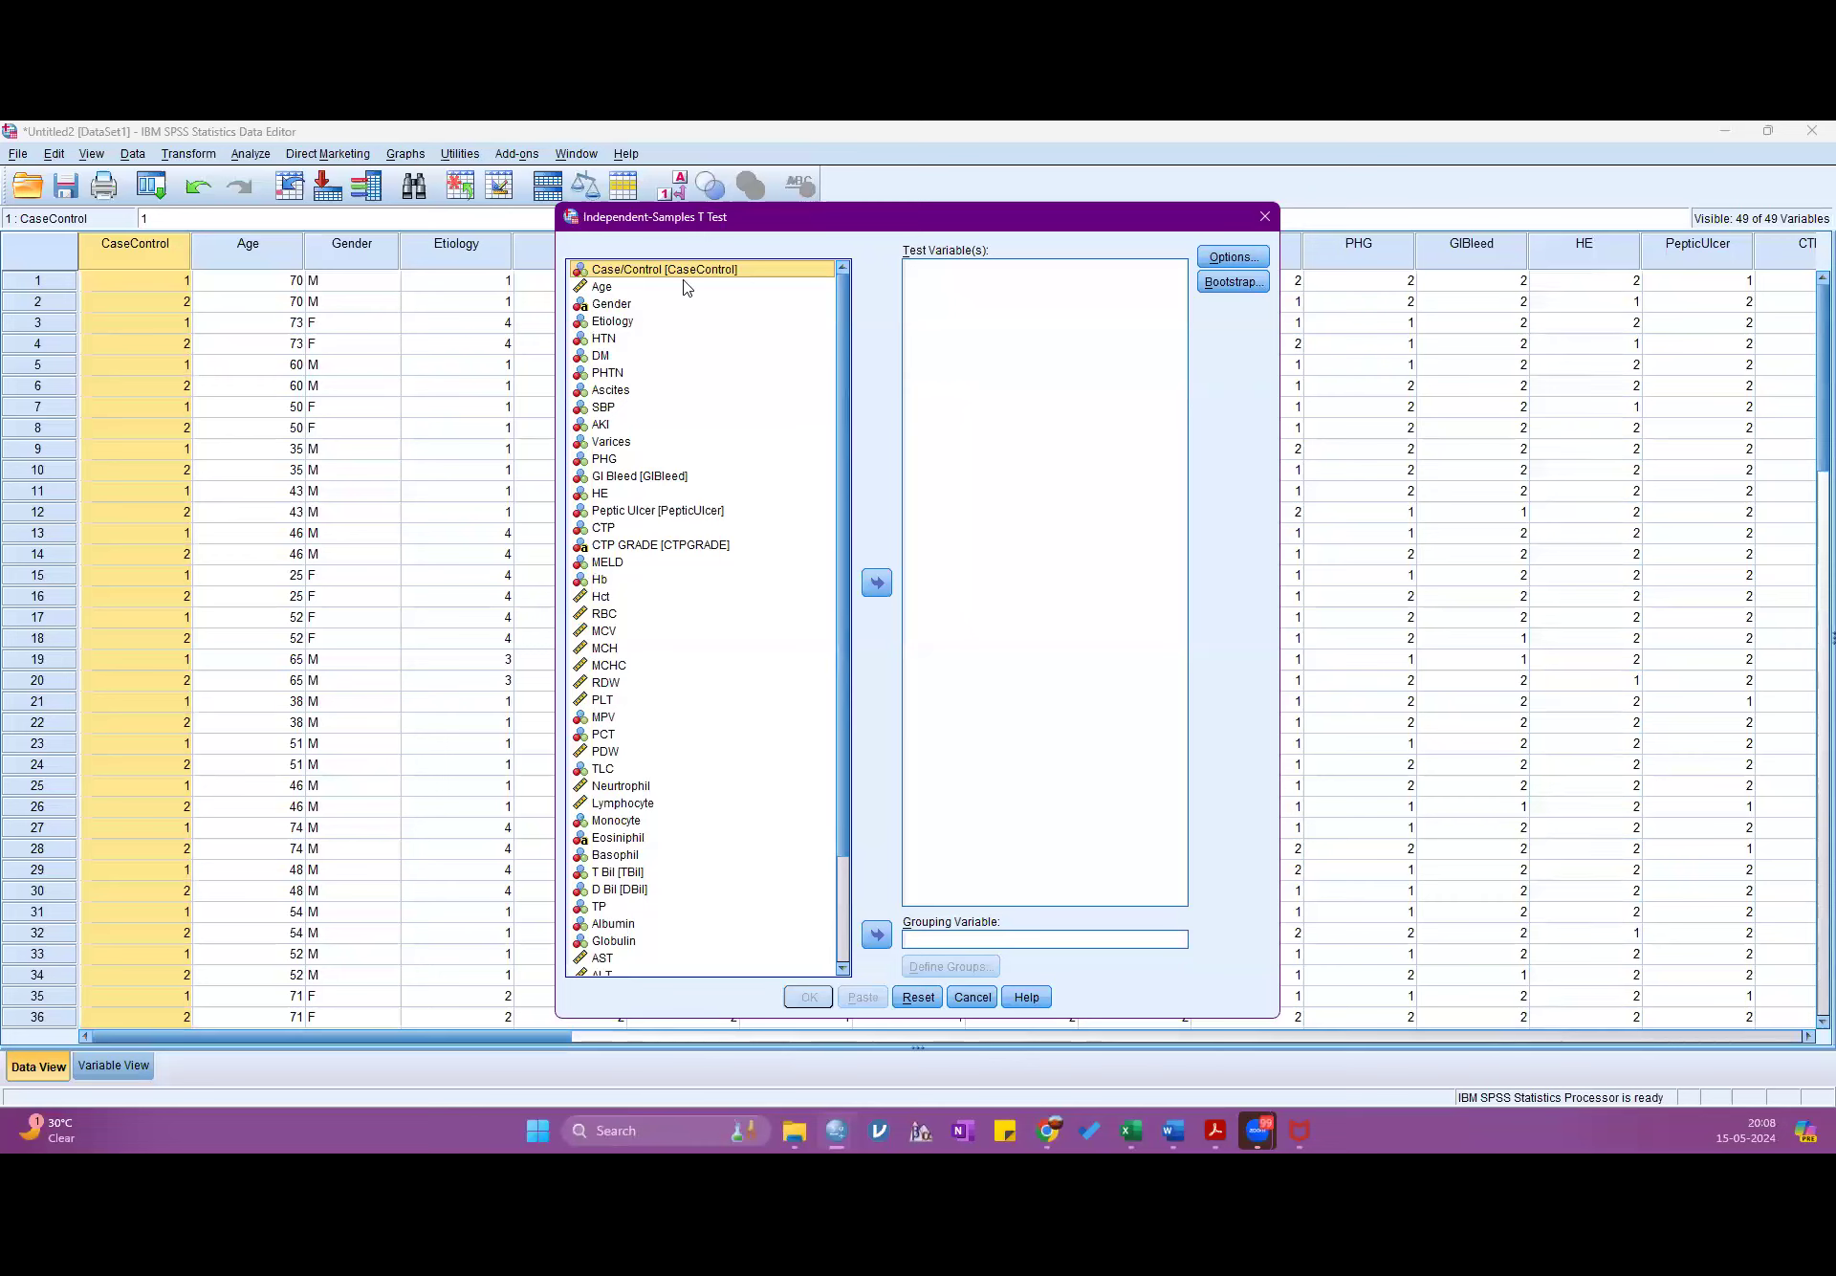
left_click(880, 935)
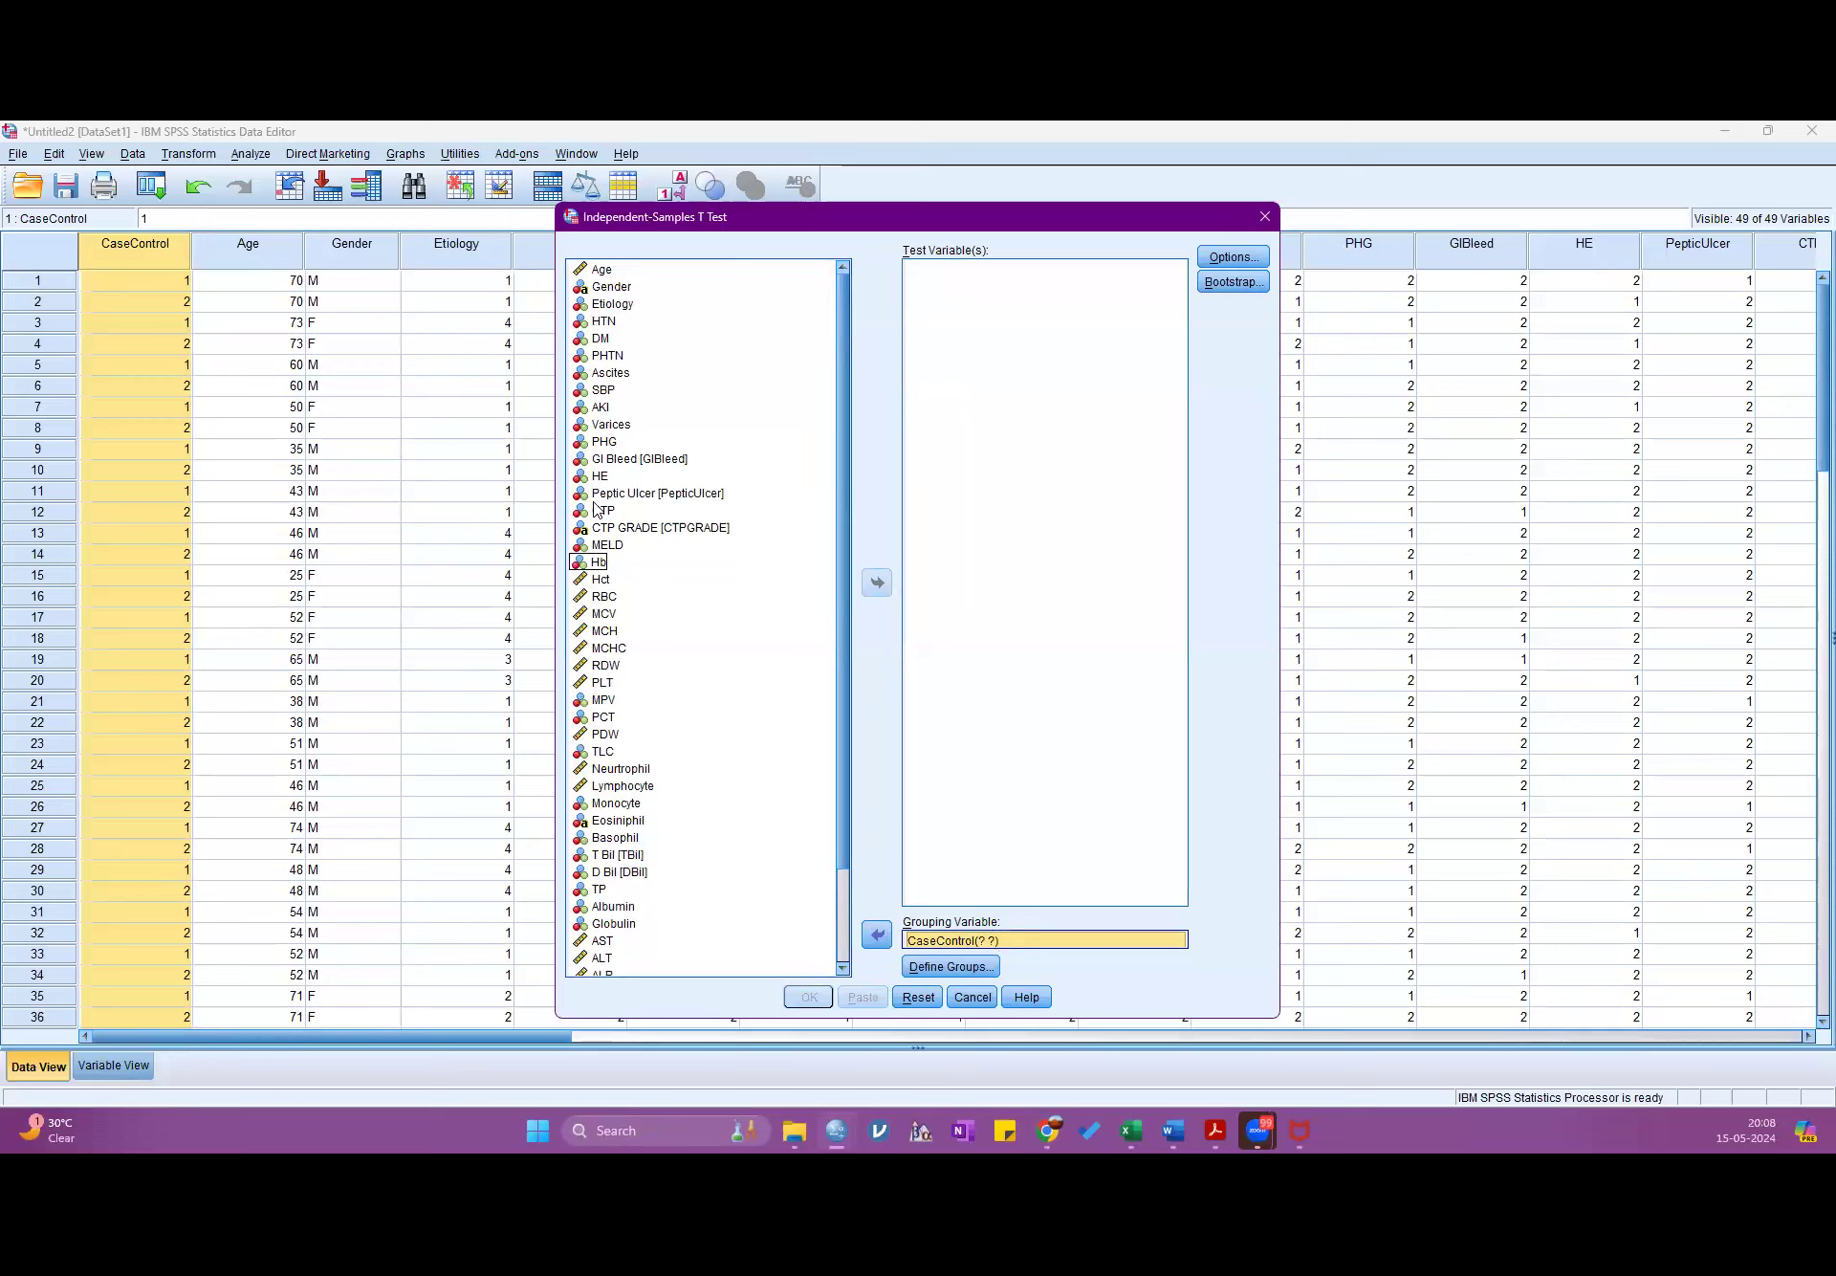
left_click(943, 942)
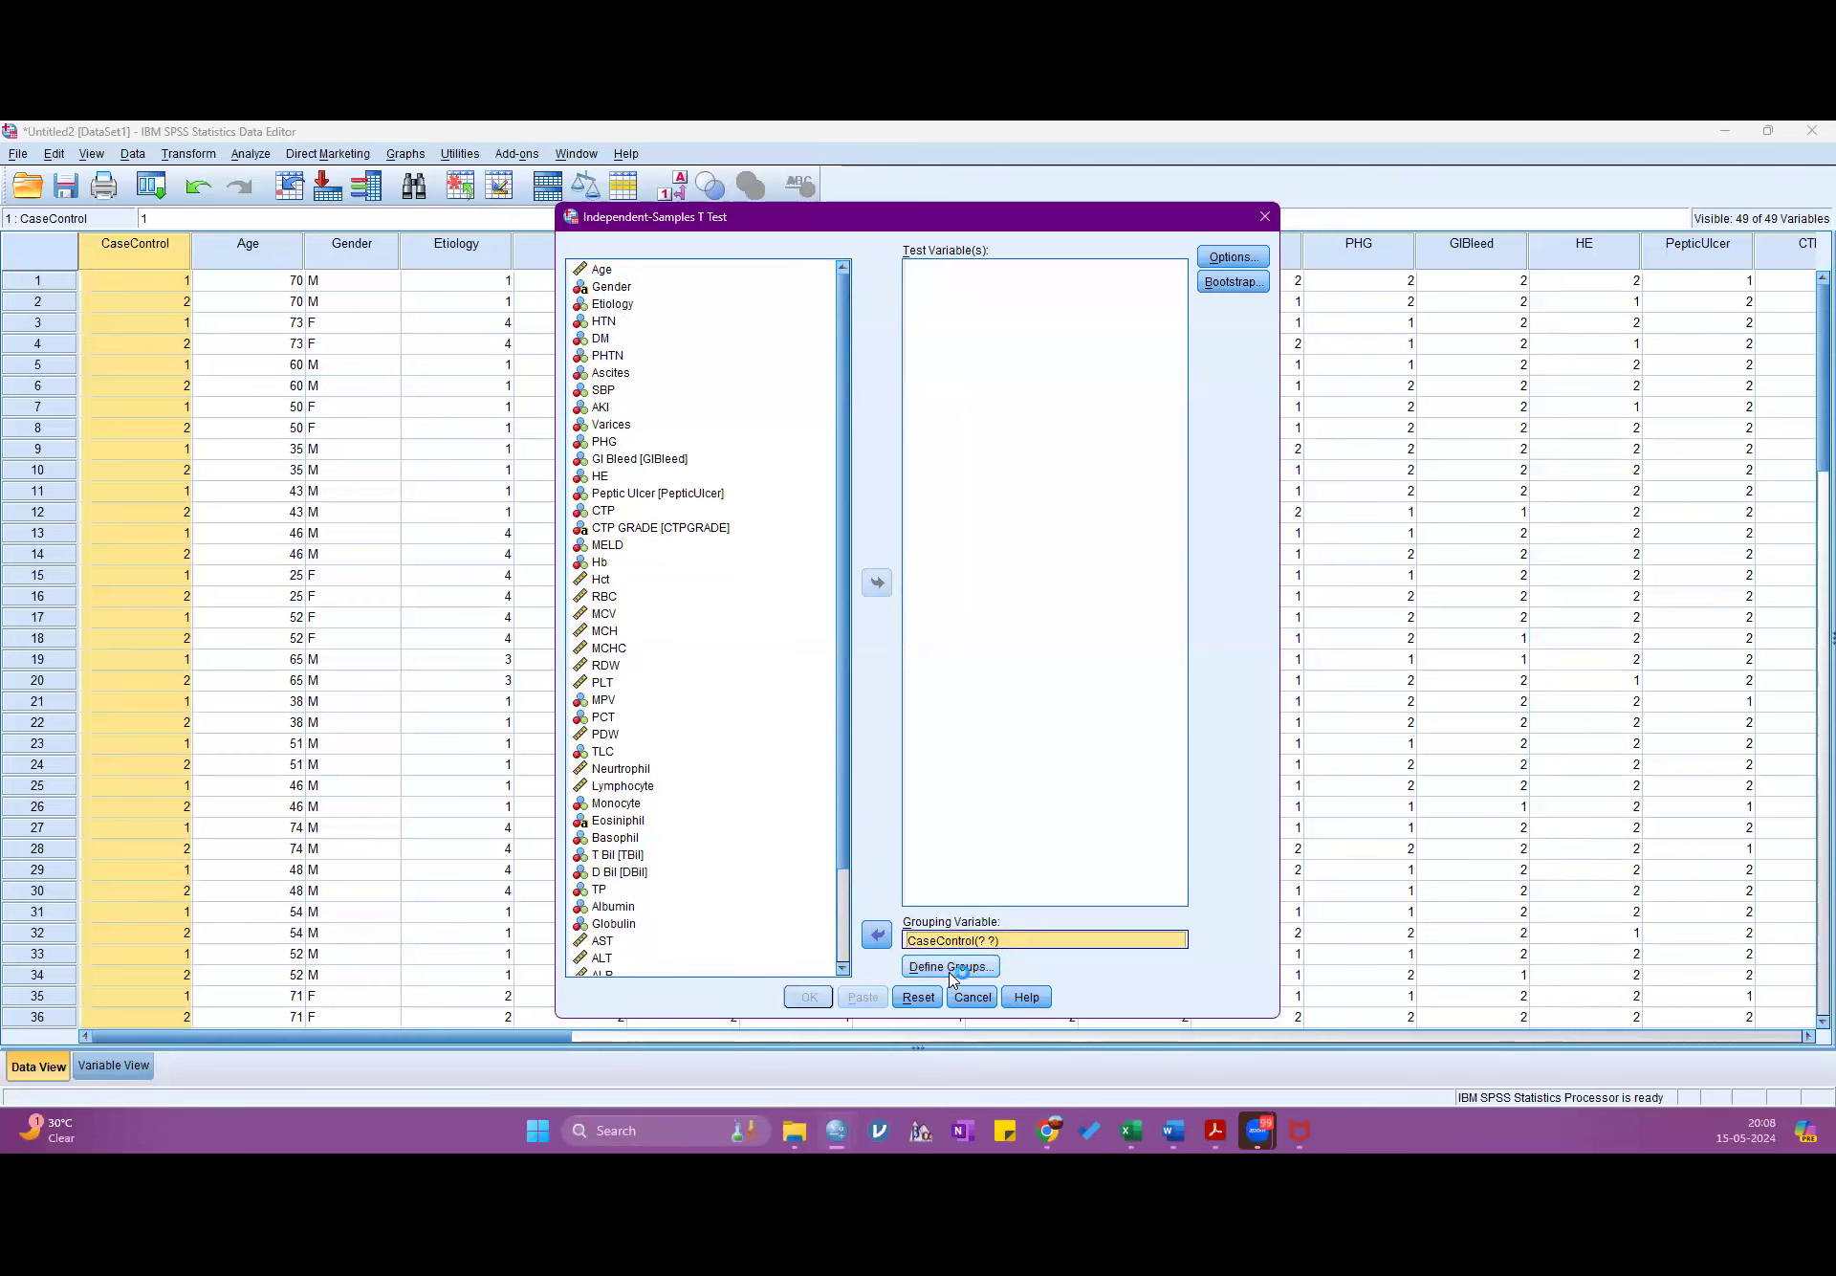
left_click(953, 967)
left_click(961, 592)
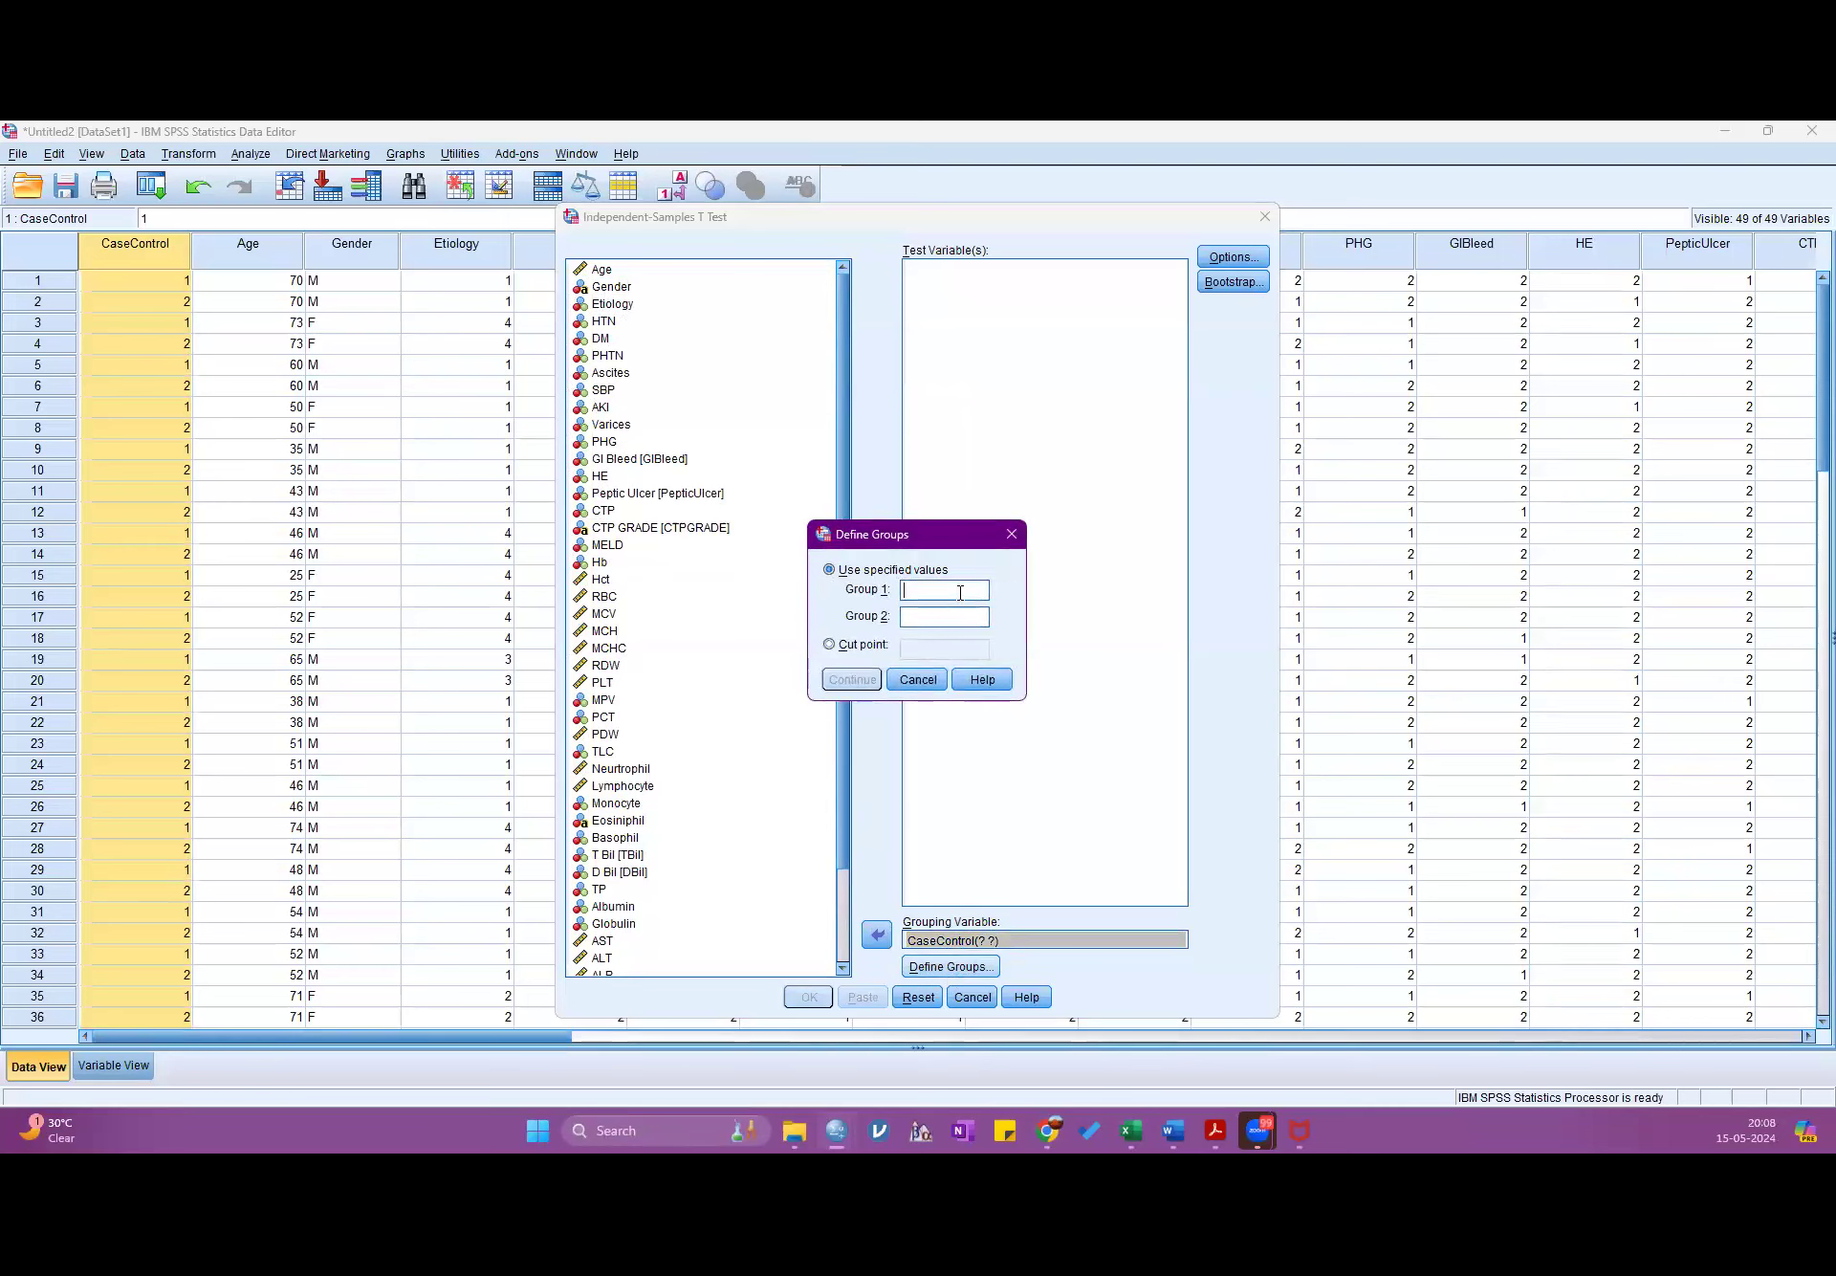
type("1")
left_click(939, 618)
type("2")
left_click(830, 681)
left_click(823, 686)
left_click(813, 692)
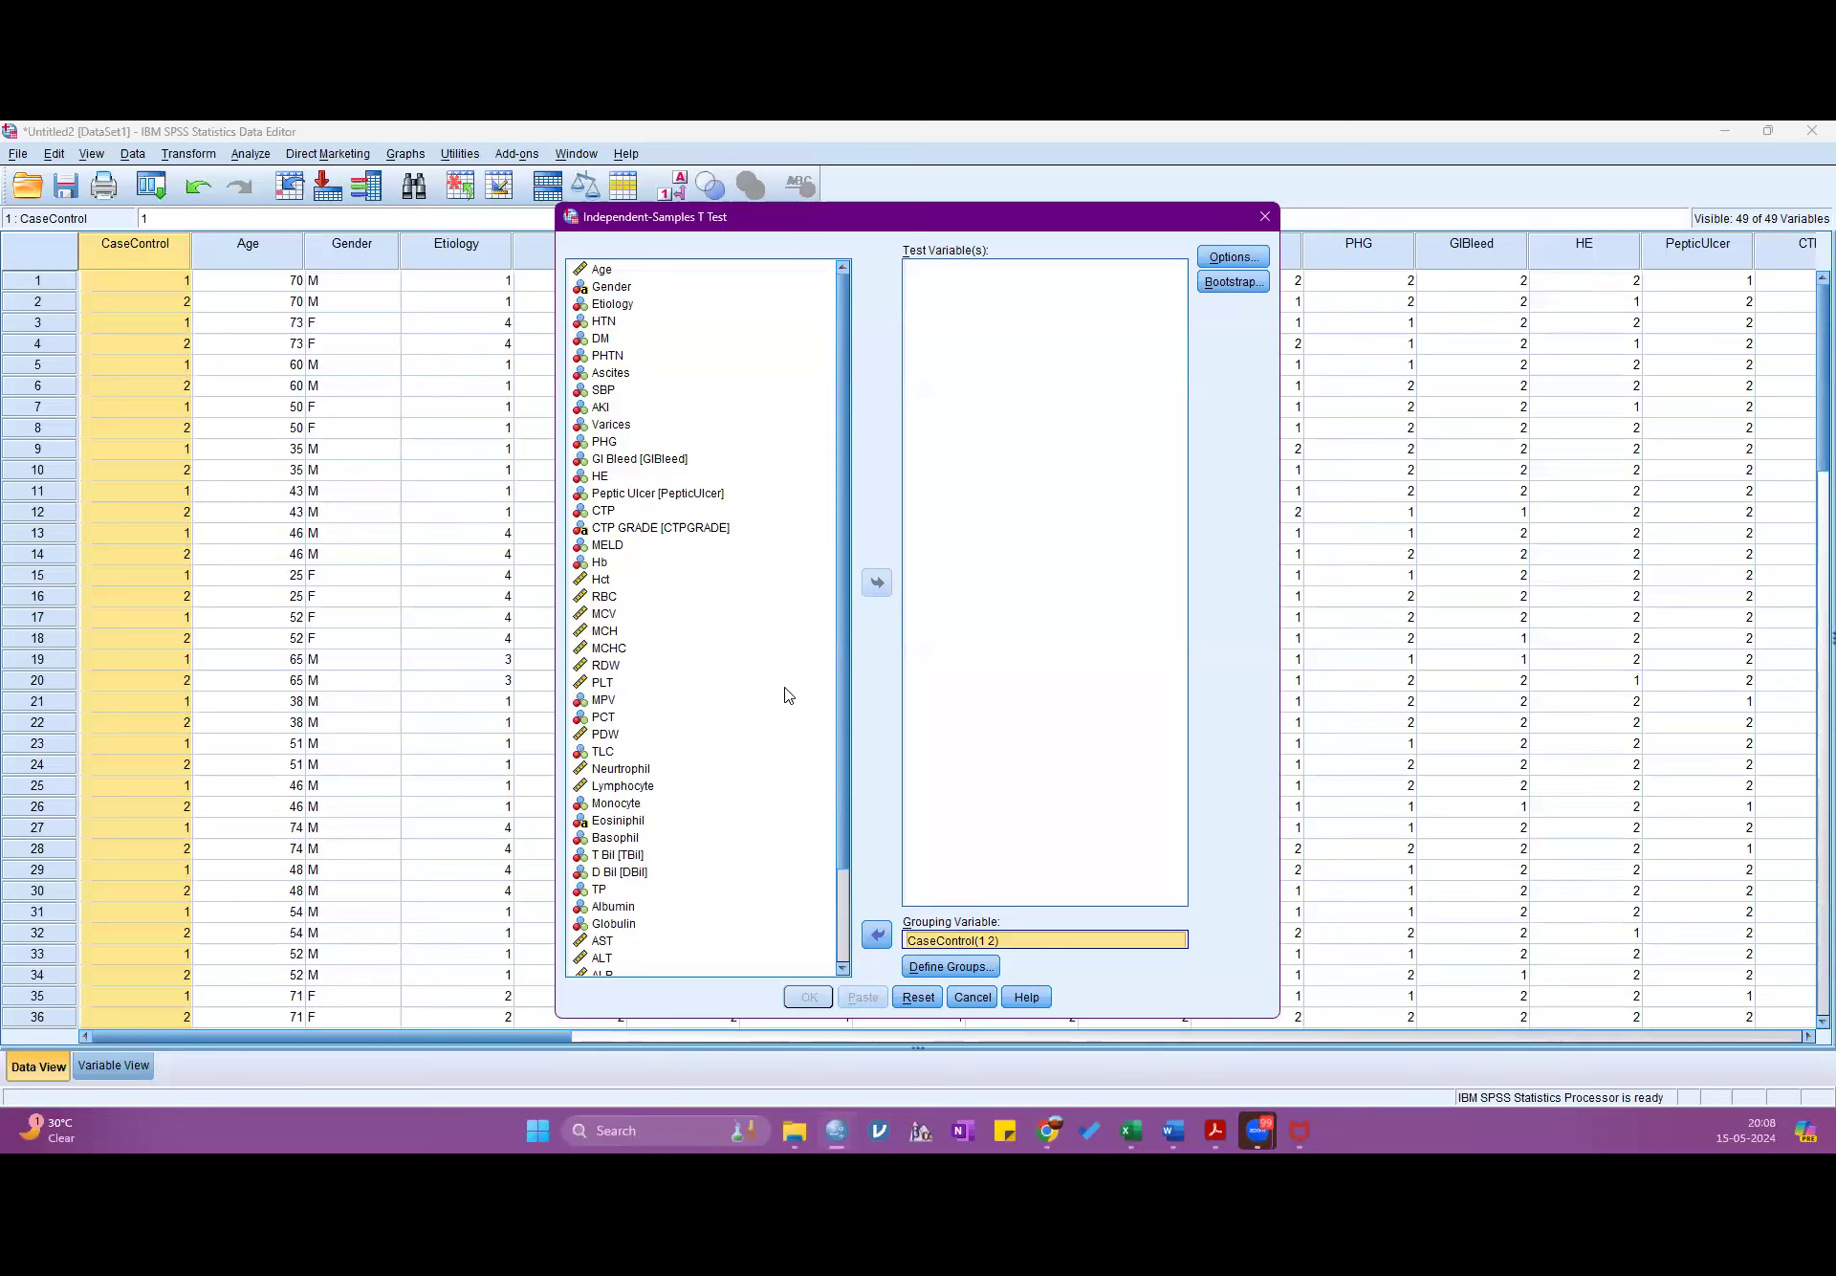
- Add the consecutive variables from Hct through TLC as test variables and run the t test
left_click(600, 579)
left_click(605, 598, "shift")
left_click_drag(605, 617, 597, 751)
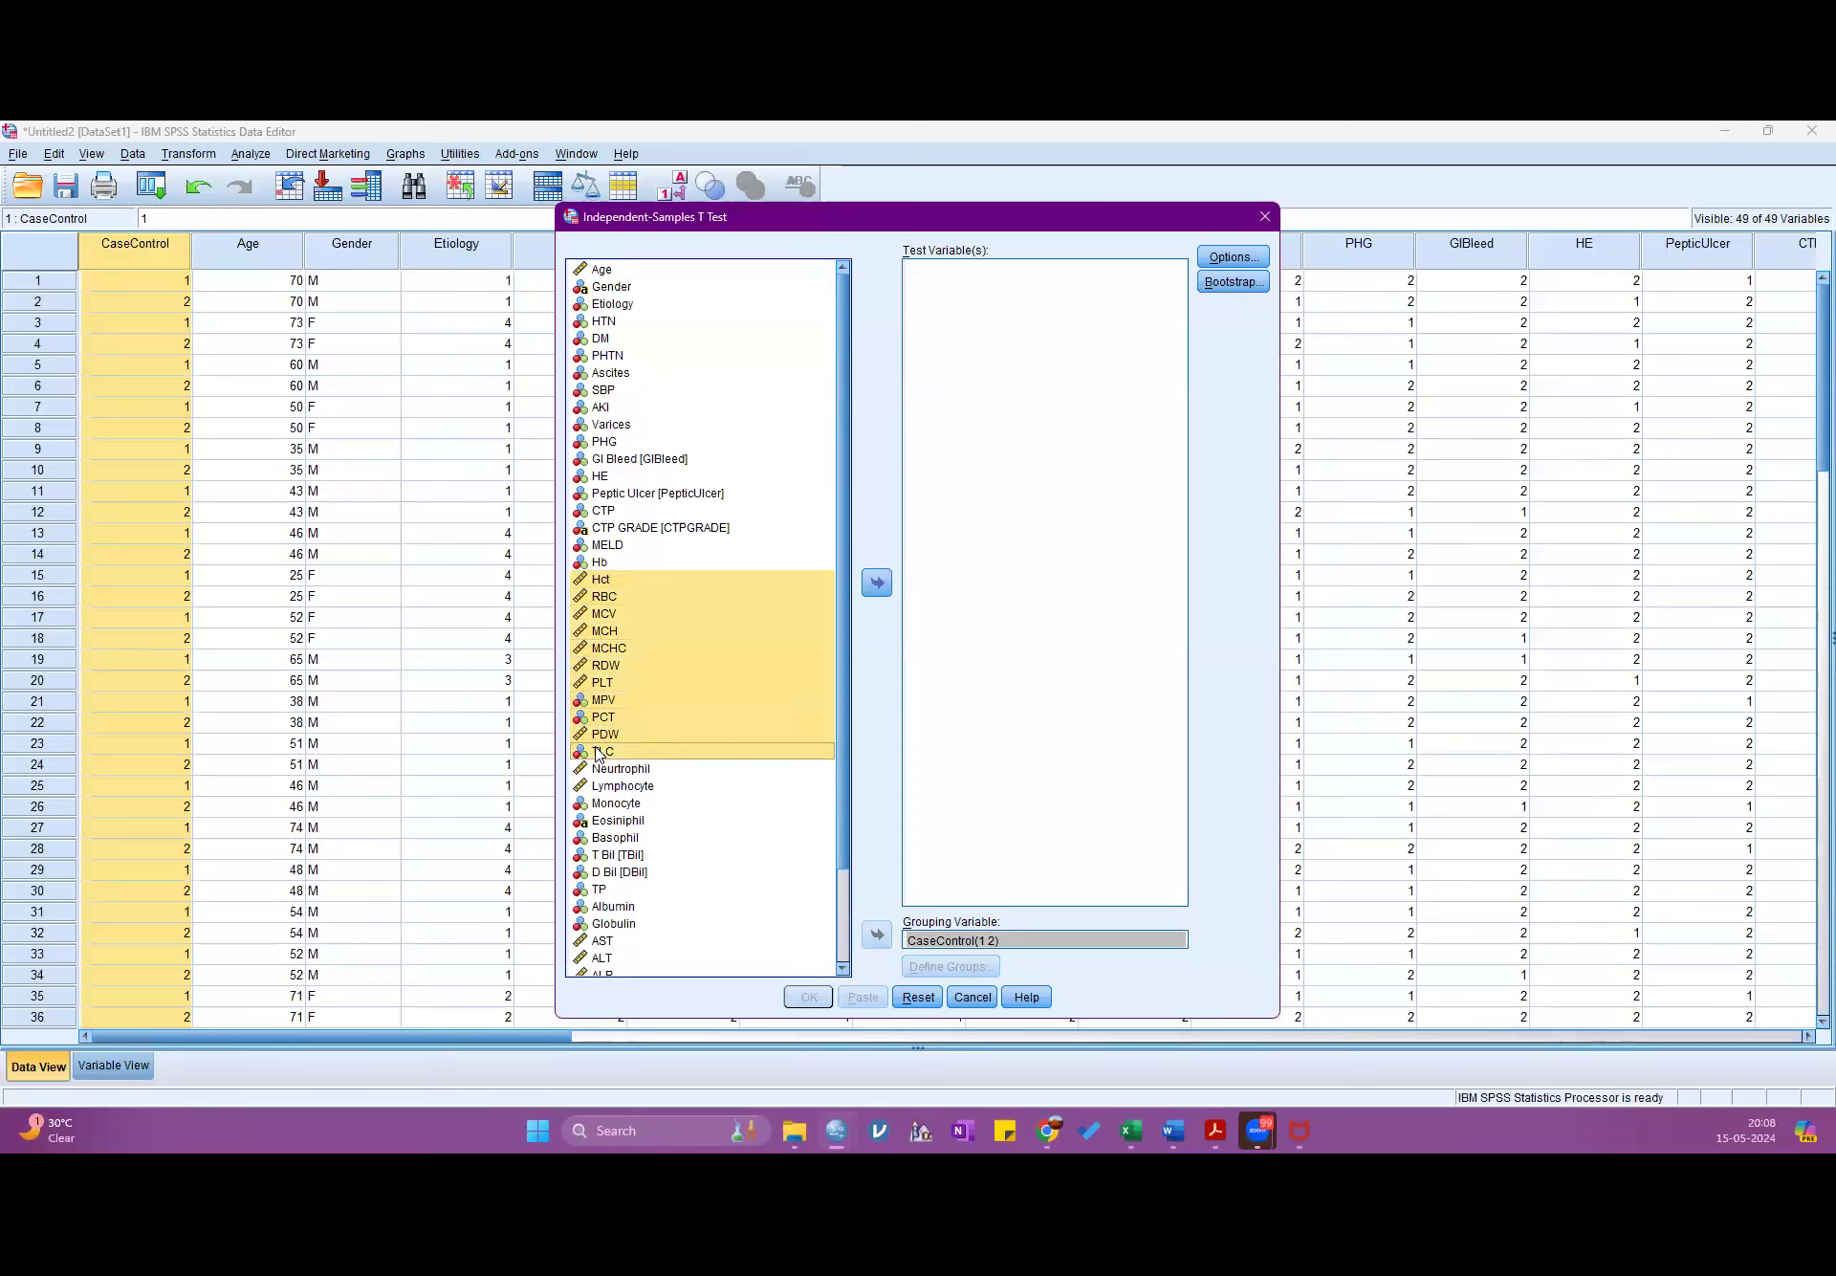
left_click(875, 585)
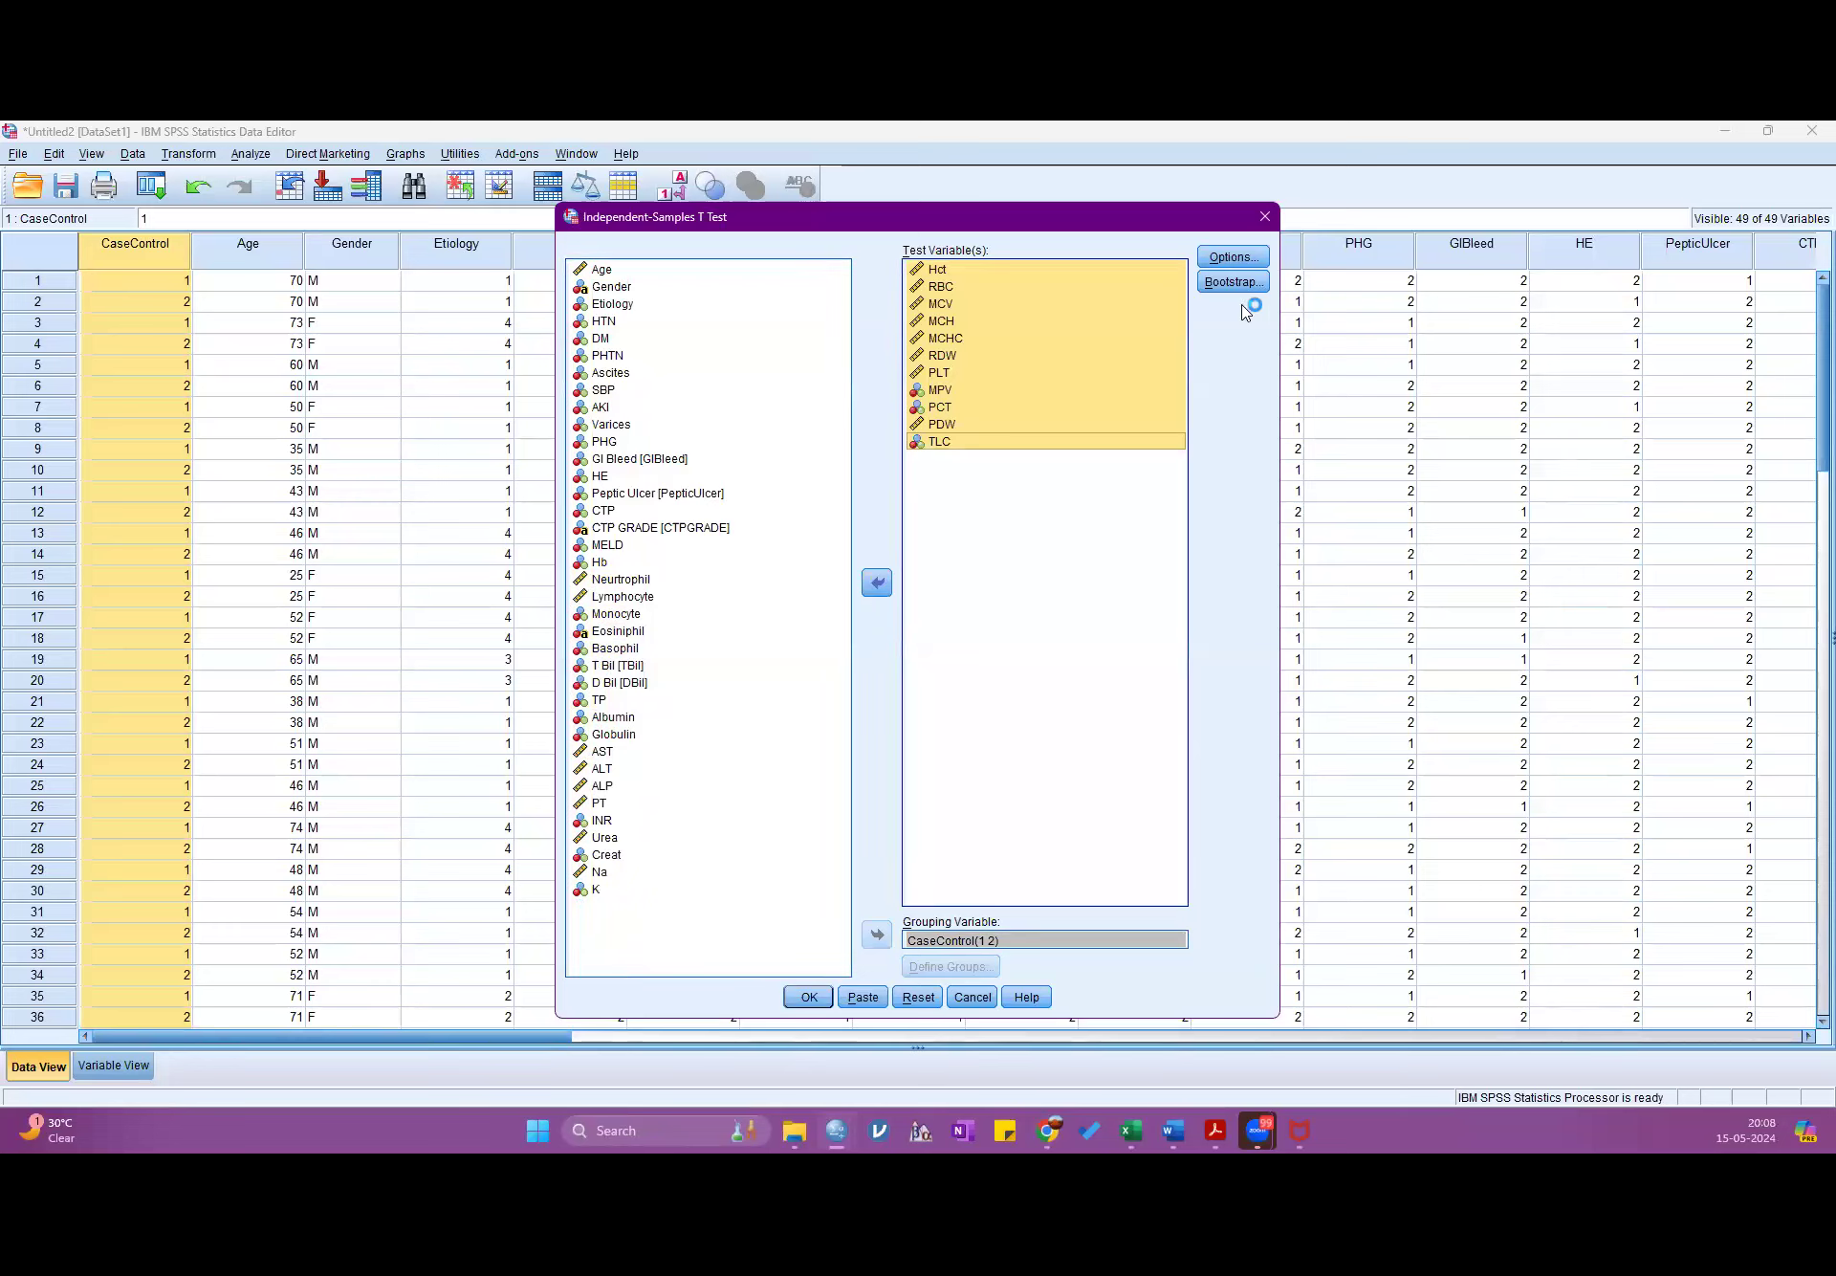
left_click(808, 997)
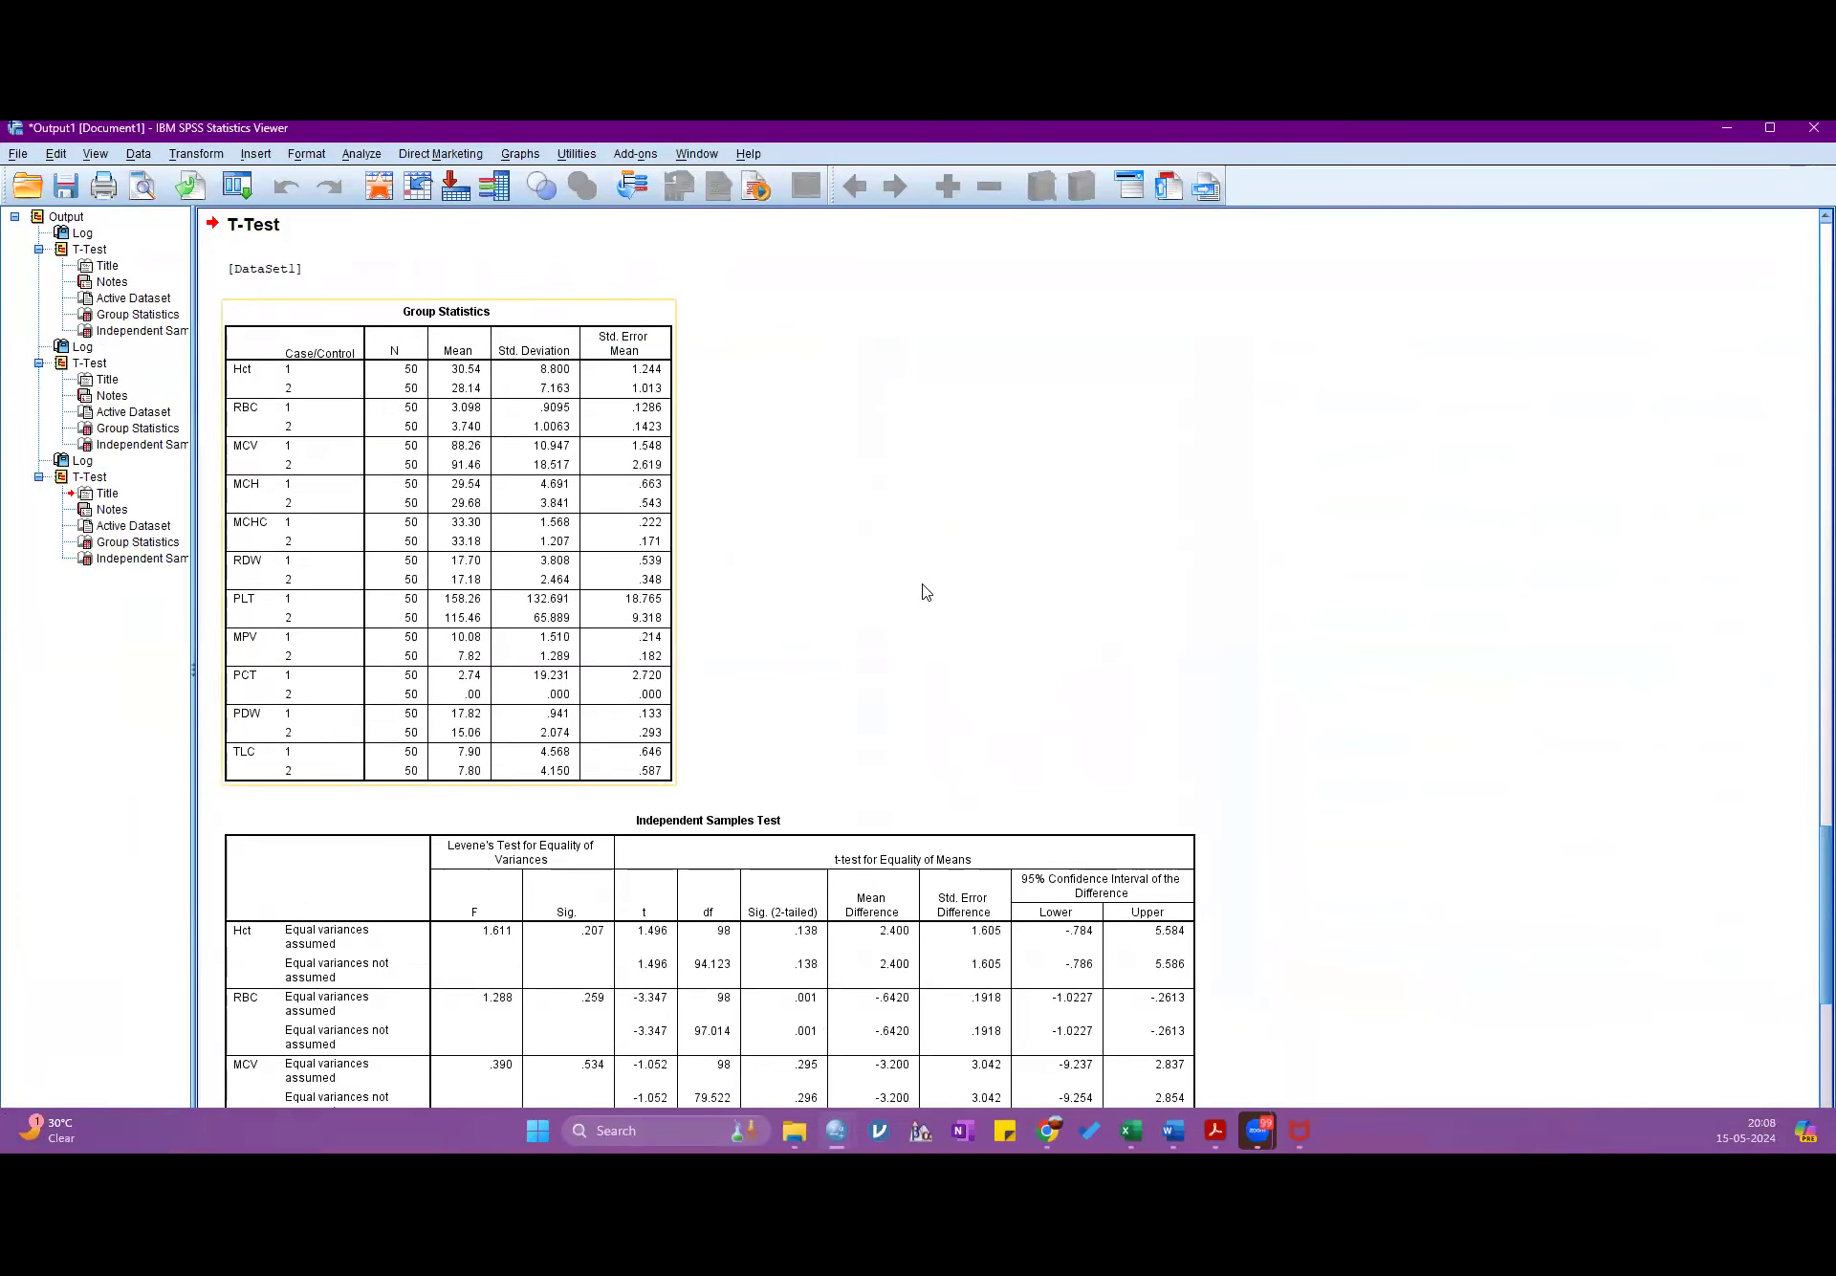
- Review the Group Statistics and Independent Samples Test tables of the Hct to TLC t test
left_click(457, 381)
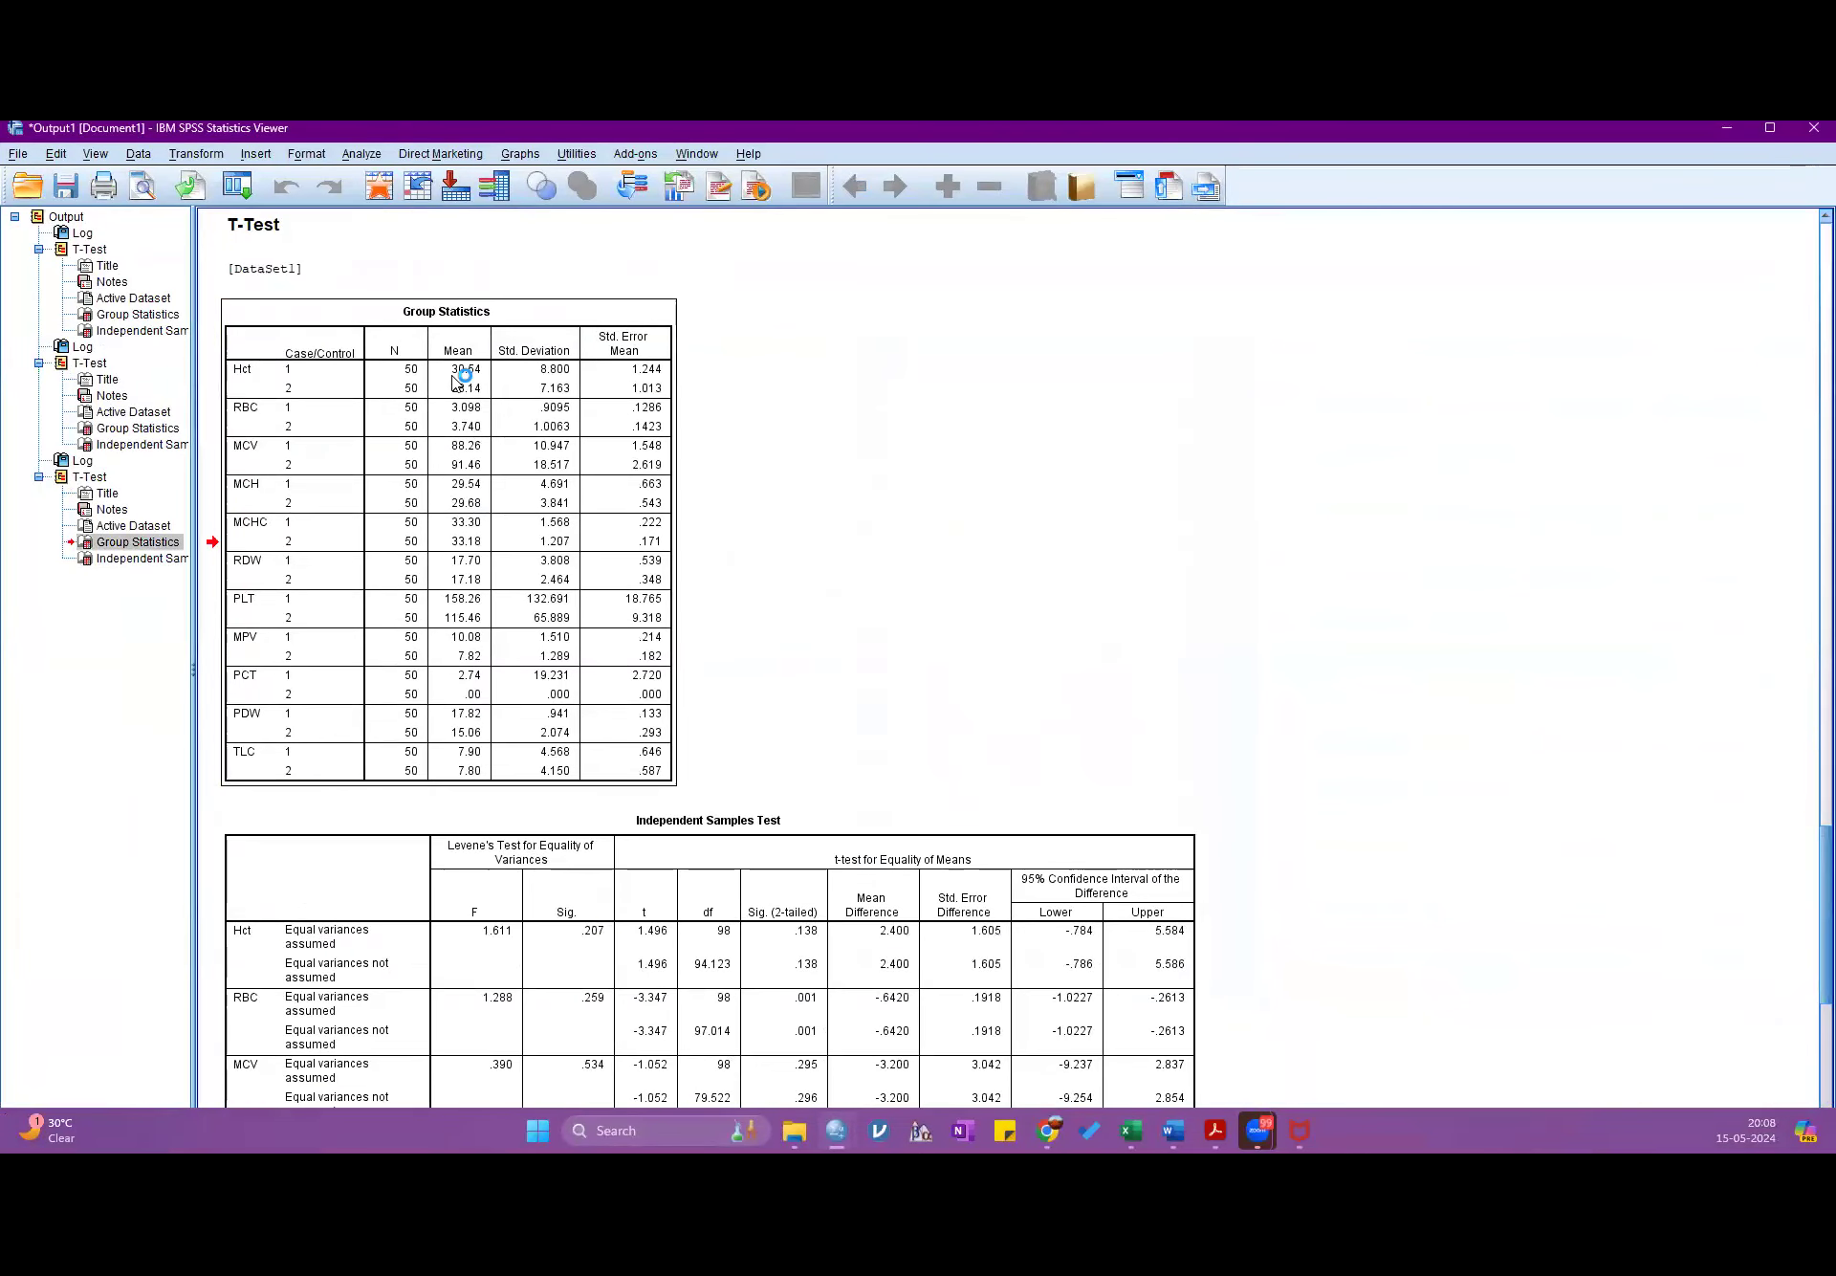
scroll(458, 383, "down", 3)
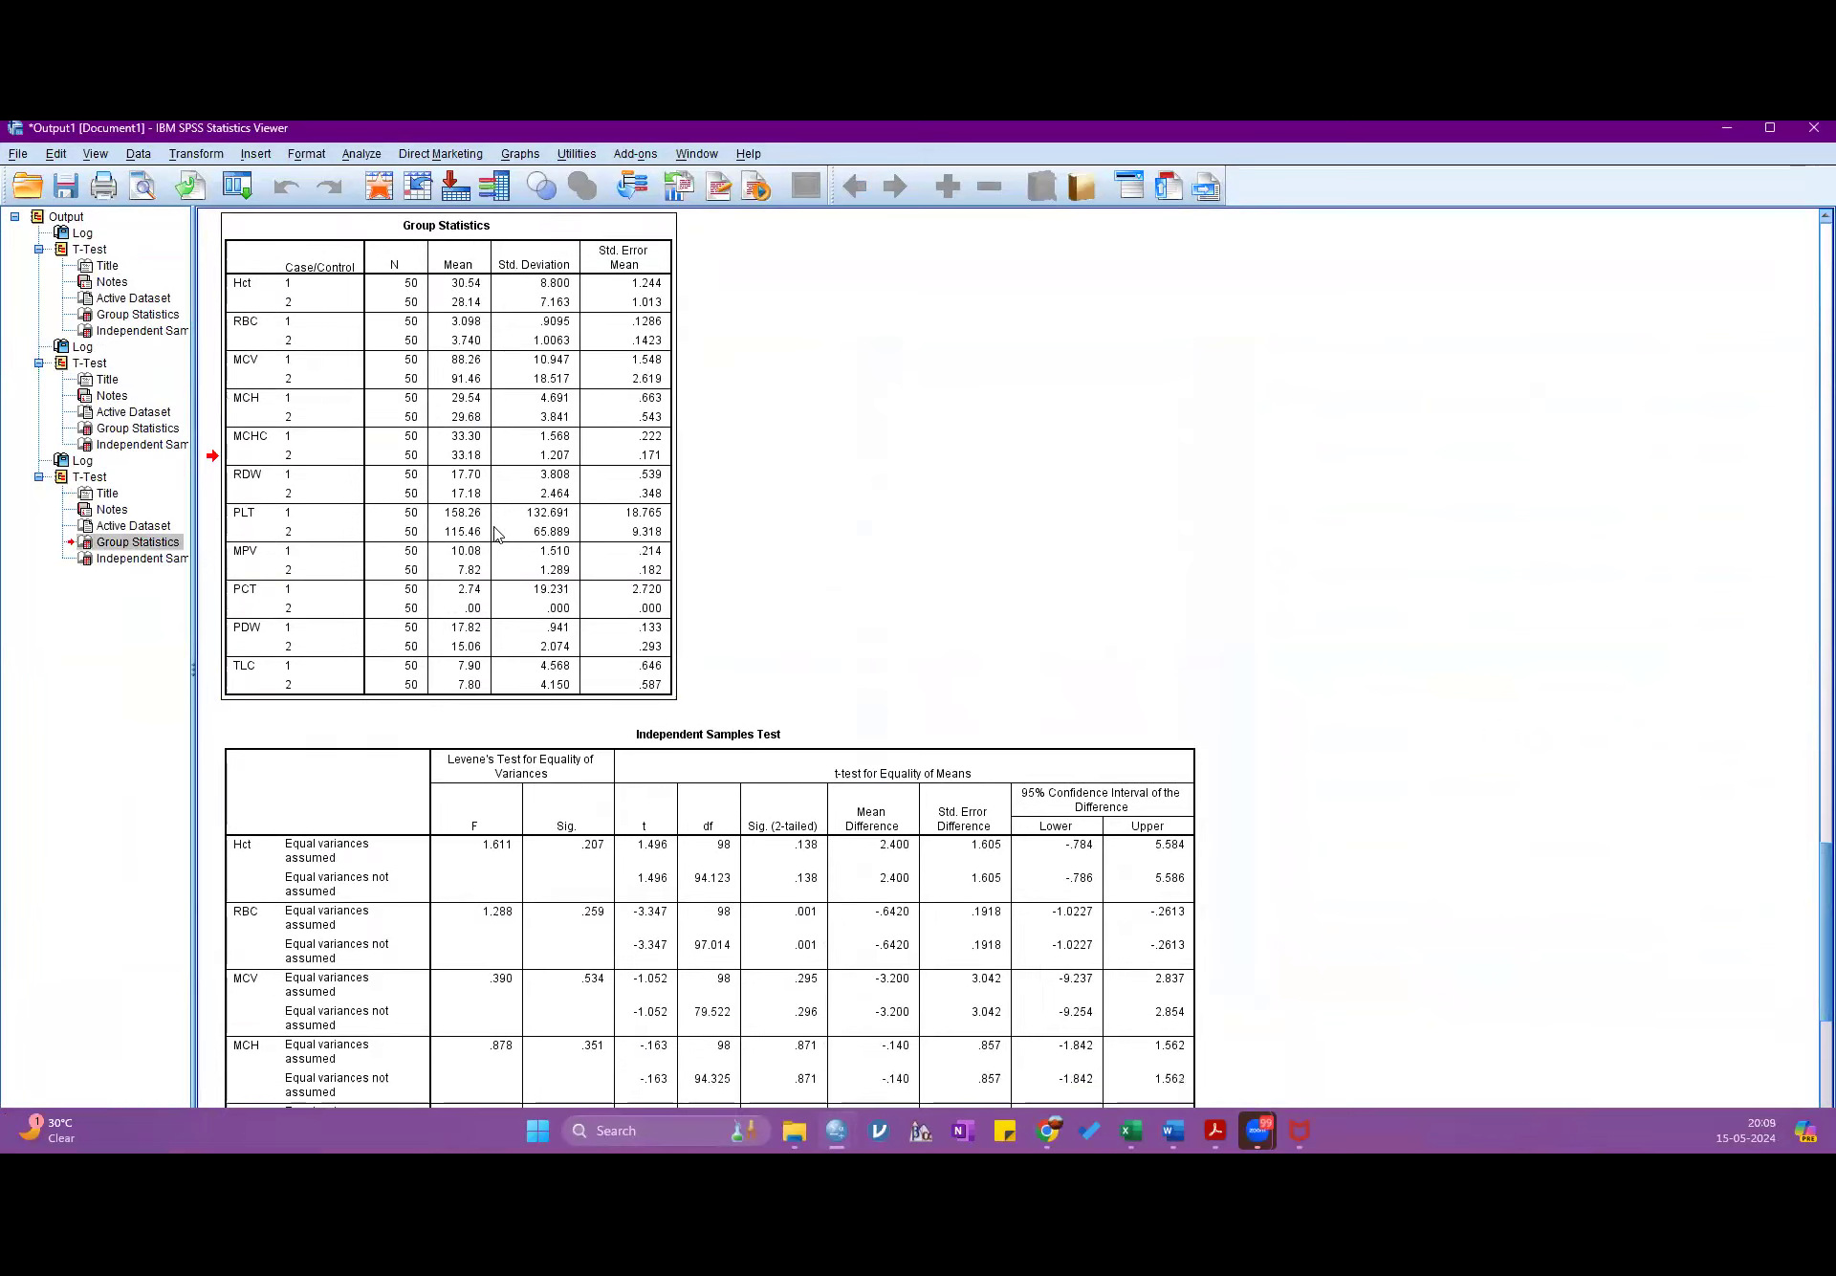
left_click(721, 777)
scroll(721, 777, "up", 10)
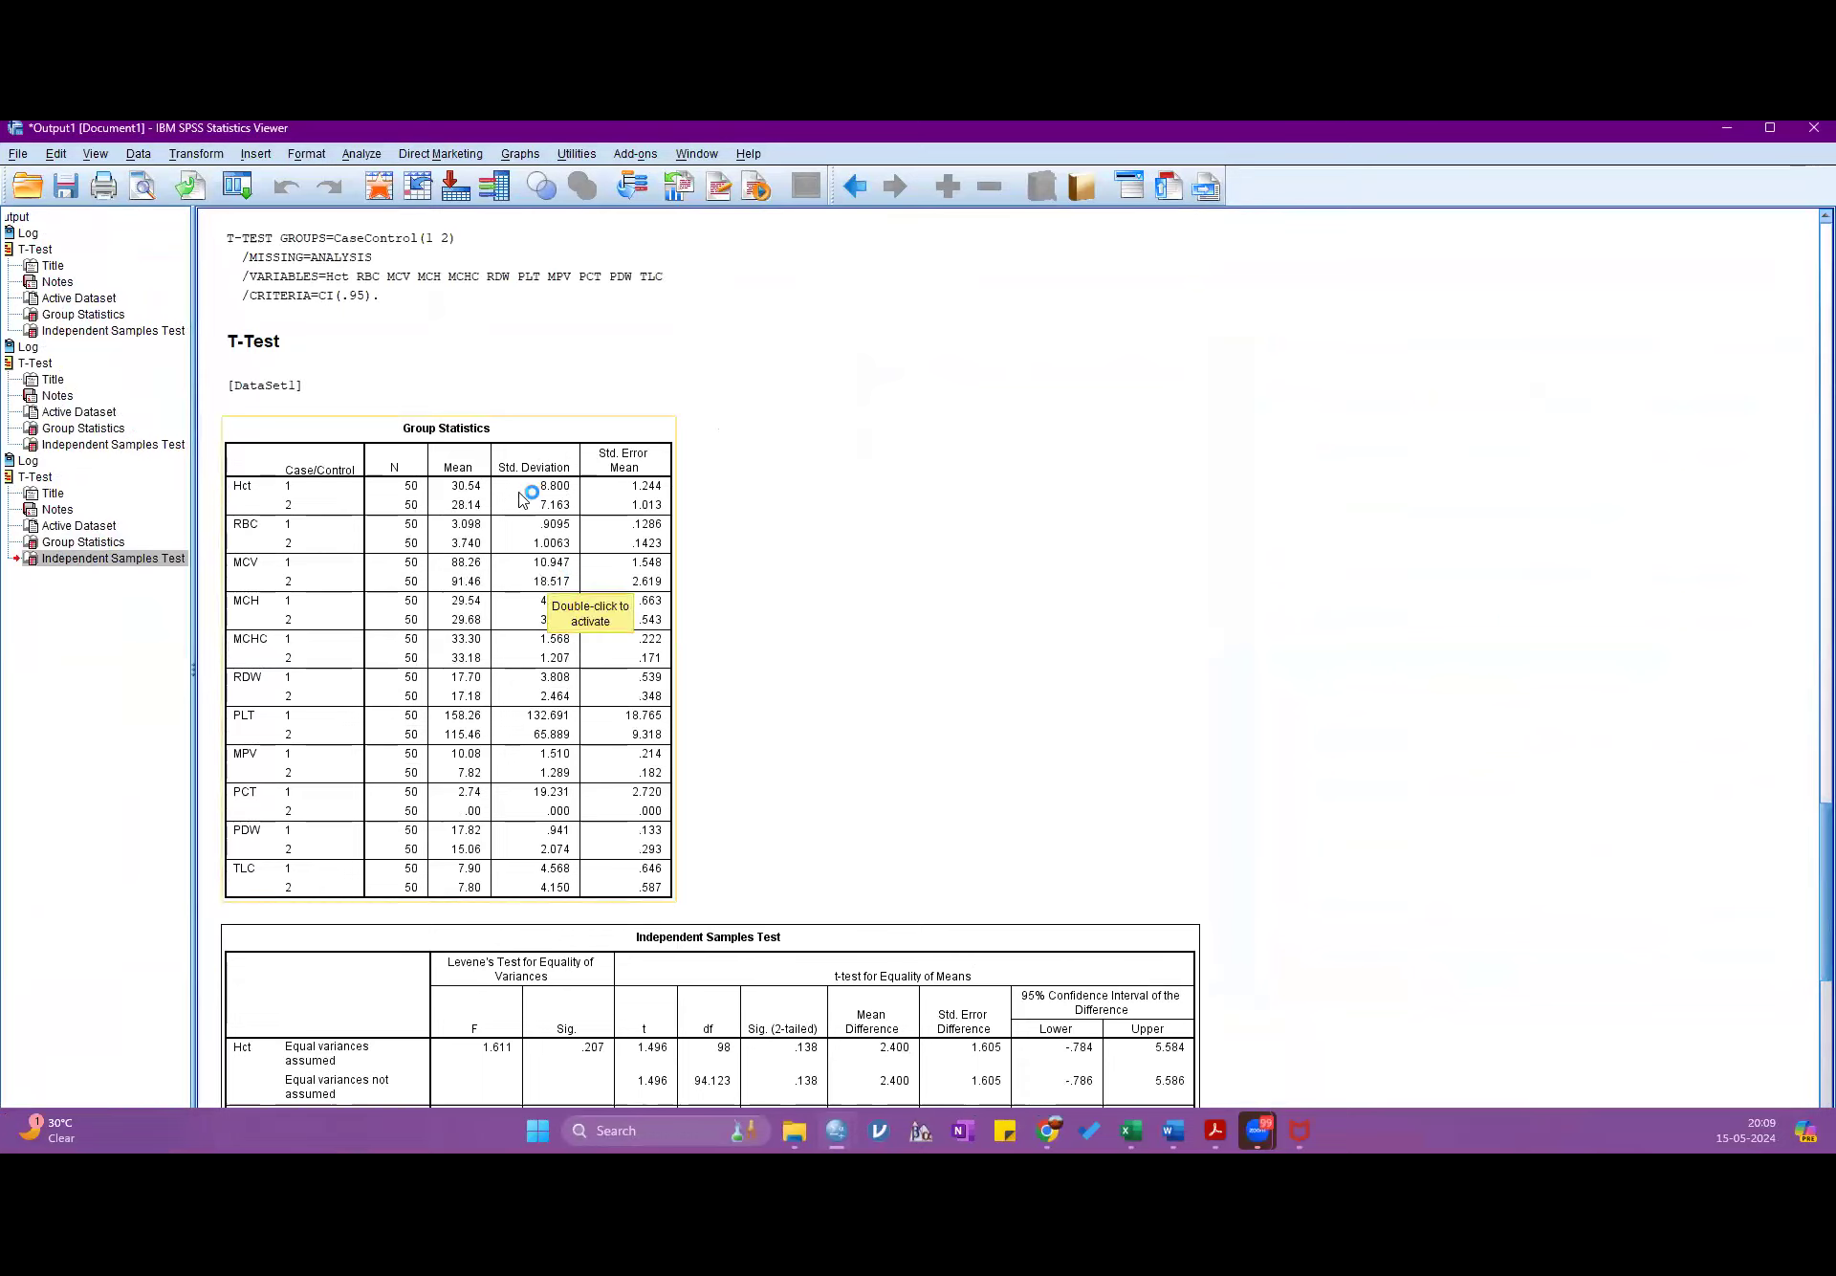
scroll(790, 572, "down", 4)
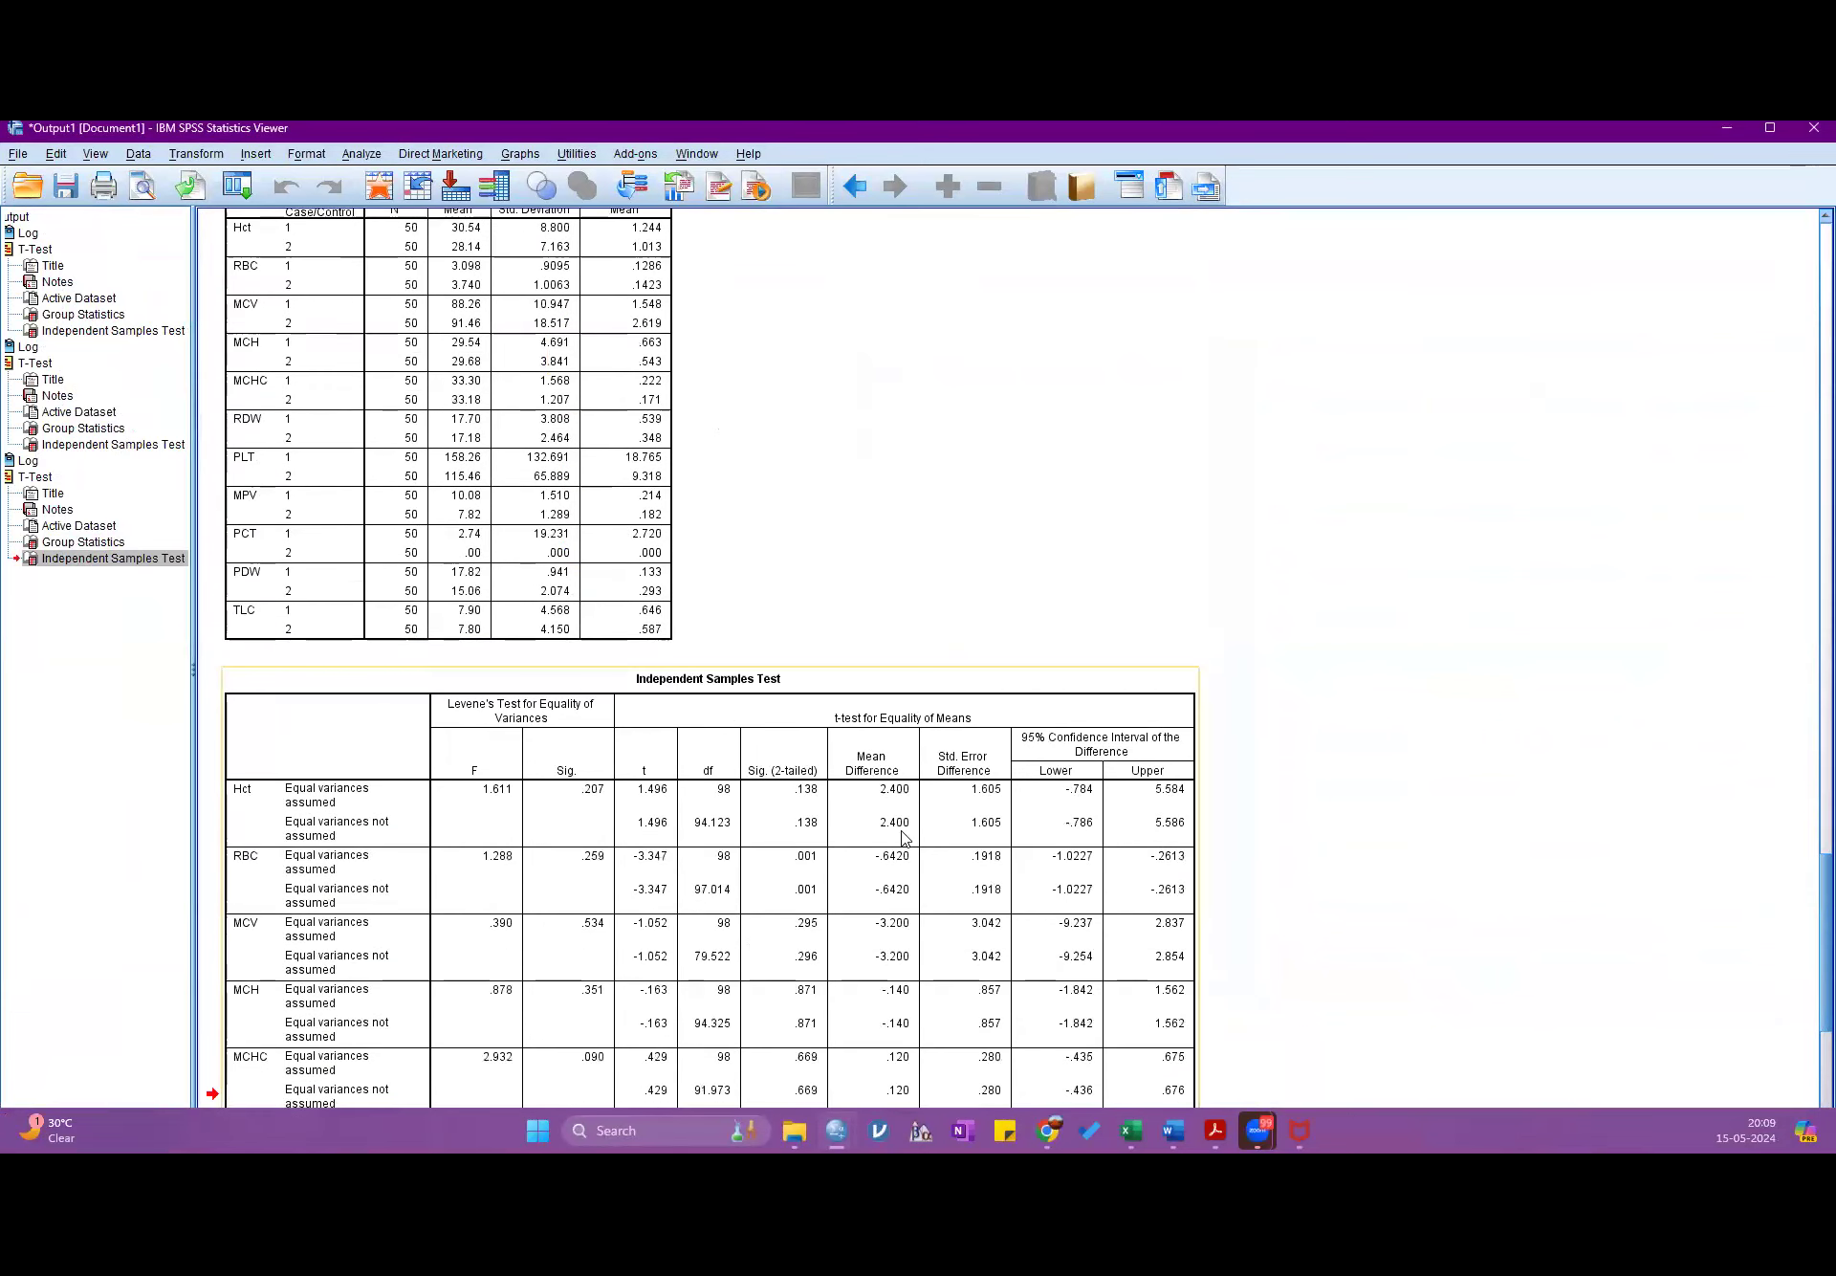
scroll(790, 572, "down", 3)
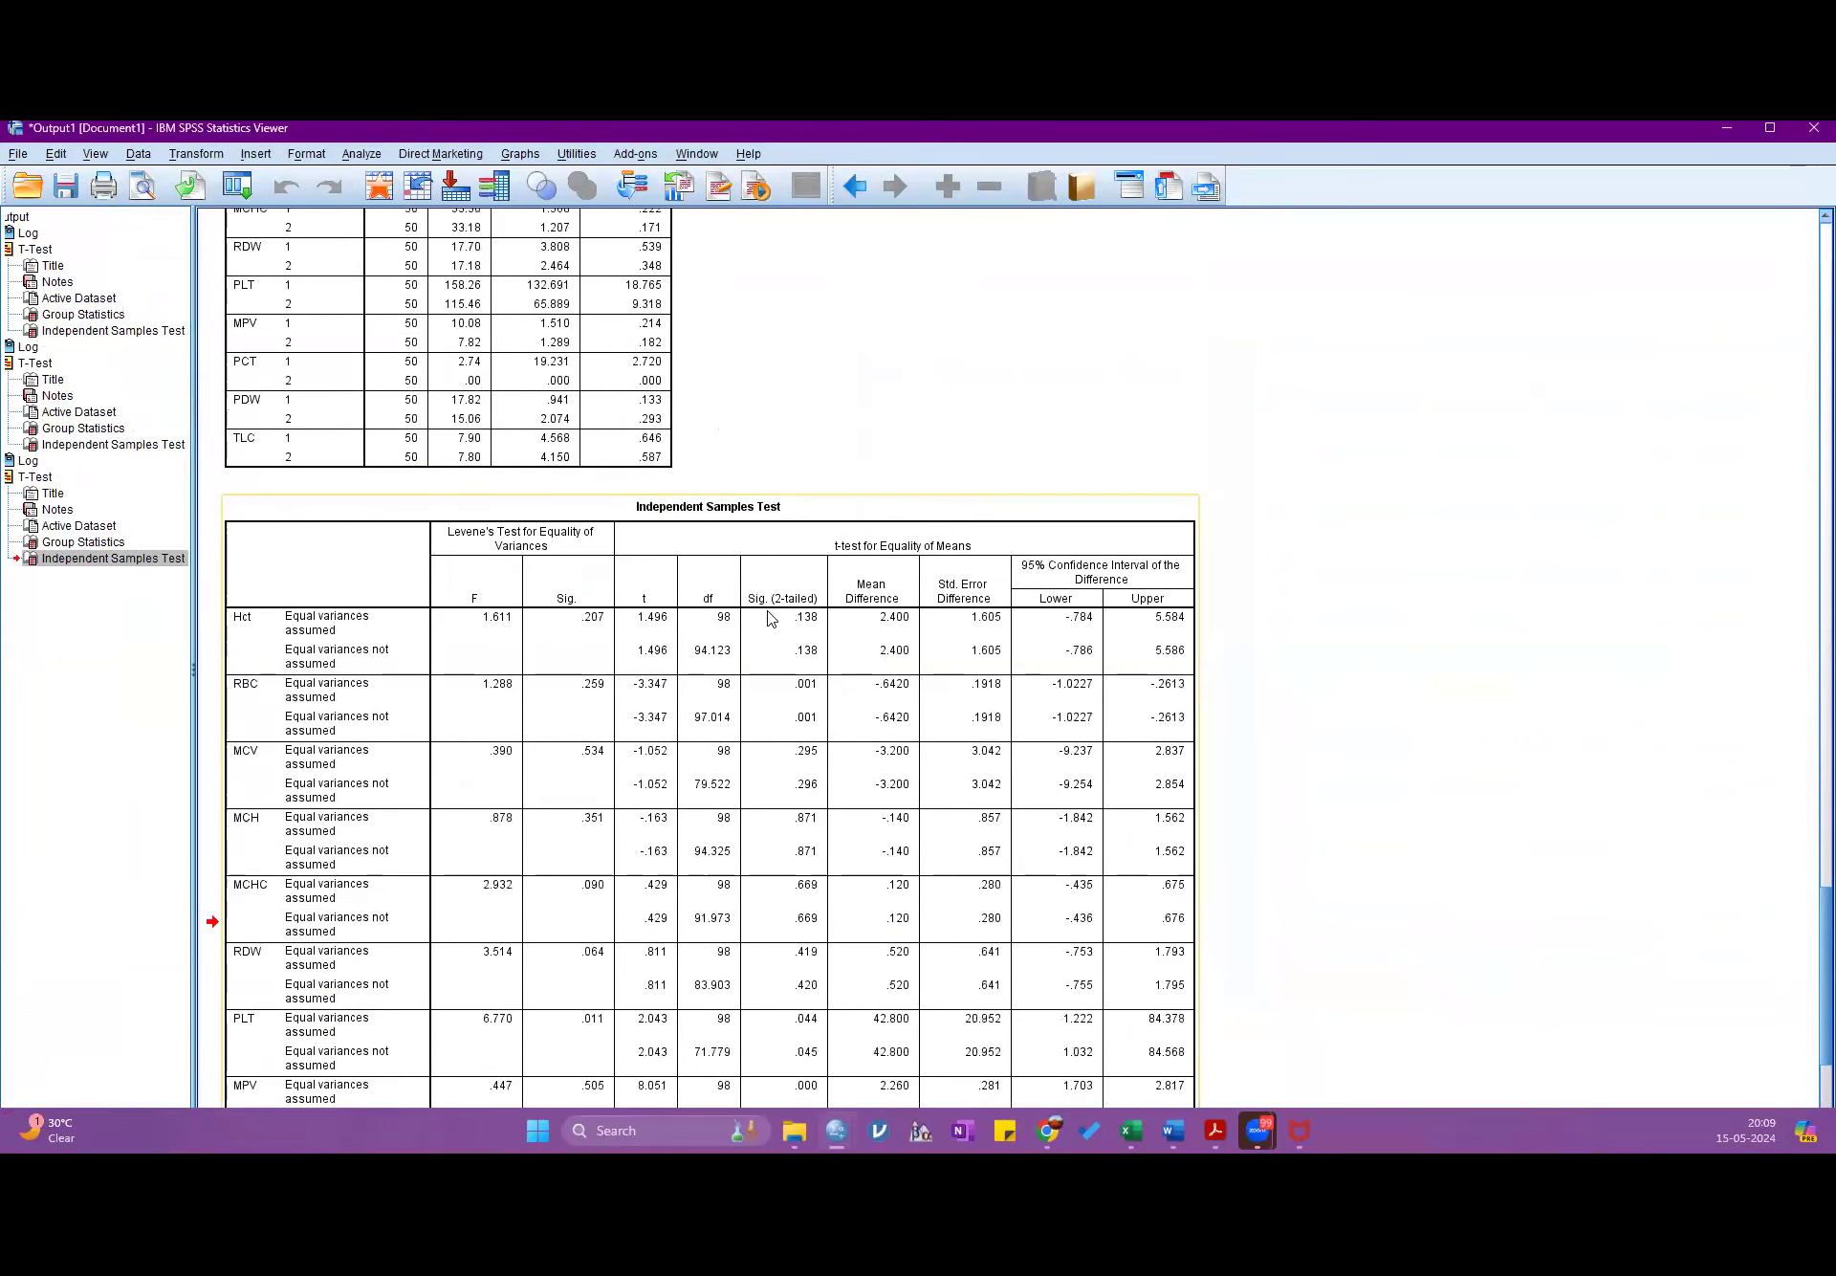
scroll(783, 617, "down", 3)
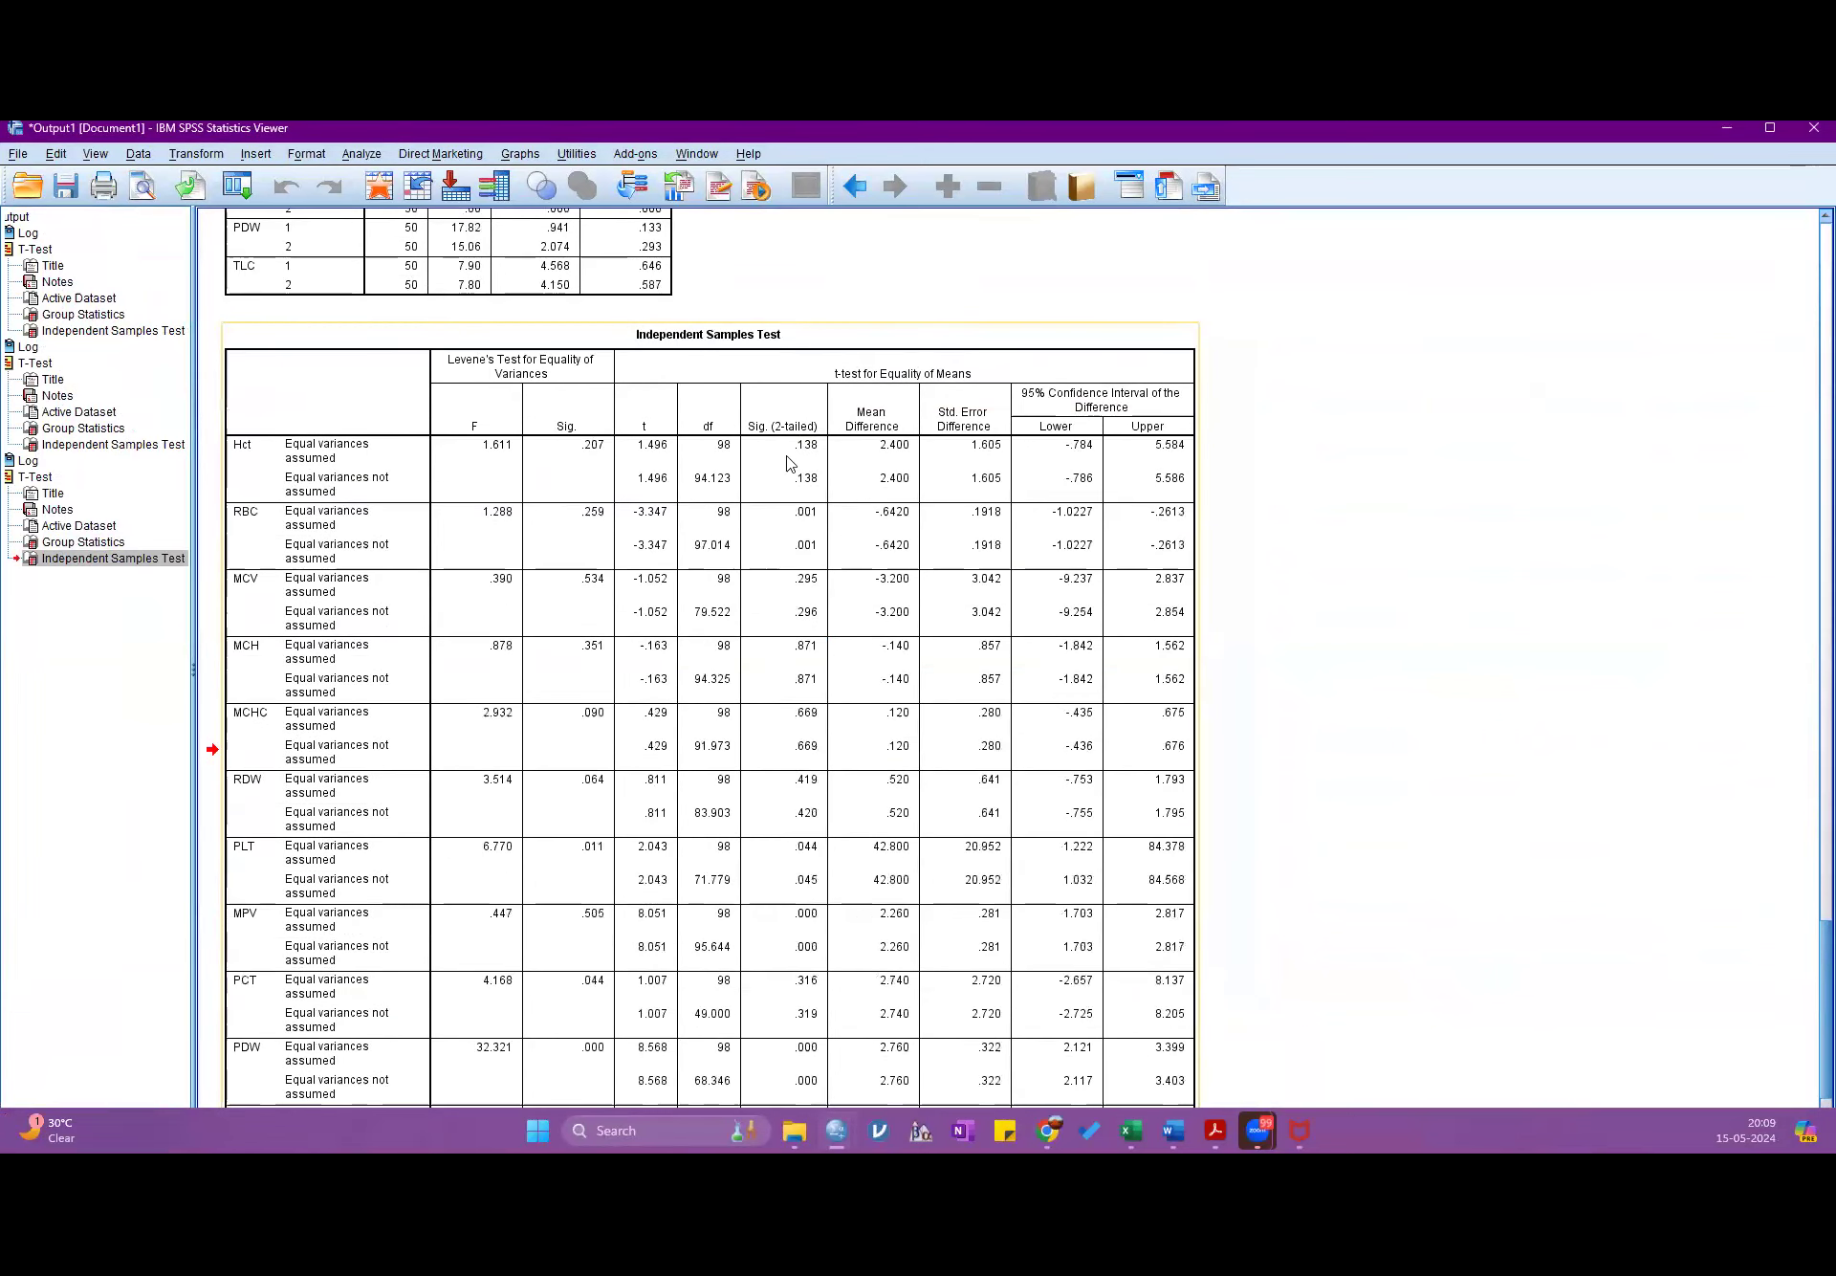
scroll(782, 797, "up", 12)
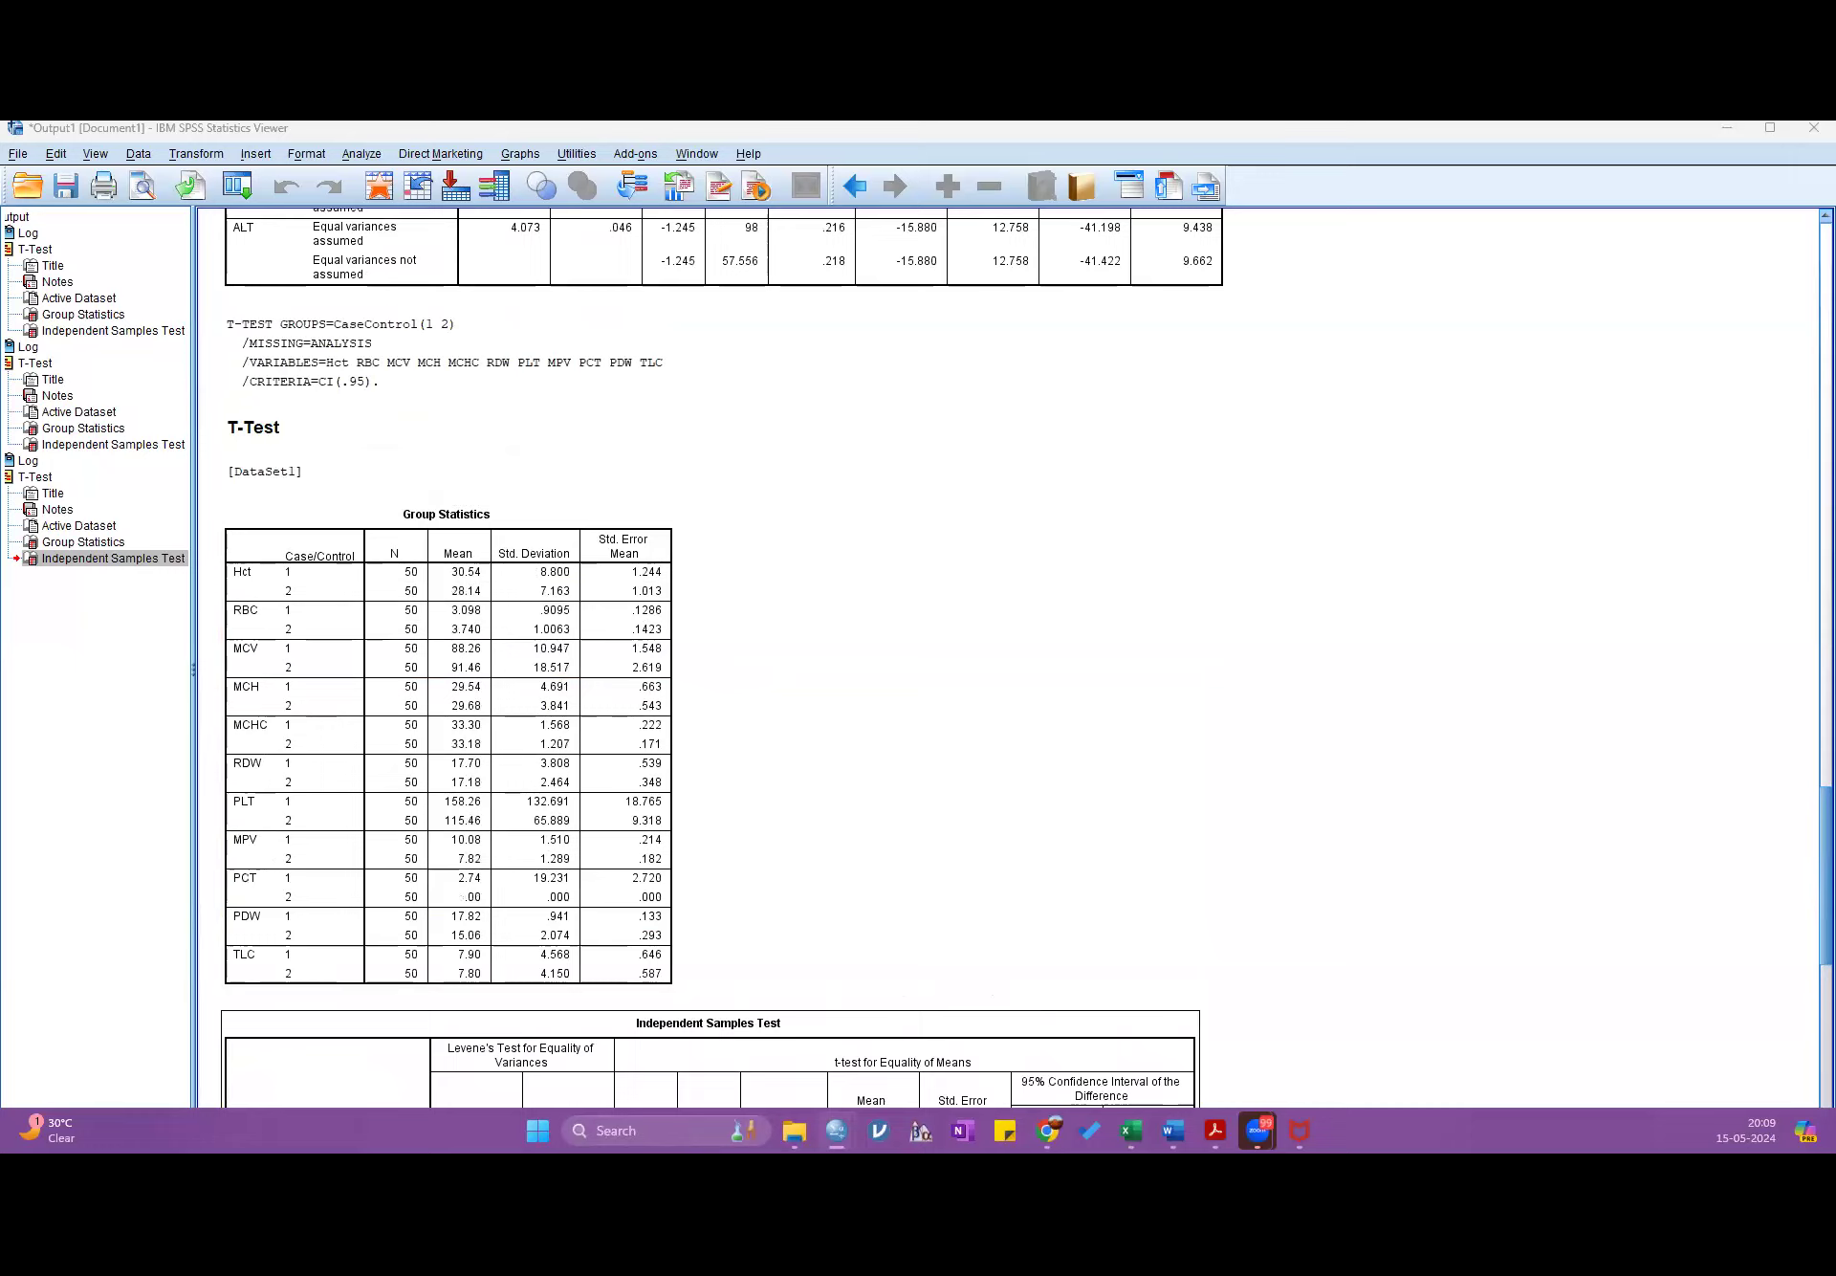
- Examine the group means and standard deviations for the Hct to TLC variables in the Group Statistics table
left_click(463, 566)
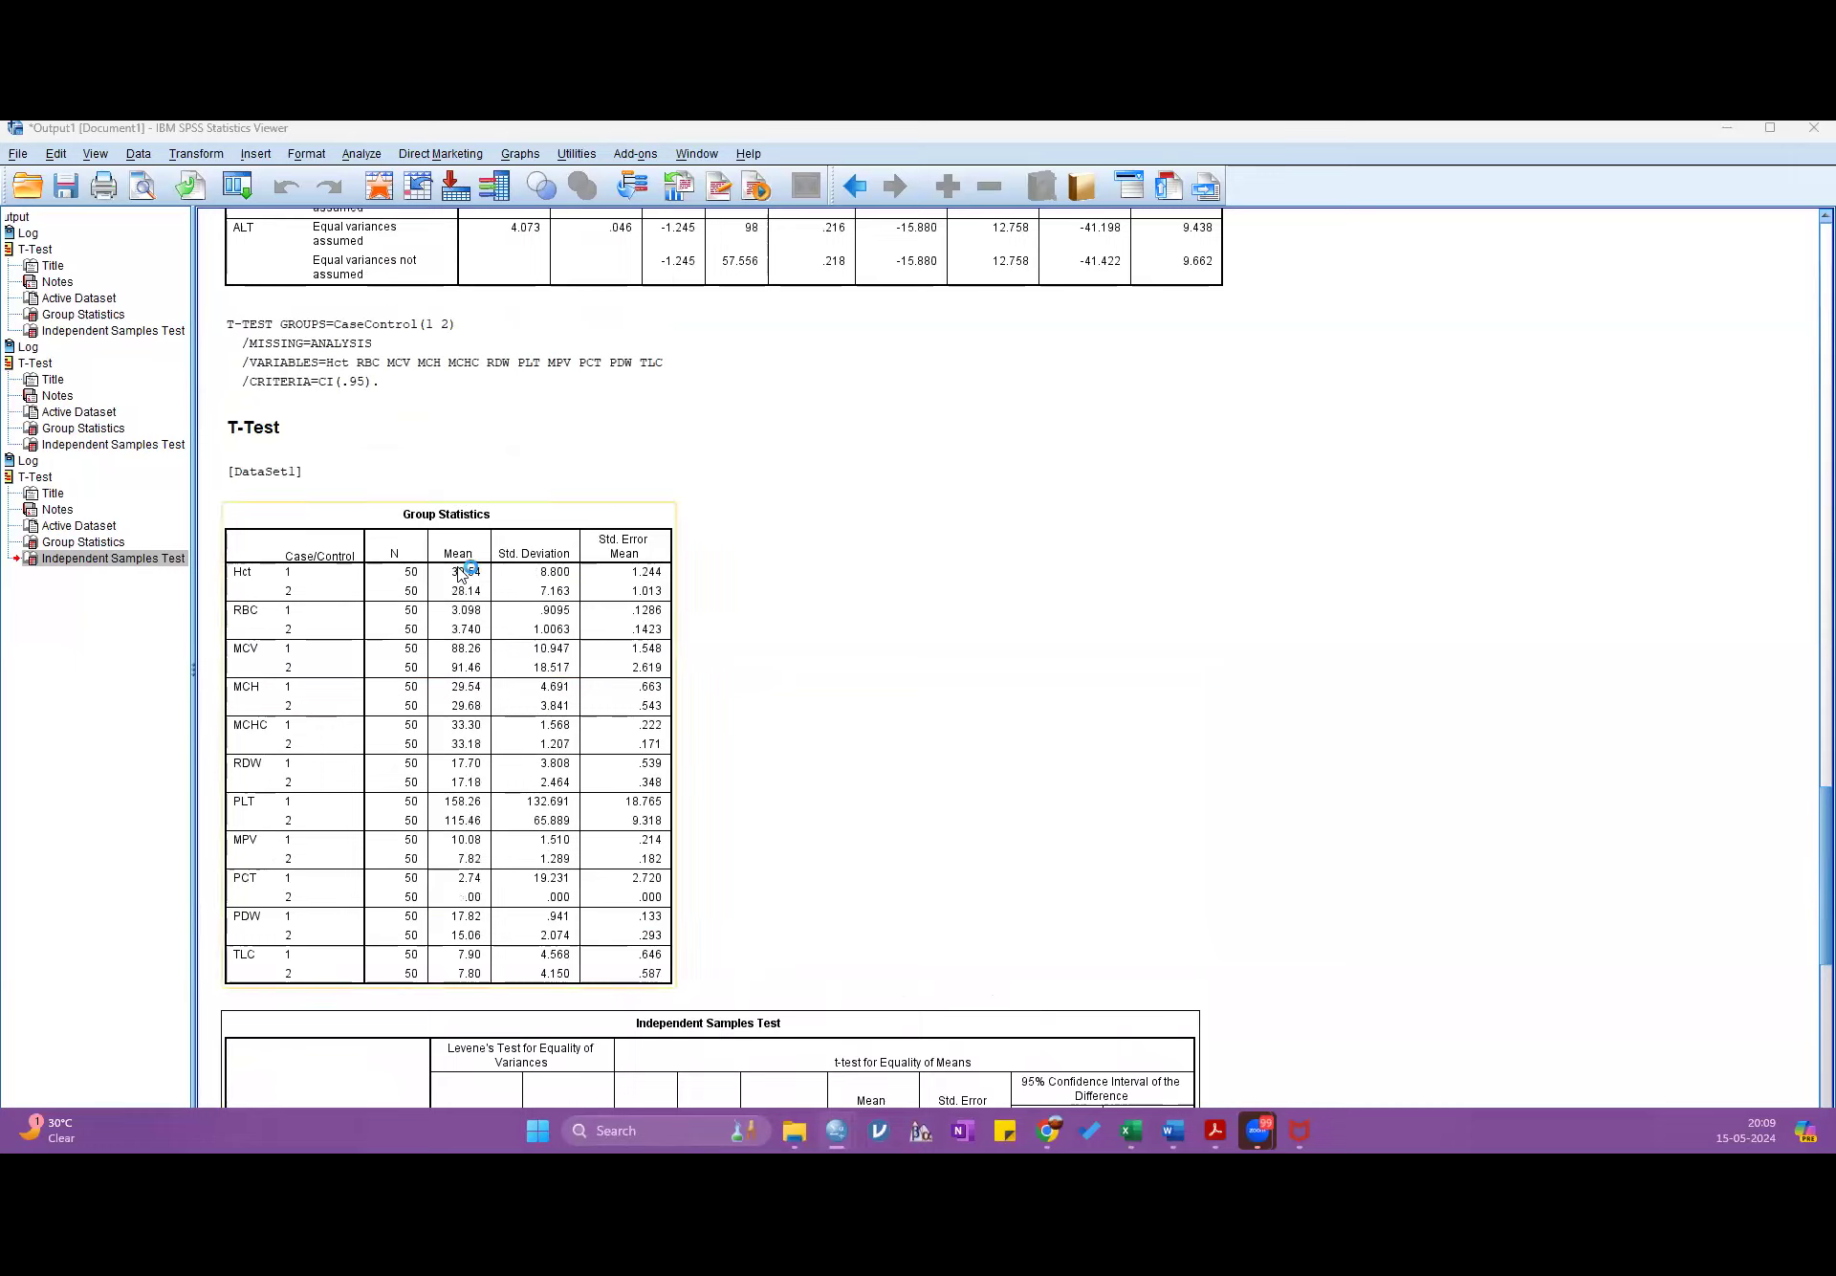
double_click(244, 585)
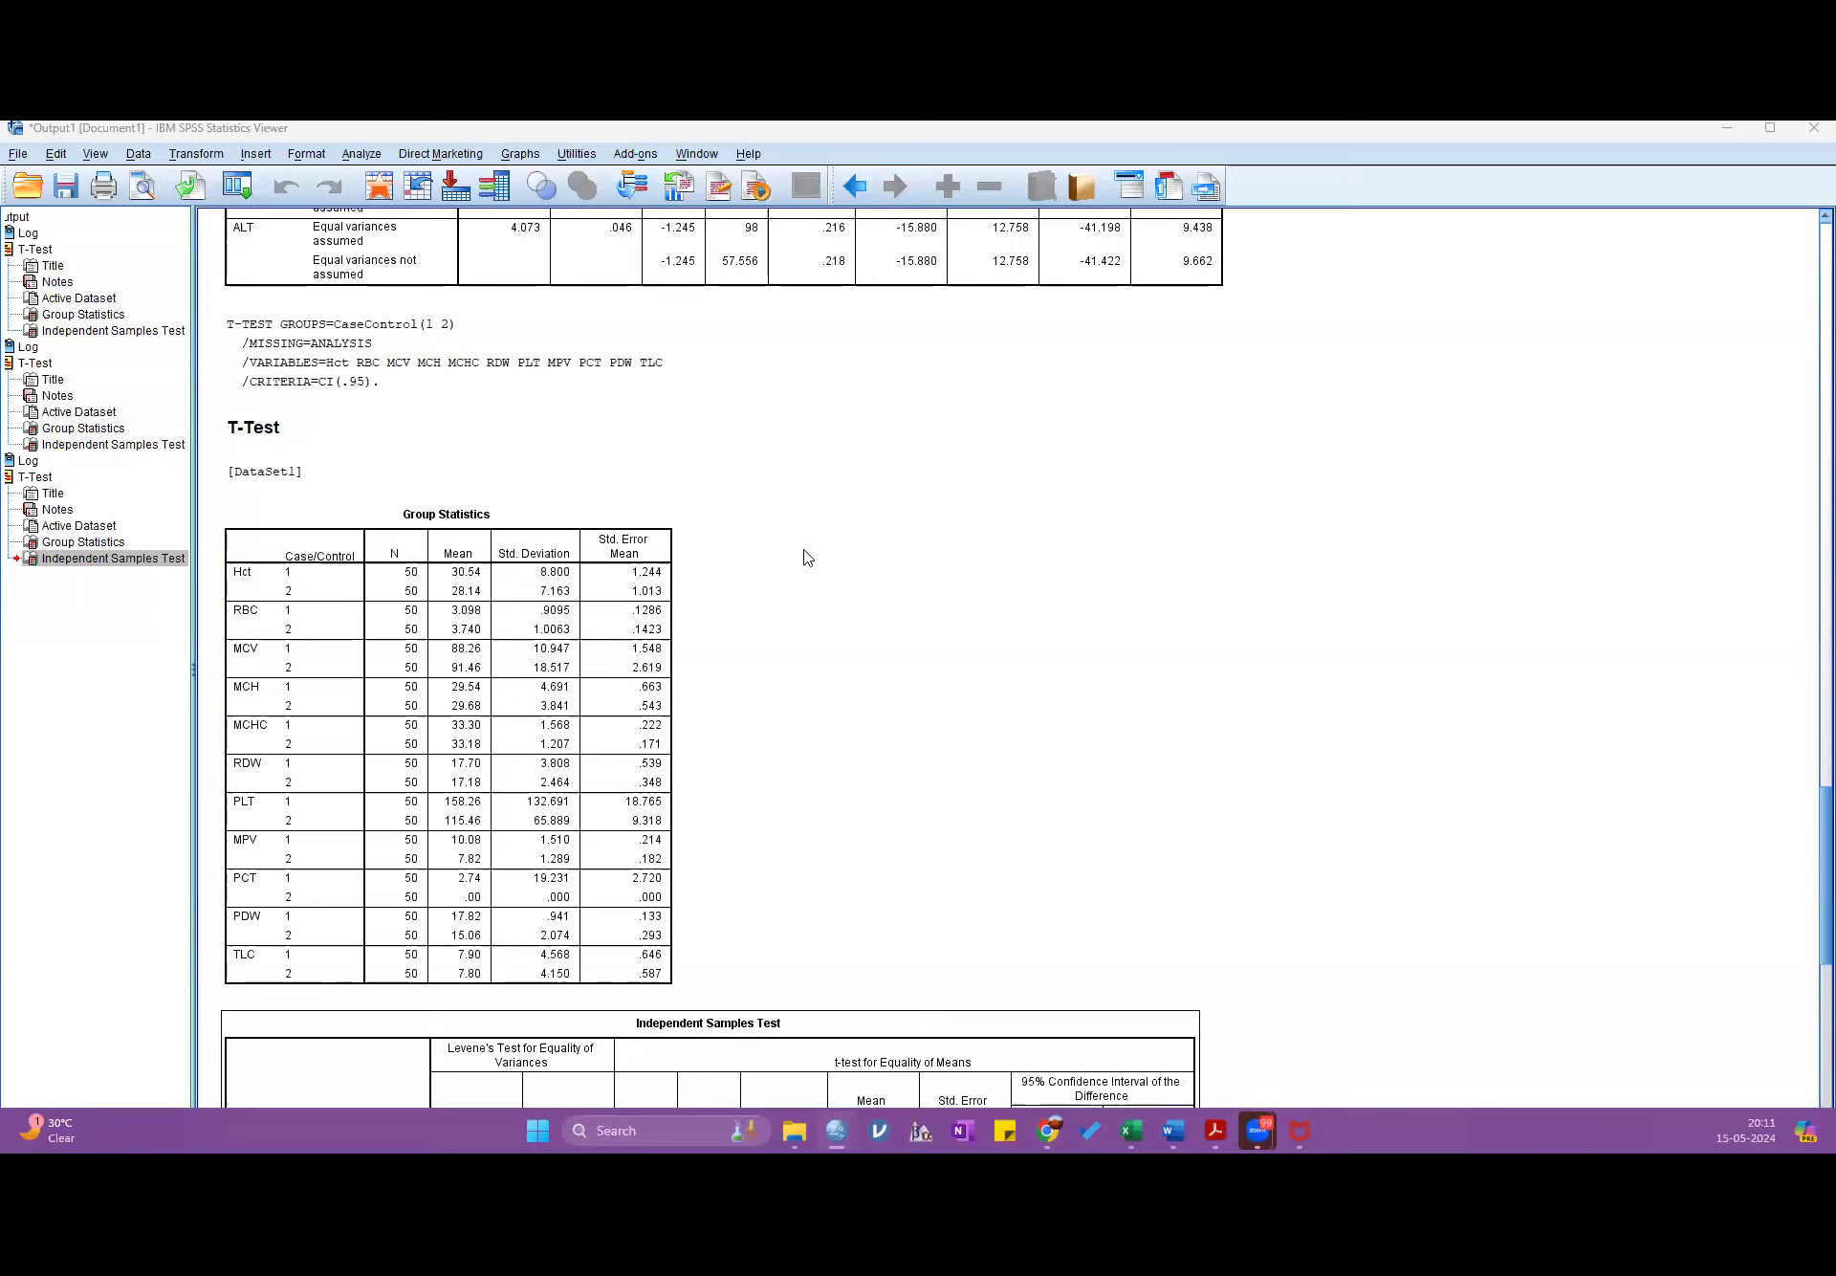
left_click(245, 579)
left_click(926, 528)
left_click(609, 529)
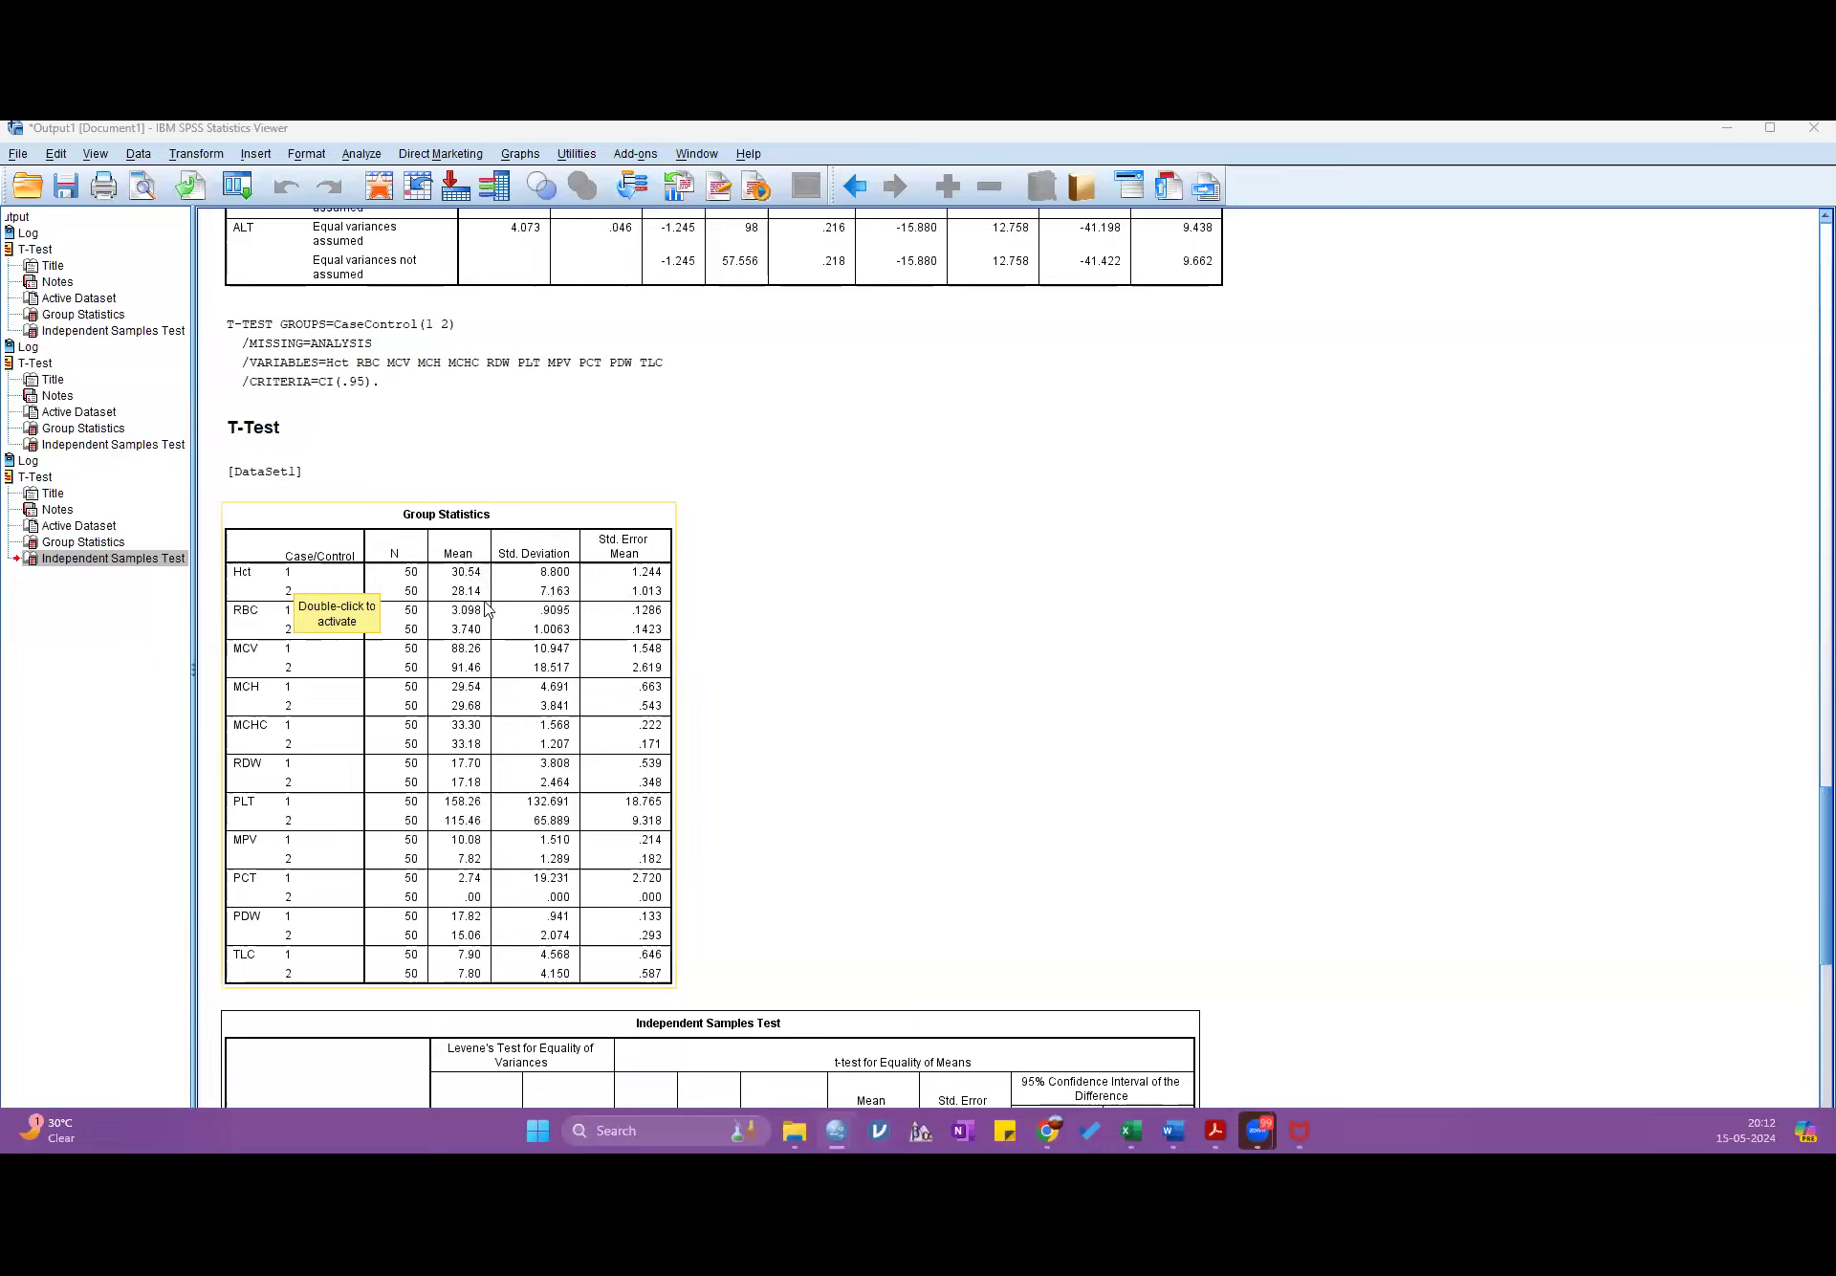
left_click(1004, 598)
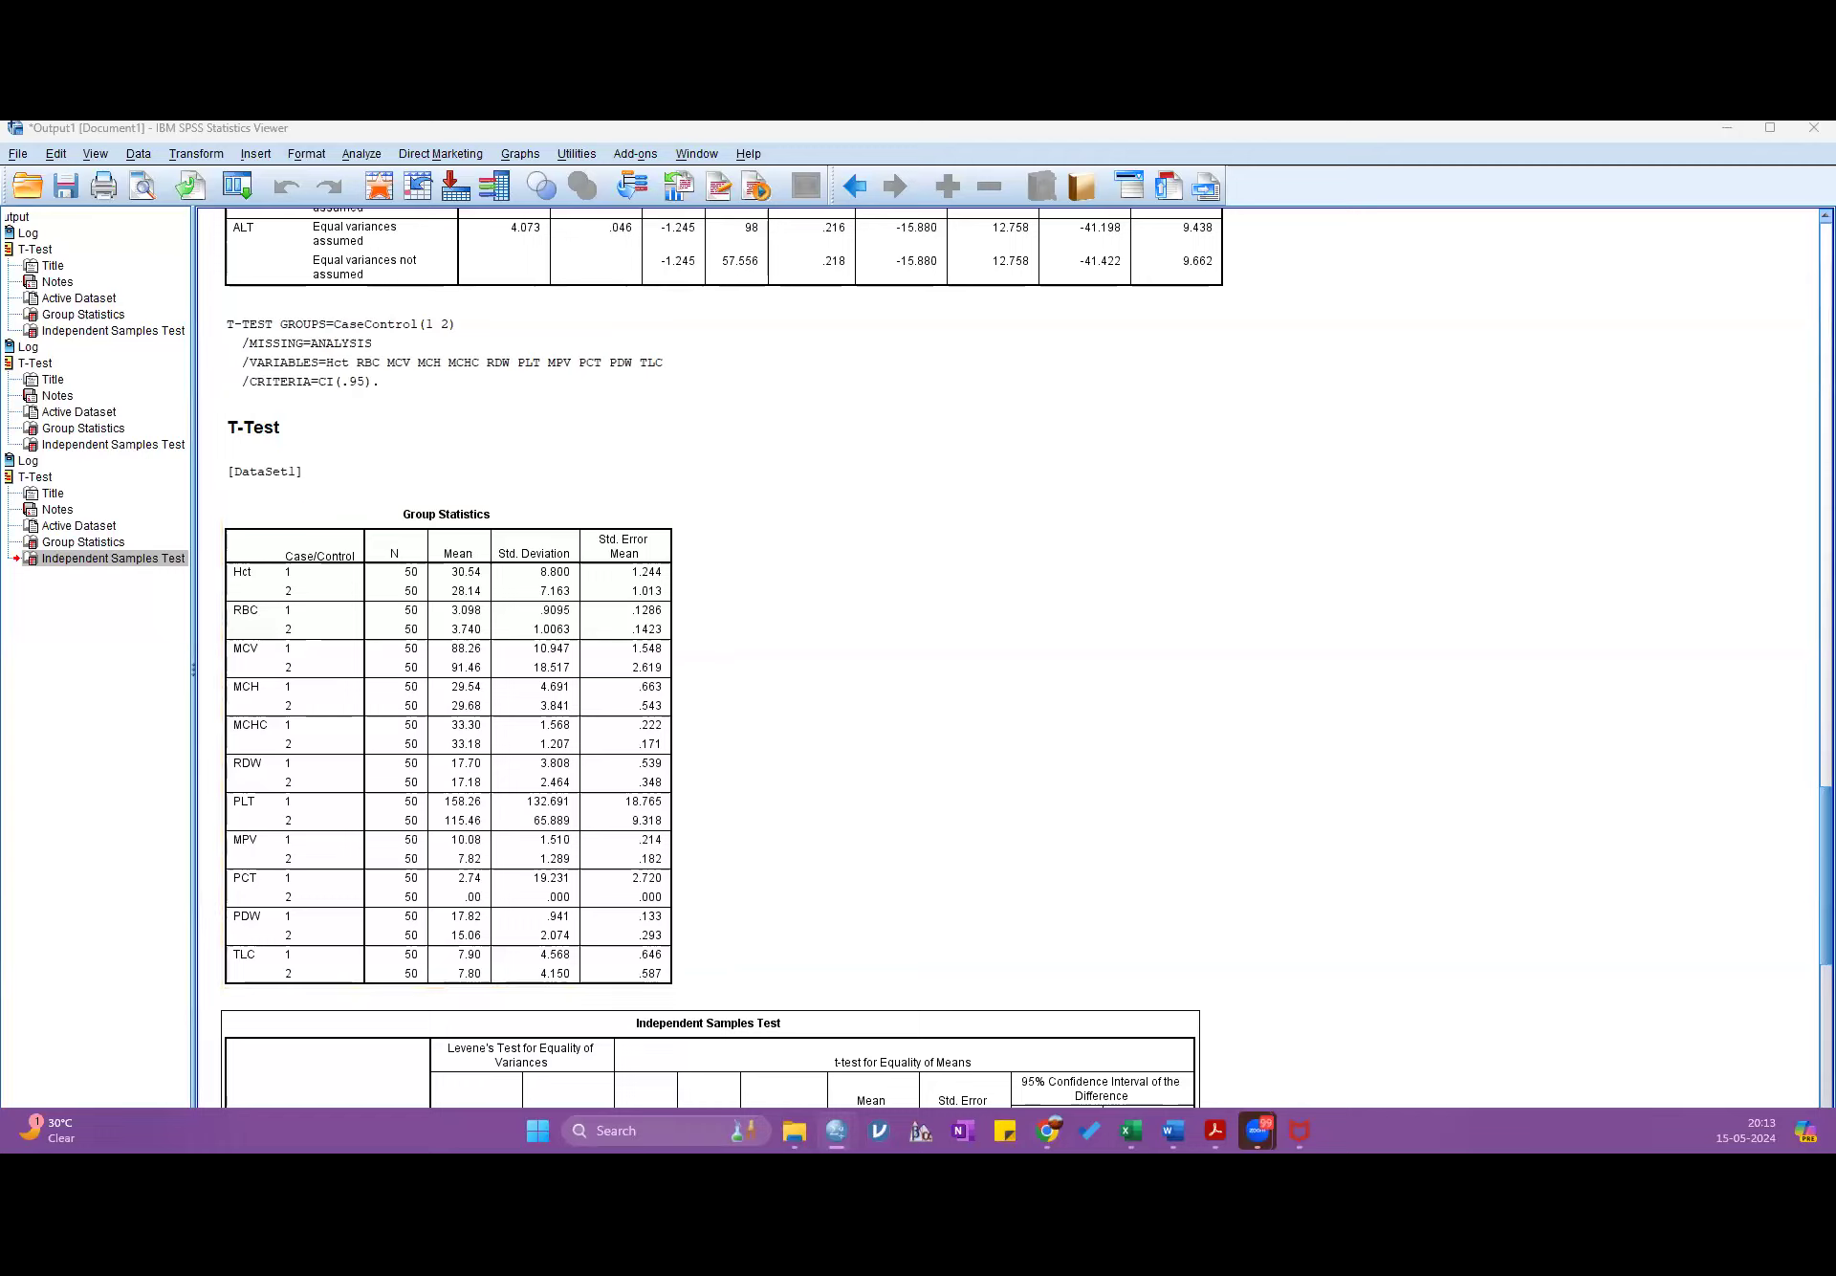
left_click(249, 725)
- Study Levene's test and the two-tailed significance for each variable from Hct to TLC, comparing them with the group statistics
scroll(842, 531, "down", 5)
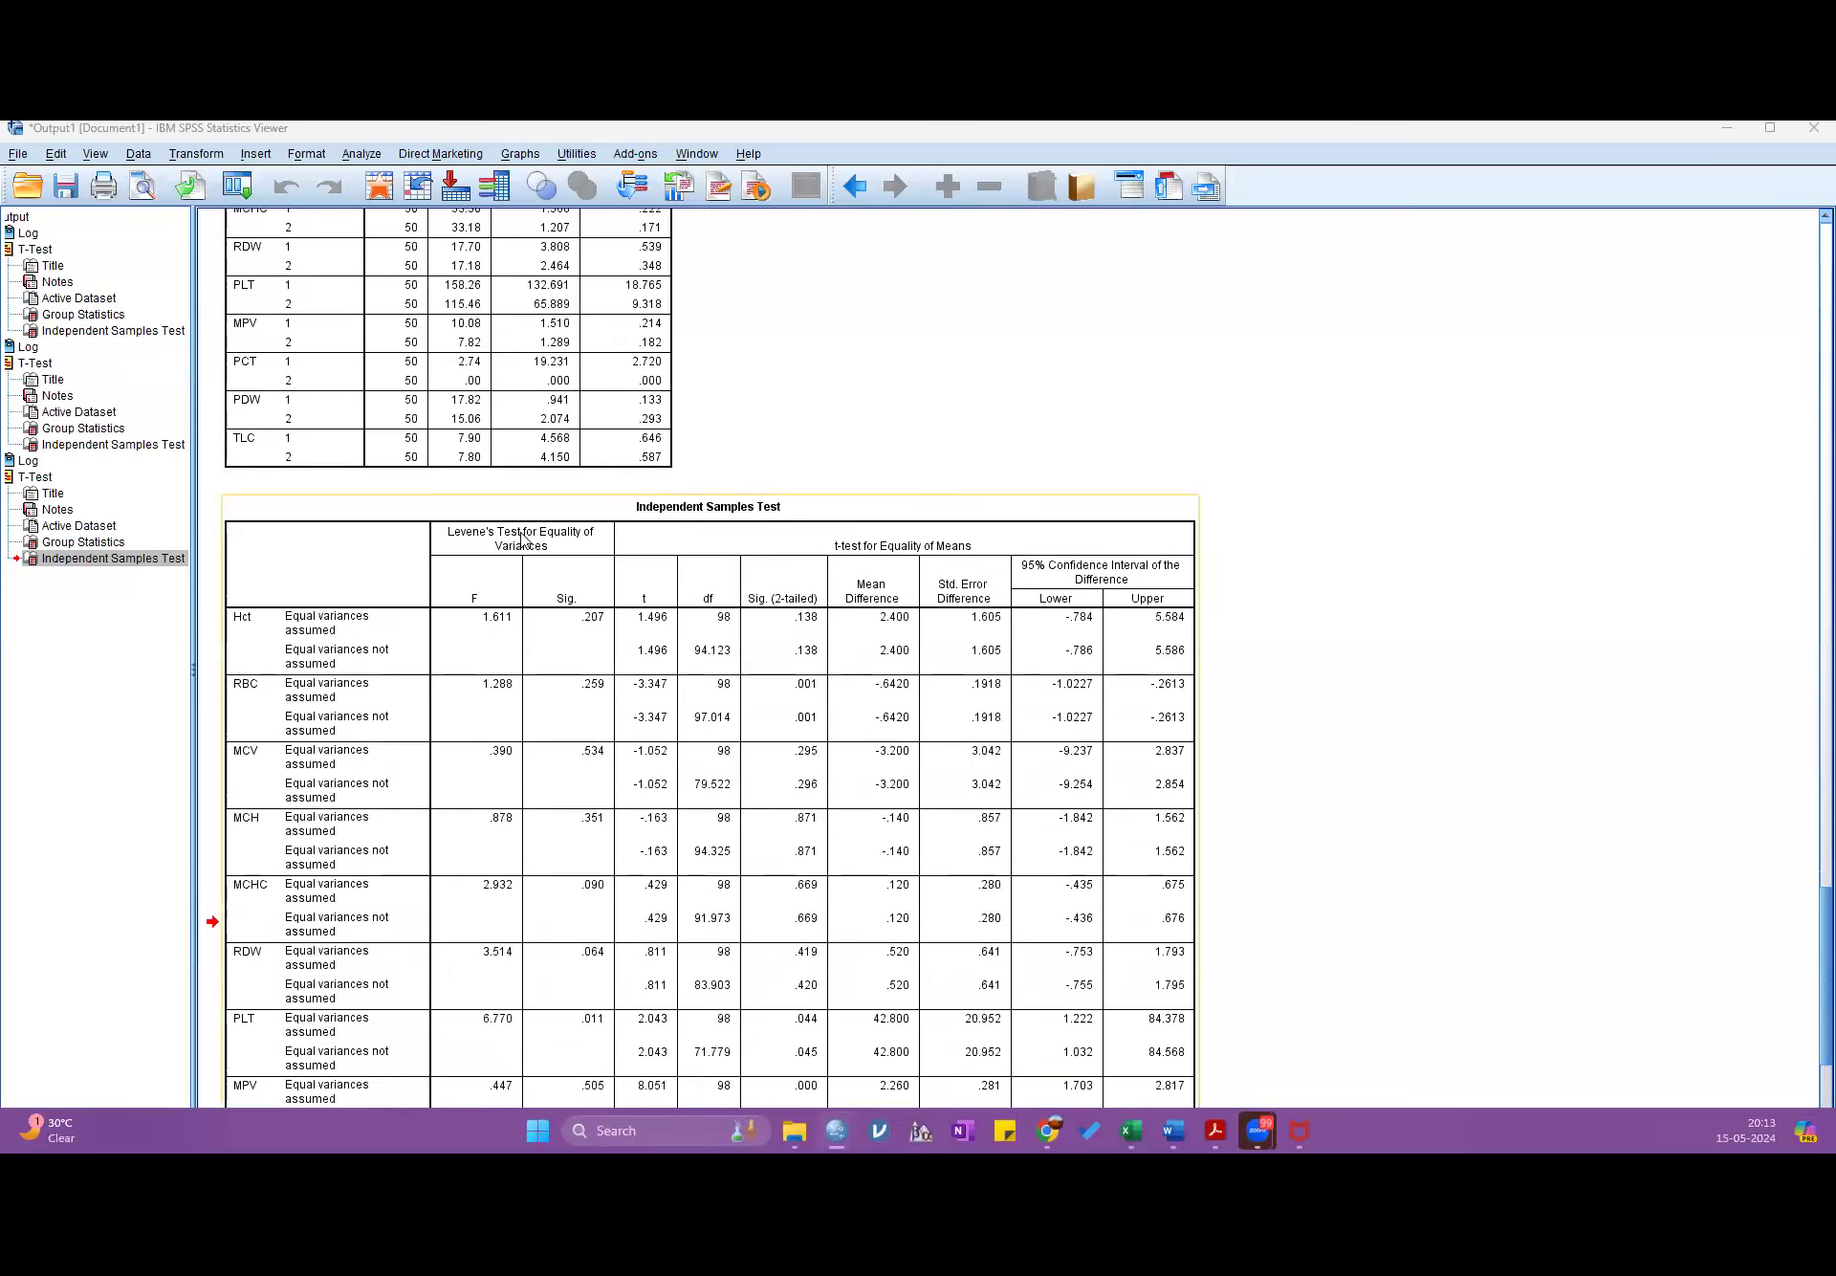
scroll(478, 581, "up", 3)
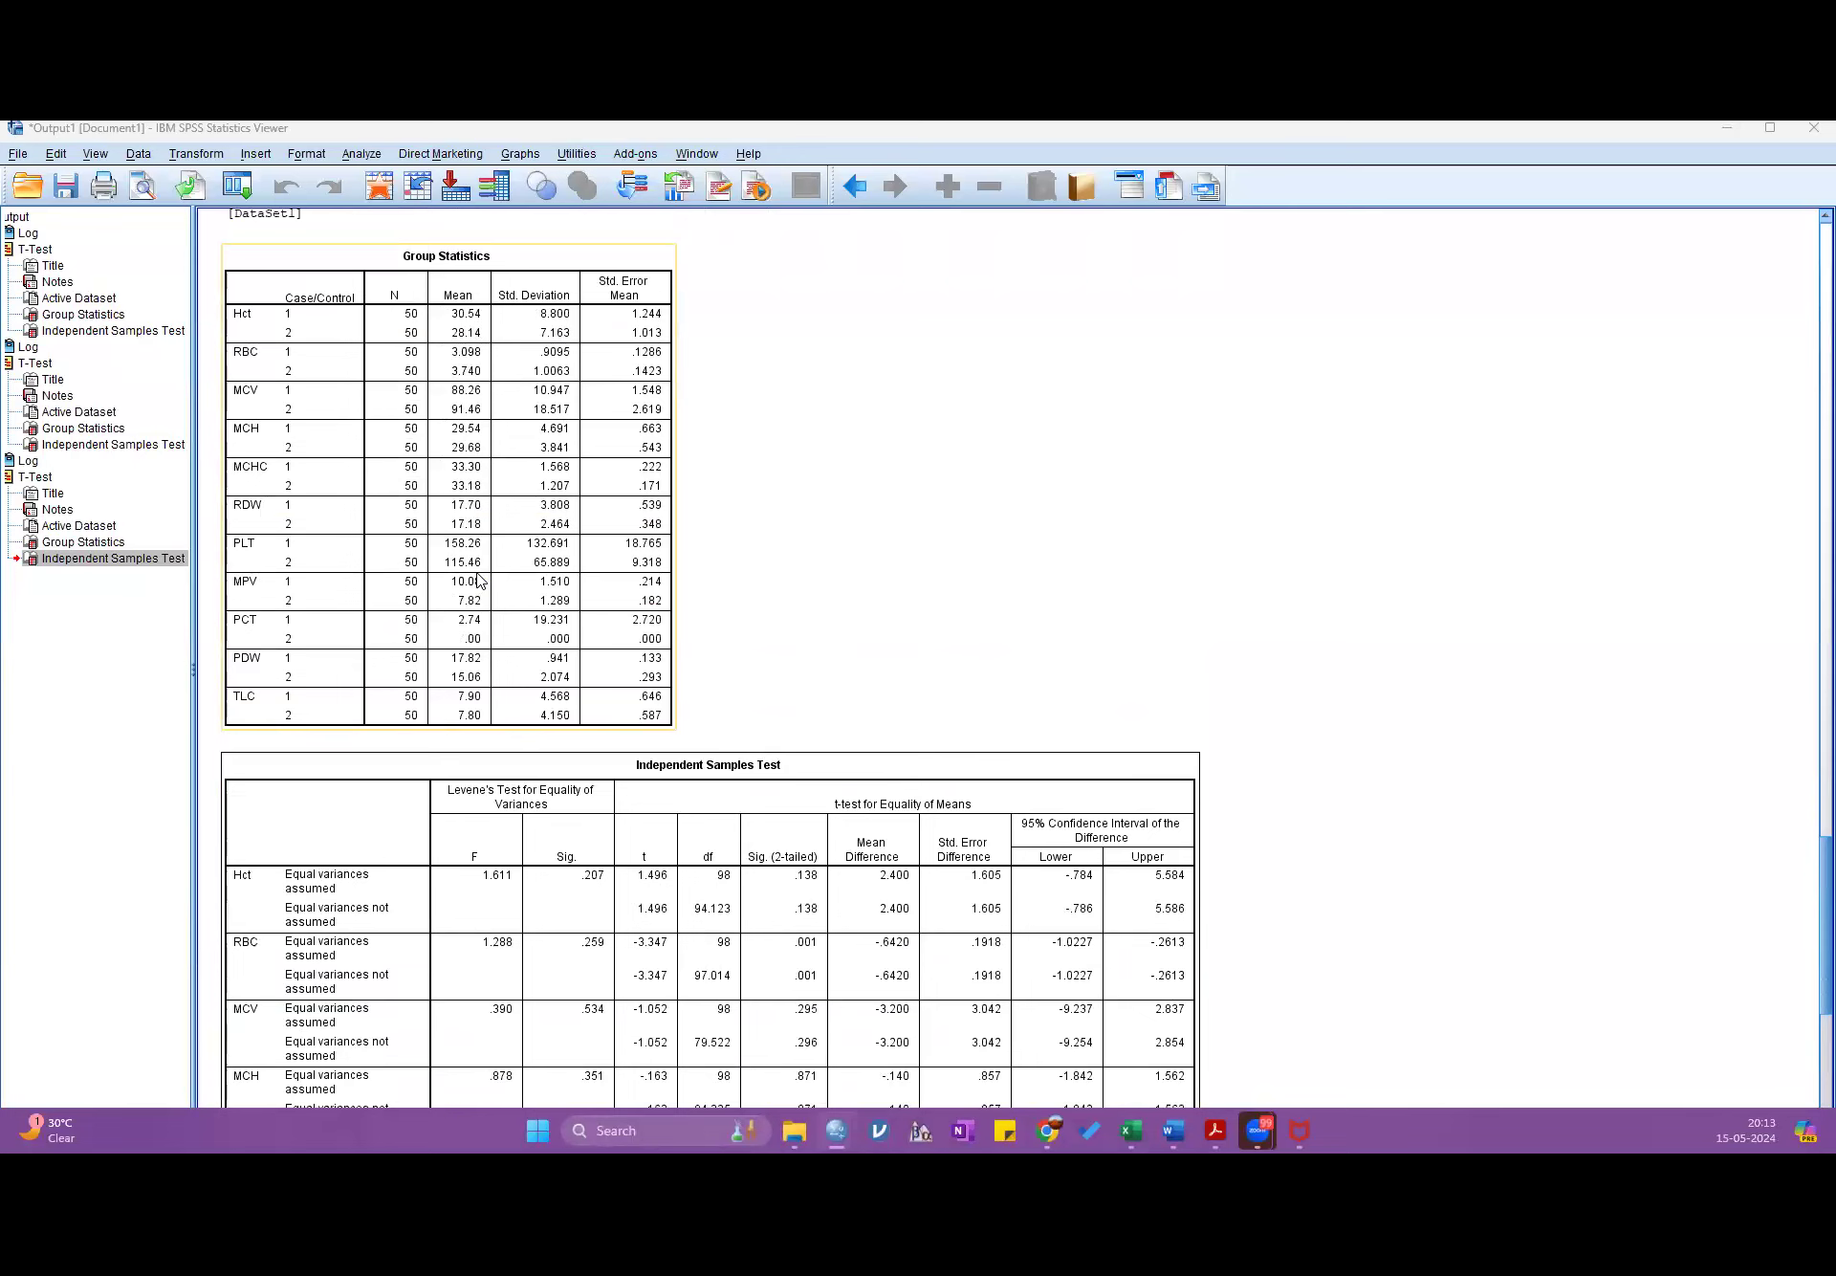
scroll(480, 581, "down", 8)
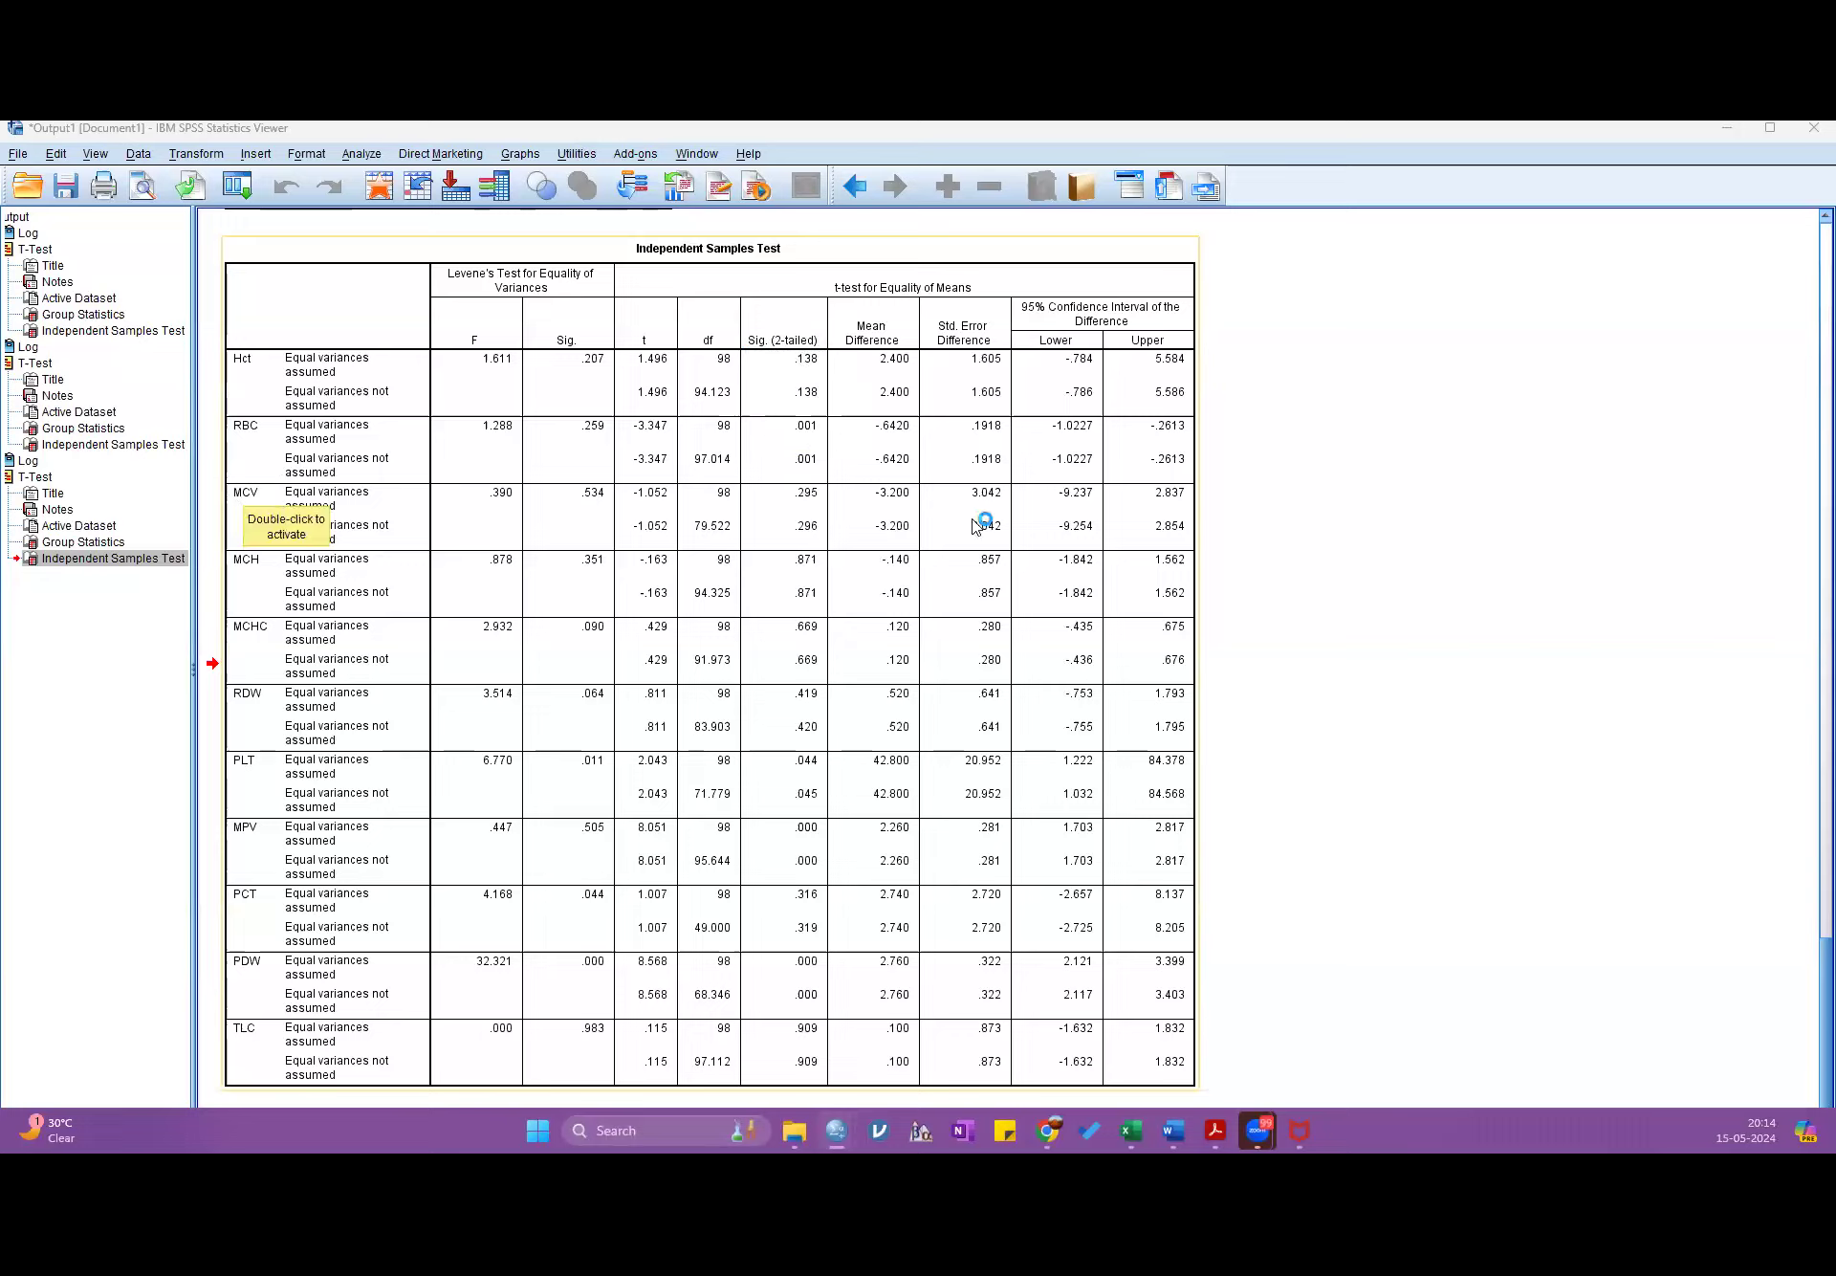
left_click(816, 514)
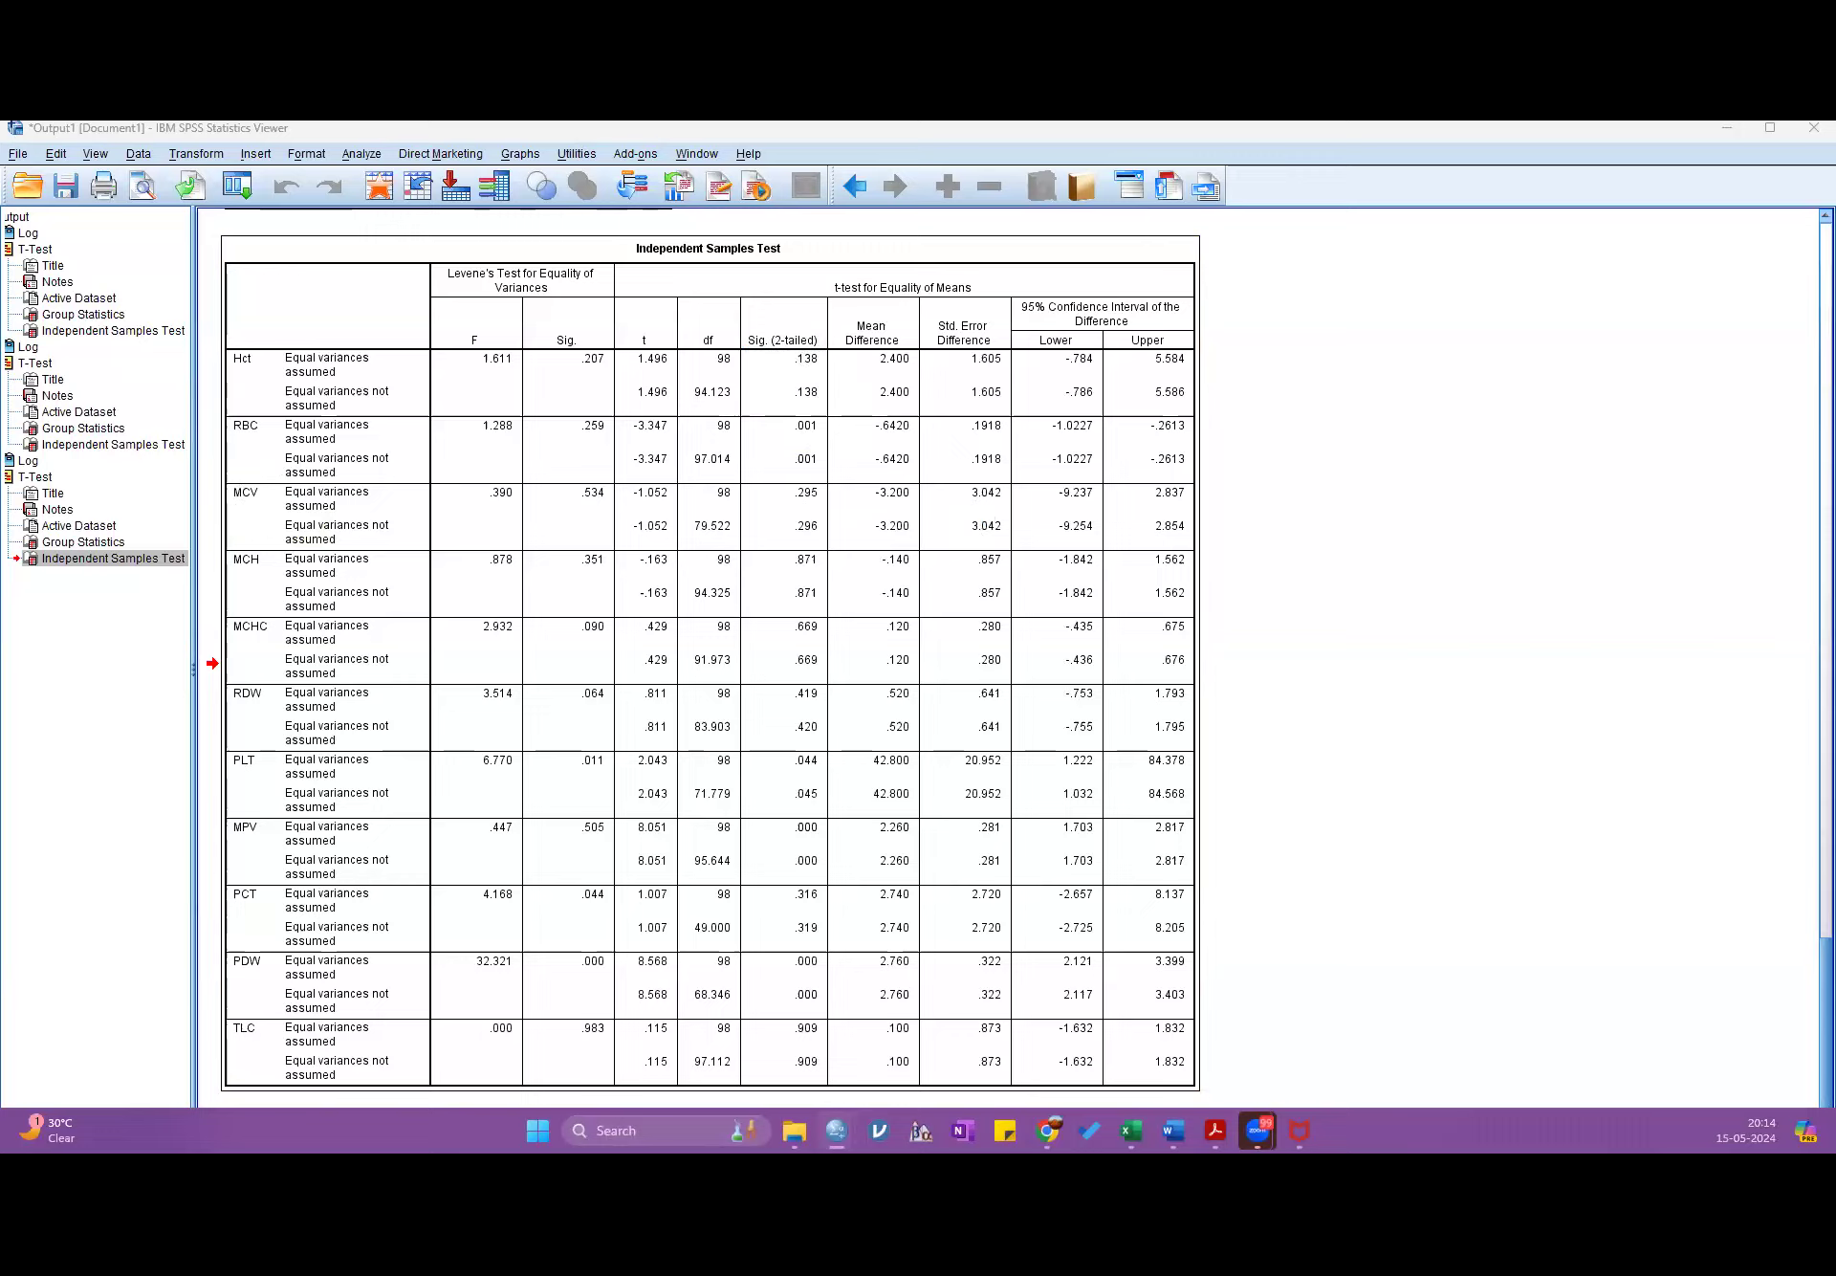
left_click(504, 656)
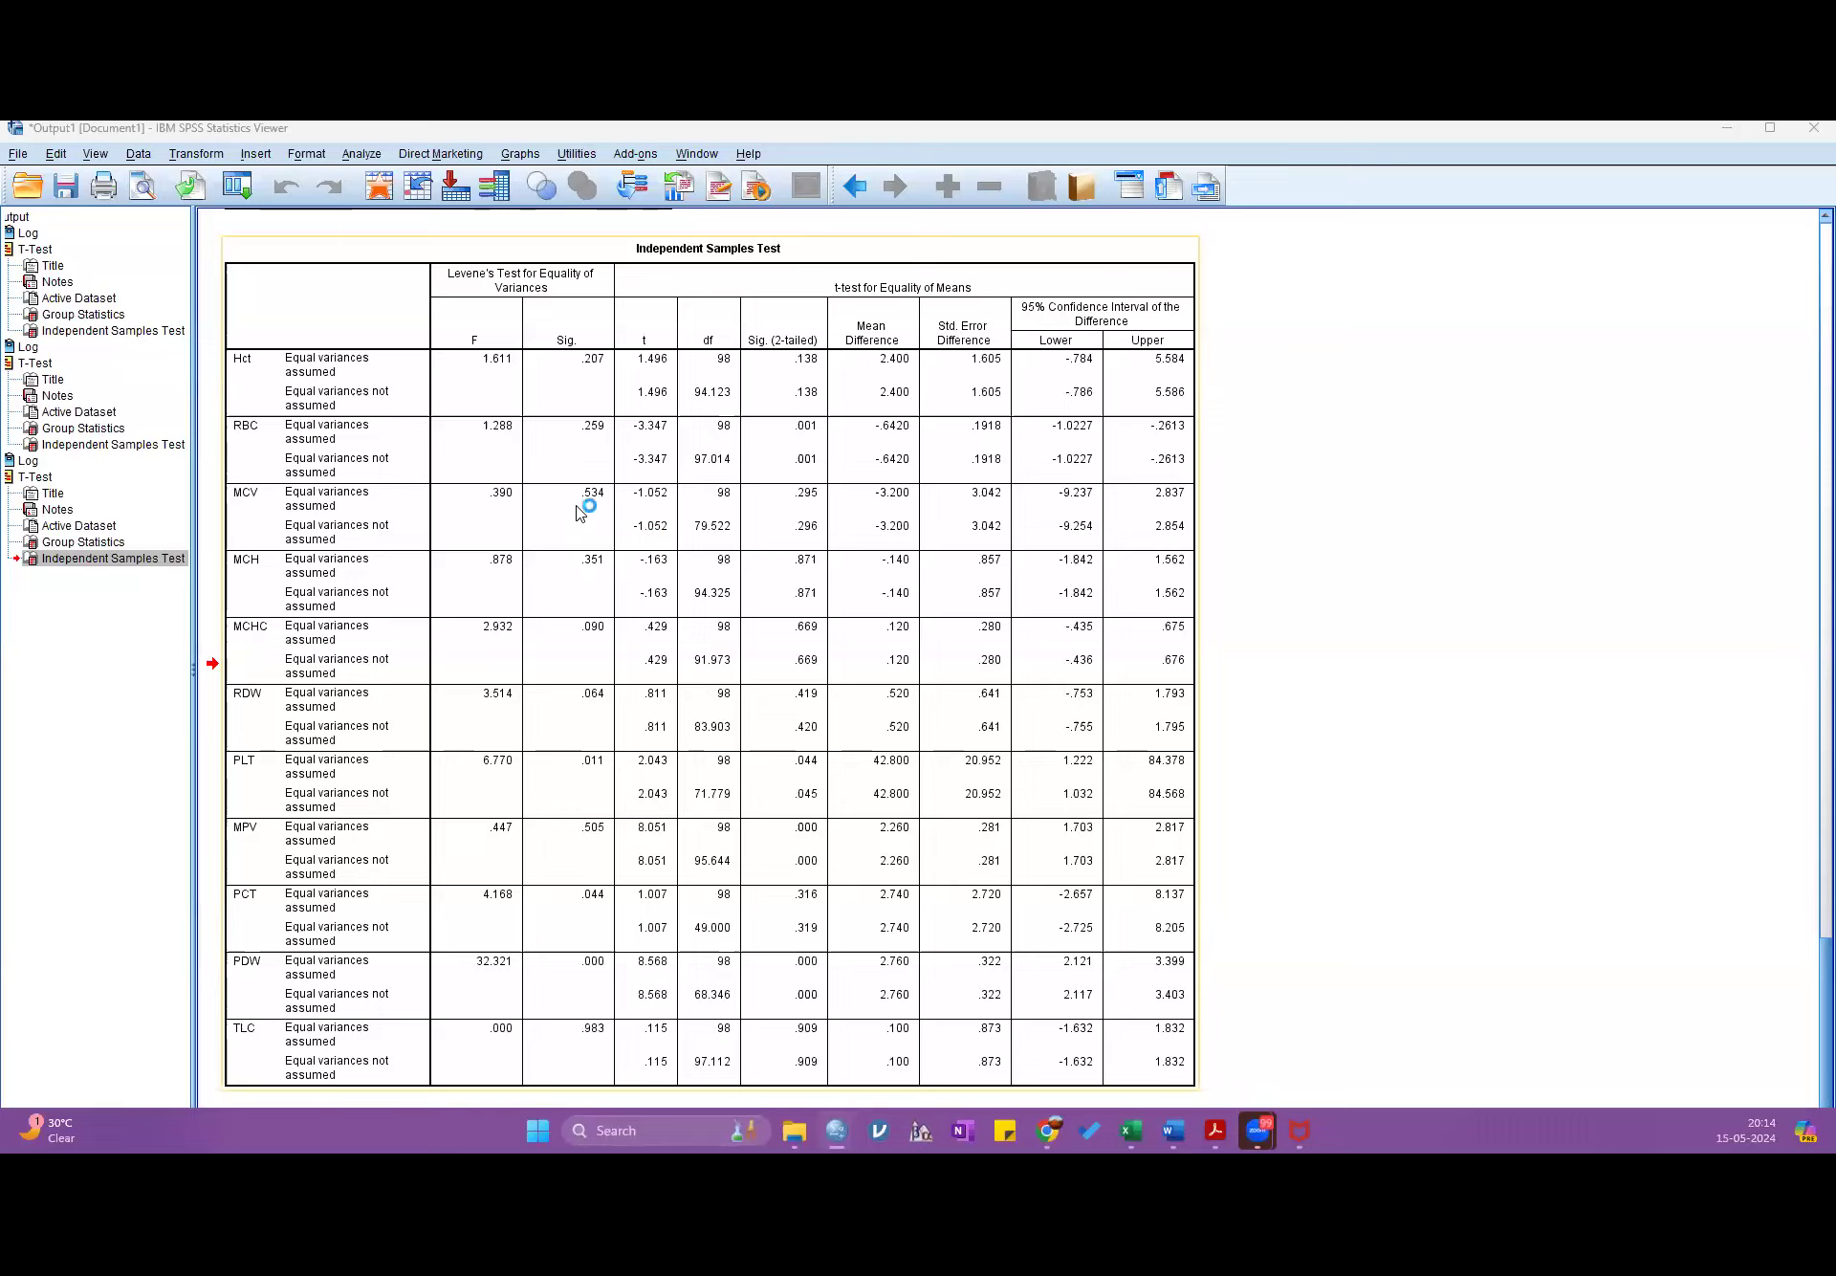
left_click(475, 287)
left_click(483, 328)
double_click(594, 513)
double_click(372, 541)
double_click(551, 717)
double_click(580, 728)
left_click(255, 794)
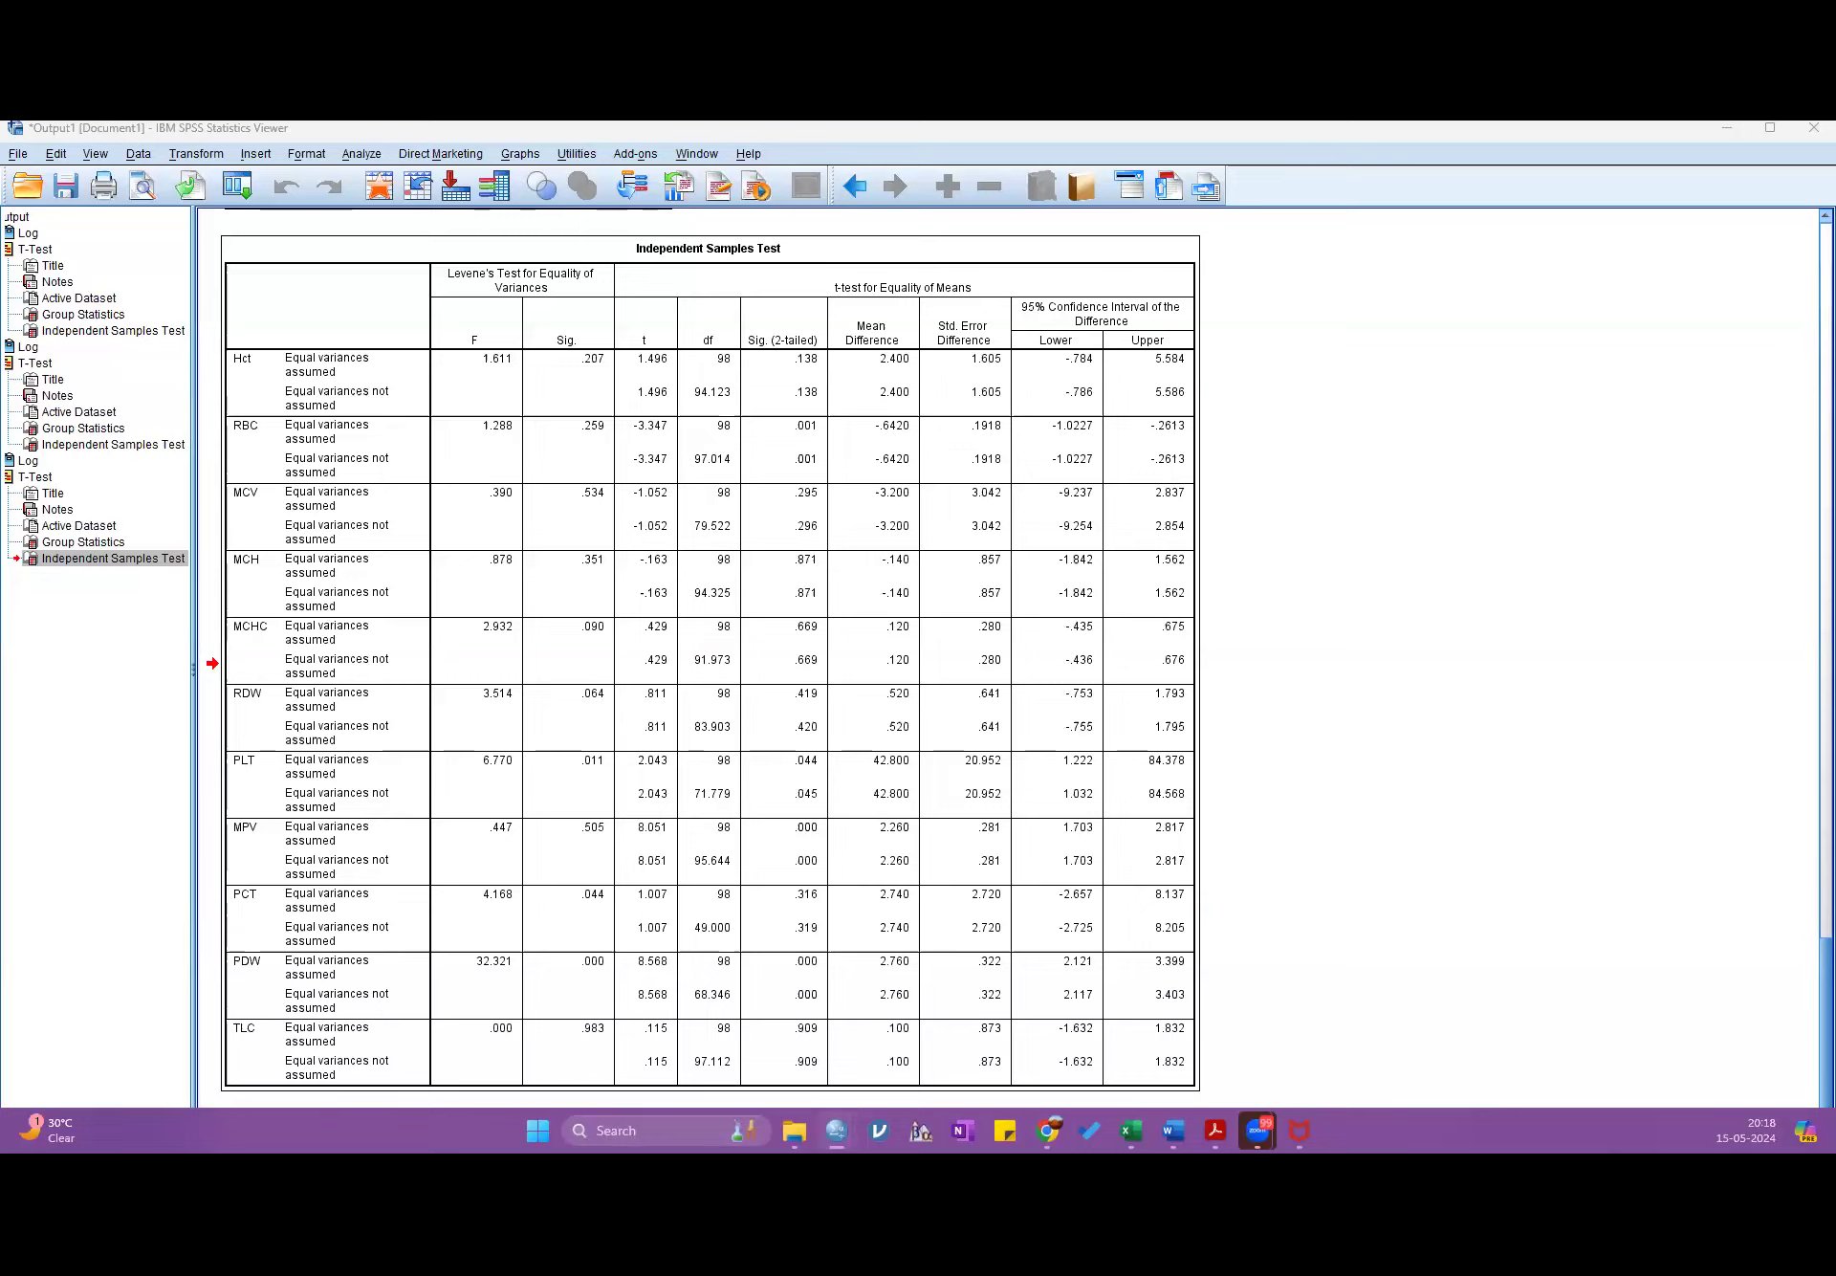
left_click(673, 629)
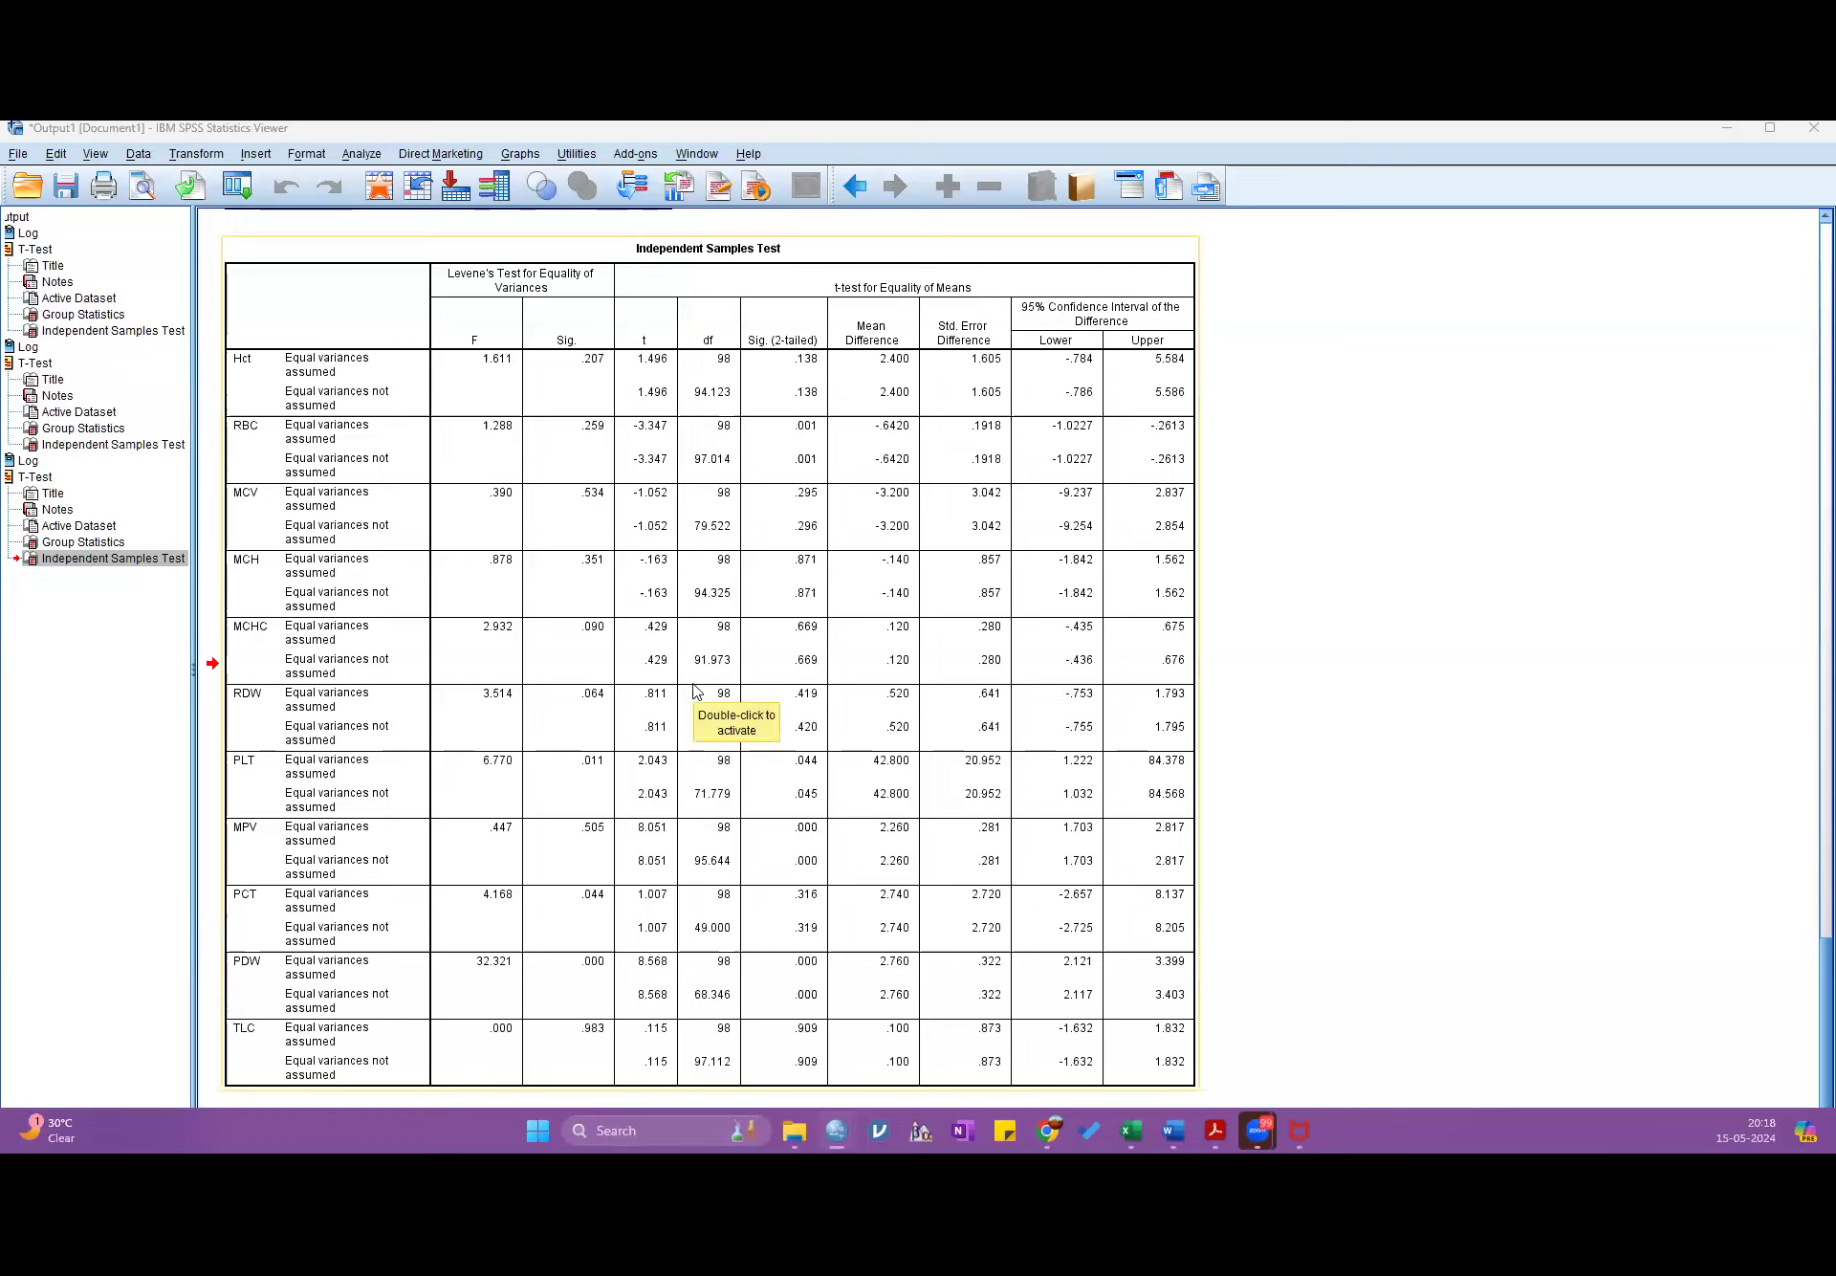
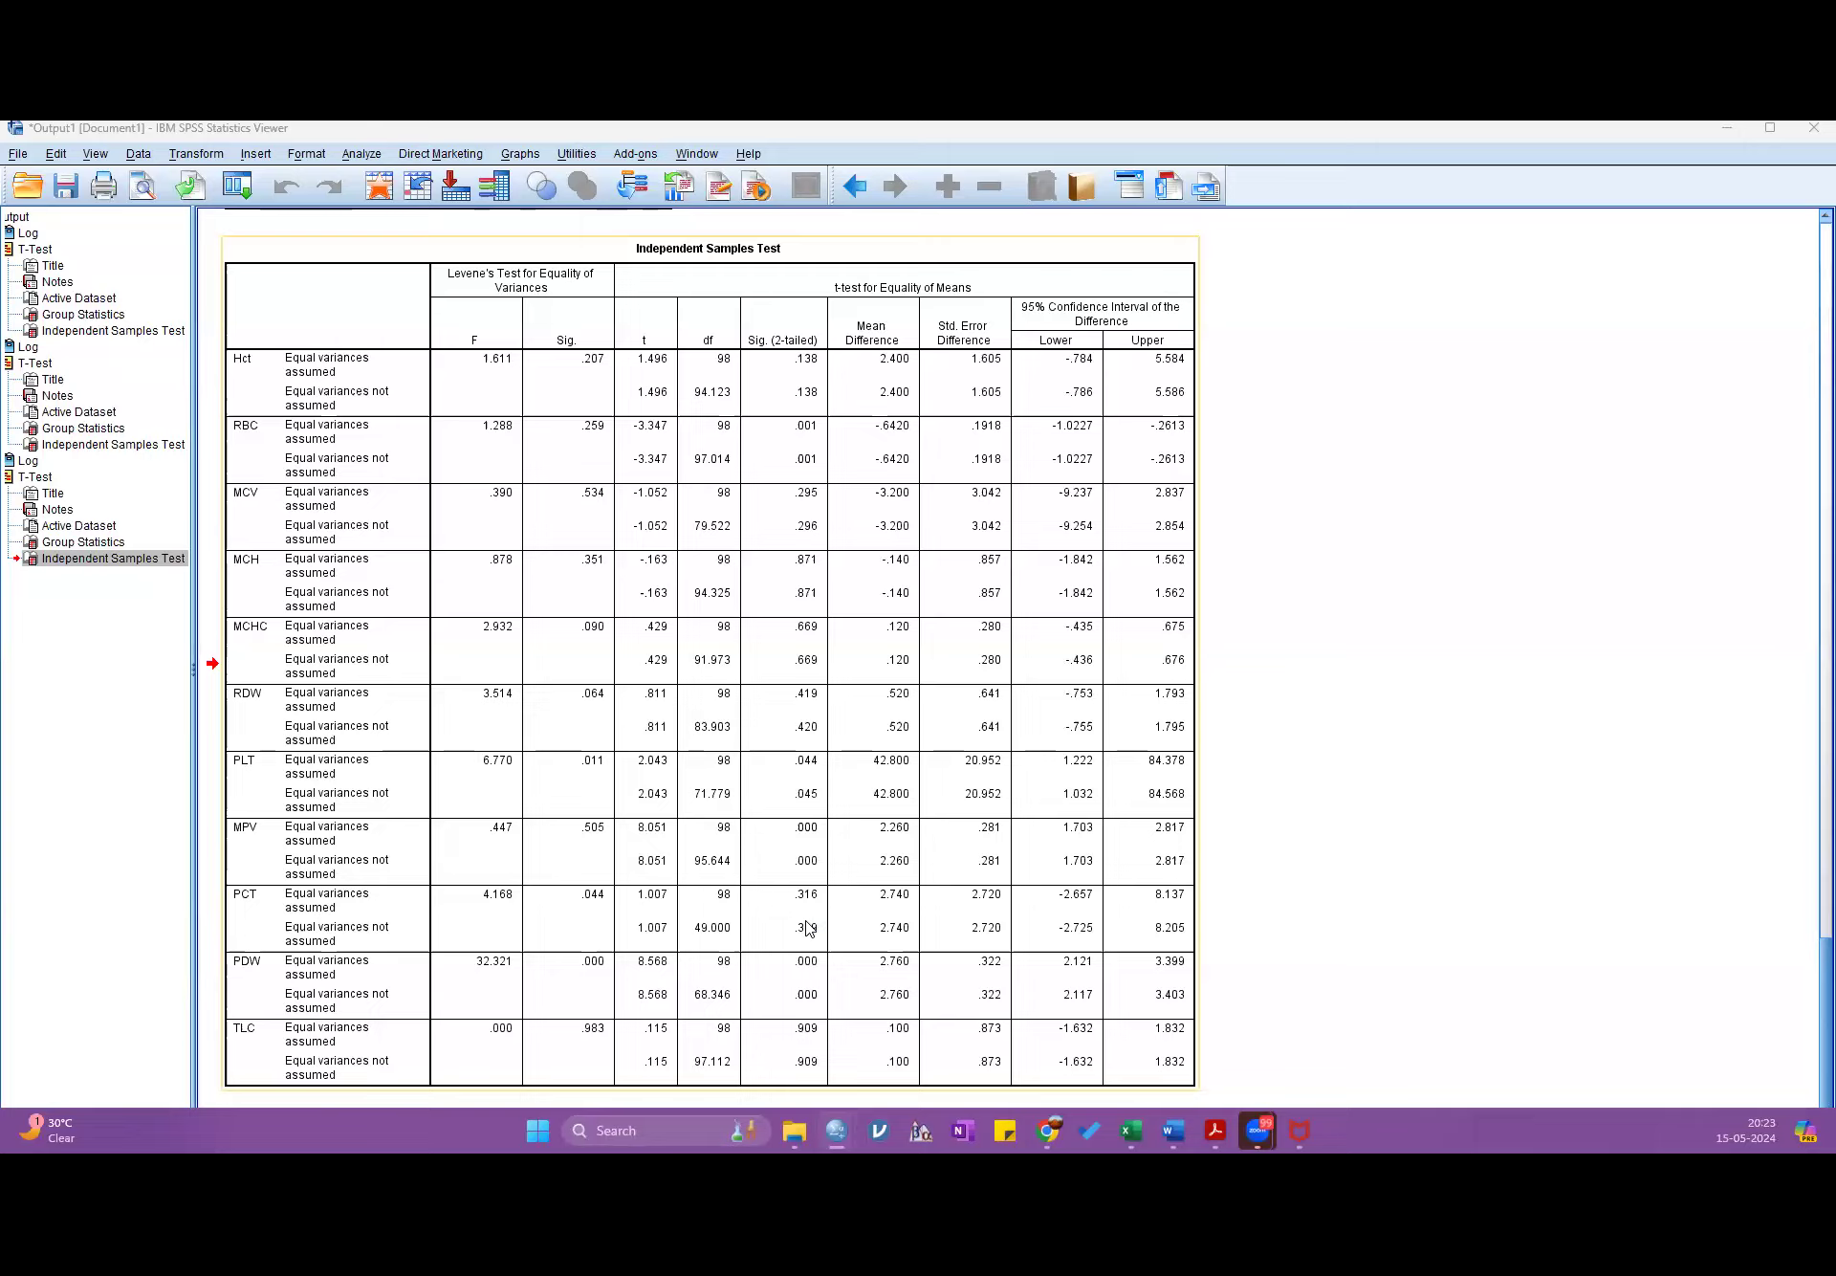
left_click(287, 910)
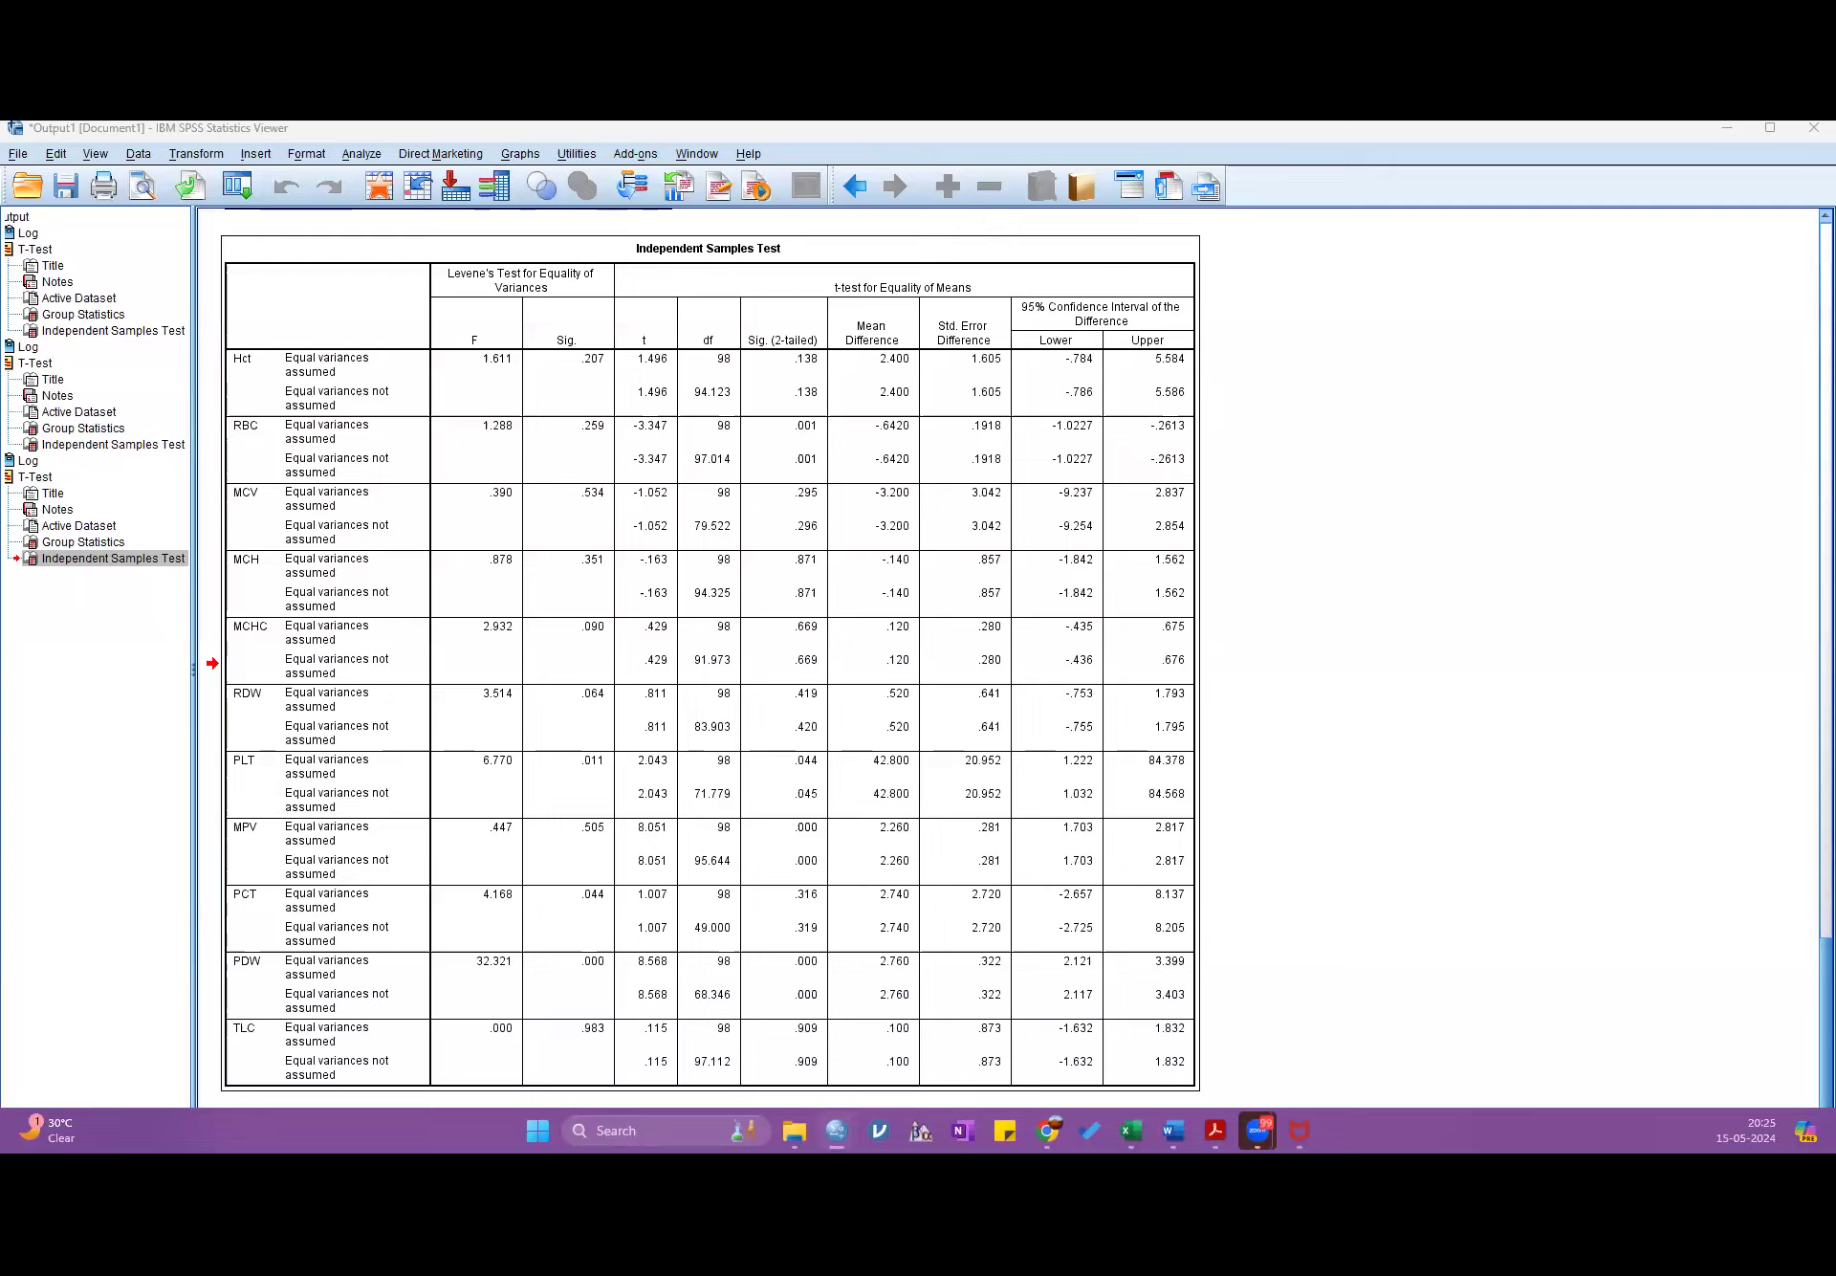
- Switch to the Word document, paste a copy of the score table beneath it, and clear all cell contents
left_click(1174, 1132)
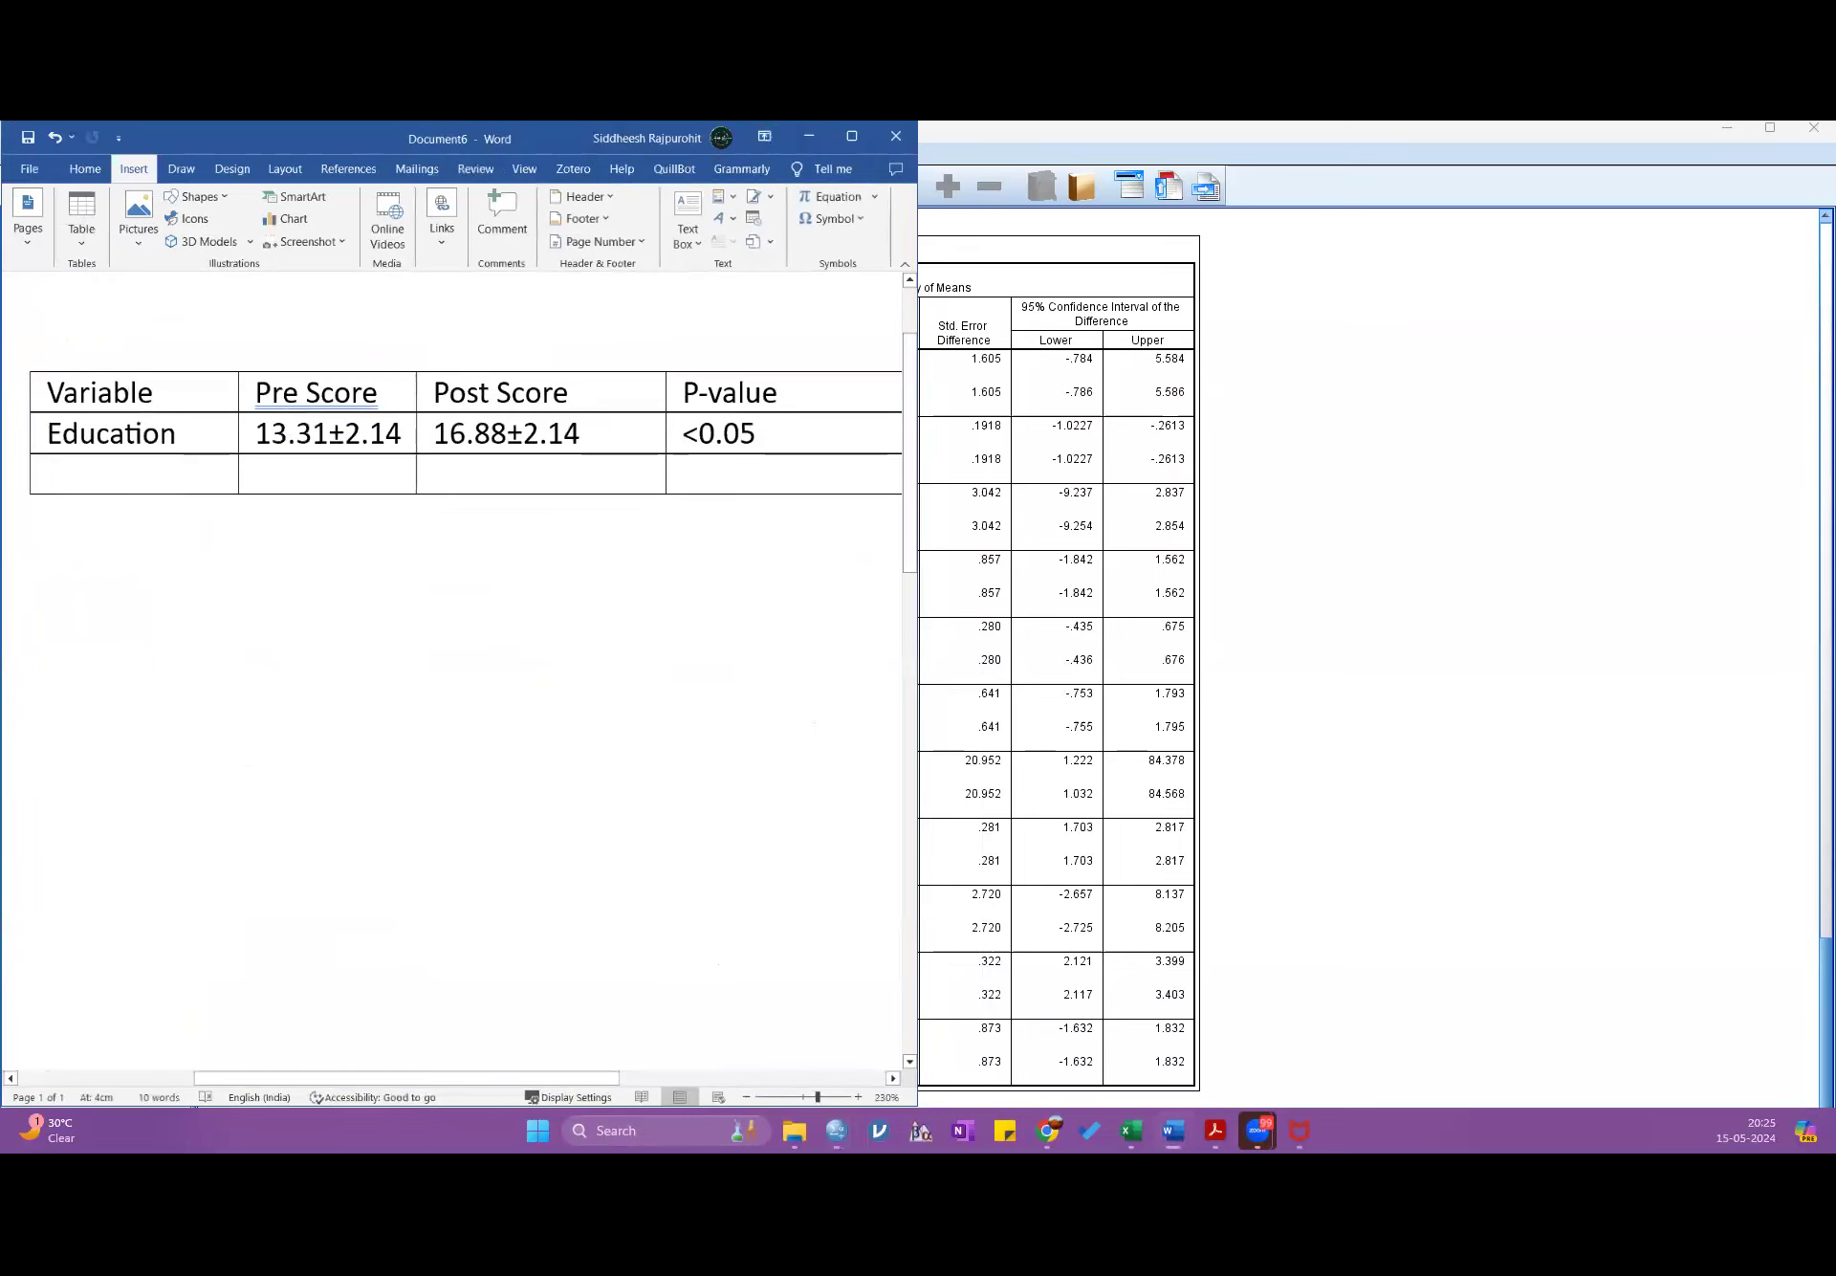
left_click(848, 139)
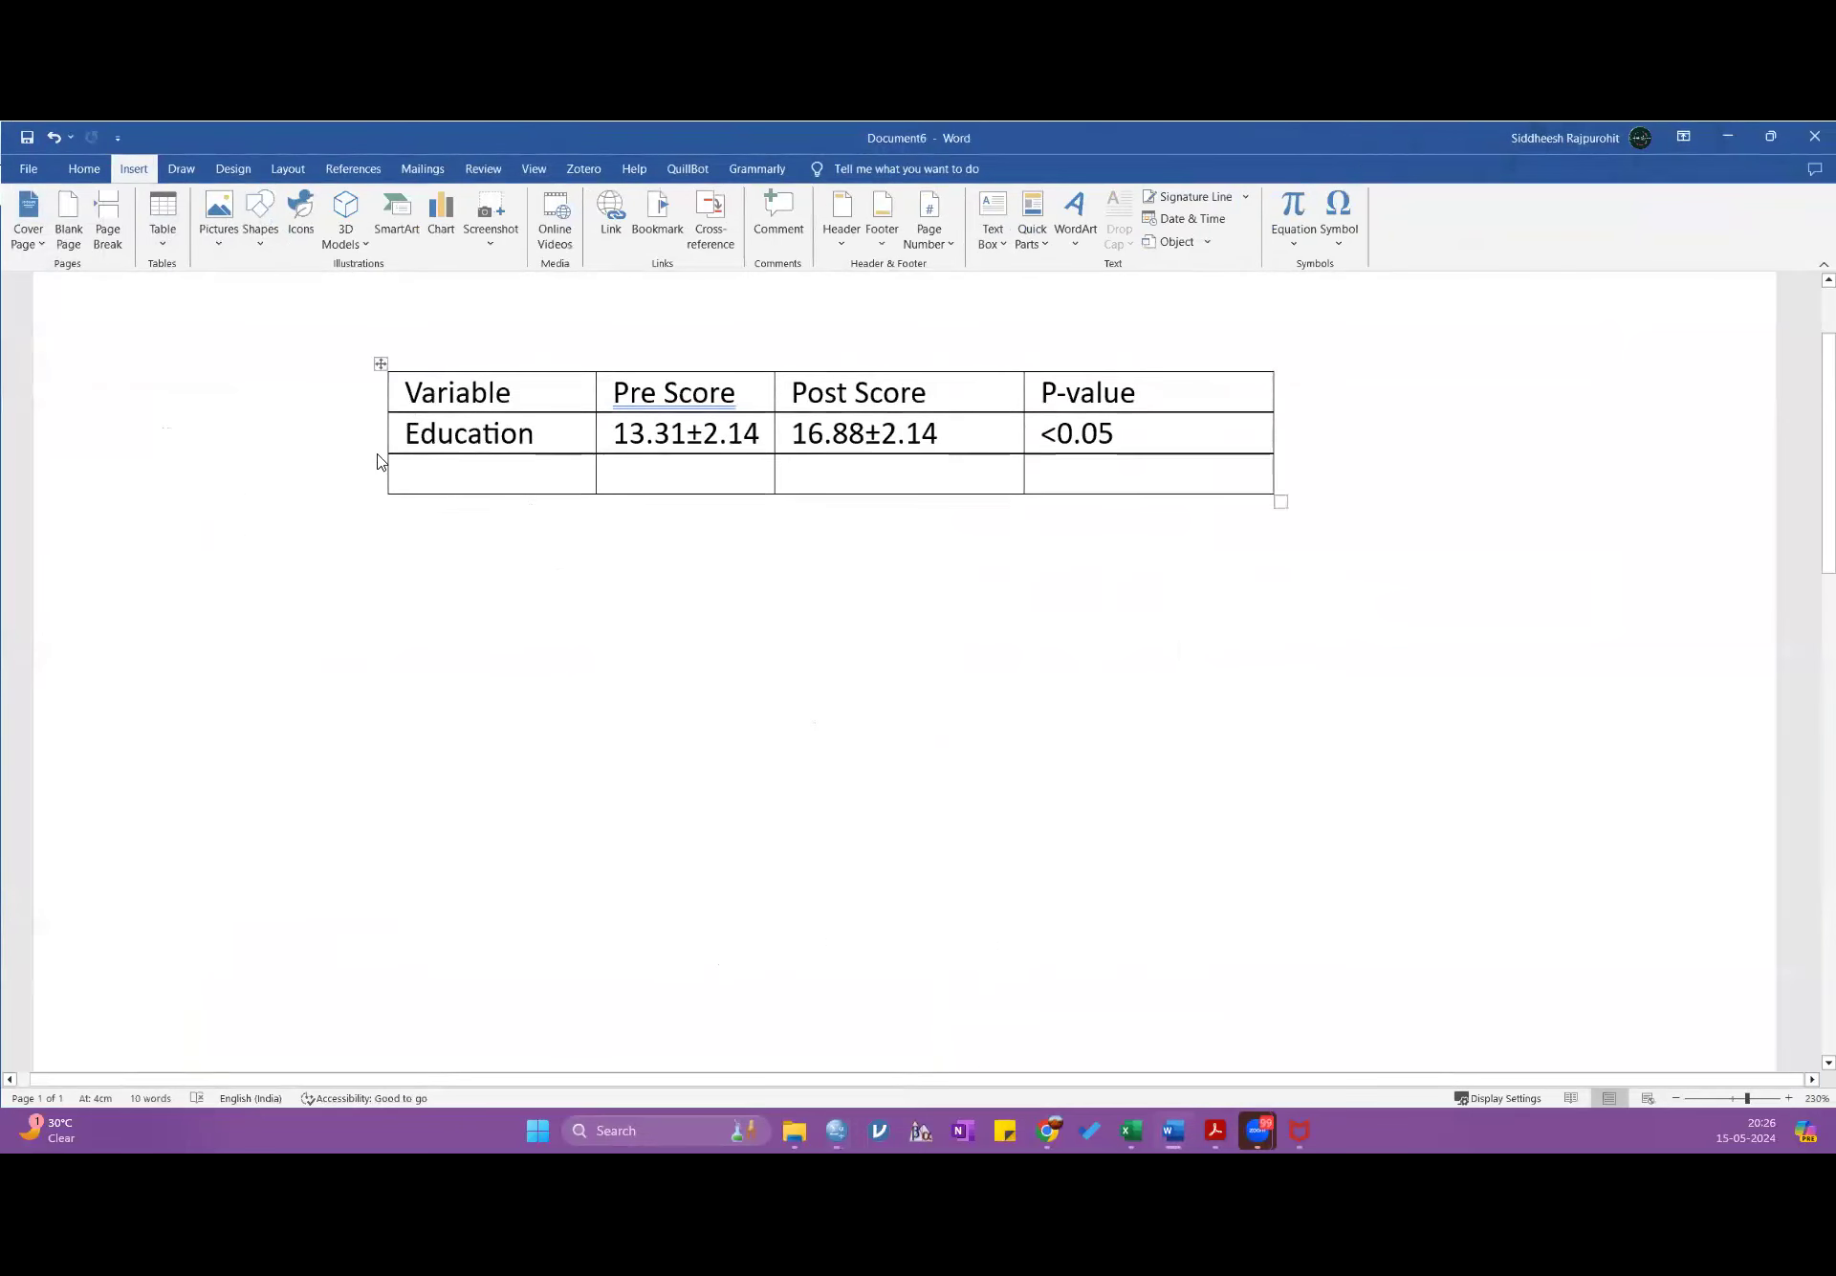
left_click(379, 361)
key("ctrl+c")
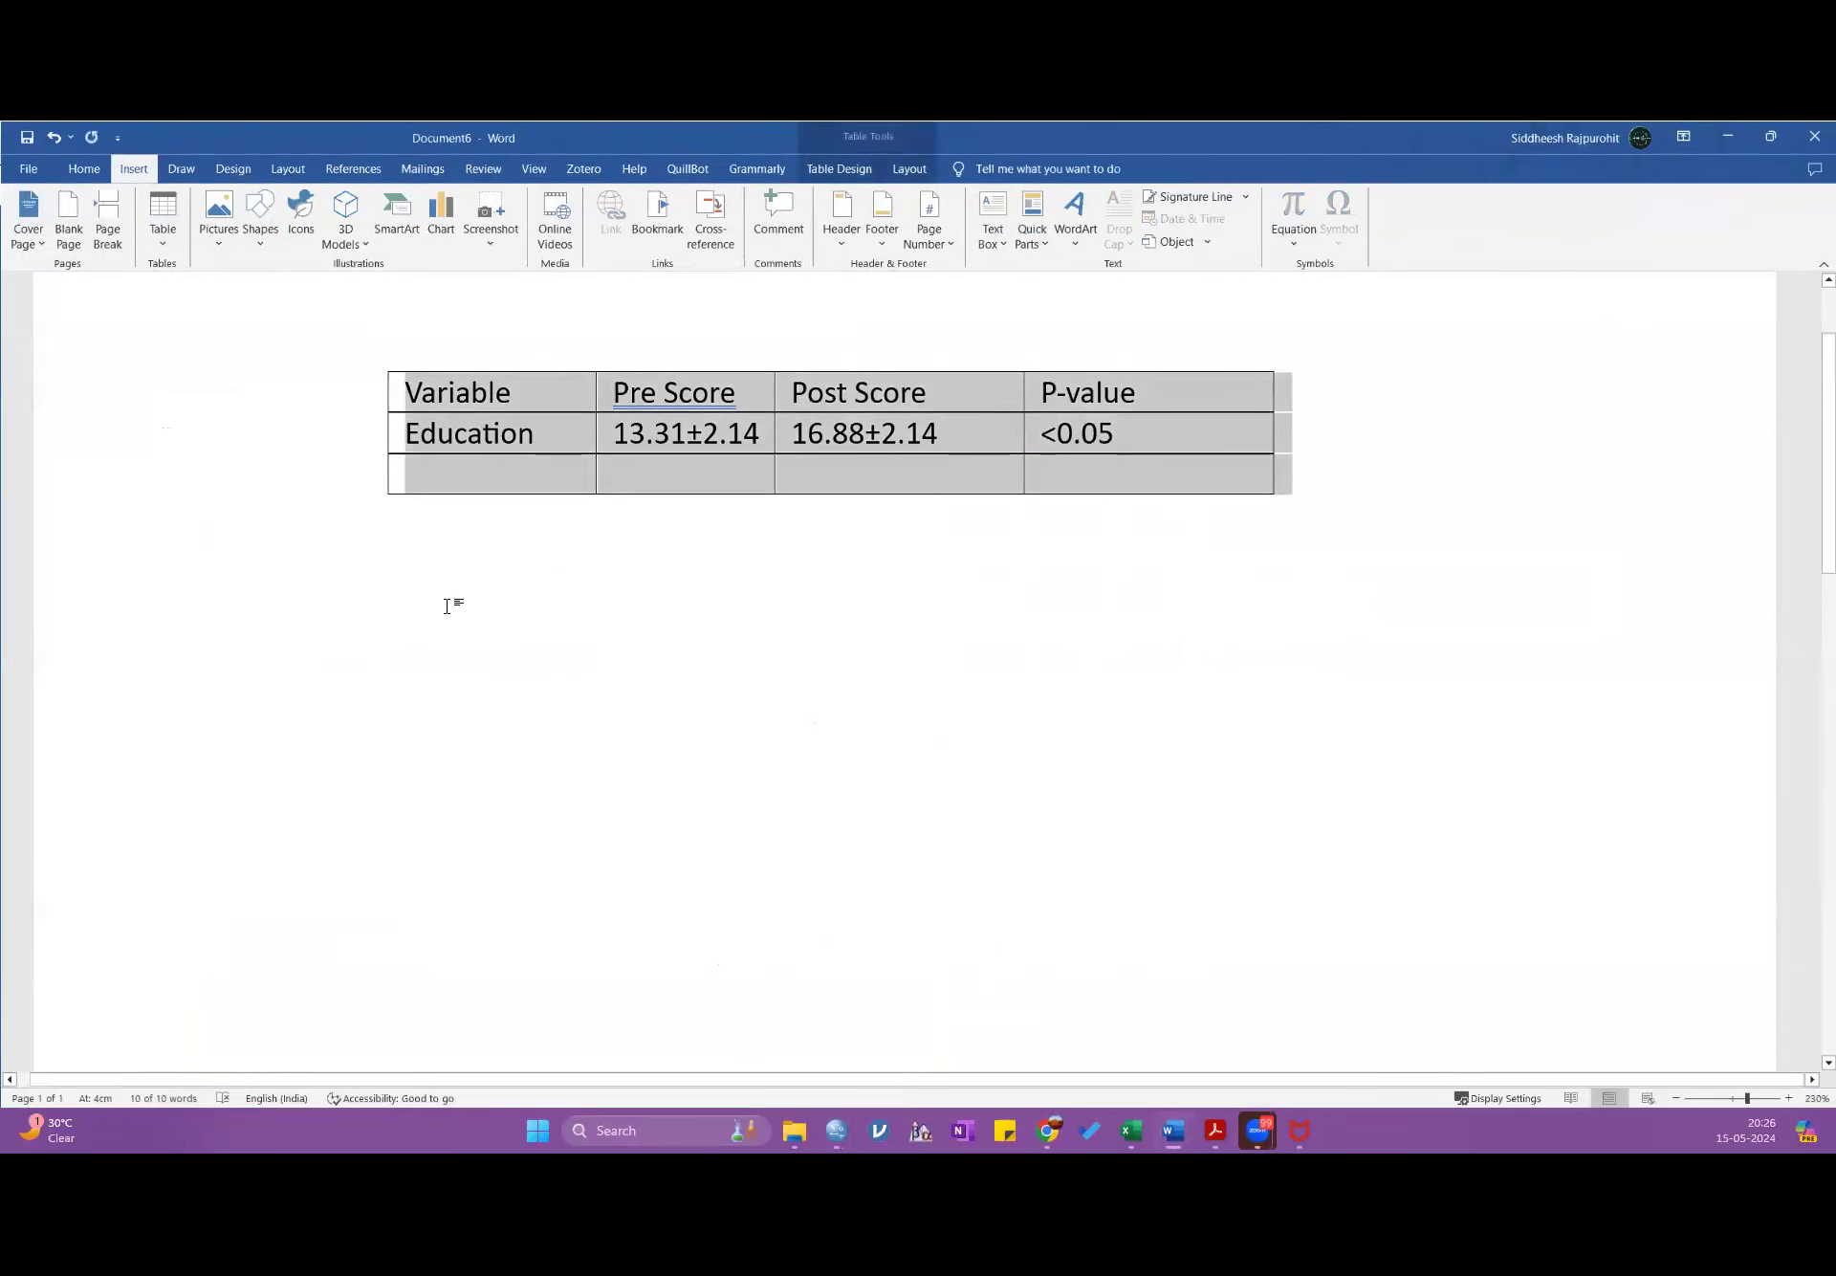
left_click(450, 603)
key("ctrl+v")
left_click_drag(412, 501, 1332, 539)
left_click_drag(470, 392, 1521, 566)
key("Delete")
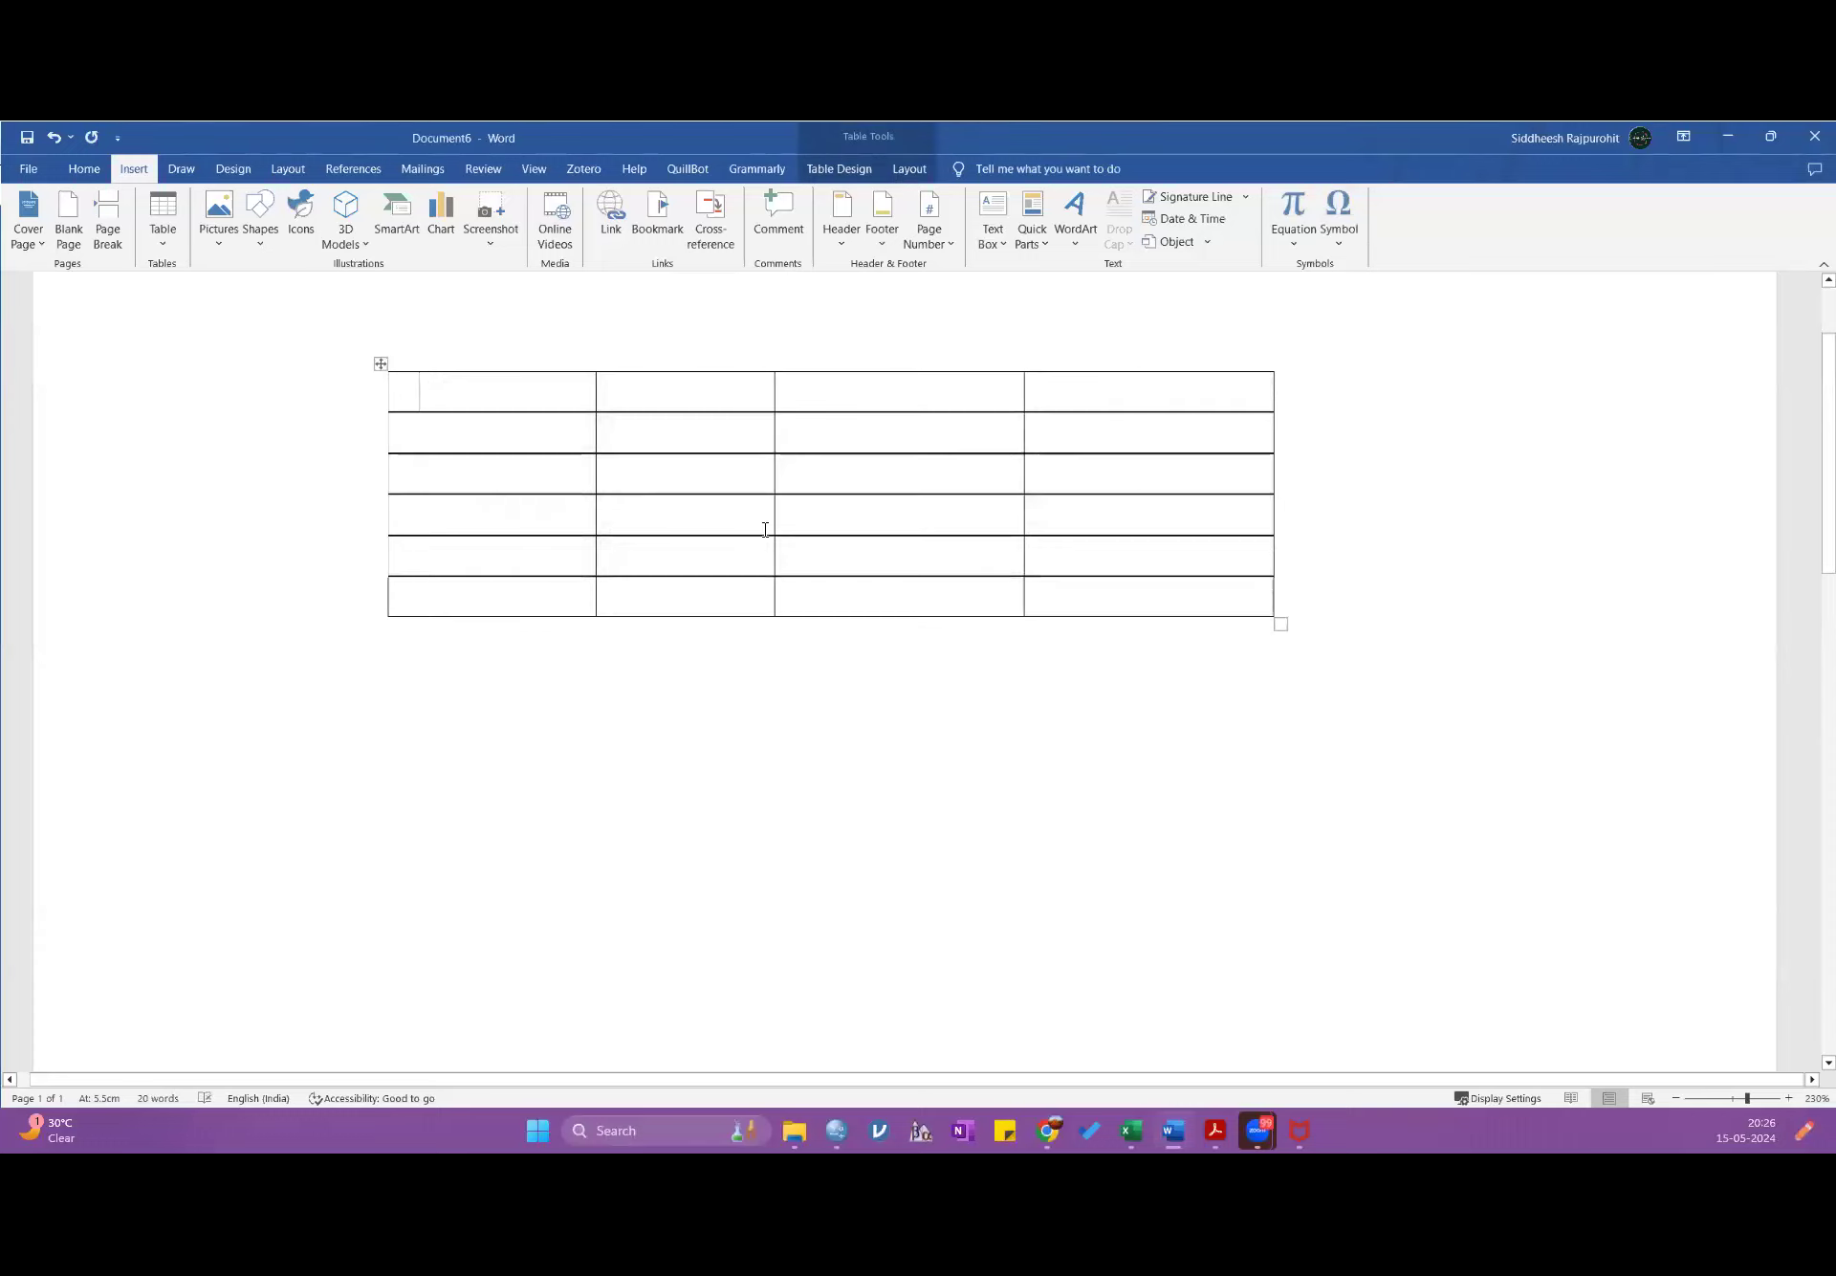
- Enter the table headers Variable, Case, Control and p-value, and label the first row below them Age
type("Variable")
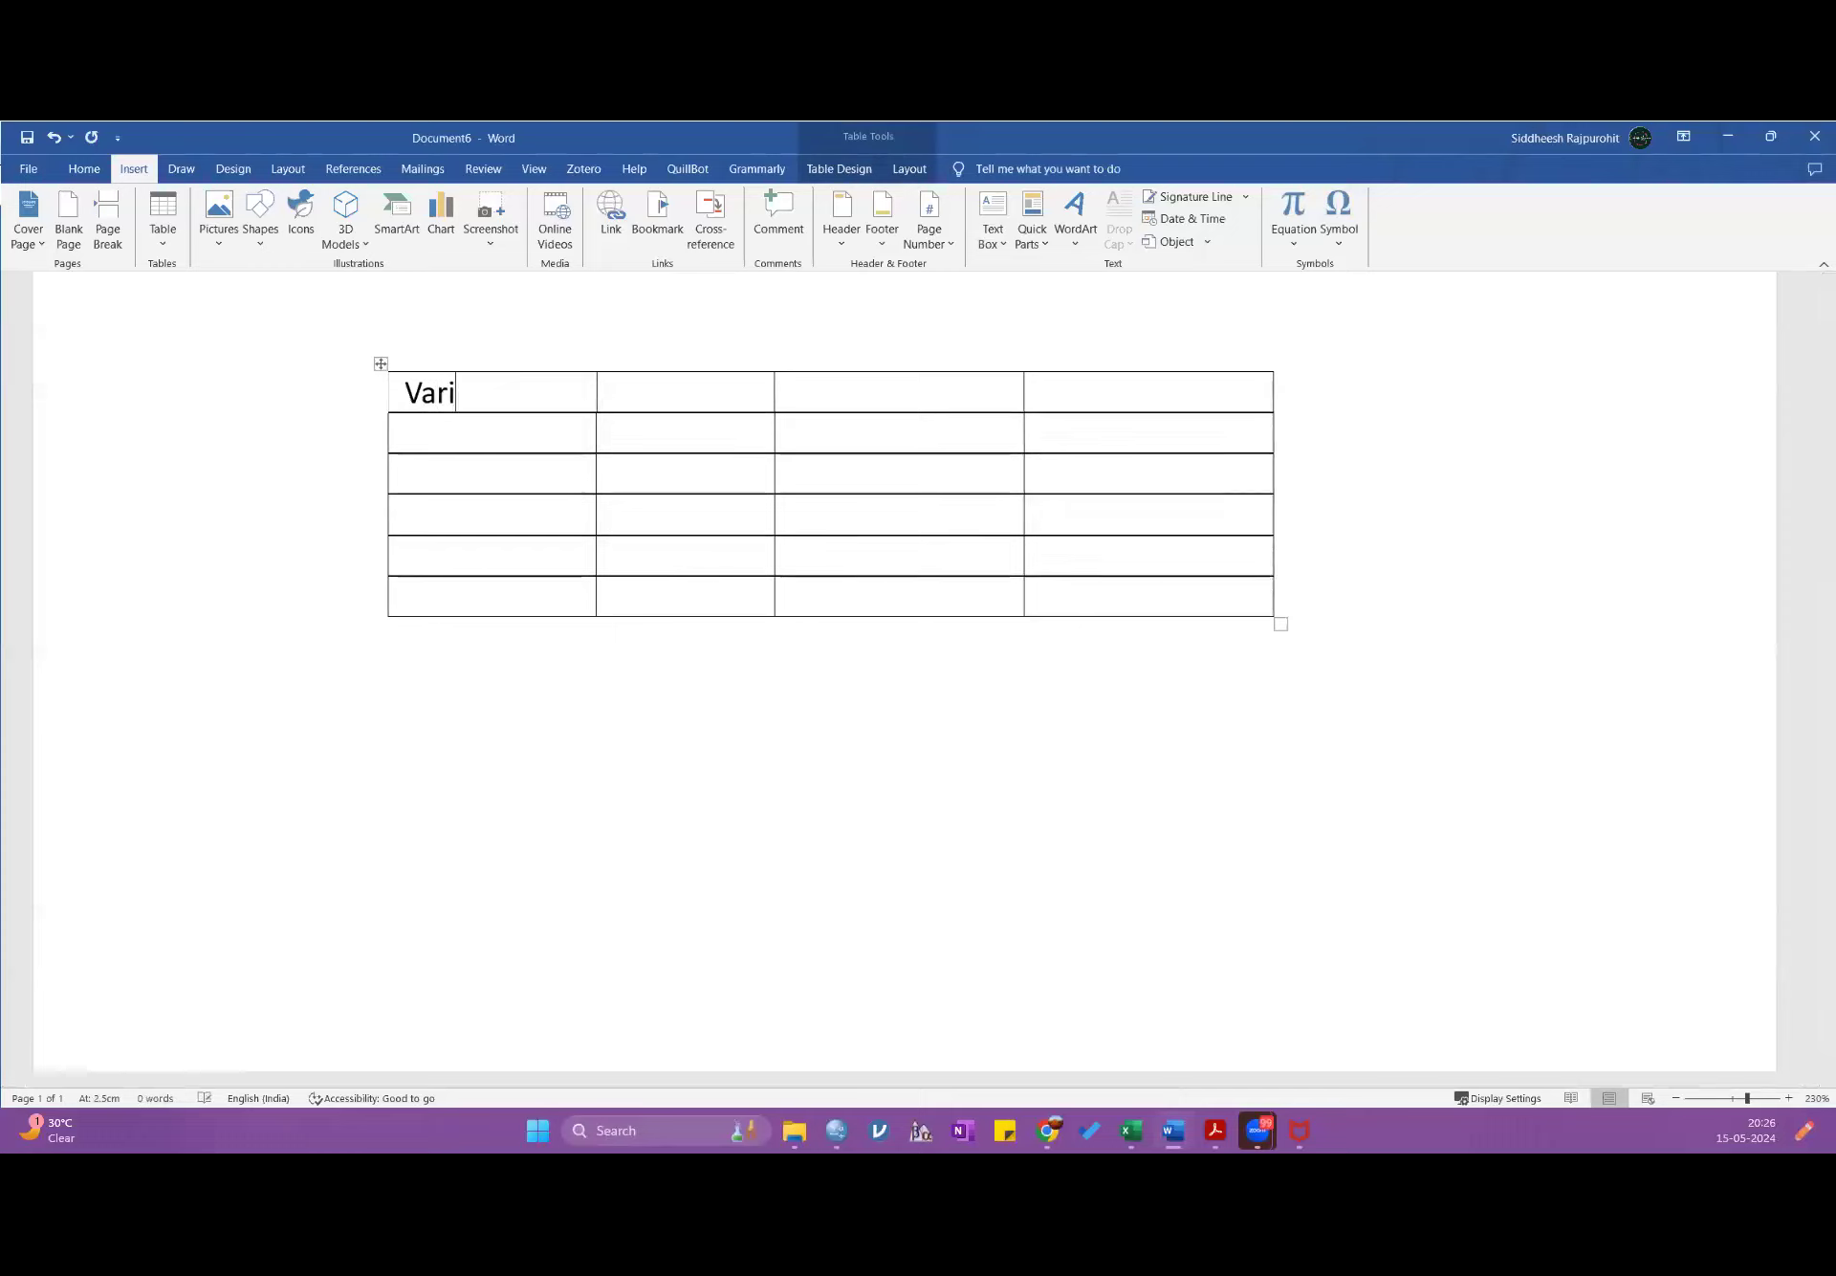
left_click(468, 430)
type("Gen")
key("BackSpace")
key("BackSpace")
key("BackSpace")
type("Age")
left_click(644, 398)
type("Case")
key("Tab")
type("Control")
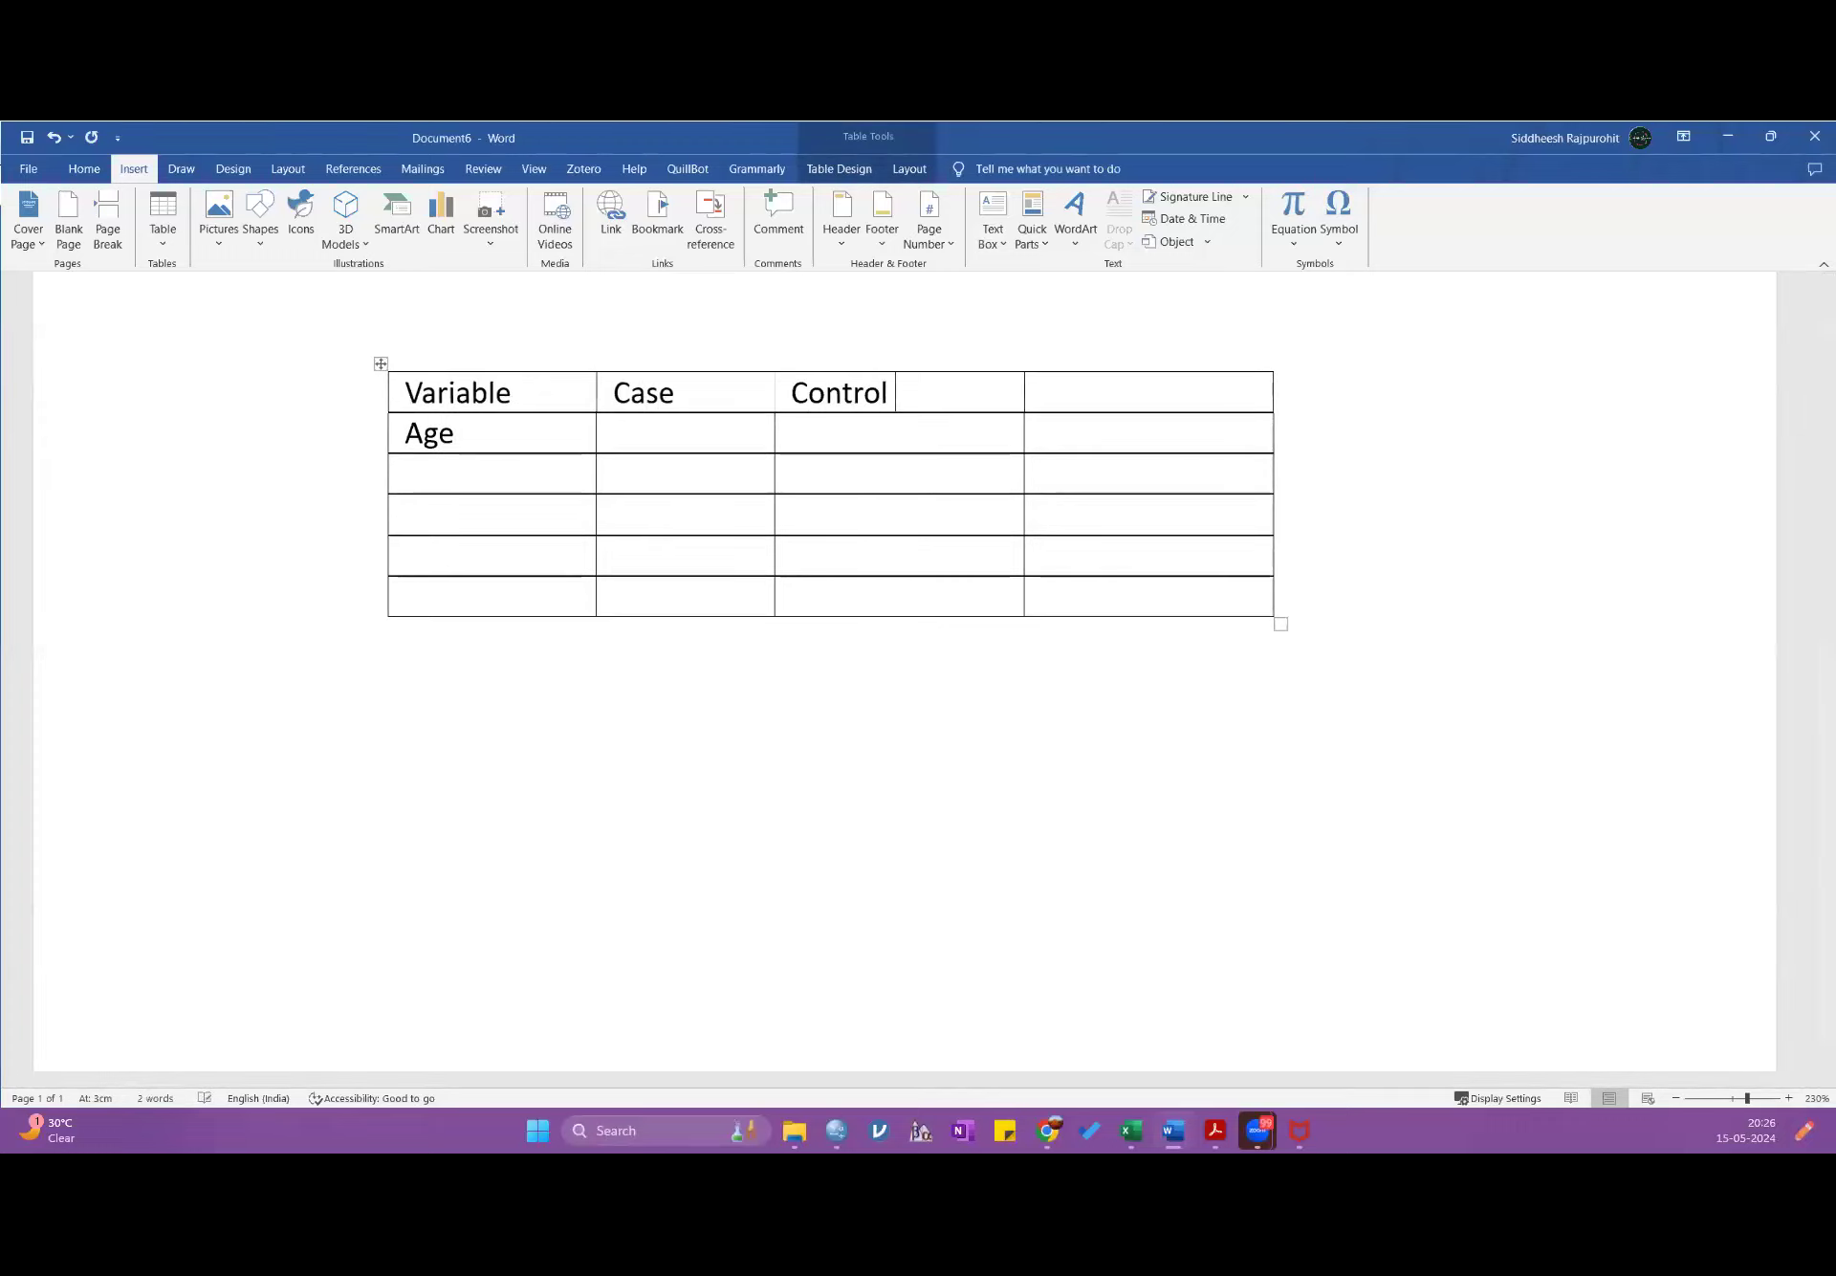
key("Tab")
type("p-value")
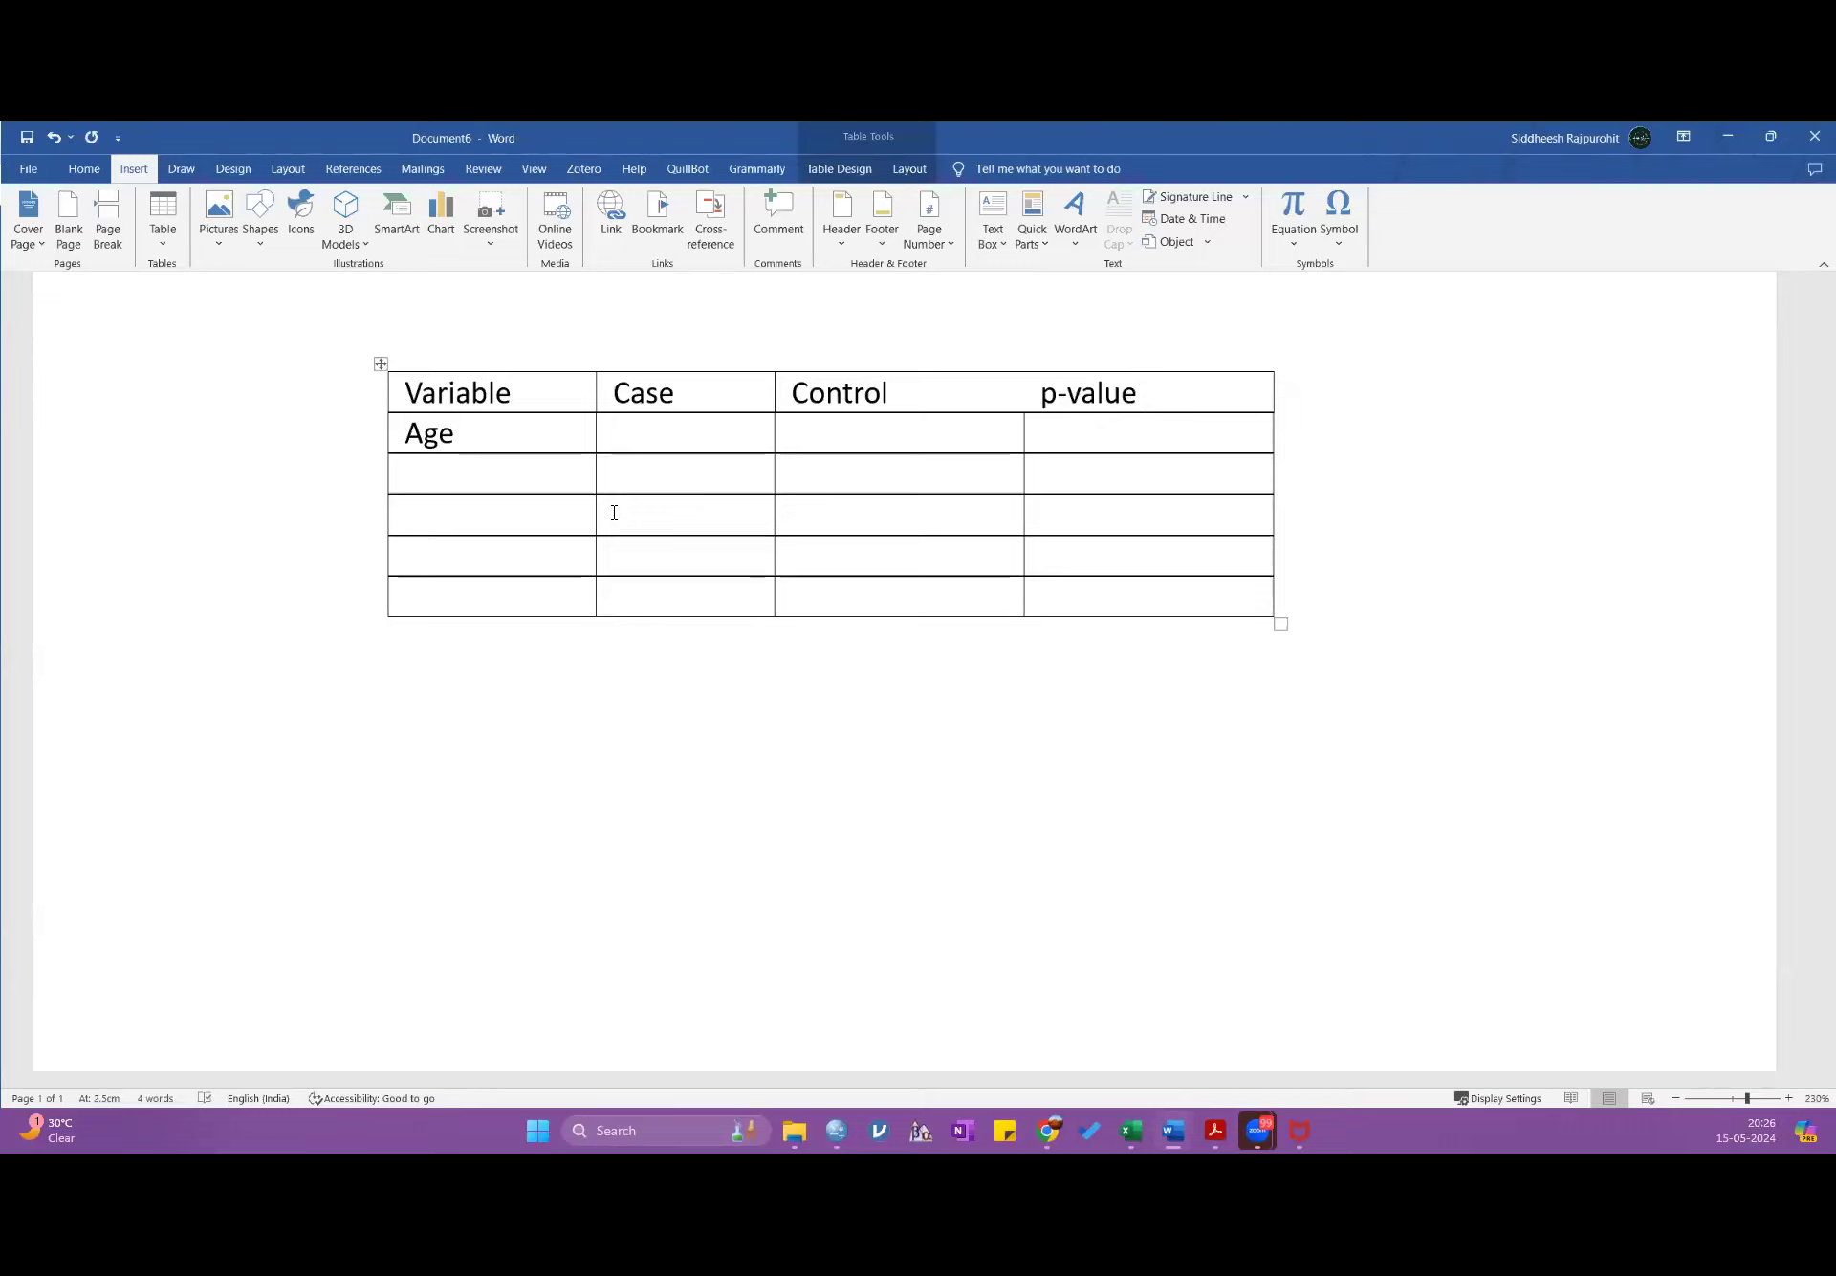
- Enter 34.54±12.55 in the Case column of the Age row, inserting the plus-minus sign as a symbol
left_click(614, 431)
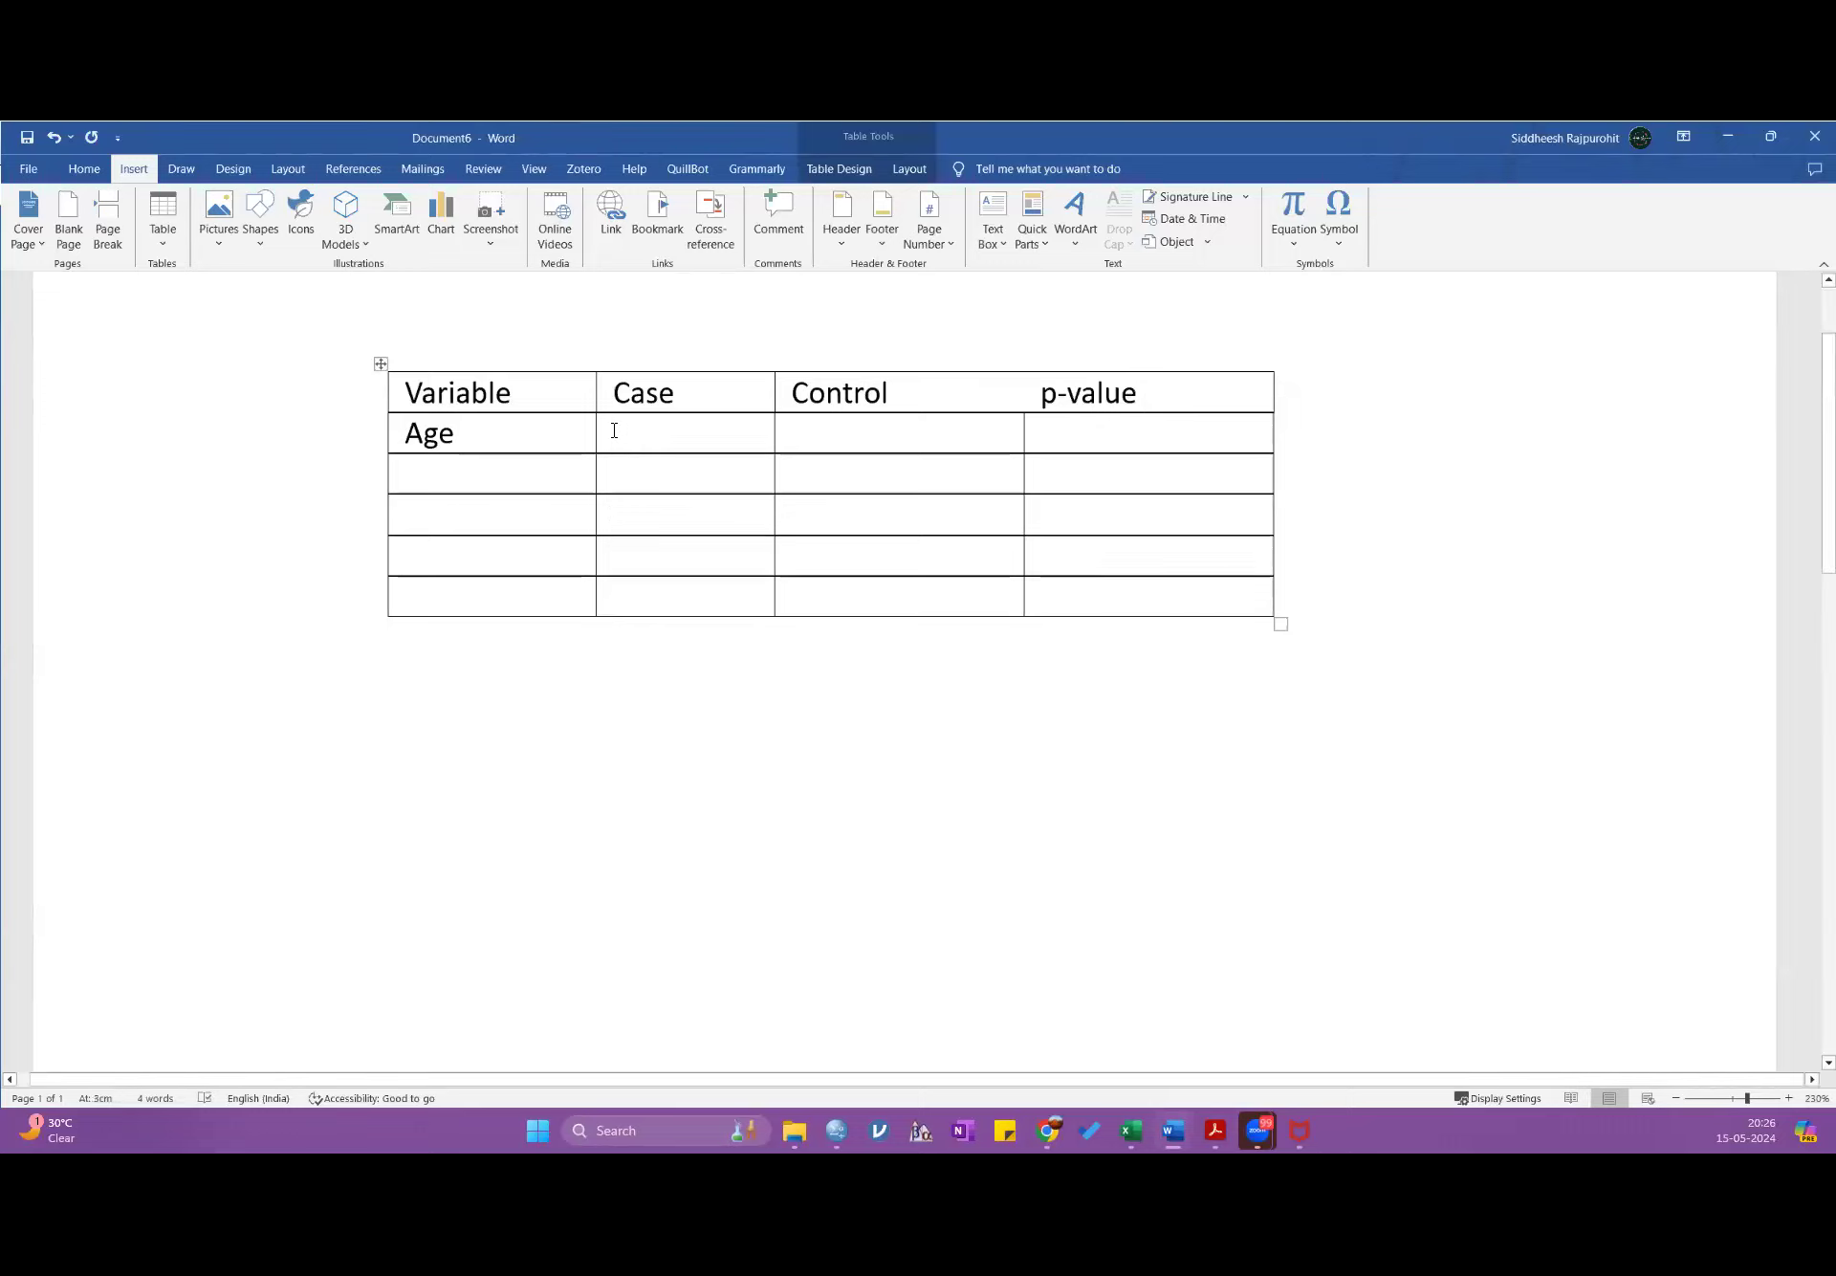
type("34.54")
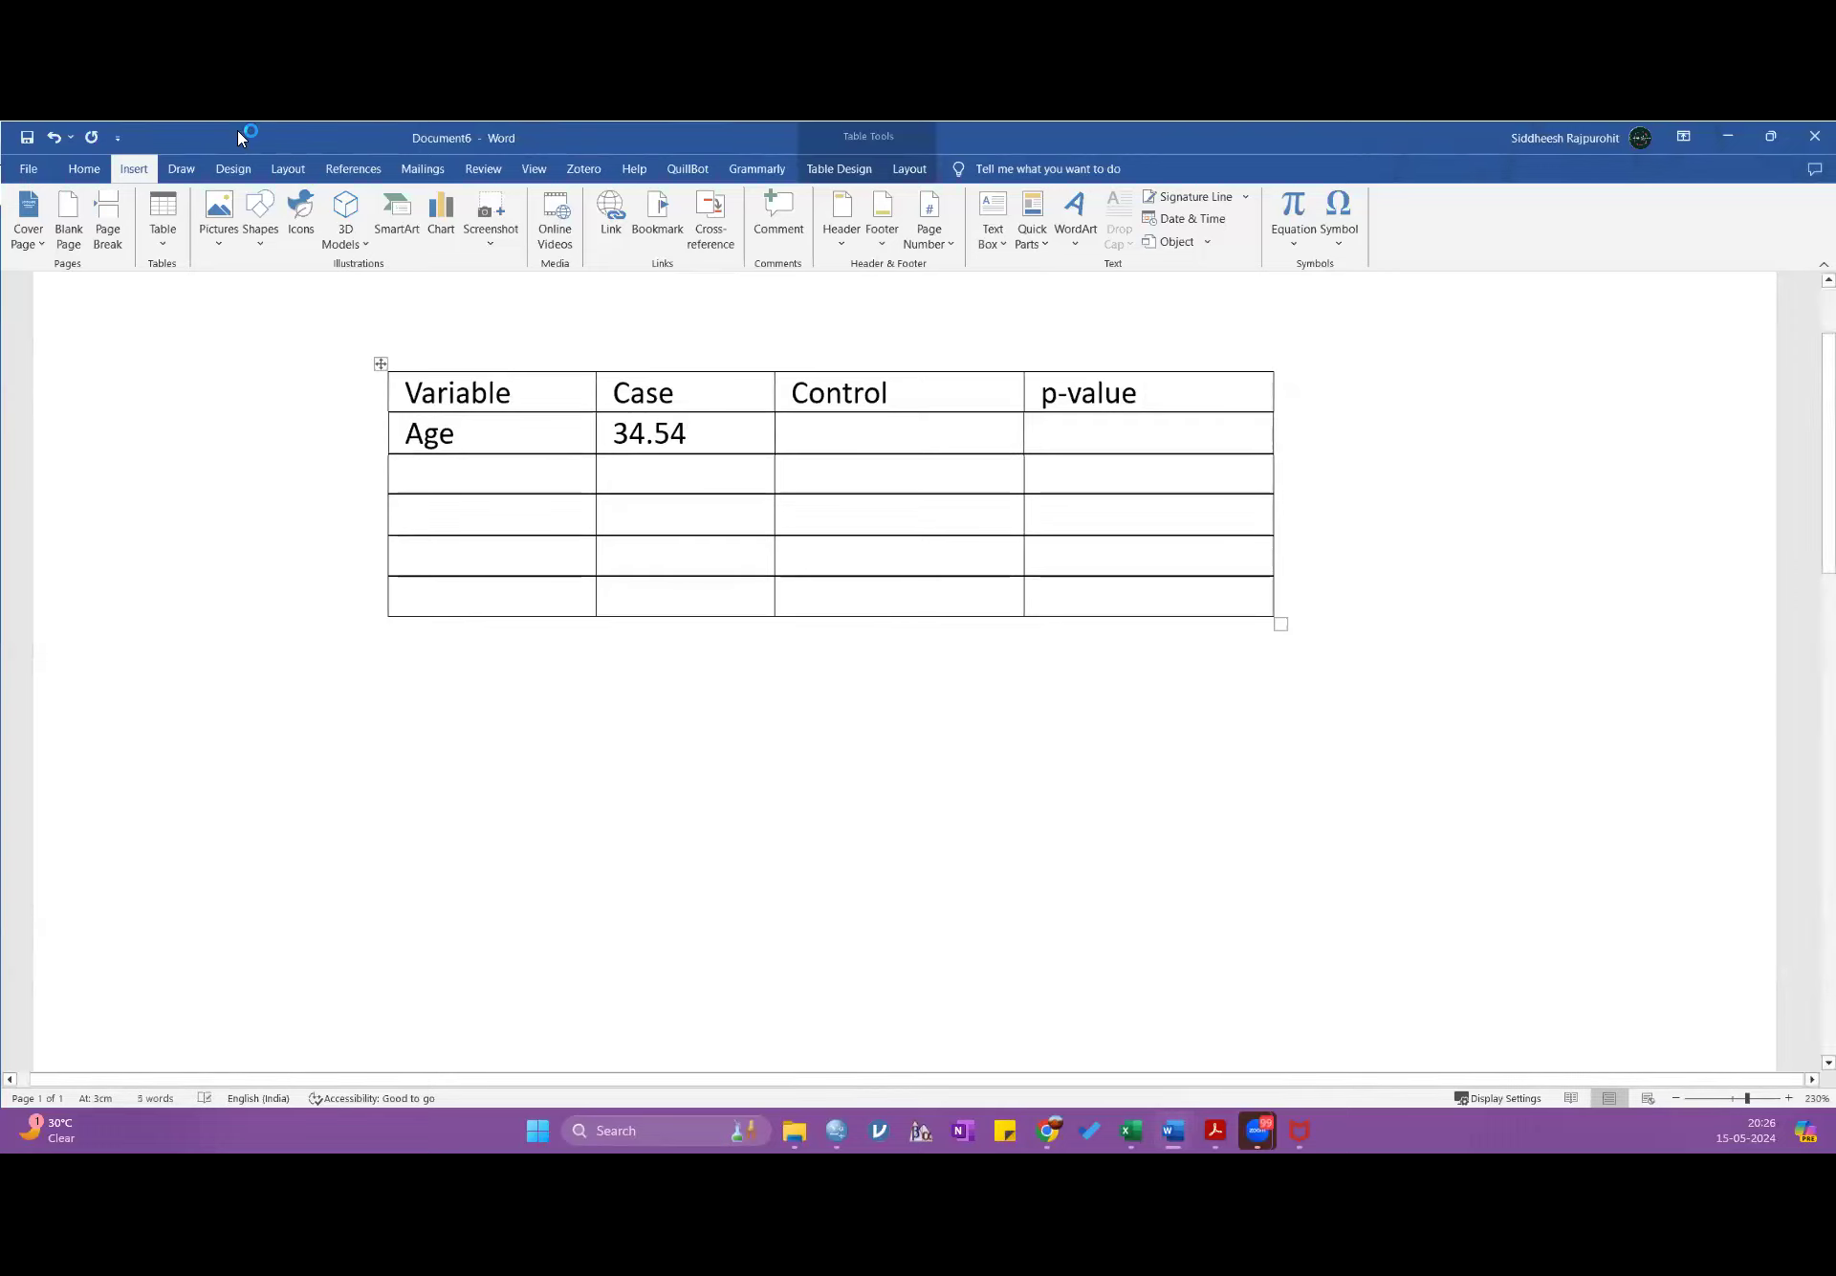
left_click(1317, 245)
left_click(1340, 233)
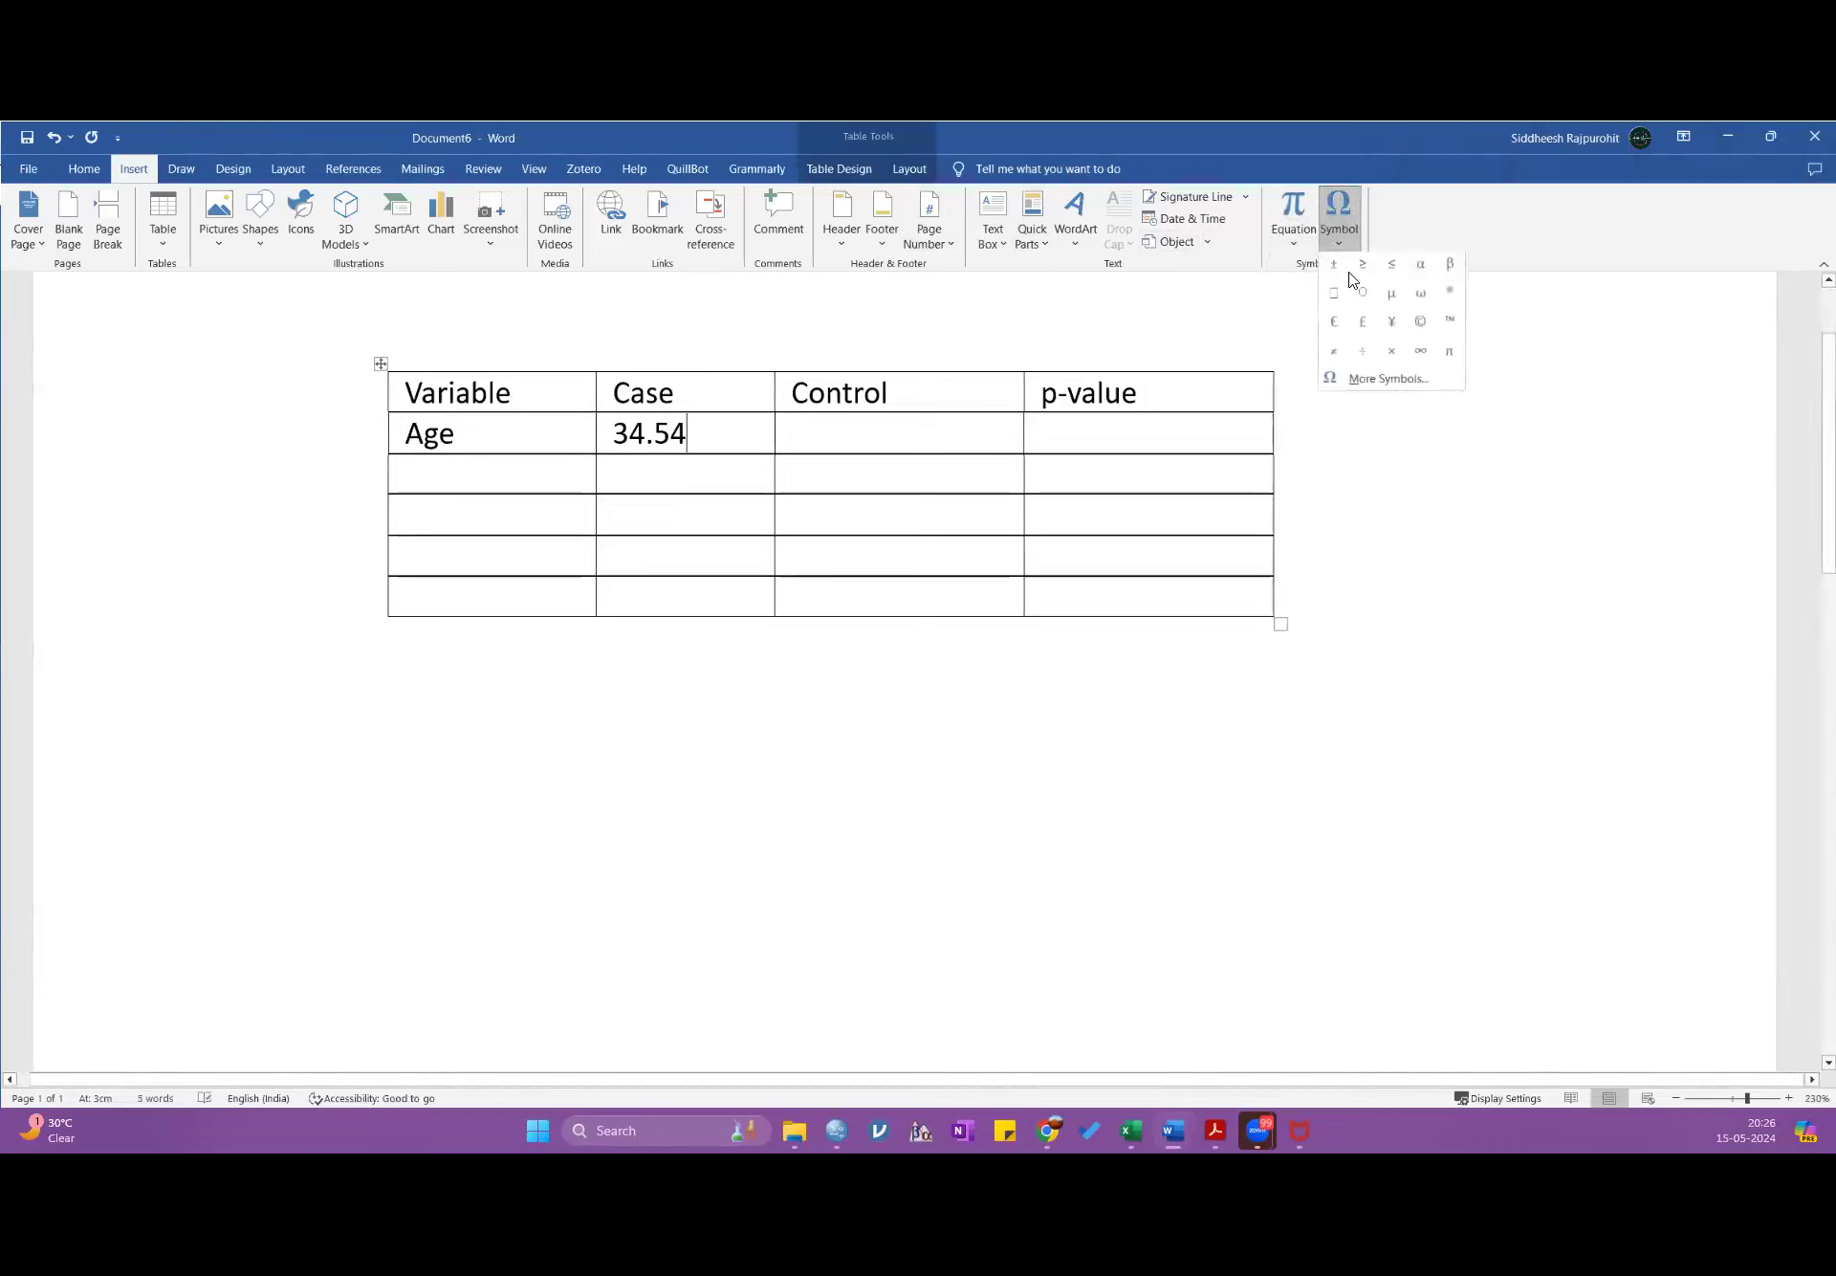
left_click(1337, 277)
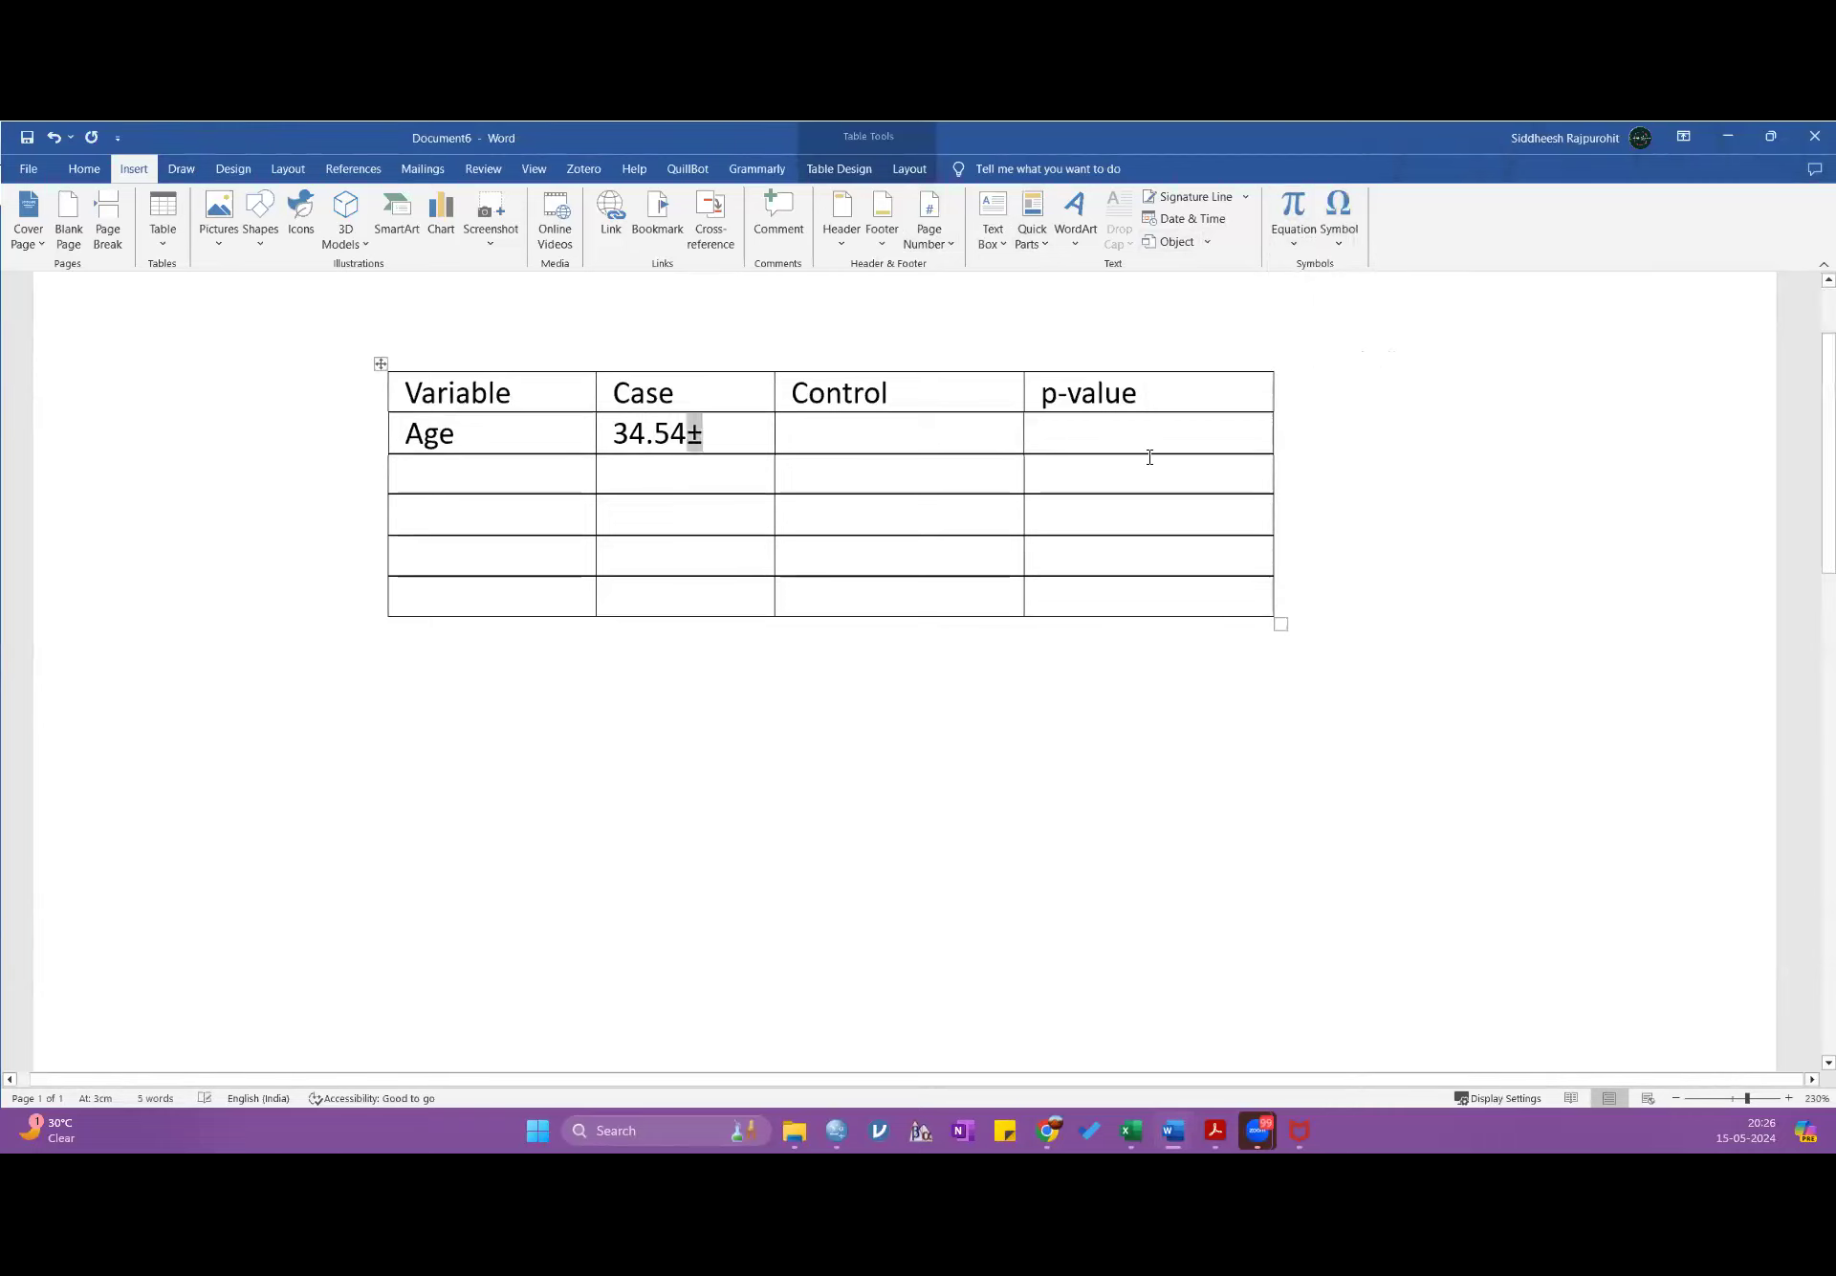
type("12.55")
- Copy the Age row's Case value into its Control cell, enter 1.000 as the p-value, and select the row
key("shift+Left")
key("shift+Left")
key("shift+Left")
key("shift+Left")
key("shift+Left")
key("shift+Left")
key("shift+Left")
key("shift+Left")
key("shift+Left")
key("shift+Left")
key("shift+Left")
key("ctrl+c")
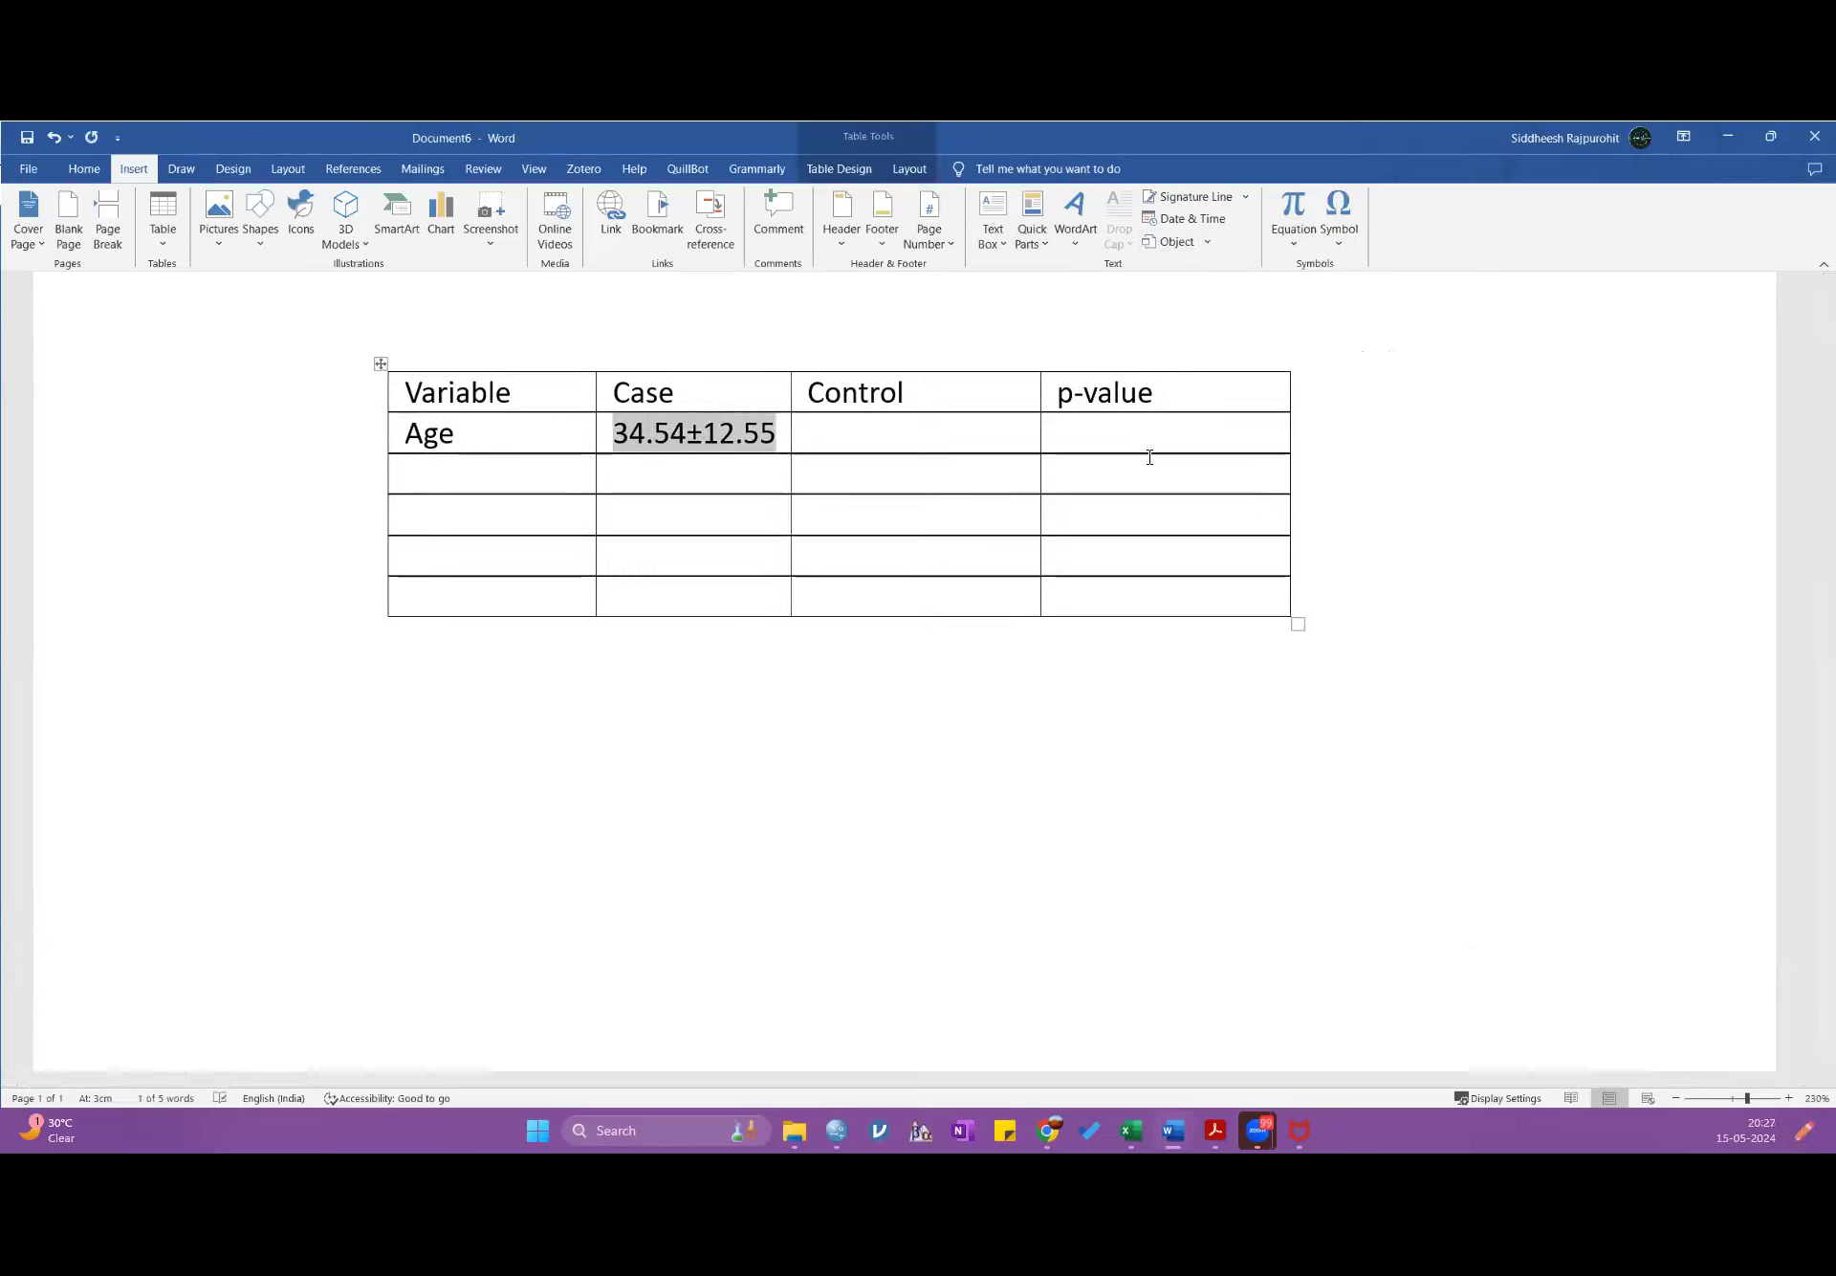
key("Tab")
key("ctrl+v")
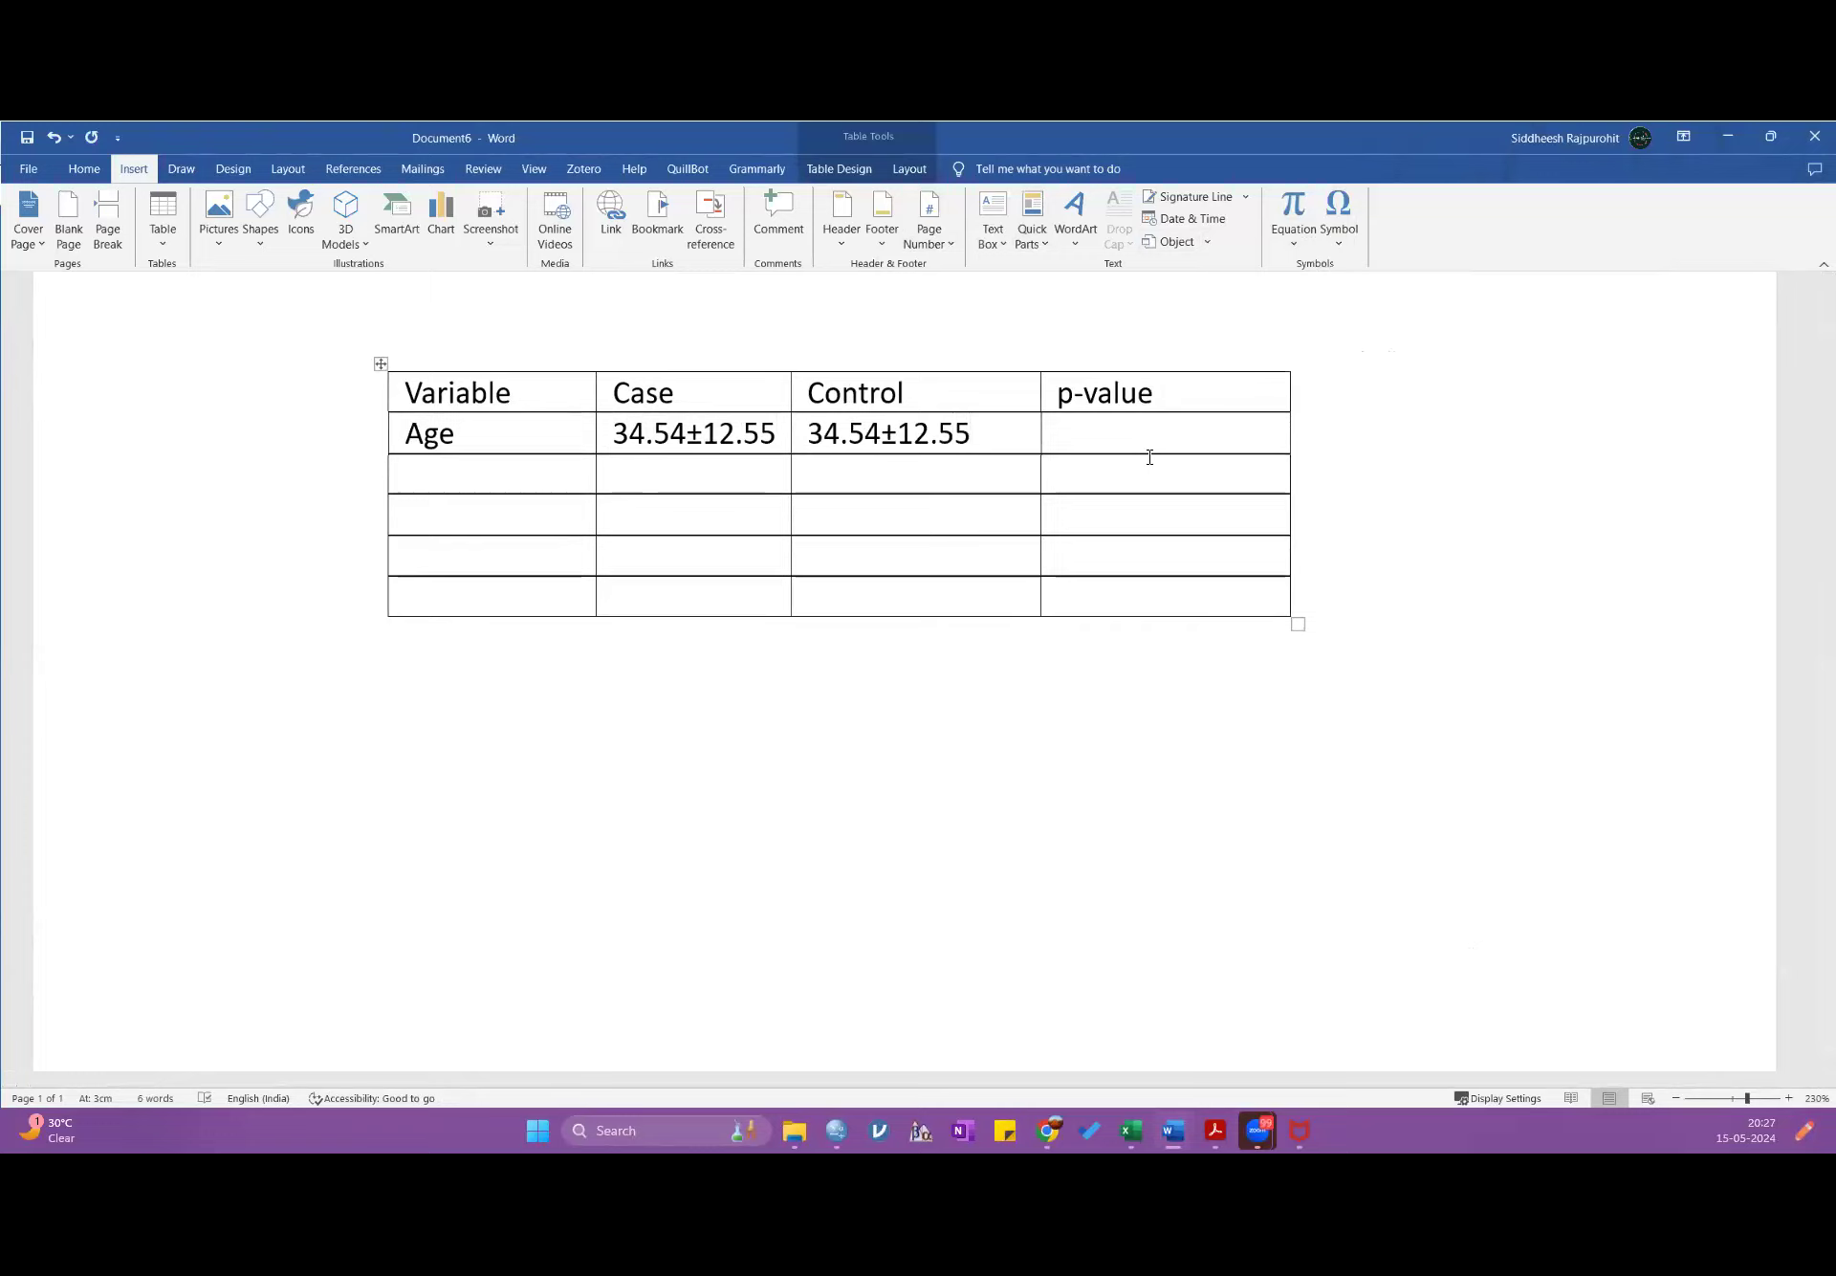
key("Tab")
type("1.000")
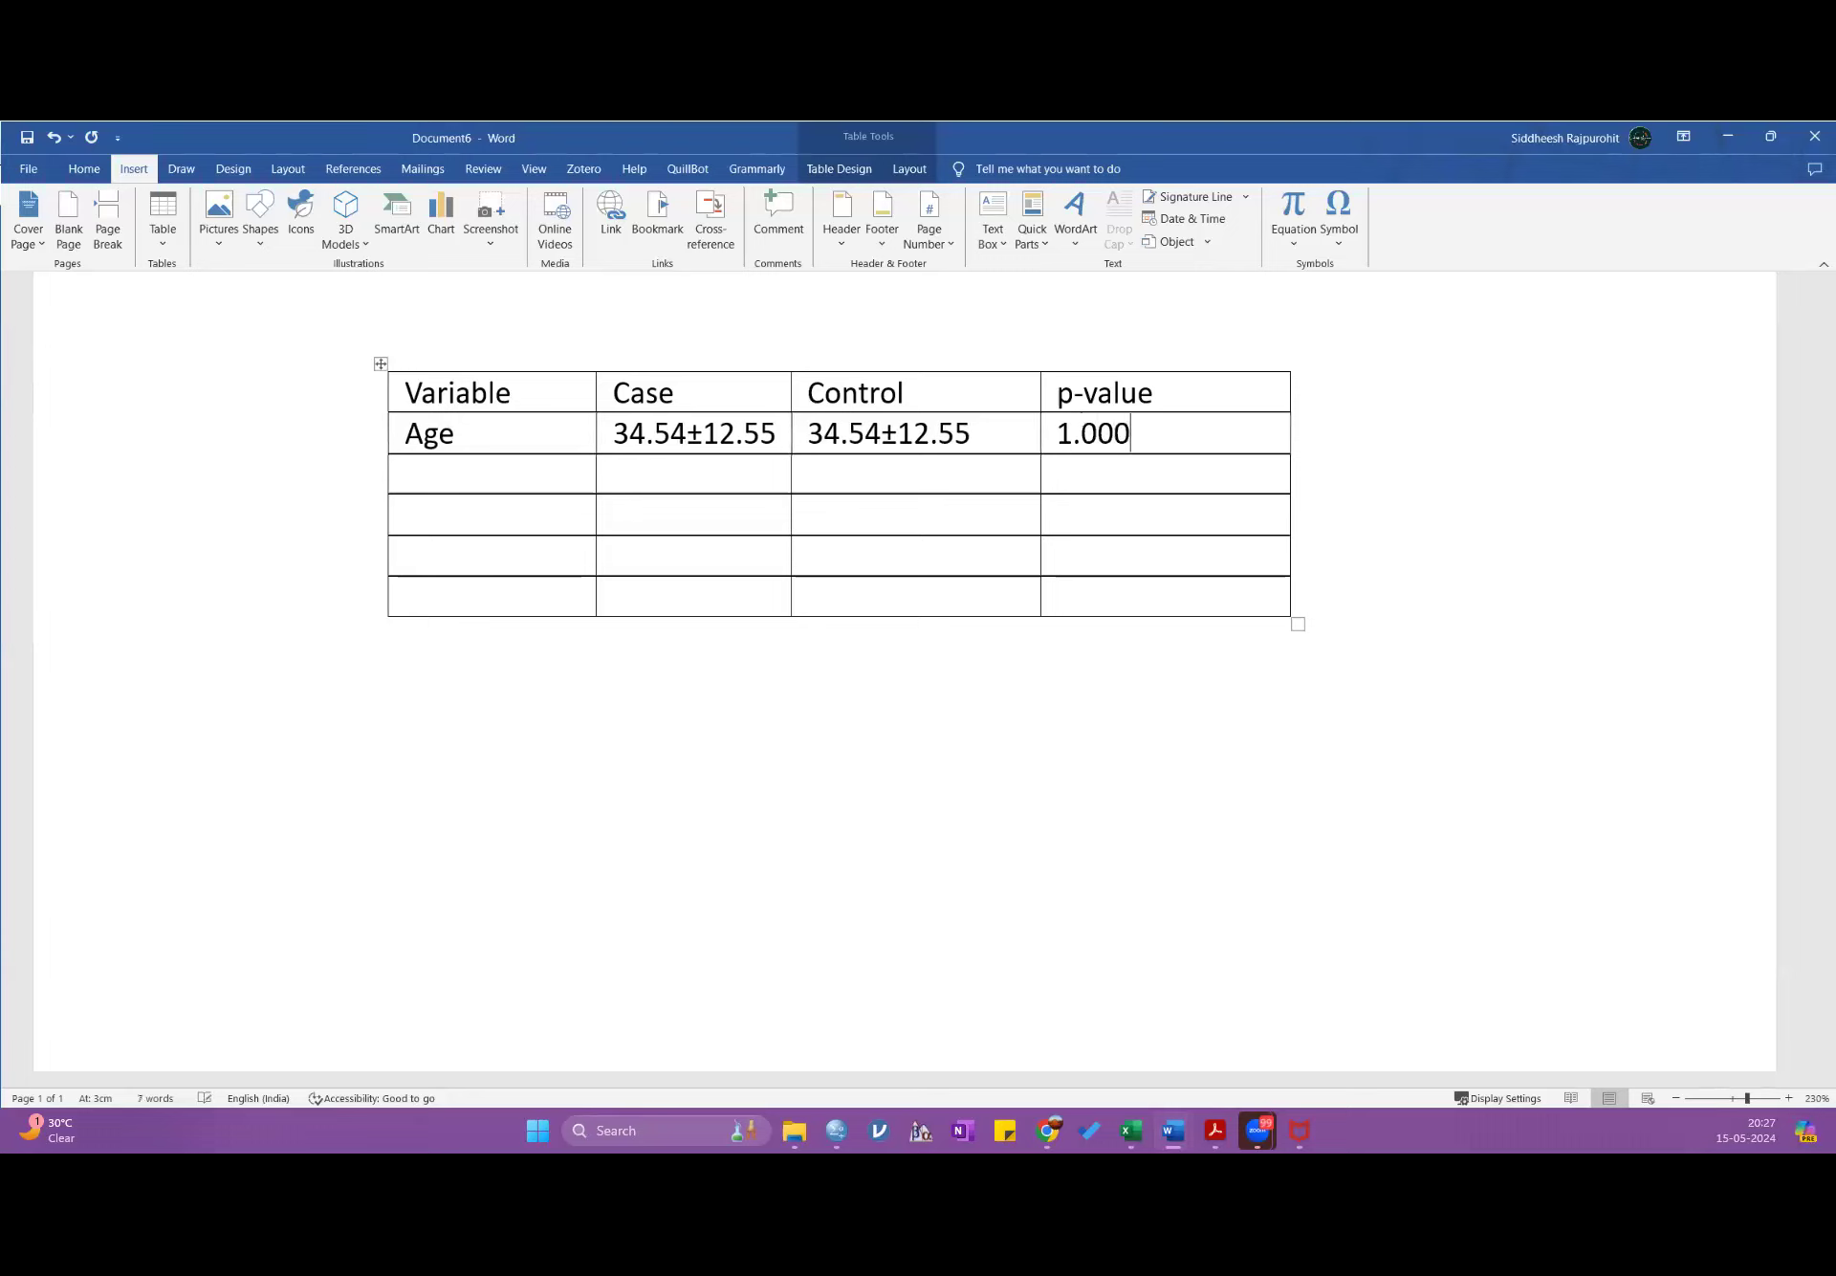
left_click_drag(1189, 421, 414, 455)
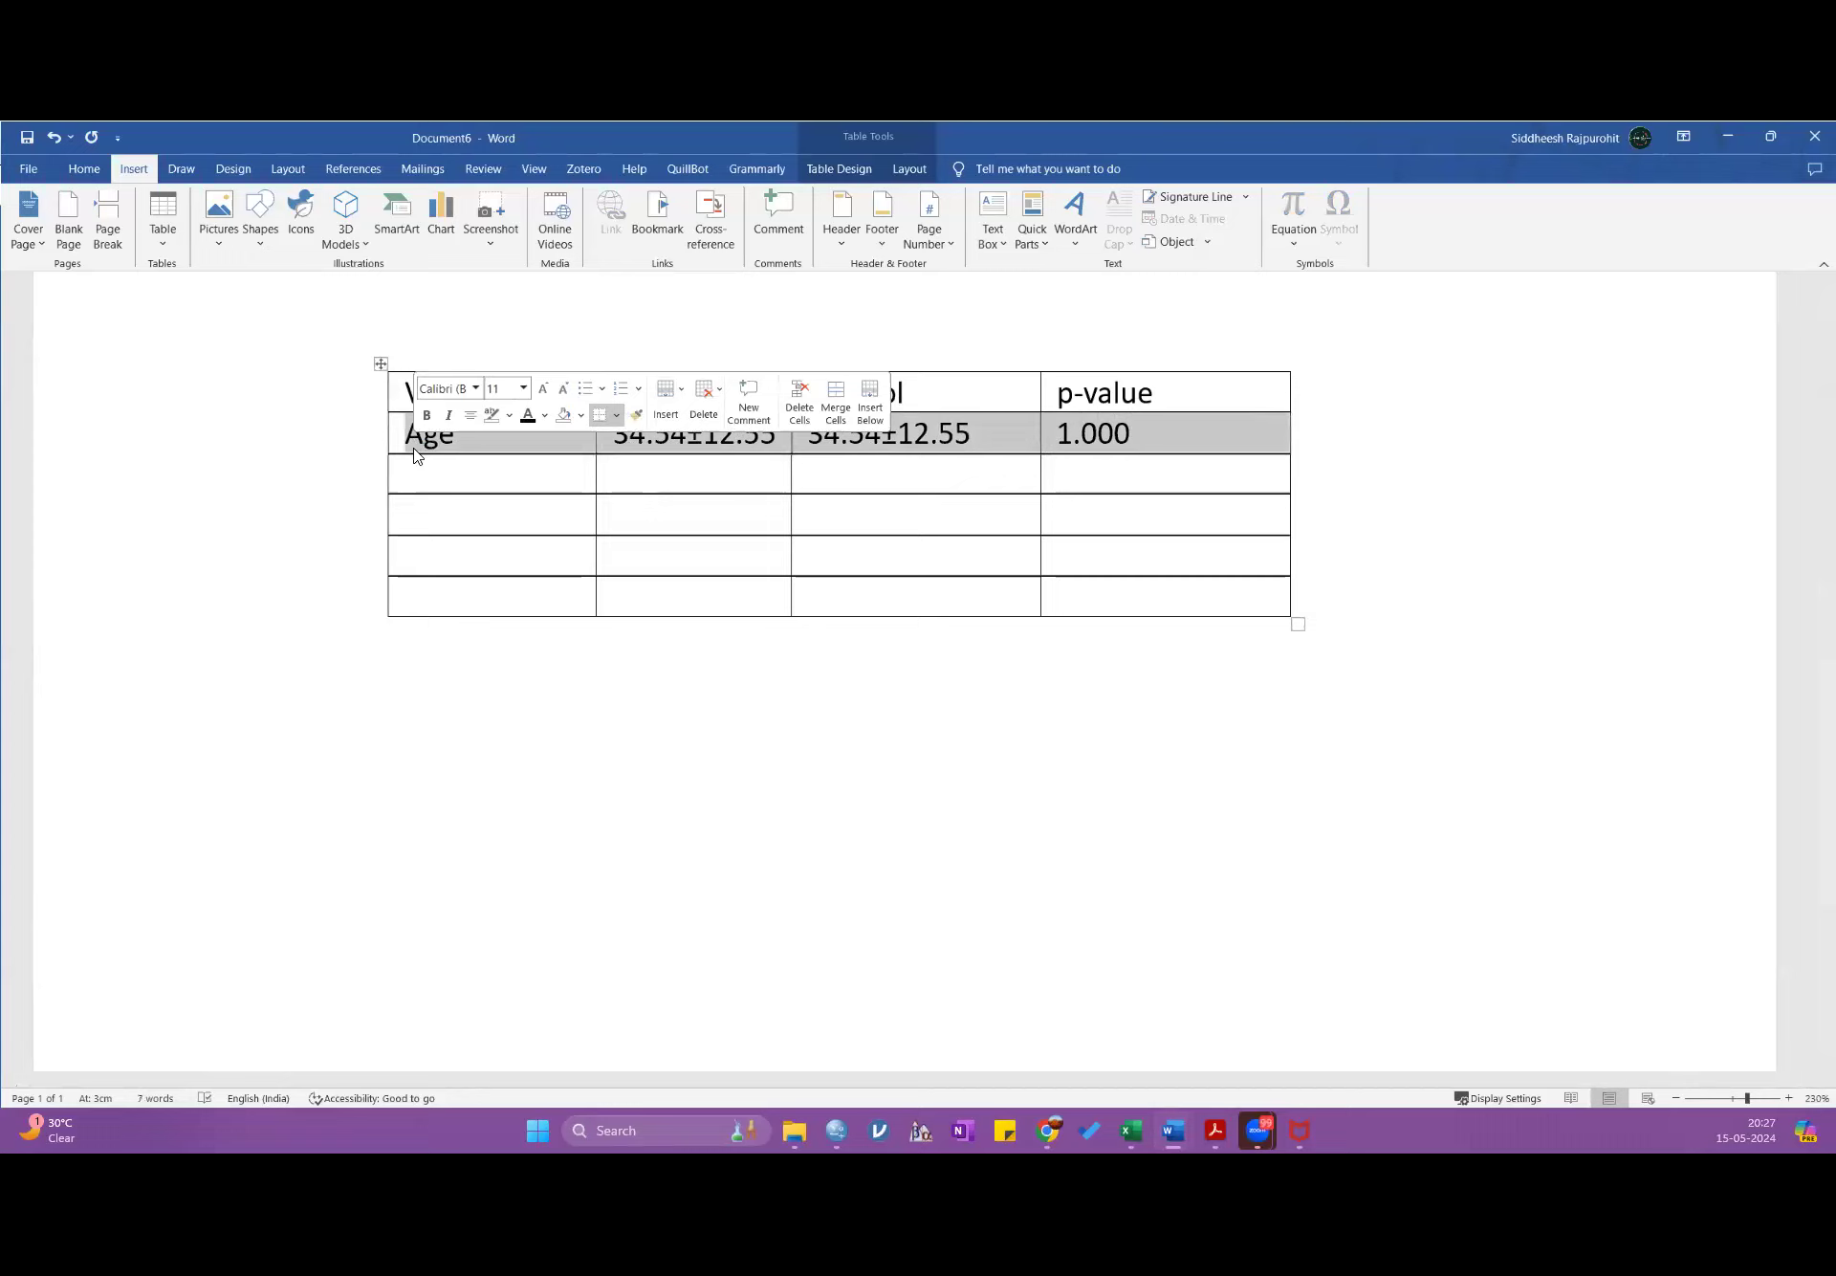
left_click(328, 438)
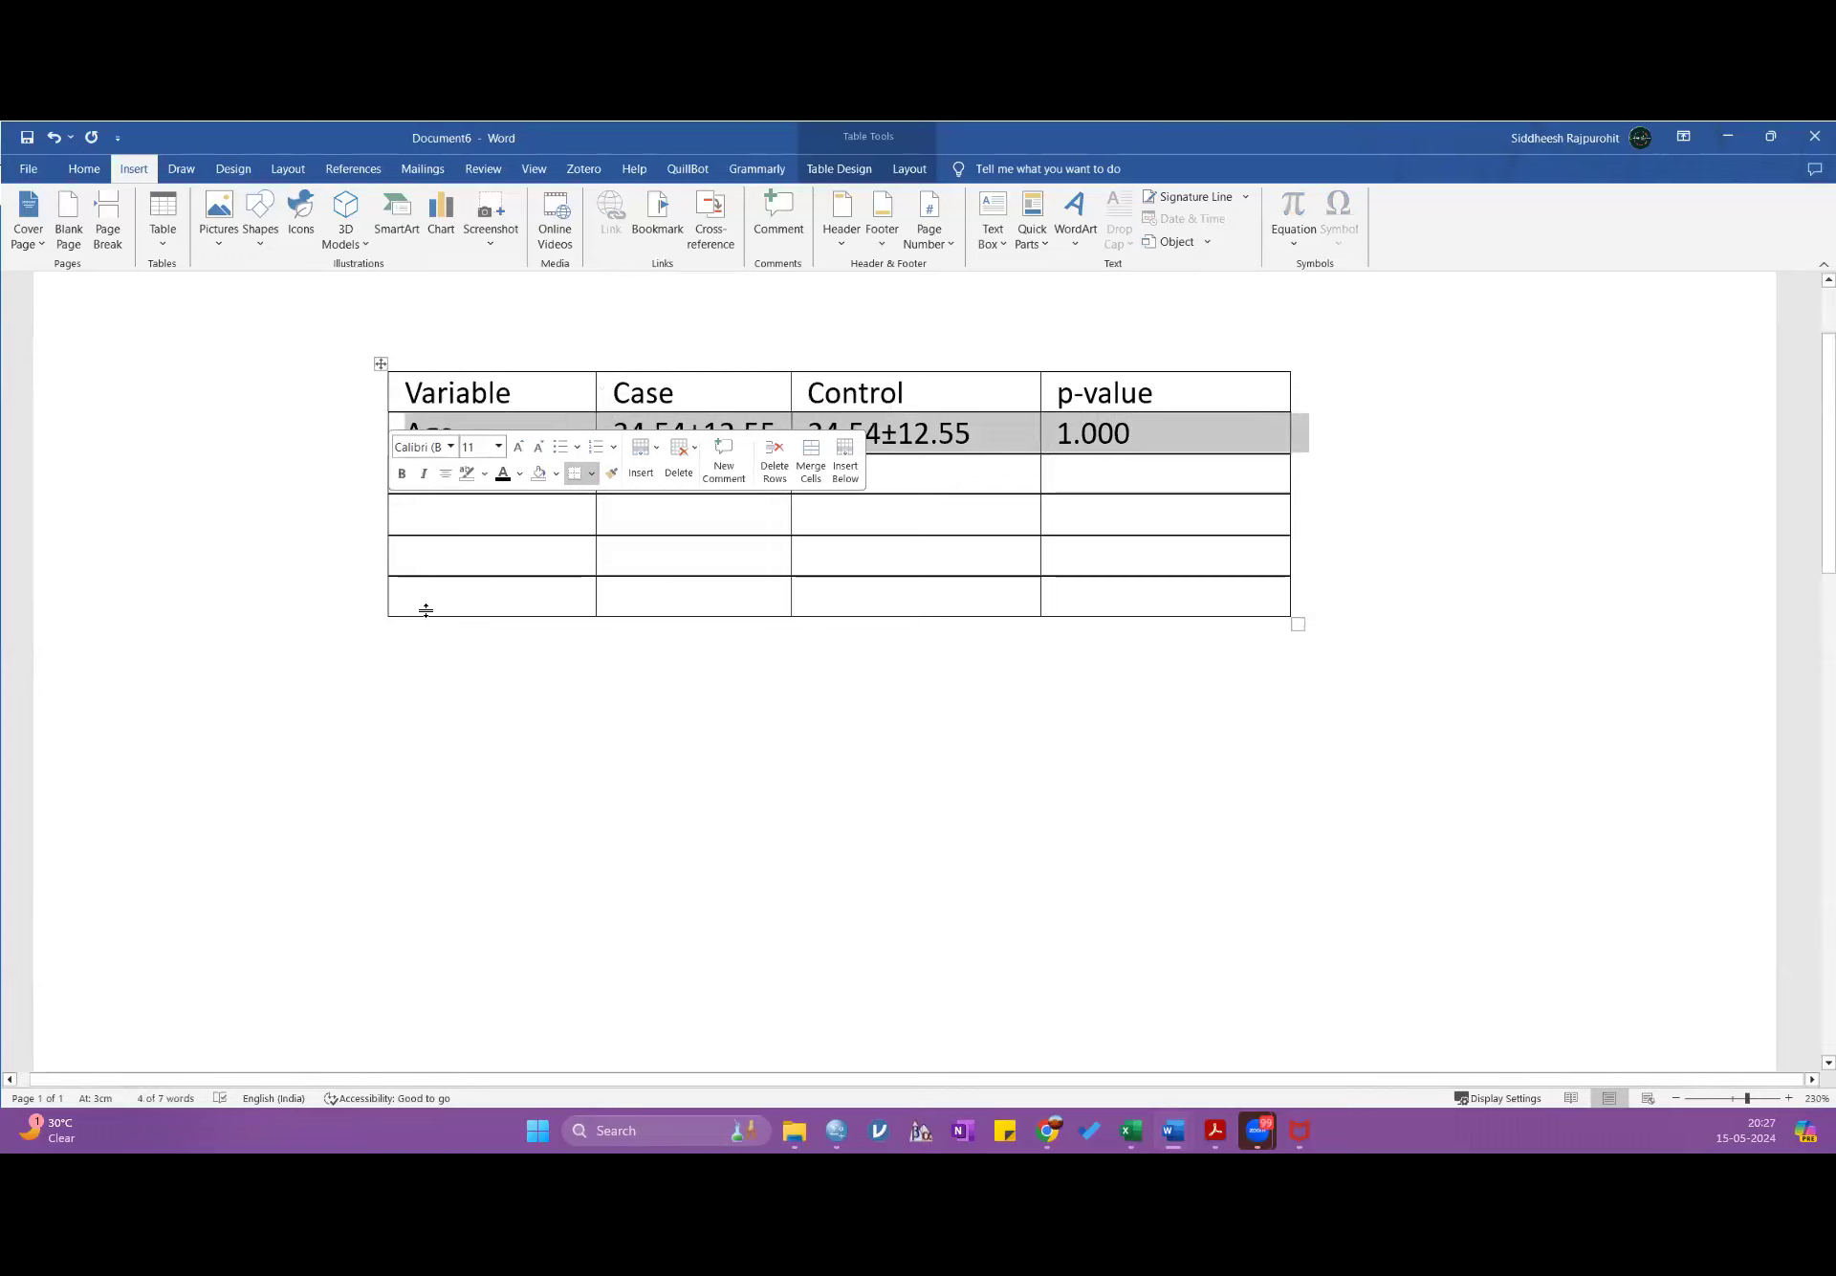
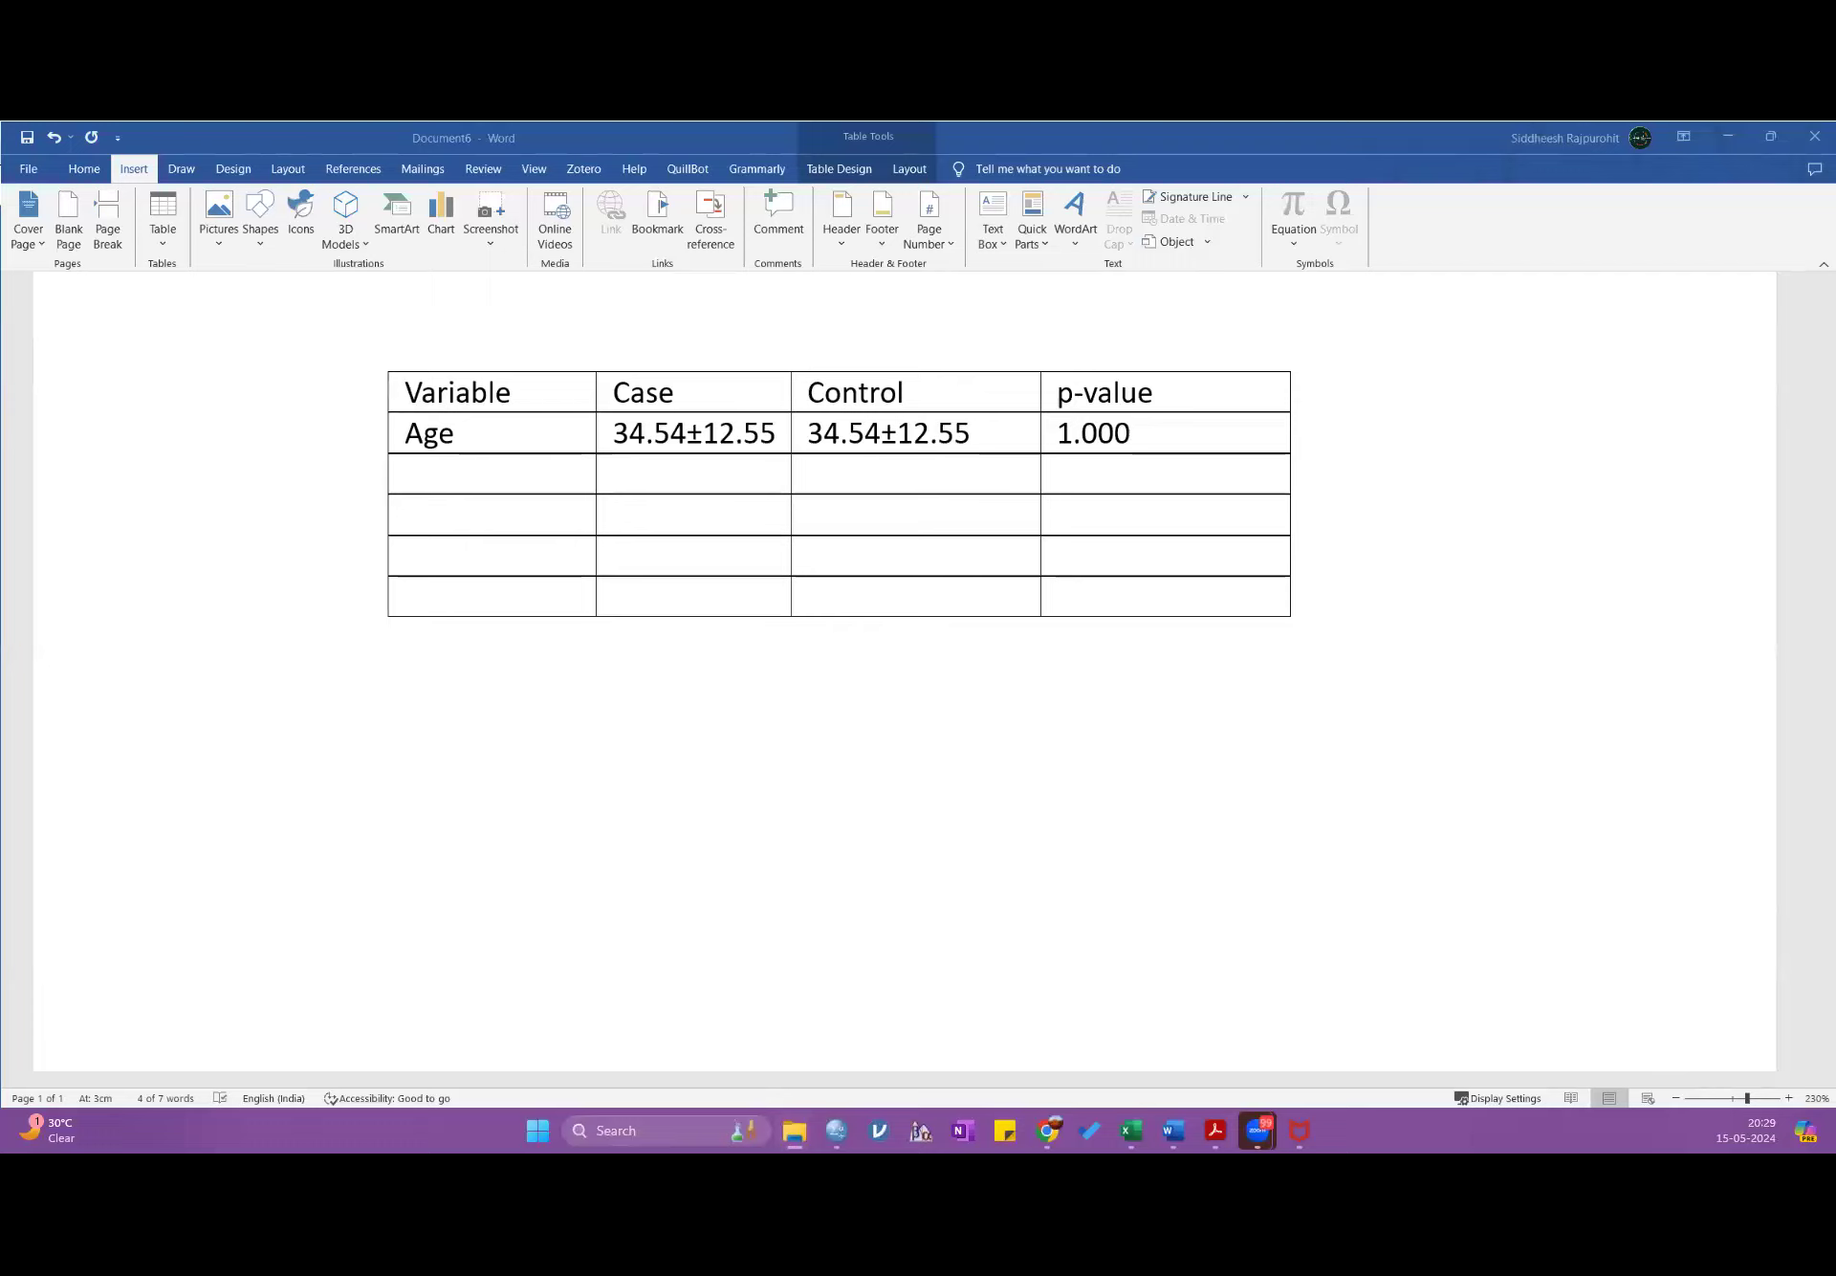
left_click_drag(466, 124, 459, 137)
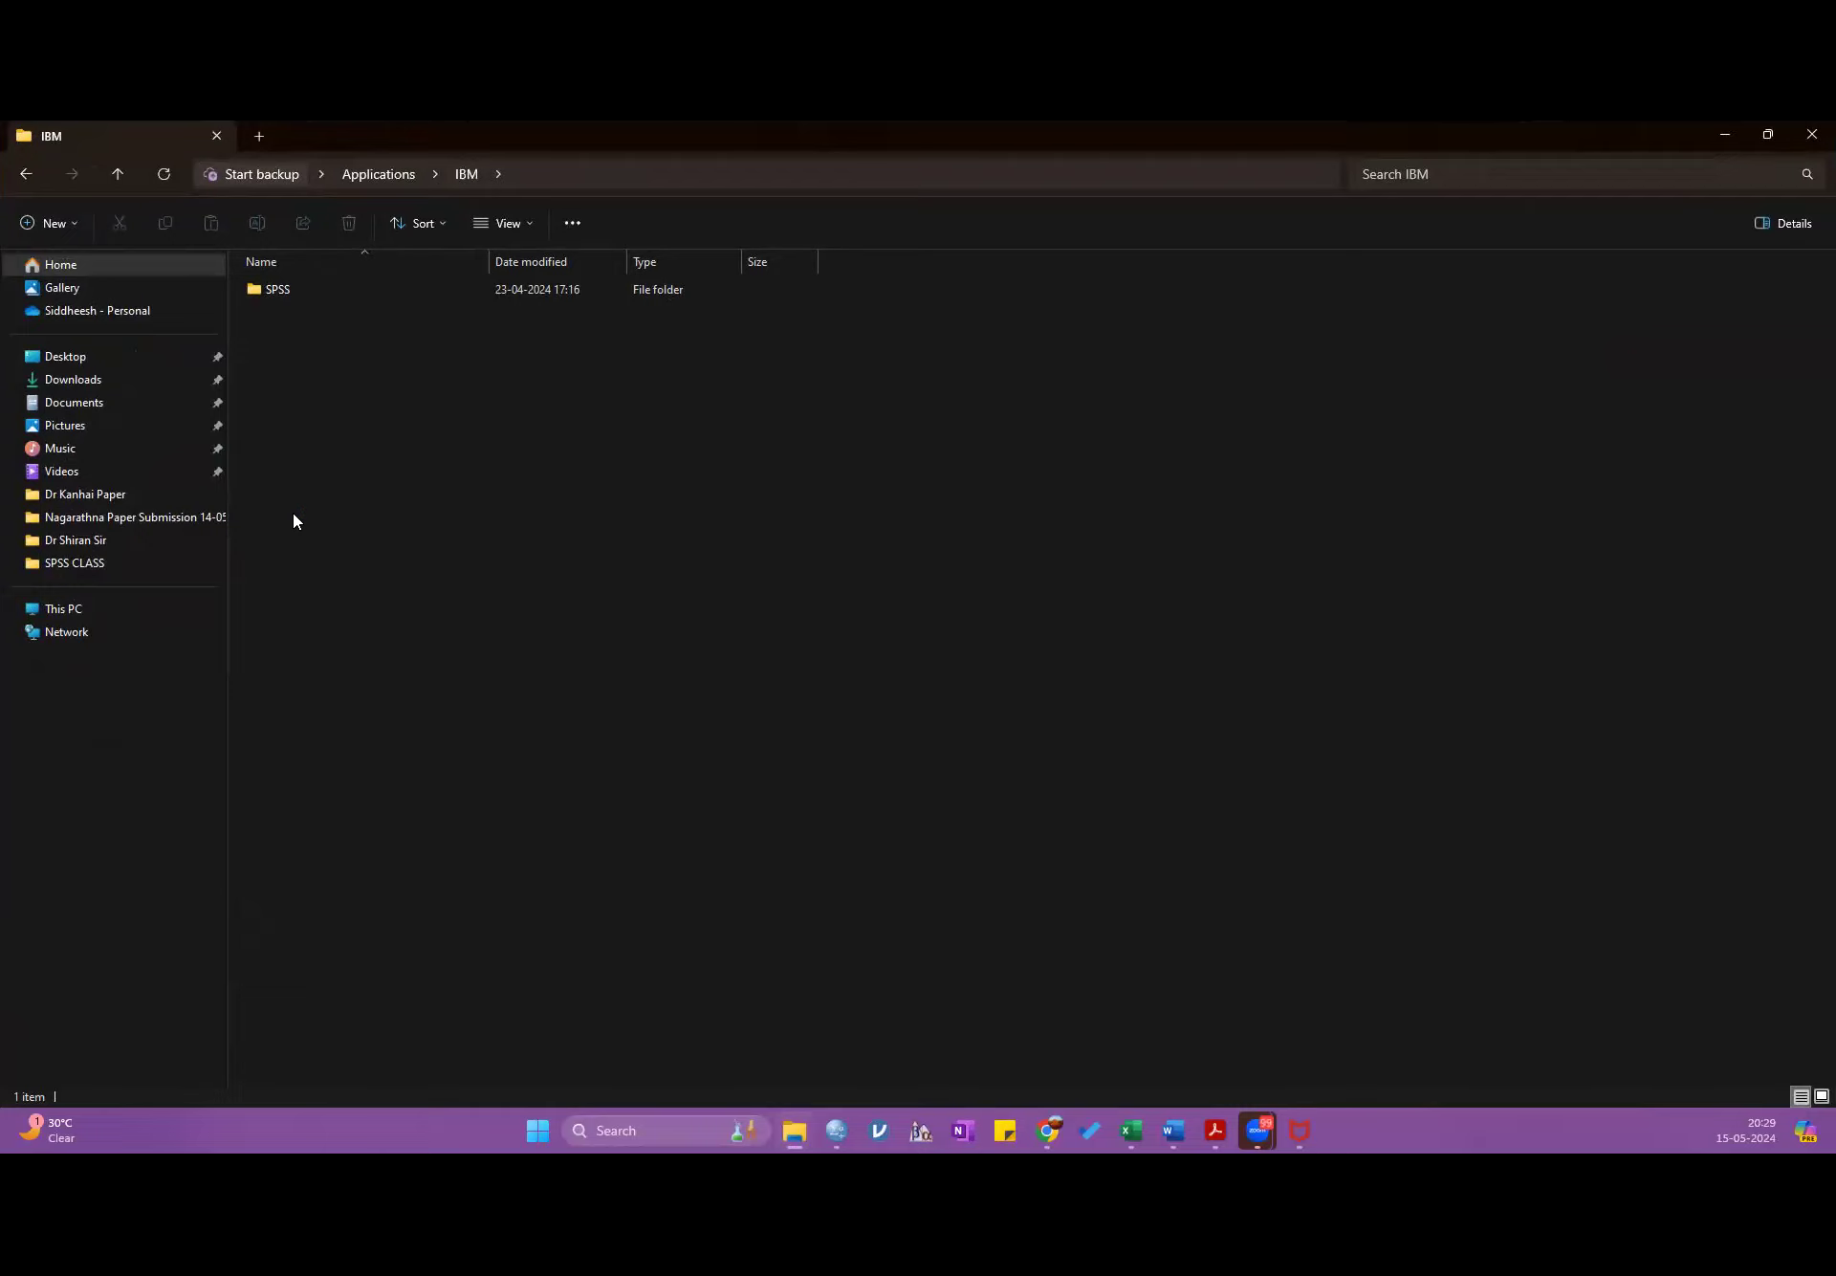
- In File Explorer, go from the IBM folder through SPSS, Statistics and 20 to the VC9 folder
double_click(329, 289)
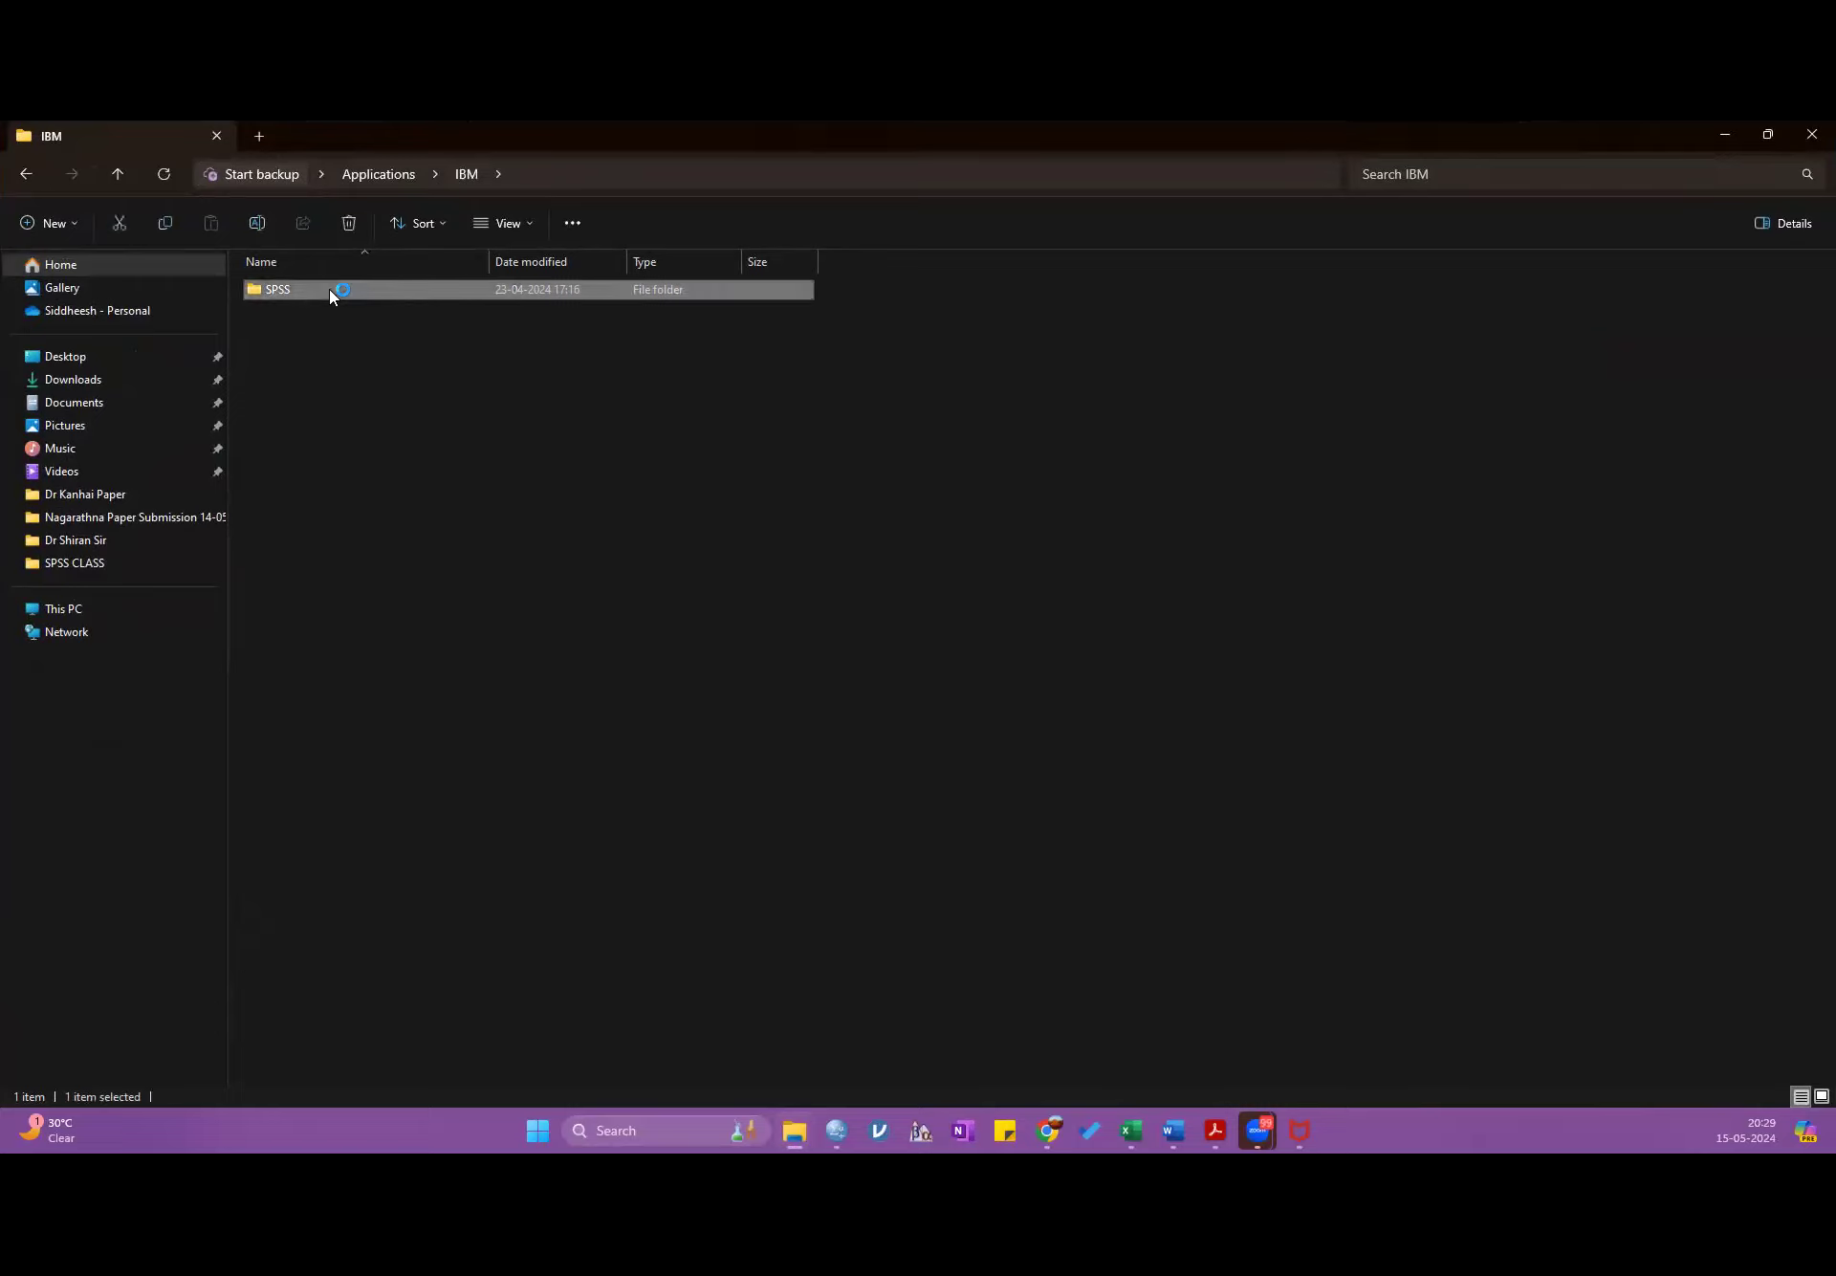
double_click(329, 289)
double_click(329, 289)
double_click(330, 290)
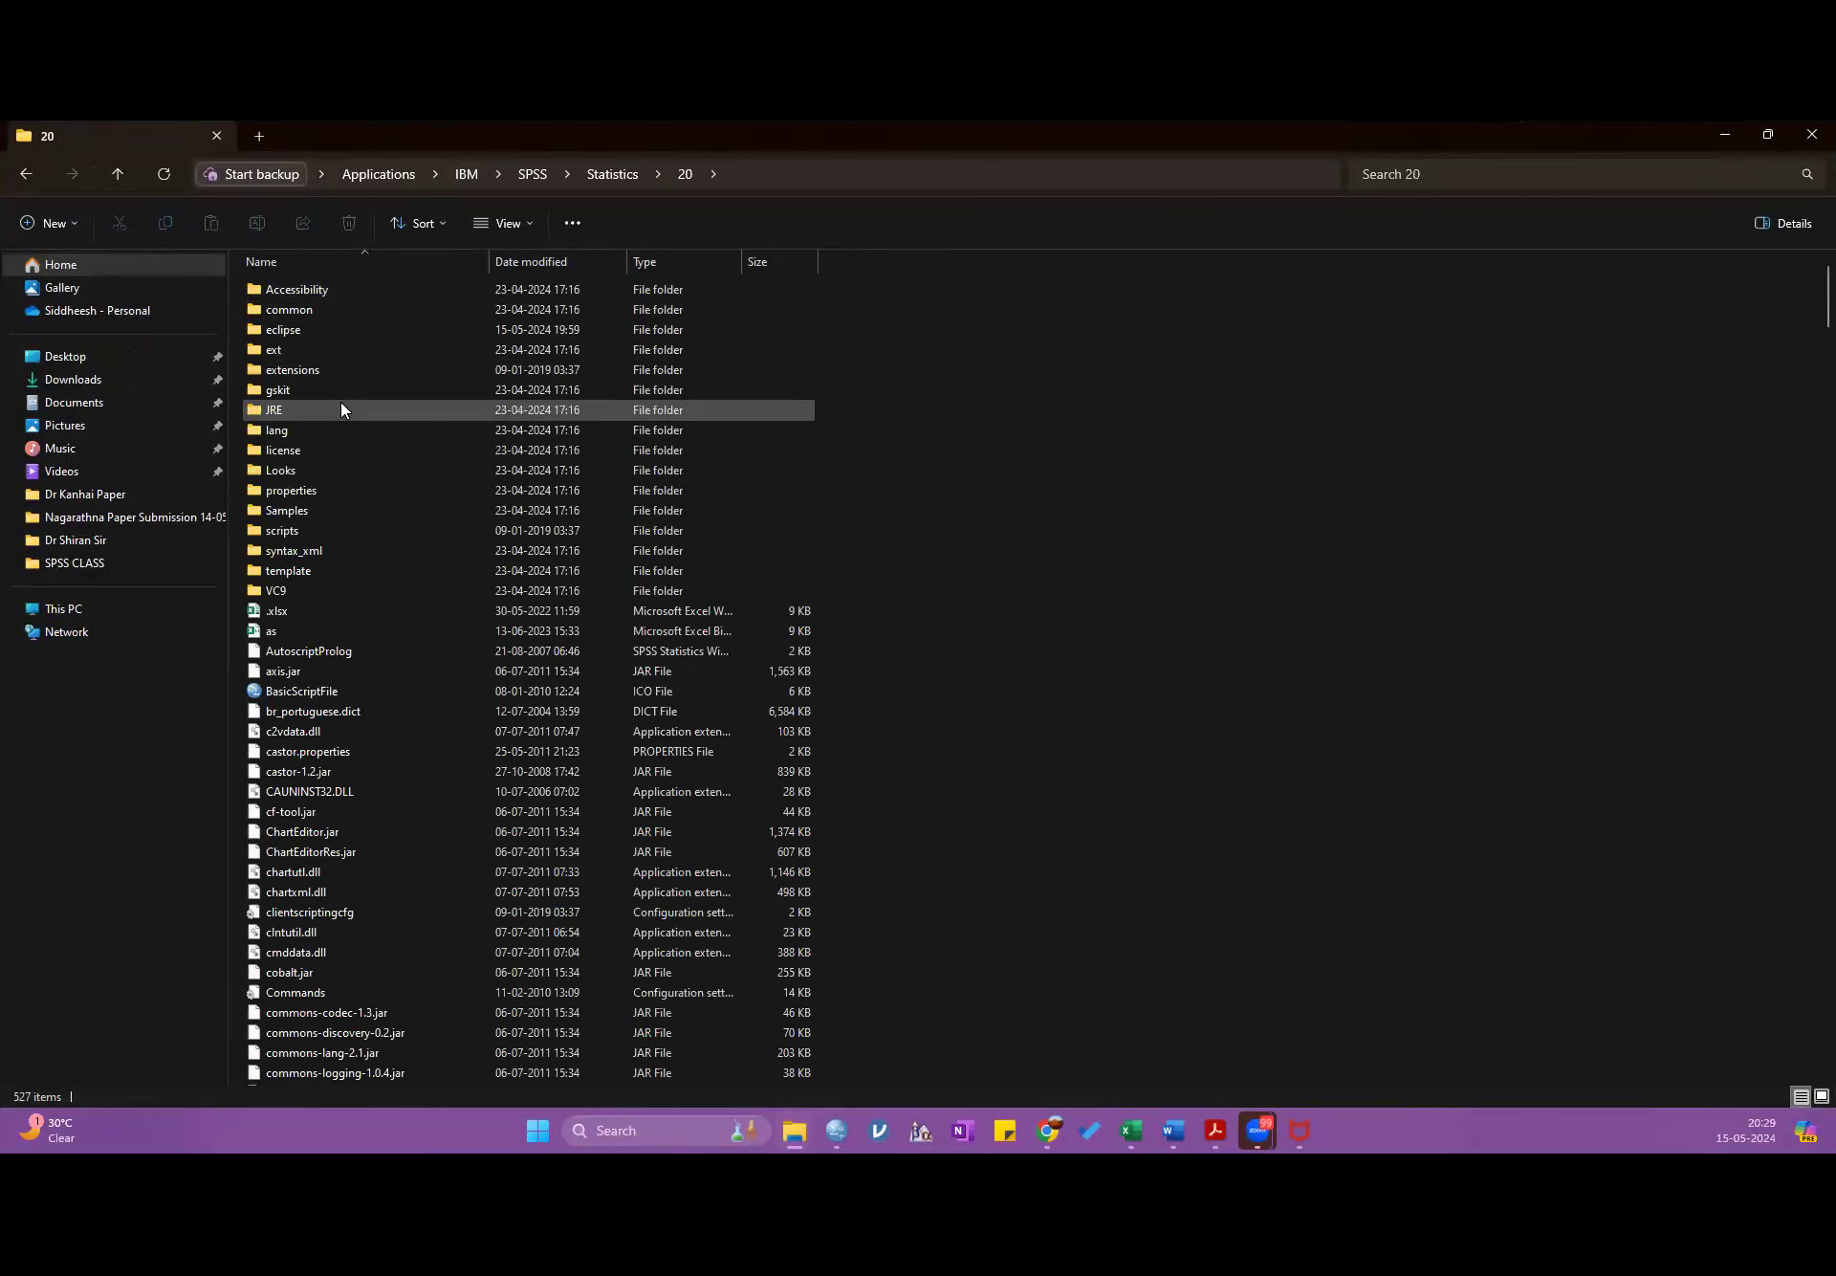
double_click(329, 591)
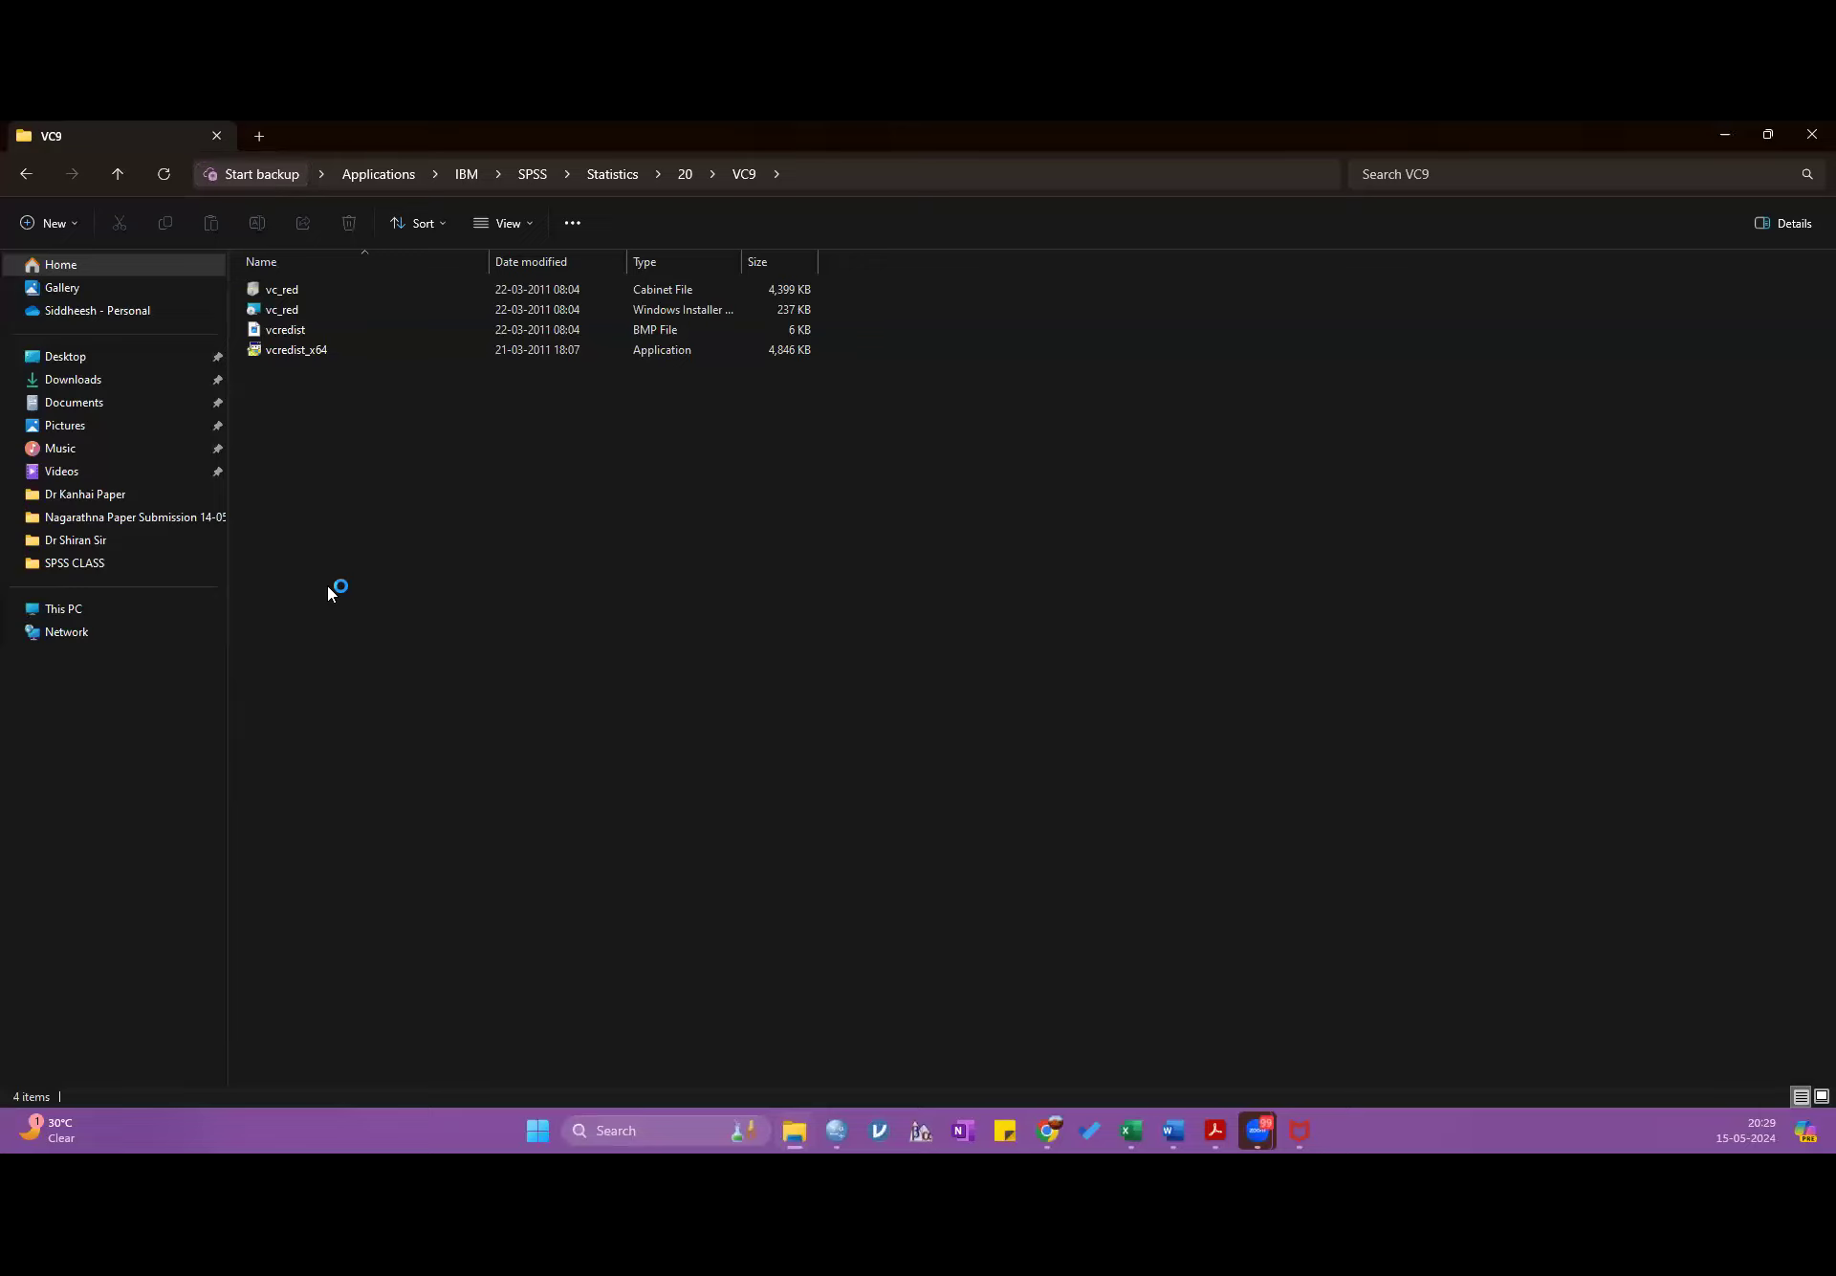
- Bring up the Run as administrator option for the vcredist_x64 application
left_click(303, 364)
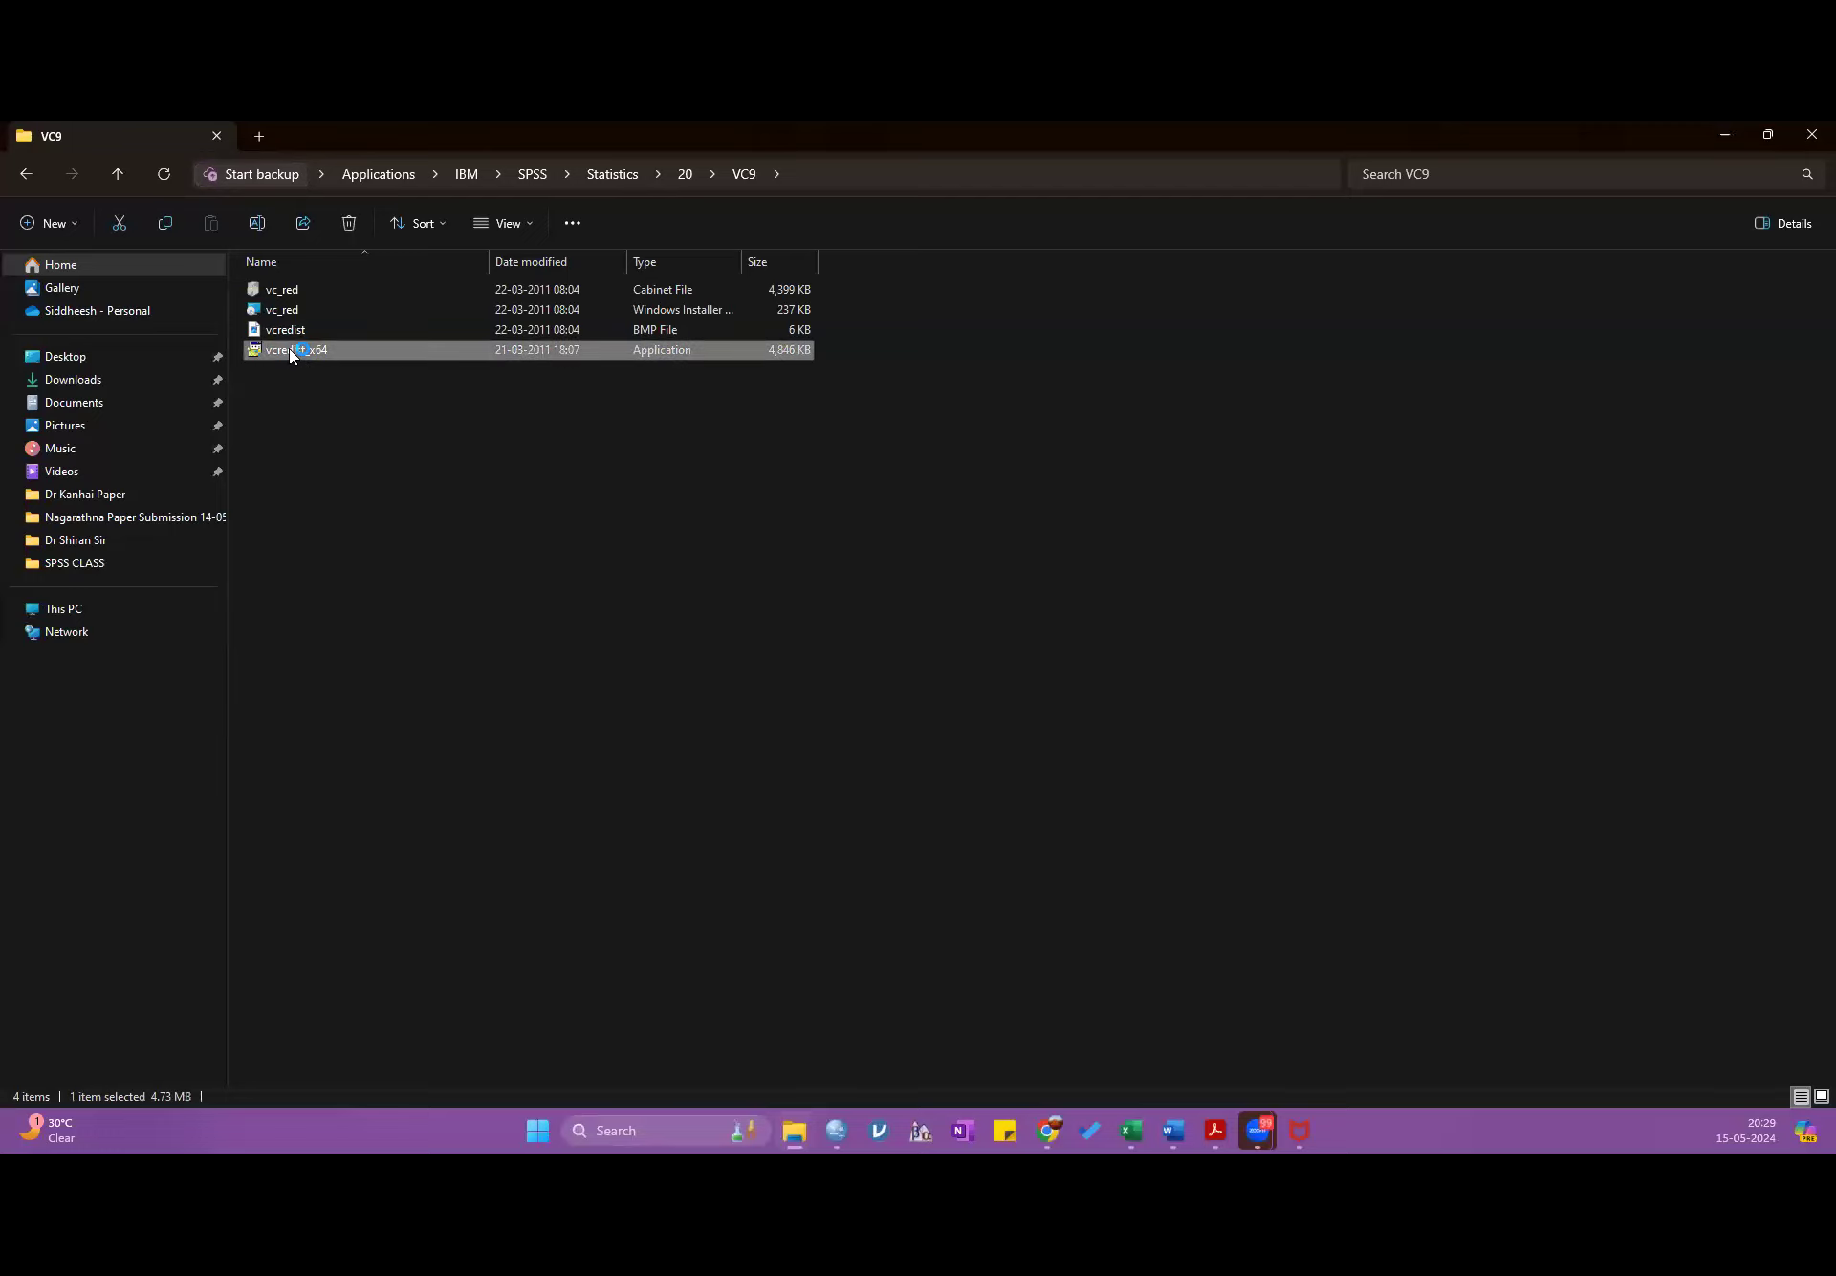
right_click(291, 355)
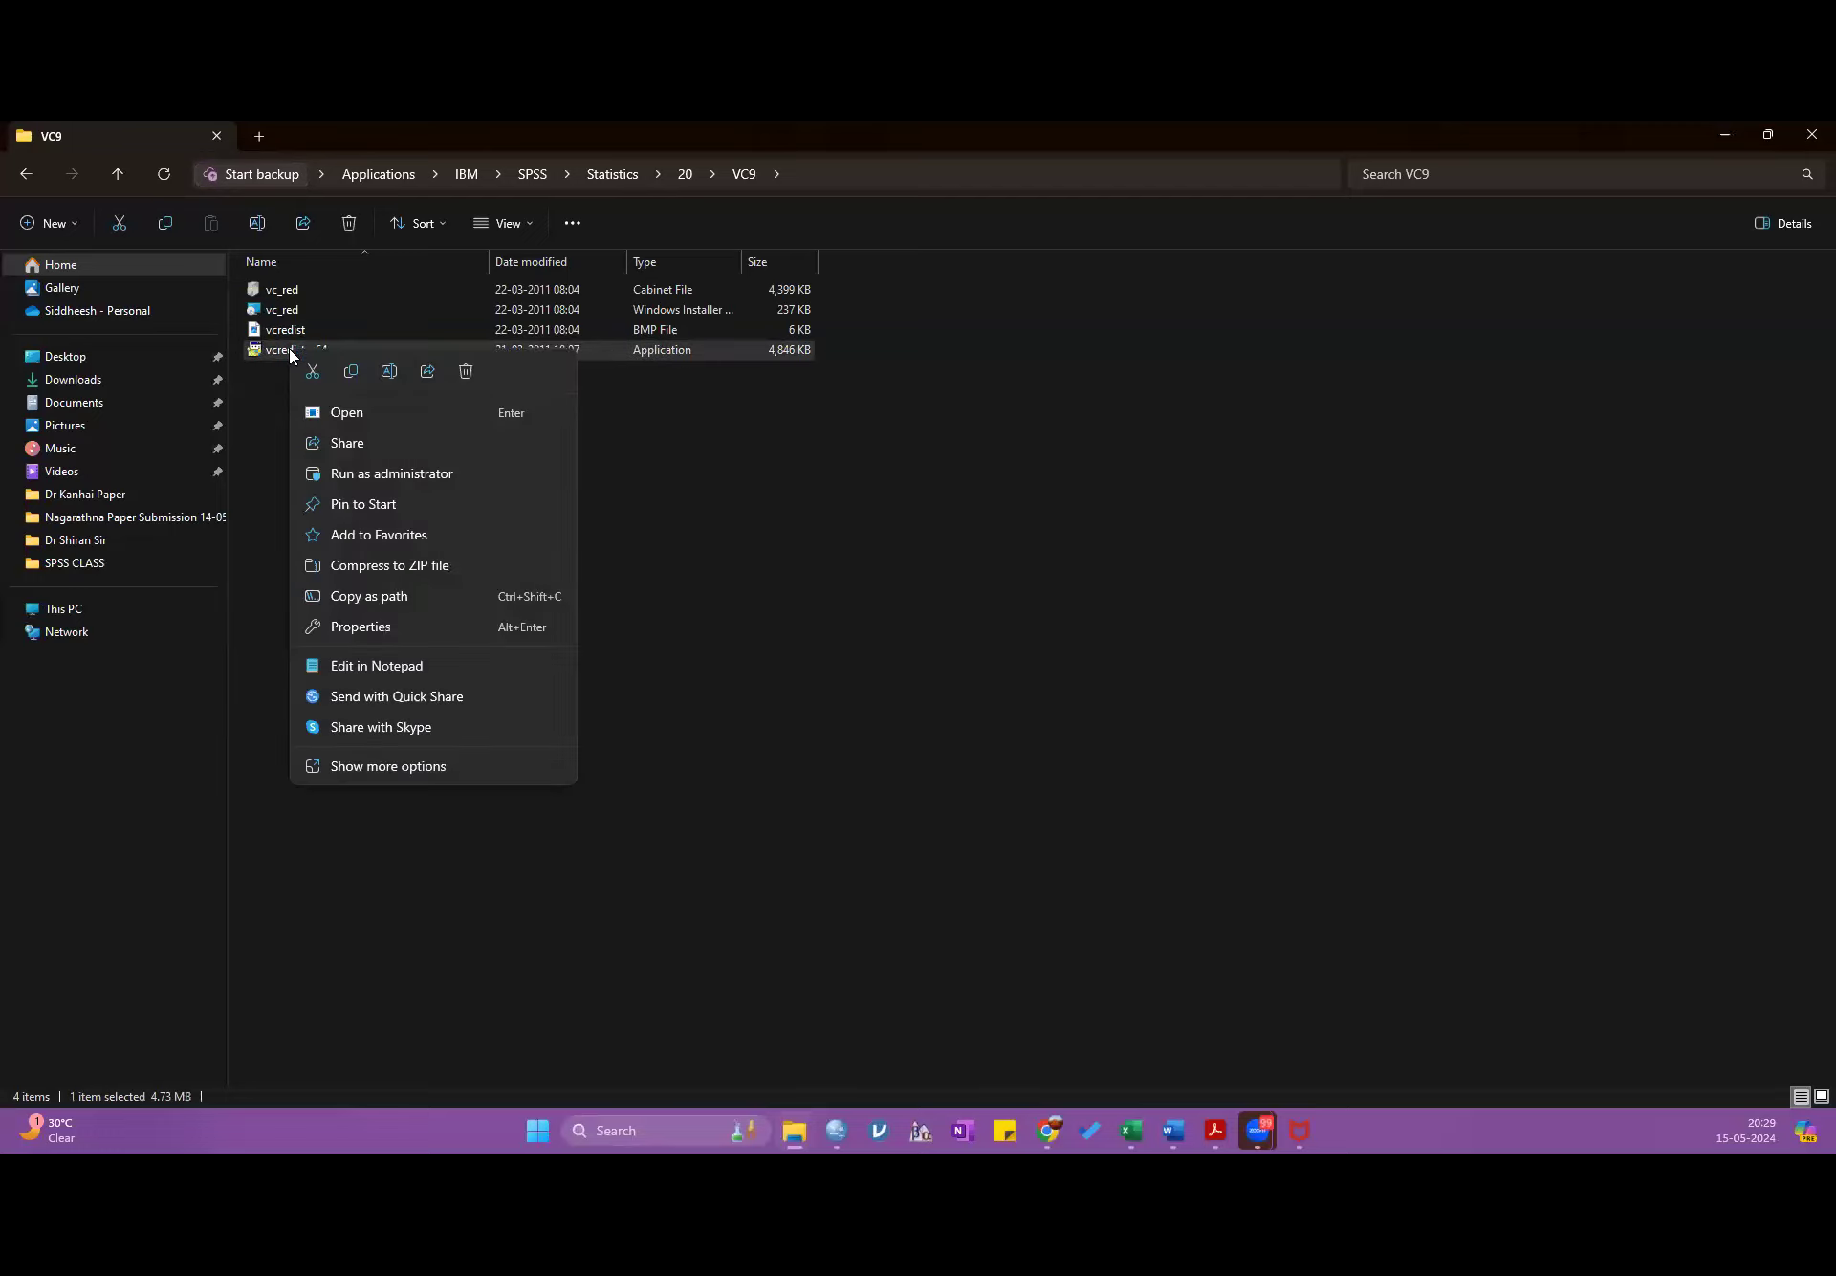
left_click(390, 475)
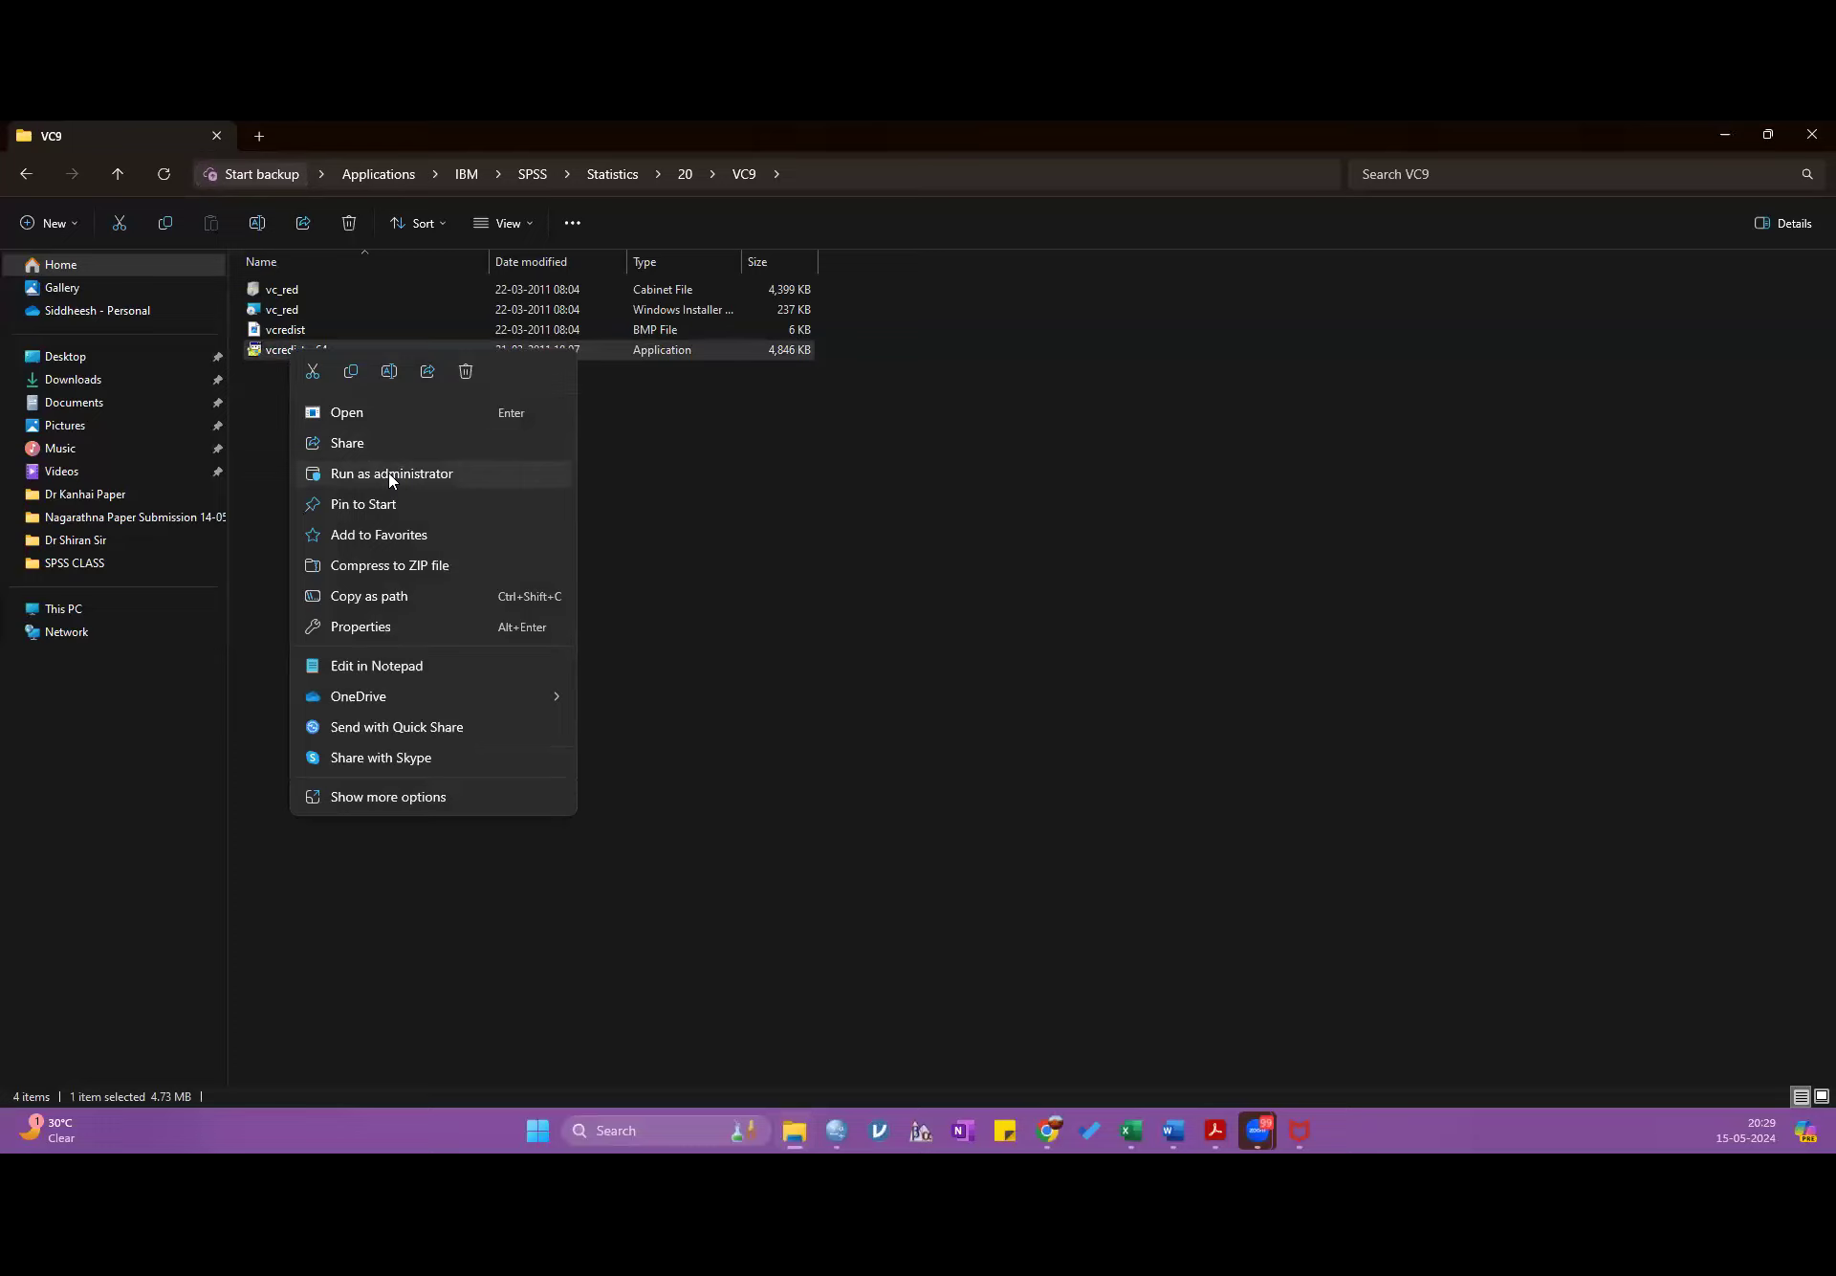
- Return to the IBM folder and go through SPSS, Statistics and 20 into VC9 again
left_click(465, 175)
double_click(328, 290)
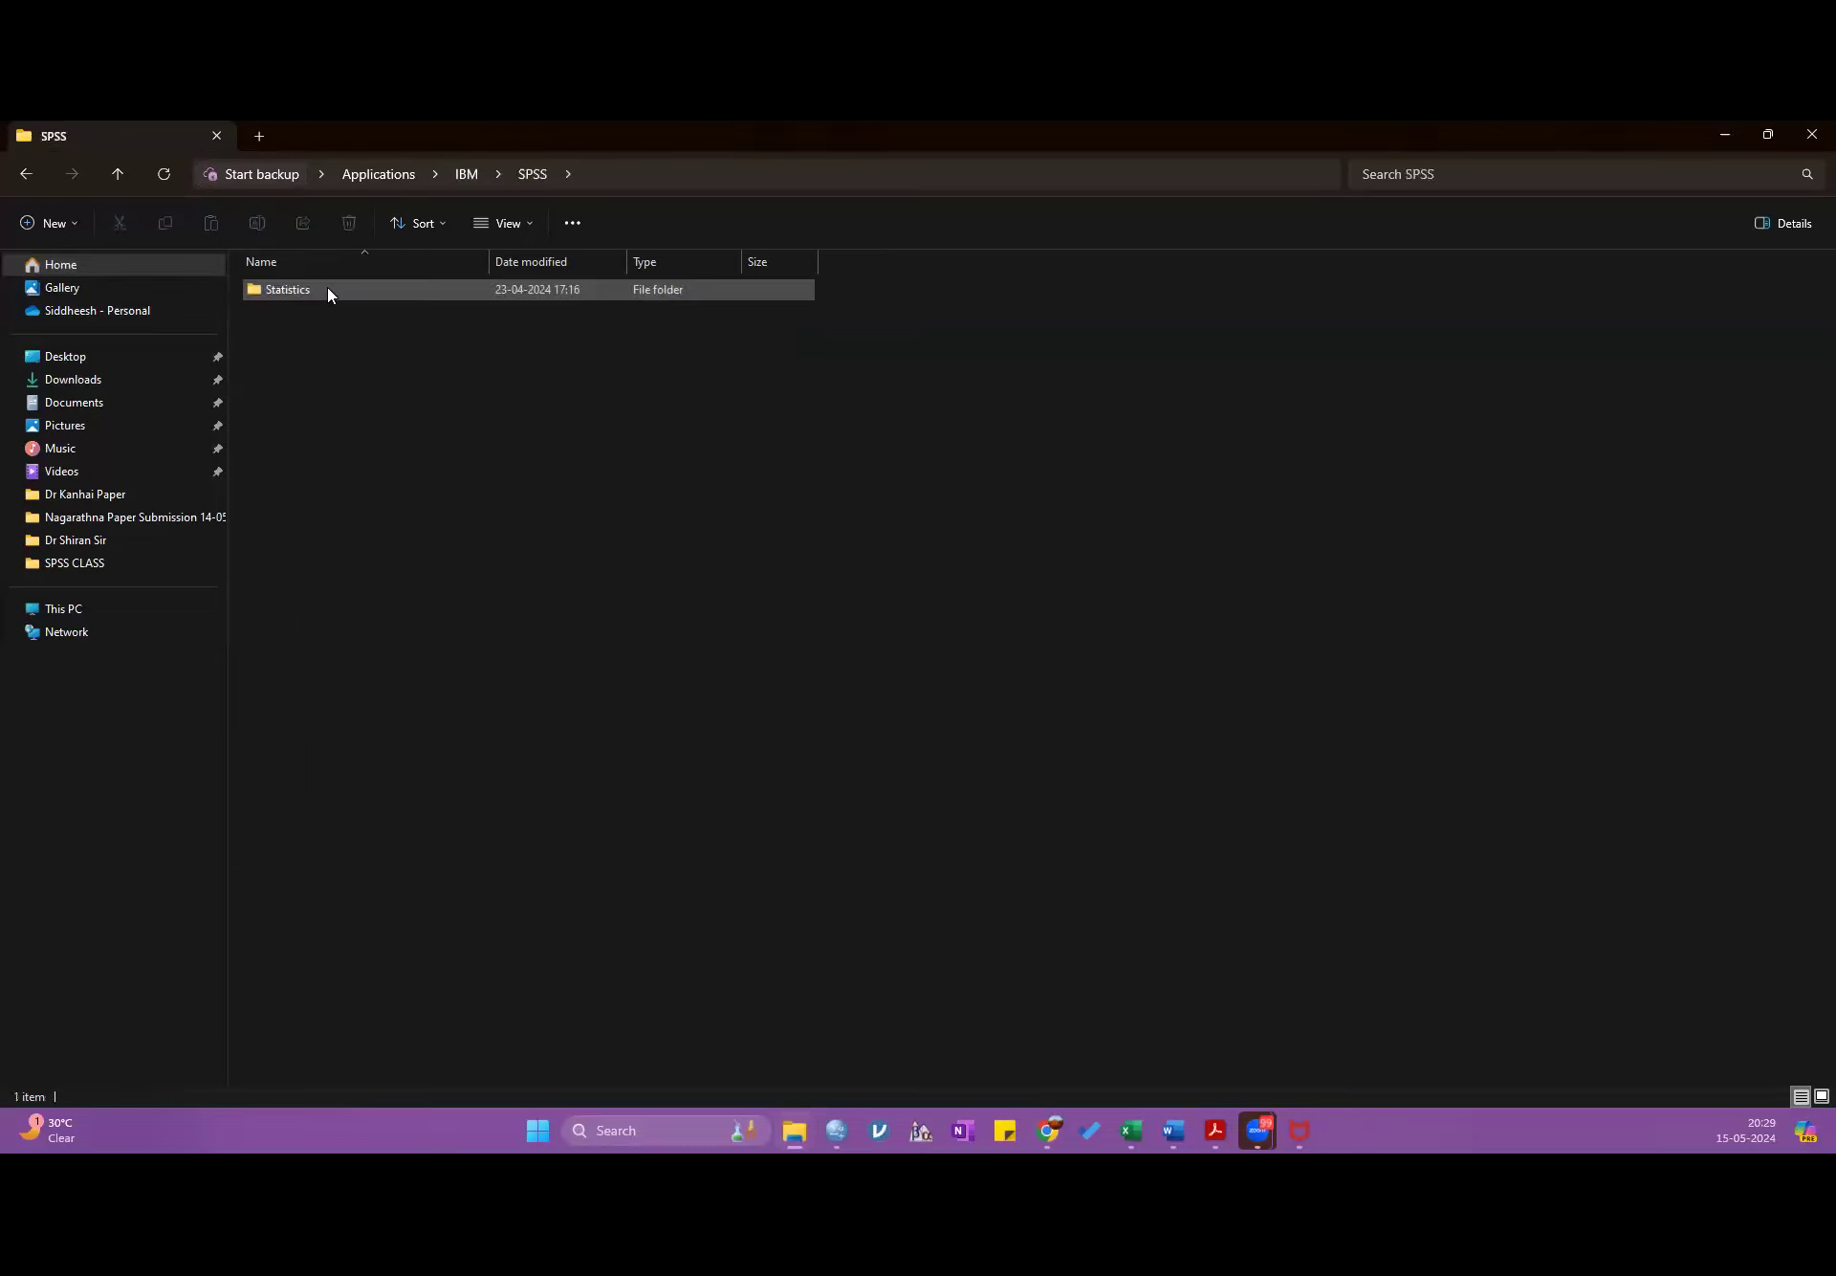
double_click(327, 289)
double_click(327, 289)
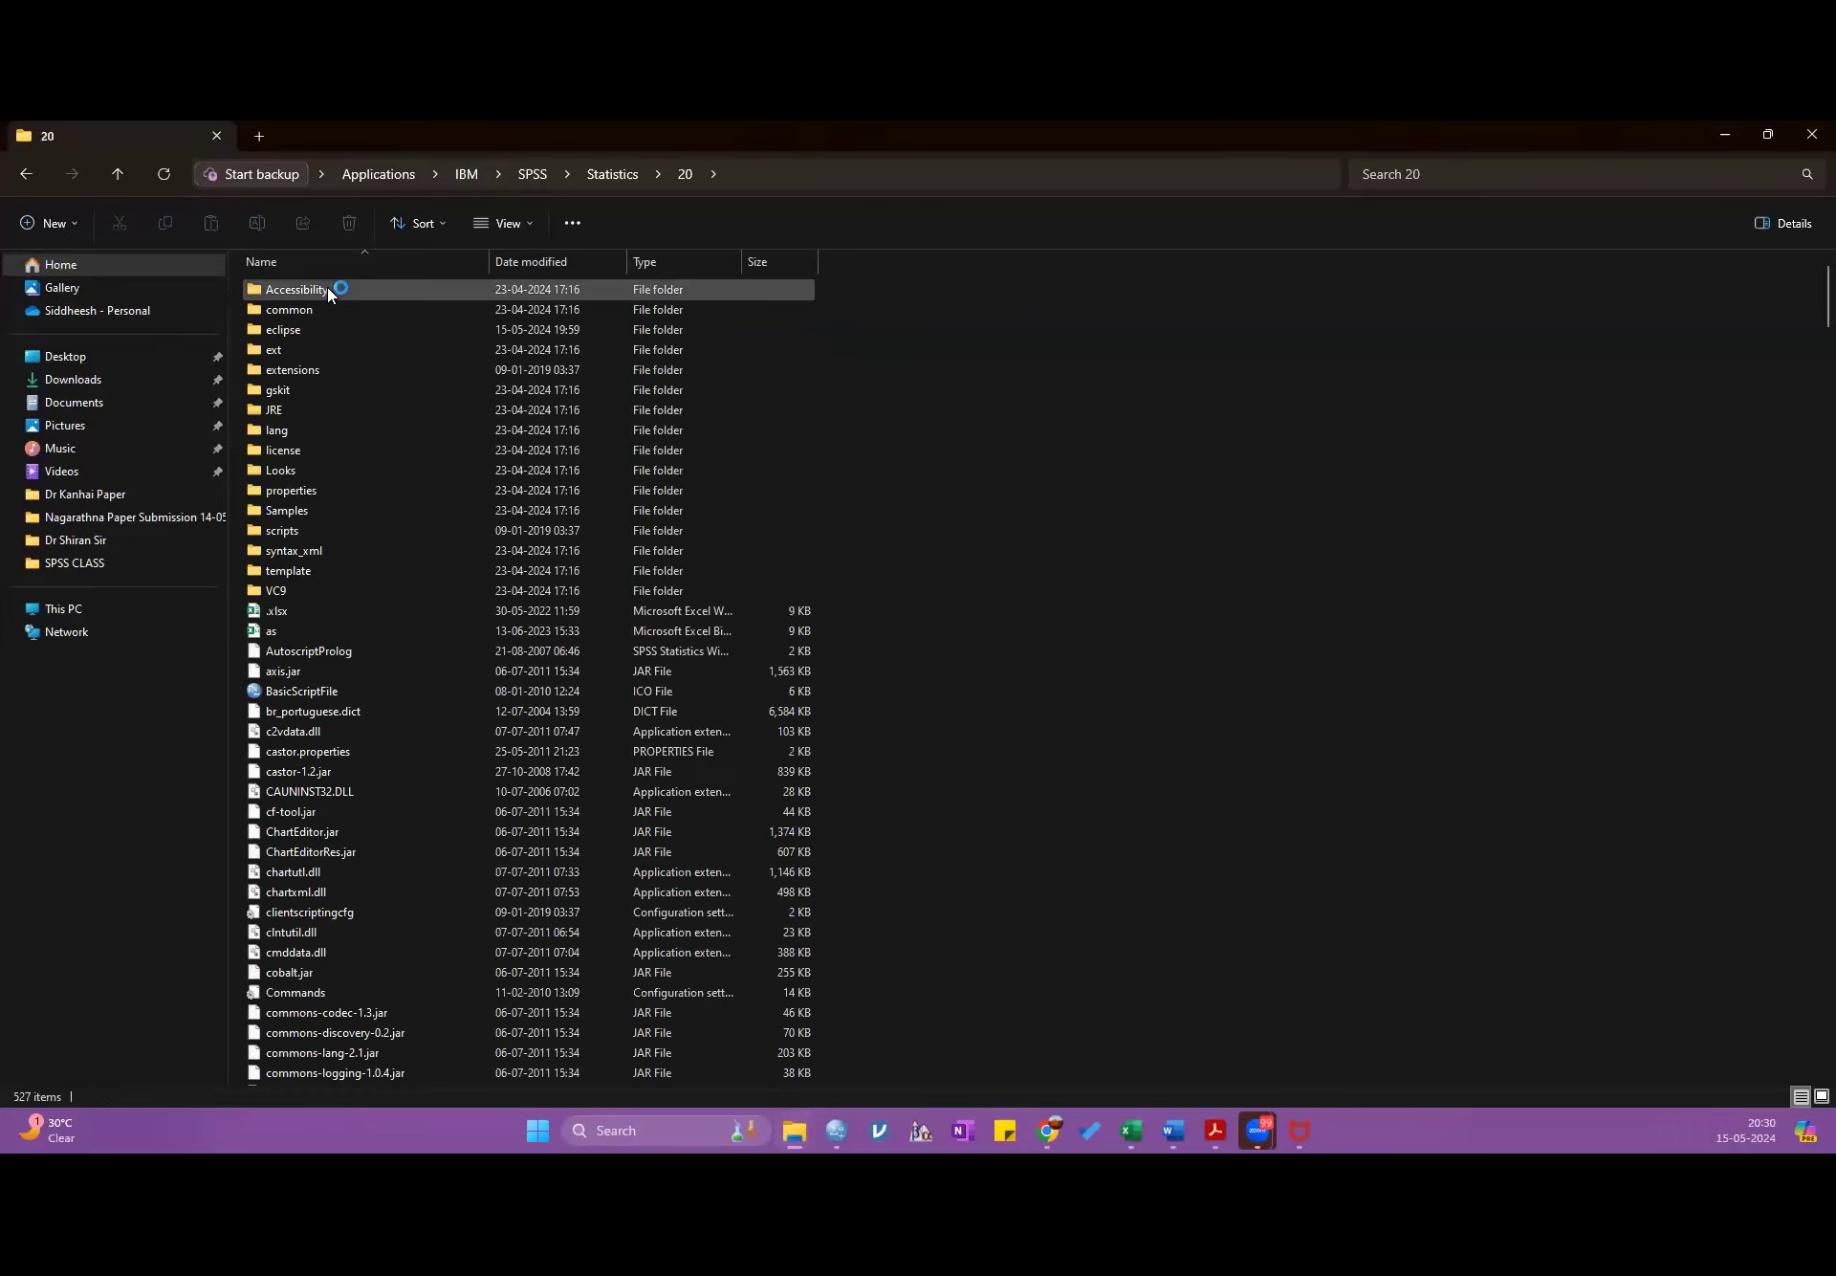
double_click(291, 591)
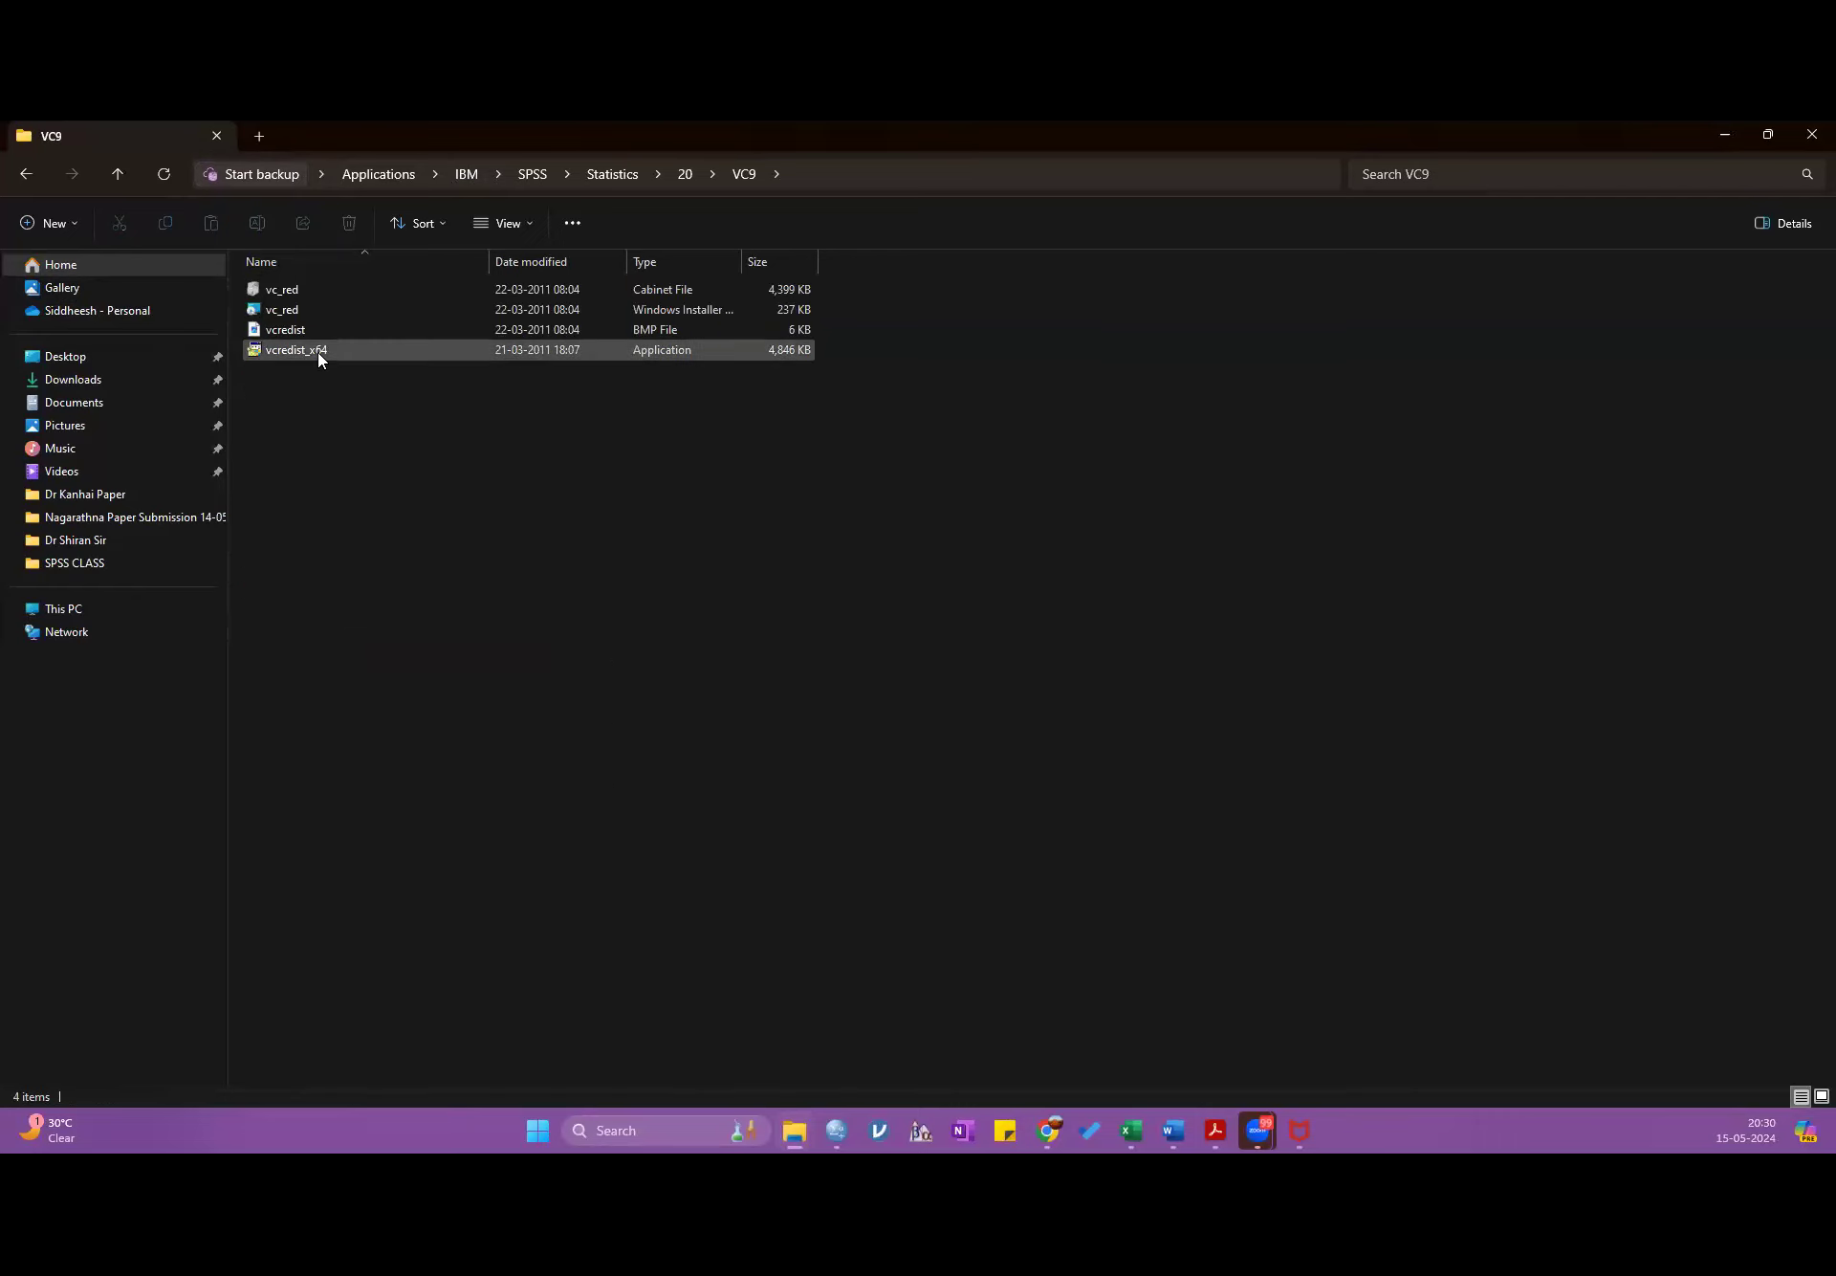
- Run the vcredist_x64 application in the VC9 folder as administrator
right_click(299, 352)
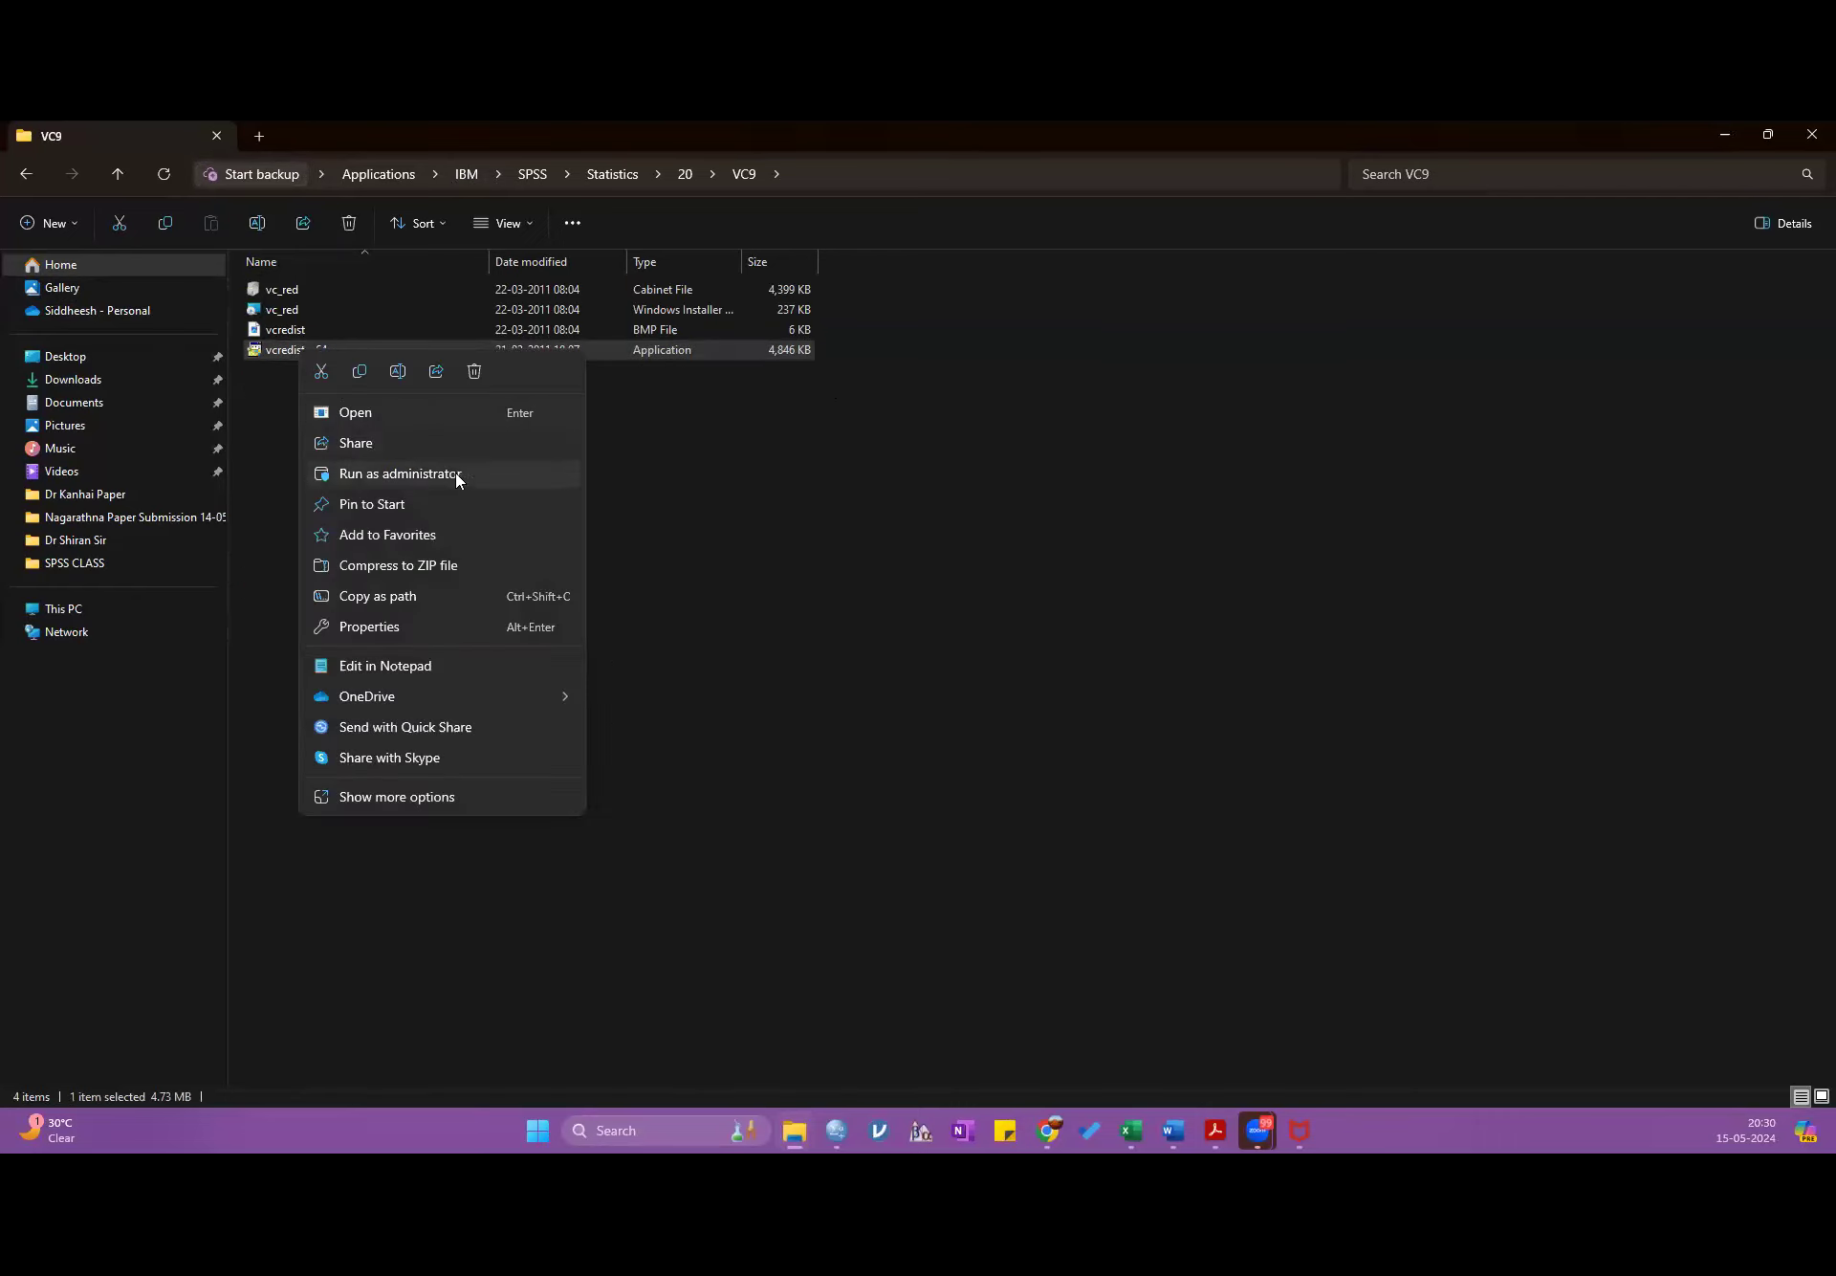
left_click(479, 475)
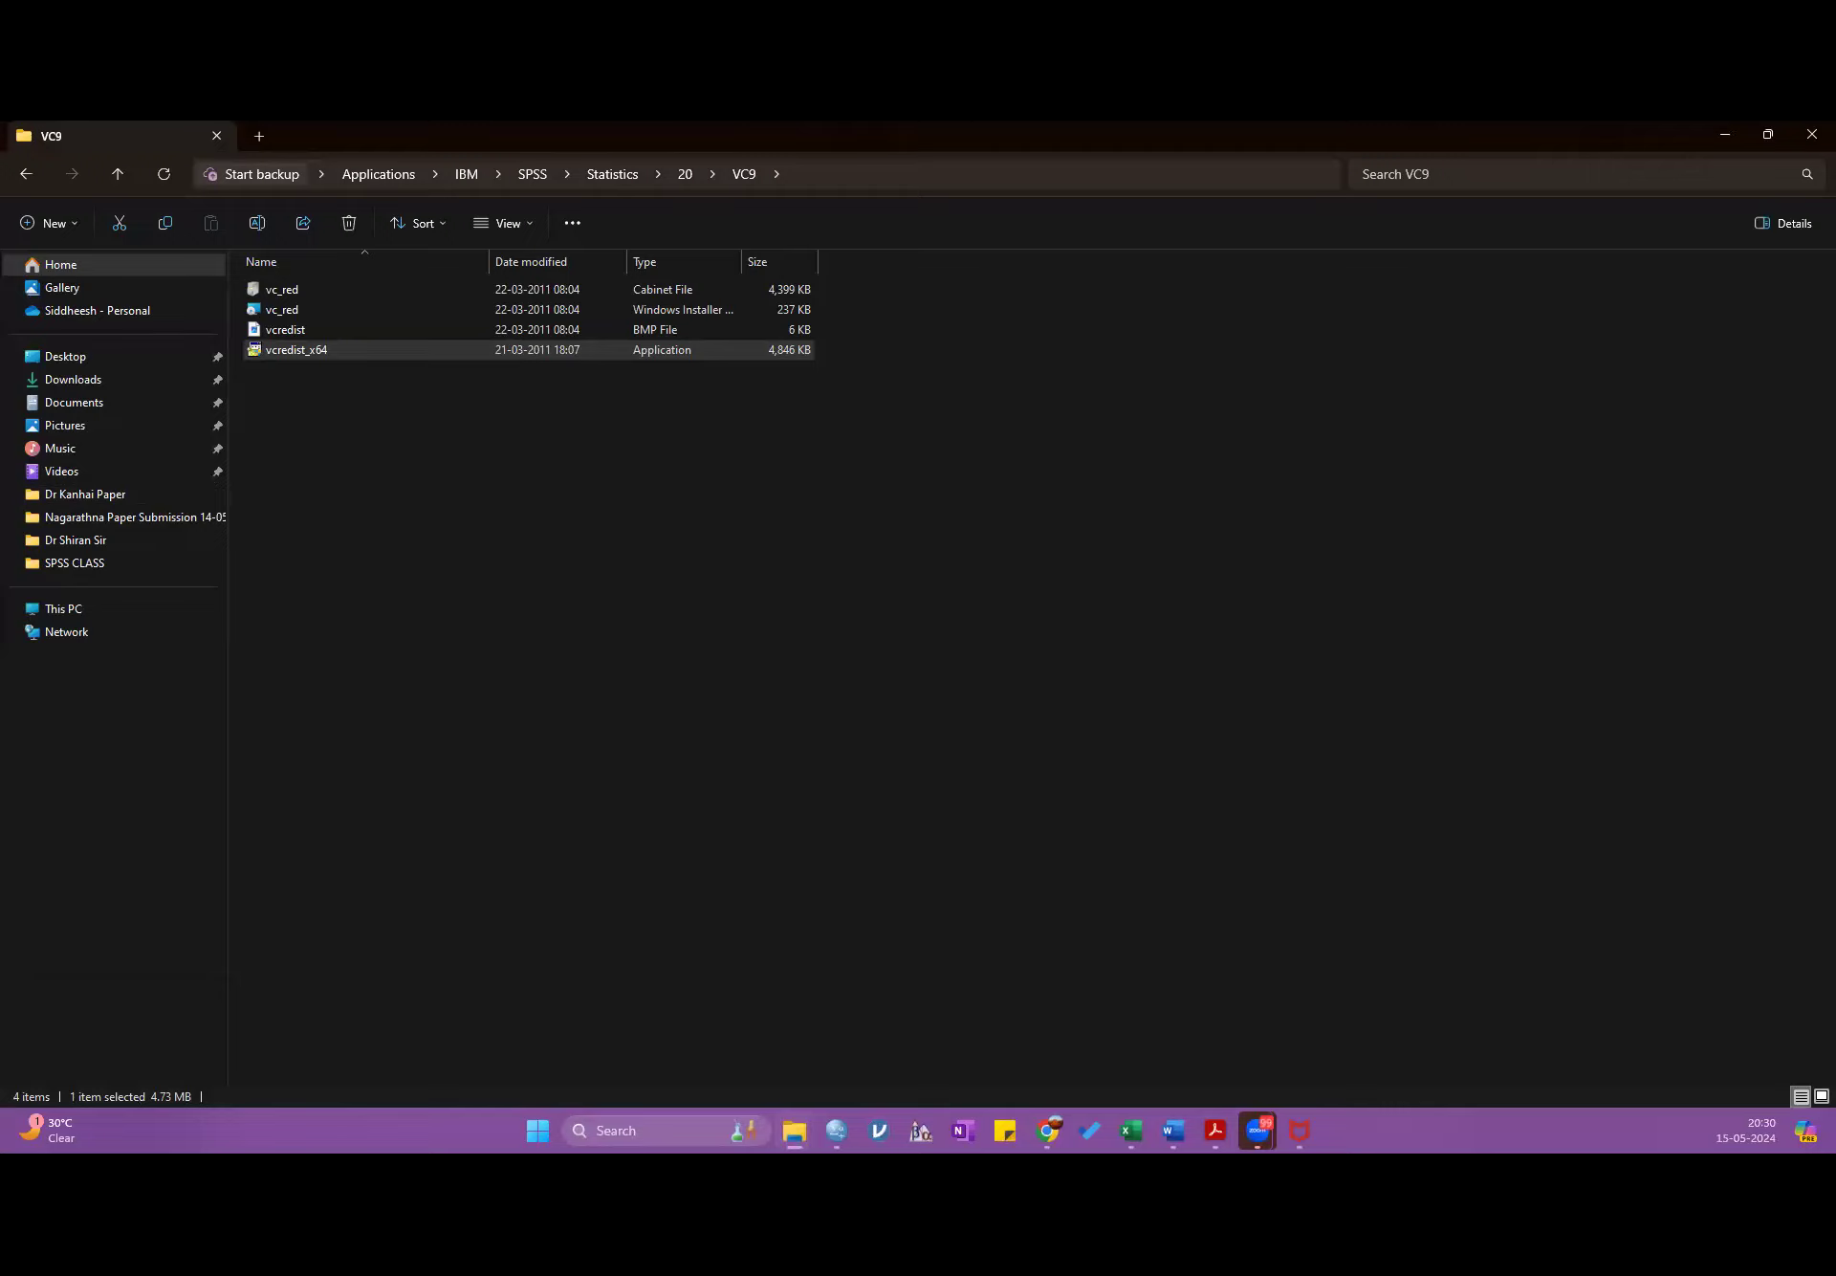
left_click(116, 640)
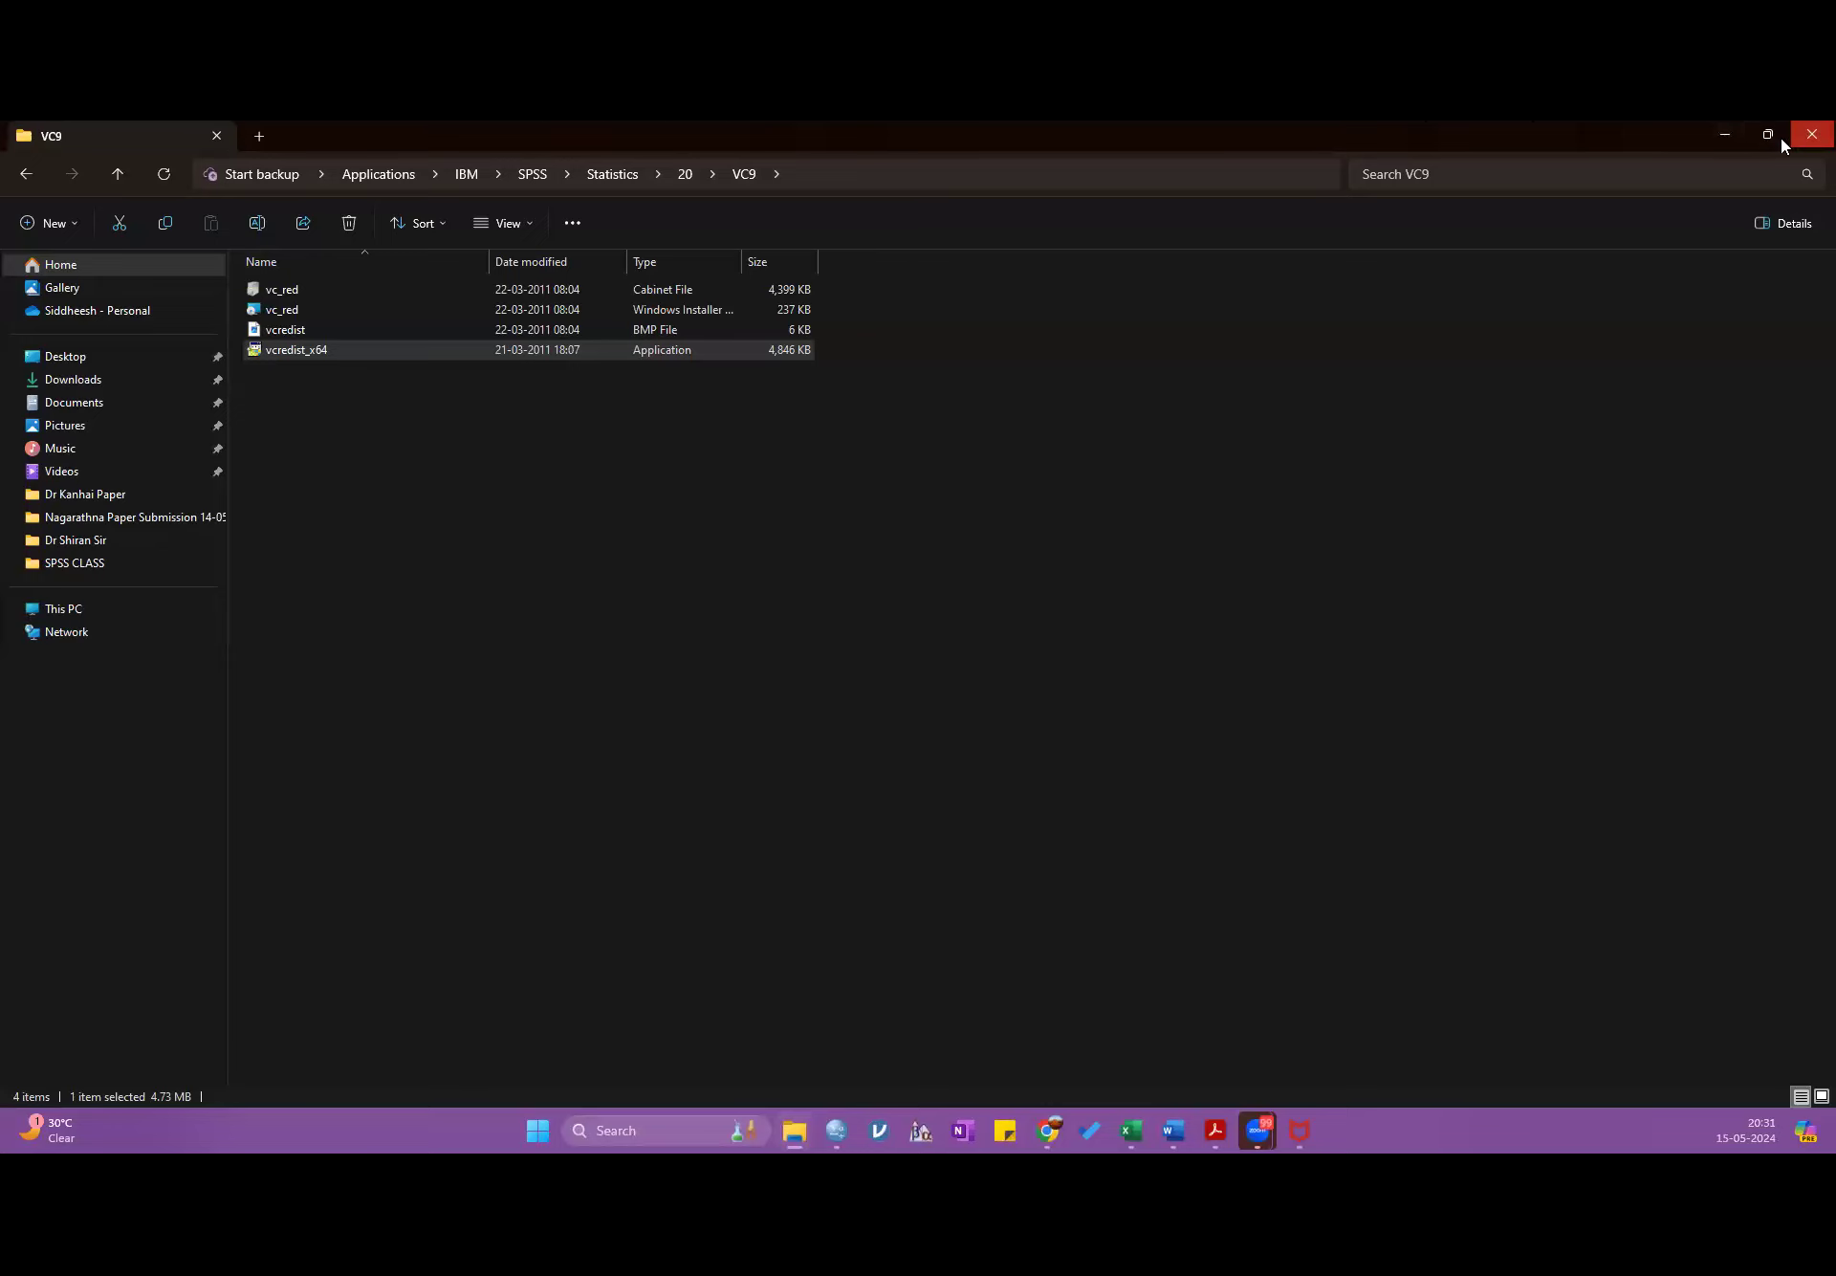
- Close the File Explorer window and switch to the SPSS output with the Independent Samples Test table
left_click(1812, 134)
left_click(1173, 1132)
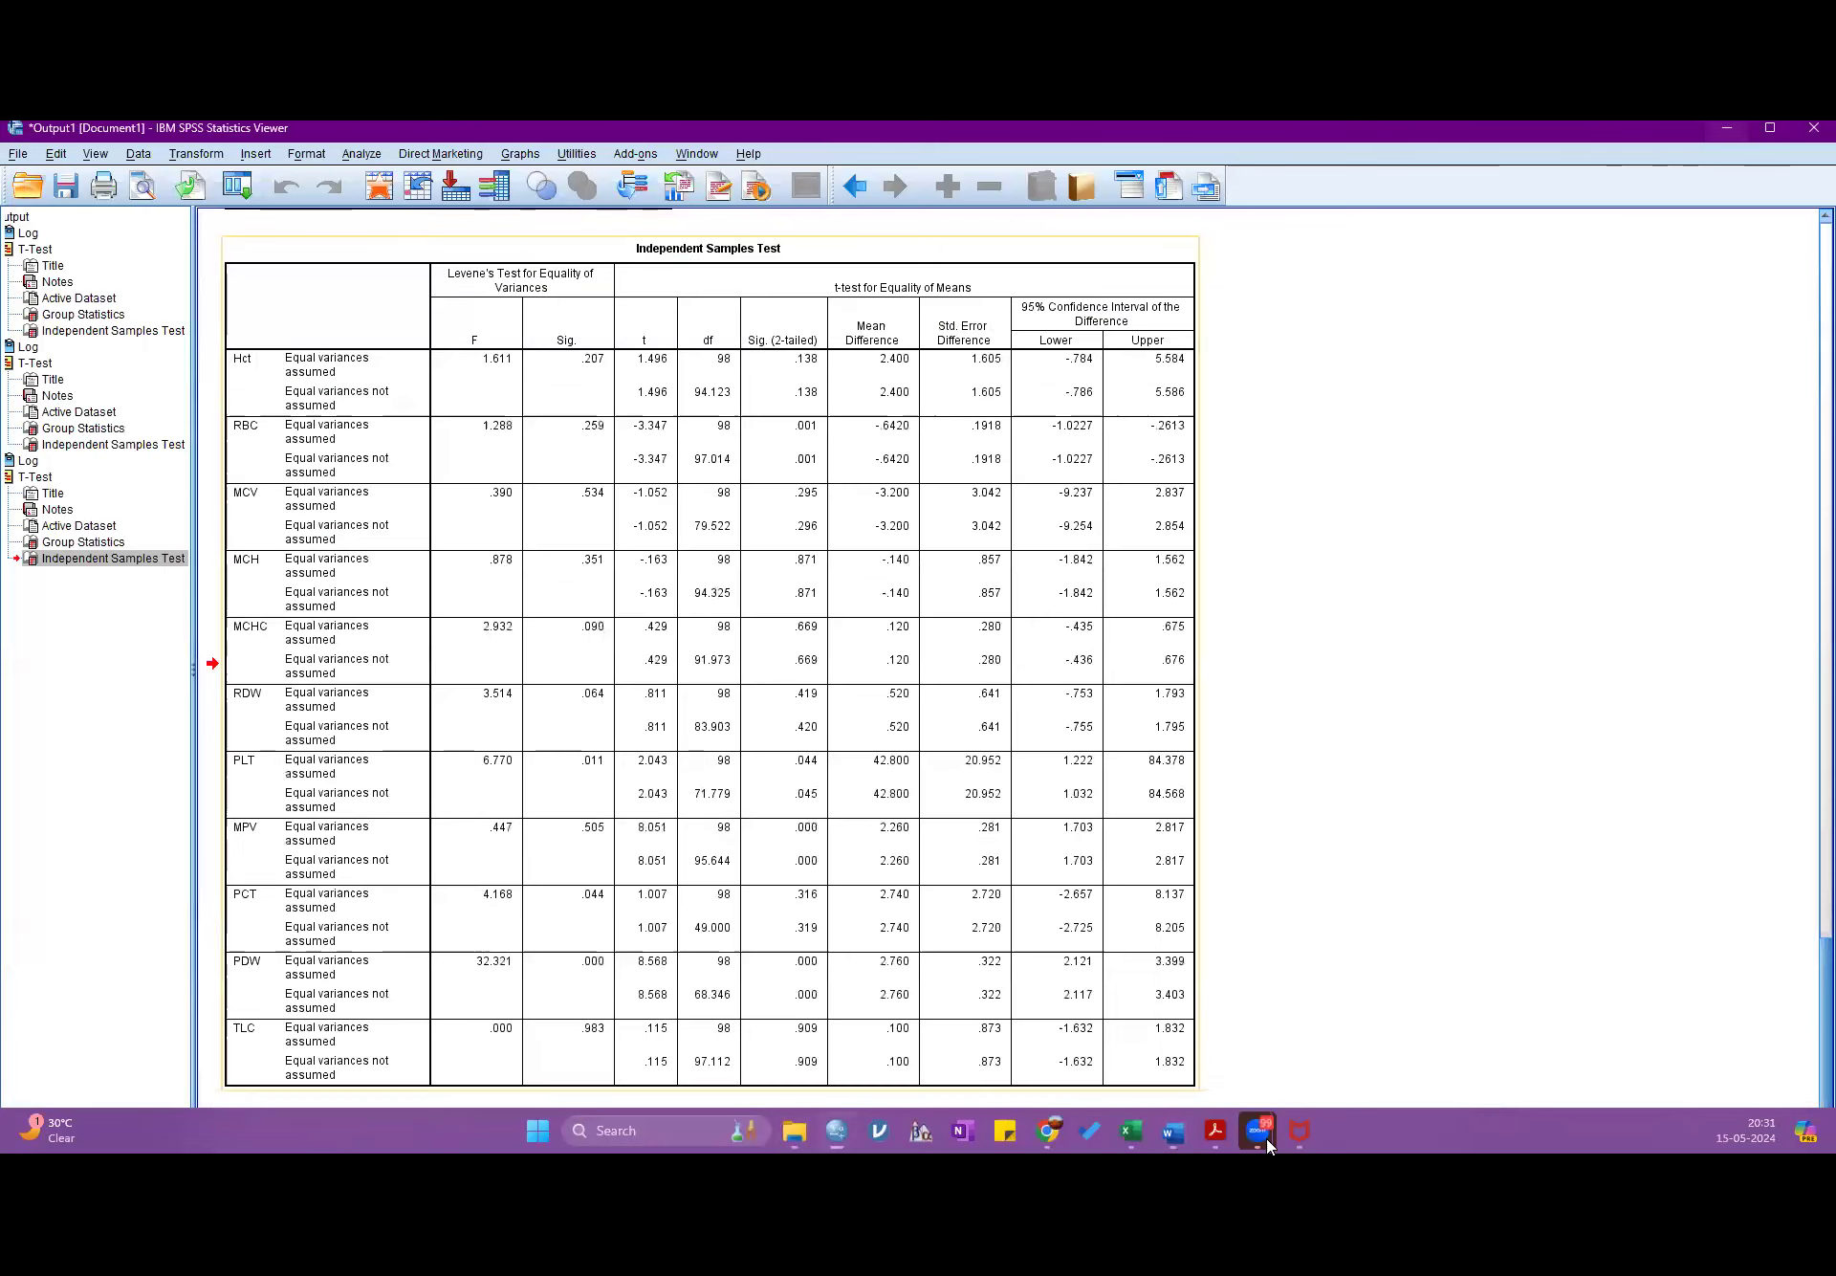
mouse_move(1257, 1132)
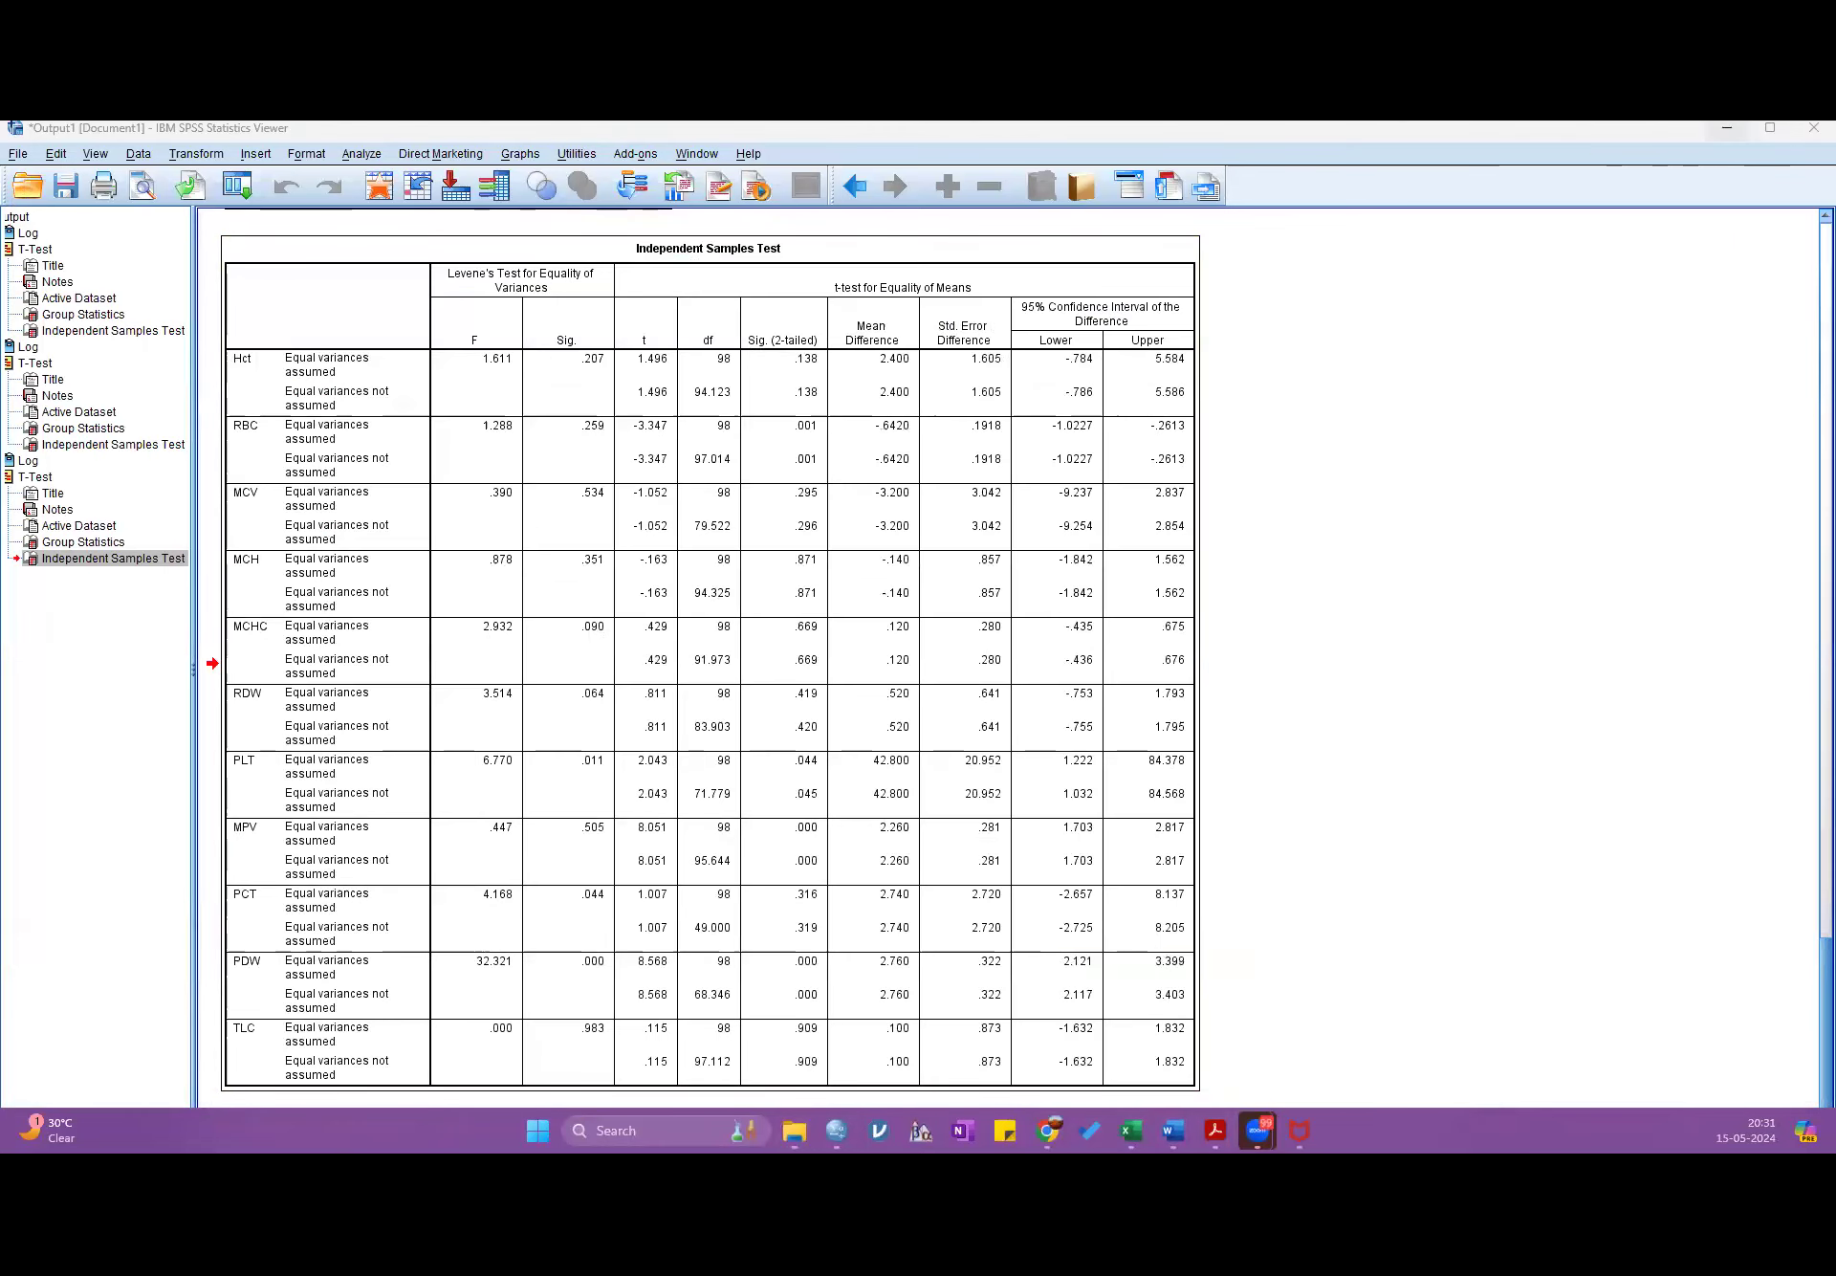